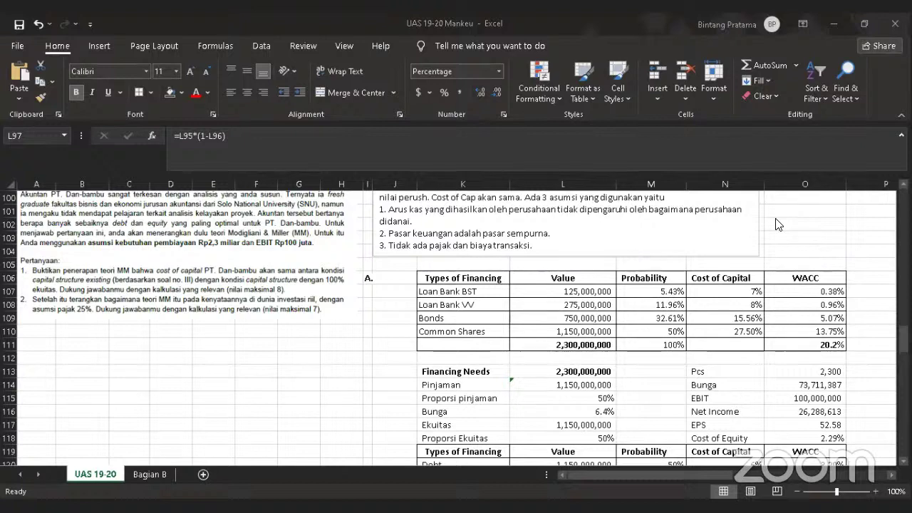
- Move the second case-text picture up so it sits directly below the introductory paragraph, starting around row 7
{"action": "scroll", "coordinate": [780, 214], "scroll_direction": "up", "scroll_amount": 8}
{"action": "scroll", "coordinate": [782, 207], "scroll_direction": "up", "scroll_amount": 1}
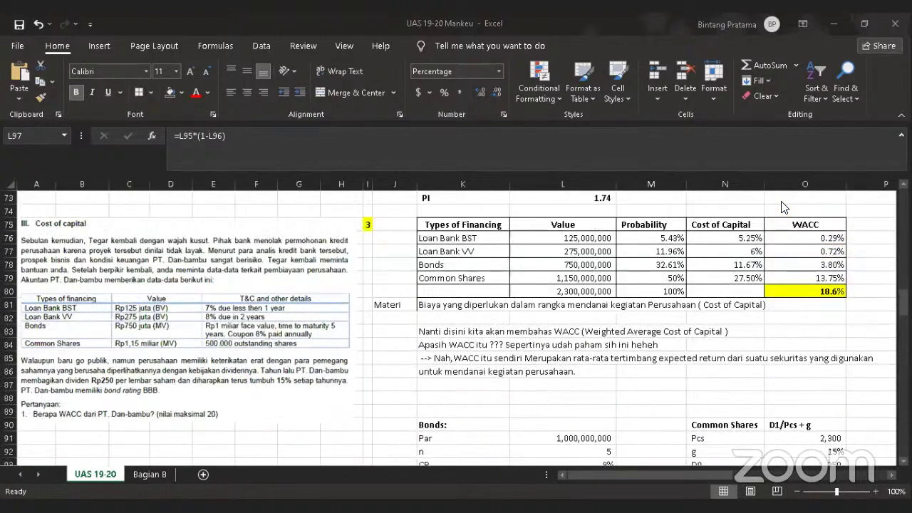
{"action": "scroll", "coordinate": [806, 435], "scroll_direction": "up", "scroll_amount": 15}
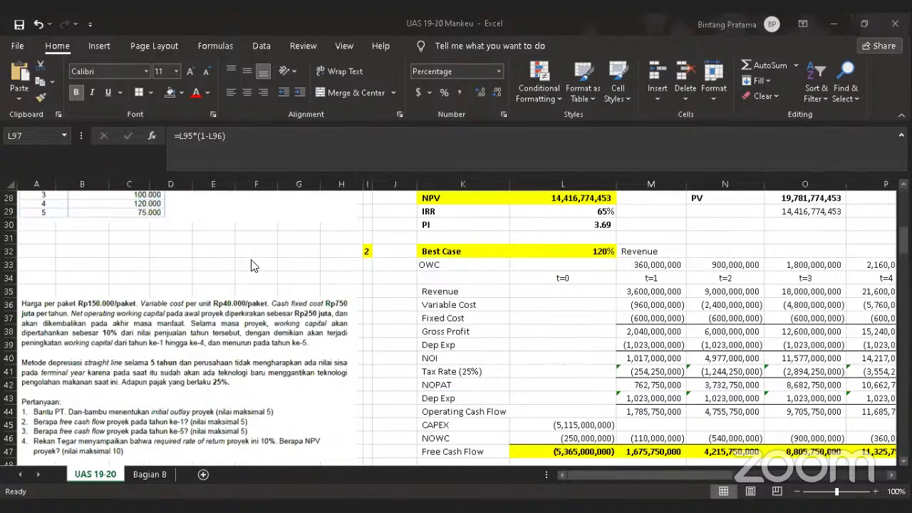
{"action": "scroll", "coordinate": [255, 266], "scroll_direction": "up", "scroll_amount": 9}
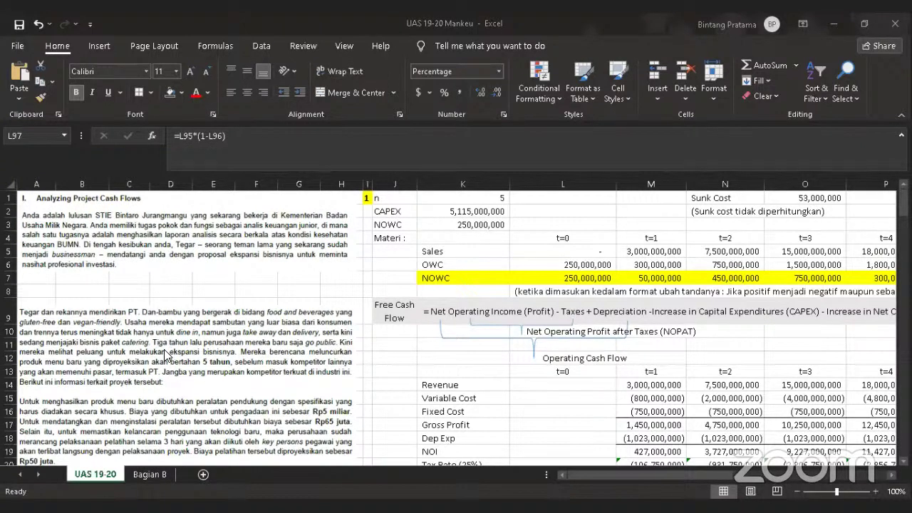
{"action": "left_click_drag", "start_coordinate": [190, 344], "coordinate": [190, 312]}
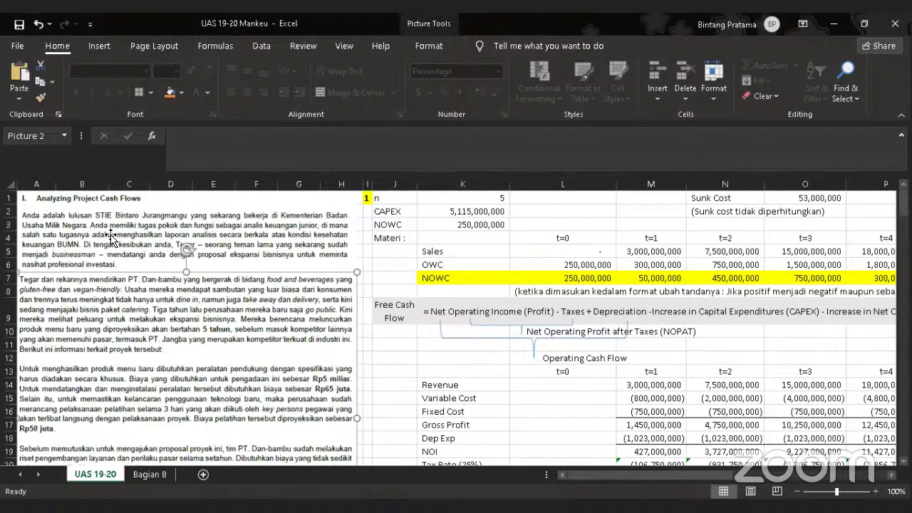
{"action": "left_click", "coordinate": [384, 333]}
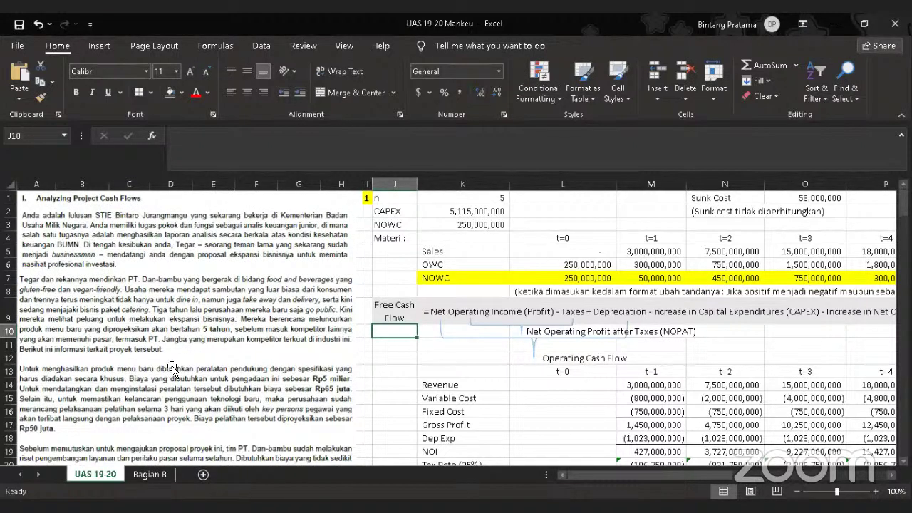
- Move the picture with the price, depreciation and question text up directly beneath the yearly sales table, around row 28
{"action": "scroll", "coordinate": [246, 360], "scroll_direction": "down", "scroll_amount": 2}
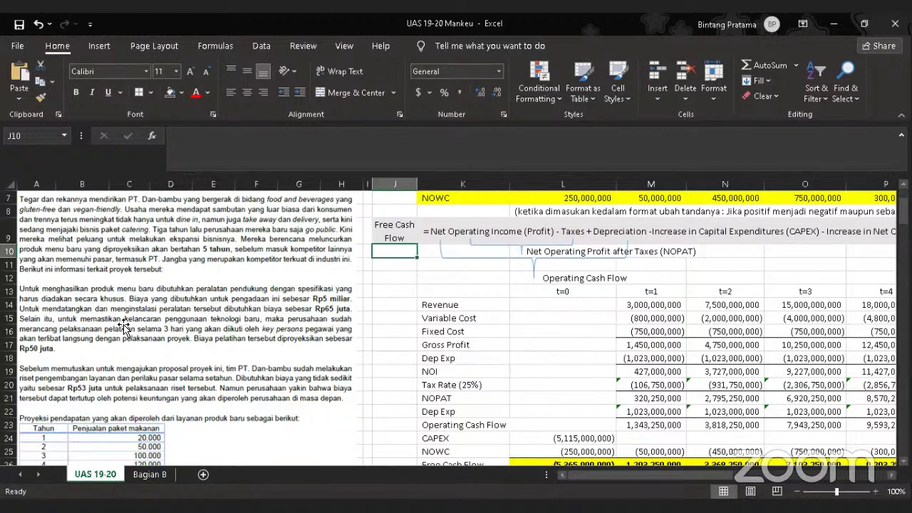
{"action": "scroll", "coordinate": [121, 327], "scroll_direction": "down", "scroll_amount": 2}
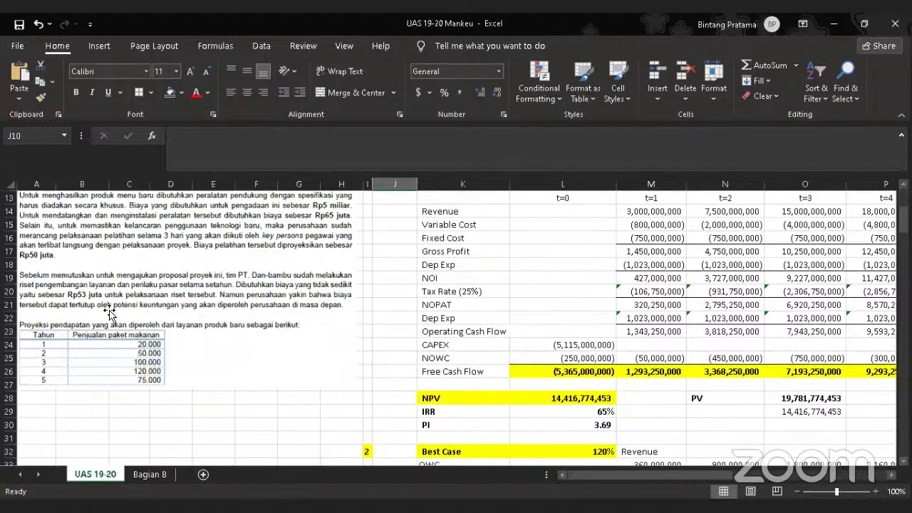
{"action": "scroll", "coordinate": [108, 311], "scroll_direction": "up", "scroll_amount": 3}
{"action": "scroll", "coordinate": [111, 306], "scroll_direction": "down", "scroll_amount": 3}
{"action": "scroll", "coordinate": [179, 376], "scroll_direction": "down", "scroll_amount": 2}
{"action": "scroll", "coordinate": [178, 376], "scroll_direction": "down", "scroll_amount": 2}
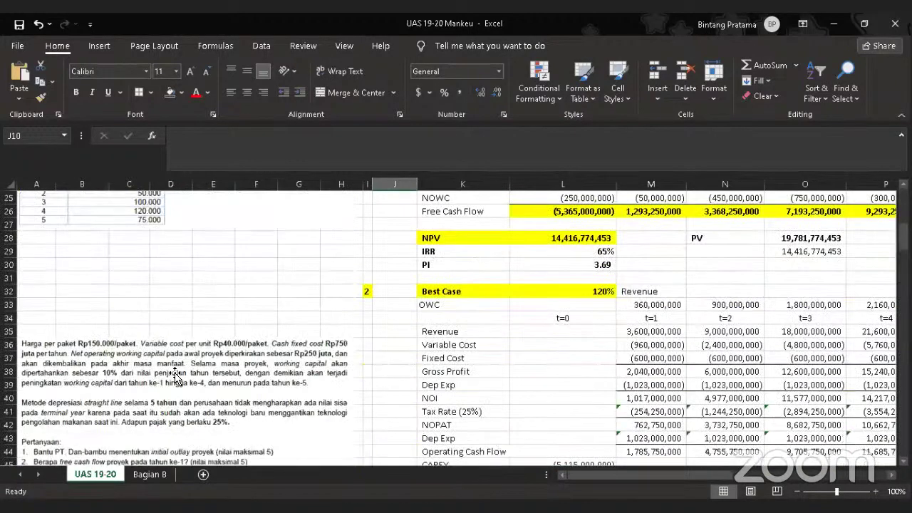
{"action": "scroll", "coordinate": [173, 373], "scroll_direction": "down", "scroll_amount": 1}
{"action": "scroll", "coordinate": [168, 378], "scroll_direction": "up", "scroll_amount": 2}
{"action": "scroll", "coordinate": [168, 378], "scroll_direction": "down", "scroll_amount": 1}
{"action": "left_click", "coordinate": [154, 409]}
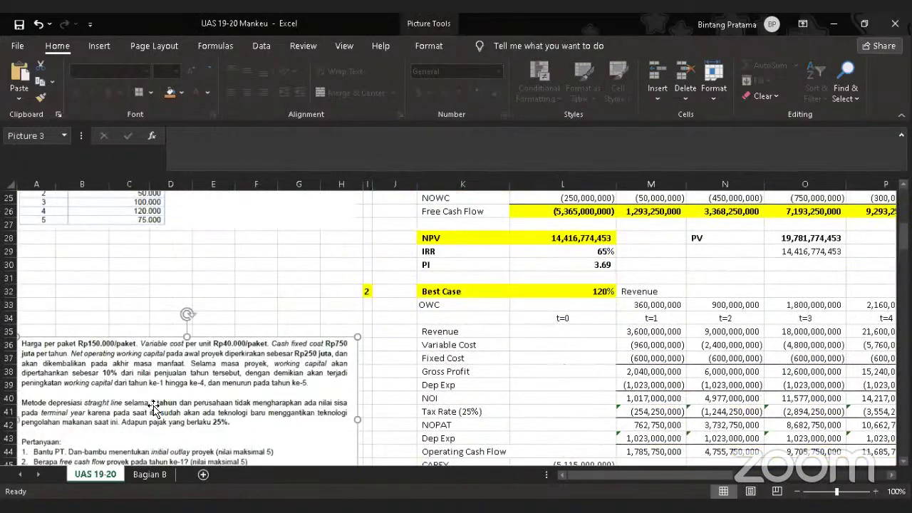
{"action": "left_click_drag", "start_coordinate": [155, 405], "coordinate": [143, 302]}
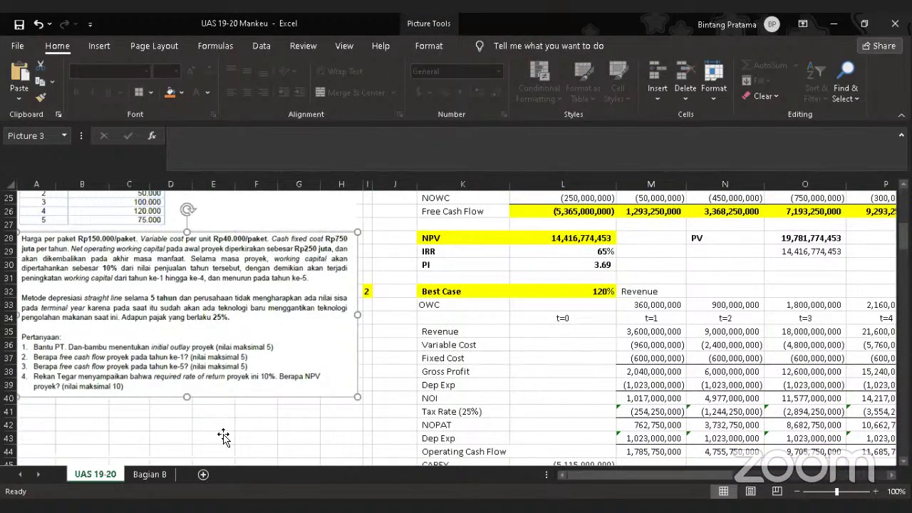
{"action": "key", "text": "Escape"}
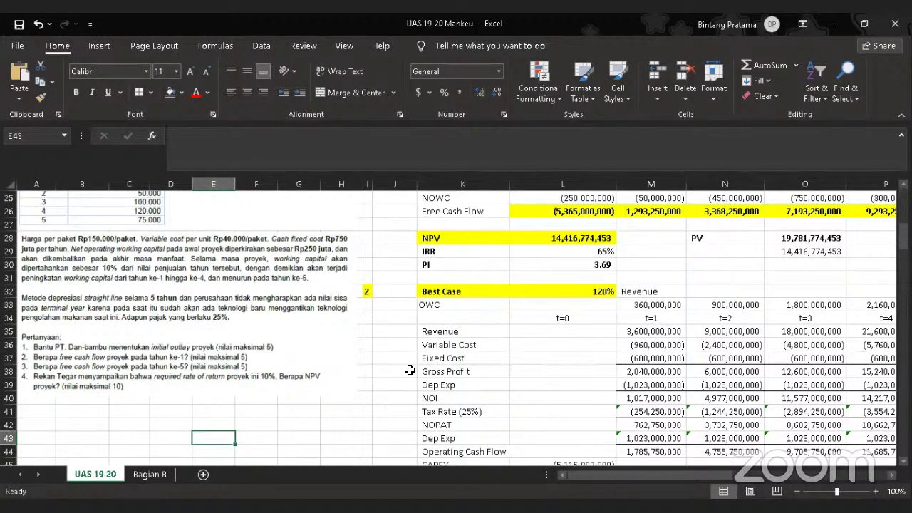
- Narrow column L slightly so the cash flow tables fit through the t=5 column
{"action": "scroll", "coordinate": [522, 313], "scroll_direction": "up", "scroll_amount": 5}
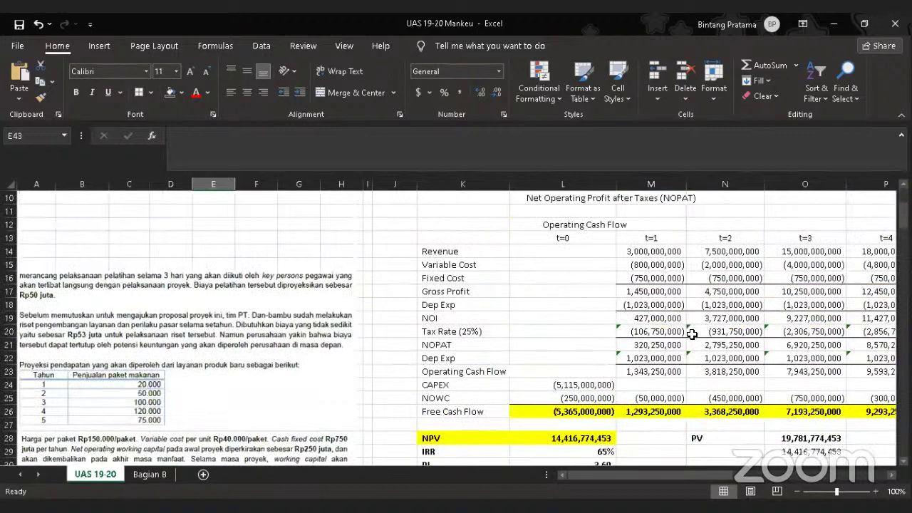
{"action": "scroll", "coordinate": [698, 454], "scroll_direction": "up", "scroll_amount": 1}
{"action": "scroll", "coordinate": [638, 473], "scroll_direction": "down", "scroll_amount": 3}
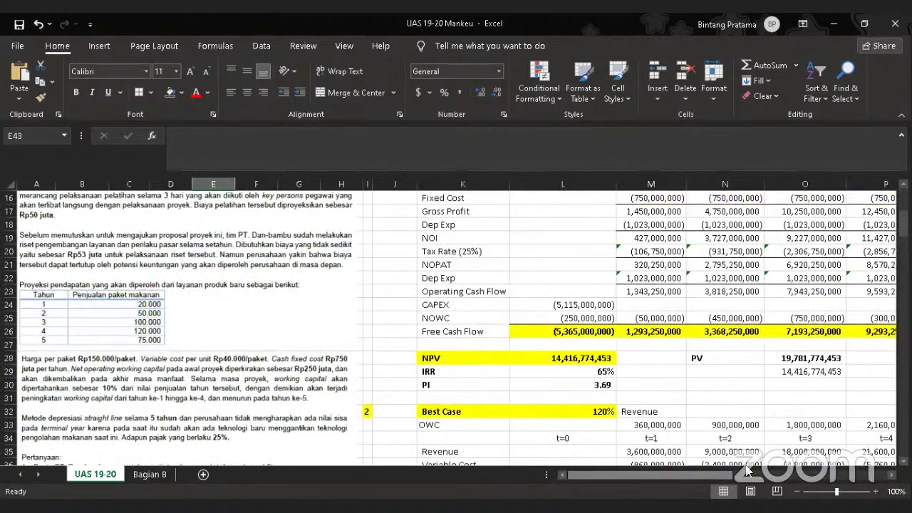
{"action": "left_click", "coordinate": [891, 475]}
{"action": "left_click", "coordinate": [891, 475]}
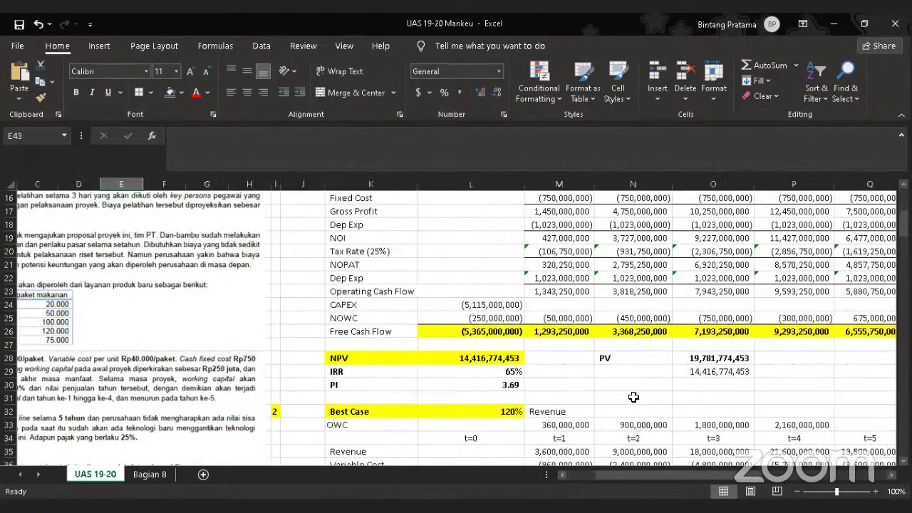
{"action": "scroll", "coordinate": [622, 398], "scroll_direction": "up", "scroll_amount": 4}
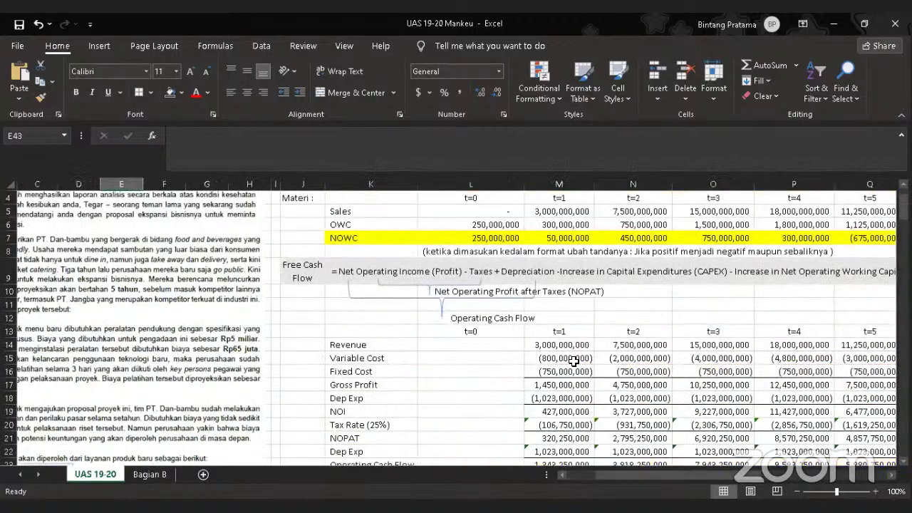
{"action": "scroll", "coordinate": [516, 212], "scroll_direction": "down", "scroll_amount": 2}
{"action": "scroll", "coordinate": [522, 187], "scroll_direction": "up", "scroll_amount": 3}
{"action": "left_click_drag", "start_coordinate": [523, 183], "coordinate": [494, 203]}
{"action": "scroll", "coordinate": [494, 215], "scroll_direction": "down", "scroll_amount": 6}
{"action": "scroll", "coordinate": [494, 215], "scroll_direction": "up", "scroll_amount": 6}
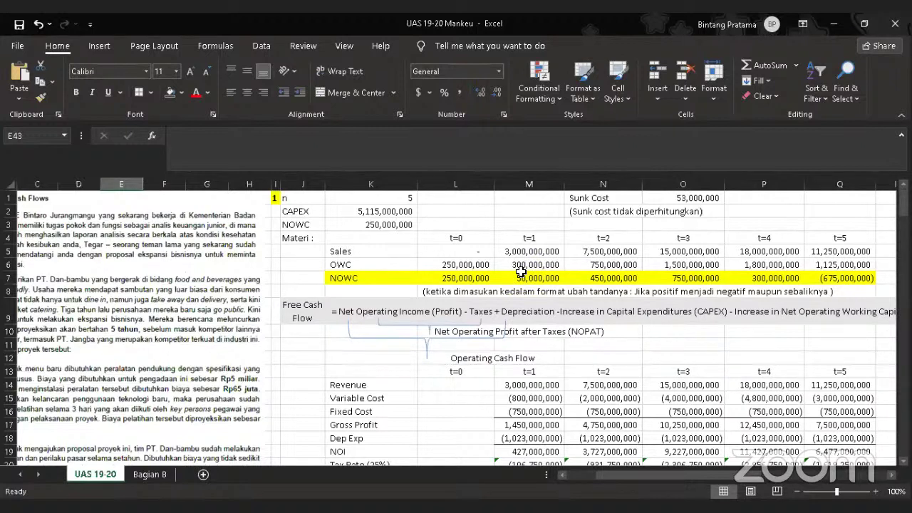
- Enter =Penggadaan+Intalasi+Biaya Pelatihan in L2 beside the CAPEX amount
{"action": "left_click", "coordinate": [379, 202]}
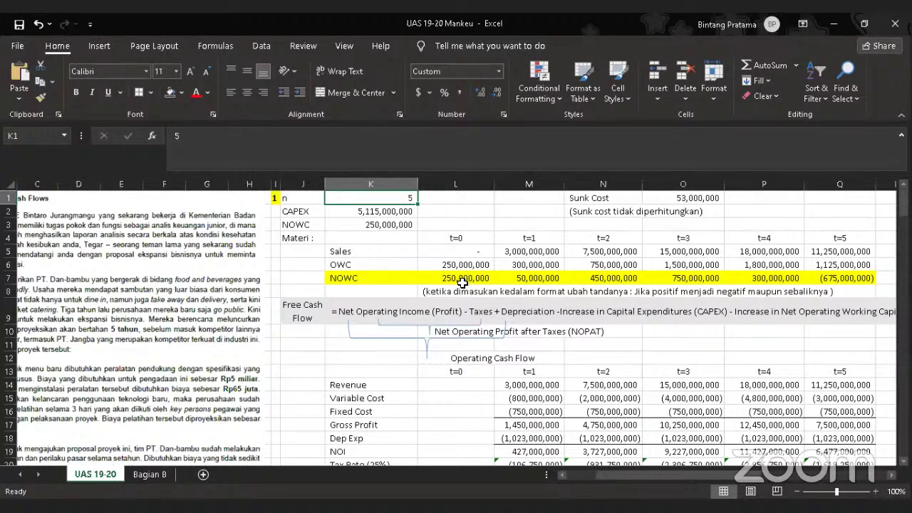
{"action": "left_click", "coordinate": [456, 211]}
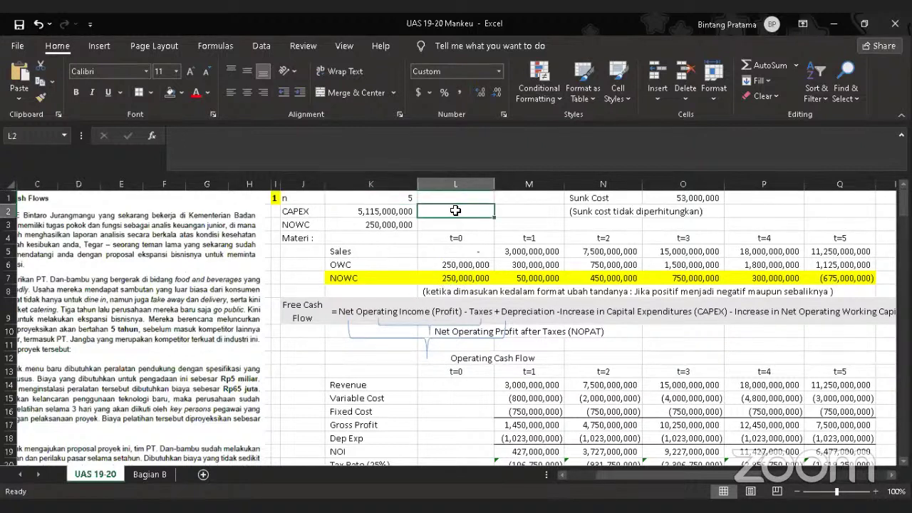
{"action": "type", "text": "=Penggadaan+"}
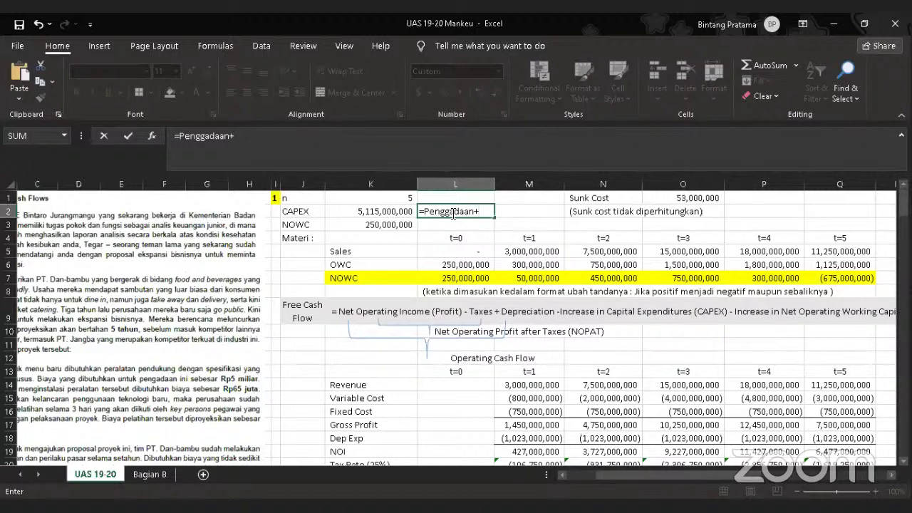
{"action": "type", "text": "Intalas"}
{"action": "type", "text": "i+Biaya"}
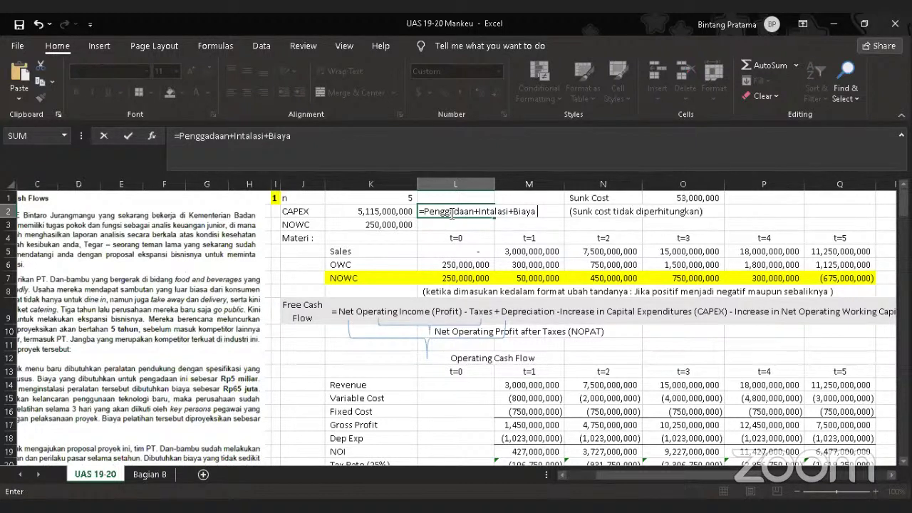
{"action": "type", "text": " Pelatihan"}
{"action": "key", "text": "Return"}
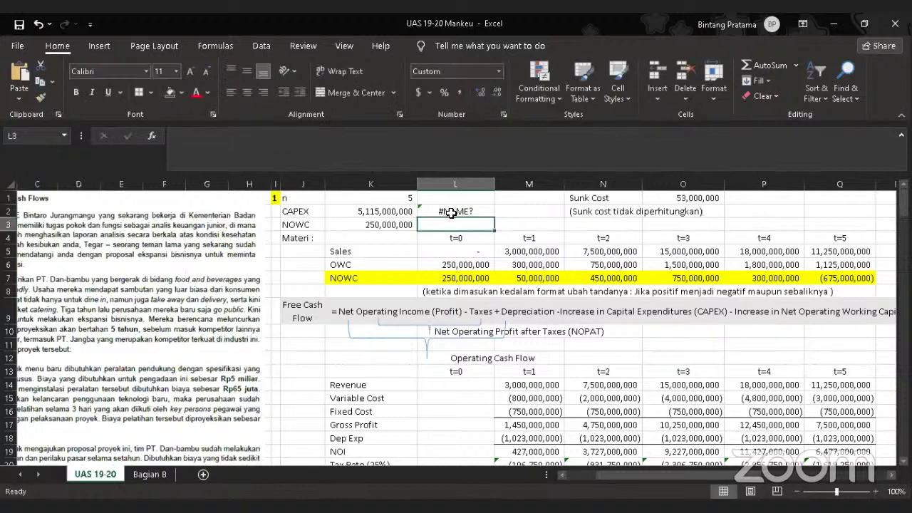
- Turn the L2 entry into literal text with a leading apostrophe and widen column M so the whole note fits
{"action": "left_click", "coordinate": [466, 207]}
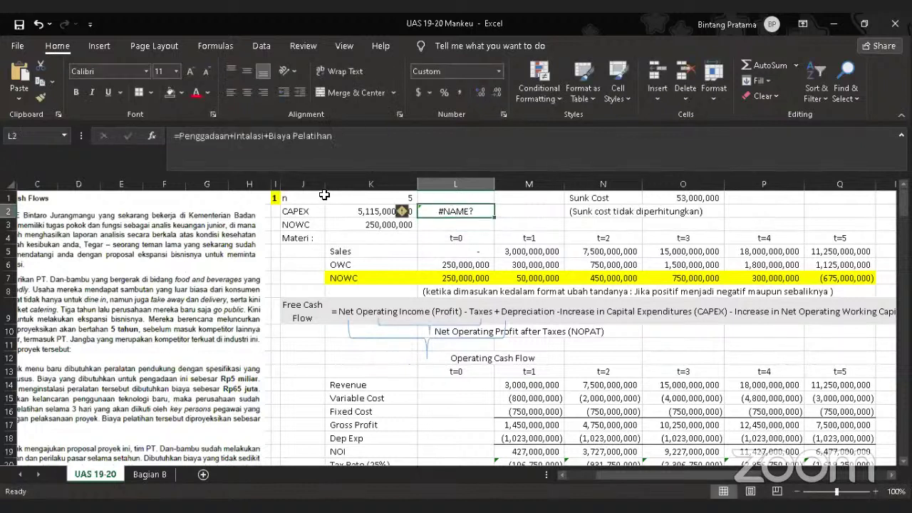
{"action": "left_click", "coordinate": [237, 159]}
{"action": "type", "text": "'"}
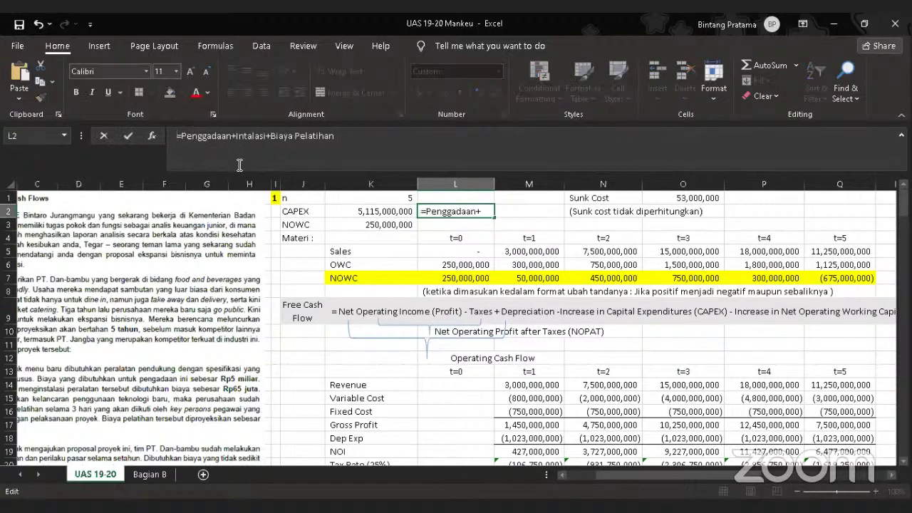
{"action": "key", "text": "Return"}
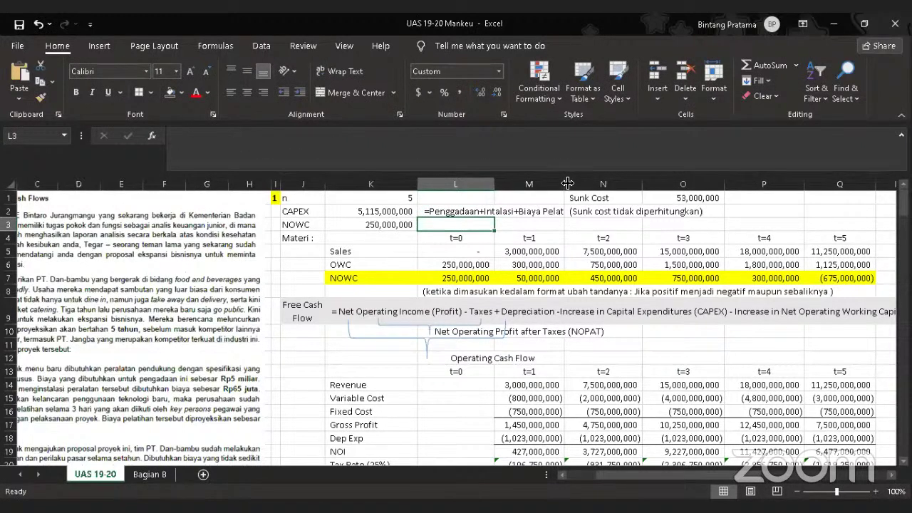
{"action": "left_click_drag", "start_coordinate": [568, 184], "coordinate": [606, 184]}
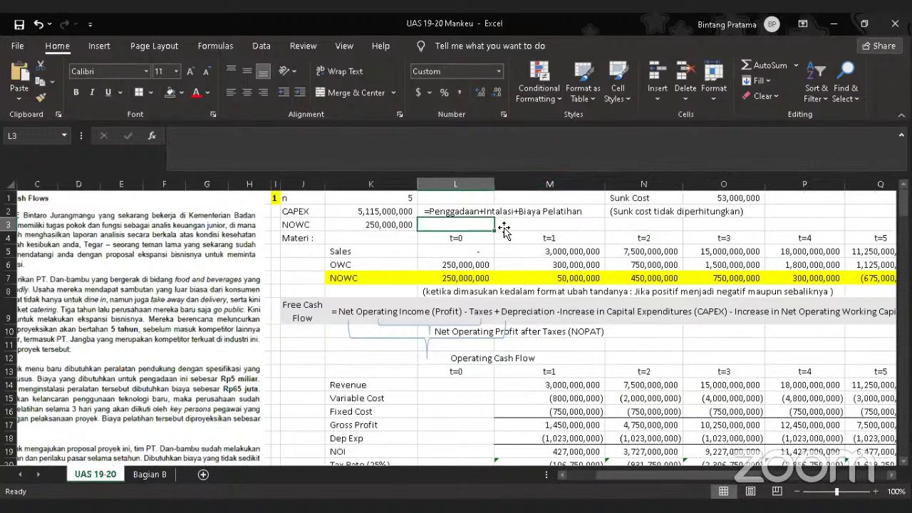
- Inspect the CAPEX formula in K2 and the NOWC input in K3, then compare the case text with the yearly NOWC table
{"action": "left_click", "coordinate": [392, 212]}
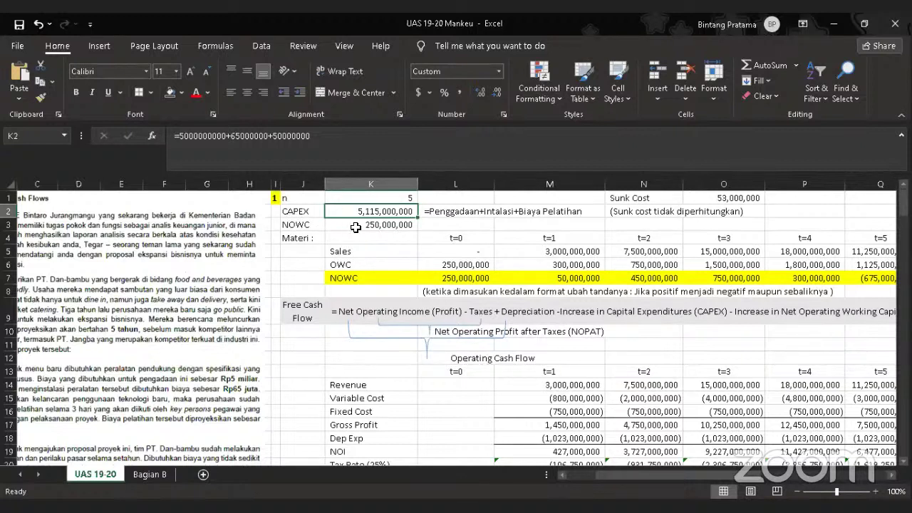
{"action": "left_click", "coordinate": [389, 228]}
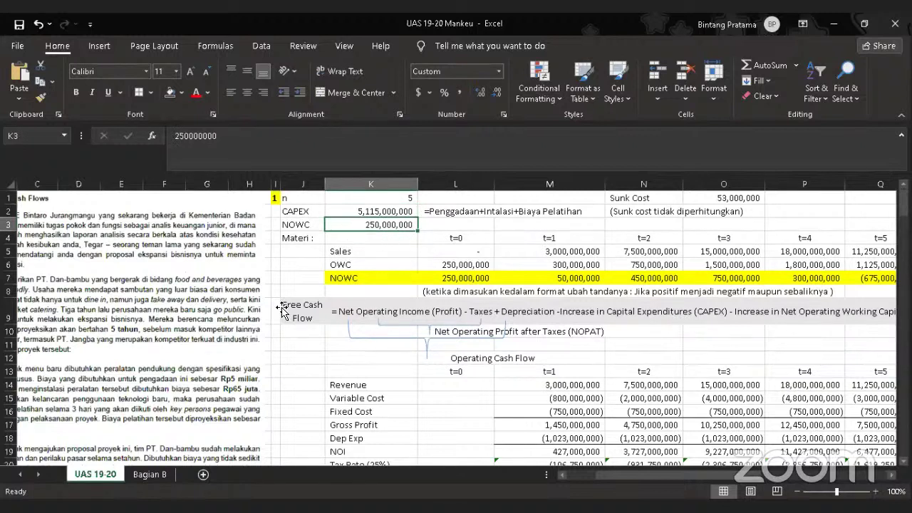
{"action": "left_click", "coordinate": [688, 475]}
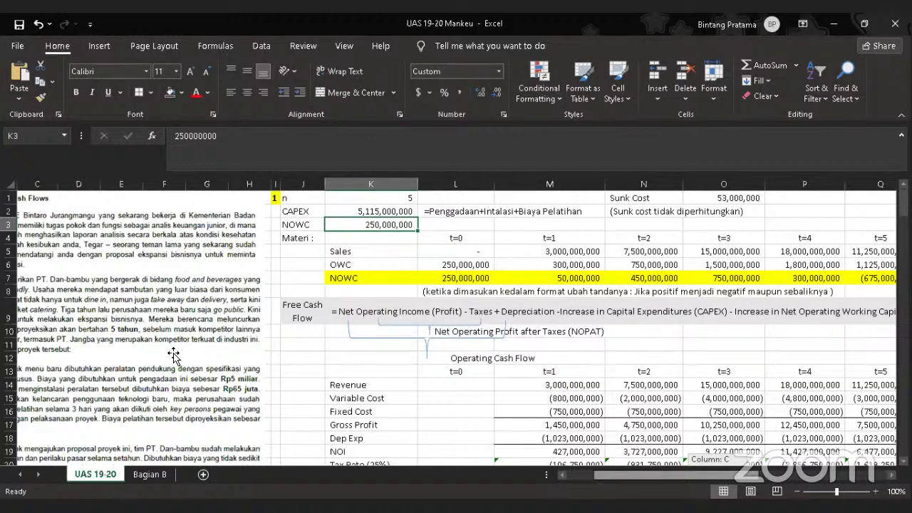
{"action": "scroll", "coordinate": [173, 356], "scroll_direction": "left", "scroll_amount": 2}
{"action": "scroll", "coordinate": [132, 391], "scroll_direction": "down", "scroll_amount": 2}
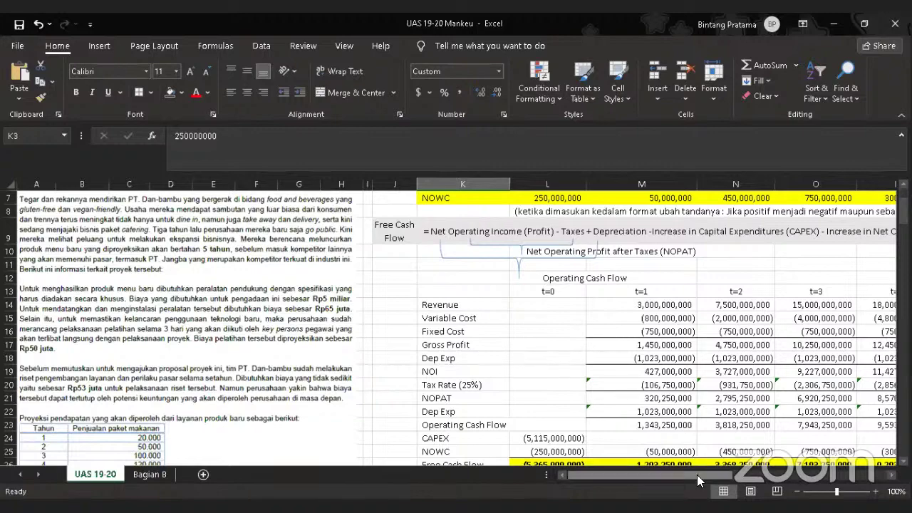
{"action": "left_click_drag", "start_coordinate": [697, 475], "coordinate": [792, 476]}
{"action": "scroll", "coordinate": [700, 402], "scroll_direction": "up", "scroll_amount": 2}
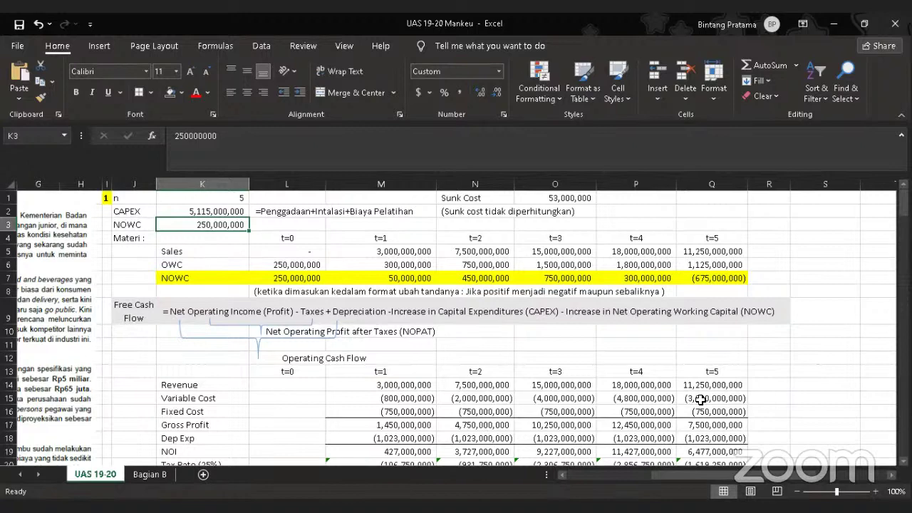
- Examine the free cash flow table for question 1 against the formula above it, including the t=0 CAPEX cell L24
{"action": "left_click_drag", "start_coordinate": [721, 471], "coordinate": [570, 476]}
{"action": "scroll", "coordinate": [467, 263], "scroll_direction": "down", "scroll_amount": 3}
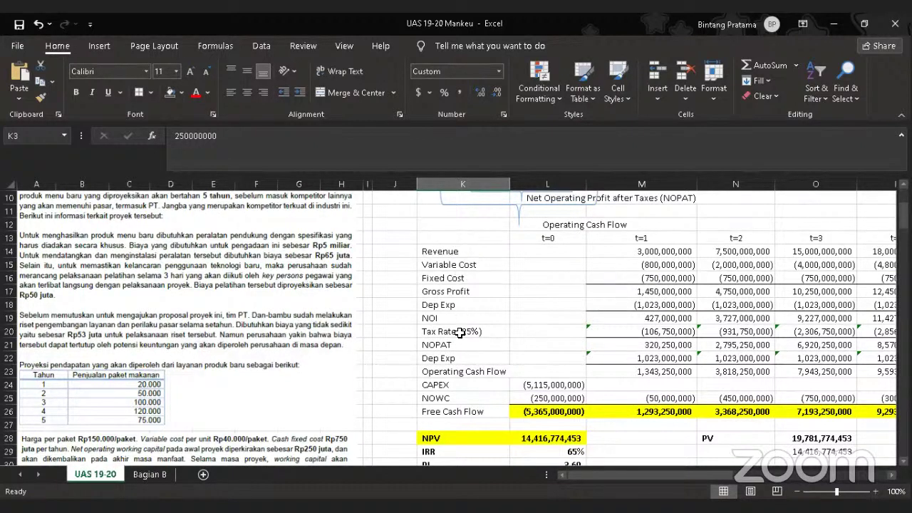
{"action": "left_click_drag", "start_coordinate": [680, 475], "coordinate": [708, 476]}
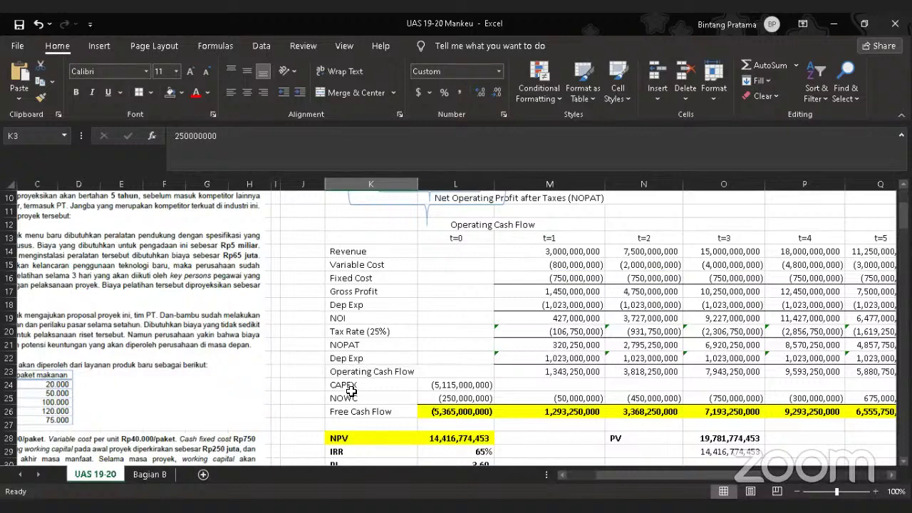
{"action": "scroll", "coordinate": [473, 354], "scroll_direction": "up", "scroll_amount": 1}
{"action": "scroll", "coordinate": [472, 354], "scroll_direction": "up", "scroll_amount": 2}
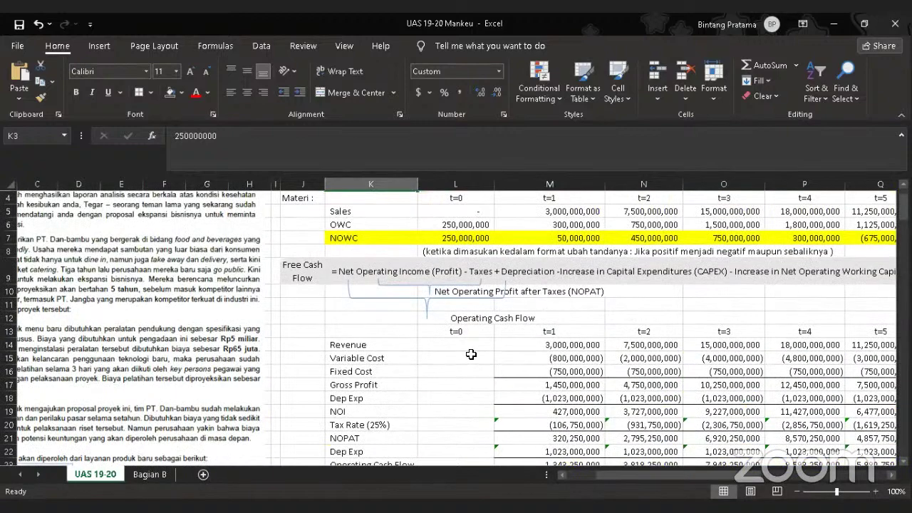
{"action": "scroll", "coordinate": [469, 353], "scroll_direction": "down", "scroll_amount": 3}
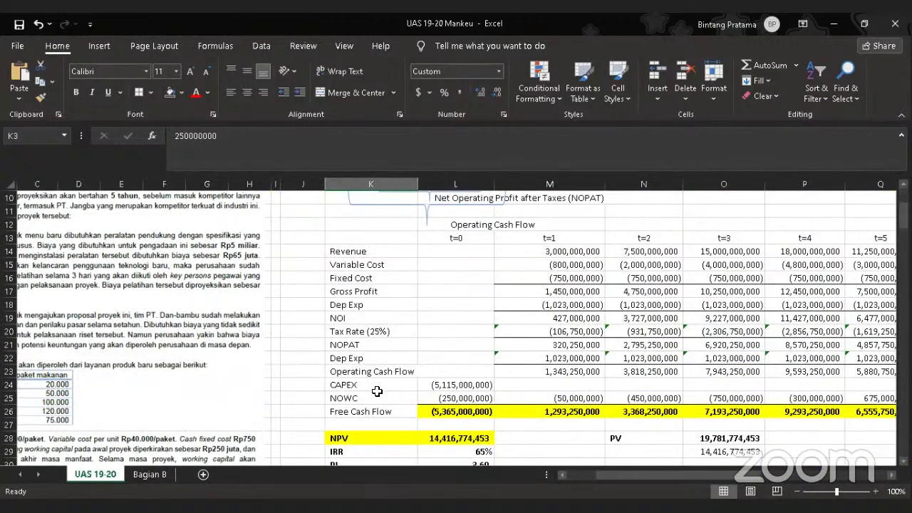
{"action": "left_click", "coordinate": [437, 386]}
{"action": "scroll", "coordinate": [431, 349], "scroll_direction": "up", "scroll_amount": 3}
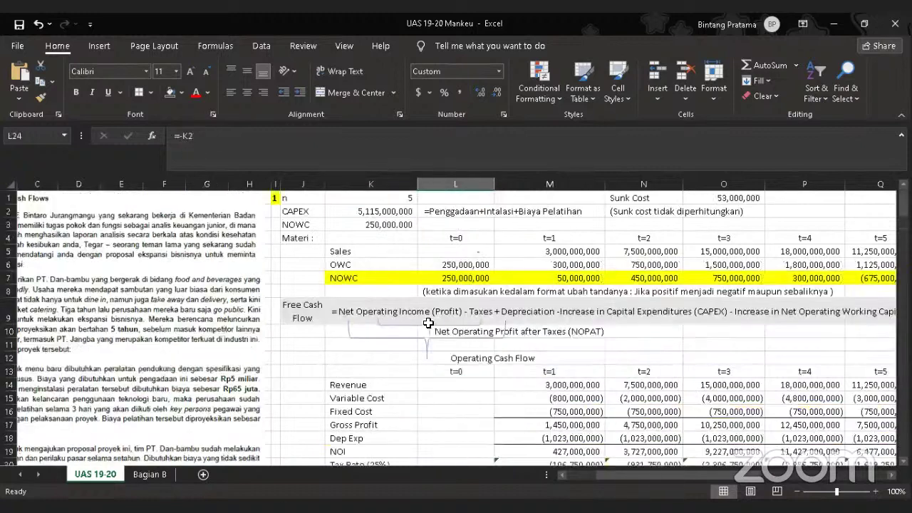
- Inspect the CAPEX formula in K2 alongside the free cash flow table, and the revenue formulas for t=1 to t=3 in row 14
{"action": "left_click", "coordinate": [360, 211]}
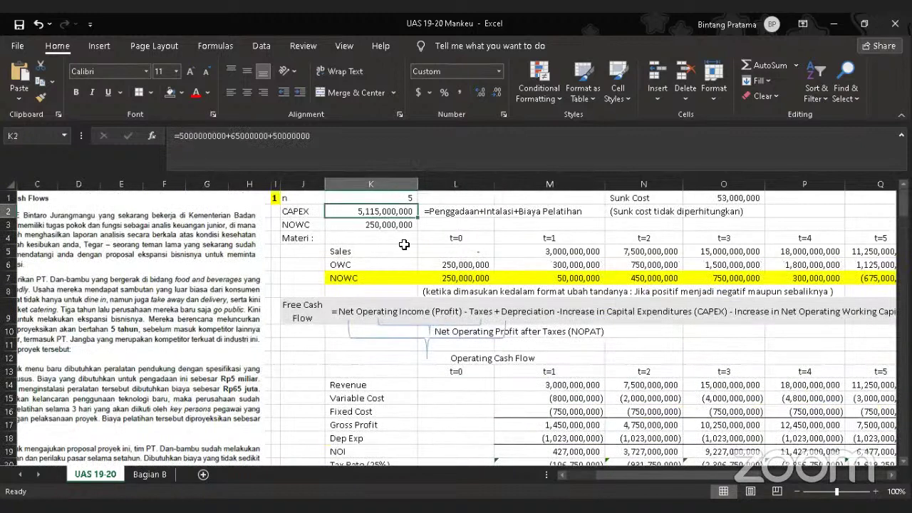
{"action": "scroll", "coordinate": [446, 328], "scroll_direction": "down", "scroll_amount": 1}
{"action": "scroll", "coordinate": [445, 328], "scroll_direction": "down", "scroll_amount": 4}
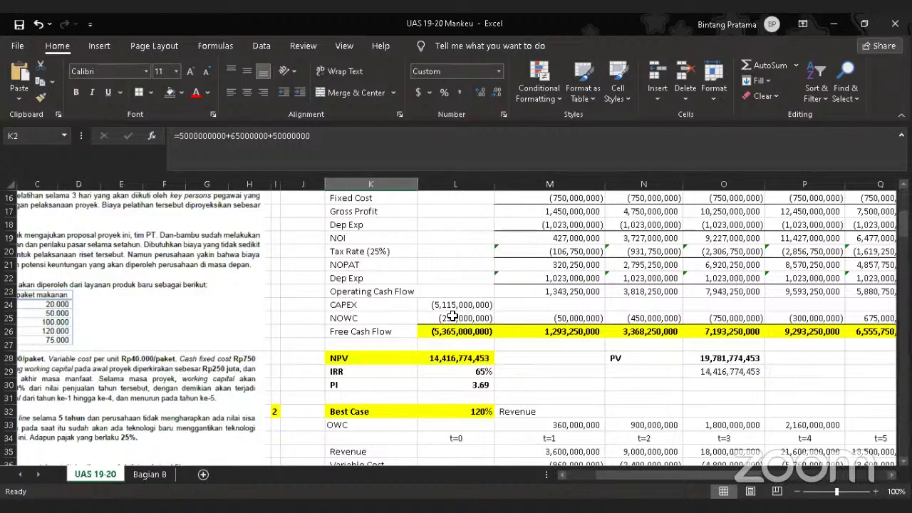
{"action": "scroll", "coordinate": [461, 339], "scroll_direction": "up", "scroll_amount": 3}
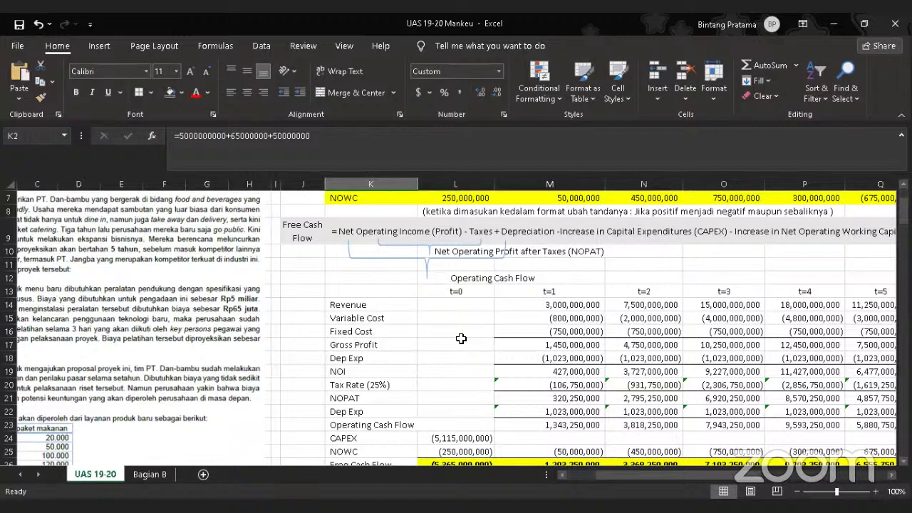
{"action": "left_click", "coordinate": [575, 304]}
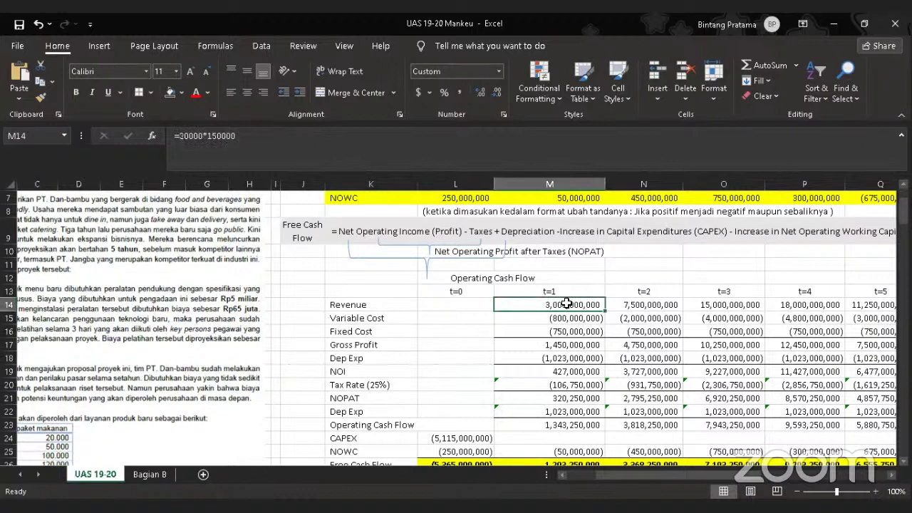
{"action": "left_click", "coordinate": [244, 138]}
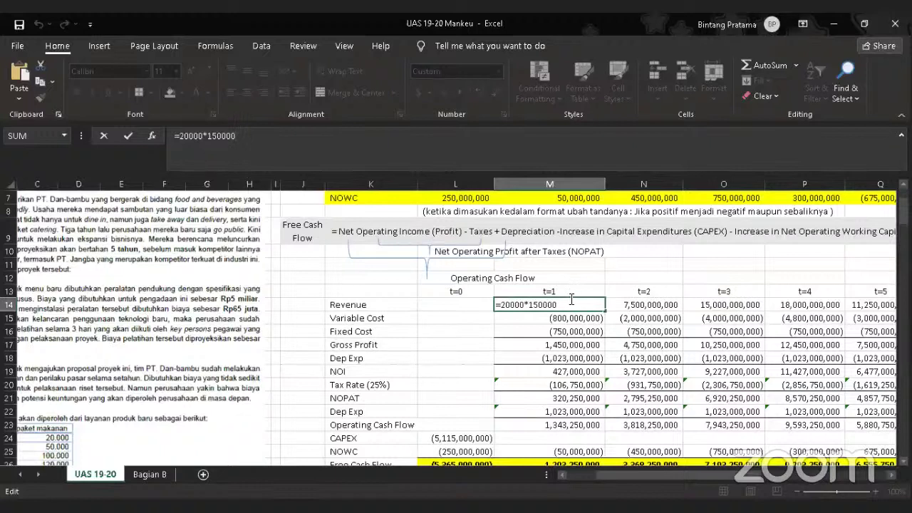
{"action": "key", "text": "Return"}
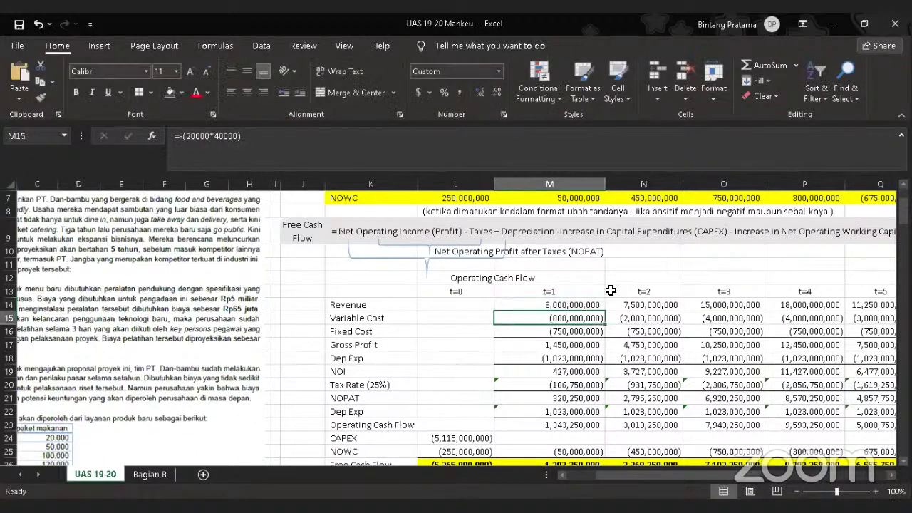
{"action": "left_click", "coordinate": [658, 301]}
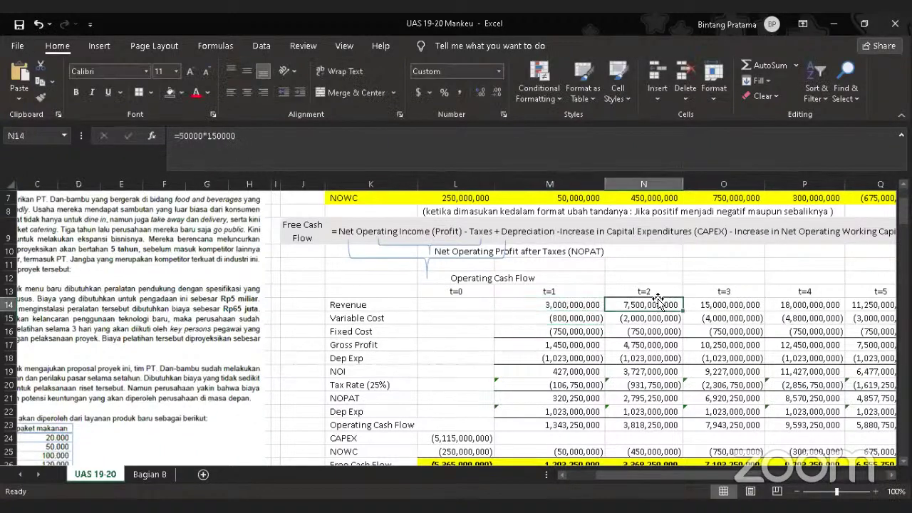
{"action": "left_click", "coordinate": [724, 304]}
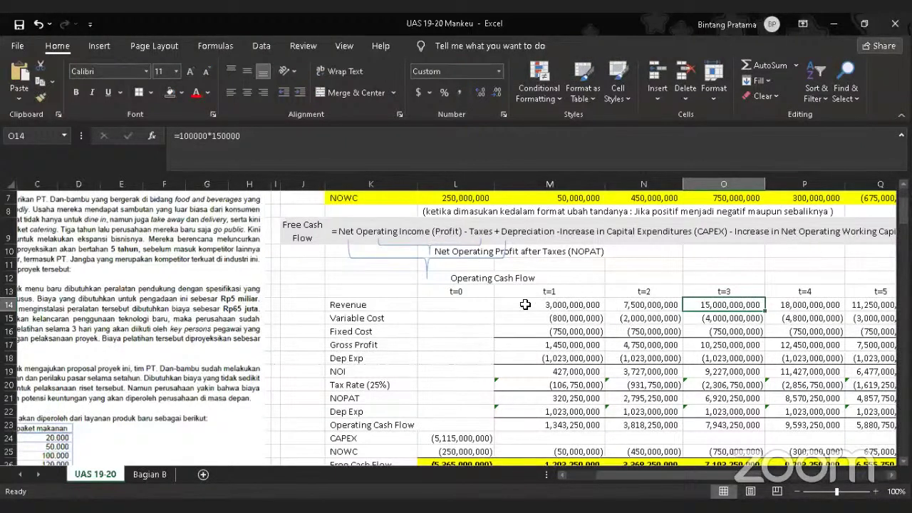
- Add a sales note above the cash flow table: Tahun 1 in N12, Penjualan in O12 and 20000 in P12
{"action": "left_click", "coordinate": [620, 273]}
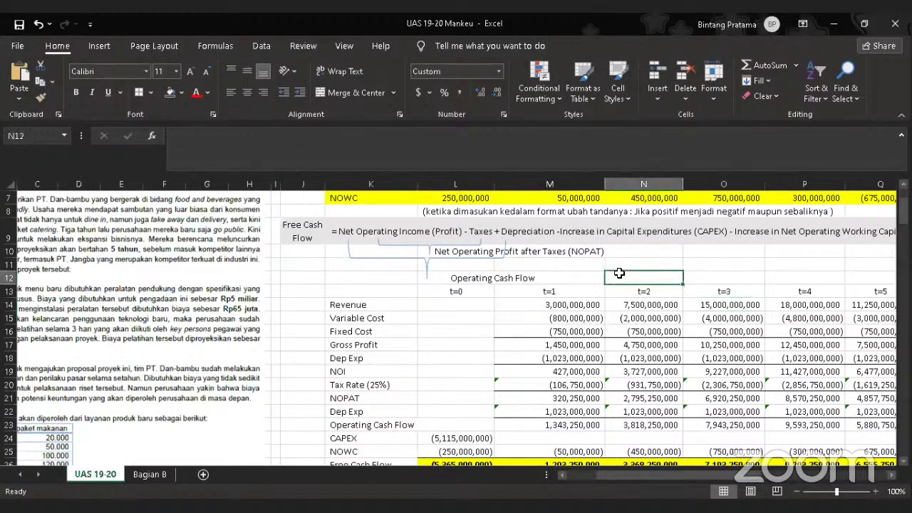
{"action": "type", "text": "Tahun"}
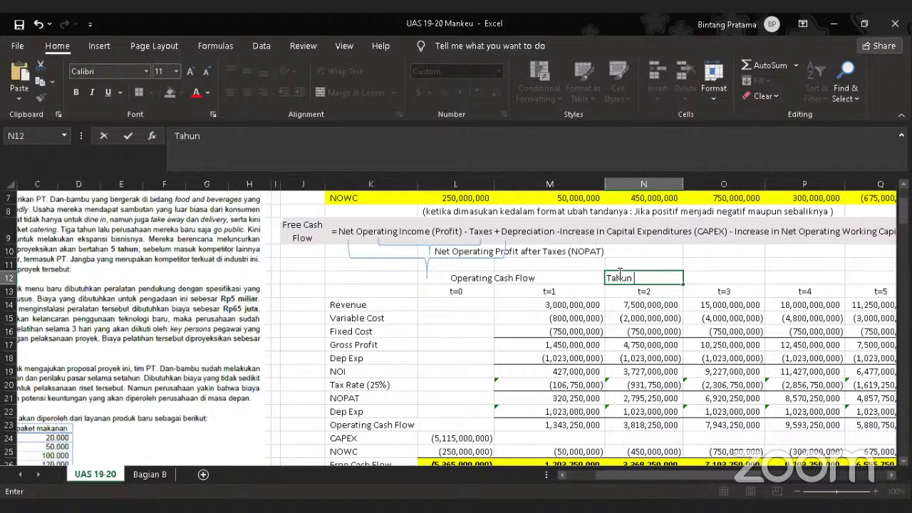
{"action": "type", "text": " 1"}
{"action": "key", "text": "Tab"}
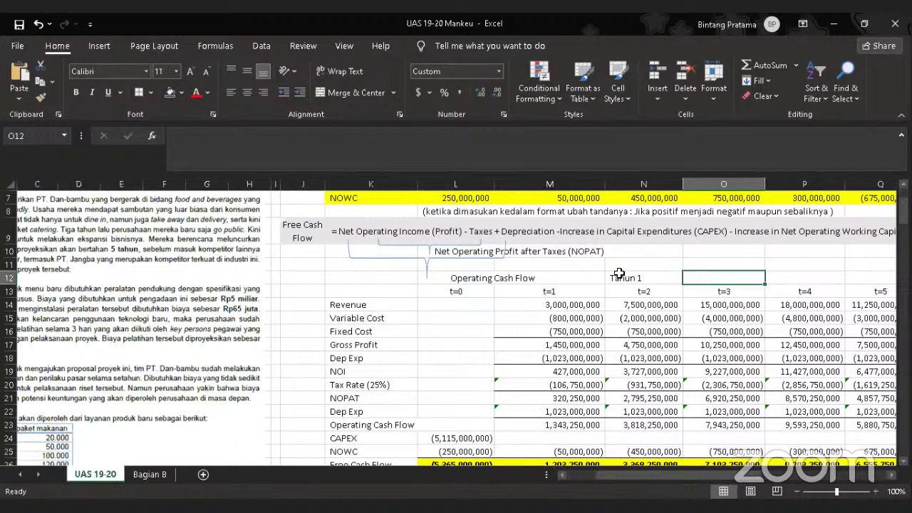
{"action": "type", "text": "Penjualan"}
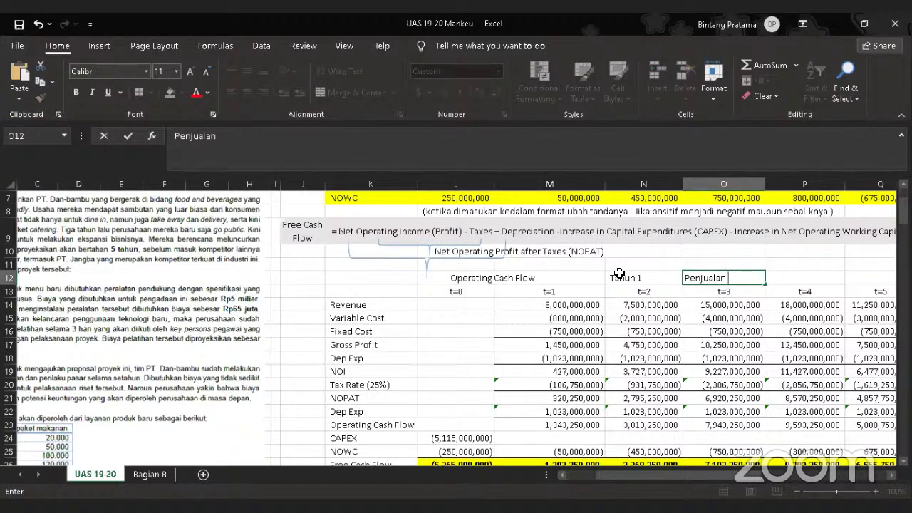
{"action": "key", "text": "Tab"}
{"action": "type", "text": "20"}
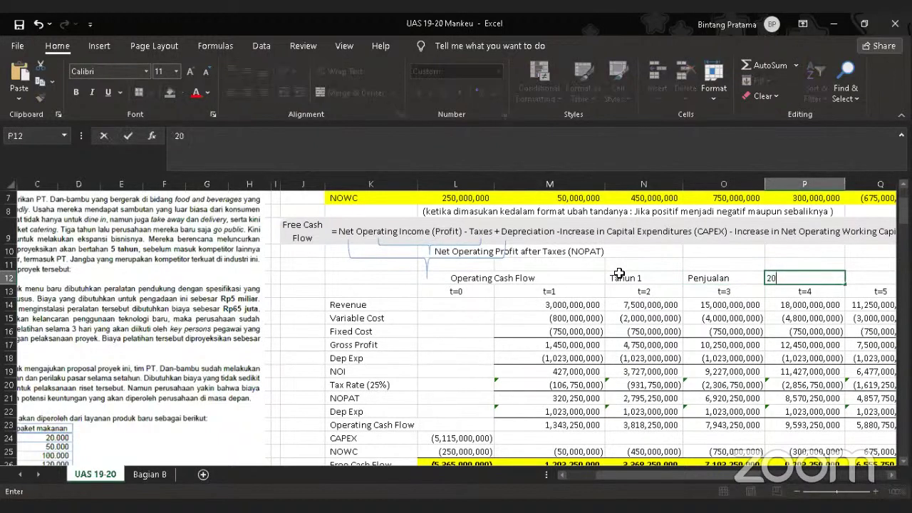
{"action": "type", "text": "000"}
{"action": "left_click", "coordinate": [715, 264]}
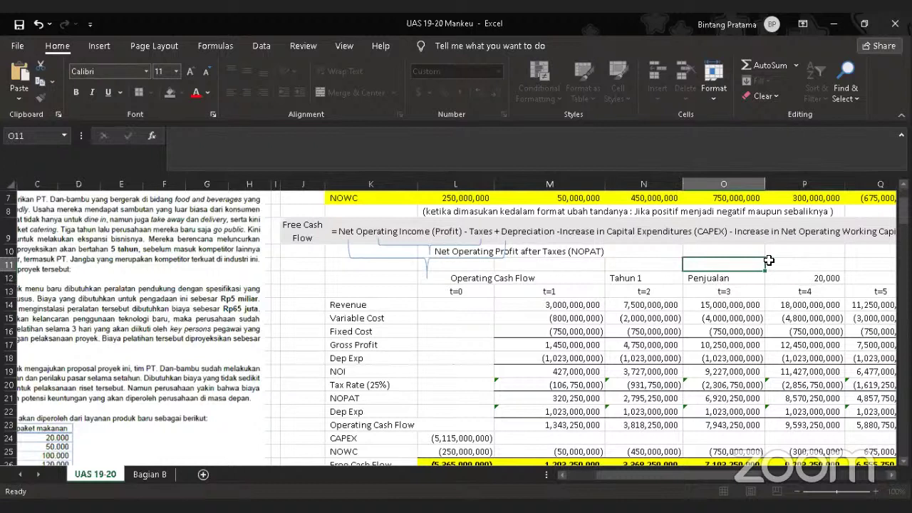
{"action": "left_click", "coordinate": [838, 278]}
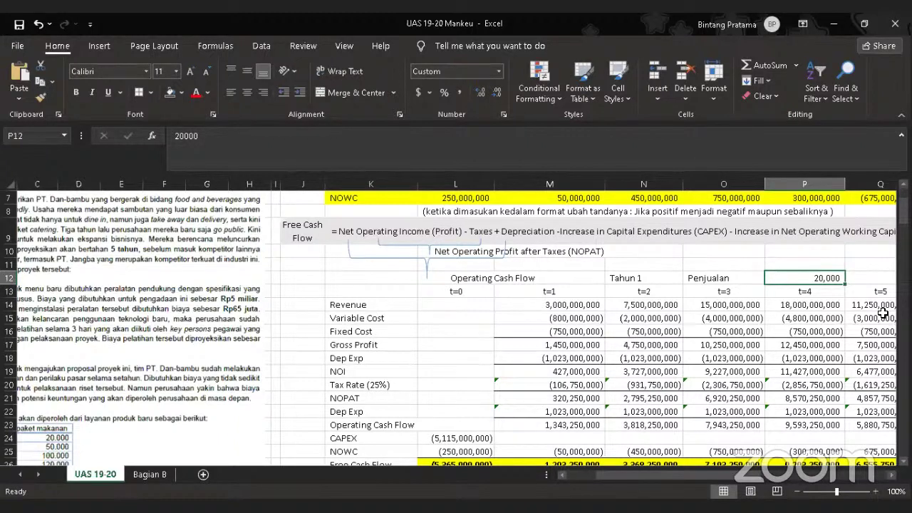
- Examine the variable cost formulas in M15 and N15 and the fixed cost in M16 against the per-unit and fixed costs in the case text
{"action": "left_click", "coordinate": [579, 315]}
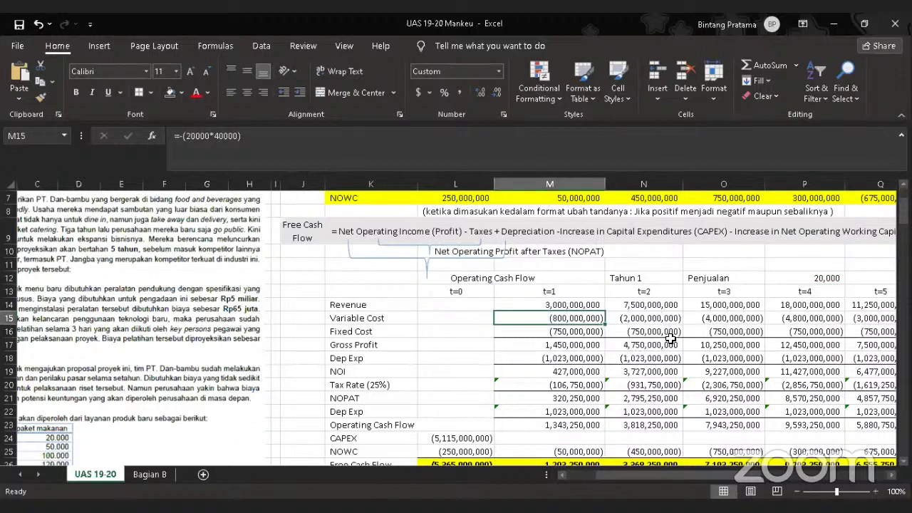
{"action": "left_click", "coordinate": [642, 309]}
{"action": "left_click", "coordinate": [679, 318]}
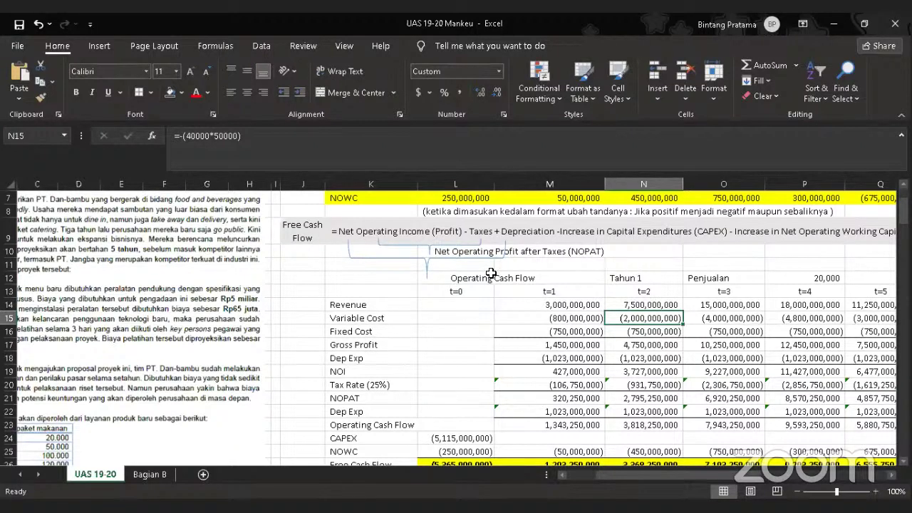
{"action": "scroll", "coordinate": [194, 263], "scroll_direction": "up", "scroll_amount": 1}
{"action": "scroll", "coordinate": [195, 262], "scroll_direction": "down", "scroll_amount": 5}
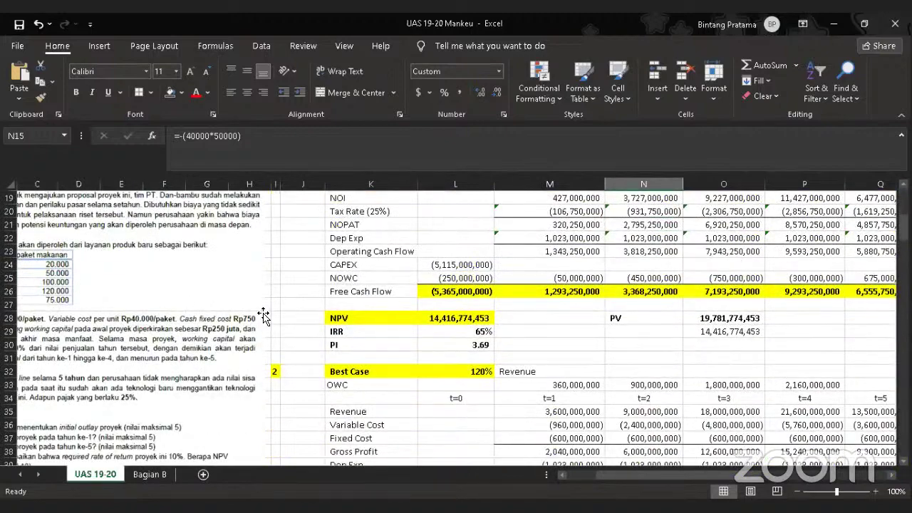
{"action": "scroll", "coordinate": [578, 323], "scroll_direction": "up", "scroll_amount": 3}
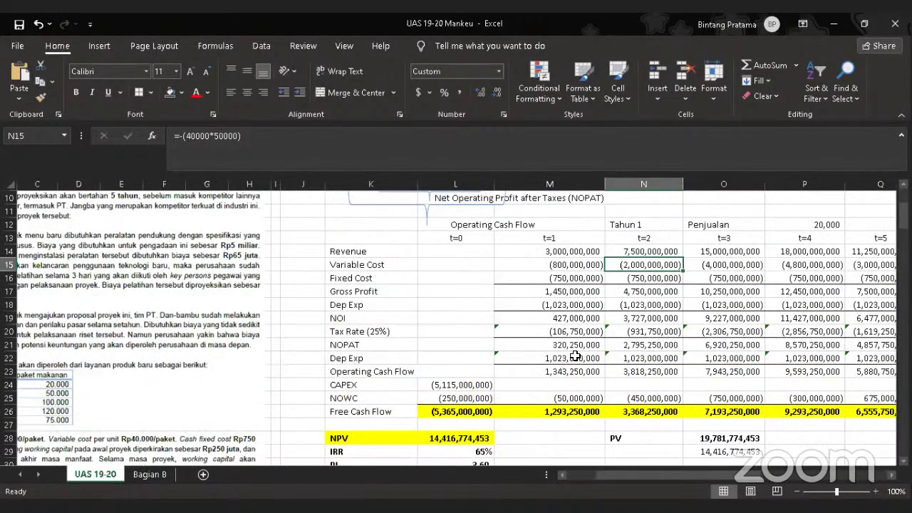
{"action": "scroll", "coordinate": [575, 357], "scroll_direction": "up", "scroll_amount": 3}
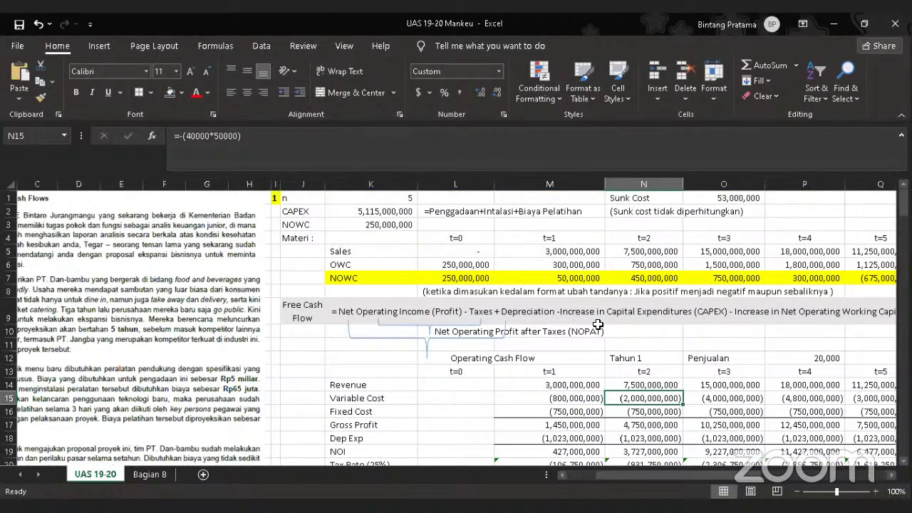
{"action": "scroll", "coordinate": [597, 320], "scroll_direction": "down", "scroll_amount": 2}
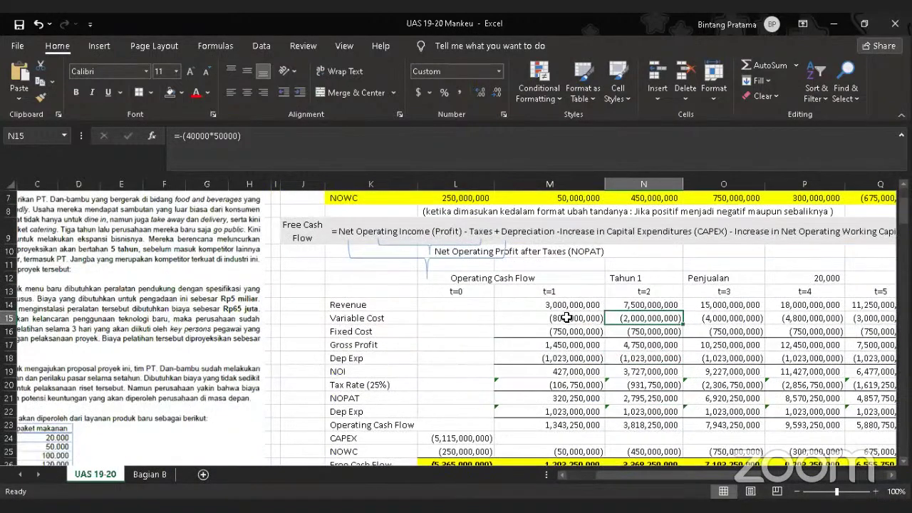
{"action": "left_click", "coordinate": [570, 331]}
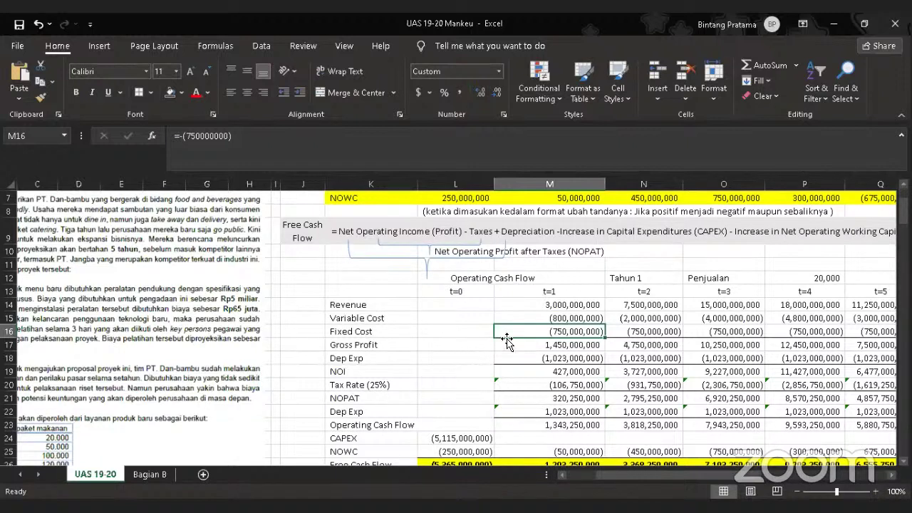
- Highlight the Gross Profit values for t=1 to t=5 (M17:Q17) with an orange fill
{"action": "left_click", "coordinate": [553, 345]}
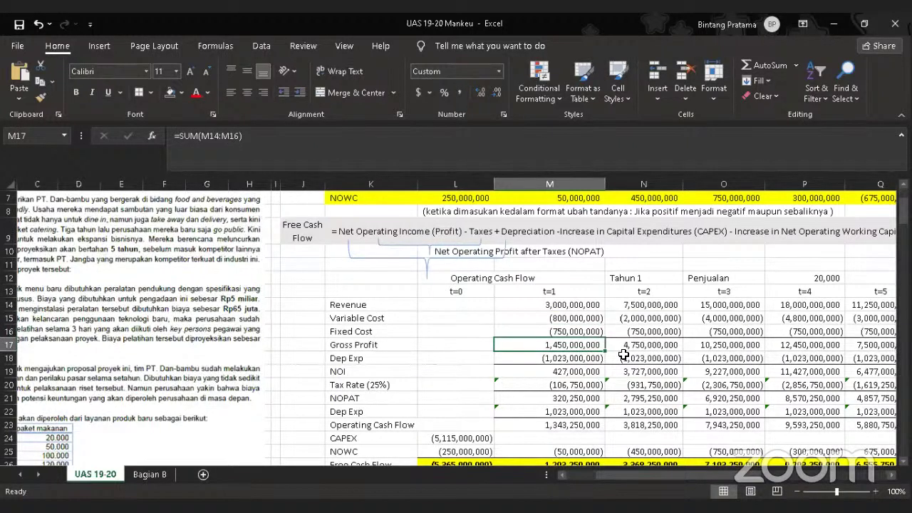
{"action": "key", "text": "shift+Right"}
{"action": "key", "text": "shift+Right"}
{"action": "key", "text": "shift+Right"}
{"action": "key", "text": "shift+Right"}
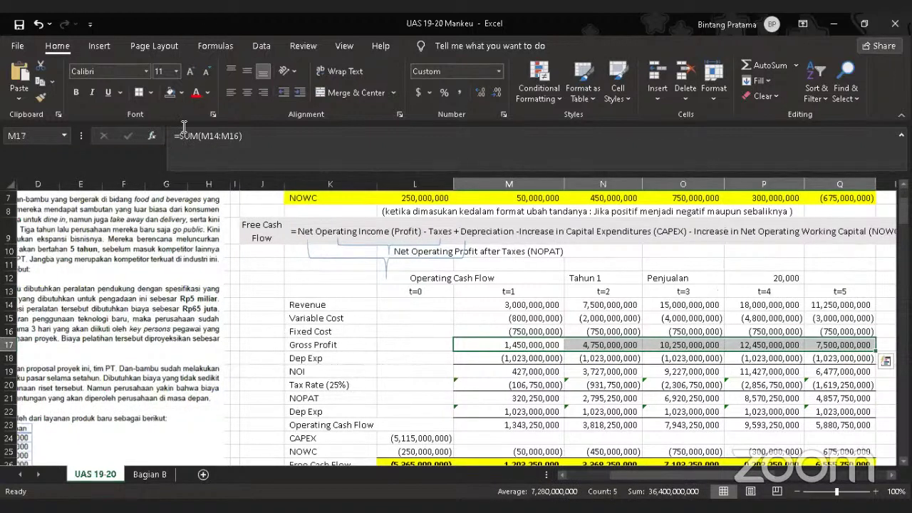
{"action": "left_click", "coordinate": [182, 92]}
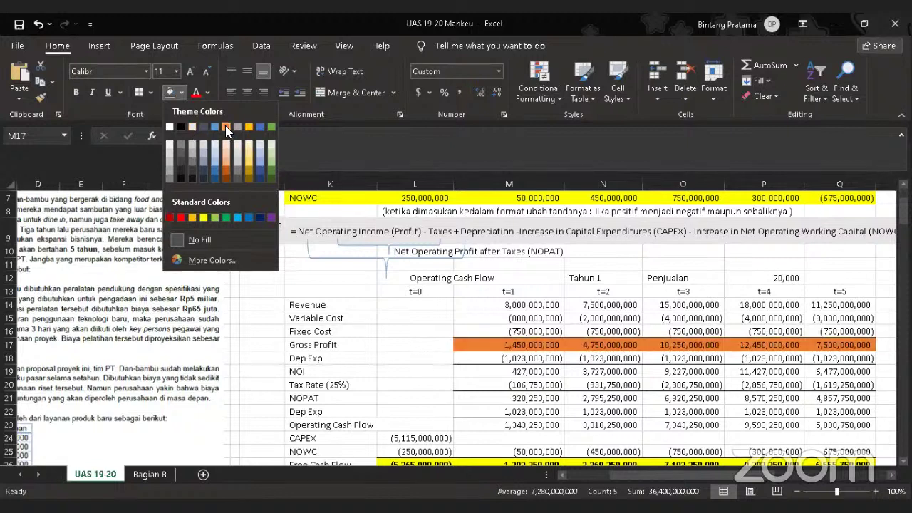
{"action": "left_click", "coordinate": [225, 125]}
{"action": "left_click", "coordinate": [841, 264]}
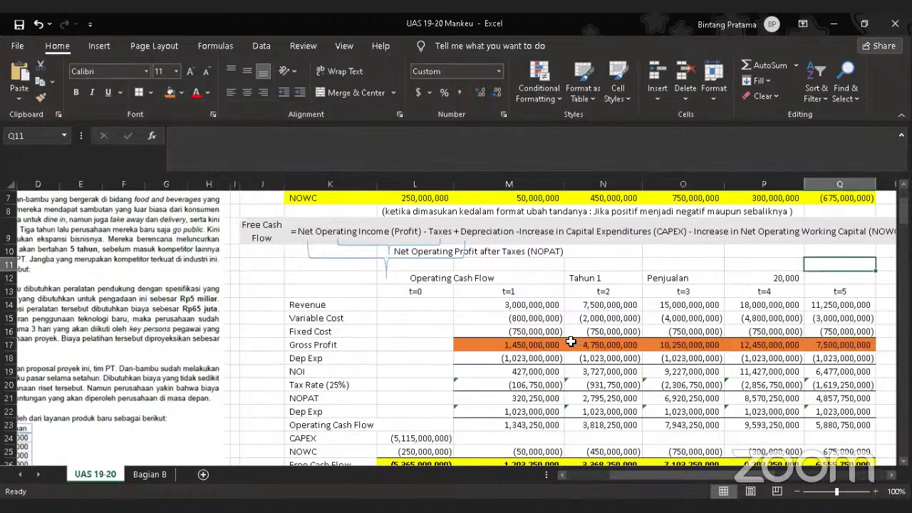
- Trace the t=1 depreciation formula in M18 to the CAPEX amount in K2, and review the NOI formula in M19 within the cash flow table
{"action": "scroll", "coordinate": [545, 345], "scroll_direction": "up", "scroll_amount": 1}
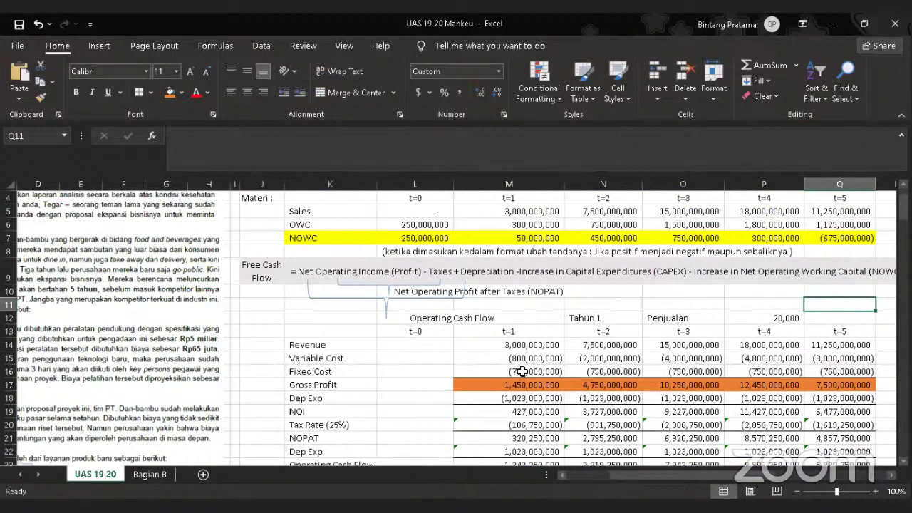
{"action": "scroll", "coordinate": [523, 366], "scroll_direction": "down", "scroll_amount": 1}
{"action": "left_click", "coordinate": [521, 359]}
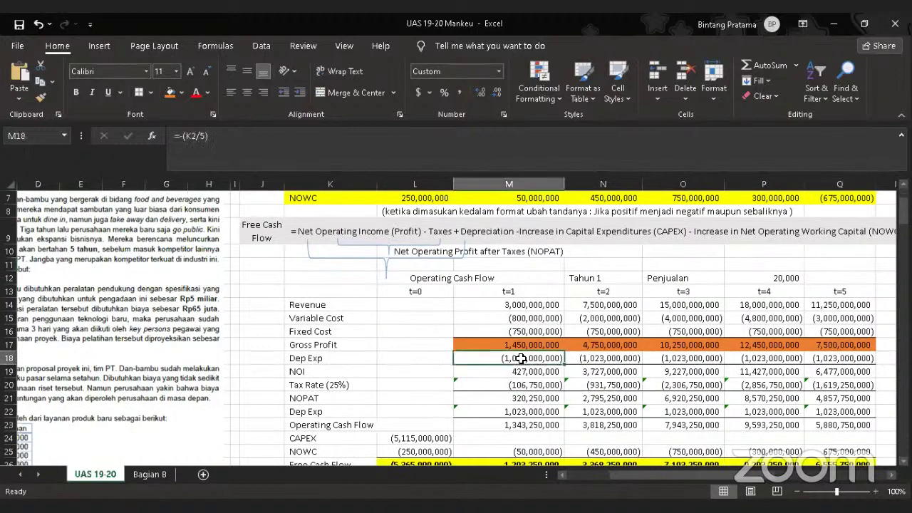
{"action": "double_click", "coordinate": [521, 359]}
{"action": "scroll", "coordinate": [521, 359], "scroll_direction": "up", "scroll_amount": 2}
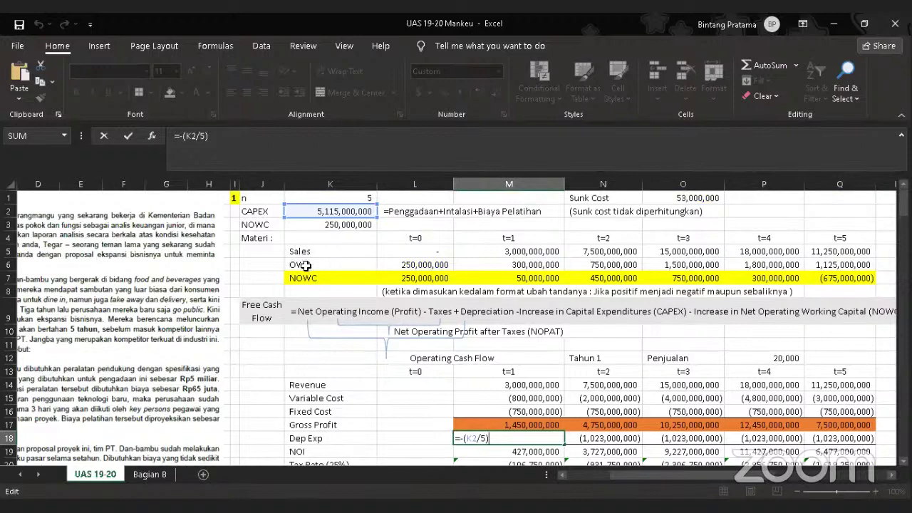
{"action": "scroll", "coordinate": [456, 356], "scroll_direction": "down", "scroll_amount": 2}
{"action": "scroll", "coordinate": [484, 367], "scroll_direction": "down", "scroll_amount": 3}
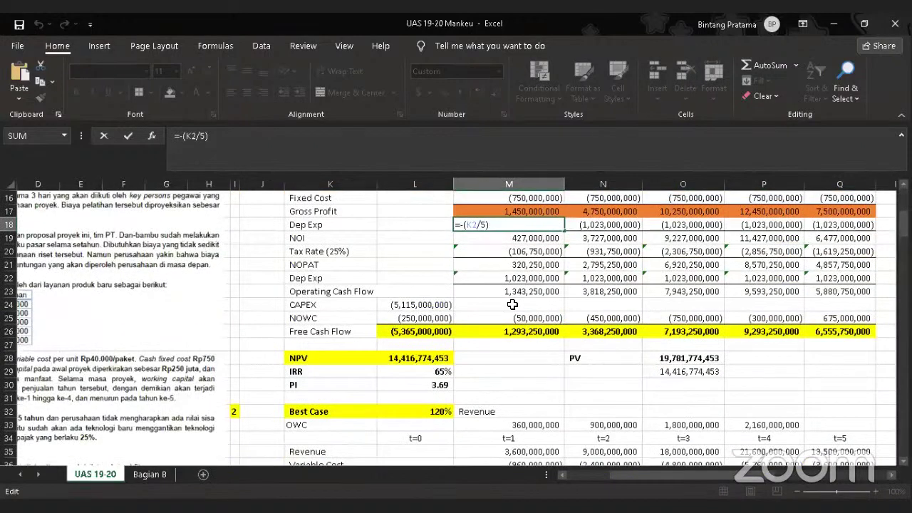
{"action": "scroll", "coordinate": [487, 328], "scroll_direction": "up", "scroll_amount": 1}
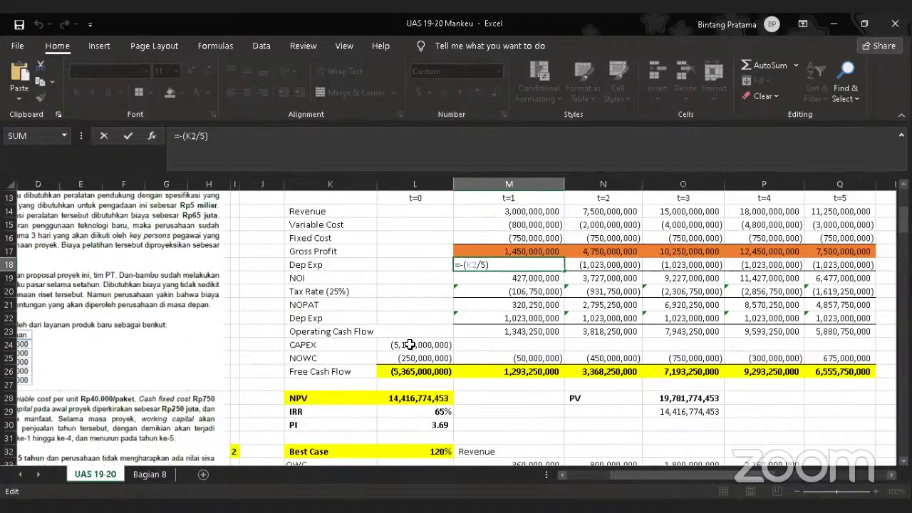
{"action": "scroll", "coordinate": [413, 335], "scroll_direction": "up", "scroll_amount": 4}
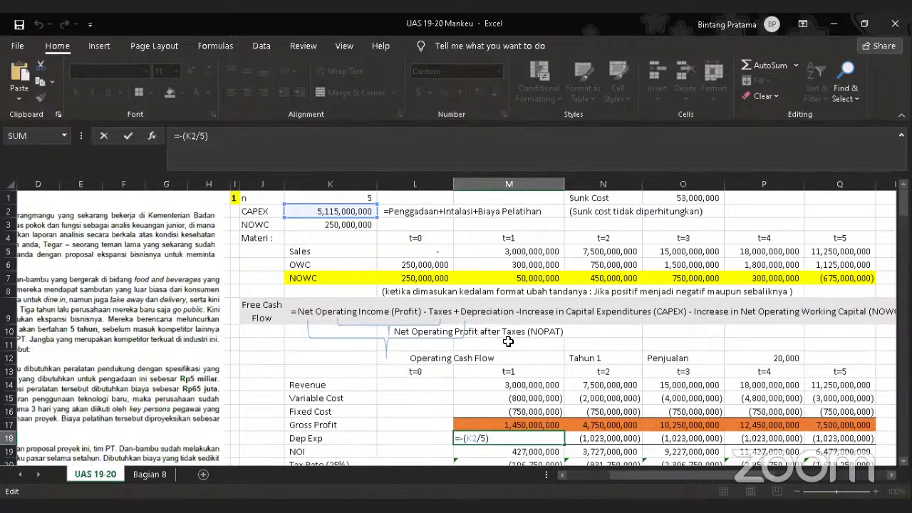
{"action": "key", "text": "Return"}
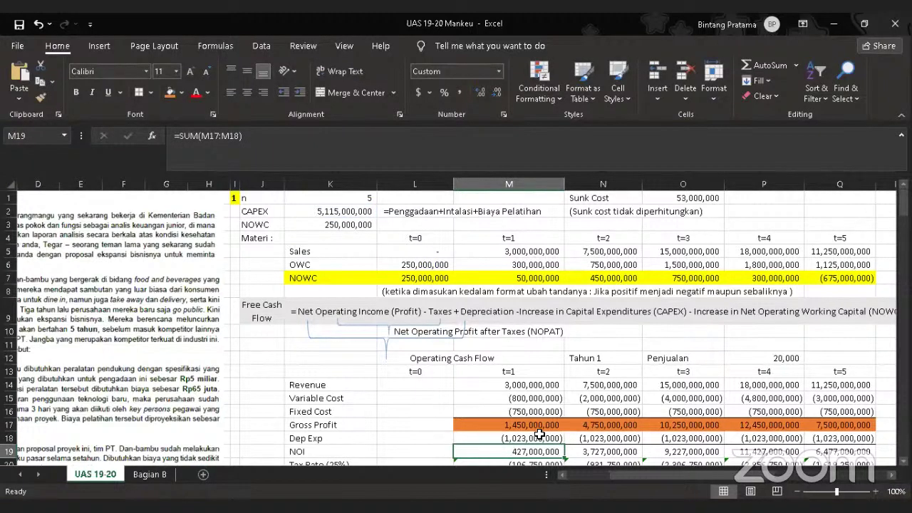
{"action": "scroll", "coordinate": [540, 434], "scroll_direction": "down", "scroll_amount": 2}
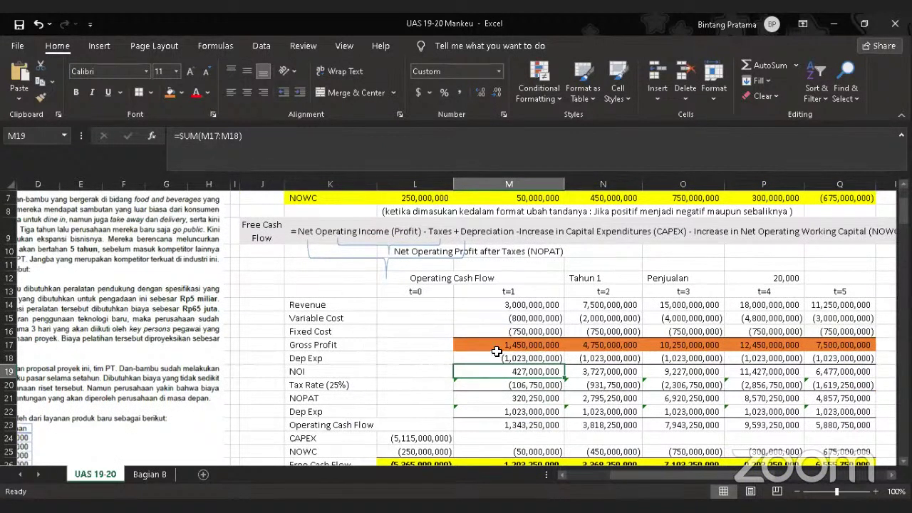
{"action": "scroll", "coordinate": [577, 346], "scroll_direction": "down", "scroll_amount": 1}
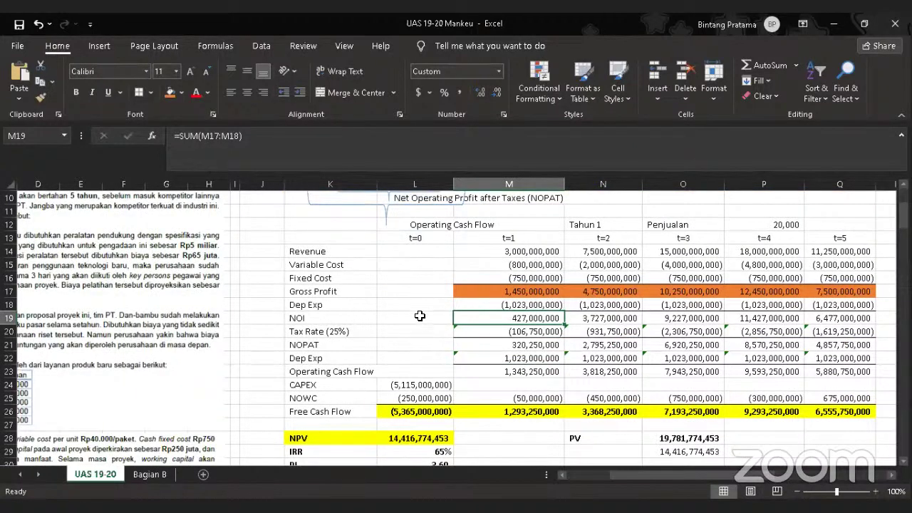
- Highlight the NOI values for t=1 to t=5 (M19:Q19) with a gray fill
{"action": "left_click", "coordinate": [327, 319]}
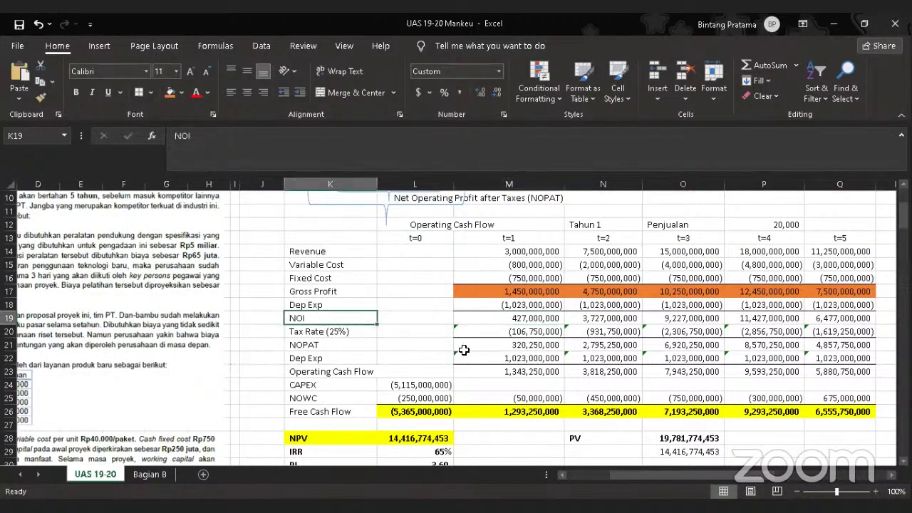
{"action": "left_click", "coordinate": [524, 321]}
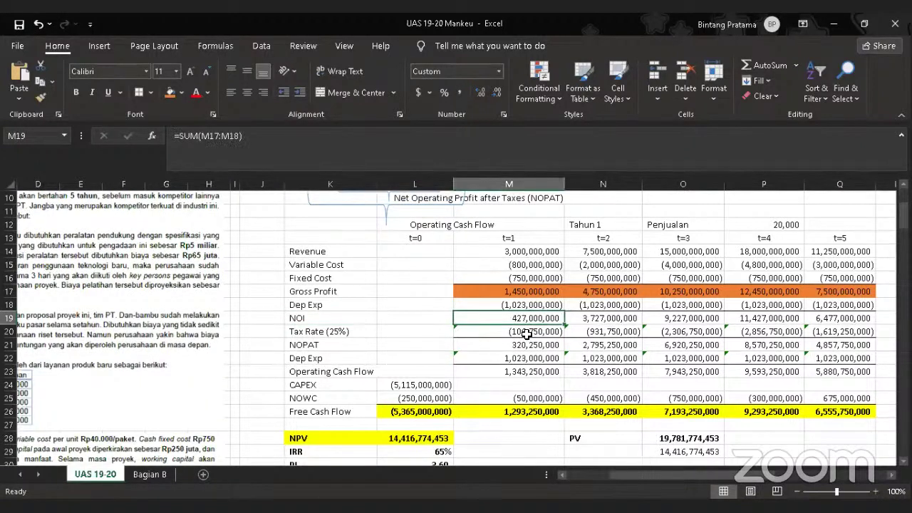
{"action": "key", "text": "shift+Right"}
{"action": "key", "text": "shift+Right"}
{"action": "key", "text": "shift+Right"}
{"action": "key", "text": "shift+Right"}
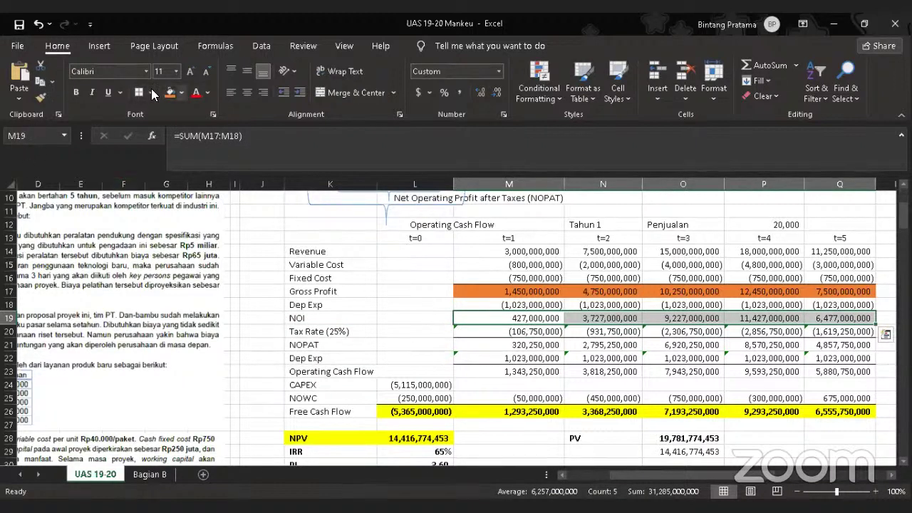
{"action": "key", "text": "alt+h"}
{"action": "key", "text": "h"}
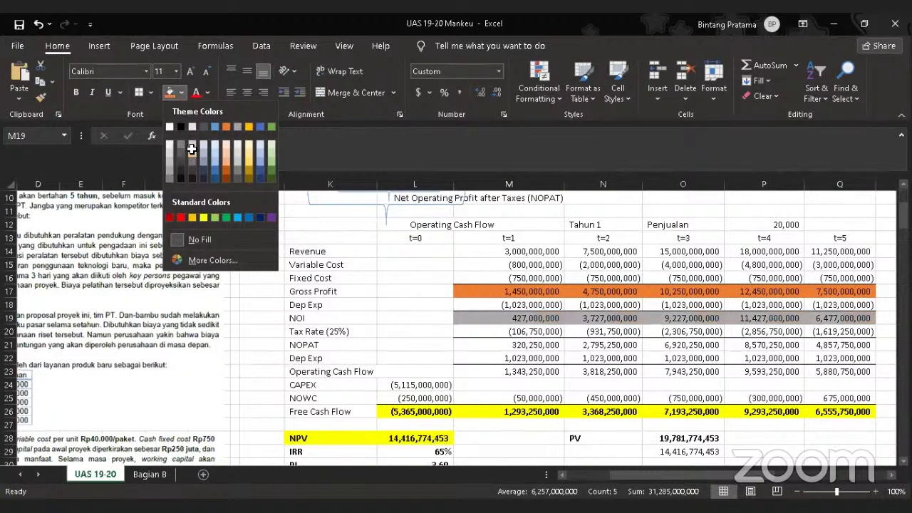
{"action": "left_click", "coordinate": [191, 148]}
{"action": "left_click", "coordinate": [261, 277]}
- Check the tax rate in the case text and trace the t=1 tax formula in M20 to the NOI in M19
{"action": "scroll", "coordinate": [383, 266], "scroll_direction": "up", "scroll_amount": 2}
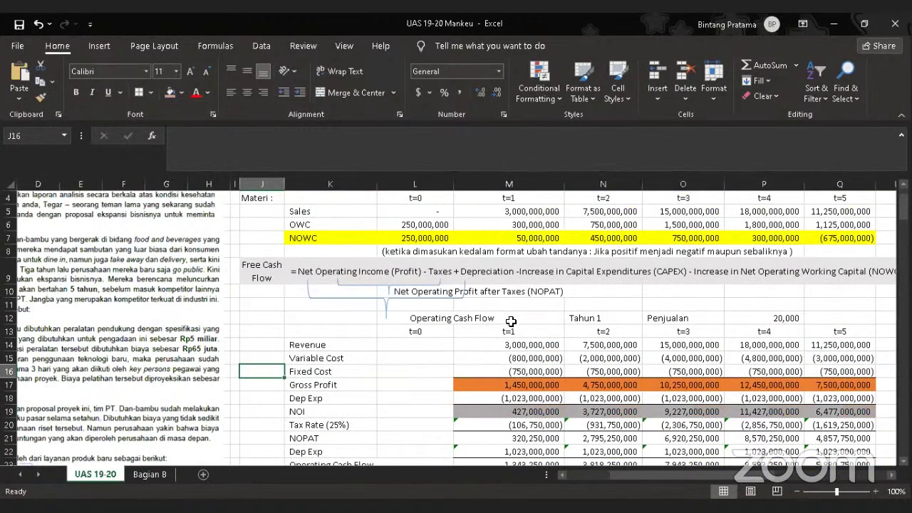
{"action": "scroll", "coordinate": [513, 360], "scroll_direction": "down", "scroll_amount": 2}
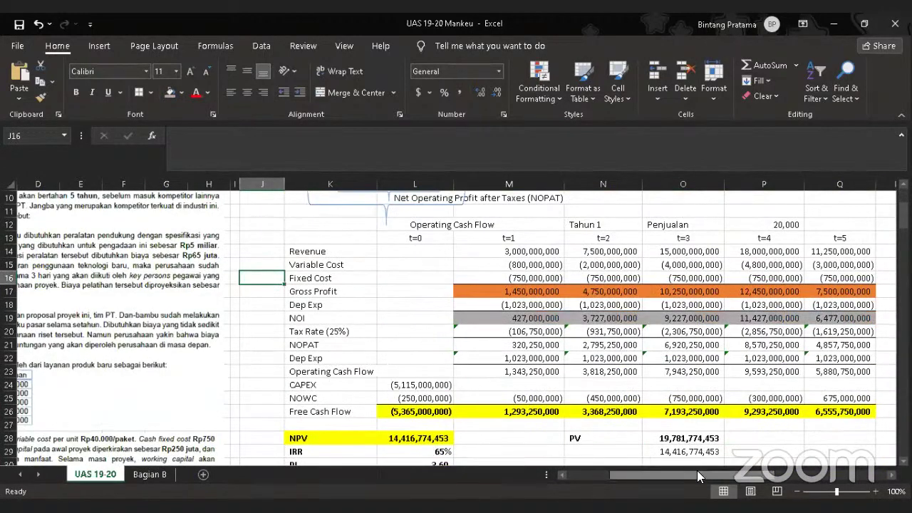
{"action": "scroll", "coordinate": [175, 352], "scroll_direction": "left", "scroll_amount": 3}
{"action": "scroll", "coordinate": [207, 365], "scroll_direction": "down", "scroll_amount": 2}
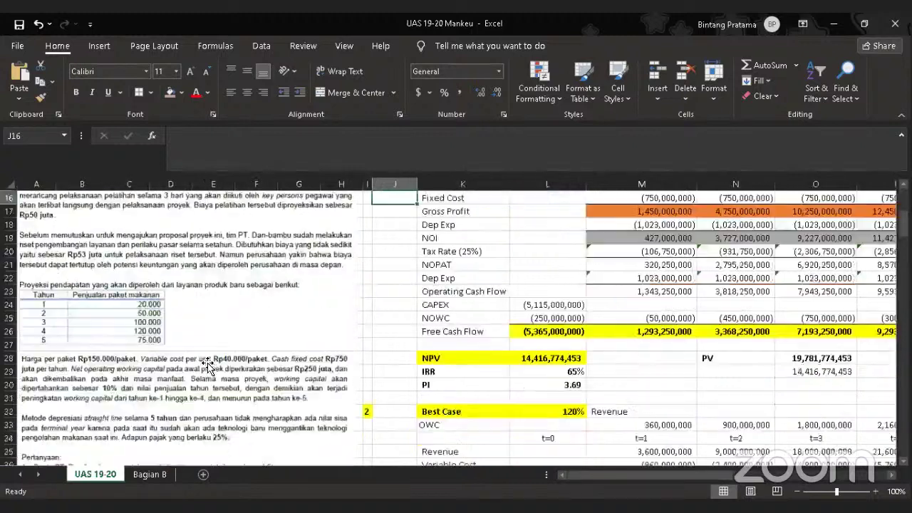
{"action": "scroll", "coordinate": [207, 365], "scroll_direction": "down", "scroll_amount": 1}
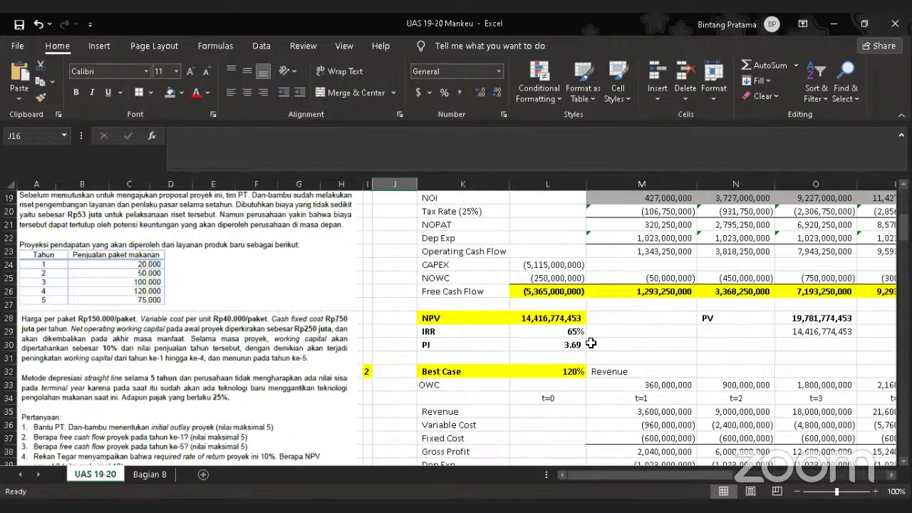
{"action": "left_click_drag", "start_coordinate": [727, 475], "coordinate": [750, 481]}
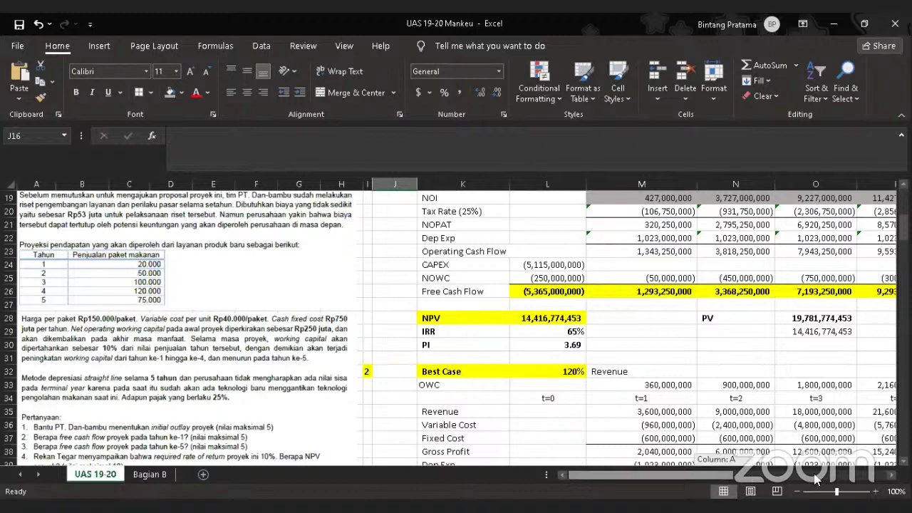
{"action": "left_click_drag", "start_coordinate": [816, 479], "coordinate": [821, 479]}
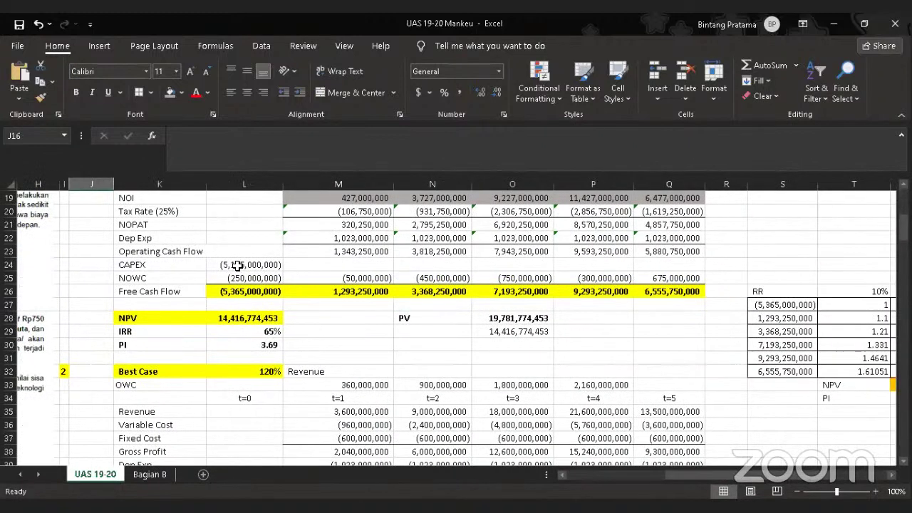
{"action": "scroll", "coordinate": [295, 253], "scroll_direction": "up", "scroll_amount": 1}
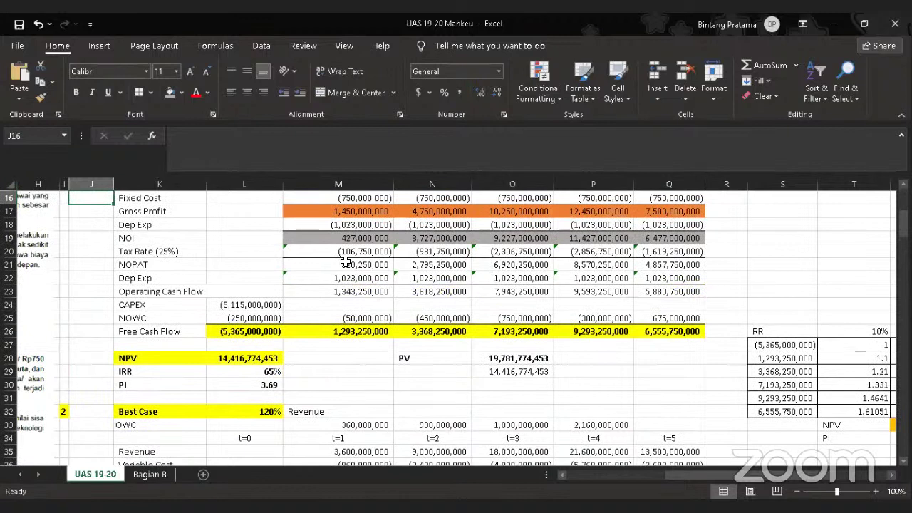
{"action": "left_click", "coordinate": [355, 252]}
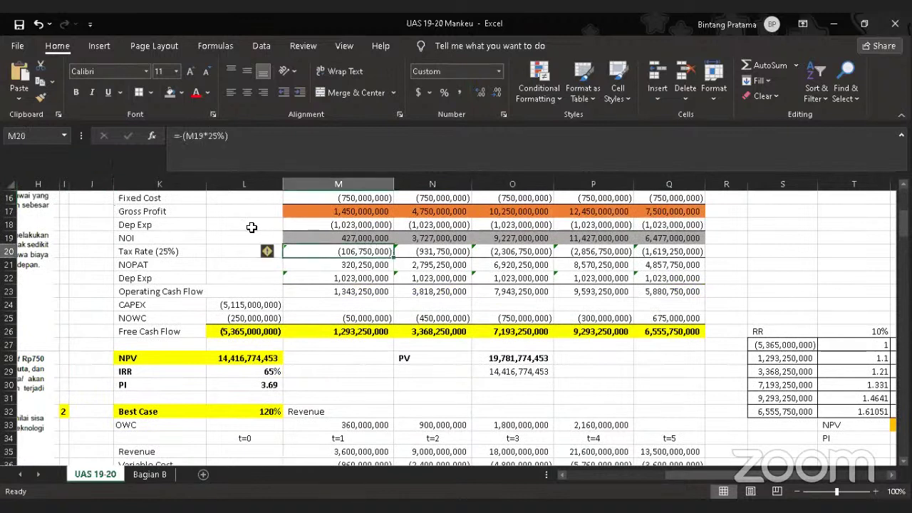
{"action": "left_click", "coordinate": [375, 237]}
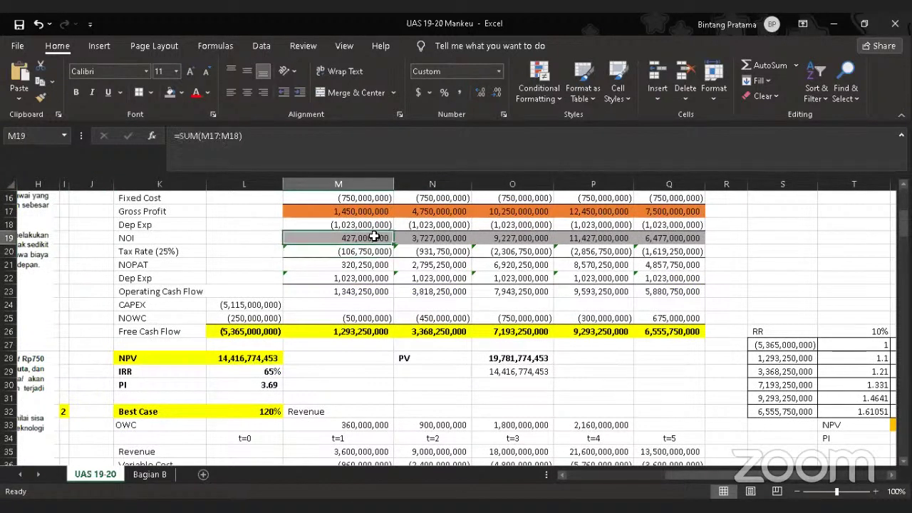
{"action": "double_click", "coordinate": [373, 252]}
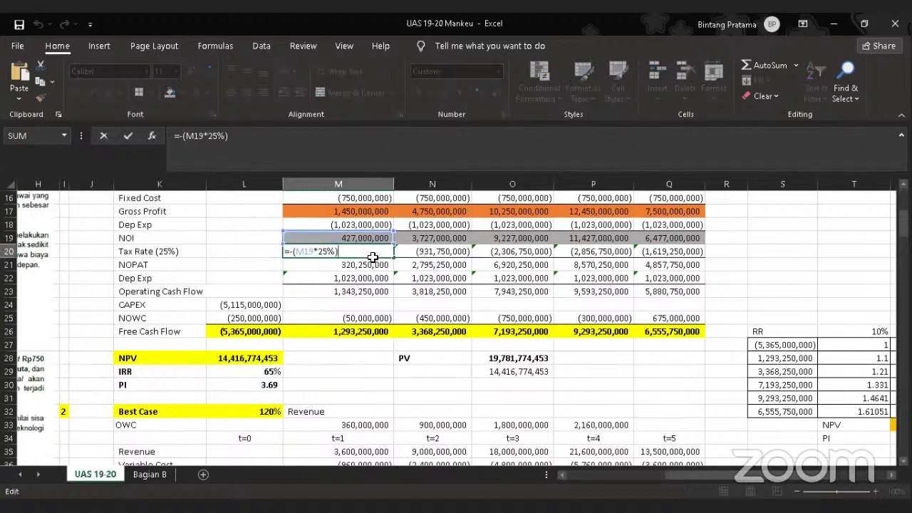
{"action": "key", "text": "Return"}
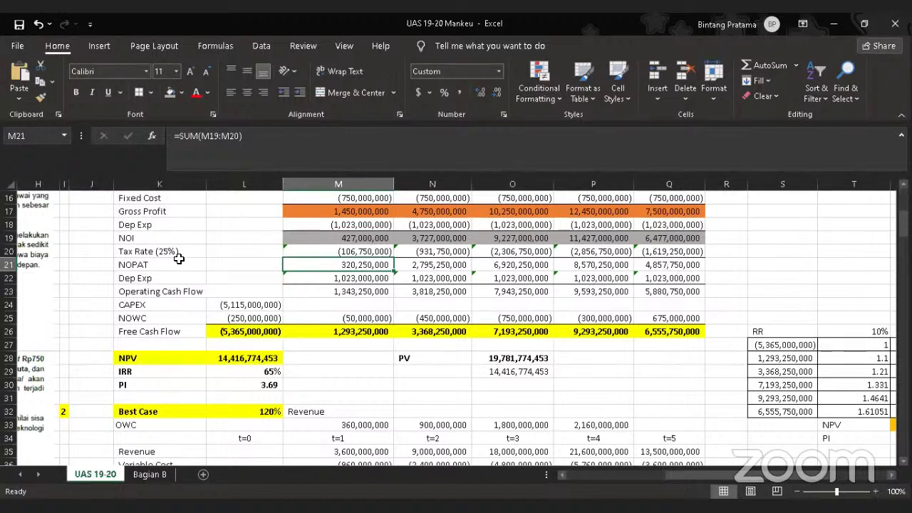
- Compare the NOPAT formulas in M21 and Q21 and the Dep Exp row below them with the Free Cash Flow formula in row 9
{"action": "scroll", "coordinate": [235, 282], "scroll_direction": "up", "scroll_amount": 4}
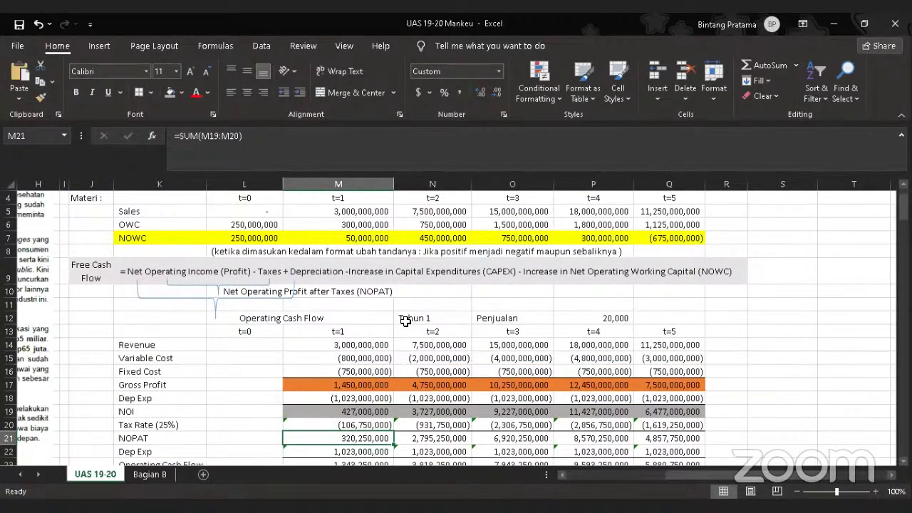
{"action": "scroll", "coordinate": [405, 322], "scroll_direction": "down", "scroll_amount": 4}
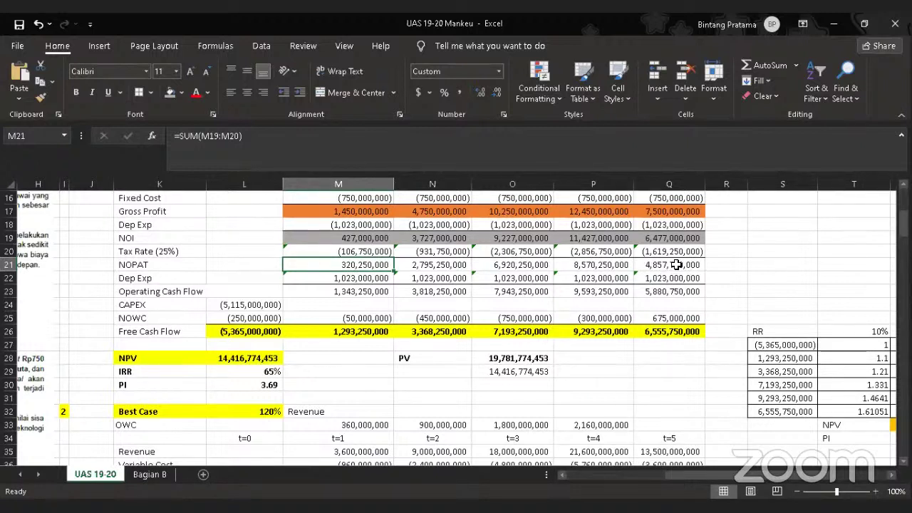
{"action": "key", "text": "Right"}
{"action": "key", "text": "Right"}
{"action": "key", "text": "Right"}
{"action": "key", "text": "Right"}
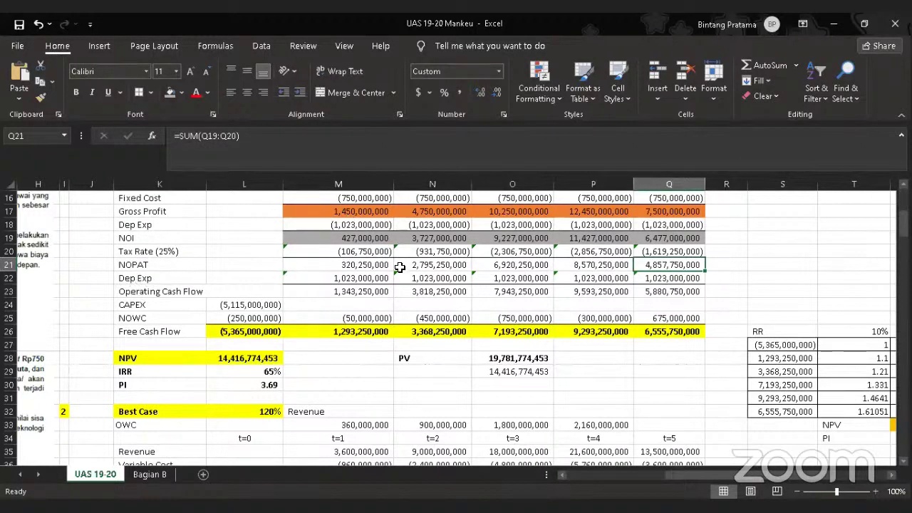
{"action": "scroll", "coordinate": [365, 285], "scroll_direction": "up", "scroll_amount": 2}
{"action": "scroll", "coordinate": [217, 322], "scroll_direction": "down", "scroll_amount": 1}
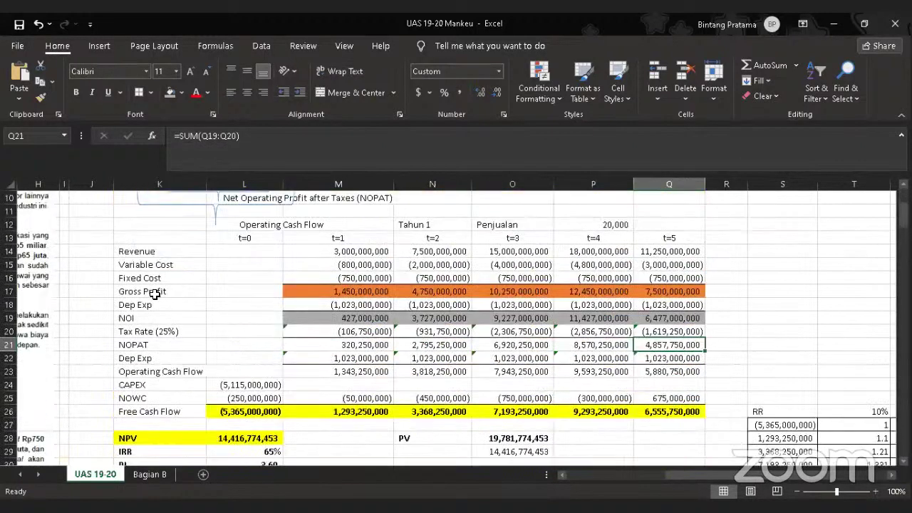
{"action": "scroll", "coordinate": [366, 327], "scroll_direction": "down", "scroll_amount": 1}
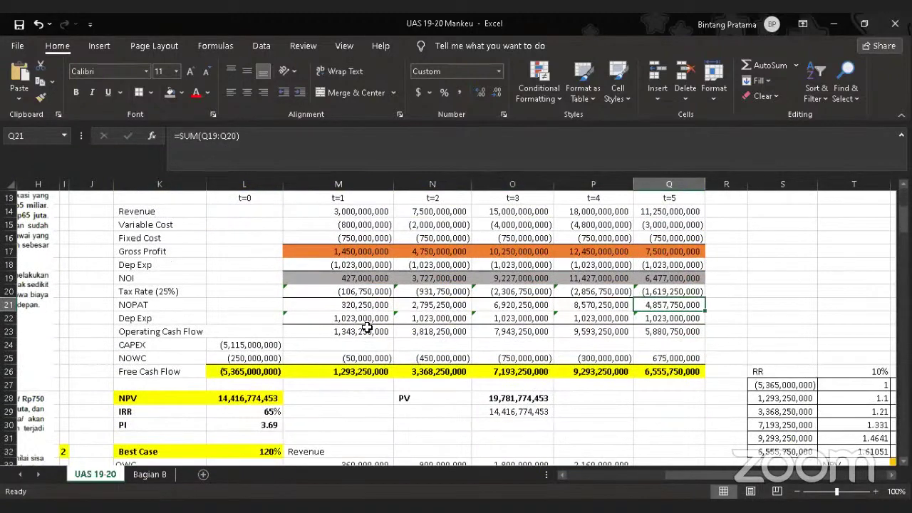
{"action": "scroll", "coordinate": [335, 292], "scroll_direction": "up", "scroll_amount": 2}
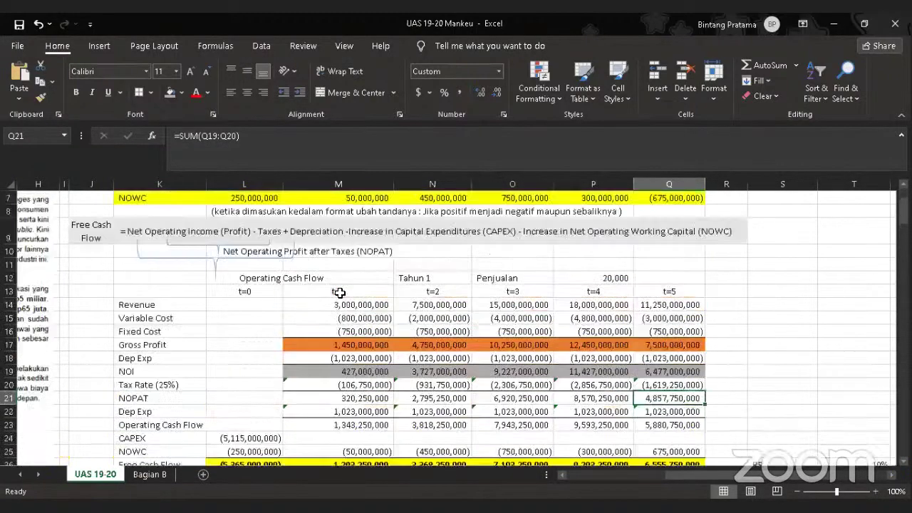
{"action": "scroll", "coordinate": [340, 293], "scroll_direction": "up", "scroll_amount": 1}
{"action": "scroll", "coordinate": [340, 293], "scroll_direction": "down", "scroll_amount": 1}
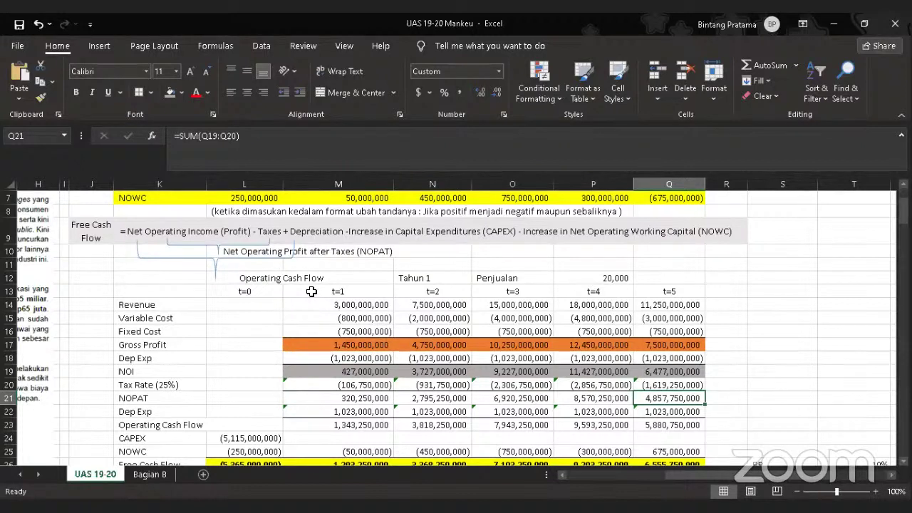
{"action": "scroll", "coordinate": [310, 293], "scroll_direction": "down", "scroll_amount": 3}
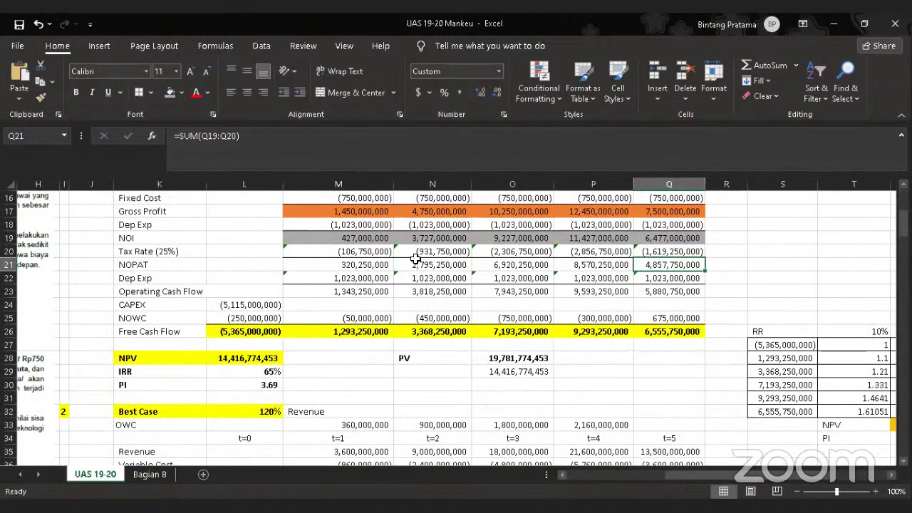
{"action": "scroll", "coordinate": [219, 279], "scroll_direction": "up", "scroll_amount": 1}
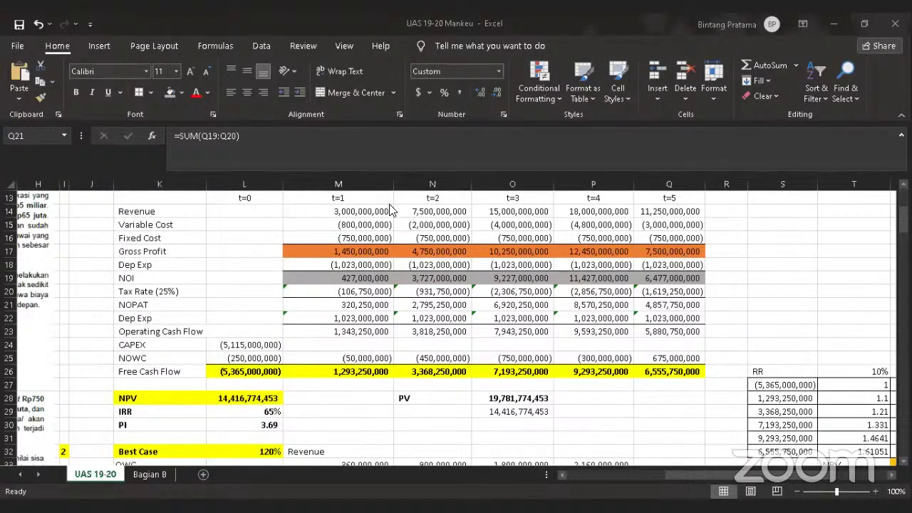
- Highlight the Operating Cash Flow values for t=1 to t=5 (M23:Q23) with a light orange fill
{"action": "left_click", "coordinate": [350, 338]}
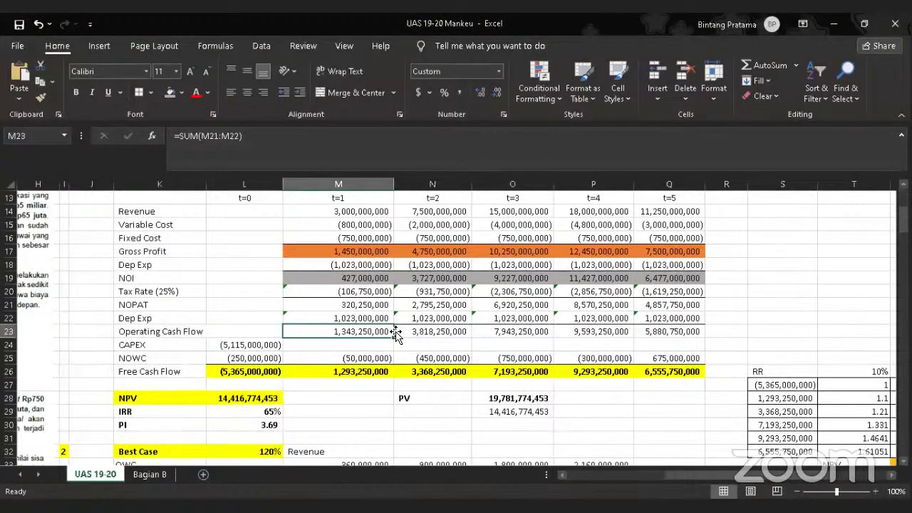
{"action": "left_click_drag", "start_coordinate": [392, 334], "coordinate": [396, 332]}
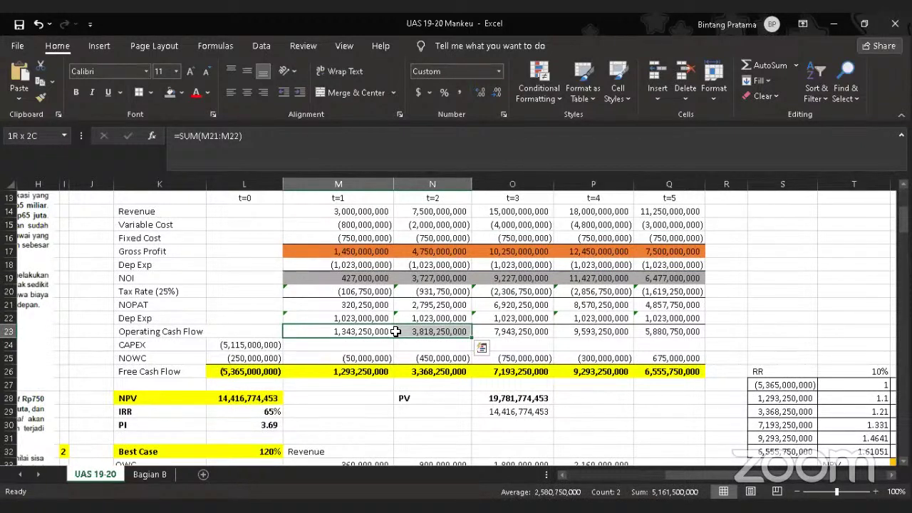
{"action": "key", "text": "shift+Right"}
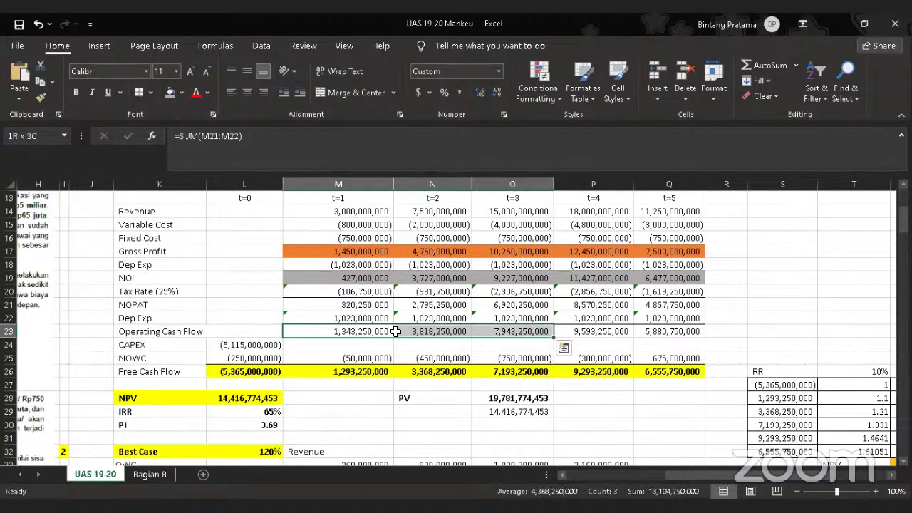
{"action": "key", "text": "shift+Right"}
{"action": "key", "text": "shift+Right"}
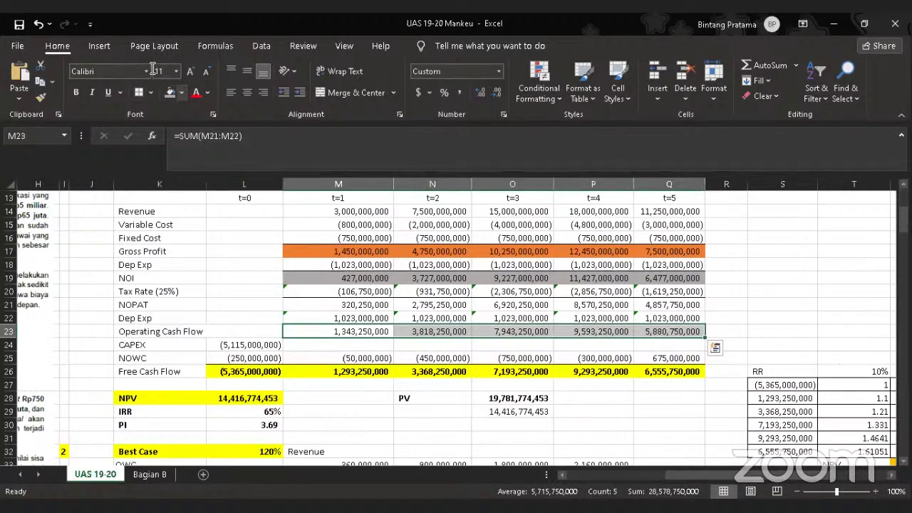
{"action": "key", "text": "alt+h"}
{"action": "key", "text": "h"}
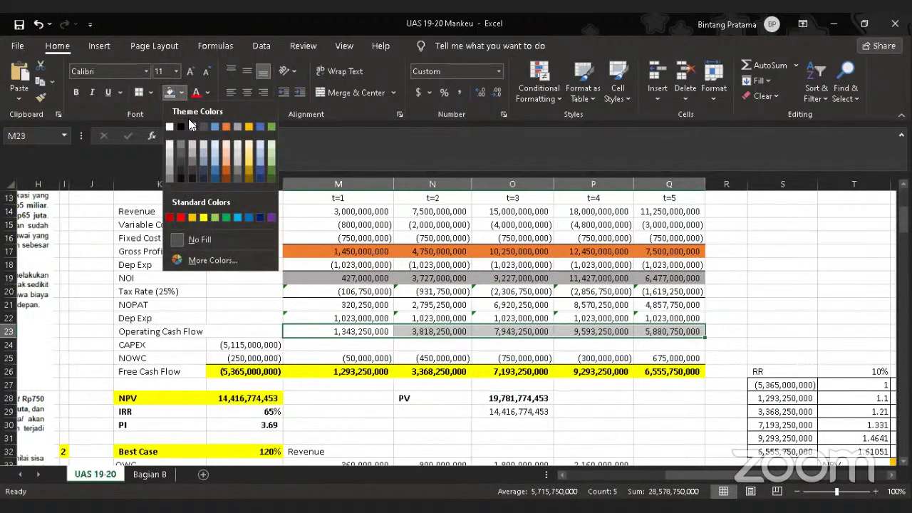
{"action": "left_click", "coordinate": [227, 149]}
{"action": "left_click", "coordinate": [726, 278]}
- Review the CAPEX and NOWC rows against the Free Cash Flow formula, the NOWC table above it and the working capital terms in the case text
{"action": "scroll", "coordinate": [726, 278], "scroll_direction": "up", "scroll_amount": 4}
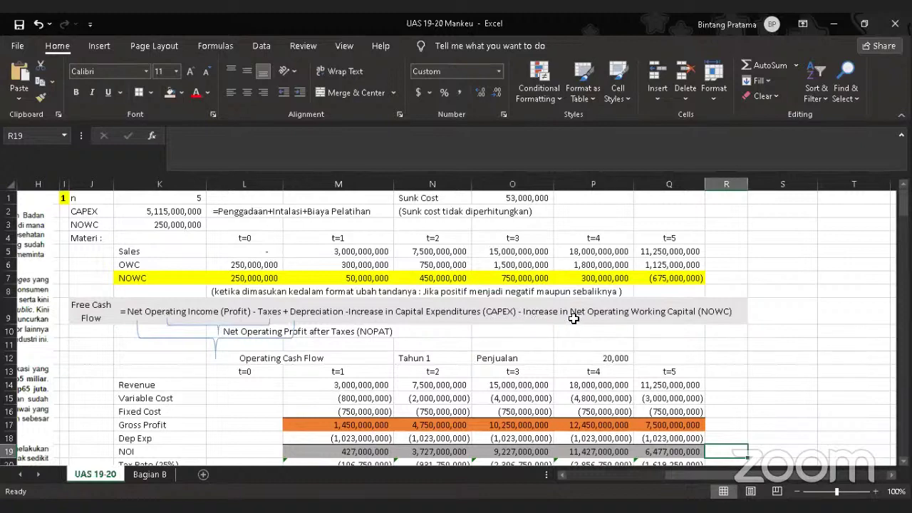
{"action": "scroll", "coordinate": [555, 327], "scroll_direction": "down", "scroll_amount": 5}
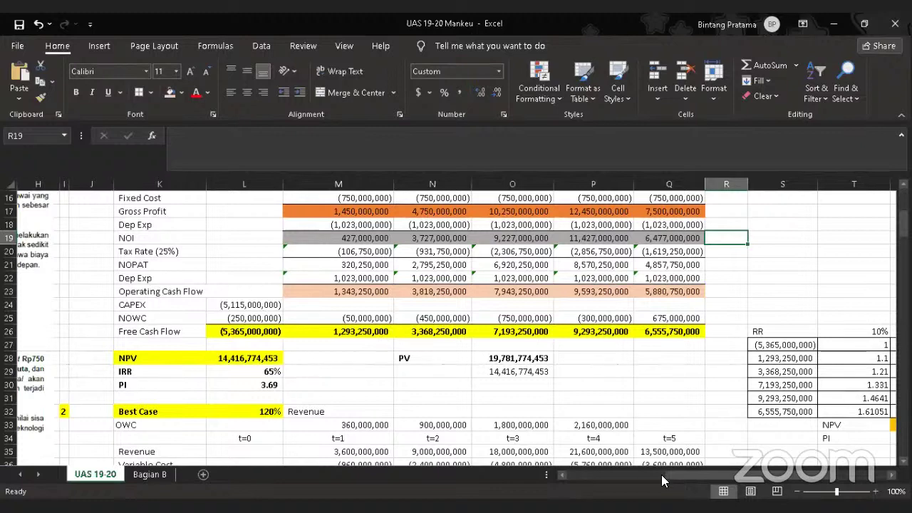
{"action": "left_click_drag", "start_coordinate": [670, 475], "coordinate": [621, 476]}
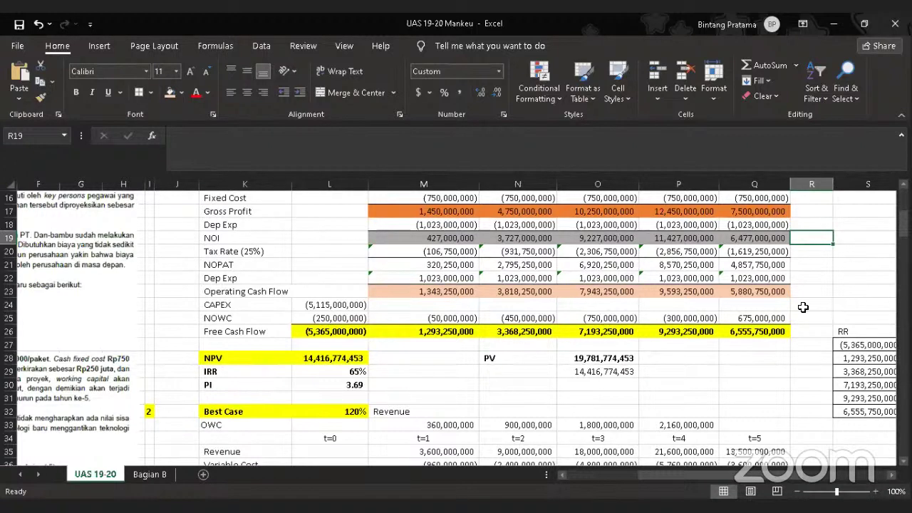
{"action": "scroll", "coordinate": [802, 308], "scroll_direction": "up", "scroll_amount": 1}
{"action": "scroll", "coordinate": [785, 311], "scroll_direction": "up", "scroll_amount": 3}
{"action": "scroll", "coordinate": [784, 311], "scroll_direction": "down", "scroll_amount": 2}
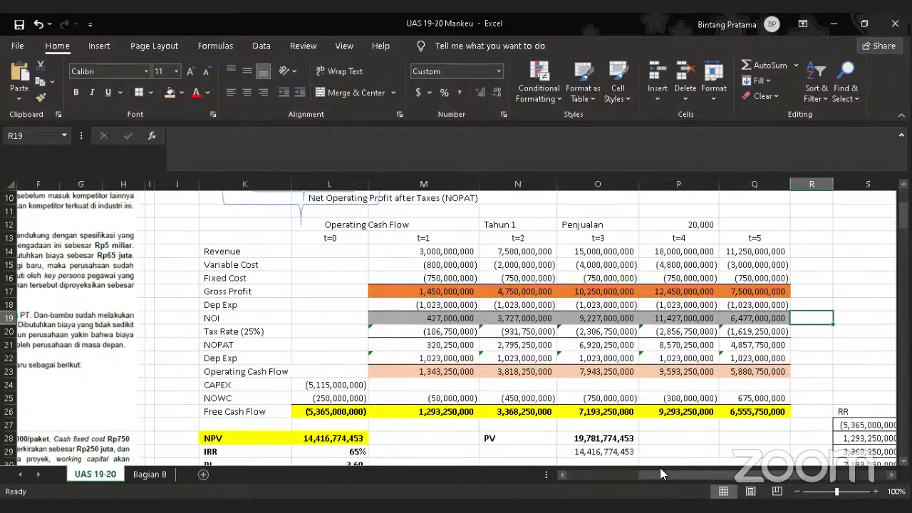
{"action": "left_click_drag", "start_coordinate": [668, 471], "coordinate": [564, 474]}
{"action": "scroll", "coordinate": [324, 342], "scroll_direction": "down", "scroll_amount": 3}
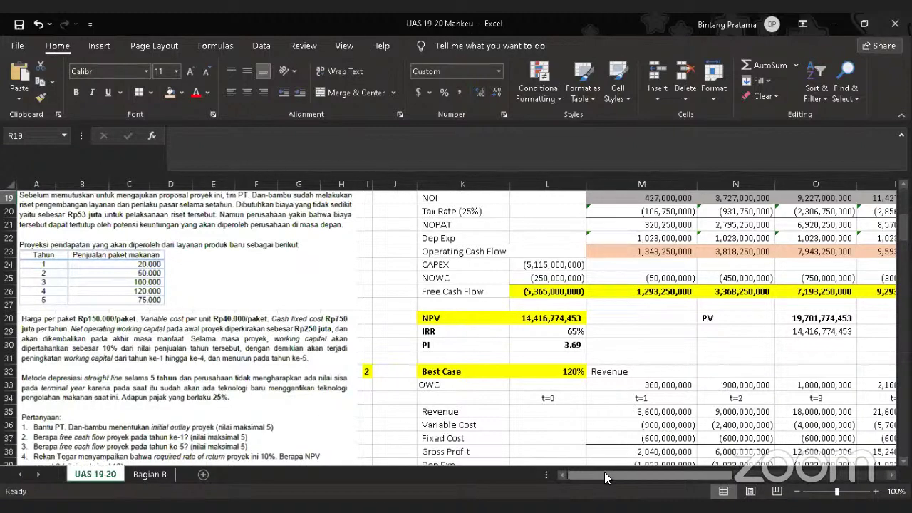
{"action": "left_click_drag", "start_coordinate": [696, 473], "coordinate": [798, 474]}
{"action": "scroll", "coordinate": [317, 257], "scroll_direction": "up", "scroll_amount": 6}
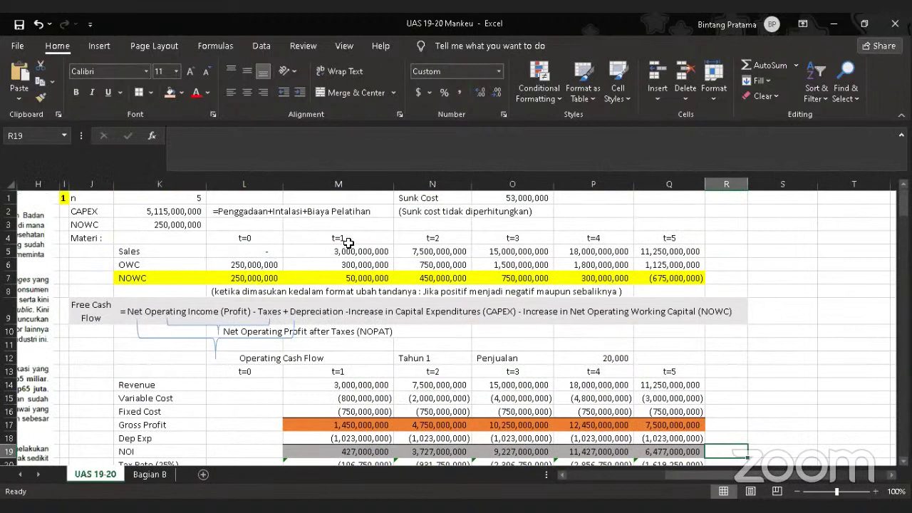
- Check how the Sales and OWC formulas for t=1 and t=2 in rows 5 and 6 draw on the Revenue row
{"action": "left_click", "coordinate": [362, 250]}
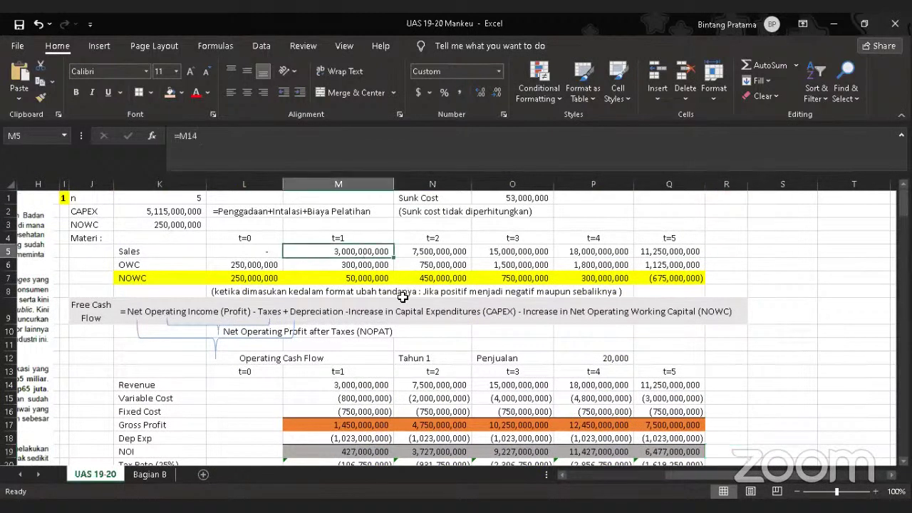
{"action": "left_click", "coordinate": [439, 251]}
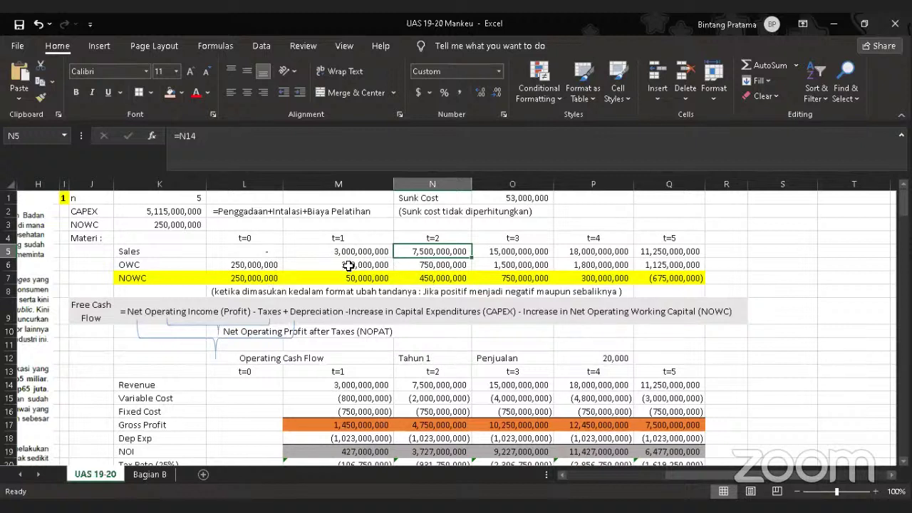
{"action": "left_click", "coordinate": [138, 267]}
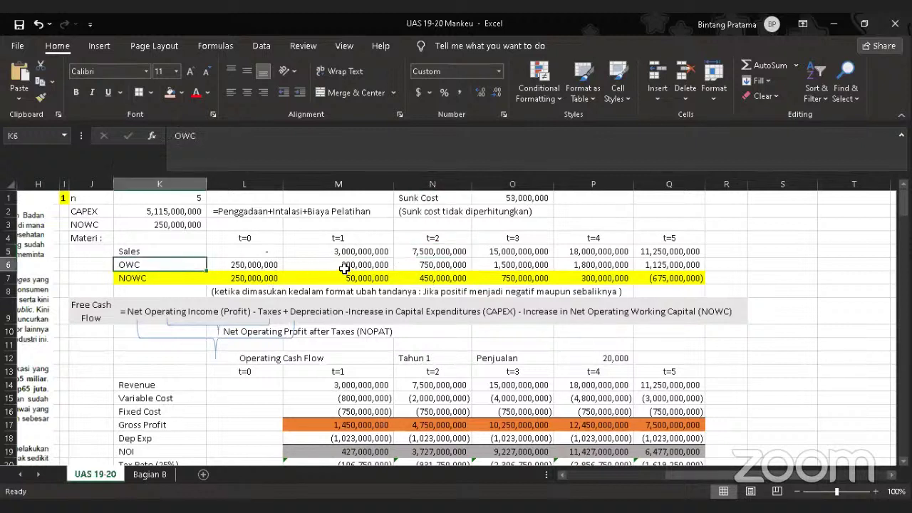
{"action": "left_click", "coordinate": [345, 266]}
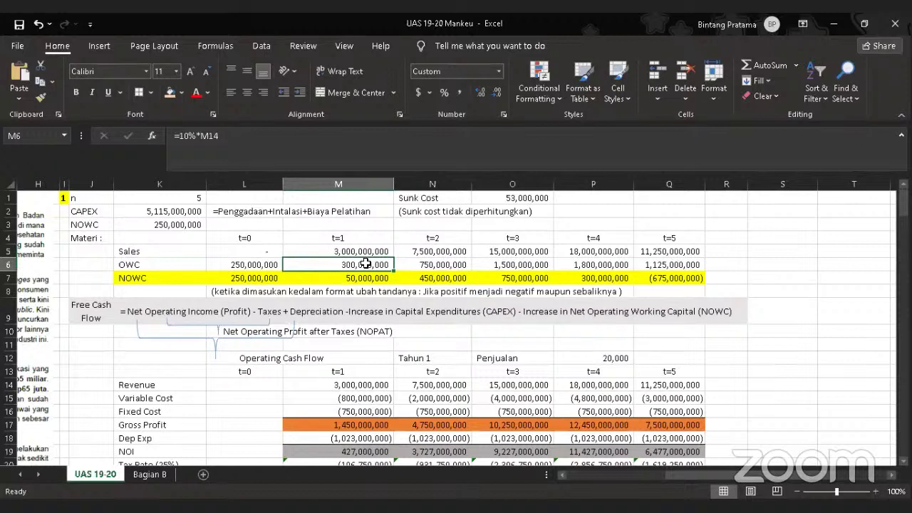
{"action": "left_click", "coordinate": [432, 262]}
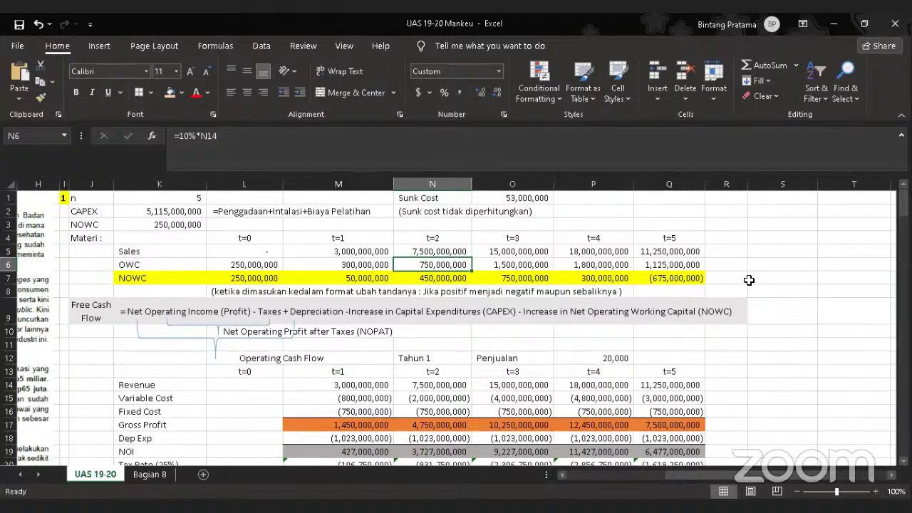
- Read the 10% working capital rule in the case text and check the t=0 NOWC formula in L25
{"action": "left_click_drag", "start_coordinate": [697, 472], "coordinate": [550, 481]}
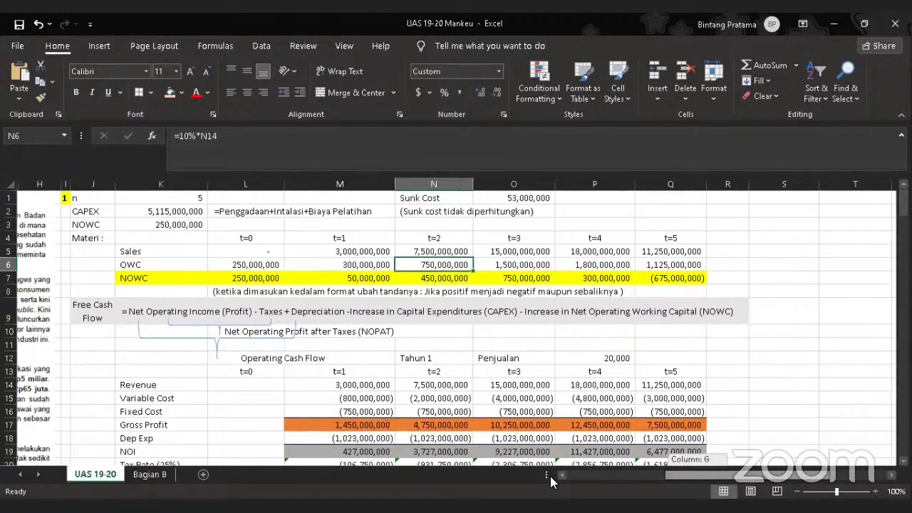
{"action": "scroll", "coordinate": [100, 363], "scroll_direction": "left", "scroll_amount": 3}
{"action": "scroll", "coordinate": [183, 411], "scroll_direction": "down", "scroll_amount": 5}
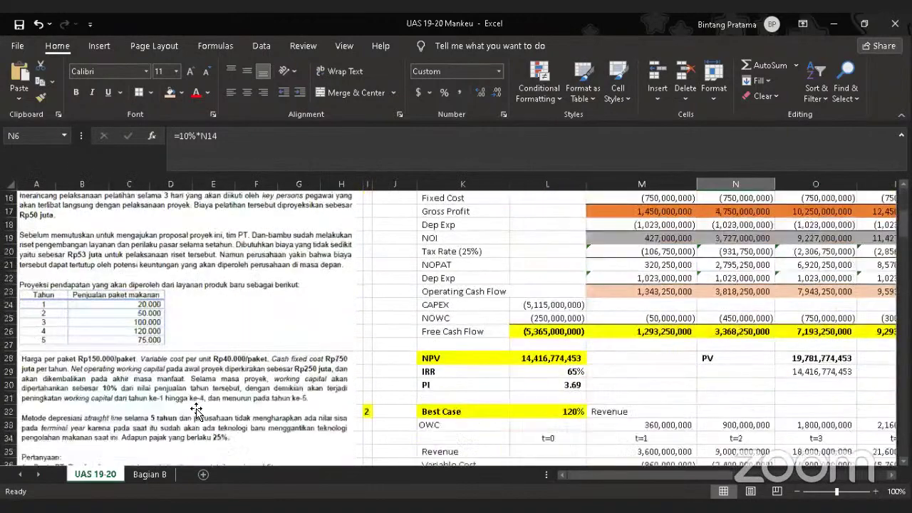
{"action": "scroll", "coordinate": [196, 411], "scroll_direction": "down", "scroll_amount": 2}
{"action": "left_click", "coordinate": [560, 238]}
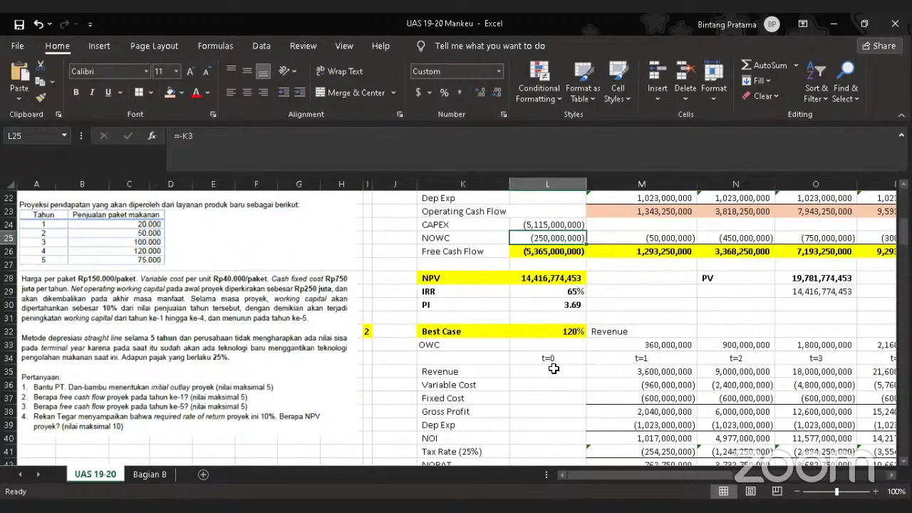
{"action": "scroll", "coordinate": [584, 363], "scroll_direction": "up", "scroll_amount": 4}
{"action": "scroll", "coordinate": [604, 350], "scroll_direction": "up", "scroll_amount": 3}
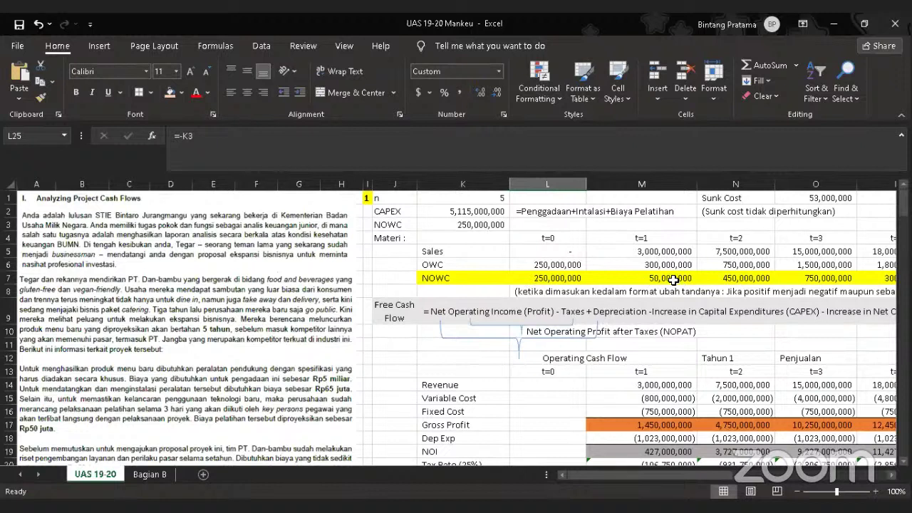
- Inspect the t=2 NOWC formula in N7 and follow the year-on-year OWC differences through t=5
{"action": "left_click", "coordinate": [741, 275]}
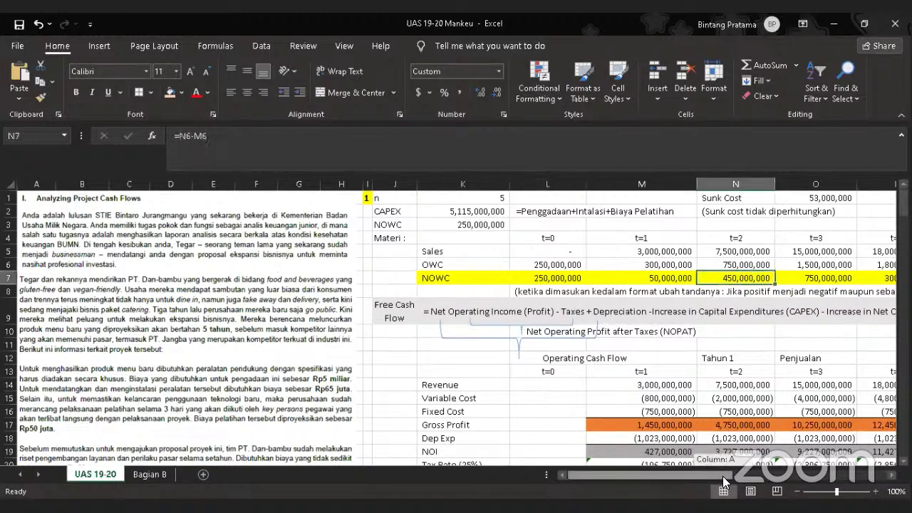
{"action": "scroll", "coordinate": [727, 476], "scroll_direction": "right", "scroll_amount": 2}
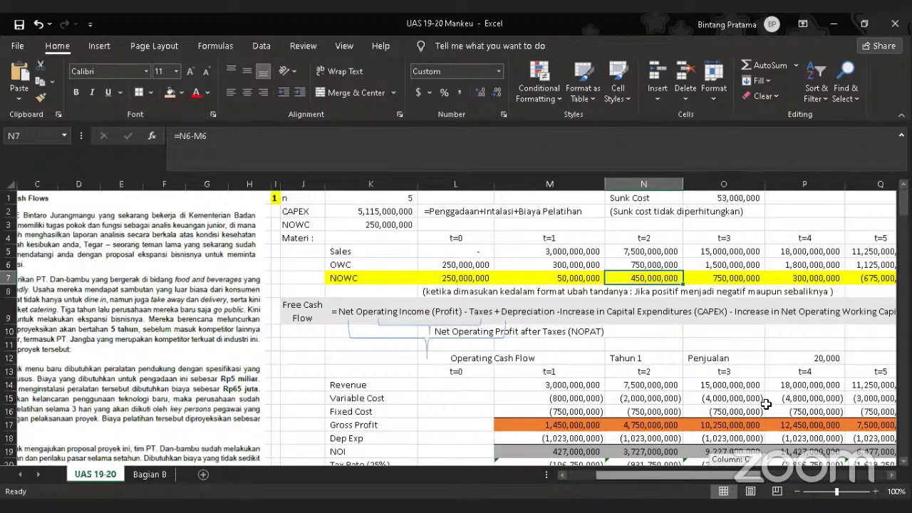
{"action": "scroll", "coordinate": [741, 371], "scroll_direction": "right", "scroll_amount": 3}
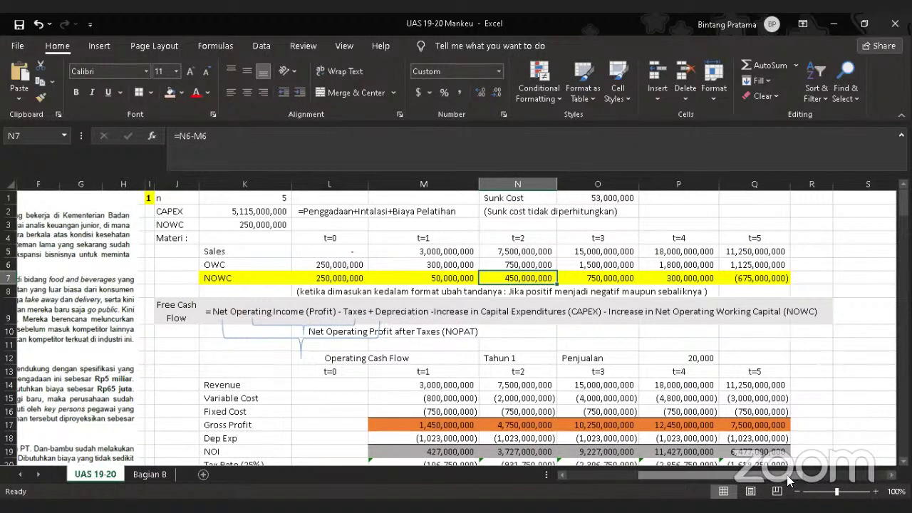
{"action": "scroll", "coordinate": [784, 482], "scroll_direction": "left", "scroll_amount": 1}
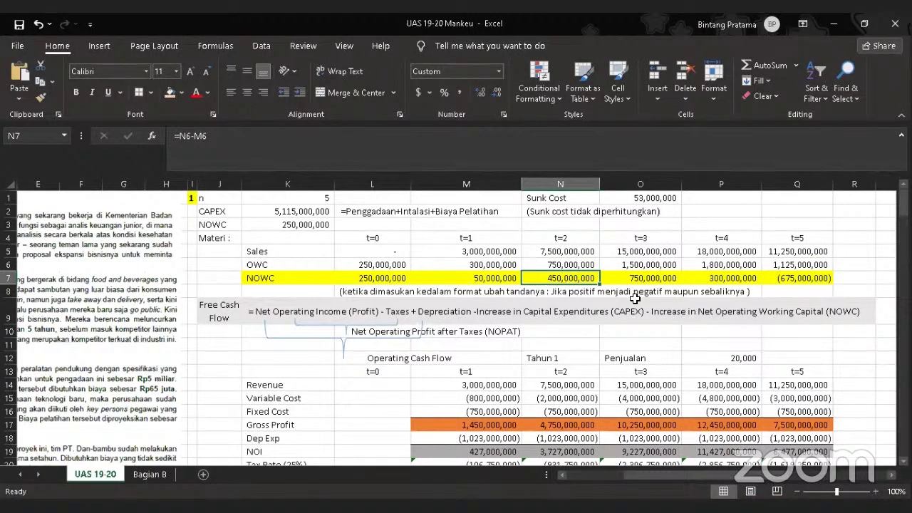
{"action": "scroll", "coordinate": [635, 297], "scroll_direction": "down", "scroll_amount": 2}
{"action": "scroll", "coordinate": [428, 299], "scroll_direction": "up", "scroll_amount": 1}
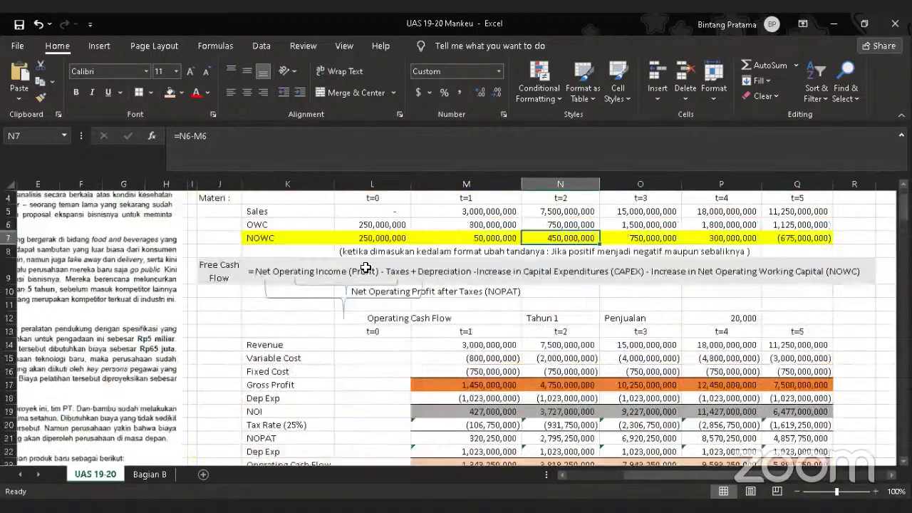
- Compare the t=0 and t=1 NOWC formulas in L7 and M7 with their sign-reversed counterparts in L25 and M25
{"action": "left_click", "coordinate": [387, 238]}
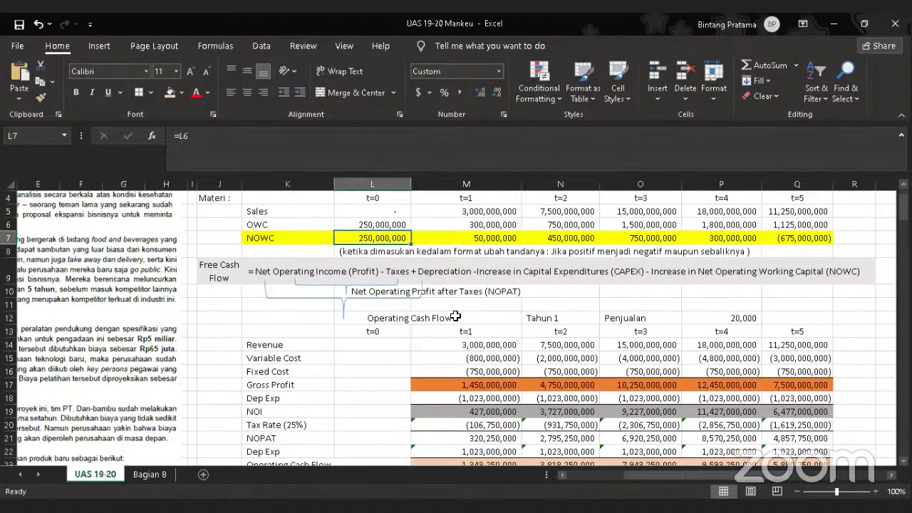
{"action": "scroll", "coordinate": [456, 316], "scroll_direction": "down", "scroll_amount": 4}
{"action": "left_click", "coordinate": [383, 319]}
{"action": "scroll", "coordinate": [476, 254], "scroll_direction": "up", "scroll_amount": 5}
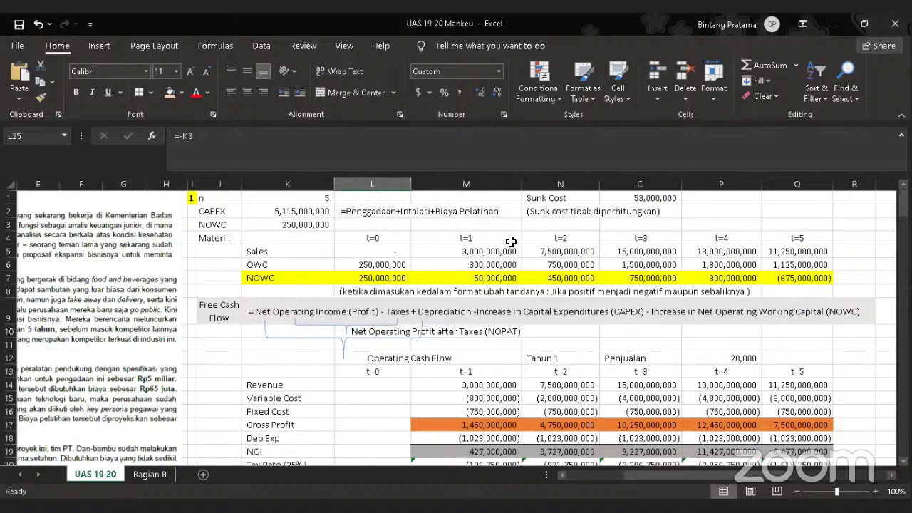
{"action": "left_click", "coordinate": [495, 278]}
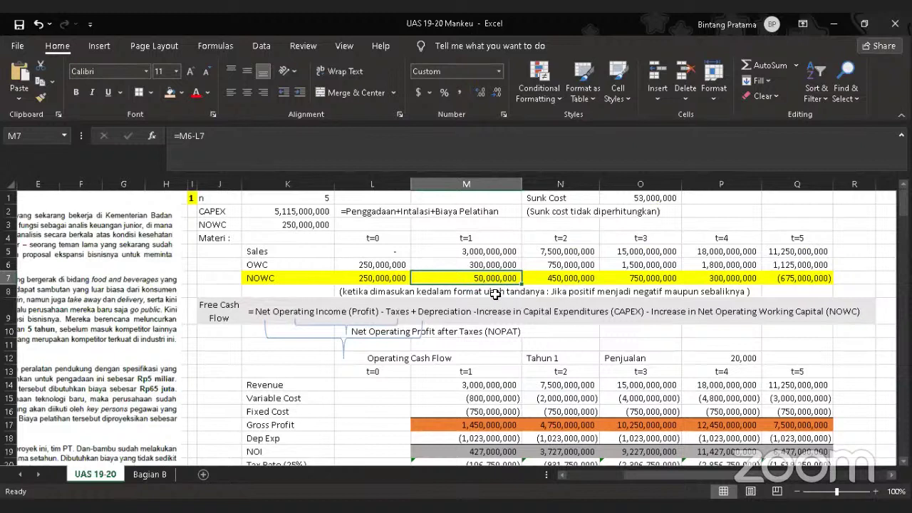
{"action": "scroll", "coordinate": [495, 294], "scroll_direction": "down", "scroll_amount": 5}
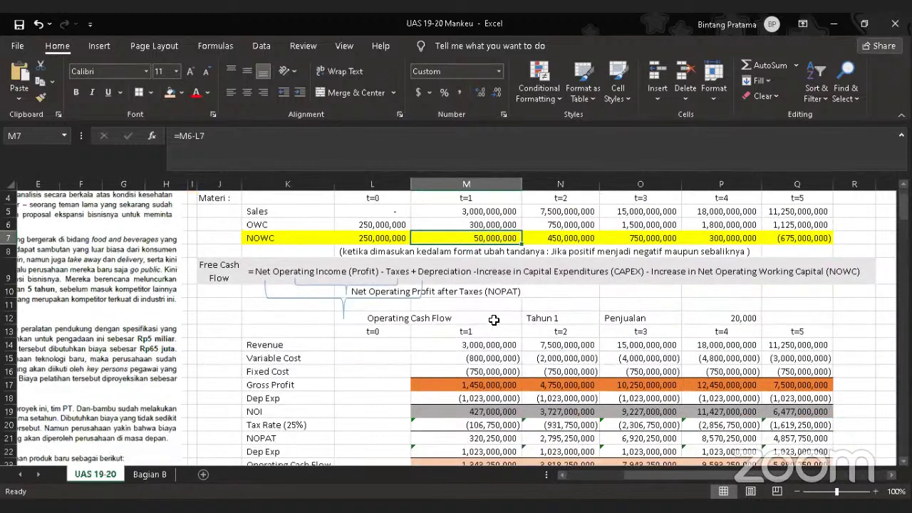
{"action": "left_click", "coordinate": [499, 318]}
{"action": "scroll", "coordinate": [614, 300], "scroll_direction": "up", "scroll_amount": 4}
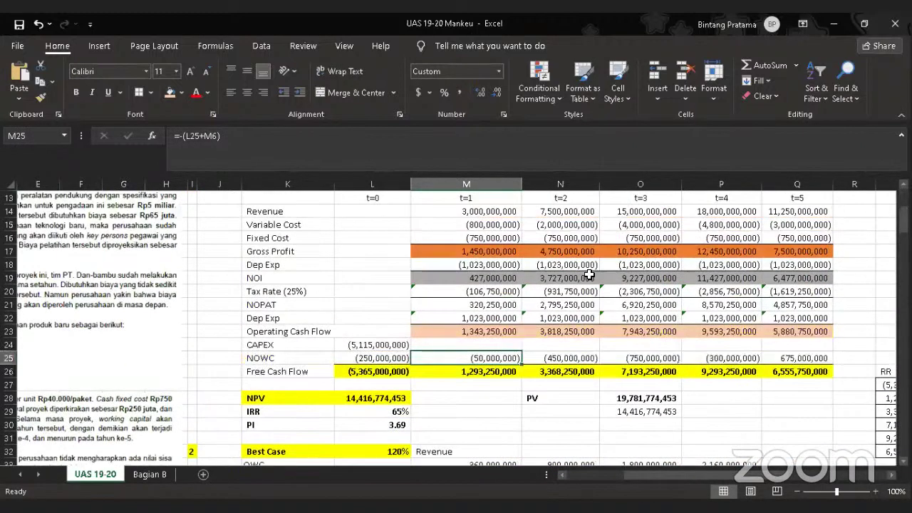
- Compare the t=2 and t=3 NOWC values in row 7 with the matching formulas in N25 and O25
{"action": "left_click", "coordinate": [564, 251]}
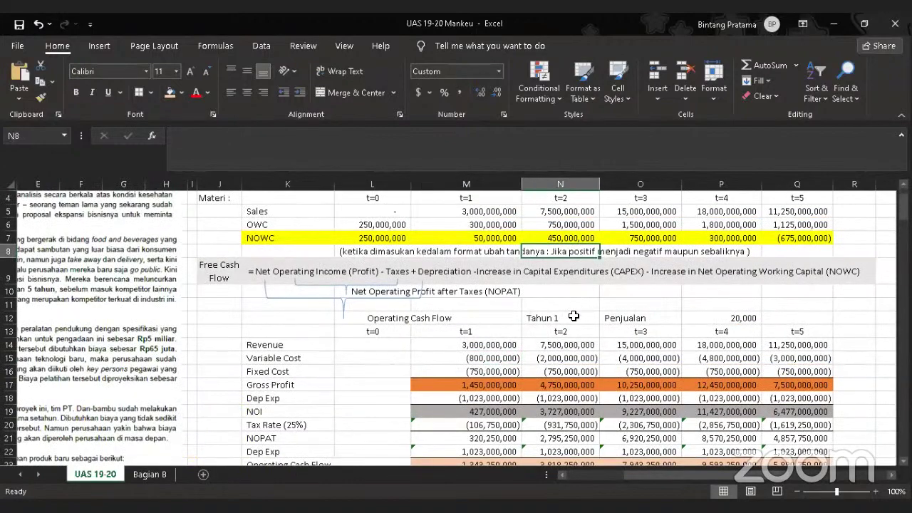
{"action": "scroll", "coordinate": [575, 313], "scroll_direction": "down", "scroll_amount": 3}
{"action": "left_click", "coordinate": [564, 358]}
{"action": "scroll", "coordinate": [627, 268], "scroll_direction": "up", "scroll_amount": 4}
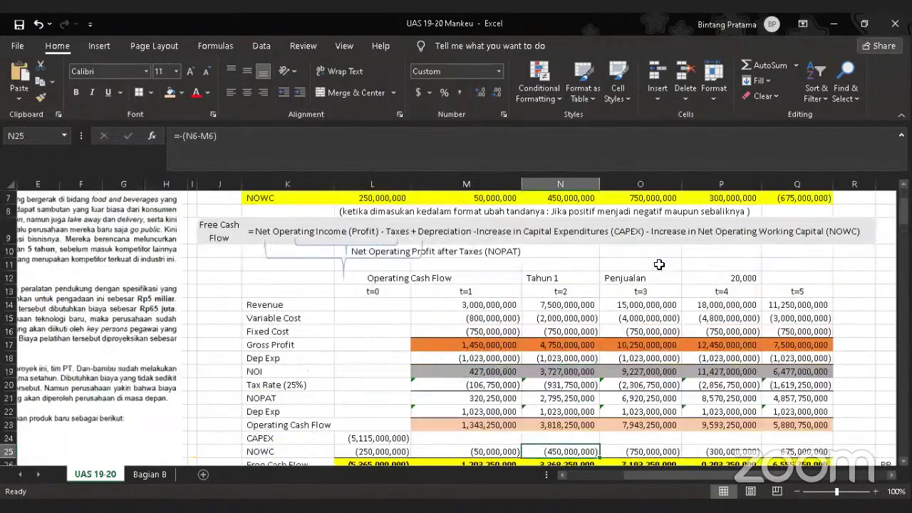
{"action": "left_click", "coordinate": [655, 278]}
{"action": "scroll", "coordinate": [697, 312], "scroll_direction": "down", "scroll_amount": 3}
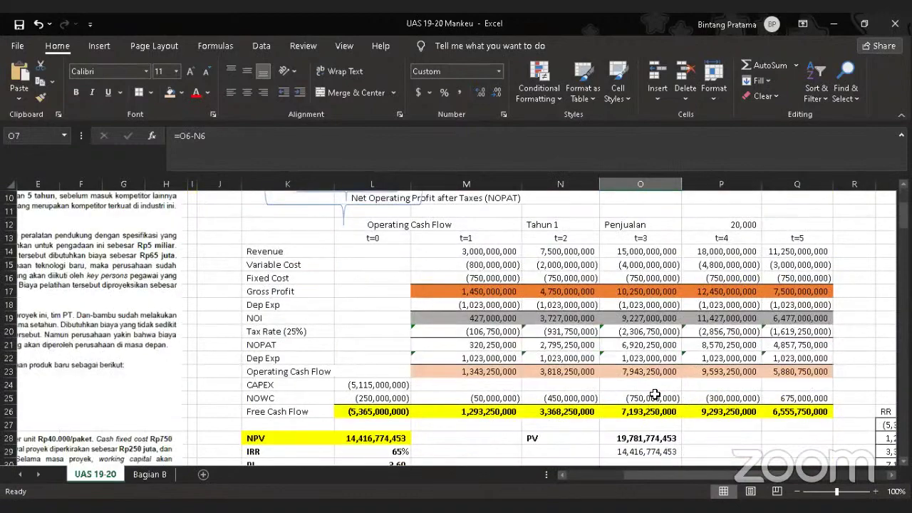
{"action": "left_click", "coordinate": [654, 396]}
- Compare the t=4 and t=5 NOWC values in row 7 with row 25 and check the formula in Q25
{"action": "scroll", "coordinate": [773, 316], "scroll_direction": "up", "scroll_amount": 2}
{"action": "left_click", "coordinate": [734, 238]}
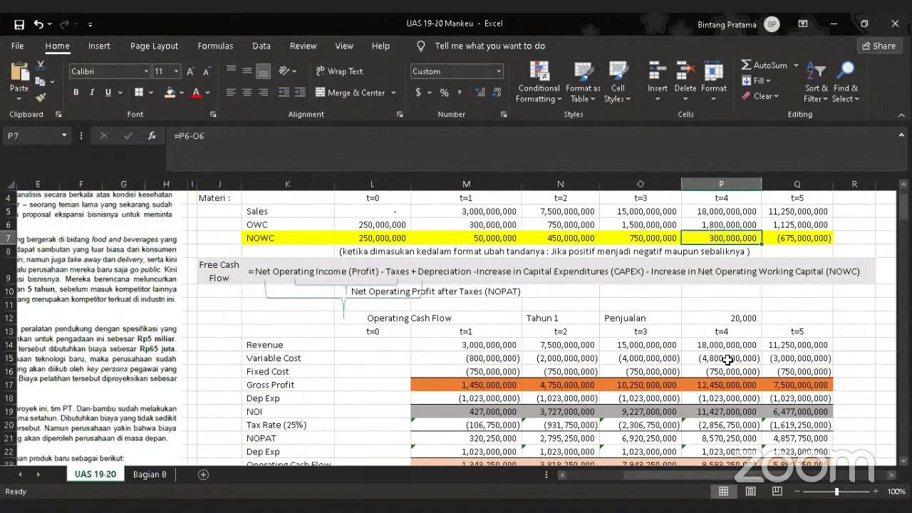
{"action": "scroll", "coordinate": [733, 360], "scroll_direction": "down", "scroll_amount": 3}
{"action": "left_click", "coordinate": [750, 345]}
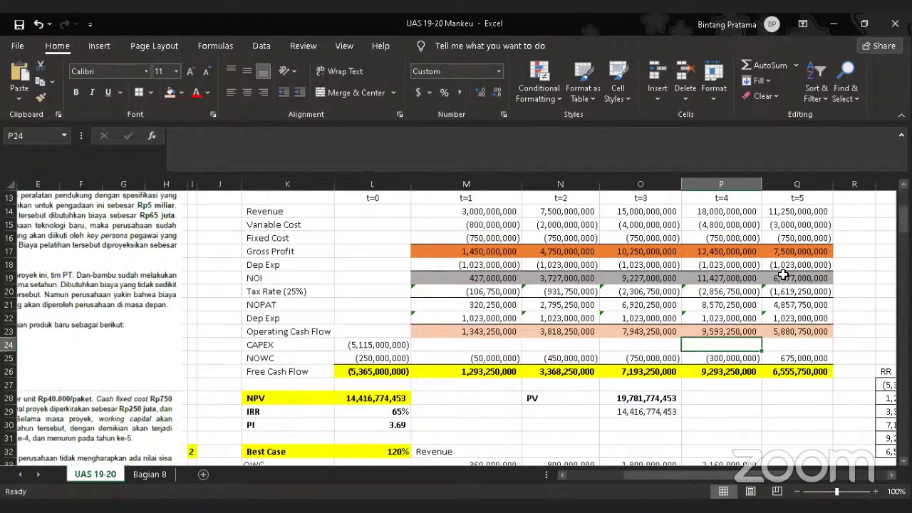
{"action": "scroll", "coordinate": [783, 273], "scroll_direction": "up", "scroll_amount": 4}
{"action": "scroll", "coordinate": [780, 308], "scroll_direction": "down", "scroll_amount": 5}
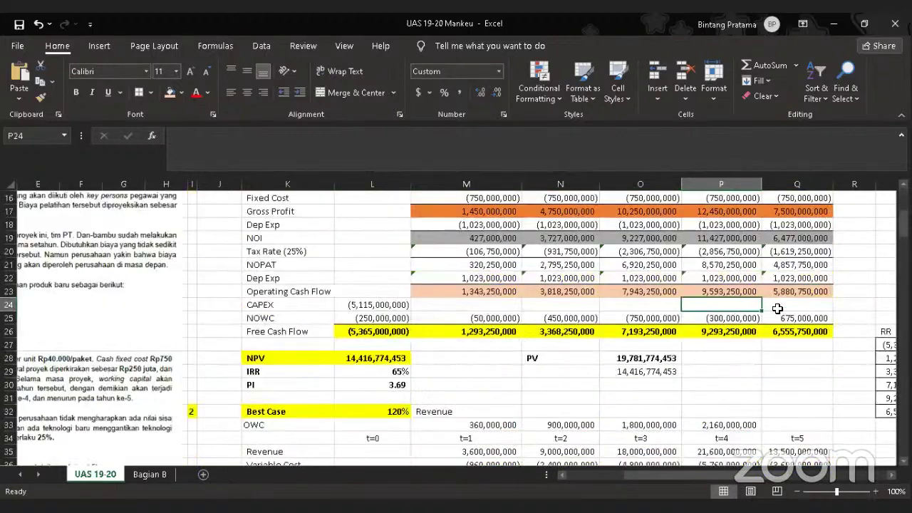
{"action": "left_click", "coordinate": [803, 316]}
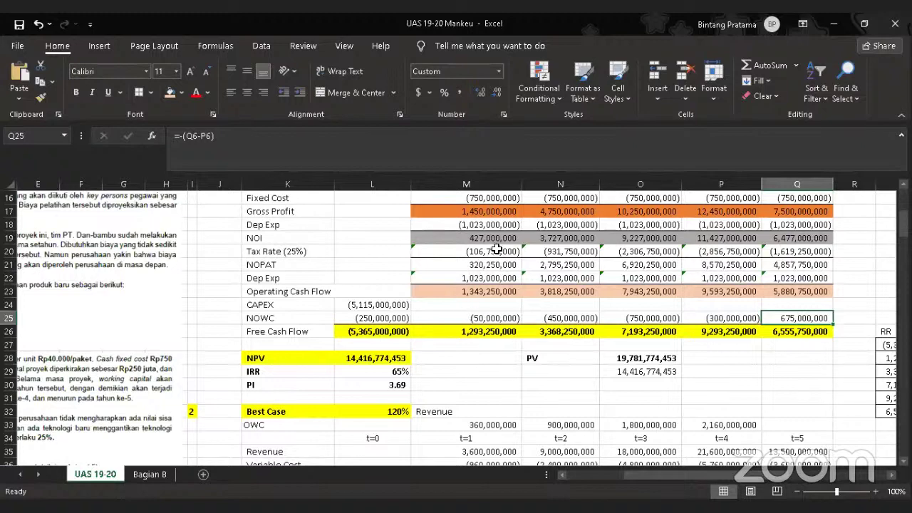
- Try reversing the sign of the t=1 NOWC in M7 with the formula =-(M6-L7), and undo the change
{"action": "scroll", "coordinate": [498, 270], "scroll_direction": "up", "scroll_amount": 3}
{"action": "scroll", "coordinate": [498, 270], "scroll_direction": "up", "scroll_amount": 1}
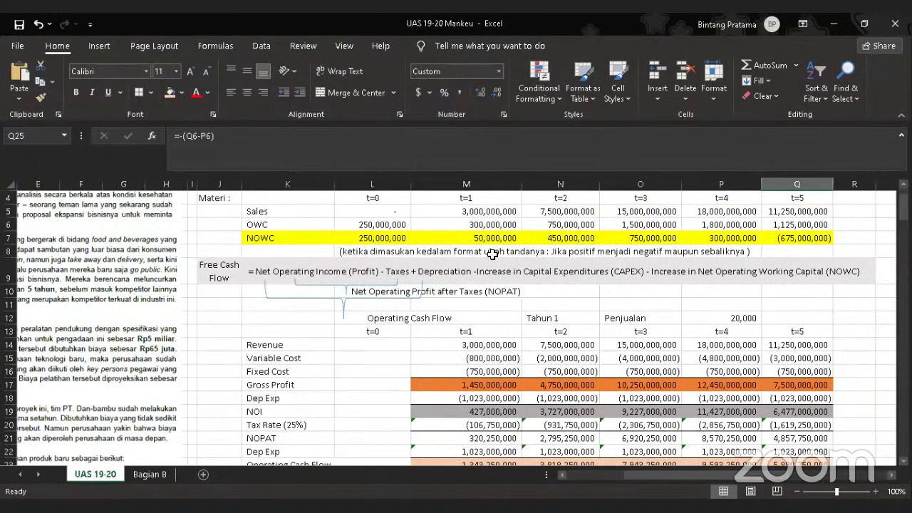
{"action": "left_click", "coordinate": [485, 240]}
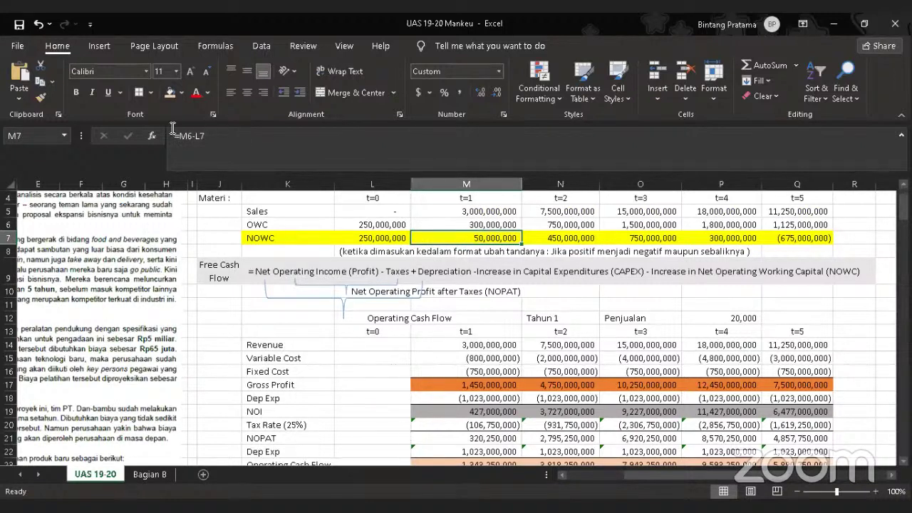
{"action": "left_click", "coordinate": [244, 140]}
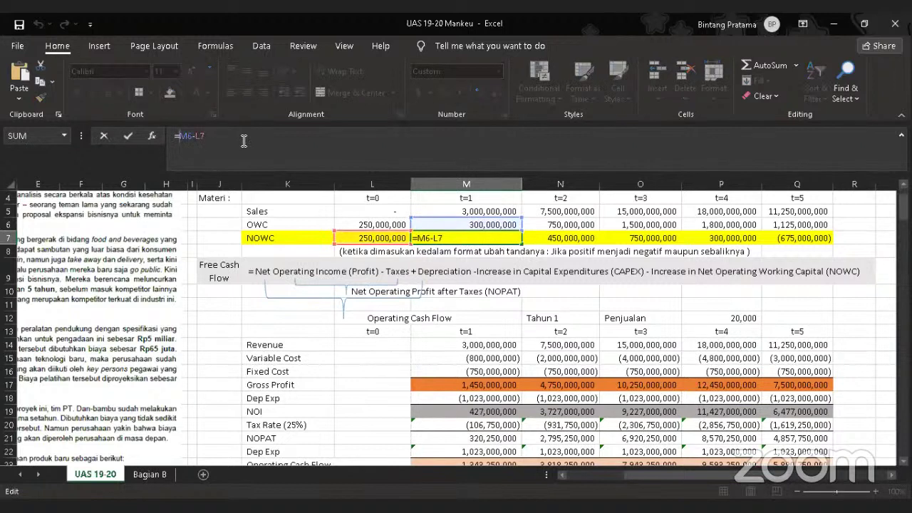
{"action": "key", "text": "Home"}
{"action": "key", "text": "Right"}
{"action": "type", "text": "-("}
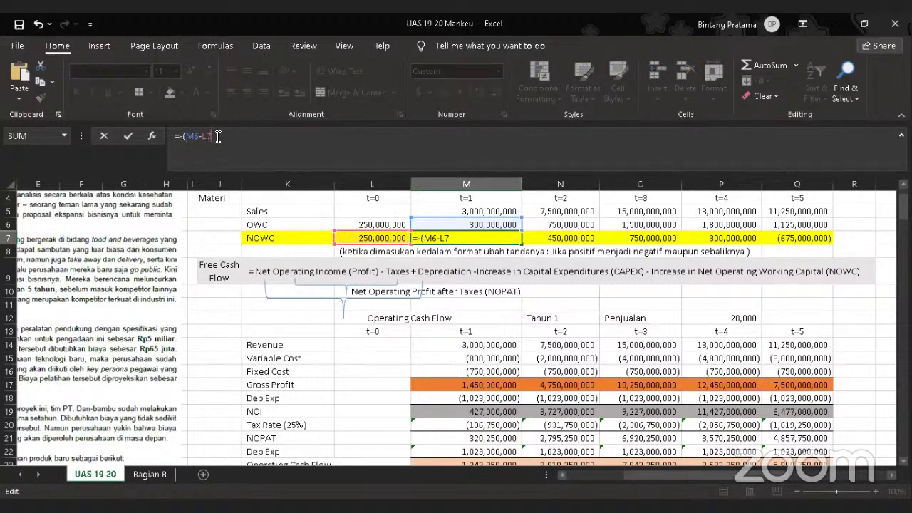
{"action": "key", "text": "Return"}
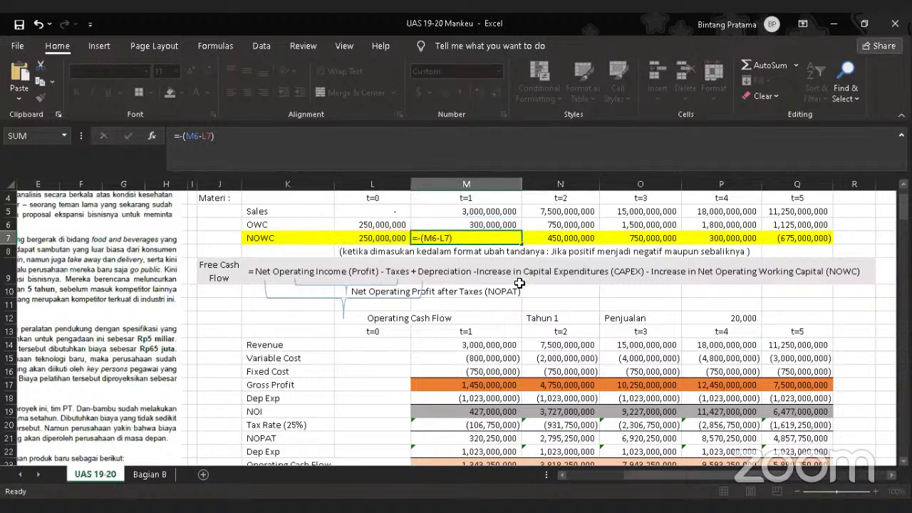
{"action": "left_click", "coordinate": [39, 25]}
- Review the Free Cash Flow row against the formula in row 9 and check the t=1 sum in M26
{"action": "scroll", "coordinate": [560, 301], "scroll_direction": "down", "scroll_amount": 6}
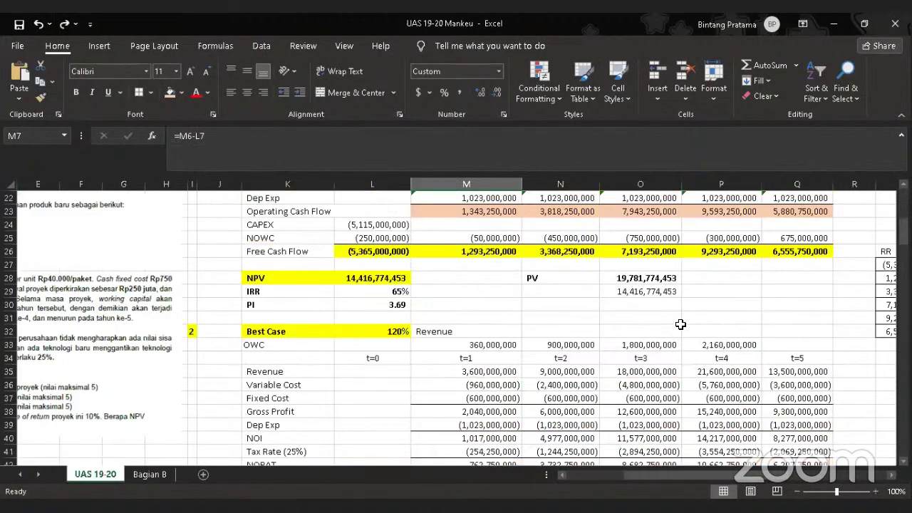
{"action": "scroll", "coordinate": [328, 361], "scroll_direction": "up", "scroll_amount": 2}
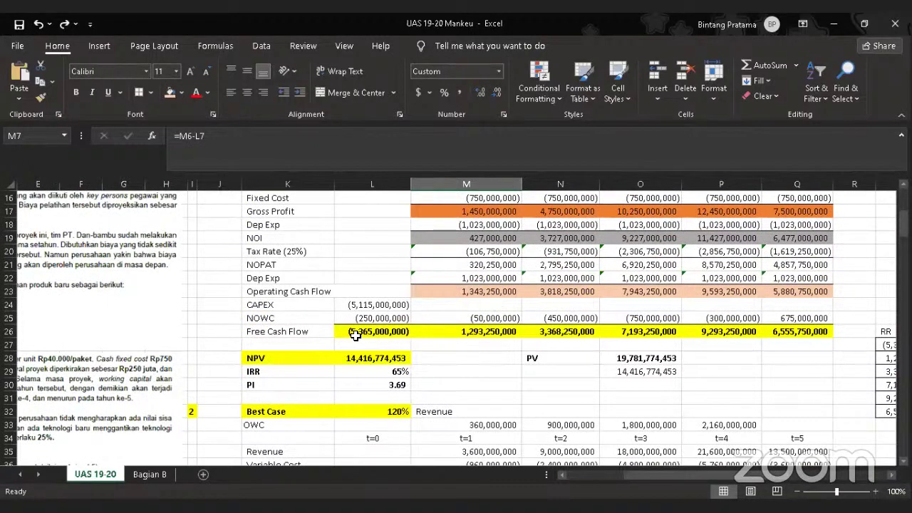
{"action": "scroll", "coordinate": [403, 314], "scroll_direction": "up", "scroll_amount": 5}
{"action": "scroll", "coordinate": [379, 385], "scroll_direction": "down", "scroll_amount": 4}
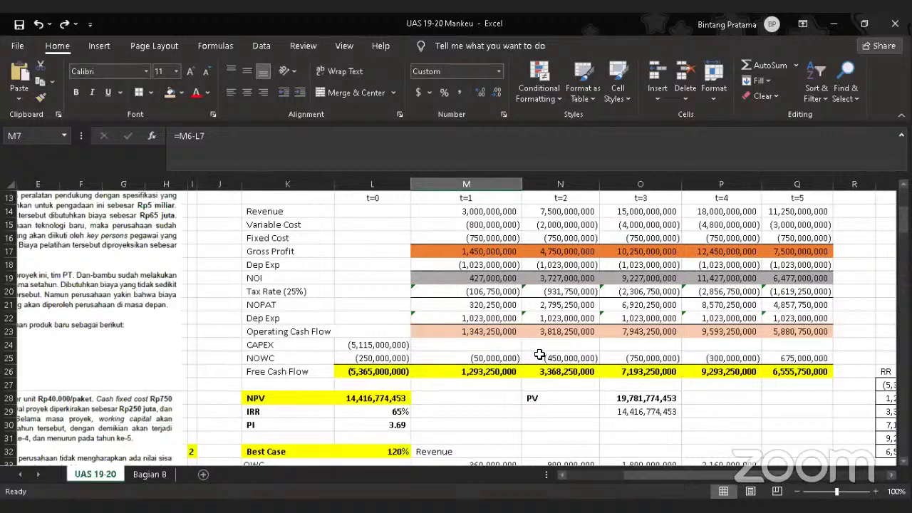
{"action": "left_click", "coordinate": [513, 372]}
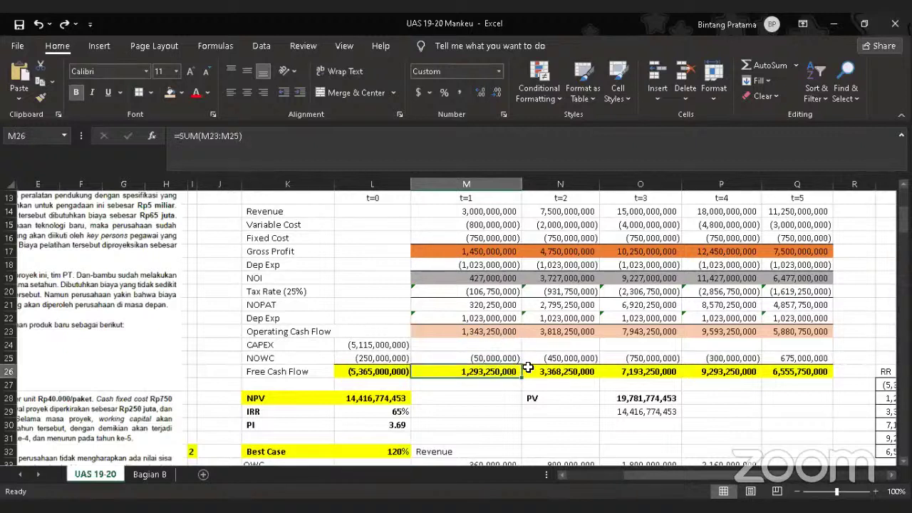
- Check the Free Cash Flow sums for t=2 in N26 and t=5 in Q26 against the formula in row 9
{"action": "left_click", "coordinate": [574, 372]}
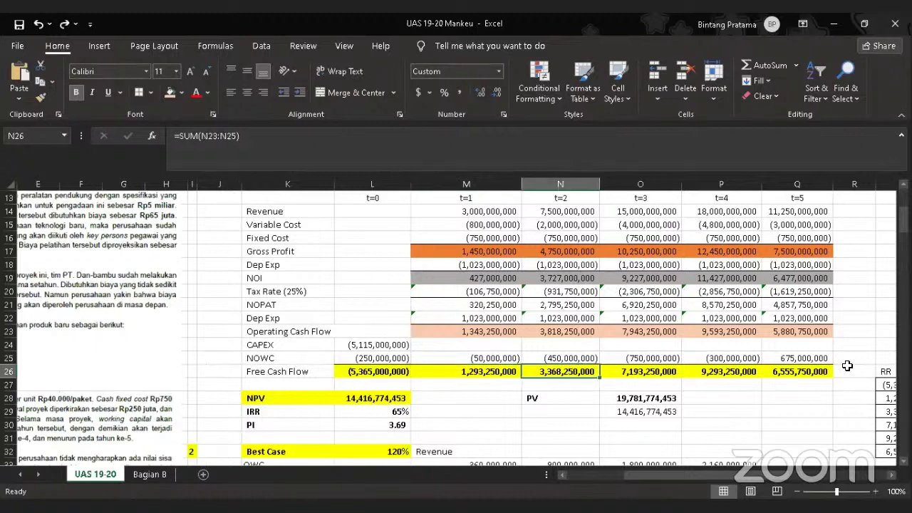
{"action": "scroll", "coordinate": [777, 329], "scroll_direction": "up", "scroll_amount": 4}
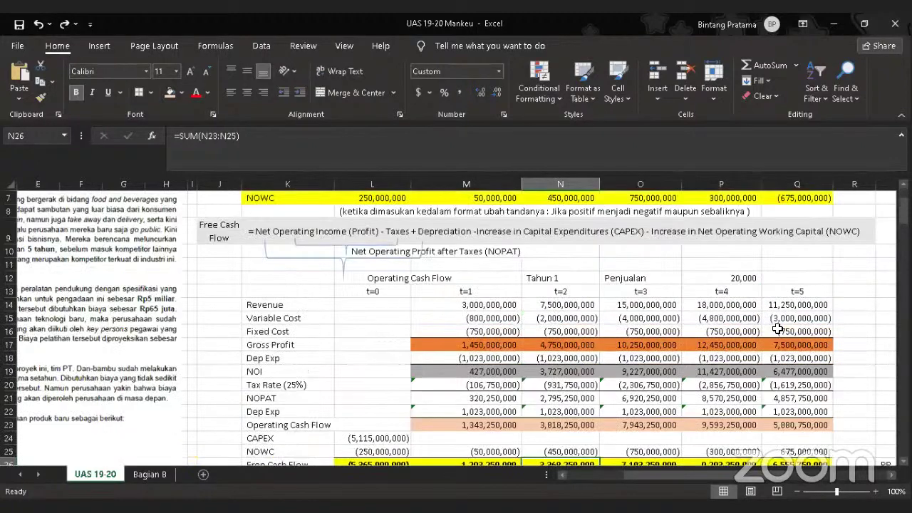
{"action": "scroll", "coordinate": [779, 329], "scroll_direction": "down", "scroll_amount": 1}
{"action": "scroll", "coordinate": [779, 329], "scroll_direction": "down", "scroll_amount": 4}
{"action": "left_click", "coordinate": [797, 332]}
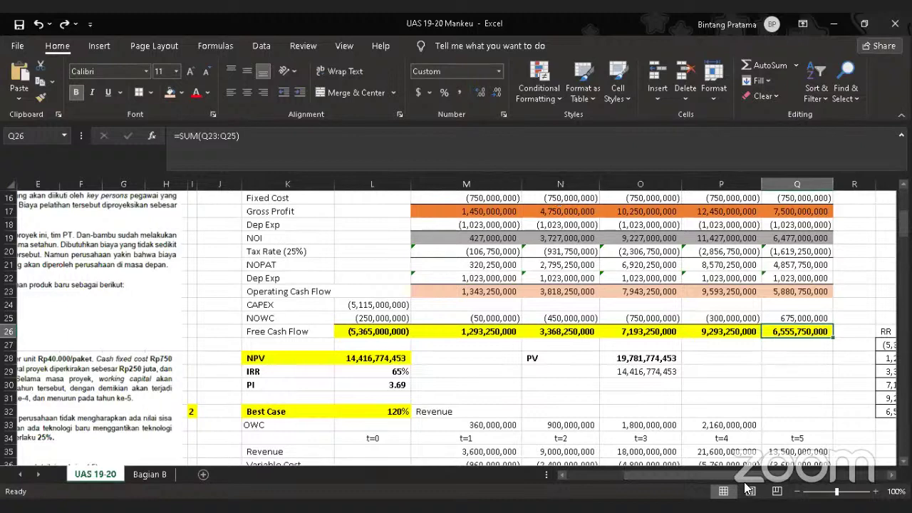
- Consult the exam questions and append "(a)" to the CAPEX explanation in L2 after "Biaya Pelatihan"
{"action": "left_click_drag", "start_coordinate": [669, 476], "coordinate": [603, 476]}
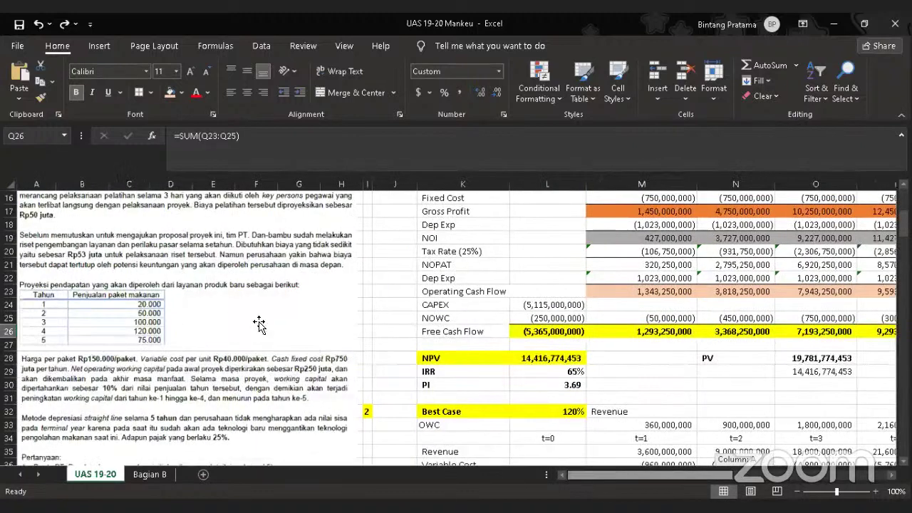
{"action": "scroll", "coordinate": [100, 348], "scroll_direction": "down", "scroll_amount": 3}
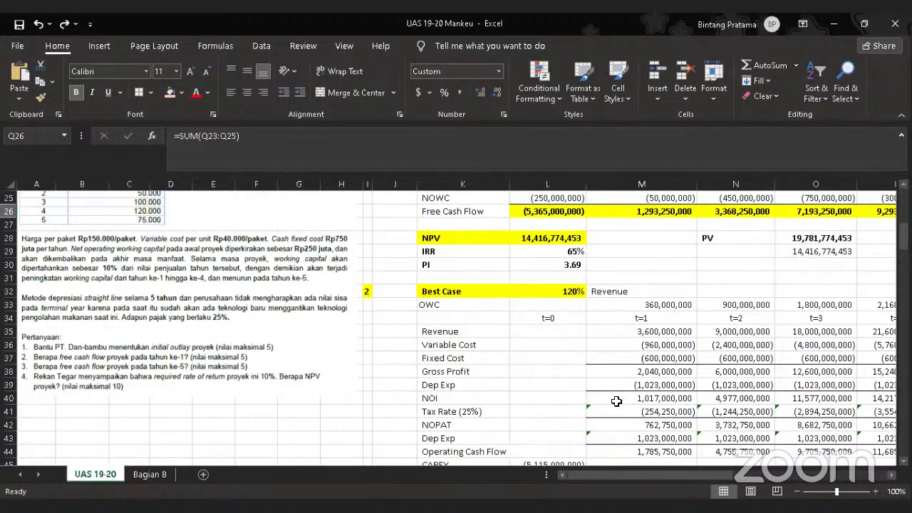
{"action": "scroll", "coordinate": [608, 367], "scroll_direction": "up", "scroll_amount": 8}
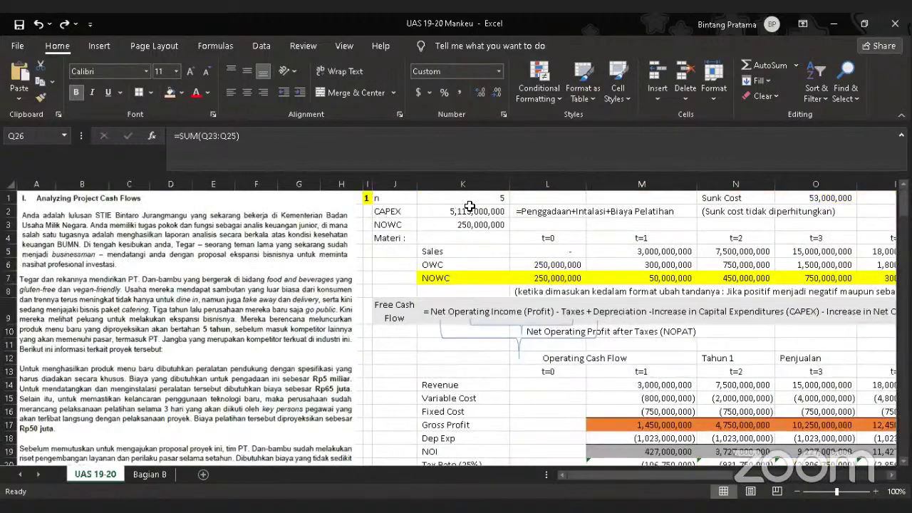
{"action": "left_click", "coordinate": [469, 210]}
{"action": "left_click", "coordinate": [529, 213]}
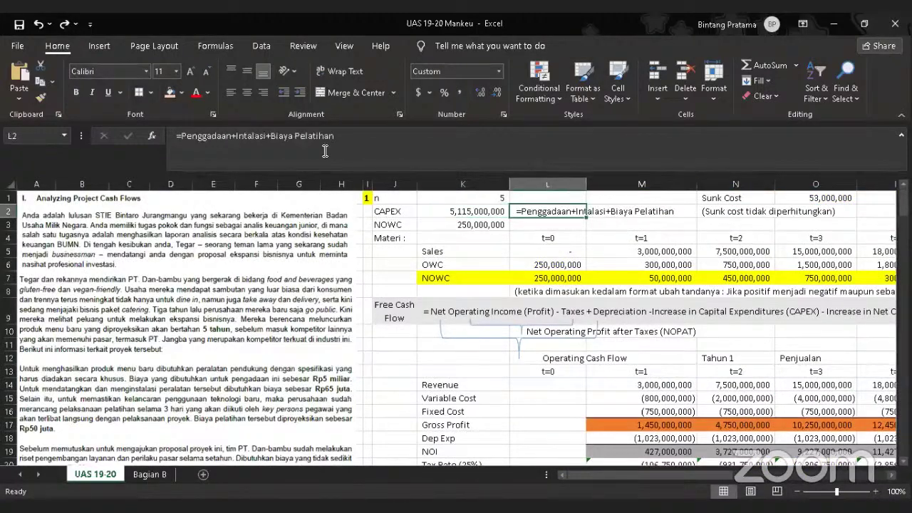
{"action": "left_click", "coordinate": [344, 135]}
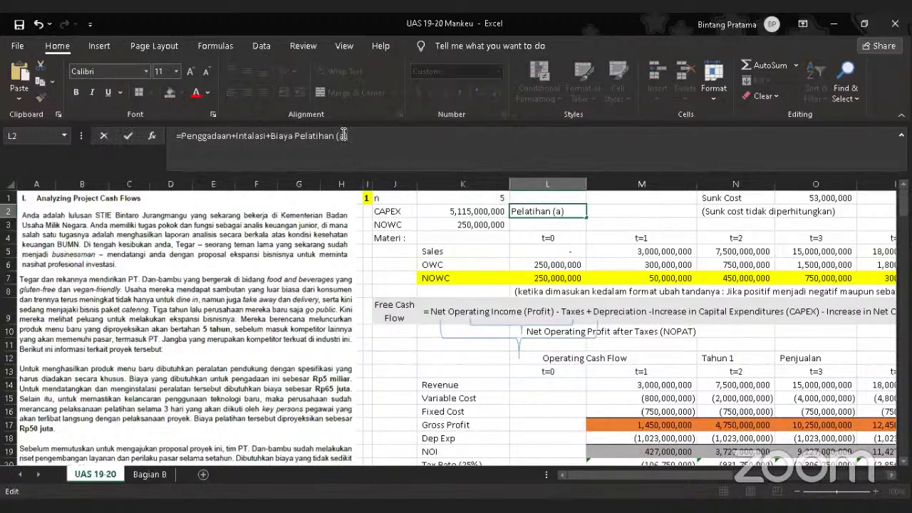
{"action": "key", "text": "Return"}
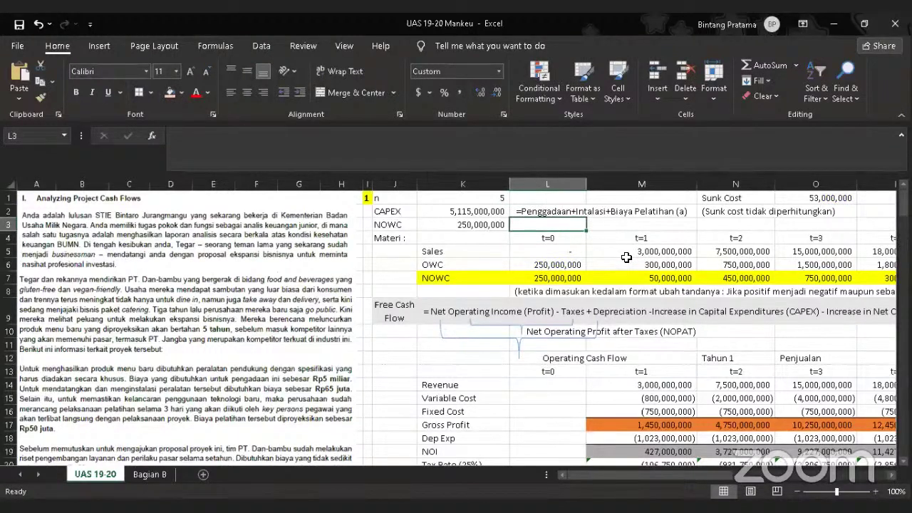
- Label the t=1 Free Cash Flow as the answer to the second question by entering "(B)" in M27
{"action": "scroll", "coordinate": [627, 258], "scroll_direction": "down", "scroll_amount": 12}
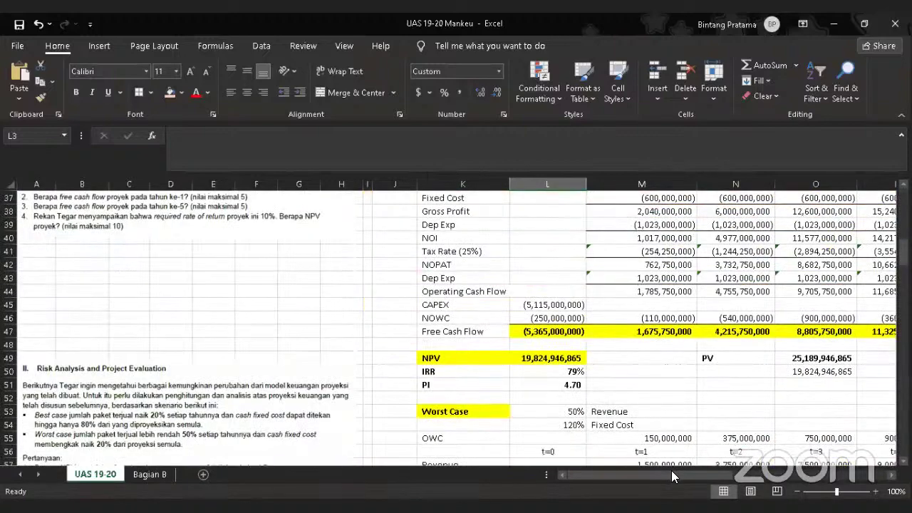
{"action": "scroll", "coordinate": [82, 339], "scroll_direction": "up", "scroll_amount": 3}
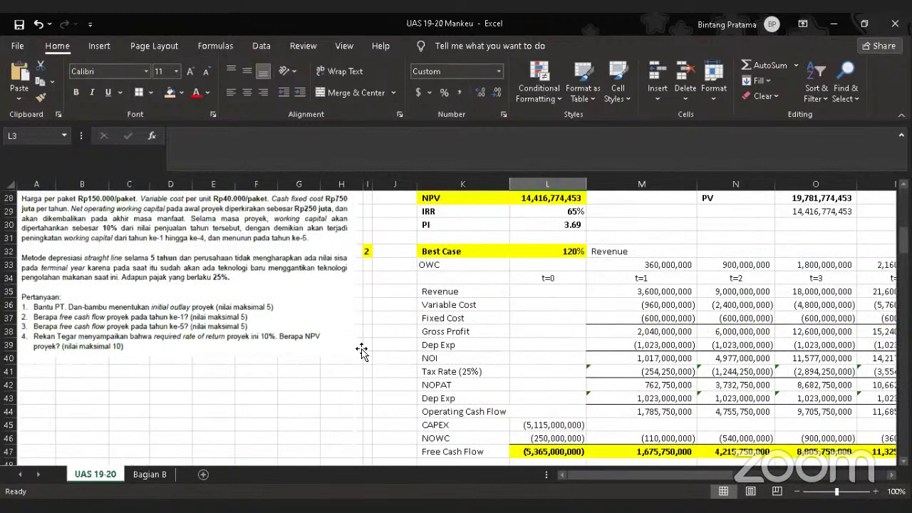
{"action": "scroll", "coordinate": [670, 288], "scroll_direction": "up", "scroll_amount": 2}
{"action": "scroll", "coordinate": [684, 303], "scroll_direction": "up", "scroll_amount": 1}
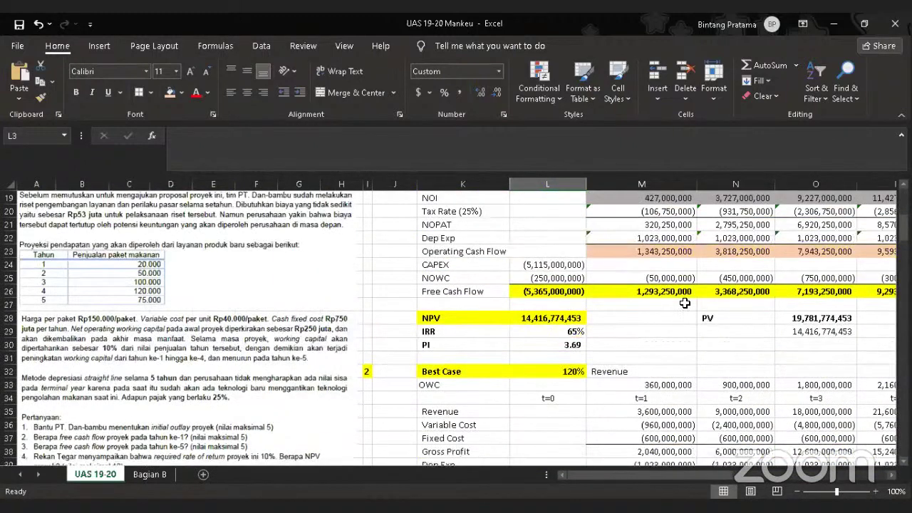
{"action": "left_click", "coordinate": [656, 304]}
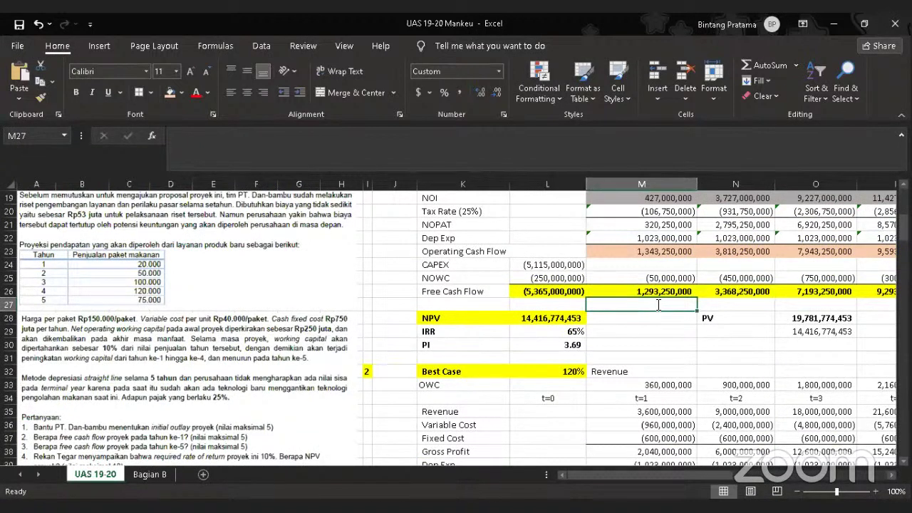
{"action": "type", "text": "(B"}
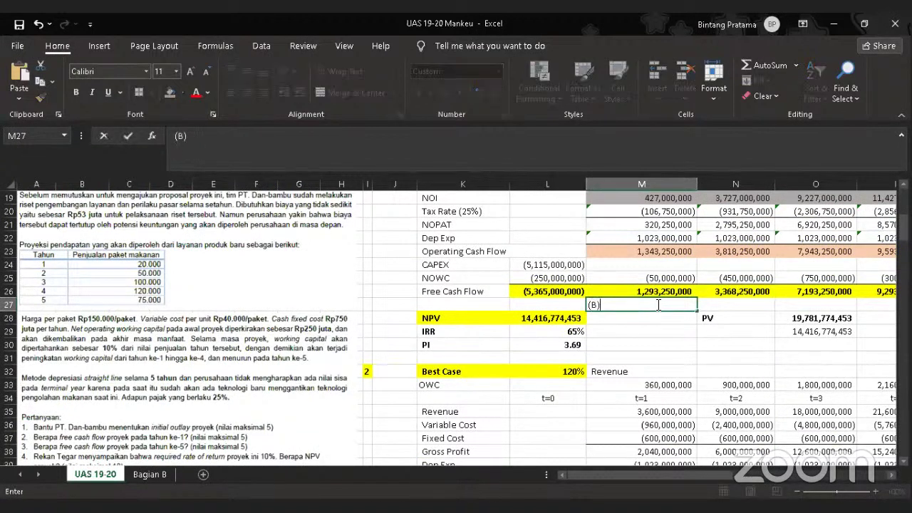
{"action": "left_click", "coordinate": [636, 345]}
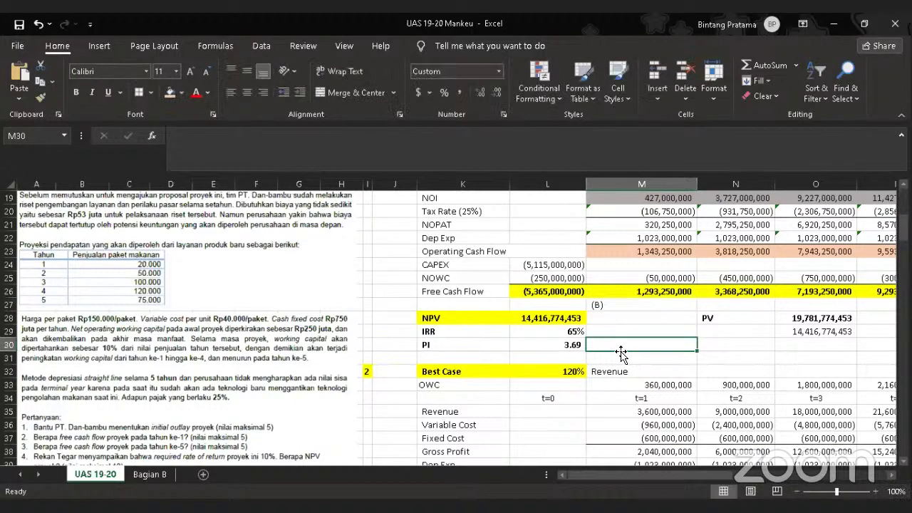
- Label the t=5 Free Cash Flow as the answer to the third question by entering "(C)" in Q27
{"action": "scroll", "coordinate": [621, 351], "scroll_direction": "down", "scroll_amount": 1}
{"action": "scroll", "coordinate": [621, 351], "scroll_direction": "down", "scroll_amount": 2}
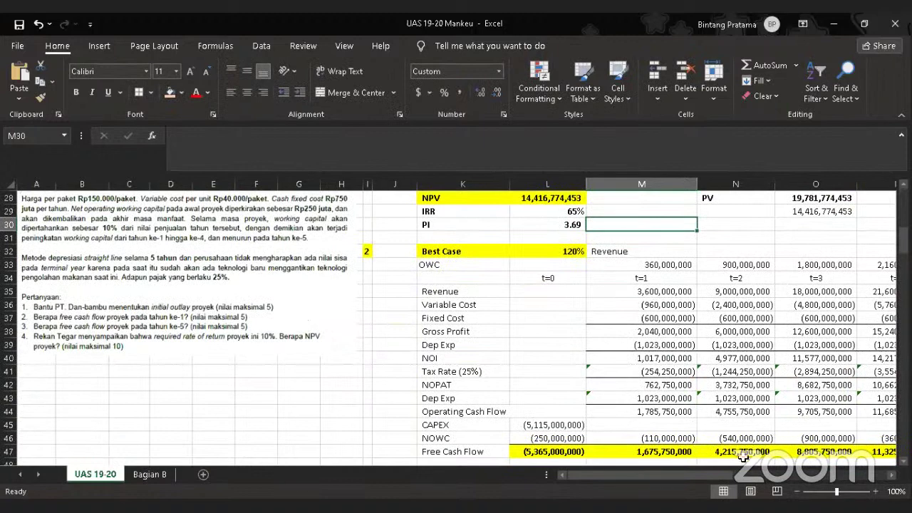
{"action": "scroll", "coordinate": [726, 473], "scroll_direction": "right", "scroll_amount": 3}
{"action": "scroll", "coordinate": [748, 312], "scroll_direction": "up", "scroll_amount": 3}
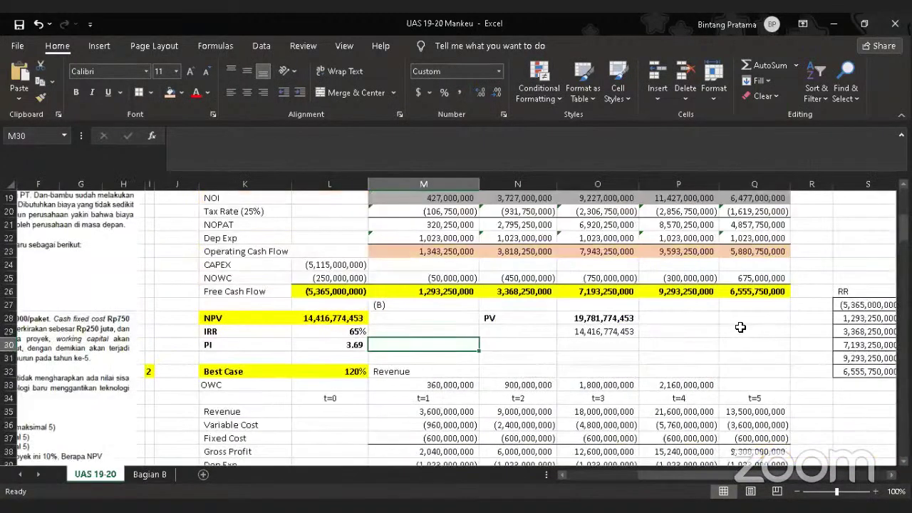
{"action": "left_click", "coordinate": [755, 302]}
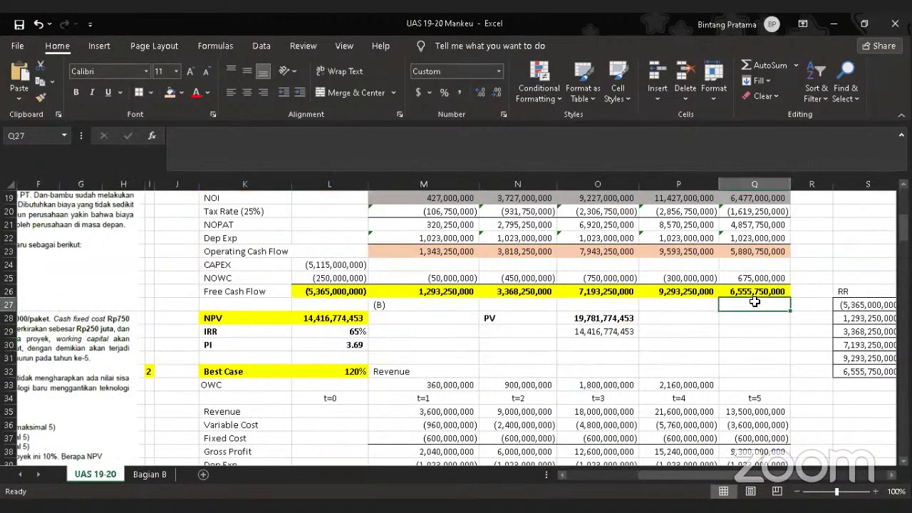
{"action": "type", "text": "(C"}
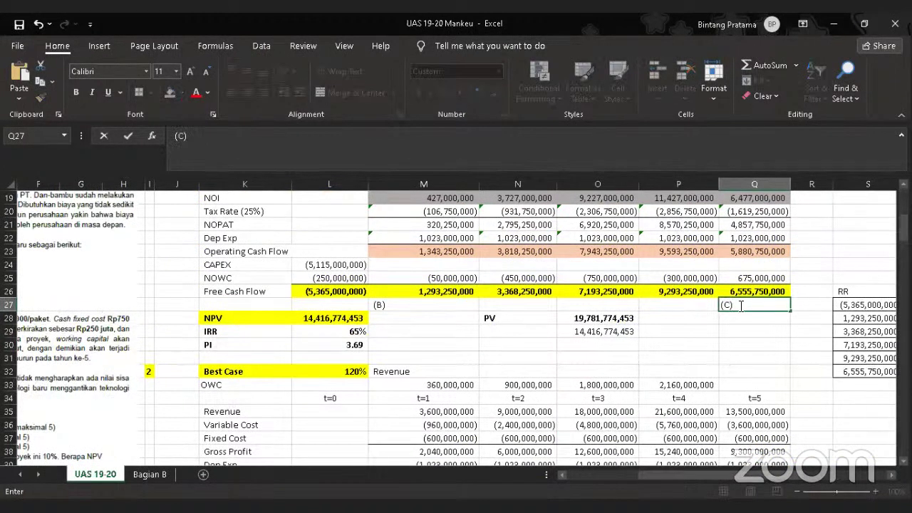
{"action": "left_click", "coordinate": [736, 329]}
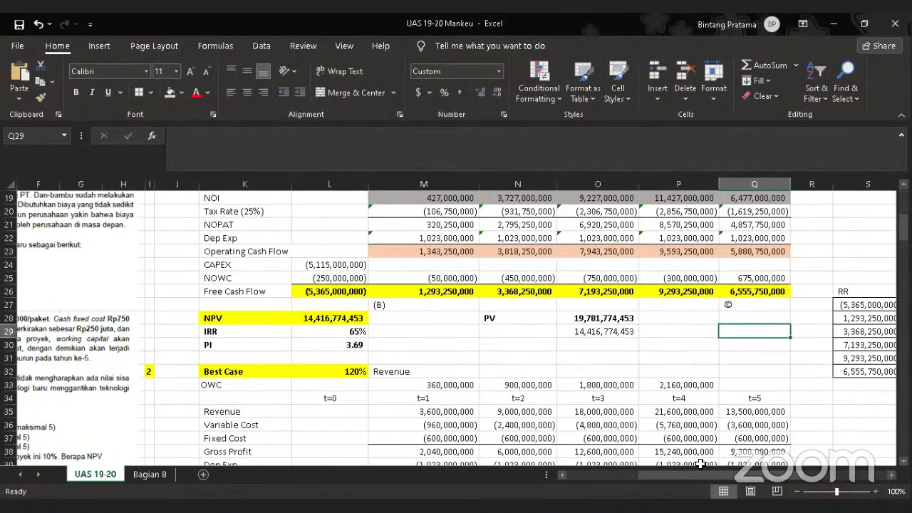
- Review the fourth question on the project's NPV and examine the NPV formula in L28 and the IRR formula in L29
{"action": "left_click_drag", "start_coordinate": [704, 475], "coordinate": [561, 468]}
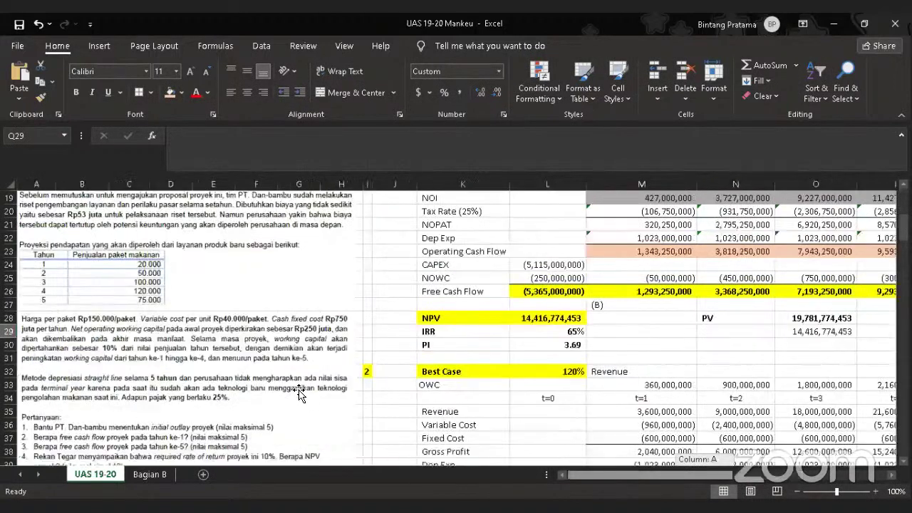
{"action": "scroll", "coordinate": [278, 379], "scroll_direction": "down", "scroll_amount": 2}
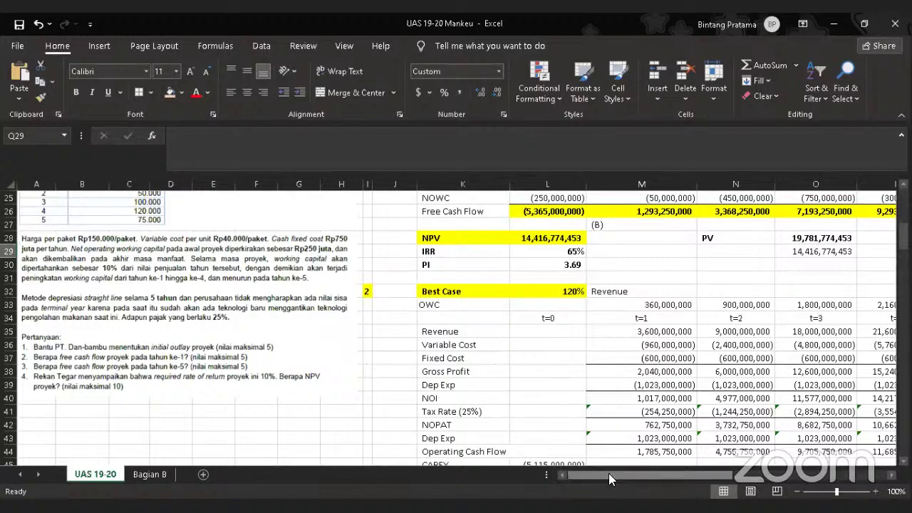
{"action": "left_click_drag", "start_coordinate": [609, 474], "coordinate": [643, 475]}
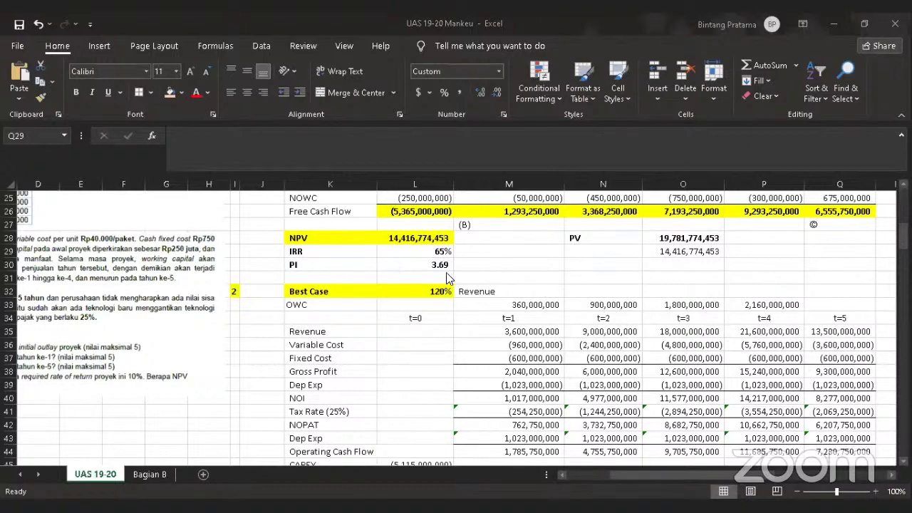
{"action": "scroll", "coordinate": [398, 299], "scroll_direction": "up", "scroll_amount": 2}
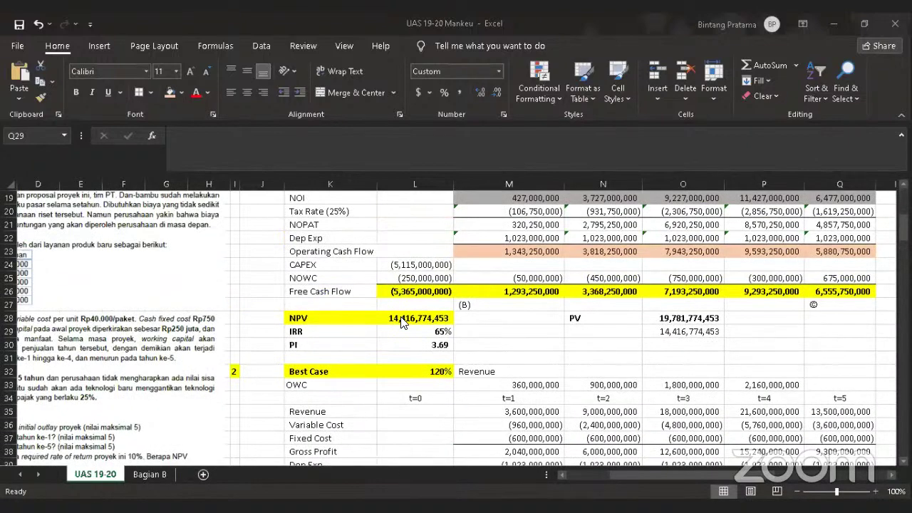
{"action": "left_click", "coordinate": [402, 323]}
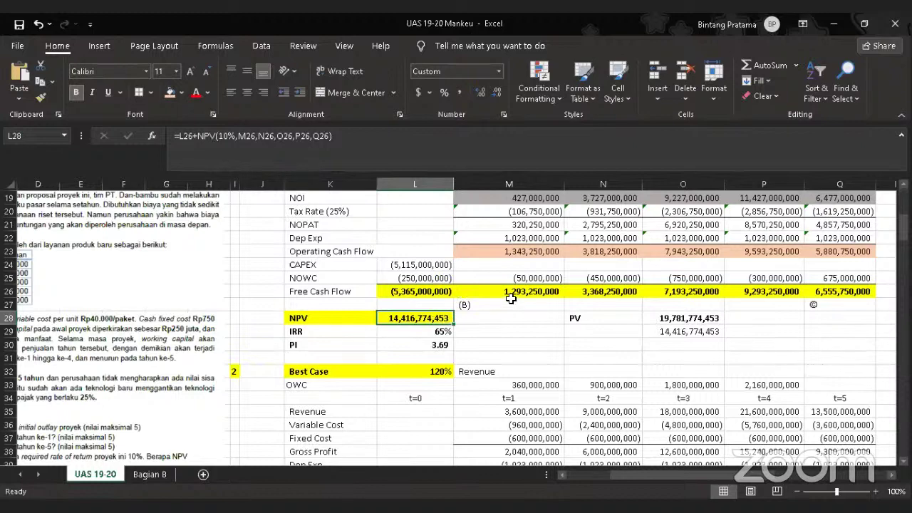
{"action": "scroll", "coordinate": [517, 299], "scroll_direction": "up", "scroll_amount": 4}
{"action": "scroll", "coordinate": [556, 339], "scroll_direction": "down", "scroll_amount": 5}
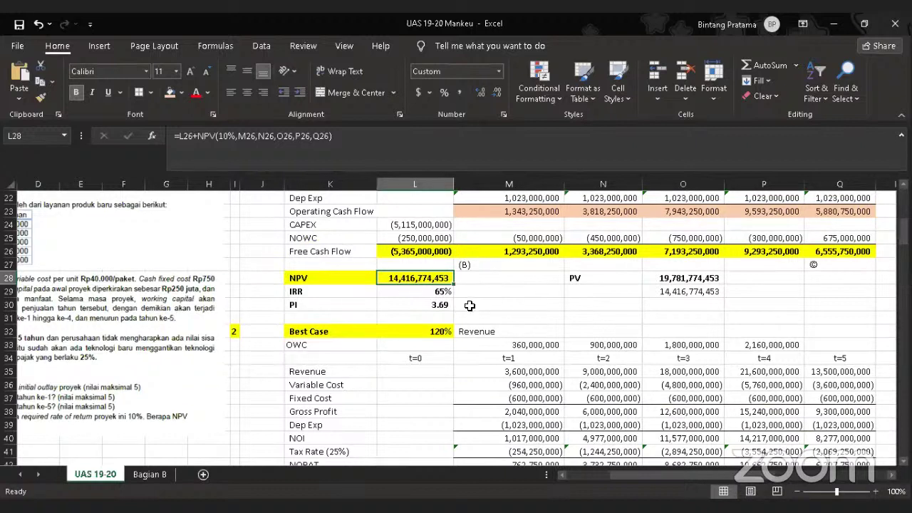
{"action": "key", "text": "Down"}
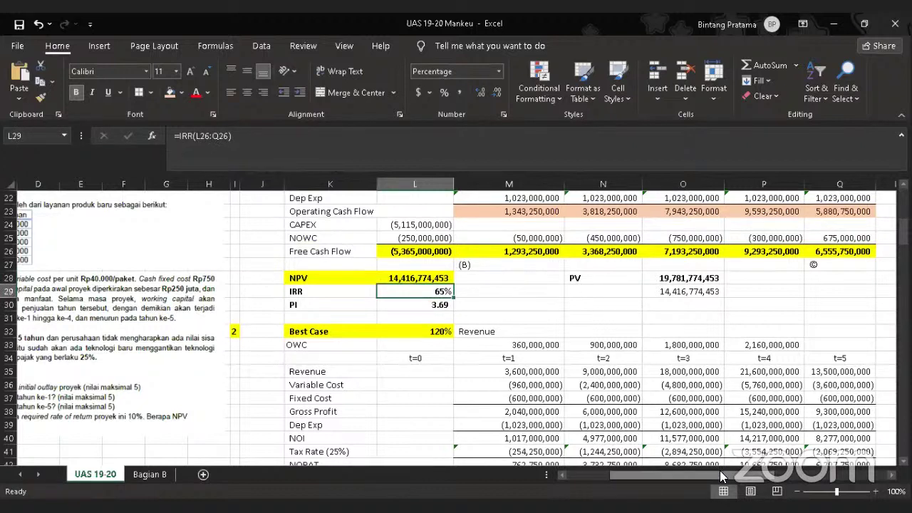
- Copy the t=0 label from L13 into R27 beside the first cash flow of the RR discounting table
{"action": "left_click_drag", "start_coordinate": [722, 475], "coordinate": [848, 475]}
{"action": "left_click", "coordinate": [598, 267]}
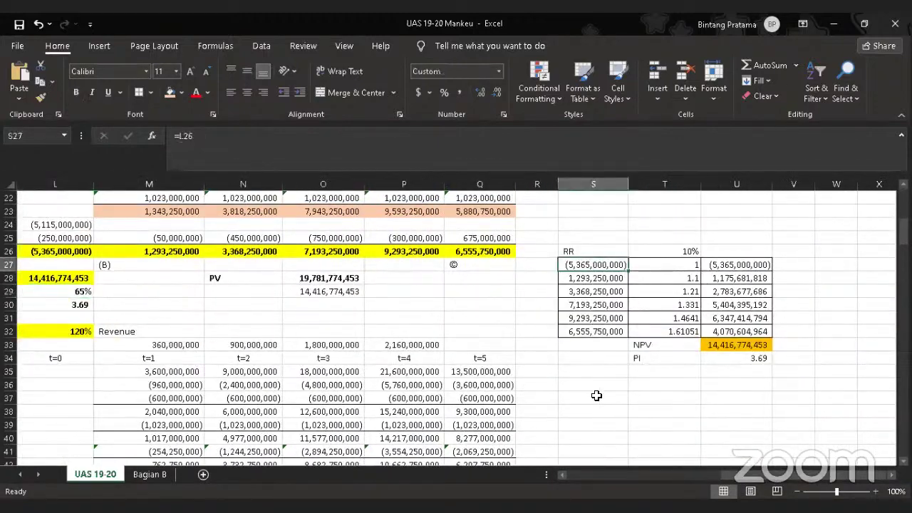
{"action": "left_click", "coordinate": [542, 262]}
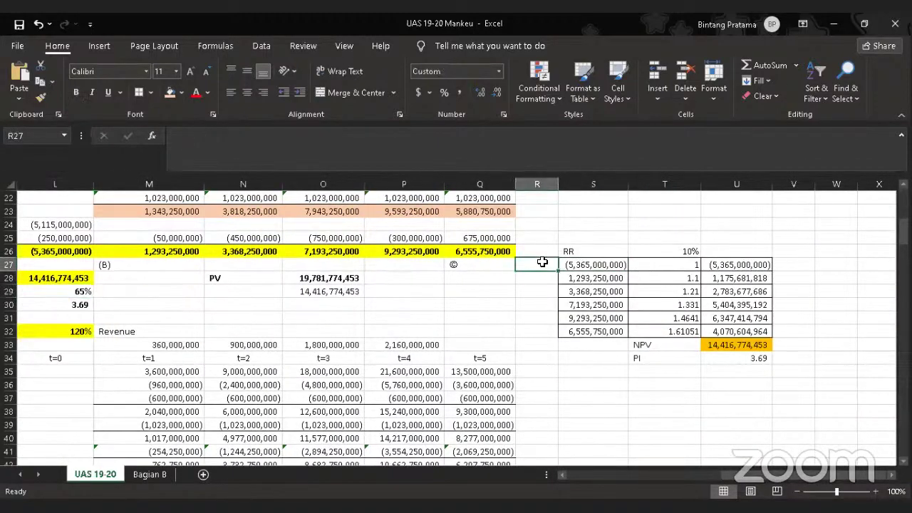
{"action": "scroll", "coordinate": [430, 260], "scroll_direction": "up", "scroll_amount": 5}
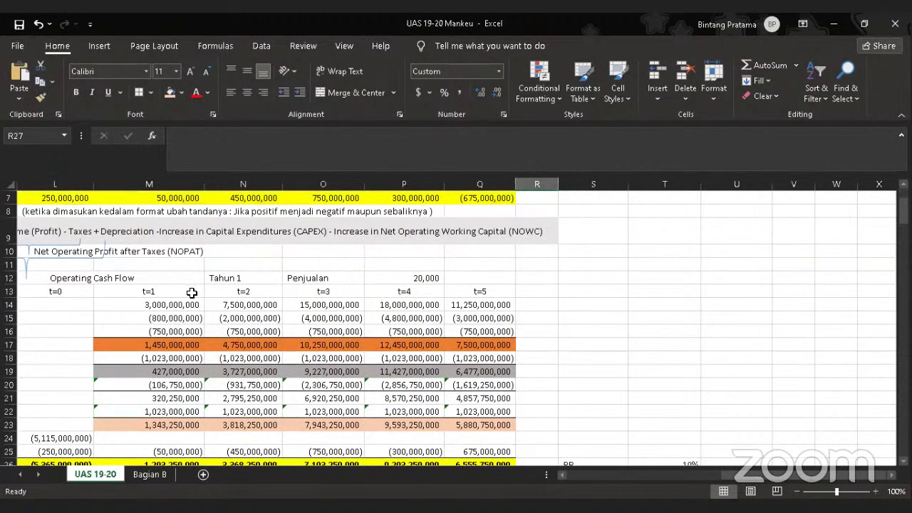
{"action": "left_click", "coordinate": [75, 291]}
{"action": "key", "text": "ctrl+c"}
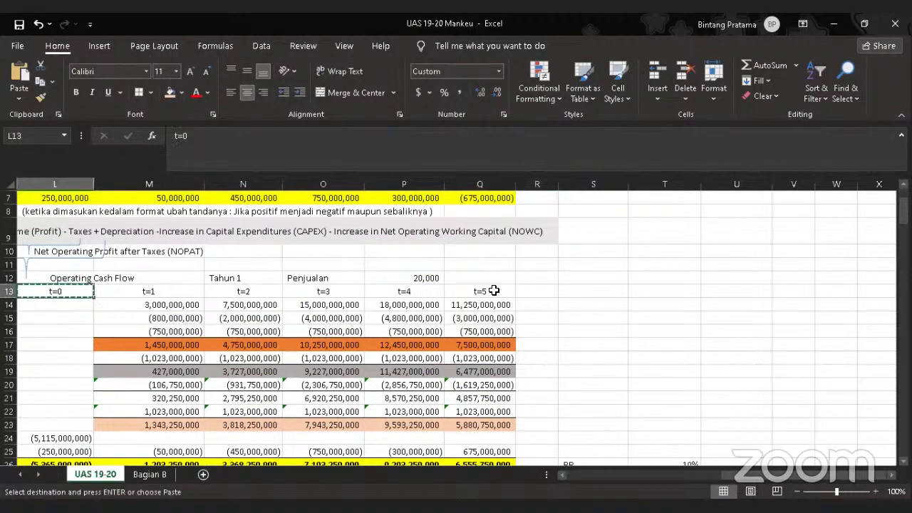
{"action": "scroll", "coordinate": [494, 290], "scroll_direction": "down", "scroll_amount": 4}
{"action": "left_click", "coordinate": [539, 303]}
{"action": "key", "text": "ctrl+v"}
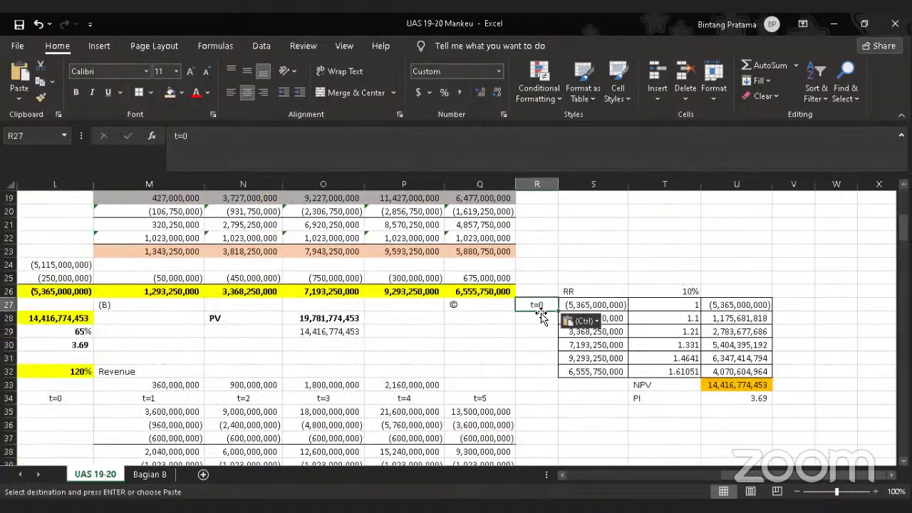
- Number the remaining periods of the RR discounting table 1 to 5 in R28:R32
{"action": "left_click", "coordinate": [540, 314]}
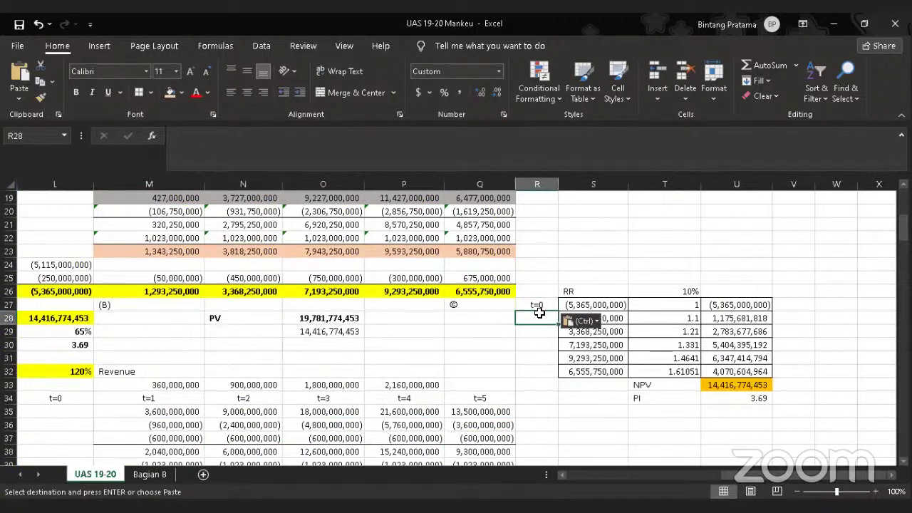
{"action": "type", "text": "1"}
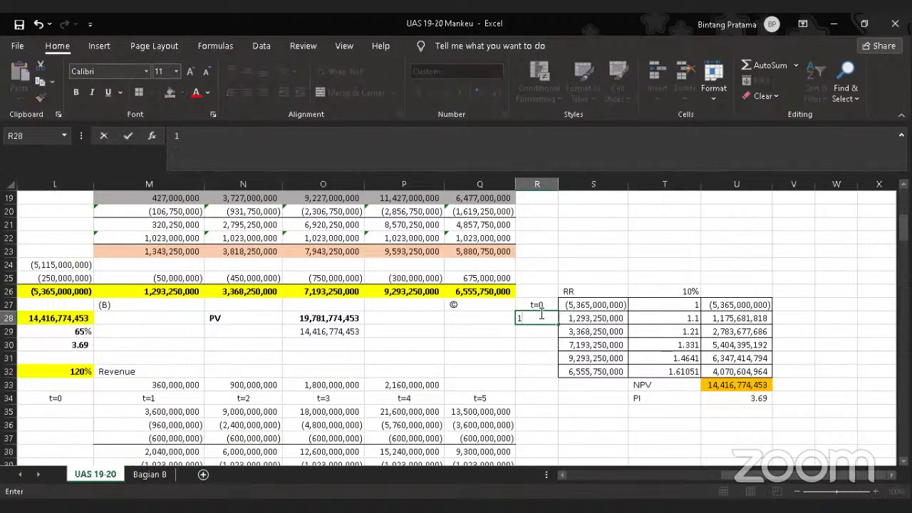
{"action": "key", "text": "Return"}
{"action": "type", "text": "2"}
{"action": "key", "text": "Return"}
{"action": "type", "text": "3"}
{"action": "key", "text": "Return"}
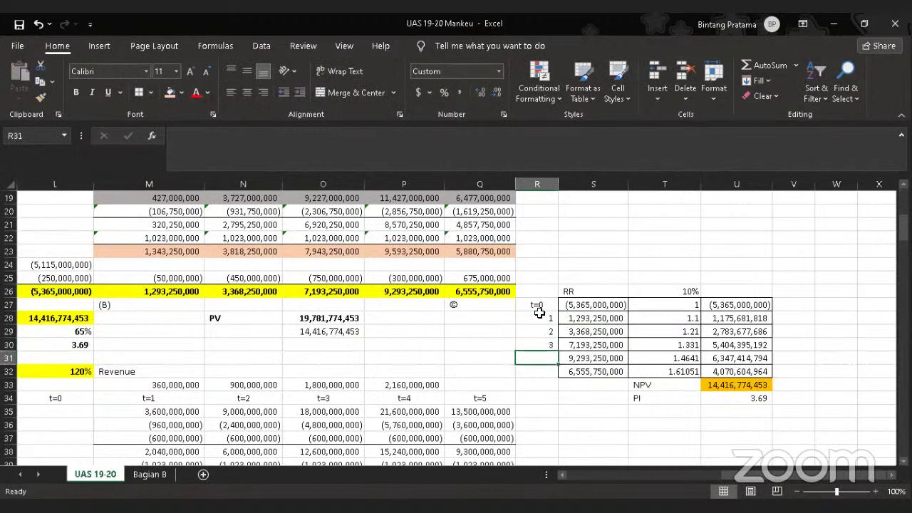
{"action": "type", "text": "4"}
{"action": "key", "text": "Return"}
{"action": "type", "text": "5"}
{"action": "key", "text": "Return"}
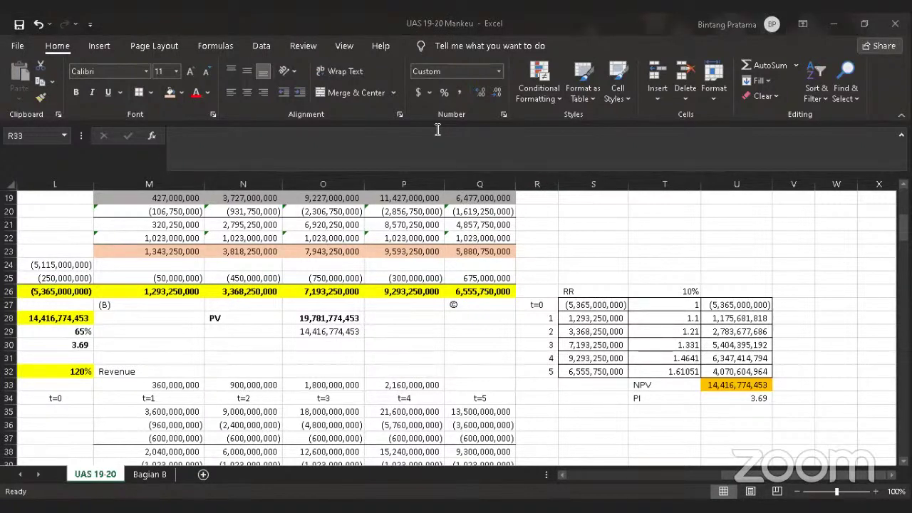
- Review the working capital and Operating Cash Flow tables and examine the formulas in P6, Q6 and Q7
{"action": "scroll", "coordinate": [437, 130], "scroll_direction": "up", "scroll_amount": 6}
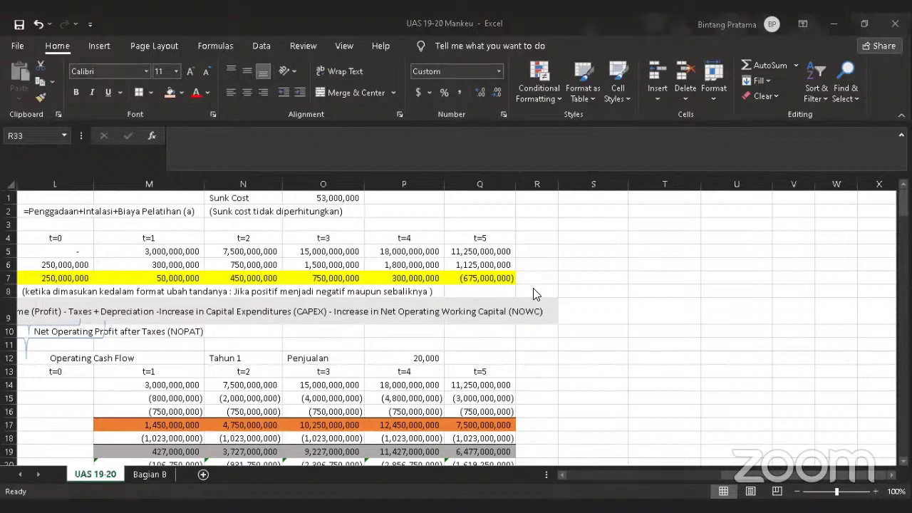
{"action": "scroll", "coordinate": [533, 294], "scroll_direction": "down", "scroll_amount": 1}
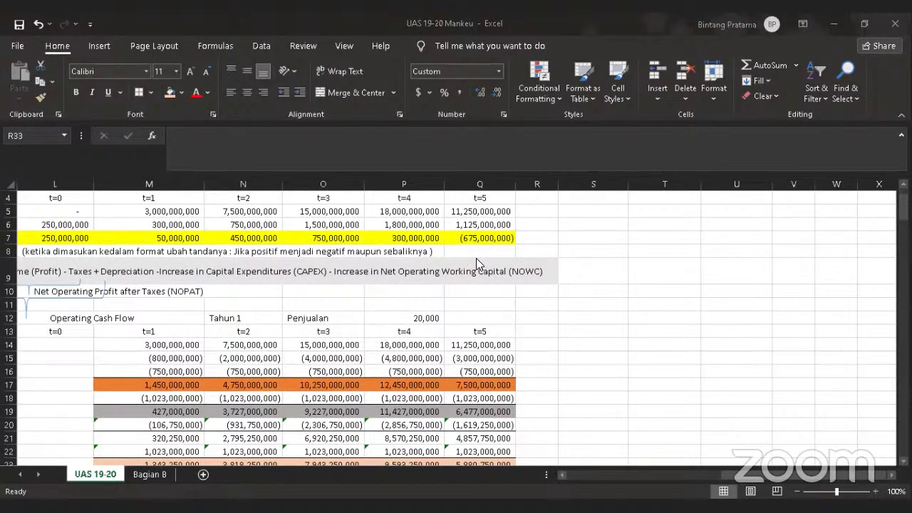
{"action": "scroll", "coordinate": [476, 261], "scroll_direction": "down", "scroll_amount": 2}
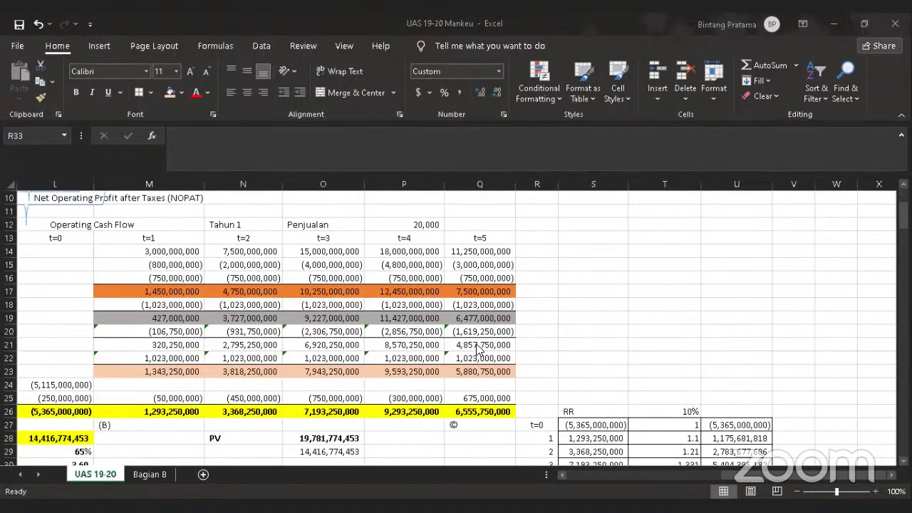
{"action": "scroll", "coordinate": [459, 262], "scroll_direction": "up", "scroll_amount": 3}
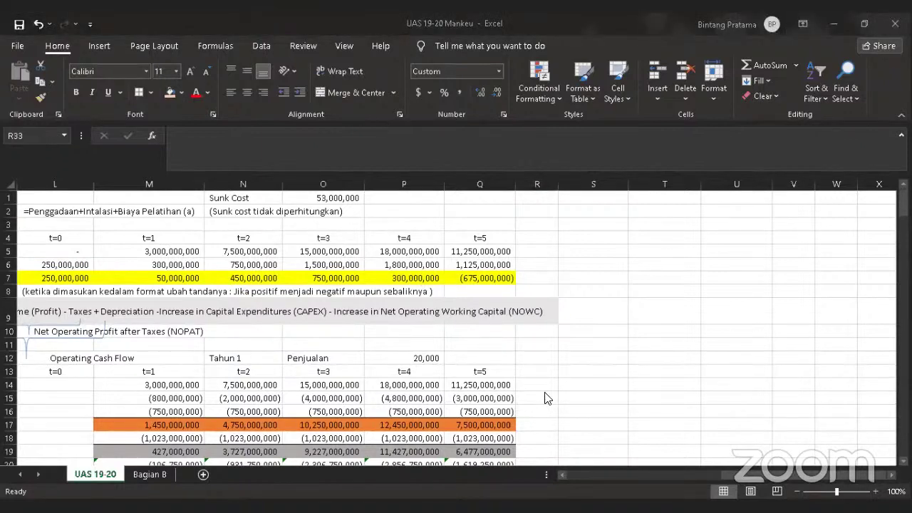
{"action": "scroll", "coordinate": [548, 396], "scroll_direction": "down", "scroll_amount": 3}
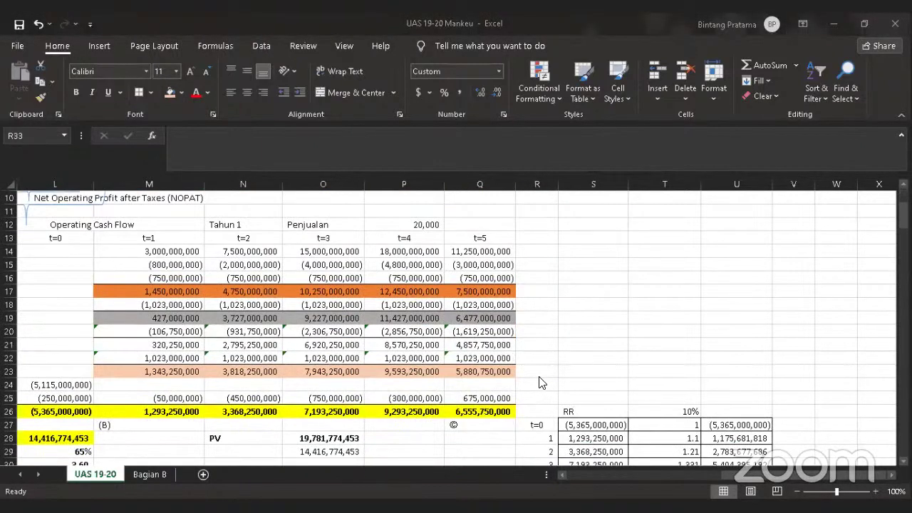
{"action": "scroll", "coordinate": [540, 382], "scroll_direction": "up", "scroll_amount": 2}
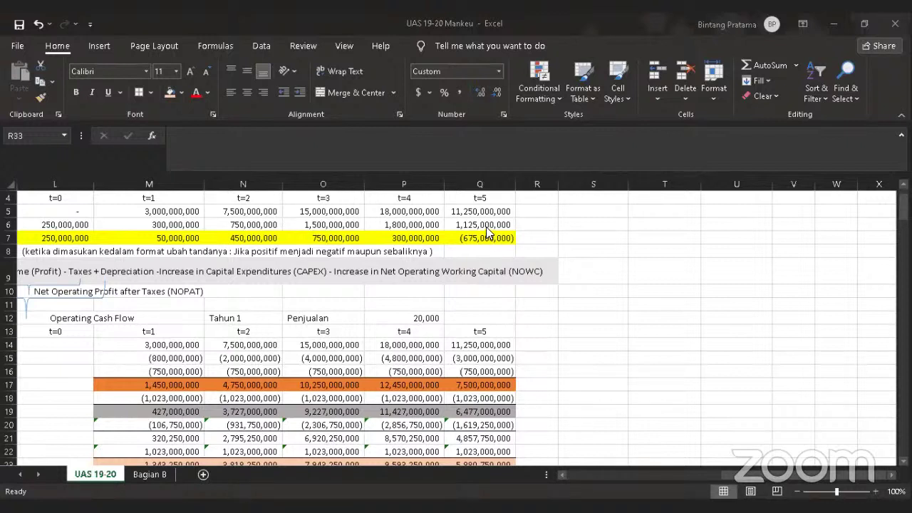
{"action": "left_click", "coordinate": [419, 225]}
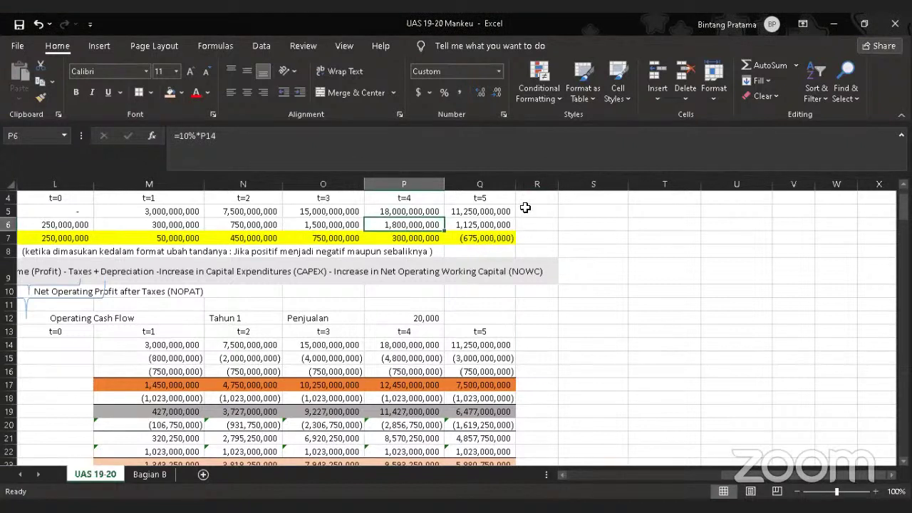
{"action": "left_click", "coordinate": [481, 226]}
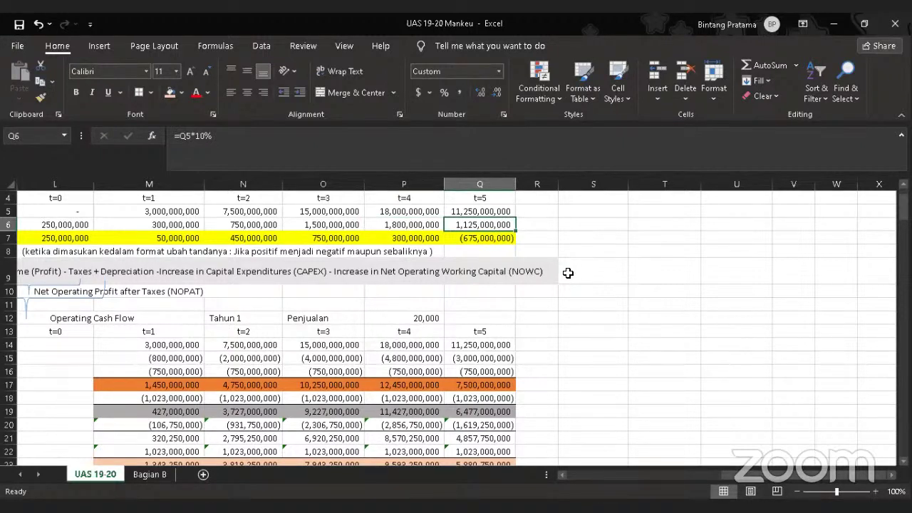
{"action": "left_click", "coordinate": [505, 235]}
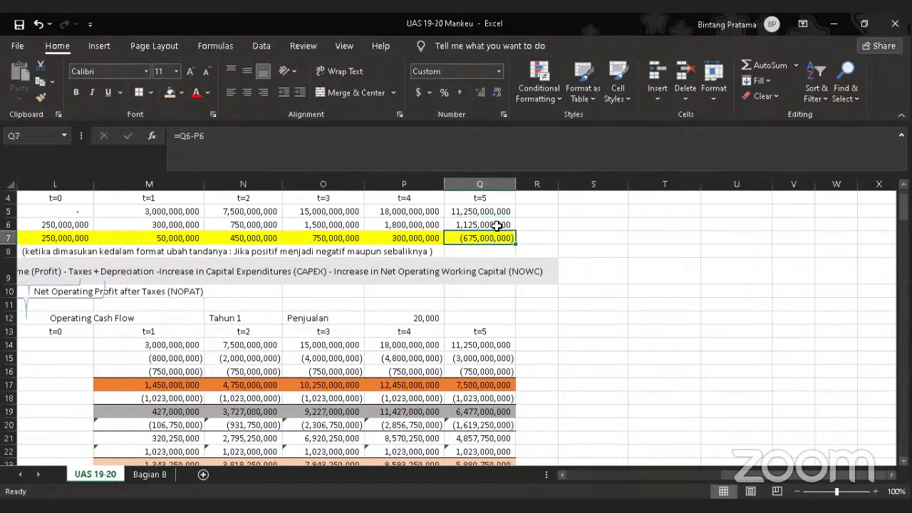
{"action": "left_click", "coordinate": [499, 226]}
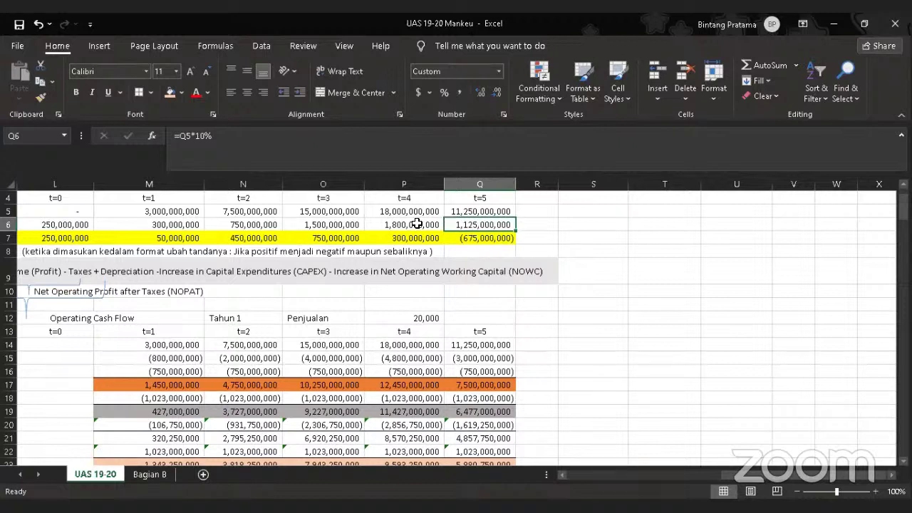
{"action": "left_click", "coordinate": [462, 248]}
{"action": "type", "text": "="}
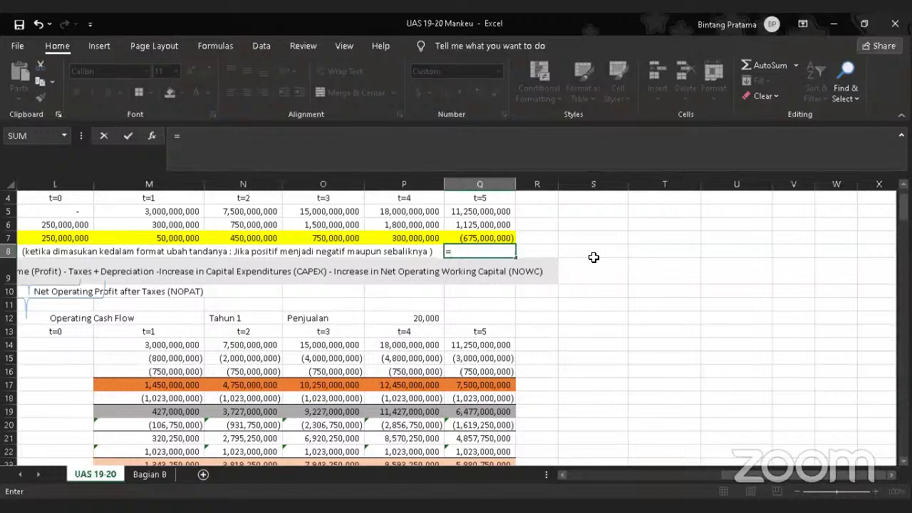
{"action": "key", "text": "Escape"}
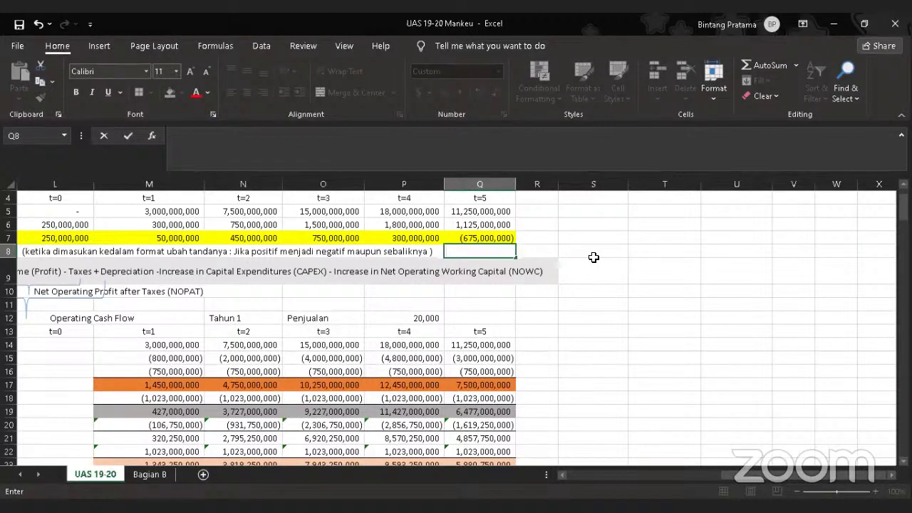
{"action": "left_click", "coordinate": [592, 265]}
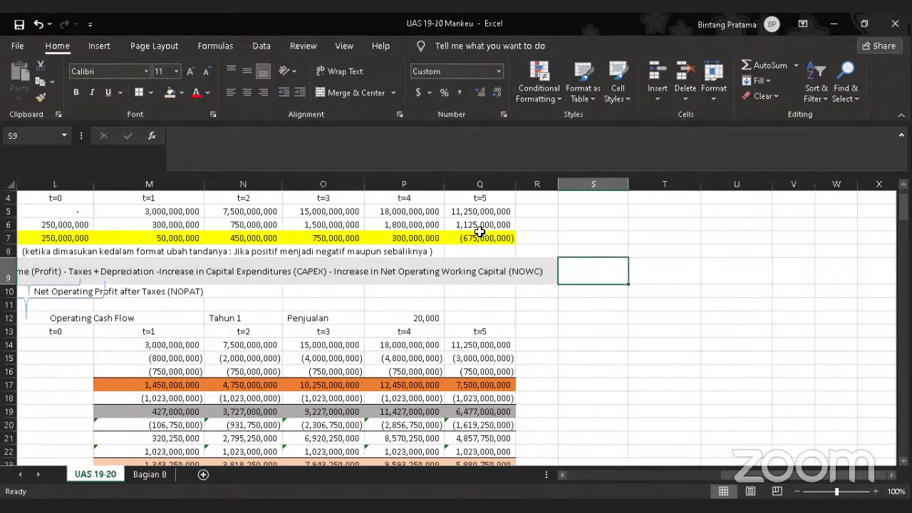
{"action": "left_click", "coordinate": [487, 224]}
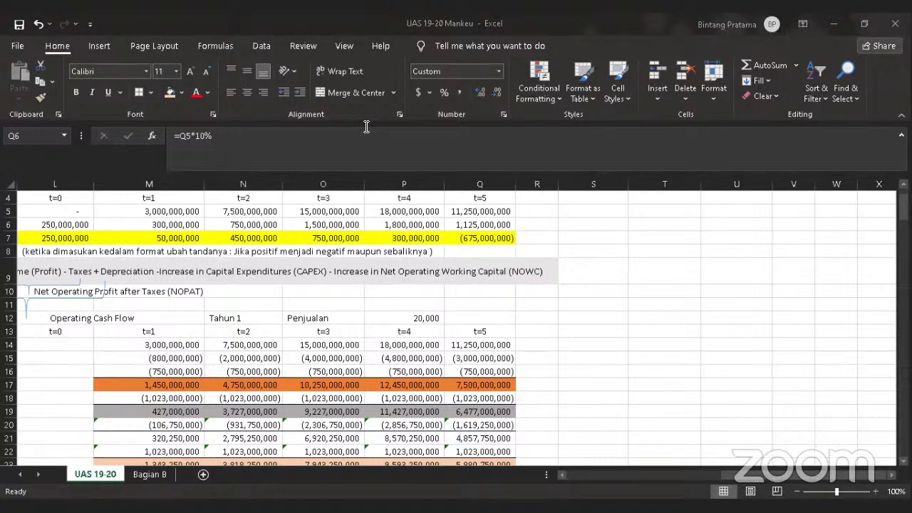
- Examine the RR rate in T26, the cash flow links in S27:S28 and the discount factors in T27, T28, T29 and T32
{"action": "scroll", "coordinate": [363, 127], "scroll_direction": "down", "scroll_amount": 3}
{"action": "scroll", "coordinate": [539, 255], "scroll_direction": "down", "scroll_amount": 3}
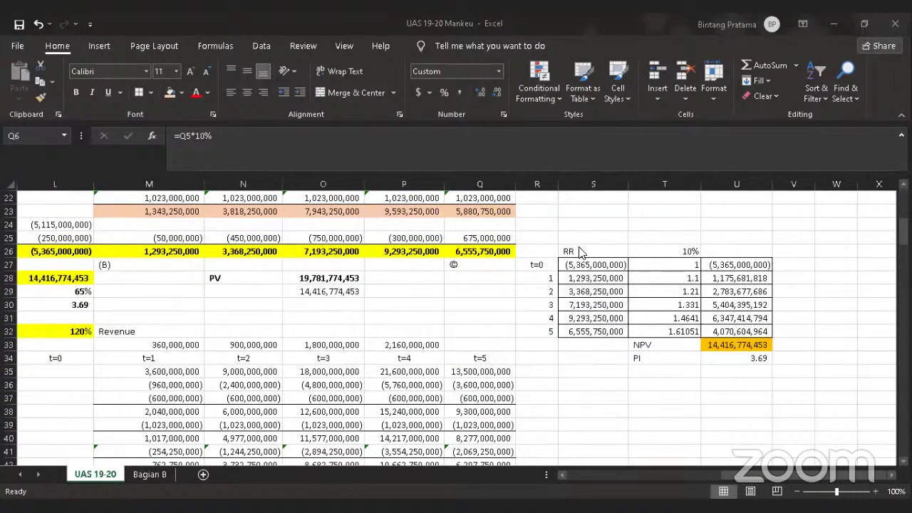
{"action": "left_click", "coordinate": [688, 252]}
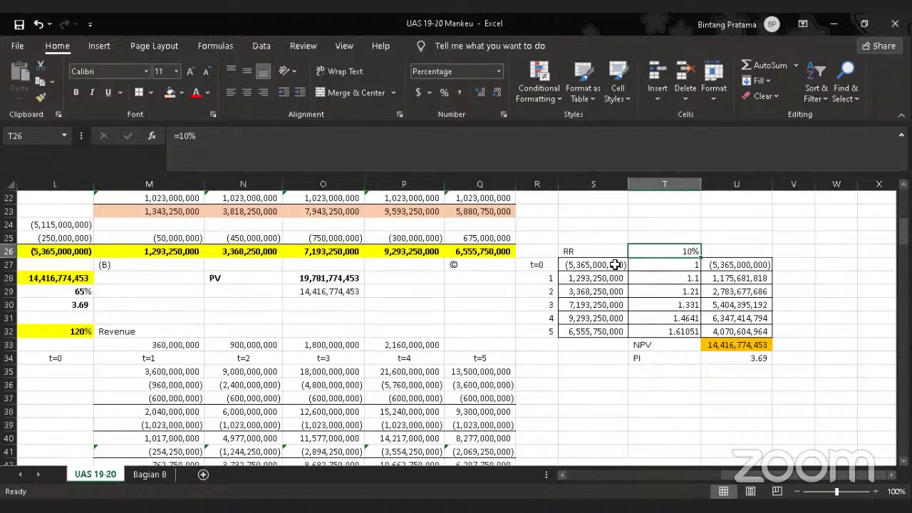
{"action": "left_click", "coordinate": [658, 263]}
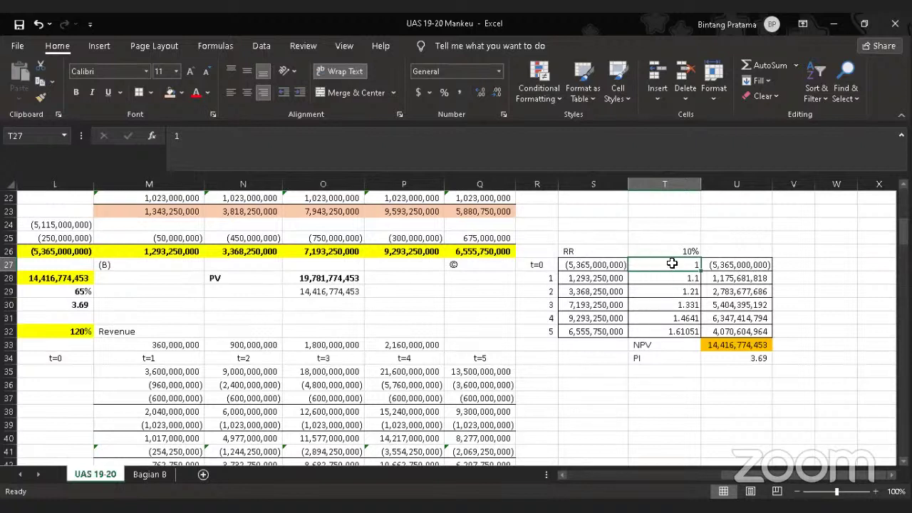
{"action": "left_click", "coordinate": [820, 248]}
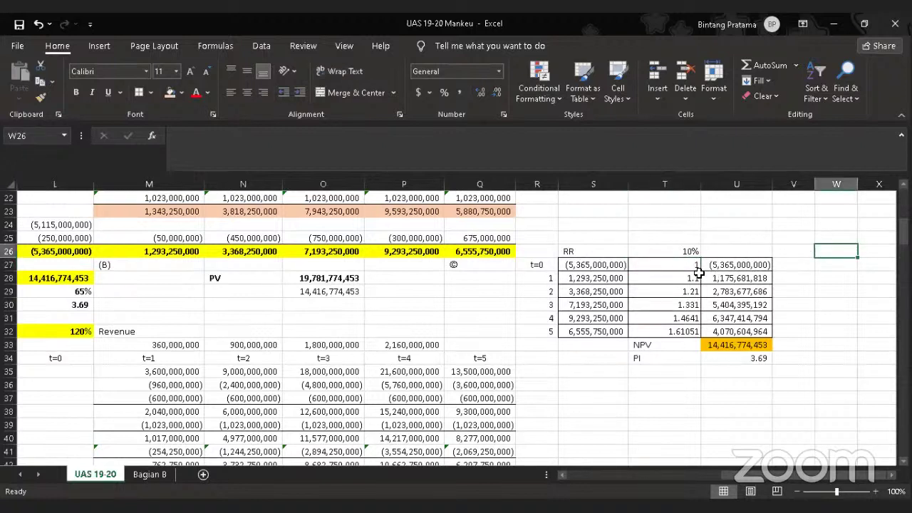
{"action": "left_click", "coordinate": [599, 265]}
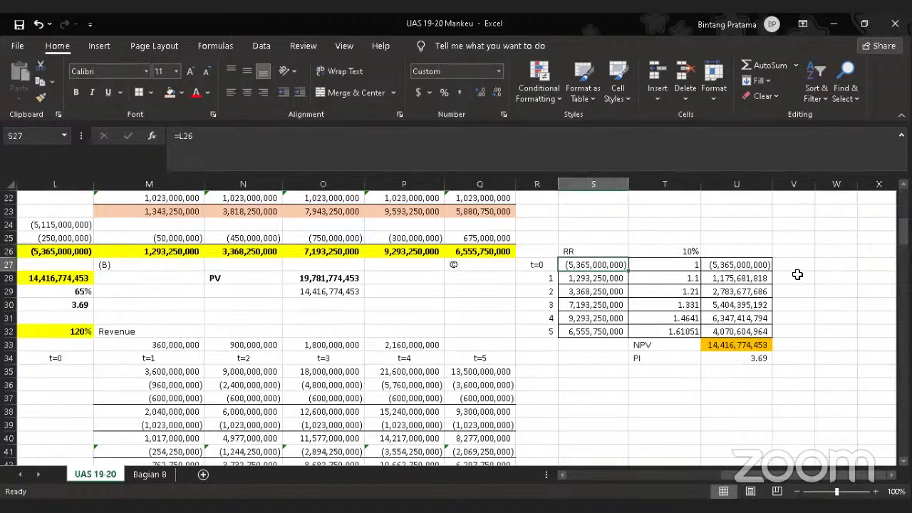
{"action": "left_click", "coordinate": [606, 280]}
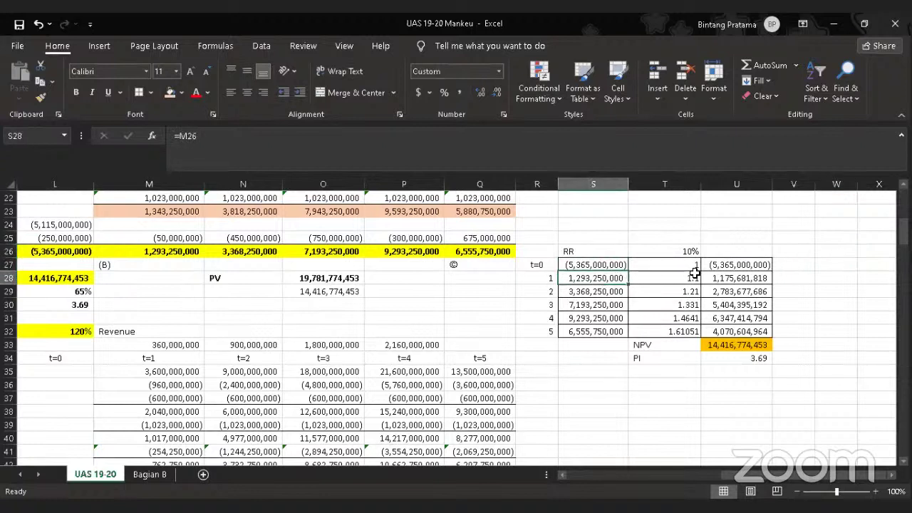
{"action": "left_click", "coordinate": [691, 277]}
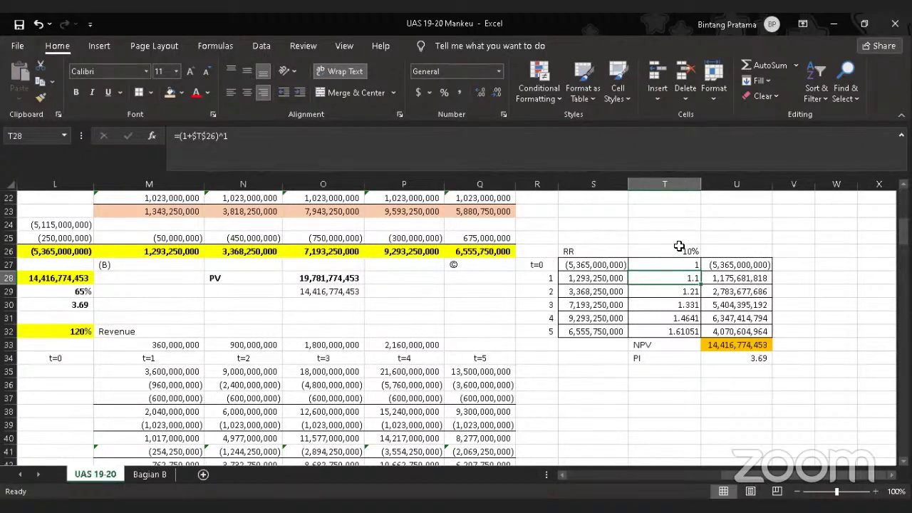
{"action": "left_click", "coordinate": [673, 293]}
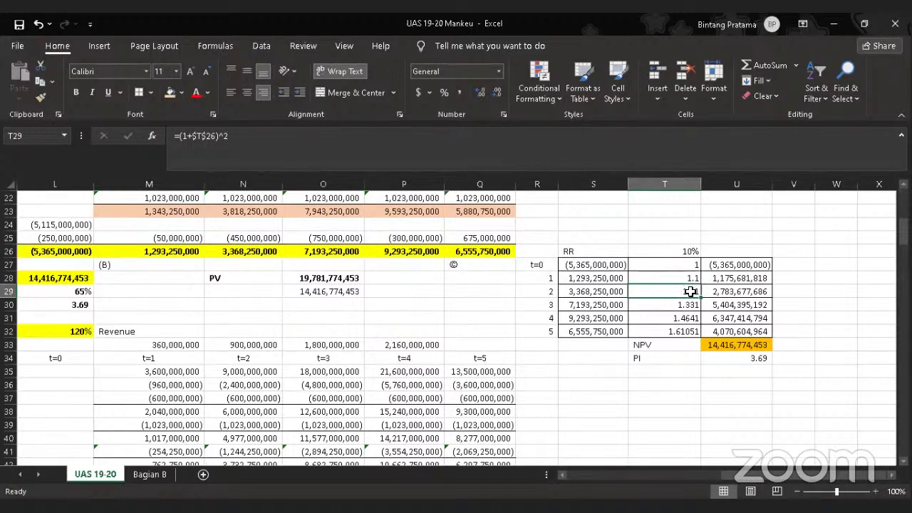
{"action": "left_click", "coordinate": [675, 332]}
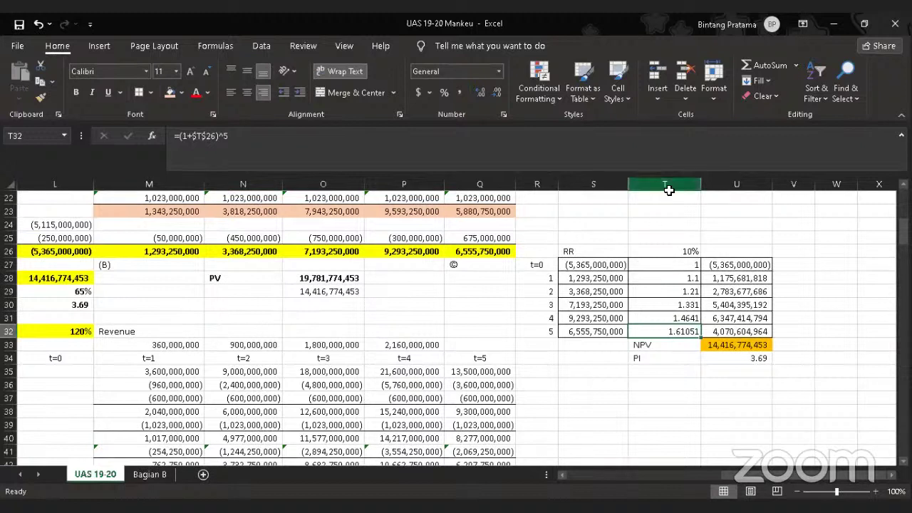
- Label the discounted cash flow column of the RR table by entering the text "=FCF/k" in U26
{"action": "left_click", "coordinate": [725, 247]}
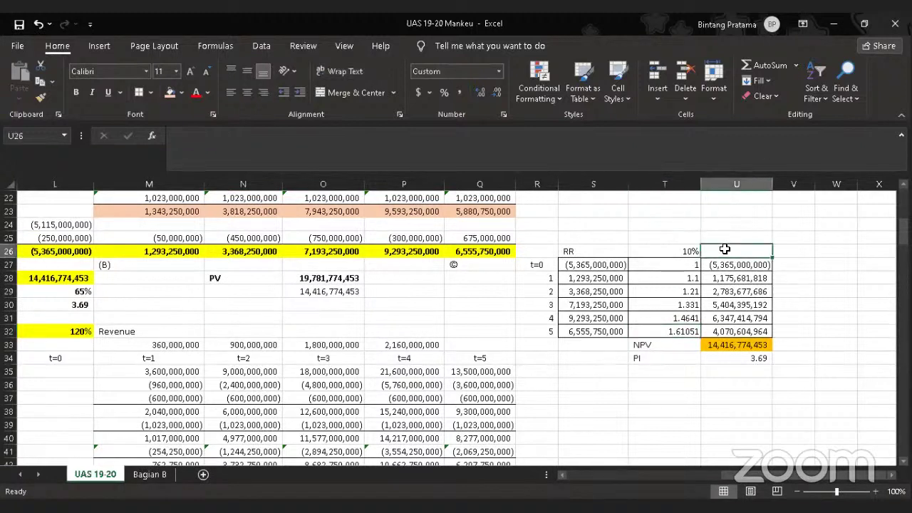
{"action": "type", "text": "="}
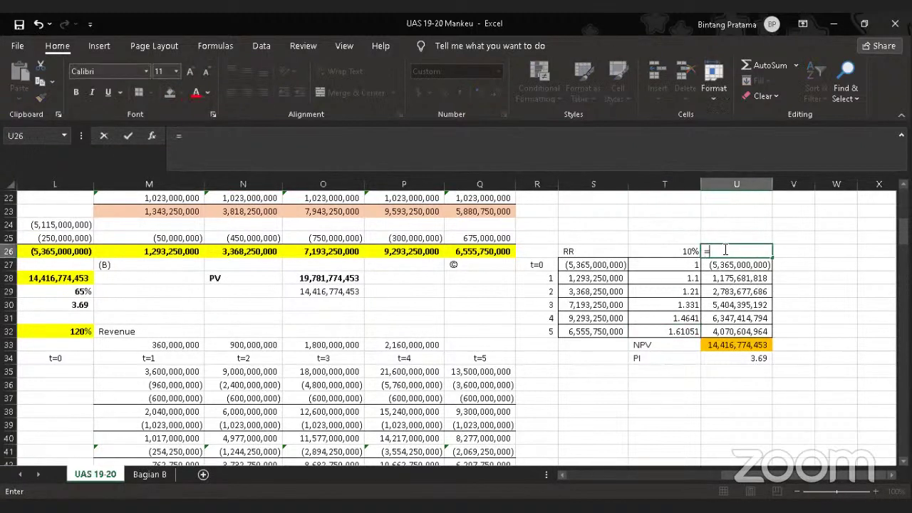
{"action": "type", "text": "FCF/K"}
{"action": "key", "text": "BackSpace"}
{"action": "type", "text": "k"}
{"action": "left_click", "coordinate": [811, 263]}
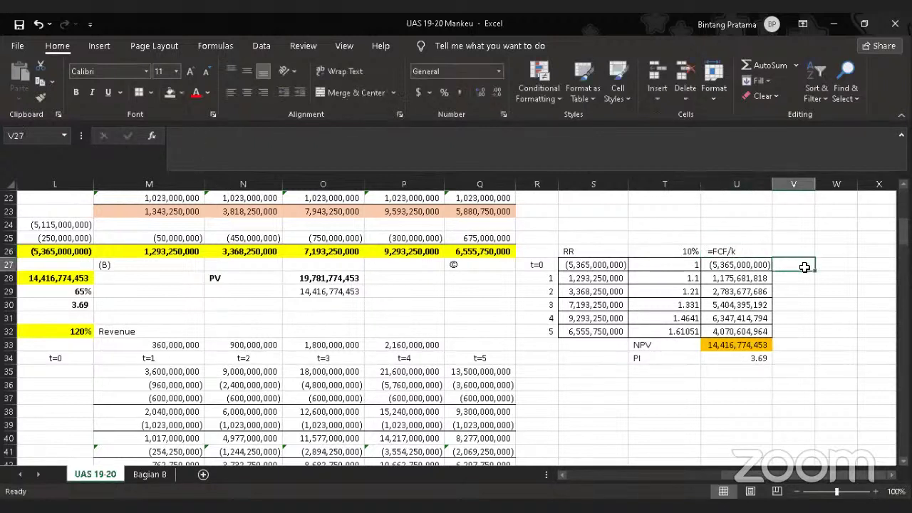
- Examine how the discounted cash flows in U27:U29 are computed from the cash flows and discount factors
{"action": "left_click", "coordinate": [667, 251]}
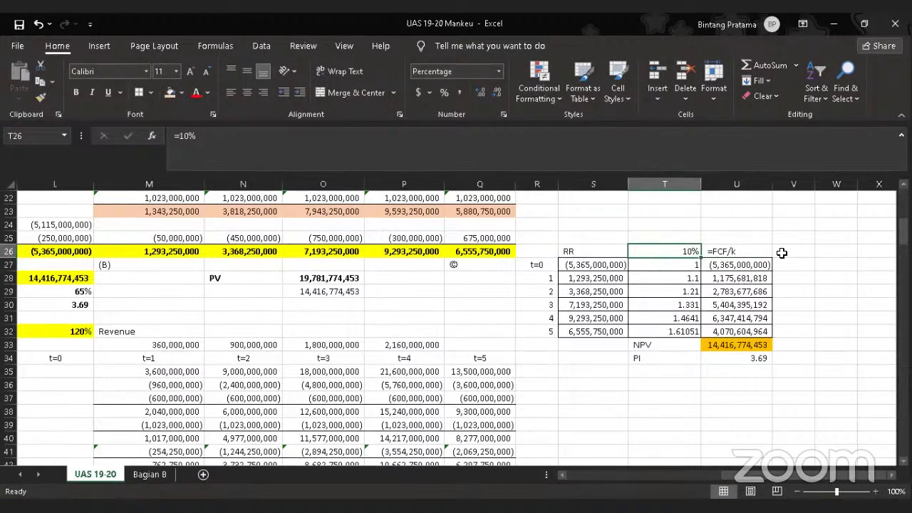
{"action": "left_click", "coordinate": [840, 261]}
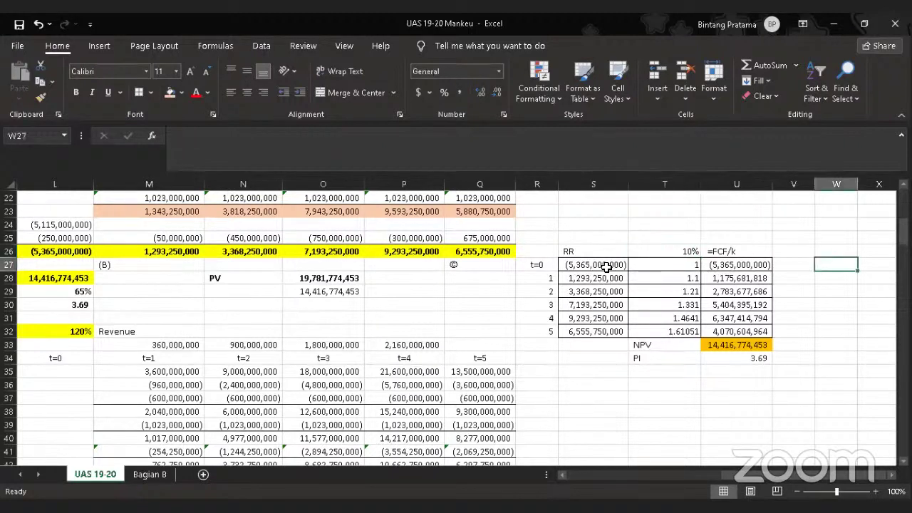
{"action": "left_click", "coordinate": [671, 264]}
{"action": "left_click", "coordinate": [747, 261]}
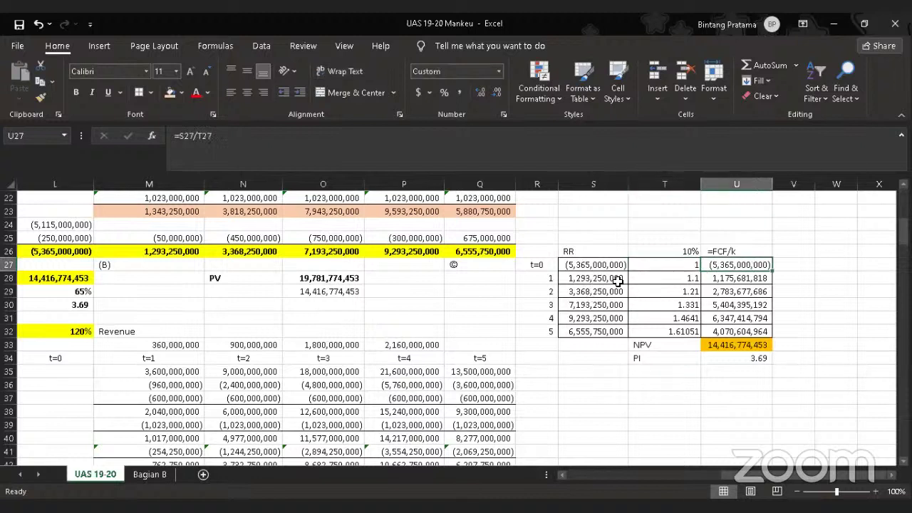
{"action": "left_click", "coordinate": [756, 278]}
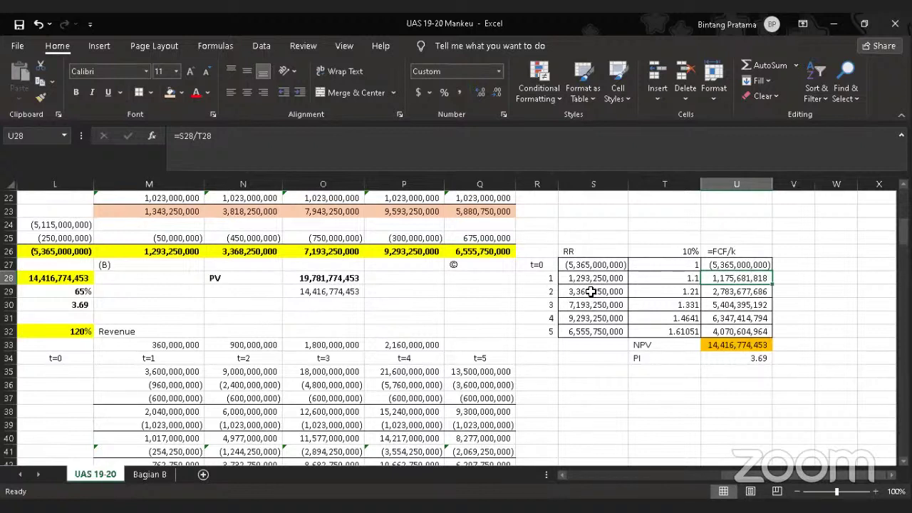
{"action": "left_click", "coordinate": [689, 292]}
{"action": "left_click", "coordinate": [745, 293]}
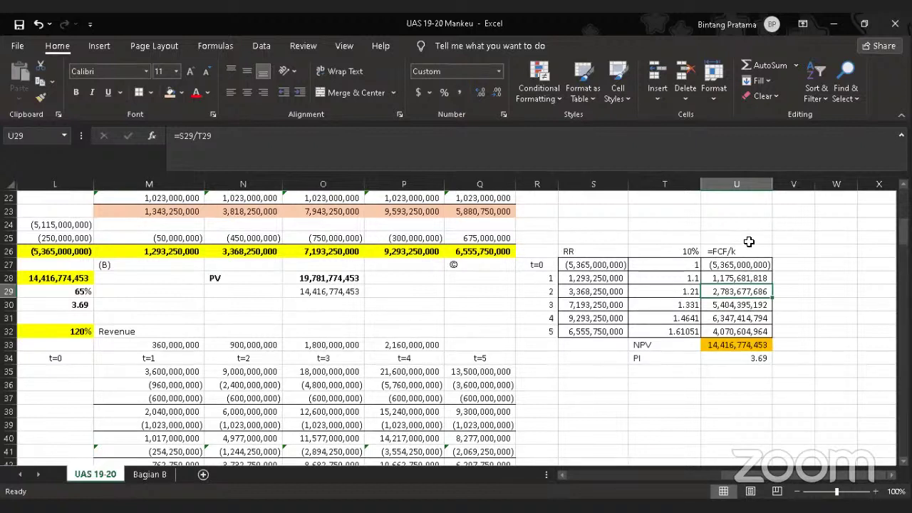
- Examine the discounted t=0 cash flow in U27, the NPV sum in U33 and the NPV formula in L28
{"action": "left_click", "coordinate": [729, 263]}
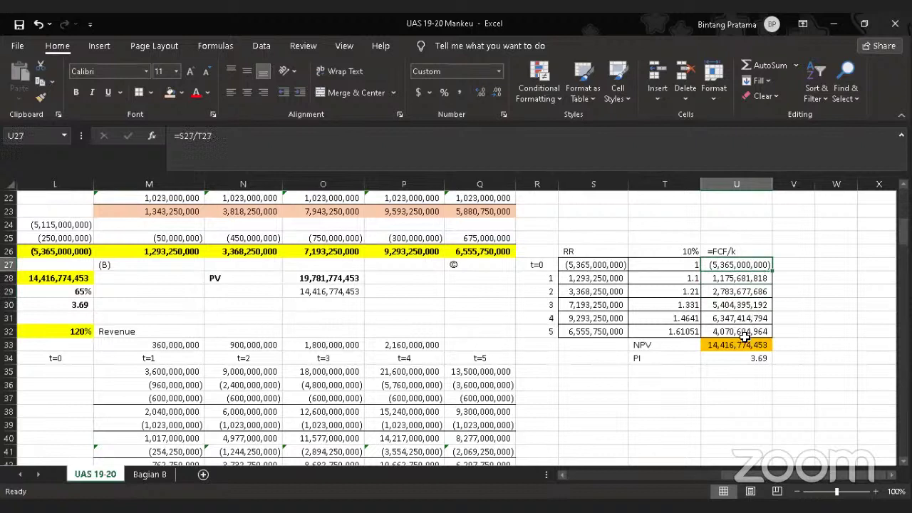
{"action": "left_click", "coordinate": [739, 343]}
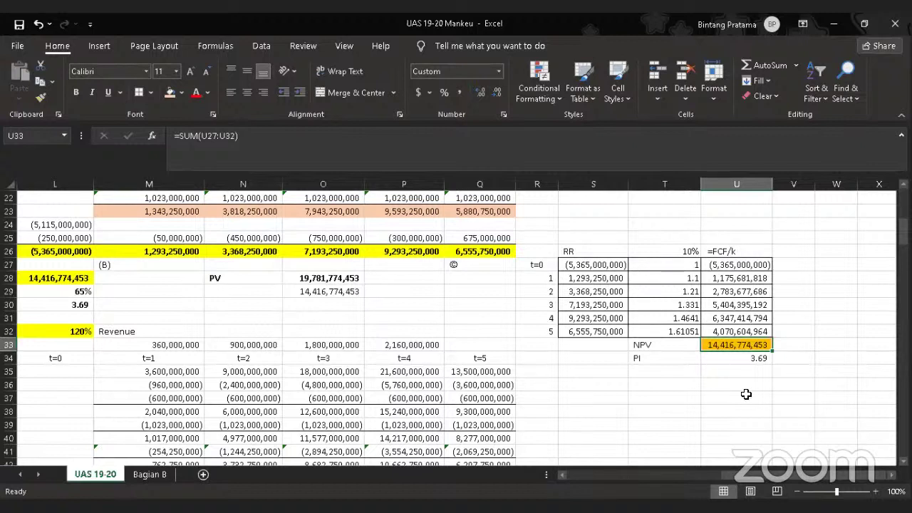
{"action": "left_click", "coordinate": [82, 279]}
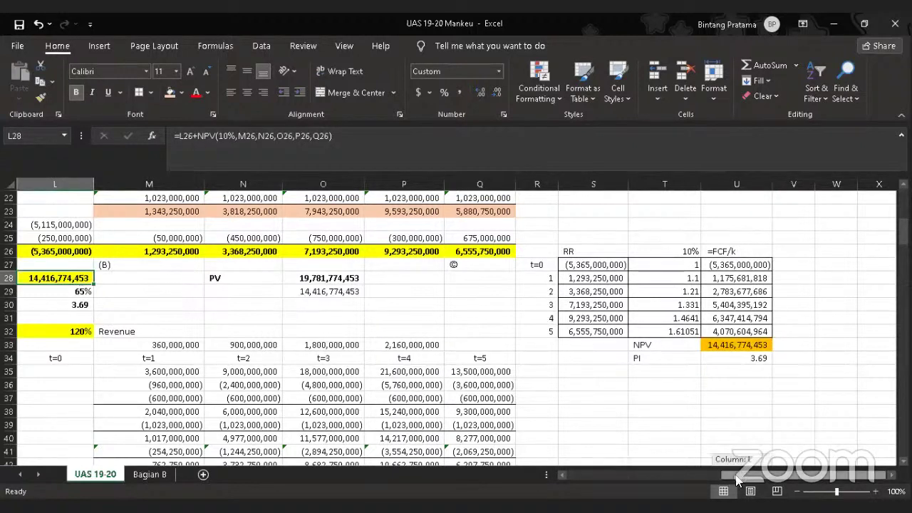
{"action": "left_click_drag", "start_coordinate": [740, 475], "coordinate": [595, 475]}
{"action": "left_click_drag", "start_coordinate": [223, 281], "coordinate": [242, 268]}
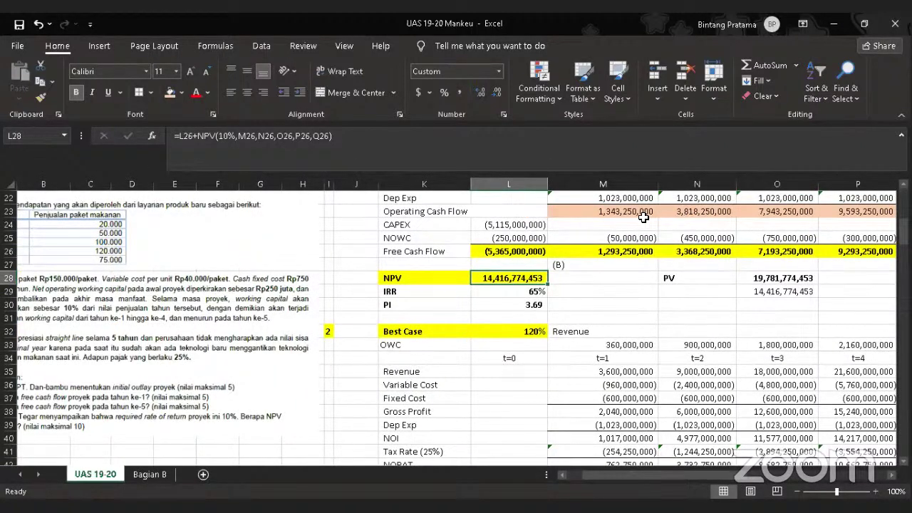
- Examine the IRR formula in L29 and the Free Cash Flow range it references
{"action": "left_click", "coordinate": [438, 292]}
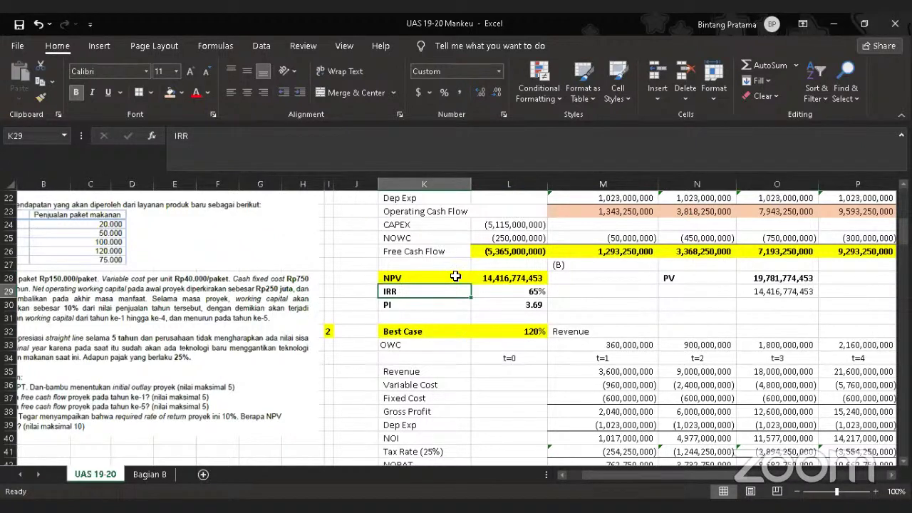
{"action": "left_click", "coordinate": [505, 291]}
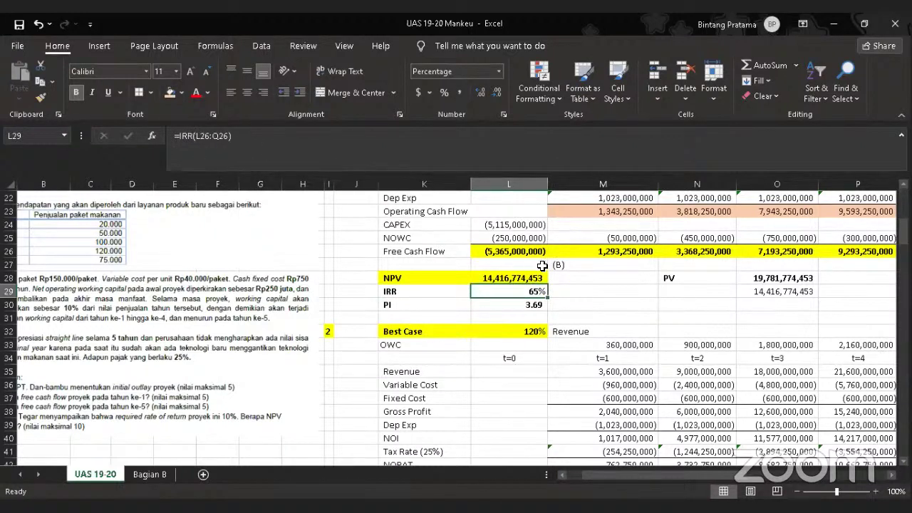
{"action": "double_click", "coordinate": [504, 290]}
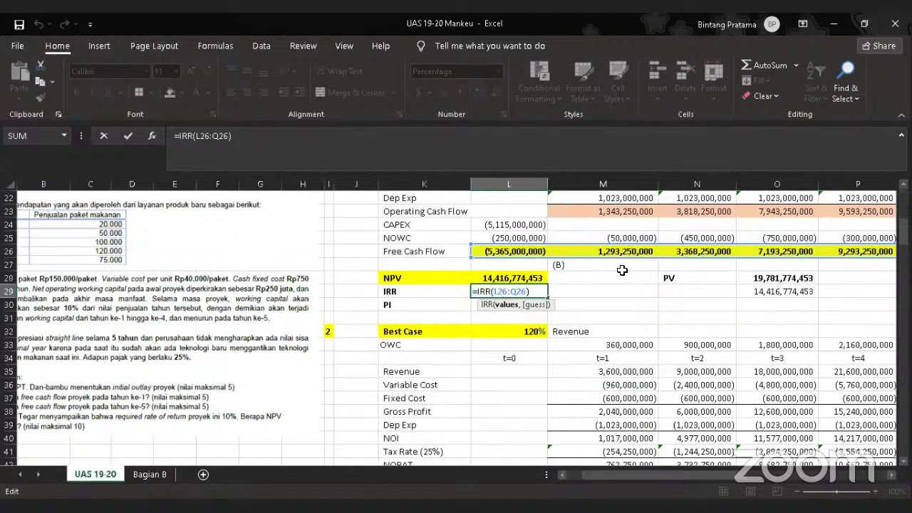
{"action": "key", "text": "Return"}
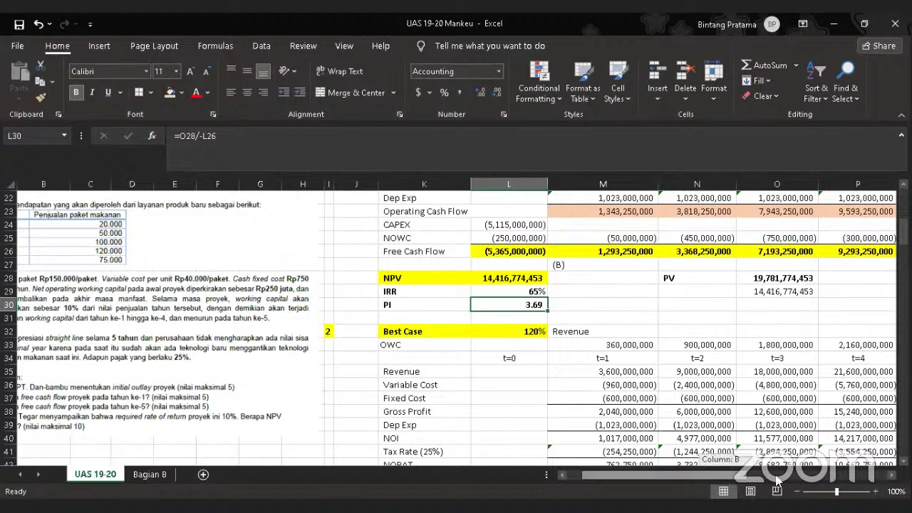
- Examine how PI is calculated in L30 and U34, including the initial Free Cash Flow in L26
{"action": "left_click_drag", "start_coordinate": [730, 481], "coordinate": [840, 482]}
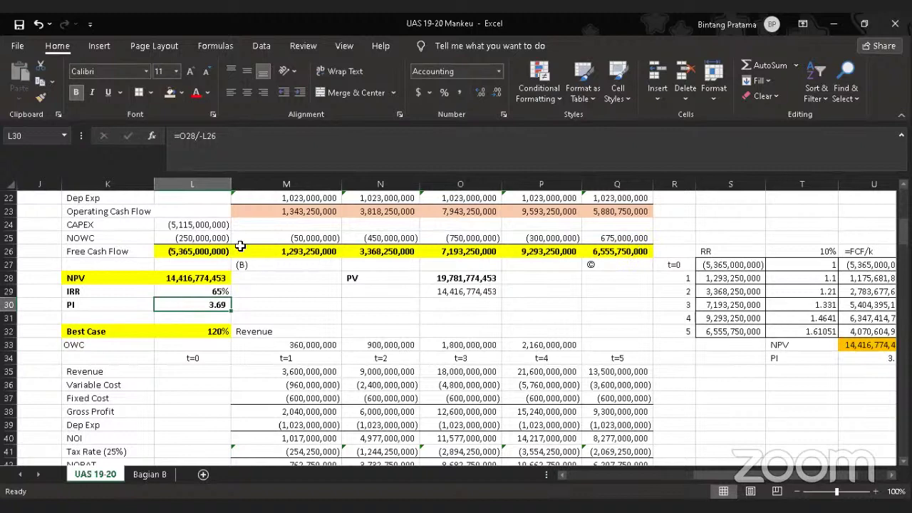
{"action": "scroll", "coordinate": [221, 246], "scroll_direction": "up", "scroll_amount": 2}
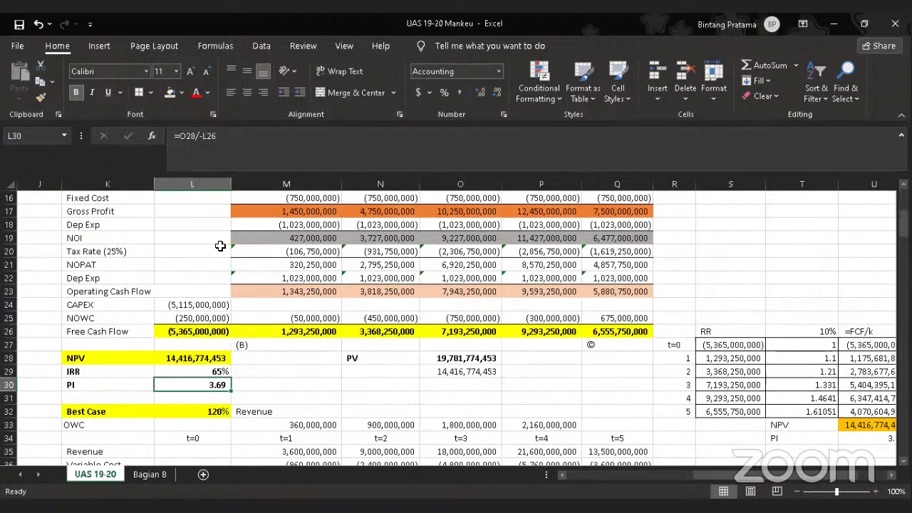
{"action": "left_click", "coordinate": [215, 331]}
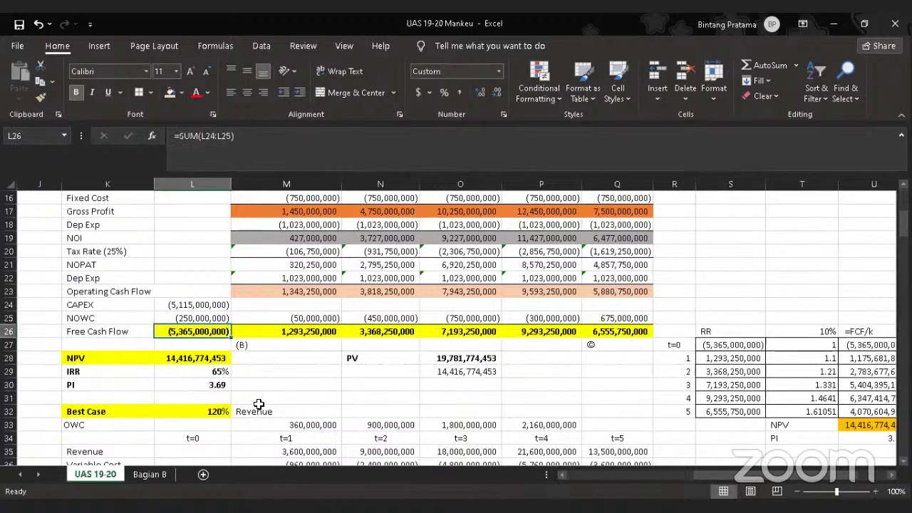
{"action": "left_click", "coordinate": [854, 438]}
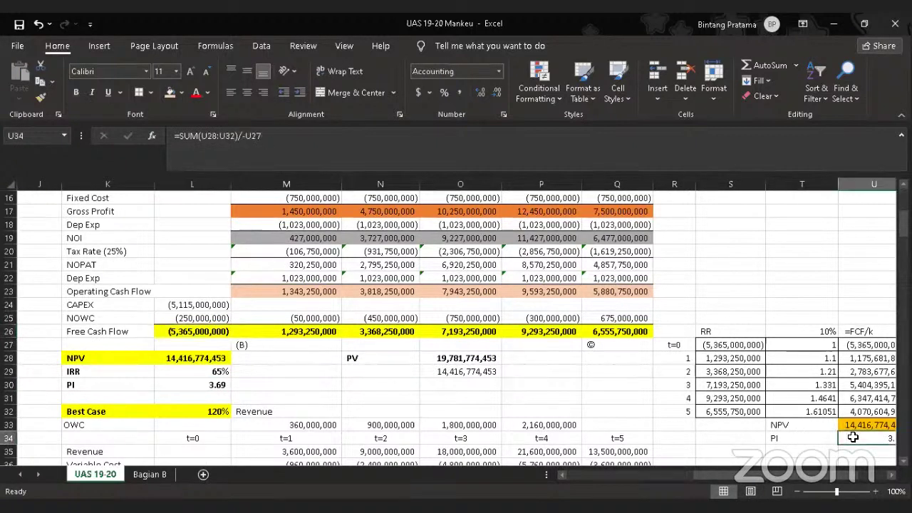
{"action": "left_click_drag", "start_coordinate": [809, 482], "coordinate": [811, 479]}
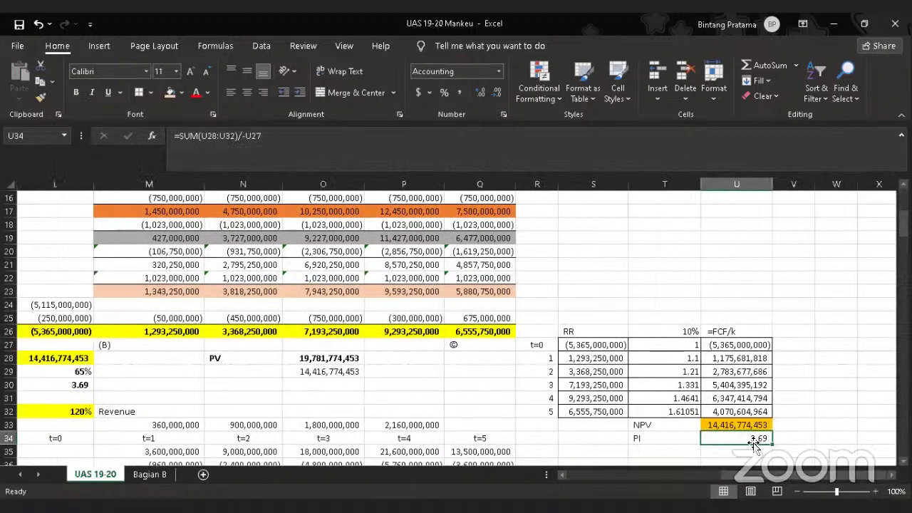
{"action": "key", "text": "F2"}
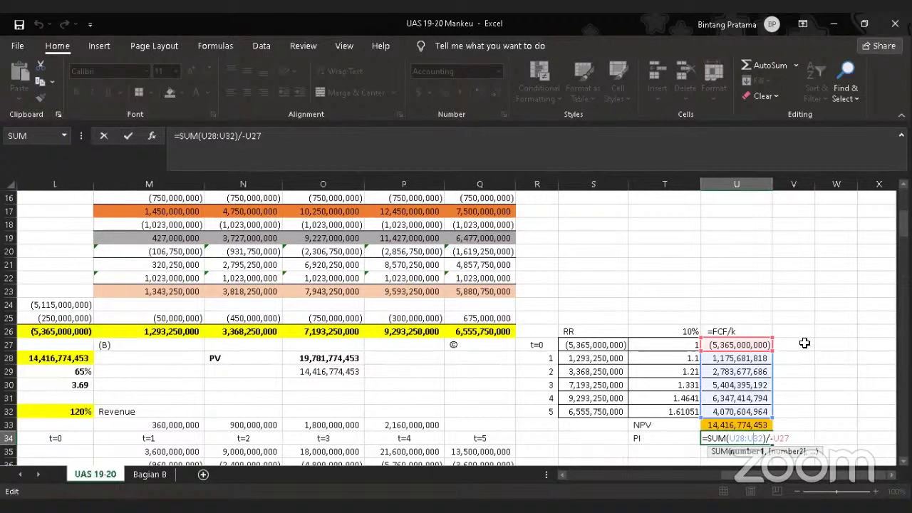
{"action": "key", "text": "Return"}
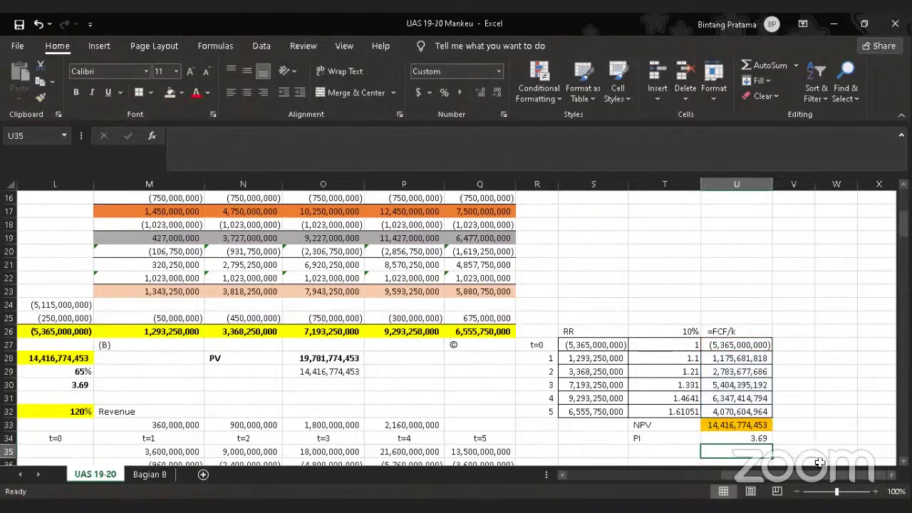
- Compare the RR label in S26 with the IRR result in L29
{"action": "left_click_drag", "start_coordinate": [759, 474], "coordinate": [666, 474]}
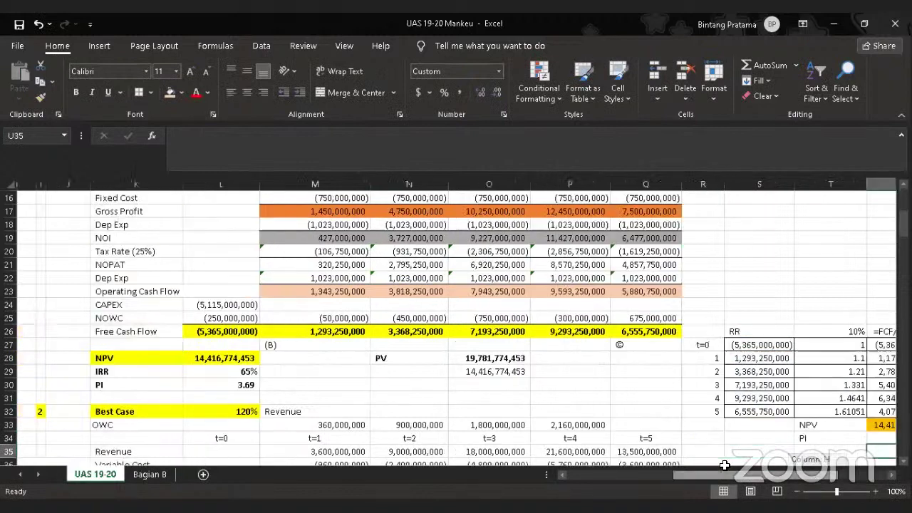
{"action": "scroll", "coordinate": [499, 348], "scroll_direction": "down", "scroll_amount": 1}
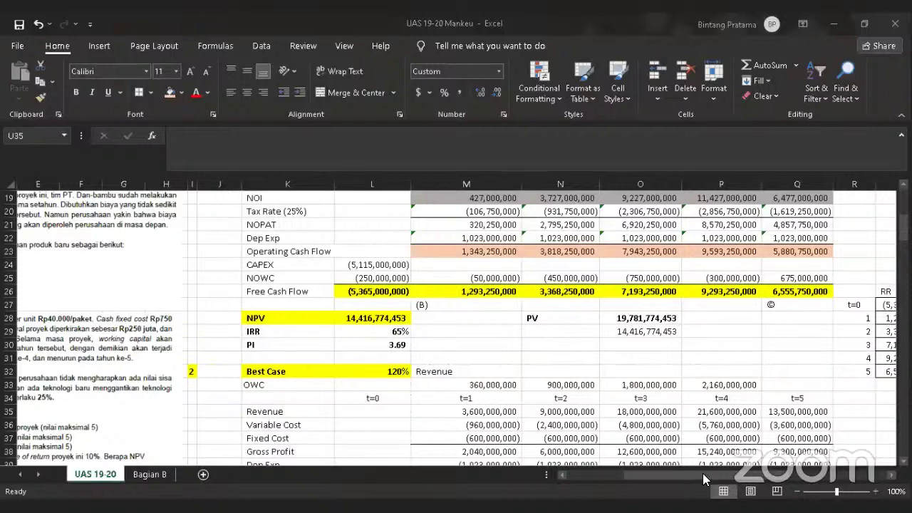
{"action": "scroll", "coordinate": [712, 453], "scroll_direction": "right", "scroll_amount": 1}
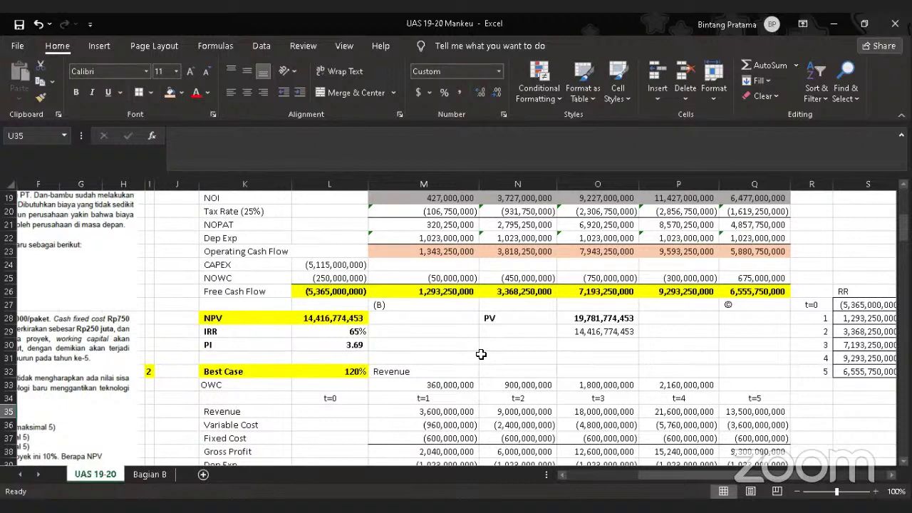
{"action": "left_click", "coordinate": [843, 293]}
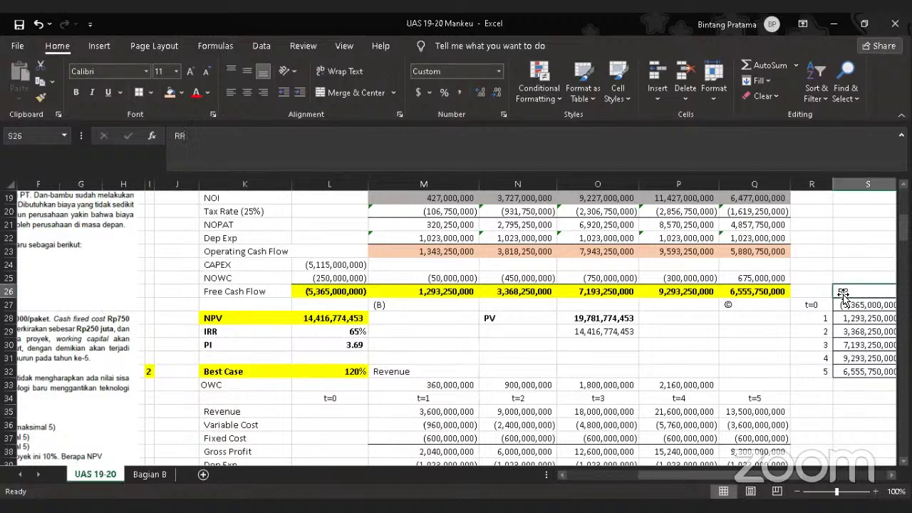
{"action": "left_click", "coordinate": [350, 333]}
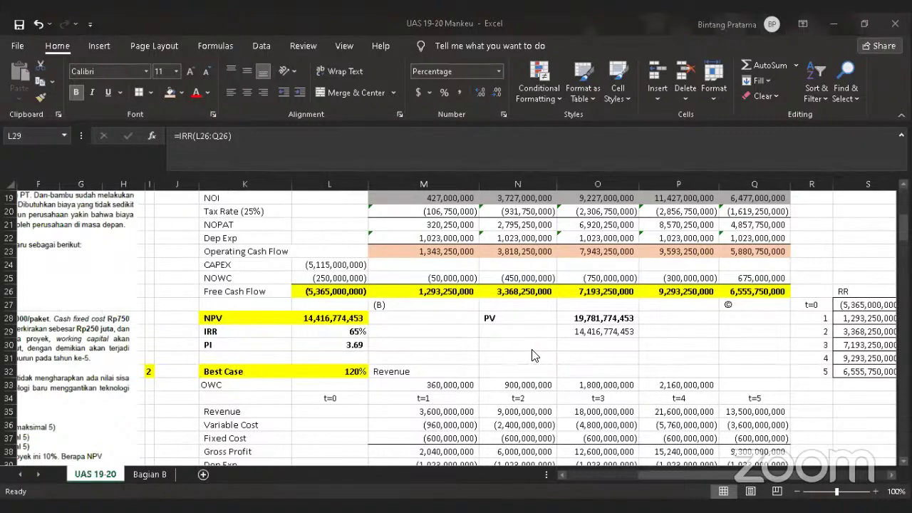
- Reverse the sign of the t=0 NOWC by changing the formula in L7 to =-L6
{"action": "scroll", "coordinate": [504, 369], "scroll_direction": "up", "scroll_amount": 3}
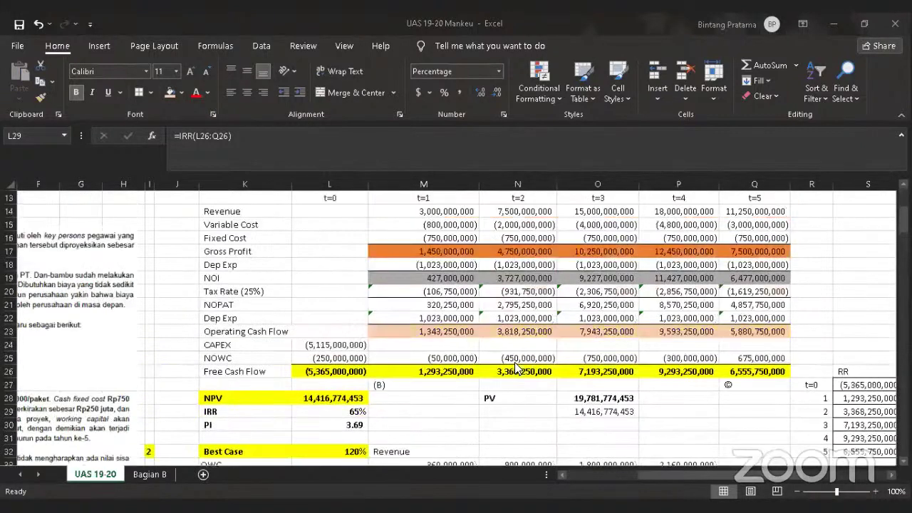
{"action": "scroll", "coordinate": [504, 369], "scroll_direction": "up", "scroll_amount": 3}
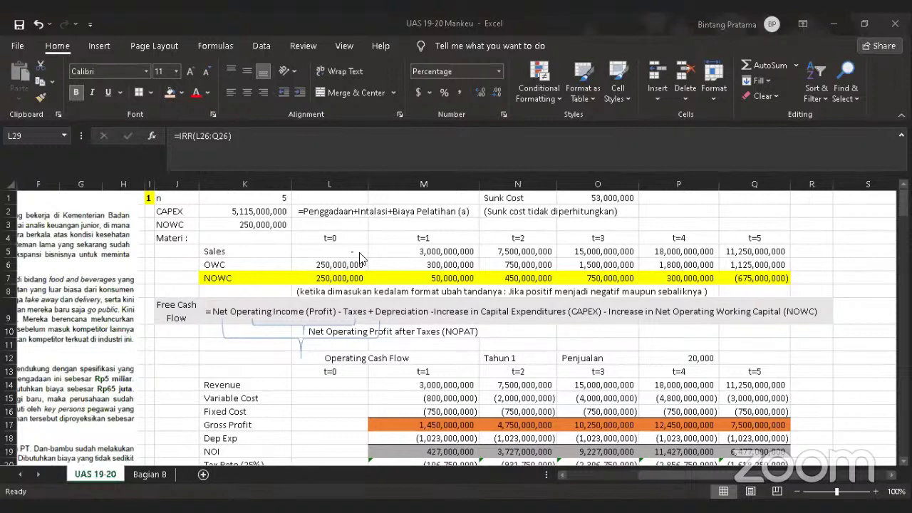
{"action": "left_click", "coordinate": [320, 277]}
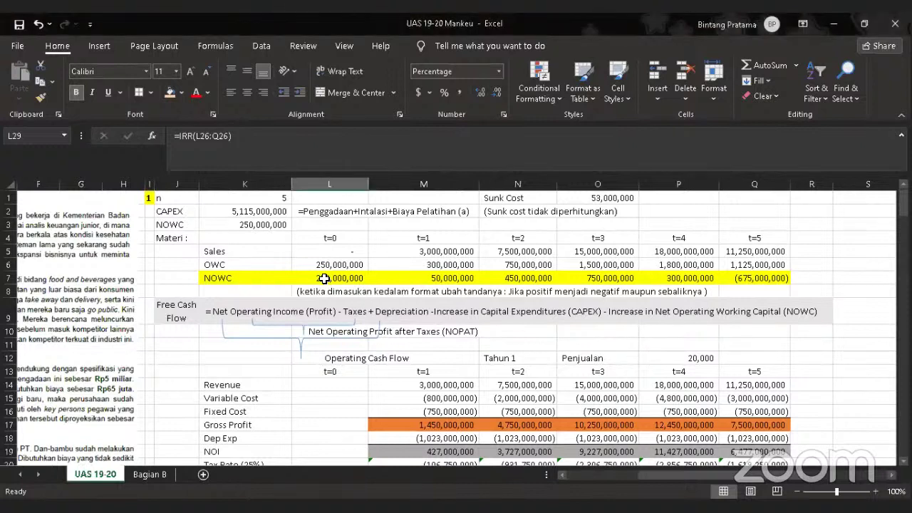
{"action": "left_click", "coordinate": [196, 150]}
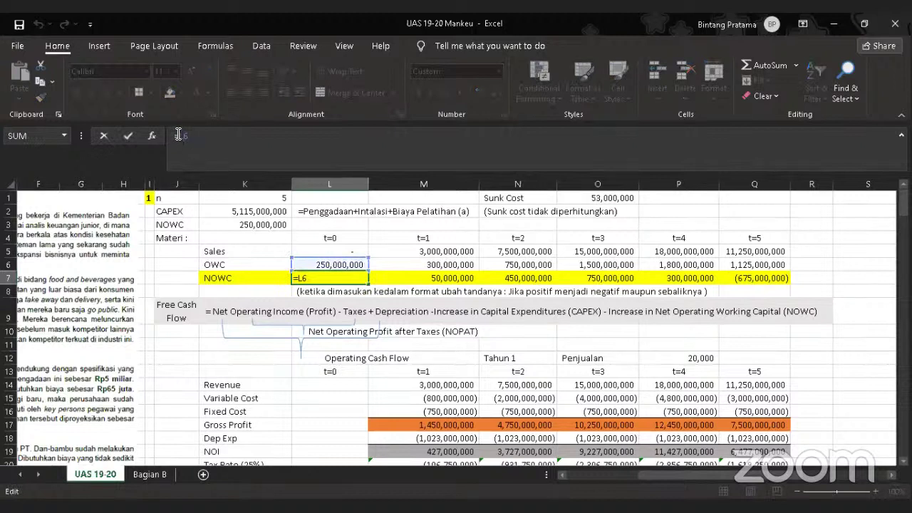
{"action": "left_click", "coordinate": [180, 134]}
{"action": "type", "text": "-"}
{"action": "key", "text": "Return"}
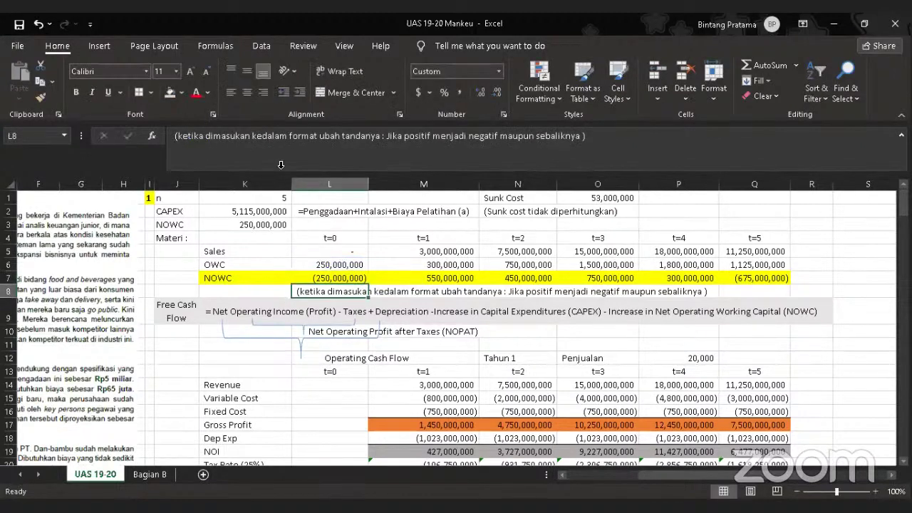
- Make the OWC for t=1 and t=2 negative with =-10%*M14 in M6 and =-10%*N14 in N6
{"action": "left_click", "coordinate": [443, 265]}
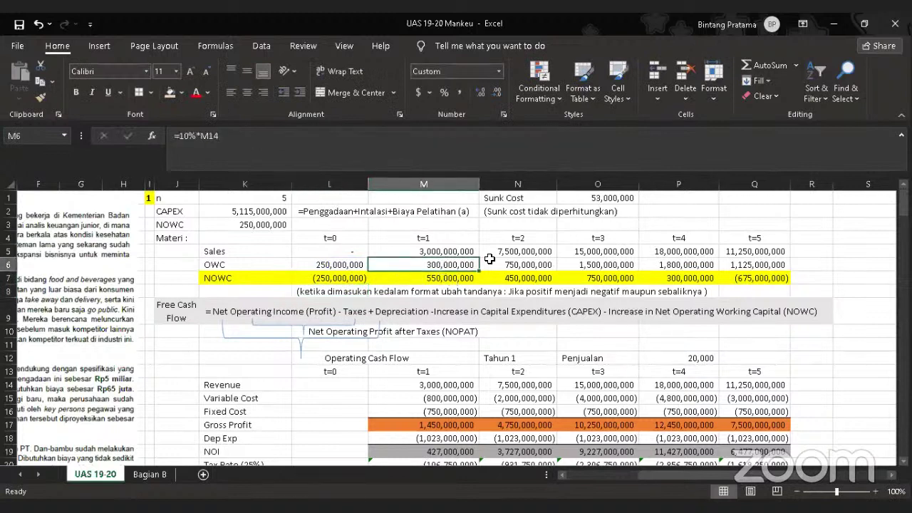
{"action": "left_click", "coordinate": [198, 140]}
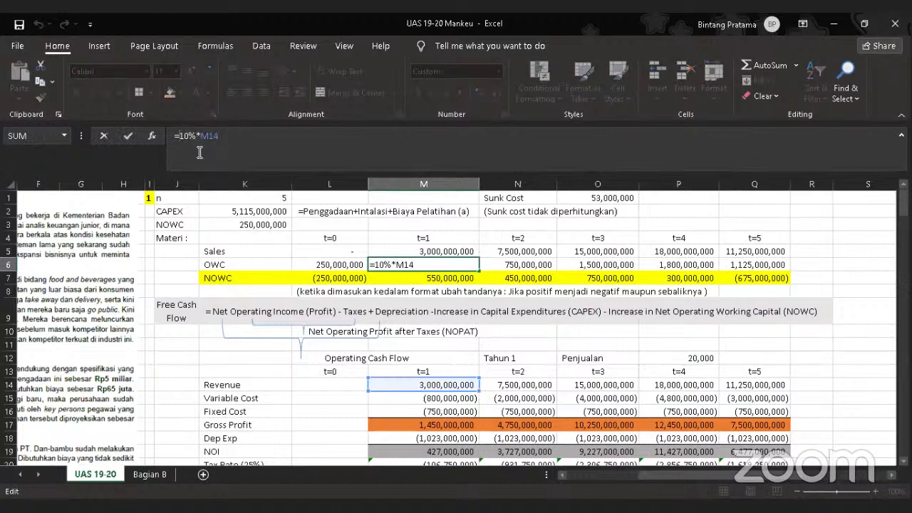
{"action": "type", "text": "-"}
{"action": "key", "text": "Return"}
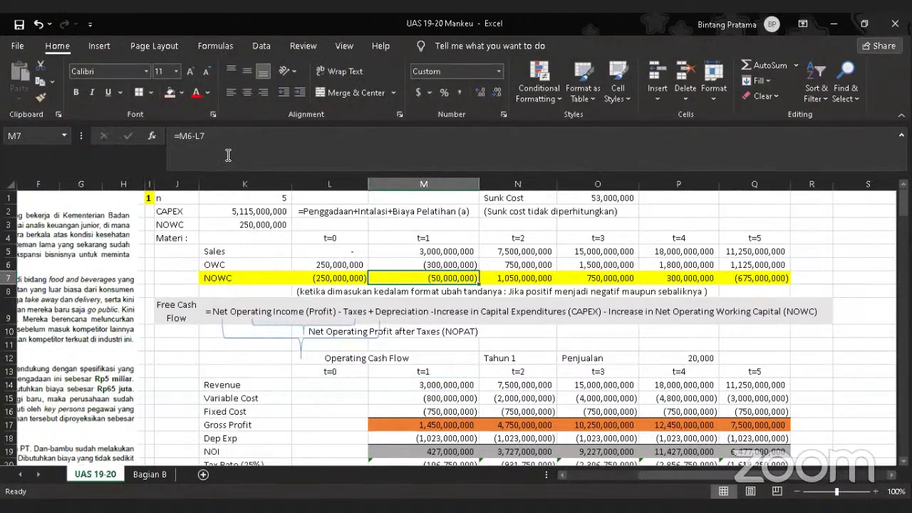
{"action": "left_click", "coordinate": [516, 262]}
{"action": "left_click", "coordinate": [180, 136]}
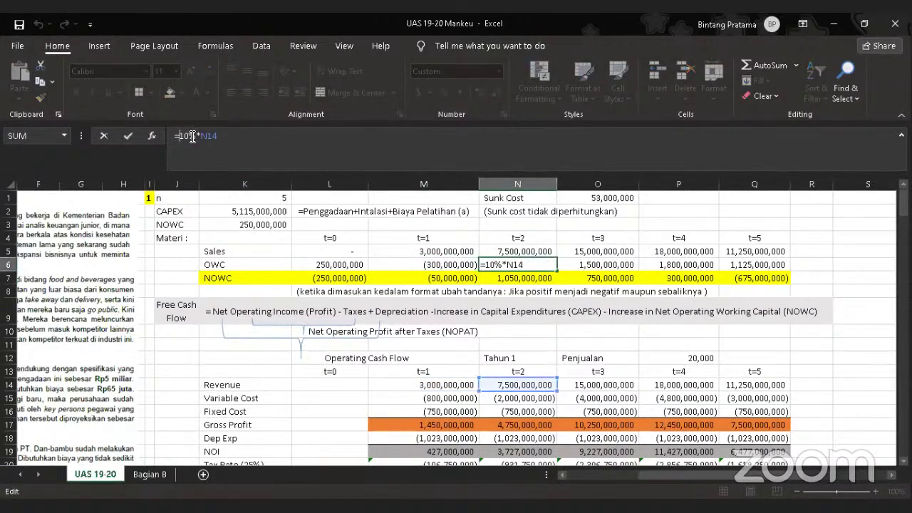
{"action": "type", "text": "-"}
{"action": "key", "text": "Return"}
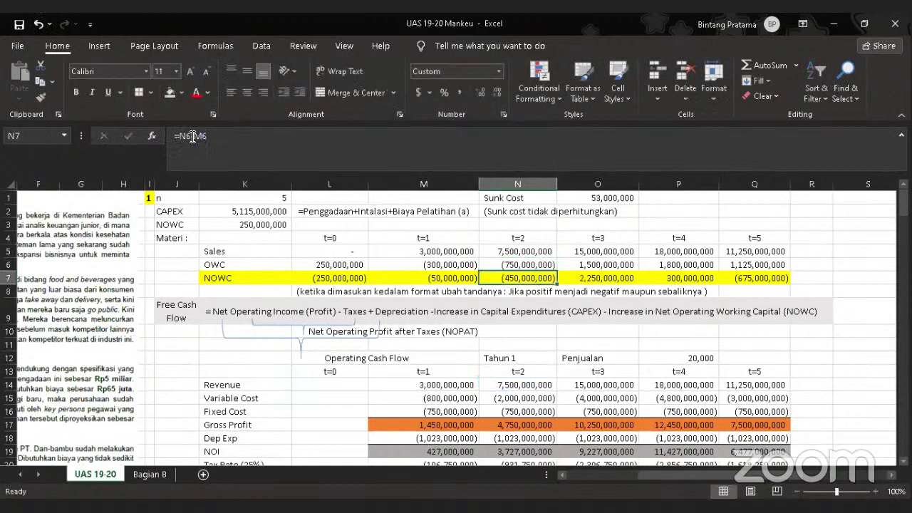
- Make the OWC for t=3 and t=4 negative with =-10%*O14 in O6 and =-10%*P14 in P6
{"action": "left_click", "coordinate": [597, 266]}
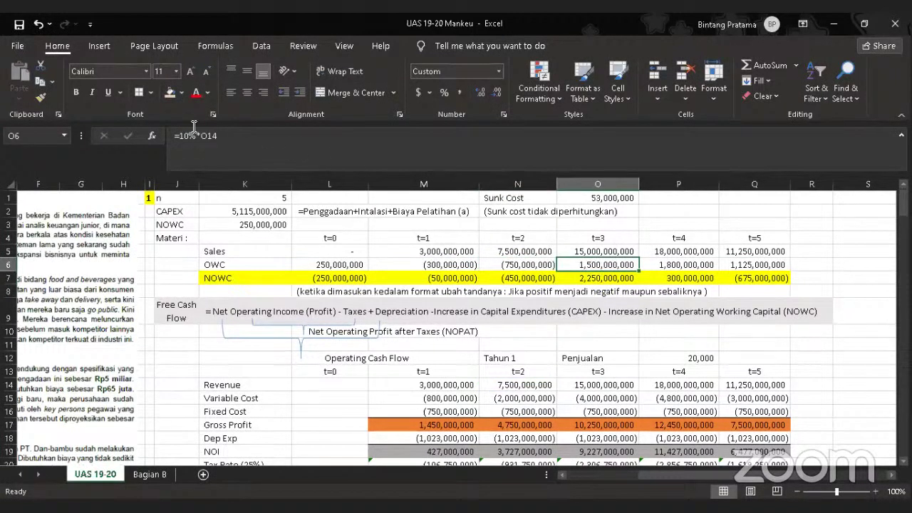
{"action": "left_click", "coordinate": [179, 136]}
{"action": "type", "text": "-"}
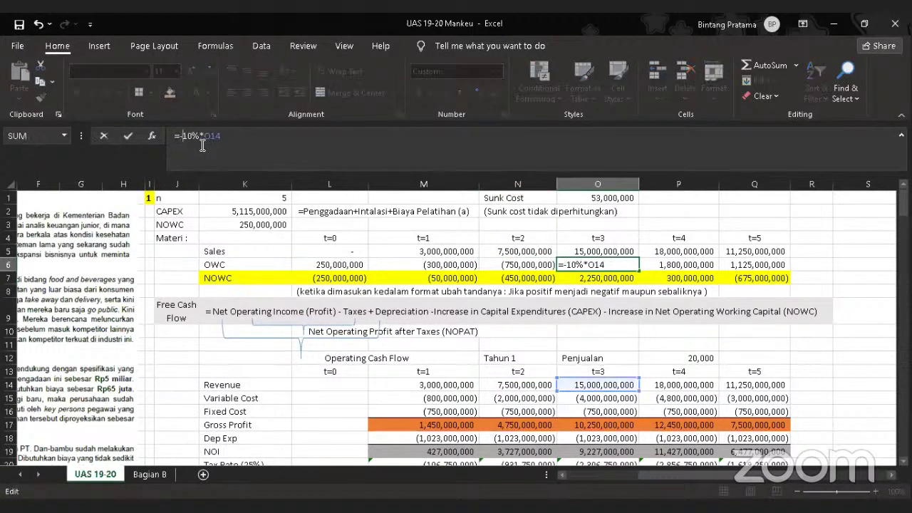
{"action": "key", "text": "Return"}
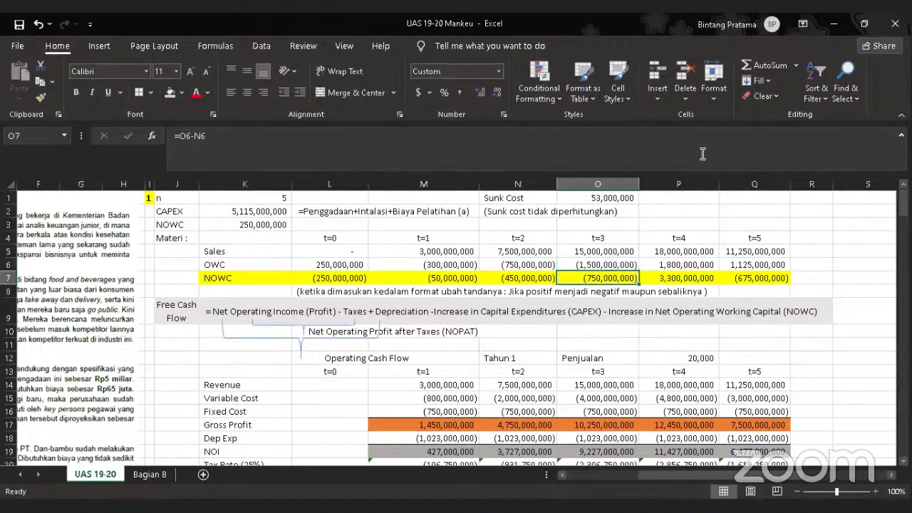
{"action": "left_click", "coordinate": [670, 263]}
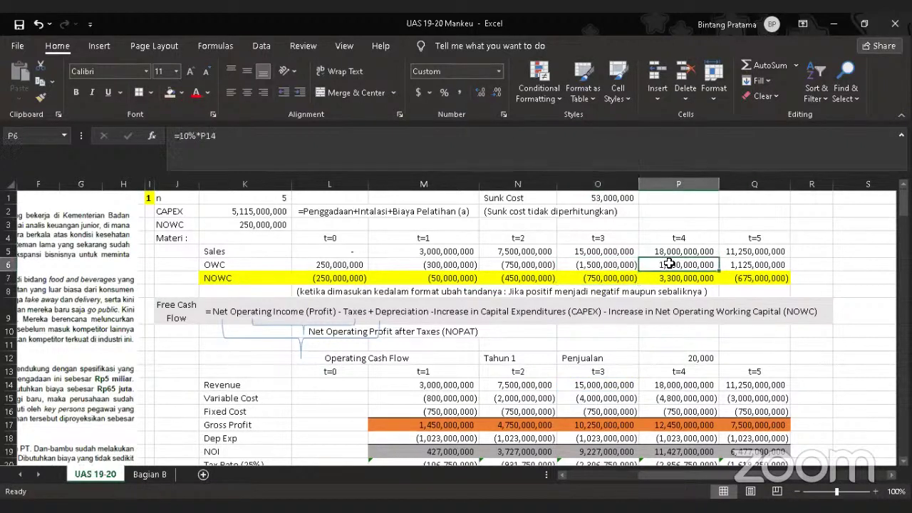
{"action": "left_click", "coordinate": [181, 135]}
{"action": "type", "text": "-"}
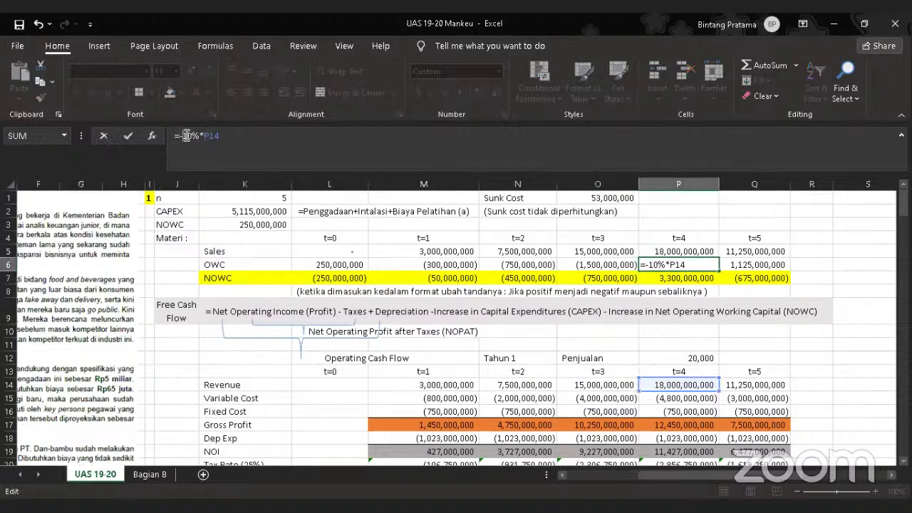
{"action": "left_click", "coordinate": [819, 264]}
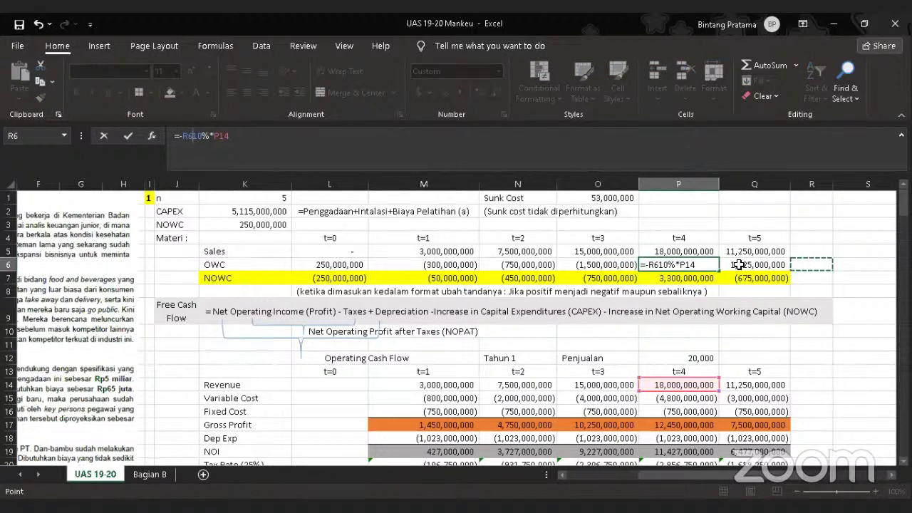
{"action": "key", "text": "Return"}
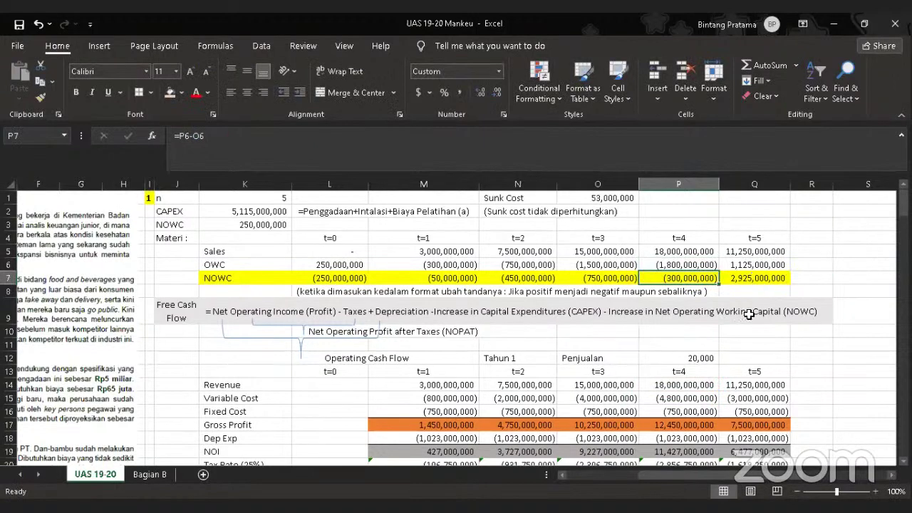
- Make the OWC for t=5 negative by changing the formula in Q6 to =-Q5*10%
{"action": "scroll", "coordinate": [749, 314], "scroll_direction": "down", "scroll_amount": 6}
{"action": "scroll", "coordinate": [749, 314], "scroll_direction": "up", "scroll_amount": 6}
{"action": "left_click", "coordinate": [743, 264]}
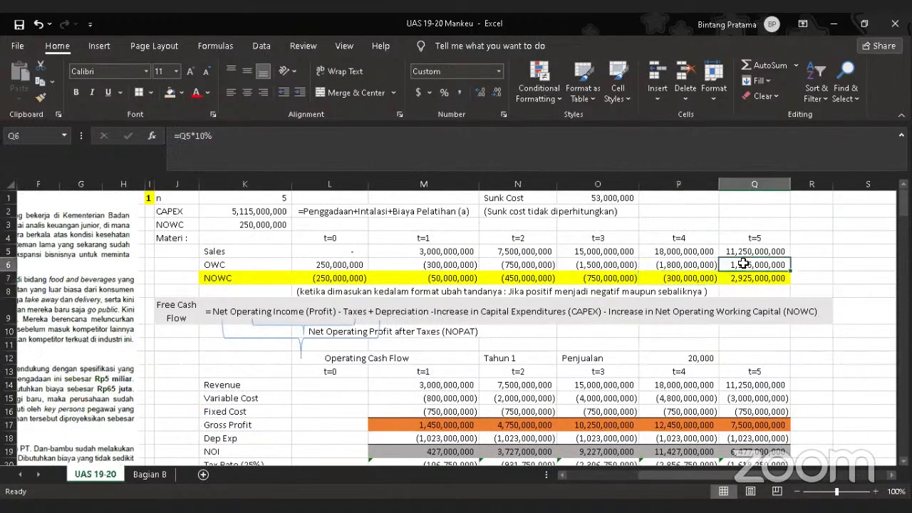
{"action": "left_click", "coordinate": [193, 148]}
{"action": "type", "text": "-"}
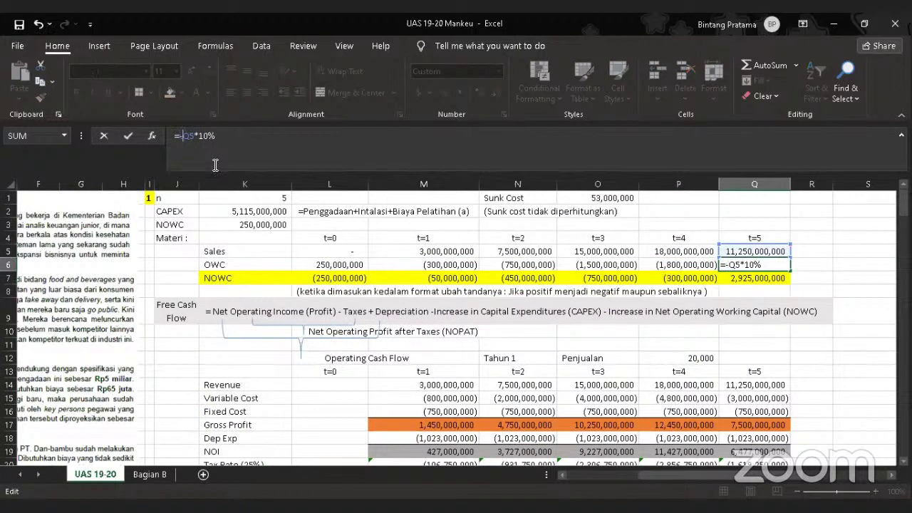
{"action": "key", "text": "Return"}
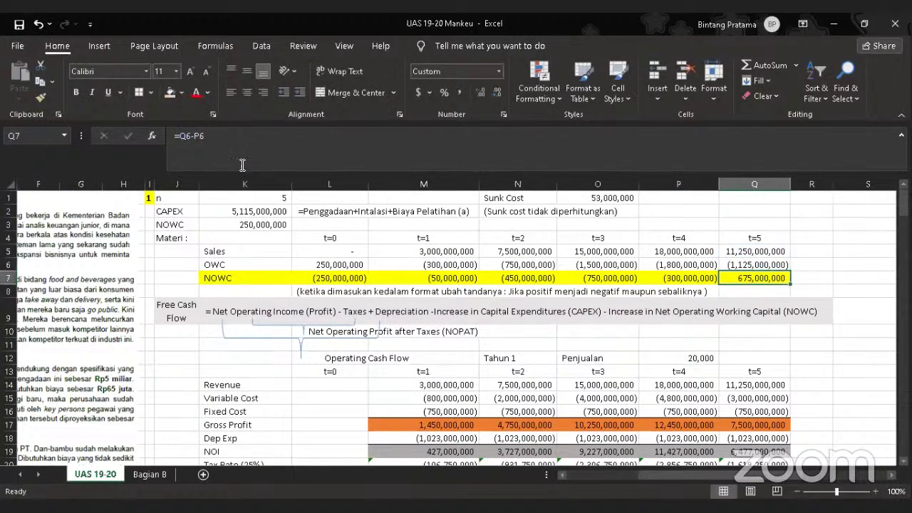
- Examine the OWC and NOWC formulas in M6 and M7 against the case text's working capital terms and the Free Cash Flow table
{"action": "scroll", "coordinate": [369, 242], "scroll_direction": "down", "scroll_amount": 3}
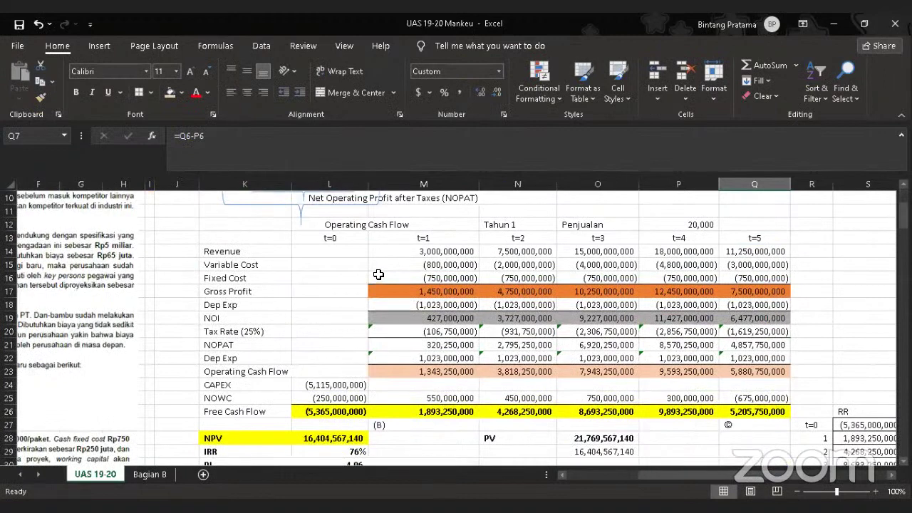
{"action": "scroll", "coordinate": [520, 292], "scroll_direction": "up", "scroll_amount": 2}
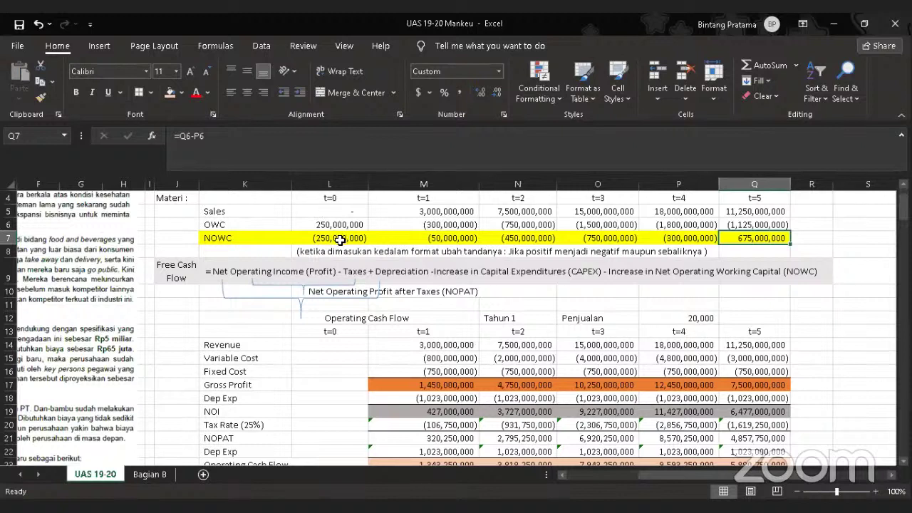
{"action": "left_click", "coordinate": [446, 220]}
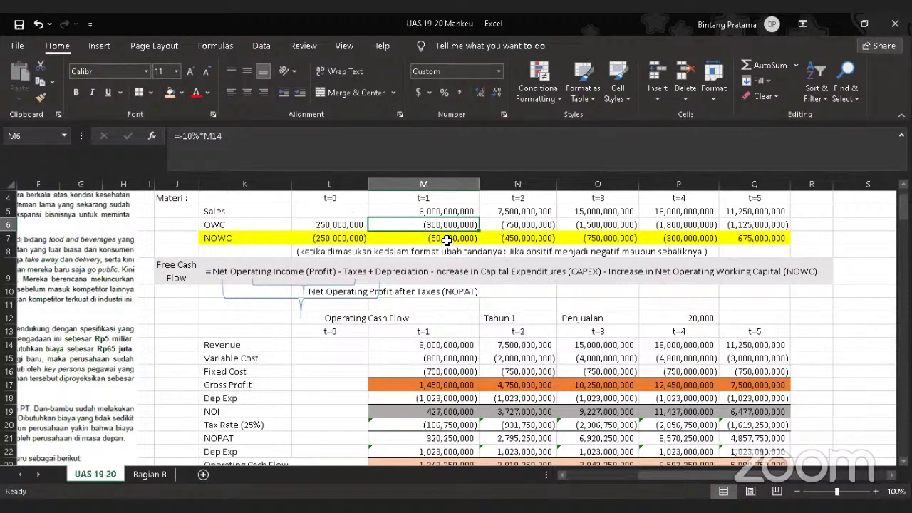
{"action": "left_click", "coordinate": [448, 240]}
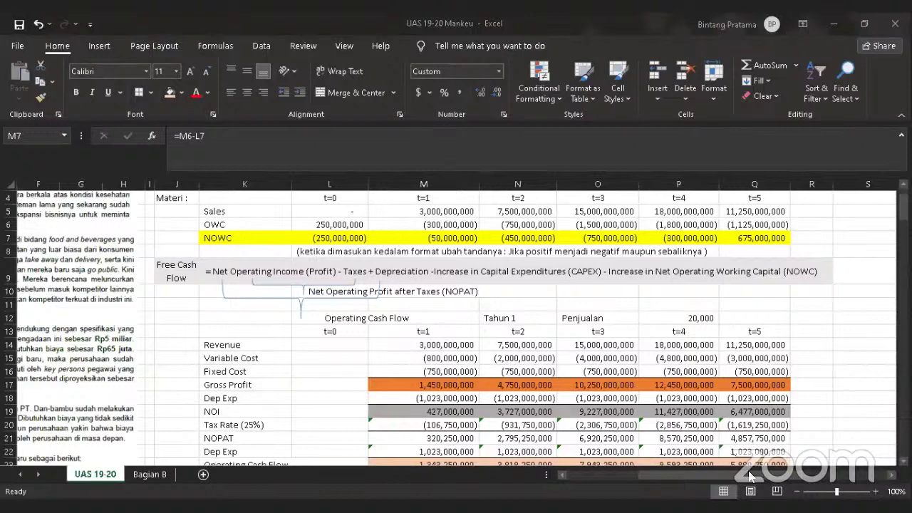
{"action": "left_click_drag", "start_coordinate": [661, 473], "coordinate": [640, 474]}
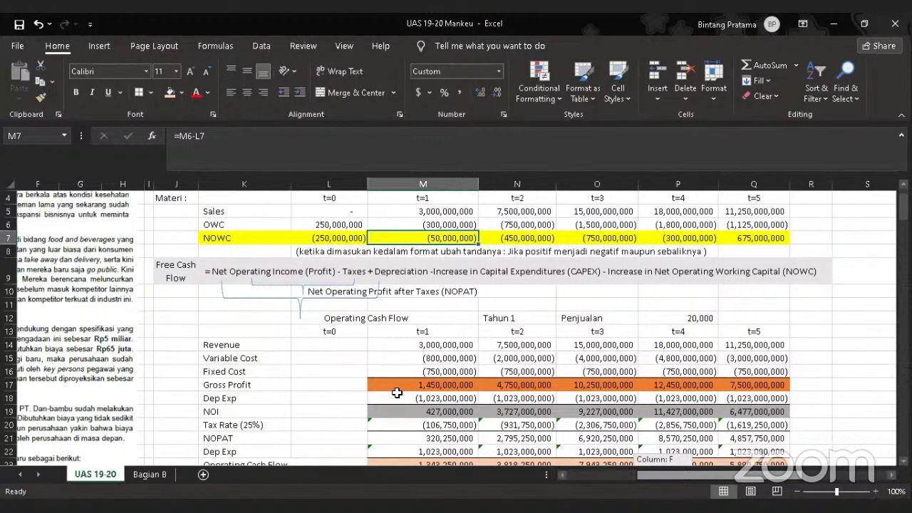
{"action": "scroll", "coordinate": [397, 391], "scroll_direction": "left", "scroll_amount": 3}
{"action": "scroll", "coordinate": [292, 362], "scroll_direction": "down", "scroll_amount": 3}
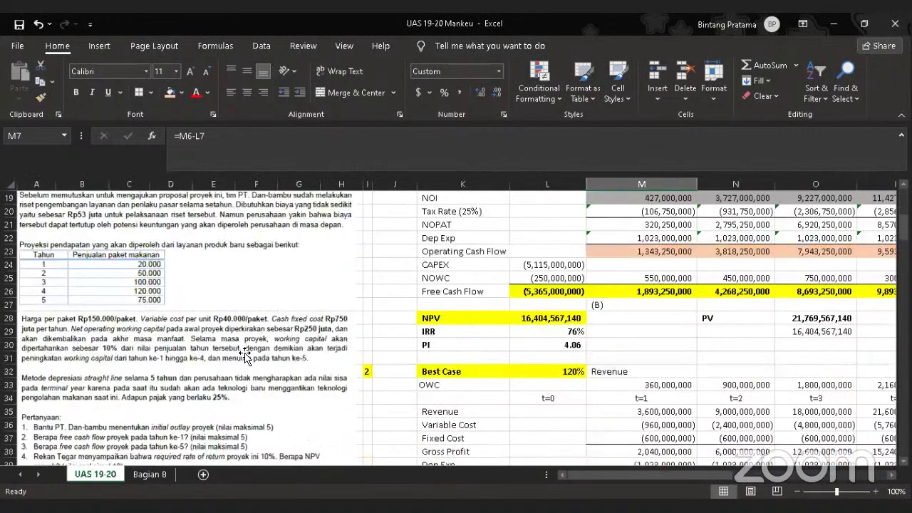
{"action": "scroll", "coordinate": [293, 362], "scroll_direction": "down", "scroll_amount": 2}
{"action": "left_click_drag", "start_coordinate": [721, 474], "coordinate": [776, 469]}
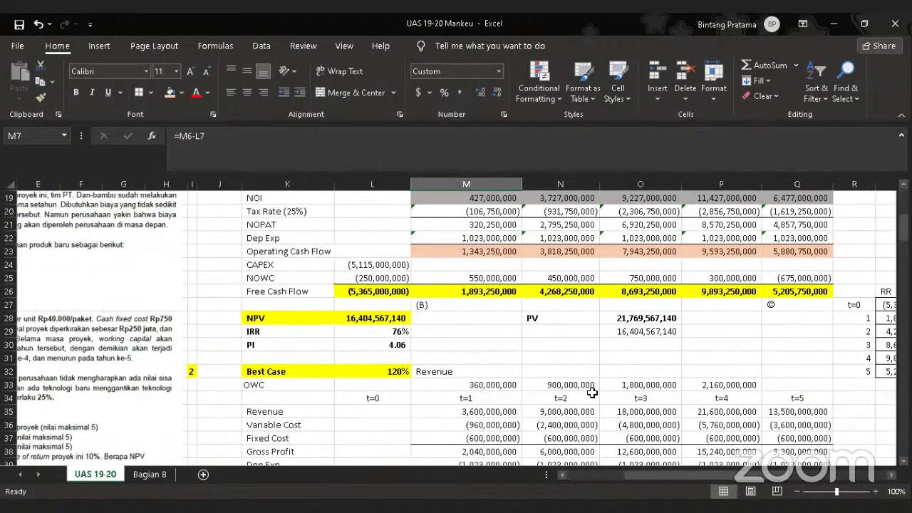
- Compare the NOWC signs in row 7 with the NOWC entries in row 25, including the formulas in L25 and Q25
{"action": "scroll", "coordinate": [591, 330], "scroll_direction": "up", "scroll_amount": 6}
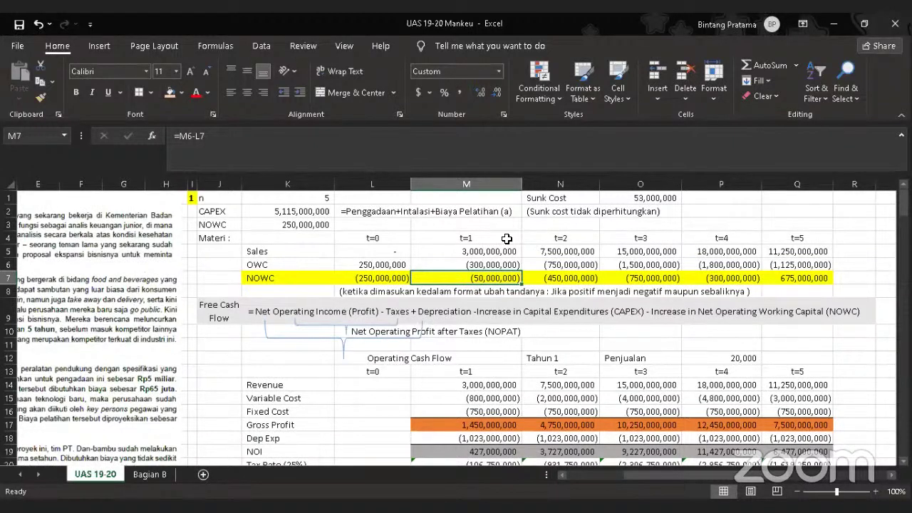
{"action": "scroll", "coordinate": [509, 295], "scroll_direction": "down", "scroll_amount": 2}
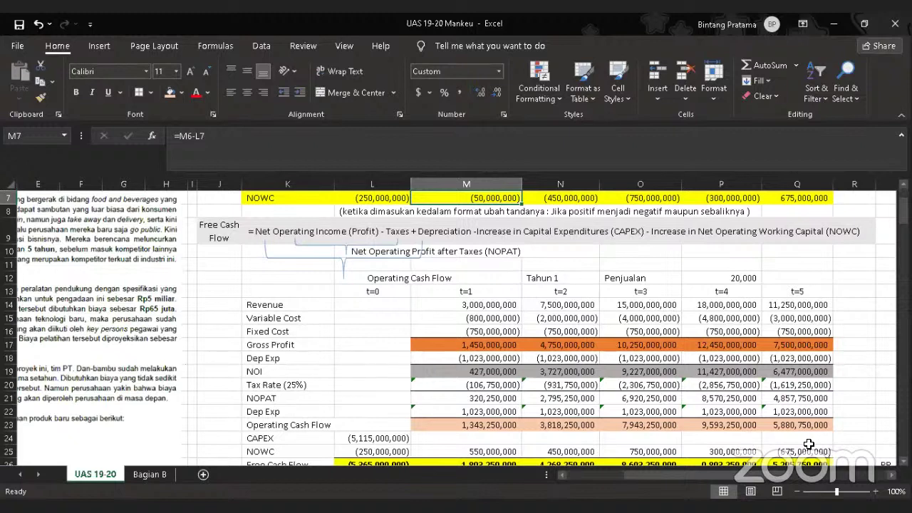
{"action": "scroll", "coordinate": [801, 404], "scroll_direction": "up", "scroll_amount": 2}
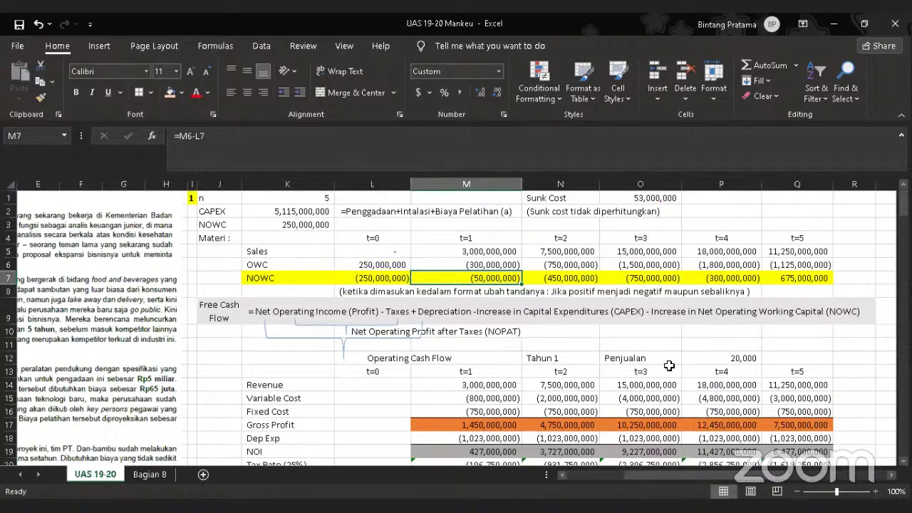
{"action": "scroll", "coordinate": [730, 278], "scroll_direction": "down", "scroll_amount": 1}
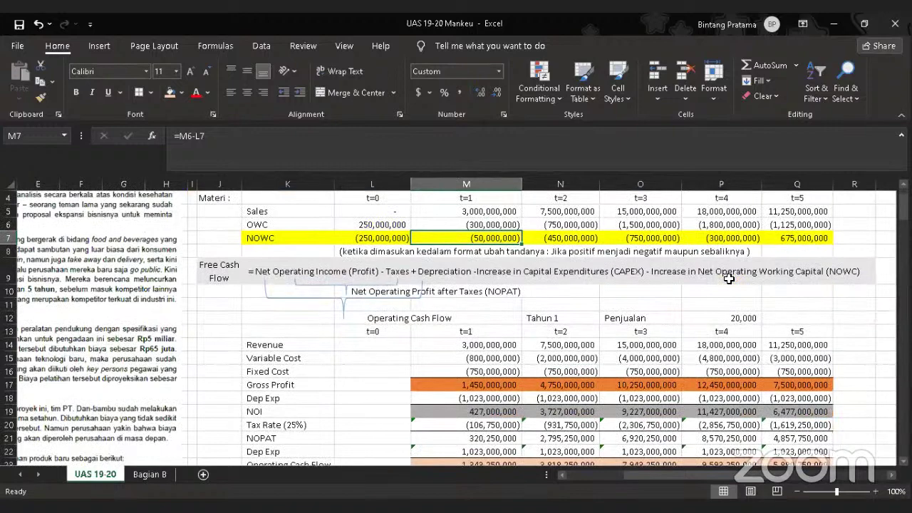
{"action": "scroll", "coordinate": [729, 278], "scroll_direction": "down", "scroll_amount": 3}
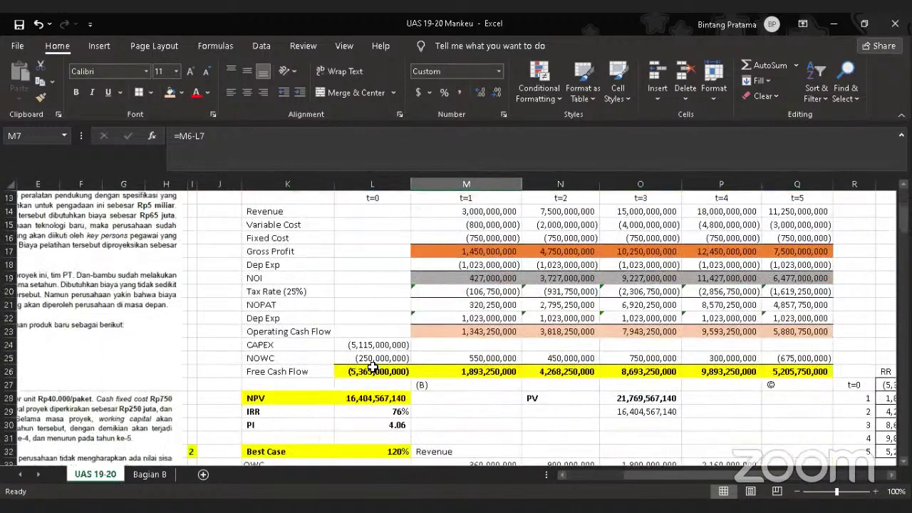
{"action": "left_click", "coordinate": [392, 361]}
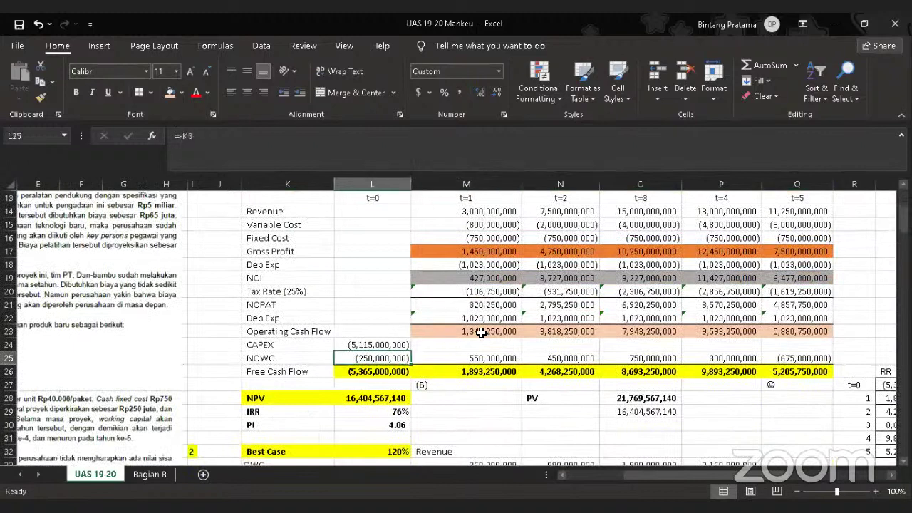
{"action": "left_click", "coordinate": [799, 356]}
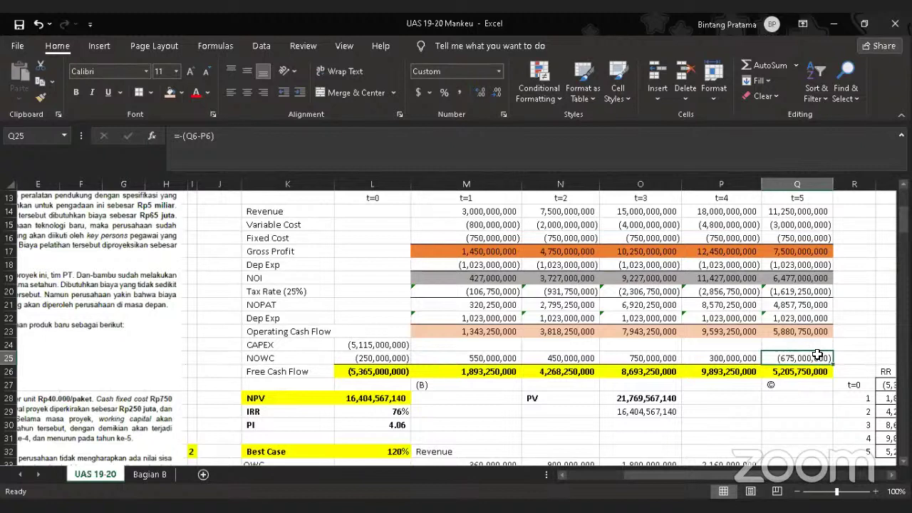
{"action": "scroll", "coordinate": [624, 342], "scroll_direction": "up", "scroll_amount": 4}
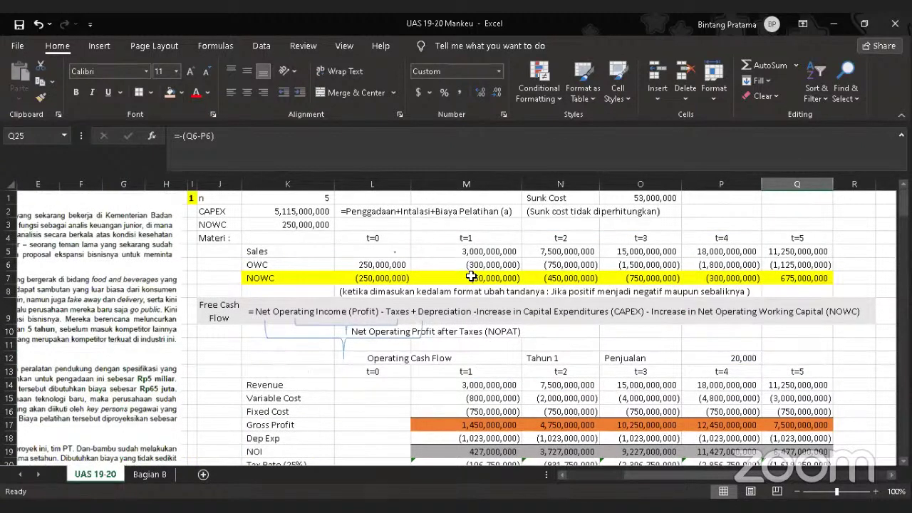
{"action": "scroll", "coordinate": [494, 329], "scroll_direction": "down", "scroll_amount": 5}
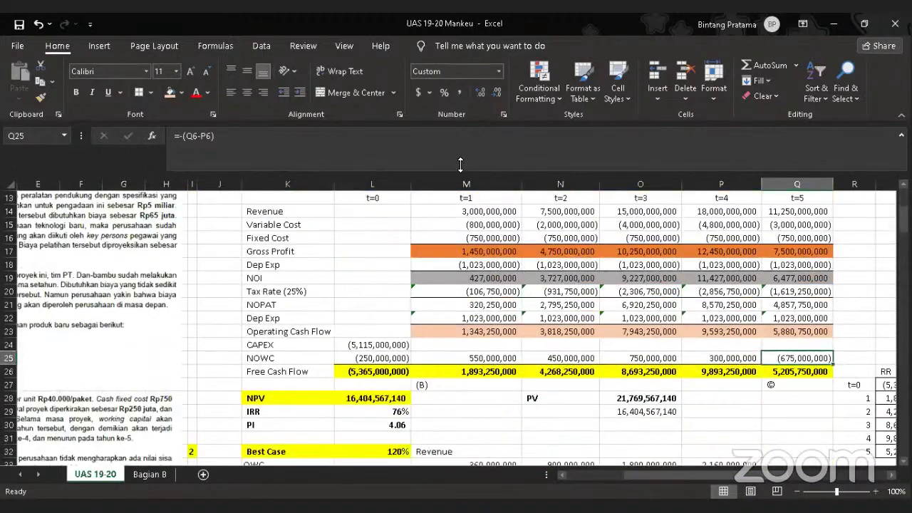
{"action": "scroll", "coordinate": [494, 253], "scroll_direction": "up", "scroll_amount": 4}
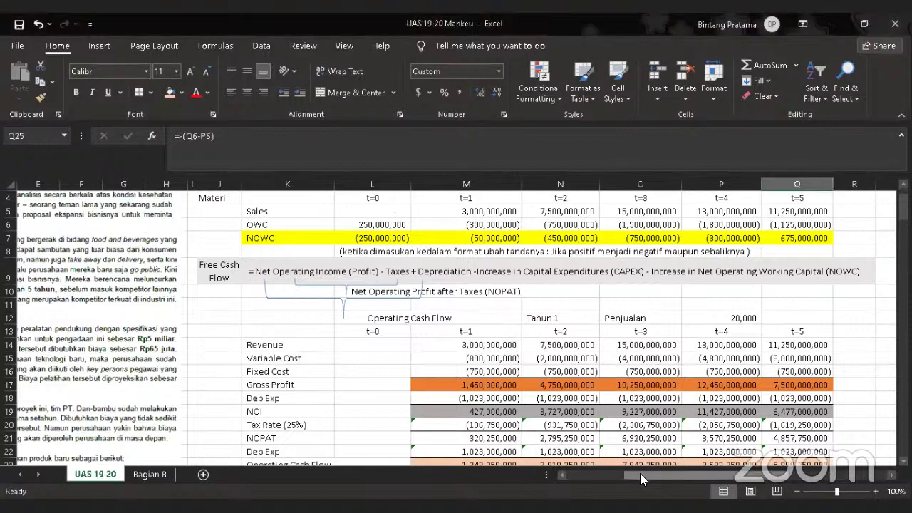
- Review the case text's project costs, sales projections and working capital terms alongside the cash flow table
{"action": "left_click_drag", "start_coordinate": [640, 473], "coordinate": [563, 476]}
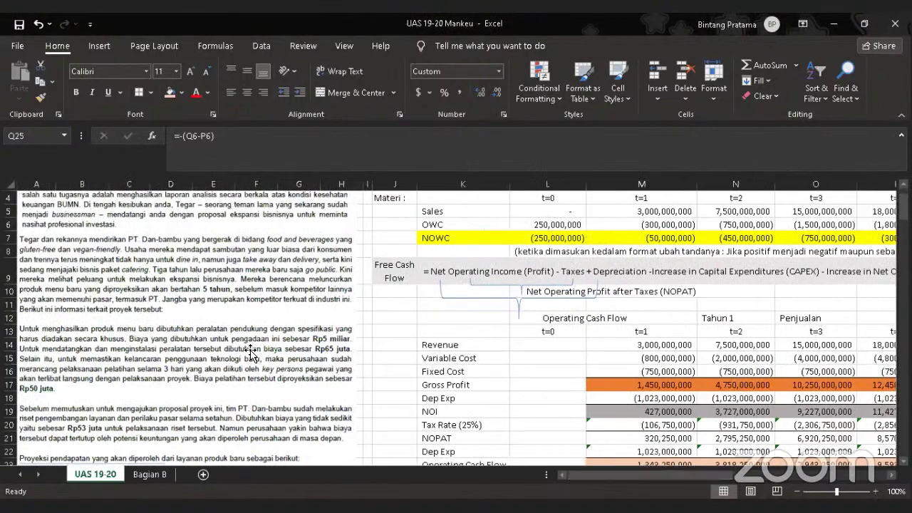
{"action": "scroll", "coordinate": [249, 351], "scroll_direction": "down", "scroll_amount": 2}
{"action": "scroll", "coordinate": [250, 350], "scroll_direction": "down", "scroll_amount": 1}
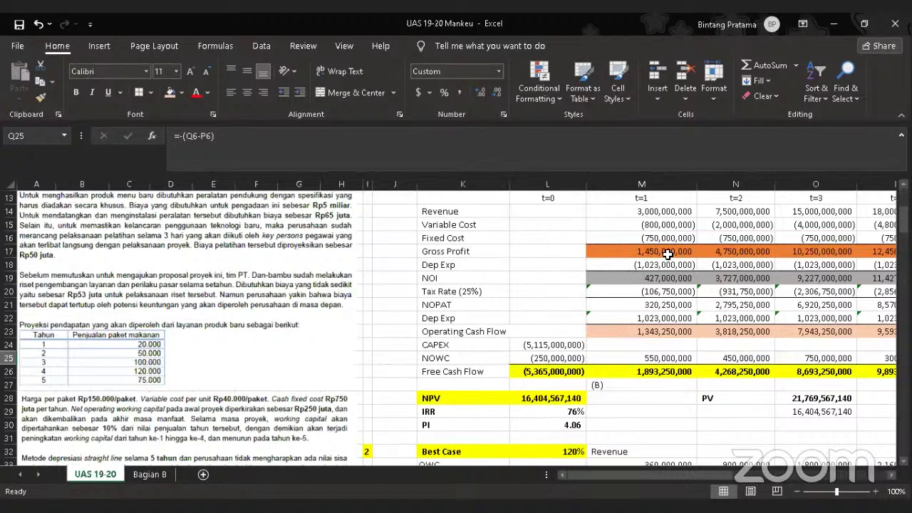
{"action": "scroll", "coordinate": [754, 373], "scroll_direction": "down", "scroll_amount": 1}
{"action": "scroll", "coordinate": [704, 373], "scroll_direction": "up", "scroll_amount": 1}
{"action": "scroll", "coordinate": [544, 281], "scroll_direction": "up", "scroll_amount": 4}
- Remove the minus sign from the t=1 OWC formula in M6, making it =10%*M14
{"action": "left_click", "coordinate": [641, 278]}
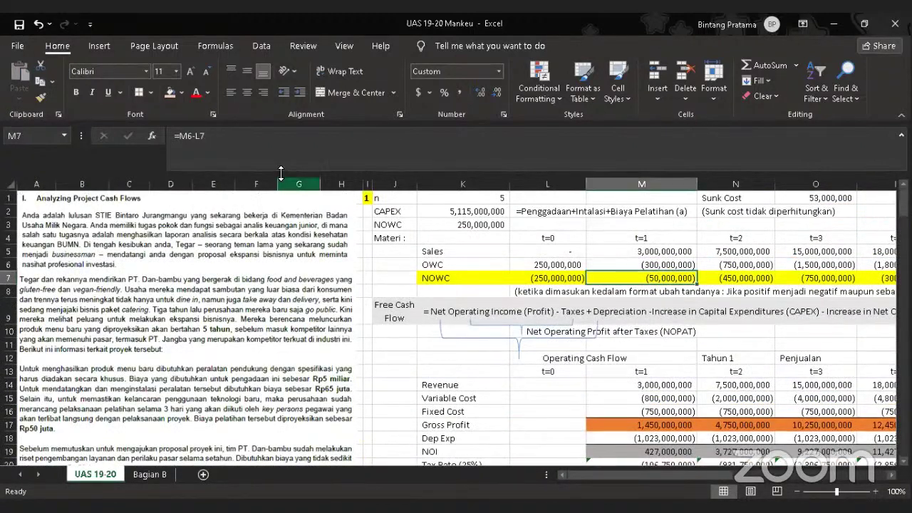
{"action": "left_click", "coordinate": [645, 263]}
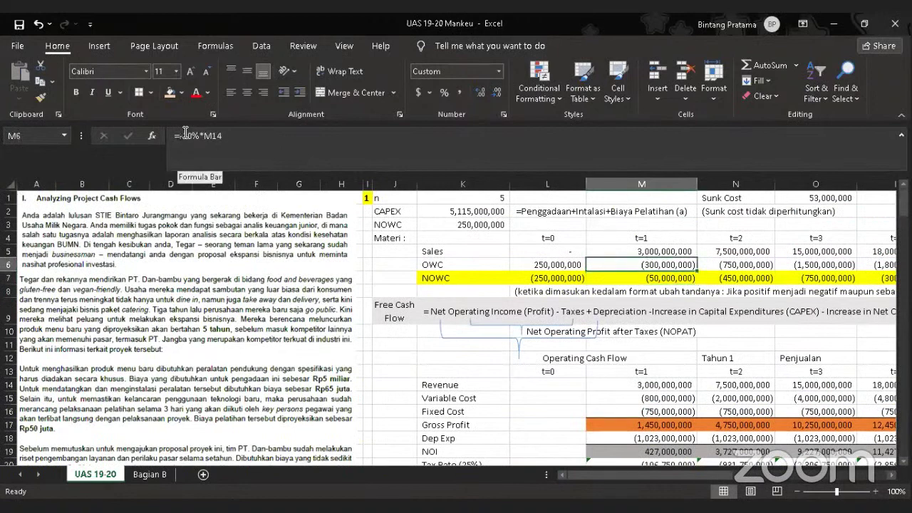
{"action": "left_click", "coordinate": [183, 134]}
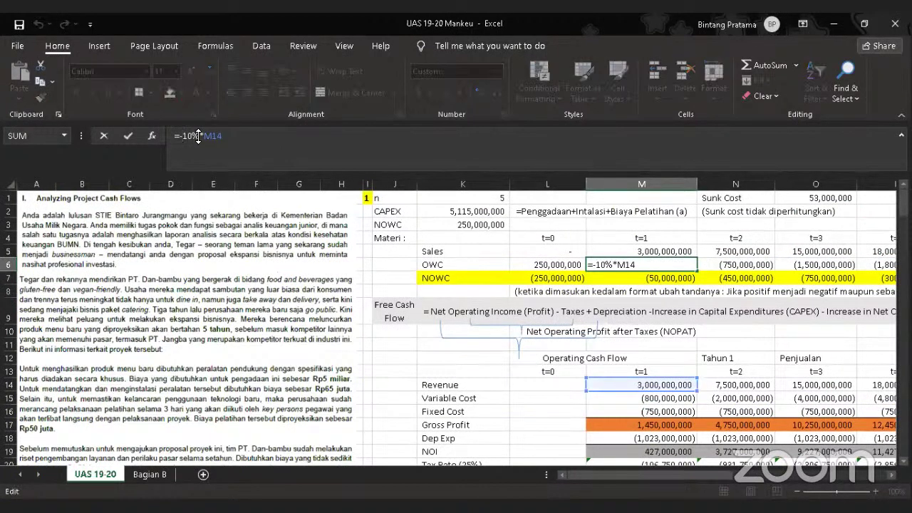
{"action": "key", "text": "BackSpace"}
{"action": "left_click", "coordinate": [754, 262]}
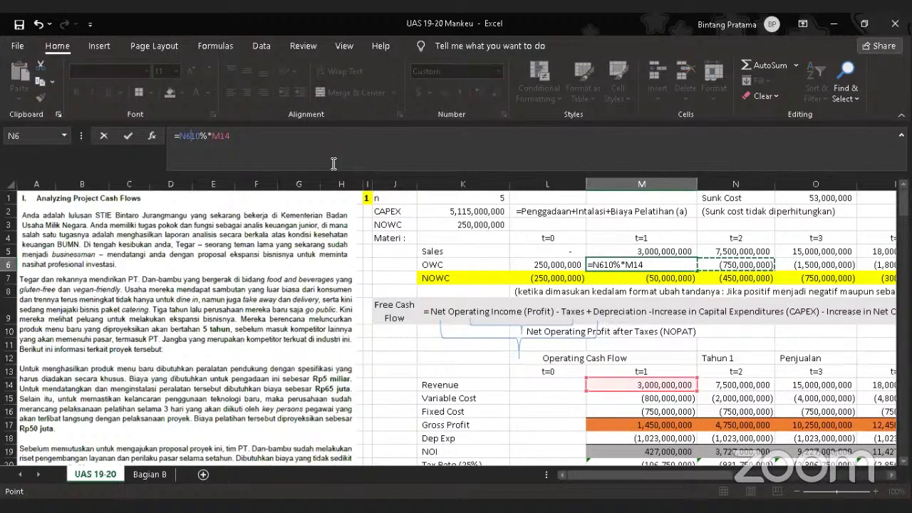
{"action": "key", "text": "Return"}
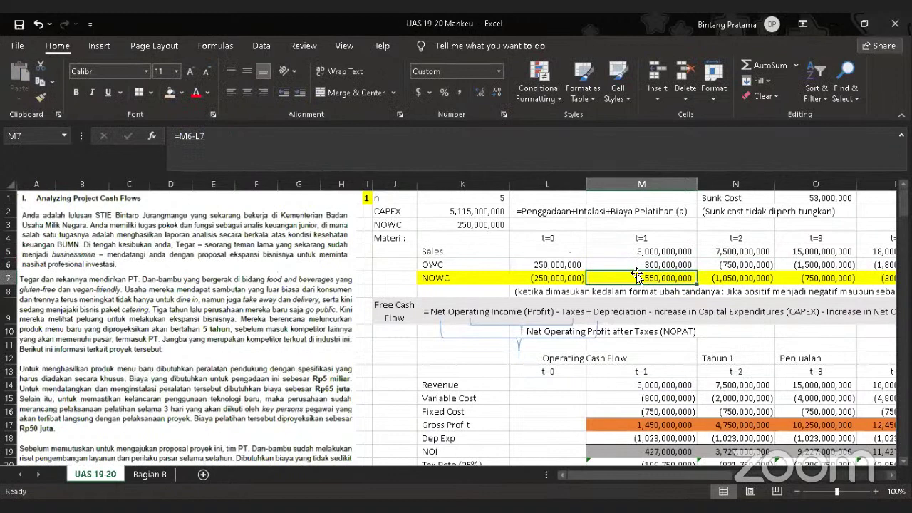
- Undo the series of sign changes made to the OWC formulas in row 6, for t=1 through t=5
{"action": "left_click", "coordinate": [39, 25]}
{"action": "left_click", "coordinate": [39, 25]}
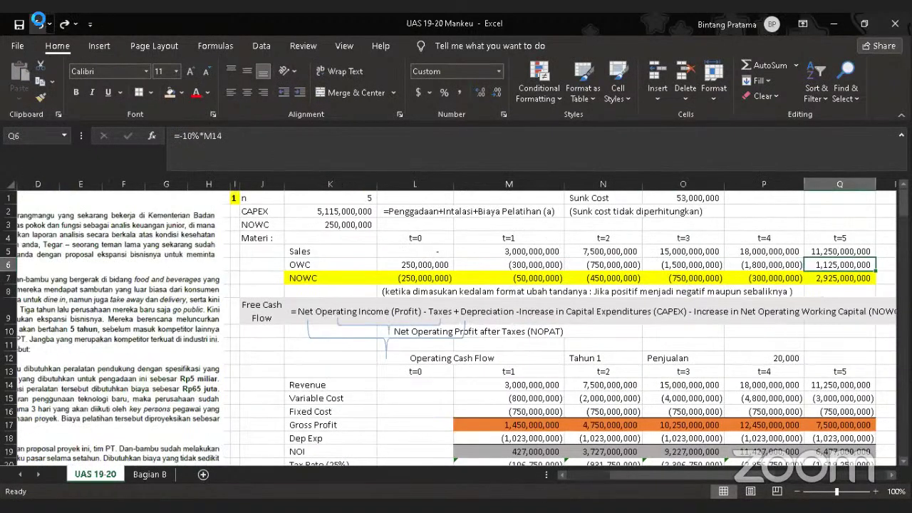
{"action": "left_click", "coordinate": [40, 25]}
{"action": "left_click", "coordinate": [40, 25]}
{"action": "left_click", "coordinate": [39, 25]}
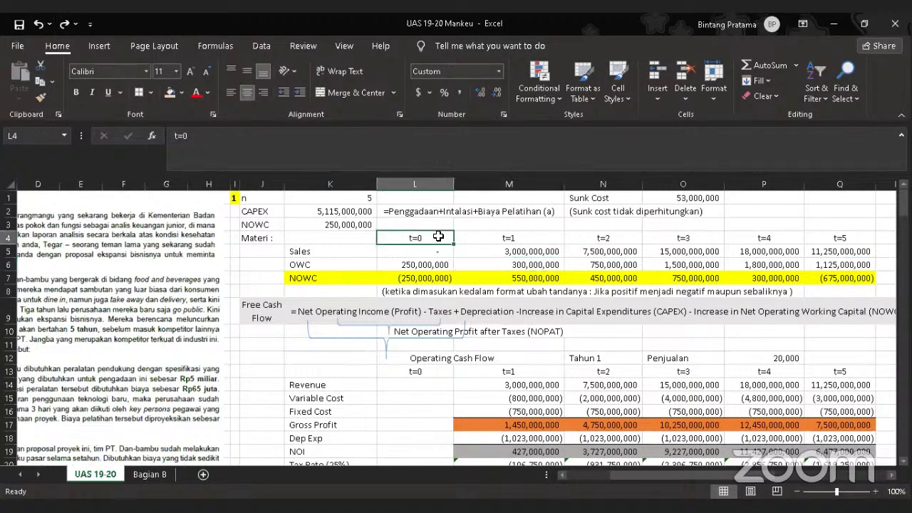
- Compare the NOWC row 7 across all years with the NOWC entries in the Free Cash Flow table at row 25
{"action": "left_click", "coordinate": [438, 237]}
{"action": "scroll", "coordinate": [682, 362], "scroll_direction": "down", "scroll_amount": 6}
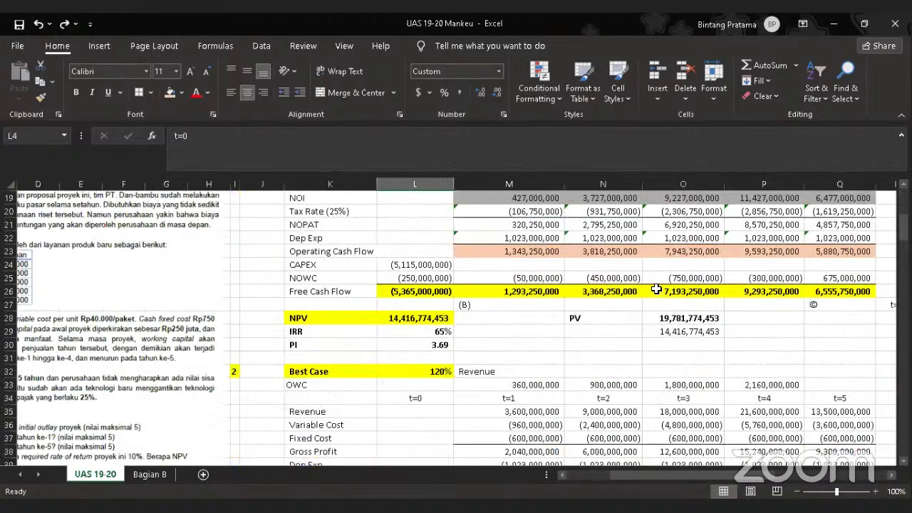
{"action": "scroll", "coordinate": [644, 287], "scroll_direction": "up", "scroll_amount": 5}
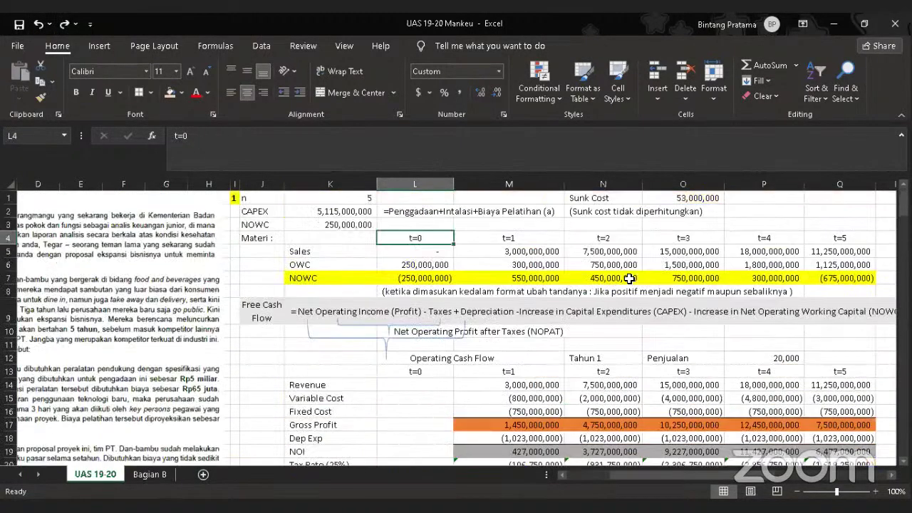
{"action": "scroll", "coordinate": [628, 275], "scroll_direction": "down", "scroll_amount": 5}
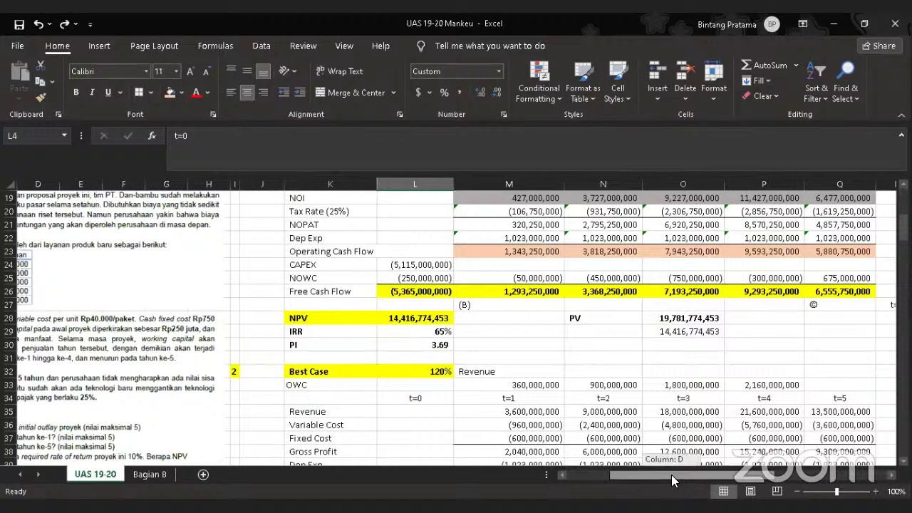
{"action": "left_click_drag", "start_coordinate": [672, 475], "coordinate": [505, 454]}
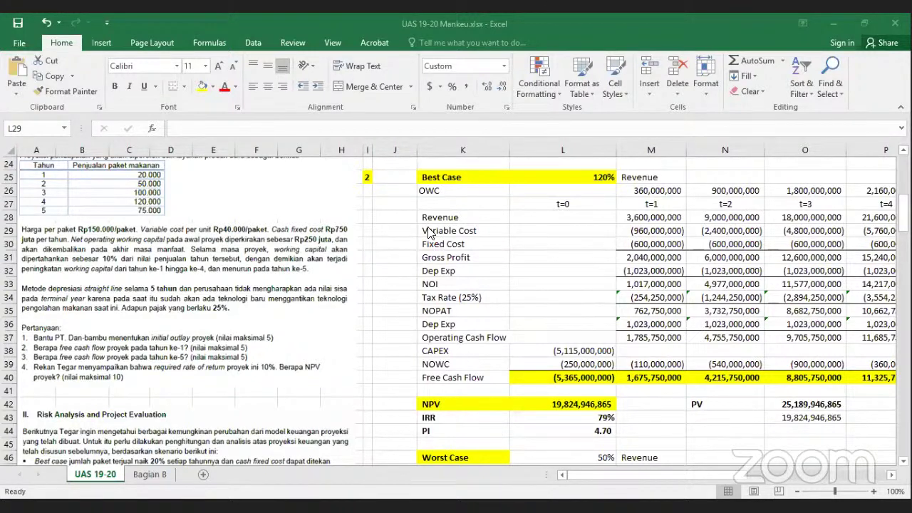
- Review question 2's Best Case table alongside the Risk Analysis and Project Evaluation case text and the Worst Case section
{"action": "key", "text": "BackSpace"}
{"action": "left_click", "coordinate": [387, 264]}
{"action": "scroll", "coordinate": [387, 264], "scroll_direction": "down", "scroll_amount": 3}
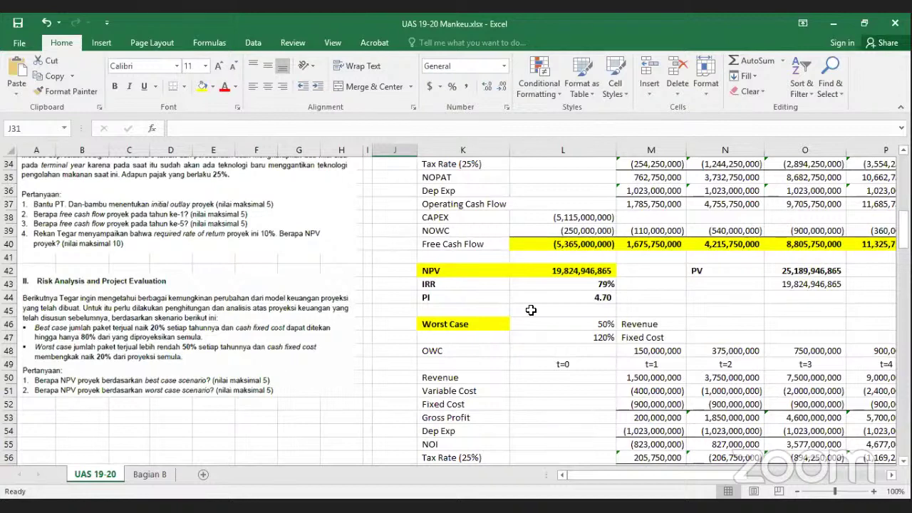
{"action": "scroll", "coordinate": [533, 310], "scroll_direction": "up", "scroll_amount": 5}
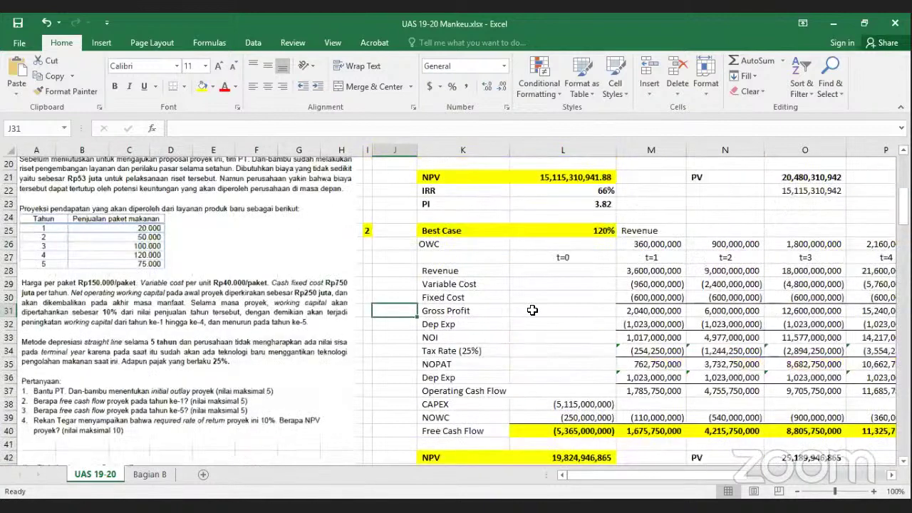
{"action": "scroll", "coordinate": [533, 310], "scroll_direction": "down", "scroll_amount": 5}
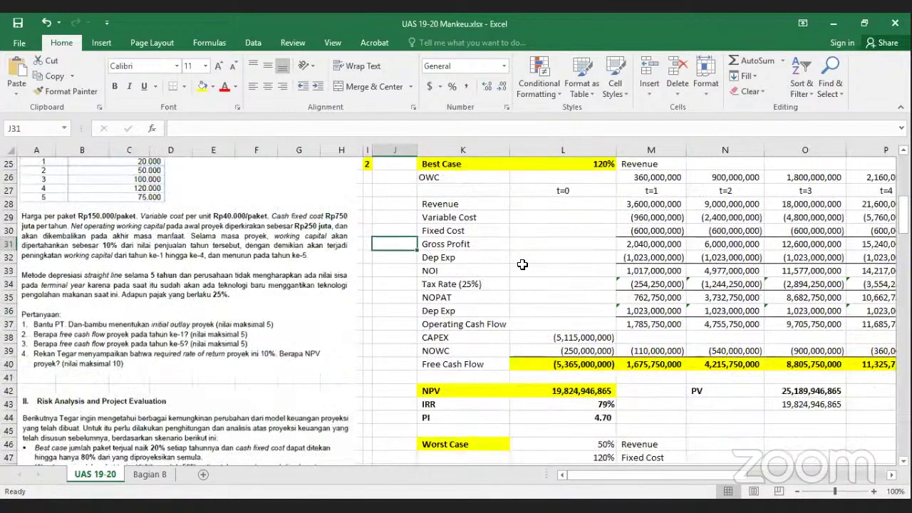
{"action": "scroll", "coordinate": [523, 261], "scroll_direction": "up", "scroll_amount": 2}
{"action": "left_click", "coordinate": [523, 265]}
{"action": "scroll", "coordinate": [523, 264], "scroll_direction": "right", "scroll_amount": 2}
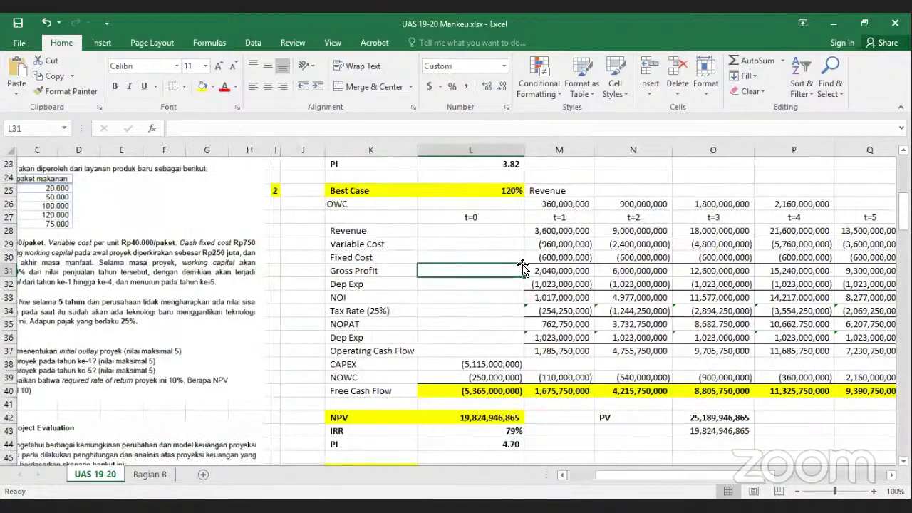
{"action": "scroll", "coordinate": [523, 266], "scroll_direction": "left", "scroll_amount": 1}
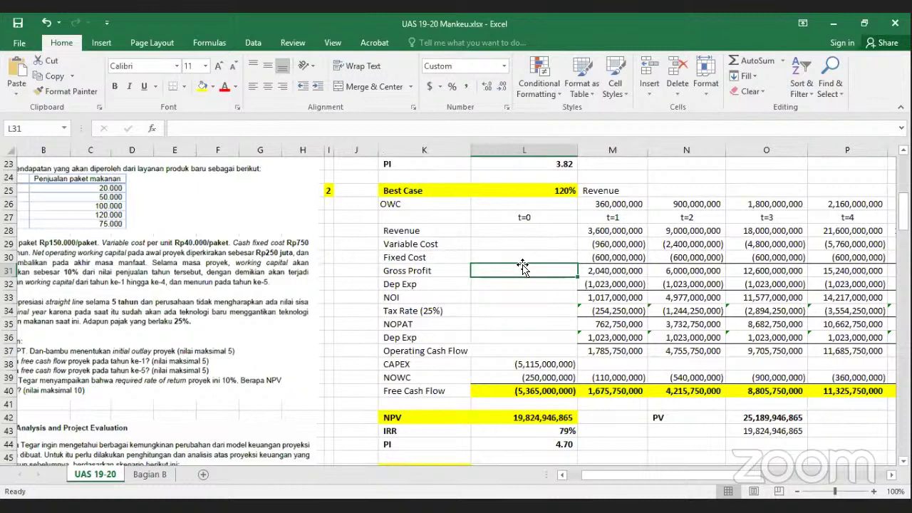
- Check the Best Case percentage in L25 and the revenue formulas in M28 and N28 against the base case revenue formulas in row 7
{"action": "left_click", "coordinate": [542, 196]}
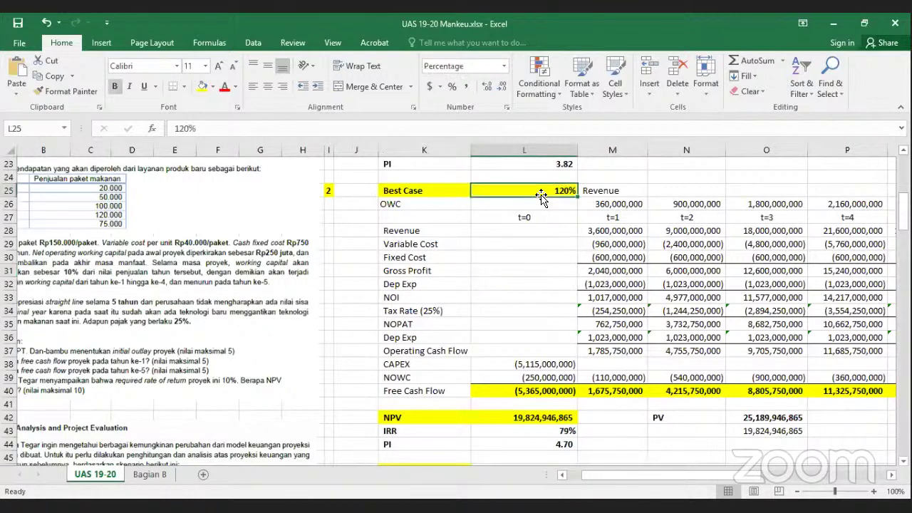
{"action": "scroll", "coordinate": [545, 198], "scroll_direction": "up", "scroll_amount": 6}
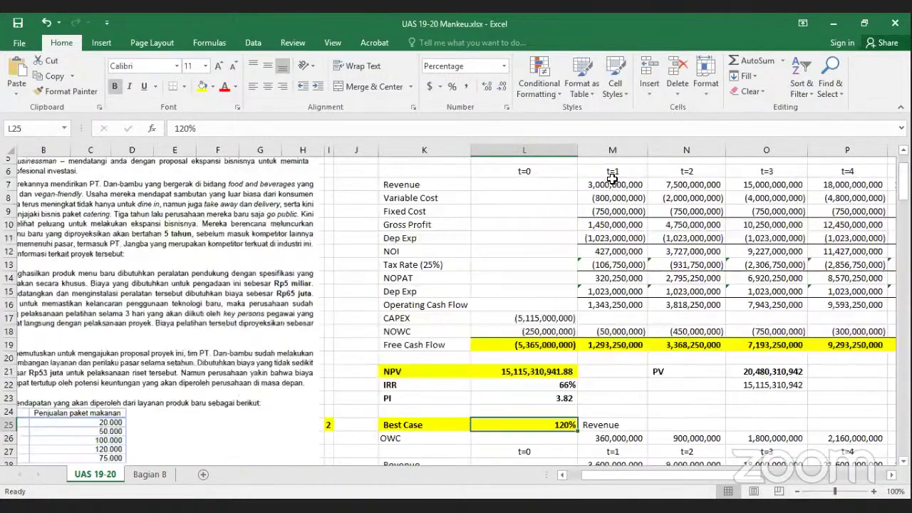
{"action": "scroll", "coordinate": [672, 178], "scroll_direction": "down", "scroll_amount": 1}
{"action": "left_click", "coordinate": [672, 179]}
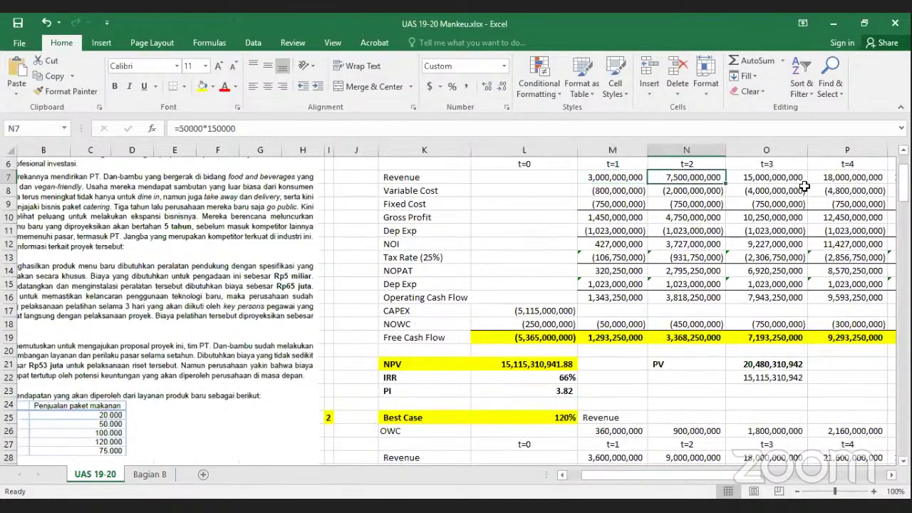
{"action": "key", "text": "Right"}
{"action": "key", "text": "Right"}
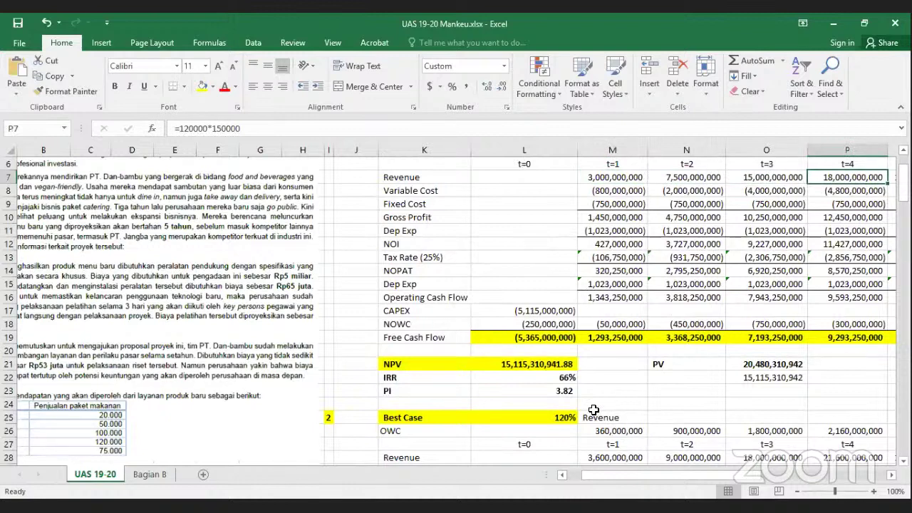
{"action": "scroll", "coordinate": [566, 382], "scroll_direction": "down", "scroll_amount": 1}
{"action": "left_click", "coordinate": [567, 379]}
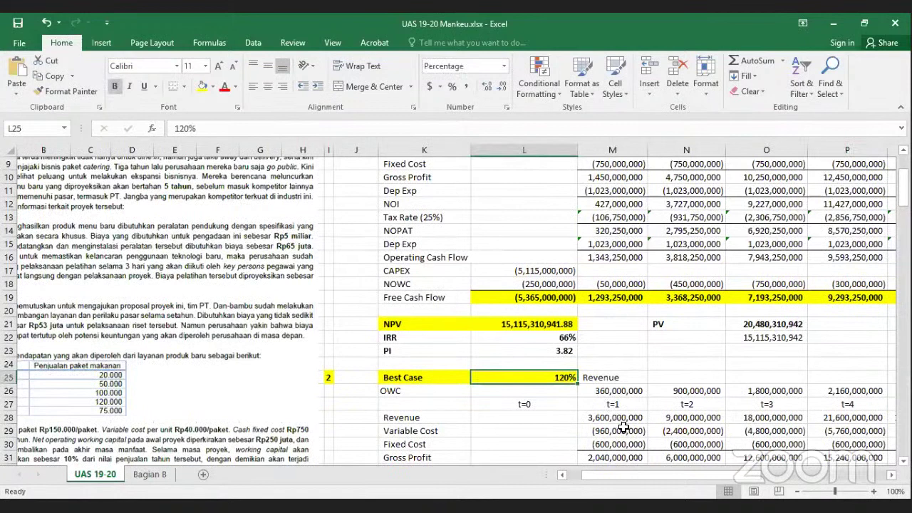
{"action": "left_click", "coordinate": [617, 418]}
{"action": "scroll", "coordinate": [667, 415], "scroll_direction": "down", "scroll_amount": 1}
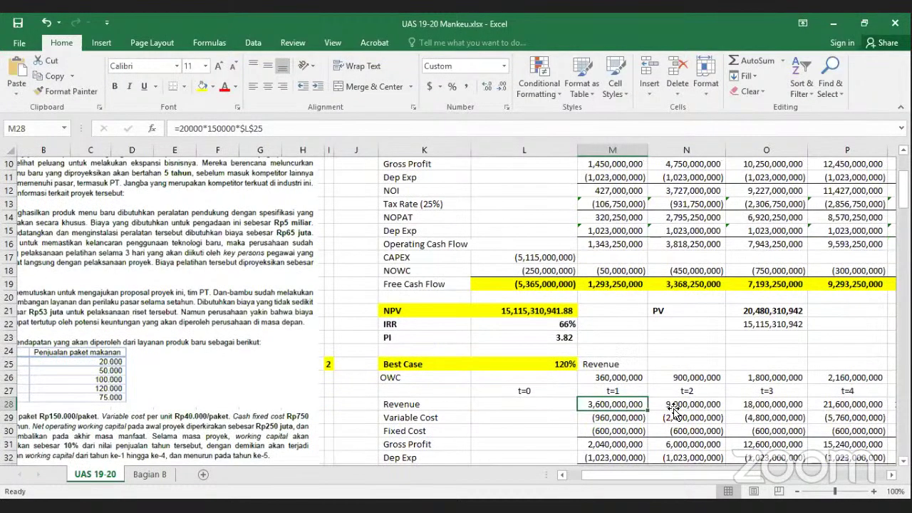
{"action": "left_click", "coordinate": [673, 406]}
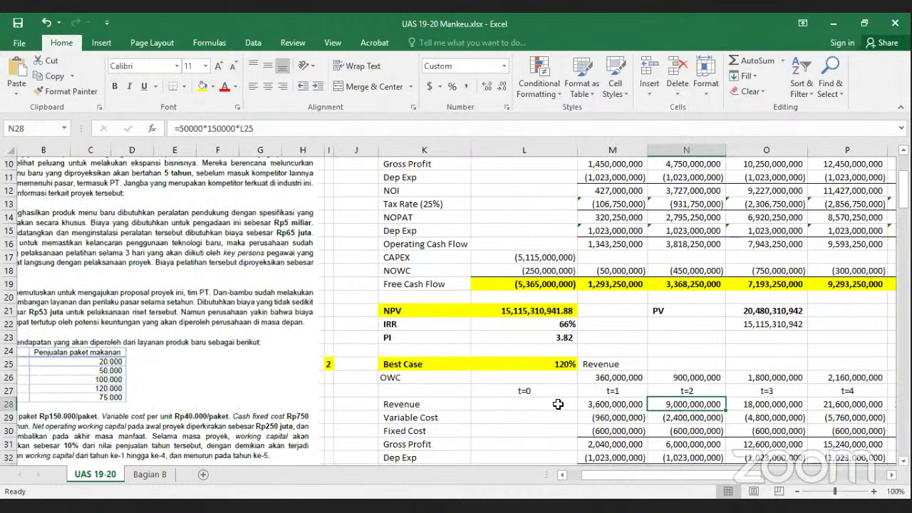
{"action": "left_click", "coordinate": [595, 405]}
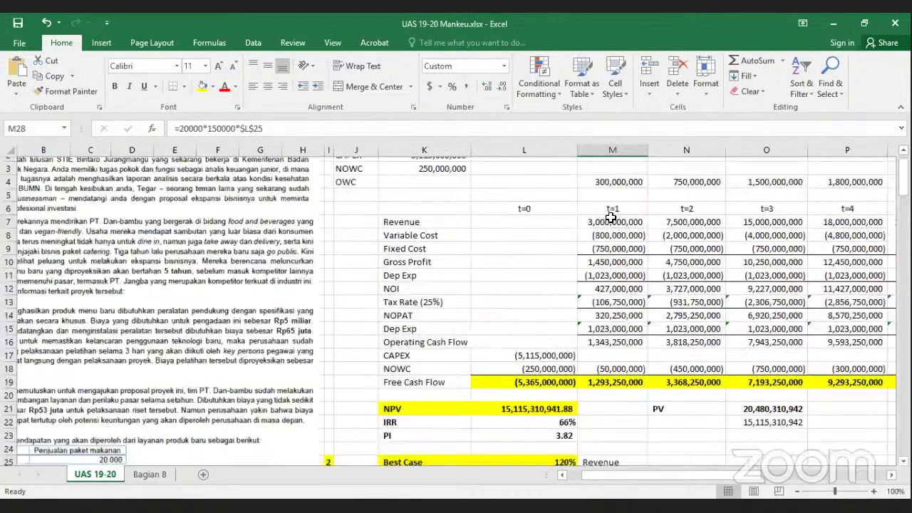
{"action": "scroll", "coordinate": [615, 236], "scroll_direction": "up", "scroll_amount": 3}
{"action": "left_click", "coordinate": [611, 218]}
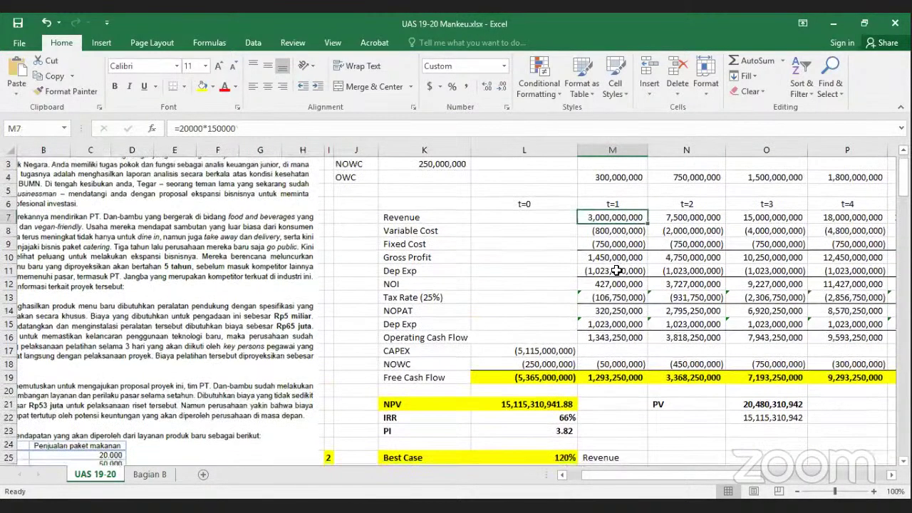
- Replace the Best Case t=1 revenue formula in M28 with =M7*120%, referencing the base case revenue
{"action": "scroll", "coordinate": [607, 366], "scroll_direction": "down", "scroll_amount": 2}
{"action": "scroll", "coordinate": [610, 365], "scroll_direction": "down", "scroll_amount": 1}
{"action": "left_click", "coordinate": [609, 364]}
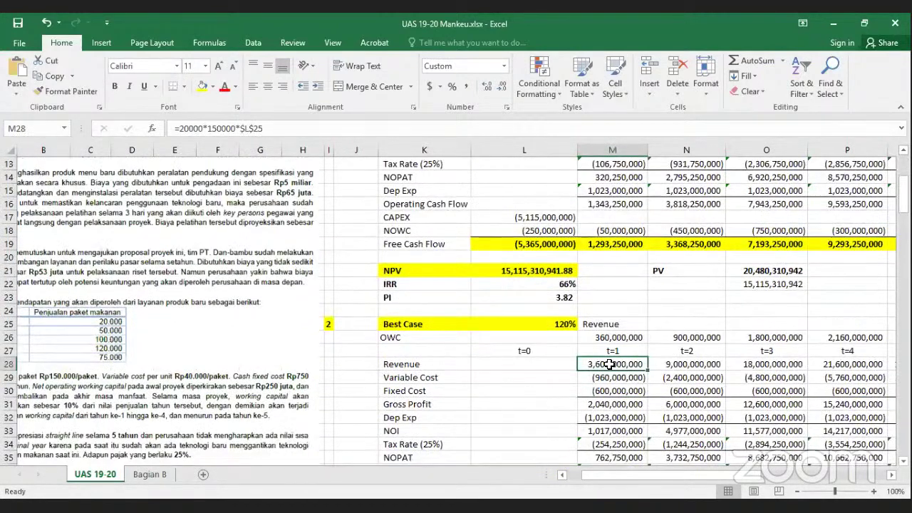
{"action": "double_click", "coordinate": [609, 365]}
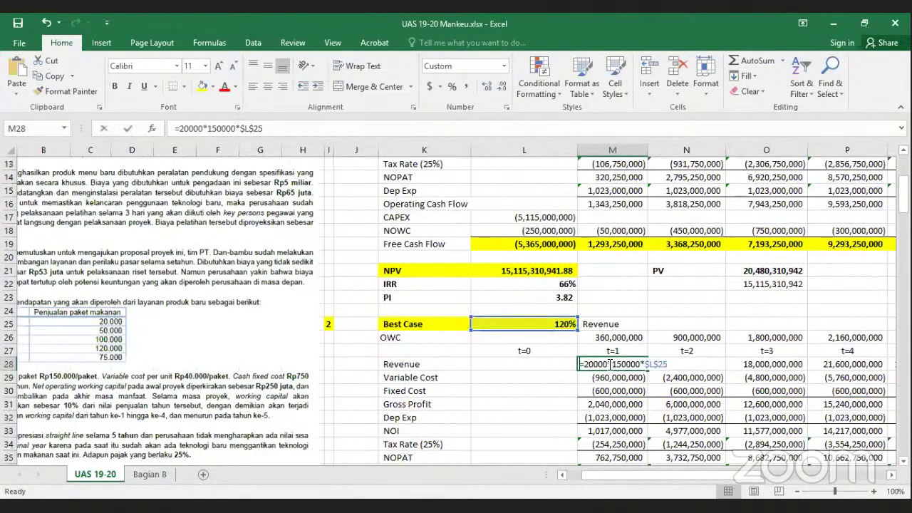
{"action": "key", "text": "Escape"}
{"action": "type", "text": "="}
{"action": "scroll", "coordinate": [597, 243], "scroll_direction": "up", "scroll_amount": 2}
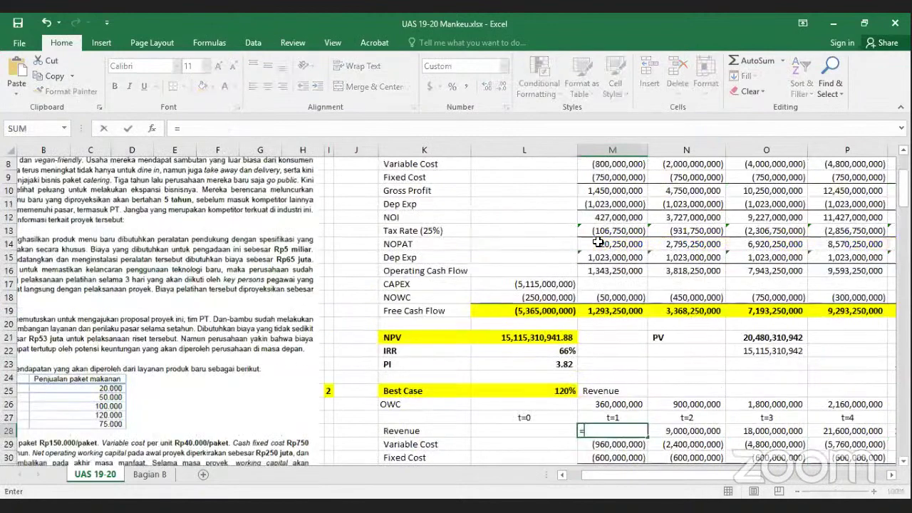
{"action": "scroll", "coordinate": [597, 244], "scroll_direction": "up", "scroll_amount": 3}
{"action": "left_click", "coordinate": [595, 243]}
{"action": "type", "text": "*"}
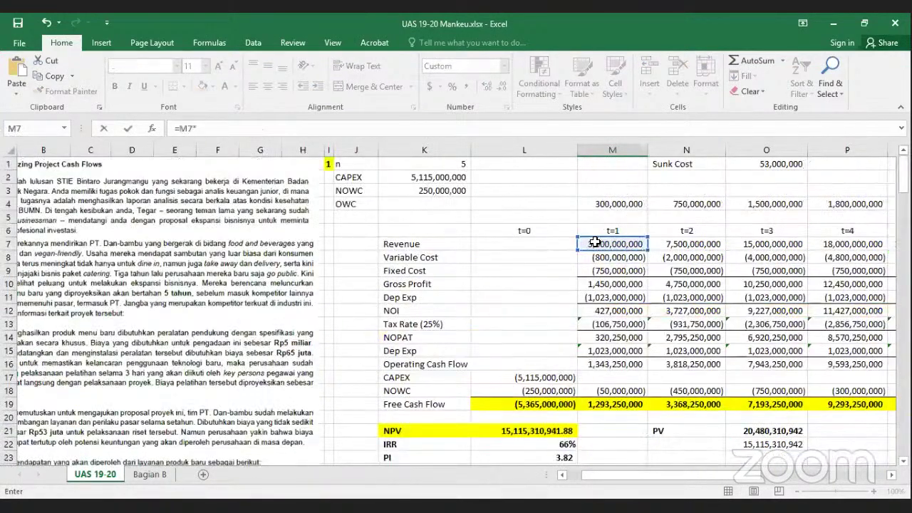
{"action": "type", "text": "$L$25"}
{"action": "key", "text": "Return"}
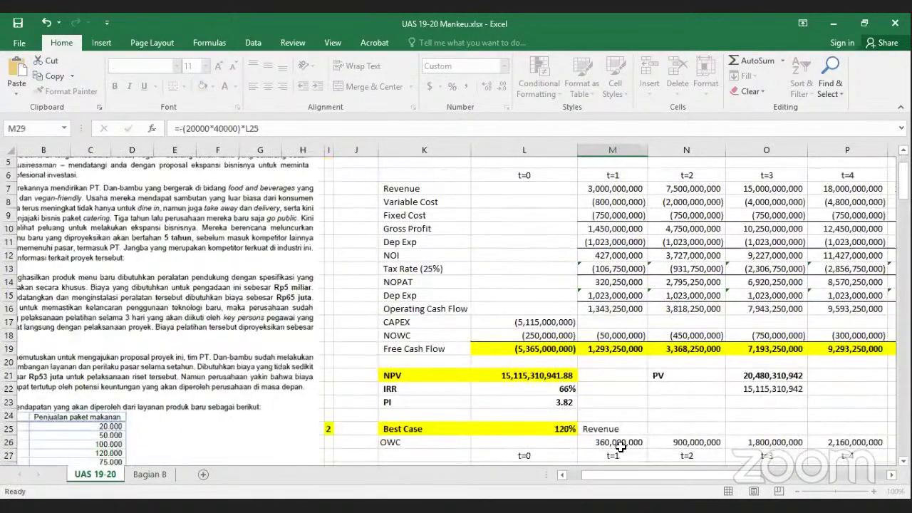
- Examine the Best Case formulas for Revenue in M28, Variable Cost in M29 and Fixed Cost in row 30 across the years
{"action": "scroll", "coordinate": [604, 370], "scroll_direction": "down", "scroll_amount": 1}
{"action": "scroll", "coordinate": [813, 324], "scroll_direction": "down", "scroll_amount": 3}
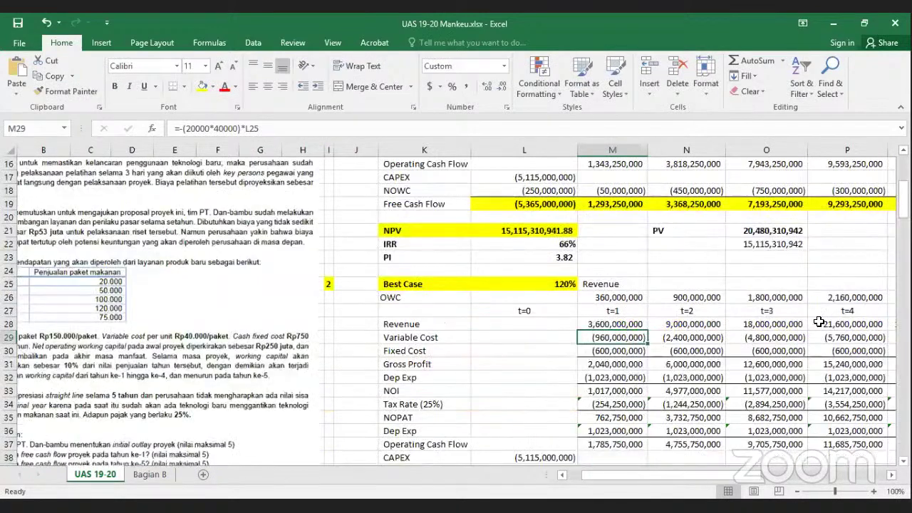
{"action": "scroll", "coordinate": [833, 324], "scroll_direction": "right", "scroll_amount": 3}
{"action": "scroll", "coordinate": [499, 364], "scroll_direction": "right", "scroll_amount": 1}
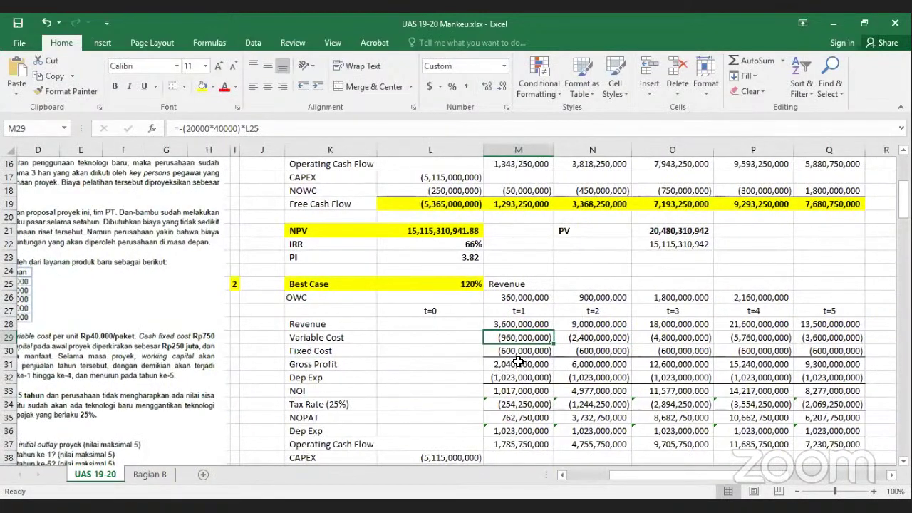
{"action": "scroll", "coordinate": [519, 362], "scroll_direction": "left", "scroll_amount": 1}
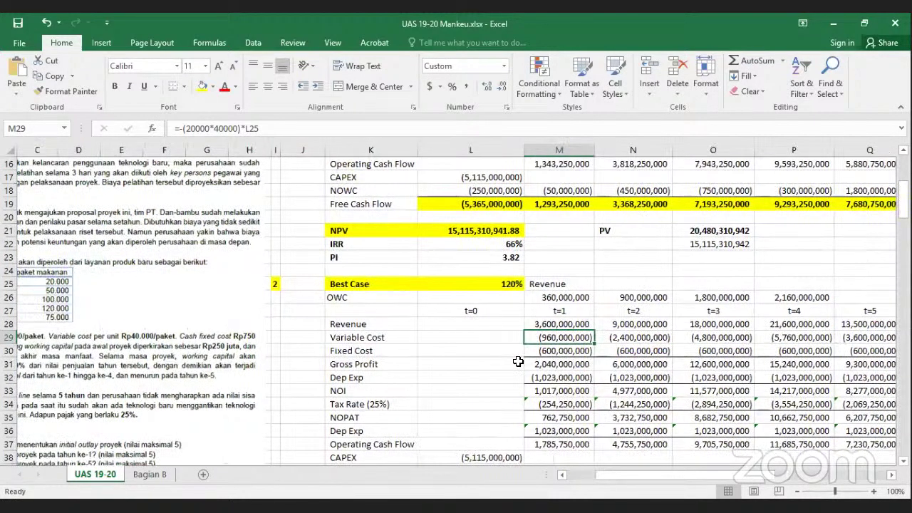
{"action": "left_click", "coordinate": [464, 350]}
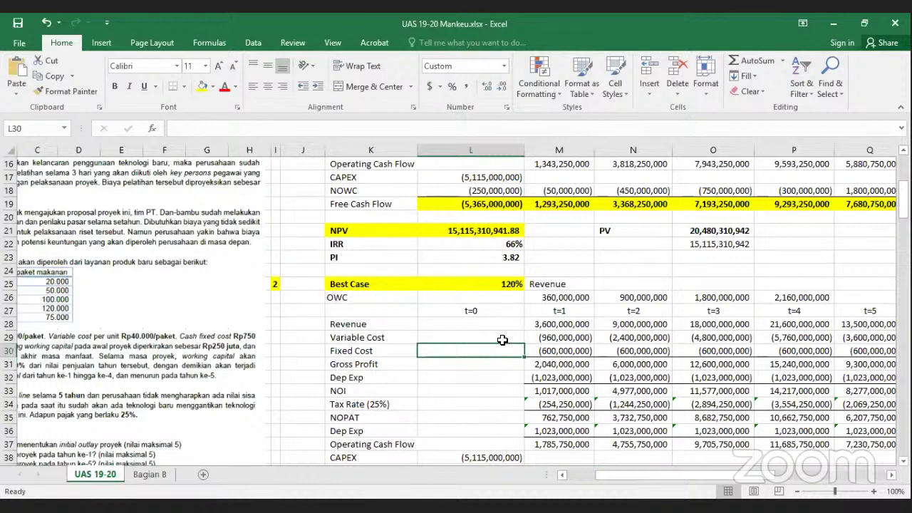
{"action": "left_click", "coordinate": [546, 337]}
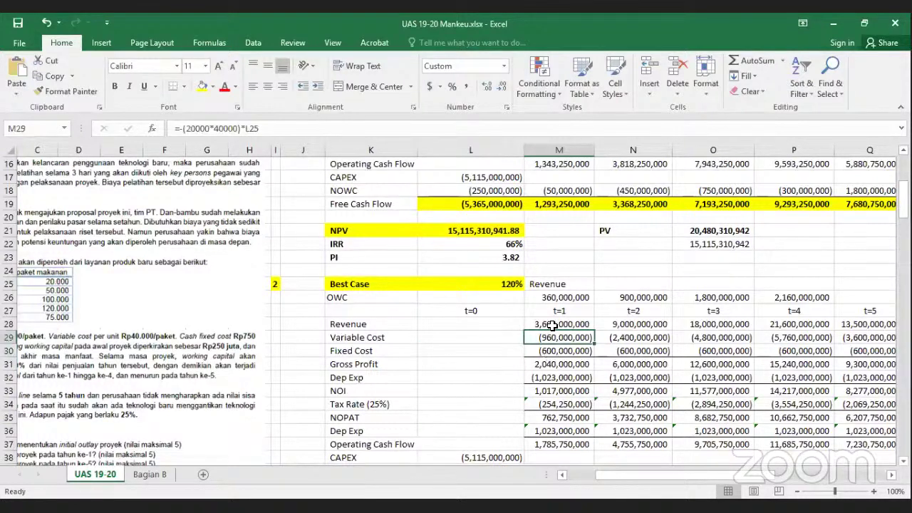
{"action": "left_click", "coordinate": [553, 325]}
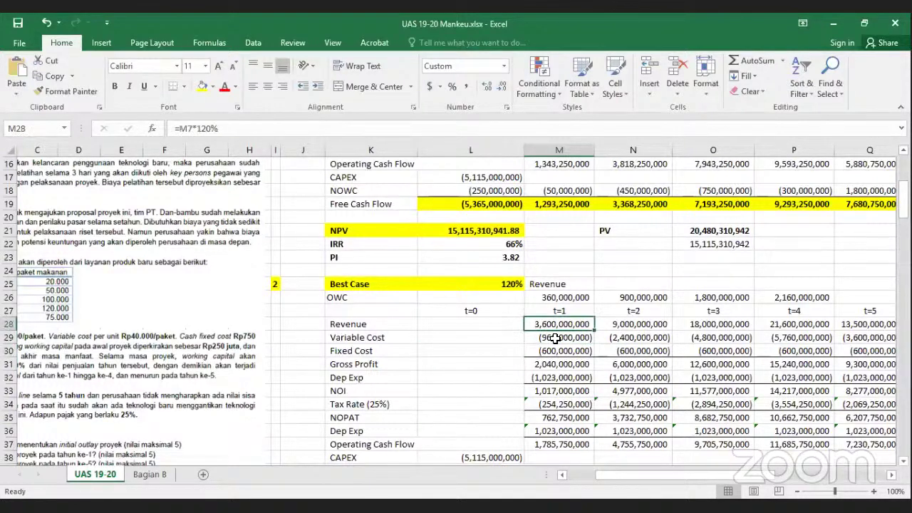
{"action": "left_click", "coordinate": [555, 342]}
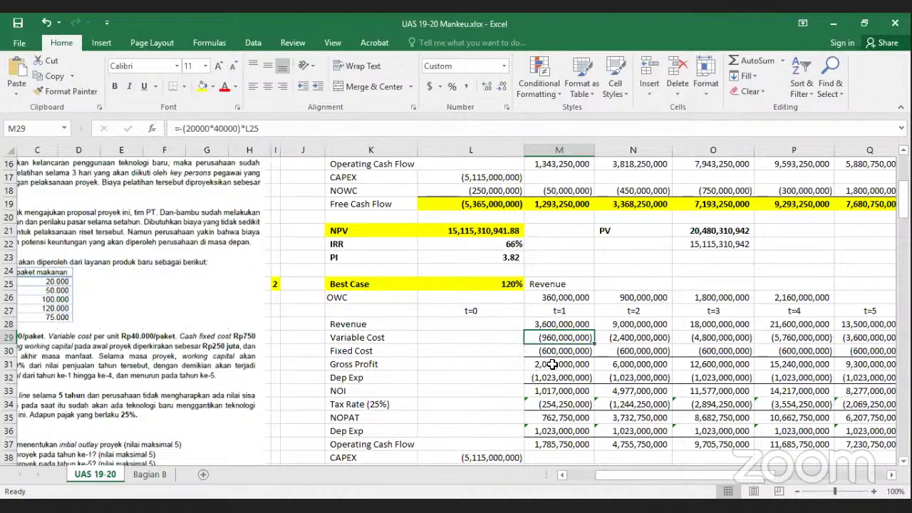
{"action": "left_click_drag", "start_coordinate": [559, 350], "coordinate": [776, 351]}
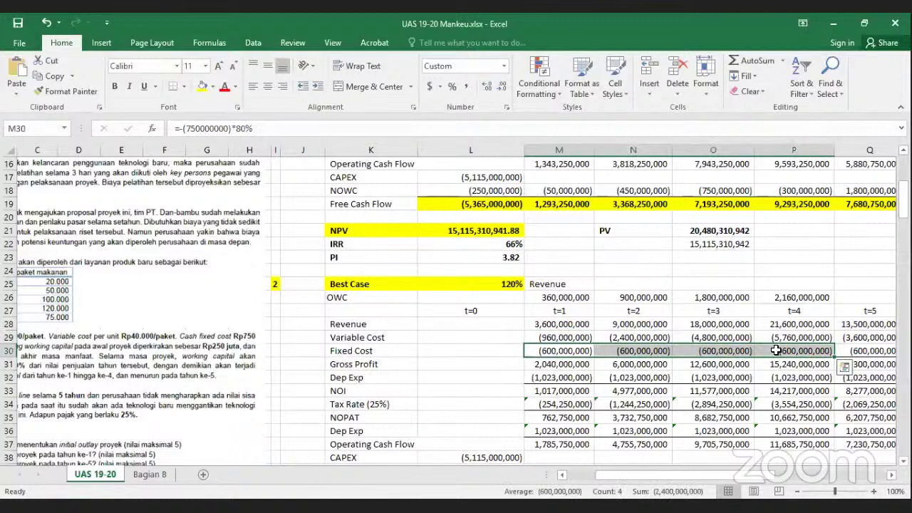
{"action": "left_click", "coordinate": [574, 337]}
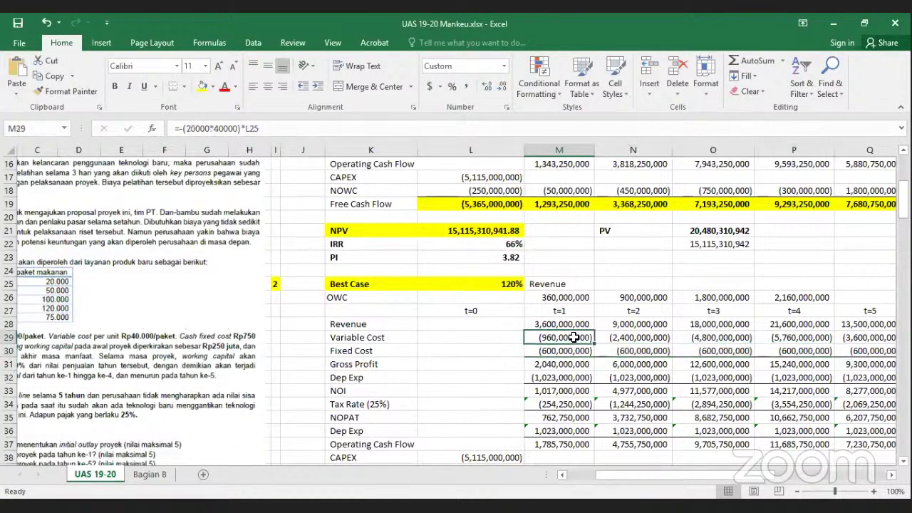
{"action": "left_click", "coordinate": [563, 324]}
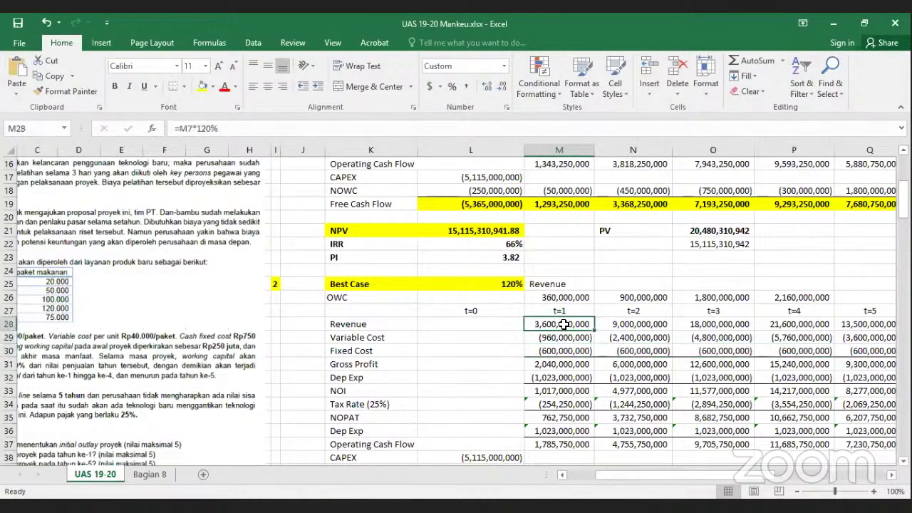
- Replace the Best Case t=1 variable cost formula in M29 with =M8*120%, referencing the base case variable cost
{"action": "left_click", "coordinate": [563, 337]}
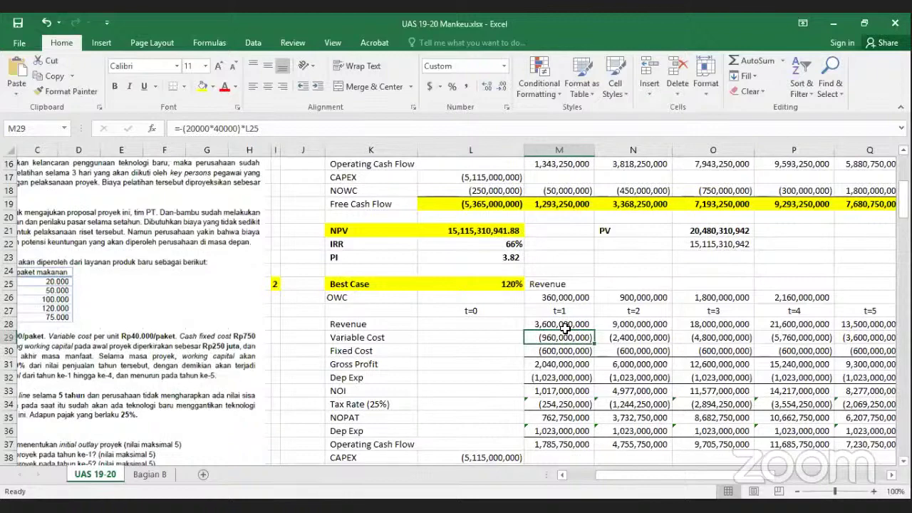
{"action": "scroll", "coordinate": [566, 328], "scroll_direction": "up", "scroll_amount": 5}
{"action": "left_click", "coordinate": [563, 244]}
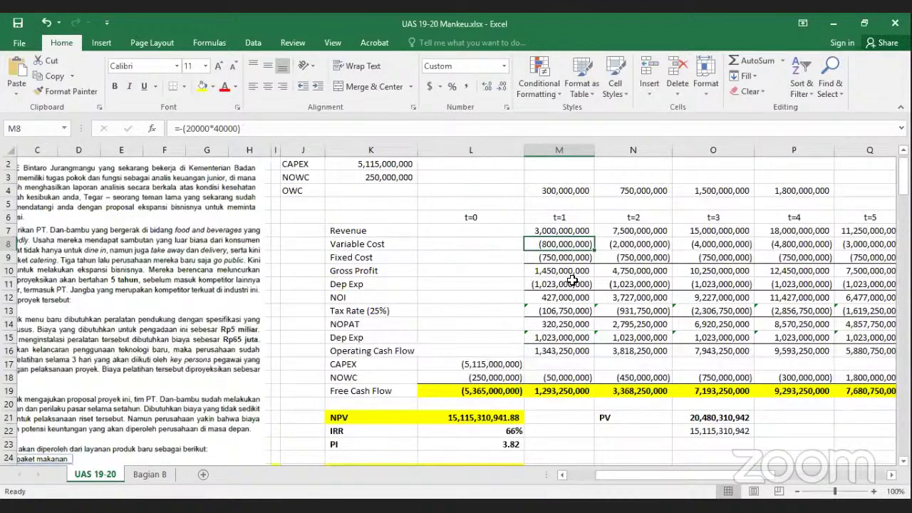
{"action": "scroll", "coordinate": [574, 387], "scroll_direction": "down", "scroll_amount": 3}
{"action": "left_click", "coordinate": [575, 391]}
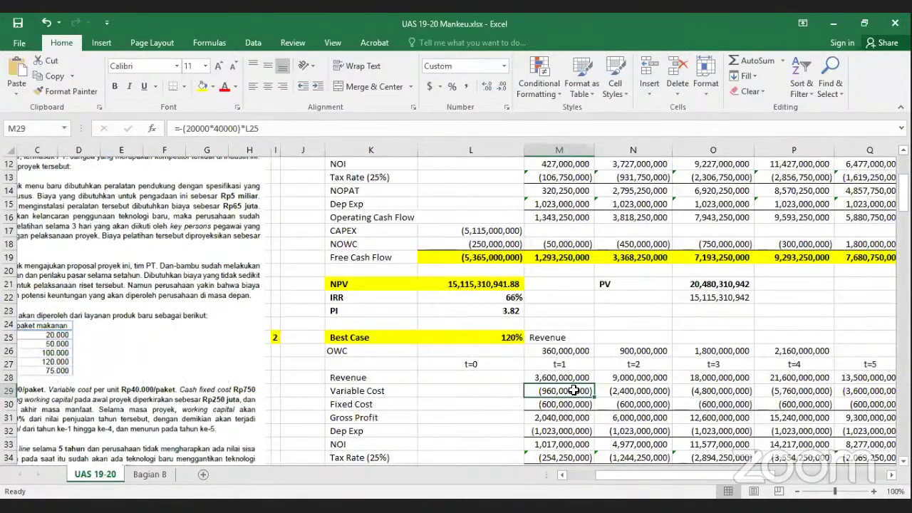
{"action": "type", "text": "="}
{"action": "scroll", "coordinate": [568, 250], "scroll_direction": "up", "scroll_amount": 1}
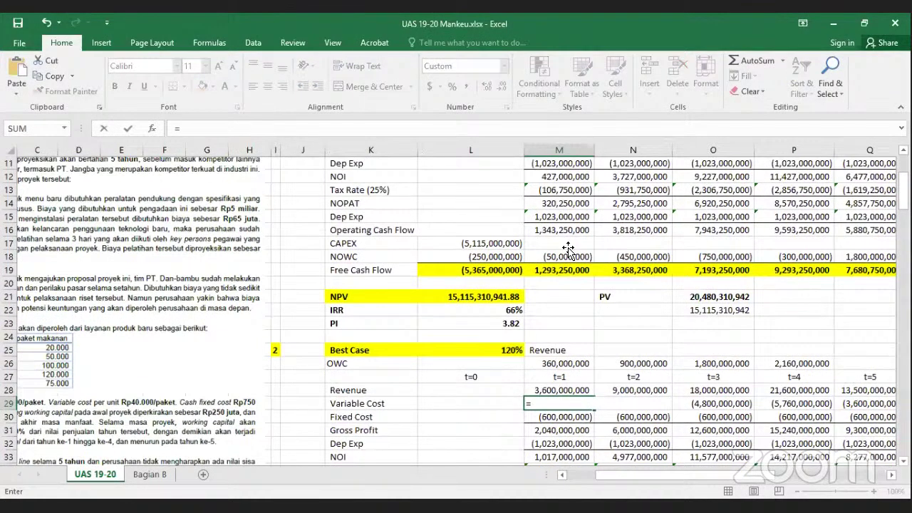
{"action": "scroll", "coordinate": [568, 248], "scroll_direction": "up", "scroll_amount": 3}
{"action": "left_click", "coordinate": [568, 249]}
{"action": "type", "text": "*120%"}
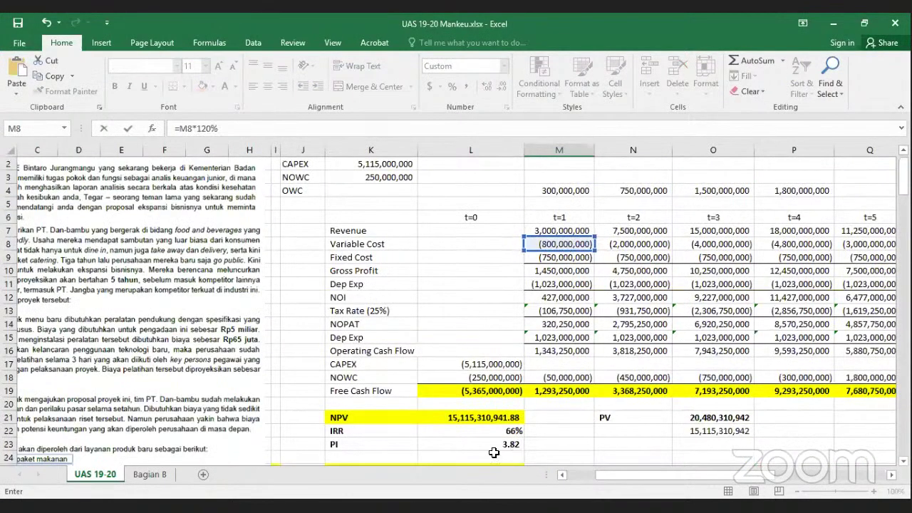
{"action": "key", "text": "Return"}
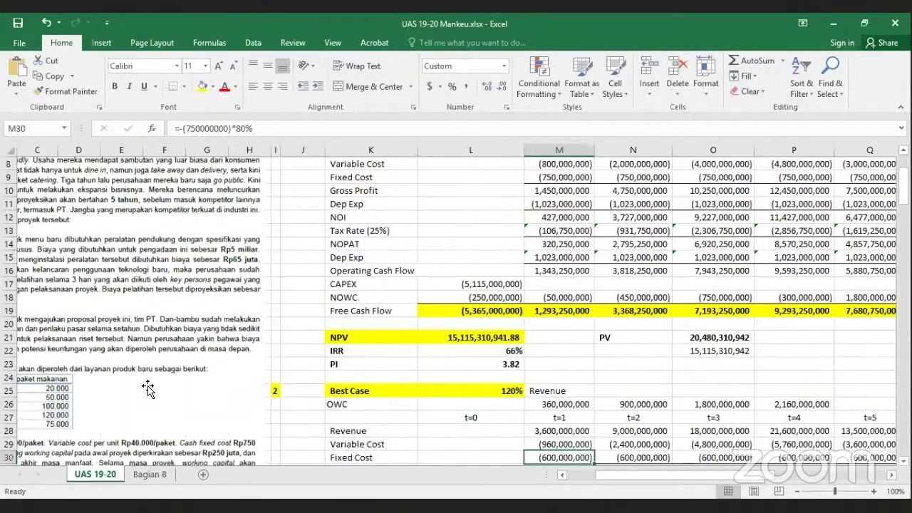
- Review the Best Case scenario text alongside its table and compare the variable cost formulas in M29 and N29
{"action": "scroll", "coordinate": [143, 385], "scroll_direction": "down", "scroll_amount": 3}
{"action": "scroll", "coordinate": [137, 385], "scroll_direction": "down", "scroll_amount": 1}
{"action": "scroll", "coordinate": [137, 384], "scroll_direction": "left", "scroll_amount": 2}
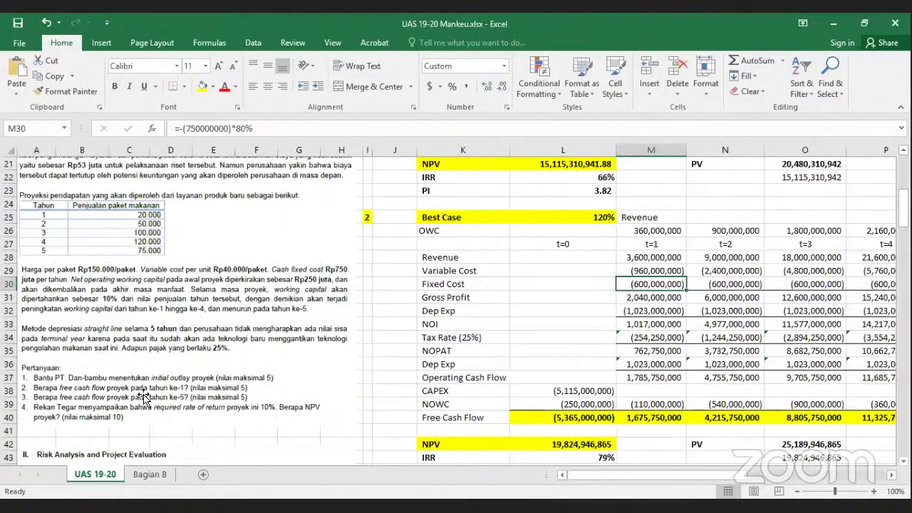
{"action": "scroll", "coordinate": [213, 394], "scroll_direction": "down", "scroll_amount": 3}
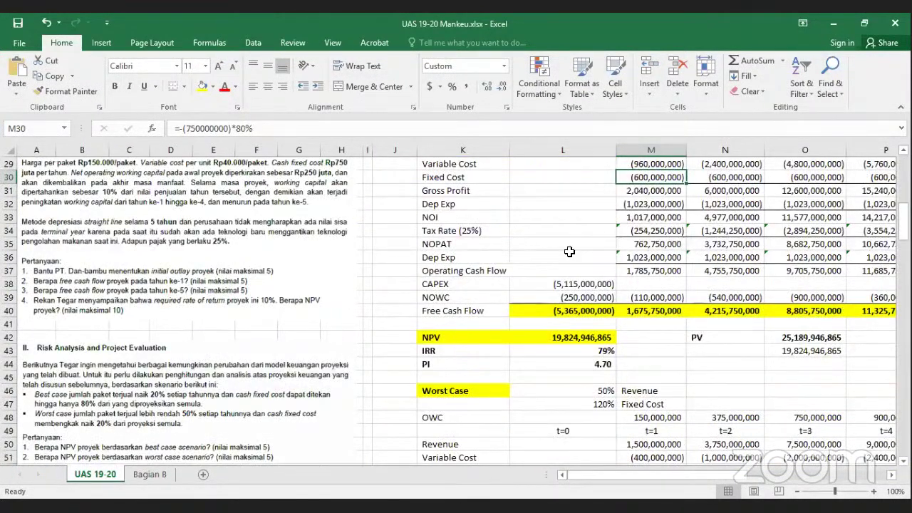
{"action": "scroll", "coordinate": [570, 251], "scroll_direction": "down", "scroll_amount": 1}
{"action": "scroll", "coordinate": [570, 254], "scroll_direction": "up", "scroll_amount": 2}
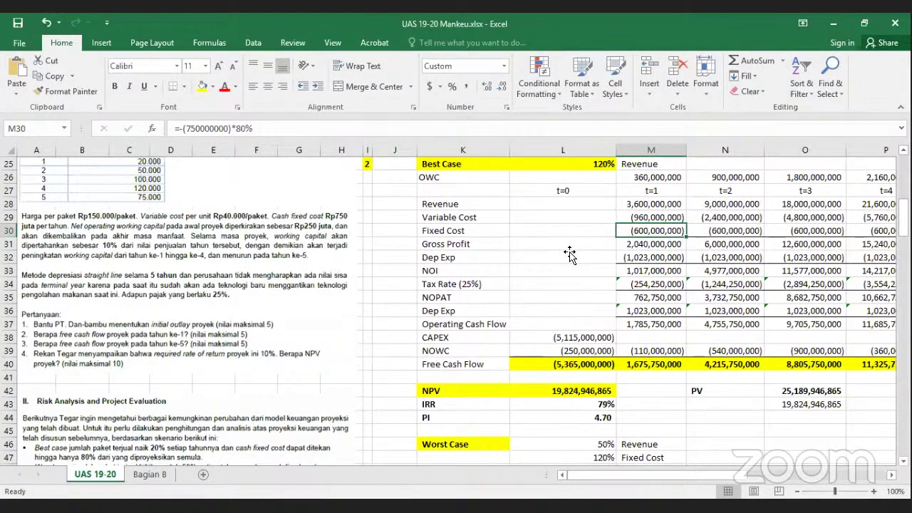
{"action": "scroll", "coordinate": [571, 254], "scroll_direction": "up", "scroll_amount": 1}
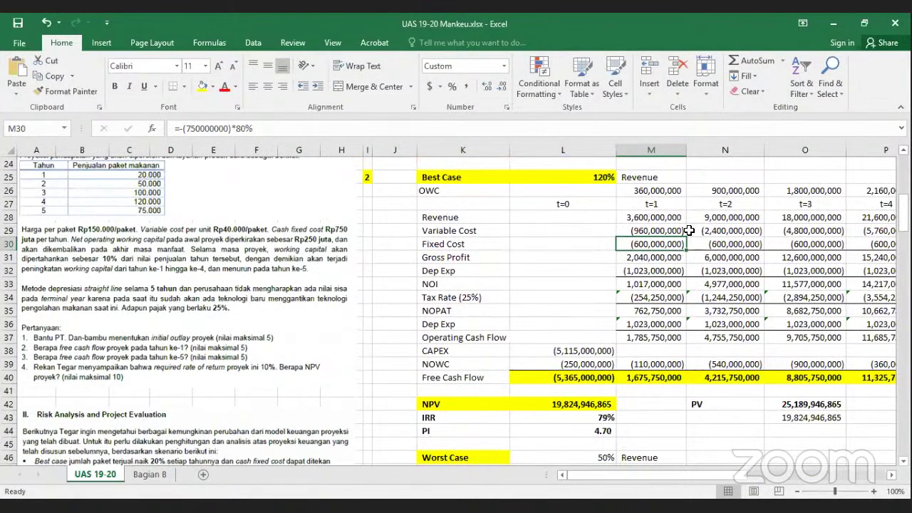
{"action": "key", "text": "Up"}
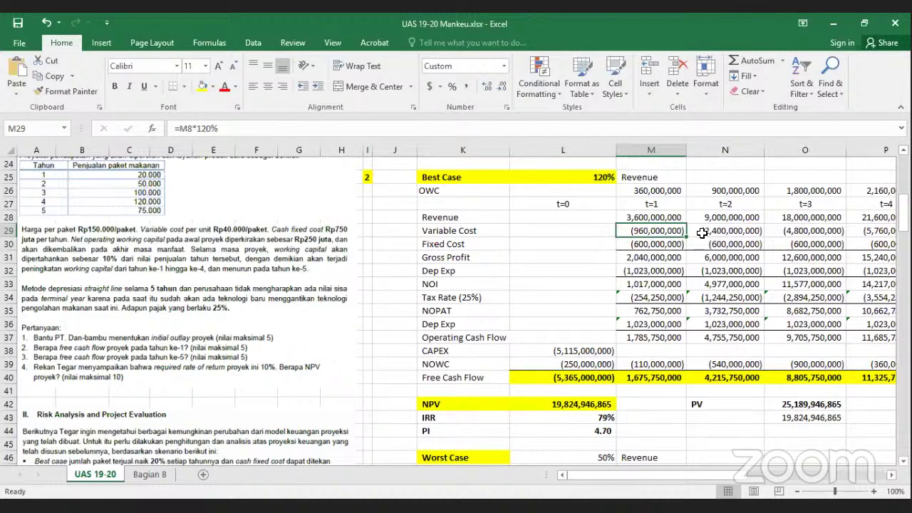
{"action": "left_click", "coordinate": [702, 233]}
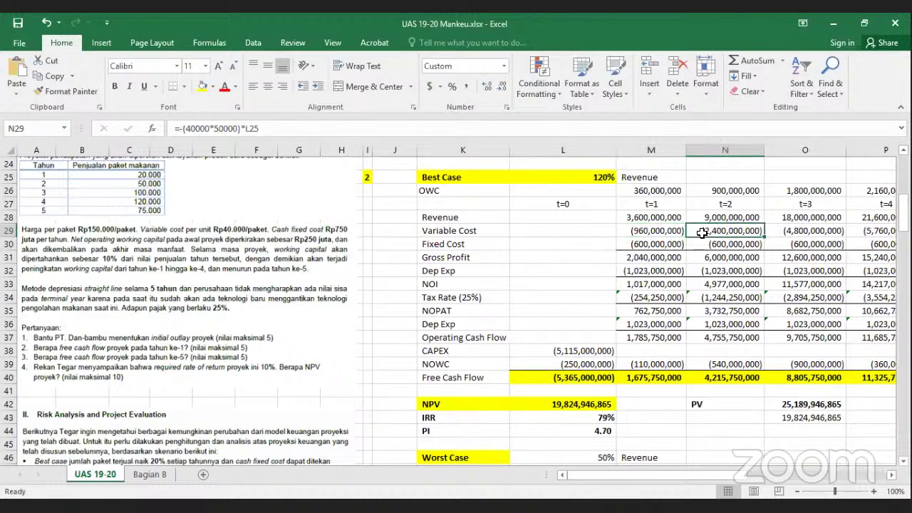
{"action": "scroll", "coordinate": [702, 233], "scroll_direction": "right", "scroll_amount": 2}
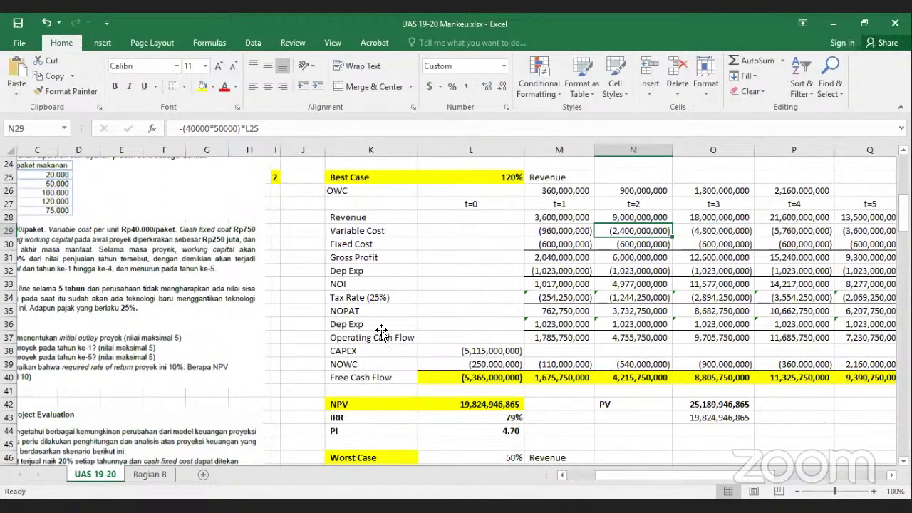
{"action": "scroll", "coordinate": [383, 332], "scroll_direction": "left", "scroll_amount": 2}
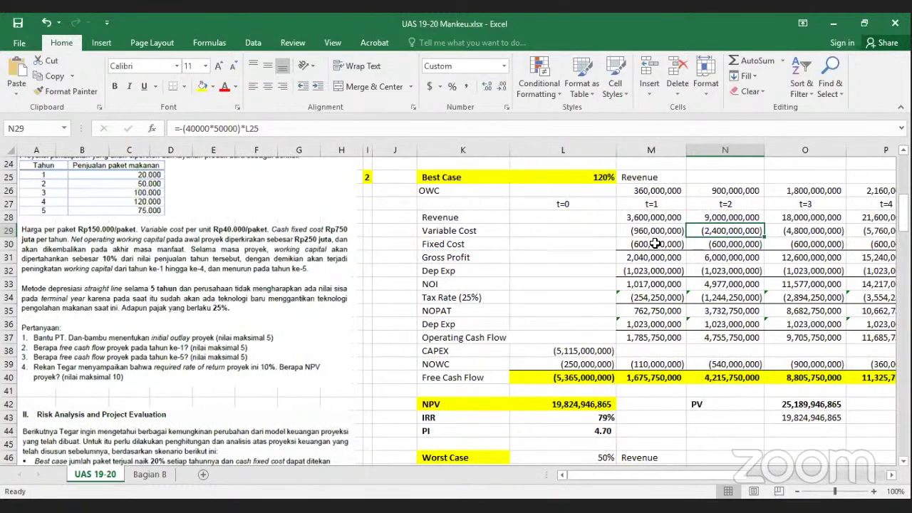
- Compare the Best Case t=1 fixed cost formula in M30 with the base case fixed cost formula in M9
{"action": "left_click", "coordinate": [654, 244]}
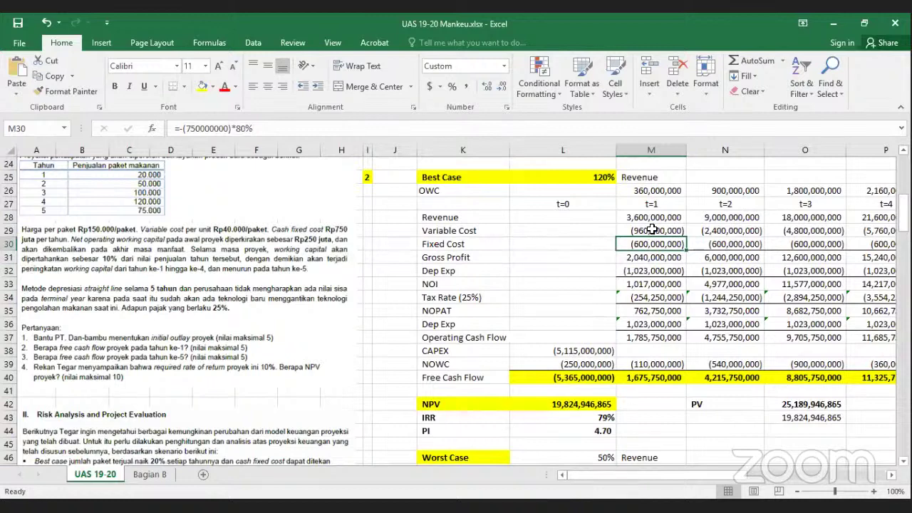
{"action": "scroll", "coordinate": [652, 229], "scroll_direction": "up", "scroll_amount": 6}
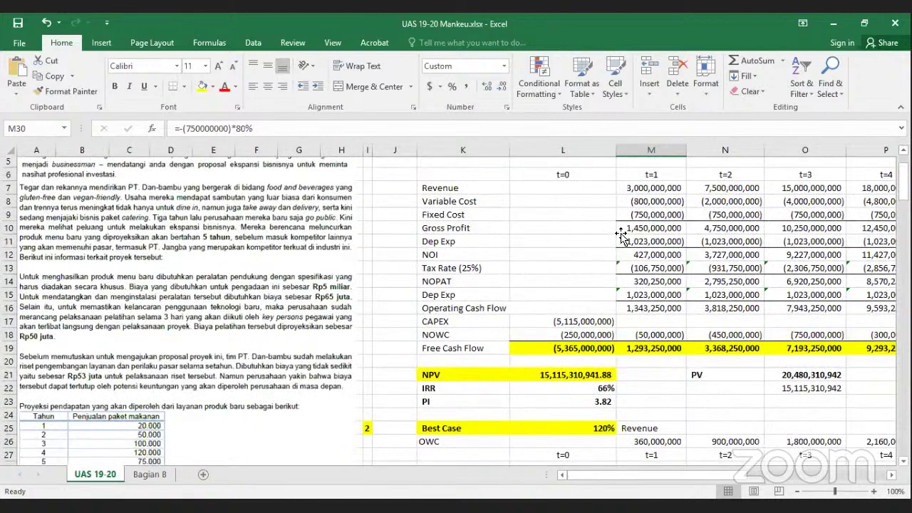
{"action": "scroll", "coordinate": [652, 230], "scroll_direction": "up", "scroll_amount": 1}
{"action": "left_click", "coordinate": [653, 230]}
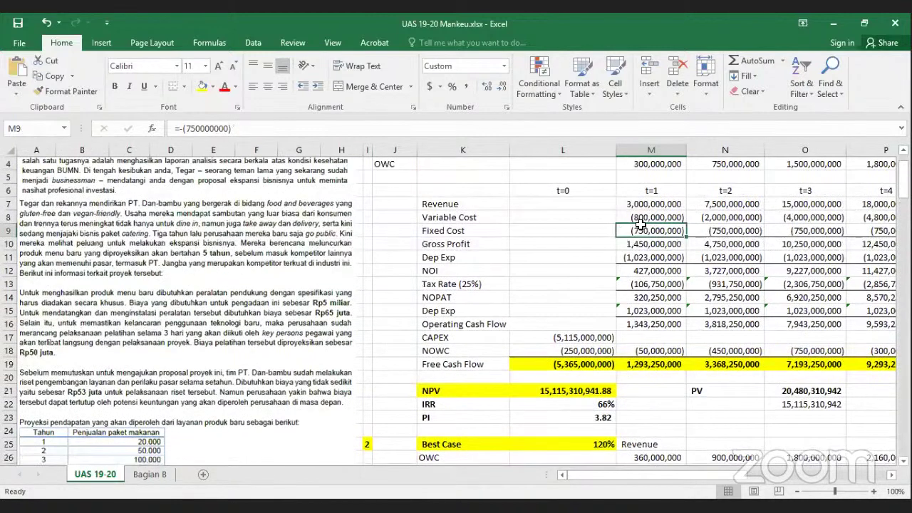
{"action": "scroll", "coordinate": [654, 272], "scroll_direction": "down", "scroll_amount": 6}
{"action": "left_click", "coordinate": [662, 272]}
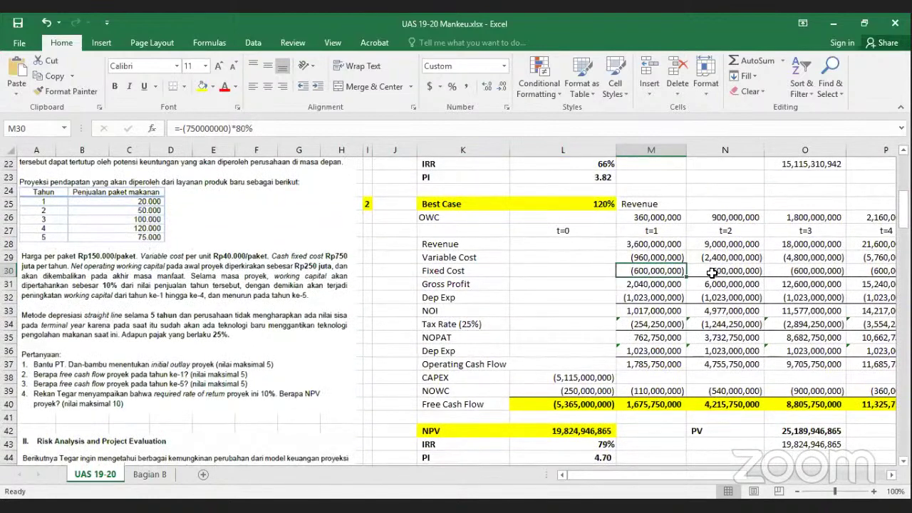
- Examine the Best Case Gross Profit, Dep Exp and NOI rows, including the formulas in M32 and M33
{"action": "scroll", "coordinate": [597, 282], "scroll_direction": "right", "scroll_amount": 2}
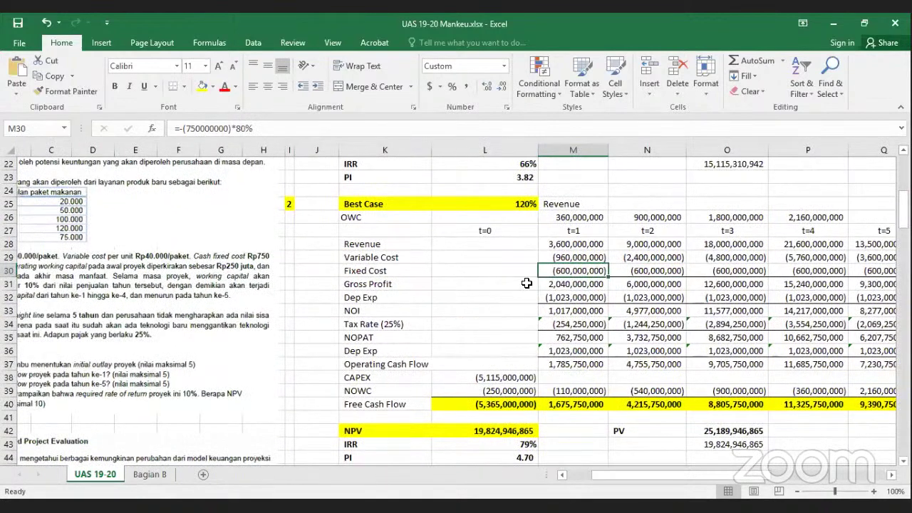
{"action": "scroll", "coordinate": [526, 284], "scroll_direction": "right", "scroll_amount": 2}
{"action": "left_click", "coordinate": [526, 285]}
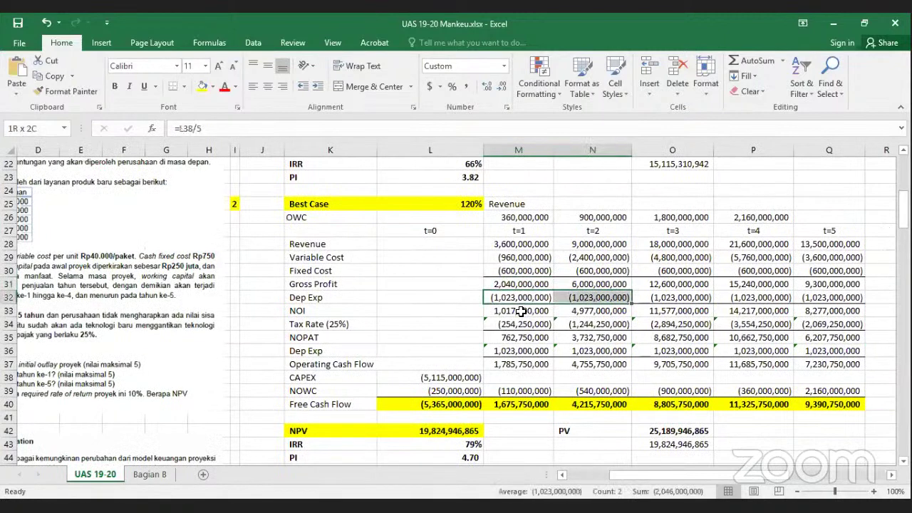
{"action": "left_click_drag", "start_coordinate": [527, 298], "coordinate": [581, 298]}
{"action": "key", "text": "Down"}
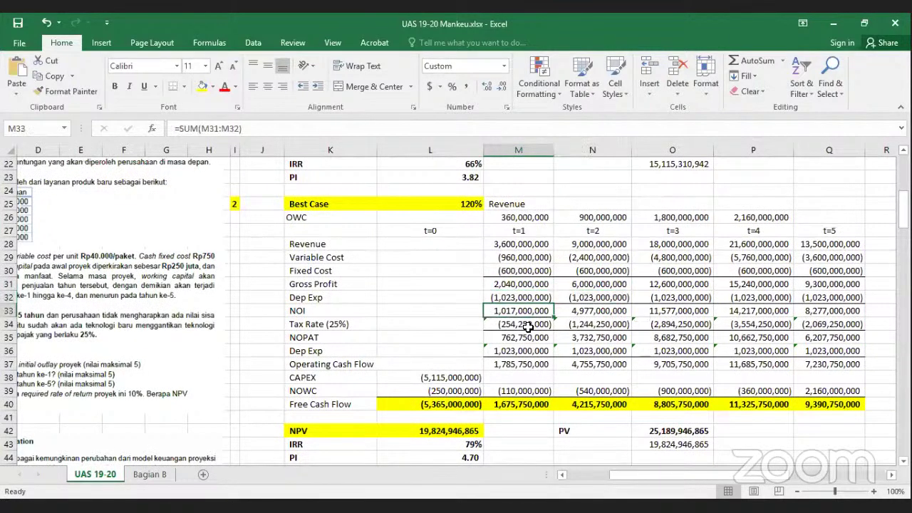
- Examine the Best Case t=1 formulas from tax through NOPAT and the Operating Cash Flow row for t=1 to t=5
{"action": "left_click", "coordinate": [530, 326]}
{"action": "left_click", "coordinate": [531, 338]}
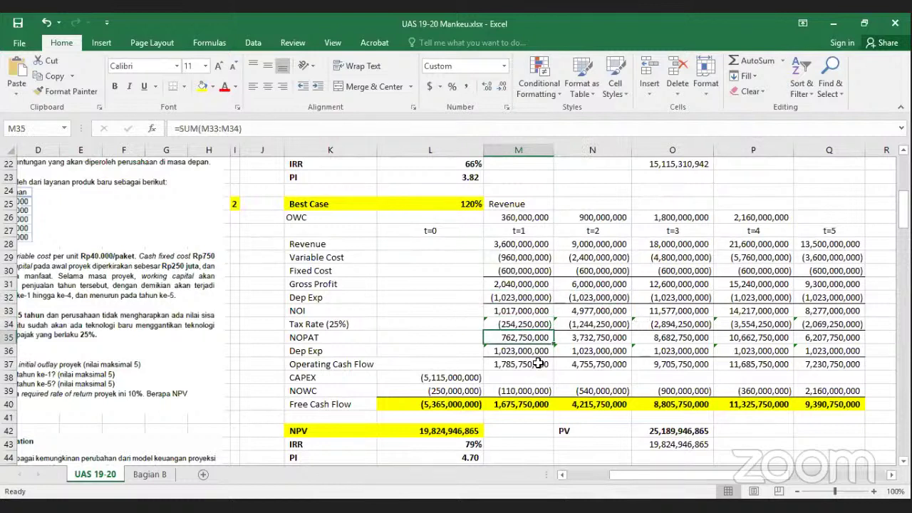
{"action": "key", "text": "Up"}
{"action": "key", "text": "Up"}
{"action": "key", "text": "Up"}
{"action": "left_click_drag", "start_coordinate": [533, 362], "coordinate": [805, 364]}
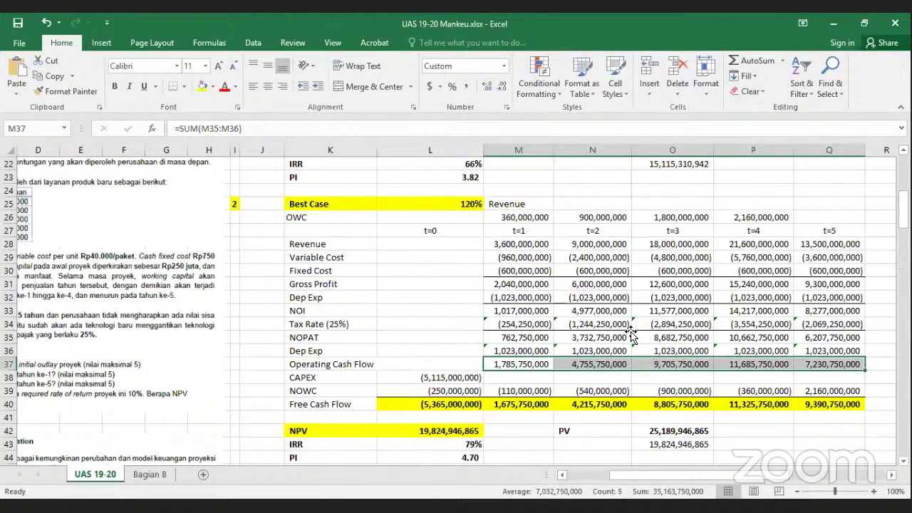
{"action": "scroll", "coordinate": [633, 337], "scroll_direction": "down", "scroll_amount": 1}
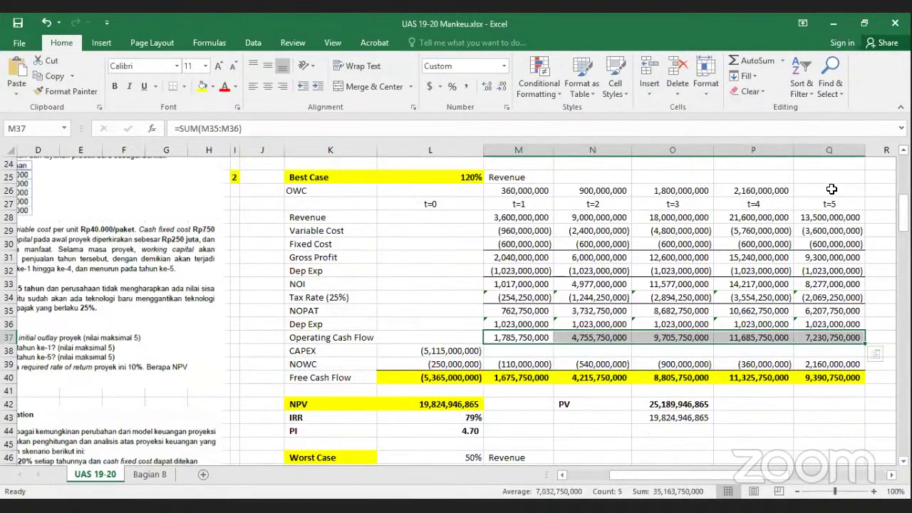
{"action": "key", "text": "ctrl+z"}
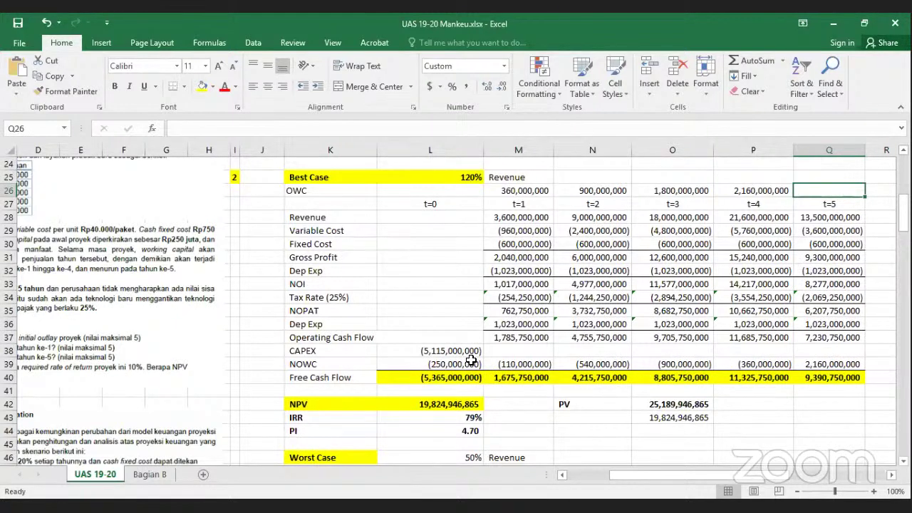
- Enter the text note "aset lancar - liability" in cell L34, in the t=0 column of the Best Case Tax Rate row
{"action": "left_click", "coordinate": [436, 291]}
{"action": "type", "text": "="}
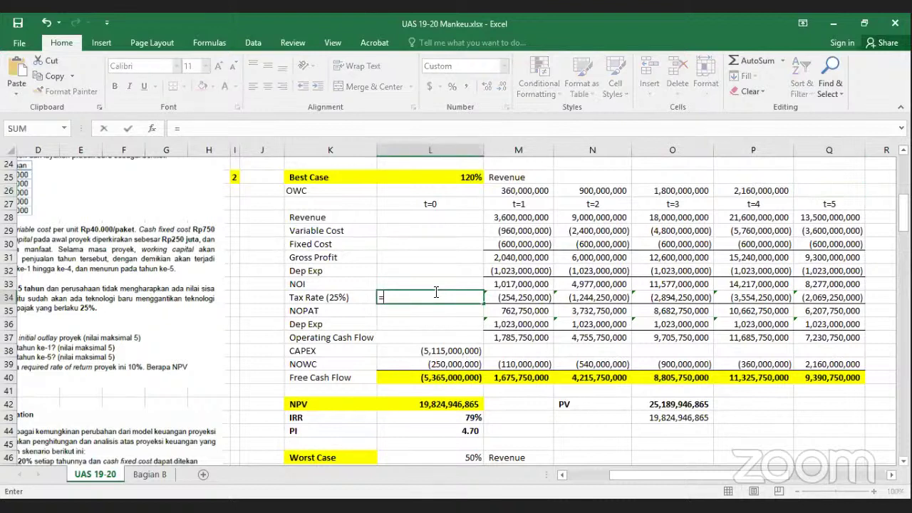
{"action": "type", "text": "aset lancar -"}
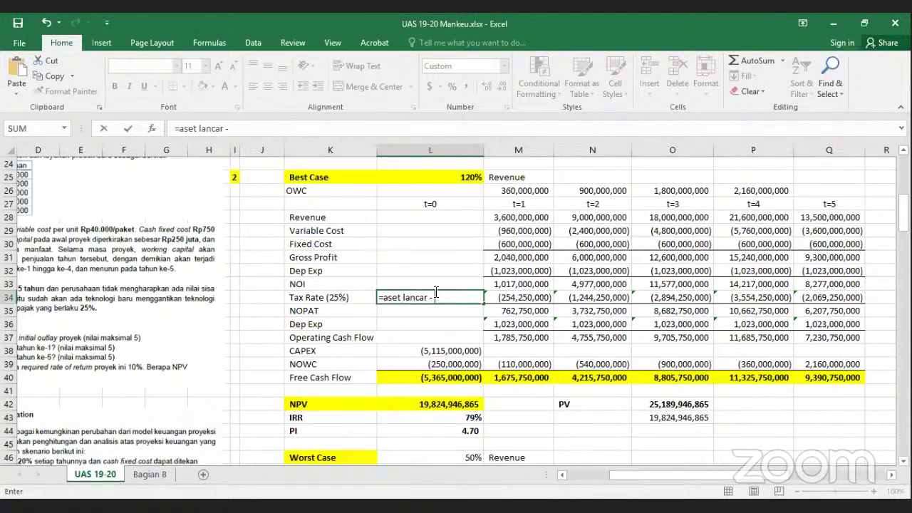
{"action": "type", "text": " liabili"}
{"action": "type", "text": "ty"}
{"action": "left_click", "coordinate": [387, 301]}
{"action": "key", "text": "BackSpace"}
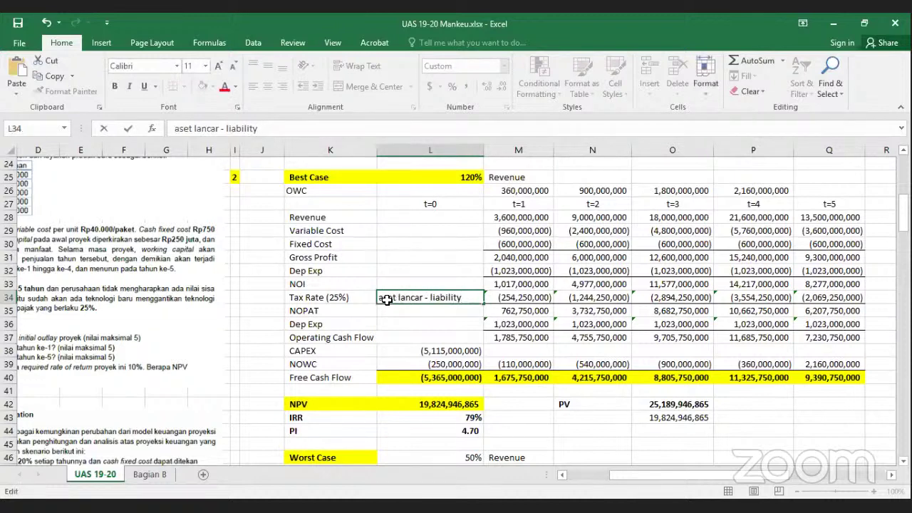
{"action": "key", "text": "Return"}
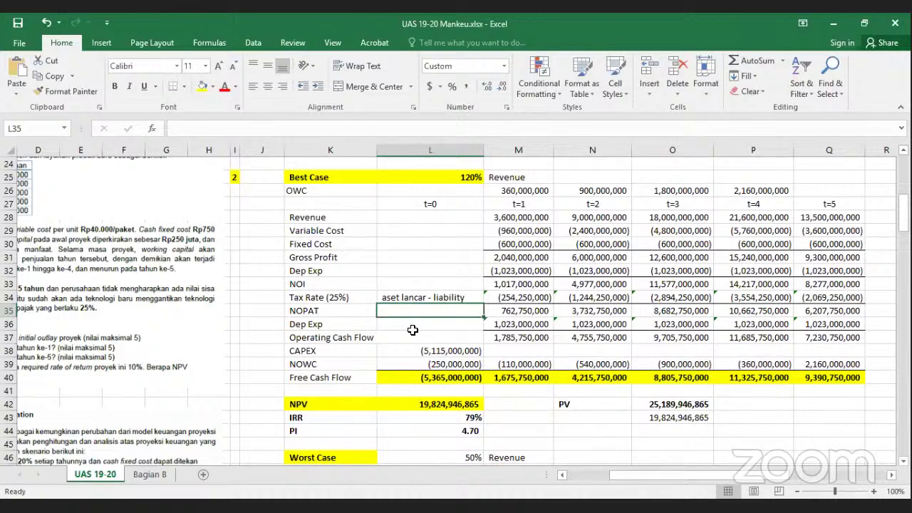
- Examine the NOWC formula at t=0 and the Best Case Revenue formulas for t=1 to t=4
{"action": "left_click", "coordinate": [436, 364]}
{"action": "scroll", "coordinate": [233, 327], "scroll_direction": "left", "scroll_amount": 3}
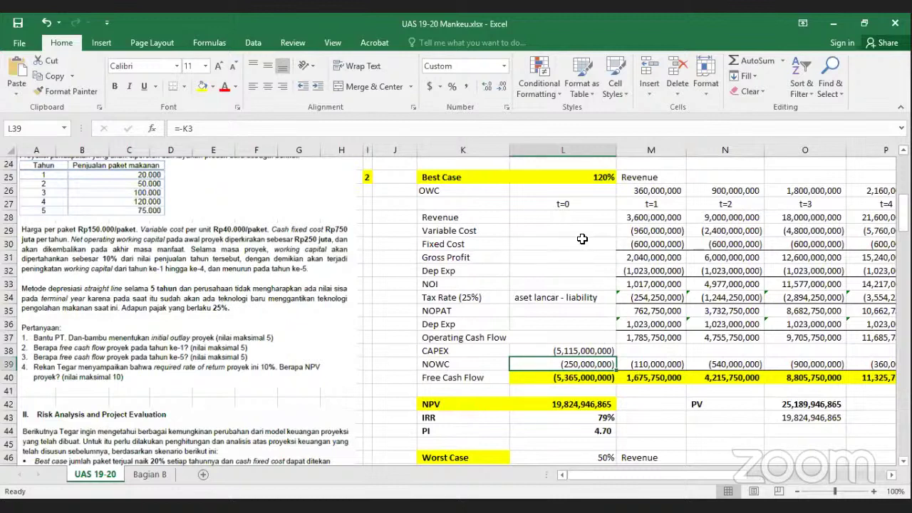
{"action": "scroll", "coordinate": [578, 285], "scroll_direction": "up", "scroll_amount": 5}
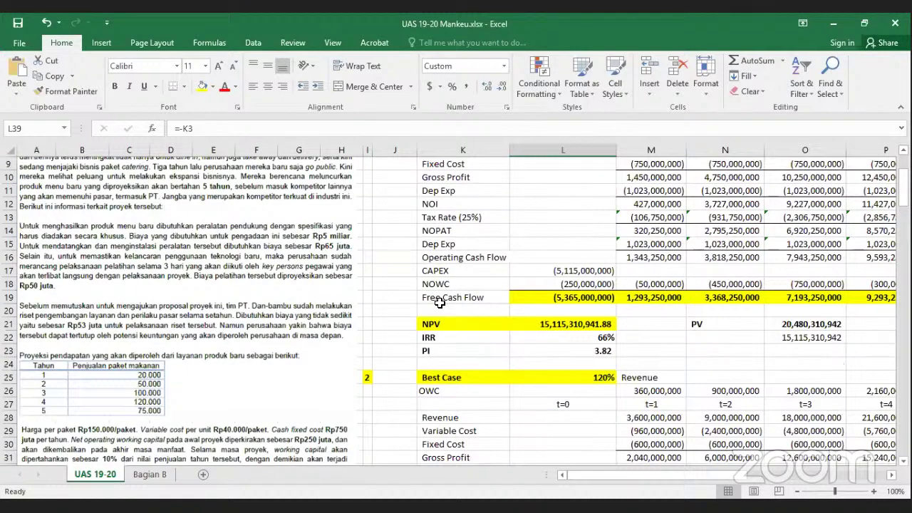
{"action": "scroll", "coordinate": [440, 303], "scroll_direction": "down", "scroll_amount": 5}
{"action": "scroll", "coordinate": [554, 235], "scroll_direction": "right", "scroll_amount": 2}
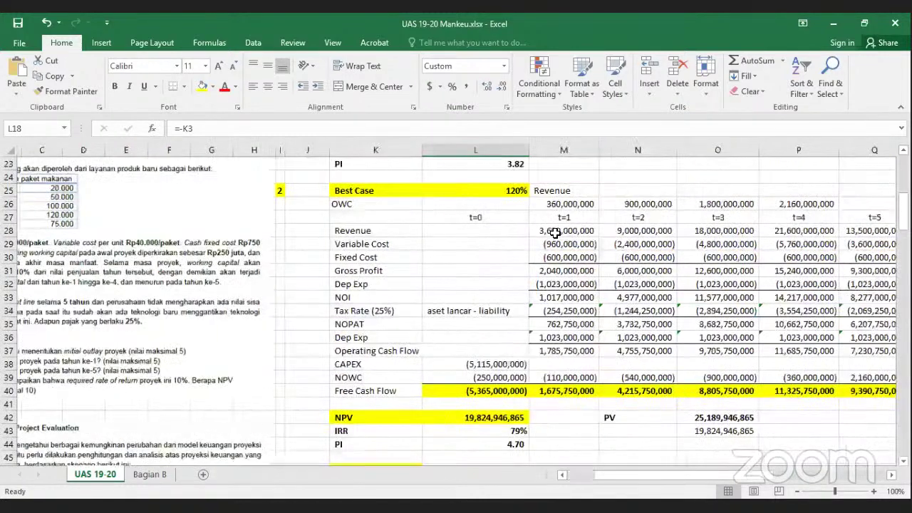
{"action": "left_click", "coordinate": [555, 233]}
{"action": "scroll", "coordinate": [554, 233], "scroll_direction": "right", "scroll_amount": 1}
{"action": "left_click", "coordinate": [650, 230]}
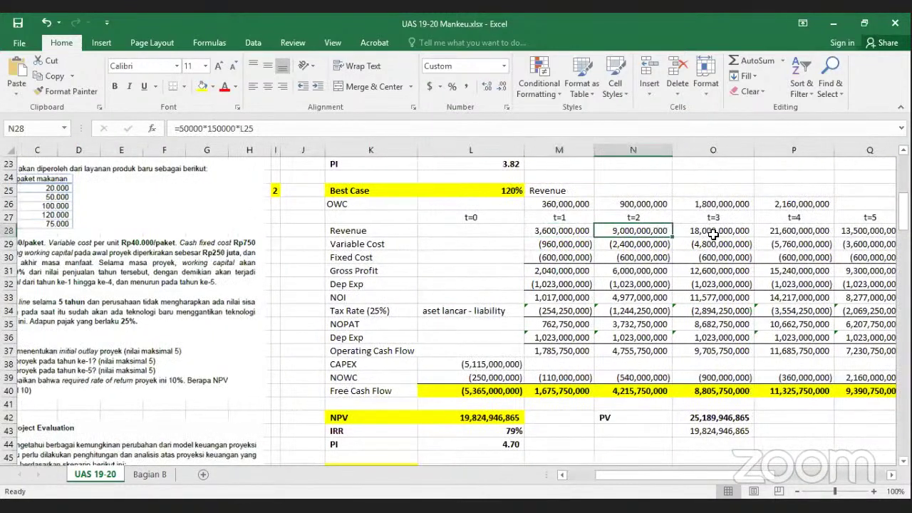
{"action": "left_click", "coordinate": [713, 231]}
{"action": "left_click", "coordinate": [795, 231]}
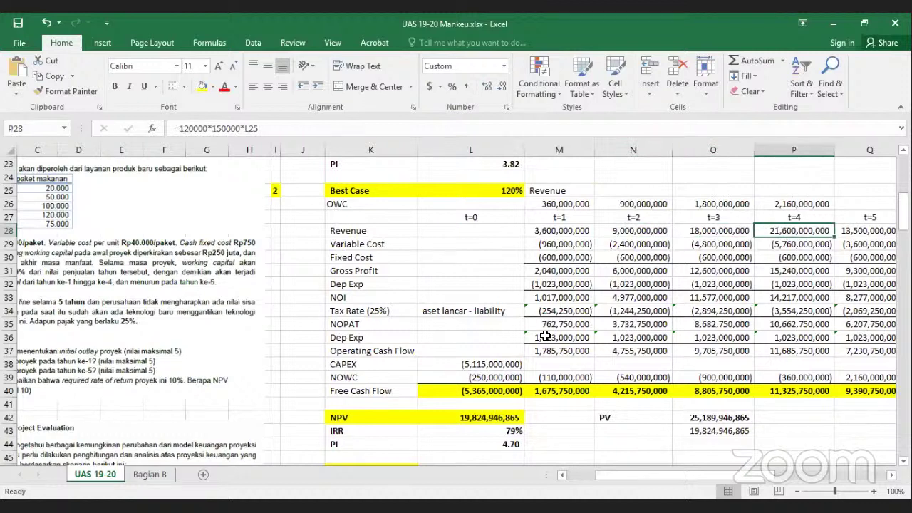
{"action": "key", "text": "Up"}
{"action": "key", "text": "Up"}
{"action": "key", "text": "Up"}
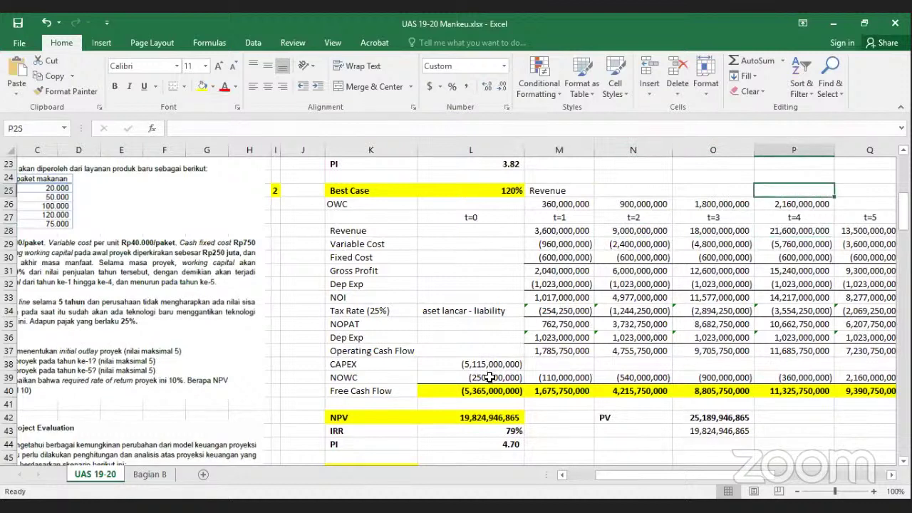
- Examine how the Best Case t=1 NOWC formula relates to the t=0 NOWC and the t=1 OWC
{"action": "left_click", "coordinate": [489, 377]}
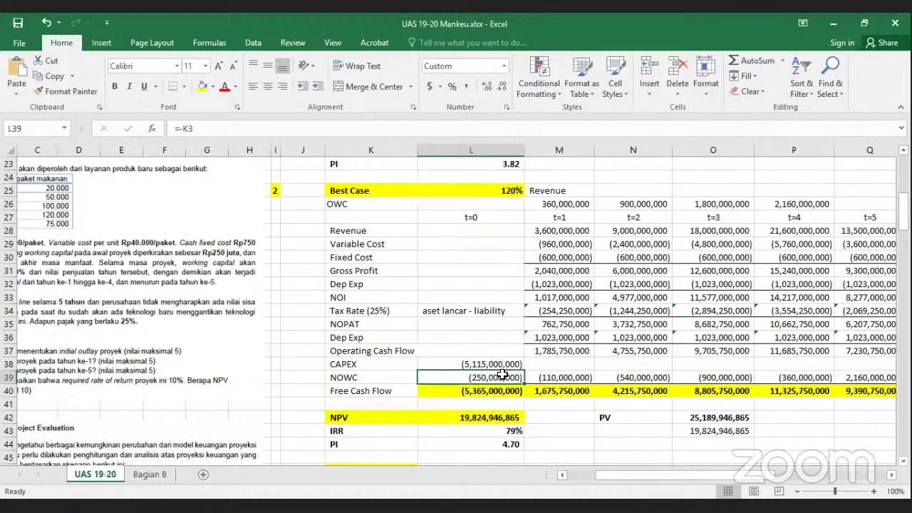
{"action": "left_click", "coordinate": [561, 205]}
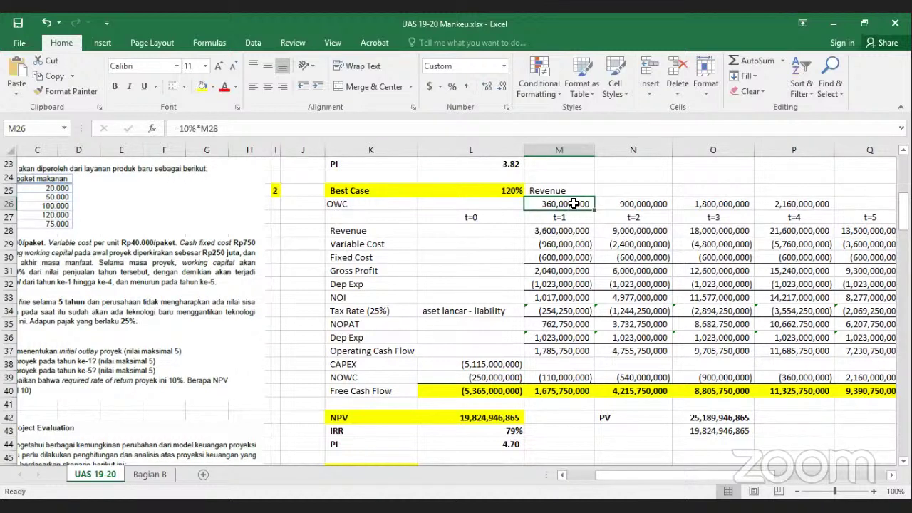
{"action": "left_click", "coordinate": [429, 373]}
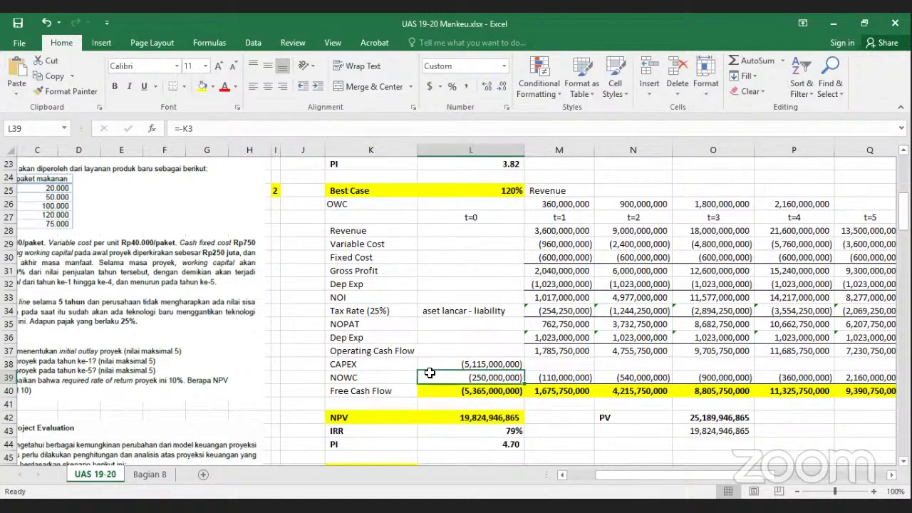
{"action": "left_click", "coordinate": [557, 208]}
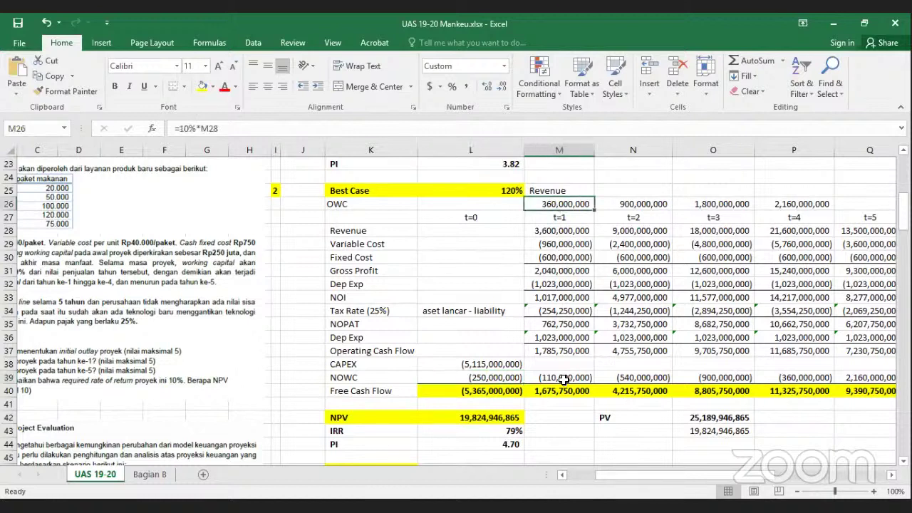
{"action": "key", "text": "Down"}
{"action": "key", "text": "Down"}
{"action": "key", "text": "Down"}
{"action": "key", "text": "Down"}
{"action": "key", "text": "Down"}
{"action": "key", "text": "Down"}
{"action": "key", "text": "Down"}
{"action": "key", "text": "Down"}
{"action": "key", "text": "Down"}
{"action": "key", "text": "Down"}
{"action": "key", "text": "Down"}
{"action": "key", "text": "Down"}
{"action": "key", "text": "Down"}
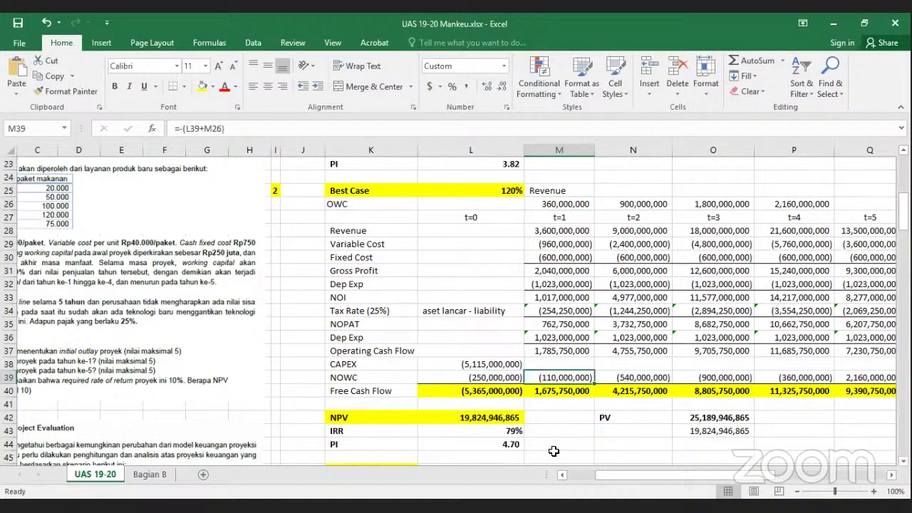
{"action": "left_click", "coordinate": [626, 455]}
{"action": "type", "text": "="}
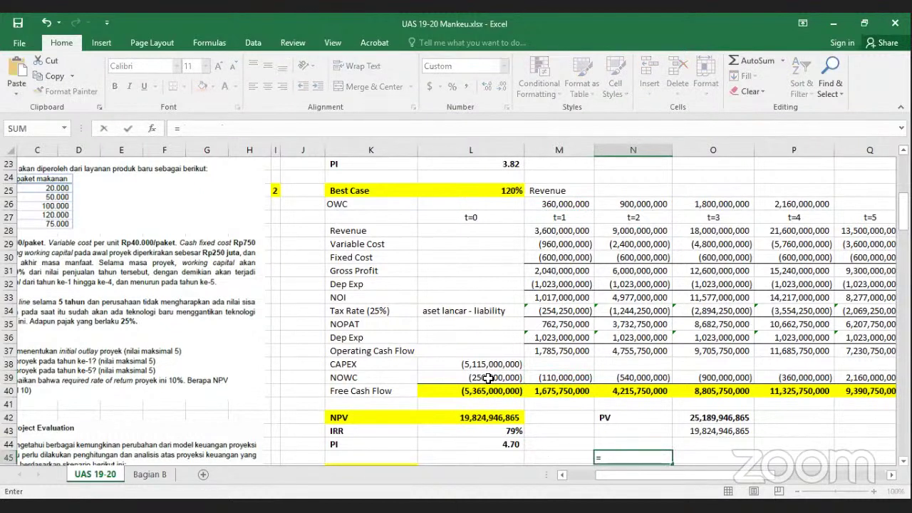
{"action": "left_click", "coordinate": [488, 378]}
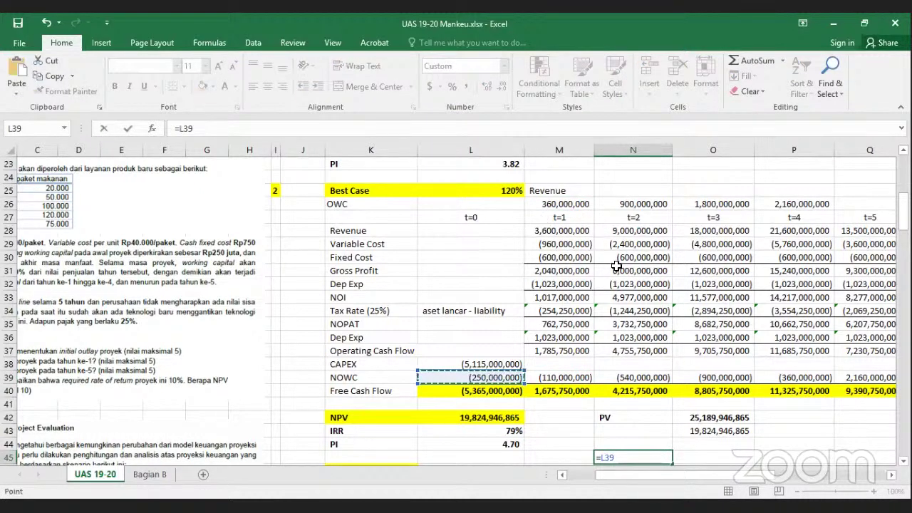
{"action": "key", "text": "BackSpace"}
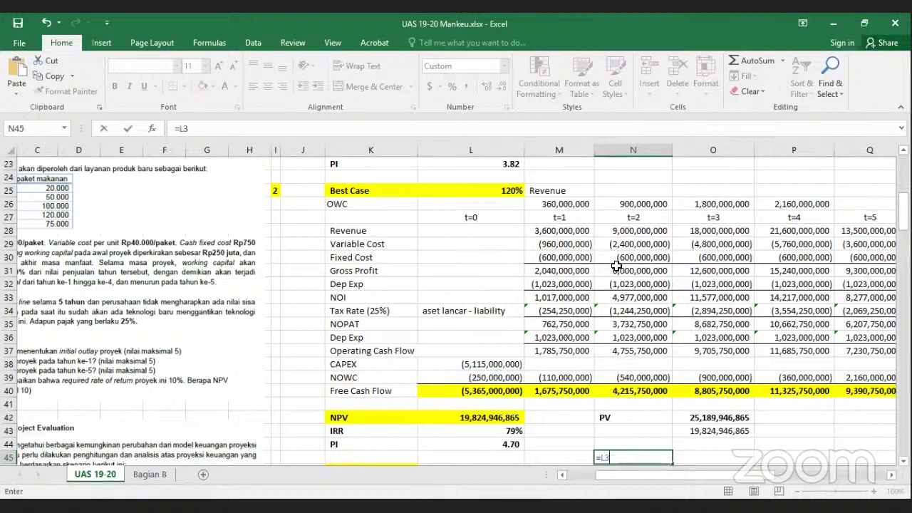
{"action": "key", "text": "BackSpace"}
{"action": "key", "text": "BackSpace"}
{"action": "type", "text": "360000000-"}
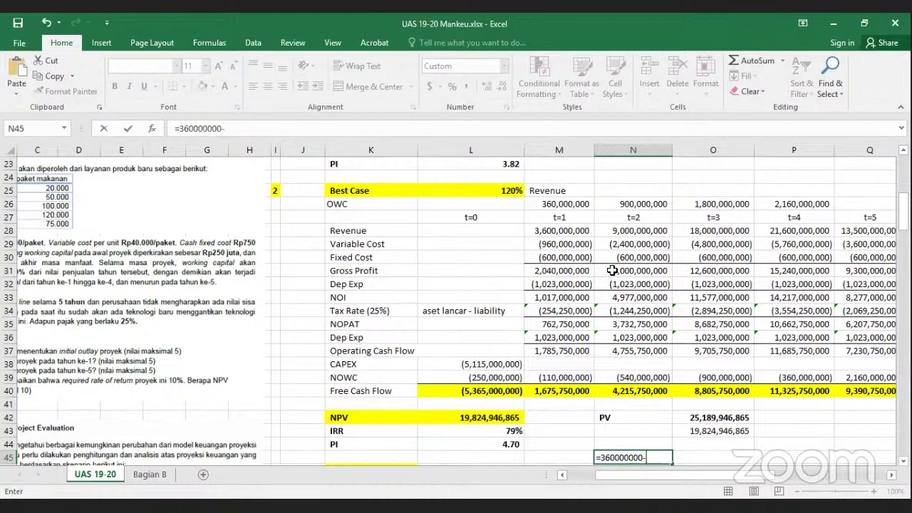
{"action": "type", "text": "250000000"}
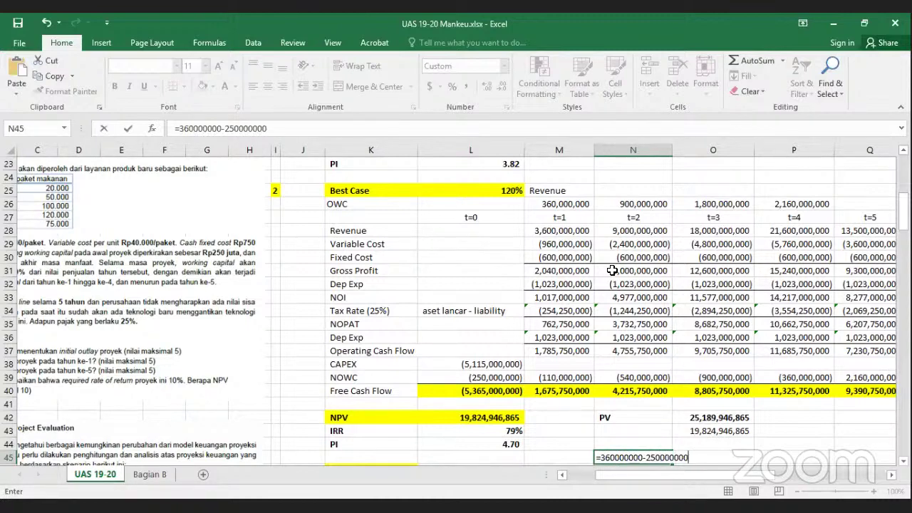
{"action": "scroll", "coordinate": [645, 446], "scroll_direction": "down", "scroll_amount": 1}
{"action": "key", "text": "ctrl+Return"}
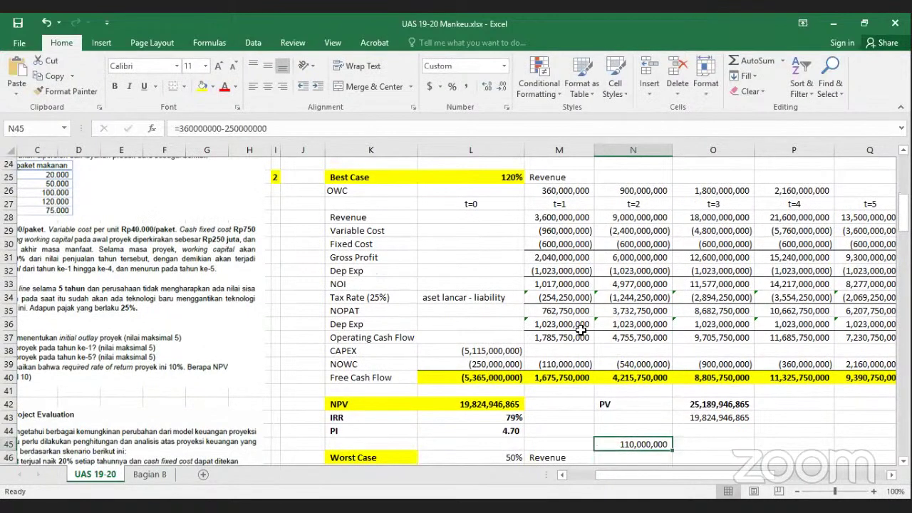
- Compare the t=1 NOWC formula with the t=1 OWC and t=0 NOWC cells, marking their relationship with freehand annotations
{"action": "left_click", "coordinate": [577, 362]}
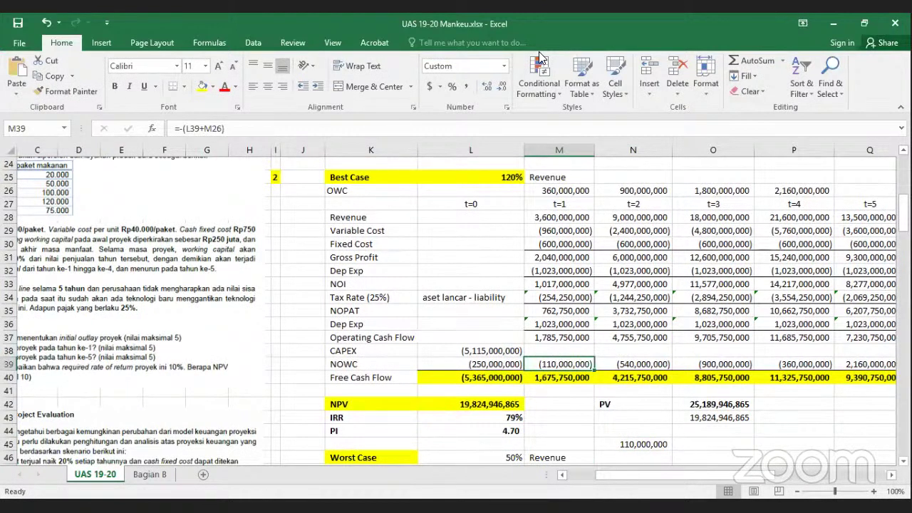
{"action": "left_click", "coordinate": [576, 195]}
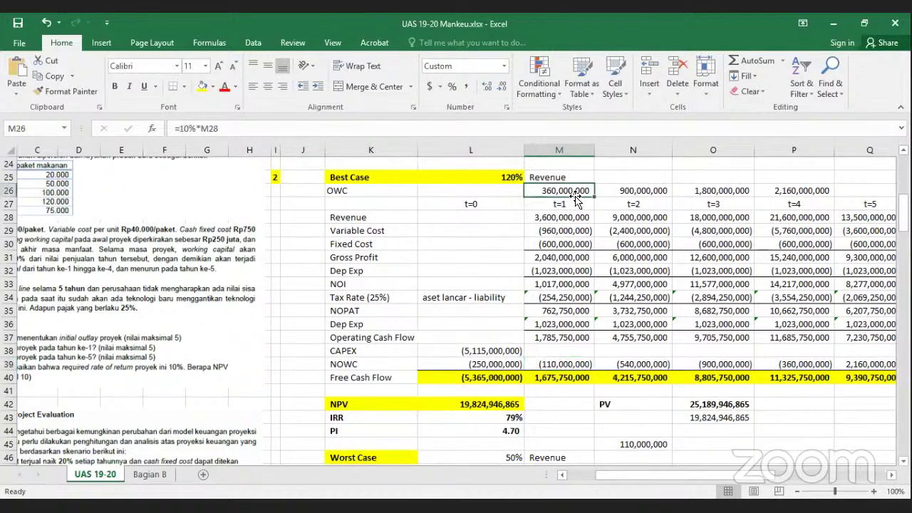
{"action": "left_click", "coordinate": [487, 364]}
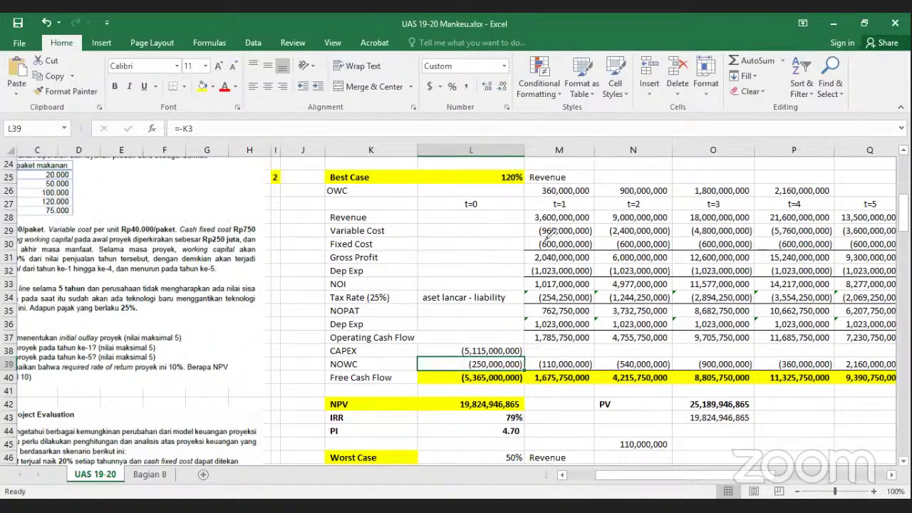
{"action": "mouse_move", "coordinate": [542, 357]}
{"action": "left_mouse_down"}
{"action": "mouse_move", "coordinate": [492, 355]}
{"action": "mouse_move", "coordinate": [497, 304]}
{"action": "mouse_move", "coordinate": [536, 212]}
{"action": "left_mouse_up"}
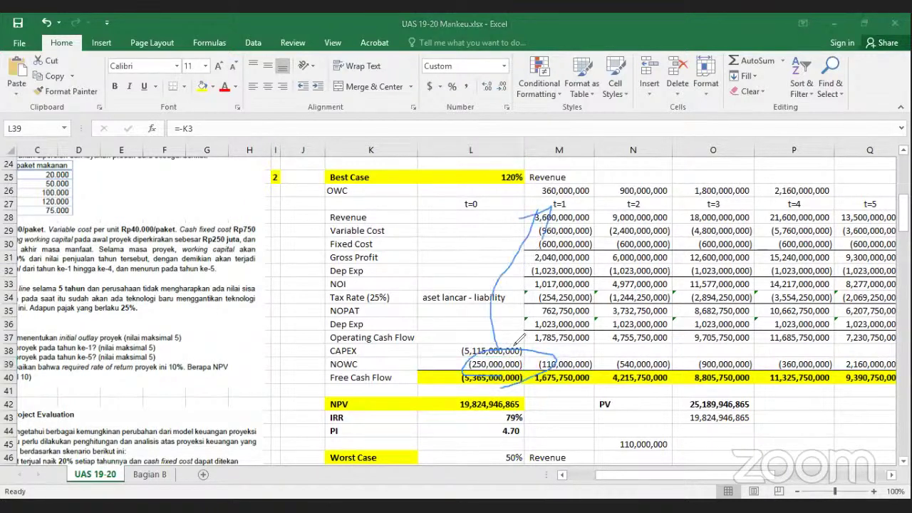
{"action": "mouse_move", "coordinate": [607, 361]}
{"action": "left_mouse_down"}
{"action": "mouse_move", "coordinate": [559, 352]}
{"action": "mouse_move", "coordinate": [562, 203]}
{"action": "mouse_move", "coordinate": [529, 184]}
{"action": "mouse_move", "coordinate": [563, 203]}
{"action": "mouse_move", "coordinate": [555, 221]}
{"action": "left_mouse_up"}
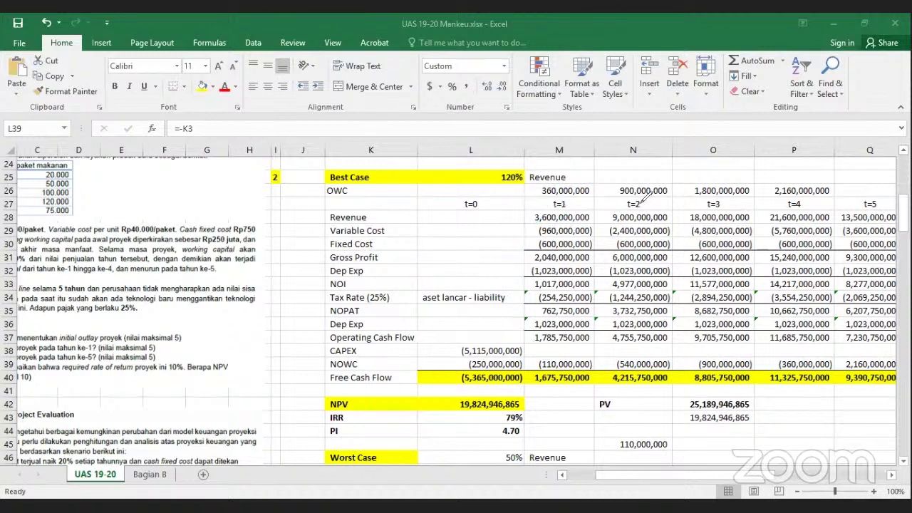
- Circle the Best Case OWC values for t=1 and t=2 and the t=2 NOWC value with freehand annotations
{"action": "mouse_move", "coordinate": [601, 212]}
{"action": "left_mouse_down"}
{"action": "mouse_move", "coordinate": [681, 187]}
{"action": "mouse_move", "coordinate": [609, 209]}
{"action": "mouse_move", "coordinate": [528, 198]}
{"action": "mouse_move", "coordinate": [570, 185]}
{"action": "left_mouse_up"}
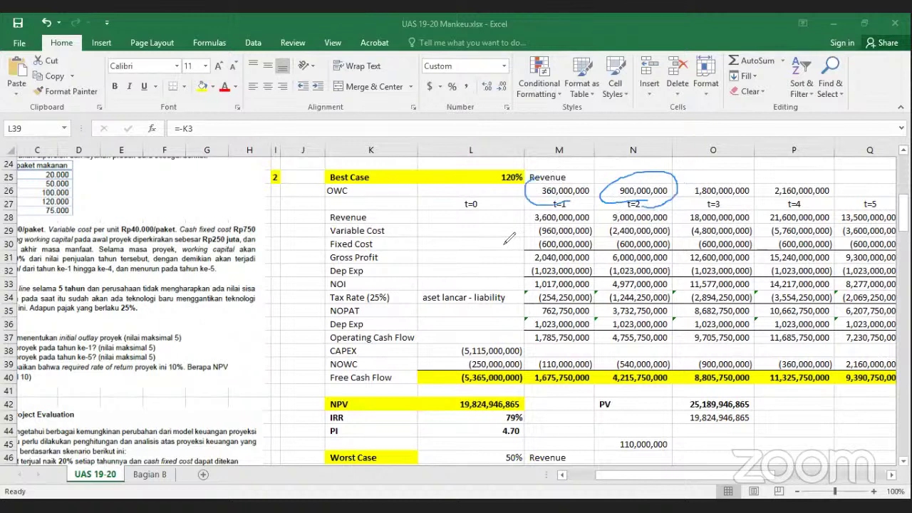
{"action": "left_click_drag", "start_coordinate": [532, 180], "coordinate": [538, 214]}
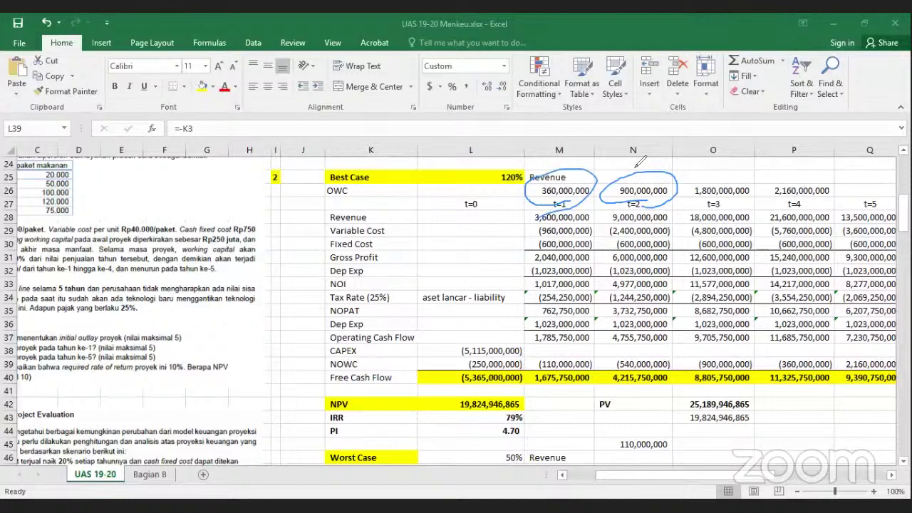
{"action": "left_click_drag", "start_coordinate": [672, 181], "coordinate": [662, 173]}
{"action": "key", "text": "ctrl+z"}
{"action": "left_click_drag", "start_coordinate": [604, 363], "coordinate": [659, 351]}
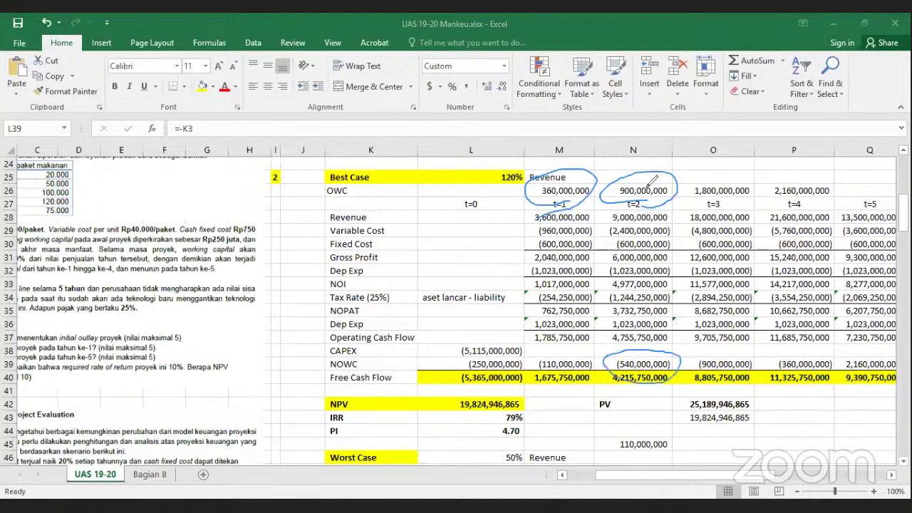
{"action": "left_click_drag", "start_coordinate": [650, 182], "coordinate": [612, 172]}
{"action": "left_click_drag", "start_coordinate": [556, 207], "coordinate": [599, 202]}
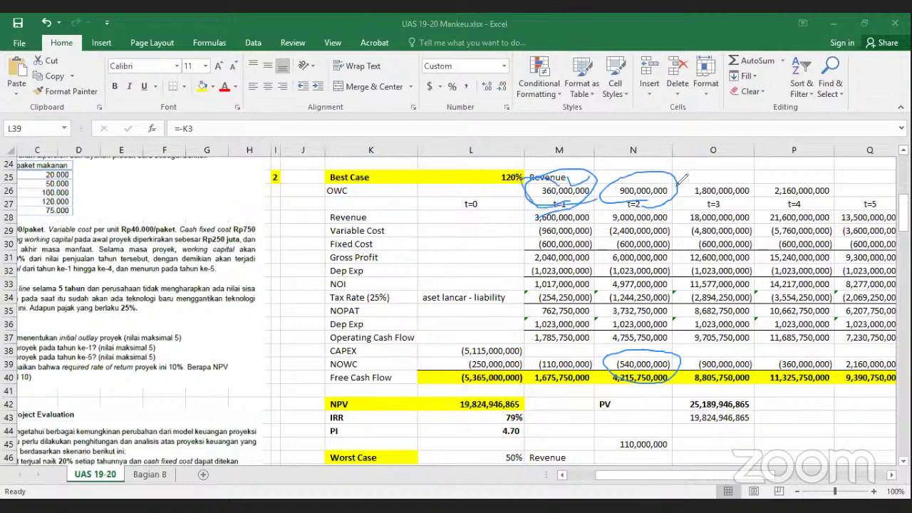
{"action": "left_click_drag", "start_coordinate": [660, 173], "coordinate": [655, 175]}
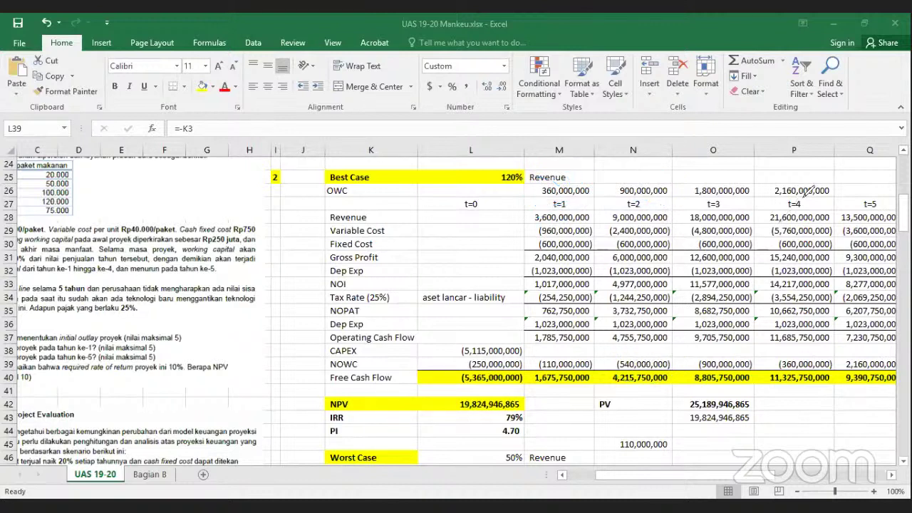
- Circle the Best Case OWC values for t=3 and t=4, link them to the t=4 NOWC with freehand annotations, and clear the marks
{"action": "mouse_move", "coordinate": [774, 193]}
{"action": "left_mouse_down"}
{"action": "mouse_move", "coordinate": [817, 160]}
{"action": "mouse_move", "coordinate": [852, 190]}
{"action": "left_mouse_up"}
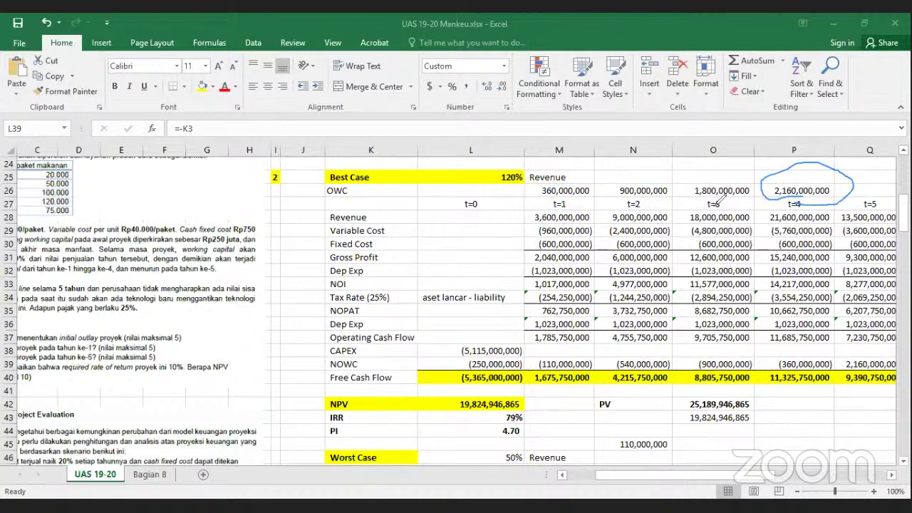
{"action": "mouse_move", "coordinate": [697, 179]}
{"action": "left_mouse_down"}
{"action": "mouse_move", "coordinate": [737, 198]}
{"action": "mouse_move", "coordinate": [749, 232]}
{"action": "left_mouse_up"}
{"action": "left_click_drag", "start_coordinate": [783, 316], "coordinate": [825, 384]}
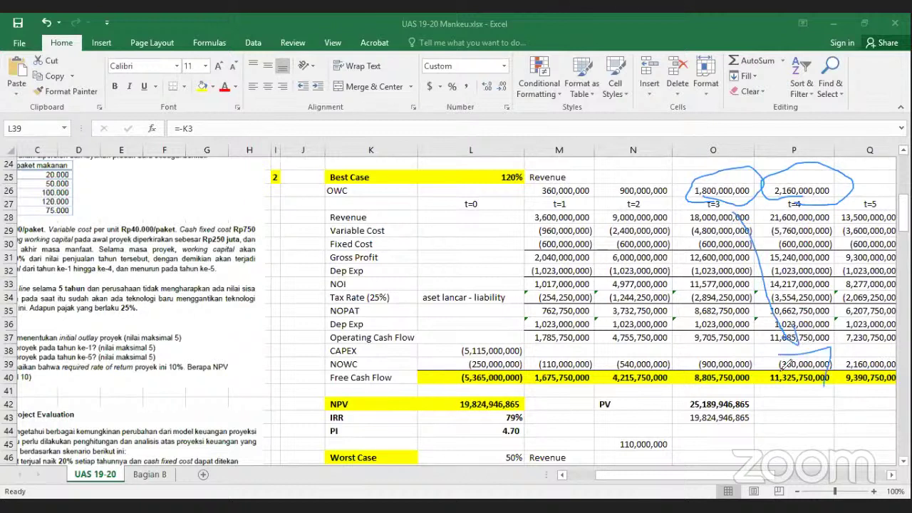
{"action": "key", "text": "ctrl+z"}
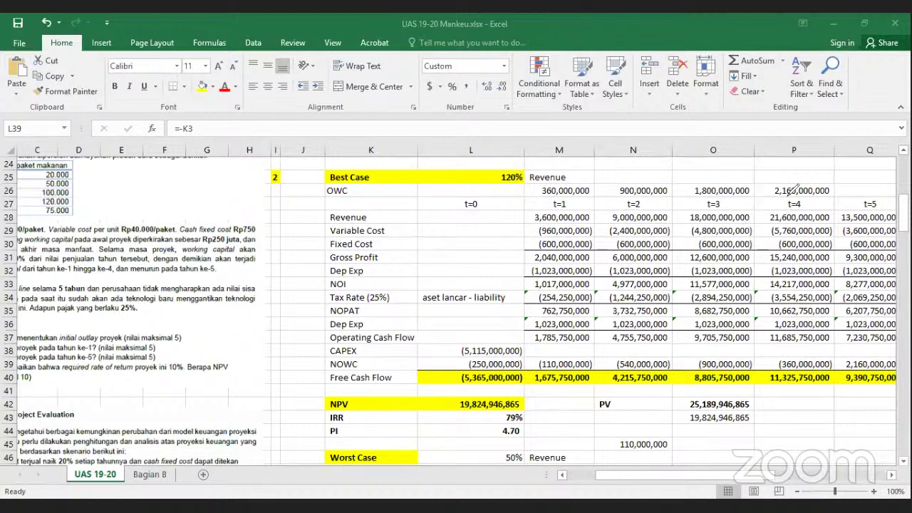
- Mark the link from the t=4 OWC to the t=5 NOWC and the blank t=5 OWC cell with freehand annotations
{"action": "mouse_move", "coordinate": [787, 169]}
{"action": "left_mouse_down"}
{"action": "mouse_move", "coordinate": [807, 201]}
{"action": "mouse_move", "coordinate": [774, 191]}
{"action": "left_mouse_up"}
{"action": "mouse_move", "coordinate": [797, 201]}
{"action": "left_mouse_down"}
{"action": "mouse_move", "coordinate": [861, 330]}
{"action": "mouse_move", "coordinate": [857, 357]}
{"action": "left_mouse_up"}
{"action": "mouse_move", "coordinate": [850, 194]}
{"action": "left_mouse_down"}
{"action": "mouse_move", "coordinate": [860, 187]}
{"action": "mouse_move", "coordinate": [865, 200]}
{"action": "left_mouse_up"}
{"action": "left_click", "coordinate": [854, 193]}
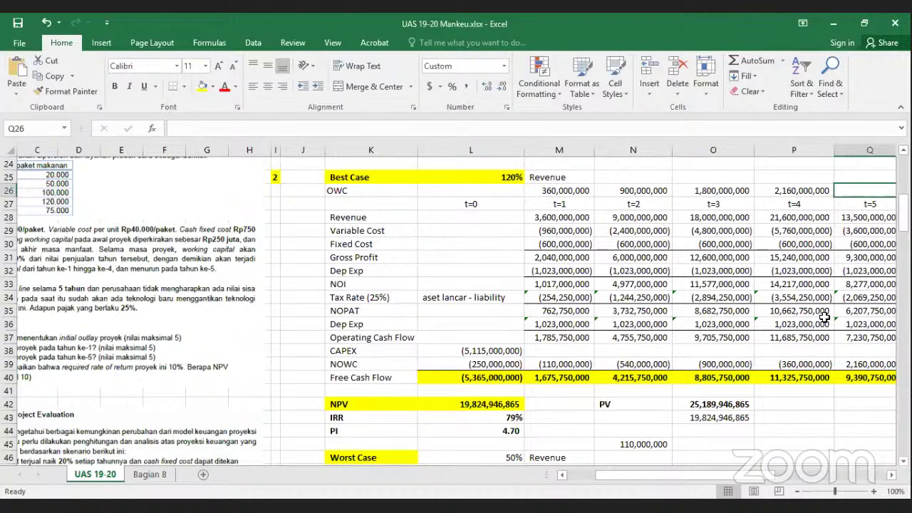
- Total the Best Case NOWC from t=0 to t=4 in cell Q43 with =SUM(L39:P39)
{"action": "scroll", "coordinate": [839, 361], "scroll_direction": "down", "scroll_amount": 1}
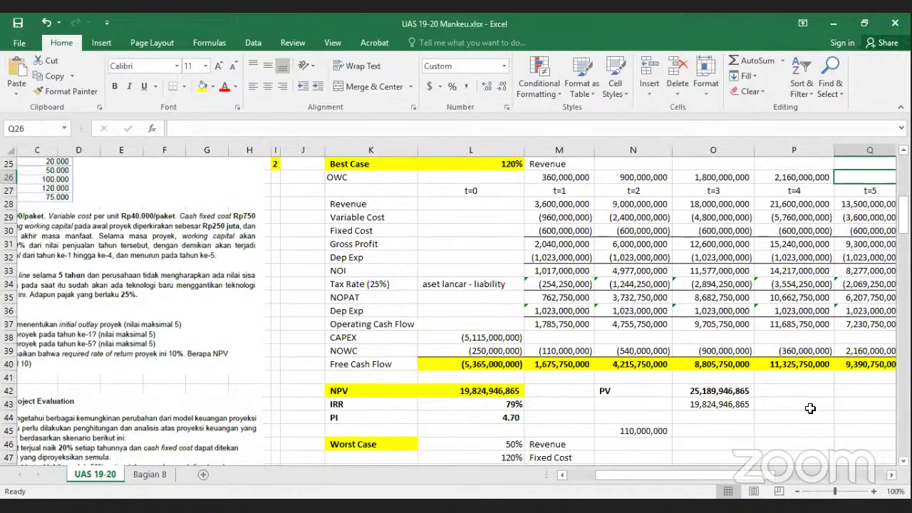
{"action": "scroll", "coordinate": [813, 408], "scroll_direction": "right", "scroll_amount": 1}
{"action": "left_click", "coordinate": [813, 408]}
{"action": "type", "text": "="}
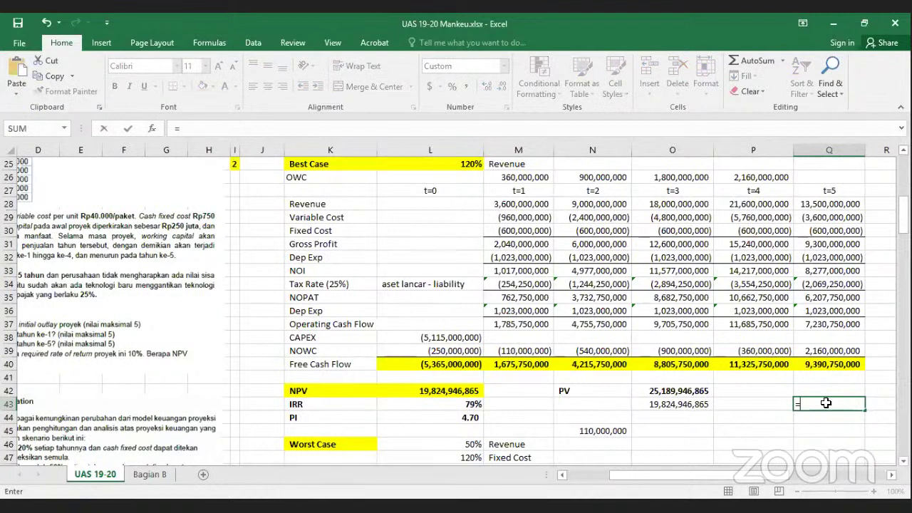
{"action": "type", "text": "SUM(L39:P39)"}
{"action": "key", "text": "ctrl+Return"}
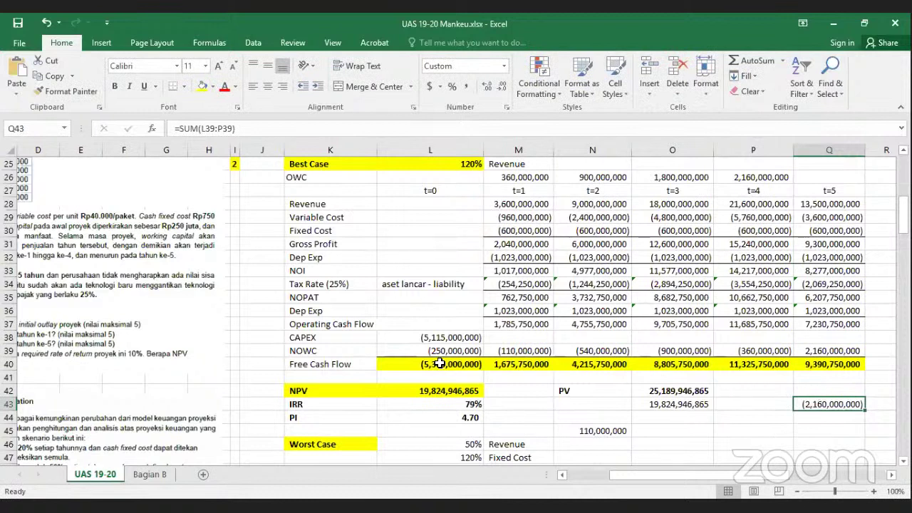
- Examine the Best Case NOWC formulas from t=0 to t=4, the operating cash flows, and the NOWC total in Q43
{"action": "left_click_drag", "start_coordinate": [482, 352], "coordinate": [605, 351]}
{"action": "left_click", "coordinate": [476, 353]}
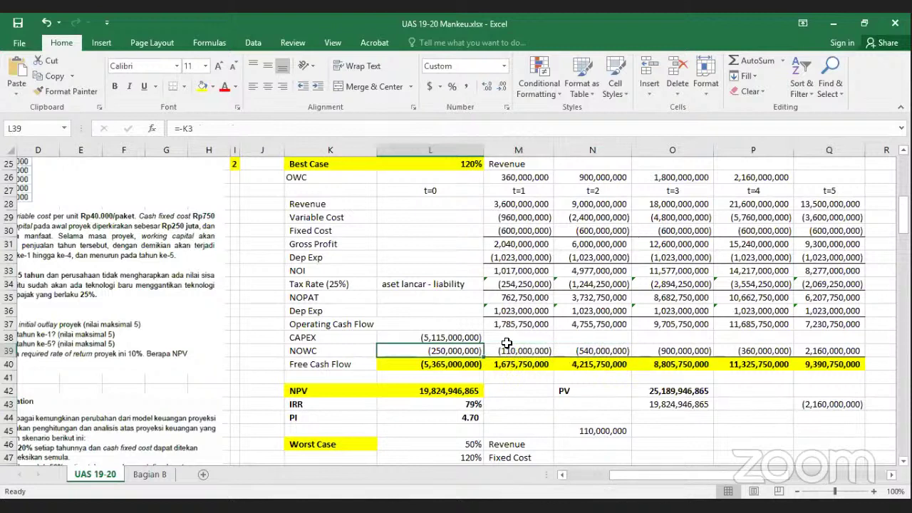
{"action": "left_click", "coordinate": [510, 349]}
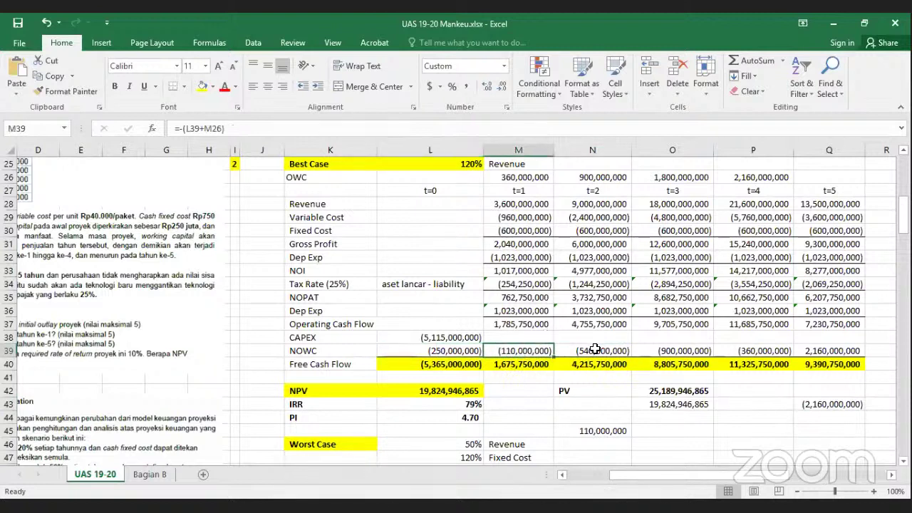
{"action": "key", "text": "Right"}
{"action": "key", "text": "Right"}
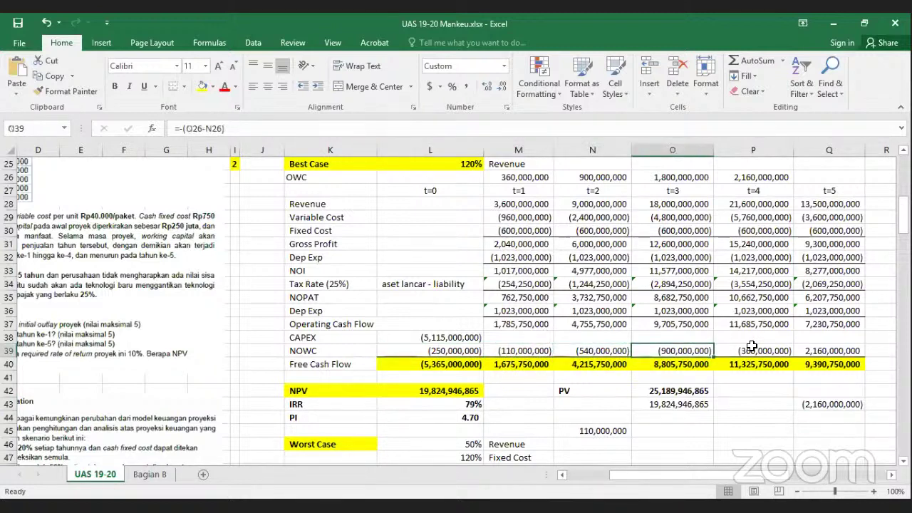
{"action": "key", "text": "Right"}
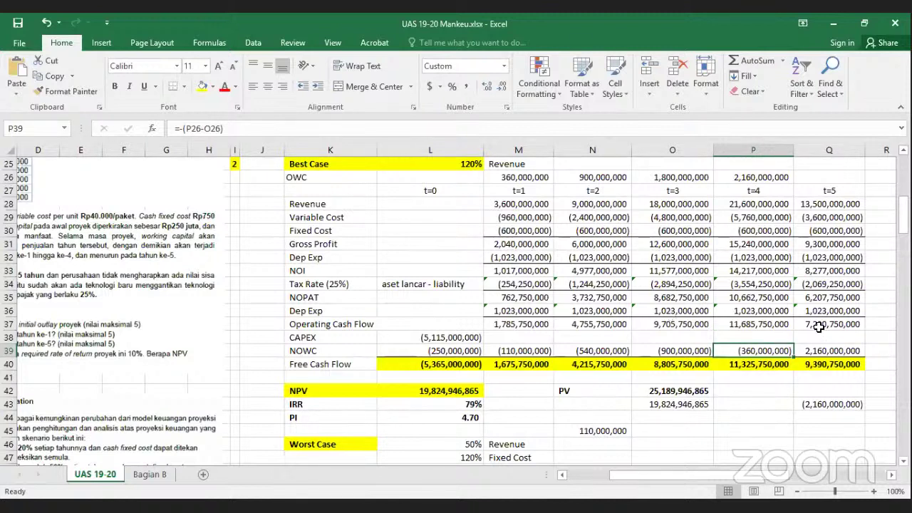
{"action": "left_click_drag", "start_coordinate": [519, 324], "coordinate": [758, 325]}
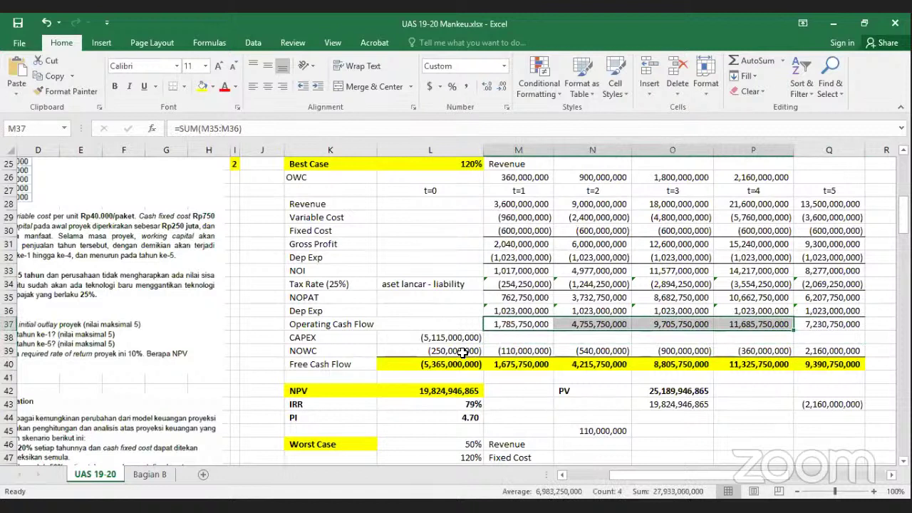
{"action": "left_click_drag", "start_coordinate": [463, 353], "coordinate": [762, 419]}
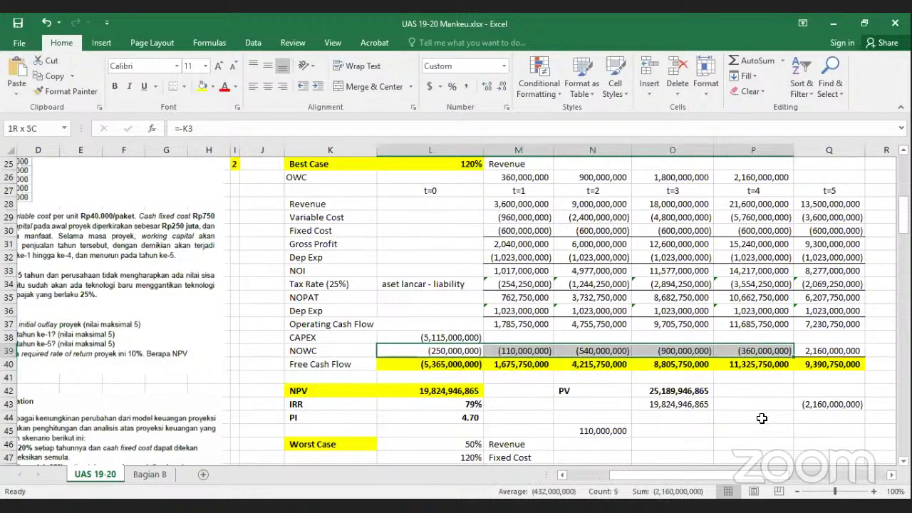
{"action": "left_click", "coordinate": [835, 405]}
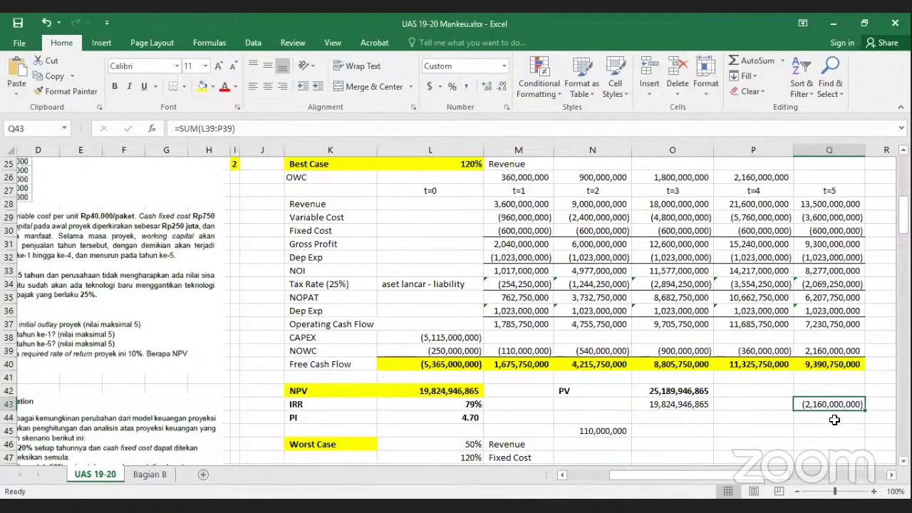
- Replace the t=5 NOWC formula in Q39 with a direct reference to the t=4 OWC, =P26
{"action": "left_click", "coordinate": [846, 350]}
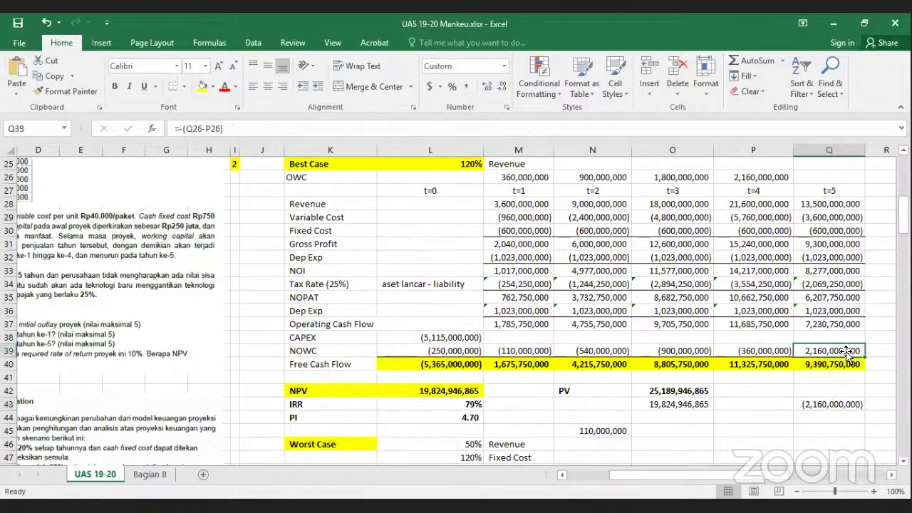
{"action": "key", "text": "BackSpace"}
{"action": "type", "text": "="}
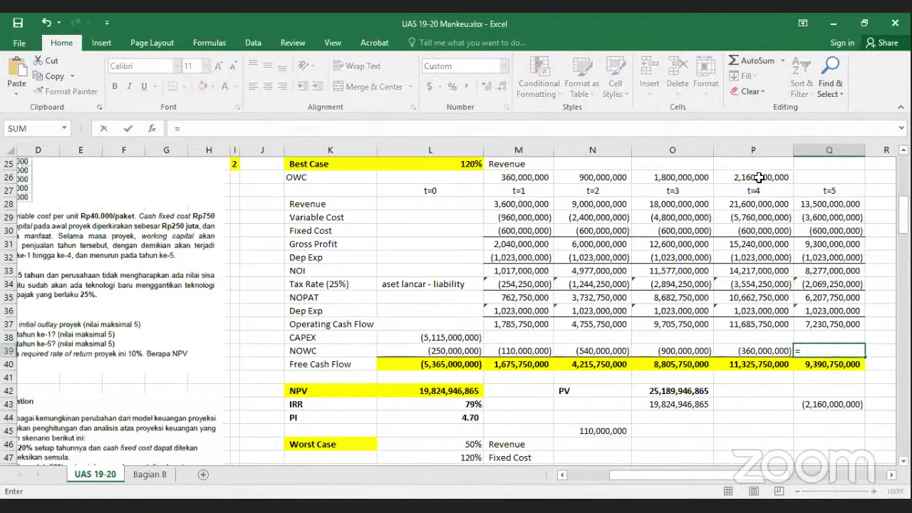
{"action": "left_click", "coordinate": [759, 178]}
{"action": "key", "text": "Return"}
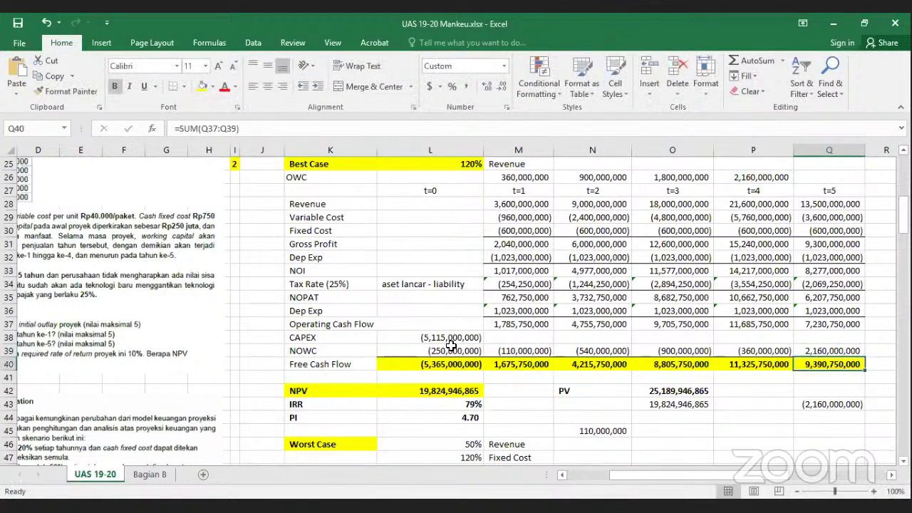
- Try returning only the initial working capital at t=5 by entering =-L39 in Q39, and undo that change
{"action": "left_click", "coordinate": [479, 354]}
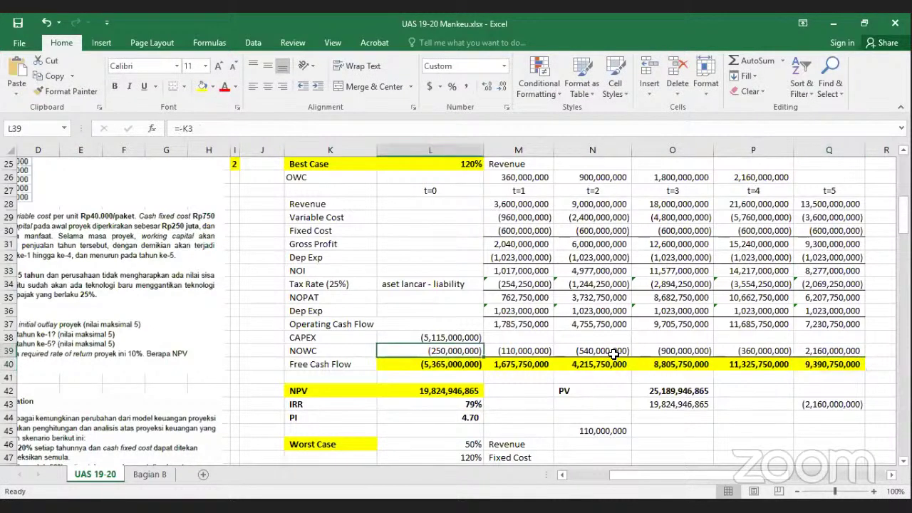
{"action": "left_click", "coordinate": [784, 352], "text": "shift"}
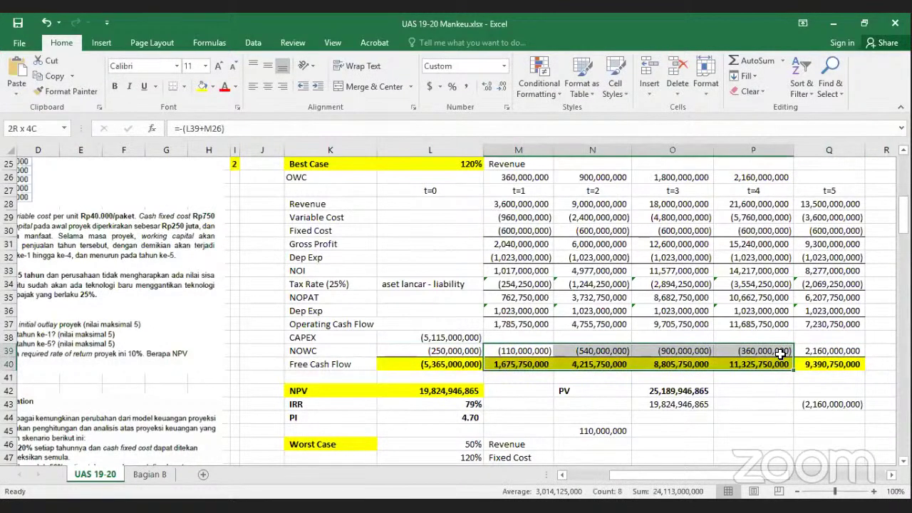
{"action": "left_click", "coordinate": [824, 351]}
{"action": "type", "text": "=-"}
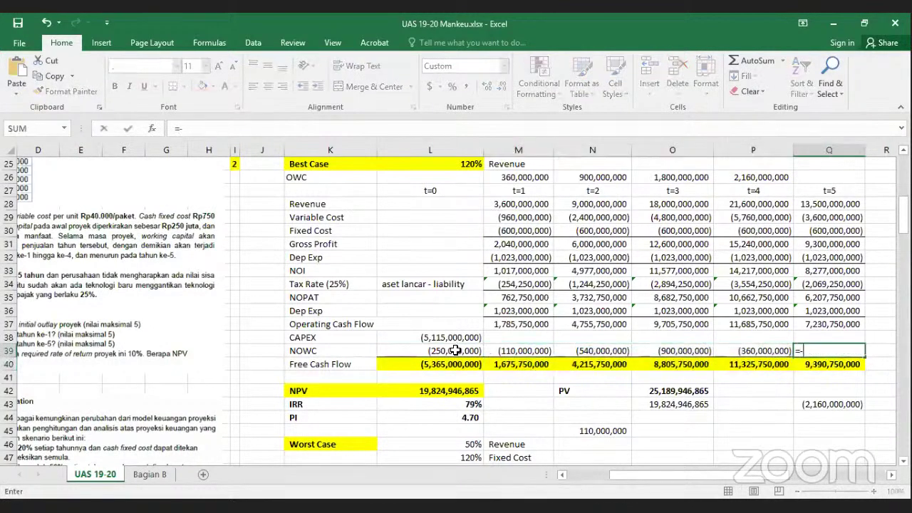
{"action": "left_click", "coordinate": [455, 351]}
{"action": "key", "text": "Return"}
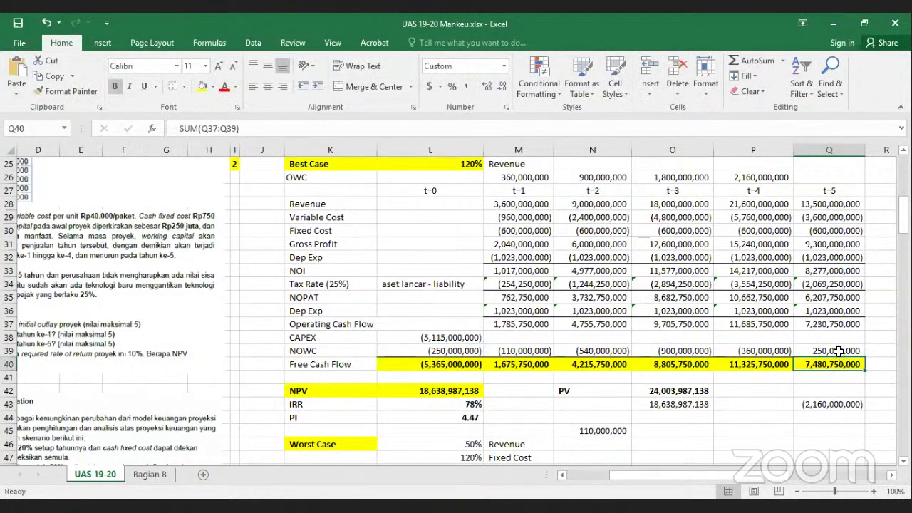
{"action": "left_click", "coordinate": [835, 352]}
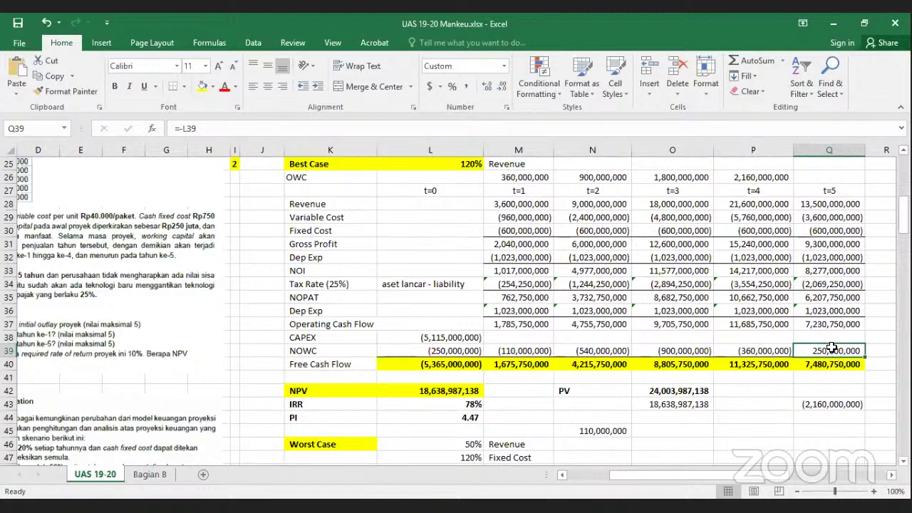
{"action": "key", "text": "ctrl+z"}
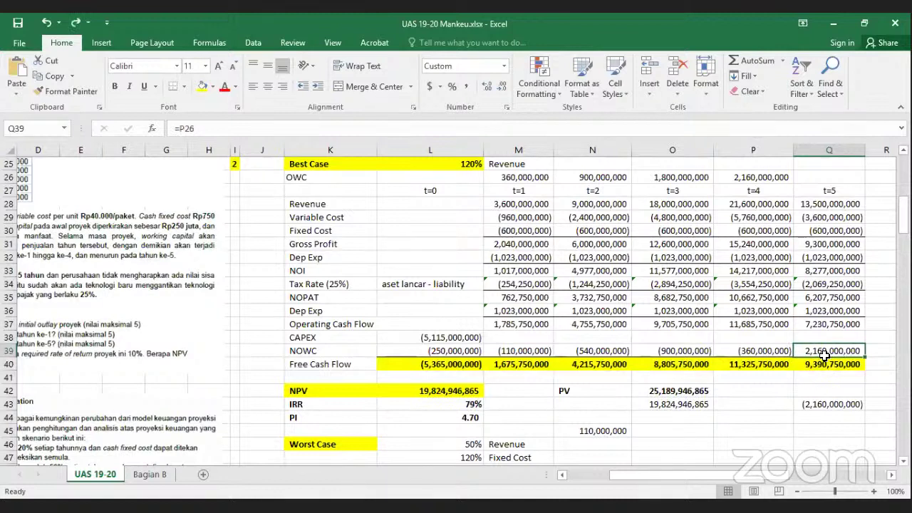
- Re-enter =SUM(L39:P39) in Q43 and compare that total with the t=4 OWC and the t=5 NOWC cells
{"action": "left_click", "coordinate": [829, 403]}
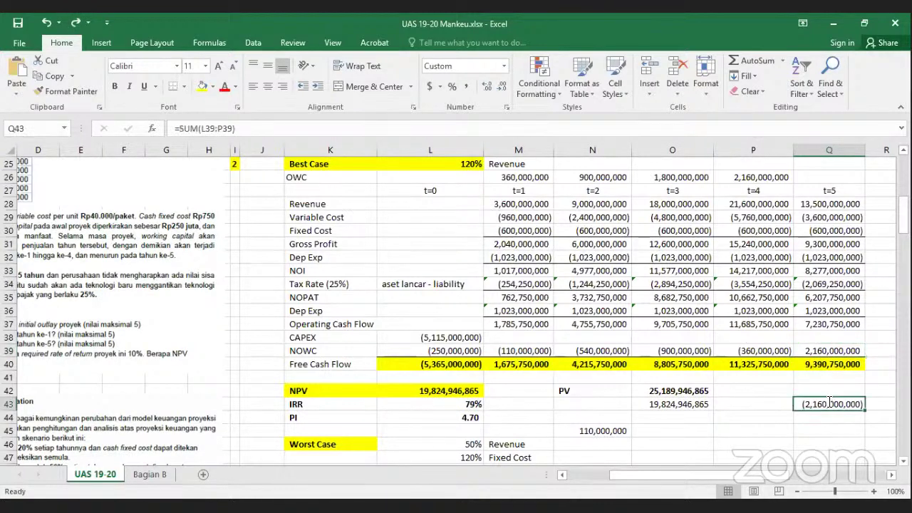
{"action": "type", "text": "="}
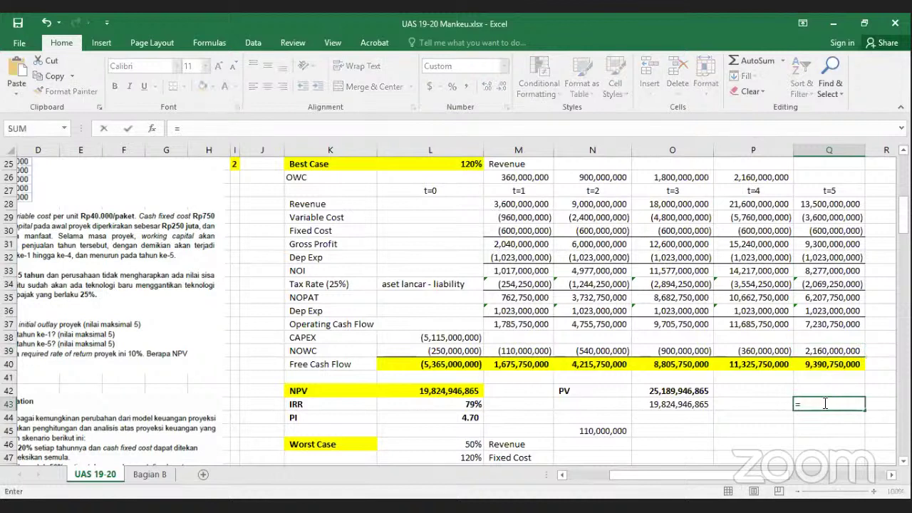
{"action": "type", "text": "sum("}
{"action": "left_click", "coordinate": [467, 350]}
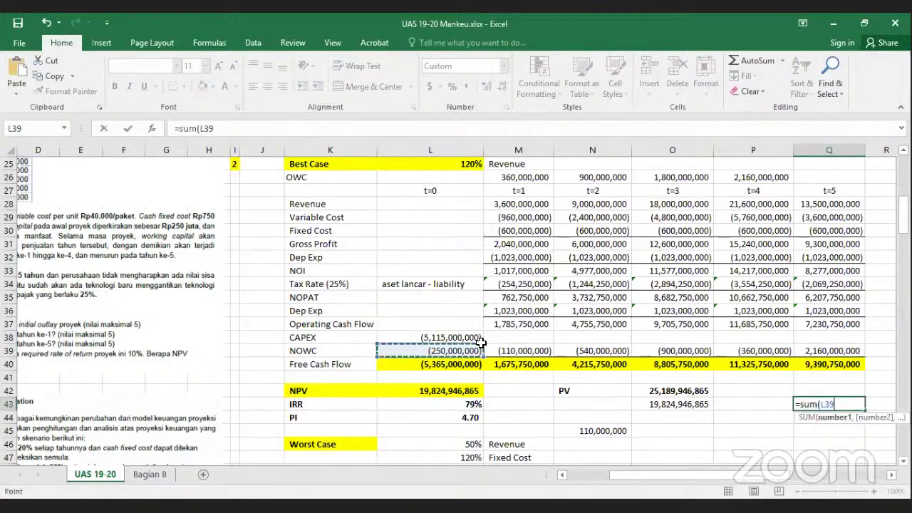
{"action": "left_click", "coordinate": [720, 355], "text": "shift"}
{"action": "type", "text": ")"}
{"action": "key", "text": "Return"}
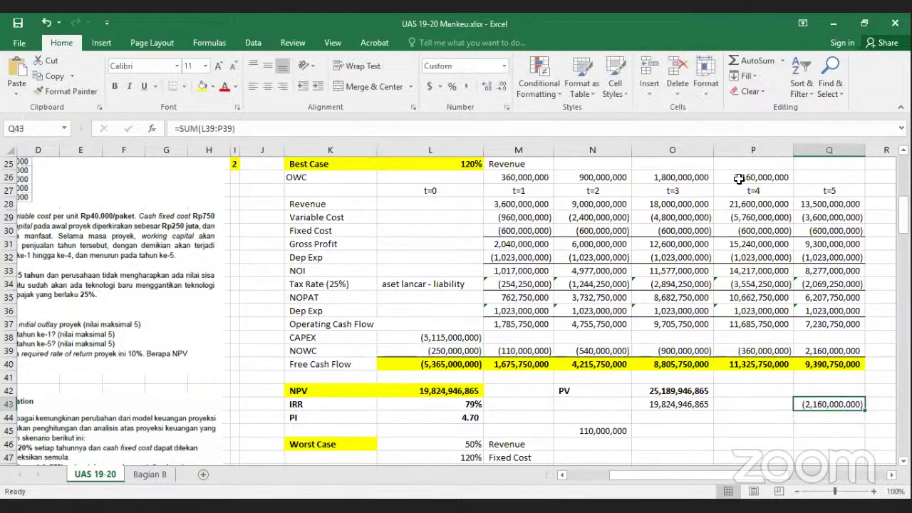
{"action": "left_click", "coordinate": [761, 176]}
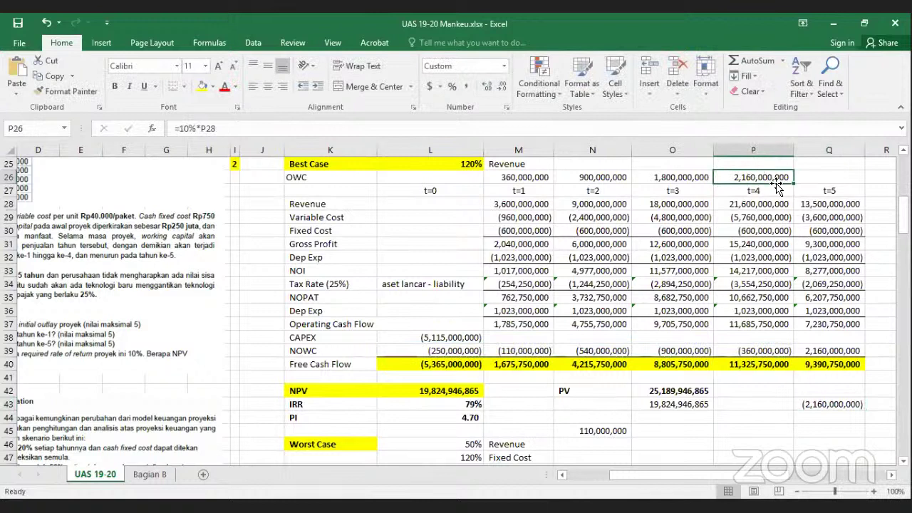
{"action": "left_click", "coordinate": [848, 350]}
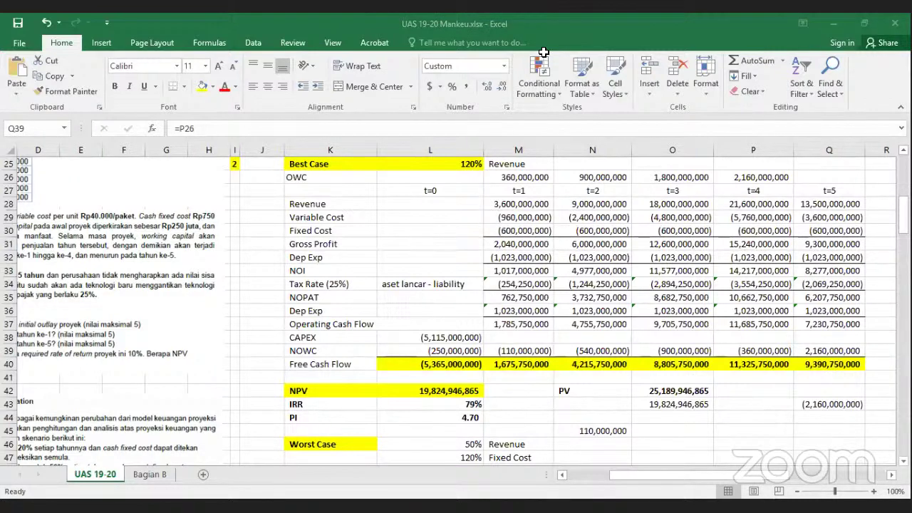
- Calculate the Best Case t=5 OWC in Q26 as 10% of the t=5 revenue with =Q28*10%
{"action": "scroll", "coordinate": [829, 190], "scroll_direction": "up", "scroll_amount": 1}
{"action": "left_click", "coordinate": [829, 190]}
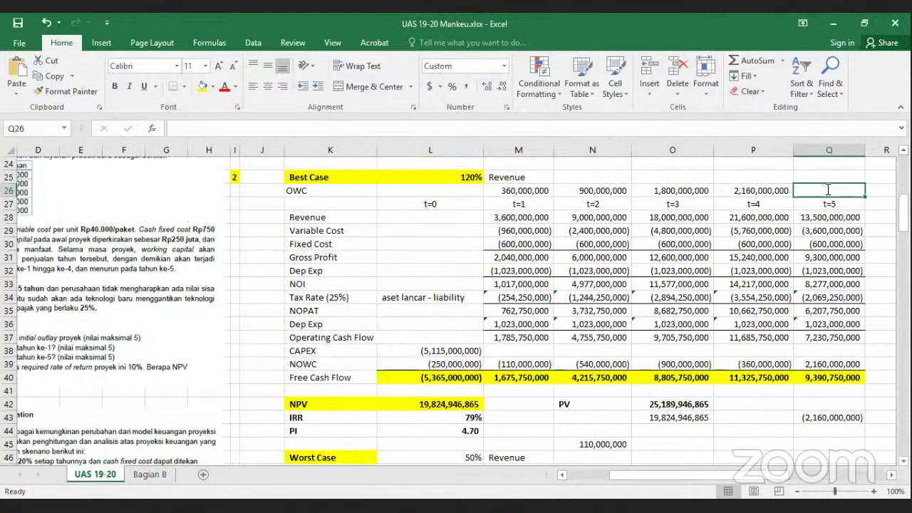
{"action": "type", "text": "="}
{"action": "left_click", "coordinate": [822, 218]}
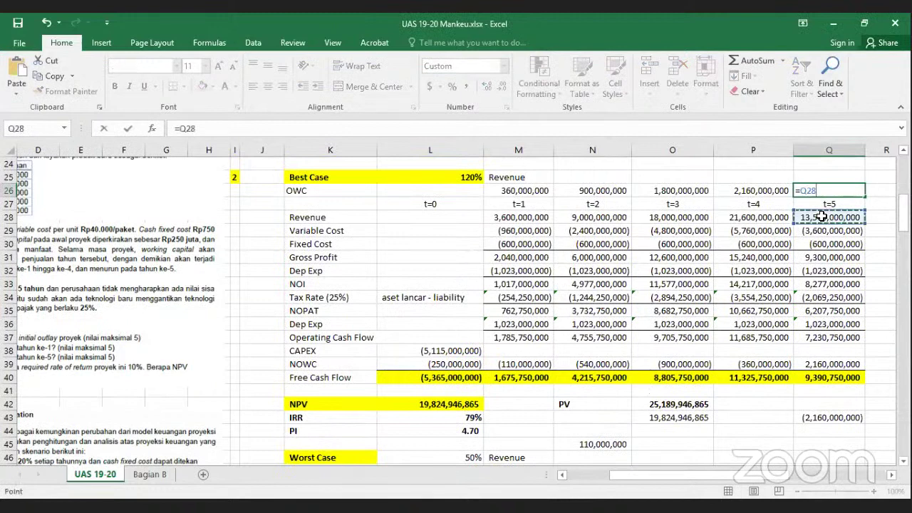
{"action": "type", "text": "*10%"}
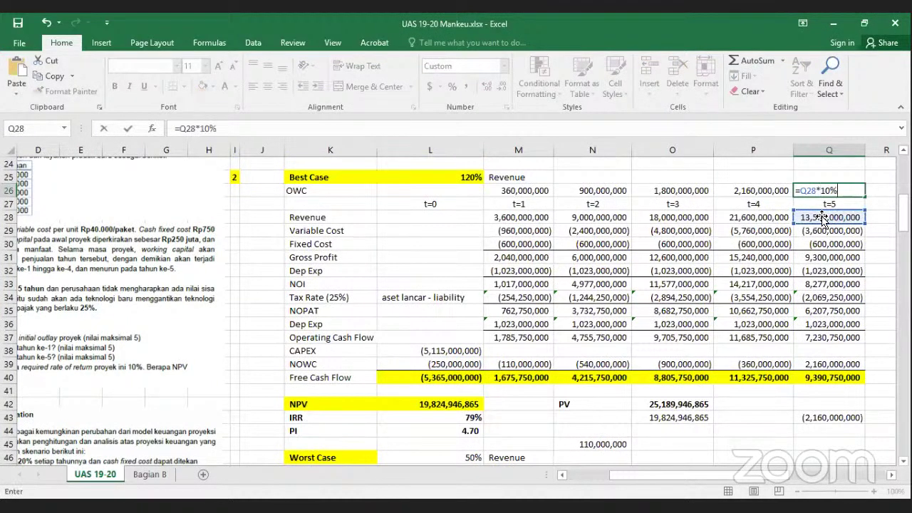
{"action": "key", "text": "Return"}
{"action": "key", "text": "Up"}
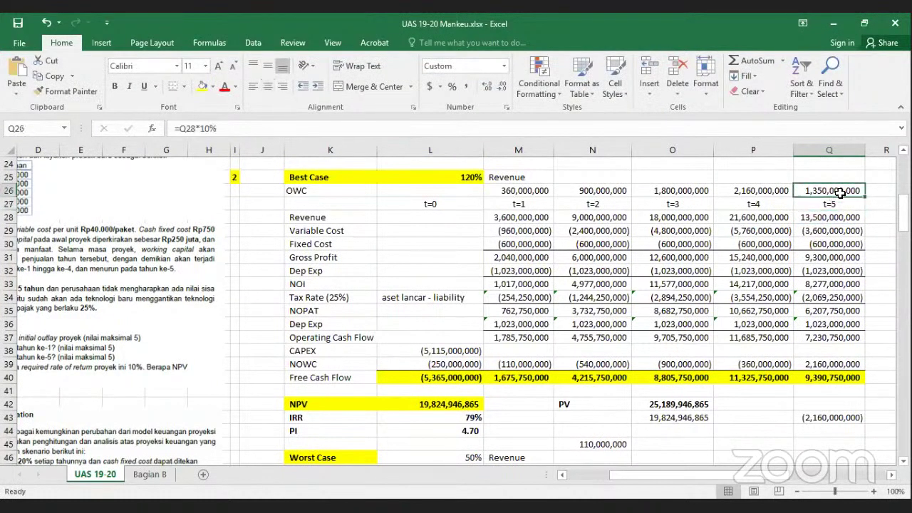
- Try calculating the t=5 NOWC in Q39 as the t=4 OWC minus the t=5 OWC with =P26-Q26
{"action": "left_click", "coordinate": [846, 364]}
{"action": "type", "text": "="}
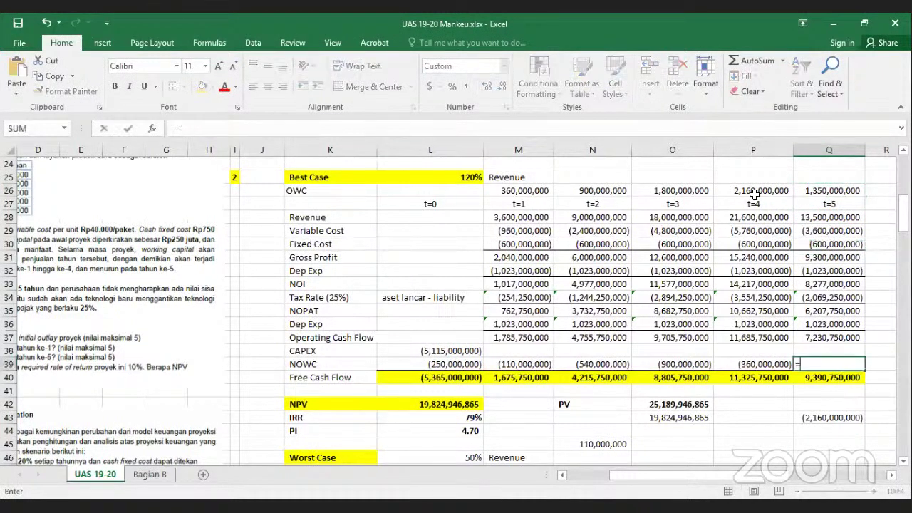
{"action": "left_click", "coordinate": [752, 192]}
{"action": "type", "text": "-"}
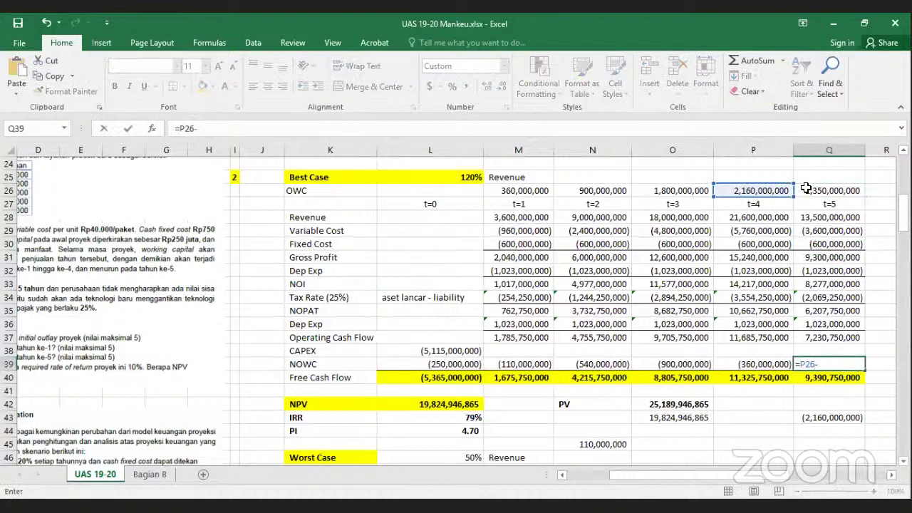
{"action": "left_click", "coordinate": [806, 187]}
{"action": "key", "text": "Return"}
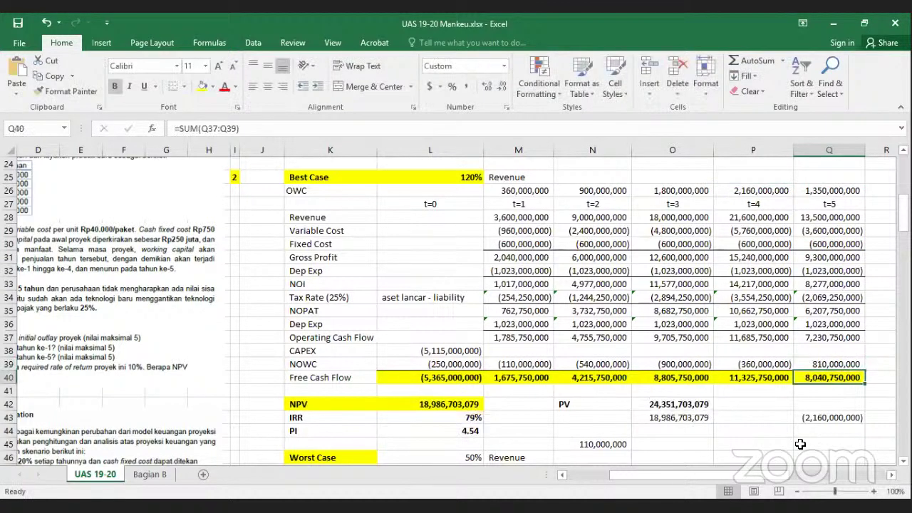
- Try a check total of the earlier NOWC outflows in Q45 and compare it with the t=5 NOWC formula
{"action": "left_click", "coordinate": [801, 444]}
{"action": "type", "text": "="}
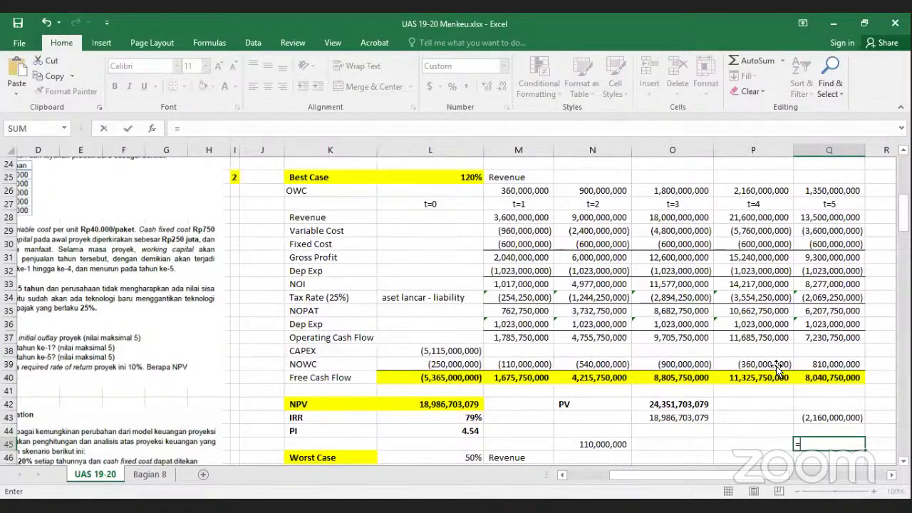
{"action": "key", "text": "Escape"}
{"action": "left_click", "coordinate": [827, 364]}
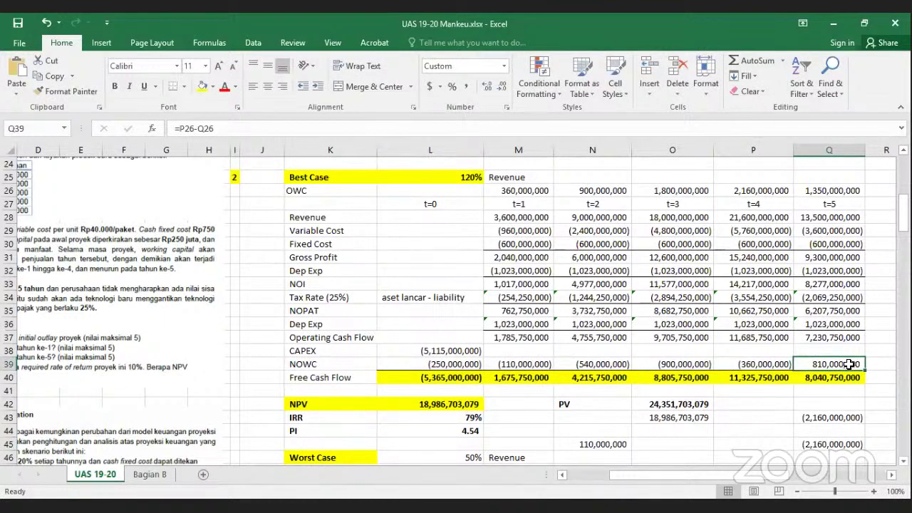
- Return the t=5 OWC in Q26 to 0 and the t=5 NOWC in Q39 to =P26, removing the trial total in Q45
{"action": "left_click", "coordinate": [829, 191]}
{"action": "key", "text": "BackSpace"}
{"action": "key", "text": "Return"}
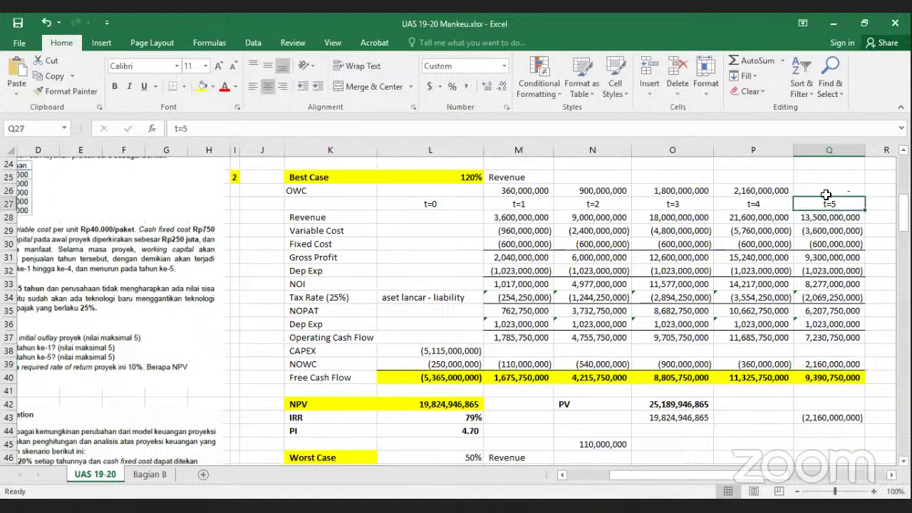
{"action": "key", "text": "Up"}
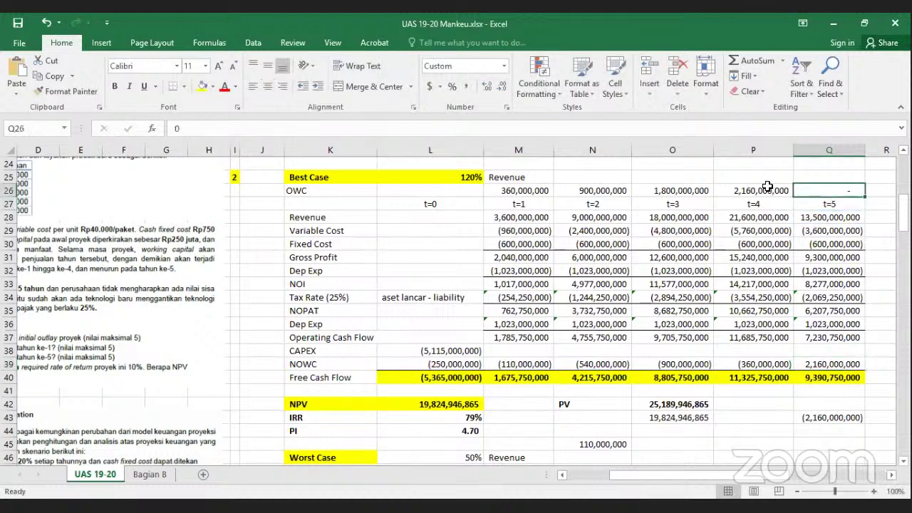
- Examine the OWC cells for the middle years, t=4 and t=5 alongside the t=5 NOWC formula in Q39
{"action": "left_click", "coordinate": [768, 198]}
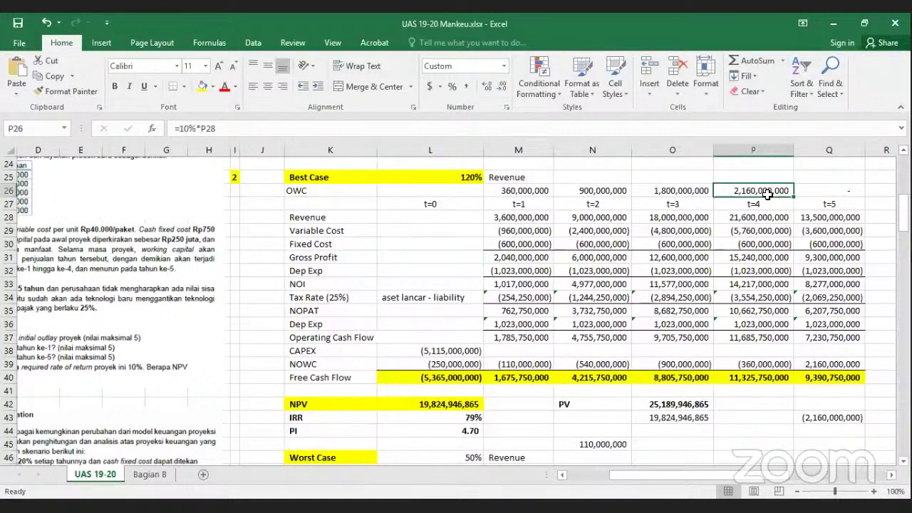
{"action": "key", "text": "Left"}
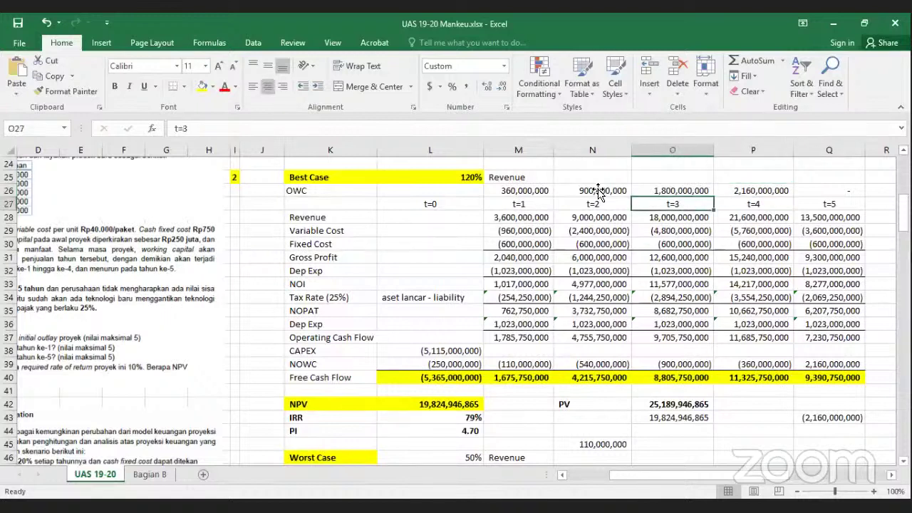
{"action": "left_click", "coordinate": [564, 186]}
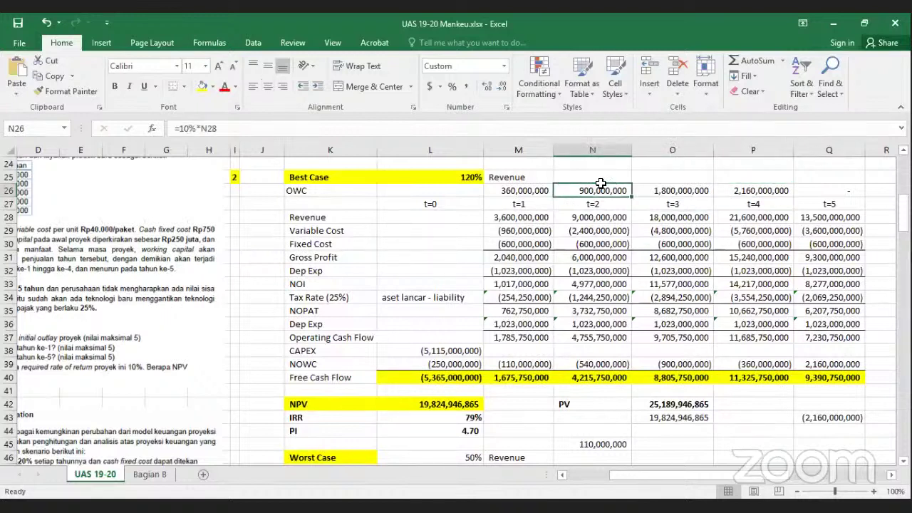
{"action": "left_click", "coordinate": [851, 363]}
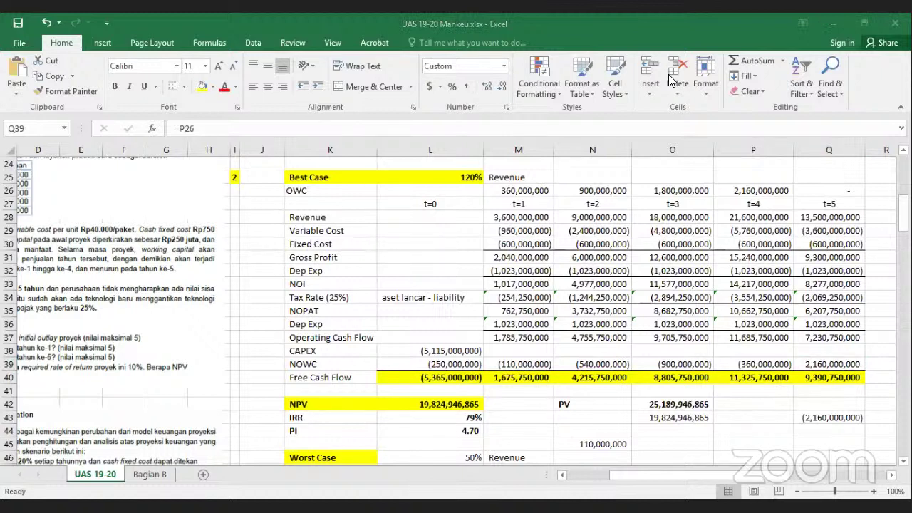
{"action": "left_click", "coordinate": [782, 187]}
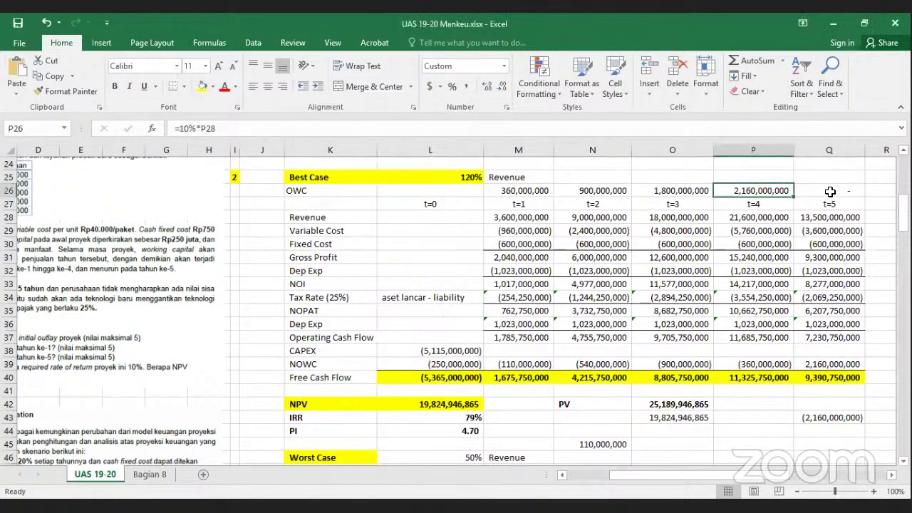
{"action": "left_click", "coordinate": [830, 191]}
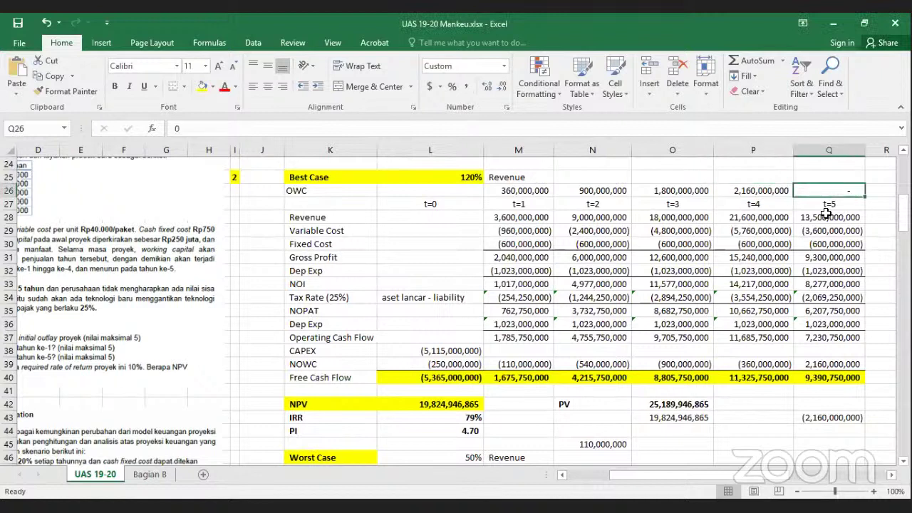
{"action": "left_click", "coordinate": [779, 193]}
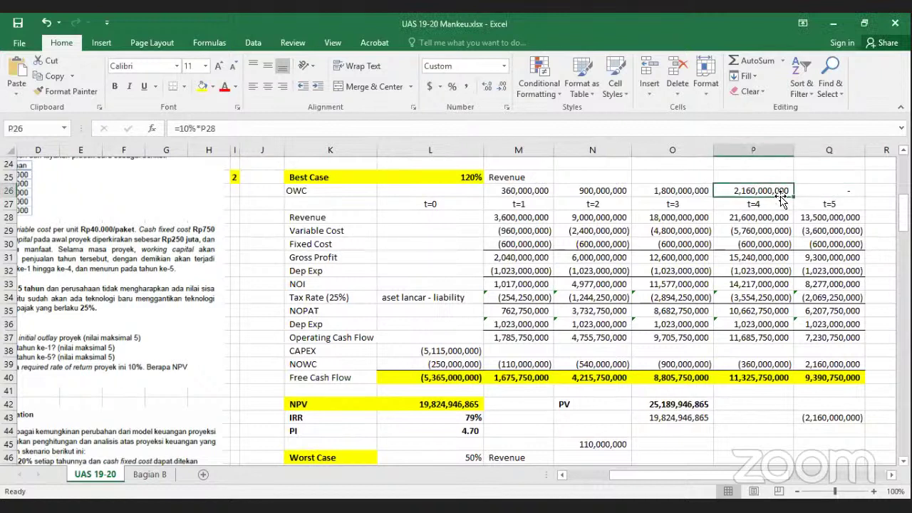
{"action": "left_click", "coordinate": [838, 364]}
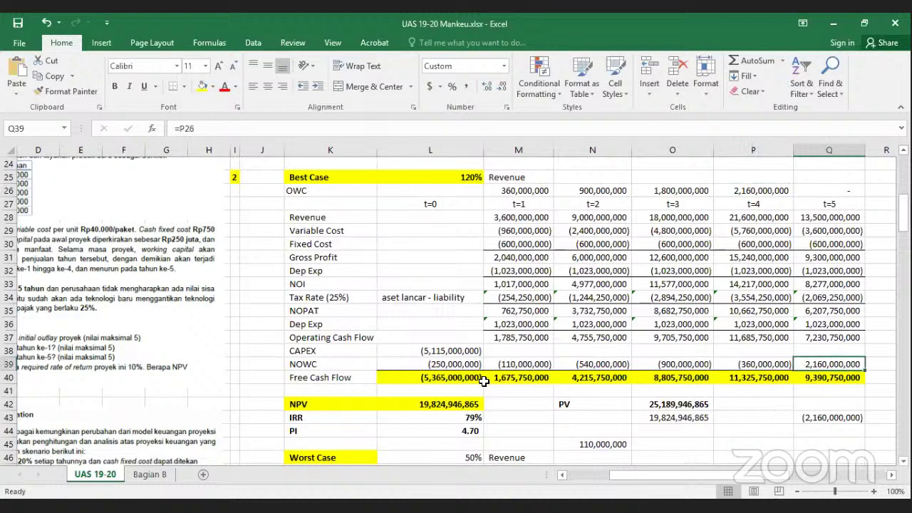
- Review the Free Cash Flow row L40:Q40 and how the NPV formula in L42 uses it with the 10% rate
{"action": "left_click_drag", "start_coordinate": [428, 377], "coordinate": [818, 375]}
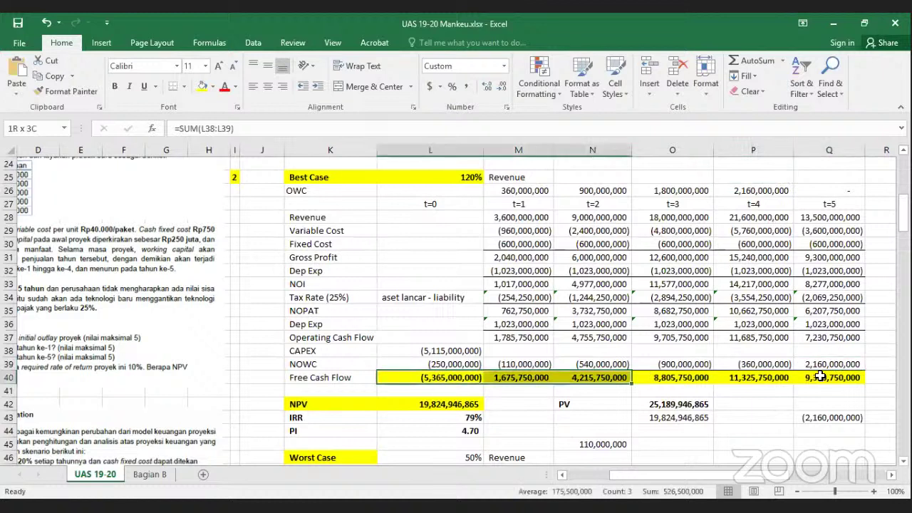
{"action": "left_click", "coordinate": [471, 404]}
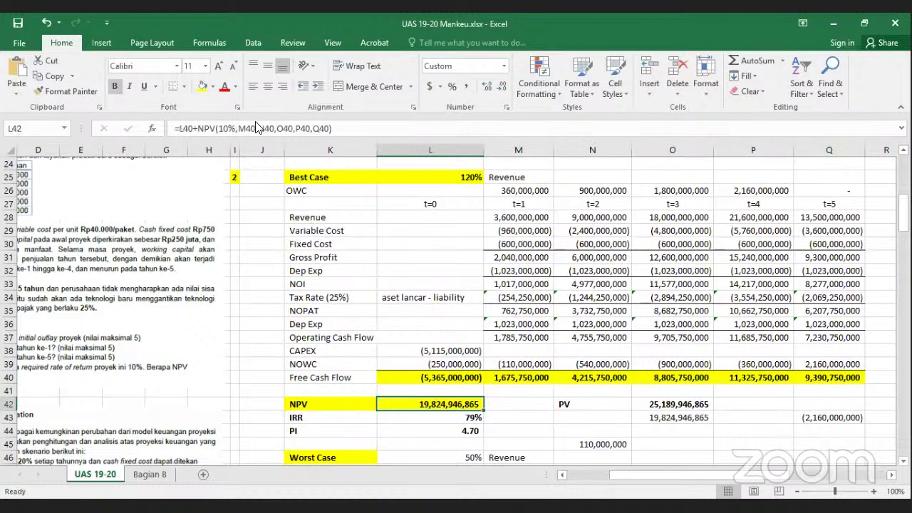
{"action": "left_click", "coordinate": [439, 429]}
{"action": "double_click", "coordinate": [436, 404]}
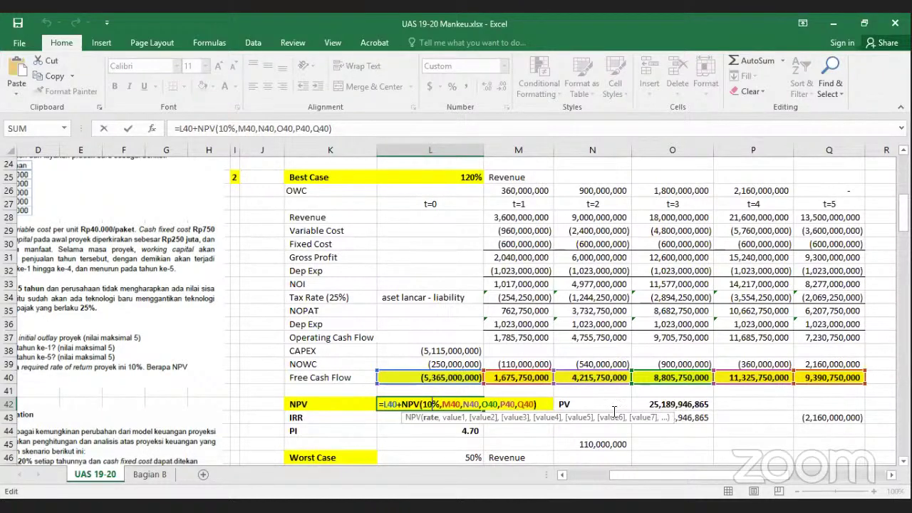
{"action": "scroll", "coordinate": [614, 412], "scroll_direction": "left", "scroll_amount": 3}
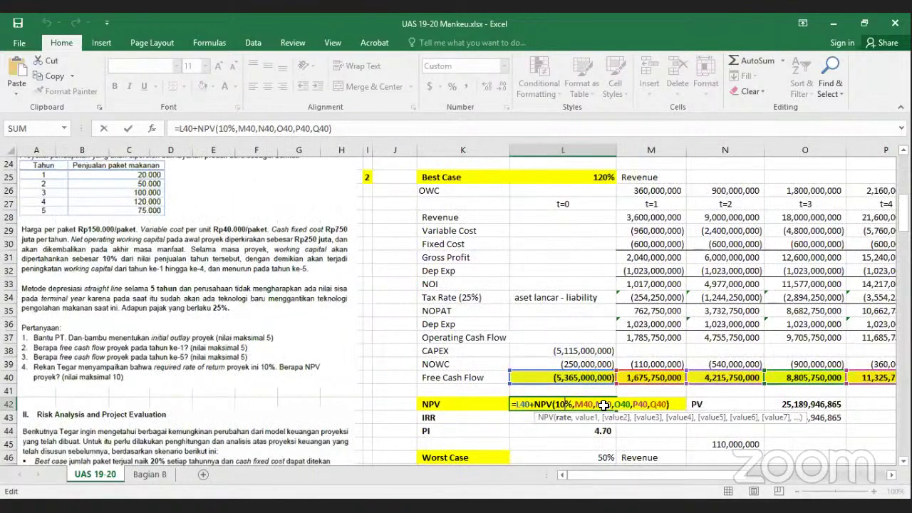
{"action": "key", "text": "Return"}
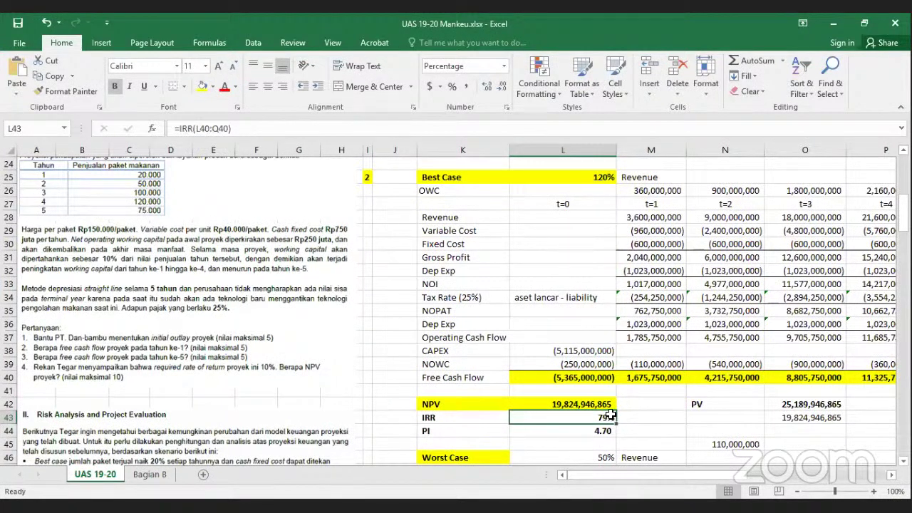
{"action": "scroll", "coordinate": [581, 378], "scroll_direction": "down", "scroll_amount": 1}
{"action": "left_click", "coordinate": [581, 378]}
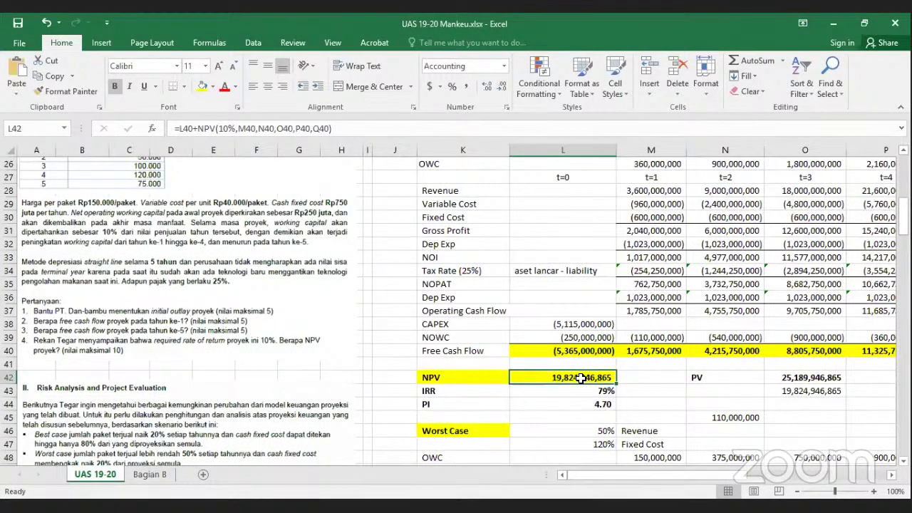
- Note the acceptance criteria >10% beside the IRR in M43 and >1 beside the PI in M44
{"action": "left_click", "coordinate": [639, 386]}
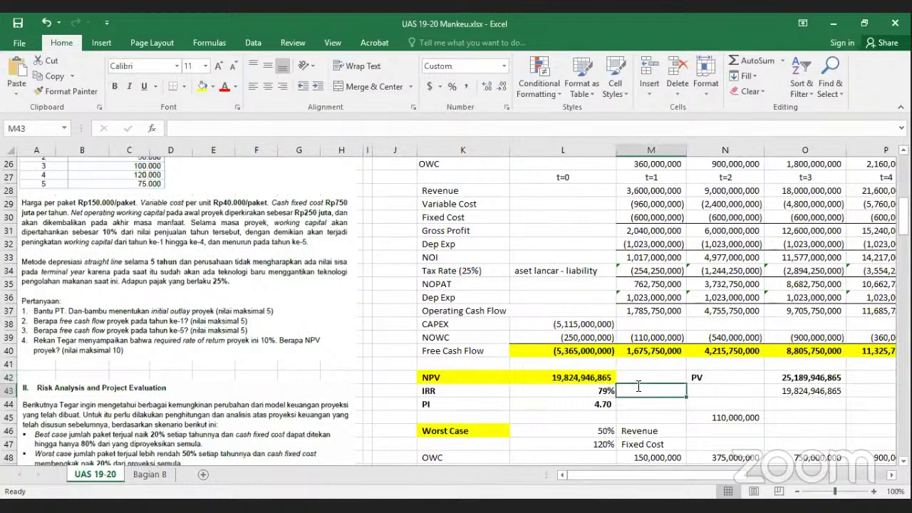
{"action": "type", "text": ">10%"}
{"action": "key", "text": "Return"}
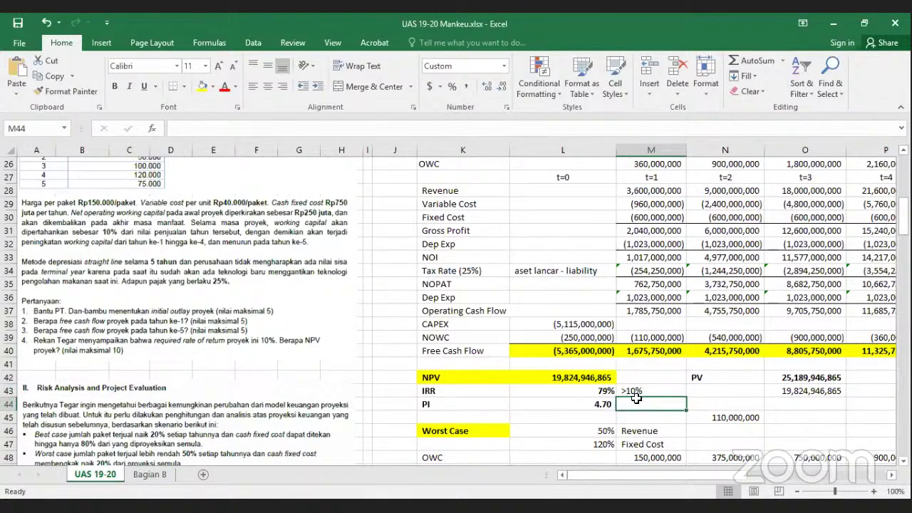
{"action": "type", "text": ">1"}
{"action": "key", "text": "Return"}
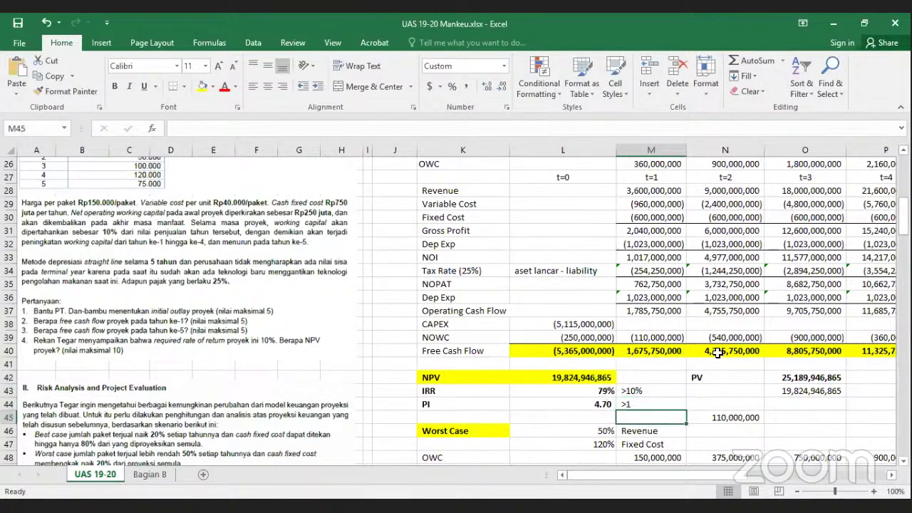
{"action": "key", "text": "Up"}
{"action": "key", "text": "Up"}
{"action": "key", "text": "Up"}
{"action": "key", "text": "Left"}
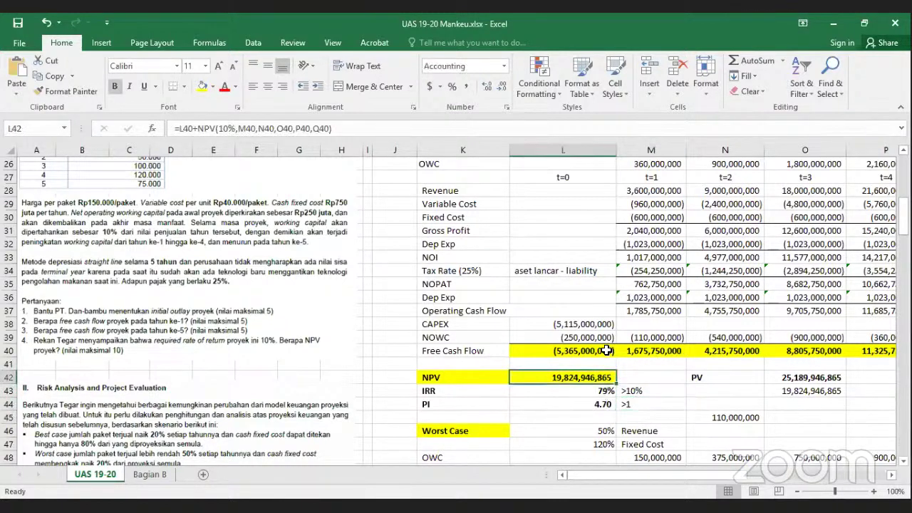
{"action": "left_click", "coordinate": [608, 351]}
{"action": "type", "text": "-"}
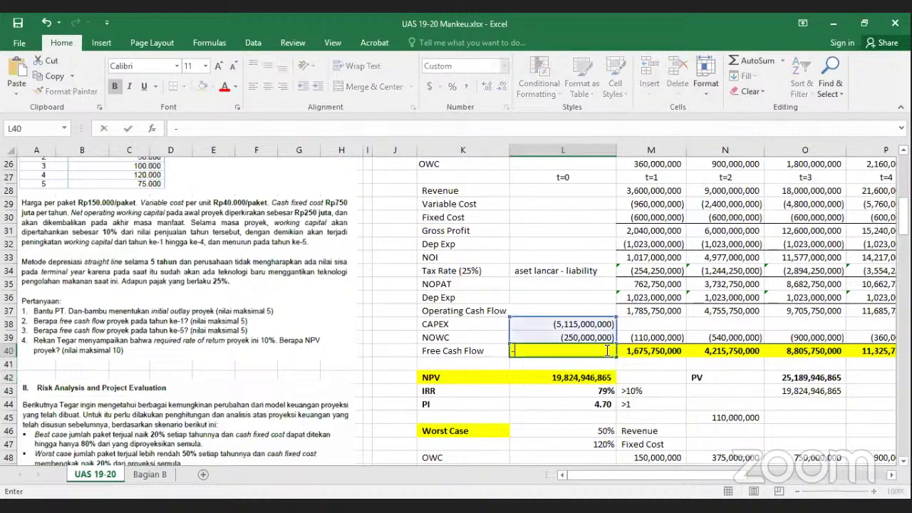
{"action": "type", "text": "5000000"}
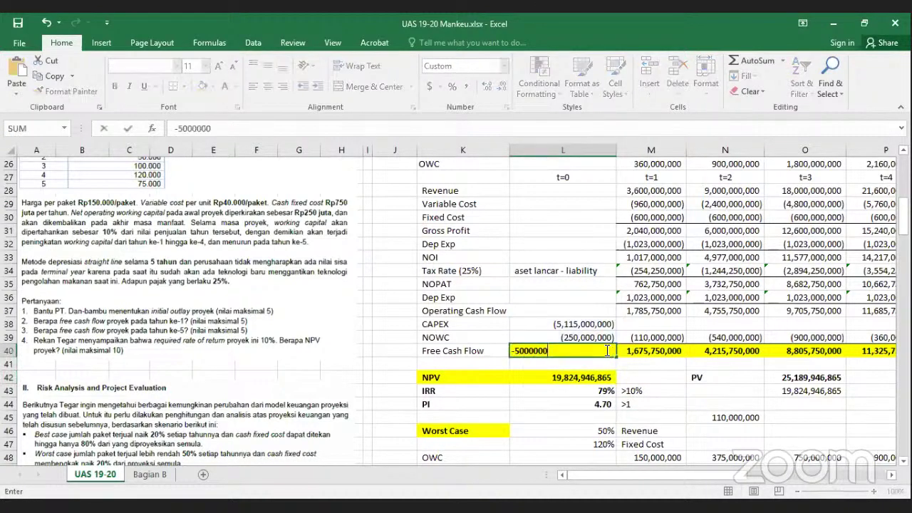
{"action": "type", "text": "0000"}
{"action": "key", "text": "Return"}
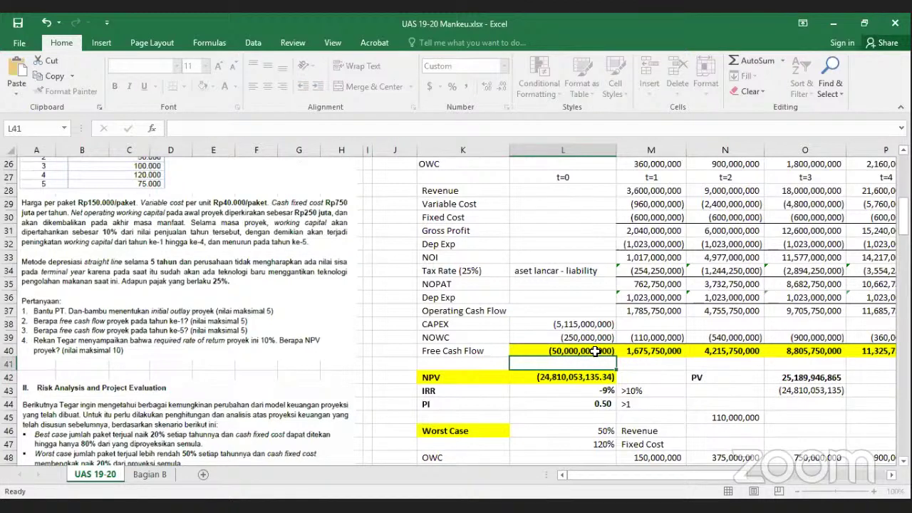
- Compare the IRR and PI with their criteria in M43 and M44, and undo the trial t=0 free cash flow
{"action": "left_click", "coordinate": [598, 393]}
{"action": "left_click", "coordinate": [651, 391]}
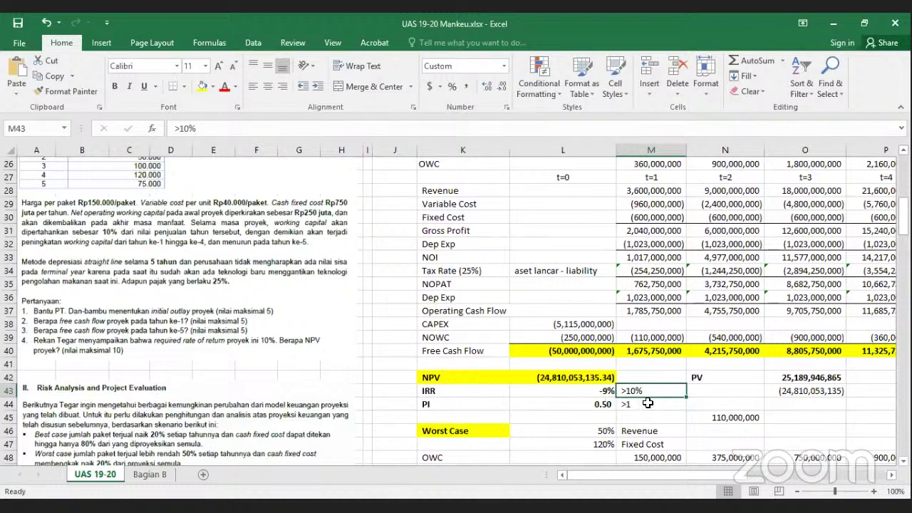
{"action": "left_click", "coordinate": [648, 403]}
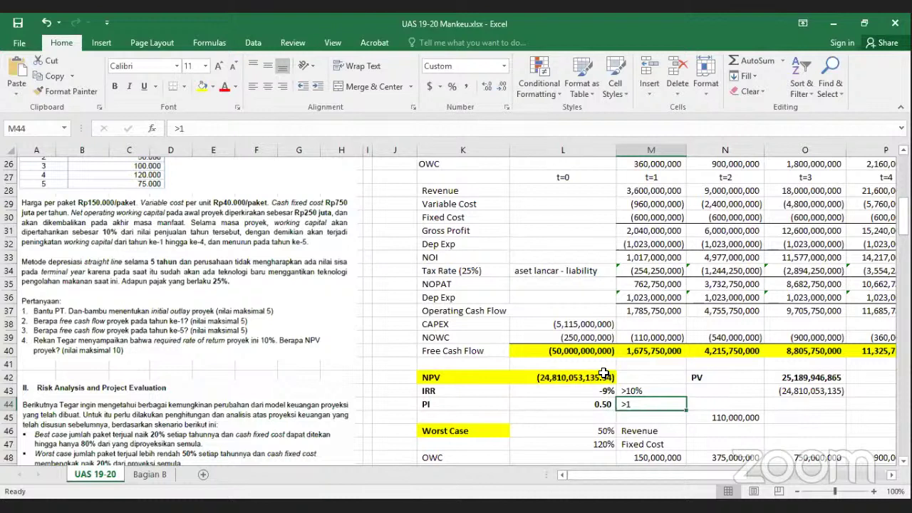
{"action": "key", "text": "ctrl+z"}
{"action": "key", "text": "ctrl+z"}
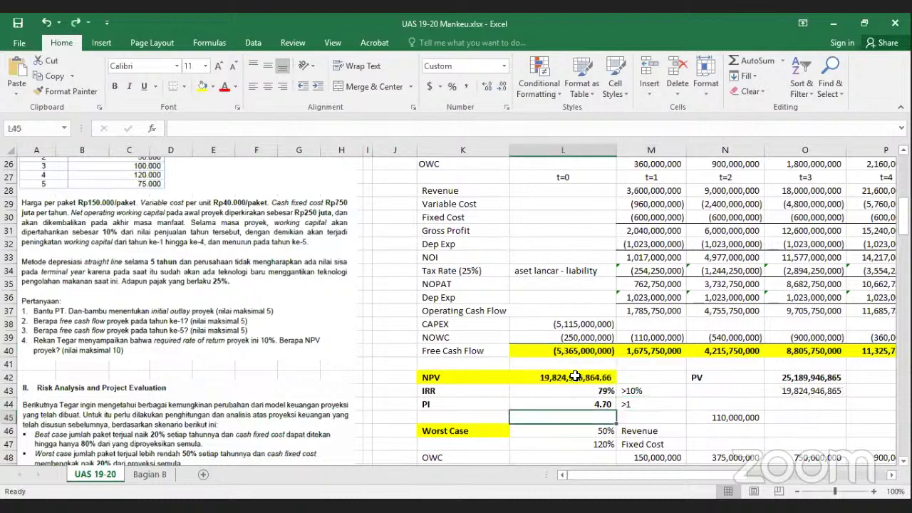
- Re-enter the Best Case IRR formula in L43 as =IRR(L40:Q40) over the free cash flows
{"action": "left_click", "coordinate": [575, 377]}
{"action": "left_click", "coordinate": [590, 395]}
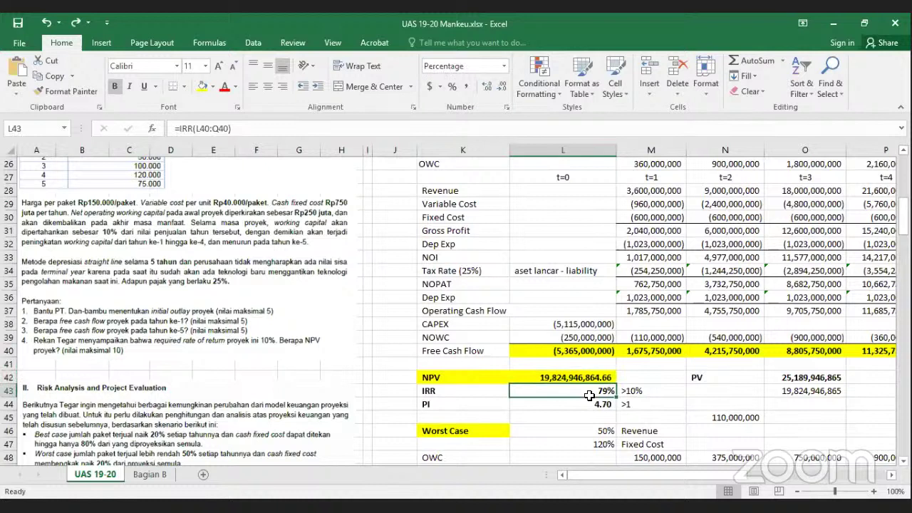
{"action": "type", "text": "="}
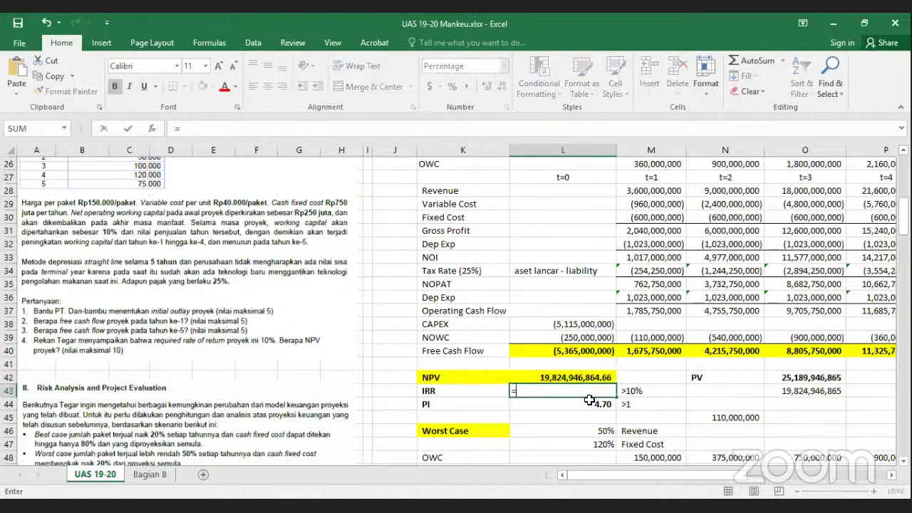
{"action": "type", "text": "irr("}
{"action": "left_click", "coordinate": [570, 350]}
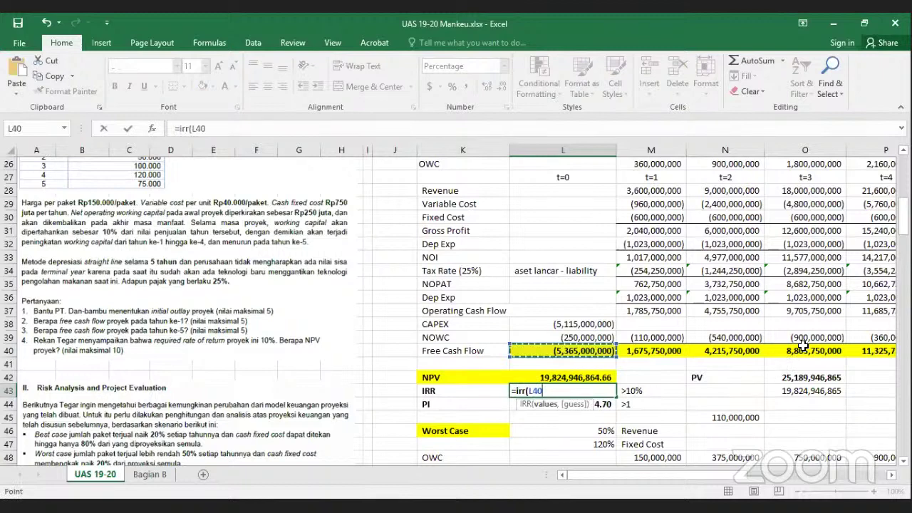
{"action": "key", "text": "ctrl+shift+Right"}
{"action": "key", "text": "Return"}
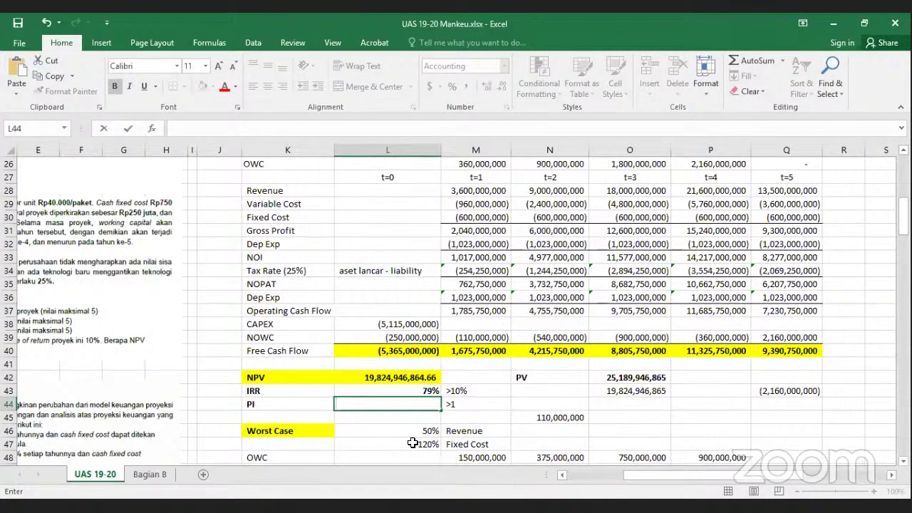
- Re-enter the Best Case PI formula in L44 as =O42/-L40, dividing the PV by the initial outlay
{"action": "type", "text": "="}
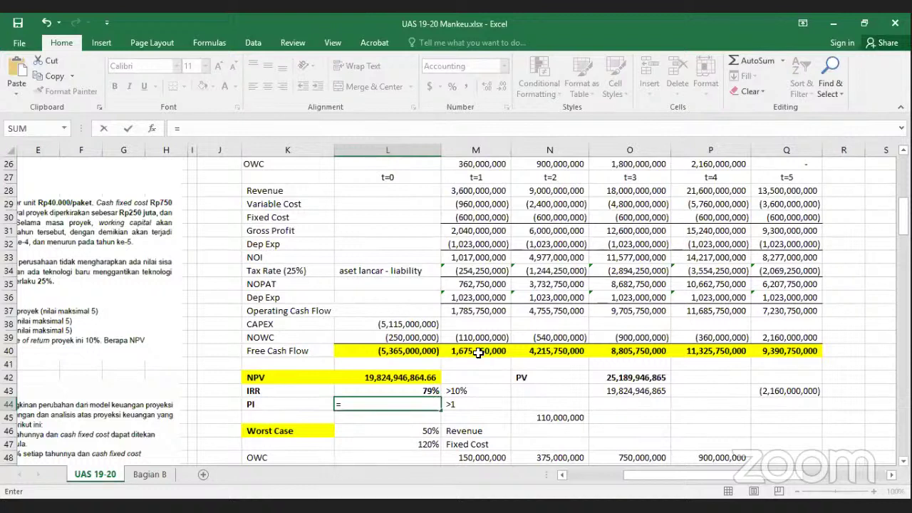
{"action": "left_click", "coordinate": [476, 353]}
{"action": "key", "text": "BackSpace"}
{"action": "key", "text": "BackSpace"}
{"action": "left_click", "coordinate": [643, 378]}
{"action": "type", "text": "/-"}
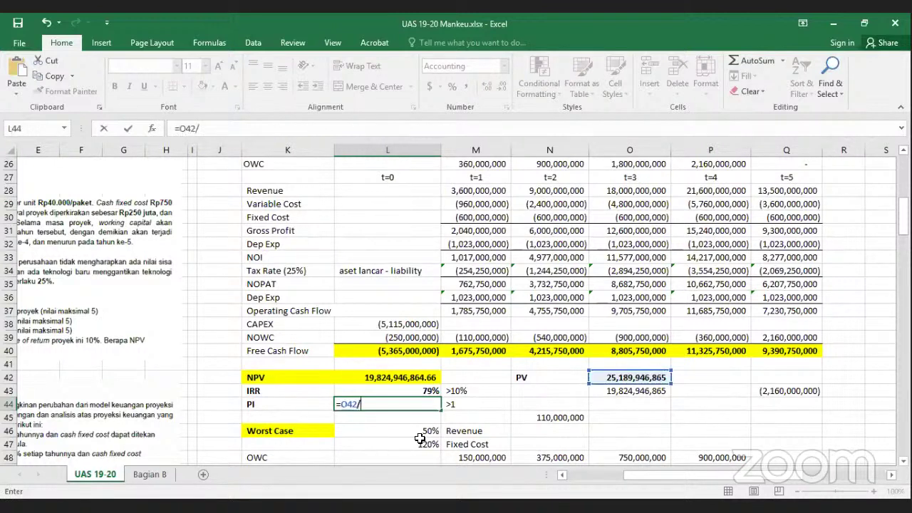
{"action": "left_click", "coordinate": [407, 353]}
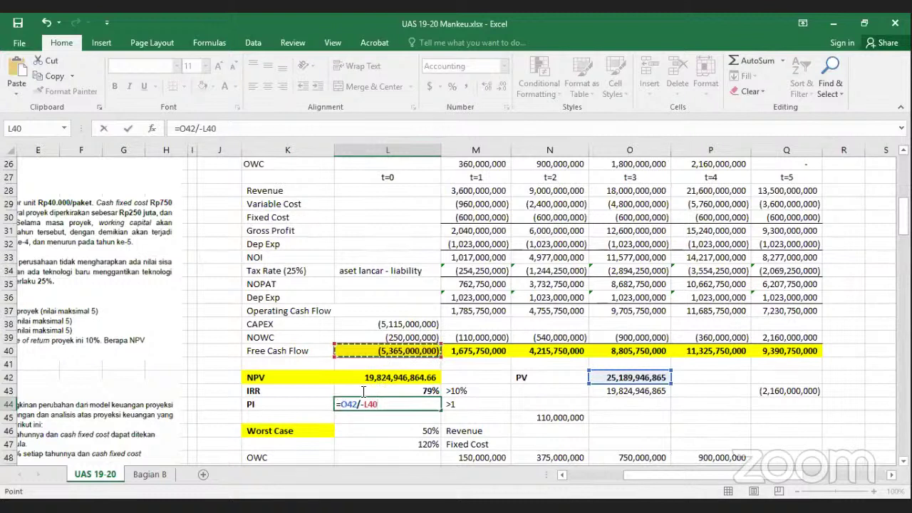
{"action": "key", "text": "ctrl+Return"}
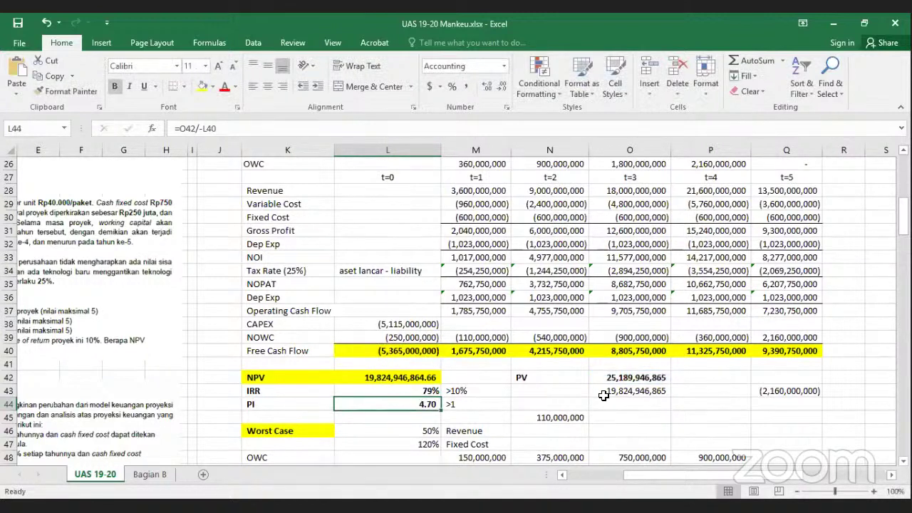
- Enter =-L40 in P42, beside the Best Case PV, as a positive copy of the t=0 free cash flow
{"action": "left_click", "coordinate": [708, 378]}
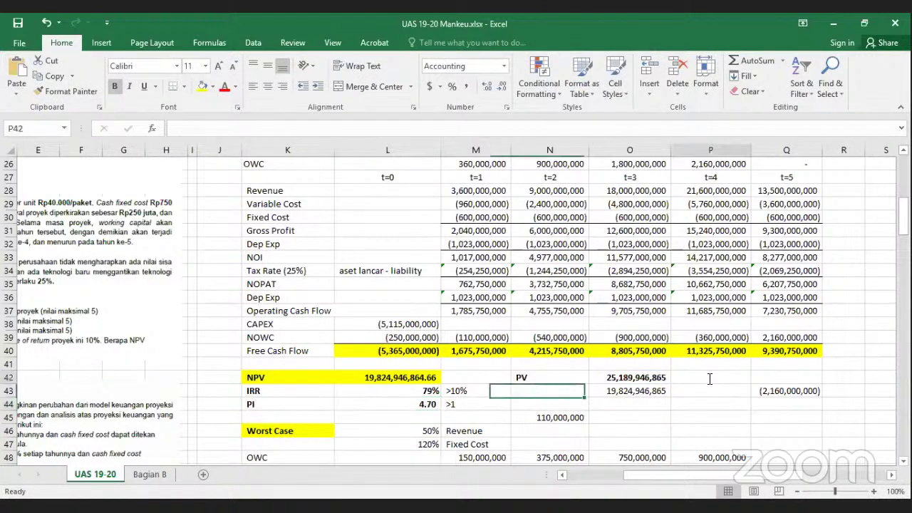
{"action": "type", "text": "=-"}
{"action": "key", "text": "Left"}
{"action": "key", "text": "Left"}
{"action": "key", "text": "Left"}
{"action": "key", "text": "Left"}
{"action": "key", "text": "Up"}
{"action": "key", "text": "Up"}
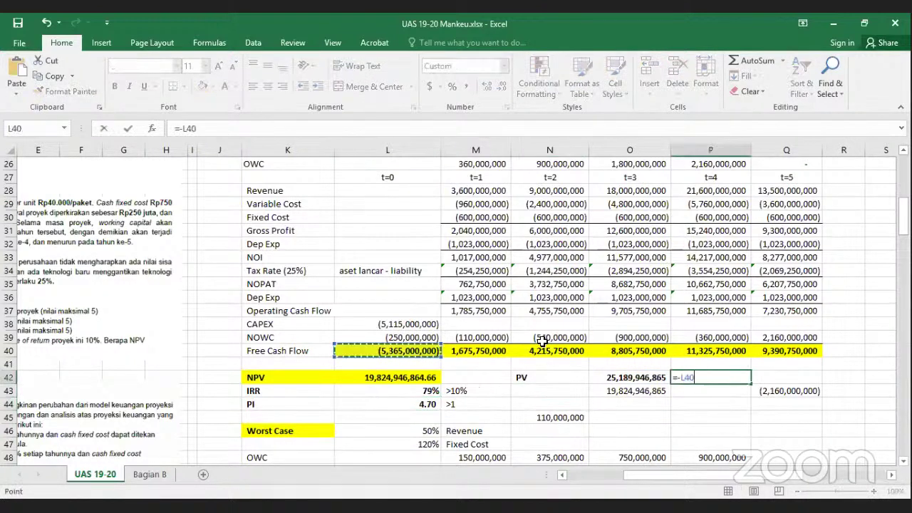
{"action": "key", "text": "Return"}
{"action": "left_click", "coordinate": [716, 381]}
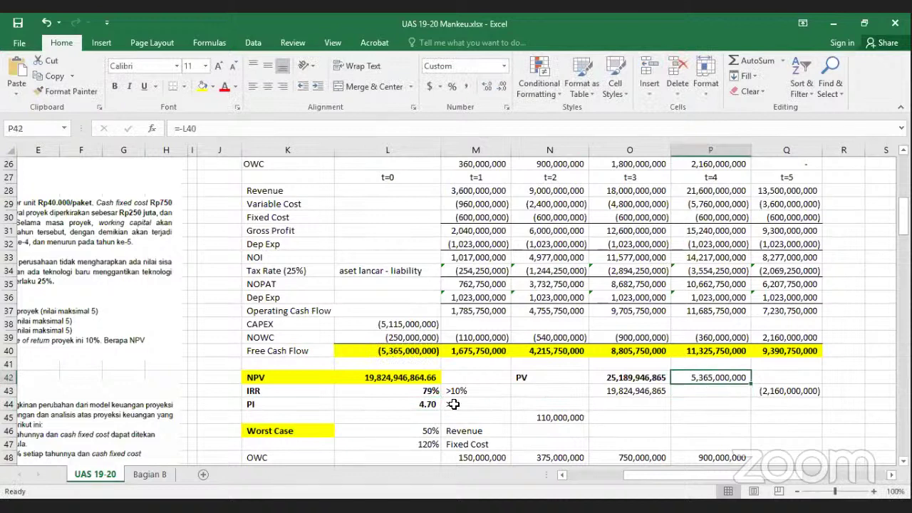
- Try =P42/-L40 as the PI in L44 to show a PV equal to the outlay, and undo that formula
{"action": "left_click", "coordinate": [424, 405]}
{"action": "type", "text": "="}
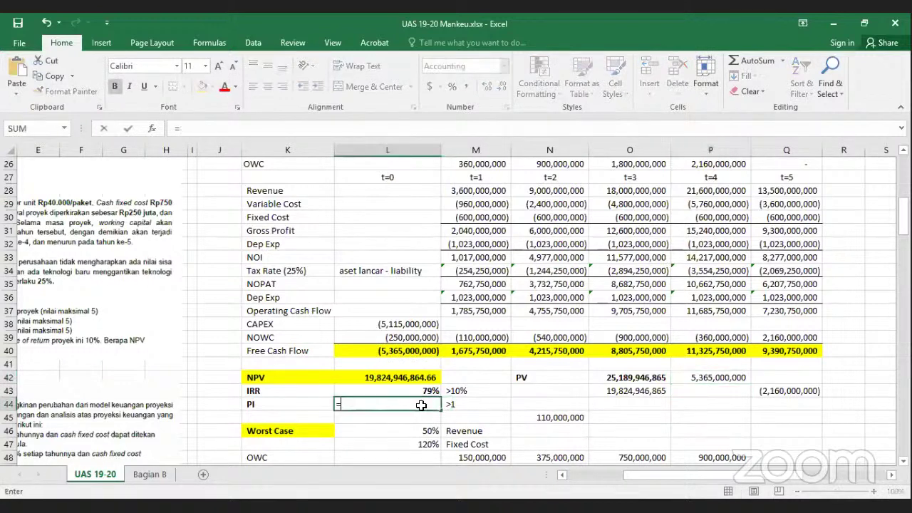
{"action": "left_click", "coordinate": [716, 378]}
{"action": "type", "text": "/"}
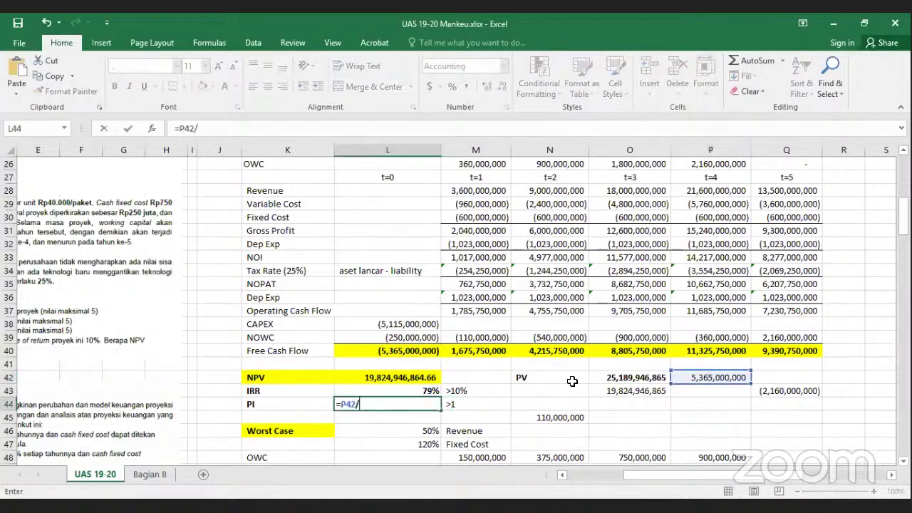
{"action": "type", "text": "-"}
{"action": "left_click", "coordinate": [370, 352]}
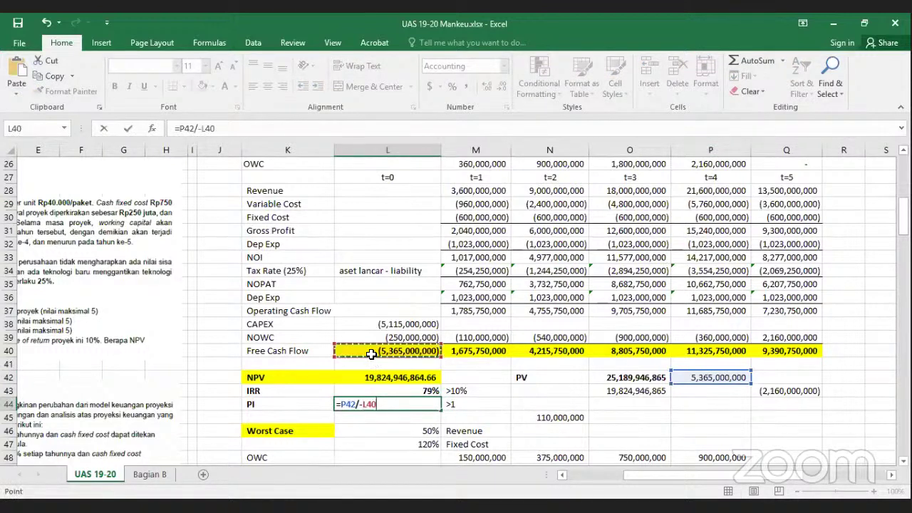
{"action": "key", "text": "Return"}
{"action": "left_click", "coordinate": [407, 403]}
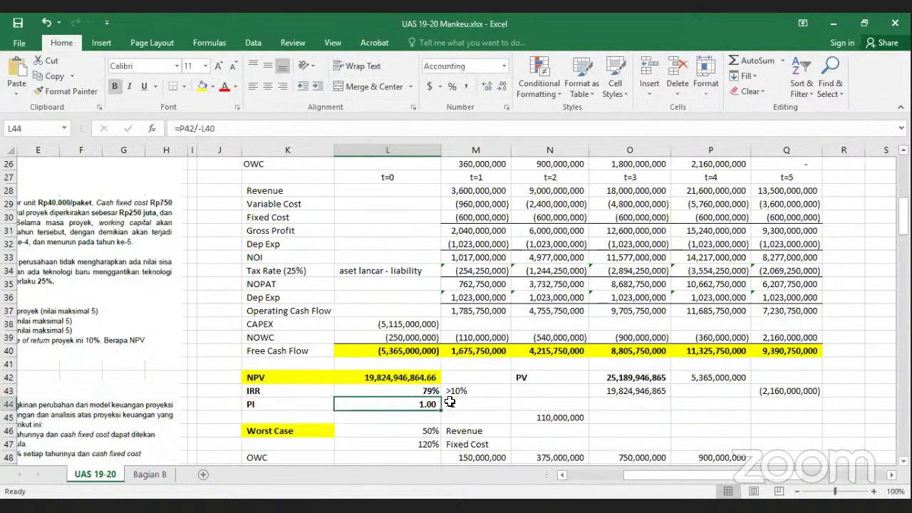
{"action": "left_click", "coordinate": [720, 380]}
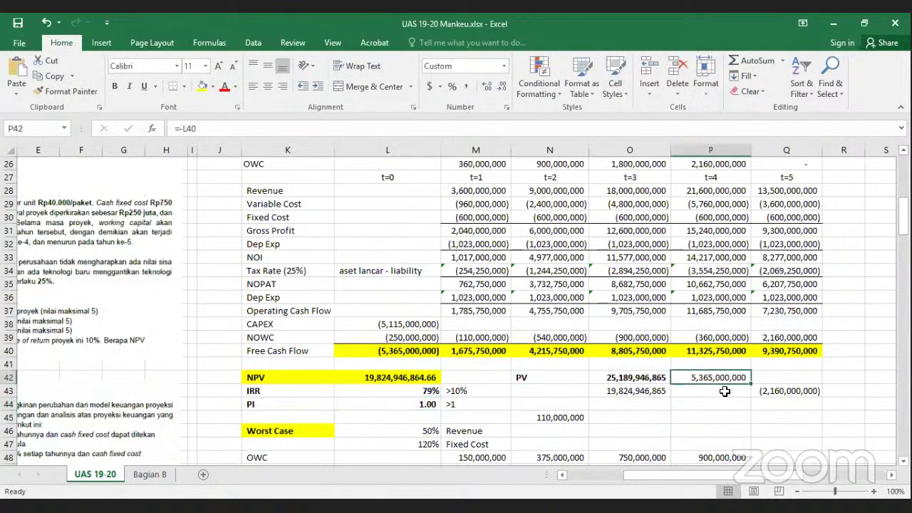
{"action": "left_click", "coordinate": [393, 353]}
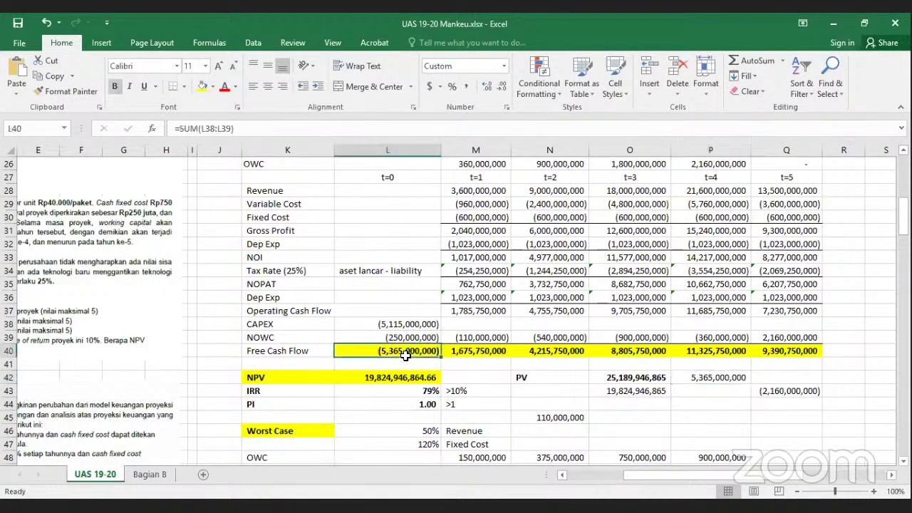
{"action": "left_click", "coordinate": [417, 404]}
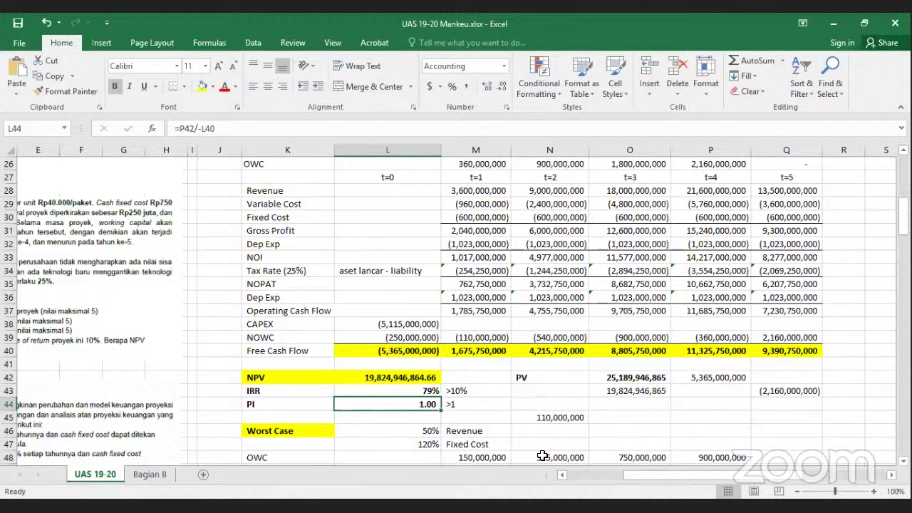
{"action": "key", "text": "ctrl+z"}
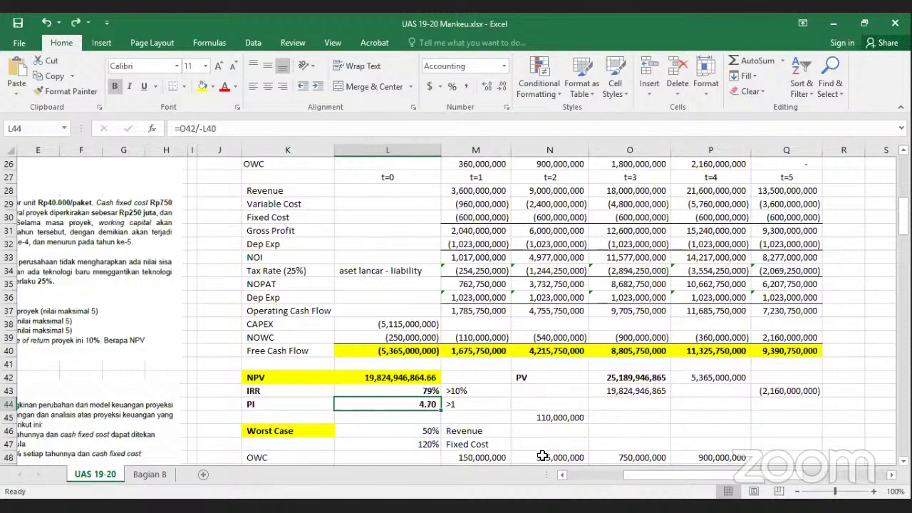
- Review the Best Case PV formula in O42 and PI formula in L44, and read the worst case assumptions under Risk Analysis
{"action": "left_click", "coordinate": [633, 380]}
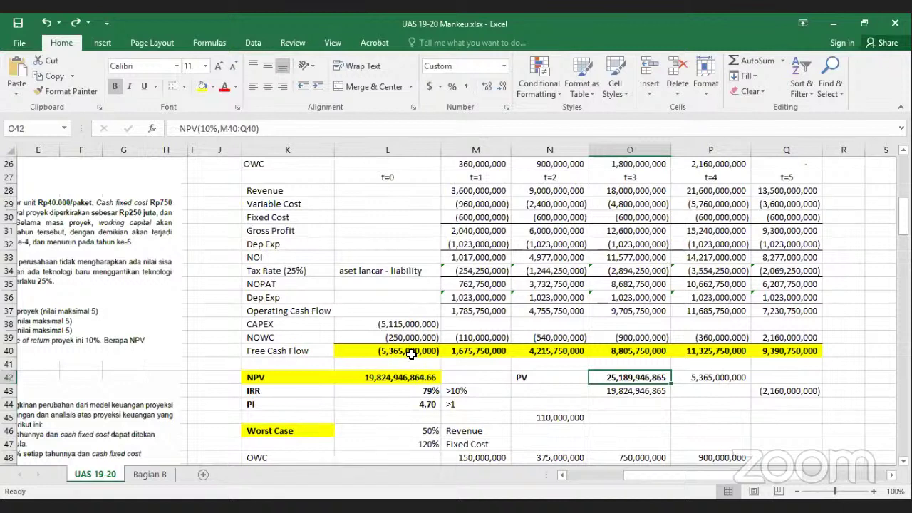
{"action": "left_click", "coordinate": [423, 404]}
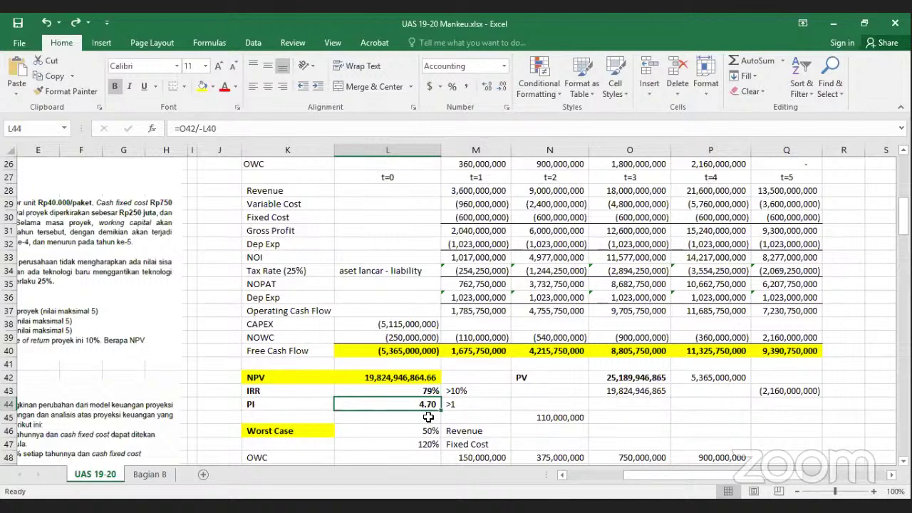
{"action": "scroll", "coordinate": [102, 397], "scroll_direction": "left", "scroll_amount": 3}
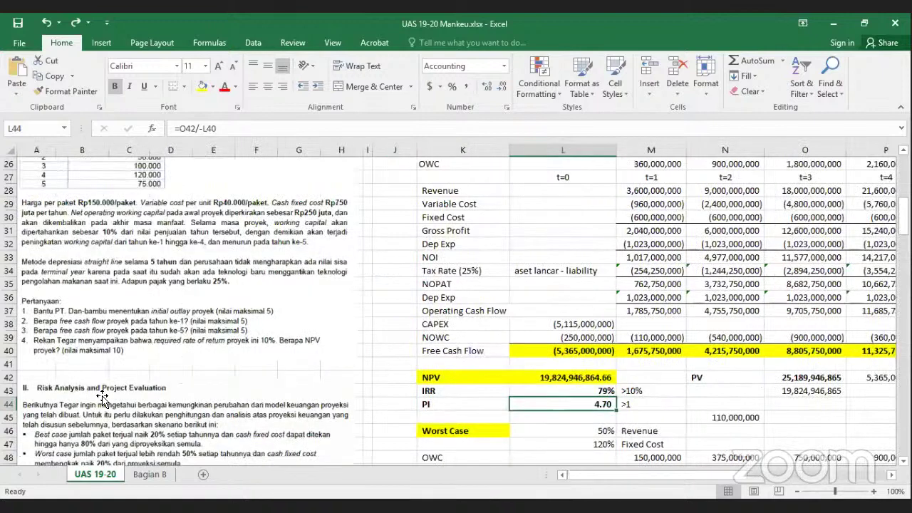
{"action": "scroll", "coordinate": [97, 391], "scroll_direction": "down", "scroll_amount": 2}
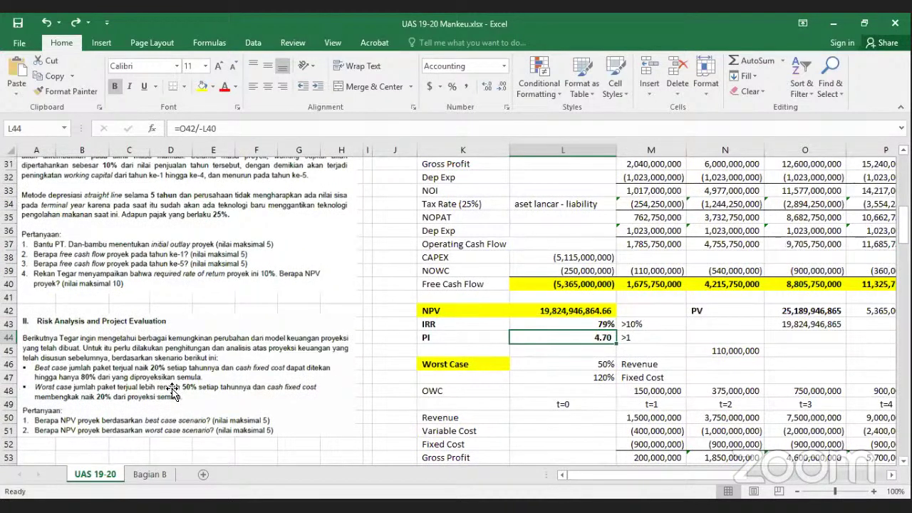
{"action": "scroll", "coordinate": [163, 362], "scroll_direction": "down", "scroll_amount": 1}
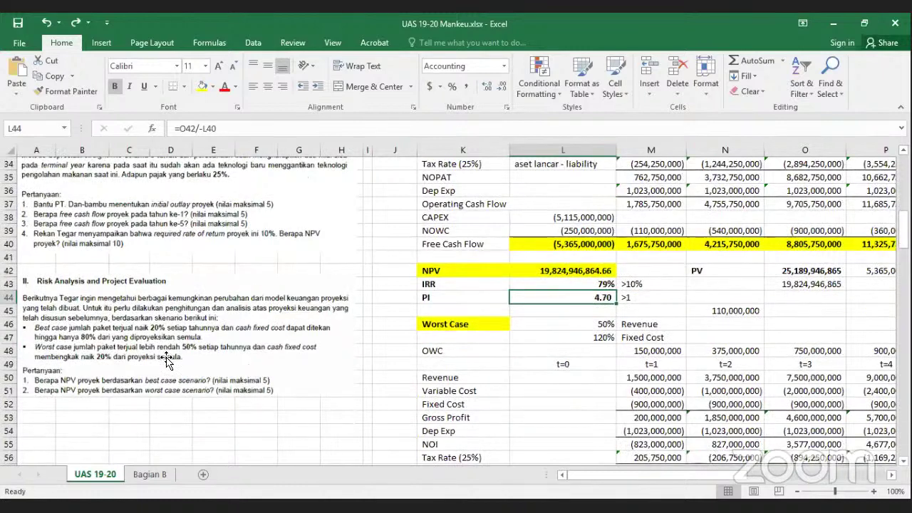
- Compare the Worst Case t=1 revenue formula in M50 with the base case revenue formula in M7
{"action": "left_click", "coordinate": [656, 378]}
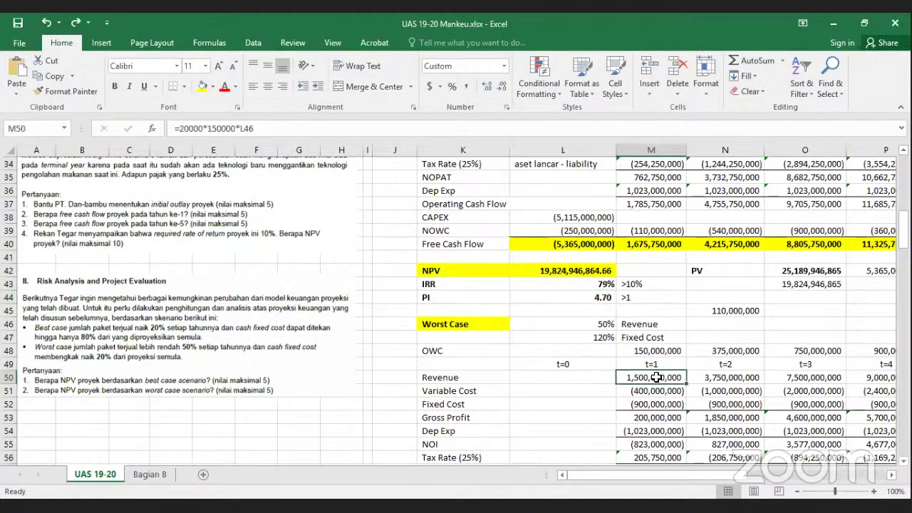
{"action": "scroll", "coordinate": [656, 378], "scroll_direction": "up", "scroll_amount": 11}
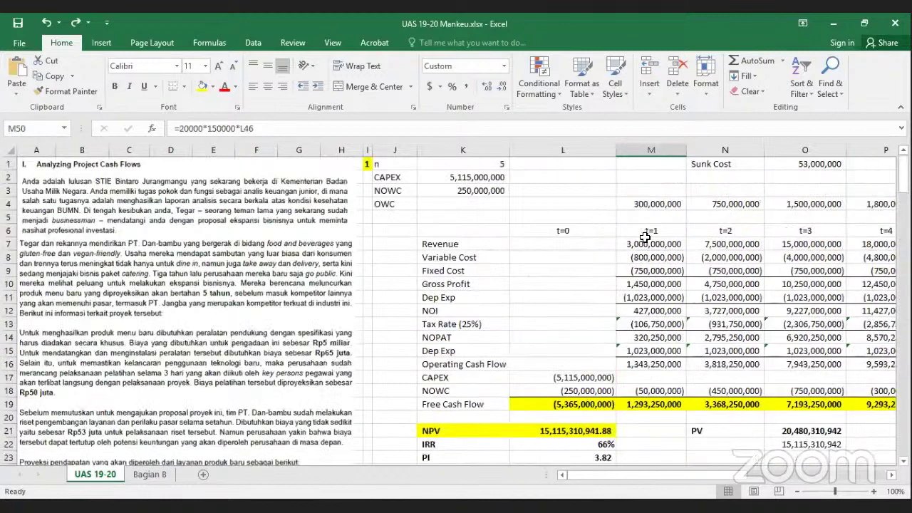
{"action": "left_click", "coordinate": [647, 257]}
{"action": "left_click", "coordinate": [646, 244]}
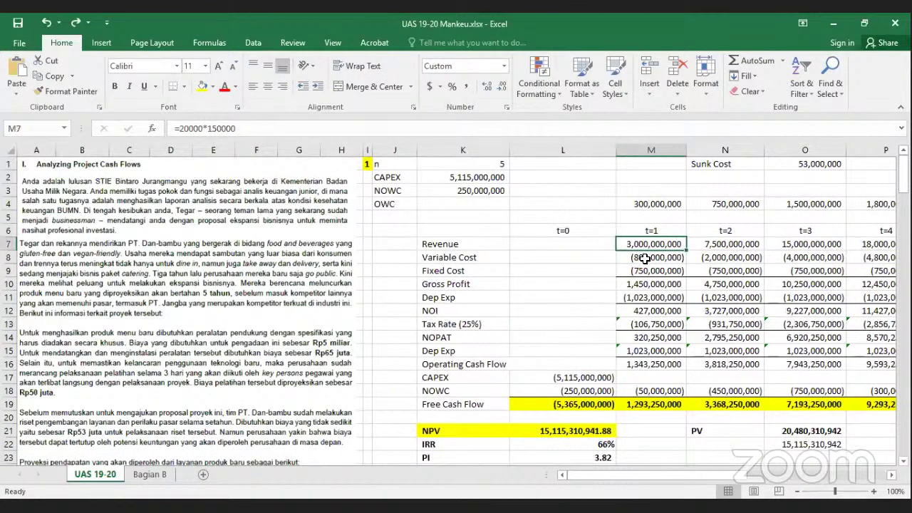
{"action": "scroll", "coordinate": [662, 415], "scroll_direction": "down", "scroll_amount": 7}
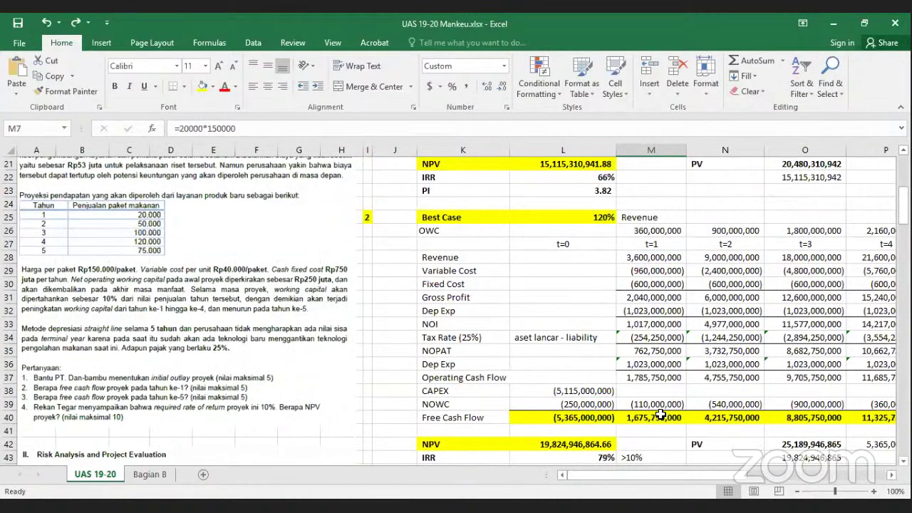
{"action": "scroll", "coordinate": [661, 415], "scroll_direction": "down", "scroll_amount": 5}
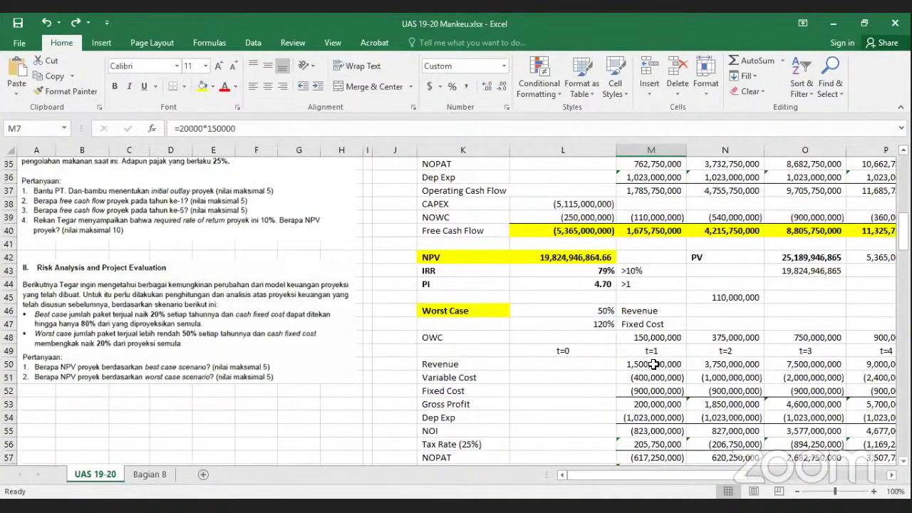
{"action": "left_click", "coordinate": [653, 365]}
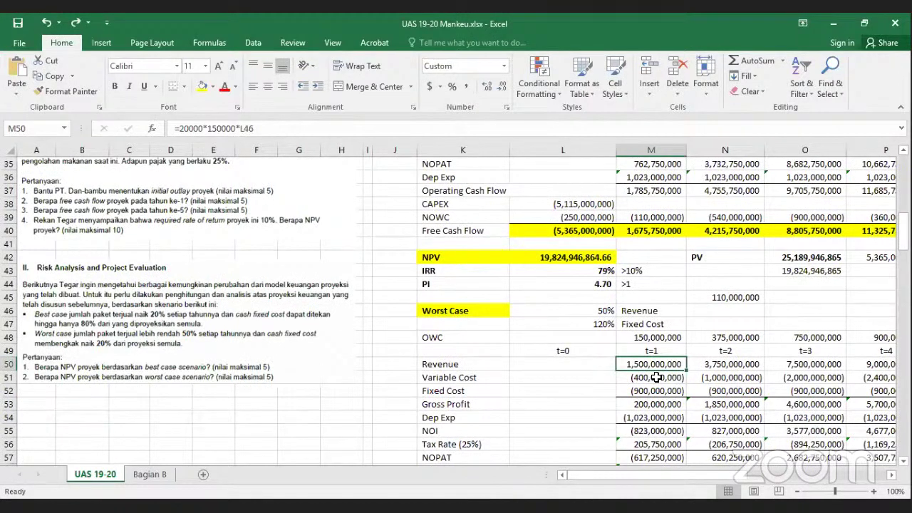
- Compare the Worst Case t=1 variable cost formula in M51 with the base case formula in M8
{"action": "left_click", "coordinate": [656, 377]}
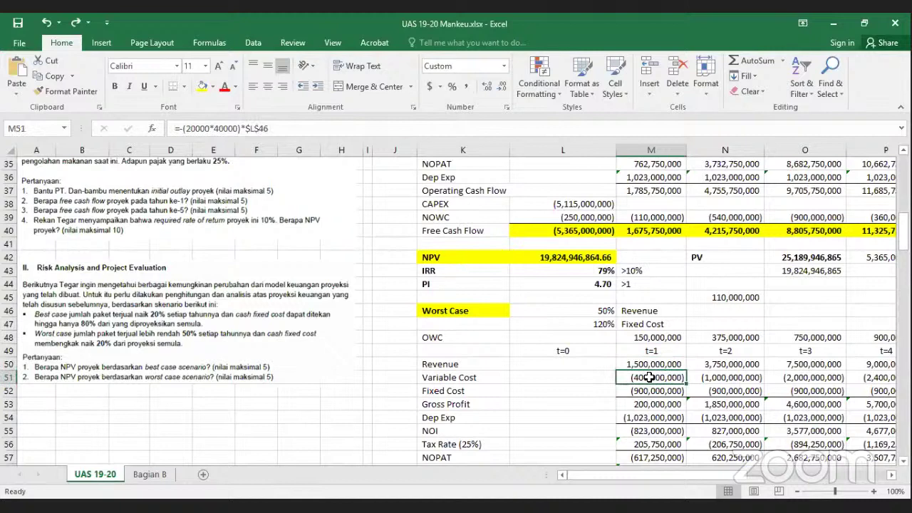
{"action": "scroll", "coordinate": [660, 320], "scroll_direction": "up", "scroll_amount": 11}
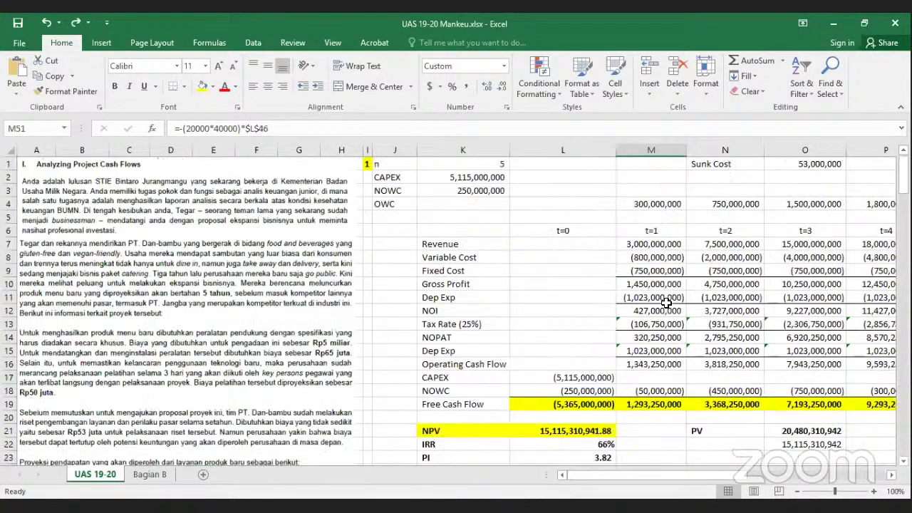
{"action": "left_click", "coordinate": [656, 256]}
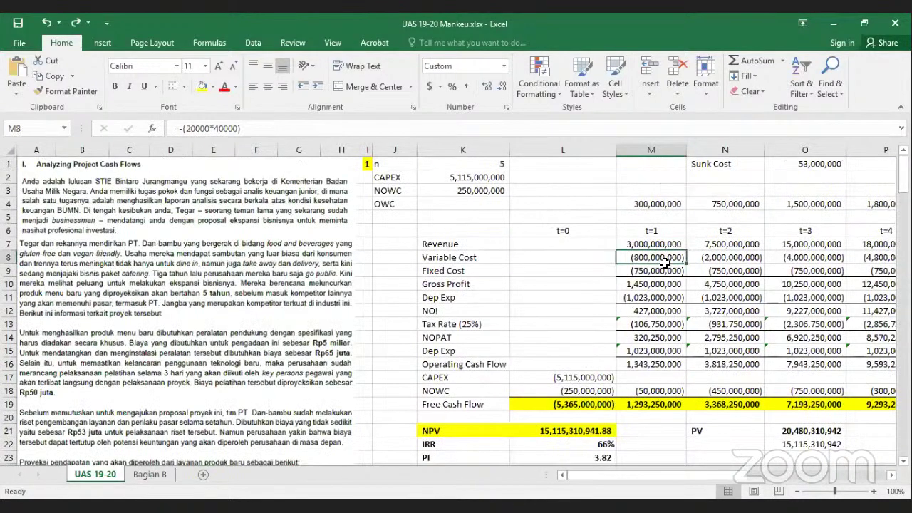
{"action": "scroll", "coordinate": [657, 377], "scroll_direction": "down", "scroll_amount": 7}
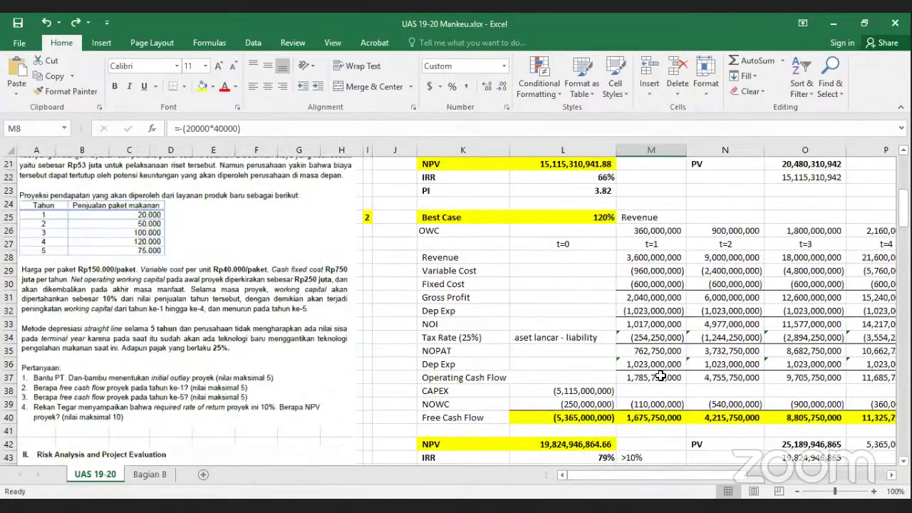
{"action": "scroll", "coordinate": [657, 378], "scroll_direction": "down", "scroll_amount": 5}
{"action": "left_click", "coordinate": [657, 378]}
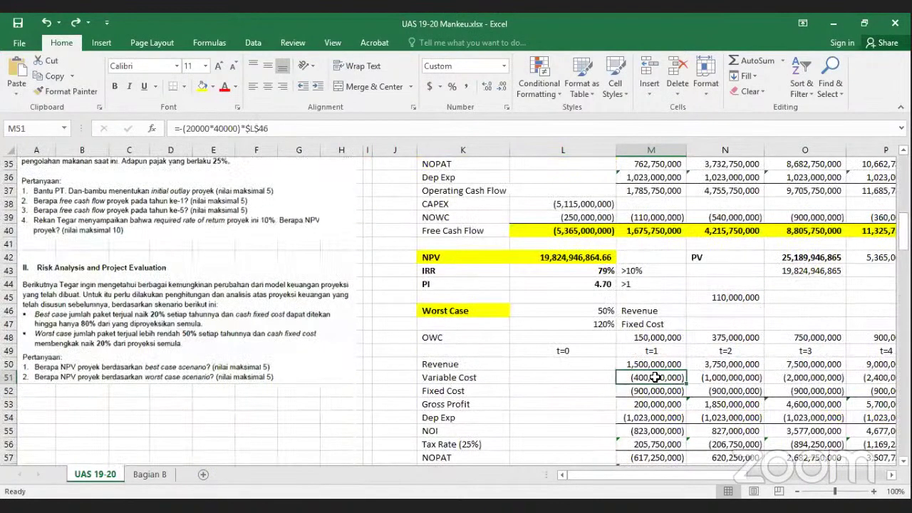
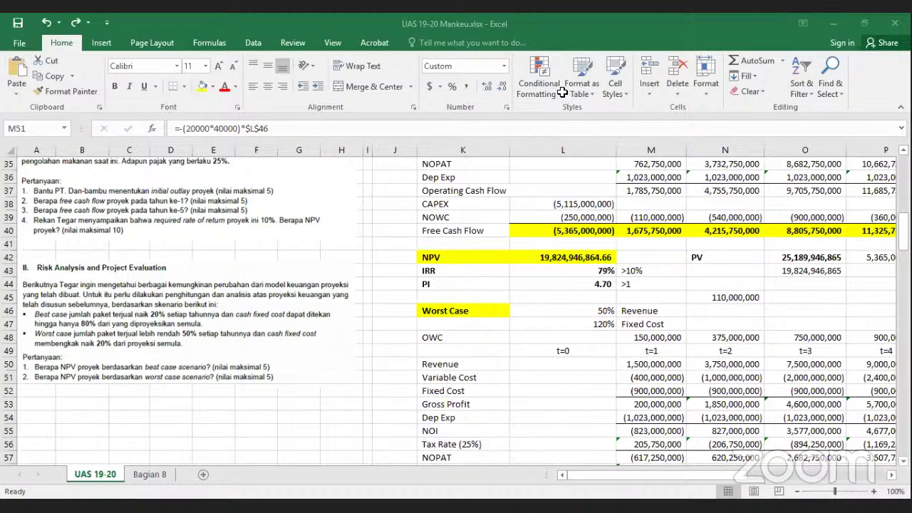
- Compare the Worst Case t=1 fixed cost formula in M52 with the base case fixed cost formula in M9
{"action": "scroll", "coordinate": [659, 295], "scroll_direction": "down", "scroll_amount": 3}
{"action": "left_click", "coordinate": [563, 364]}
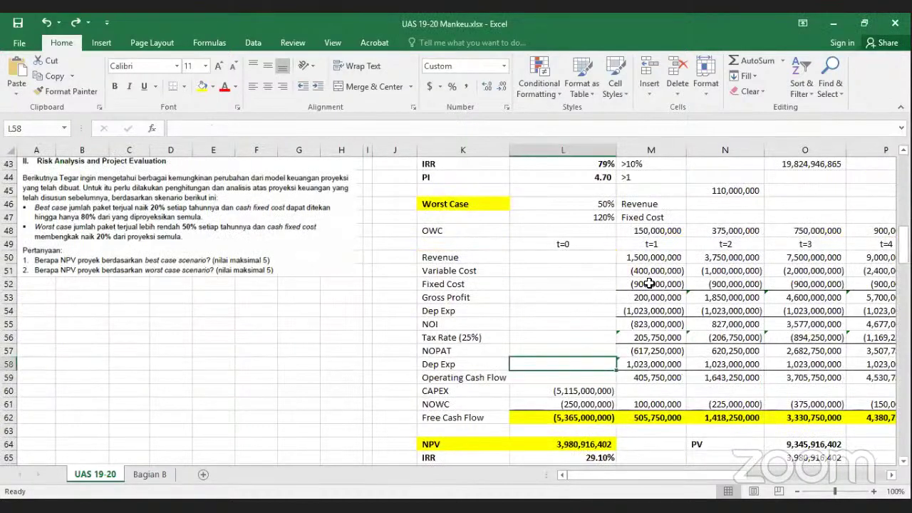
{"action": "left_click", "coordinate": [651, 284]}
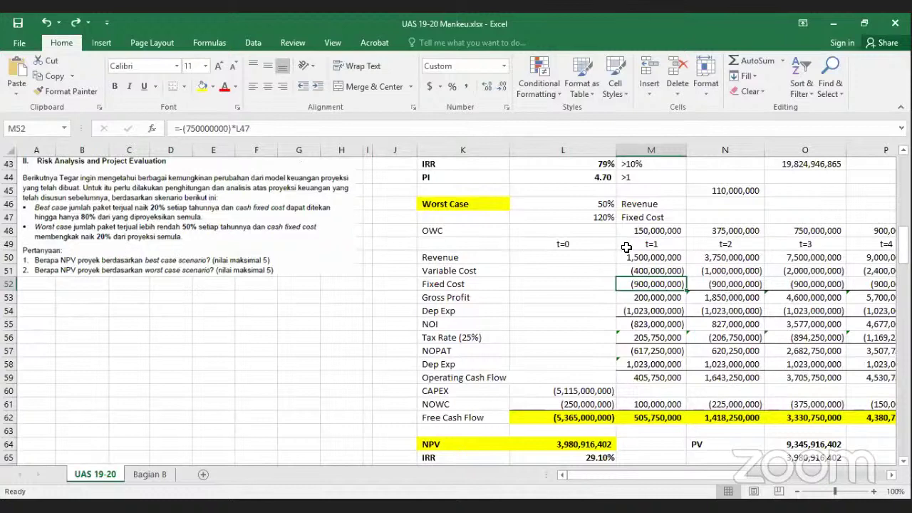
{"action": "scroll", "coordinate": [628, 250], "scroll_direction": "up", "scroll_amount": 7}
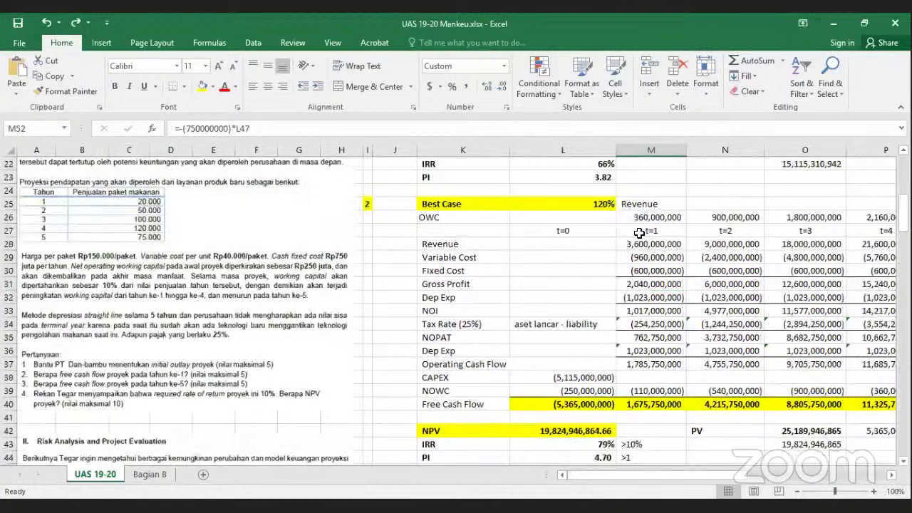
{"action": "scroll", "coordinate": [652, 278], "scroll_direction": "up", "scroll_amount": 7}
{"action": "left_click", "coordinate": [644, 278]}
{"action": "scroll", "coordinate": [645, 283], "scroll_direction": "down", "scroll_amount": 1}
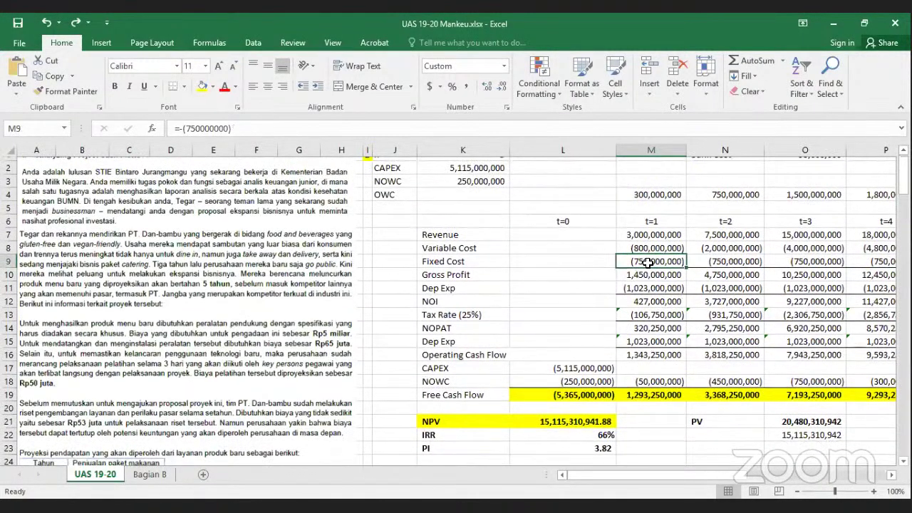
- Trace the Worst Case fixed cost formula in M52 to its fixed cost factor in L47
{"action": "scroll", "coordinate": [630, 285], "scroll_direction": "down", "scroll_amount": 4}
{"action": "scroll", "coordinate": [627, 310], "scroll_direction": "down", "scroll_amount": 3}
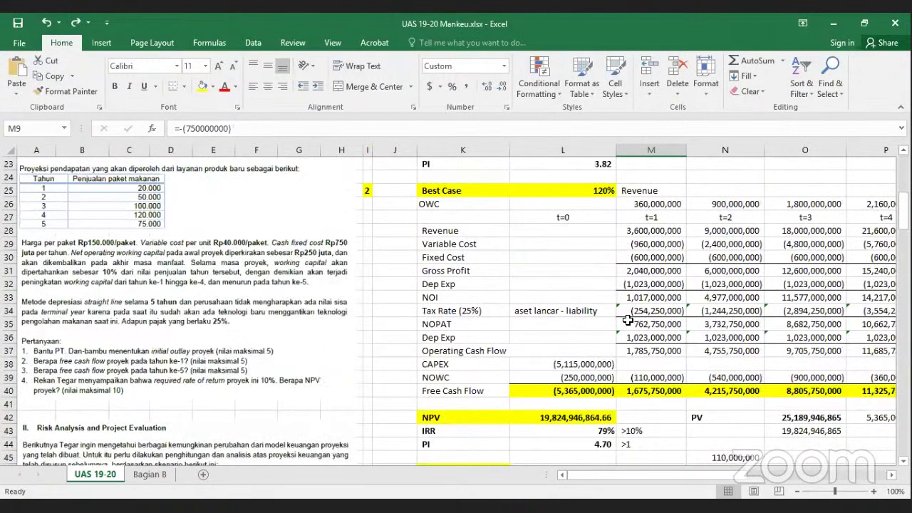
{"action": "scroll", "coordinate": [649, 385], "scroll_direction": "down", "scroll_amount": 3}
{"action": "scroll", "coordinate": [651, 392], "scroll_direction": "down", "scroll_amount": 1}
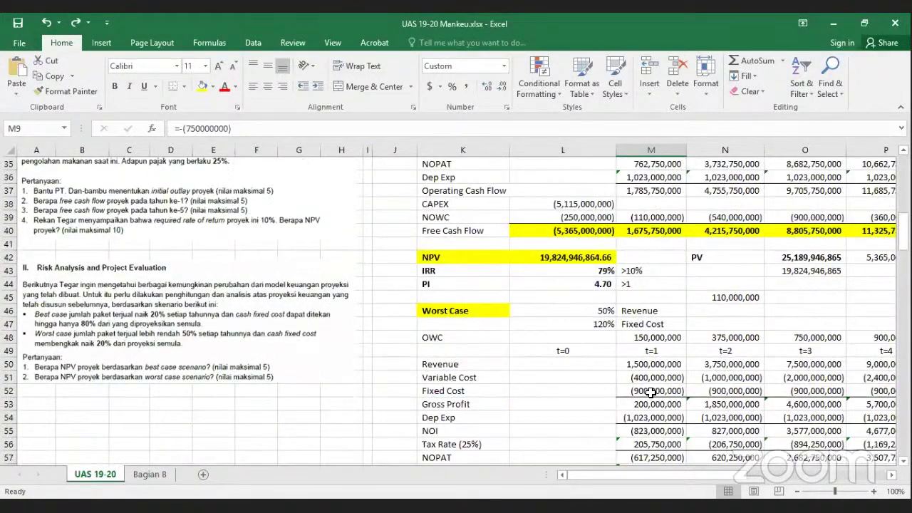
{"action": "left_click", "coordinate": [651, 390]}
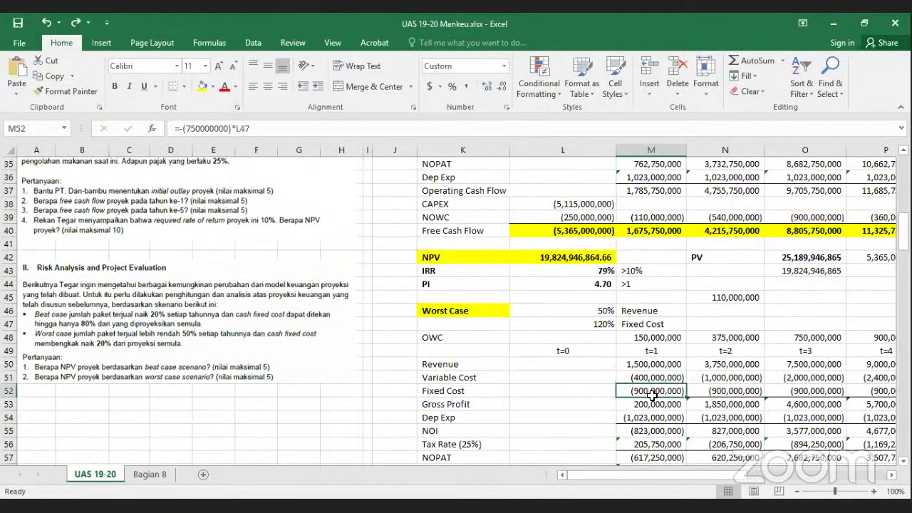
{"action": "key", "text": "F2"}
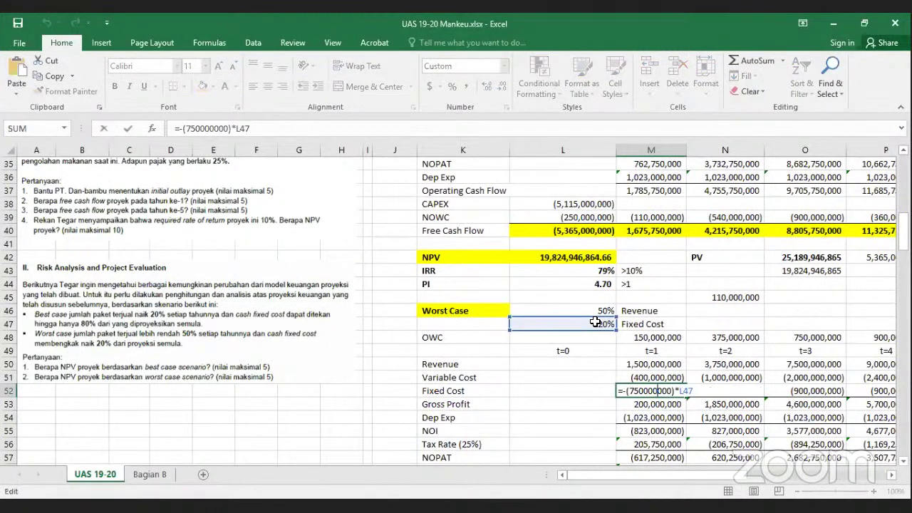
{"action": "key", "text": "Return"}
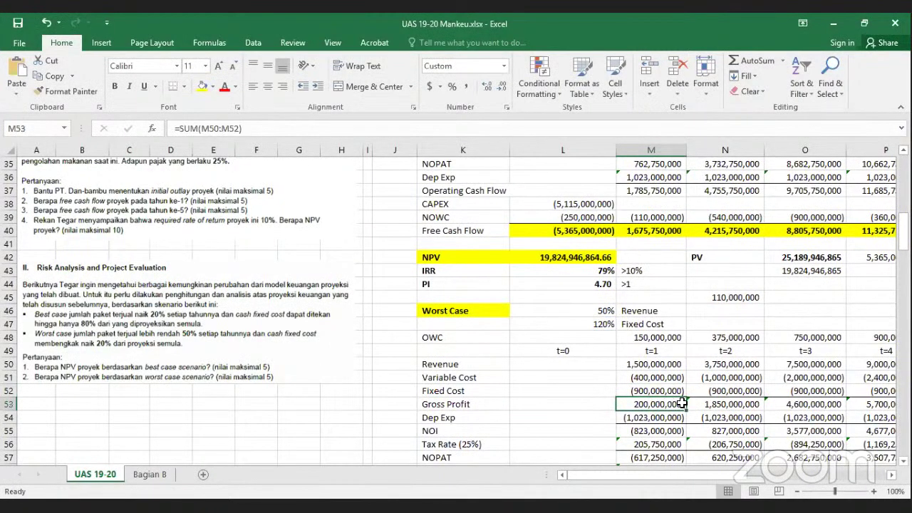
- Review the Worst Case fixed costs across t=1 to t=5 and the t=1 gross profit and depreciation formulas in M53 and M54
{"action": "scroll", "coordinate": [682, 403], "scroll_direction": "right", "scroll_amount": 1}
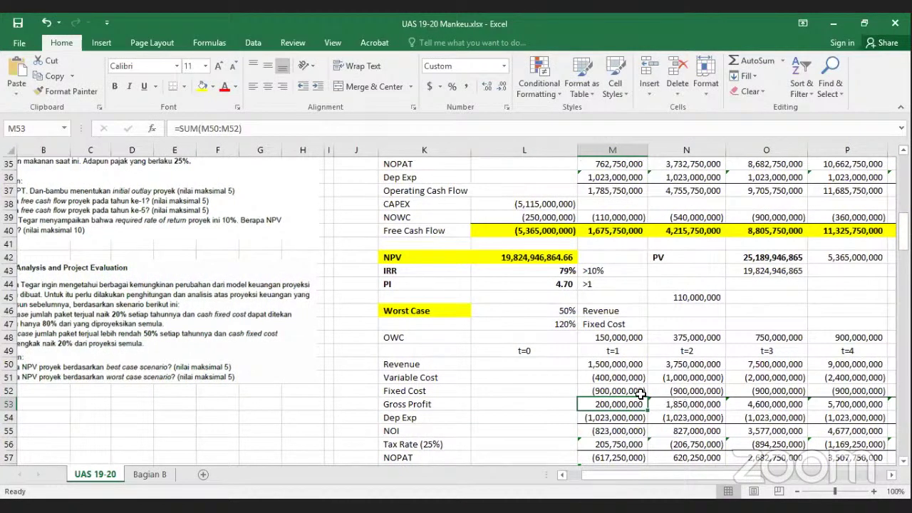
{"action": "left_click_drag", "start_coordinate": [612, 390], "coordinate": [896, 390]}
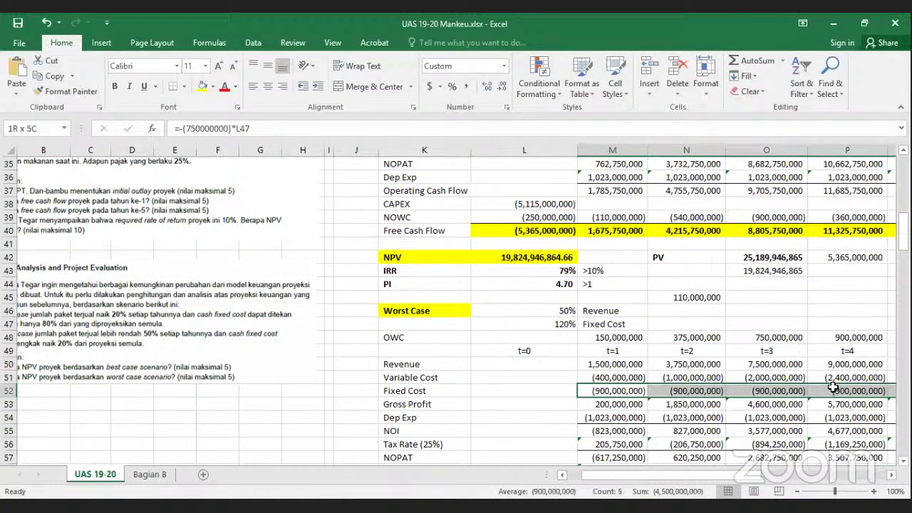
{"action": "scroll", "coordinate": [834, 387], "scroll_direction": "right", "scroll_amount": 2}
{"action": "left_click", "coordinate": [499, 366]}
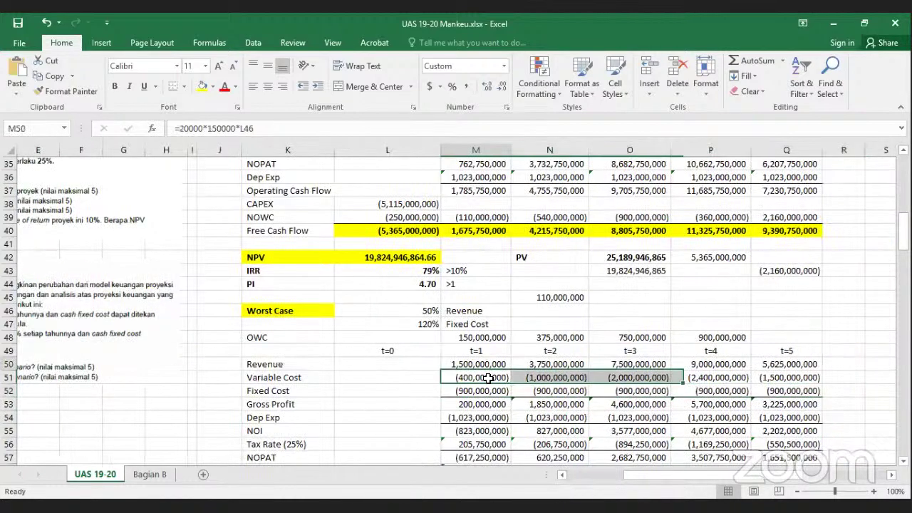
{"action": "left_click_drag", "start_coordinate": [269, 378], "coordinate": [276, 391]}
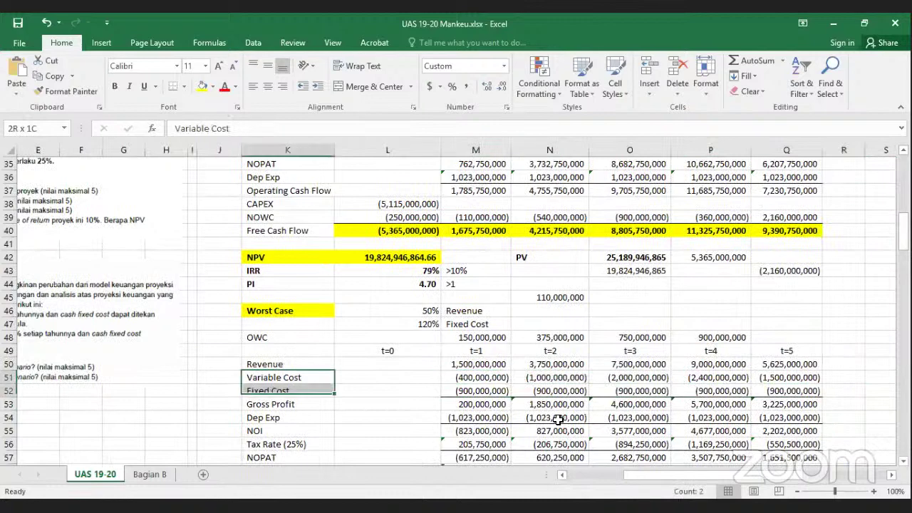
{"action": "left_click", "coordinate": [499, 405]}
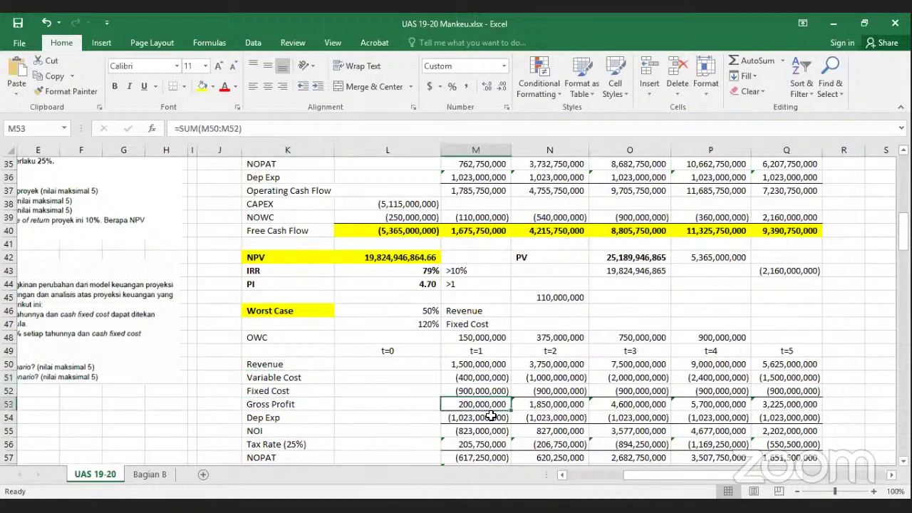
{"action": "left_click", "coordinate": [490, 417]}
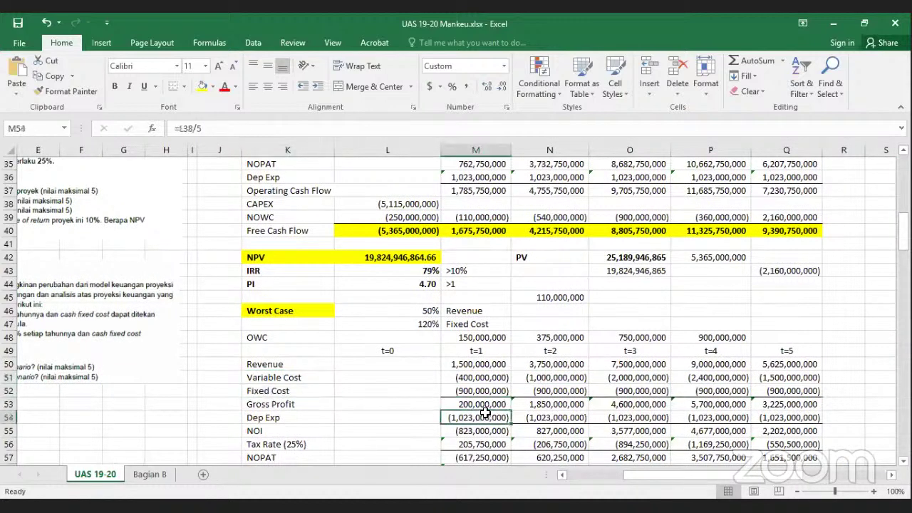
- Review the Worst Case t=0 CAPEX and NOWC formulas in L60 and L61
{"action": "scroll", "coordinate": [524, 415], "scroll_direction": "left", "scroll_amount": 2}
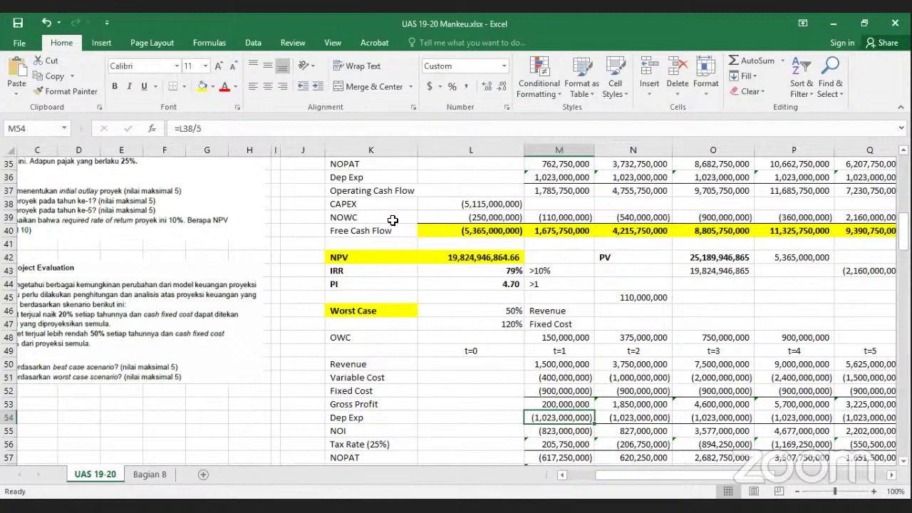
{"action": "scroll", "coordinate": [393, 221], "scroll_direction": "down", "scroll_amount": 1}
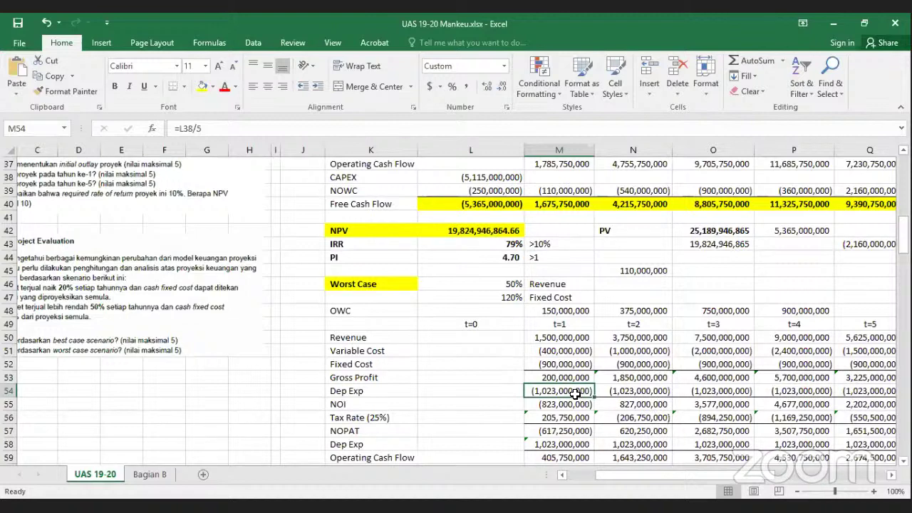
{"action": "scroll", "coordinate": [574, 393], "scroll_direction": "down", "scroll_amount": 2}
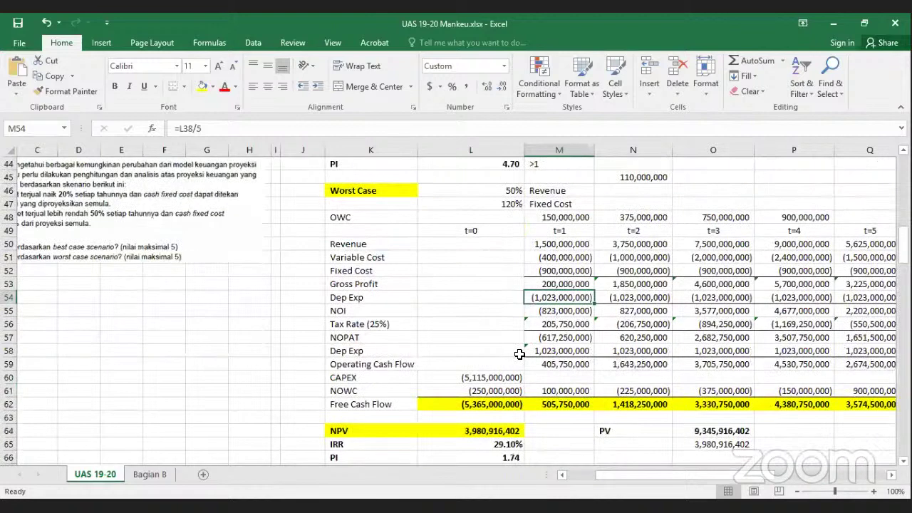
{"action": "scroll", "coordinate": [515, 351], "scroll_direction": "down", "scroll_amount": 1}
{"action": "left_click", "coordinate": [513, 351]}
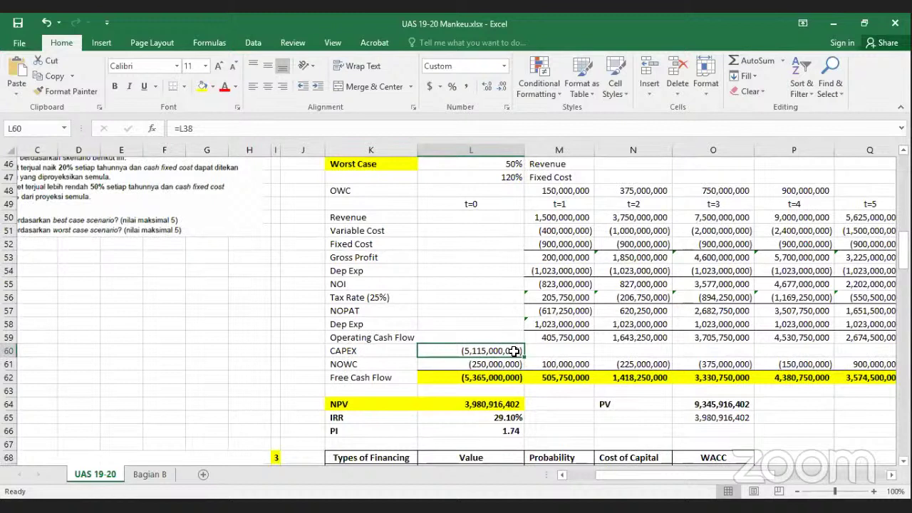
{"action": "left_click", "coordinate": [389, 348]}
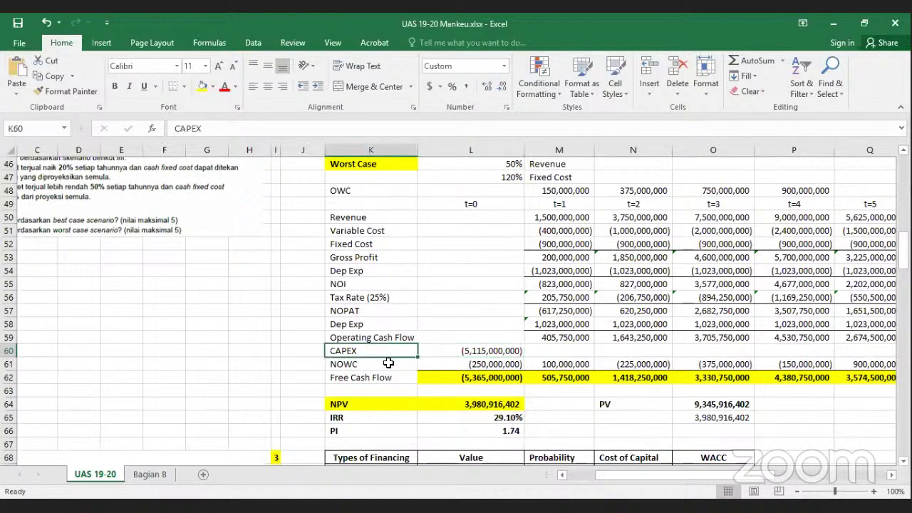
{"action": "key", "text": "Down"}
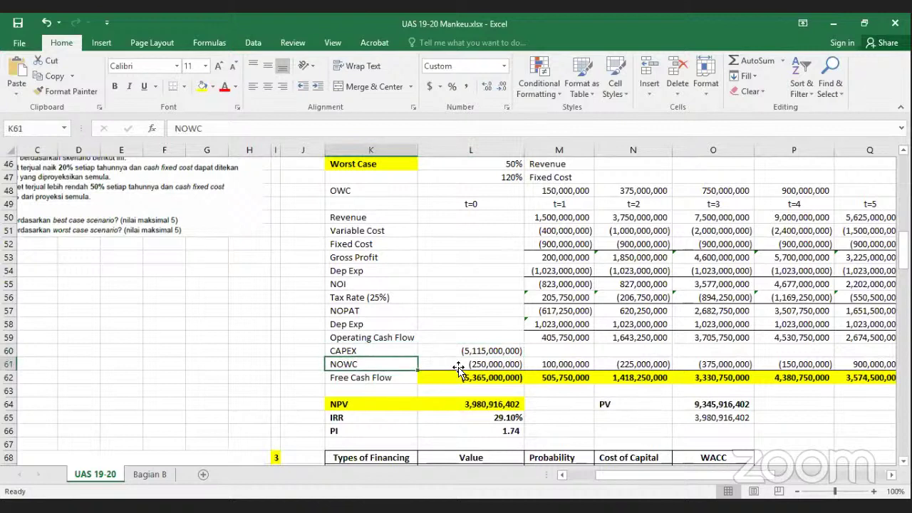
{"action": "left_click", "coordinate": [458, 367]}
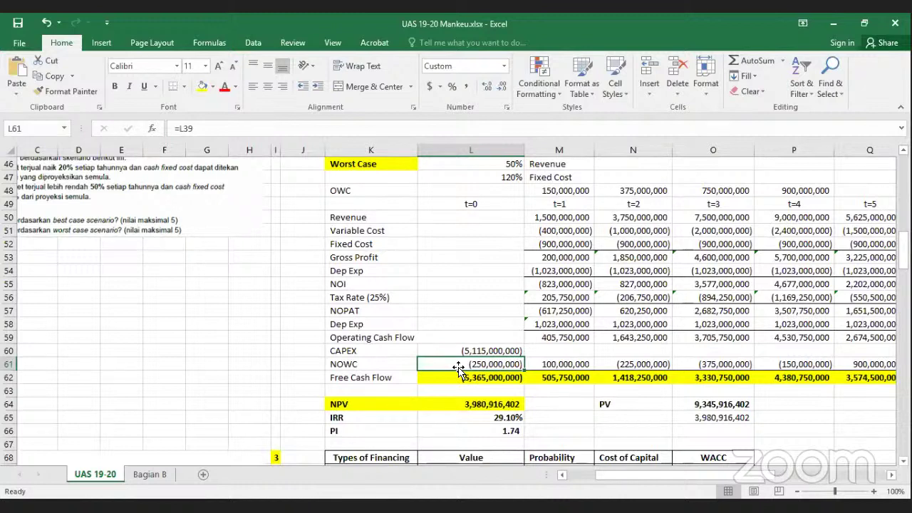
- Rewrite the Worst Case t=1 OWC formula in M48 as =10%*M50
{"action": "left_click", "coordinate": [562, 190]}
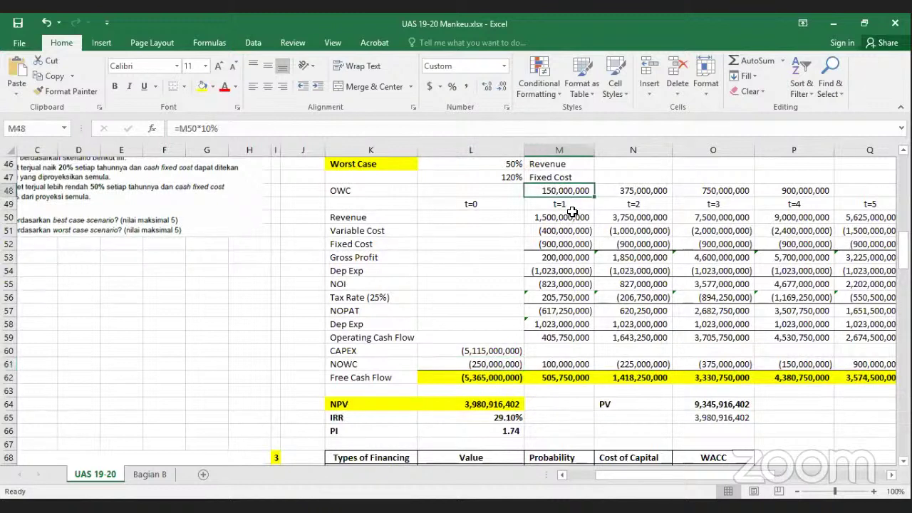
{"action": "type", "text": "=10"}
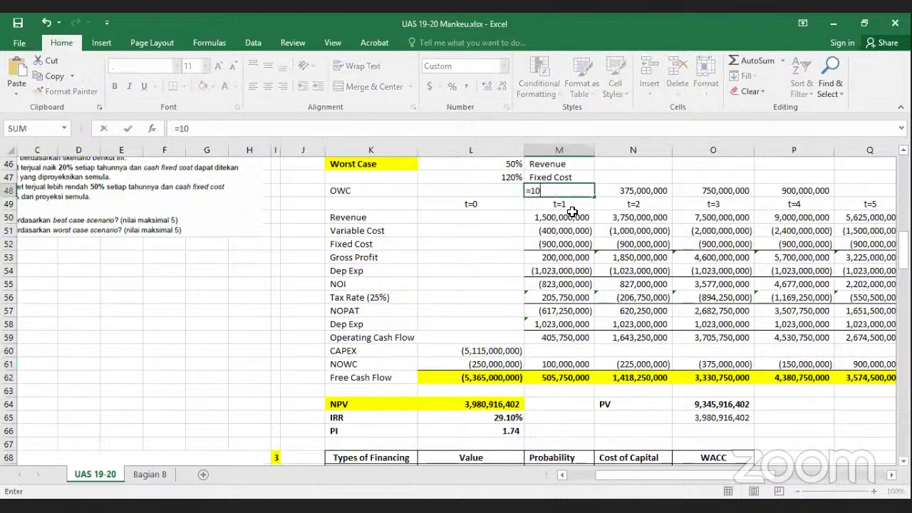
{"action": "type", "text": "%*"}
{"action": "left_click", "coordinate": [571, 218]}
{"action": "key", "text": "Return"}
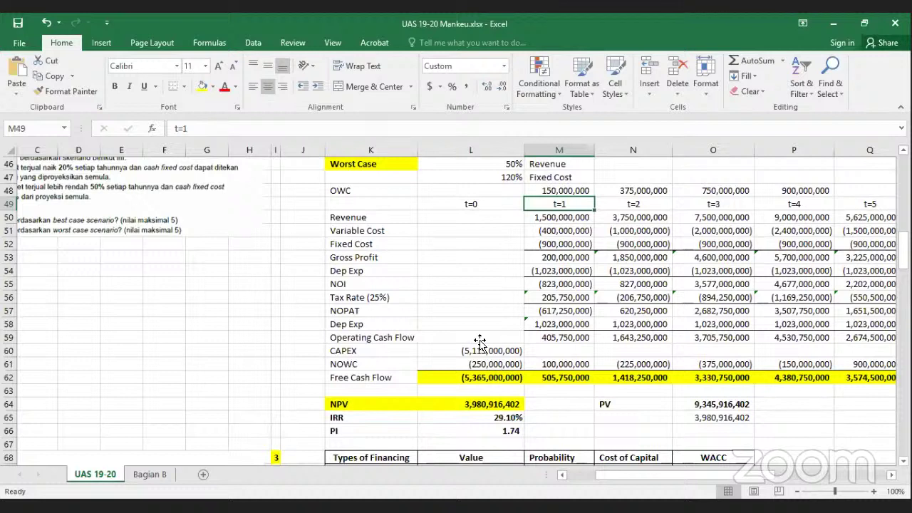
- Check the t=1 NOWC formula in M61 against the initial NOWC in L61 and the OWC in M48, plus the free cash flow in M62
{"action": "left_click", "coordinate": [483, 364]}
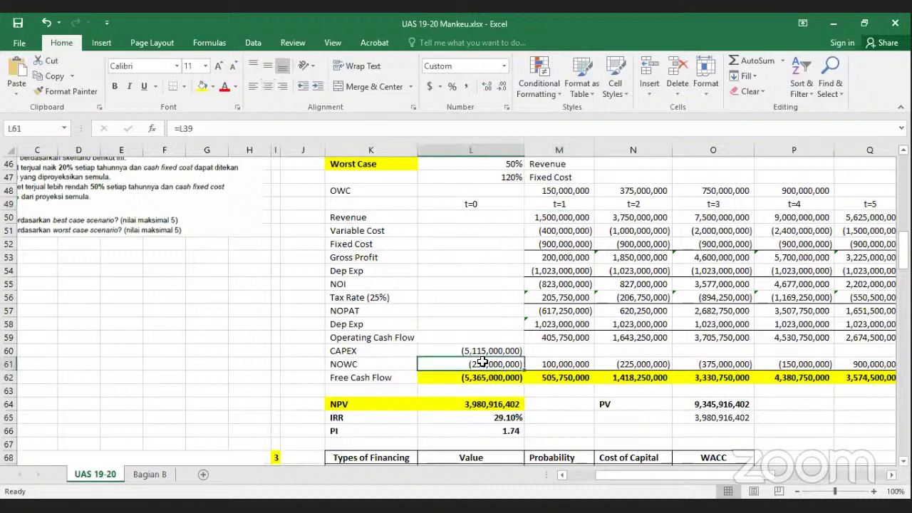
{"action": "left_click", "coordinate": [548, 191]}
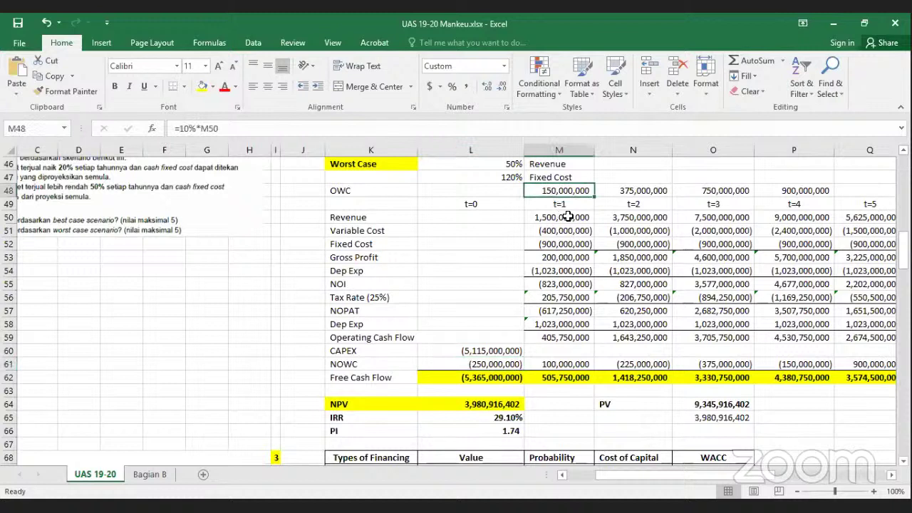
{"action": "left_click", "coordinate": [494, 363]}
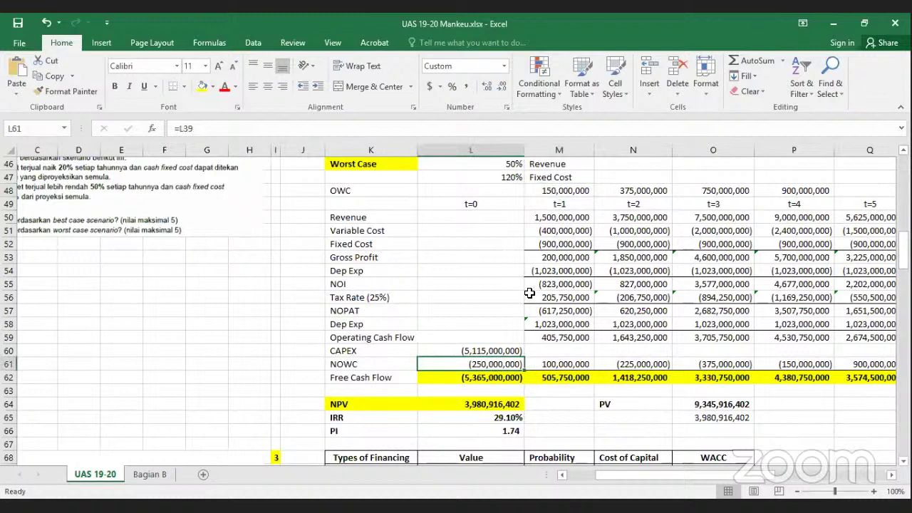
{"action": "left_click", "coordinate": [563, 364]}
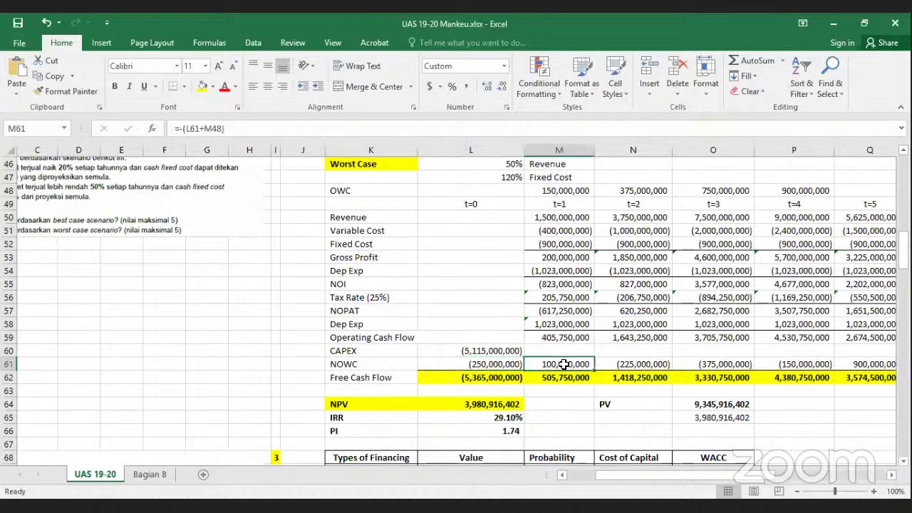
{"action": "left_click", "coordinate": [566, 371]}
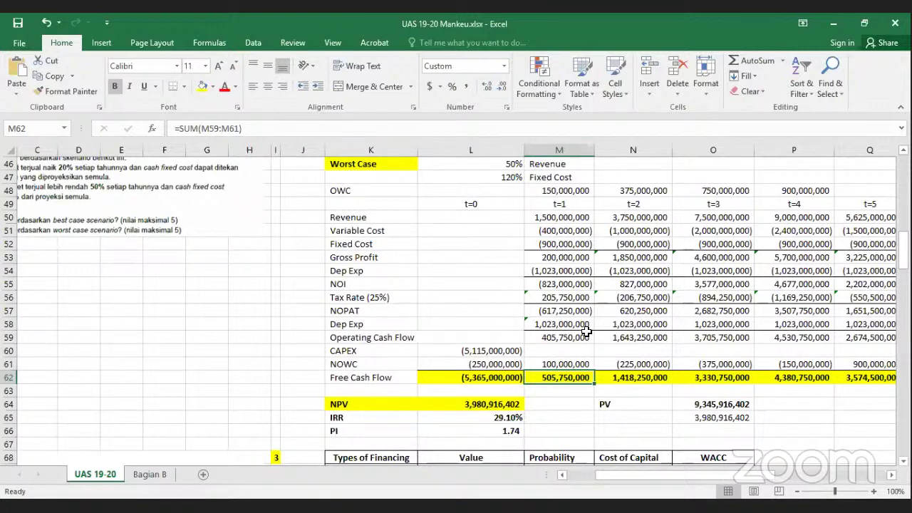
{"action": "left_click", "coordinate": [548, 365]}
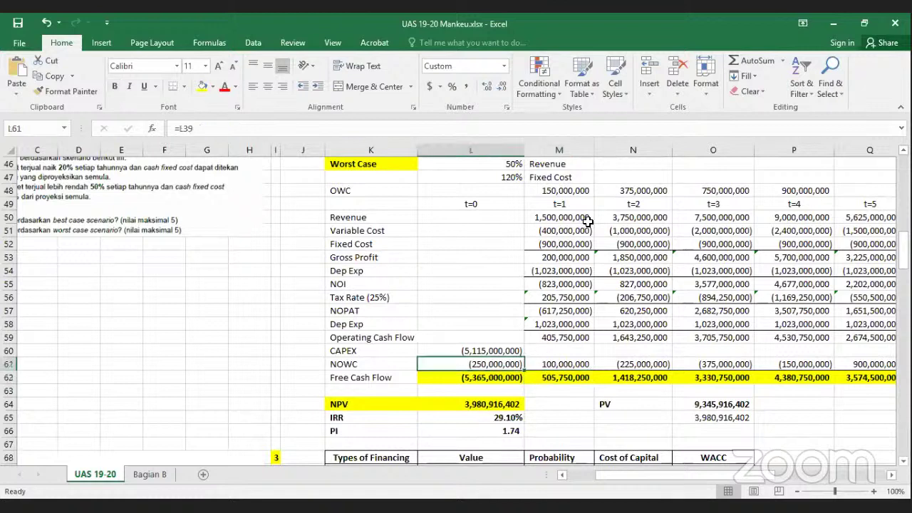
- Check the t=2 NOWC formula in N61 against the OWC values for t=1 and t=2 in M48 and N48
{"action": "left_click", "coordinate": [644, 189]}
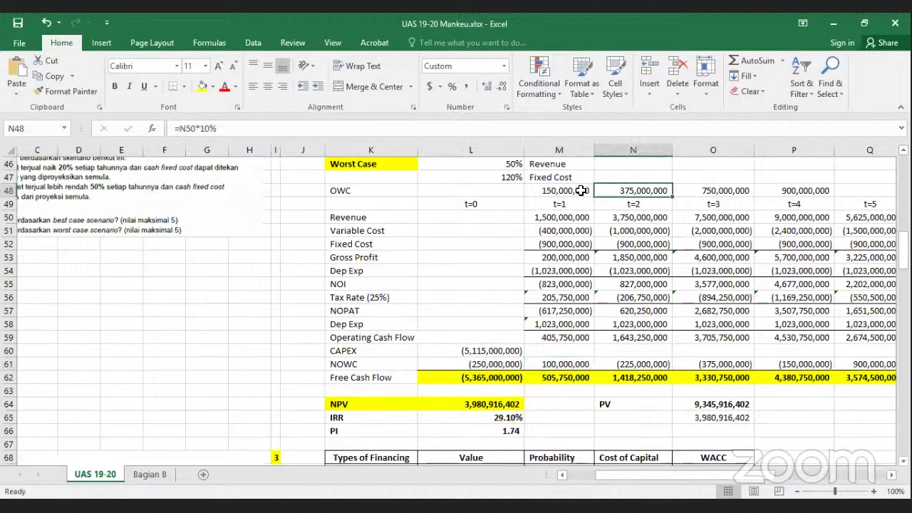
{"action": "left_click", "coordinate": [583, 191]}
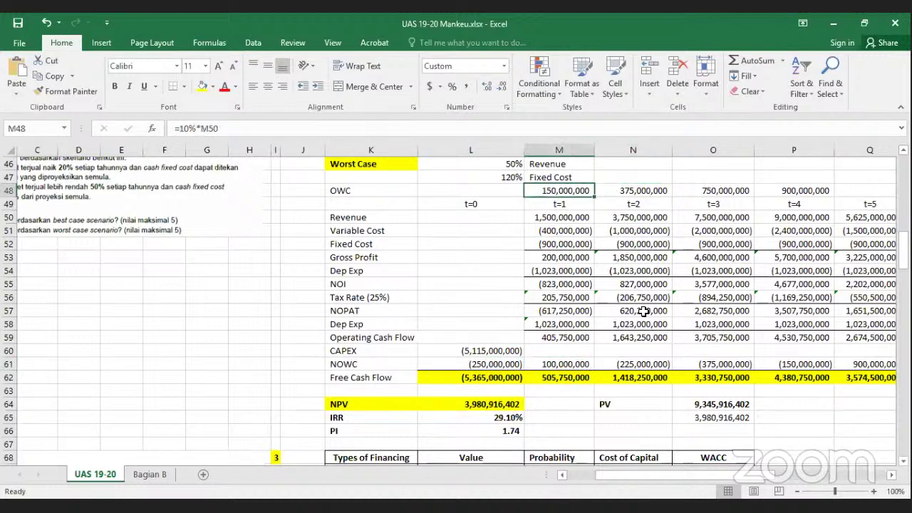
{"action": "left_click", "coordinate": [649, 367]}
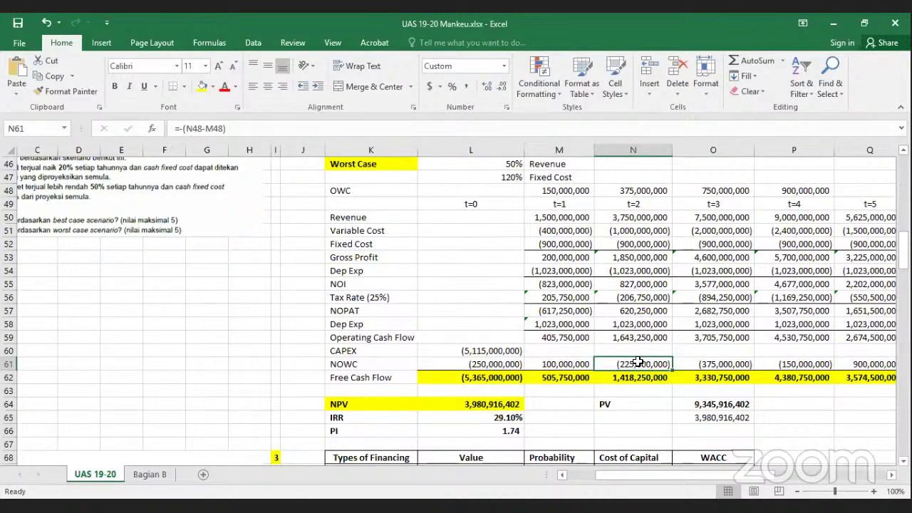
{"action": "left_click", "coordinate": [641, 191]}
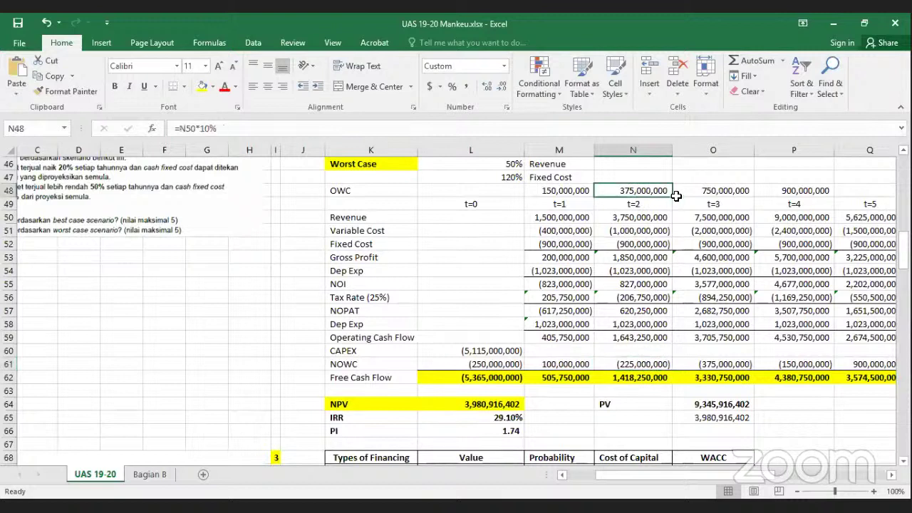
- Check the t=4 NOWC in P61 against the t=3 and t=4 OWC in O48 and P48 with temporary pen marks
{"action": "left_click", "coordinate": [809, 190]}
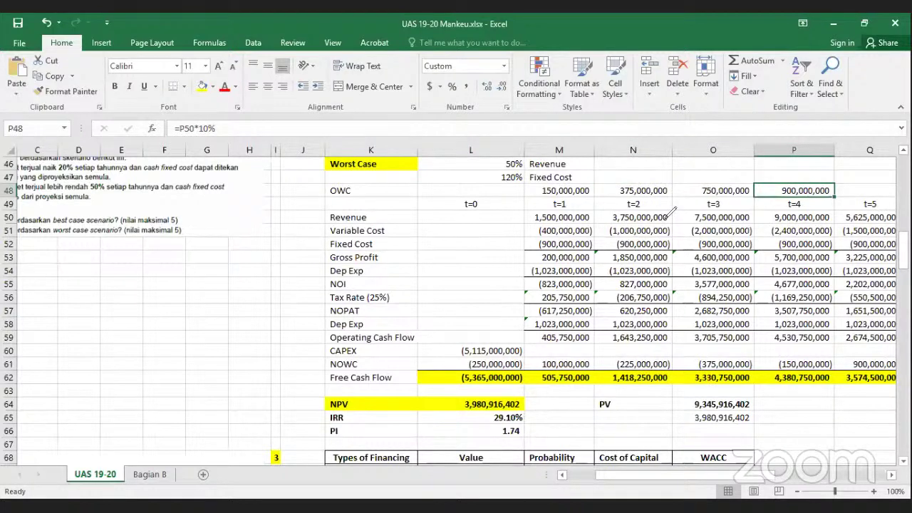
{"action": "left_click_drag", "start_coordinate": [669, 214], "coordinate": [825, 155]}
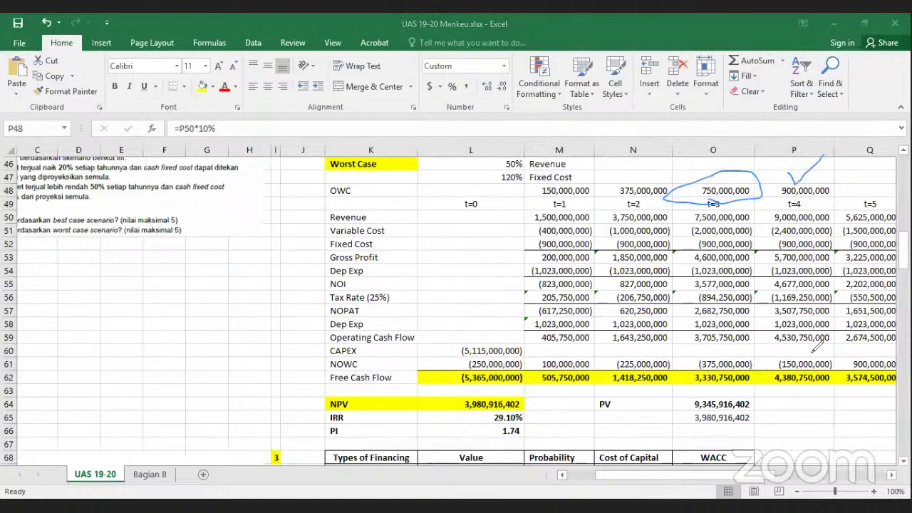
{"action": "left_click_drag", "start_coordinate": [790, 351], "coordinate": [848, 370]}
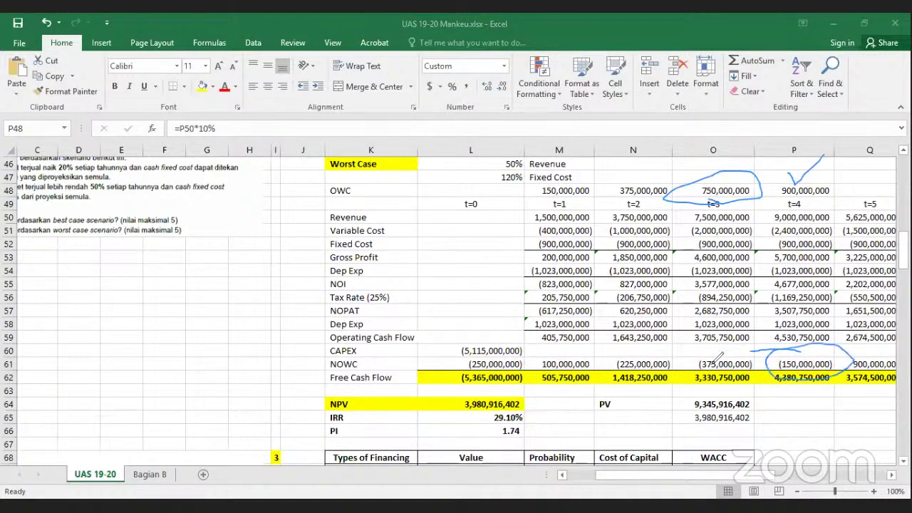
{"action": "key", "text": "ctrl+z"}
{"action": "key", "text": "ctrl+z"}
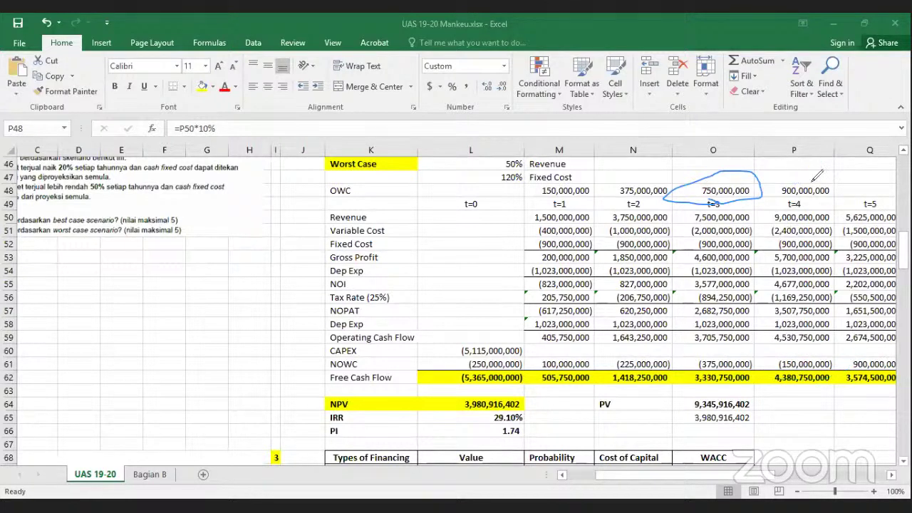
{"action": "key", "text": "ctrl+z"}
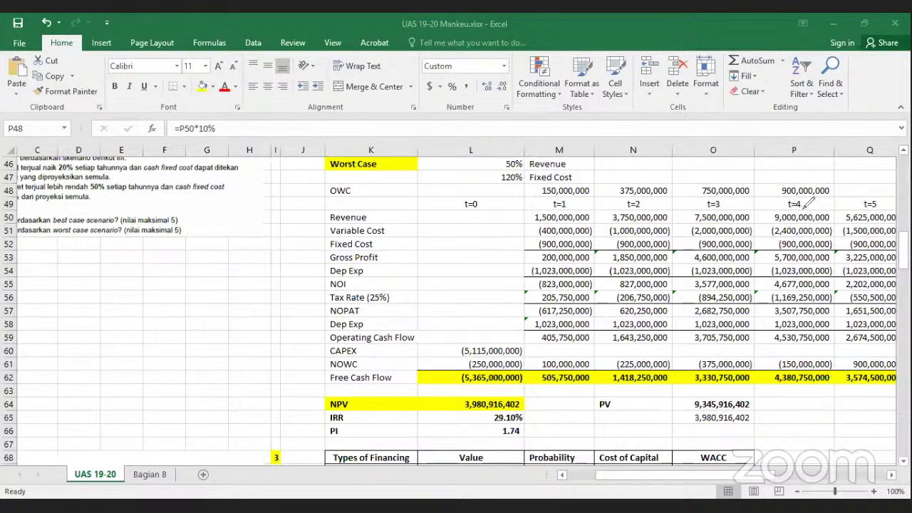
- Circle the t=4 OWC in P48, trace an arrow to the t=5 NOWC in Q61, and clear the annotations
{"action": "left_click_drag", "start_coordinate": [807, 177], "coordinate": [806, 179]}
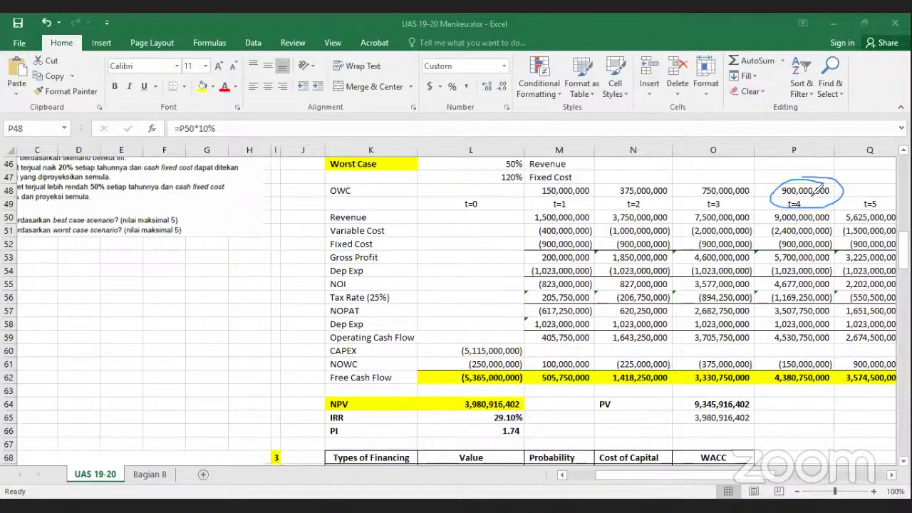
{"action": "mouse_move", "coordinate": [806, 181]}
{"action": "left_mouse_down"}
{"action": "mouse_move", "coordinate": [849, 236]}
{"action": "mouse_move", "coordinate": [846, 329]}
{"action": "mouse_move", "coordinate": [864, 348]}
{"action": "mouse_move", "coordinate": [857, 350]}
{"action": "mouse_move", "coordinate": [871, 341]}
{"action": "left_mouse_up"}
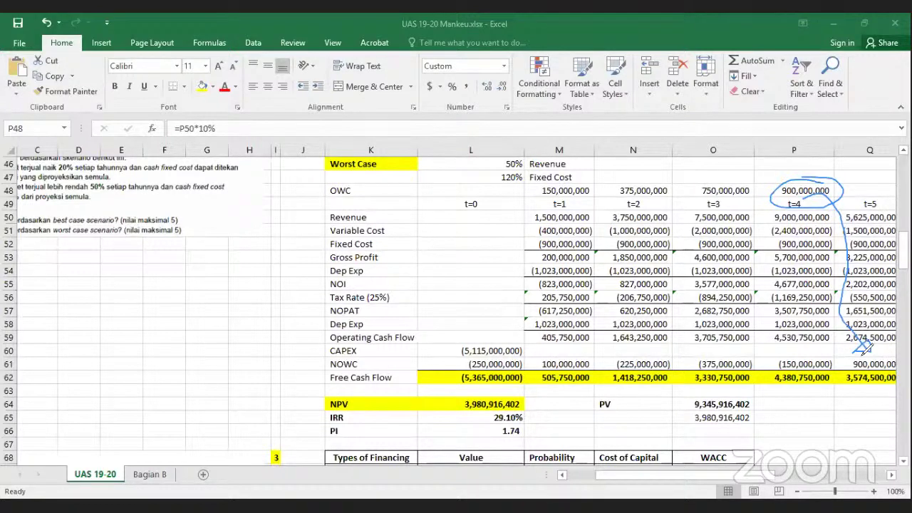
{"action": "left_click", "coordinate": [828, 225]}
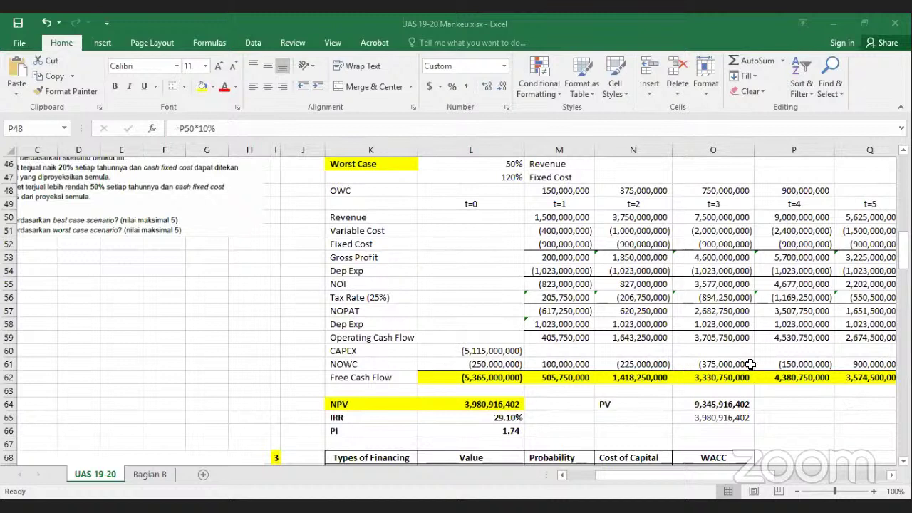
{"action": "key", "text": "ctrl+z"}
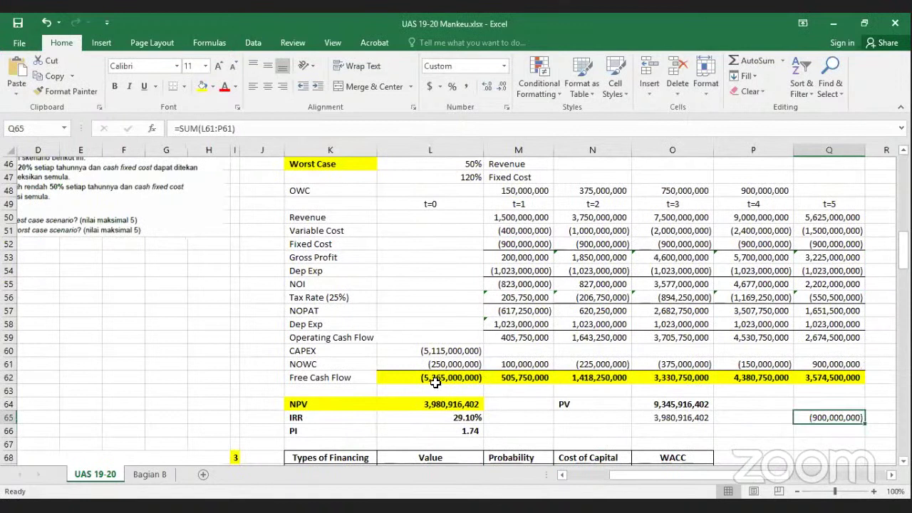
- Review the Worst Case NOWC formulas from L61 to Q61 and compare the t=5 recovery with the sum in Q65
{"action": "left_click", "coordinate": [476, 366]}
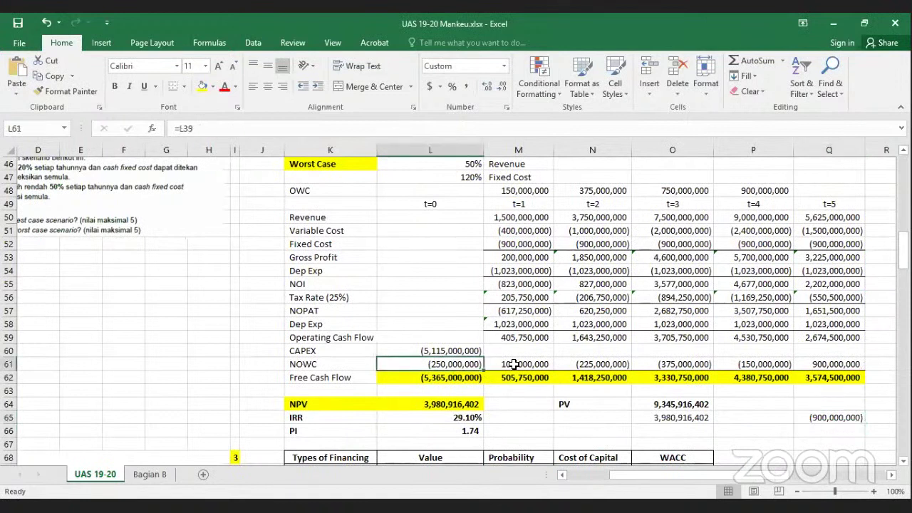
{"action": "key", "text": "Right"}
{"action": "key", "text": "Right"}
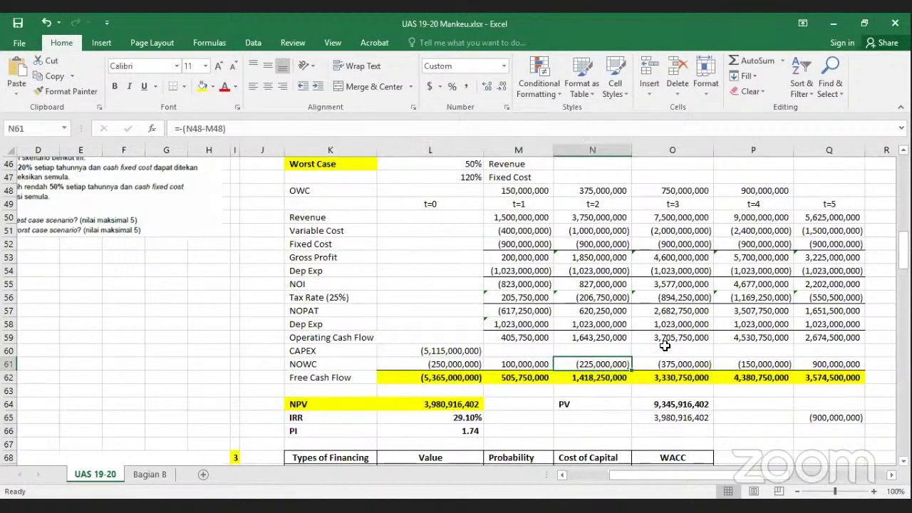
{"action": "key", "text": "Right"}
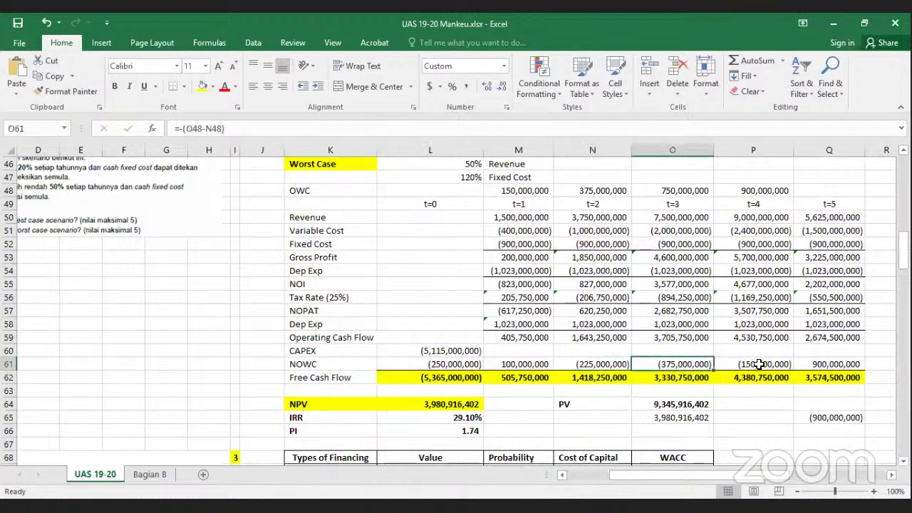
{"action": "key", "text": "Right"}
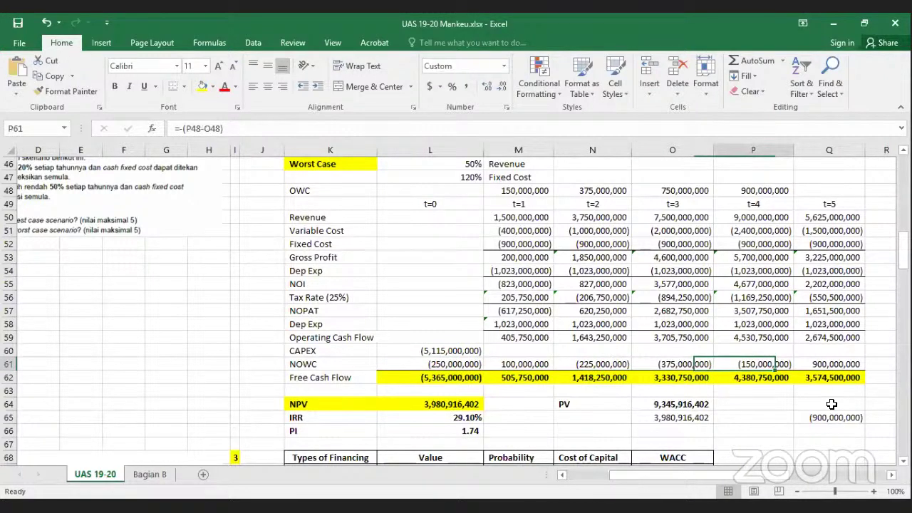
{"action": "left_click", "coordinate": [820, 414]}
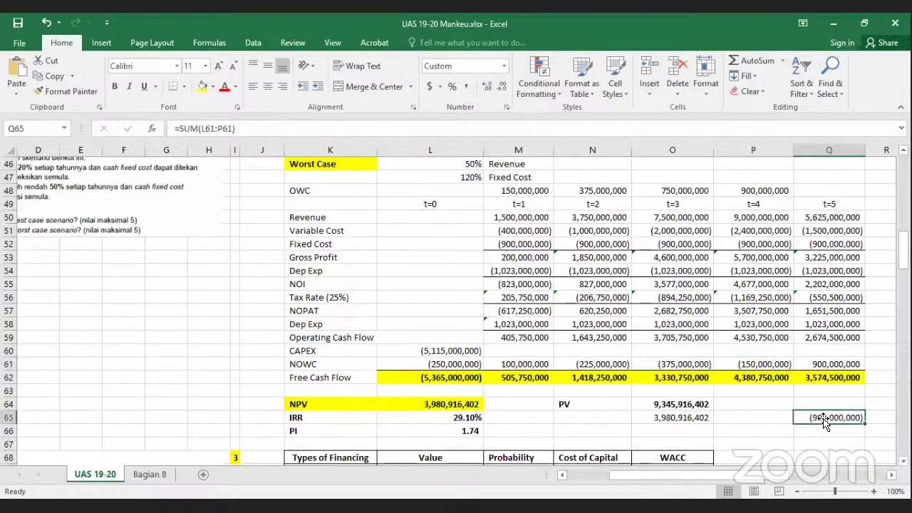
{"action": "left_click", "coordinate": [824, 365]}
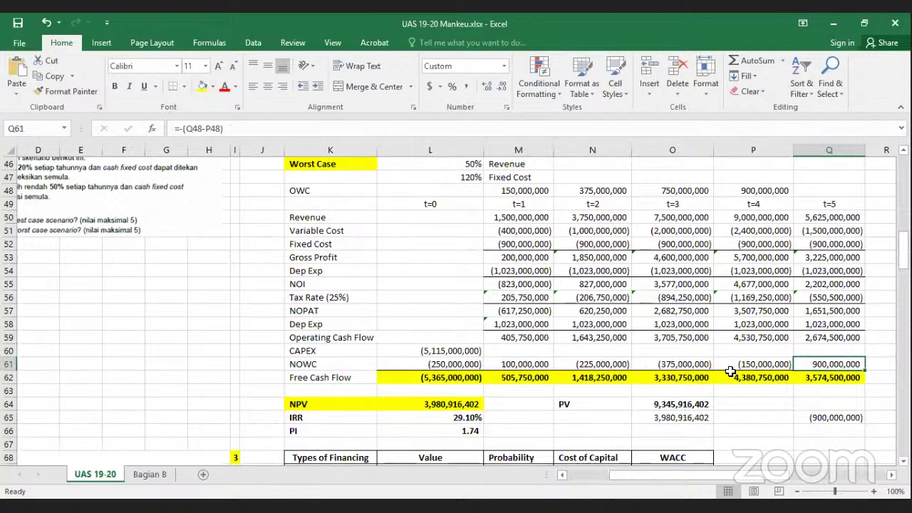
- Clear the Worst Case NOWC for t=1 to t=4 in M61:P61 and set the t=5 NOWC in Q61 to =-L61
{"action": "left_click_drag", "start_coordinate": [518, 364], "coordinate": [763, 364]}
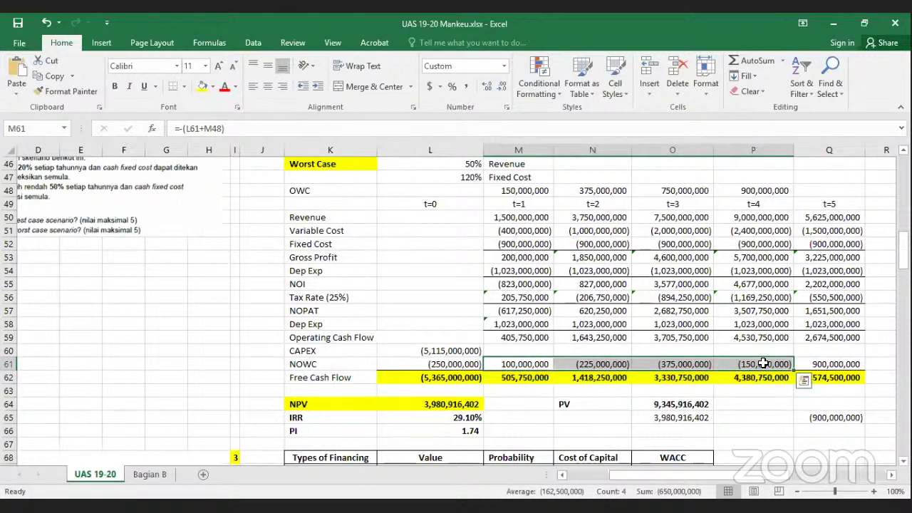
{"action": "key", "text": "Delete"}
{"action": "left_click", "coordinate": [827, 362]}
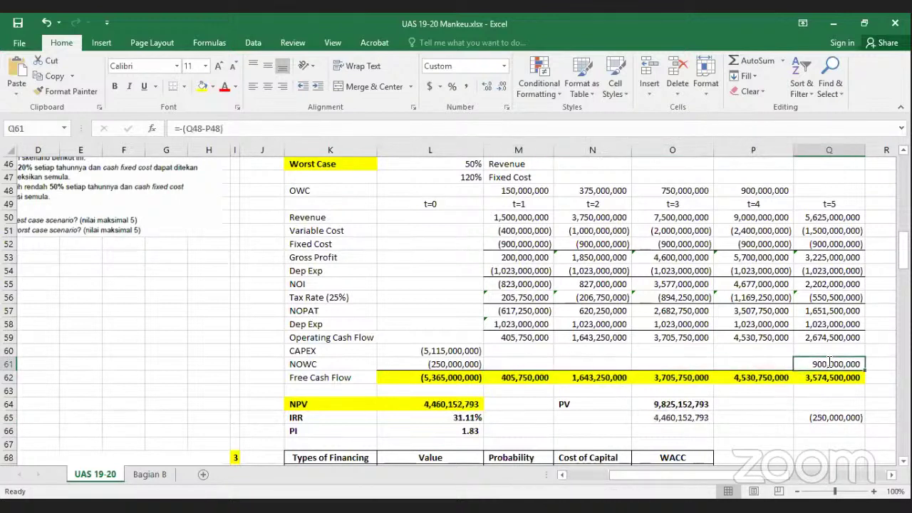
{"action": "type", "text": "="}
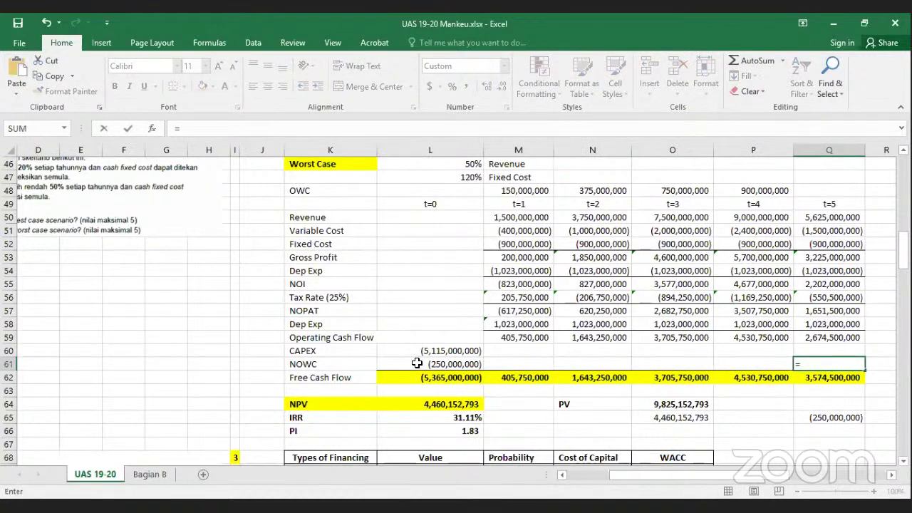
{"action": "type", "text": "-"}
{"action": "left_click", "coordinate": [838, 416]}
{"action": "key", "text": "Return"}
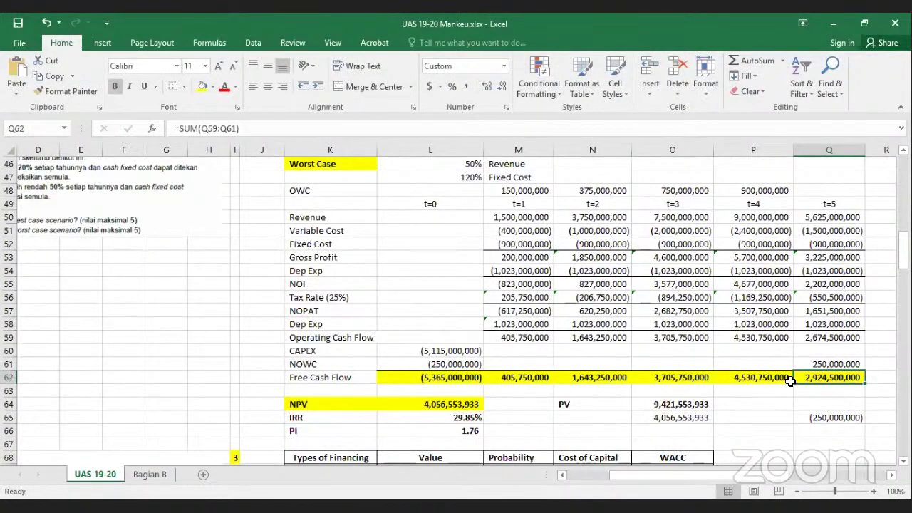
- Compare the initial NOWC in L61 with the t=5 NOWC in Q61, and undo the NOWC row changes
{"action": "left_click", "coordinate": [433, 365]}
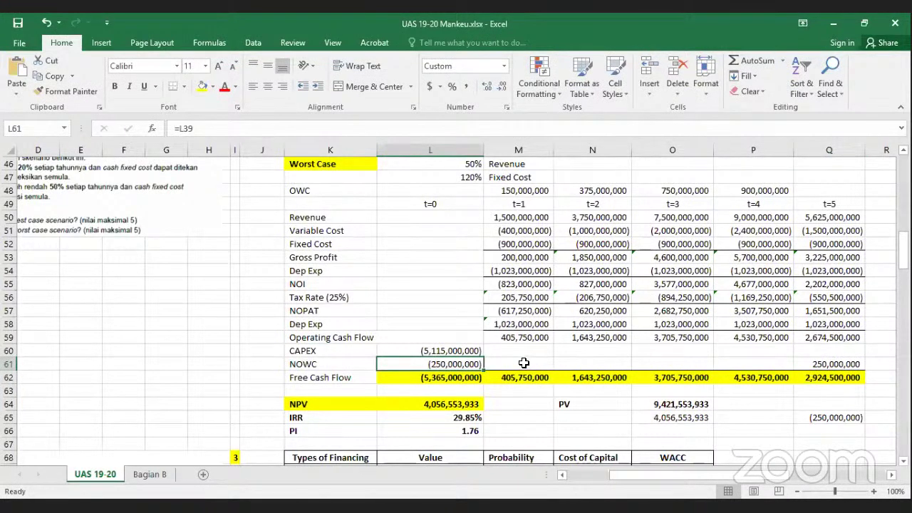
{"action": "left_click", "coordinate": [546, 364]}
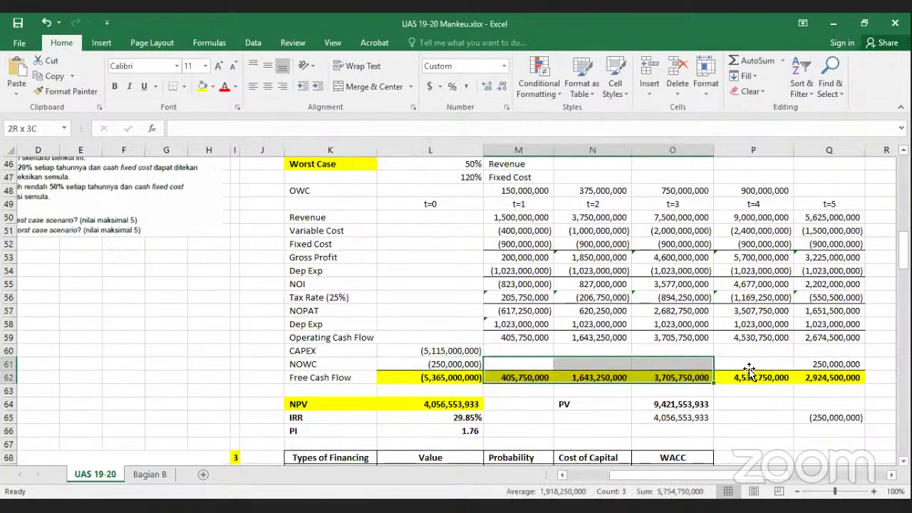
{"action": "left_click", "coordinate": [817, 366]}
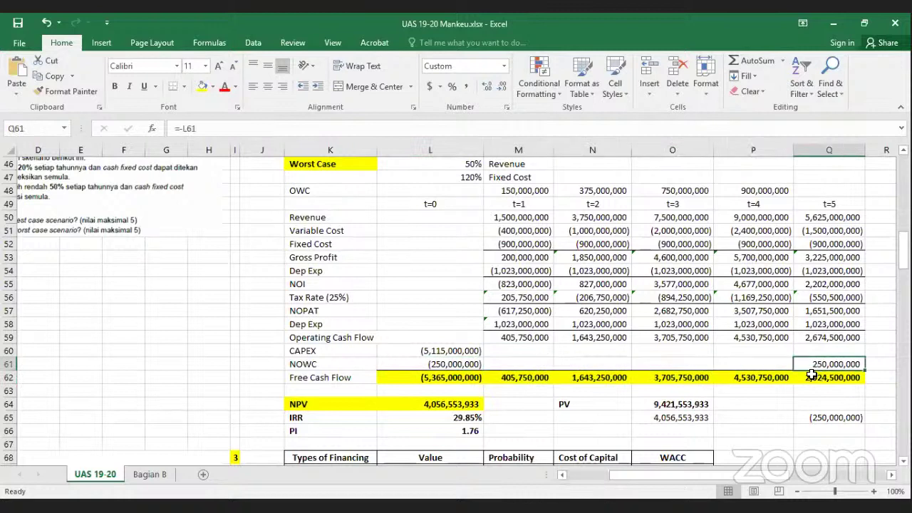
{"action": "key", "text": "ctrl+z"}
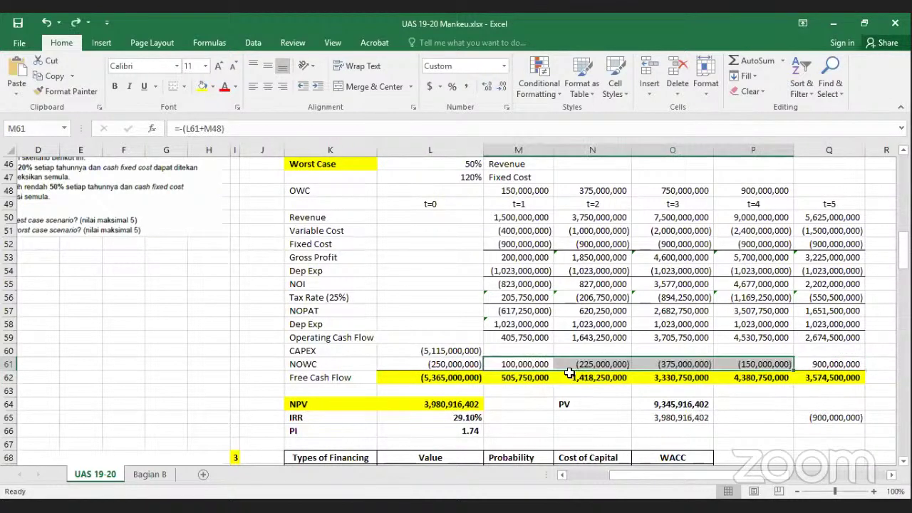
- Check the total of the NOWC range L61:P61 against the t=5 NOWC formula in Q61
{"action": "left_click_drag", "start_coordinate": [463, 364], "coordinate": [775, 365]}
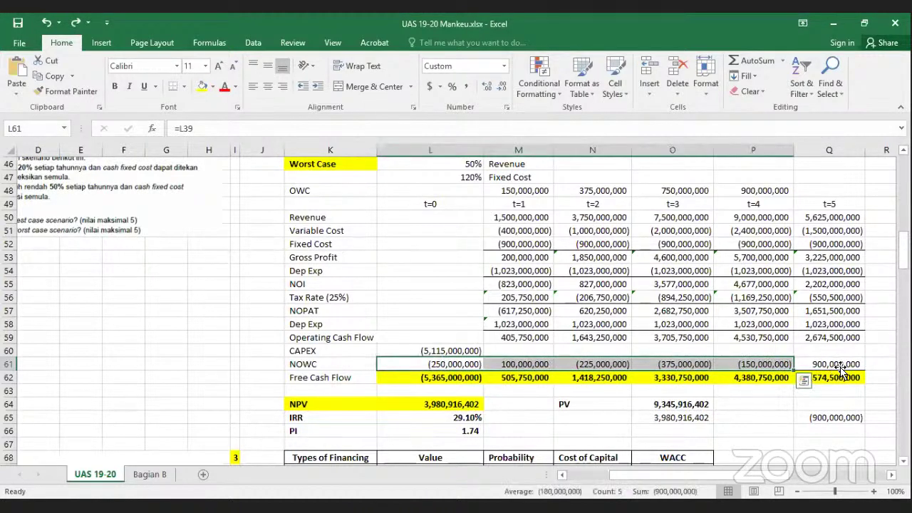
{"action": "left_click", "coordinate": [840, 366]}
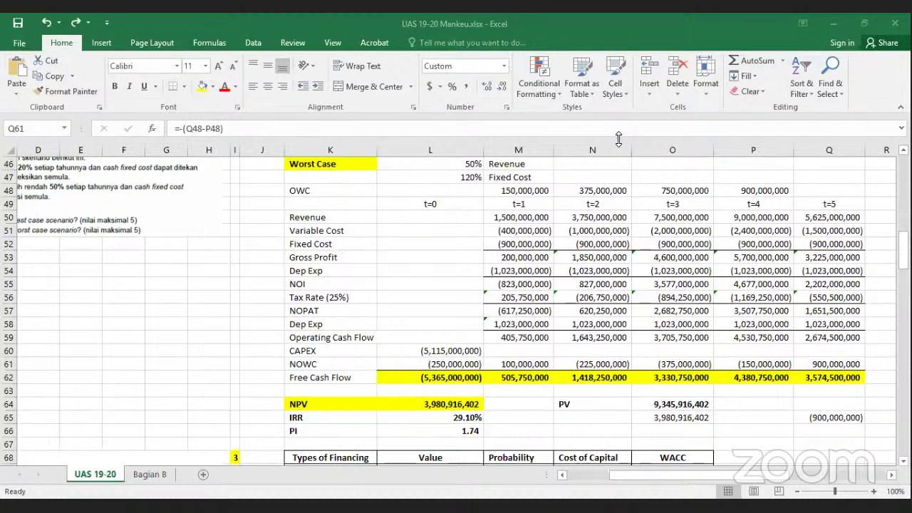
{"action": "left_click", "coordinate": [827, 350]}
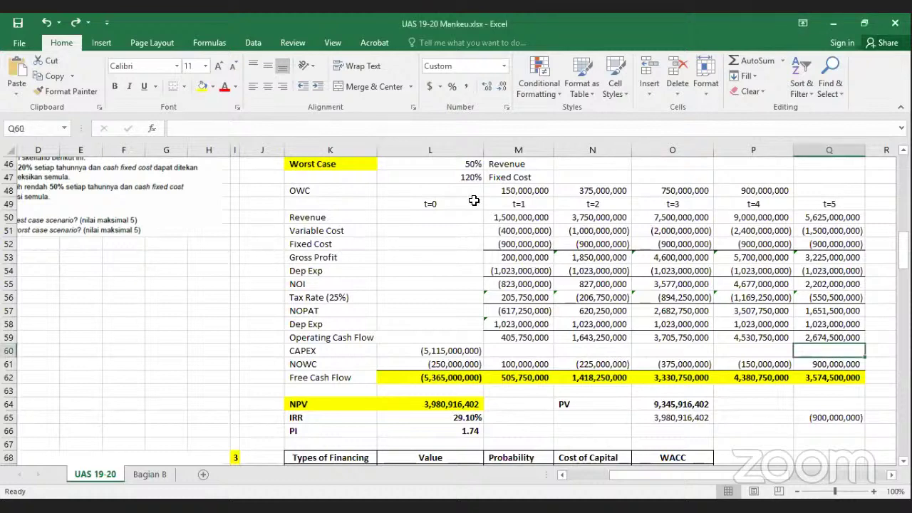
- Enter 100,000,000 in cell P46 above the Worst Case t=4 OWC
{"action": "scroll", "coordinate": [678, 214], "scroll_direction": "up", "scroll_amount": 1}
{"action": "scroll", "coordinate": [715, 228], "scroll_direction": "up", "scroll_amount": 2}
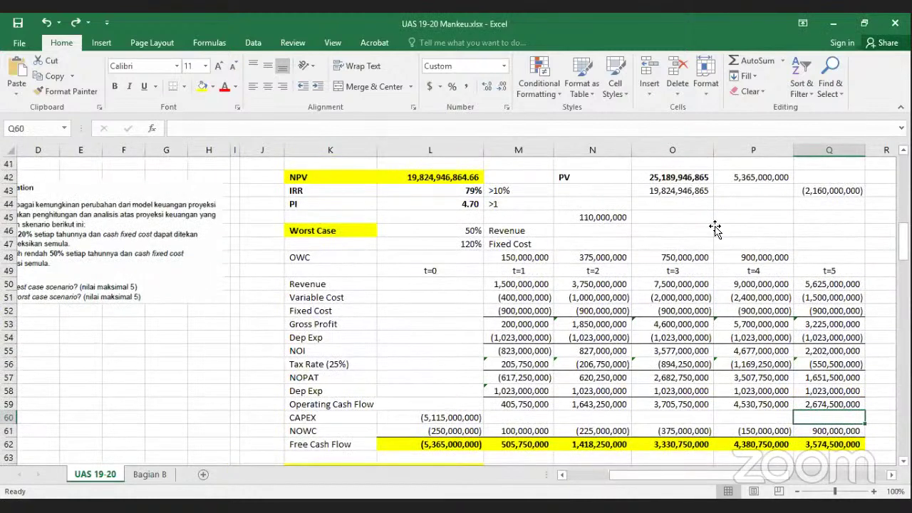
{"action": "left_click", "coordinate": [716, 229]}
{"action": "type", "text": "1"}
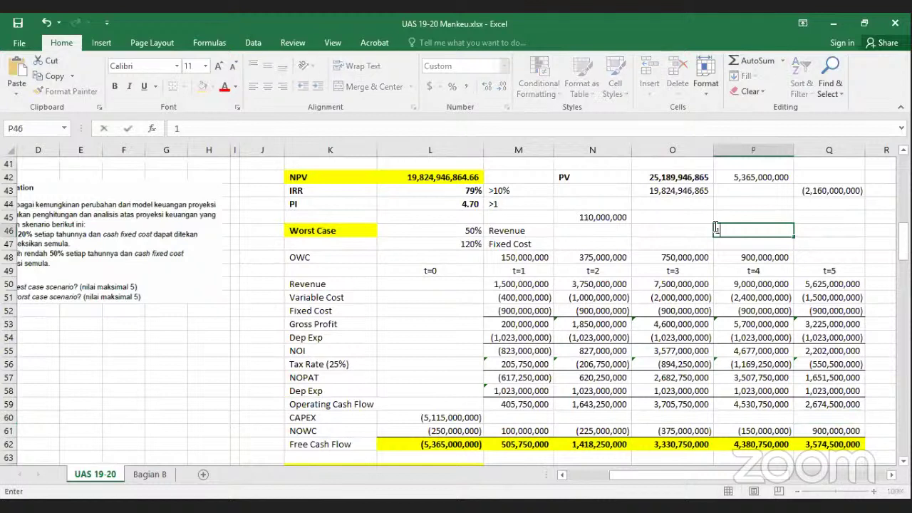
{"action": "type", "text": "00,000,000"}
{"action": "key", "text": "Return"}
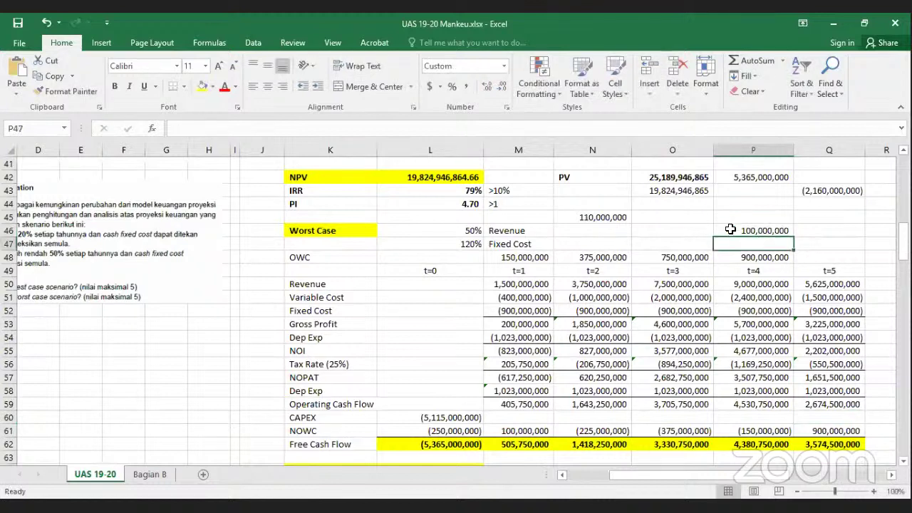
{"action": "left_click", "coordinate": [732, 231]}
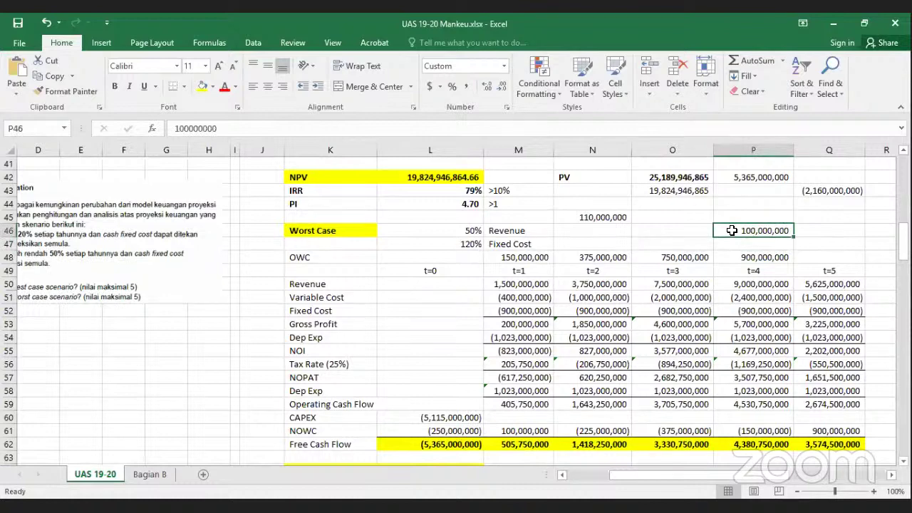
- Link the Worst Case t=5 CAPEX in Q60 to the amount in P46 with the formula =P46
{"action": "scroll", "coordinate": [732, 231], "scroll_direction": "down", "scroll_amount": 2}
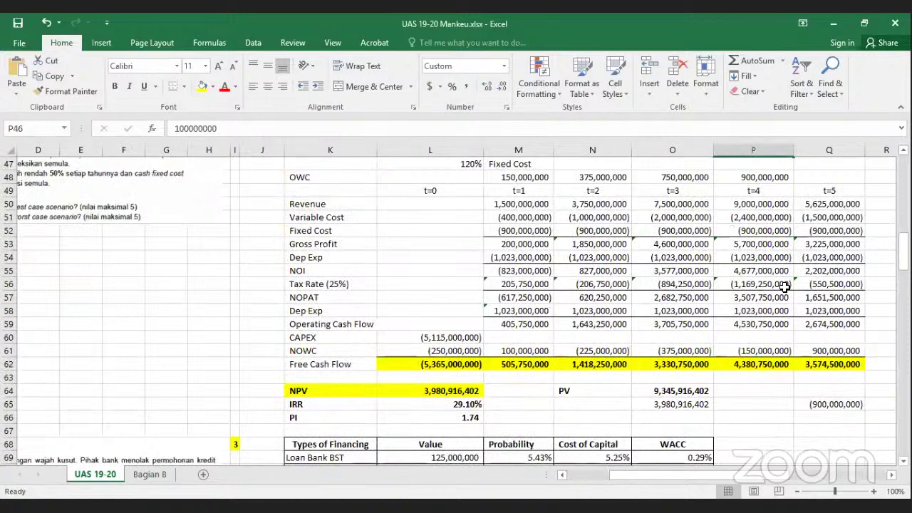
{"action": "scroll", "coordinate": [784, 286], "scroll_direction": "up", "scroll_amount": 2}
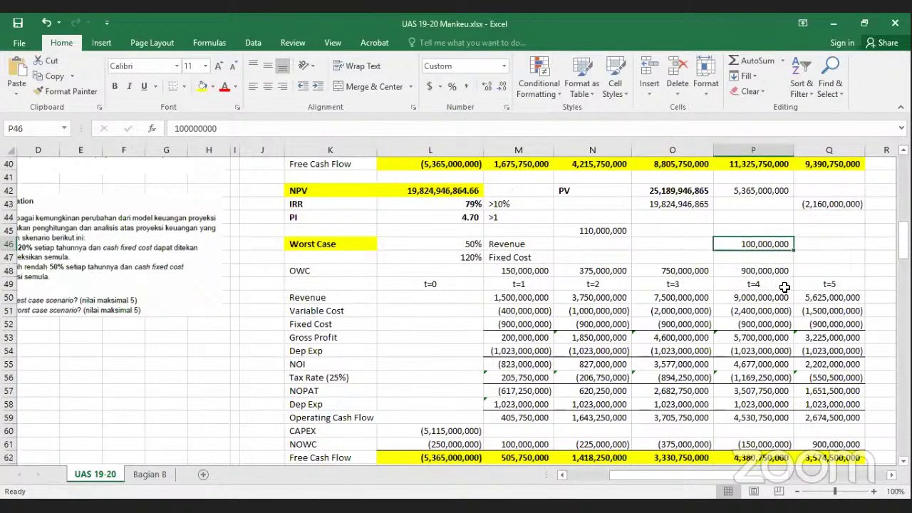
{"action": "left_click", "coordinate": [342, 431]}
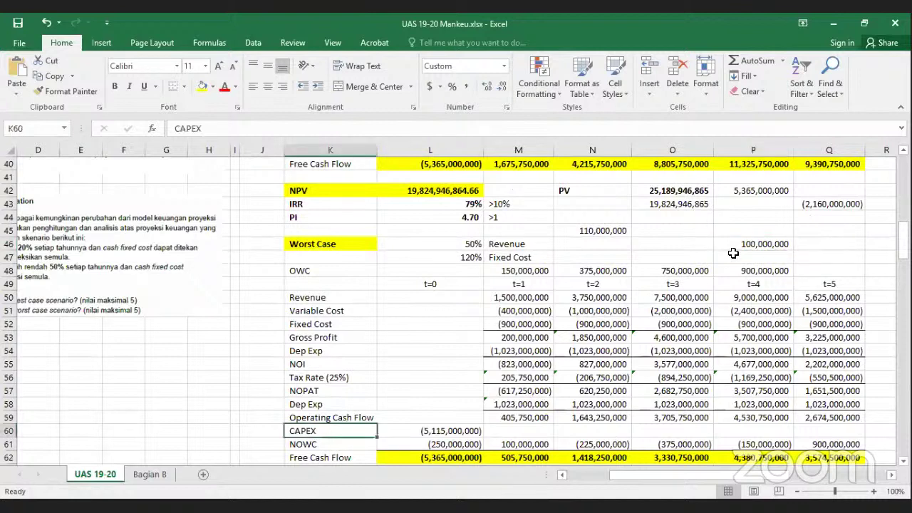
{"action": "left_click", "coordinate": [762, 247]}
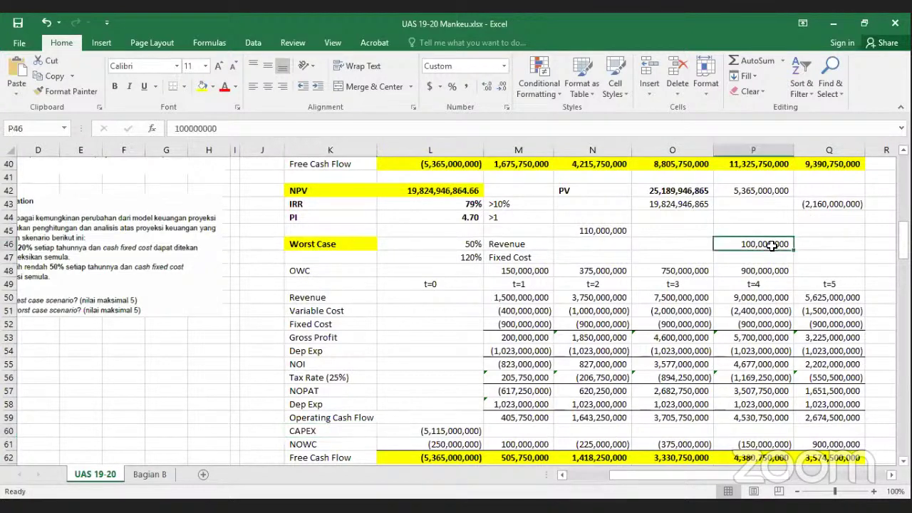
{"action": "left_click", "coordinate": [832, 436]}
{"action": "type", "text": "="}
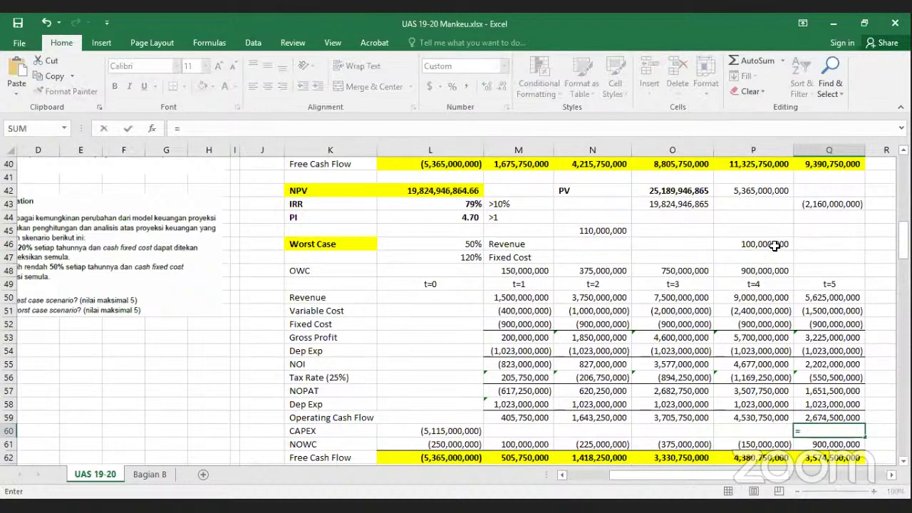
{"action": "left_click", "coordinate": [772, 250]}
{"action": "key", "text": "Return"}
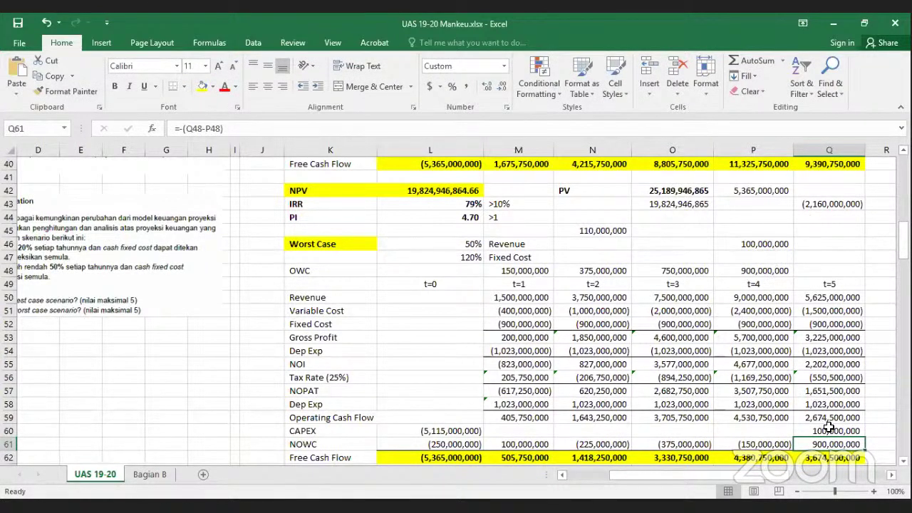
- Check how the t=5 CAPEX inflow feeds the free cash flow in Q62 and the NPV in L64, and clear Q60
{"action": "scroll", "coordinate": [831, 403], "scroll_direction": "down", "scroll_amount": 2}
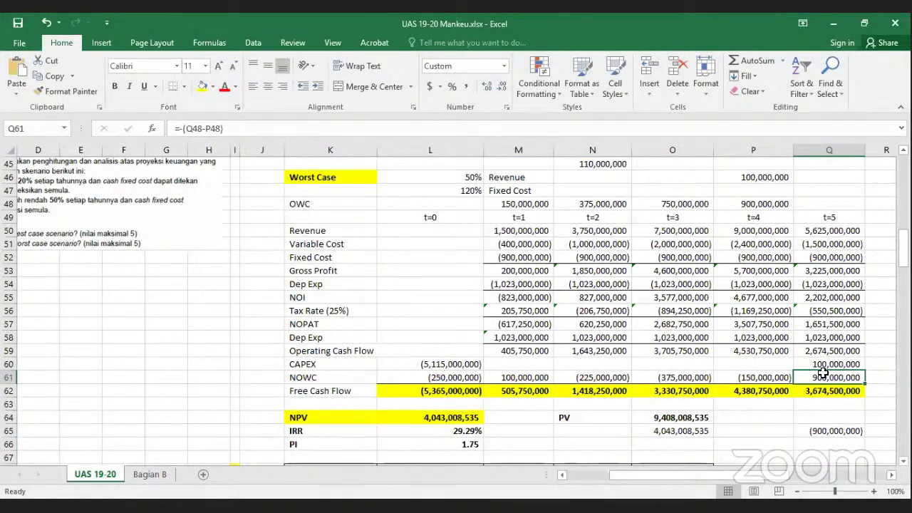
{"action": "left_click", "coordinate": [824, 368]}
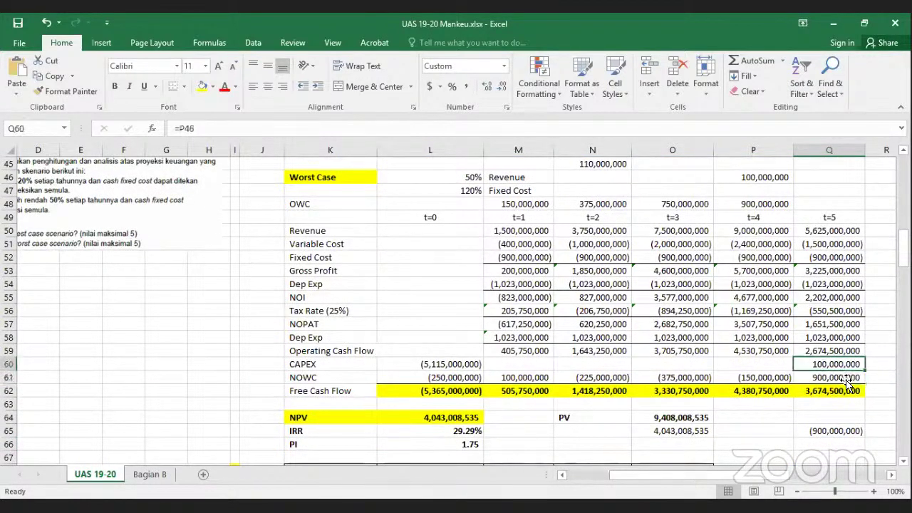
{"action": "left_click", "coordinate": [844, 387]}
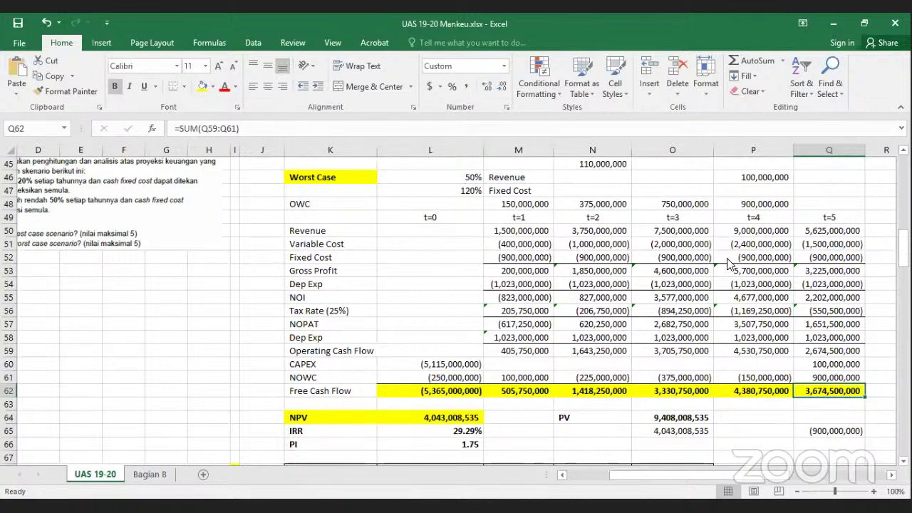
{"action": "left_click", "coordinate": [445, 419]}
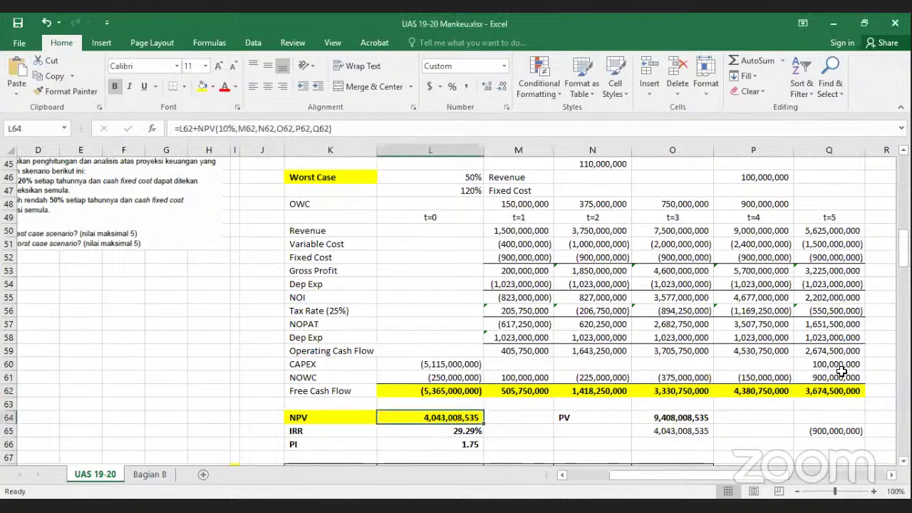
{"action": "double_click", "coordinate": [827, 364]}
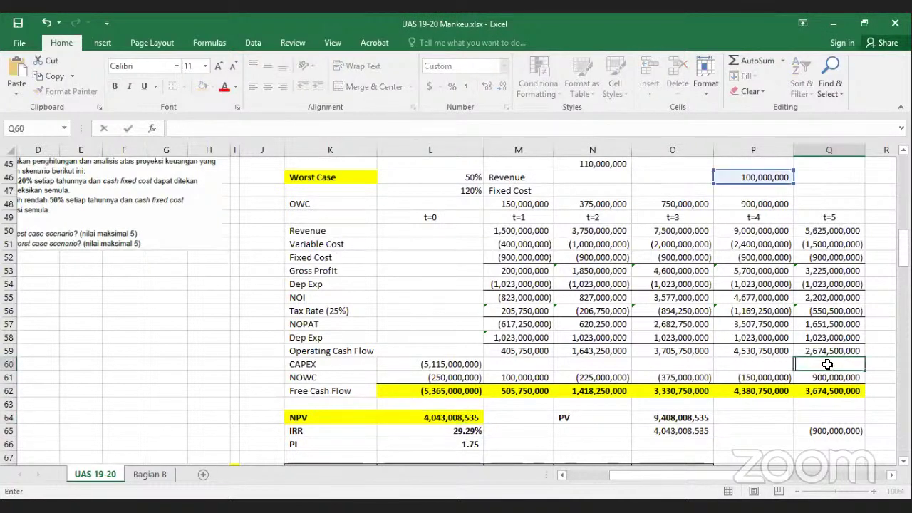
{"action": "key", "text": "Return"}
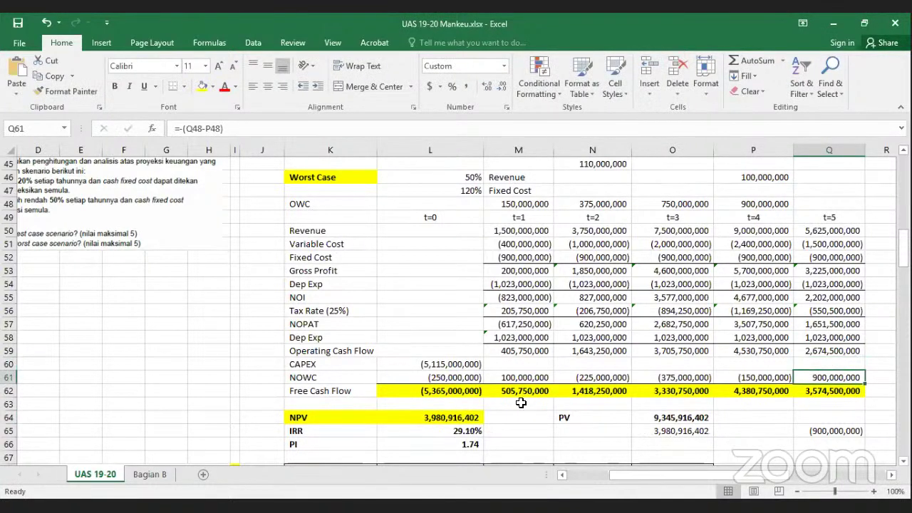
- Re-enter the Worst Case NPV in L64 as =L62+NPV(10%,M62:Q62) and compare it with the check formula in O65
{"action": "left_click", "coordinate": [463, 415]}
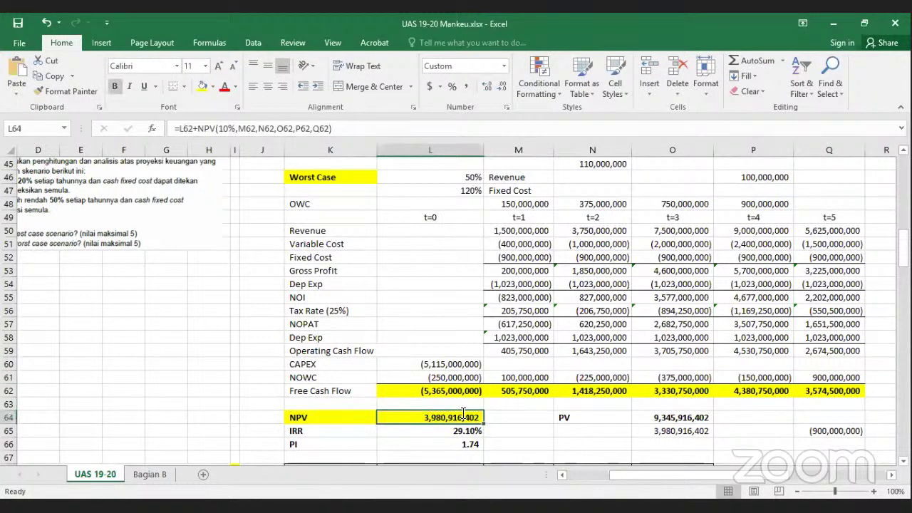
{"action": "type", "text": "="}
{"action": "left_click", "coordinate": [441, 392]}
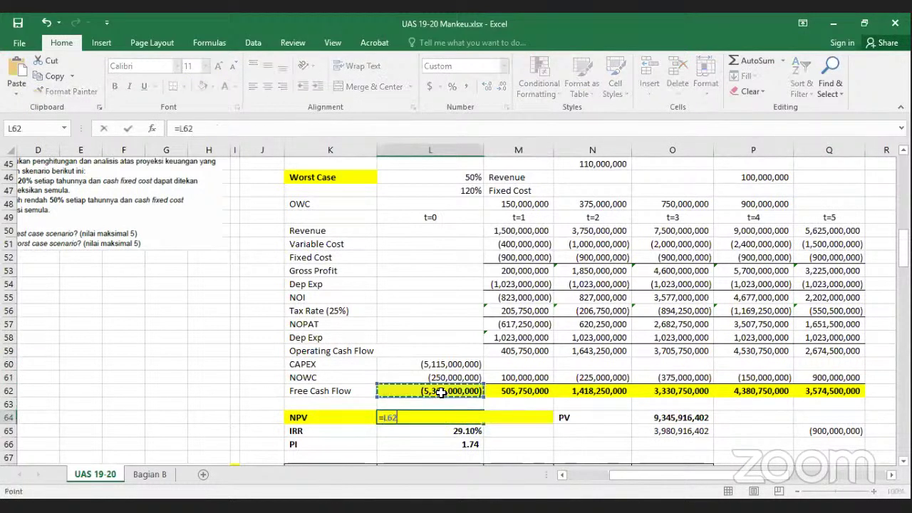
{"action": "type", "text": "+"}
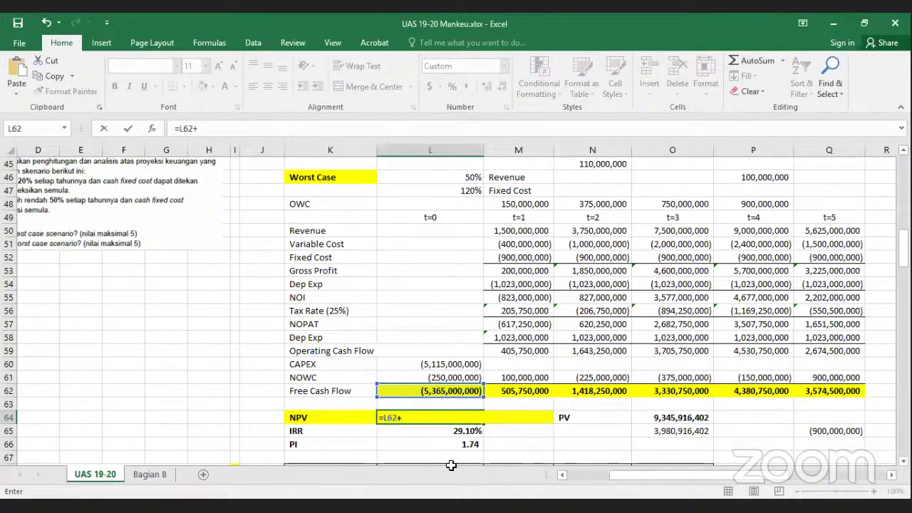
{"action": "type", "text": "NPV("}
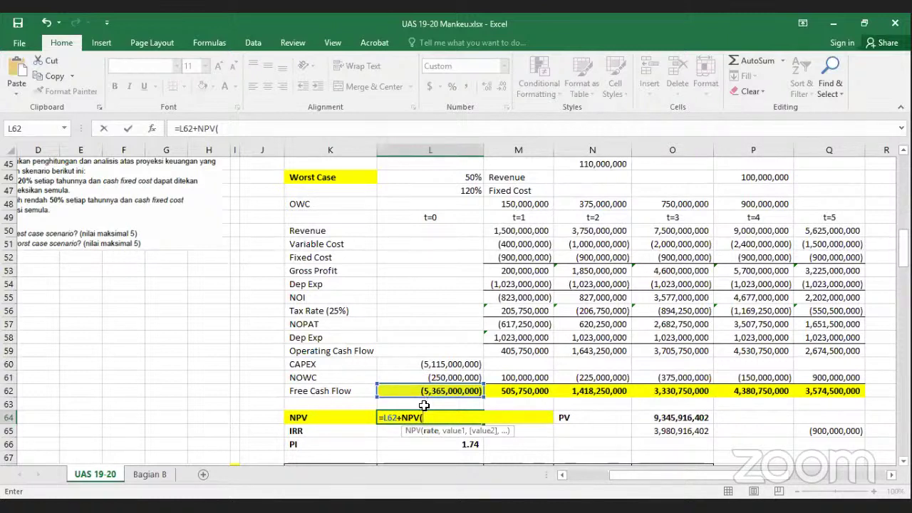
{"action": "type", "text": "10%,"}
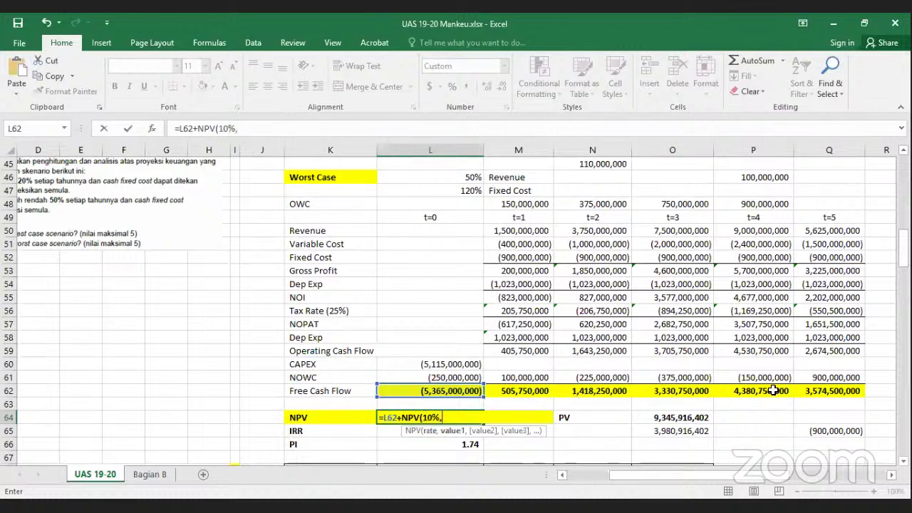
{"action": "left_click_drag", "start_coordinate": [519, 392], "coordinate": [797, 391]}
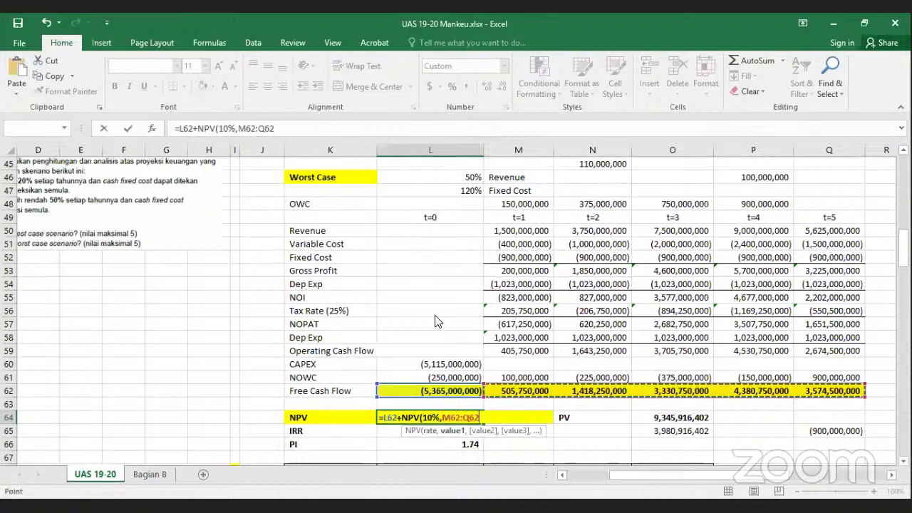
{"action": "key", "text": "Return"}
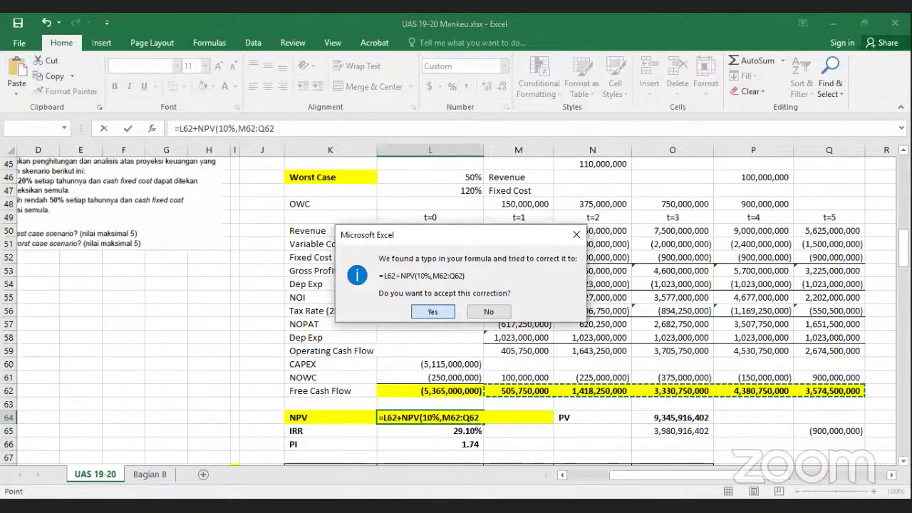
{"action": "key", "text": "Return"}
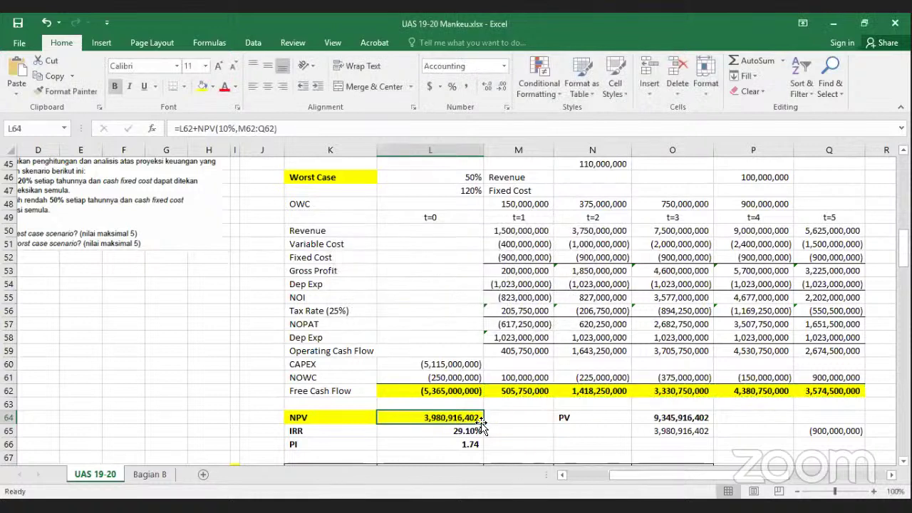
{"action": "left_click", "coordinate": [659, 433]}
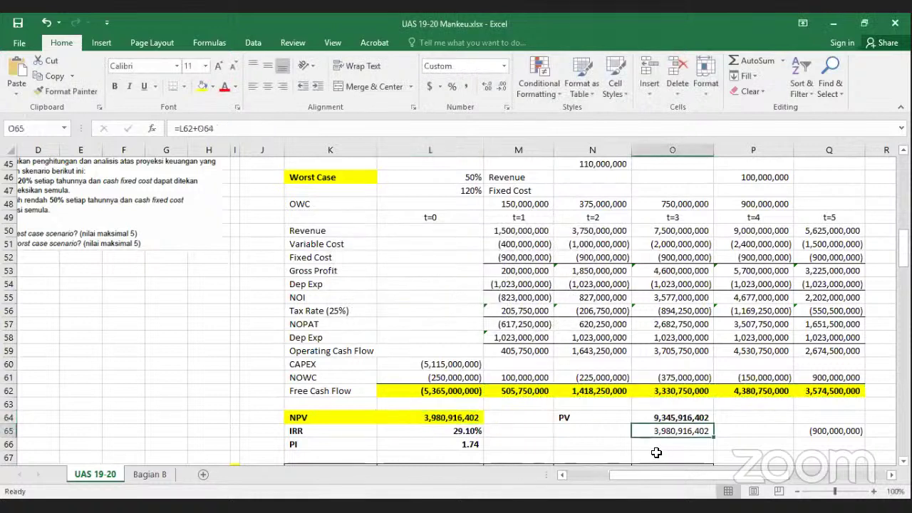
- Replace the Worst Case IRR in L65 with the formula =IRR(L62:Q62)
{"action": "left_click", "coordinate": [459, 429]}
{"action": "key", "text": "BackSpace"}
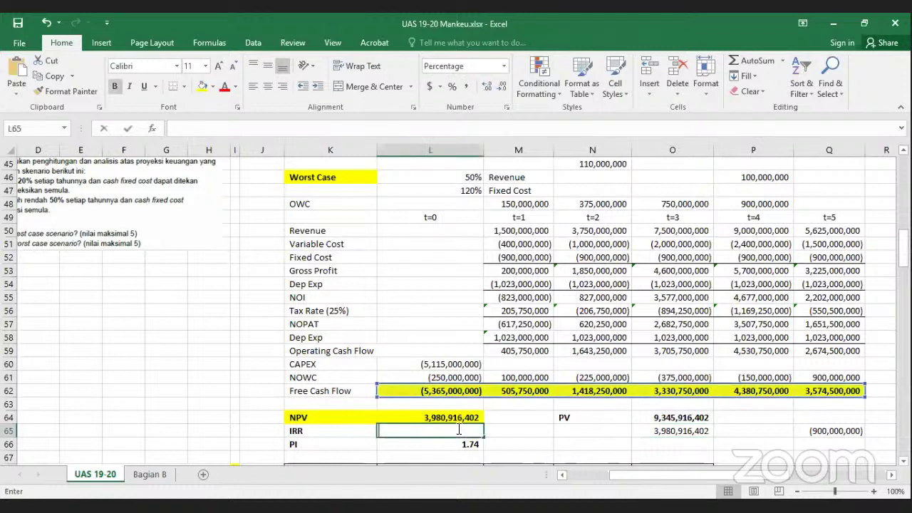
{"action": "type", "text": "="}
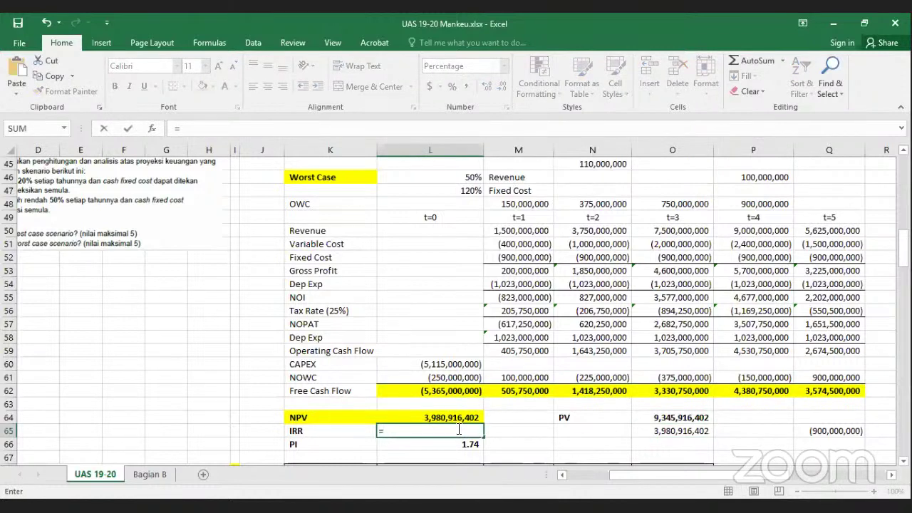
{"action": "type", "text": "IRR("}
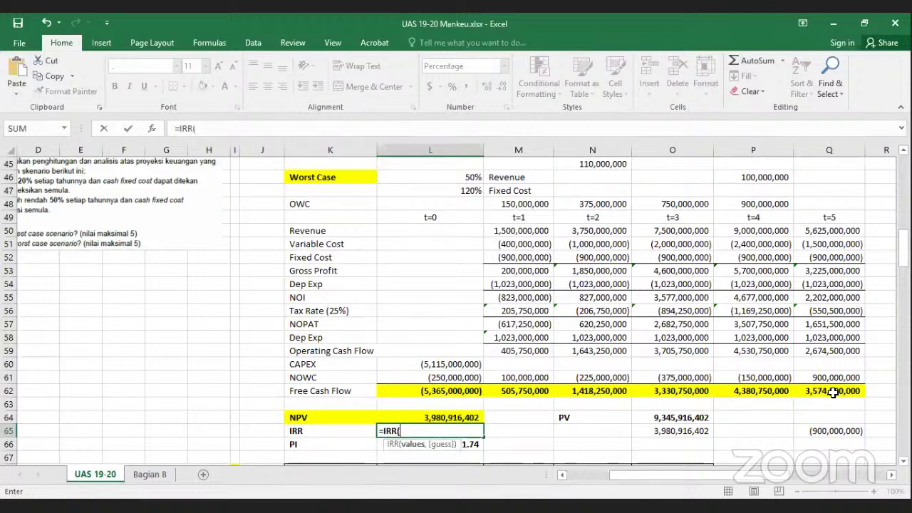
{"action": "type", "text": "L62:Q62)"}
{"action": "key", "text": "Return"}
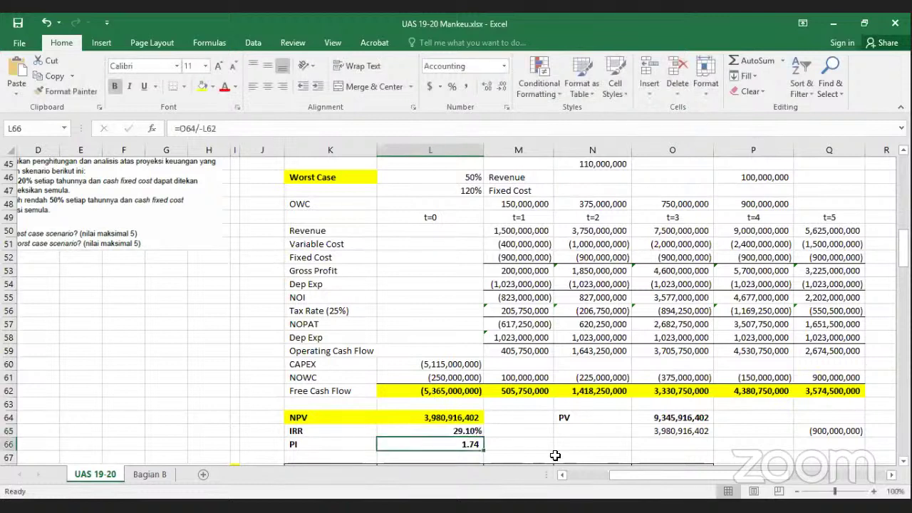
- Re-enter the Worst Case PI in L66 as the PV divided by the negated initial cash flow, =O64/-L62
{"action": "type", "text": "="}
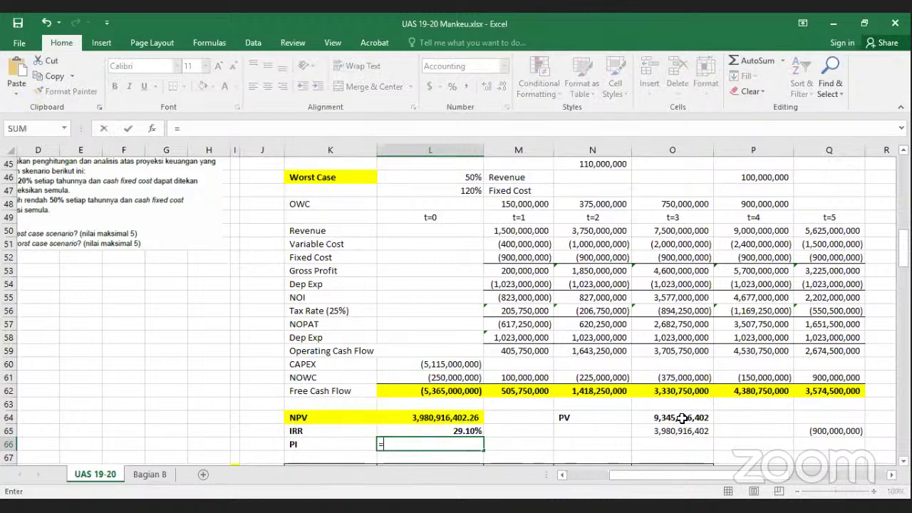
{"action": "left_click", "coordinate": [682, 418]}
{"action": "type", "text": "/-"}
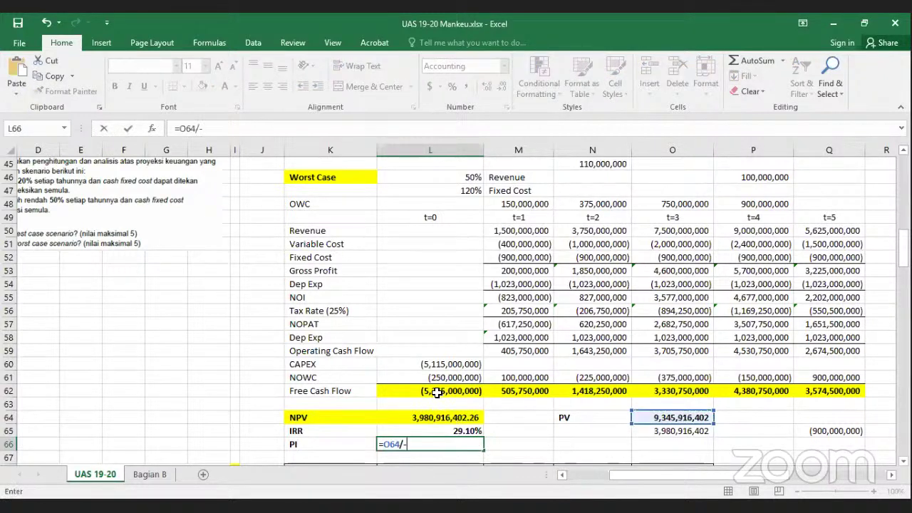
{"action": "left_click", "coordinate": [436, 392]}
{"action": "key", "text": "Return"}
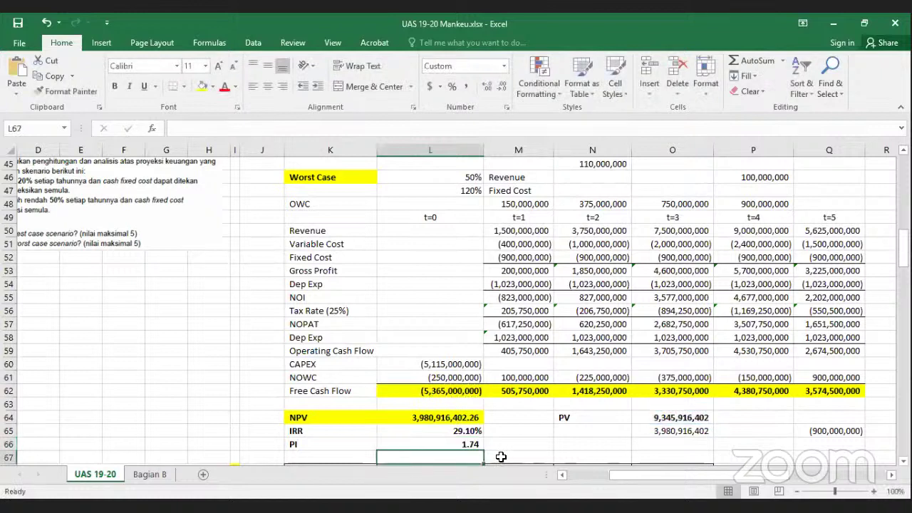
- Add the note "kali lipat" in M66 beside the Worst Case PI
{"action": "left_click", "coordinate": [501, 452]}
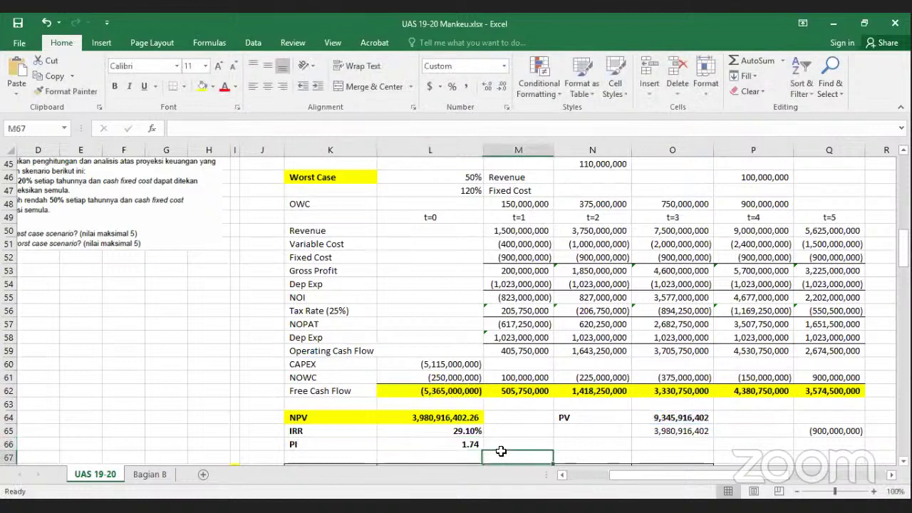
{"action": "left_click", "coordinate": [502, 444]}
{"action": "type", "text": "k"}
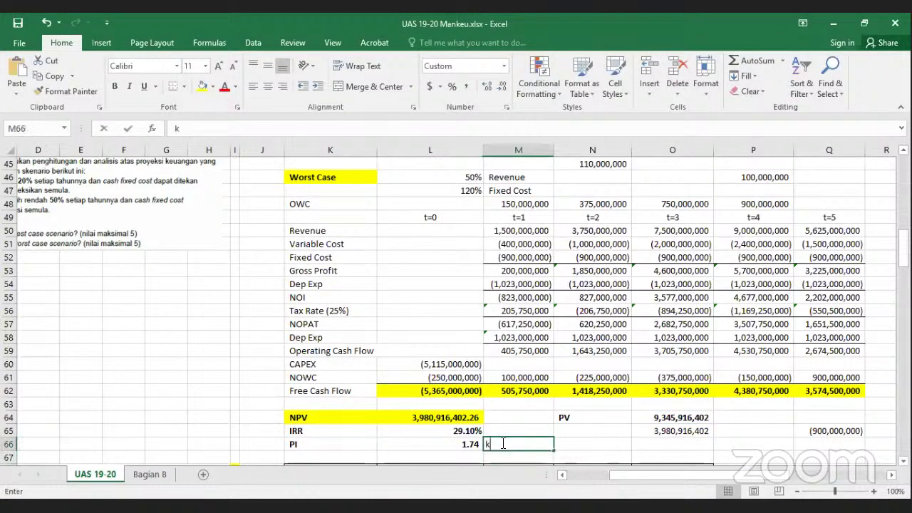
{"action": "type", "text": "ali lipat"}
{"action": "key", "text": "Return"}
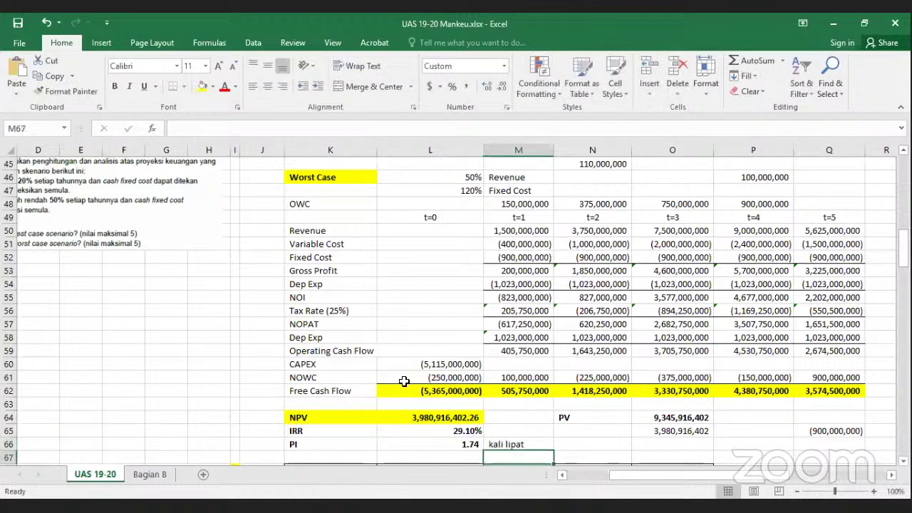
{"action": "scroll", "coordinate": [404, 382], "scroll_direction": "up", "scroll_amount": 1}
{"action": "key", "text": "Up"}
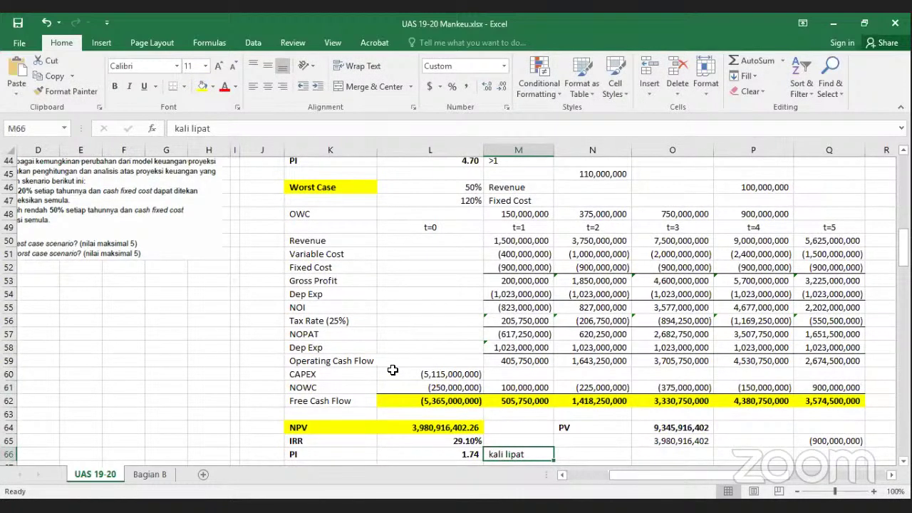
{"action": "scroll", "coordinate": [392, 370], "scroll_direction": "left", "scroll_amount": 3}
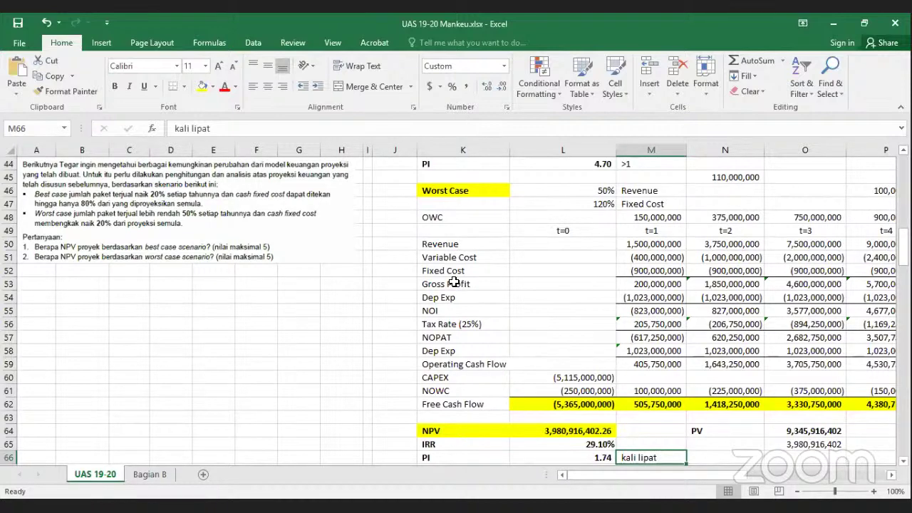
{"action": "scroll", "coordinate": [650, 387], "scroll_direction": "down", "scroll_amount": 2}
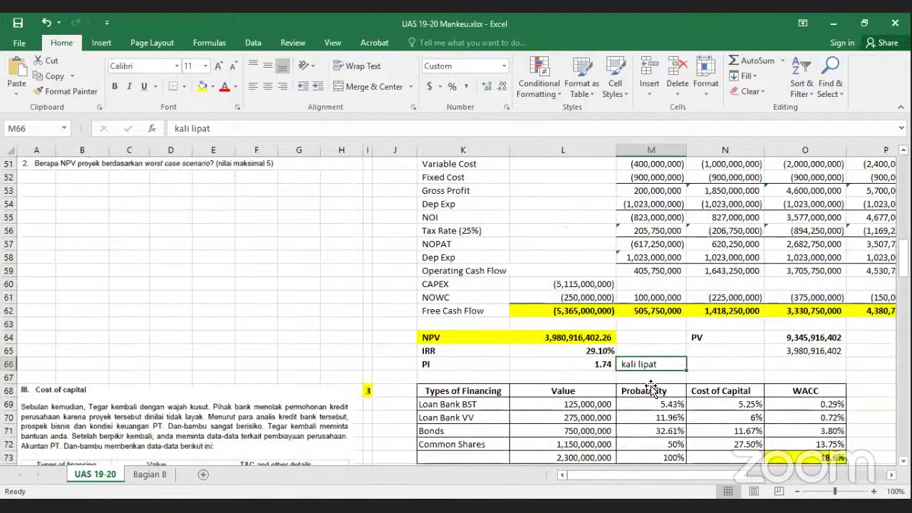
{"action": "scroll", "coordinate": [651, 387], "scroll_direction": "up", "scroll_amount": 2}
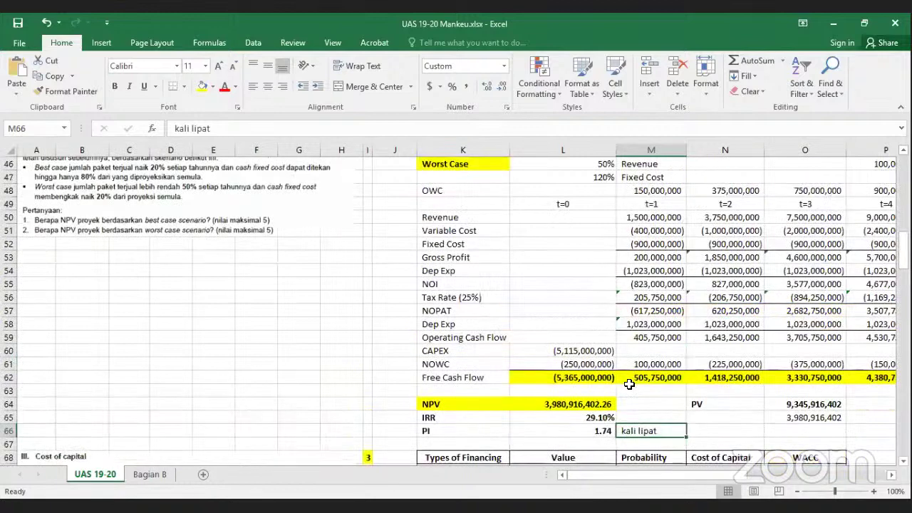
- Review the Worst Case NPV, IRR and PI against the Best Case and base case results, checking the PI formula in L66
{"action": "scroll", "coordinate": [629, 385], "scroll_direction": "up", "scroll_amount": 1}
{"action": "key", "text": "Left"}
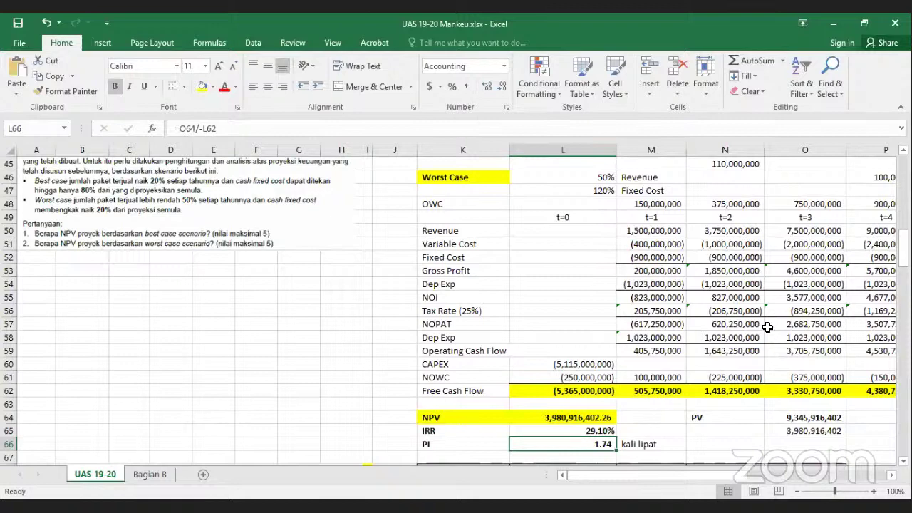
{"action": "scroll", "coordinate": [563, 299], "scroll_direction": "up", "scroll_amount": 1}
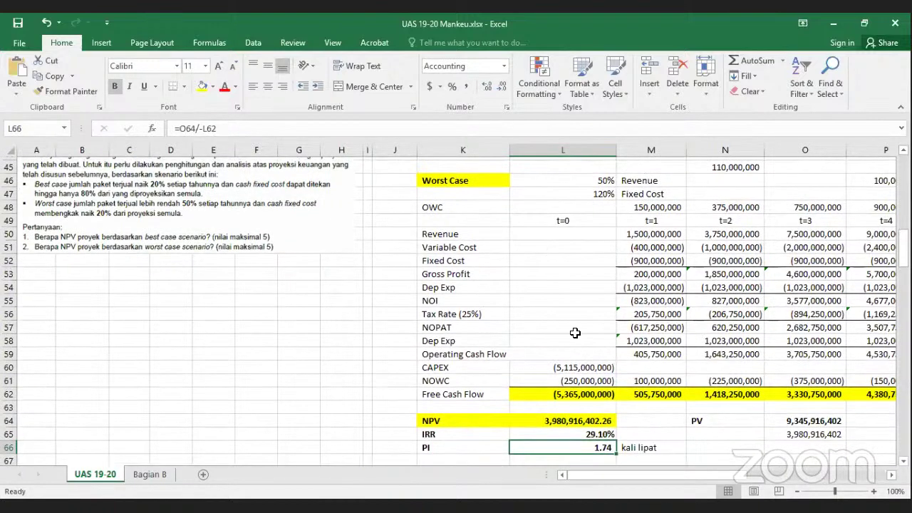
{"action": "scroll", "coordinate": [575, 333], "scroll_direction": "up", "scroll_amount": 6}
{"action": "scroll", "coordinate": [641, 262], "scroll_direction": "down", "scroll_amount": 6}
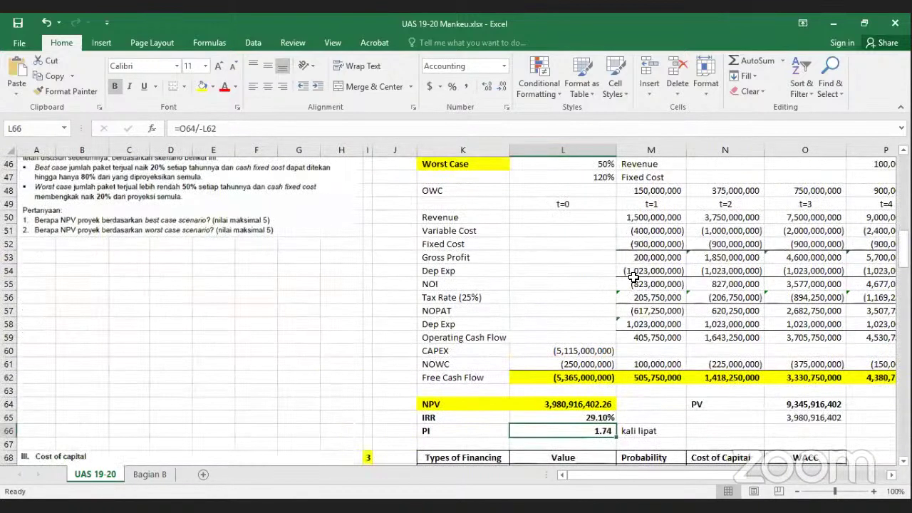
{"action": "scroll", "coordinate": [643, 253], "scroll_direction": "up", "scroll_amount": 1}
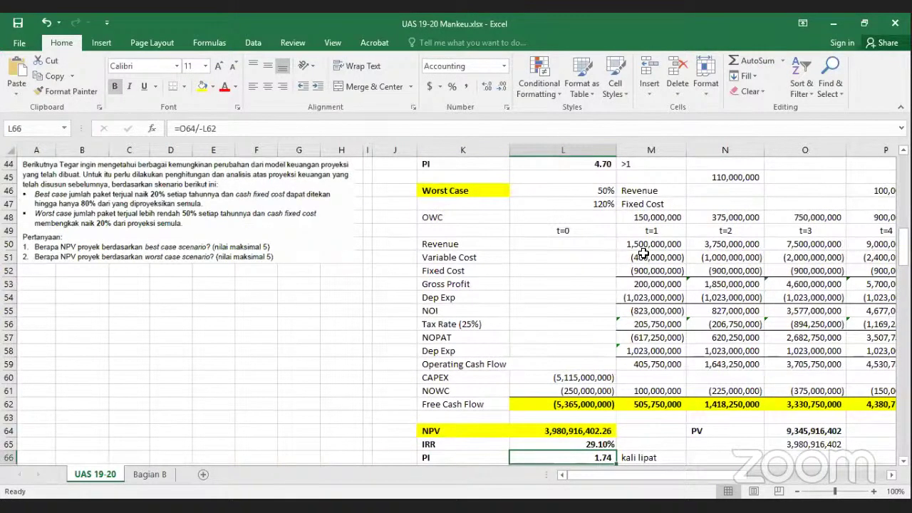
{"action": "left_click", "coordinate": [622, 258]}
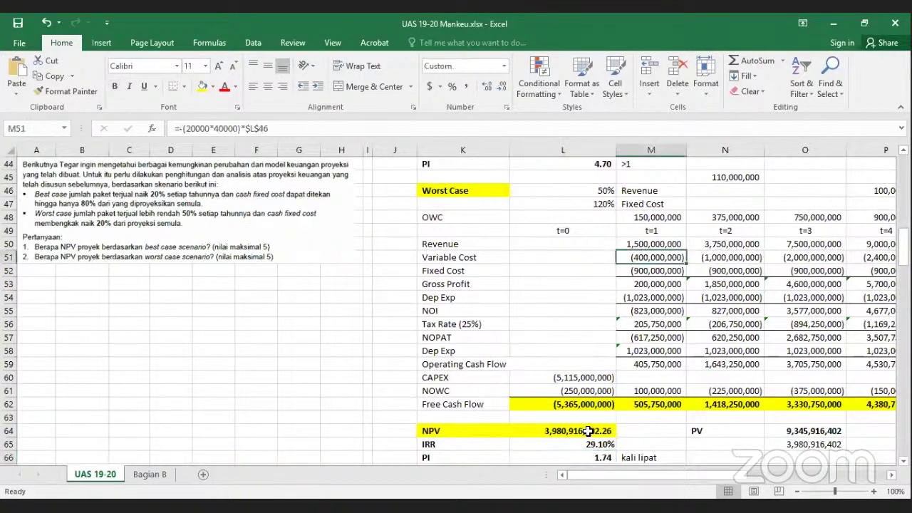
{"action": "scroll", "coordinate": [589, 431], "scroll_direction": "down", "scroll_amount": 1}
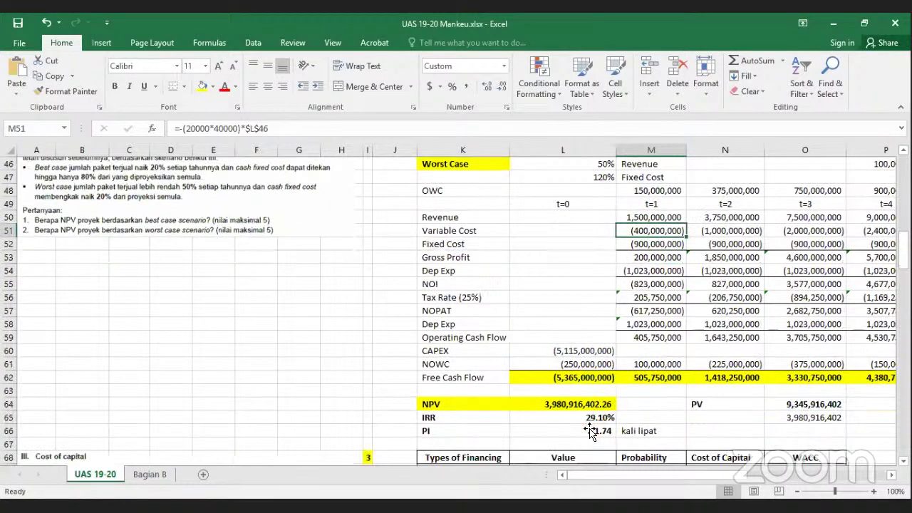
{"action": "left_click", "coordinate": [590, 432]}
{"action": "scroll", "coordinate": [536, 245], "scroll_direction": "up", "scroll_amount": 5}
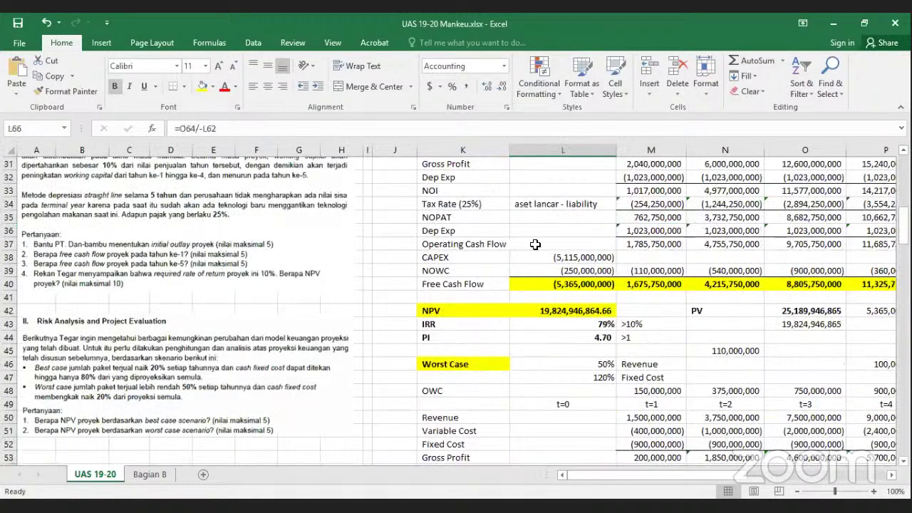
{"action": "scroll", "coordinate": [536, 244], "scroll_direction": "up", "scroll_amount": 4}
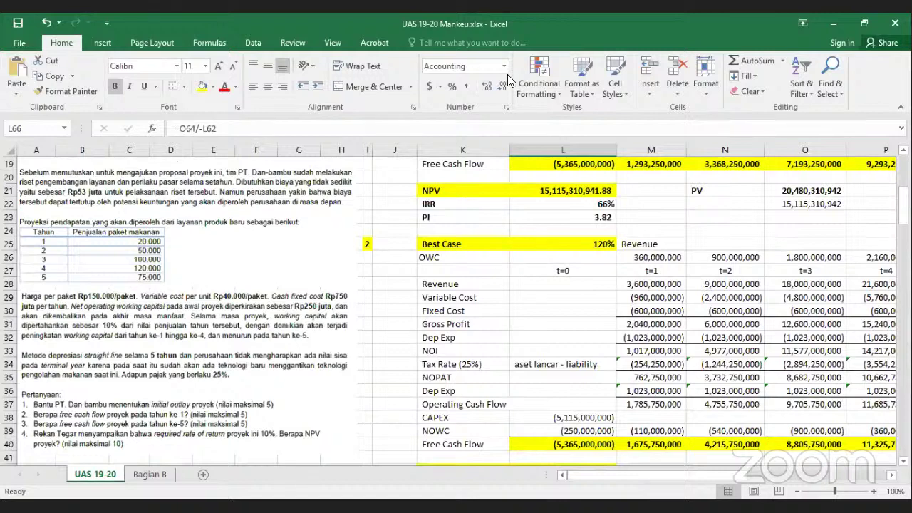
{"action": "scroll", "coordinate": [508, 81], "scroll_direction": "up", "scroll_amount": 2}
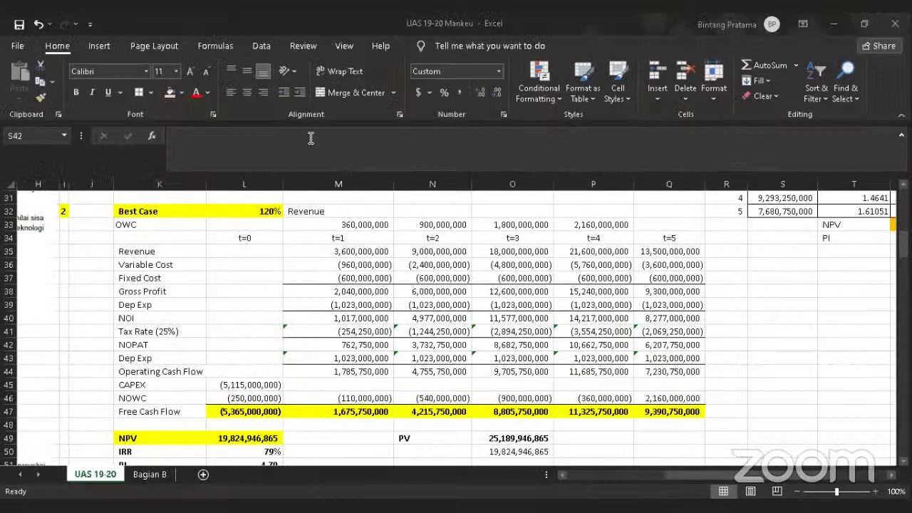
- Examine the Cost of capital case in section III together with its financing table and the WACC notes
{"action": "scroll", "coordinate": [405, 312], "scroll_direction": "down", "scroll_amount": 3}
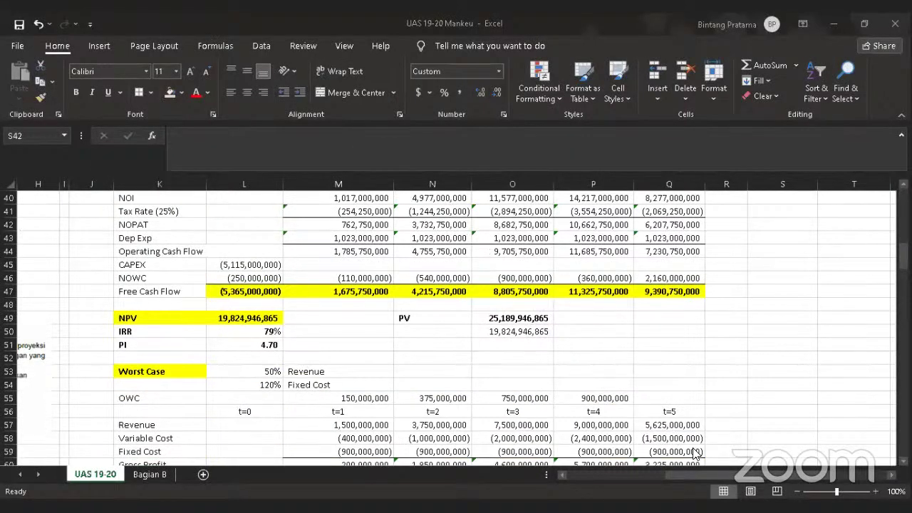
{"action": "left_click_drag", "start_coordinate": [702, 475], "coordinate": [663, 474]}
{"action": "scroll", "coordinate": [402, 365], "scroll_direction": "left", "scroll_amount": 3}
{"action": "scroll", "coordinate": [401, 362], "scroll_direction": "down", "scroll_amount": 6}
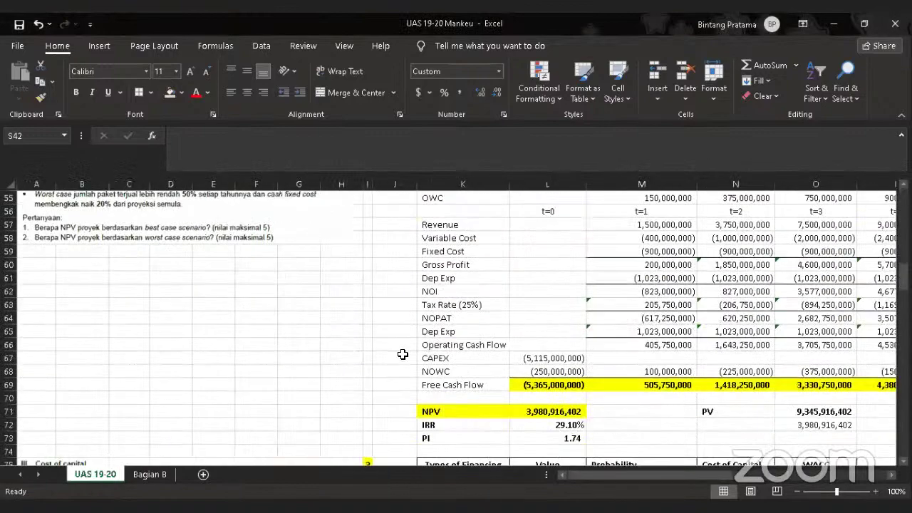
{"action": "scroll", "coordinate": [418, 324], "scroll_direction": "down", "scroll_amount": 4}
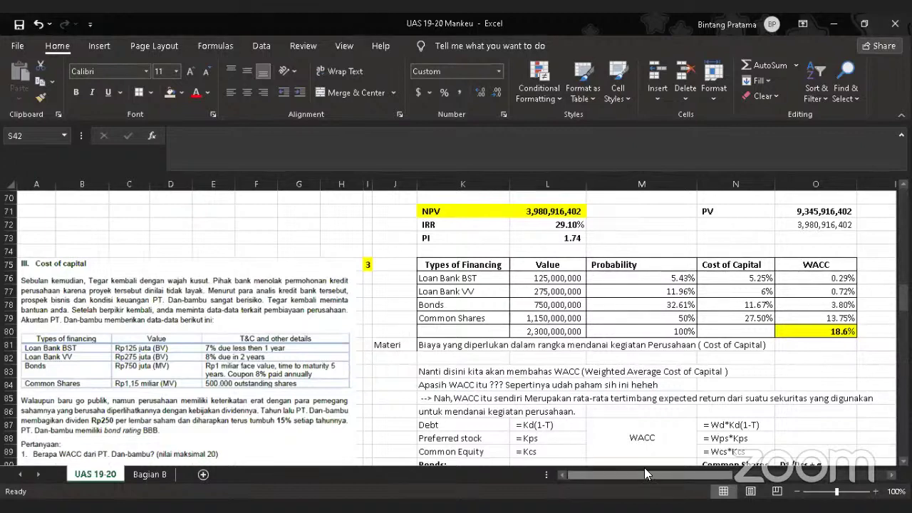
{"action": "scroll", "coordinate": [164, 385], "scroll_direction": "down", "scroll_amount": 2}
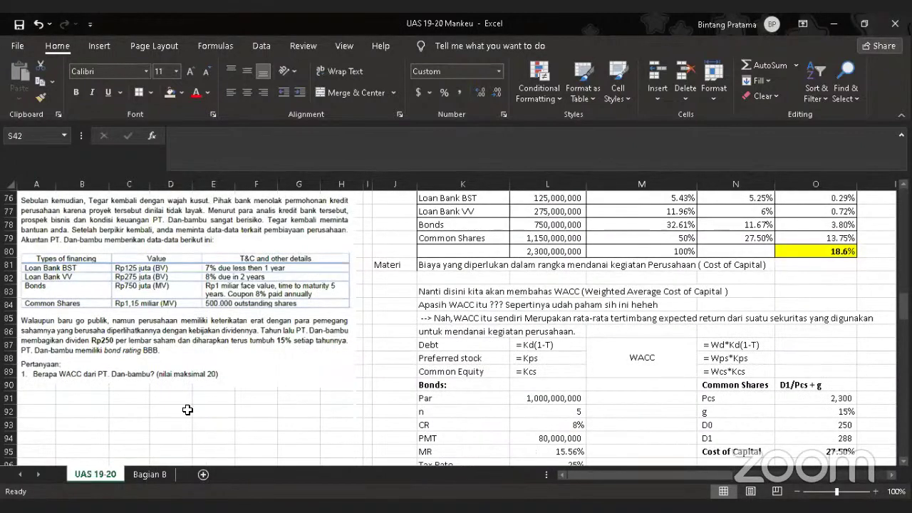
{"action": "scroll", "coordinate": [209, 406], "scroll_direction": "up", "scroll_amount": 2}
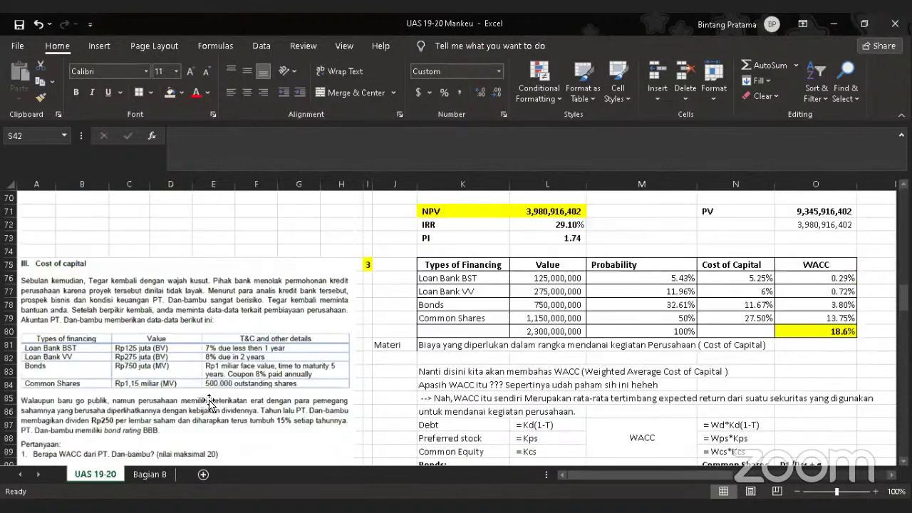
{"action": "scroll", "coordinate": [208, 407], "scroll_direction": "down", "scroll_amount": 1}
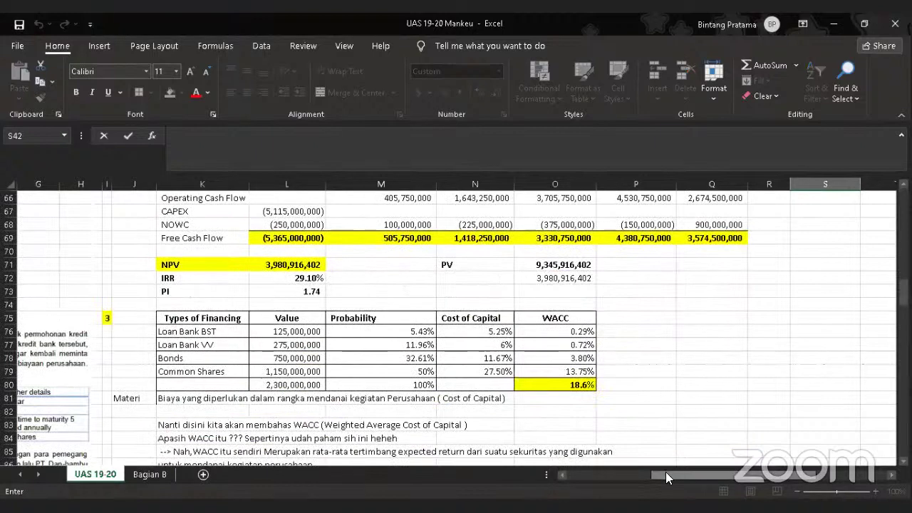
- Edit the second loan's label in K77 to read "Loan Bank V V"
{"action": "left_click_drag", "start_coordinate": [666, 472], "coordinate": [499, 476]}
{"action": "scroll", "coordinate": [462, 313], "scroll_direction": "down", "scroll_amount": 1}
{"action": "double_click", "coordinate": [469, 305]}
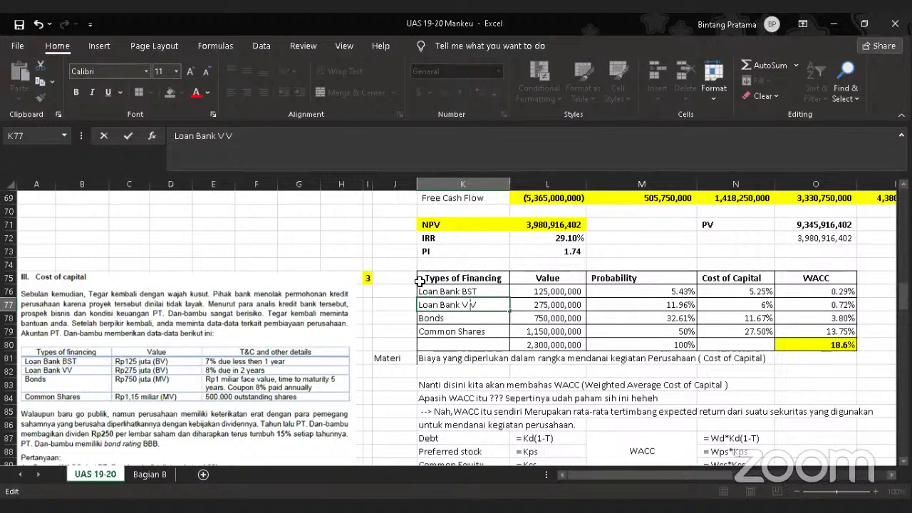
{"action": "scroll", "coordinate": [241, 348], "scroll_direction": "down", "scroll_amount": 2}
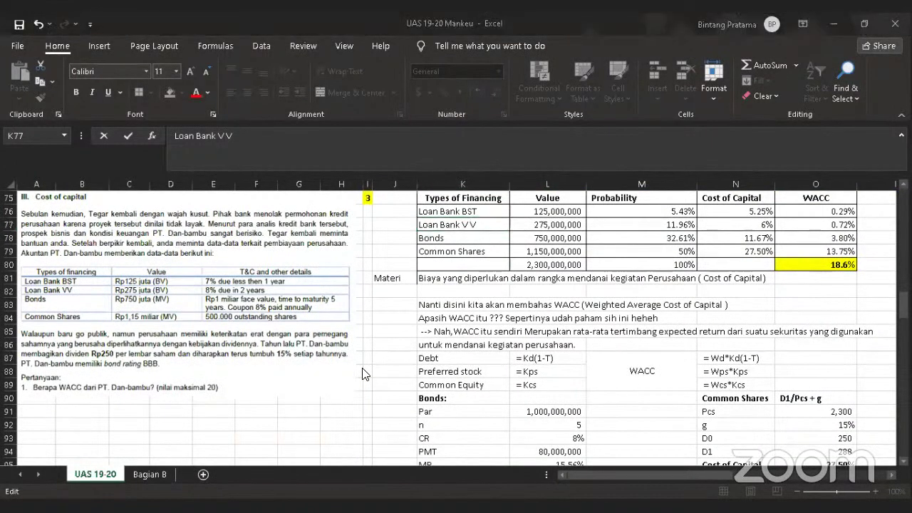
{"action": "scroll", "coordinate": [583, 317], "scroll_direction": "up", "scroll_amount": 2}
{"action": "scroll", "coordinate": [583, 317], "scroll_direction": "down", "scroll_amount": 1}
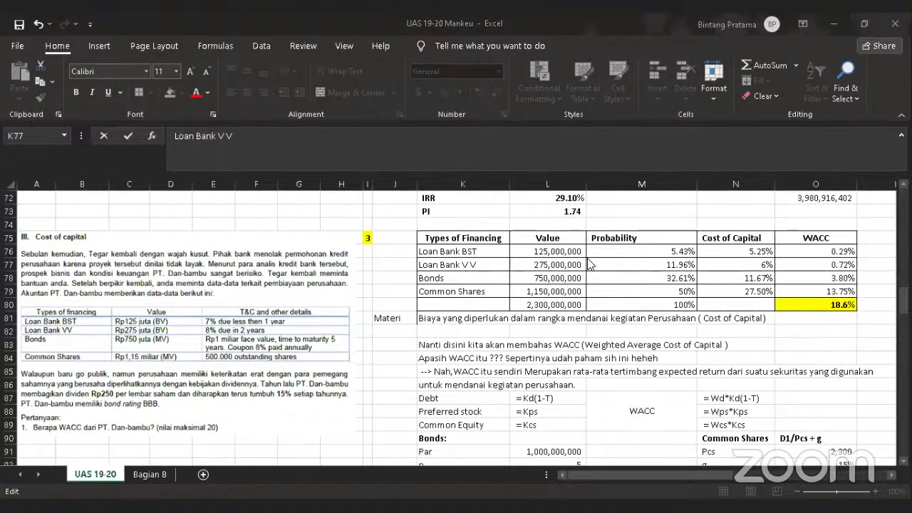
- Shade the total financing value in L80 light orange and extend the header in M75 to "Probability (Weight)"
{"action": "left_click", "coordinate": [563, 303]}
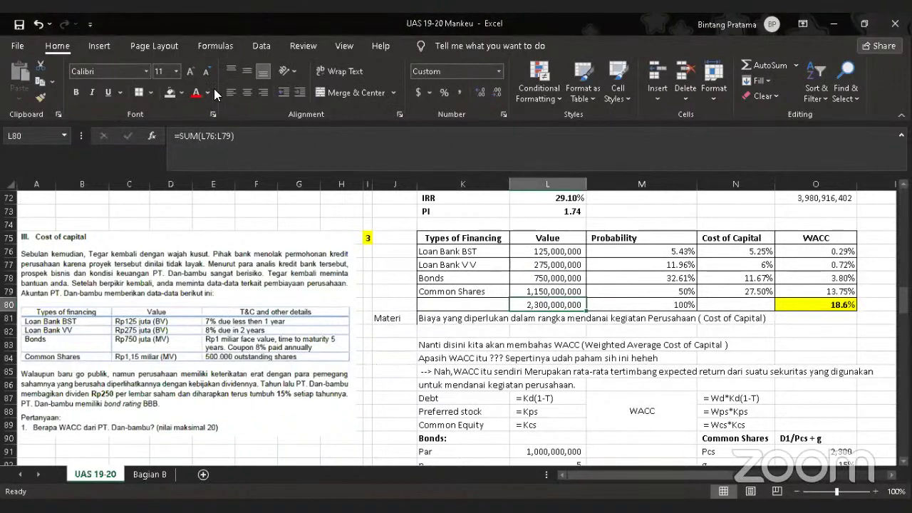
{"action": "left_click", "coordinate": [171, 93]}
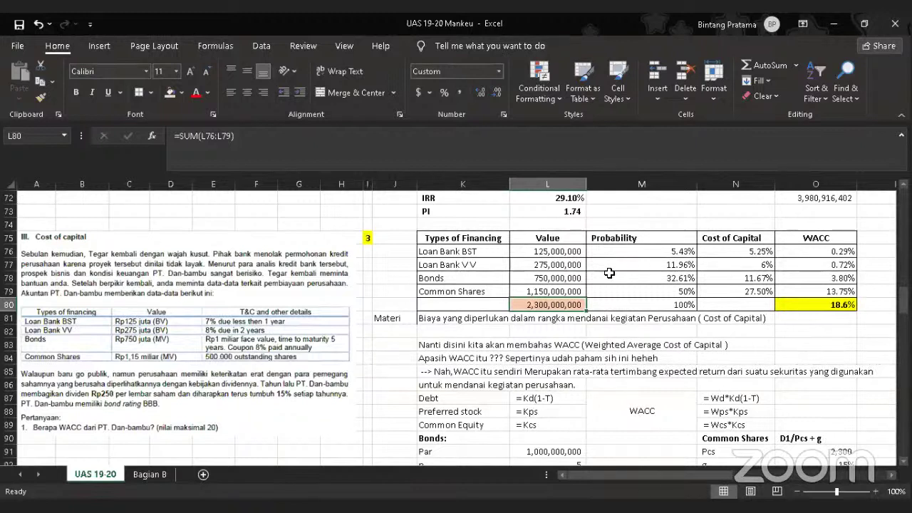
{"action": "left_click", "coordinate": [650, 239]}
{"action": "double_click", "coordinate": [650, 238]}
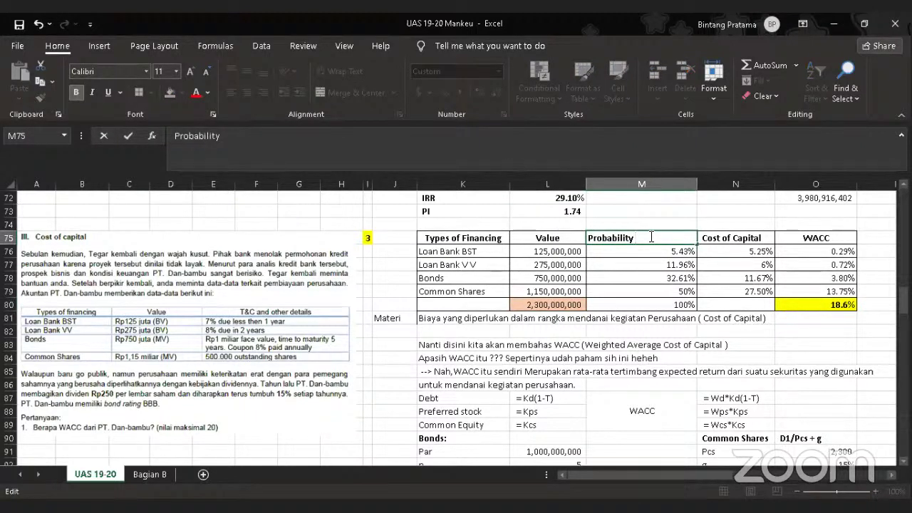
{"action": "type", "text": "(Weight)"}
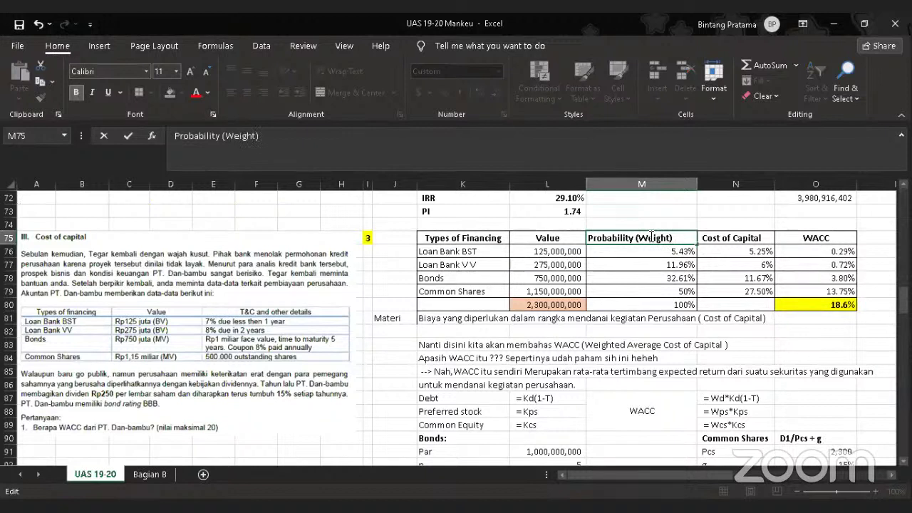
{"action": "left_click", "coordinate": [838, 358]}
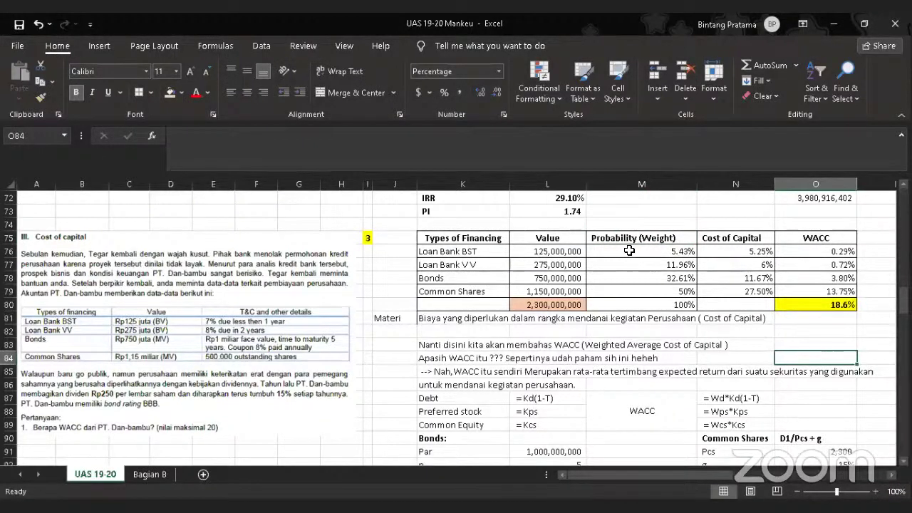
- Show the Common Shares weight in M79 with two decimals and the Loan Bank BST weight in M76 with three decimals
{"action": "left_click", "coordinate": [670, 252]}
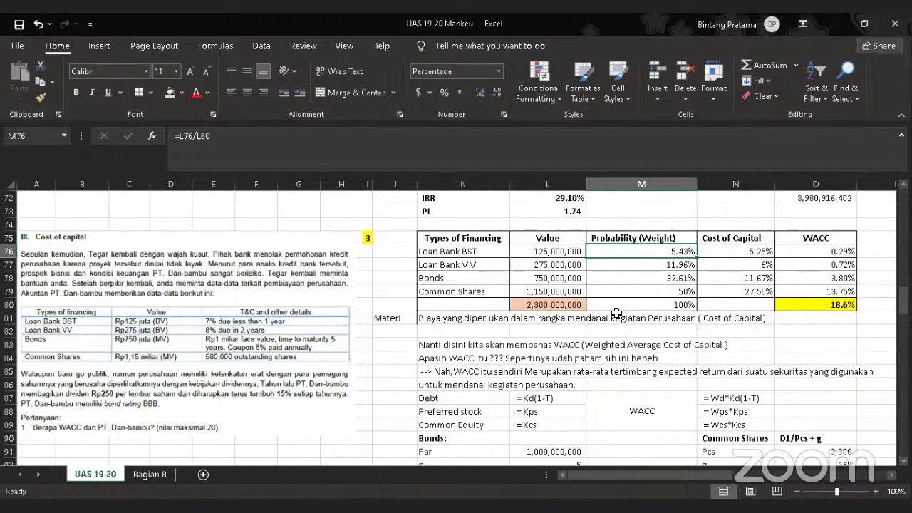
{"action": "left_click", "coordinate": [666, 264]}
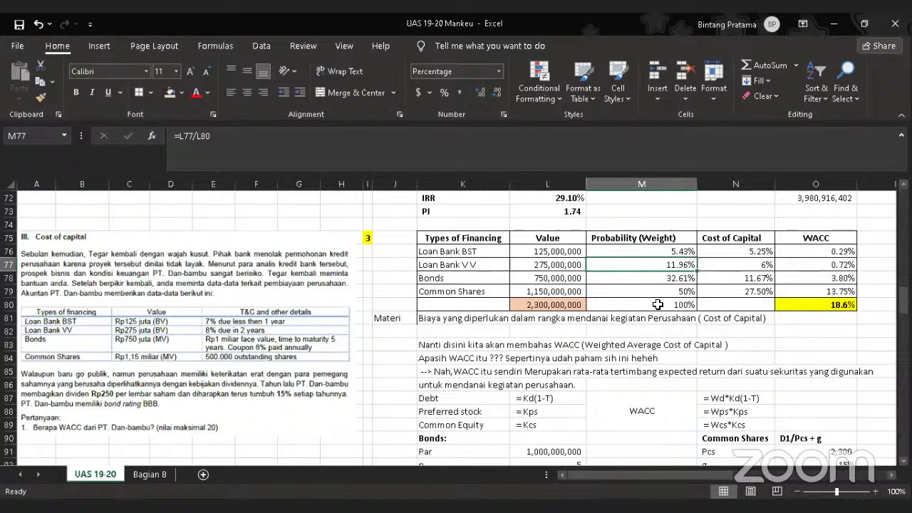
{"action": "left_click", "coordinate": [670, 291]}
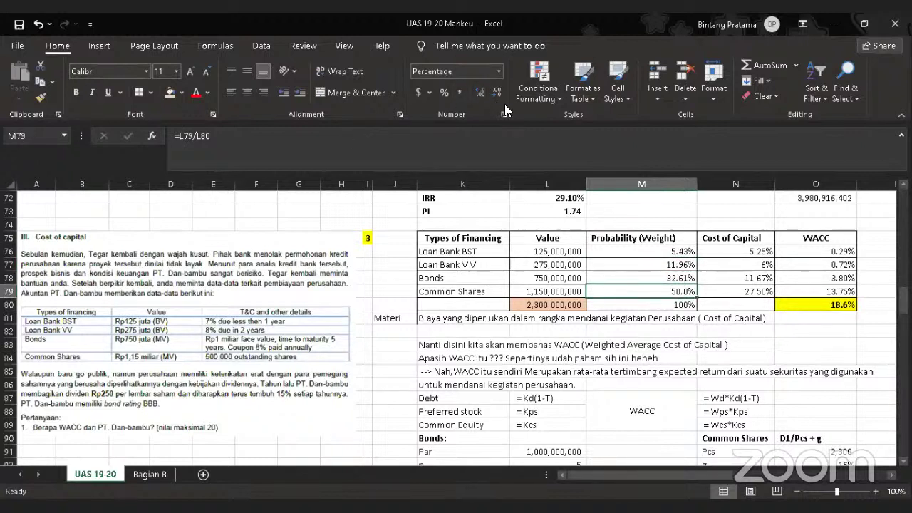
{"action": "left_click", "coordinate": [481, 97]}
{"action": "left_click", "coordinate": [658, 249]}
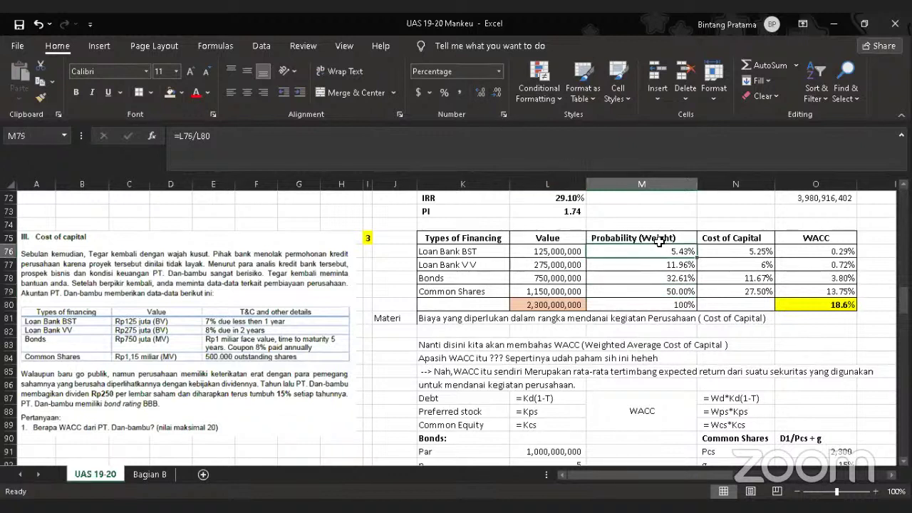
{"action": "left_click", "coordinate": [476, 92]}
{"action": "left_click", "coordinate": [561, 333]}
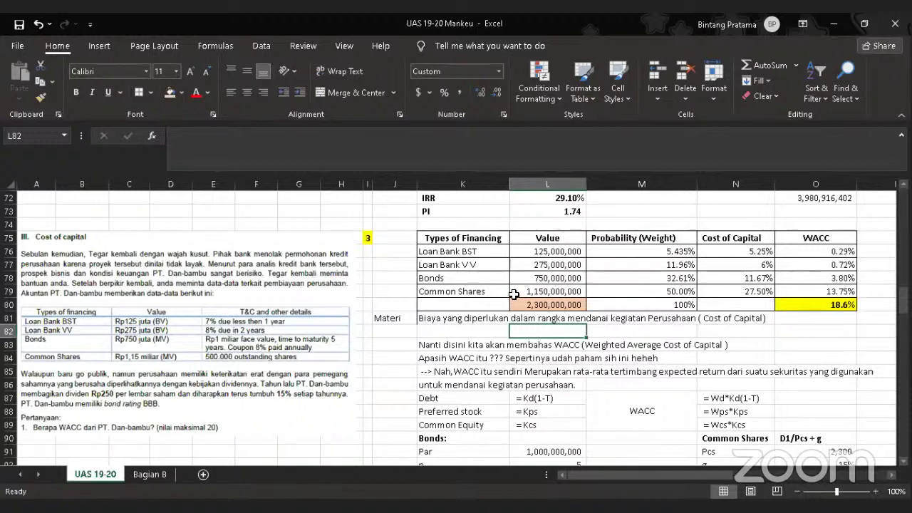
- Examine the Common Shares weight formula in M79 and the debt, bond and common share cost of capital notes below the table
{"action": "left_click", "coordinate": [652, 288]}
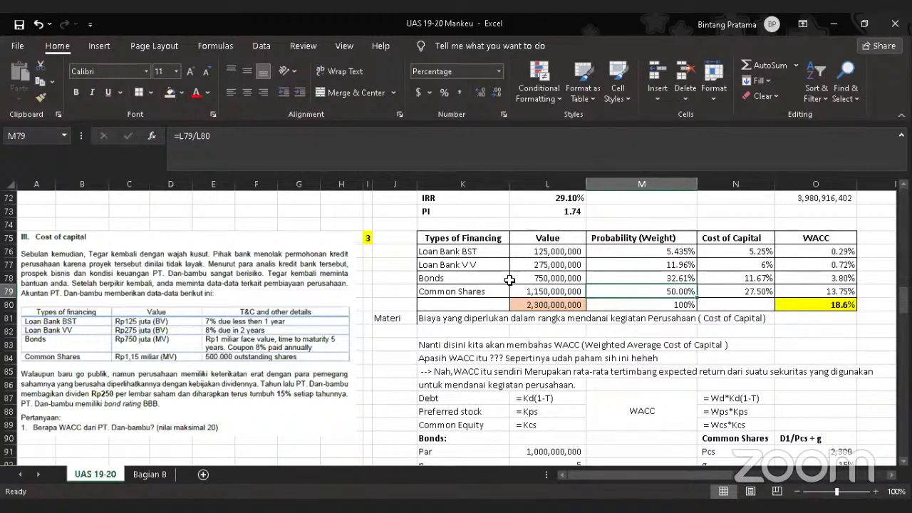
{"action": "scroll", "coordinate": [508, 278], "scroll_direction": "down", "scroll_amount": 2}
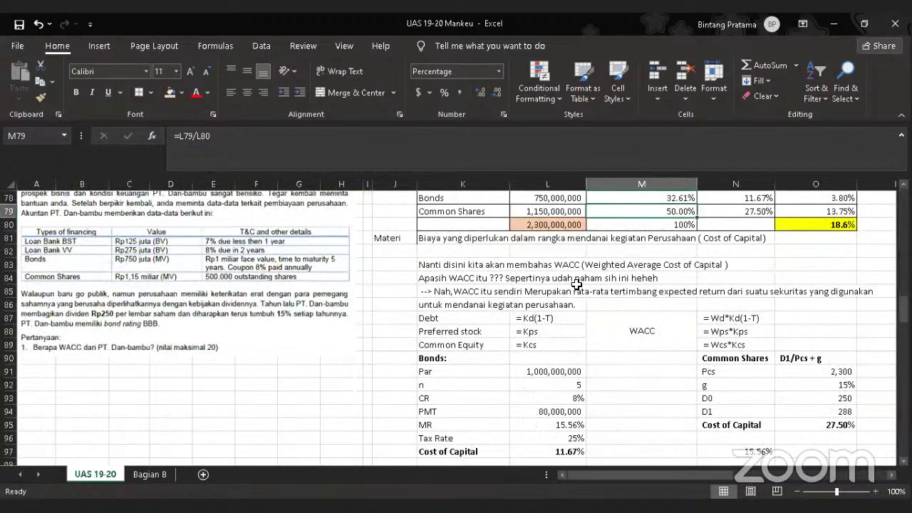
{"action": "scroll", "coordinate": [570, 285], "scroll_direction": "up", "scroll_amount": 3}
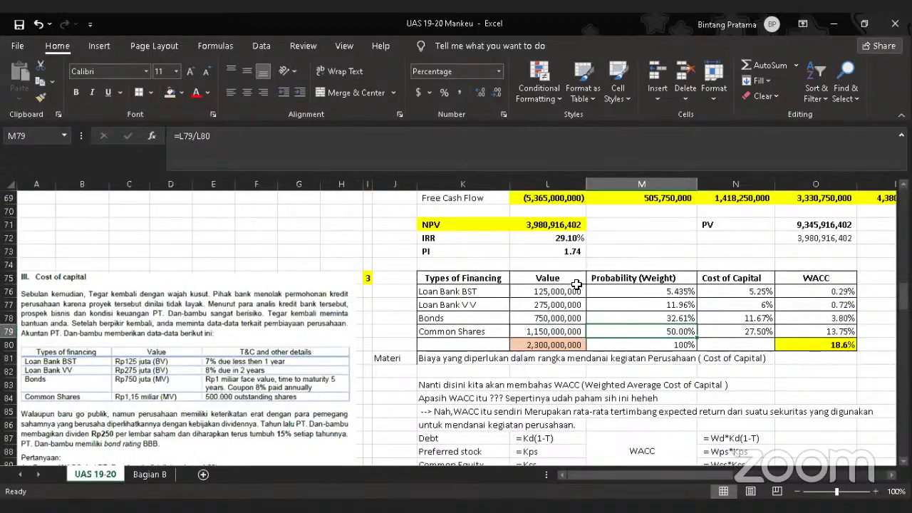
{"action": "scroll", "coordinate": [570, 282], "scroll_direction": "down", "scroll_amount": 1}
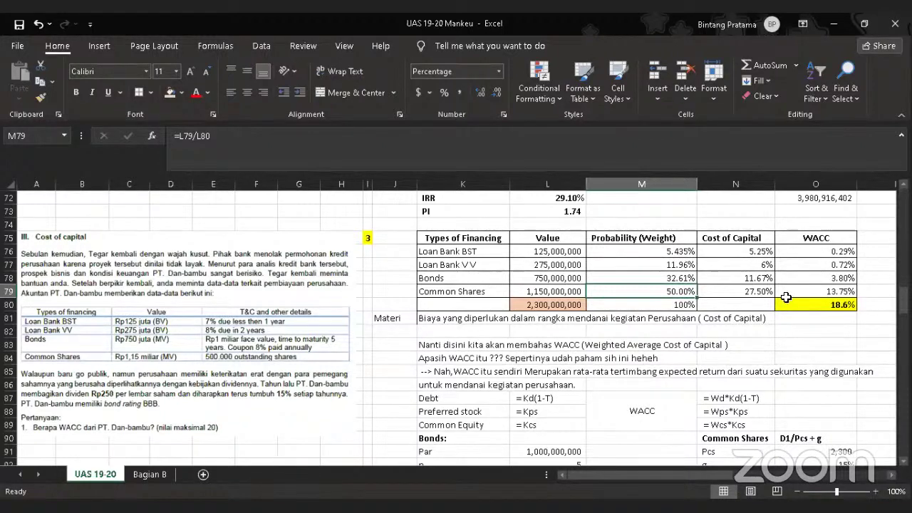
{"action": "scroll", "coordinate": [787, 298], "scroll_direction": "down", "scroll_amount": 4}
{"action": "scroll", "coordinate": [783, 292], "scroll_direction": "up", "scroll_amount": 3}
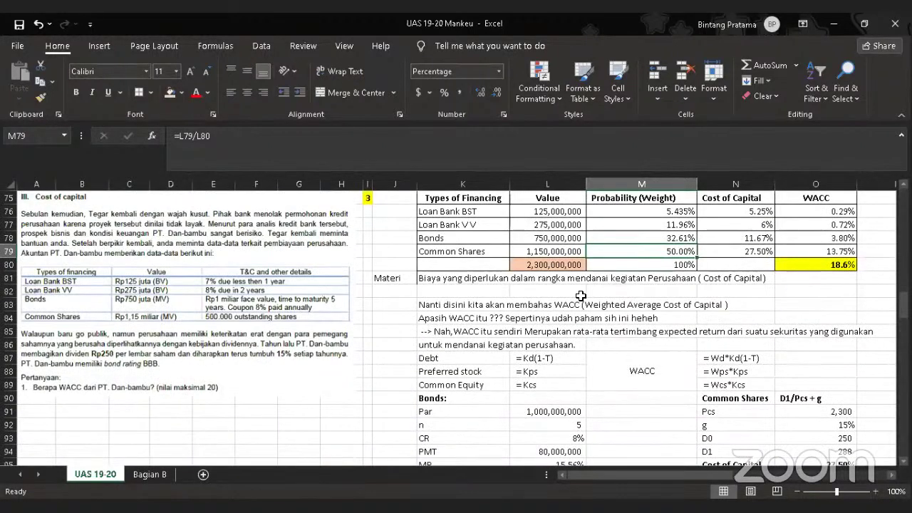
{"action": "scroll", "coordinate": [593, 346], "scroll_direction": "down", "scroll_amount": 1}
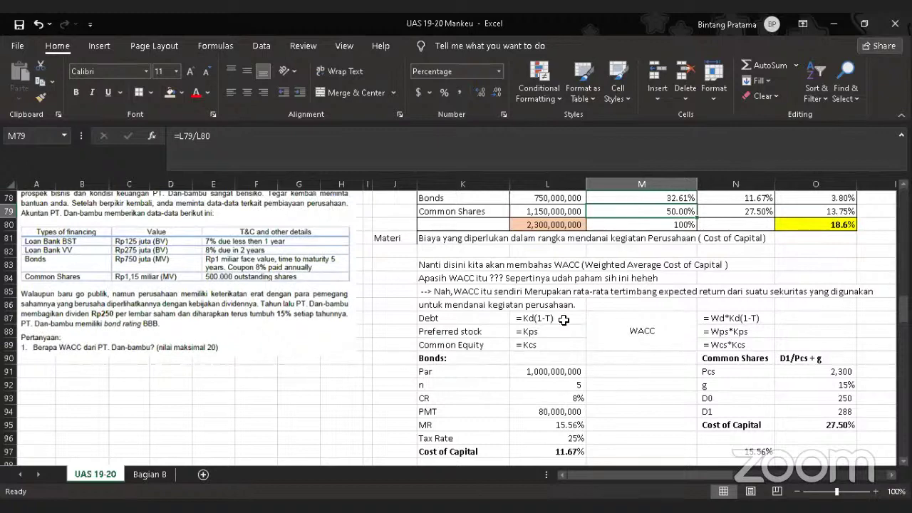
{"action": "scroll", "coordinate": [606, 322], "scroll_direction": "up", "scroll_amount": 2}
{"action": "scroll", "coordinate": [695, 294], "scroll_direction": "down", "scroll_amount": 2}
{"action": "scroll", "coordinate": [698, 291], "scroll_direction": "up", "scroll_amount": 2}
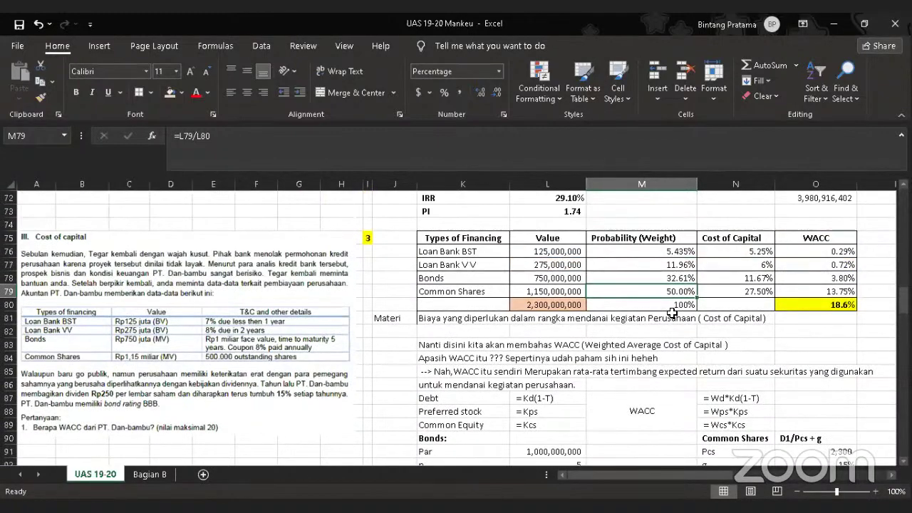
- Examine the Loan Bank BST cost of capital formula in N76 together with the debt cost notes and tax rate below the table
{"action": "scroll", "coordinate": [526, 301], "scroll_direction": "down", "scroll_amount": 2}
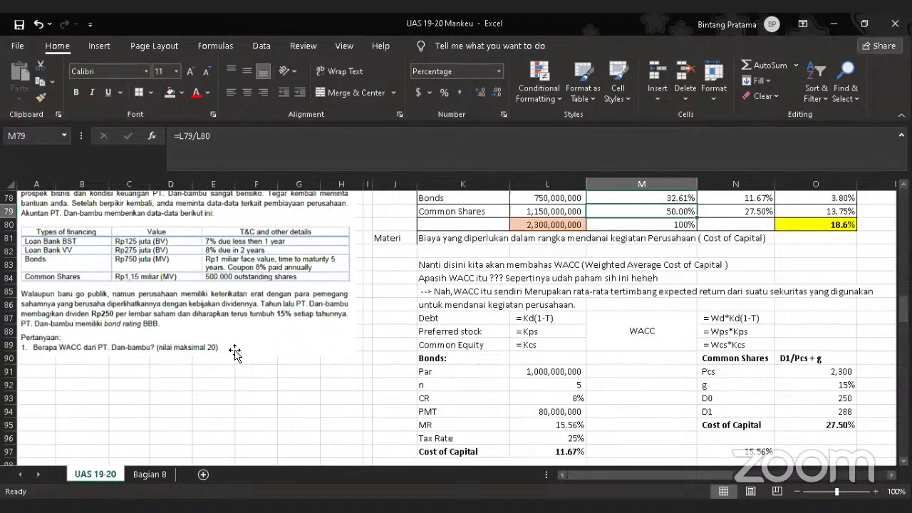
{"action": "scroll", "coordinate": [235, 351], "scroll_direction": "up", "scroll_amount": 1}
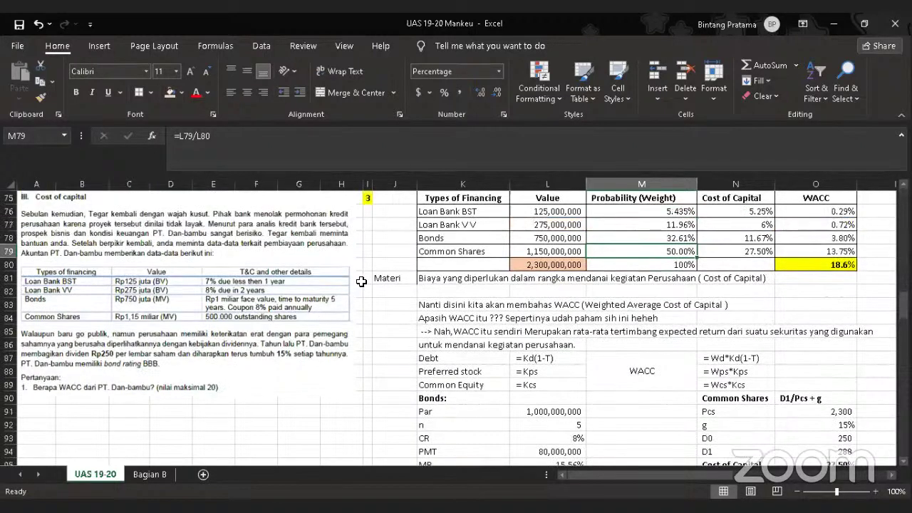
{"action": "scroll", "coordinate": [525, 320], "scroll_direction": "up", "scroll_amount": 1}
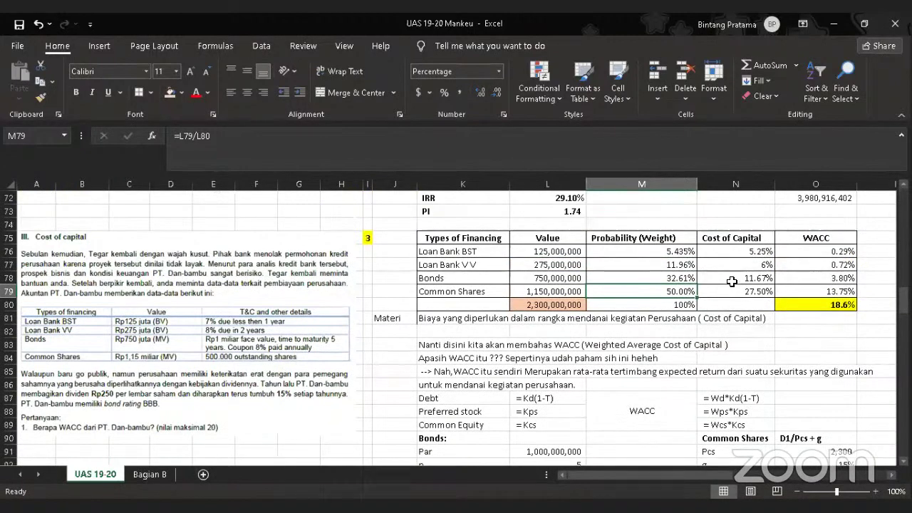
{"action": "left_click", "coordinate": [745, 253]}
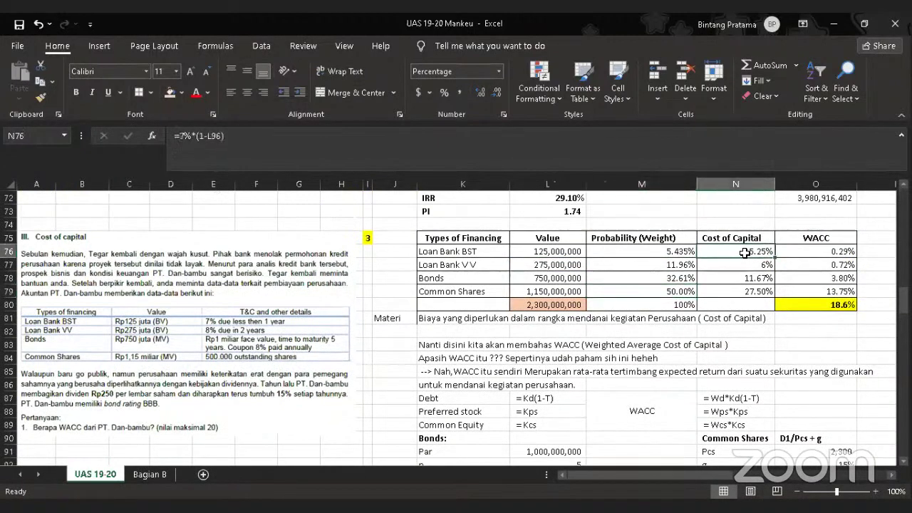
{"action": "scroll", "coordinate": [742, 271], "scroll_direction": "down", "scroll_amount": 2}
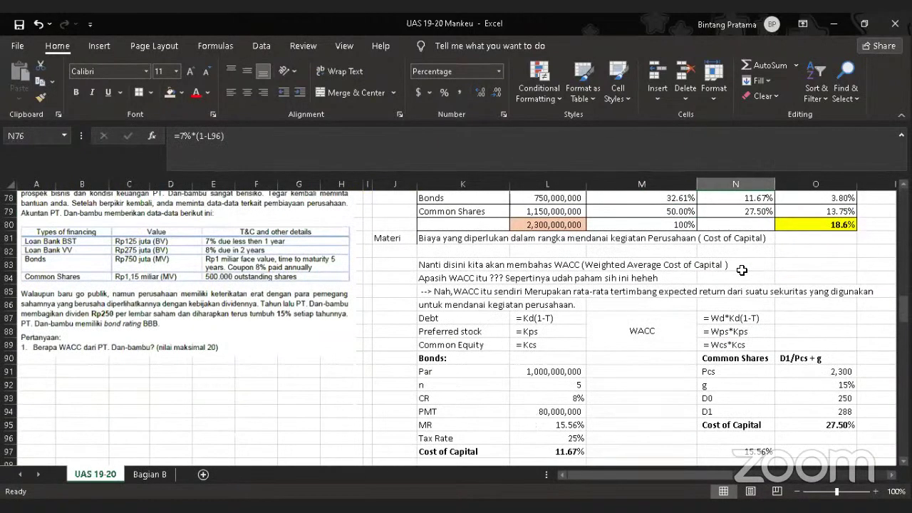
{"action": "scroll", "coordinate": [742, 270], "scroll_direction": "down", "scroll_amount": 1}
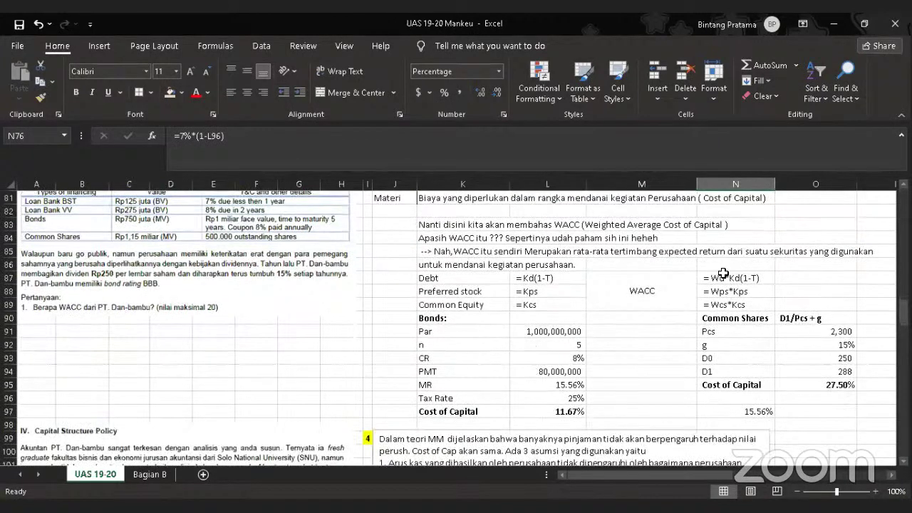
{"action": "scroll", "coordinate": [676, 288], "scroll_direction": "up", "scroll_amount": 3}
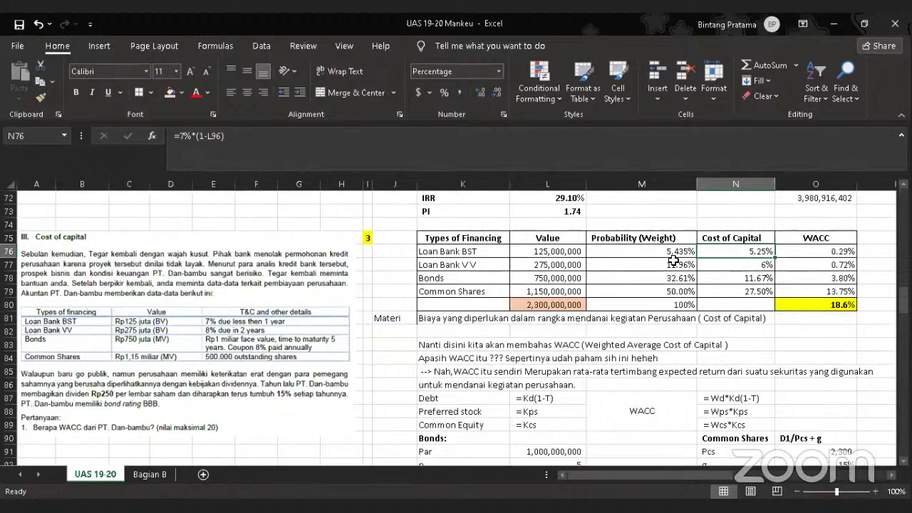
- Review the tax rate rows in the Worst Case and Best Case cash flow tables above section III
{"action": "scroll", "coordinate": [674, 267], "scroll_direction": "up", "scroll_amount": 2}
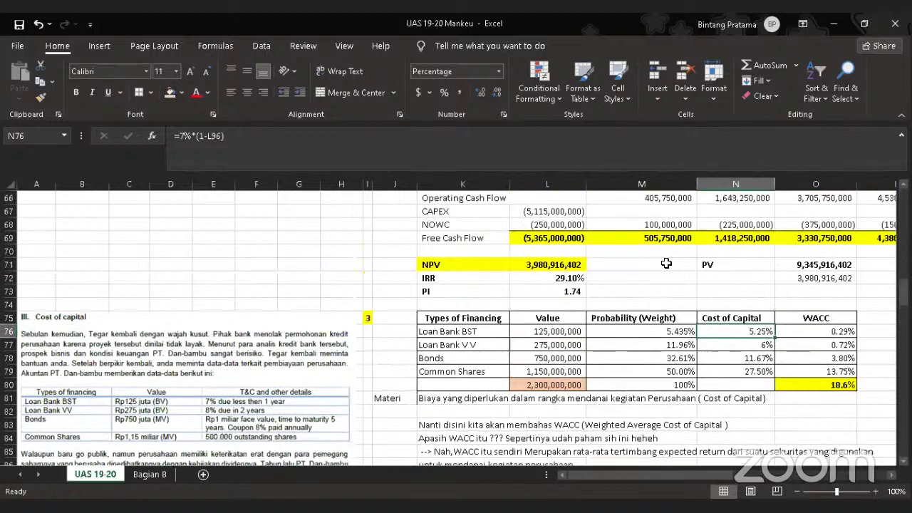
{"action": "scroll", "coordinate": [660, 268], "scroll_direction": "up", "scroll_amount": 2}
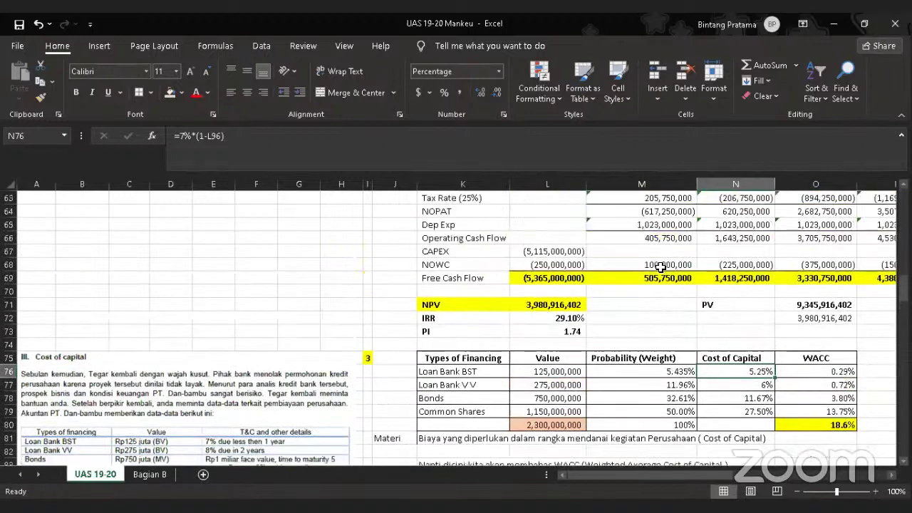
{"action": "scroll", "coordinate": [661, 267], "scroll_direction": "down", "scroll_amount": 2}
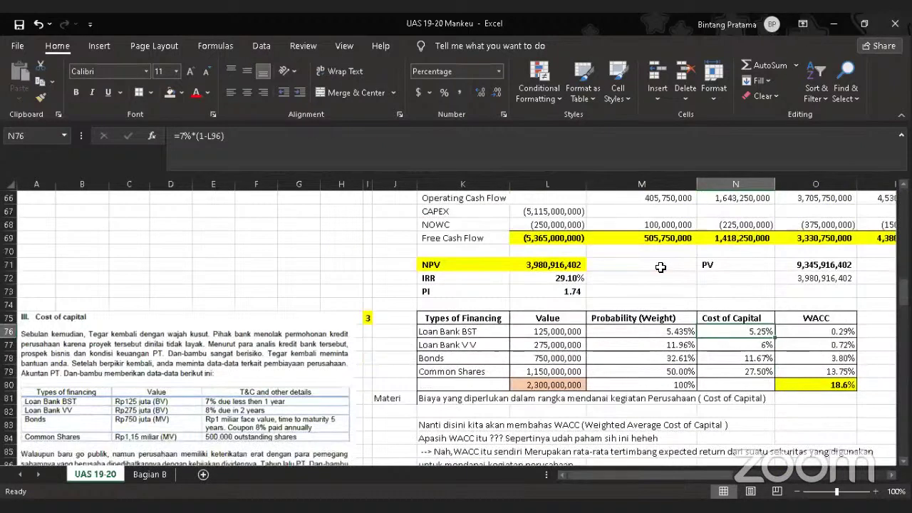
{"action": "scroll", "coordinate": [745, 278], "scroll_direction": "down", "scroll_amount": 1}
{"action": "scroll", "coordinate": [615, 327], "scroll_direction": "up", "scroll_amount": 10}
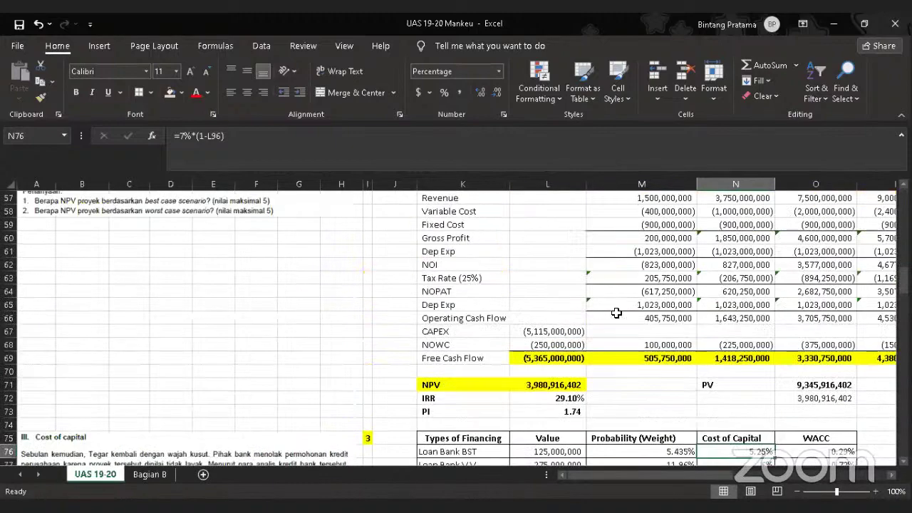
{"action": "scroll", "coordinate": [617, 304], "scroll_direction": "up", "scroll_amount": 1}
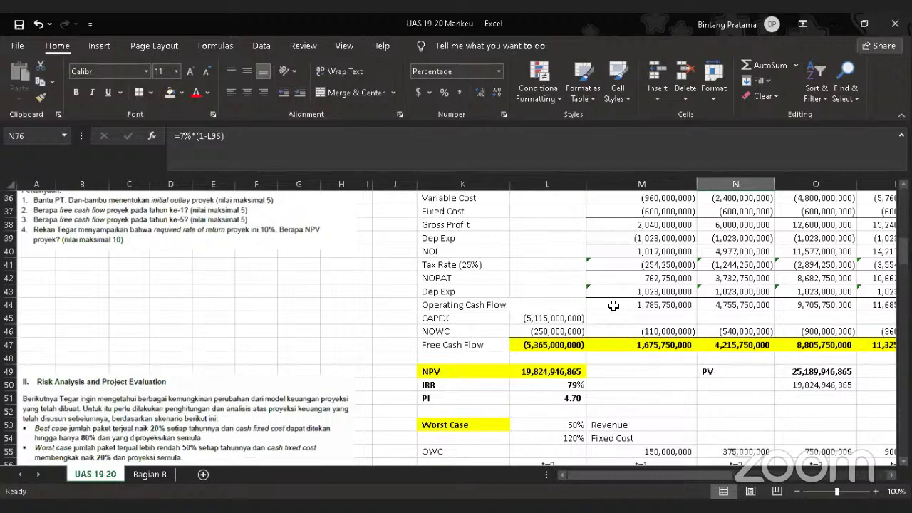
{"action": "scroll", "coordinate": [614, 308], "scroll_direction": "down", "scroll_amount": 12}
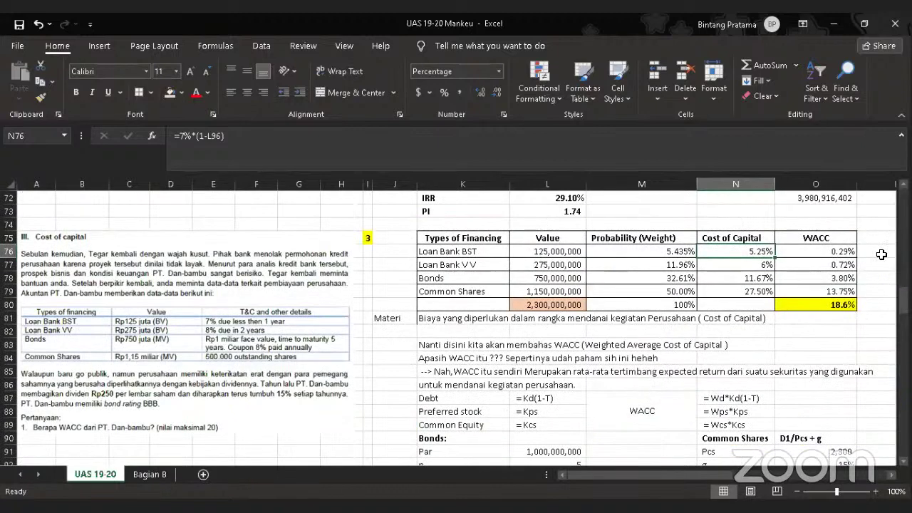
- Enter the Loan Bank BST after-tax cost =7%*(1-25%) in O87 and show it with two decimals
{"action": "scroll", "coordinate": [625, 365], "scroll_direction": "down", "scroll_amount": 1}
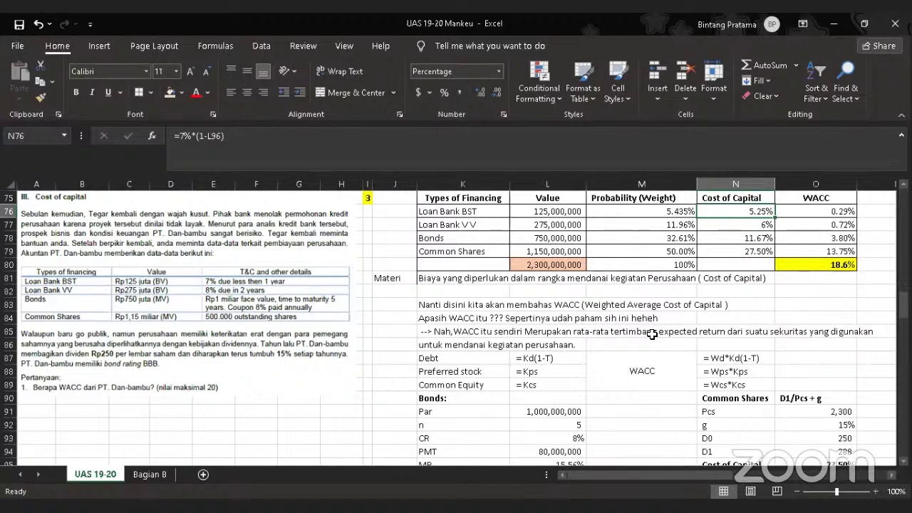
{"action": "scroll", "coordinate": [652, 335], "scroll_direction": "up", "scroll_amount": 2}
{"action": "scroll", "coordinate": [280, 365], "scroll_direction": "down", "scroll_amount": 2}
{"action": "scroll", "coordinate": [502, 345], "scroll_direction": "up", "scroll_amount": 1}
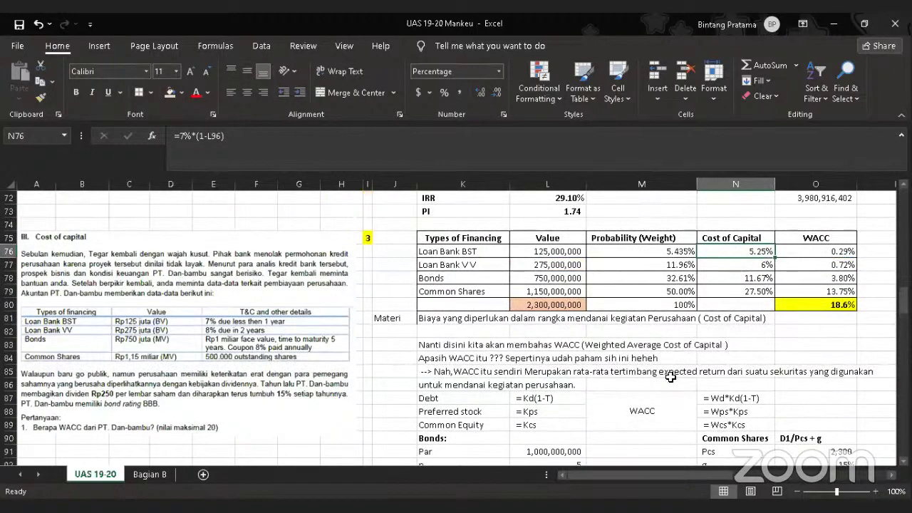
{"action": "left_click", "coordinate": [787, 391]}
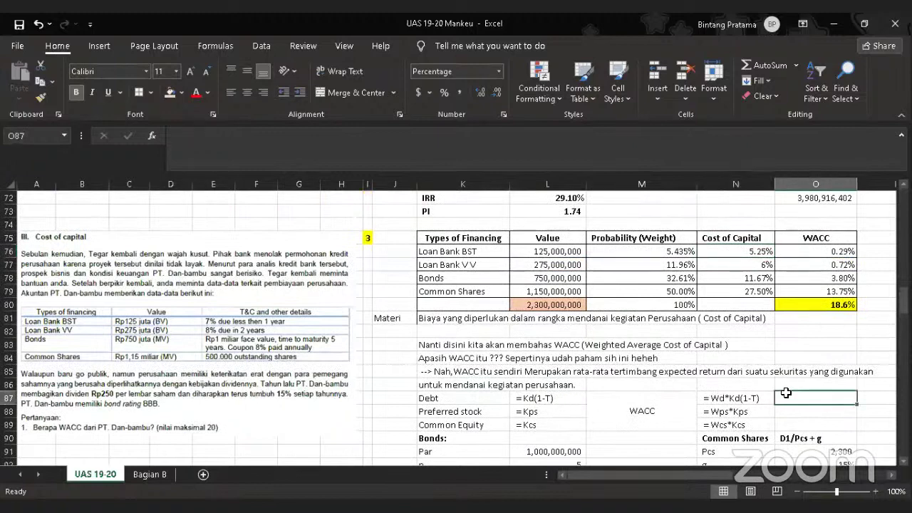
{"action": "type", "text": "=7%"}
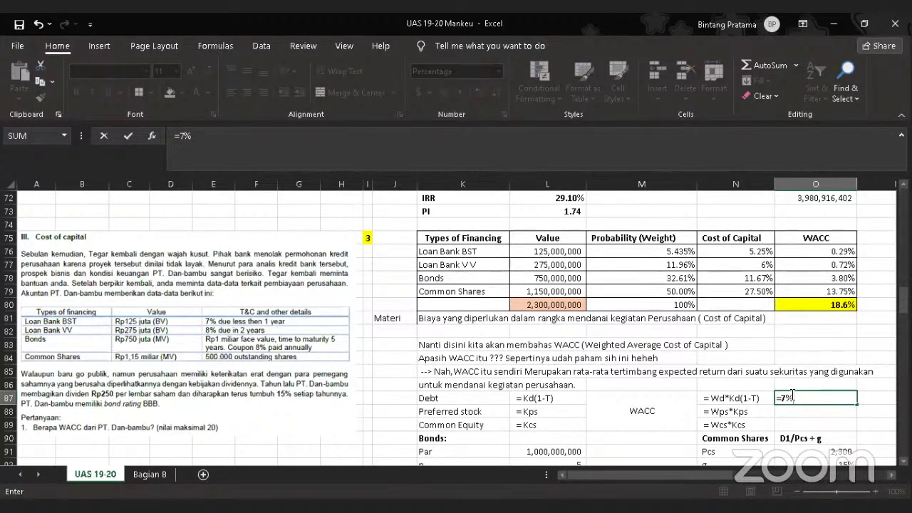
{"action": "type", "text": "*(1-25%)"}
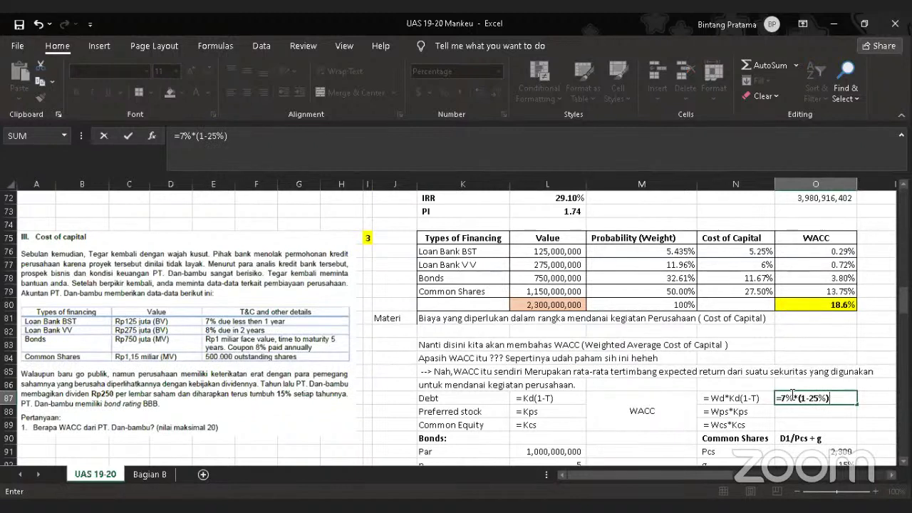
{"action": "key", "text": "Return"}
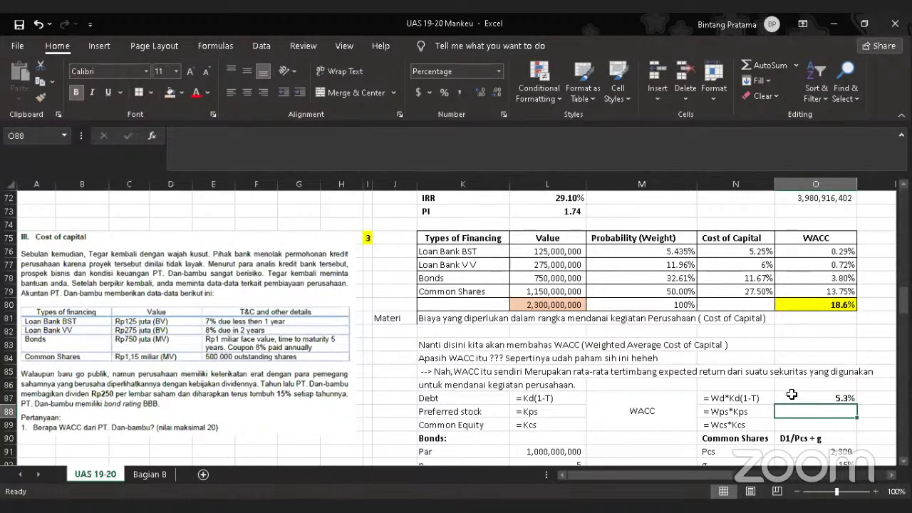
{"action": "left_click", "coordinate": [792, 396]}
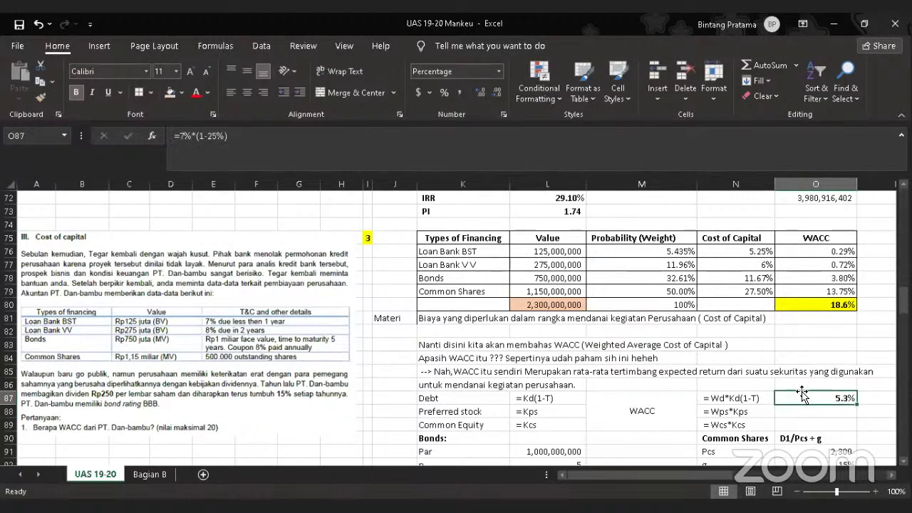
{"action": "left_click", "coordinate": [481, 92]}
- Enter the second bank loan's after-tax cost =8%*(1-25%) in O88
{"action": "left_click", "coordinate": [822, 408]}
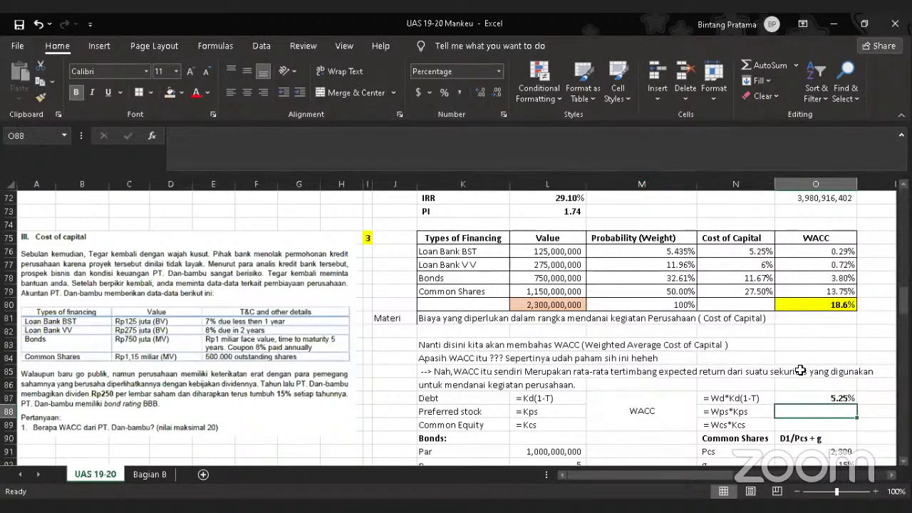
{"action": "type", "text": "="}
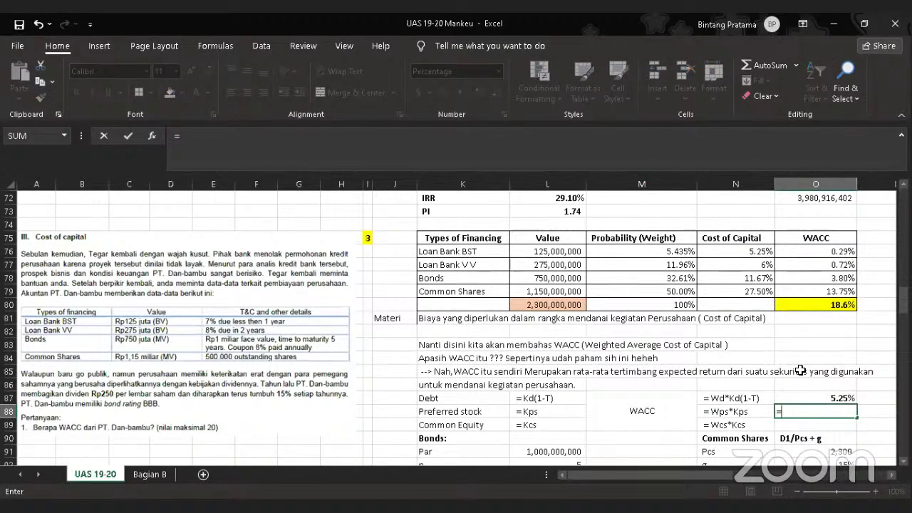
{"action": "type", "text": "8%*(1-"}
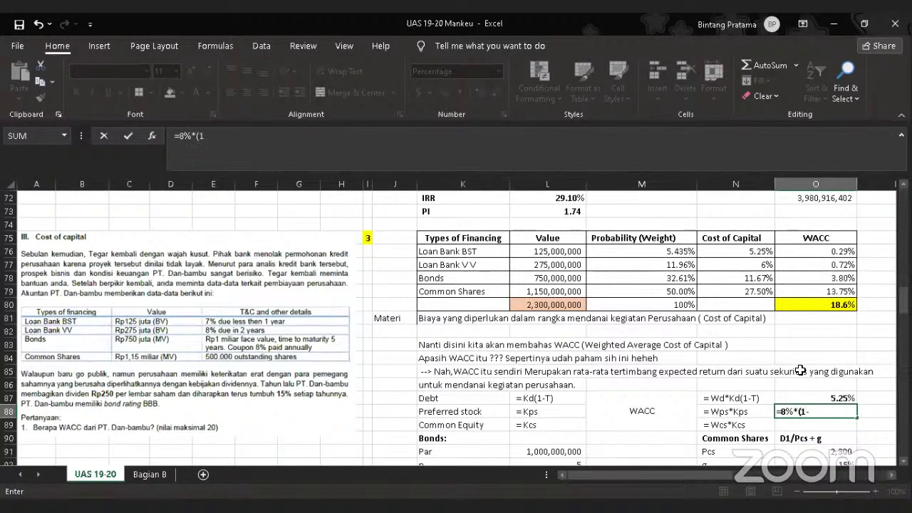
{"action": "type", "text": "25%)"}
{"action": "key", "text": "Return"}
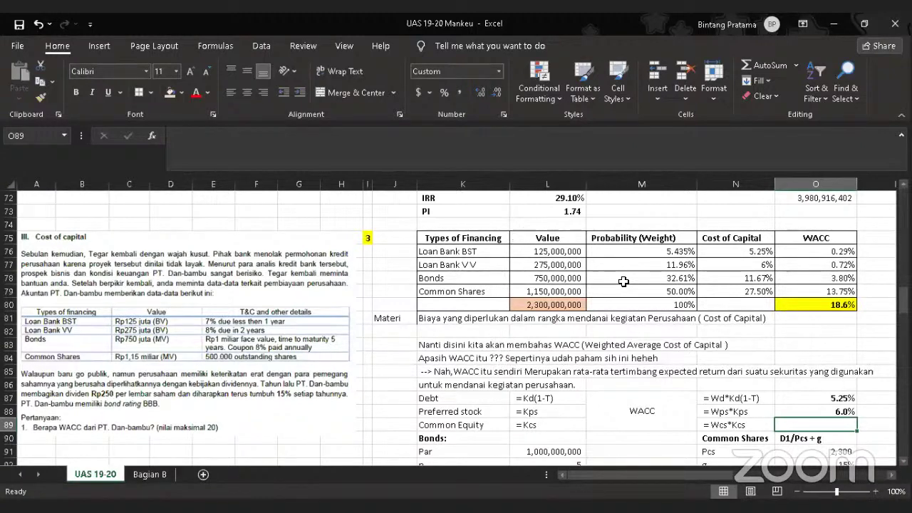
- Examine the bond inputs in L91 to L94: par value, number of years, coupon rate and the PMT formula
{"action": "scroll", "coordinate": [623, 296], "scroll_direction": "down", "scroll_amount": 2}
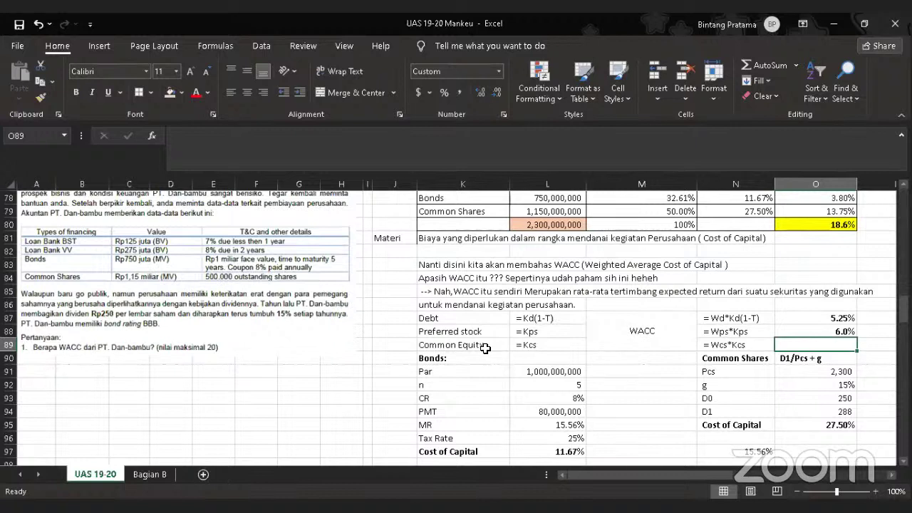
{"action": "left_click", "coordinate": [544, 370]}
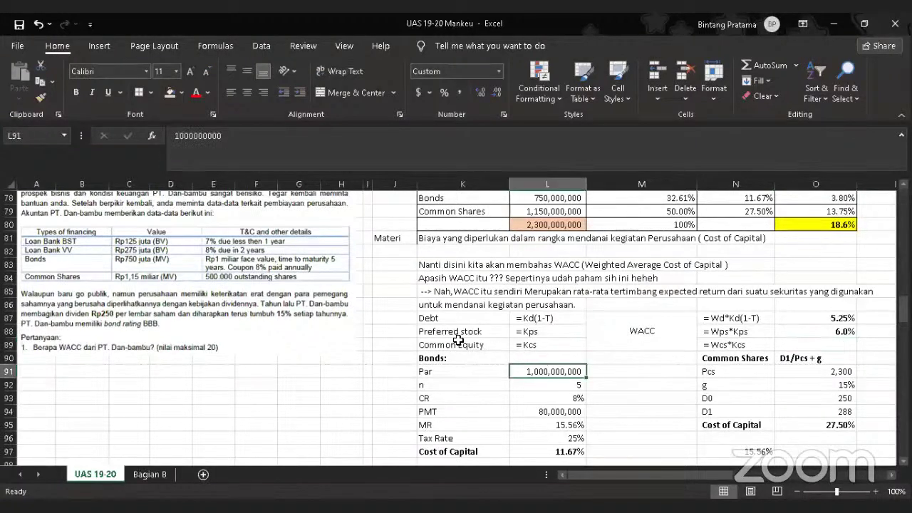
{"action": "left_click", "coordinate": [551, 386]}
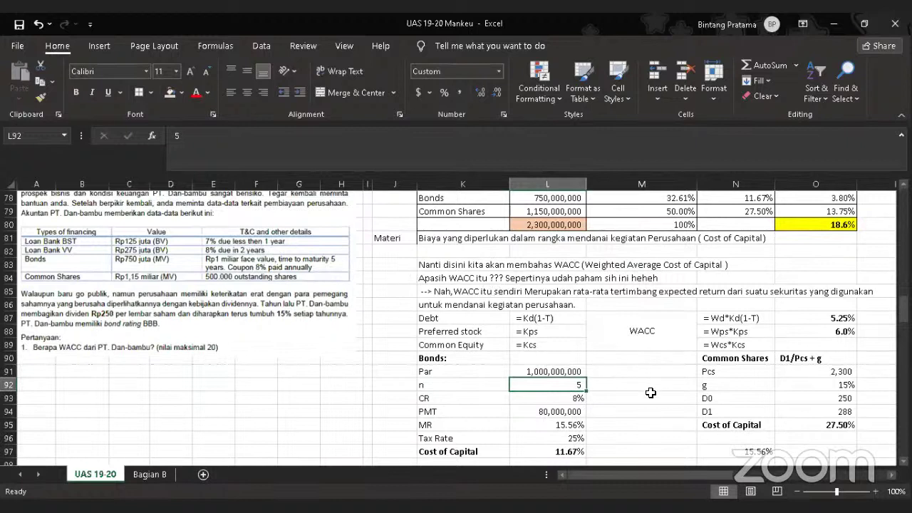
{"action": "left_click", "coordinate": [574, 399]}
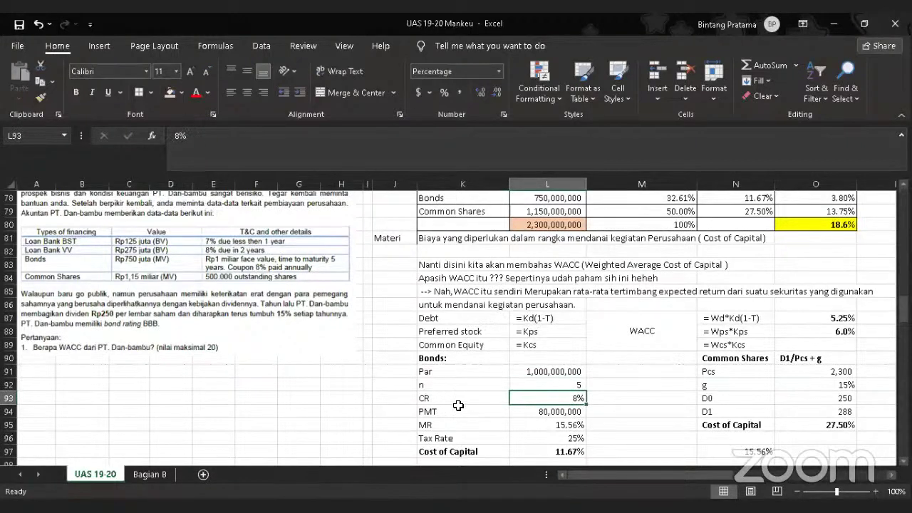
{"action": "left_click", "coordinate": [571, 409]}
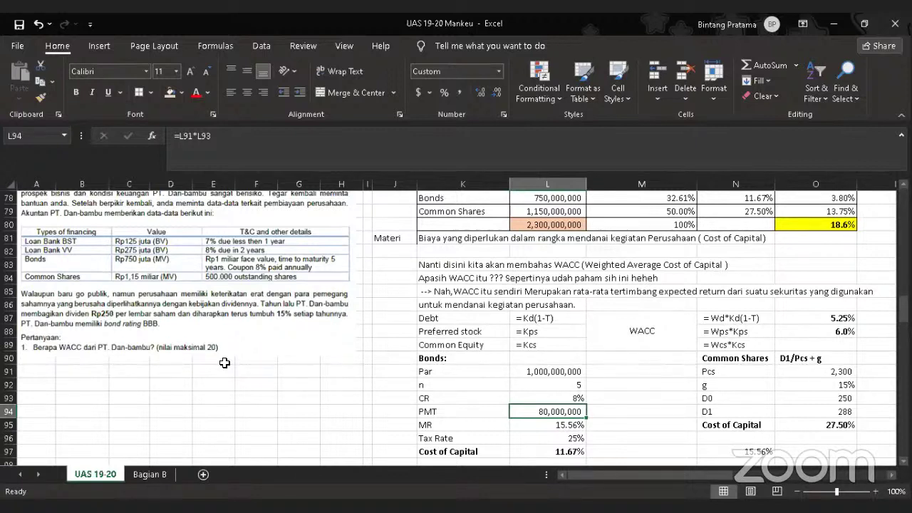
- Examine the RATE formula for the bond's MR in L95 and the cells it references, including the bond value in L78
{"action": "scroll", "coordinate": [459, 389], "scroll_direction": "down", "scroll_amount": 1}
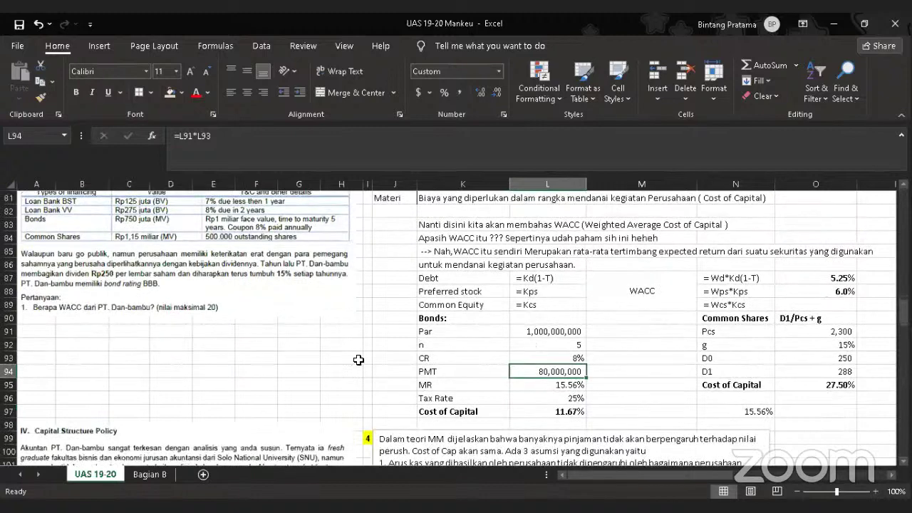
{"action": "left_click", "coordinate": [450, 381]}
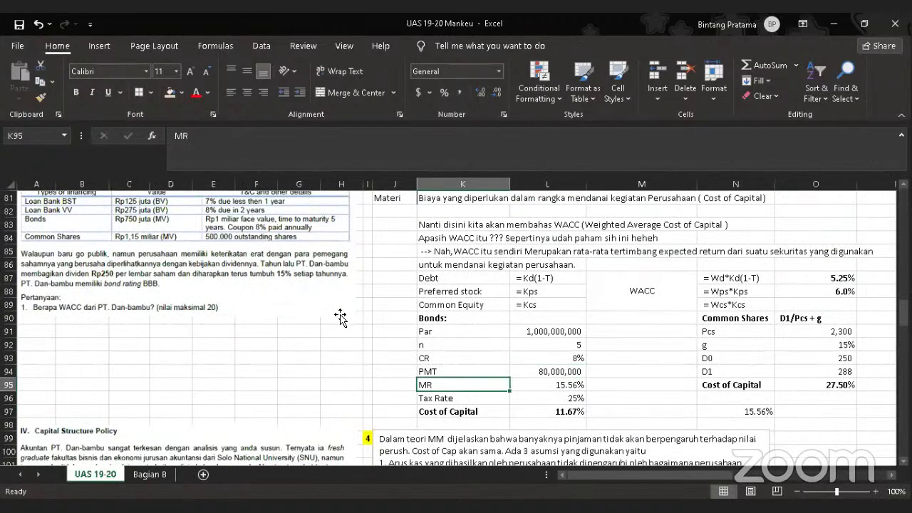
{"action": "left_click", "coordinate": [542, 382]}
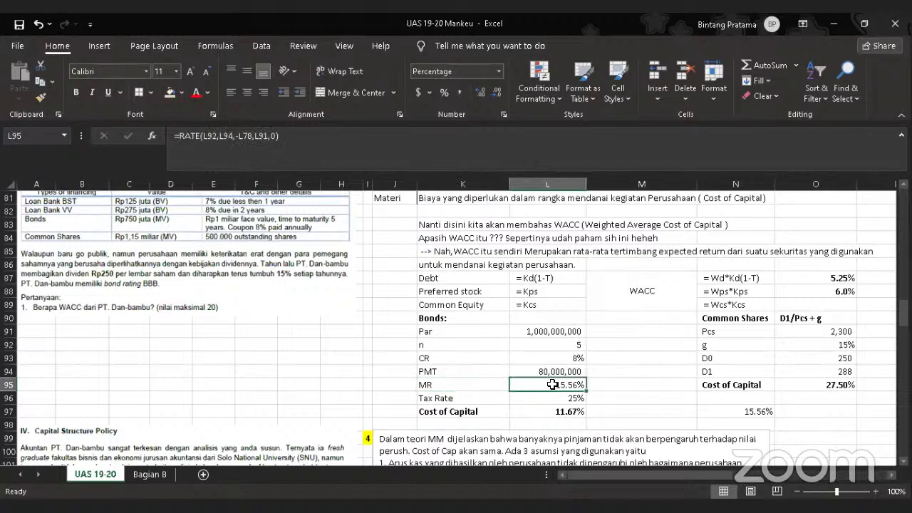
{"action": "double_click", "coordinate": [552, 383]}
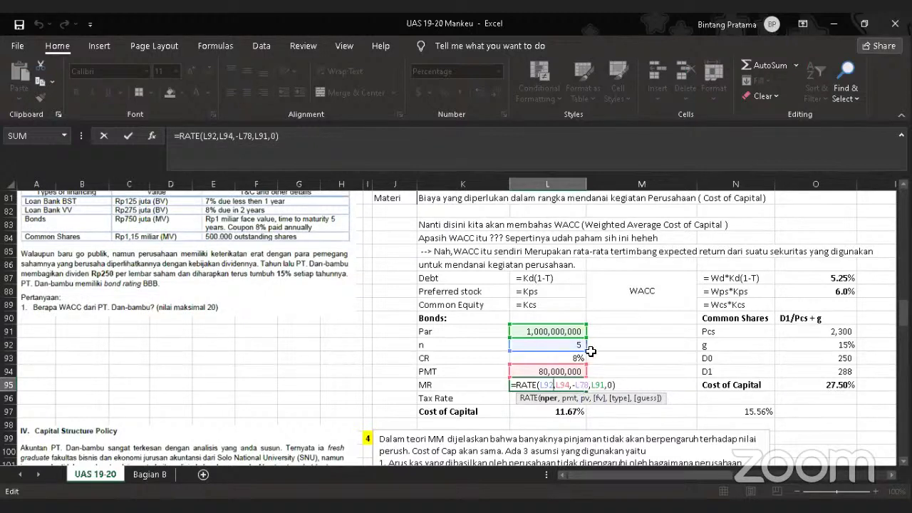
{"action": "scroll", "coordinate": [591, 351], "scroll_direction": "up", "scroll_amount": 3}
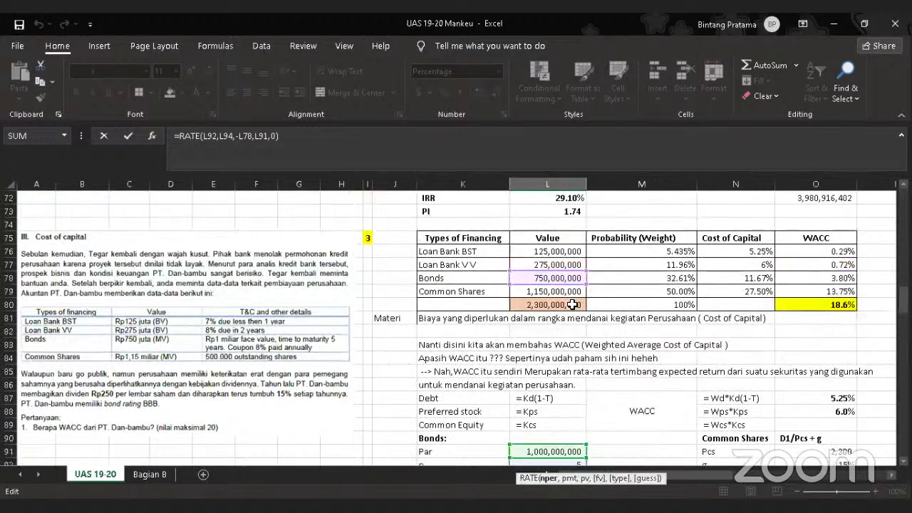
{"action": "scroll", "coordinate": [514, 331], "scroll_direction": "down", "scroll_amount": 2}
{"action": "scroll", "coordinate": [613, 402], "scroll_direction": "down", "scroll_amount": 1}
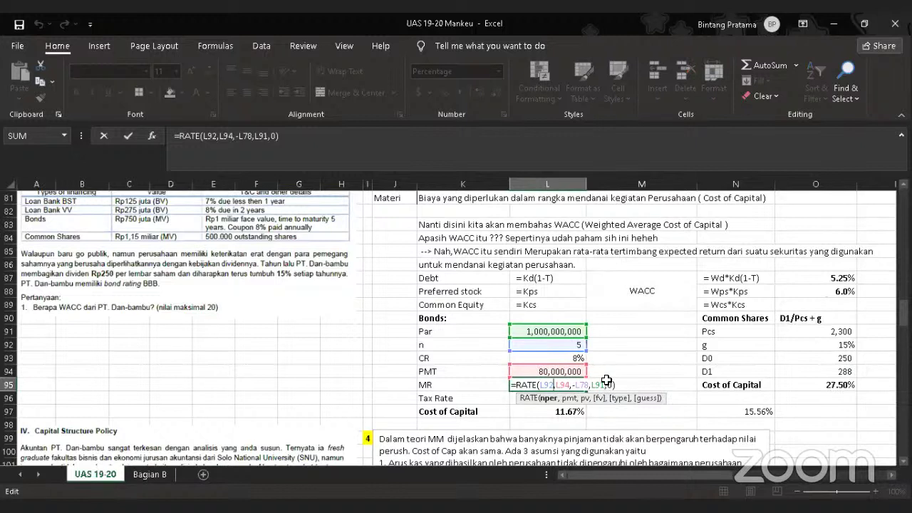
{"action": "key", "text": "Return"}
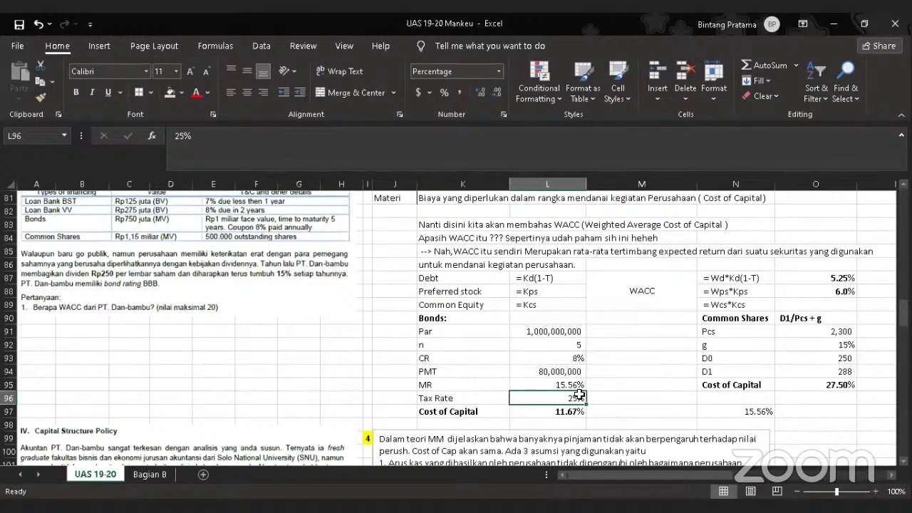
- Check the bond's tax rate in L96 and its after-tax Cost of Capital formula in L97
{"action": "left_click", "coordinate": [579, 389]}
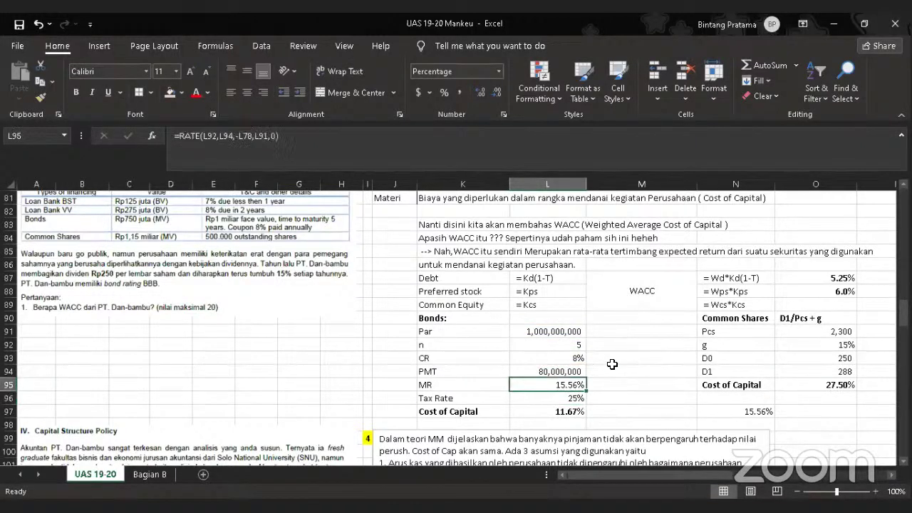
{"action": "key", "text": "Down"}
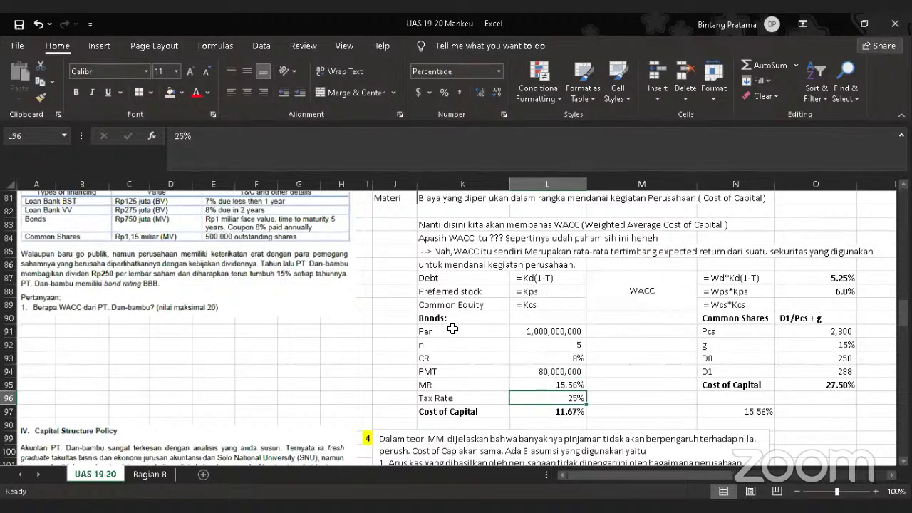
{"action": "left_click", "coordinate": [568, 412]}
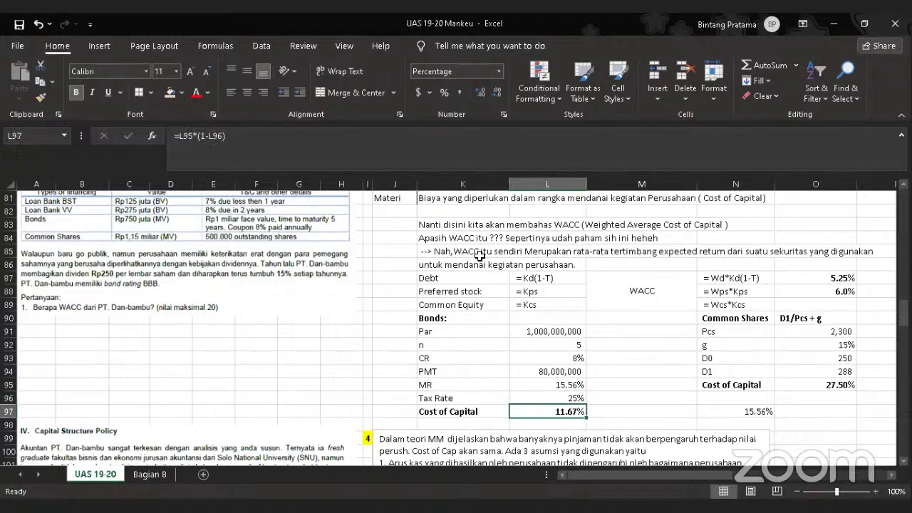
- Enter the bond's after-tax cost =L95*(1-25%) in M96 and format it as a percentage with two decimals
{"action": "left_click", "coordinate": [614, 401]}
{"action": "type", "text": "="}
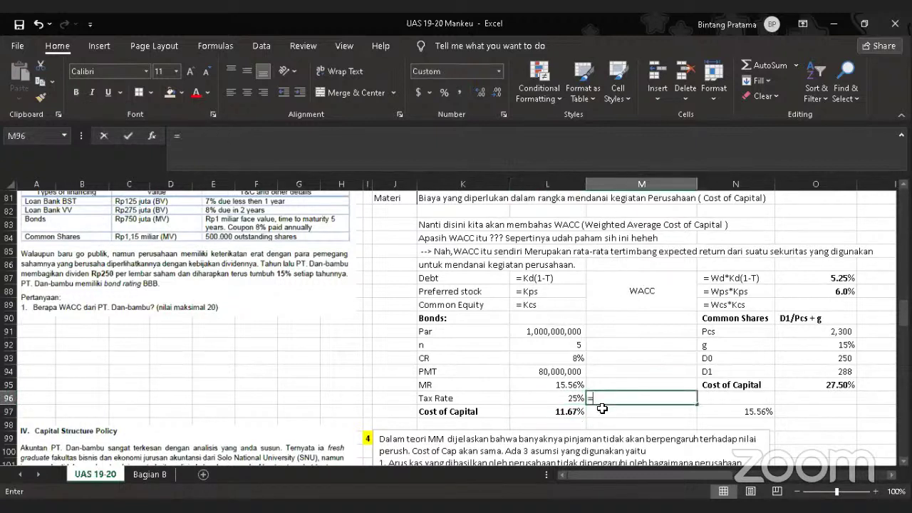
{"action": "left_click", "coordinate": [563, 386]}
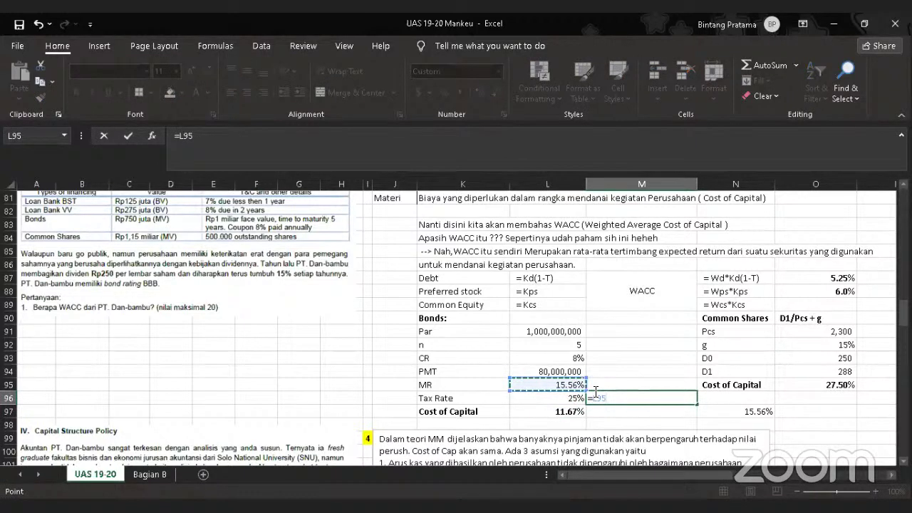
{"action": "type", "text": "*"}
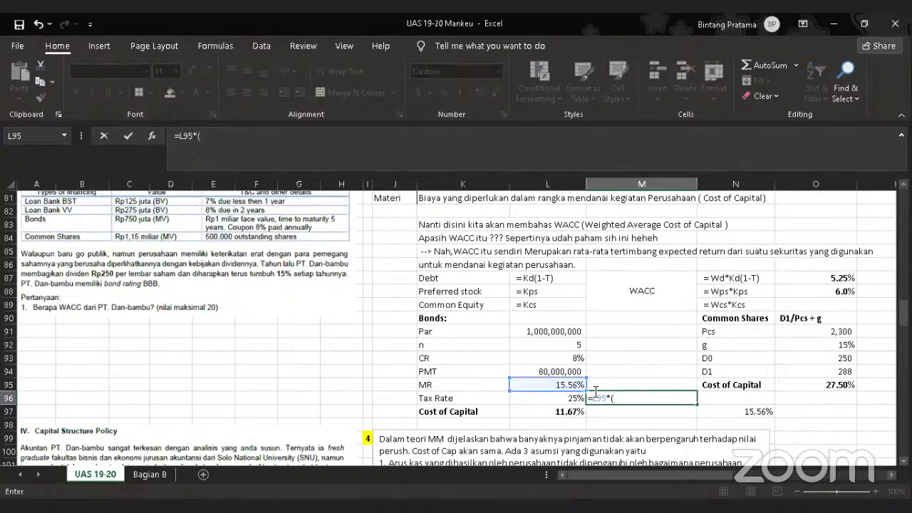
{"action": "type", "text": "(1-25%)"}
{"action": "key", "text": "ctrl+Return"}
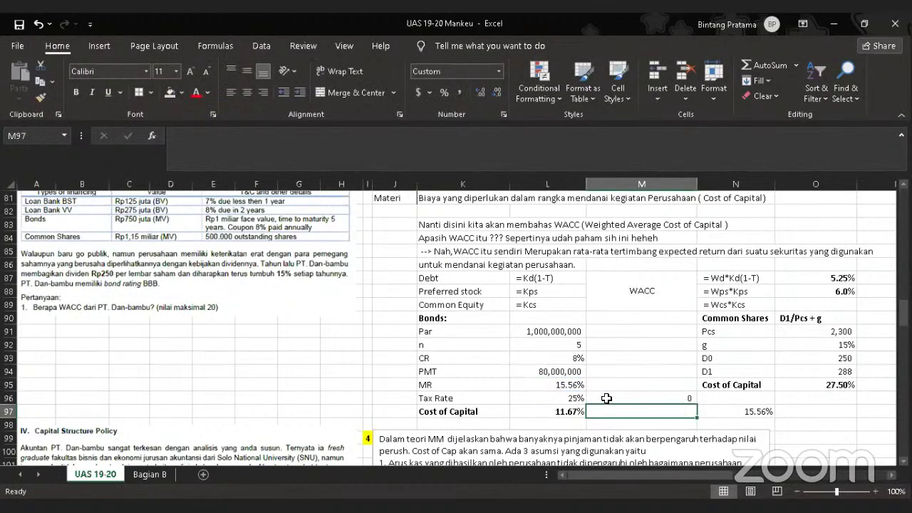
{"action": "left_click", "coordinate": [448, 92]}
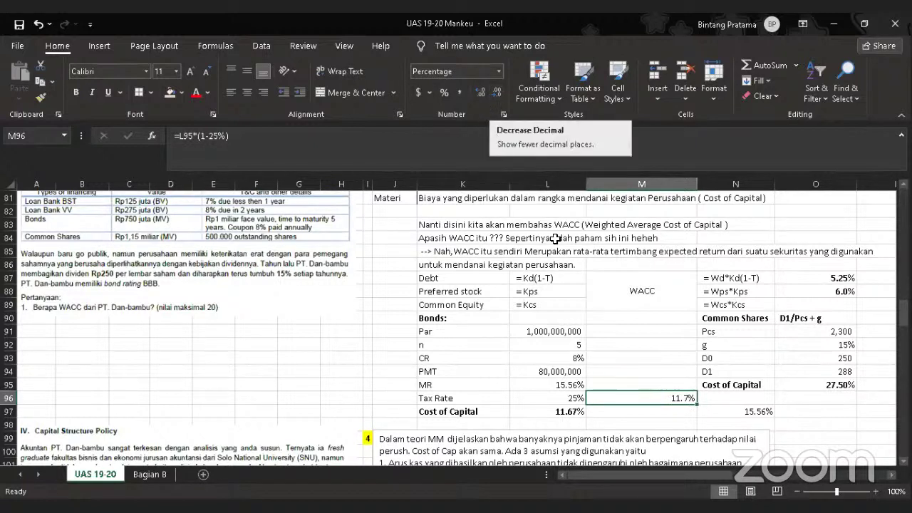
{"action": "left_click", "coordinate": [483, 96]}
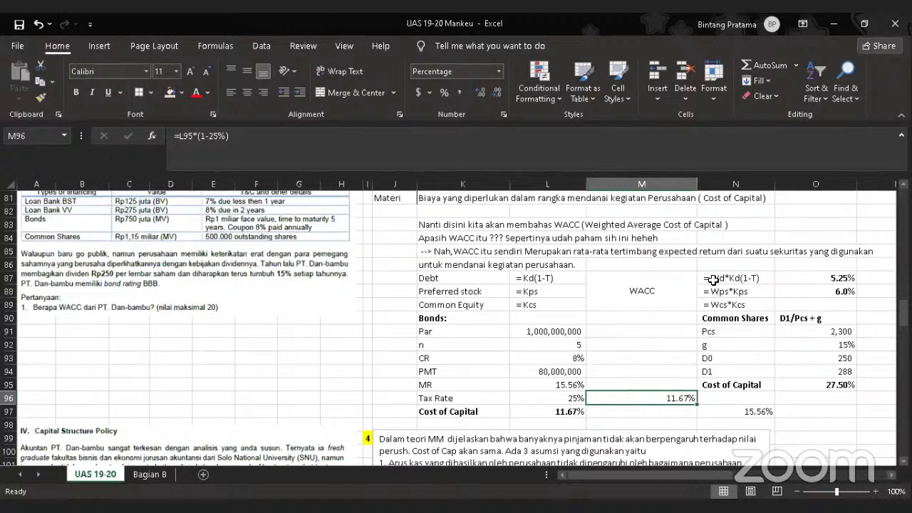
- Highlight the Bonds cost of capital in N78 with the light orange fill
{"action": "scroll", "coordinate": [712, 280], "scroll_direction": "up", "scroll_amount": 2}
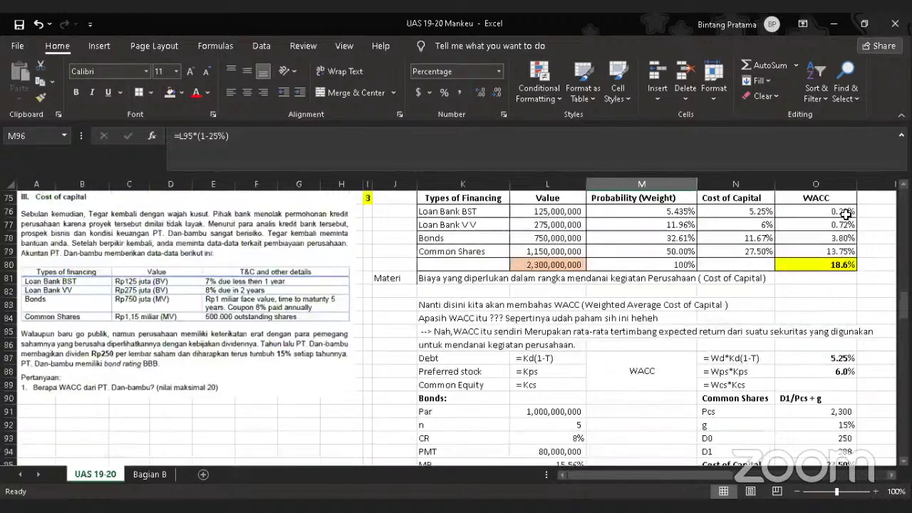
{"action": "left_click", "coordinate": [733, 238]}
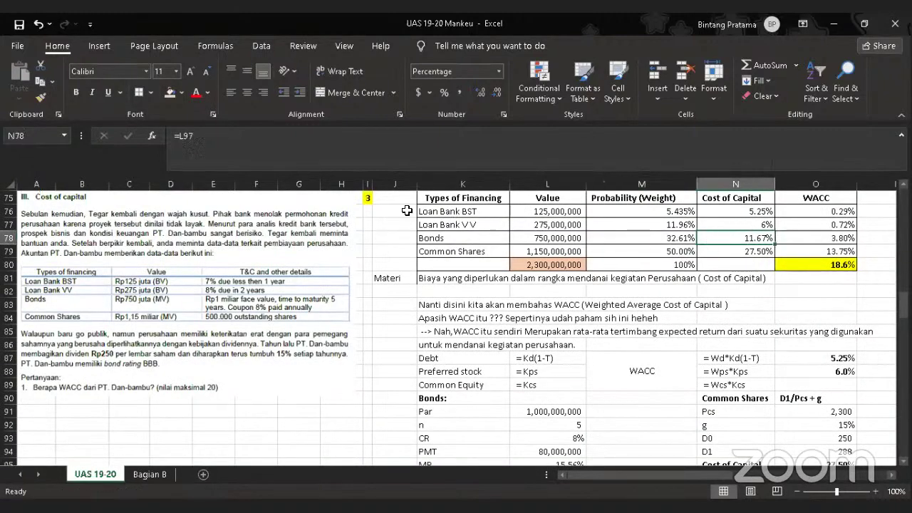
{"action": "left_click", "coordinate": [171, 92]}
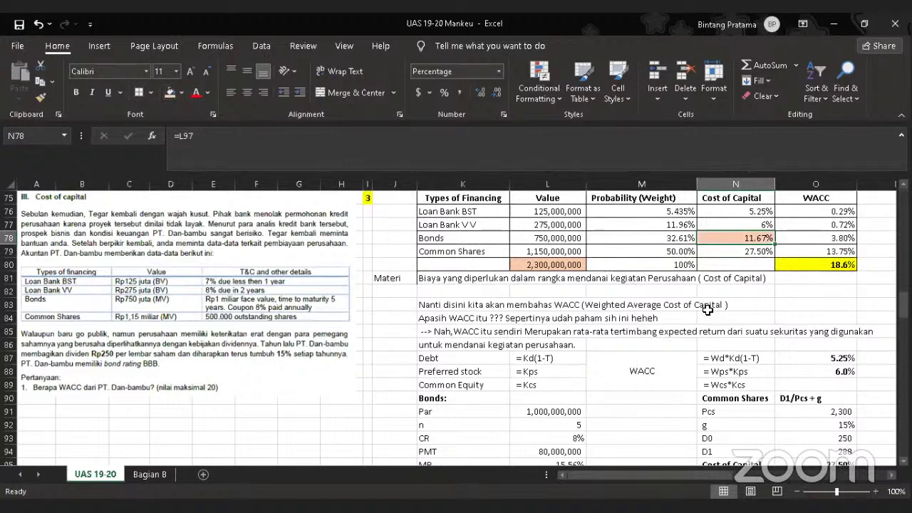
- Highlight the common share growth rate g in O92 and the dividend D0 in O93 with the light orange fill
{"action": "scroll", "coordinate": [702, 308], "scroll_direction": "down", "scroll_amount": 1}
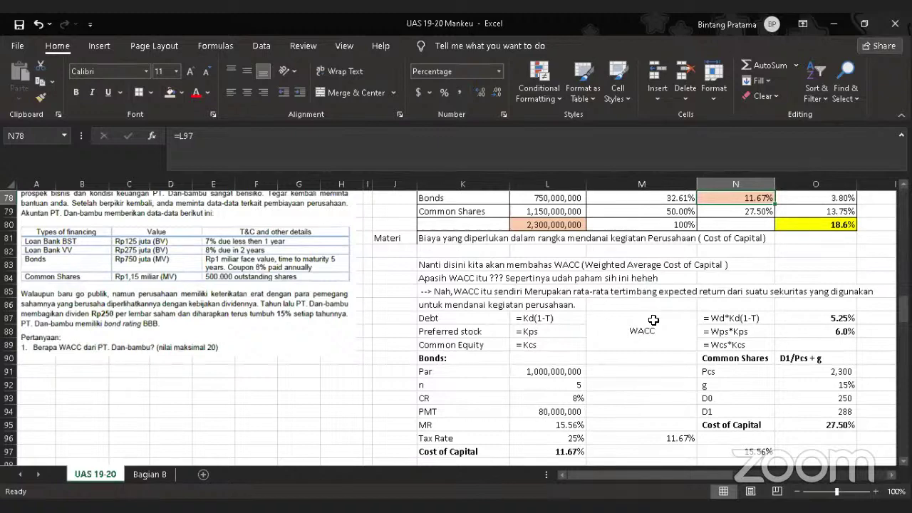
{"action": "scroll", "coordinate": [647, 328], "scroll_direction": "down", "scroll_amount": 3}
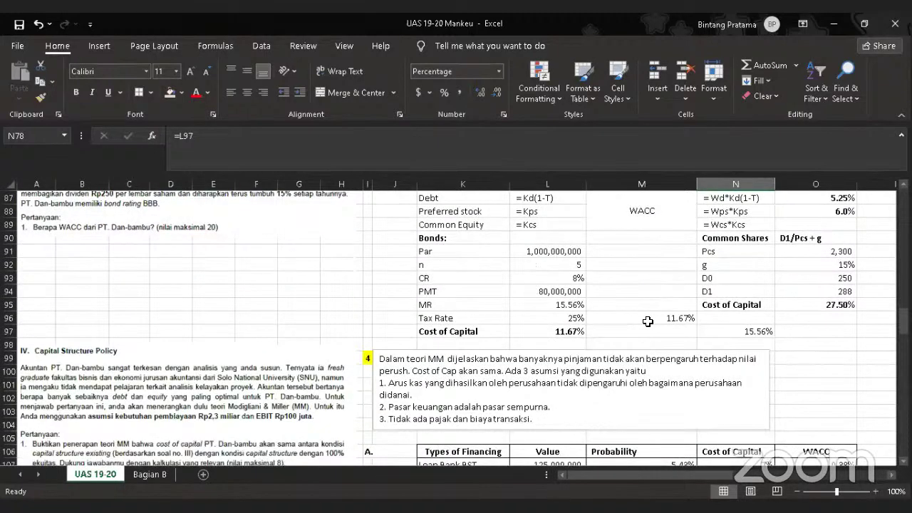
{"action": "scroll", "coordinate": [650, 321], "scroll_direction": "down", "scroll_amount": 1}
{"action": "scroll", "coordinate": [655, 321], "scroll_direction": "up", "scroll_amount": 1}
{"action": "scroll", "coordinate": [624, 370], "scroll_direction": "up", "scroll_amount": 4}
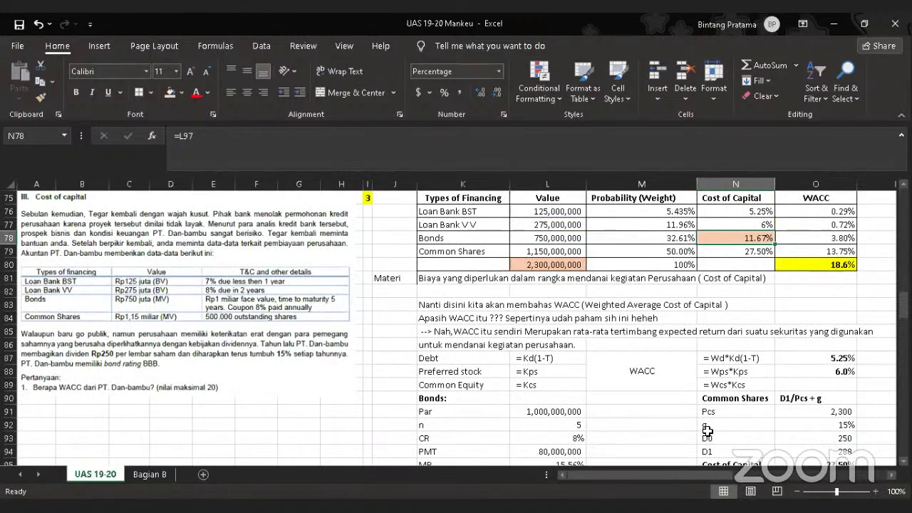
{"action": "left_click", "coordinate": [809, 425]}
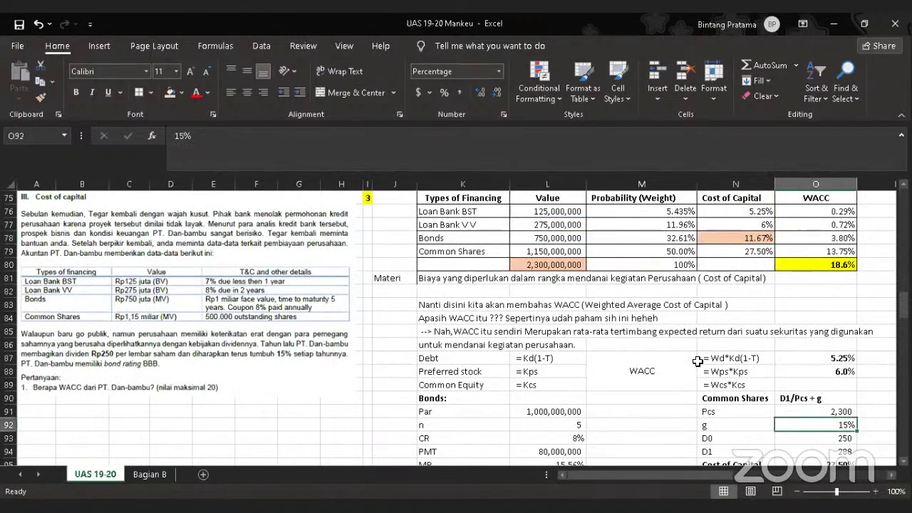
{"action": "left_click", "coordinate": [175, 93]}
{"action": "scroll", "coordinate": [257, 291], "scroll_direction": "down", "scroll_amount": 2}
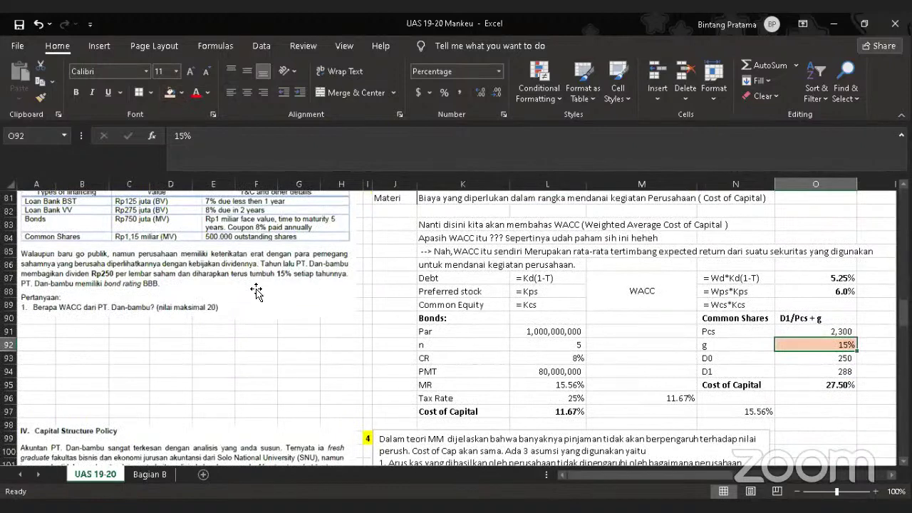
{"action": "left_click", "coordinate": [829, 359]}
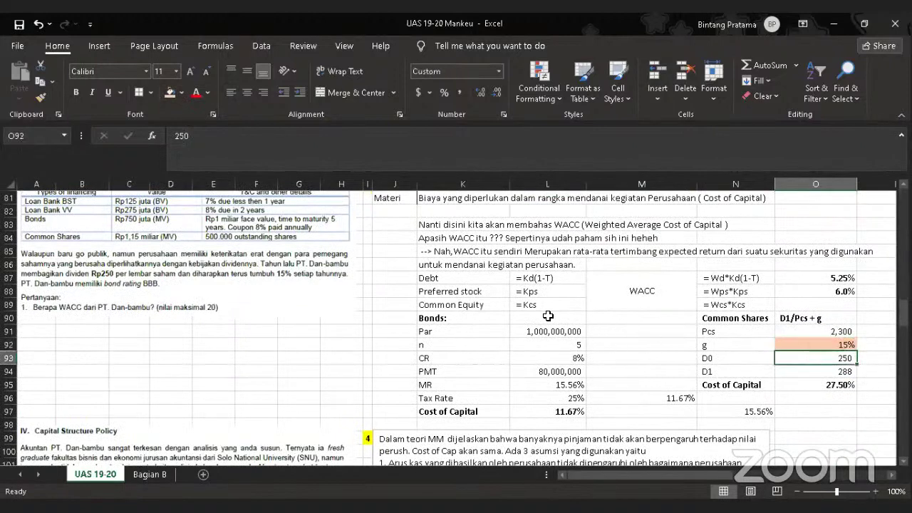
{"action": "left_click", "coordinate": [169, 93]}
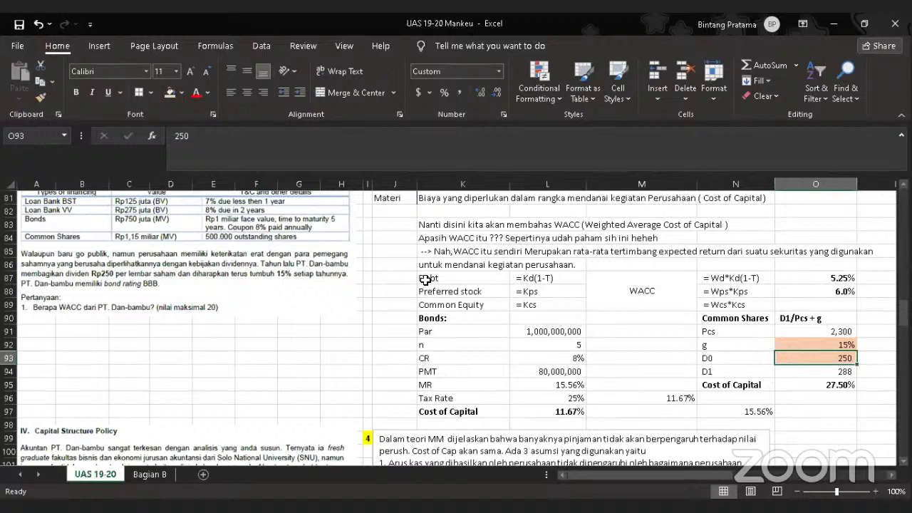
- Start a formula in O96 that references the dividend D0 in O93
{"action": "left_click", "coordinate": [804, 401]}
{"action": "type", "text": "="}
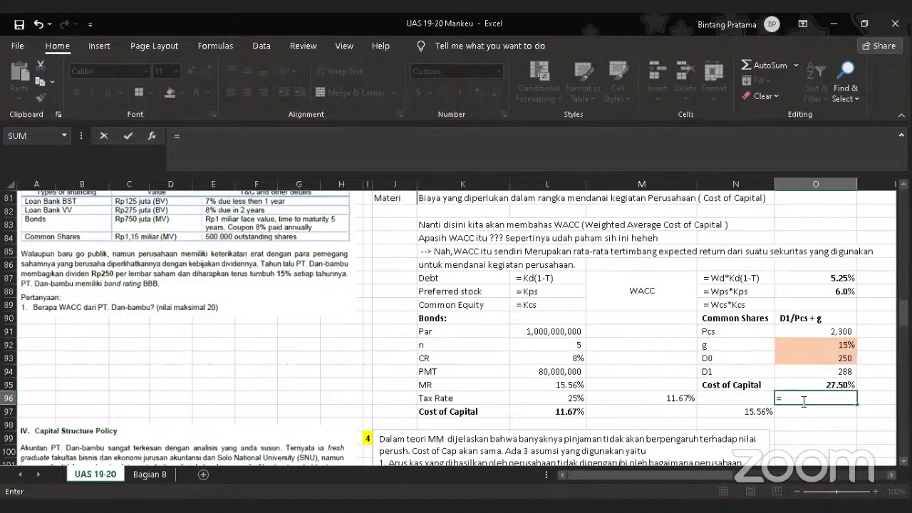
{"action": "left_click", "coordinate": [834, 357]}
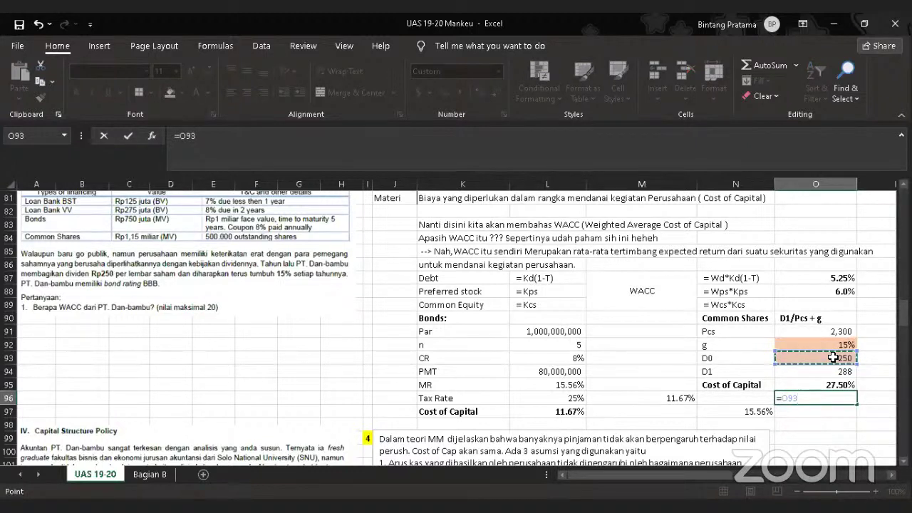
- Enter the common-share cost of capital formula =O93(1+O92)/O91+O92 in cell O96
{"action": "type", "text": "(1+"}
{"action": "left_click", "coordinate": [842, 342]}
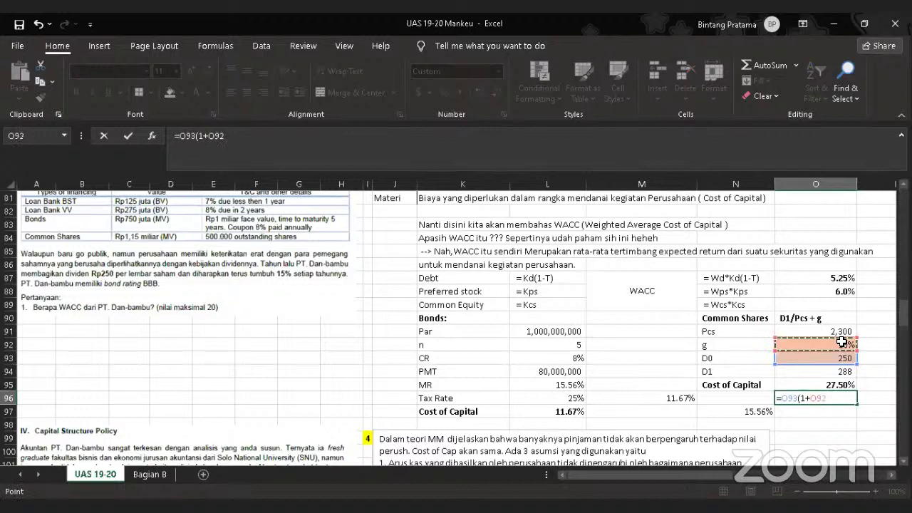
{"action": "type", "text": ")"}
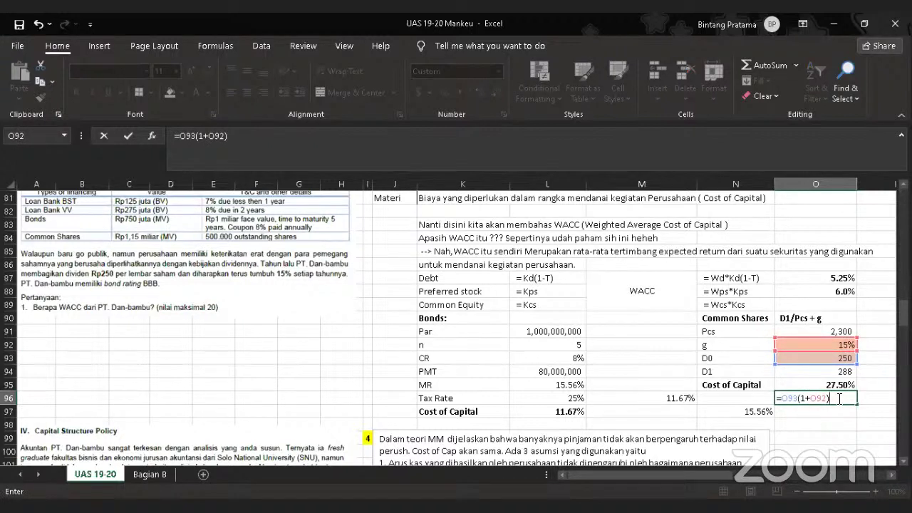
{"action": "type", "text": "/"}
{"action": "left_click", "coordinate": [840, 332]}
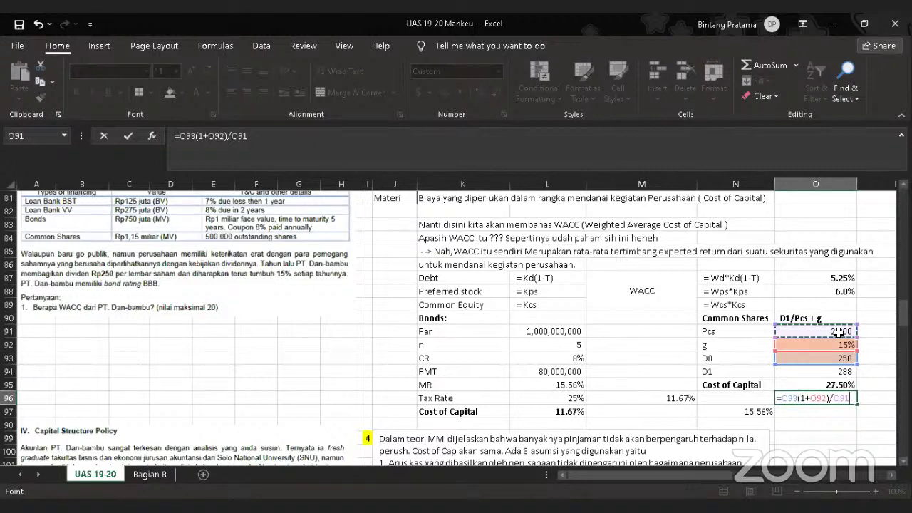
{"action": "type", "text": "+"}
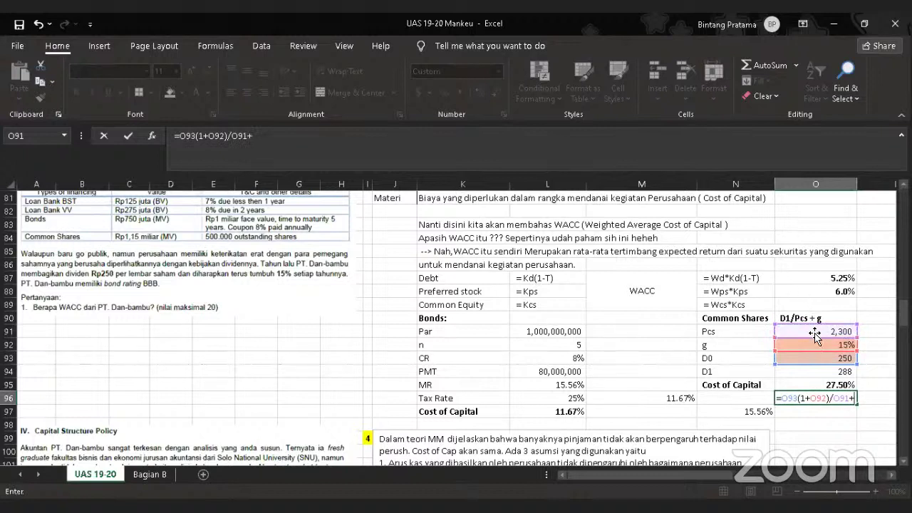
{"action": "key", "text": "Return"}
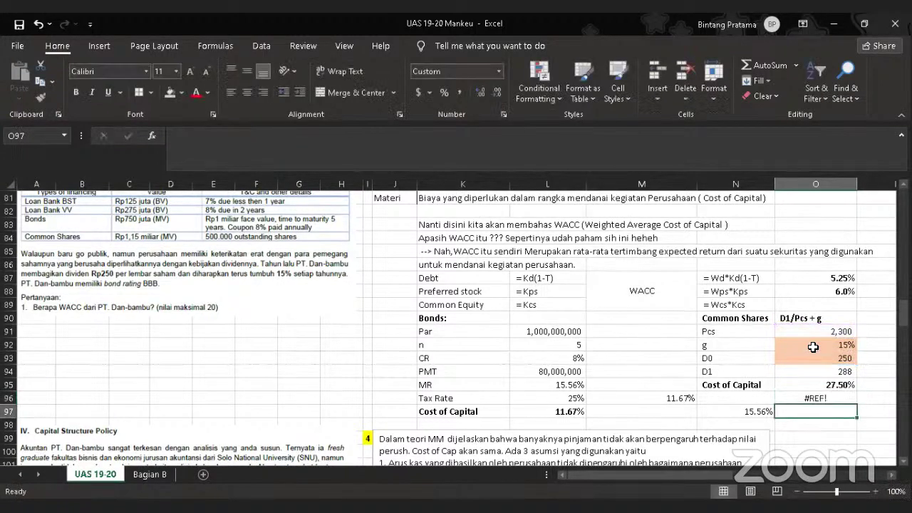
- Enclose the dividend-over-price part of O96's formula in parentheses, making it =(O93(1+O92)/O91)+O92
{"action": "left_click", "coordinate": [813, 396]}
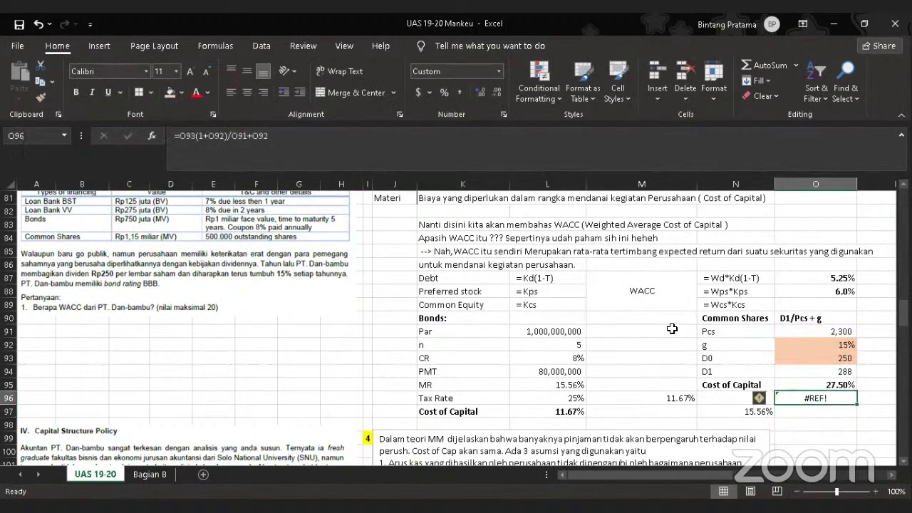
{"action": "left_click", "coordinate": [248, 136]}
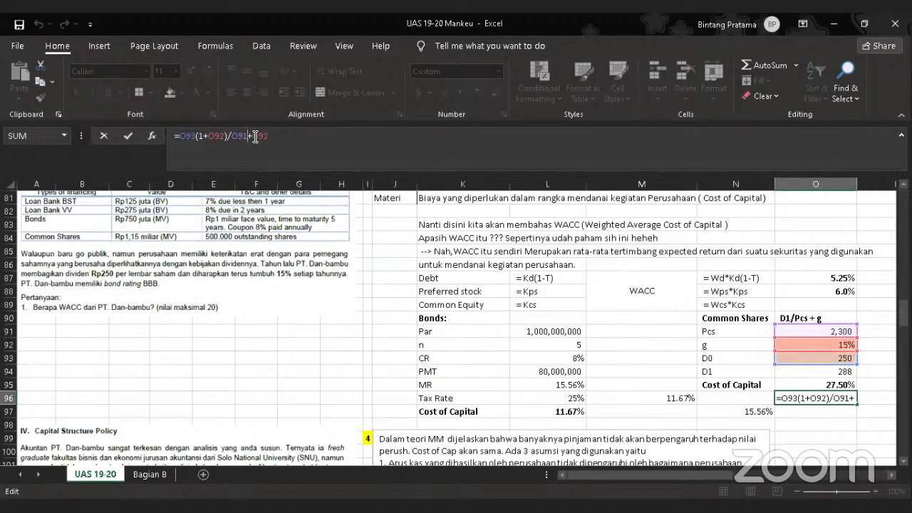
{"action": "type", "text": ")"}
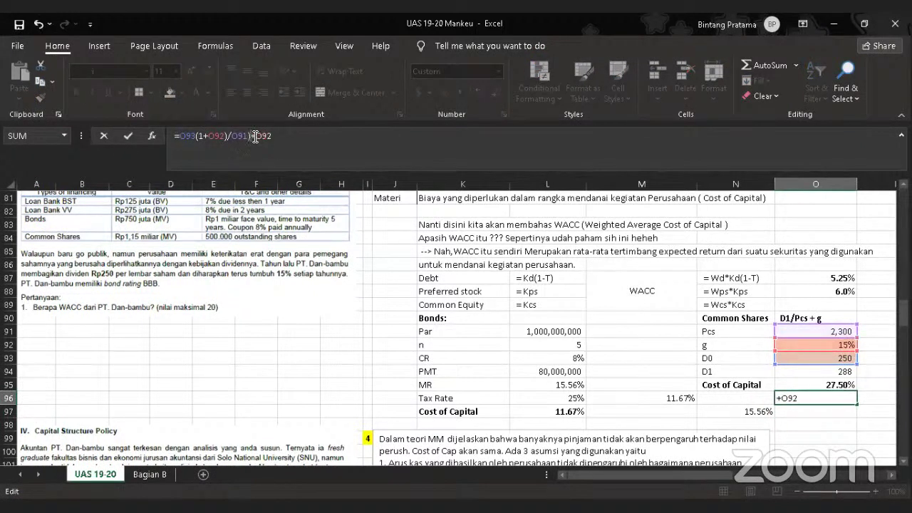
{"action": "left_click", "coordinate": [181, 135]}
{"action": "type", "text": "("}
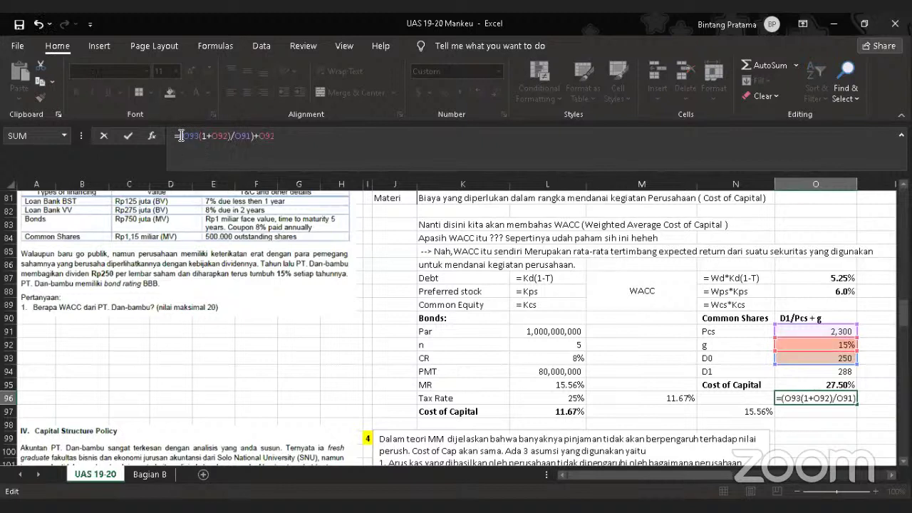
{"action": "key", "text": "Return"}
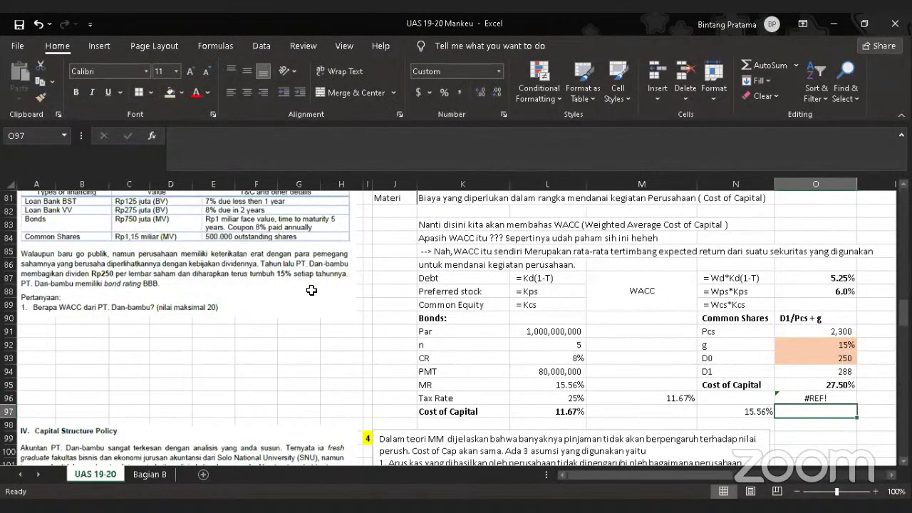
- Correct O96's formula to =((O93*(1+O92)/O91)+O92) using the proposed correction, and format it as a percentage with one decimal
{"action": "left_click", "coordinate": [809, 395]}
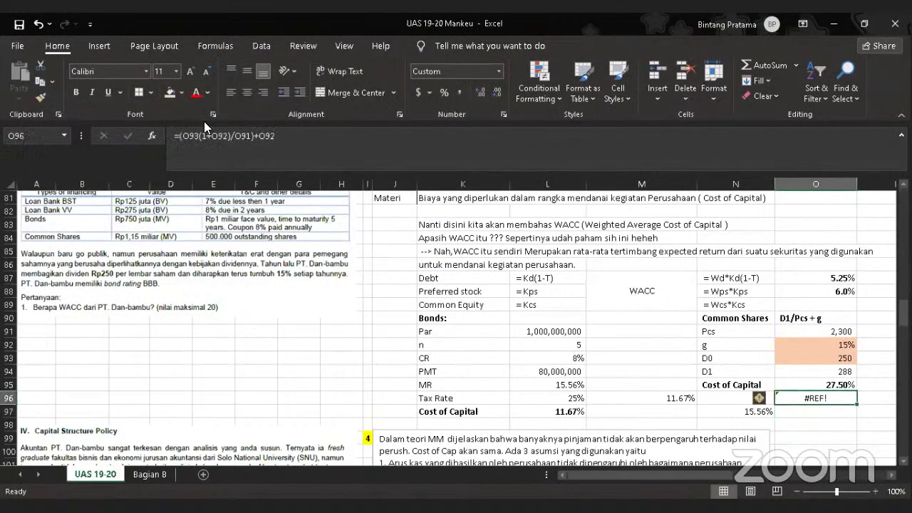
{"action": "left_click", "coordinate": [252, 140]}
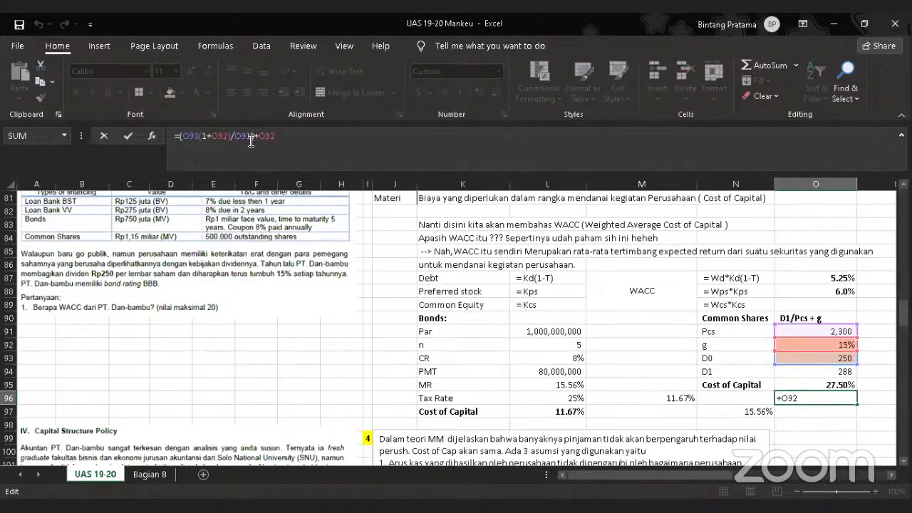
{"action": "left_click", "coordinate": [279, 134]}
{"action": "type", "text": "))"}
{"action": "left_click", "coordinate": [182, 135]}
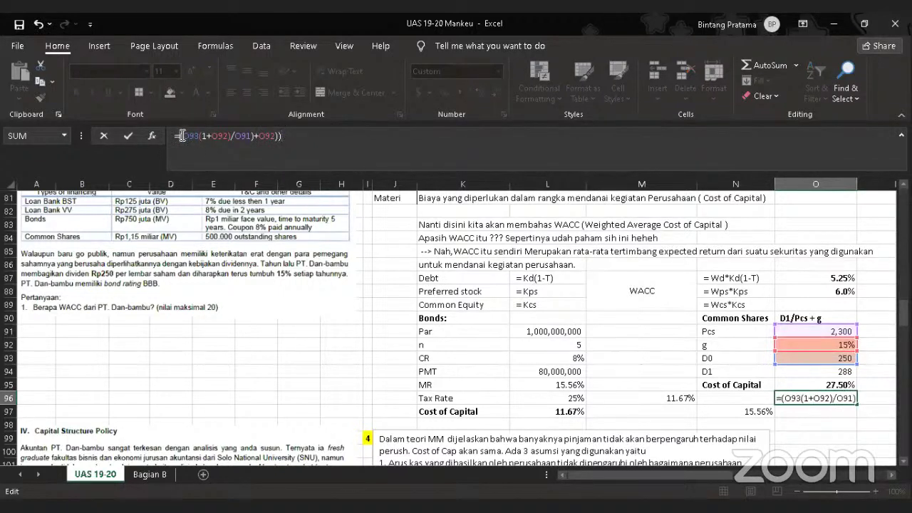
{"action": "type", "text": "("}
{"action": "left_click", "coordinate": [182, 135]}
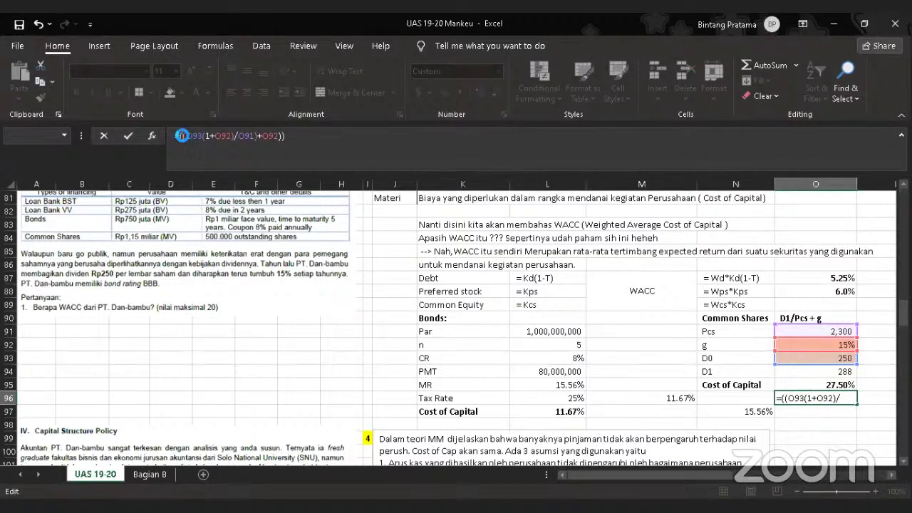
{"action": "key", "text": "Return"}
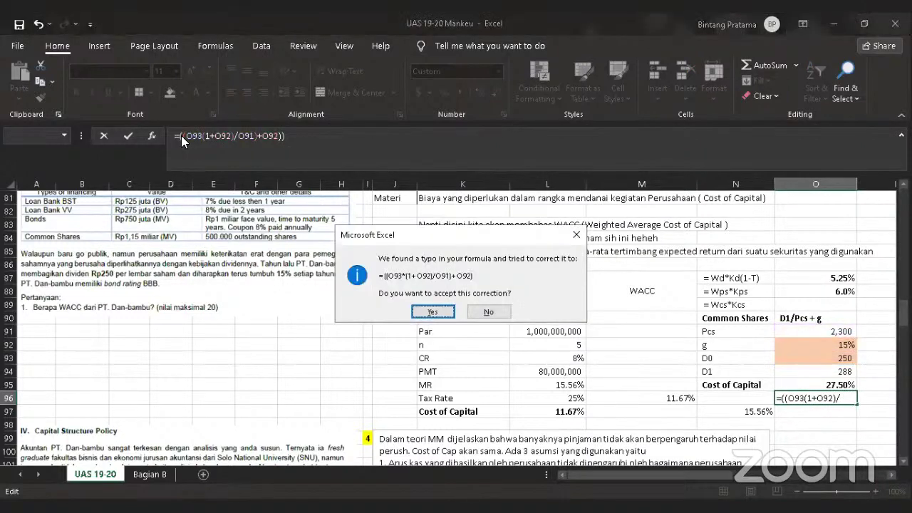
{"action": "left_click", "coordinate": [429, 314]}
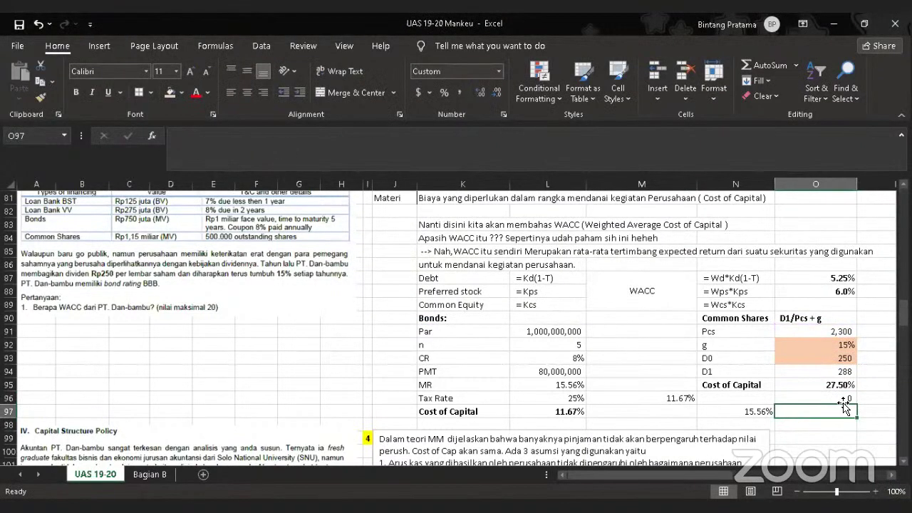
{"action": "left_click", "coordinate": [442, 94]}
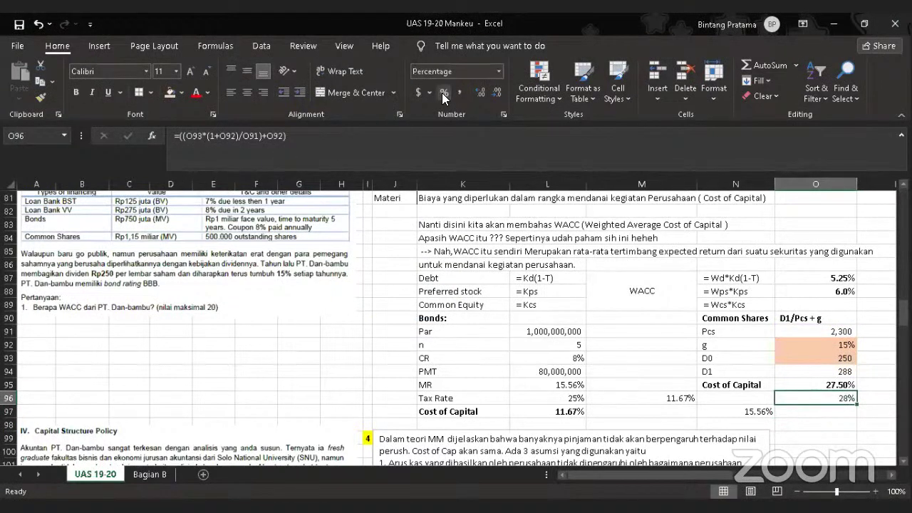
{"action": "left_click", "coordinate": [484, 93]}
- Enter the note "D1 = Do(1+g)" in cell O97 beneath the common shares calculation
{"action": "left_click", "coordinate": [797, 318]}
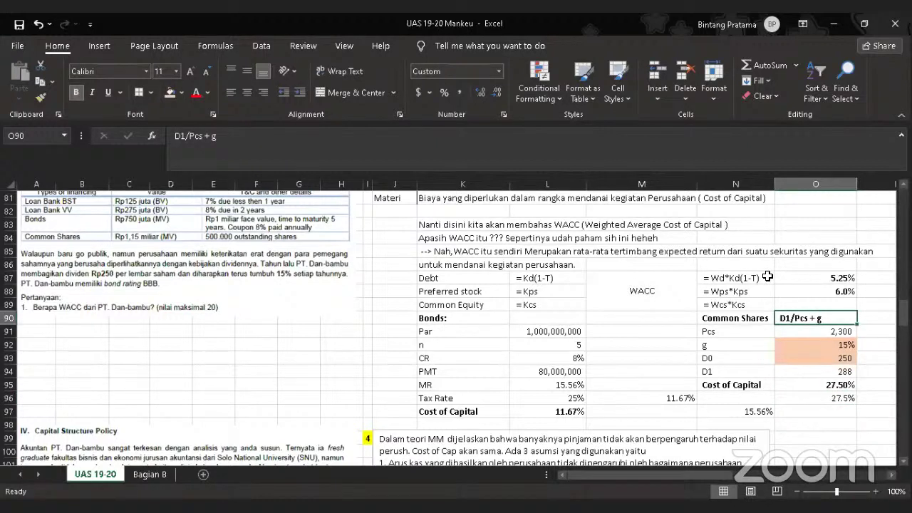
{"action": "left_click", "coordinate": [820, 412]}
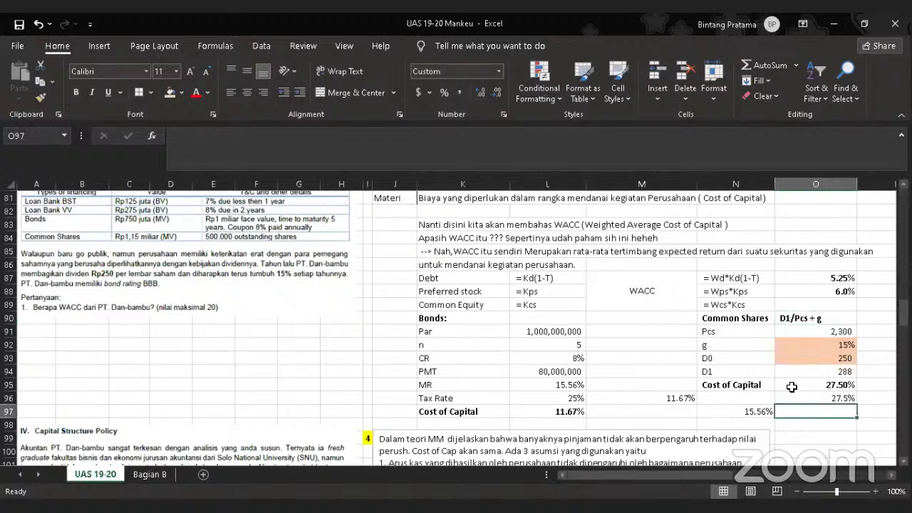
{"action": "type", "text": "D1/Pcs + g"}
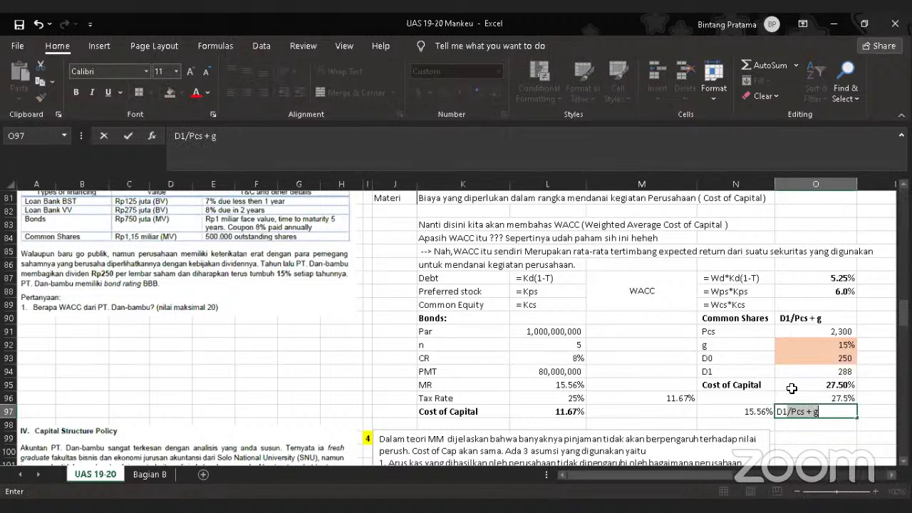
{"action": "key", "text": "BackSpace"}
{"action": "type", "text": "="}
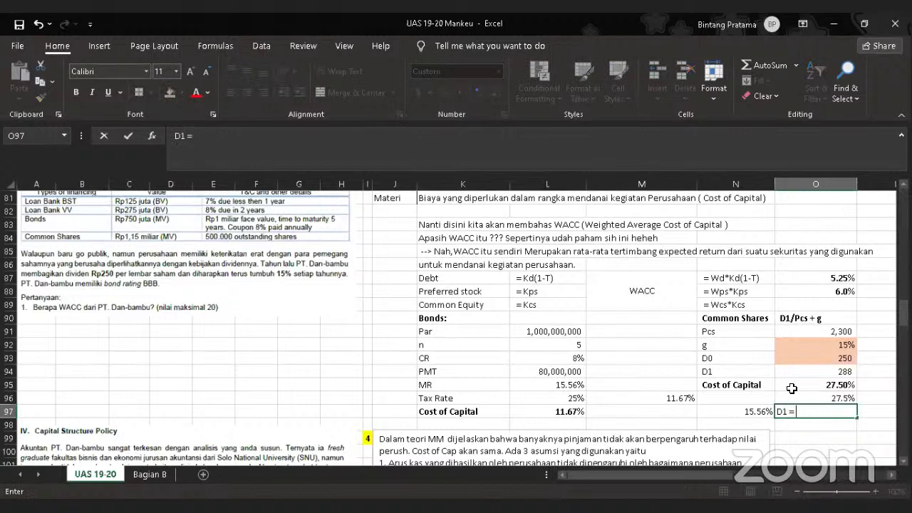
{"action": "type", "text": " Do(1+G"}
{"action": "key", "text": "BackSpace"}
{"action": "type", "text": "g)"}
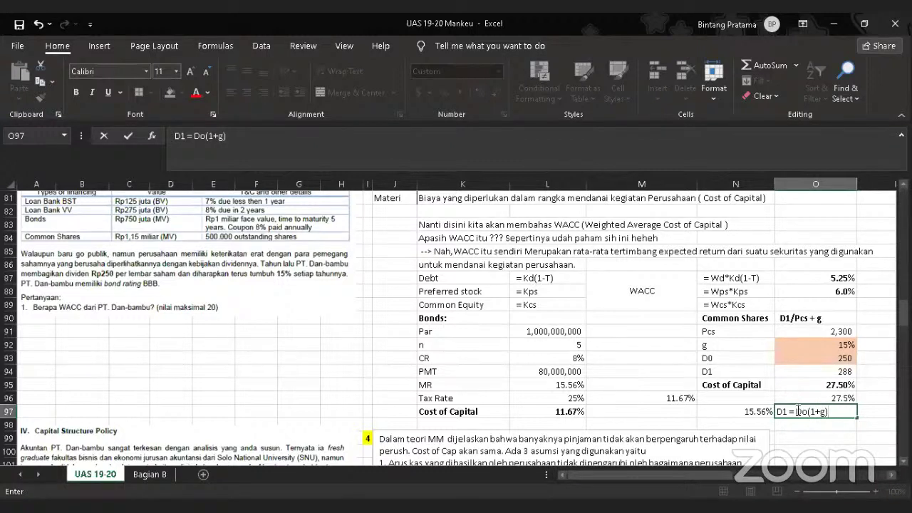
{"action": "key", "text": "Return"}
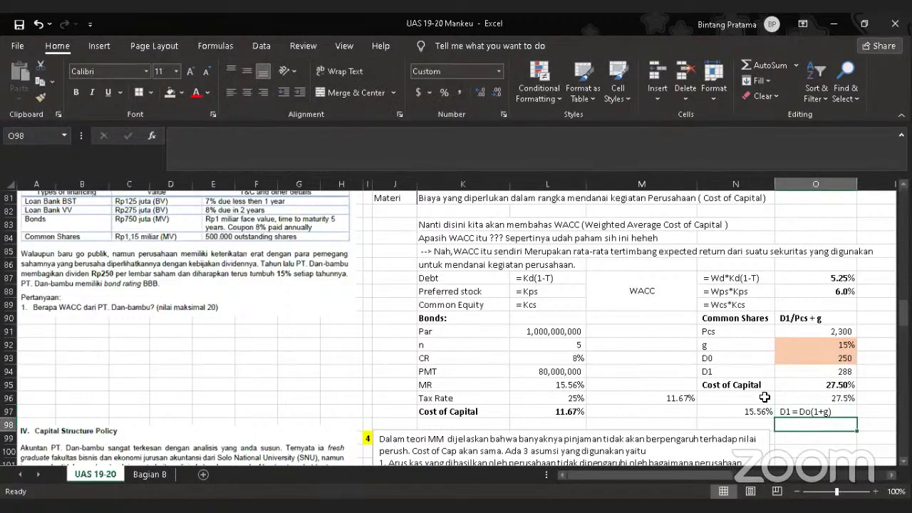
- Fill the Common Shares cost of capital cell N79 with the same light orange as the Bonds cell
{"action": "left_click", "coordinate": [822, 397]}
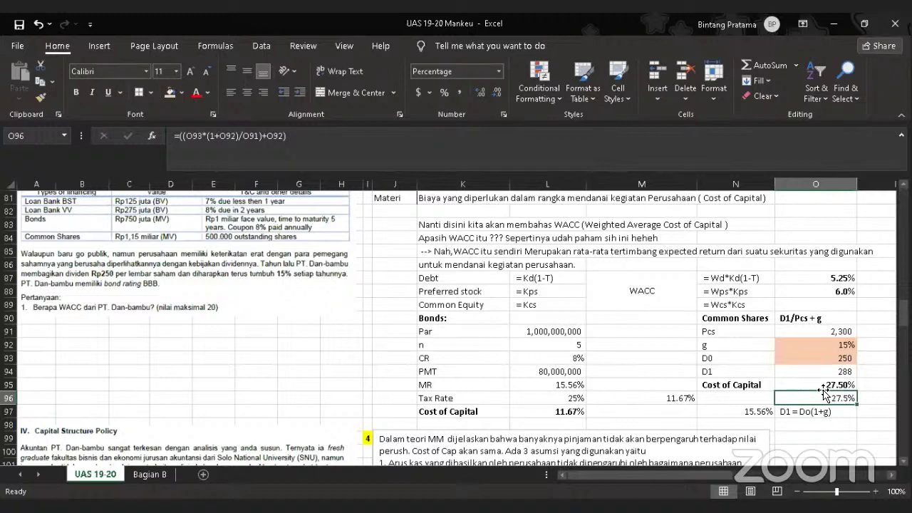
{"action": "scroll", "coordinate": [805, 388], "scroll_direction": "up", "scroll_amount": 1}
{"action": "left_click", "coordinate": [741, 332]}
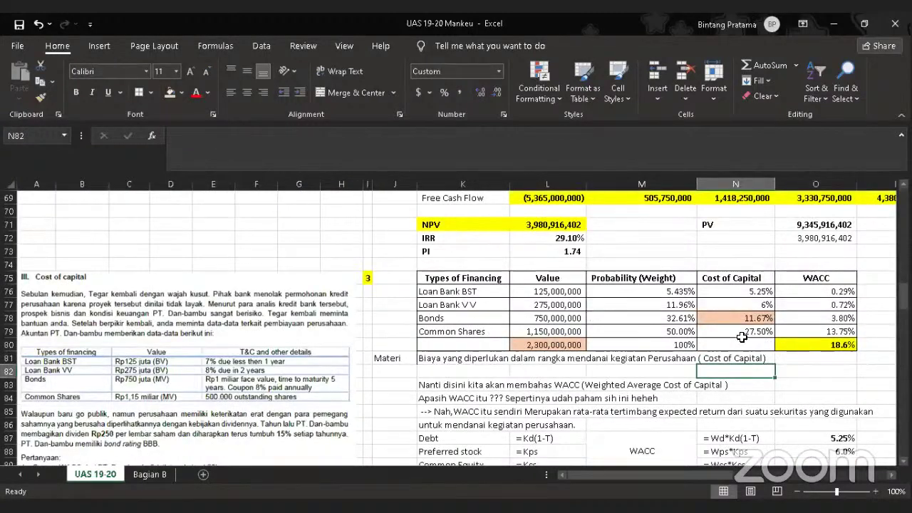
{"action": "left_click", "coordinate": [166, 92]}
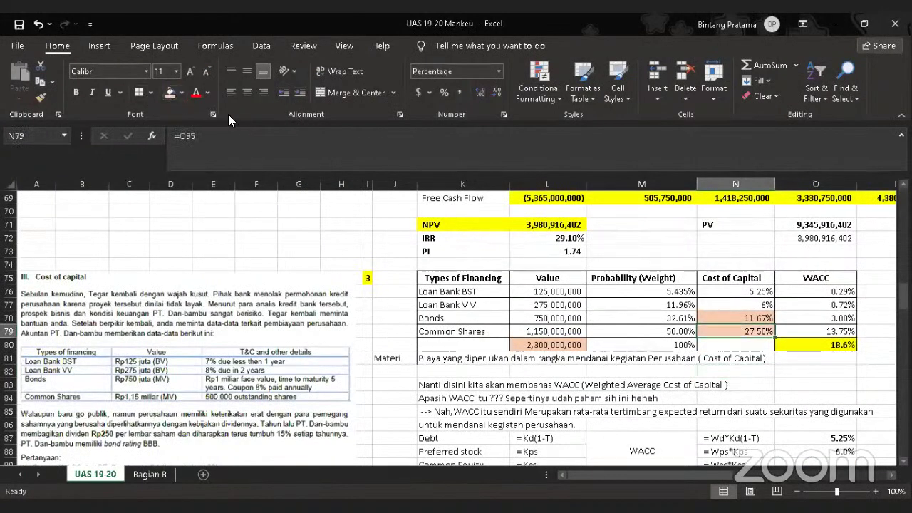
{"action": "left_click", "coordinate": [862, 381]}
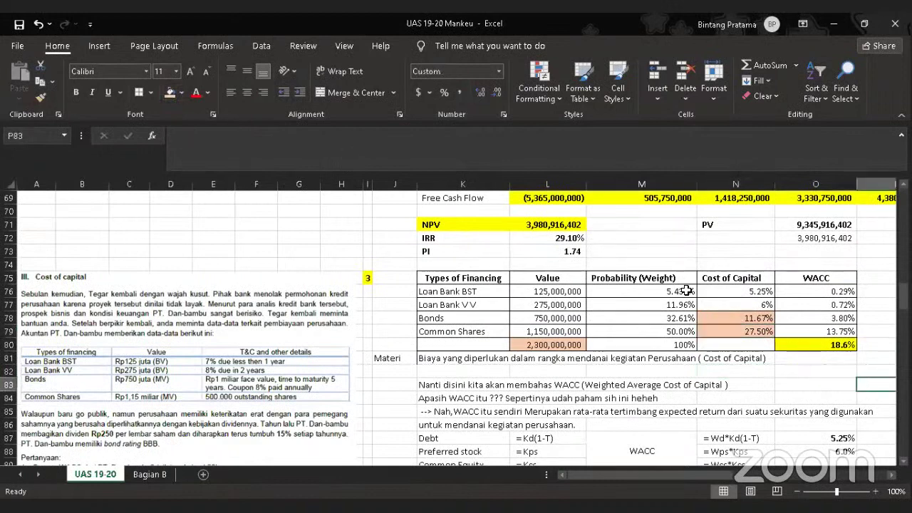
- Fill the Probability (Weight) cells M76:M79 in the financing table with dark gray
{"action": "scroll", "coordinate": [761, 374], "scroll_direction": "down", "scroll_amount": 3}
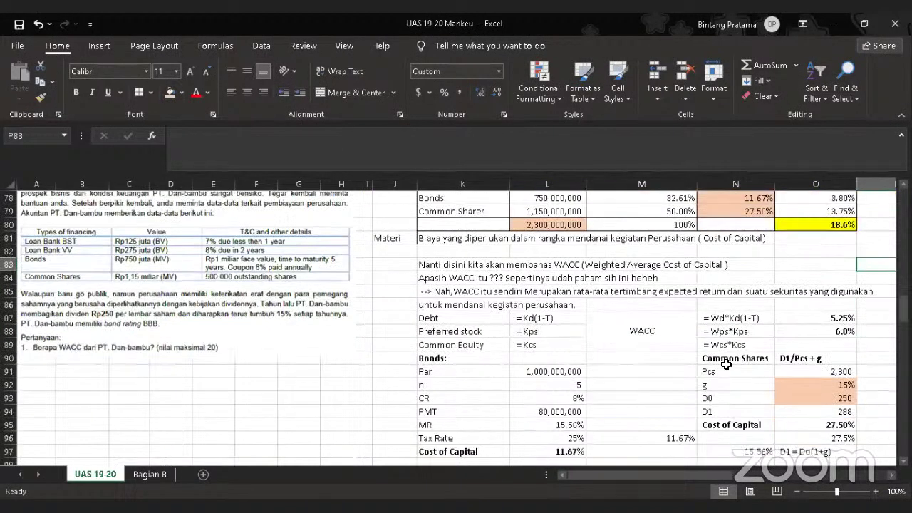
{"action": "left_click", "coordinate": [665, 321]}
{"action": "left_click", "coordinate": [716, 318]}
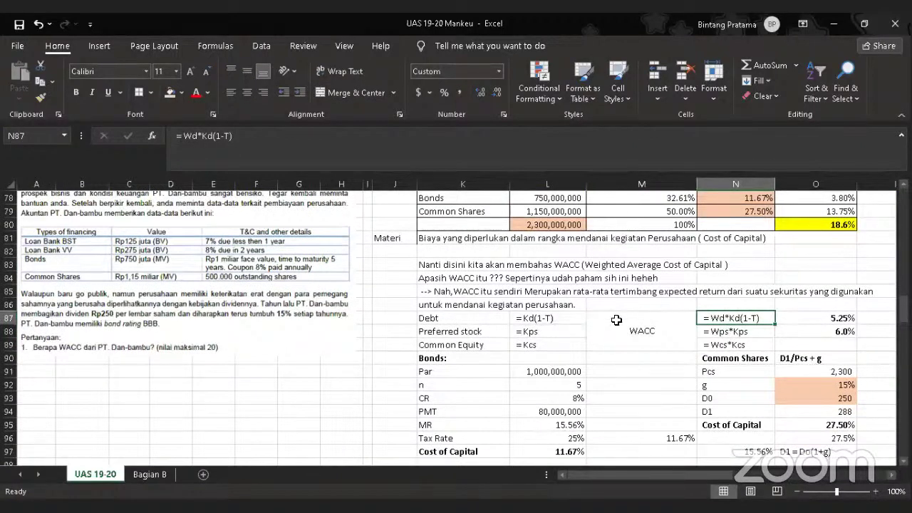
{"action": "scroll", "coordinate": [717, 333], "scroll_direction": "up", "scroll_amount": 4}
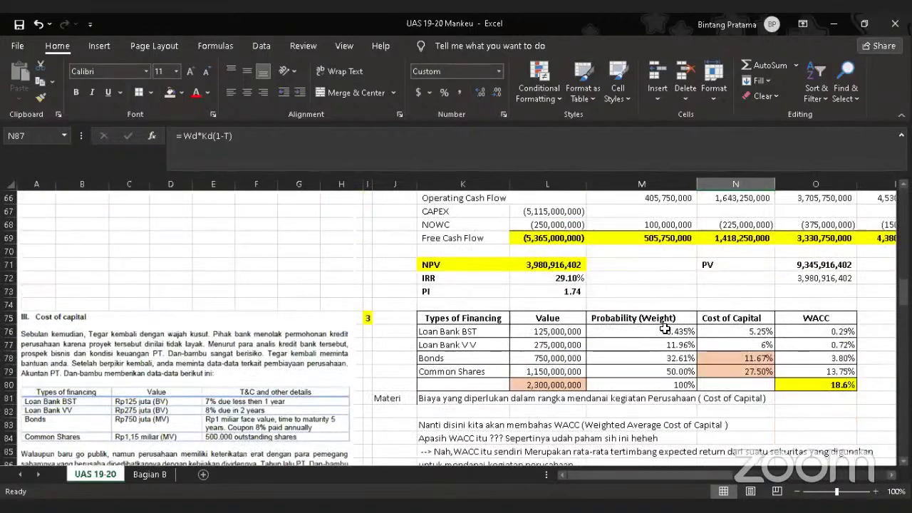
{"action": "left_click", "coordinate": [683, 330]}
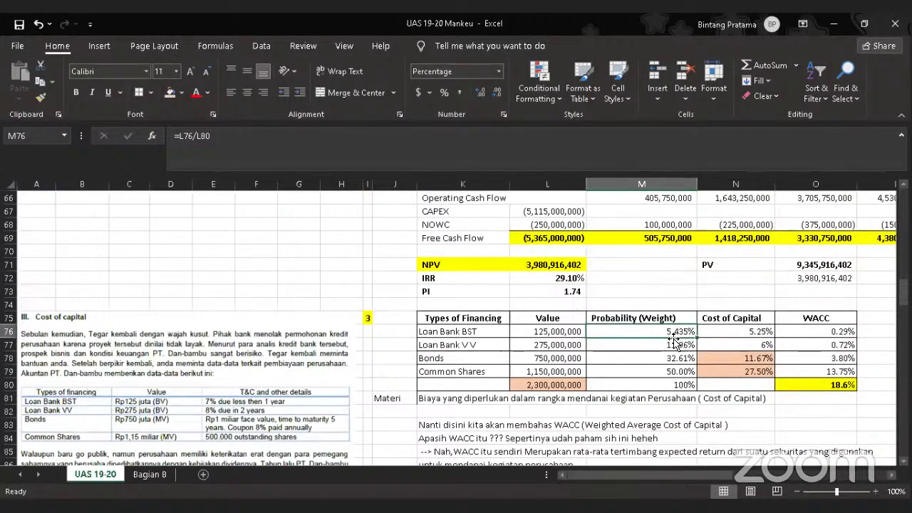
{"action": "left_click_drag", "start_coordinate": [671, 335], "coordinate": [674, 371]}
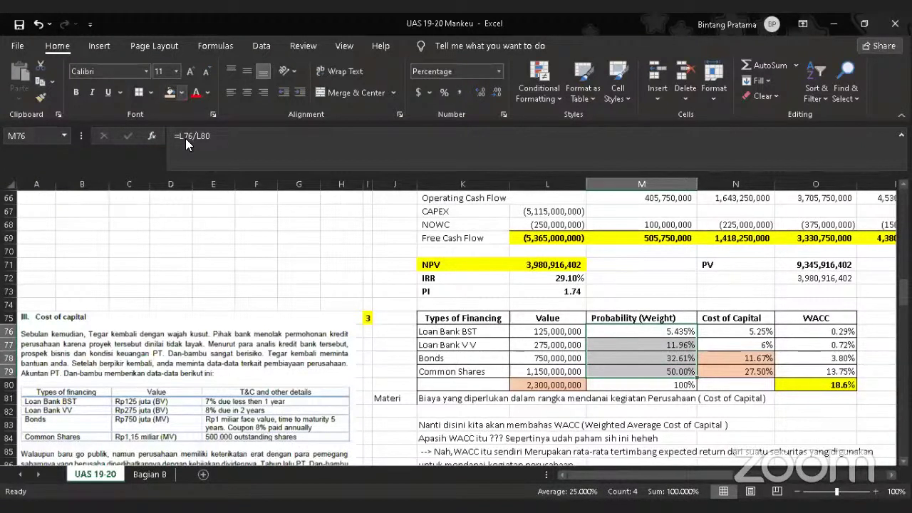
{"action": "left_click", "coordinate": [182, 92]}
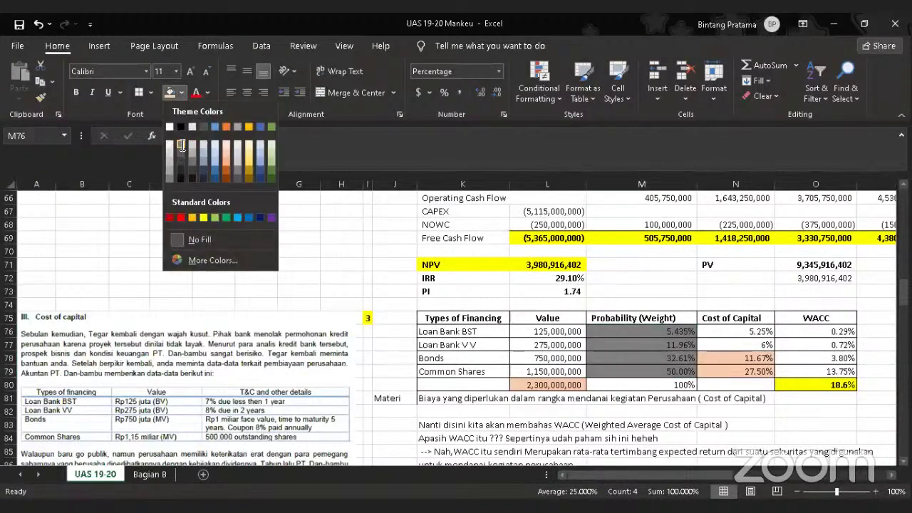
{"action": "left_click", "coordinate": [695, 313]}
- Fill the Cost of Capital cells N76:N79 in the financing table with light orange
{"action": "left_click", "coordinate": [722, 335]}
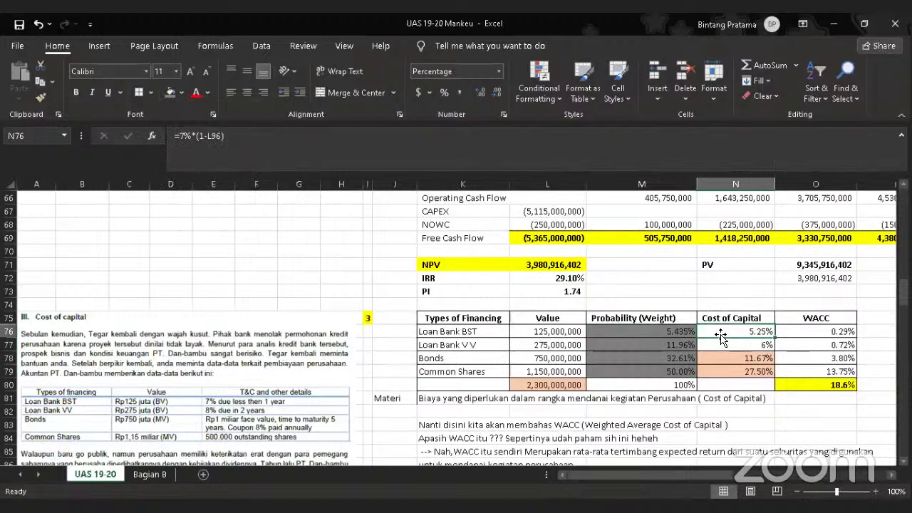
{"action": "left_click_drag", "start_coordinate": [722, 335], "coordinate": [721, 358]}
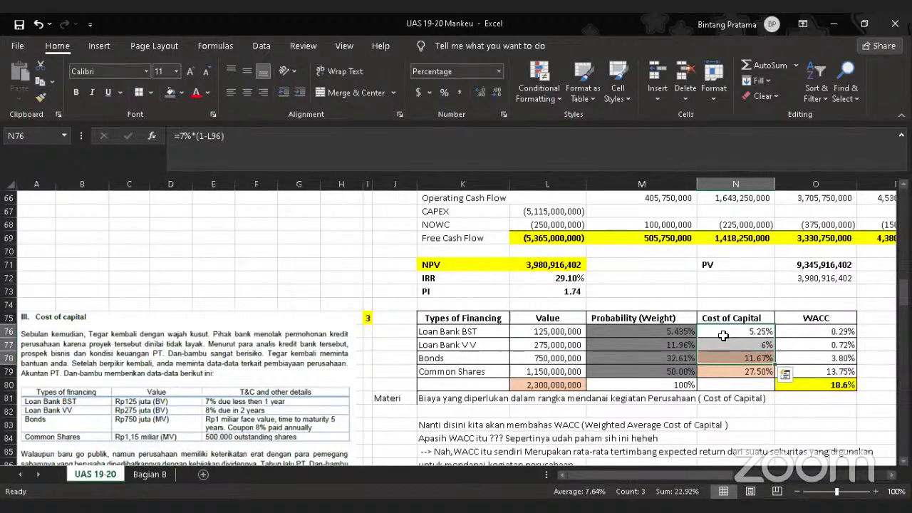
{"action": "key", "text": "shift+Down"}
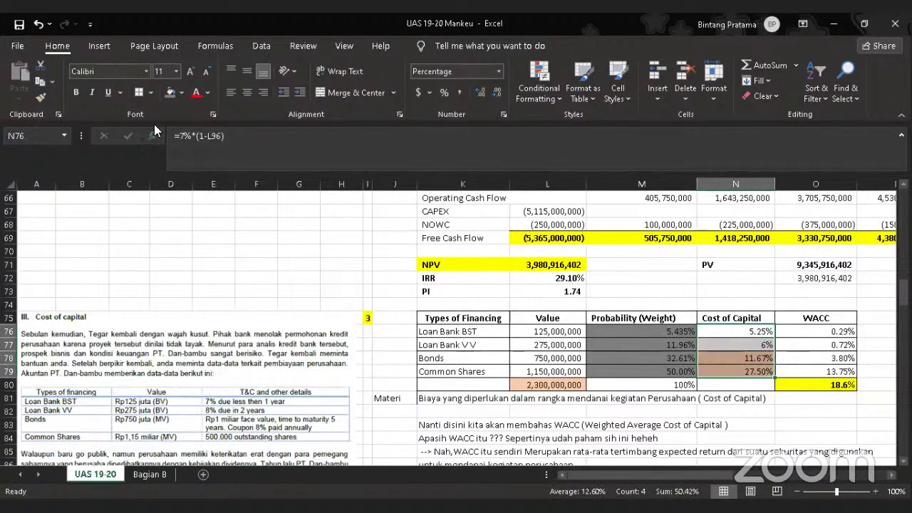
{"action": "left_click", "coordinate": [181, 93]}
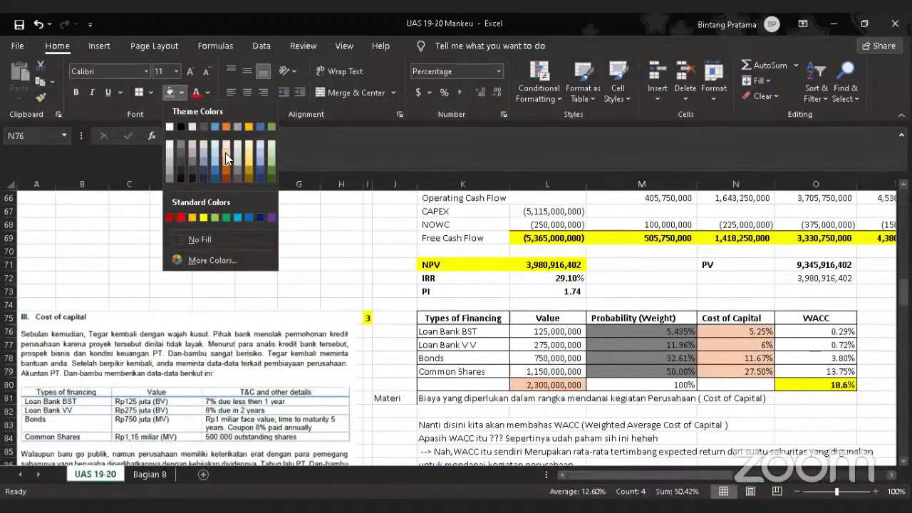
{"action": "left_click", "coordinate": [226, 152]}
{"action": "left_click", "coordinate": [848, 404]}
{"action": "key", "text": "ctrl+b"}
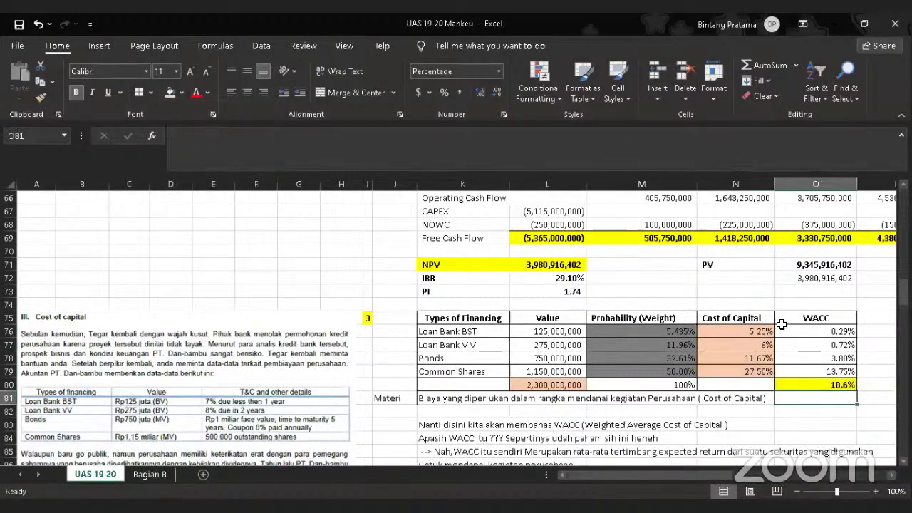
- Examine how each row's weight and cost of capital feed the WACC formulas in O76:O79
{"action": "left_click", "coordinate": [820, 330]}
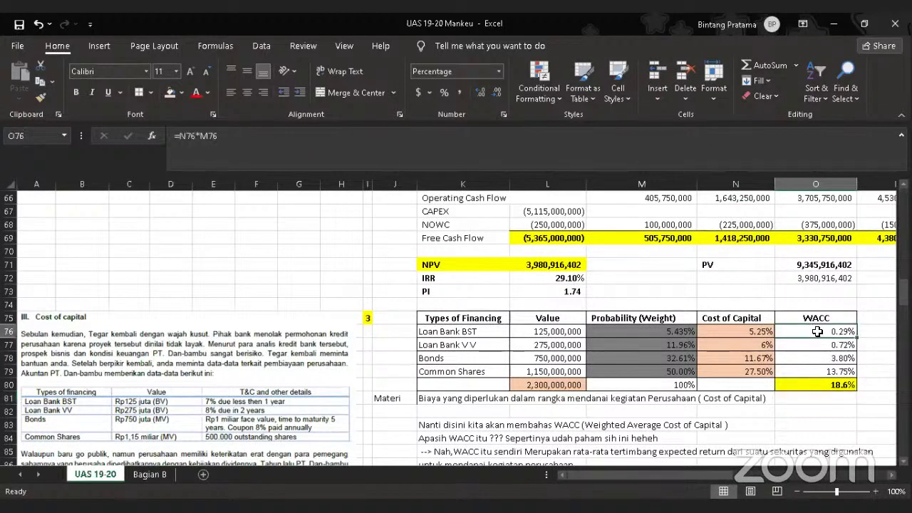
{"action": "key", "text": "Down"}
{"action": "key", "text": "F2"}
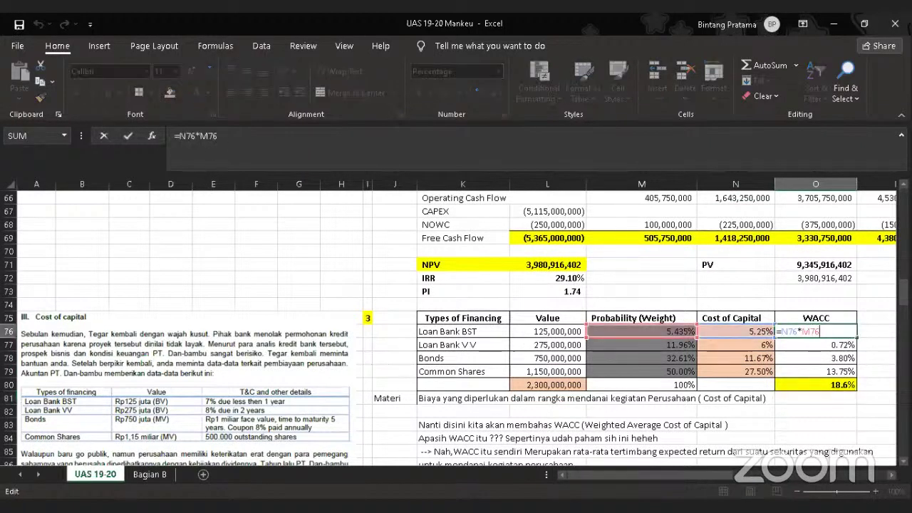
{"action": "key", "text": "Escape"}
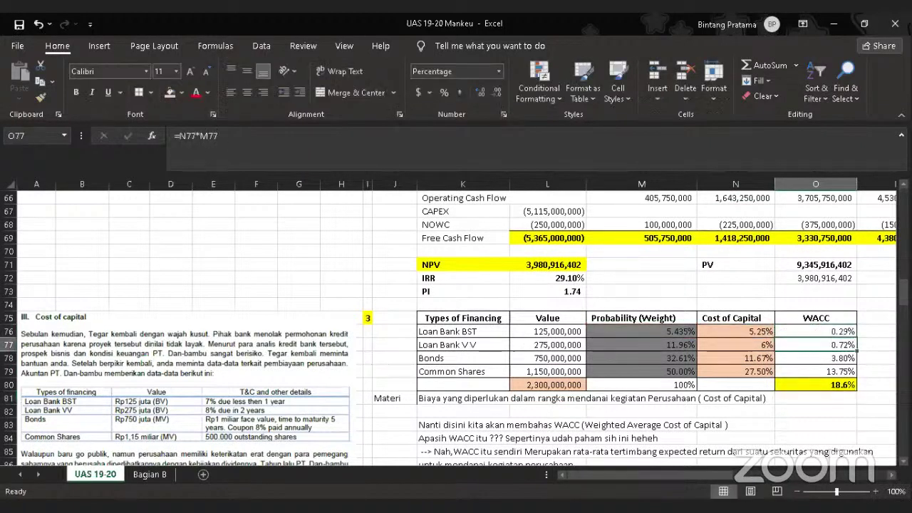
{"action": "left_click", "coordinate": [683, 344]}
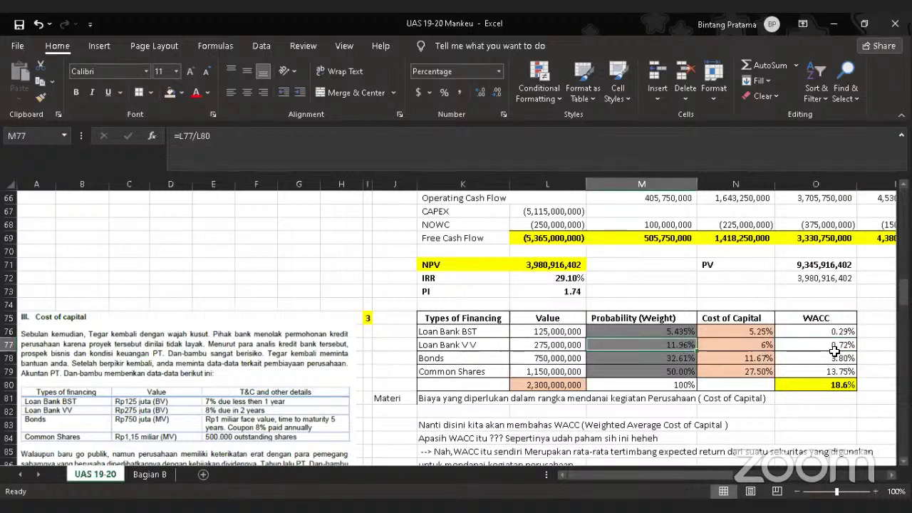
{"action": "left_click", "coordinate": [685, 358]}
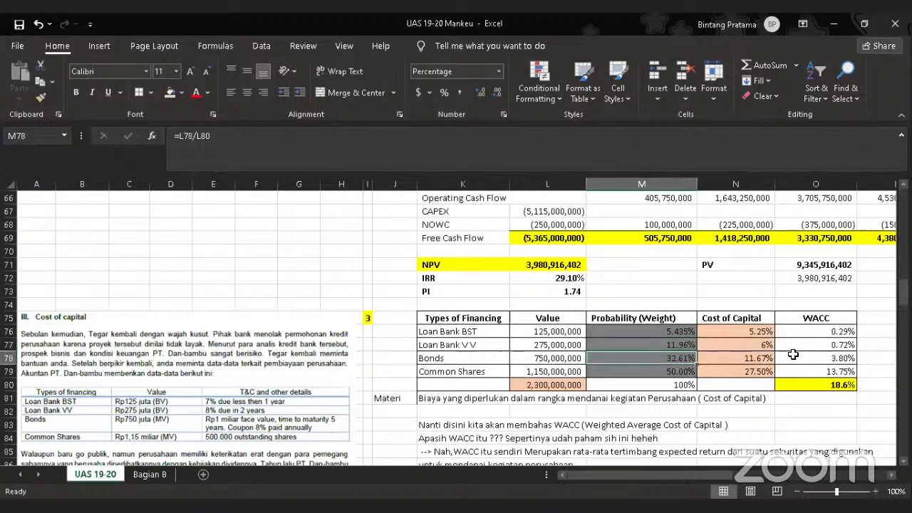
{"action": "left_click", "coordinate": [841, 362]}
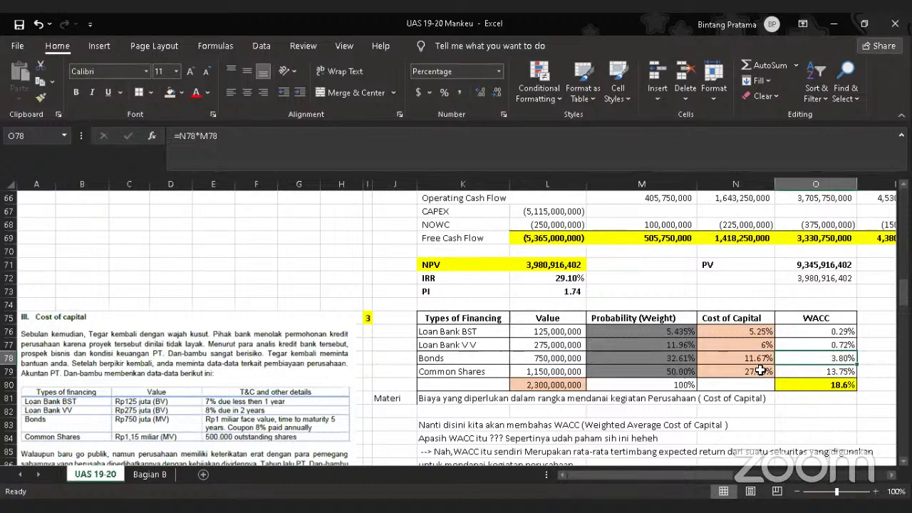
{"action": "left_click", "coordinate": [851, 372]}
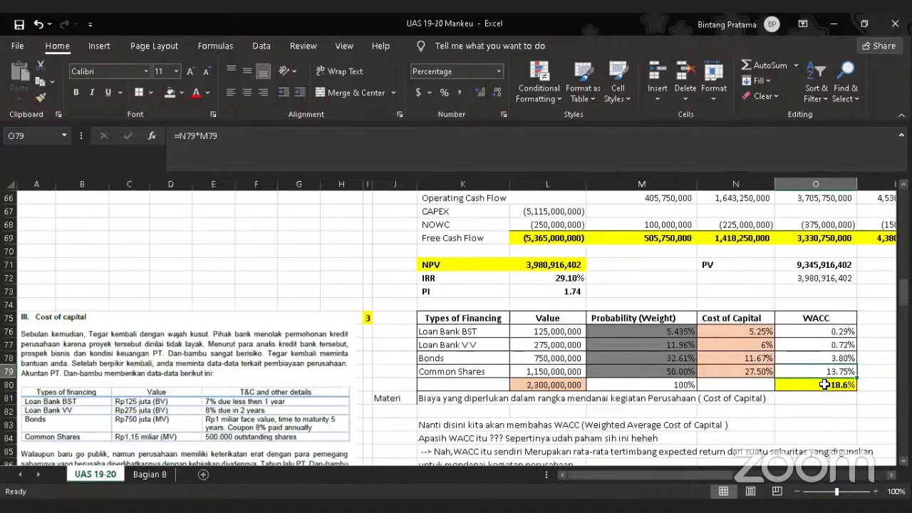
- Enter the label "Total WACC" in cell P80 beside the overall WACC result
{"action": "left_click", "coordinate": [884, 385]}
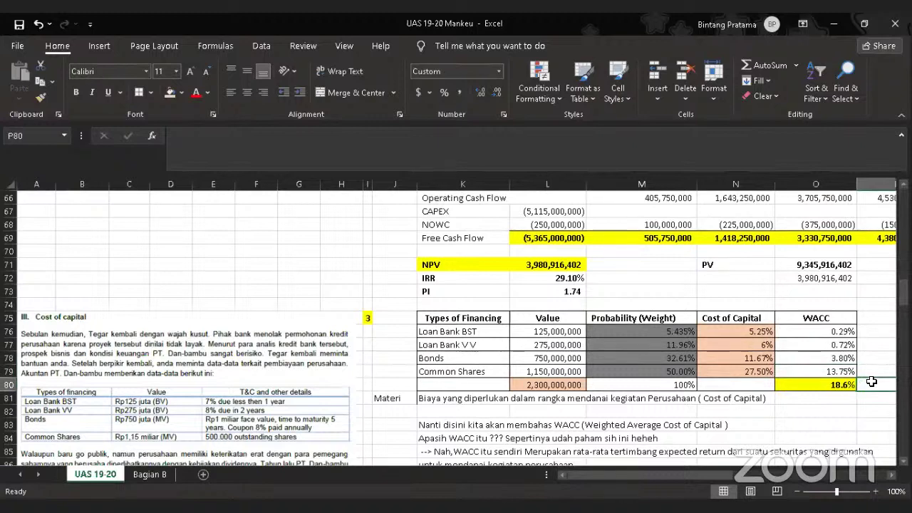
{"action": "type", "text": "Total WACC"}
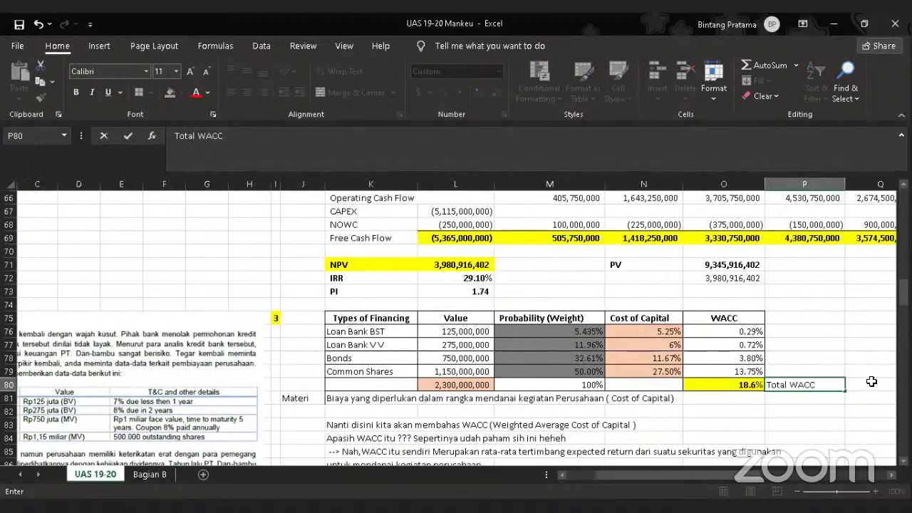
{"action": "left_click", "coordinate": [813, 425]}
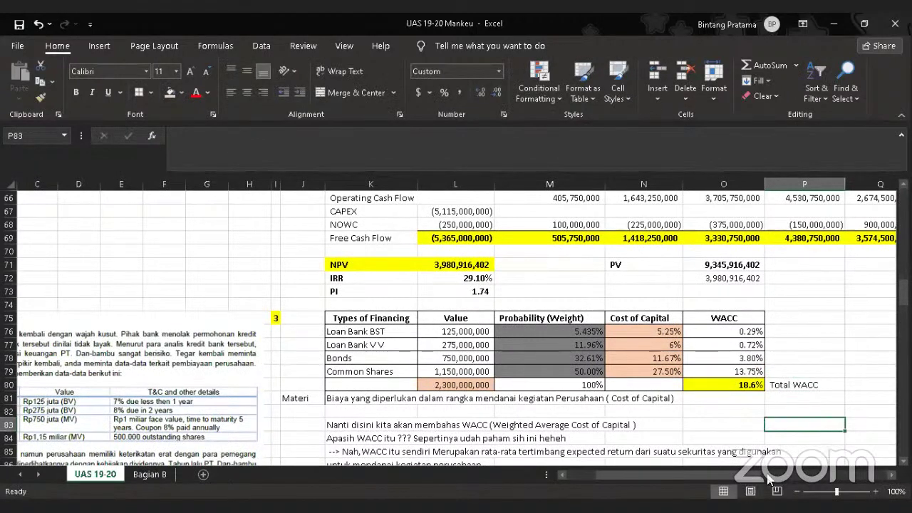
- Review the cost of capital case, the Capital Structure Policy question and the MM theory note beside it
{"action": "scroll", "coordinate": [245, 349], "scroll_direction": "left", "scroll_amount": 2}
{"action": "scroll", "coordinate": [245, 350], "scroll_direction": "down", "scroll_amount": 3}
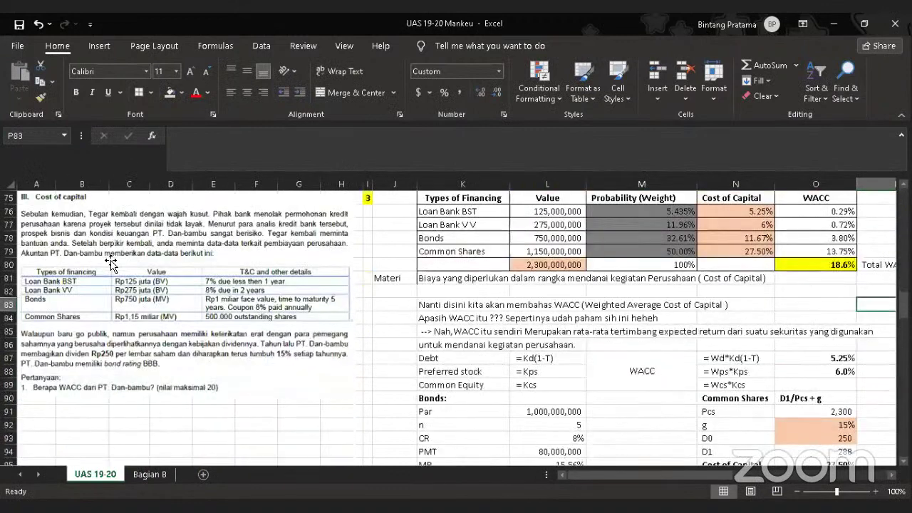
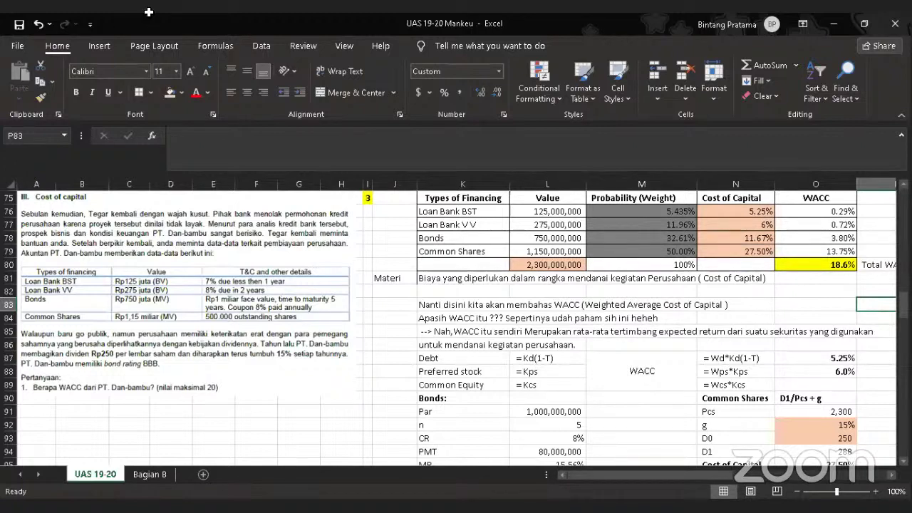
{"action": "scroll", "coordinate": [369, 159], "scroll_direction": "down", "scroll_amount": 3}
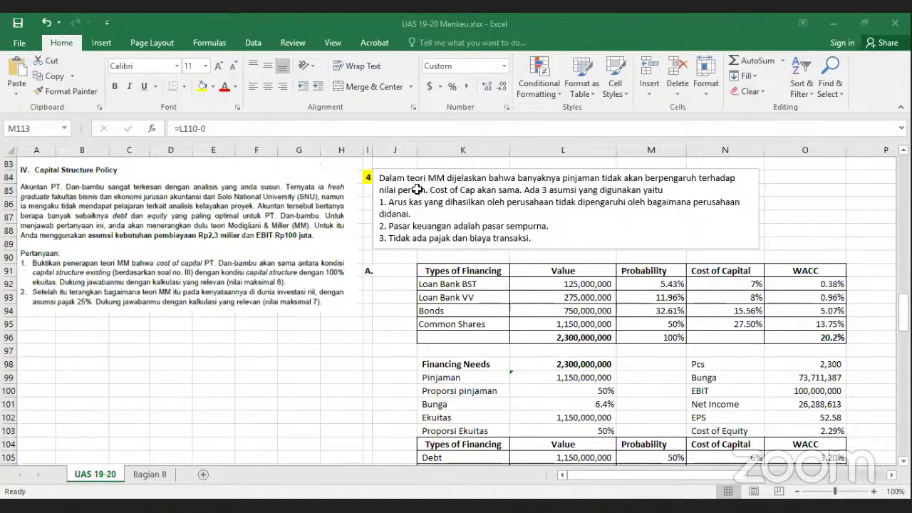
{"action": "scroll", "coordinate": [417, 190], "scroll_direction": "down", "scroll_amount": 2}
{"action": "key", "text": "F2"}
{"action": "scroll", "coordinate": [813, 206], "scroll_direction": "up", "scroll_amount": 4}
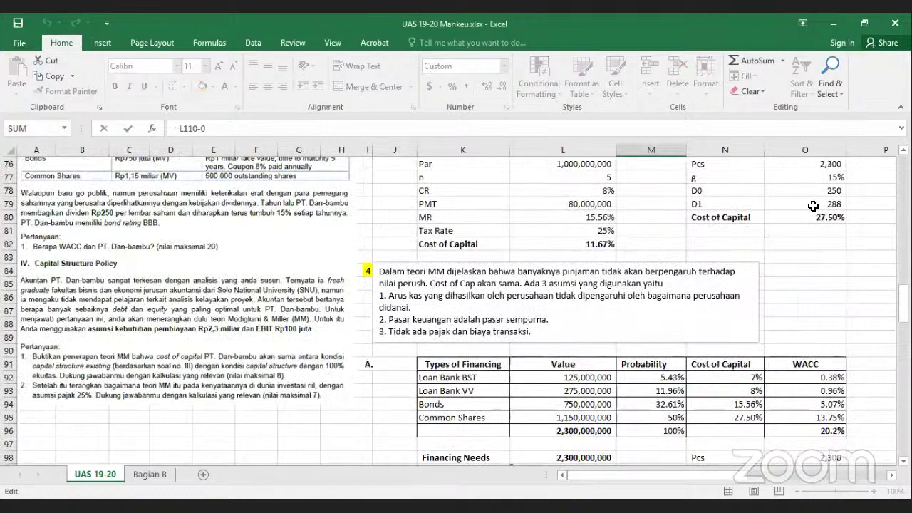
{"action": "scroll", "coordinate": [814, 206], "scroll_direction": "up", "scroll_amount": 2}
{"action": "scroll", "coordinate": [813, 206], "scroll_direction": "down", "scroll_amount": 1}
{"action": "scroll", "coordinate": [813, 206], "scroll_direction": "down", "scroll_amount": 2}
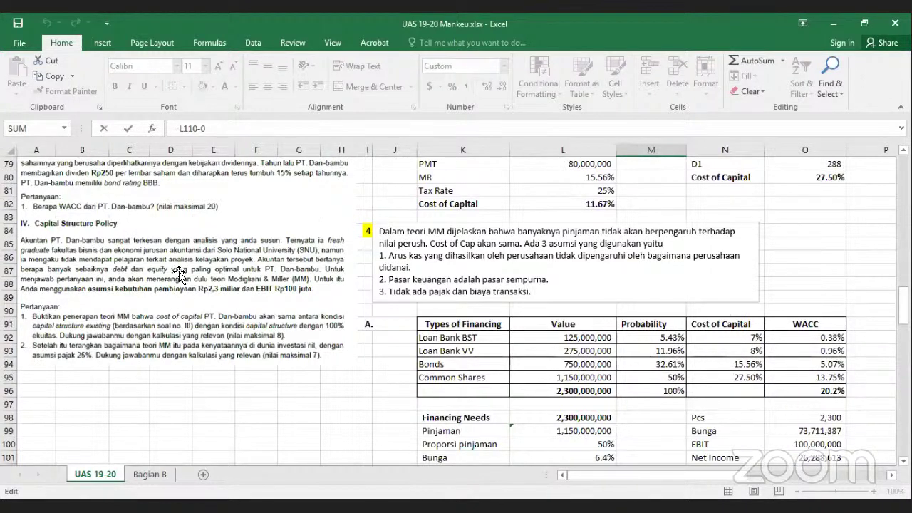
{"action": "type", "text": "="}
{"action": "key", "text": "Right"}
{"action": "key", "text": "Right"}
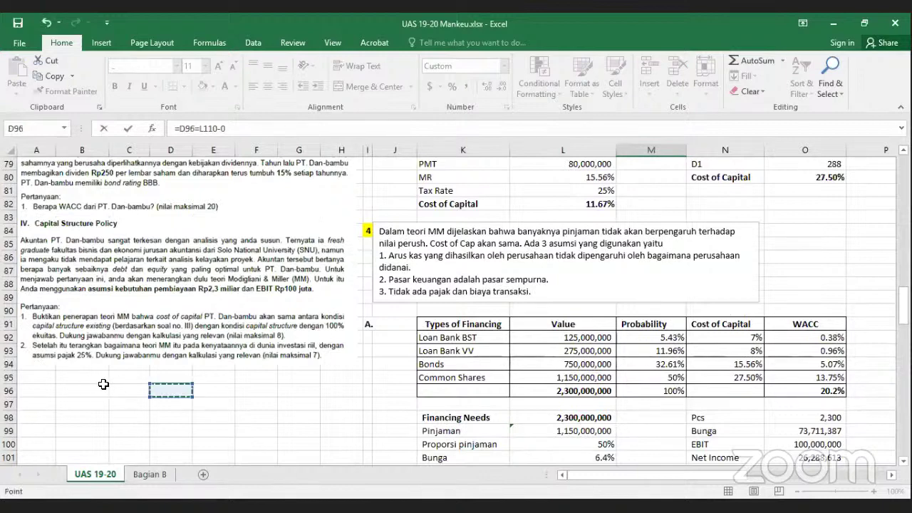
{"action": "key", "text": "Return"}
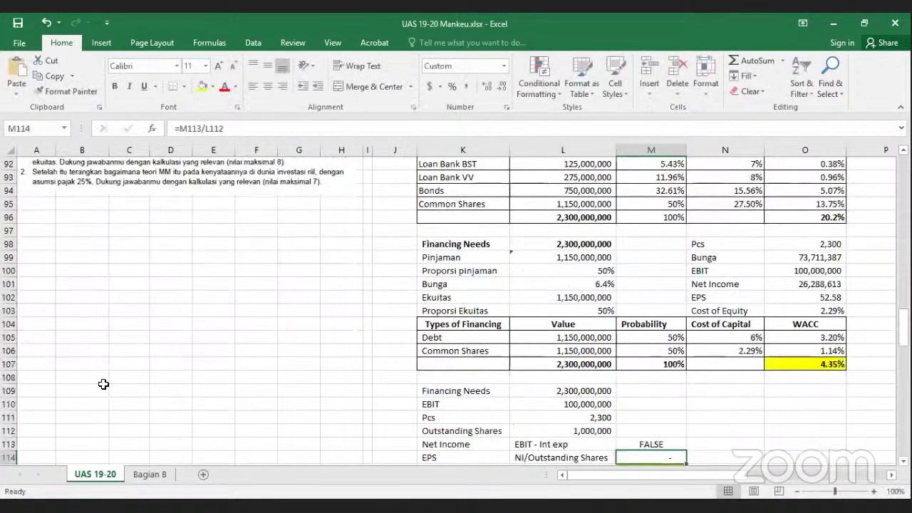
{"action": "key", "text": "ctrl+z"}
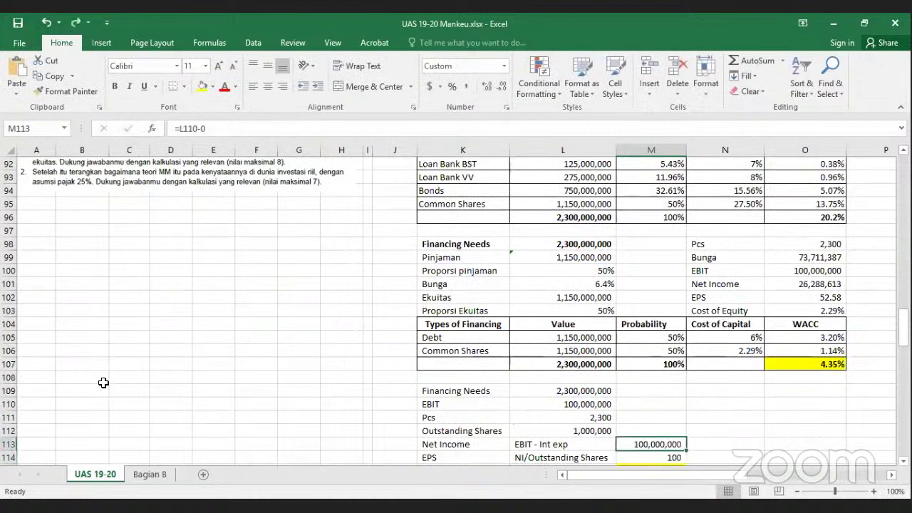
- Enter the labels "Equity" in B97 and "Debt" in B98 below the Capital Structure Policy question
{"action": "left_click", "coordinate": [120, 338]}
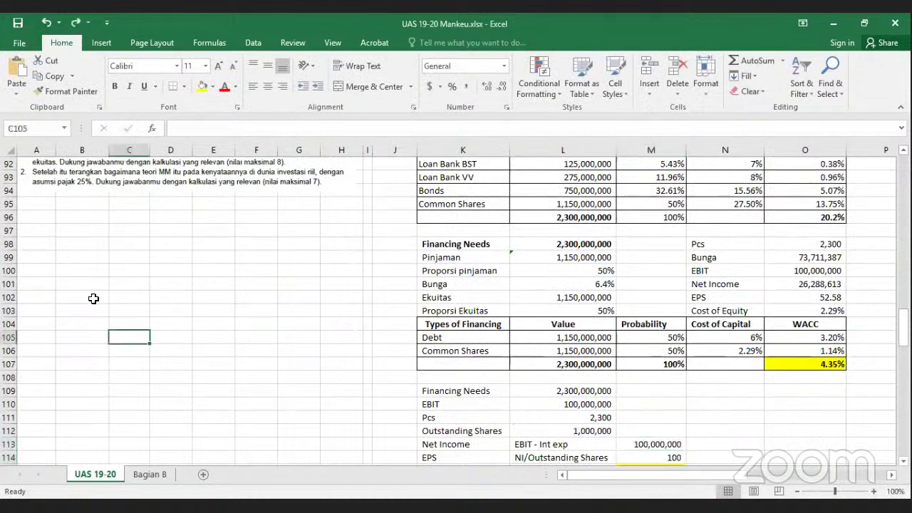
{"action": "scroll", "coordinate": [93, 300], "scroll_direction": "up", "scroll_amount": 4}
{"action": "left_click", "coordinate": [93, 389]}
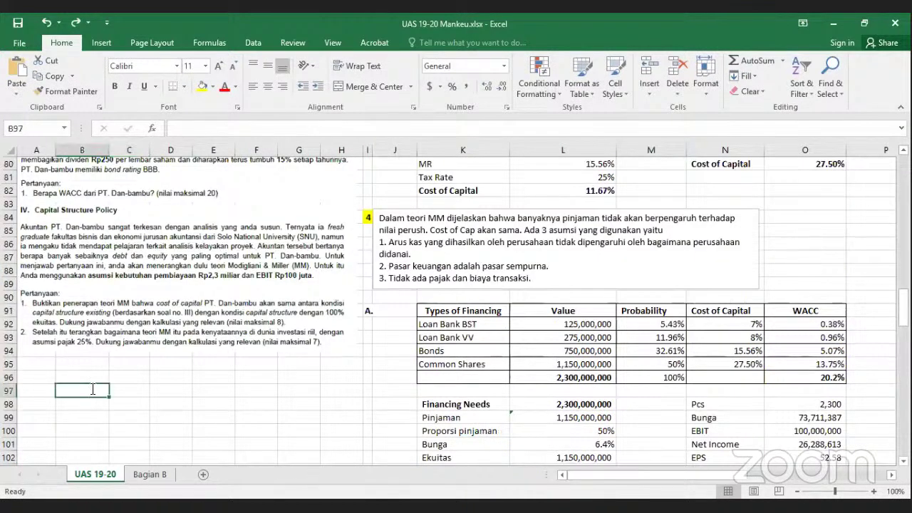
{"action": "type", "text": "Equity"}
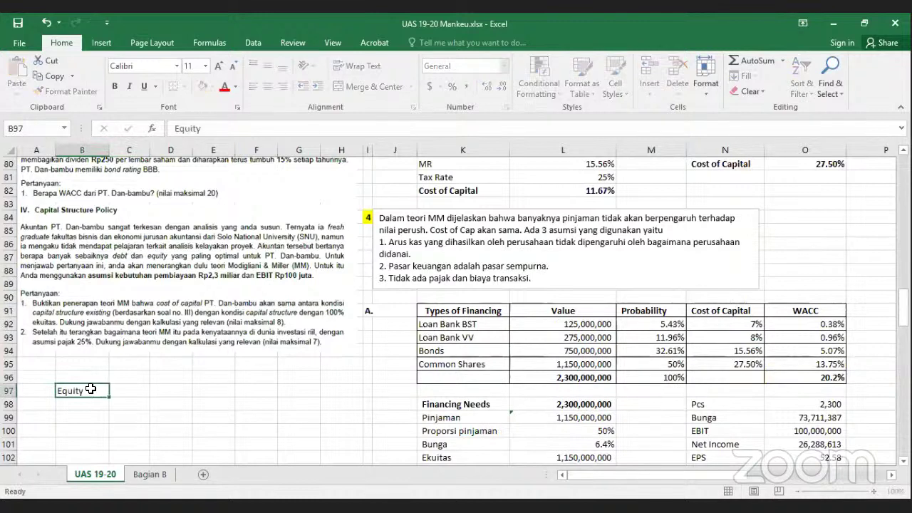
{"action": "key", "text": "Return"}
{"action": "type", "text": "Debt"}
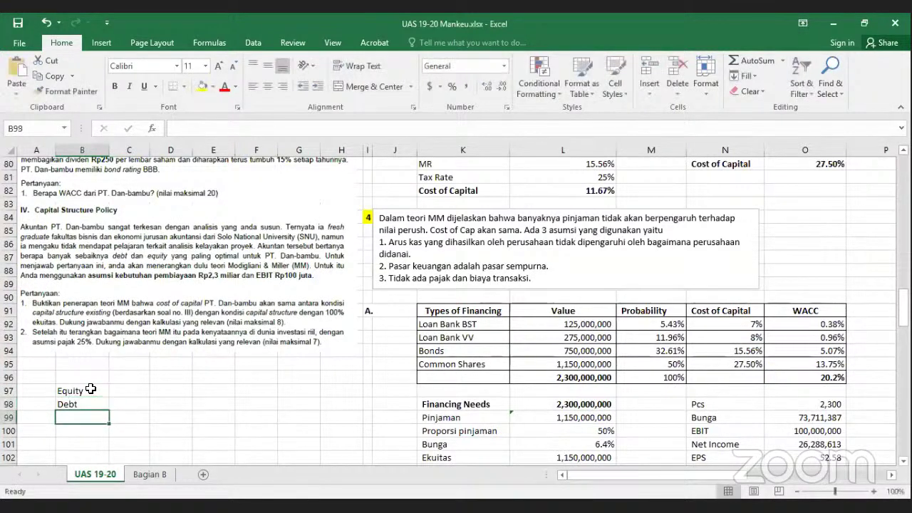
{"action": "left_click", "coordinate": [115, 403]}
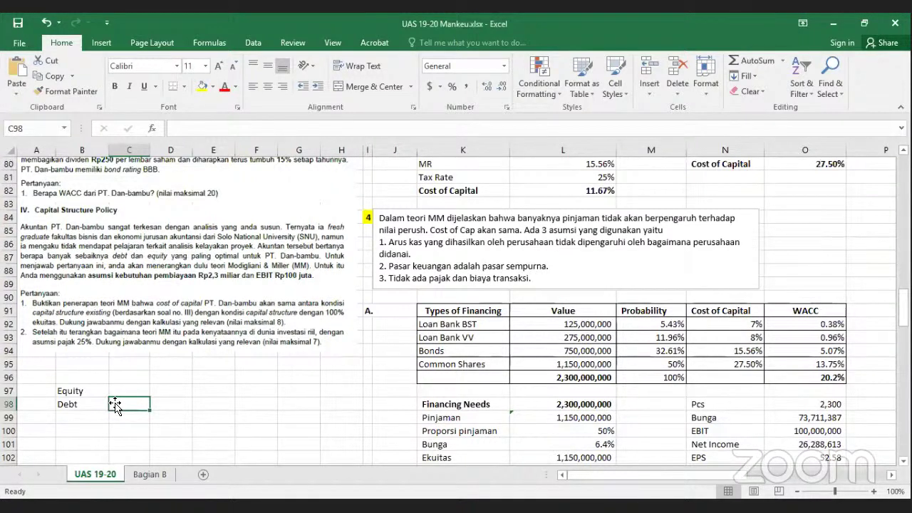
- Circle the Capital Structure Policy heading and draw an annotation arrow beside the Equity label
{"action": "mouse_move", "coordinate": [21, 183]}
{"action": "left_mouse_down"}
{"action": "mouse_move", "coordinate": [77, 225]}
{"action": "mouse_move", "coordinate": [29, 225]}
{"action": "left_mouse_up"}
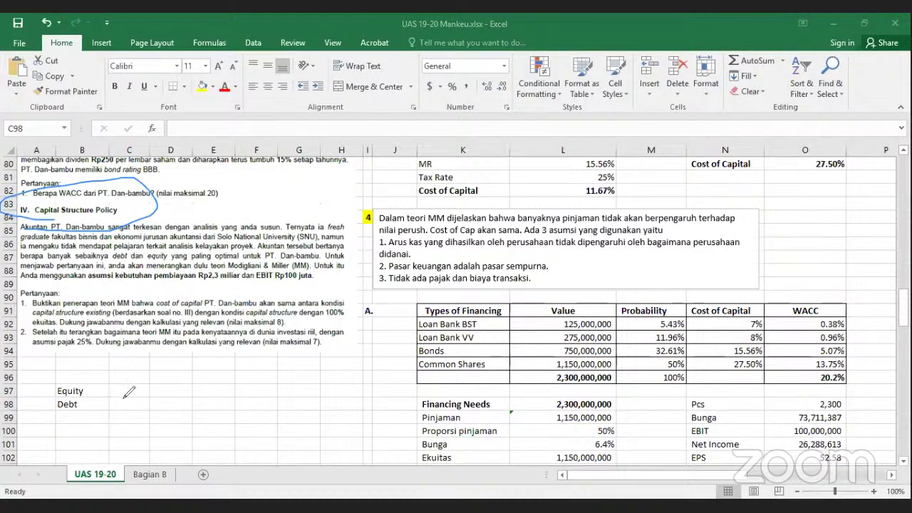
{"action": "left_click_drag", "start_coordinate": [91, 391], "coordinate": [125, 400]}
- Draw an annotation arrow beside the Debt label and handwrite 50% proportions next to the two labels
{"action": "mouse_move", "coordinate": [87, 423]}
{"action": "left_mouse_down"}
{"action": "mouse_move", "coordinate": [104, 407]}
{"action": "mouse_move", "coordinate": [158, 408]}
{"action": "left_mouse_up"}
{"action": "mouse_move", "coordinate": [167, 396]}
{"action": "left_mouse_down"}
{"action": "mouse_move", "coordinate": [176, 389]}
{"action": "mouse_move", "coordinate": [211, 414]}
{"action": "left_mouse_up"}
{"action": "left_click_drag", "start_coordinate": [230, 399], "coordinate": [227, 401]}
{"action": "left_click_drag", "start_coordinate": [251, 396], "coordinate": [246, 407]}
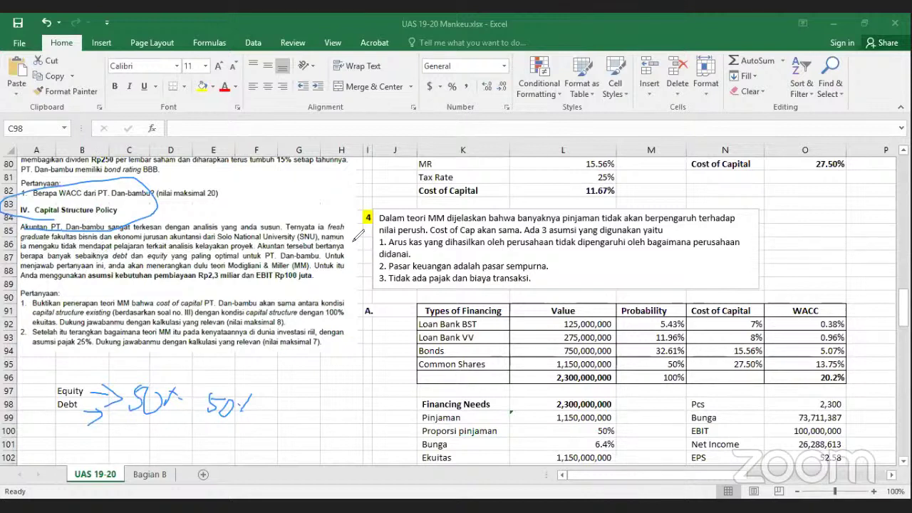
{"action": "key", "text": "ctrl+z"}
- Underline "tidak akan berpengaruh" and "nilai perush" in the MM theory note and handwrite 70% and 100% below the question
{"action": "left_click_drag", "start_coordinate": [706, 222], "coordinate": [586, 224]}
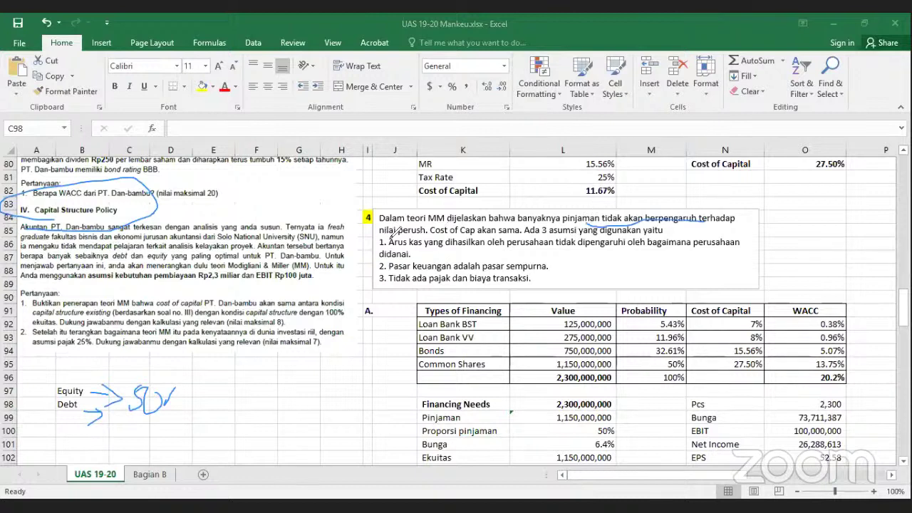
{"action": "left_click_drag", "start_coordinate": [379, 238], "coordinate": [422, 239]}
{"action": "left_click_drag", "start_coordinate": [235, 388], "coordinate": [251, 435]}
{"action": "left_click_drag", "start_coordinate": [303, 385], "coordinate": [341, 389]}
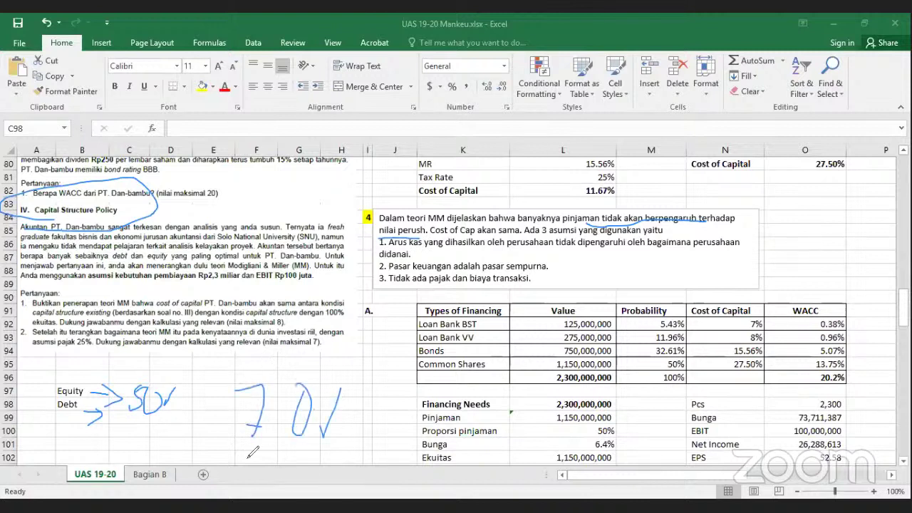
{"action": "left_click_drag", "start_coordinate": [239, 388], "coordinate": [248, 472]}
{"action": "mouse_move", "coordinate": [325, 472]}
{"action": "left_mouse_down"}
{"action": "mouse_move", "coordinate": [348, 436]}
{"action": "mouse_move", "coordinate": [318, 412]}
{"action": "left_mouse_up"}
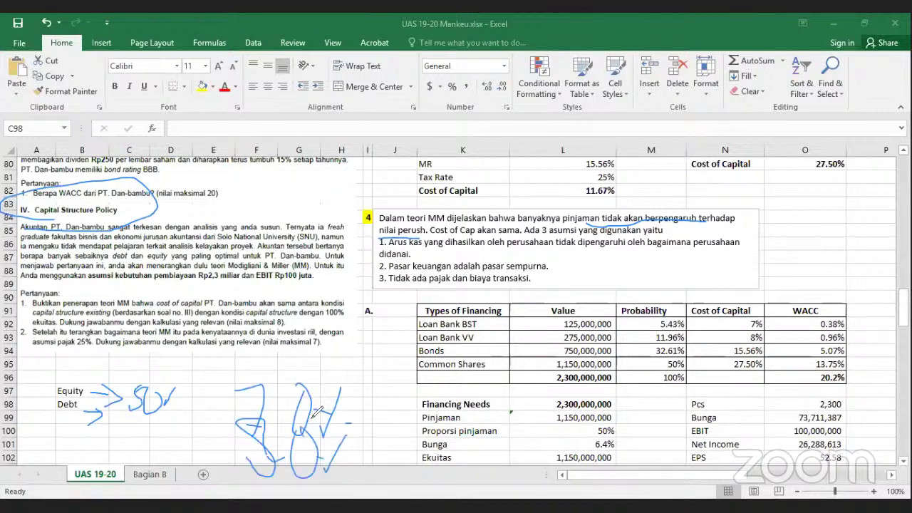
{"action": "mouse_move", "coordinate": [329, 359]}
{"action": "left_mouse_down"}
{"action": "mouse_move", "coordinate": [350, 378]}
{"action": "mouse_move", "coordinate": [372, 369]}
{"action": "left_mouse_up"}
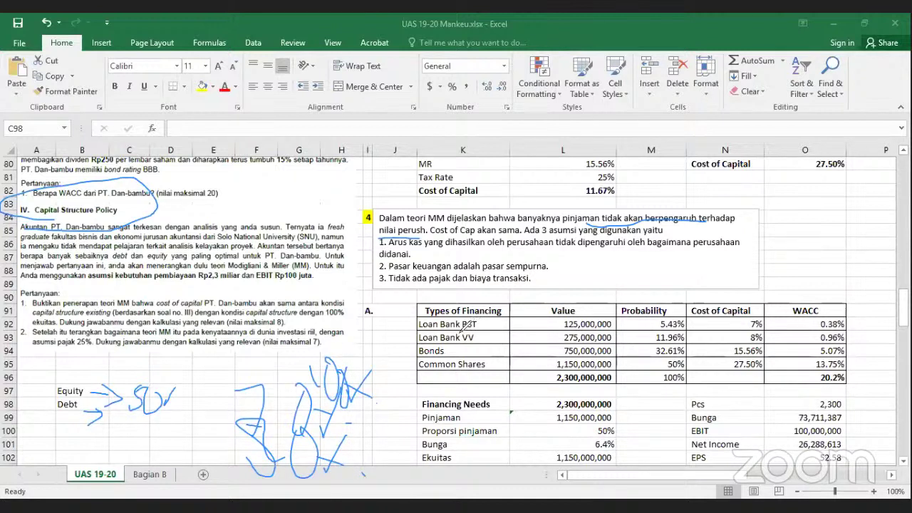
- Undo the handwritten percentages, the underlines in the theory note and the arrow beside the Debt label
{"action": "key", "text": "ctrl+z"}
{"action": "key", "text": "ctrl+z"}
{"action": "key", "text": "ctrl+z"}
{"action": "key", "text": "ctrl+z"}
{"action": "key", "text": "ctrl+z"}
{"action": "key", "text": "ctrl+z"}
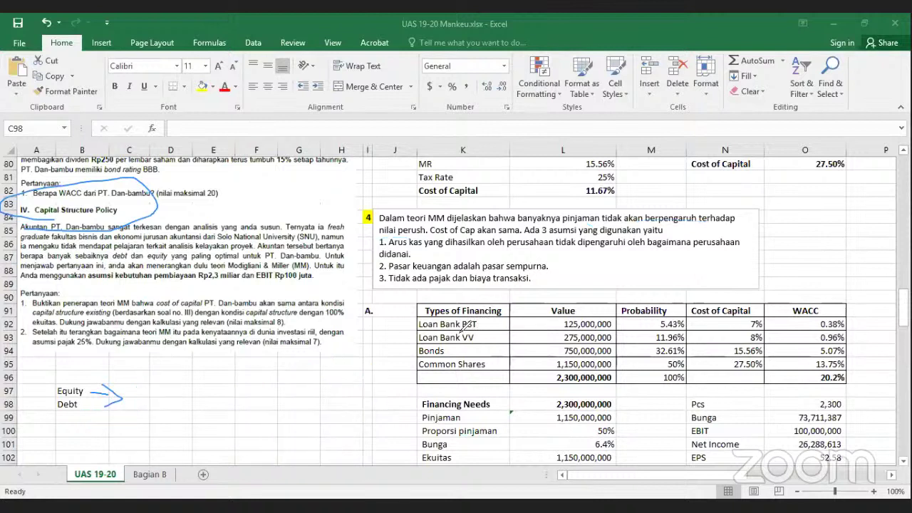
- Undo the arrow beside the Equity label and the circle around the Capital Structure Policy heading
{"action": "key", "text": "ctrl+z"}
{"action": "key", "text": "ctrl+z"}
{"action": "key", "text": "ctrl+z"}
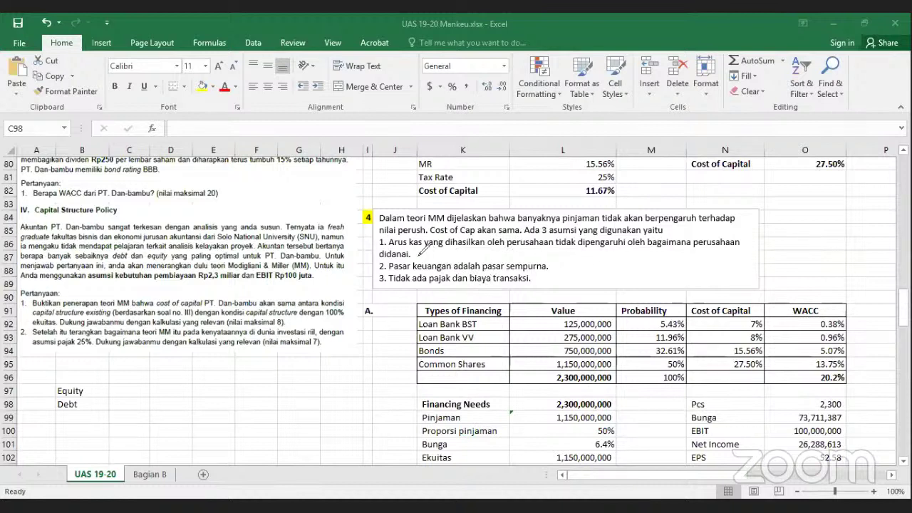
- Underline "capital structure existing", circle "soal no. III" and mark "100% ekuitas" in question 1 of the Capital Structure Policy section
{"action": "left_click", "coordinate": [161, 372]}
{"action": "left_click_drag", "start_coordinate": [162, 371], "coordinate": [179, 399]}
{"action": "left_click_drag", "start_coordinate": [70, 312], "coordinate": [125, 312]}
{"action": "left_click_drag", "start_coordinate": [201, 304], "coordinate": [127, 334]}
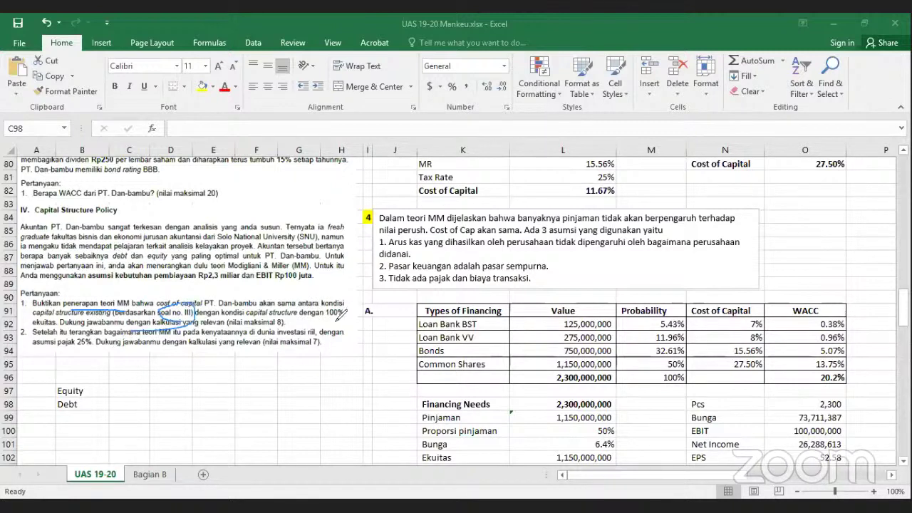
{"action": "mouse_move", "coordinate": [343, 314]}
{"action": "left_mouse_down"}
{"action": "mouse_move", "coordinate": [330, 309]}
{"action": "mouse_move", "coordinate": [322, 328]}
{"action": "left_mouse_up"}
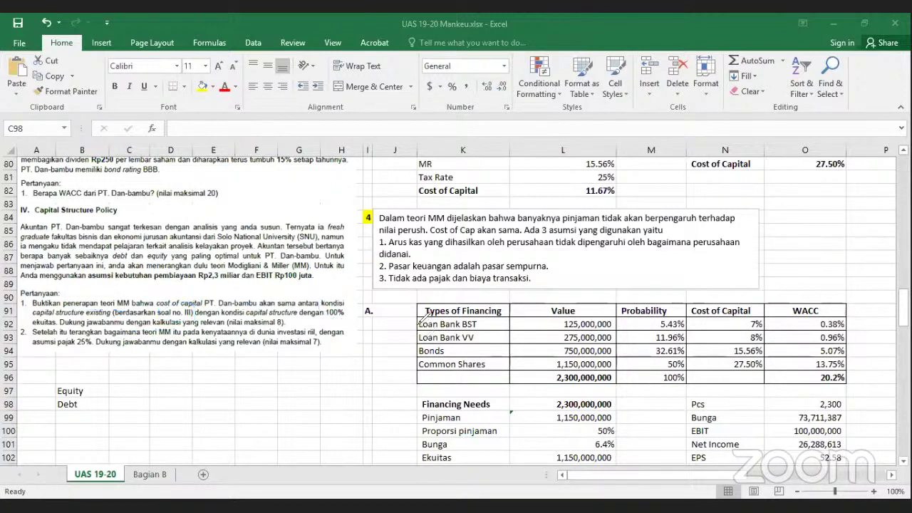
- Bracket the loan and bond rows and circle Common Shares in the part A financing table, and undo the marks
{"action": "mouse_move", "coordinate": [418, 323]}
{"action": "left_mouse_down"}
{"action": "mouse_move", "coordinate": [399, 353]}
{"action": "mouse_move", "coordinate": [411, 350]}
{"action": "left_mouse_up"}
{"action": "left_click_drag", "start_coordinate": [498, 346], "coordinate": [416, 356]}
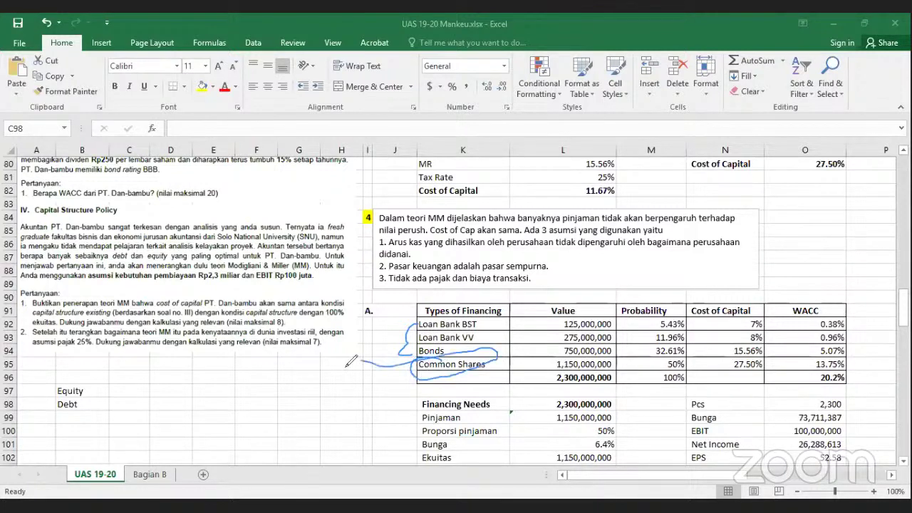
{"action": "key", "text": "ctrl+z"}
{"action": "key", "text": "ctrl+z"}
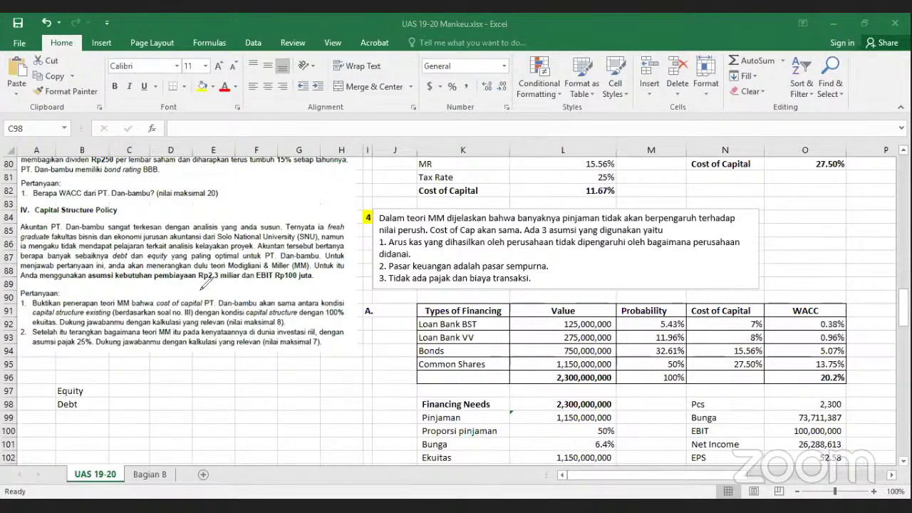
- Mark the Rp2,3 miliar financing assumption in the question text and the loan and bond rows in the part A table
{"action": "left_click_drag", "start_coordinate": [249, 265], "coordinate": [191, 275]}
{"action": "left_click_drag", "start_coordinate": [415, 325], "coordinate": [421, 349]}
{"action": "left_click", "coordinate": [812, 241]}
- Highlight the assumption "Pasar keuangan adalah pasar sempurna" in the MM theory note and move on to the tax assumption
{"action": "scroll", "coordinate": [469, 232], "scroll_direction": "down", "scroll_amount": 1}
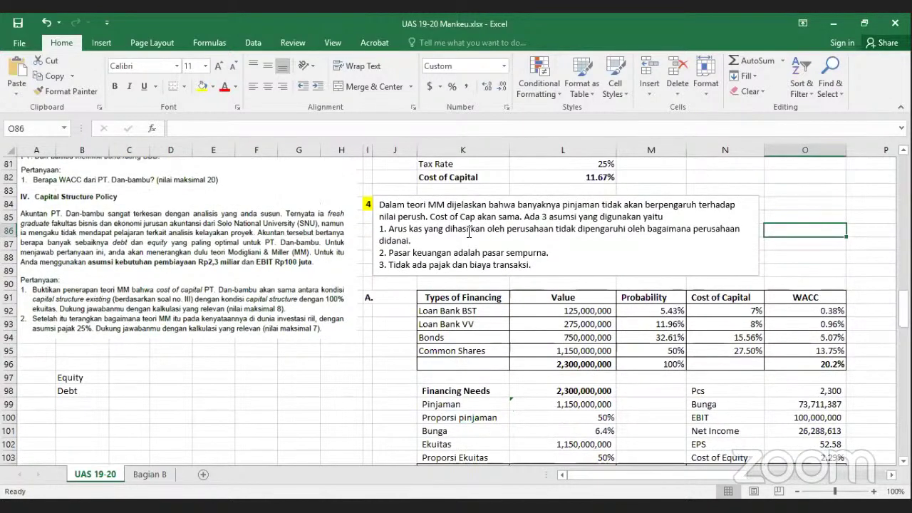
{"action": "scroll", "coordinate": [499, 200], "scroll_direction": "down", "scroll_amount": 1}
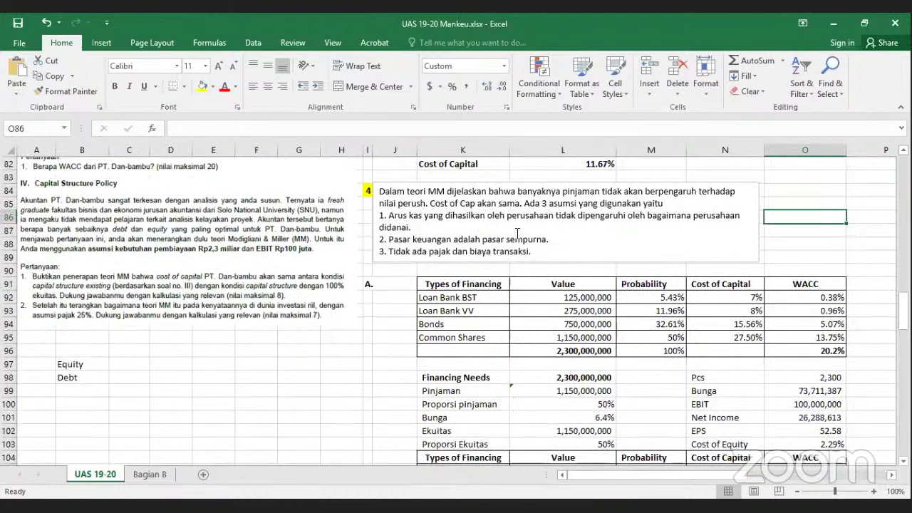
{"action": "left_click_drag", "start_coordinate": [410, 238], "coordinate": [524, 237]}
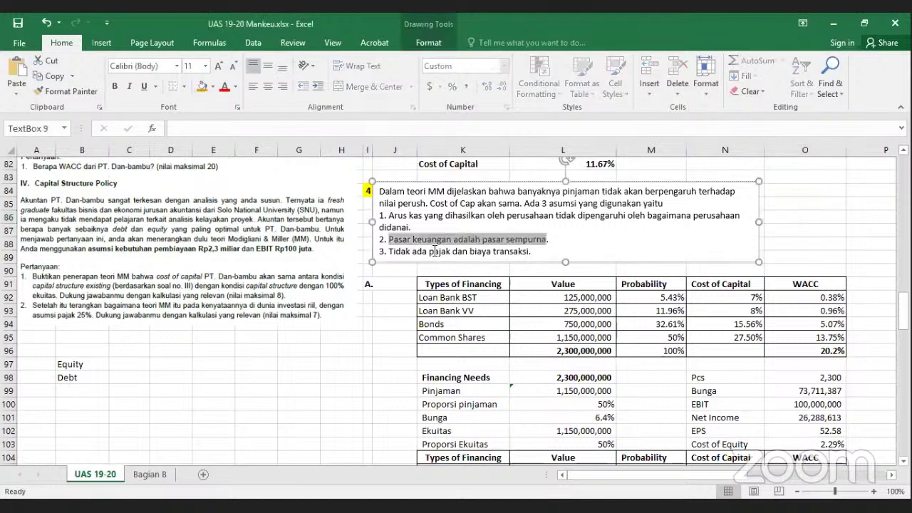
{"action": "left_click", "coordinate": [430, 251]}
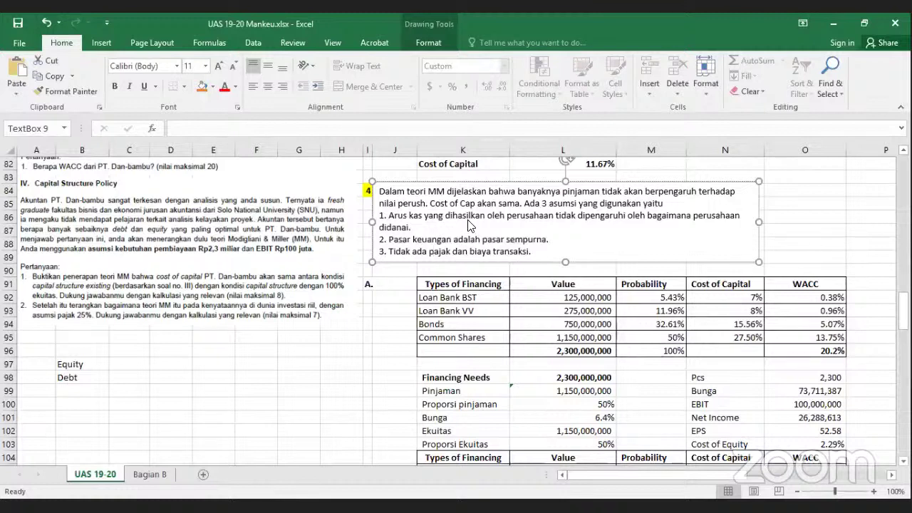
- Enter Debt with "tax" beside it in D99:E99, and Equity with "no tax" beside it in D100:E100
{"action": "left_click", "coordinate": [165, 386]}
{"action": "type", "text": "Debt"}
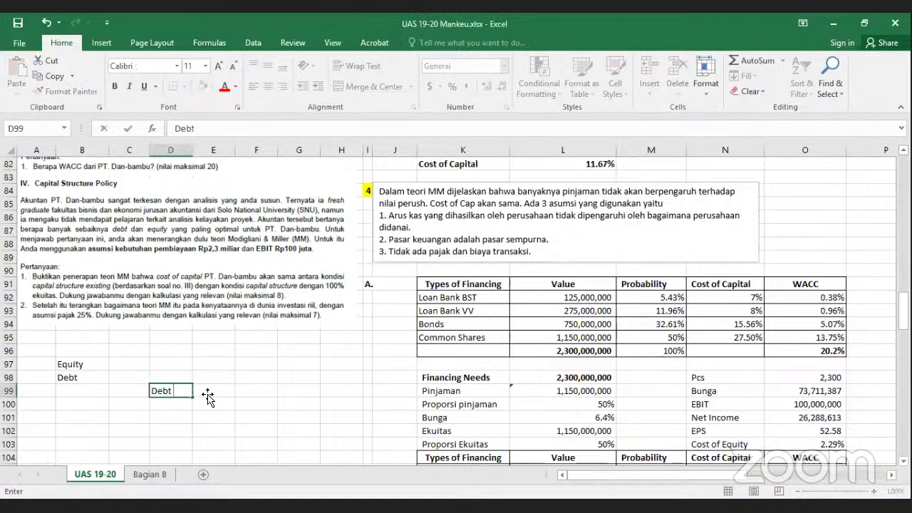
{"action": "key", "text": "Tab"}
{"action": "type", "text": "ta"}
{"action": "type", "text": "x"}
{"action": "key", "text": "Return"}
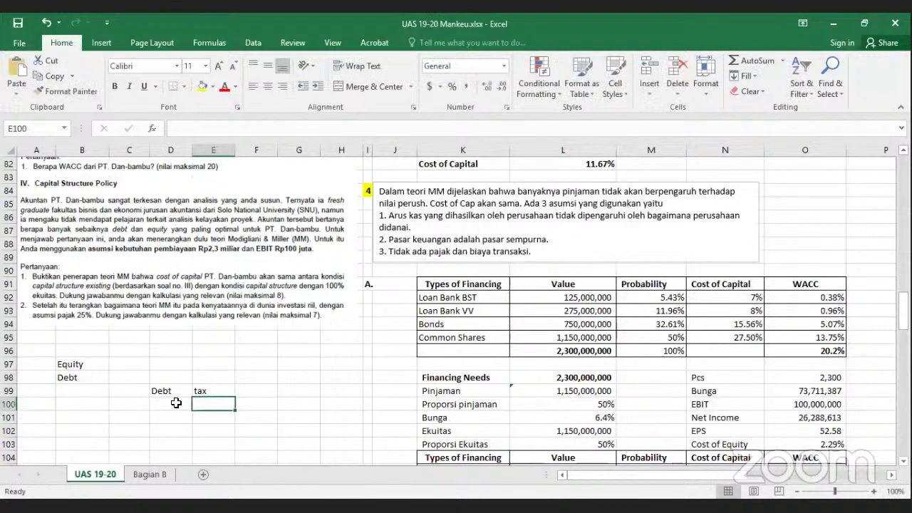
{"action": "left_click", "coordinate": [176, 403]}
{"action": "type", "text": "Equity"}
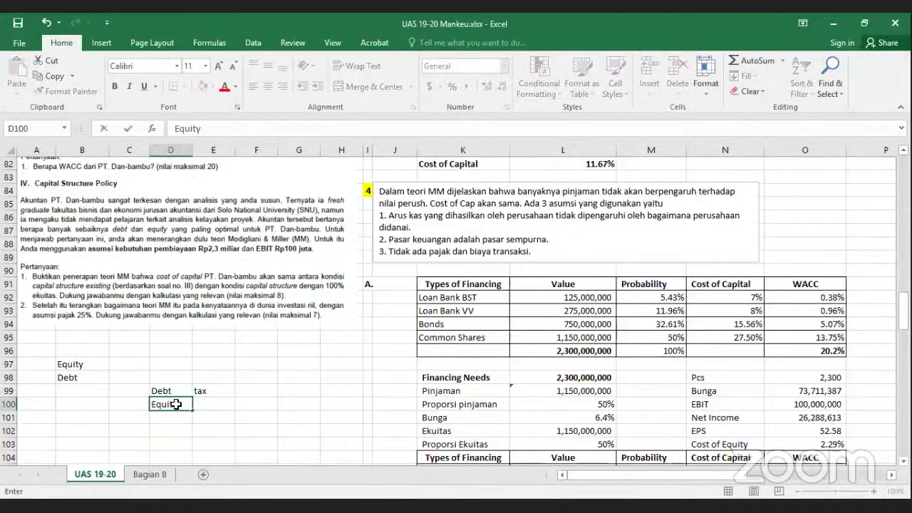
{"action": "key", "text": "Tab"}
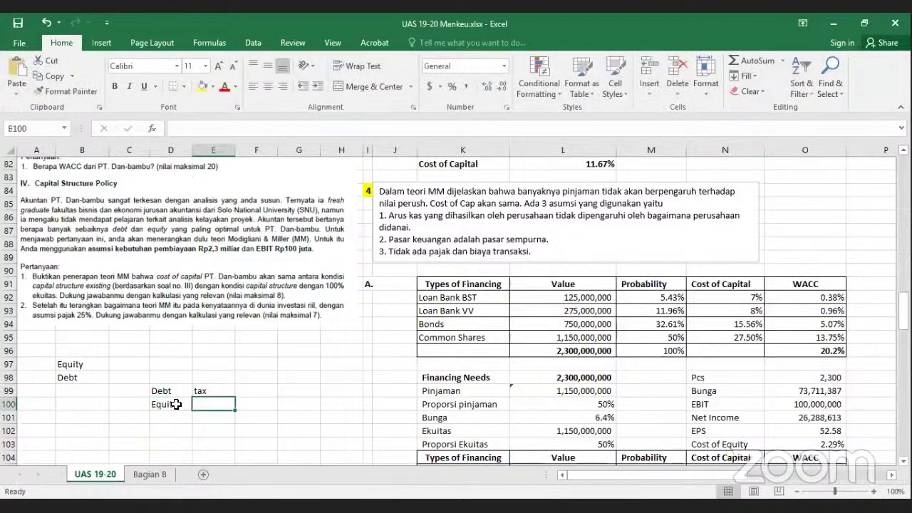
{"action": "type", "text": "no tax"}
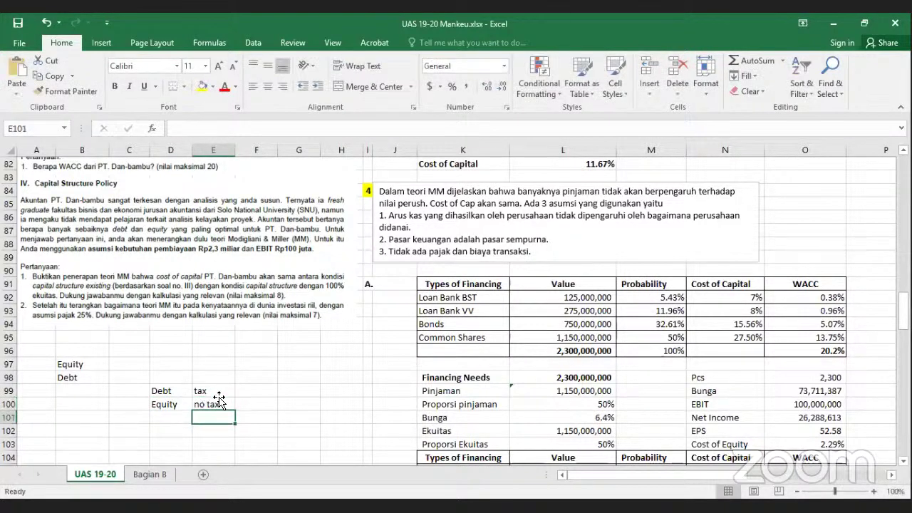
{"action": "key", "text": "ctrl+Return"}
- Enter the label "wacc" in D97 and the text "debt*(1-tax) + equity" in E97
{"action": "left_click", "coordinate": [174, 358]}
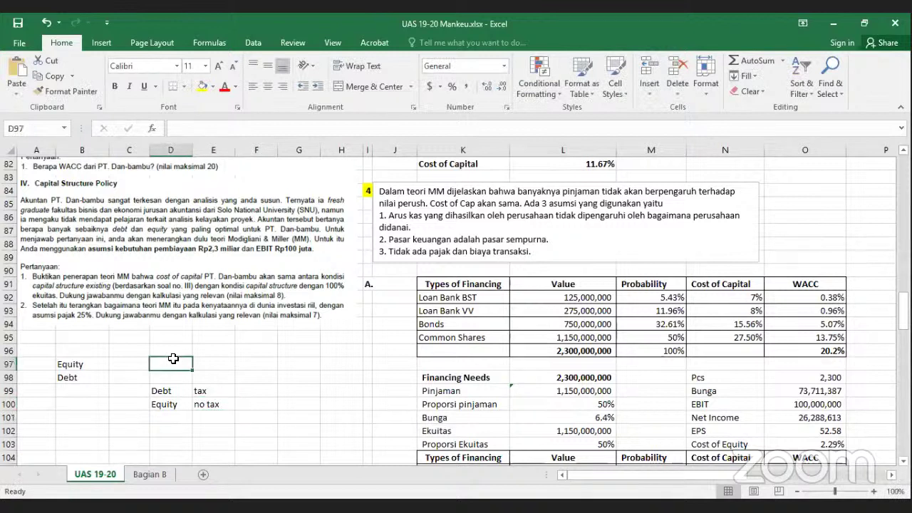
{"action": "type", "text": "wacc"}
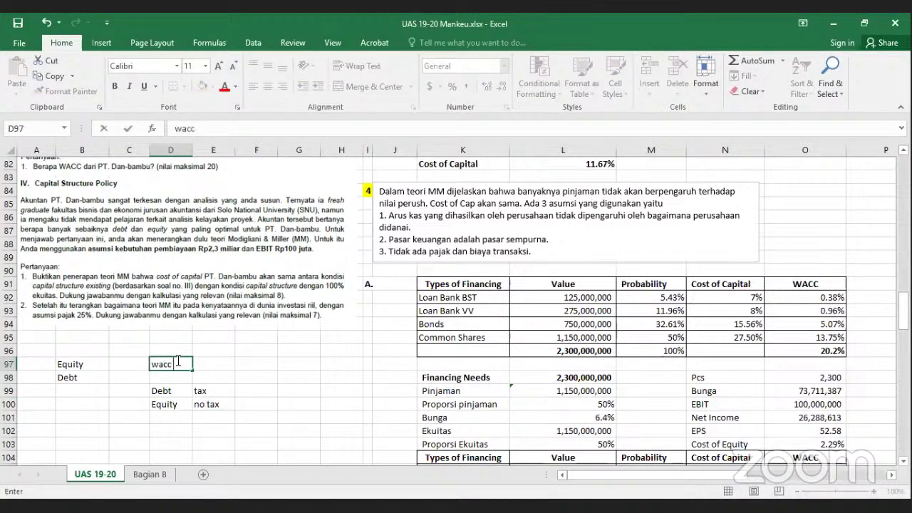
{"action": "key", "text": "Tab"}
{"action": "type", "text": "de"}
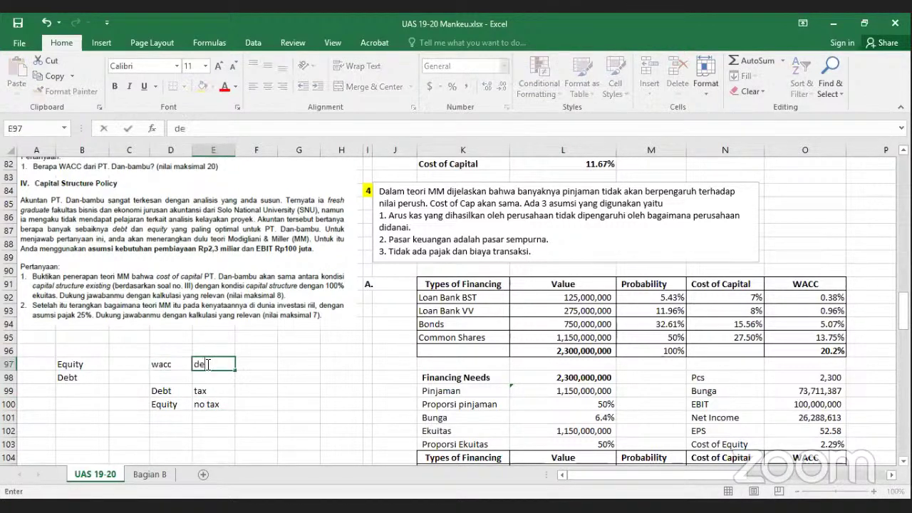
{"action": "type", "text": "bt*(1-tax)"}
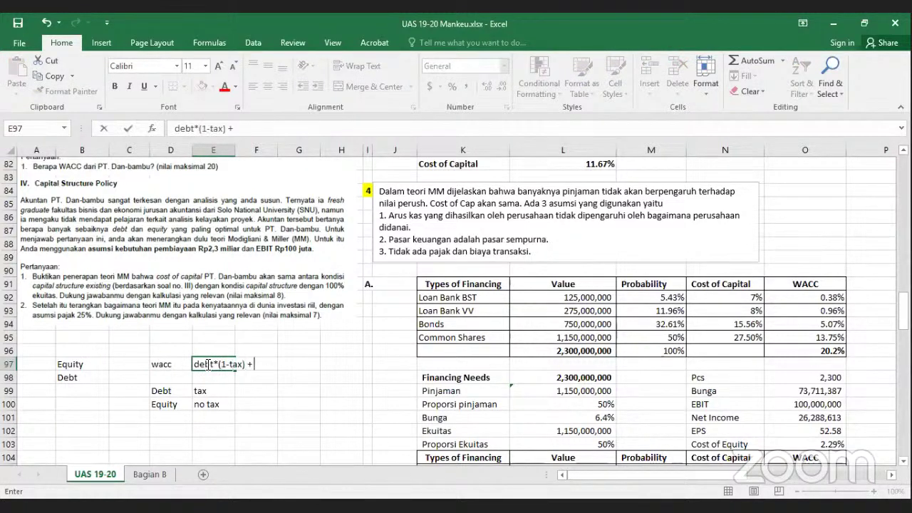
{"action": "type", "text": " + equity"}
{"action": "key", "text": "Return"}
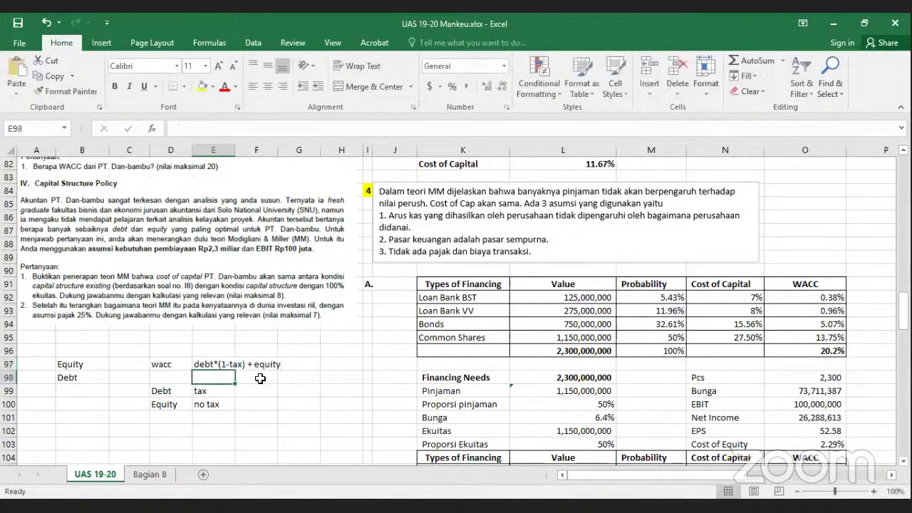
- Remove the "*(1-tax)" factor from E97 so that the text reads "debt + equity"
{"action": "key", "text": "Up"}
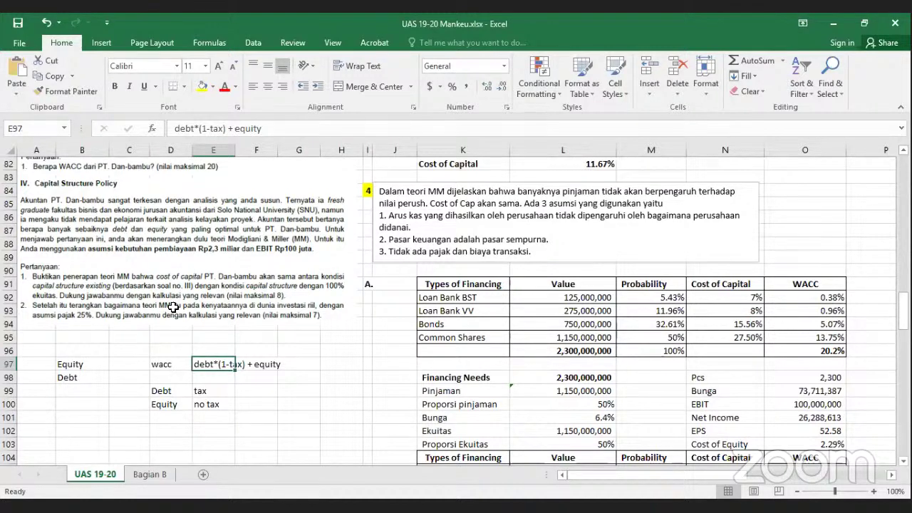
{"action": "key", "text": "F2"}
{"action": "key", "text": "BackSpace"}
{"action": "key", "text": "BackSpace"}
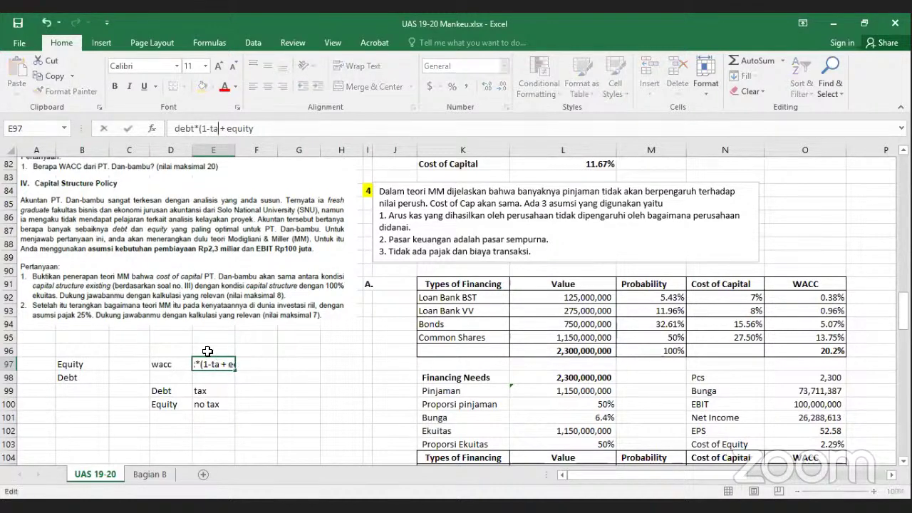
{"action": "key", "text": "BackSpace"}
{"action": "key", "text": "BackSpace"}
{"action": "key", "text": "BackSpace"}
{"action": "key", "text": "BackSpace"}
{"action": "key", "text": "BackSpace"}
{"action": "key", "text": "BackSpace"}
{"action": "key", "text": "Return"}
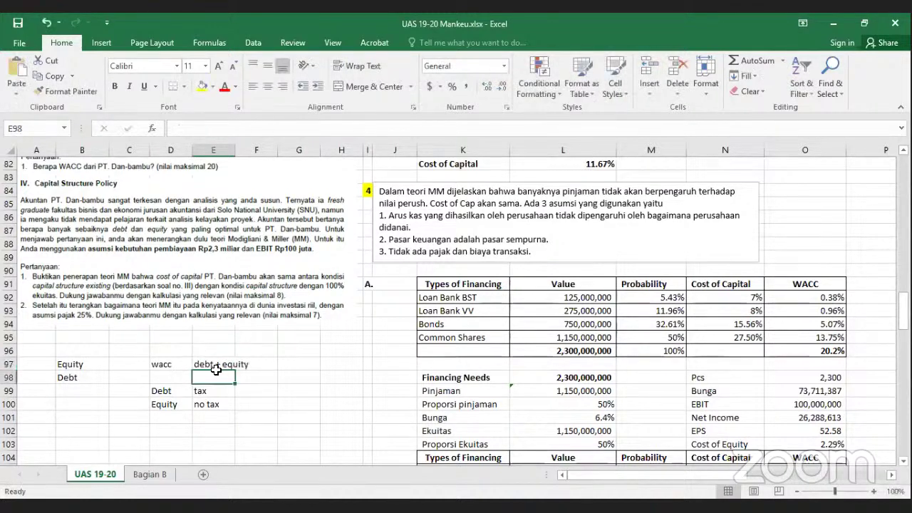
{"action": "left_click", "coordinate": [212, 363]}
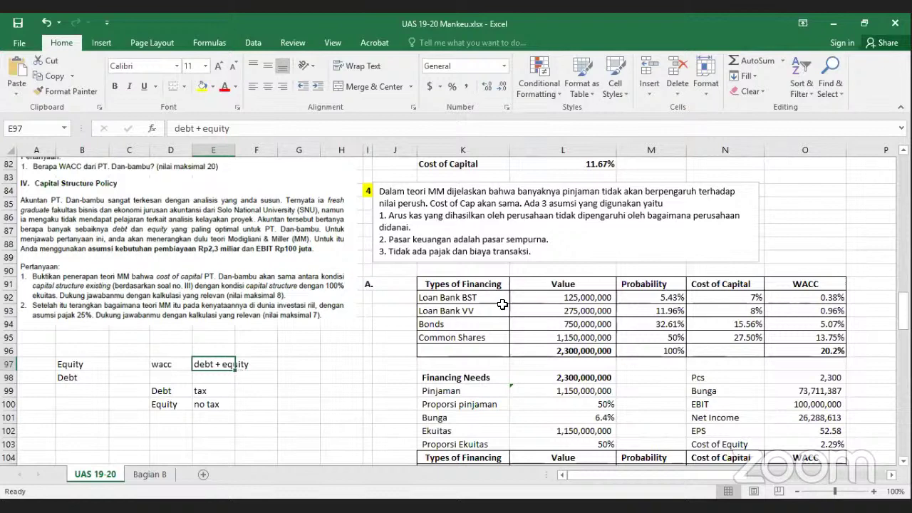
- Highlight the question 3 WACC table K68:O73 and compare it with the part A financing table
{"action": "scroll", "coordinate": [502, 305], "scroll_direction": "up", "scroll_amount": 5}
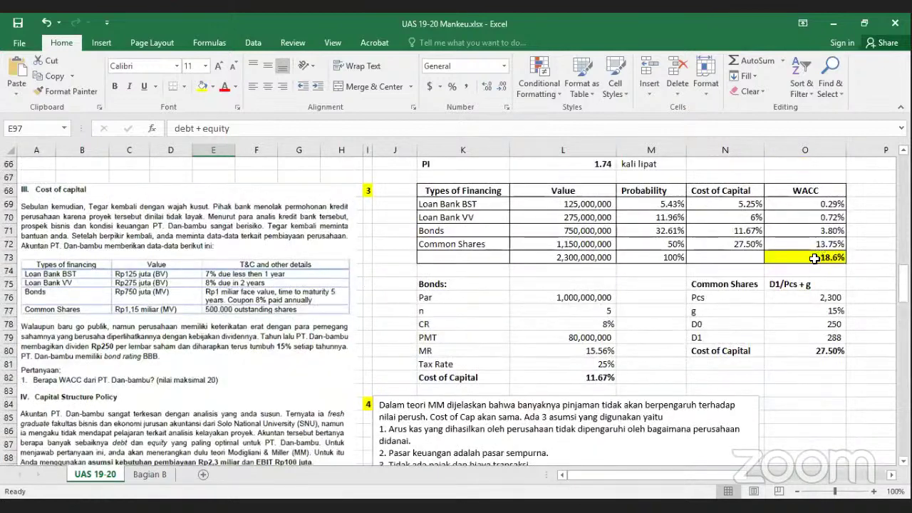
{"action": "left_click_drag", "start_coordinate": [814, 259], "coordinate": [463, 191]}
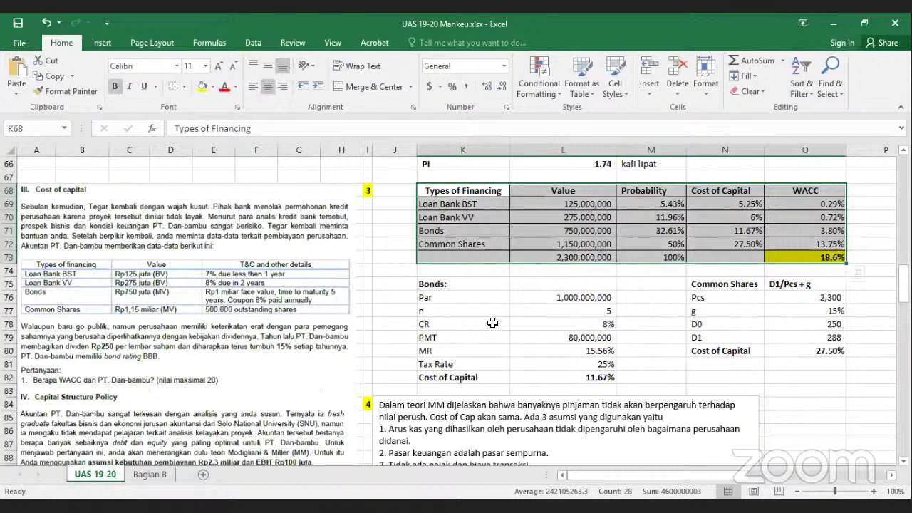
{"action": "scroll", "coordinate": [807, 380], "scroll_direction": "down", "scroll_amount": 5}
{"action": "left_click_drag", "start_coordinate": [463, 325], "coordinate": [463, 338]}
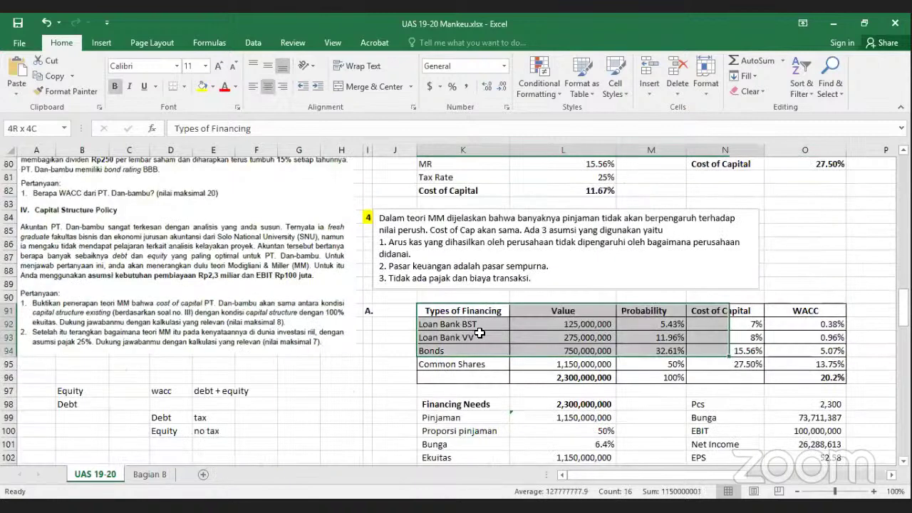
{"action": "key", "text": "ctrl+c"}
{"action": "left_click", "coordinate": [481, 350]}
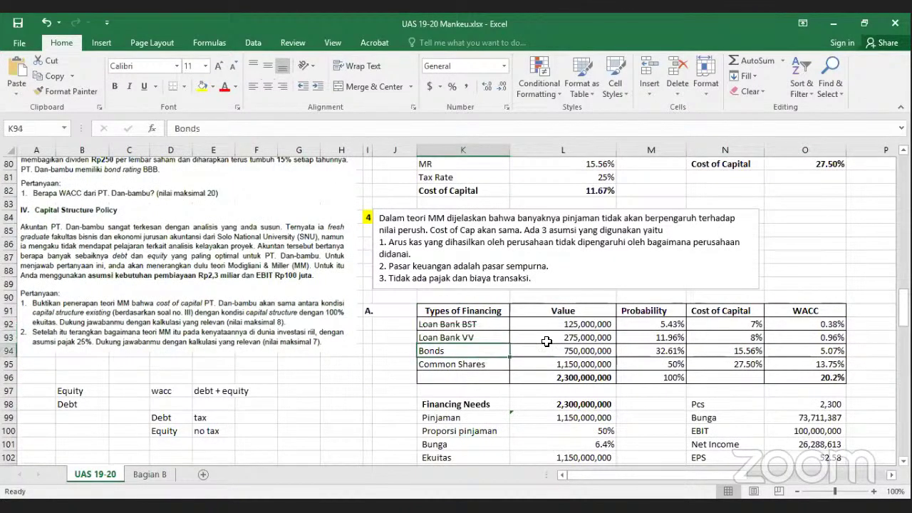
- Examine the Value column of the part A table, including its total in L96
{"action": "key", "text": "Down"}
{"action": "left_click_drag", "start_coordinate": [563, 324], "coordinate": [584, 378]}
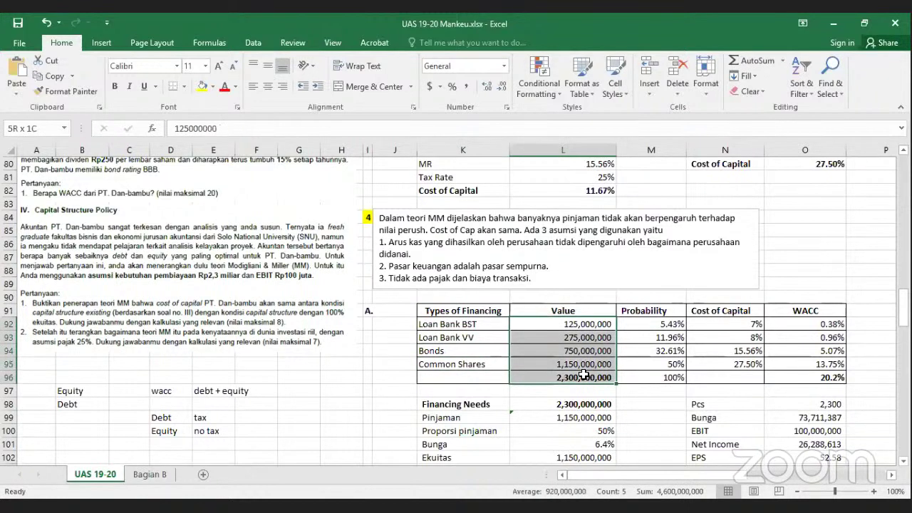
{"action": "left_click", "coordinate": [561, 382]}
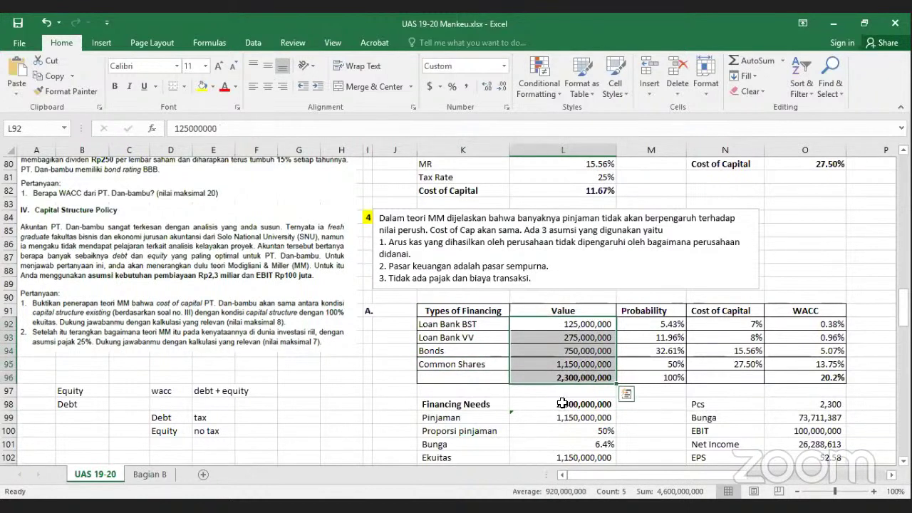
{"action": "scroll", "coordinate": [403, 216], "scroll_direction": "down", "scroll_amount": 1}
{"action": "scroll", "coordinate": [403, 216], "scroll_direction": "up", "scroll_amount": 1}
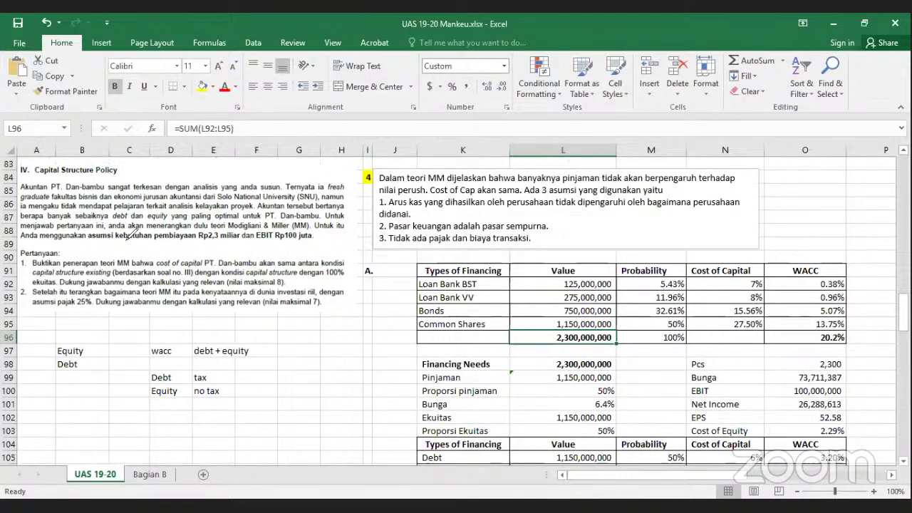
- Mark the financing requirement in the question text, the Financing Needs and Pinjaman amounts, and the loan values in the part A table
{"action": "left_click", "coordinate": [132, 235]}
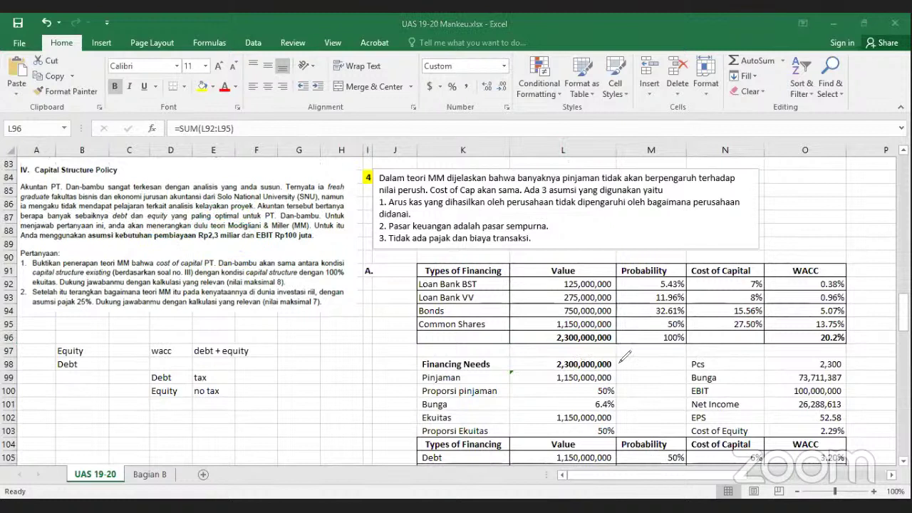
{"action": "left_click_drag", "start_coordinate": [618, 363], "coordinate": [627, 349]}
{"action": "left_click_drag", "start_coordinate": [558, 283], "coordinate": [563, 304]}
{"action": "left_click_drag", "start_coordinate": [547, 376], "coordinate": [575, 359]}
- Check the proportion formulas in L100 and L103, and compare Loan Bank BST's cost of capital in N92 with the after-tax formula in N69
{"action": "left_click", "coordinate": [594, 391]}
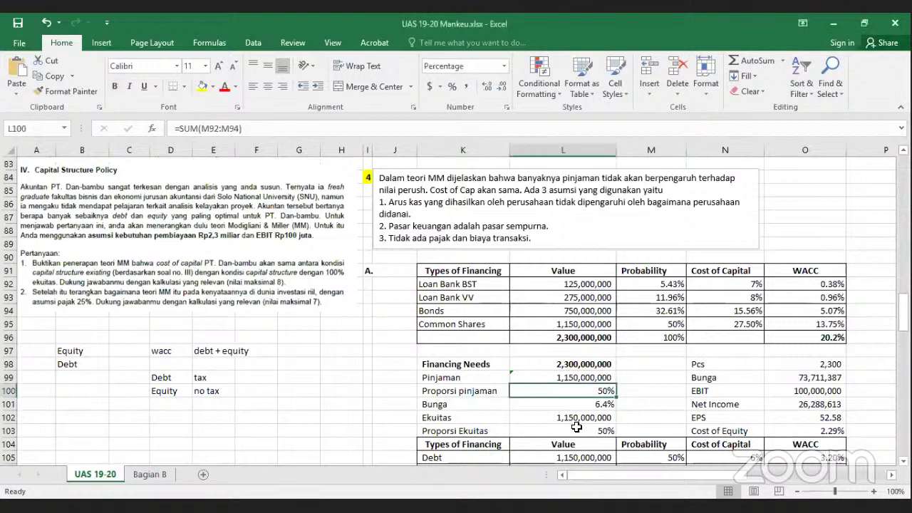
{"action": "left_click", "coordinate": [585, 425]}
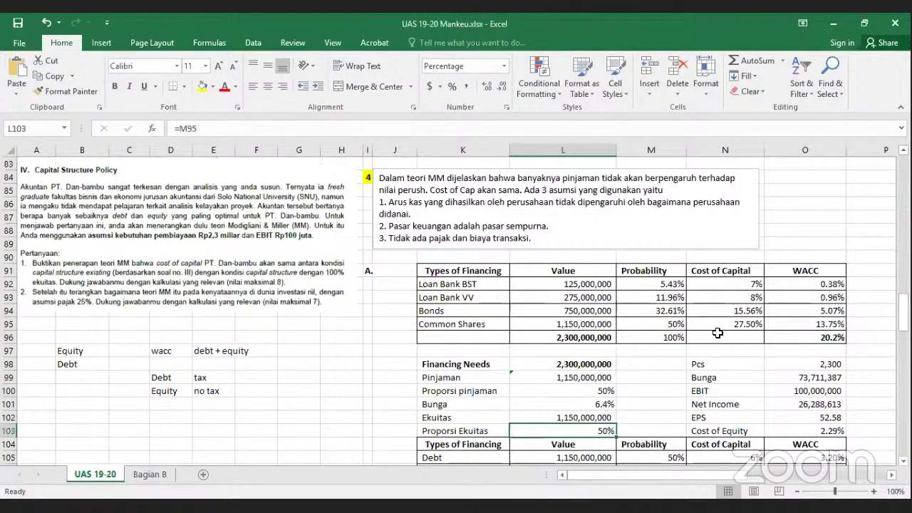
{"action": "left_click", "coordinate": [728, 287]}
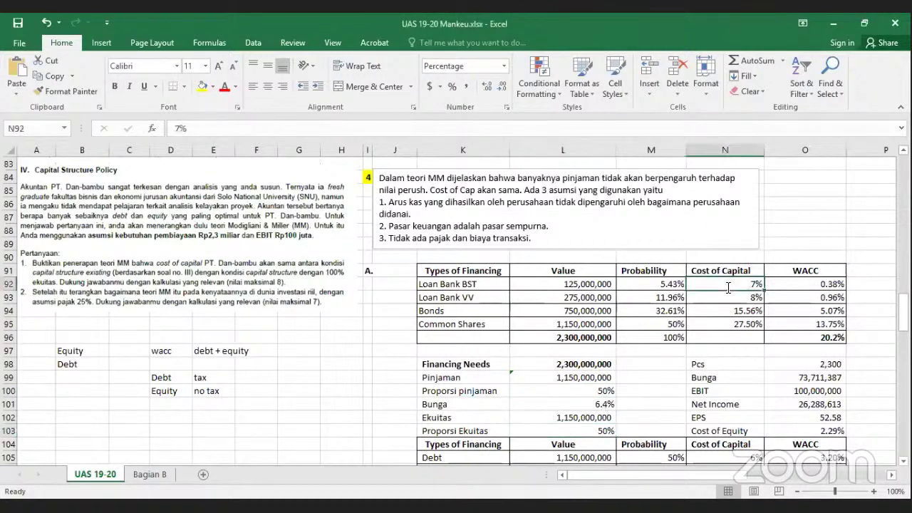
{"action": "scroll", "coordinate": [747, 200], "scroll_direction": "up", "scroll_amount": 5}
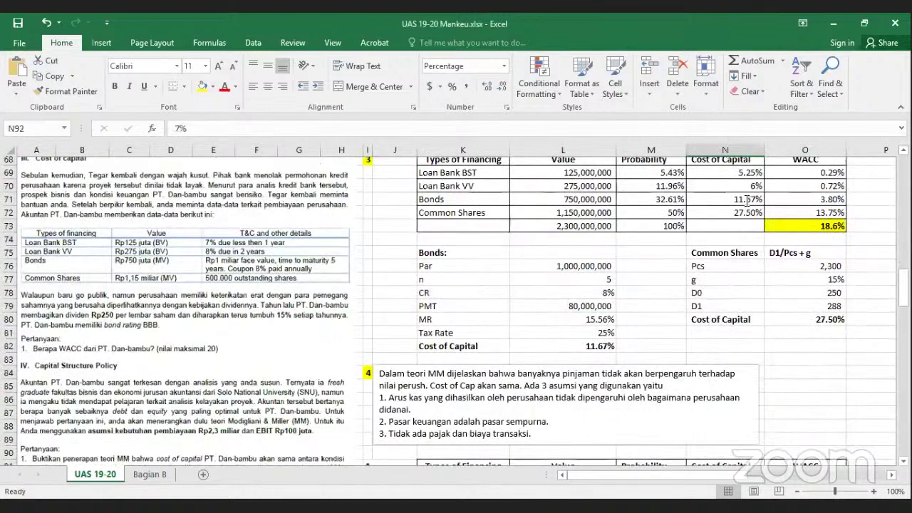
{"action": "scroll", "coordinate": [747, 200], "scroll_direction": "up", "scroll_amount": 1}
{"action": "left_click", "coordinate": [747, 200]}
{"action": "left_click", "coordinate": [257, 129]}
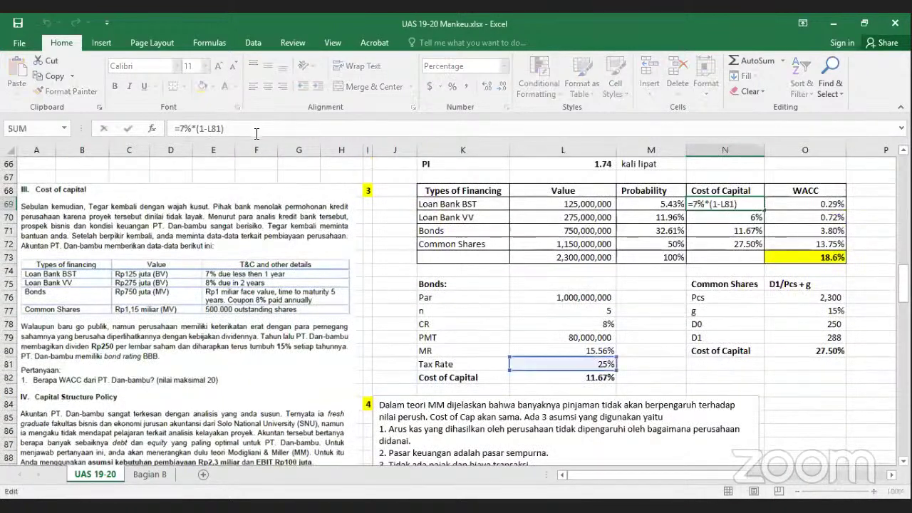
{"action": "key", "text": "Return"}
{"action": "scroll", "coordinate": [699, 374], "scroll_direction": "down", "scroll_amount": 4}
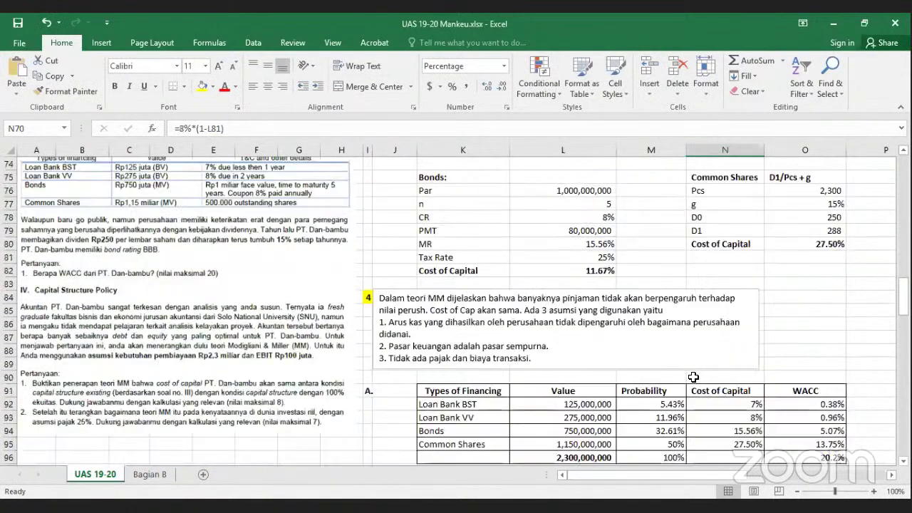
{"action": "left_click", "coordinate": [717, 378]}
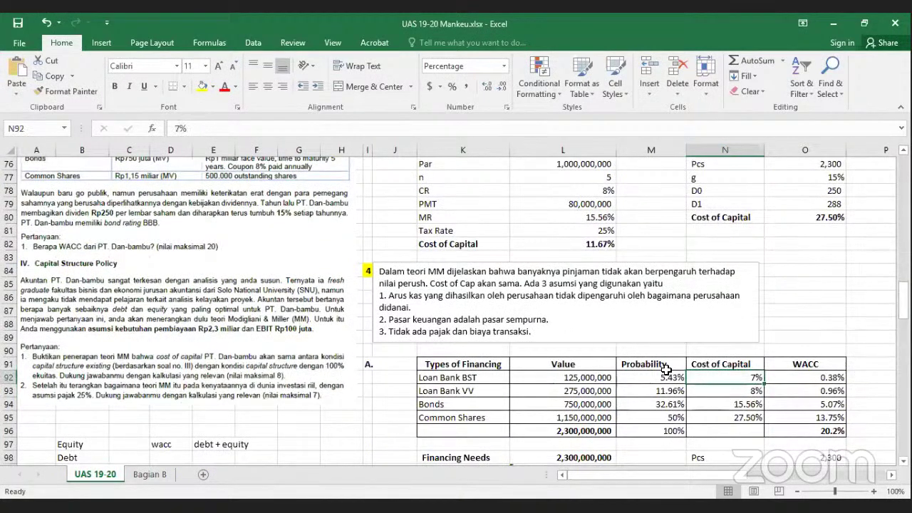
- Mark the loan rates in the question's financing table and the bond MR in L80, and clear the markings
{"action": "scroll", "coordinate": [570, 281], "scroll_direction": "up", "scroll_amount": 1}
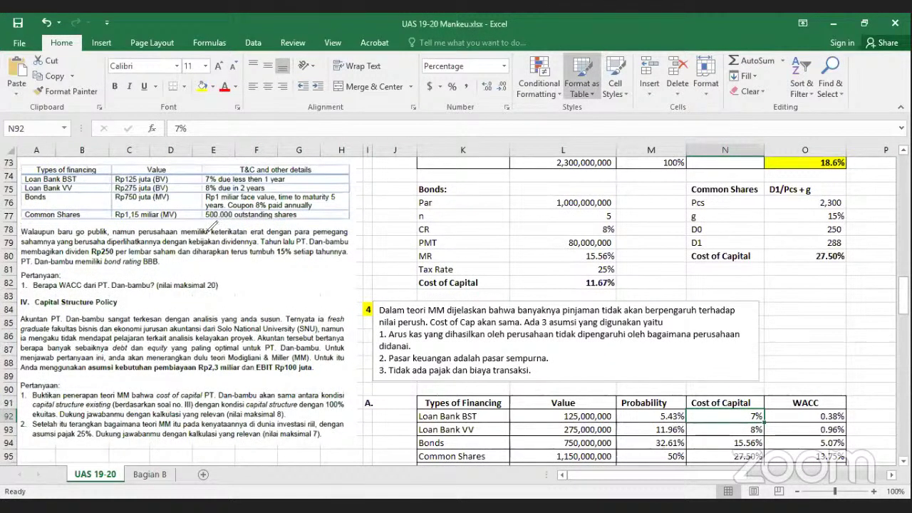
{"action": "scroll", "coordinate": [210, 230], "scroll_direction": "up", "scroll_amount": 1}
{"action": "left_click_drag", "start_coordinate": [216, 232], "coordinate": [171, 253]}
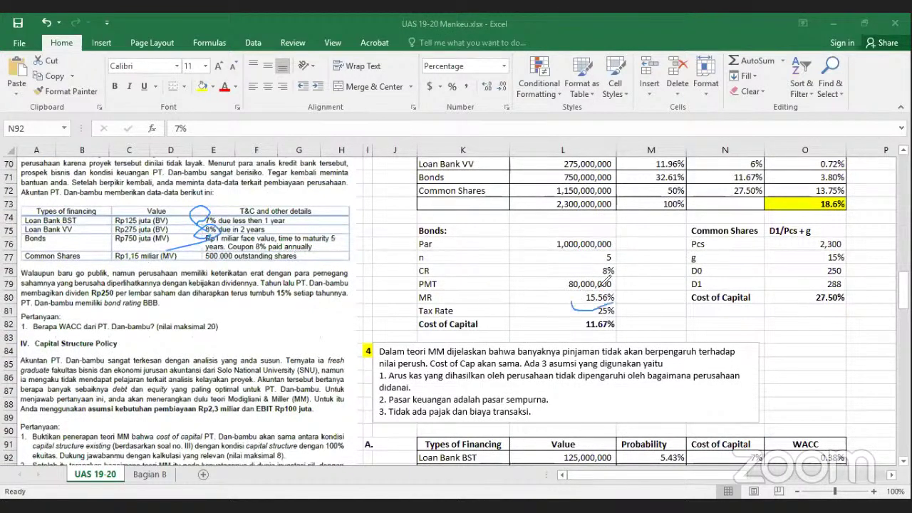
{"action": "mouse_move", "coordinate": [617, 292]}
{"action": "left_mouse_down"}
{"action": "mouse_move", "coordinate": [597, 317]}
{"action": "mouse_move", "coordinate": [621, 328]}
{"action": "mouse_move", "coordinate": [638, 291]}
{"action": "left_mouse_up"}
{"action": "left_click", "coordinate": [706, 80]}
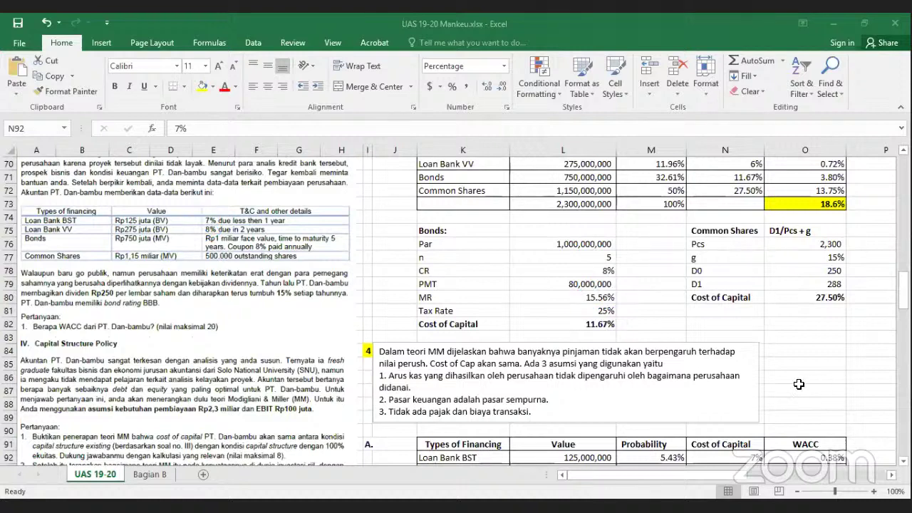
- Examine the Loan Bank BST and Bonds costs of capital in N92 and N94, and highlight the WACC values O92:O96
{"action": "scroll", "coordinate": [747, 365], "scroll_direction": "down", "scroll_amount": 3}
{"action": "double_click", "coordinate": [736, 352]}
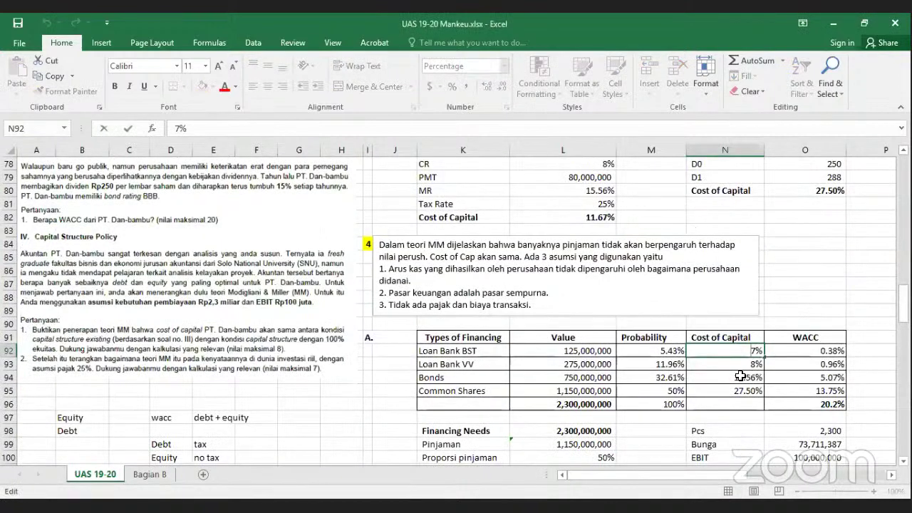
{"action": "left_click", "coordinate": [738, 377]}
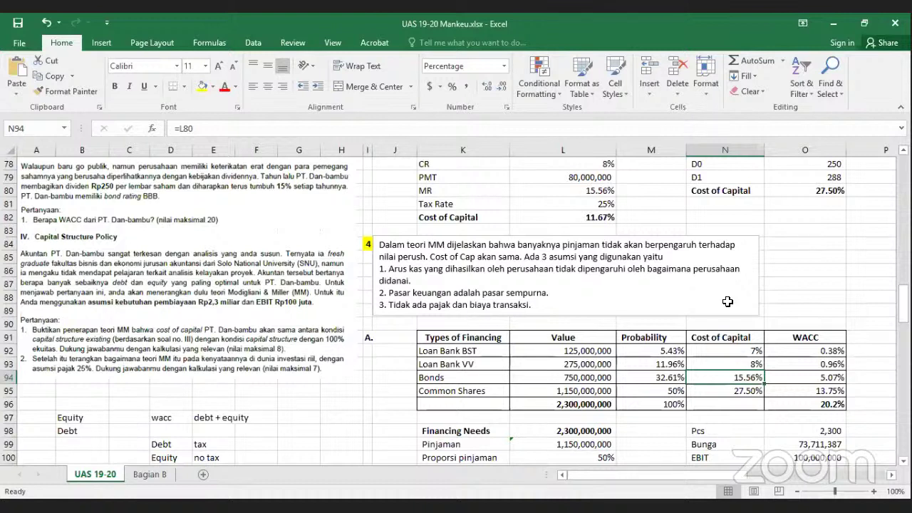
{"action": "left_click", "coordinate": [749, 355]}
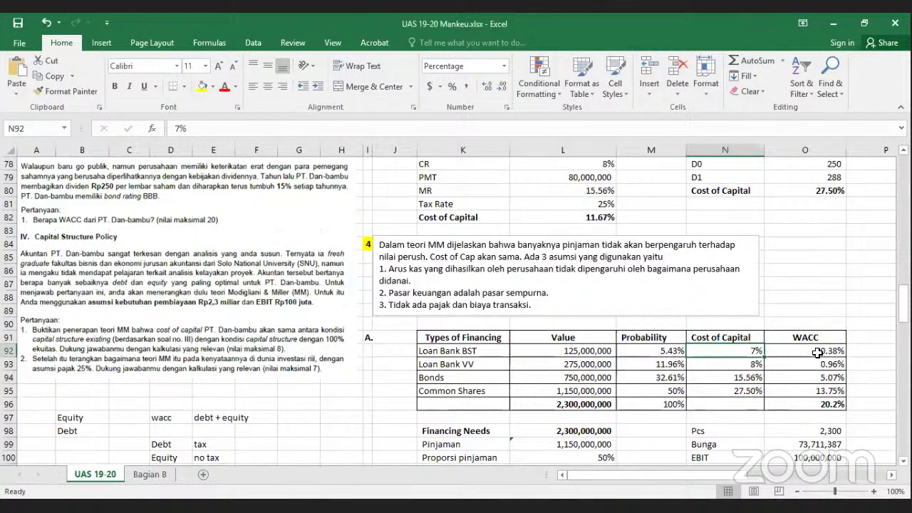
{"action": "key", "text": "Right"}
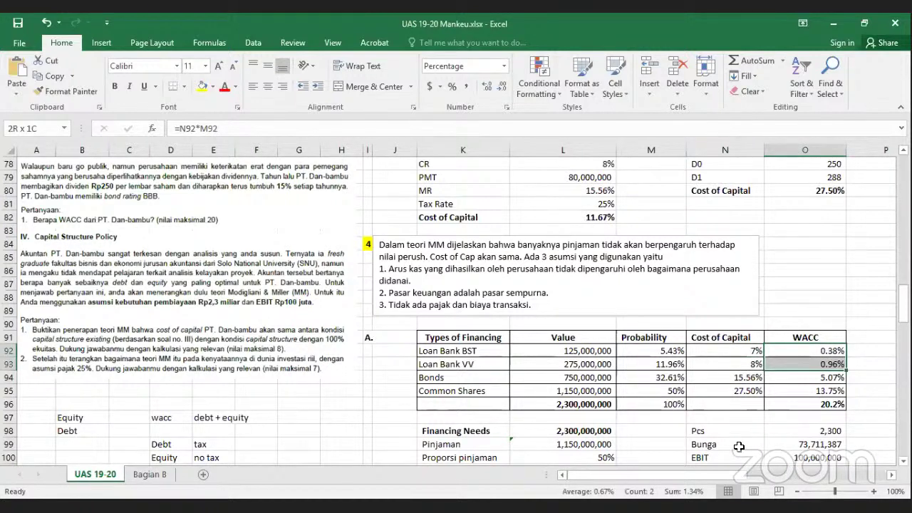
{"action": "key", "text": "shift+Down"}
{"action": "key", "text": "shift+Down"}
{"action": "key", "text": "shift+Down"}
{"action": "key", "text": "shift+Down"}
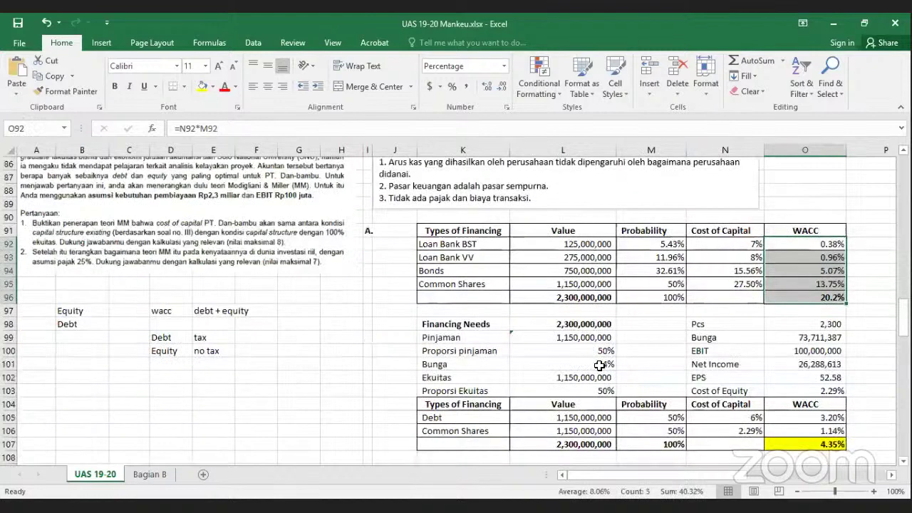
- Re-enter the Bunga rate in L101 as the sum of the debt WACC values, =SUM(O92:O94)
{"action": "scroll", "coordinate": [603, 367], "scroll_direction": "down", "scroll_amount": 3}
{"action": "left_click", "coordinate": [600, 365]}
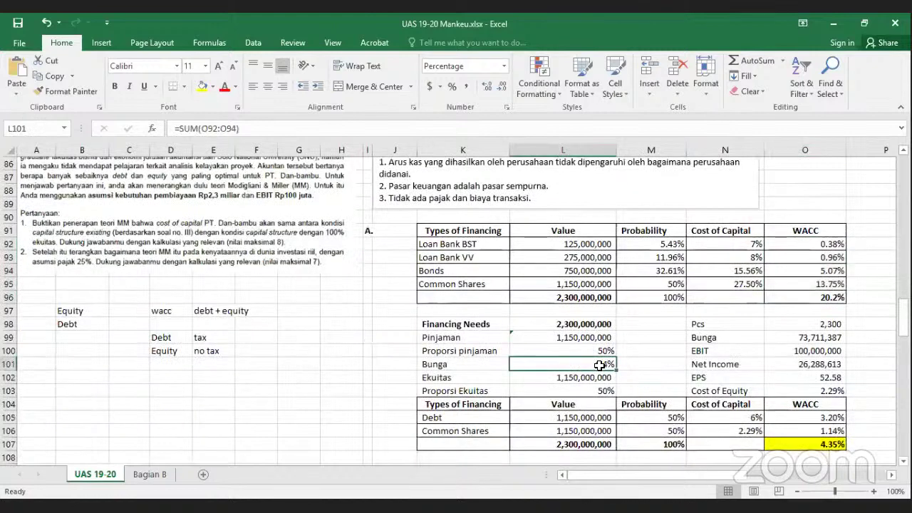
{"action": "type", "text": "="}
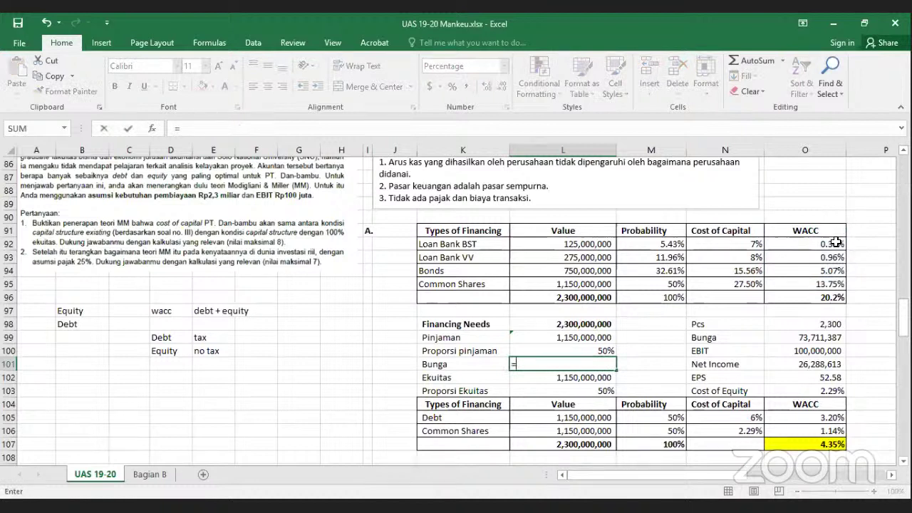
{"action": "type", "text": "sum("}
{"action": "left_click", "coordinate": [832, 244]}
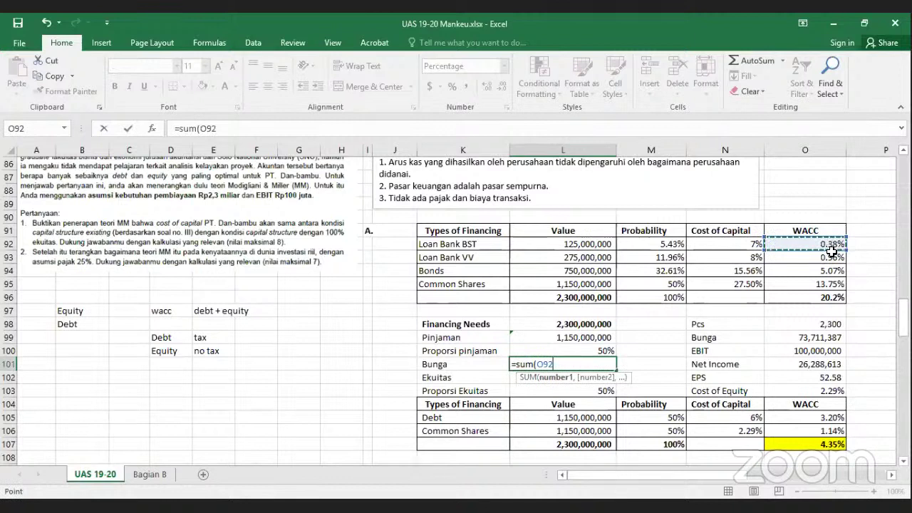
{"action": "left_click_drag", "start_coordinate": [834, 256], "coordinate": [830, 286]}
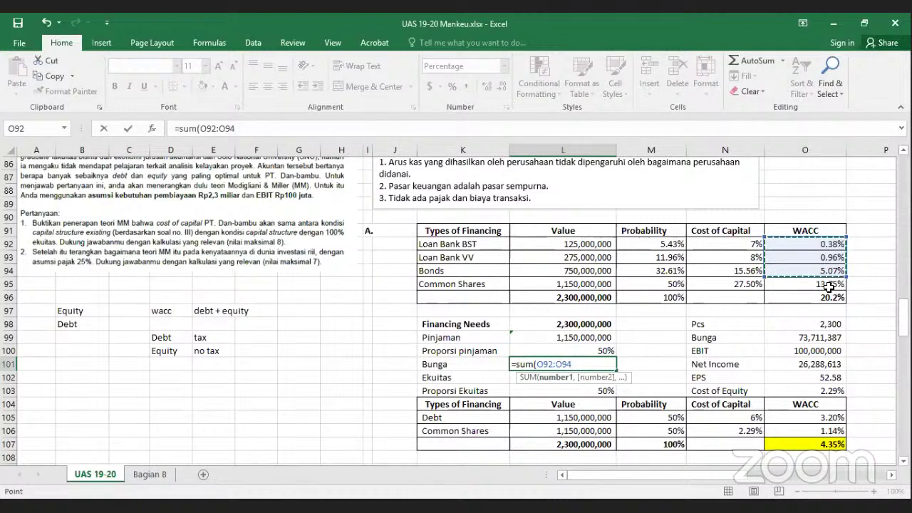
{"action": "key", "text": "ctrl+Return"}
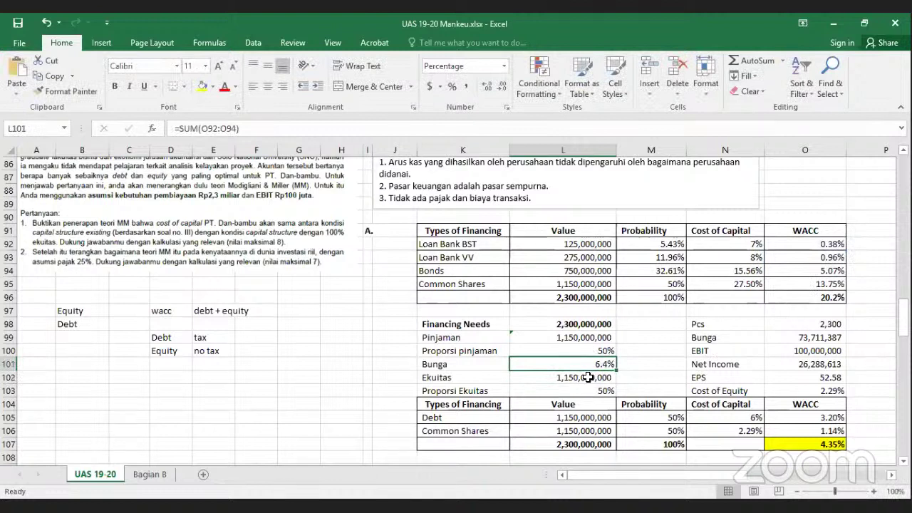
- Check which table values the Ekuitas formula in L102 and the Pinjaman formula in L99 refer to, and point out their labels
{"action": "left_click", "coordinate": [584, 377]}
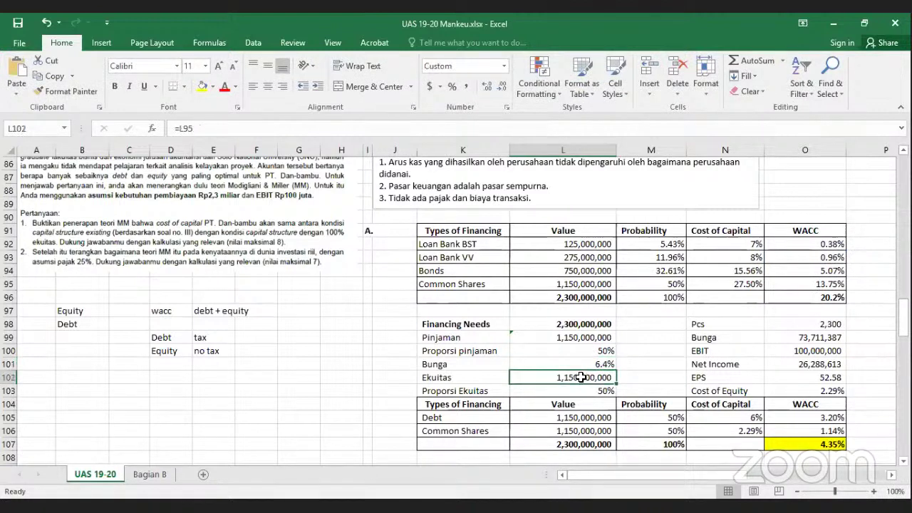
{"action": "double_click", "coordinate": [583, 377]}
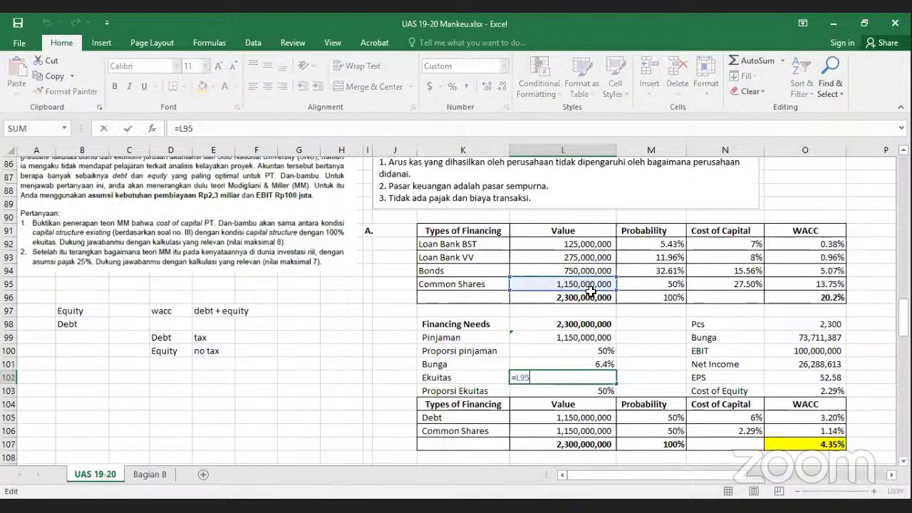
{"action": "key", "text": "Return"}
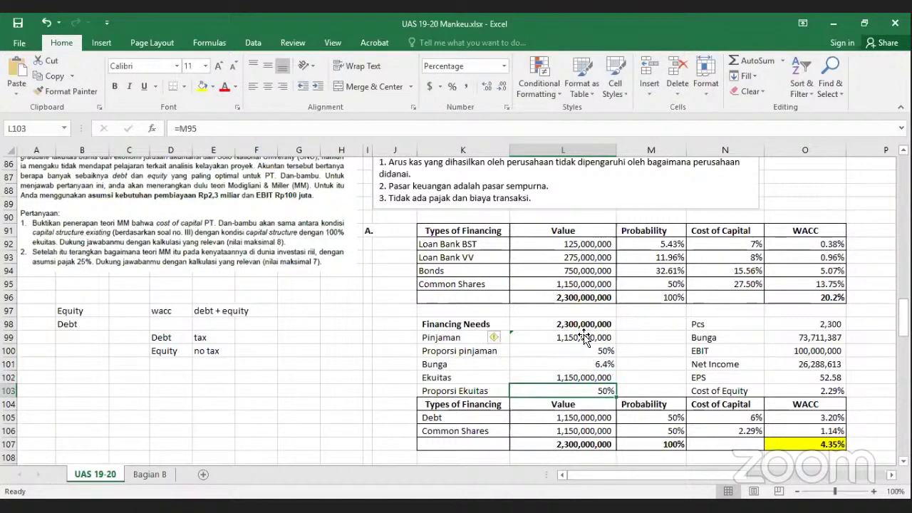
{"action": "key", "text": "Up"}
{"action": "key", "text": "Up"}
{"action": "key", "text": "Up"}
{"action": "key", "text": "Up"}
{"action": "key", "text": "F2"}
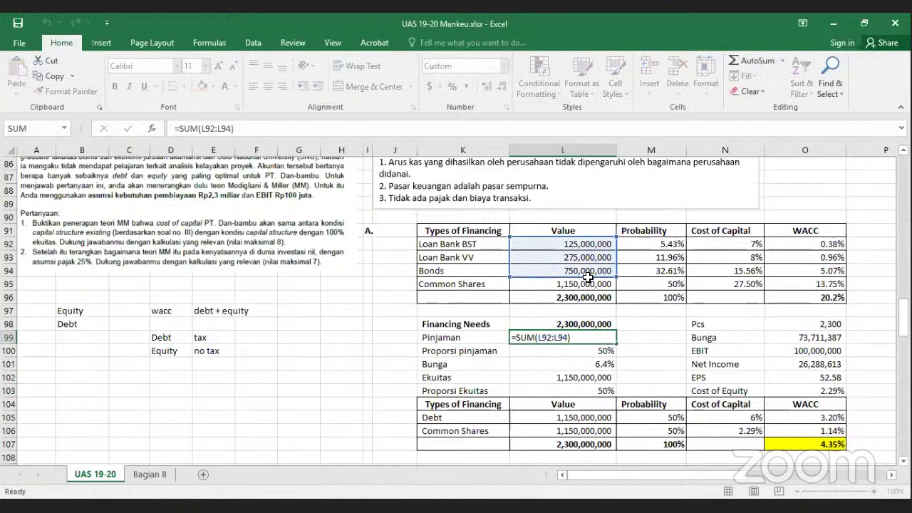
{"action": "key", "text": "Return"}
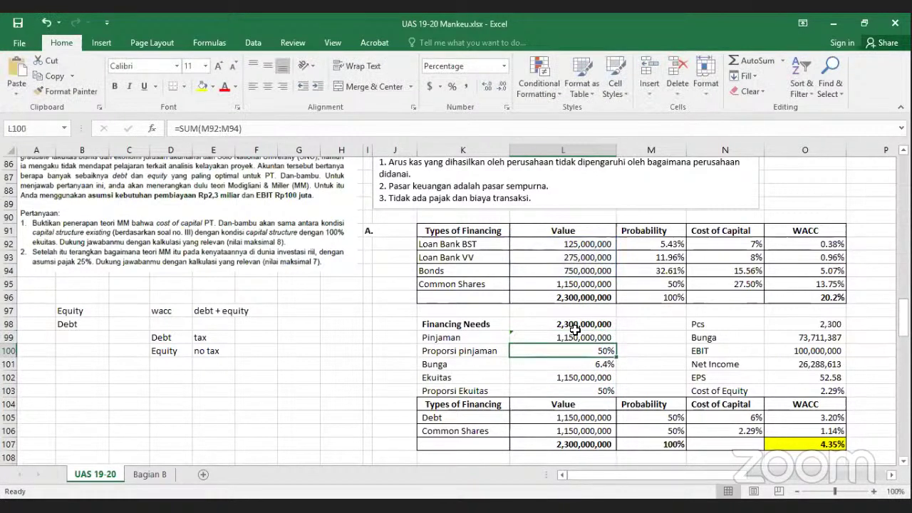
{"action": "left_click", "coordinate": [470, 341]}
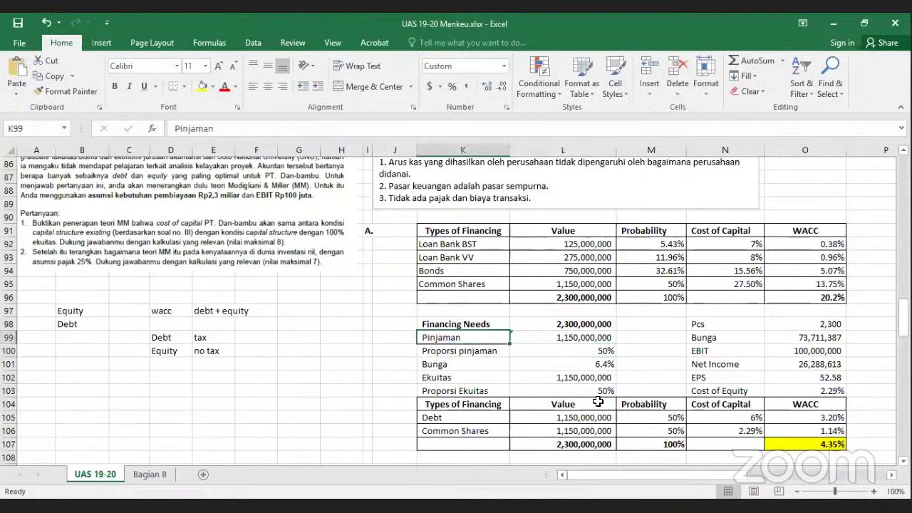
{"action": "left_click", "coordinate": [501, 390]}
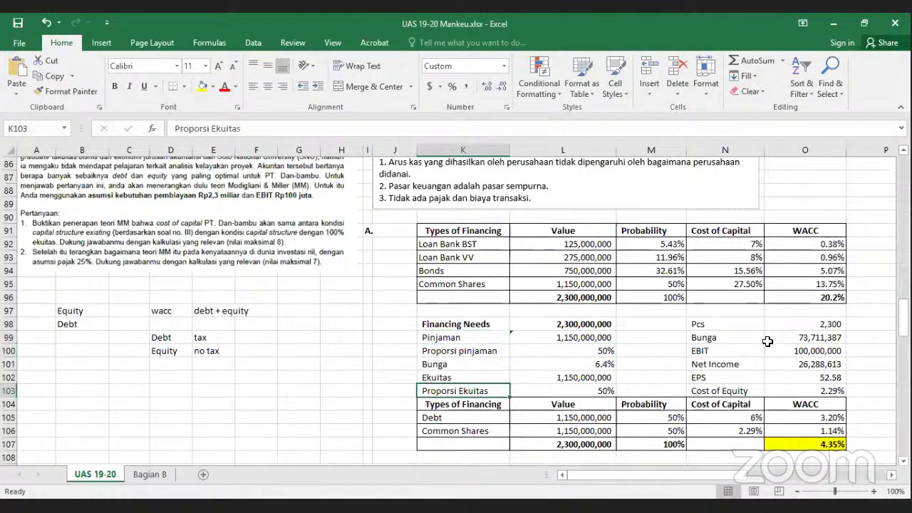
- Trace the Pcs value in O98 back to its formula in O76, and check the Bunga formula in O99
{"action": "left_click", "coordinate": [820, 325]}
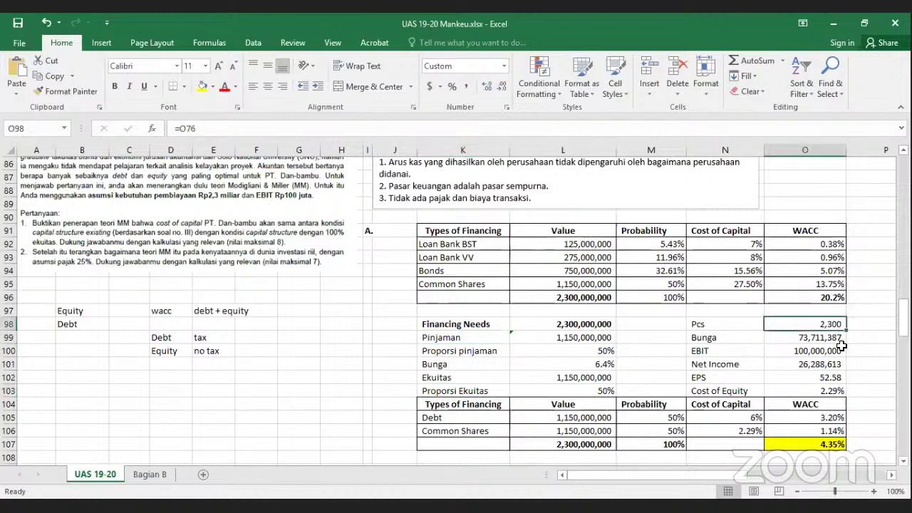
{"action": "scroll", "coordinate": [816, 303], "scroll_direction": "up", "scroll_amount": 5}
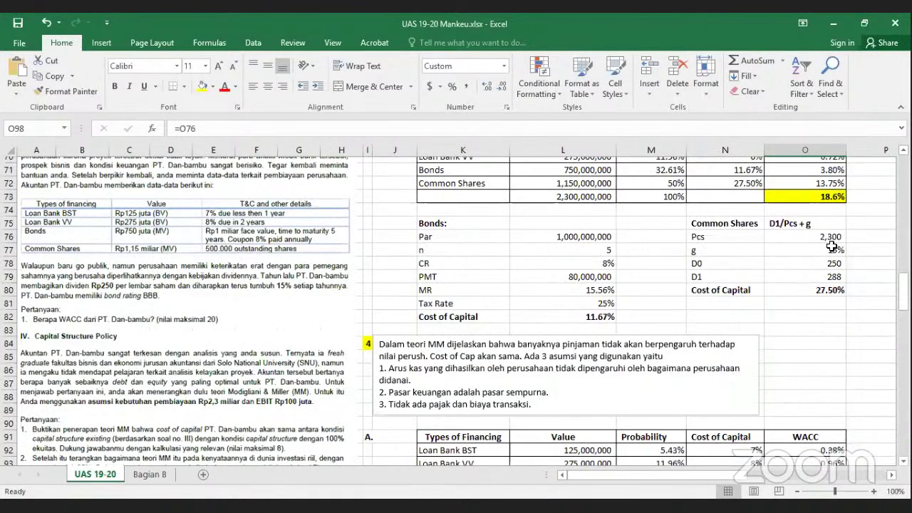
{"action": "left_click", "coordinate": [834, 244]}
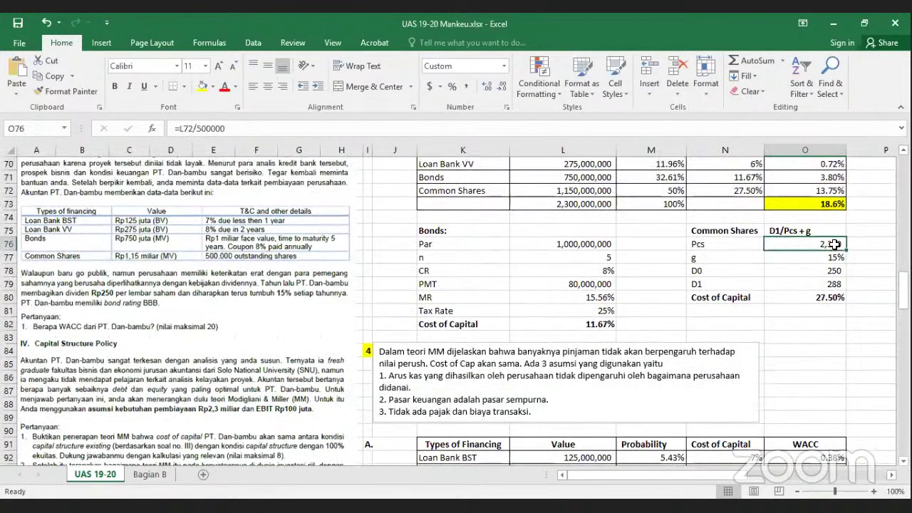
{"action": "double_click", "coordinate": [834, 245]}
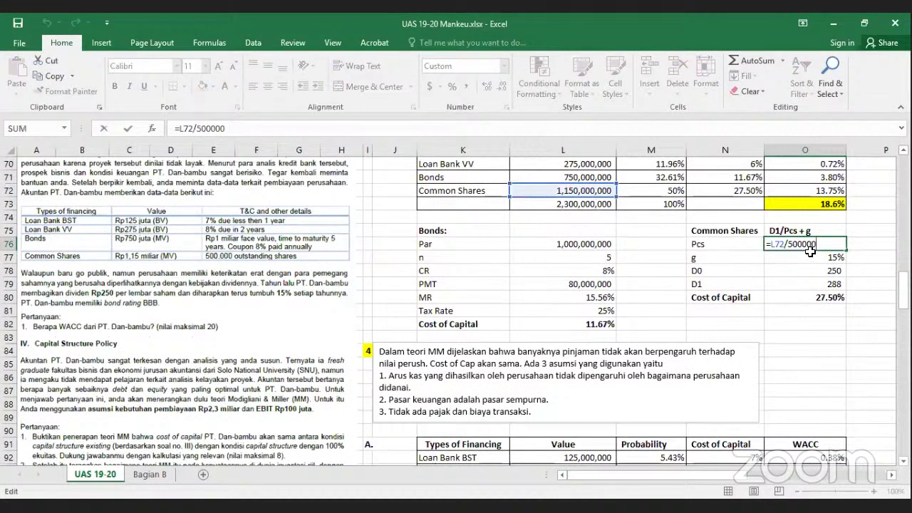
{"action": "key", "text": "Return"}
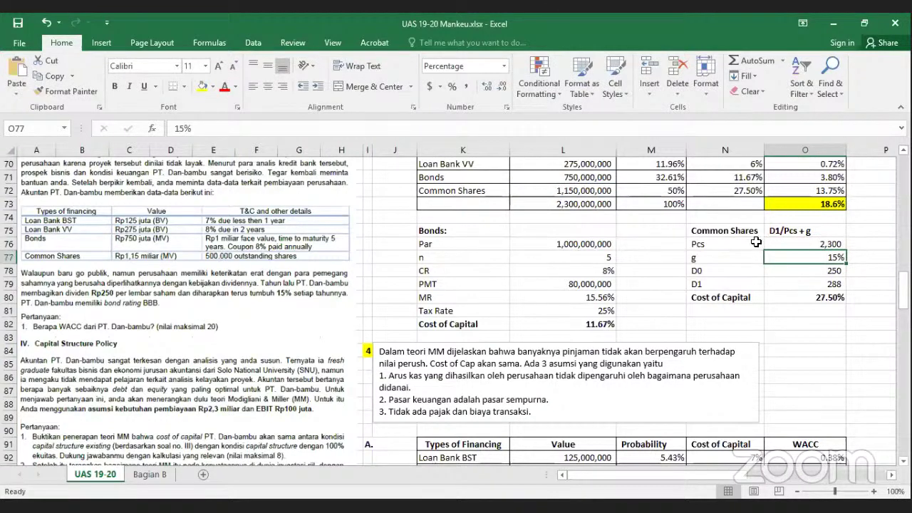
{"action": "scroll", "coordinate": [800, 373], "scroll_direction": "down", "scroll_amount": 3}
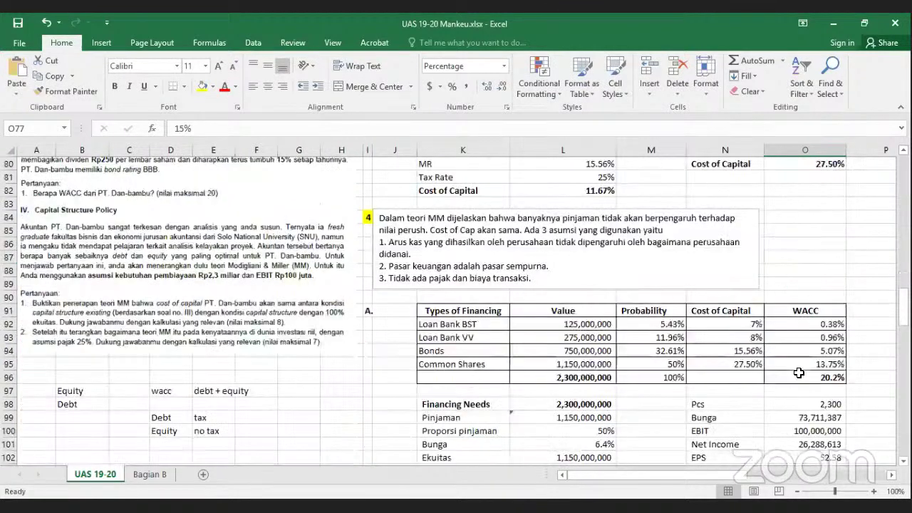
{"action": "scroll", "coordinate": [822, 354], "scroll_direction": "down", "scroll_amount": 1}
{"action": "left_click", "coordinate": [823, 354]}
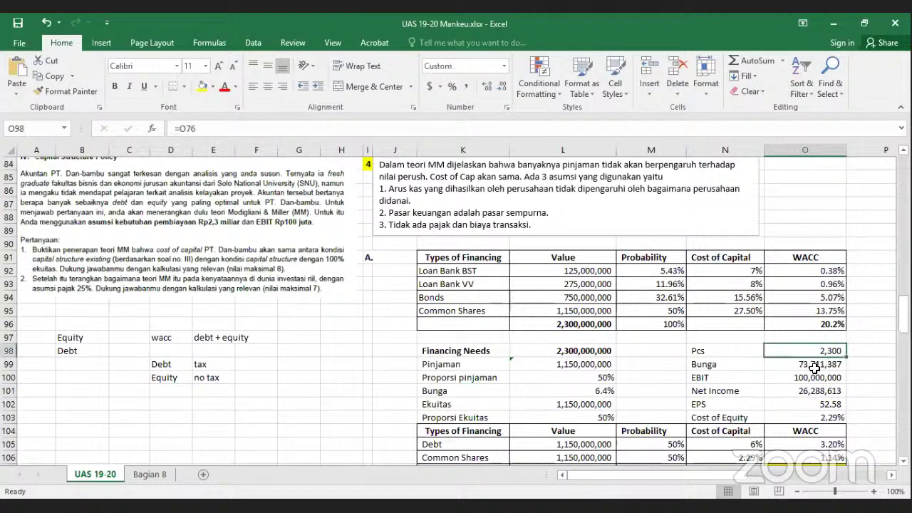
{"action": "key", "text": "Down"}
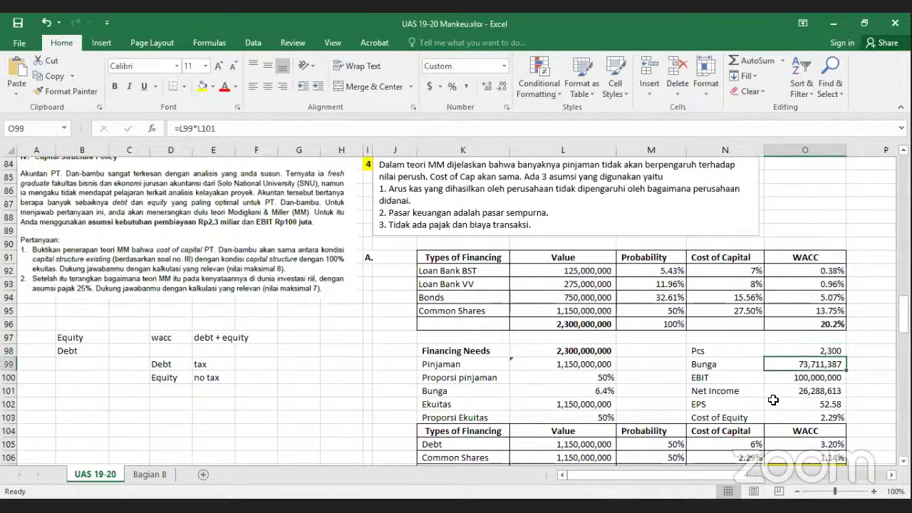
- Trace the cells used by the Bunga formula in O99 and check the EBIT reference in O100
{"action": "double_click", "coordinate": [796, 364]}
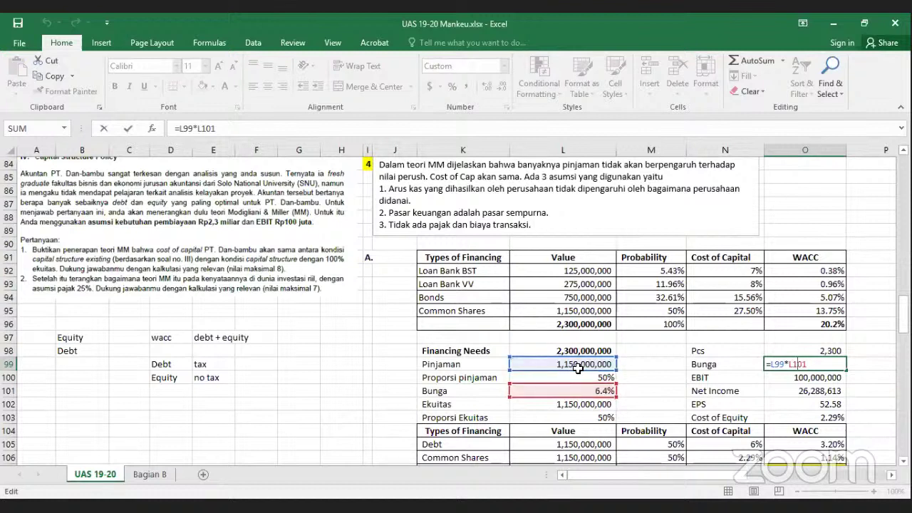
{"action": "key", "text": "Return"}
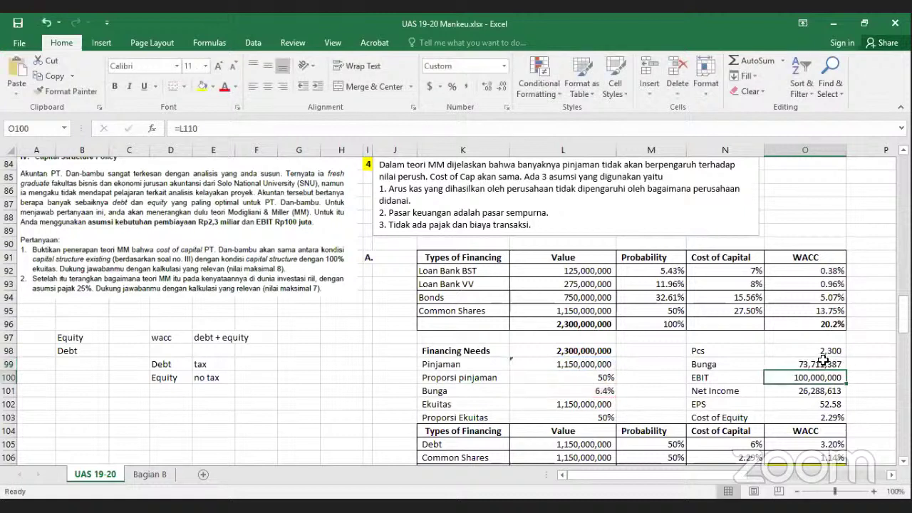
{"action": "key", "text": "Up"}
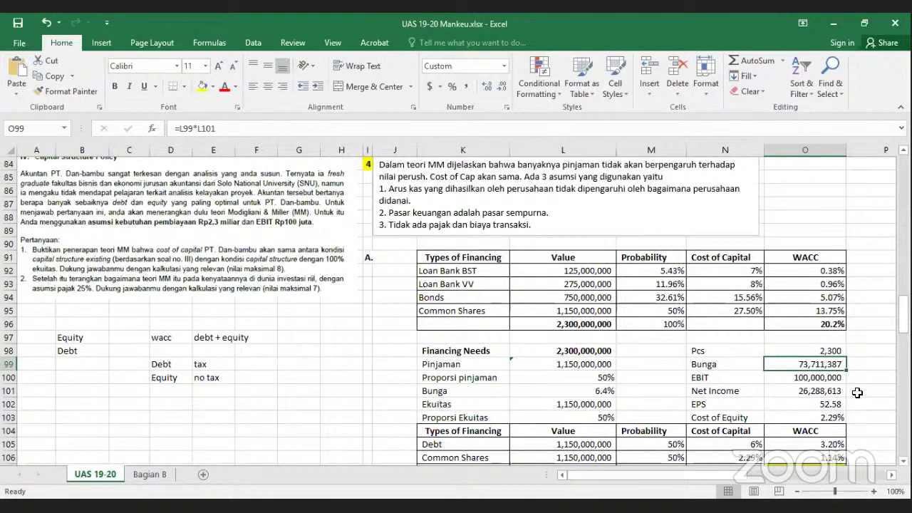
{"action": "left_click", "coordinate": [815, 380]}
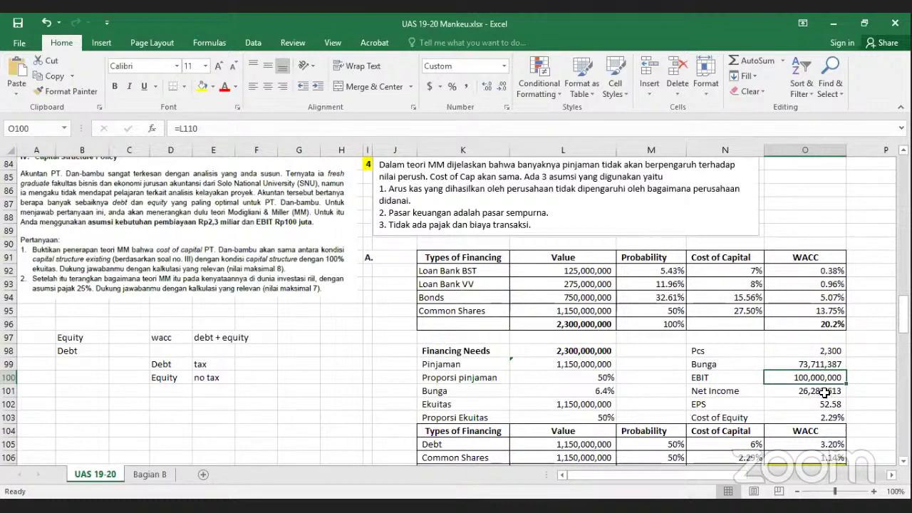
- Check which cells the Net Income formula in O101 subtracts
{"action": "left_click", "coordinate": [825, 392]}
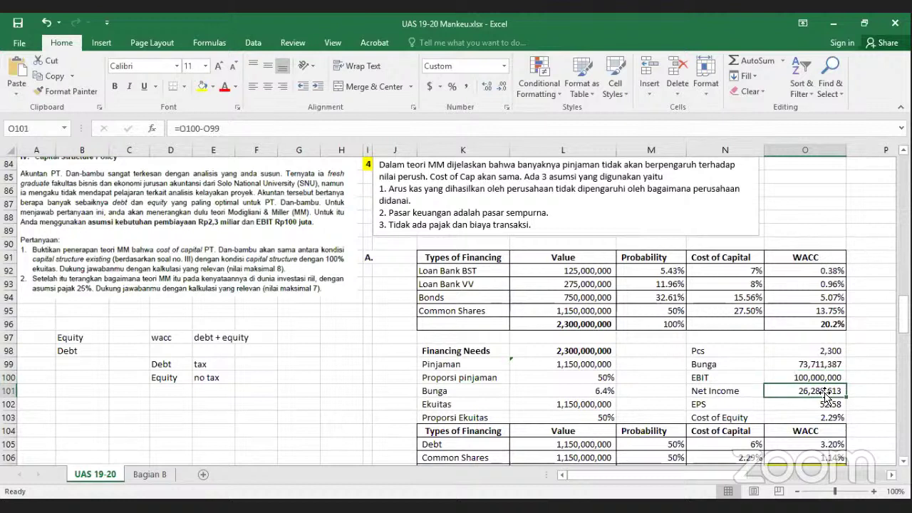
{"action": "double_click", "coordinate": [828, 390]}
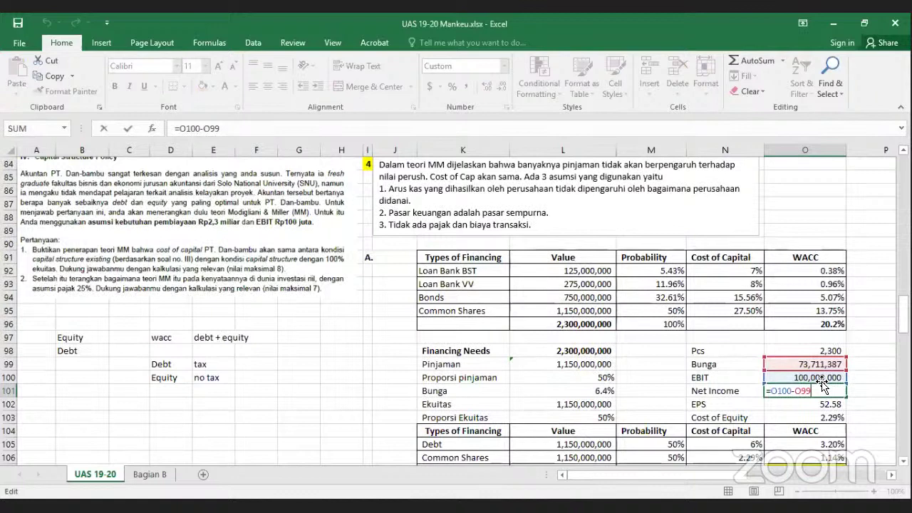
{"action": "key", "text": "Return"}
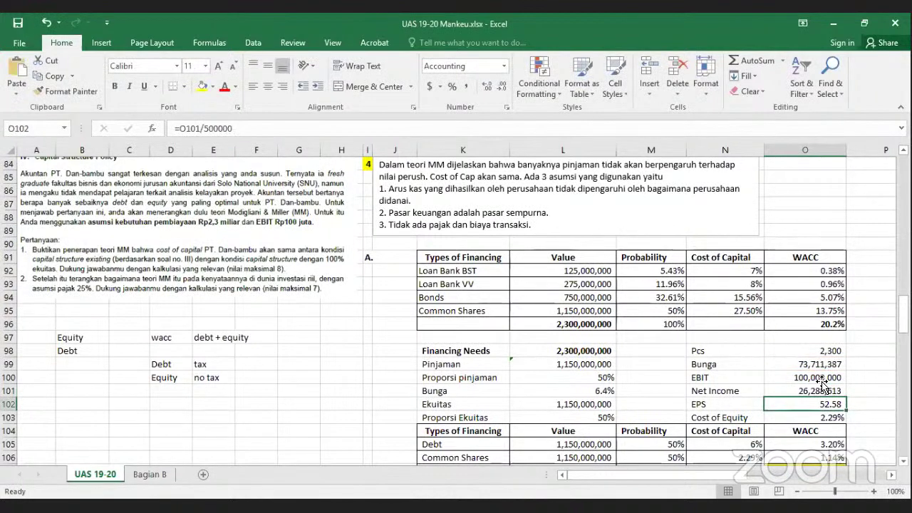
{"action": "left_click", "coordinate": [852, 391]}
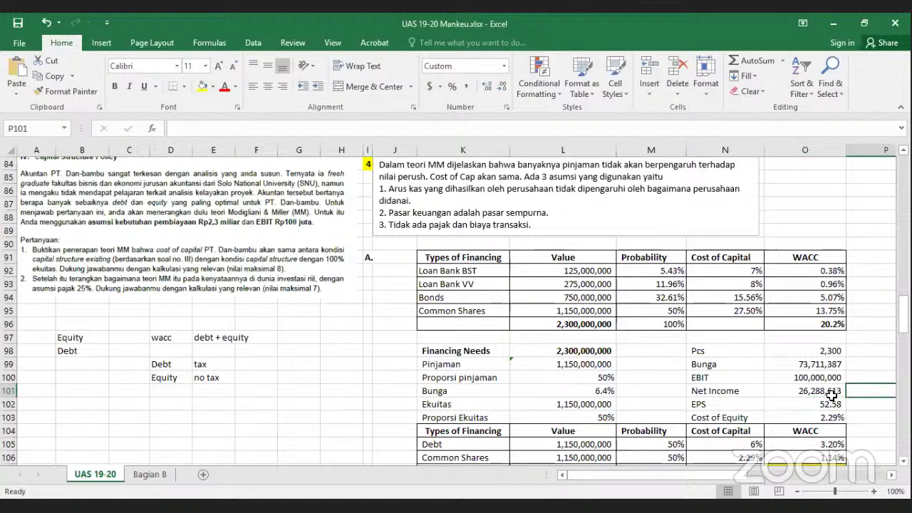
{"action": "left_click", "coordinate": [829, 395]}
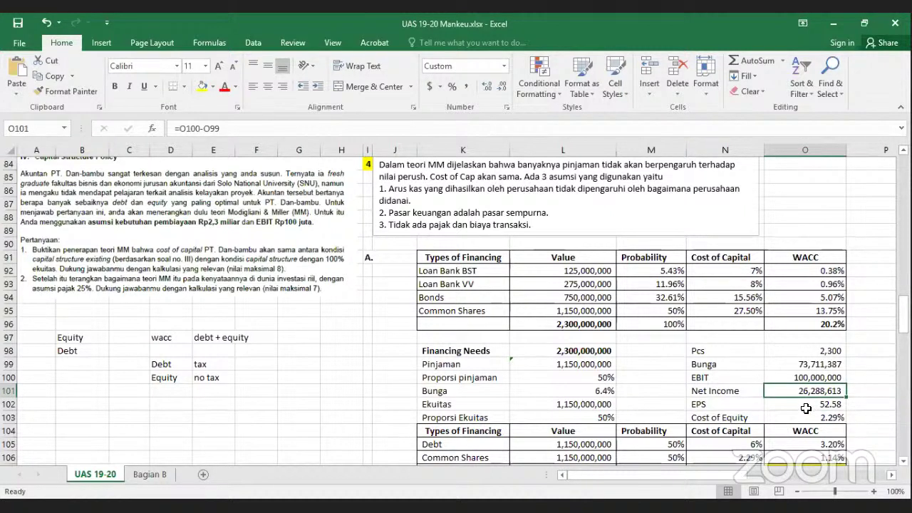
- Check the EPS formula in O102, tracing its Net Income reference and its divisor
{"action": "left_click", "coordinate": [806, 405]}
{"action": "double_click", "coordinate": [806, 406]}
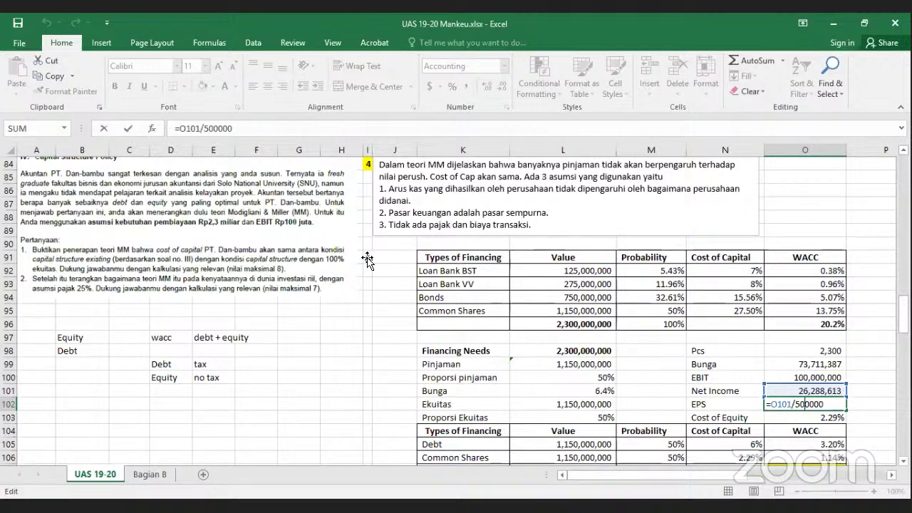
{"action": "key", "text": "Return"}
- Re-enter the Cost of Equity in O103 as EPS divided by Pcs, =O102/O98
{"action": "scroll", "coordinate": [606, 321], "scroll_direction": "up", "scroll_amount": 5}
{"action": "scroll", "coordinate": [606, 320], "scroll_direction": "down", "scroll_amount": 7}
{"action": "type", "text": "=O102/O98"}
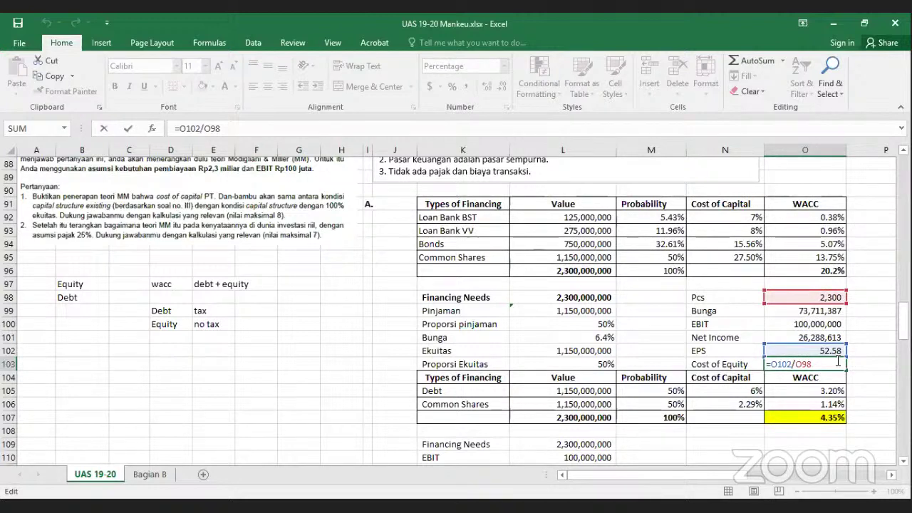
{"action": "key", "text": "Return"}
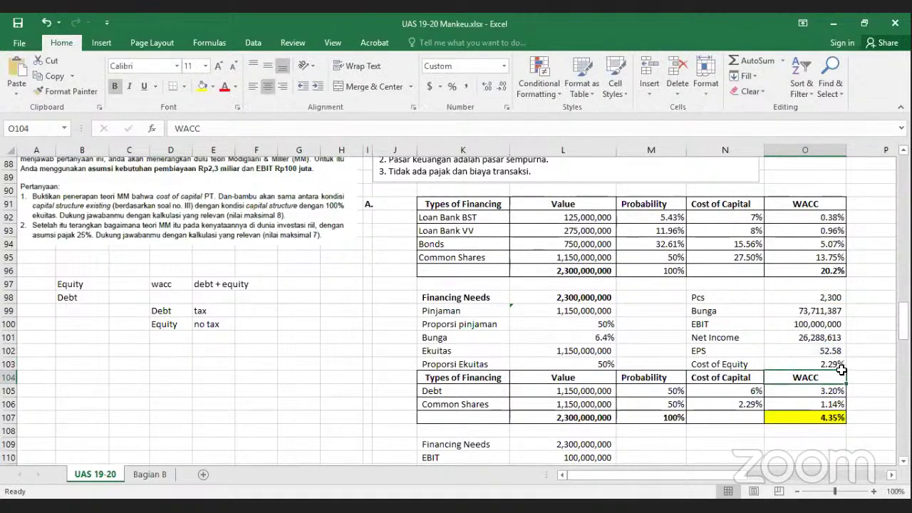
{"action": "key", "text": "Up"}
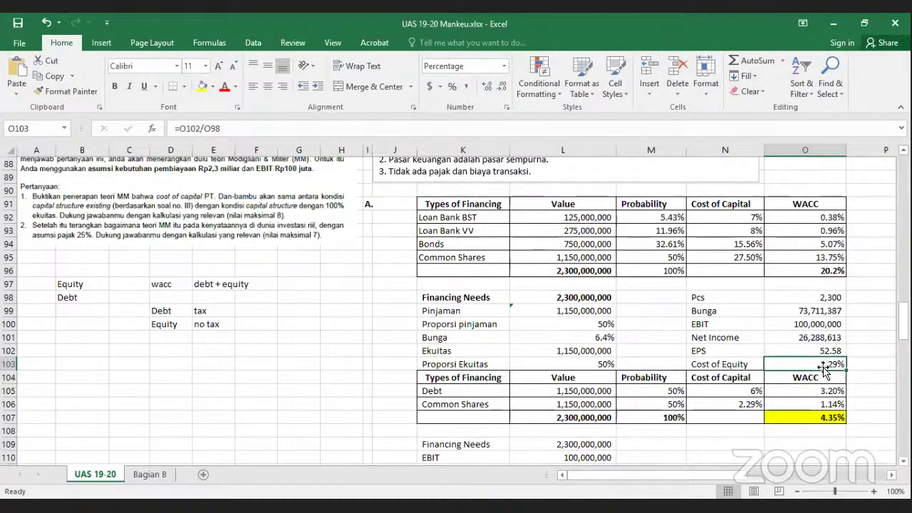
- Trace the Common Shares and Debt costs of capital in N106 and N105 back to their source cells
{"action": "left_click", "coordinate": [747, 407]}
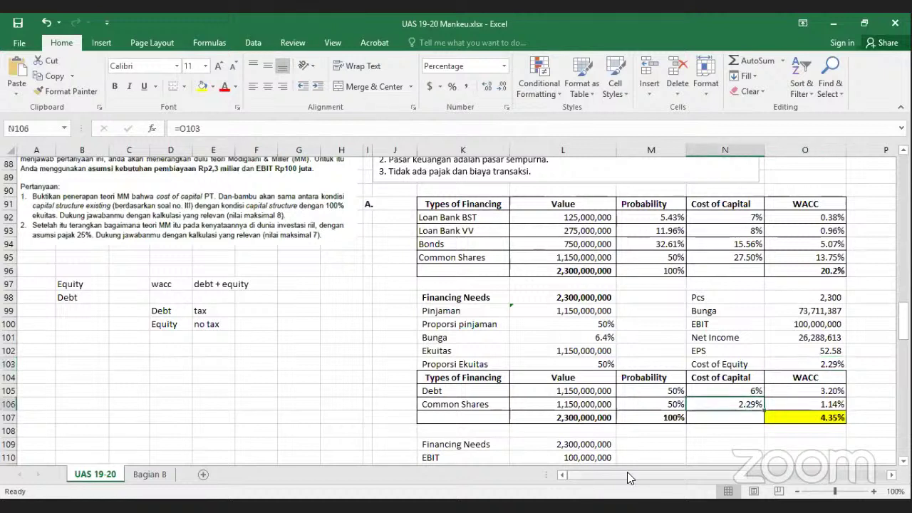
{"action": "left_click", "coordinate": [749, 391]}
{"action": "double_click", "coordinate": [747, 391]}
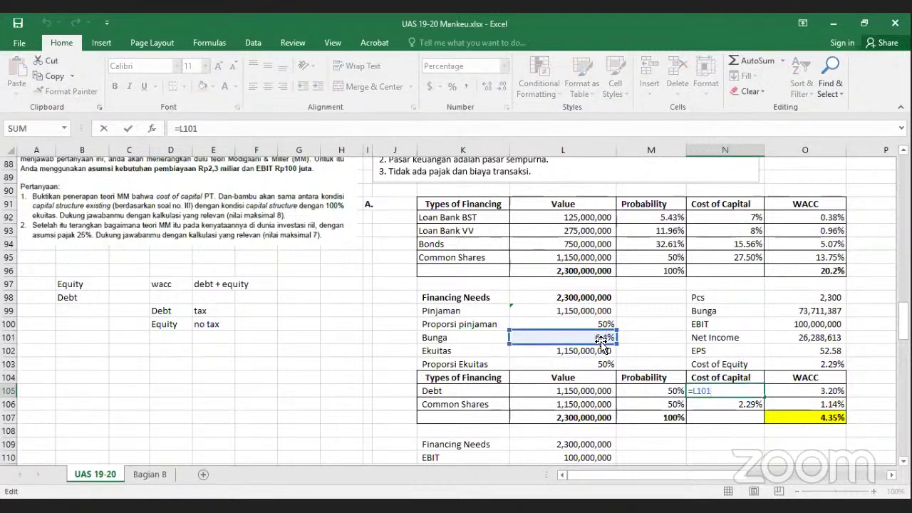
{"action": "key", "text": "ctrl+Return"}
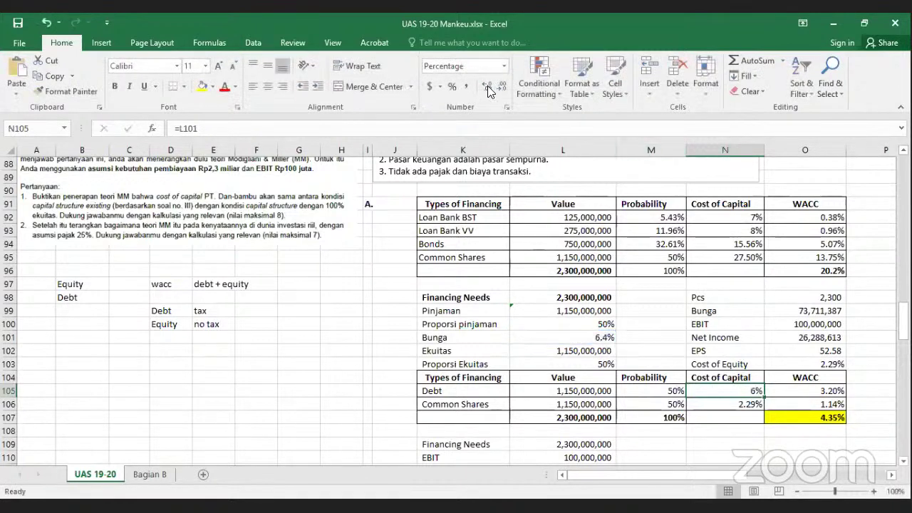
- Format the Debt cost of capital in N105 to show one decimal place
{"action": "left_click", "coordinate": [488, 86]}
{"action": "left_click", "coordinate": [488, 85]}
{"action": "left_click", "coordinate": [507, 84]}
{"action": "key", "text": "Right"}
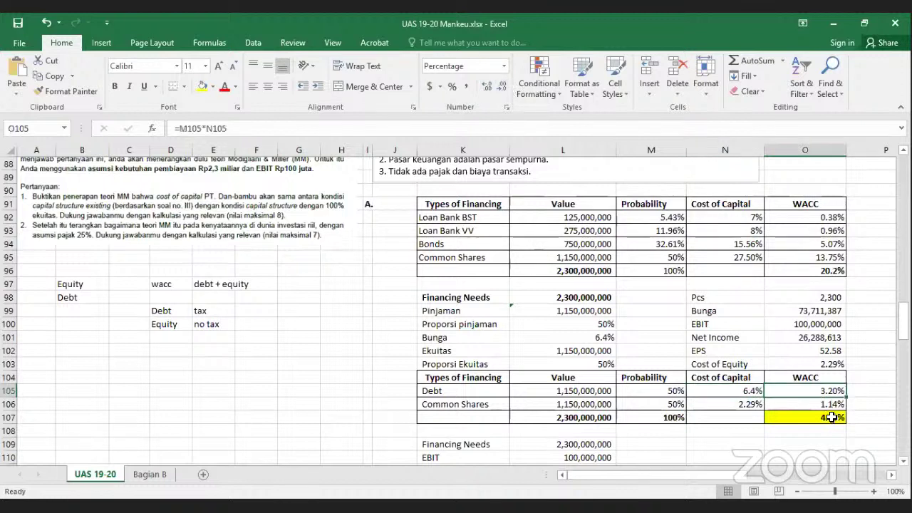
- Examine how the Debt and Common Shares WACC in O105 and O106 use probability and cost of capital, and check the total in O107
{"action": "left_click", "coordinate": [728, 379]}
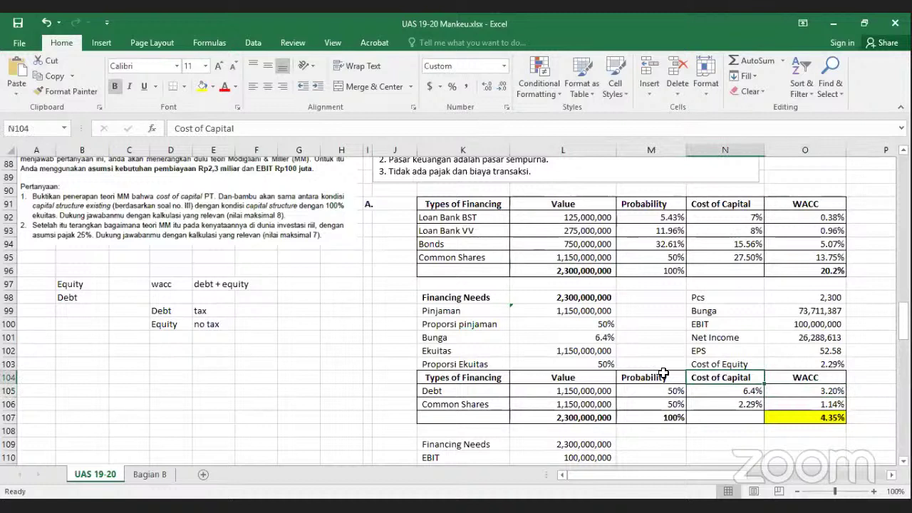
{"action": "left_click", "coordinate": [663, 376]}
{"action": "left_click", "coordinate": [742, 391]}
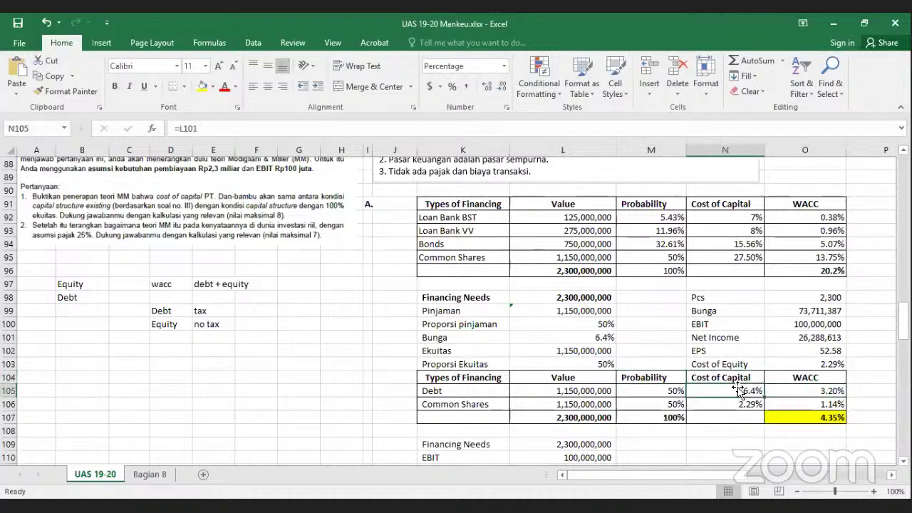
{"action": "key", "text": "Right"}
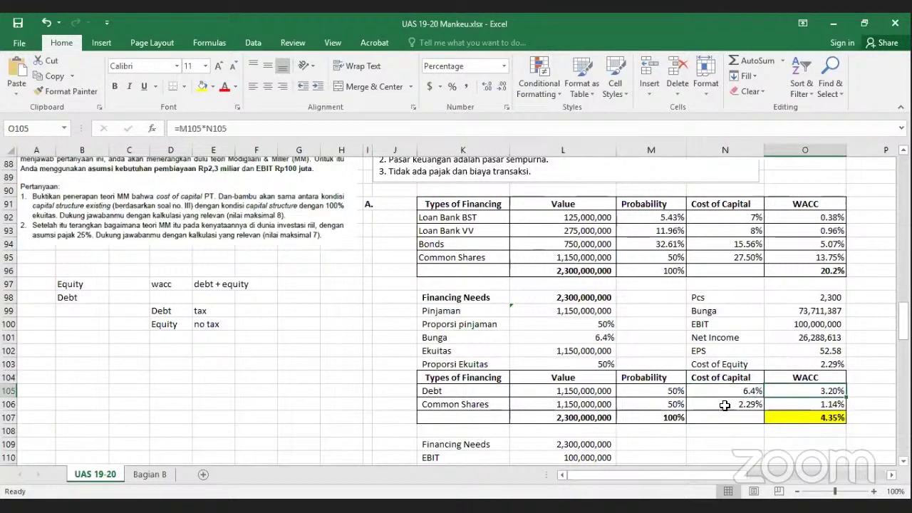
{"action": "left_click", "coordinate": [739, 405]}
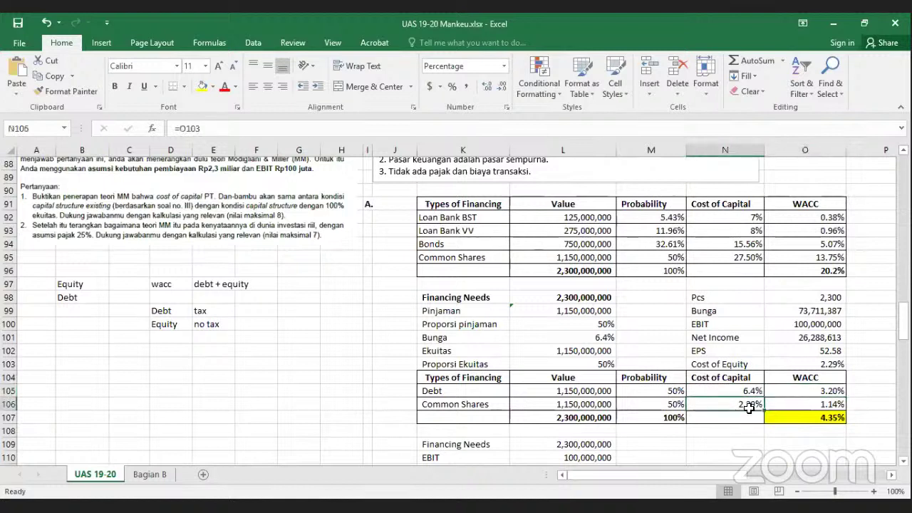
{"action": "left_click", "coordinate": [672, 405]}
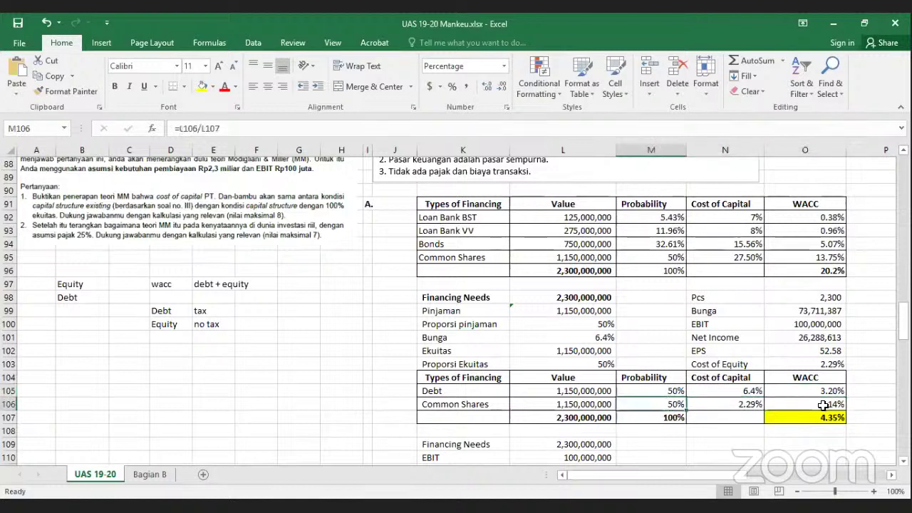
{"action": "left_click", "coordinate": [818, 405]}
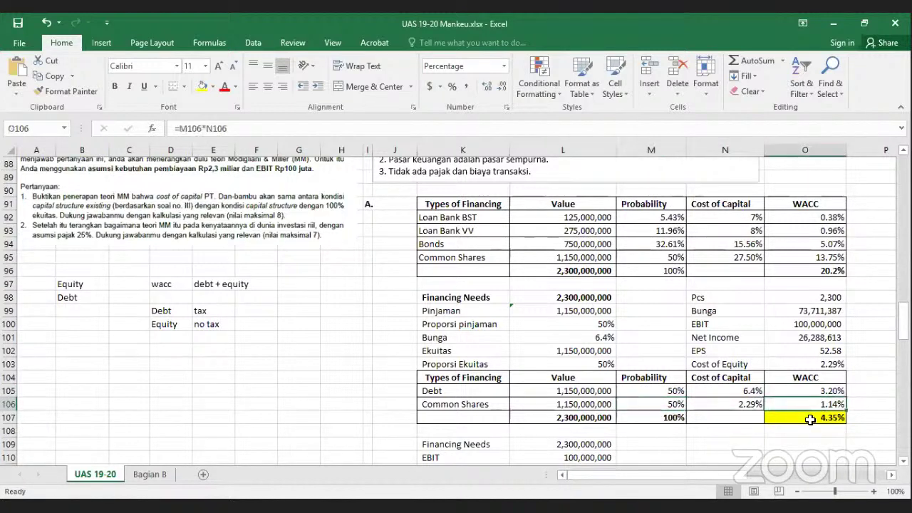
{"action": "left_click", "coordinate": [823, 420]}
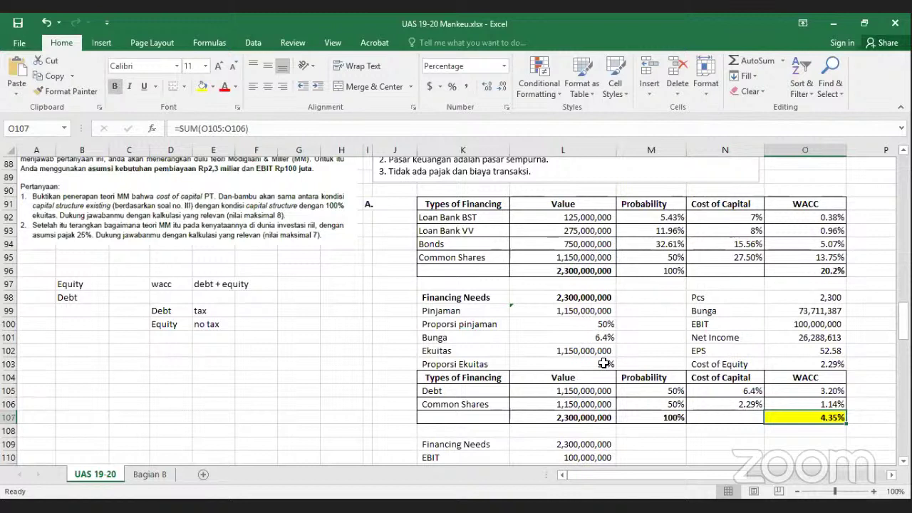
- Point out the part A calculation block K91:O106, its total WACC in O107 and the first table's loan rows
{"action": "left_click", "coordinate": [595, 325]}
{"action": "left_click_drag", "start_coordinate": [460, 205], "coordinate": [759, 351]}
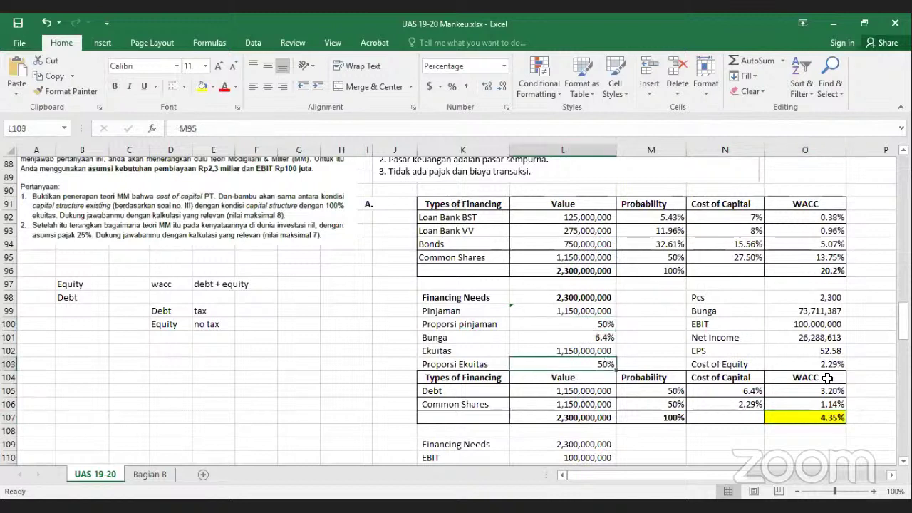
{"action": "left_click_drag", "start_coordinate": [830, 405], "coordinate": [808, 419]}
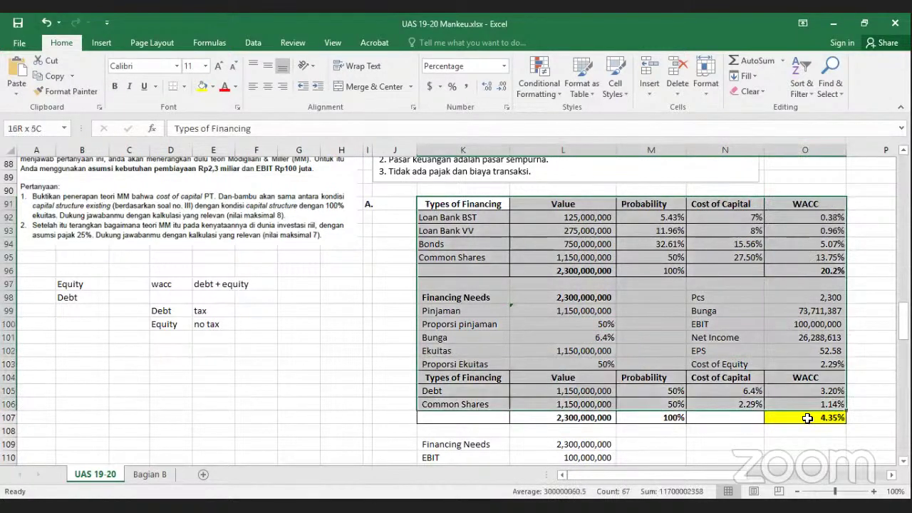
{"action": "key", "text": "ctrl+z"}
{"action": "scroll", "coordinate": [342, 257], "scroll_direction": "up", "scroll_amount": 1}
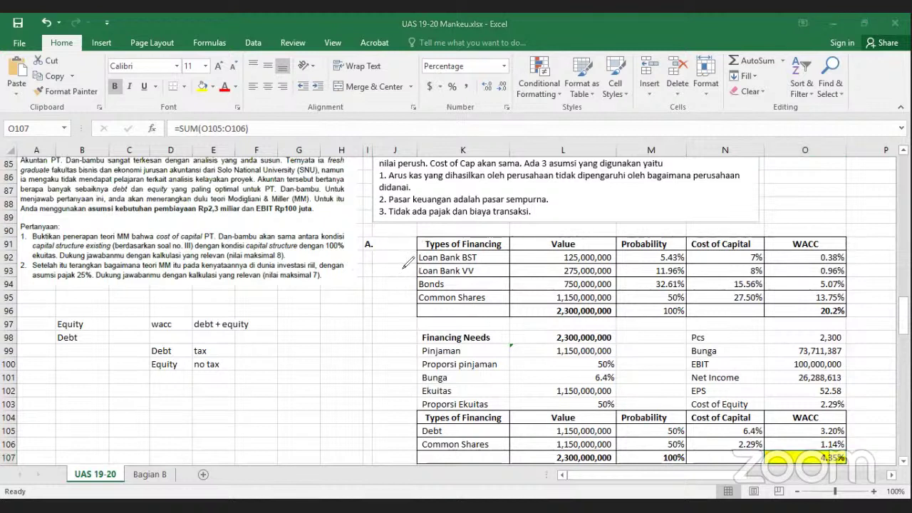
{"action": "left_click_drag", "start_coordinate": [413, 251], "coordinate": [410, 270]}
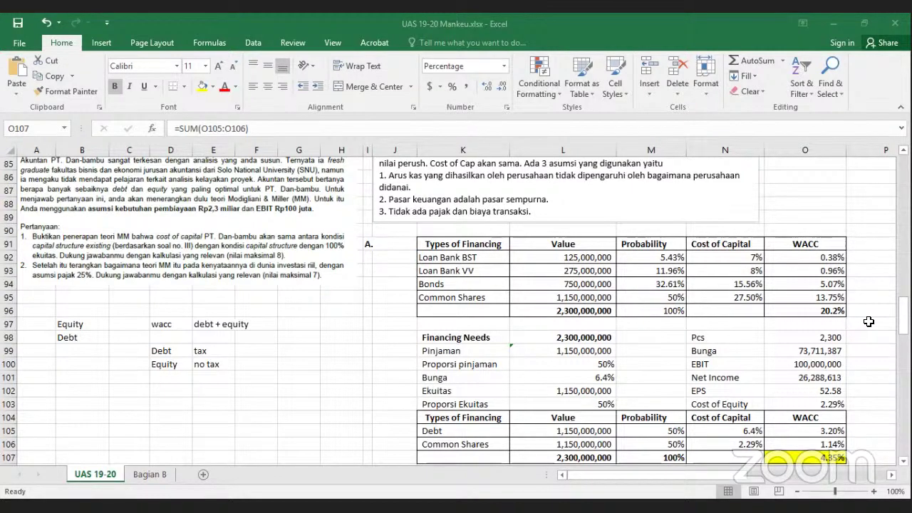
{"action": "key", "text": "Return"}
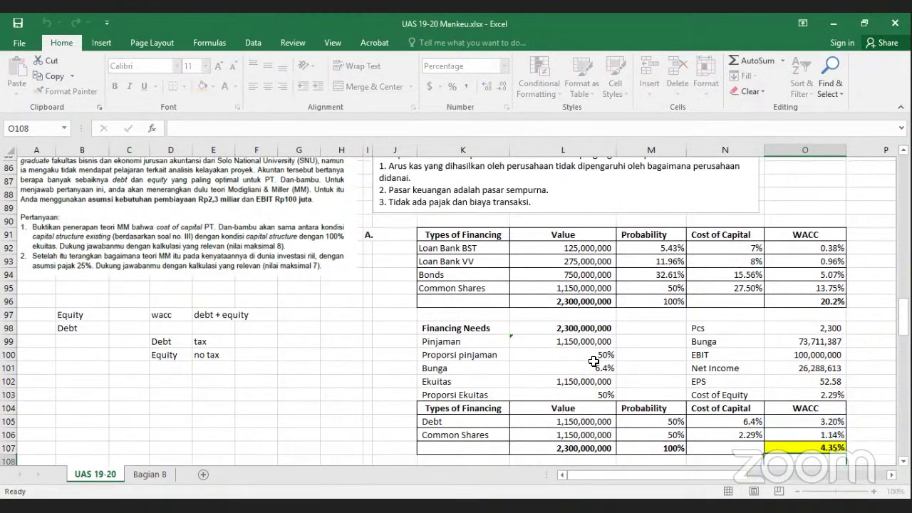
- Check the all-equity inputs Financing Needs, EBIT and Outstanding Shares in L109:L112, and the Net Income and EPS formulas in M113 and M114
{"action": "scroll", "coordinate": [593, 361], "scroll_direction": "down", "scroll_amount": 4}
{"action": "scroll", "coordinate": [594, 357], "scroll_direction": "up", "scroll_amount": 1}
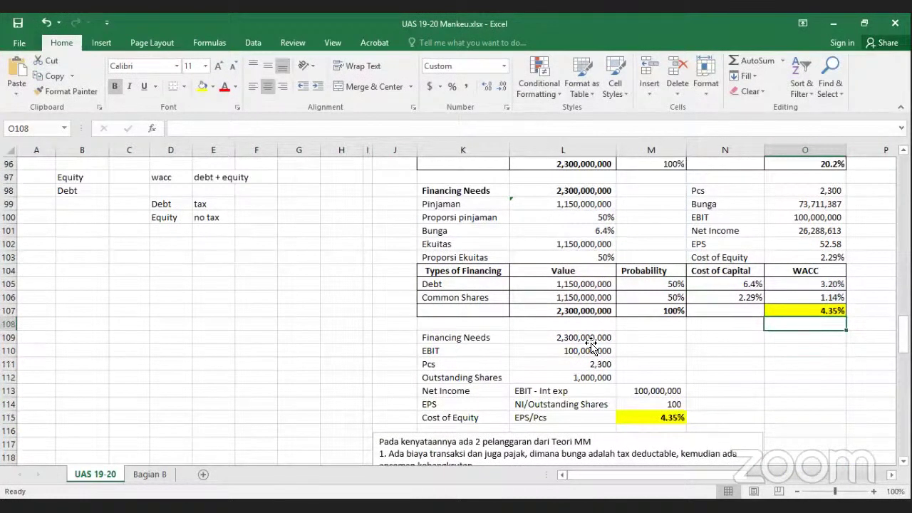
{"action": "left_click", "coordinate": [591, 339]}
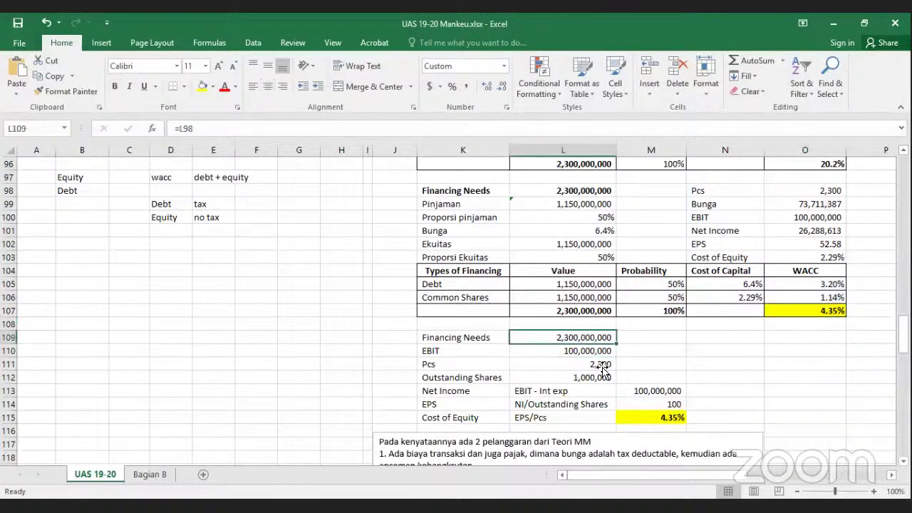
{"action": "key", "text": "Down"}
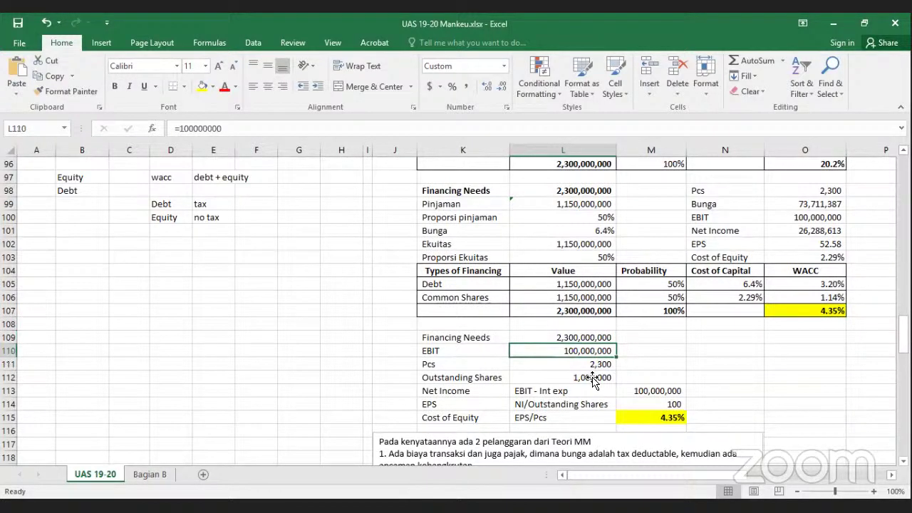
{"action": "left_click", "coordinate": [593, 380]}
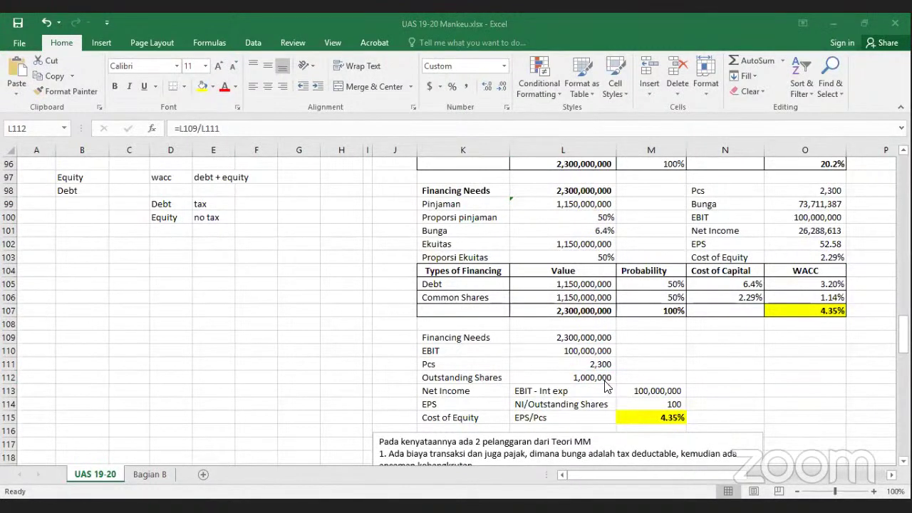
{"action": "double_click", "coordinate": [651, 394]}
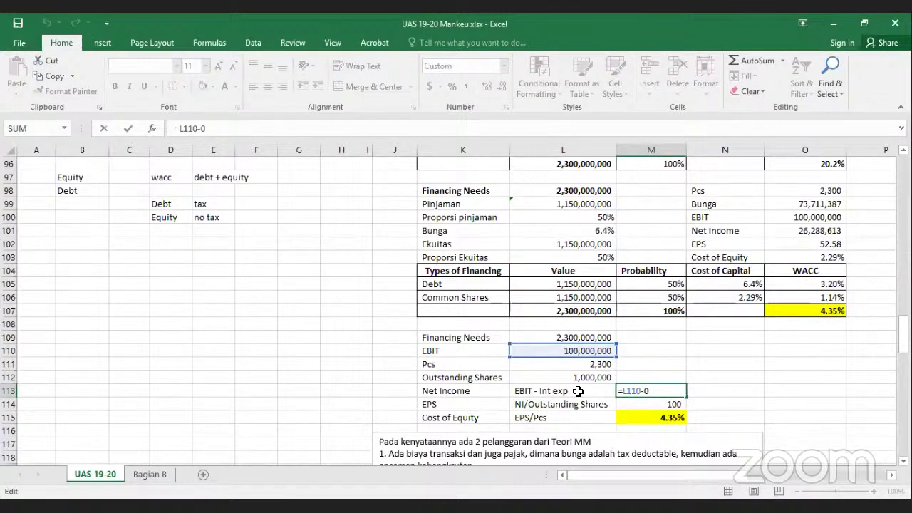
{"action": "left_click", "coordinate": [660, 403]}
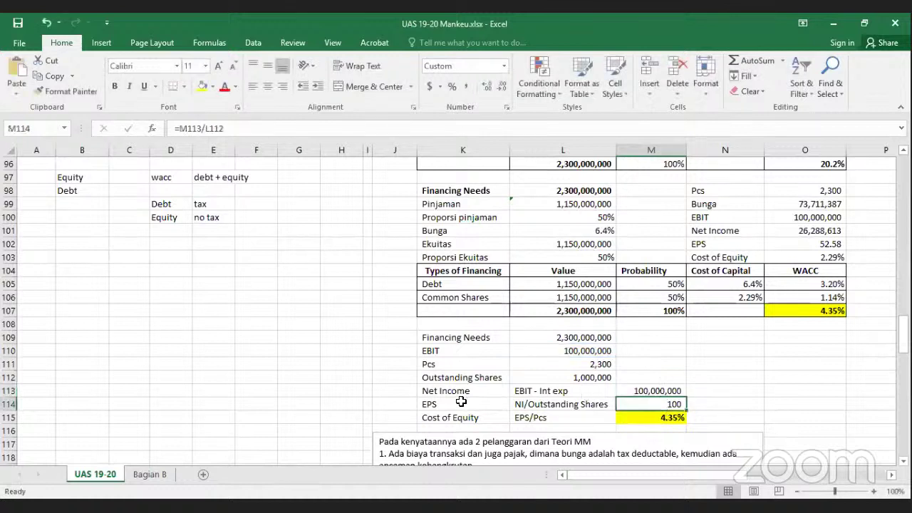
- Check the all-equity EPS formula in M114 and Cost of Equity formula in M115, and compare with the total WACC in O107
{"action": "left_click", "coordinate": [531, 405]}
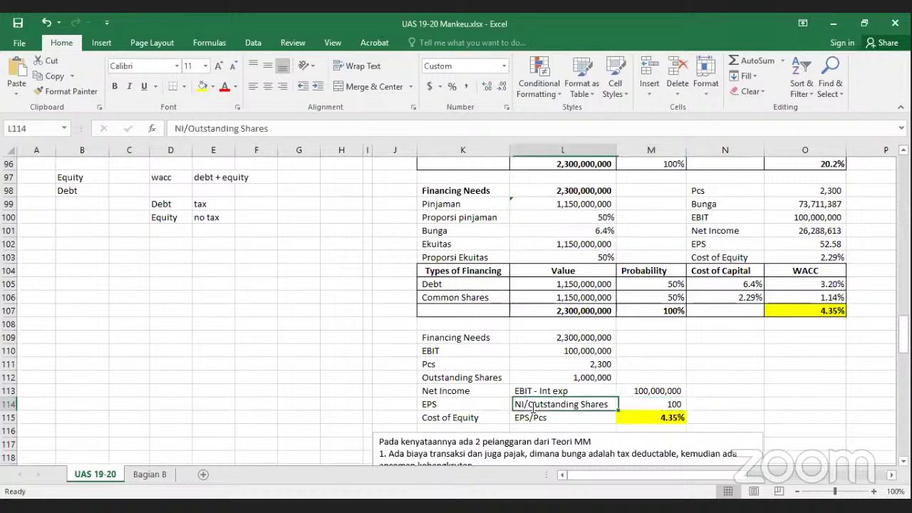
{"action": "double_click", "coordinate": [534, 405]}
{"action": "left_click", "coordinate": [656, 405]}
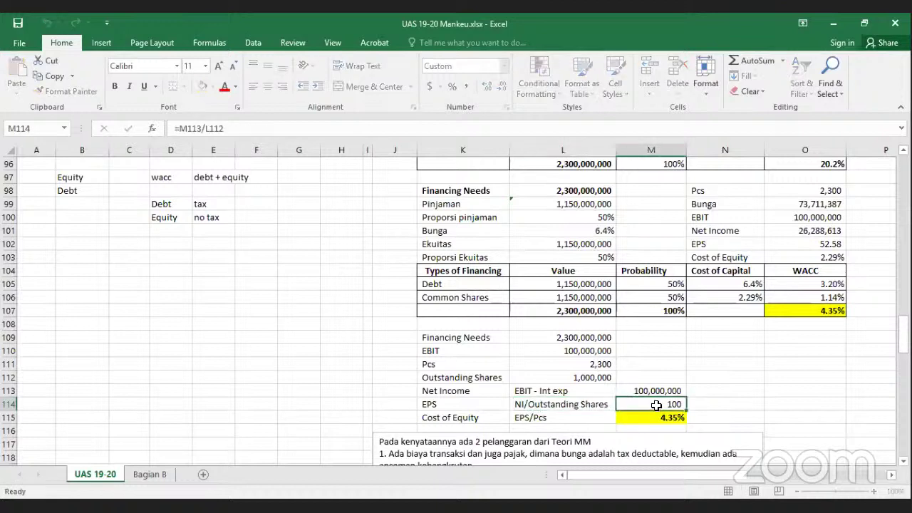
{"action": "double_click", "coordinate": [650, 404]}
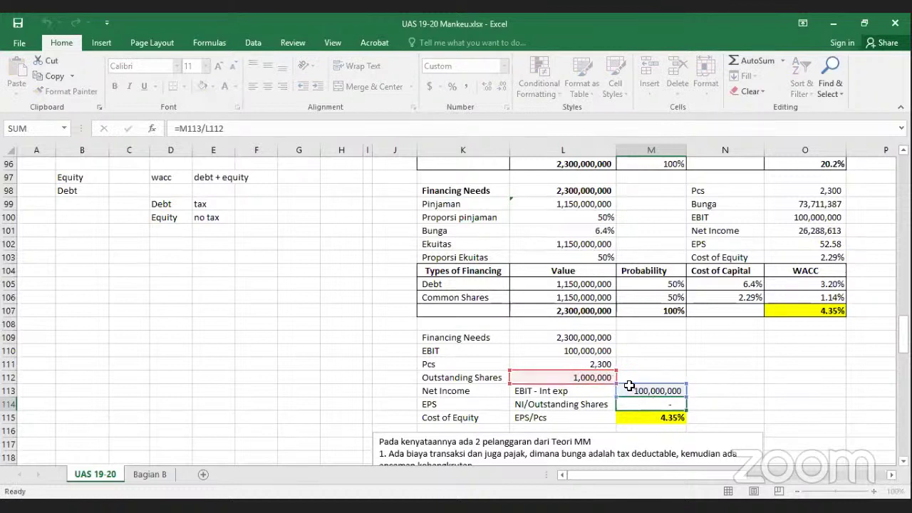
{"action": "key", "text": "Return"}
{"action": "left_click", "coordinate": [665, 402]}
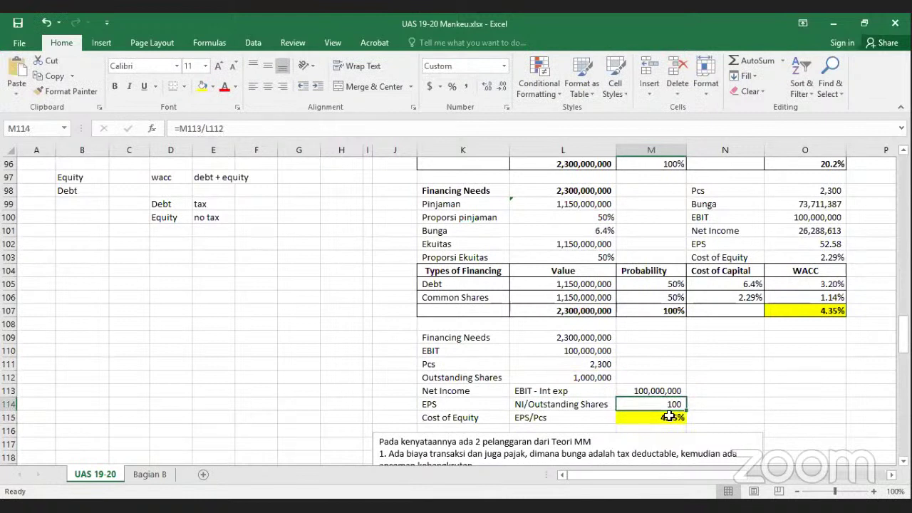
{"action": "double_click", "coordinate": [670, 417]}
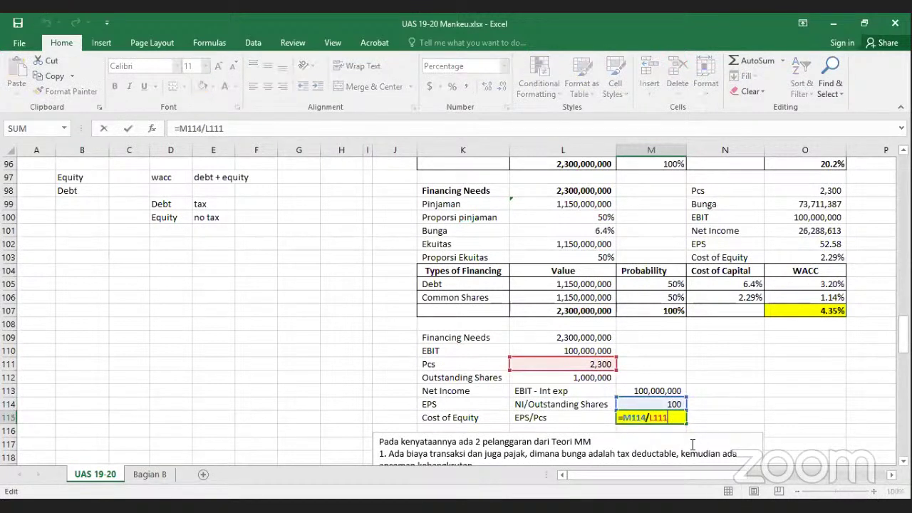
{"action": "key", "text": "Return"}
{"action": "left_click", "coordinate": [822, 312]}
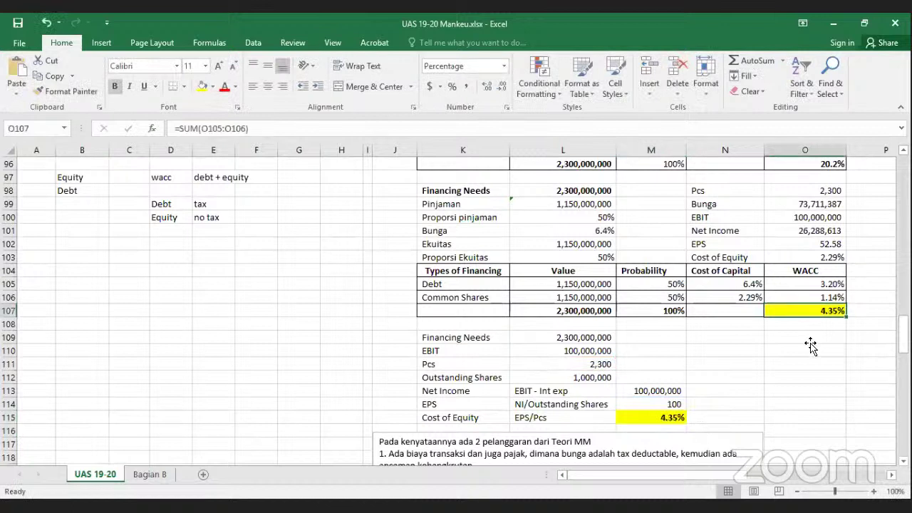
- Note the existing capital structure below the WACC table by entering "50% Debt" in O109 and "50% Equity" in O110
{"action": "left_click", "coordinate": [811, 338]}
{"action": "type", "text": "50% "}
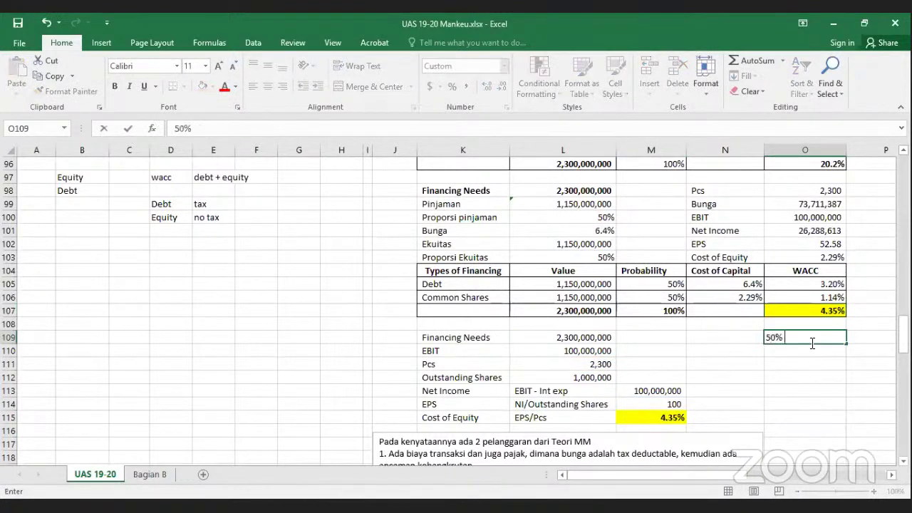
{"action": "type", "text": "Debt"}
{"action": "key", "text": "Return"}
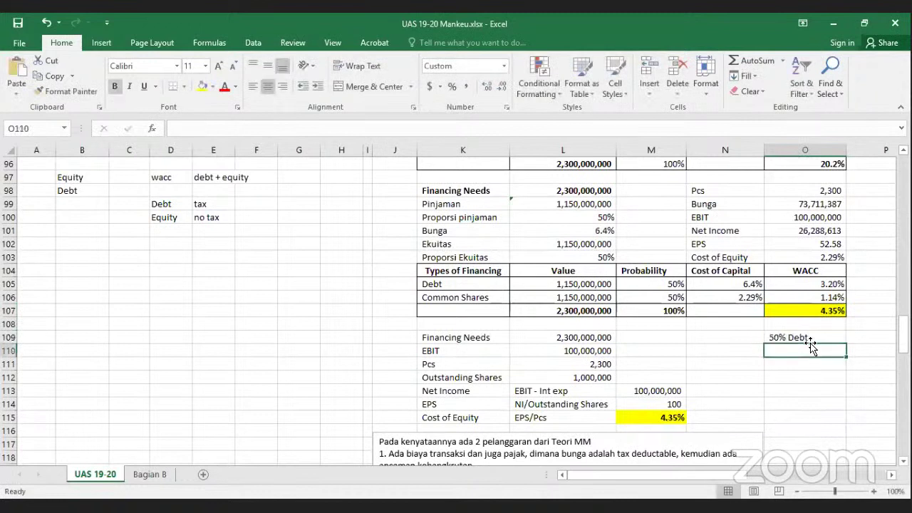
{"action": "type", "text": "50%"}
{"action": "type", "text": "Equi"}
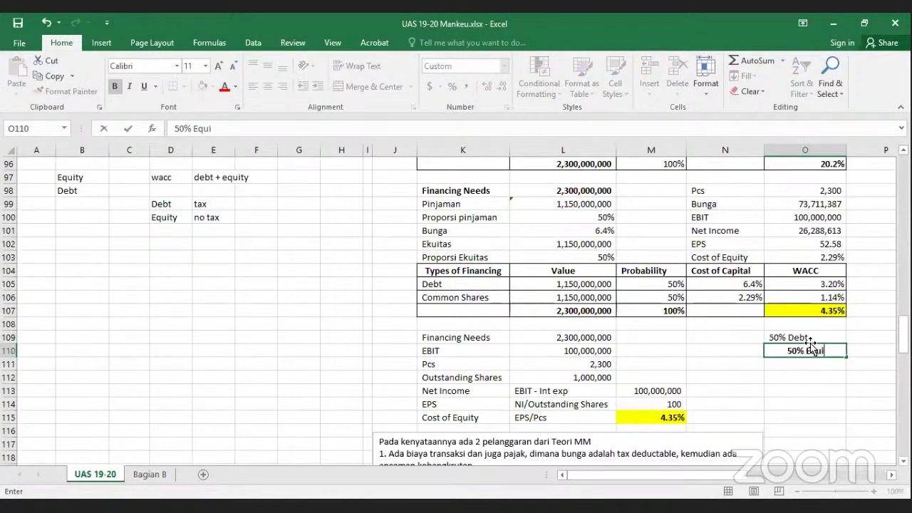
{"action": "type", "text": "ty"}
{"action": "key", "text": "Return"}
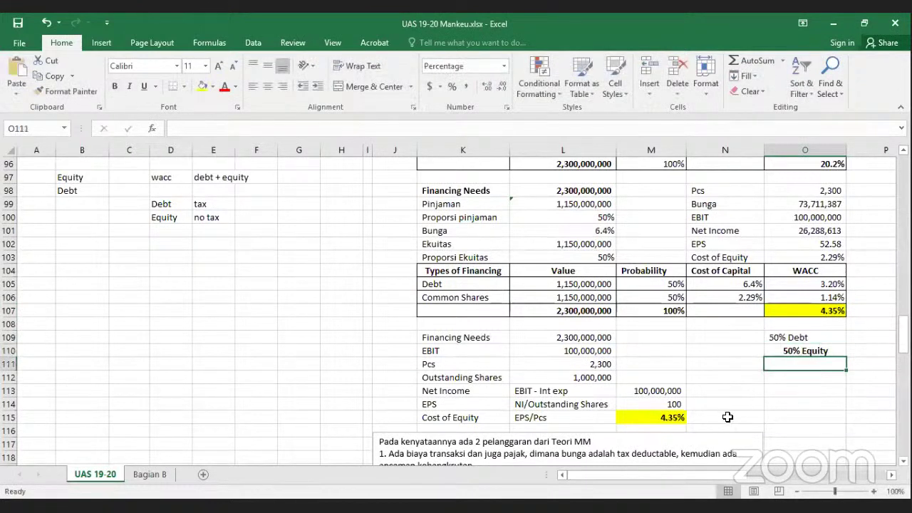
- Enter 100% in N115 beside the all-equity Cost of Equity and format the cell as a percentage
{"action": "left_click", "coordinate": [728, 417]}
{"action": "type", "text": "100%"}
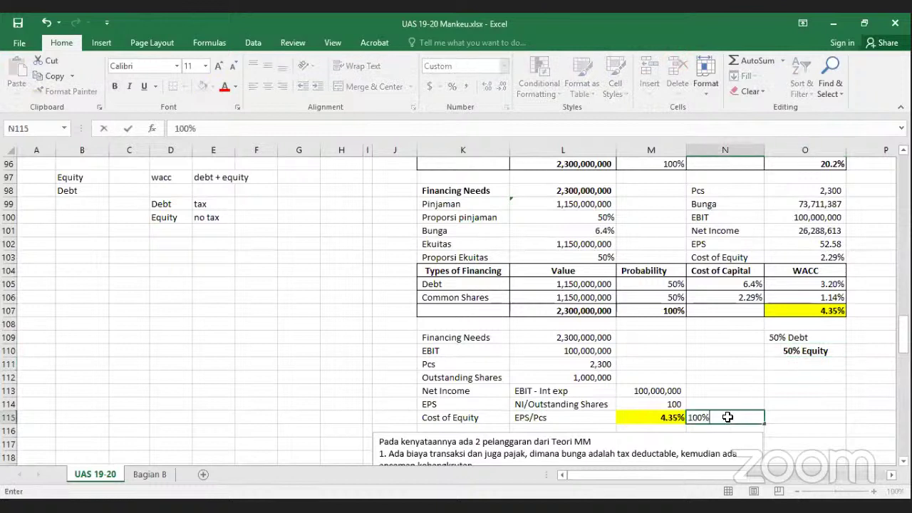
{"action": "key", "text": "ctrl+Return"}
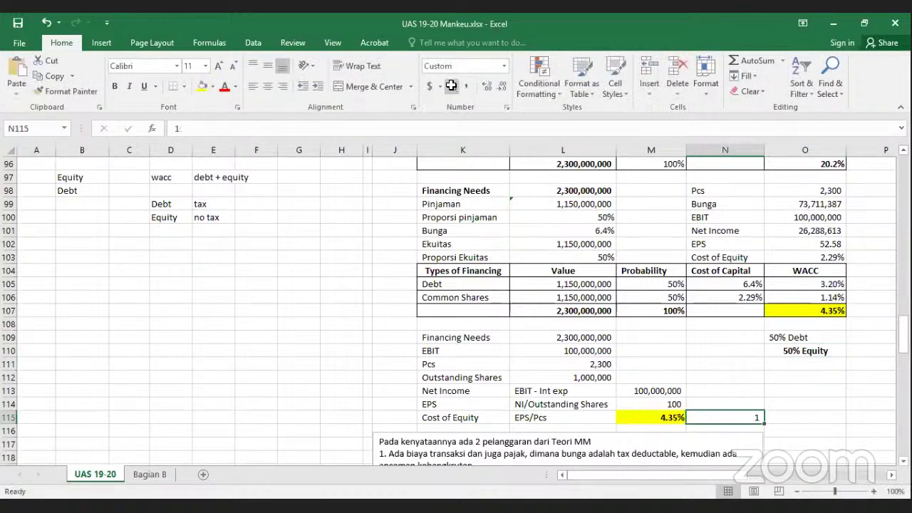
{"action": "left_click", "coordinate": [781, 365]}
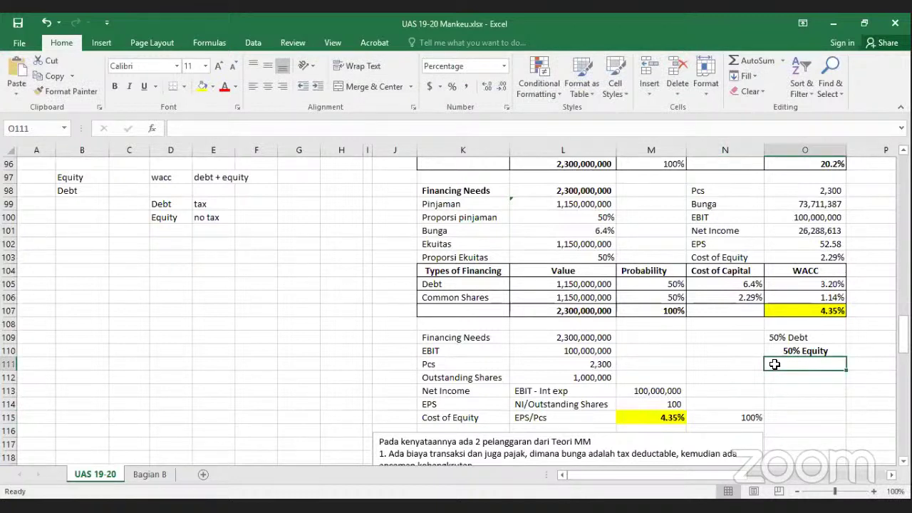
- Review the debt proportion in M105 and L100, and set the Bunga rate in L101 to 5%
{"action": "left_click", "coordinate": [661, 287]}
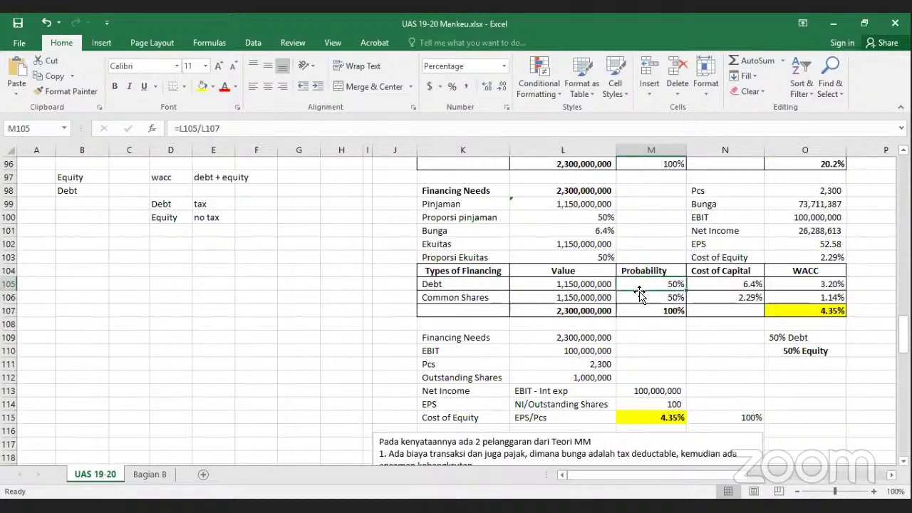
{"action": "left_click", "coordinate": [552, 216]}
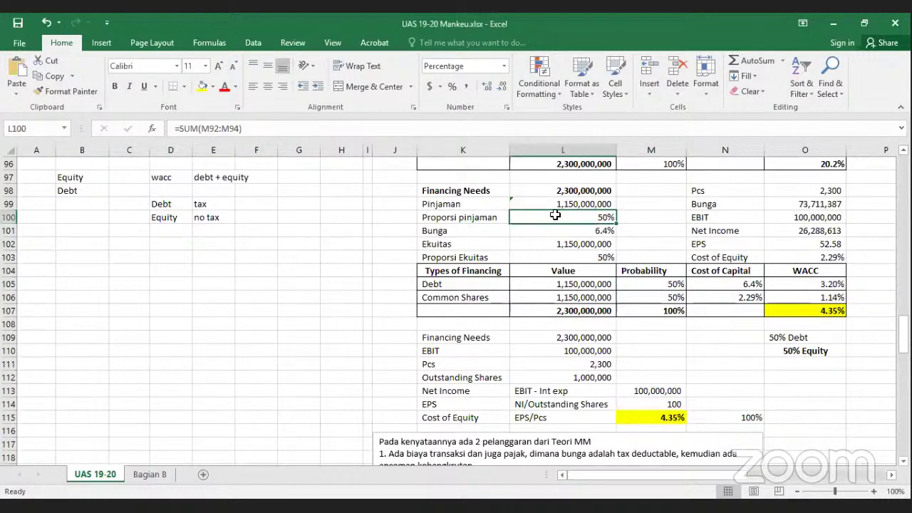
{"action": "scroll", "coordinate": [557, 217], "scroll_direction": "up", "scroll_amount": 2}
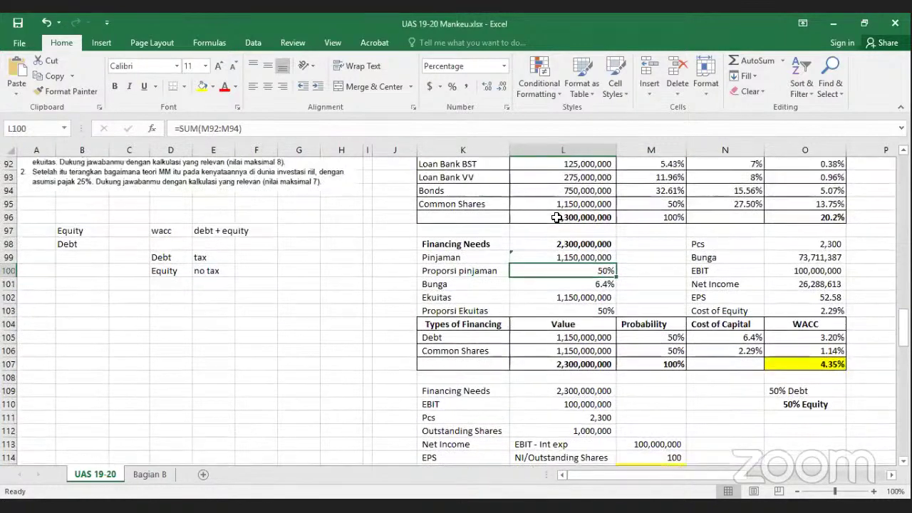
{"action": "left_click", "coordinate": [593, 285]}
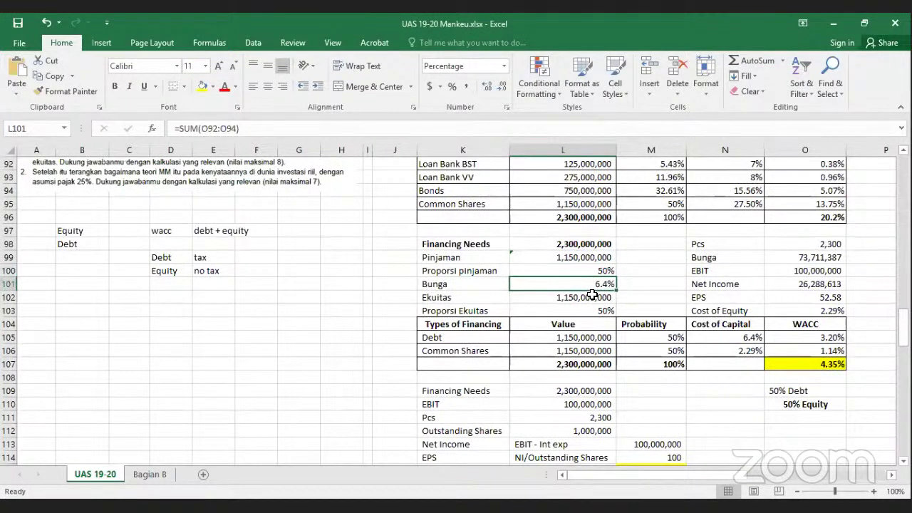
{"action": "type", "text": "5%"}
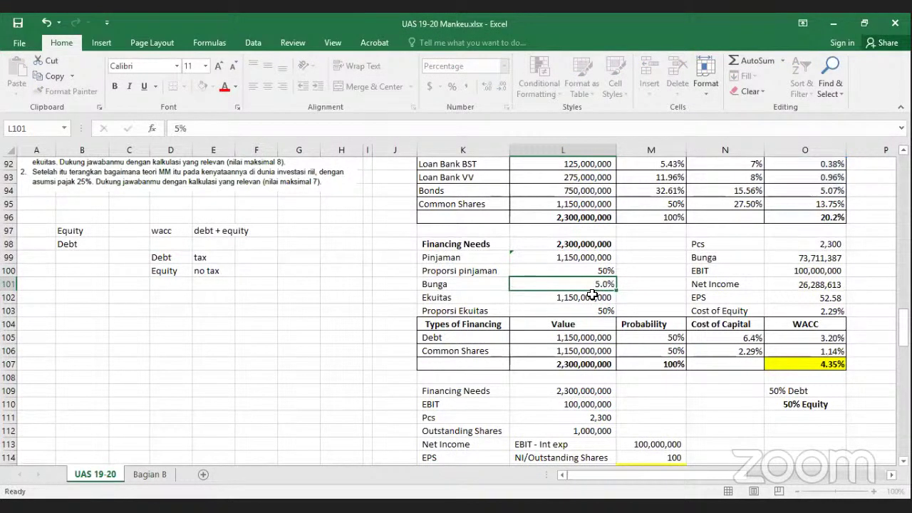
{"action": "key", "text": "Return"}
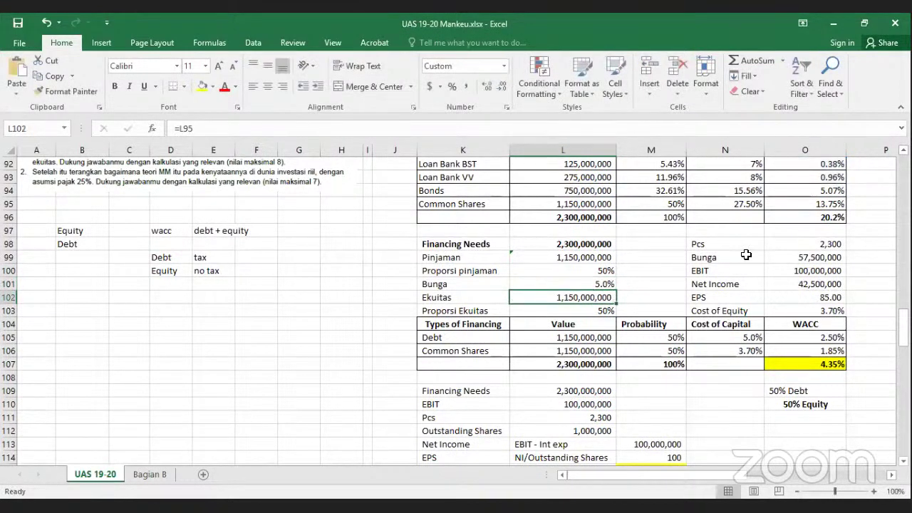
- Check how the Bunga amount in O99, Net Income in O101, EPS in O102 and the Common Shares cost in N106 are calculated
{"action": "double_click", "coordinate": [816, 258]}
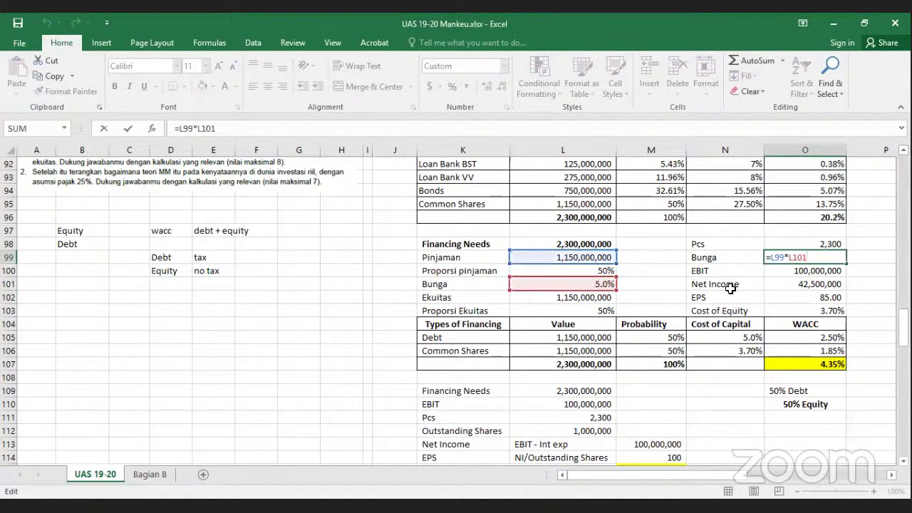
{"action": "left_click", "coordinate": [830, 271]}
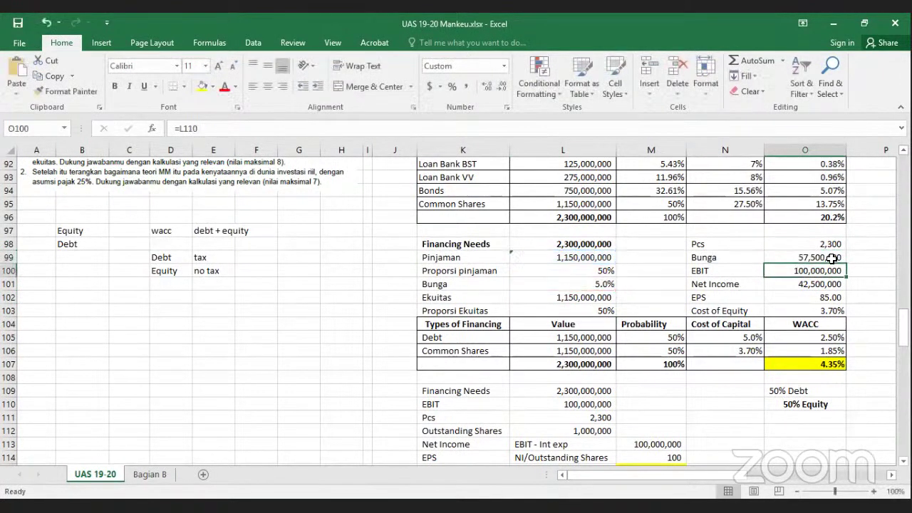
{"action": "key", "text": "Up"}
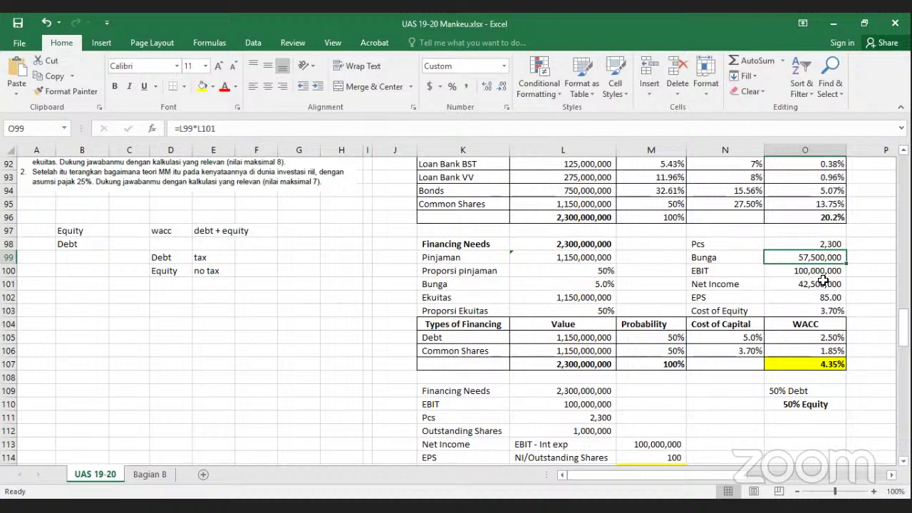
{"action": "double_click", "coordinate": [825, 284]}
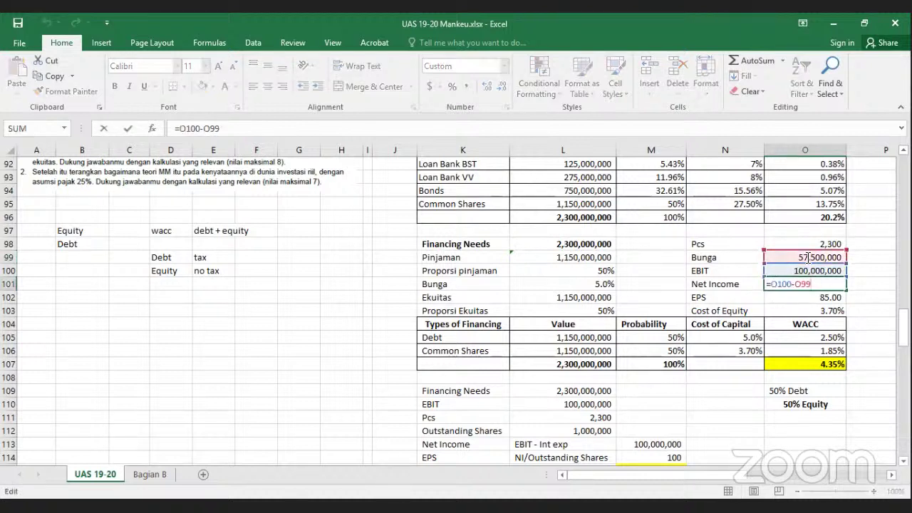
{"action": "key", "text": "Return"}
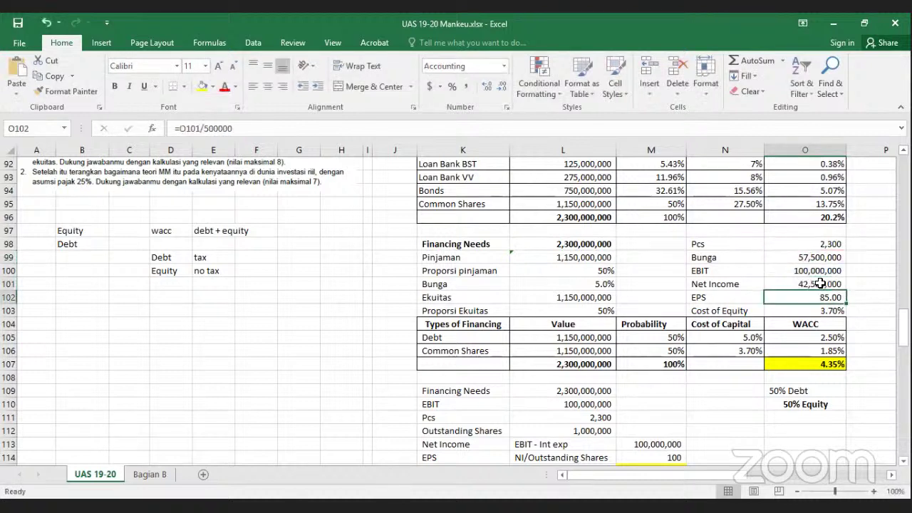
{"action": "left_click", "coordinate": [746, 348]}
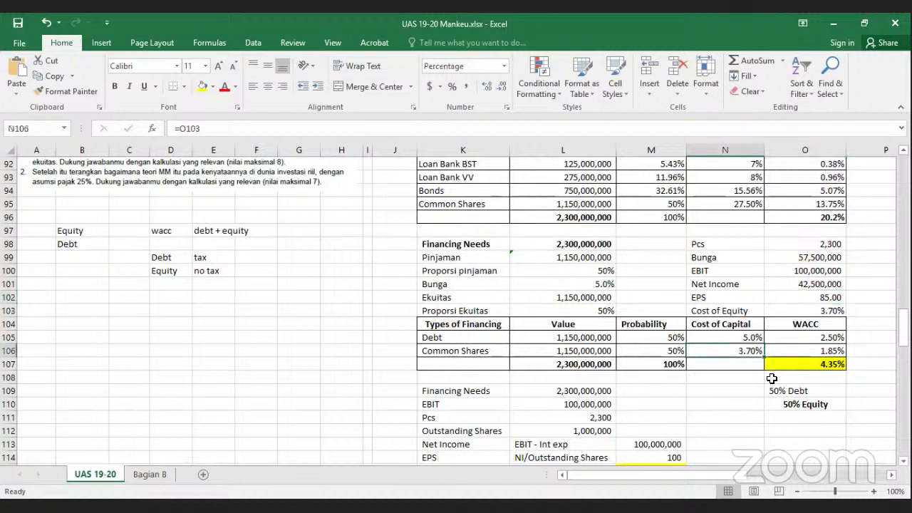
- Undo and redo the Bunga rate change in L101 to compare its effect on the total WACC in O107
{"action": "key", "text": "ctrl+z"}
{"action": "key", "text": "ctrl+z"}
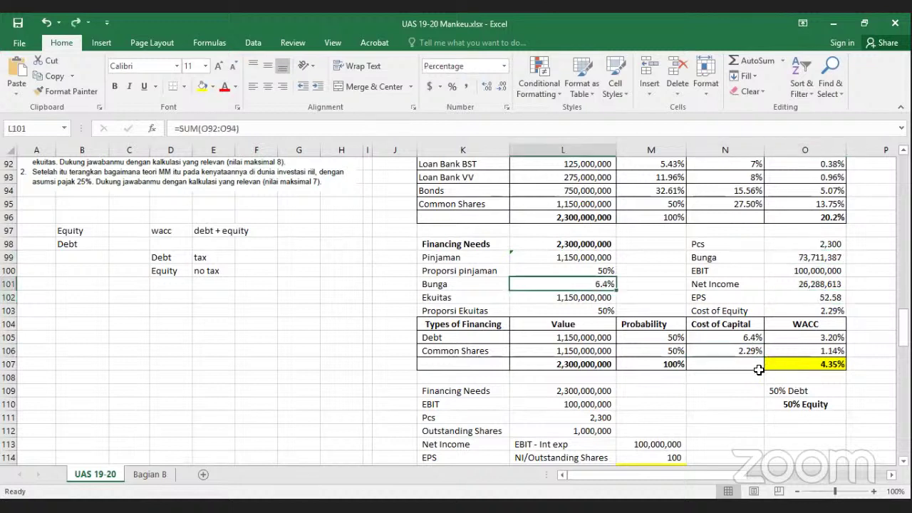
{"action": "key", "text": "ctrl+z"}
{"action": "key", "text": "ctrl+z"}
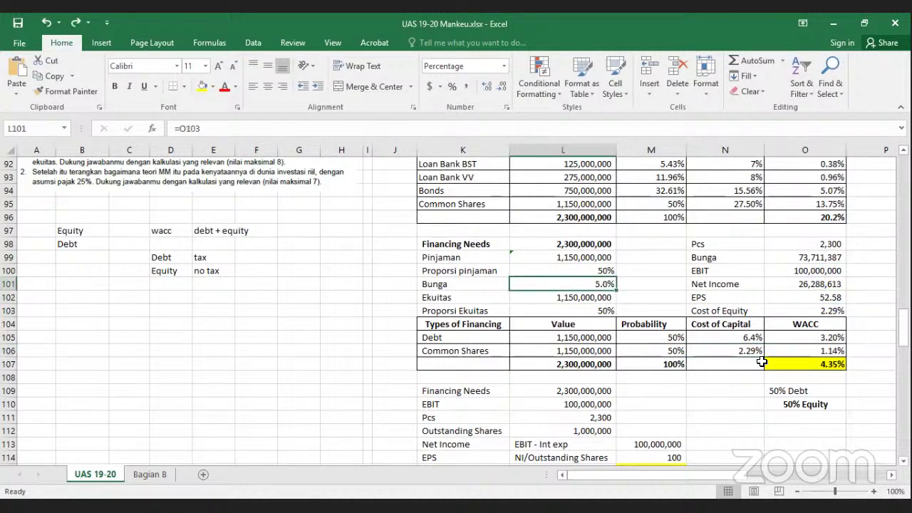
{"action": "key", "text": "ctrl+z"}
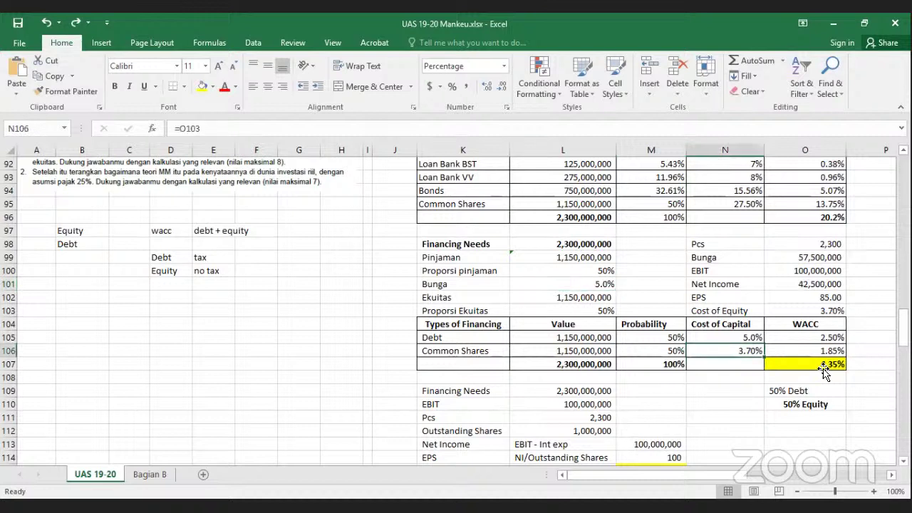
{"action": "key", "text": "ctrl+z"}
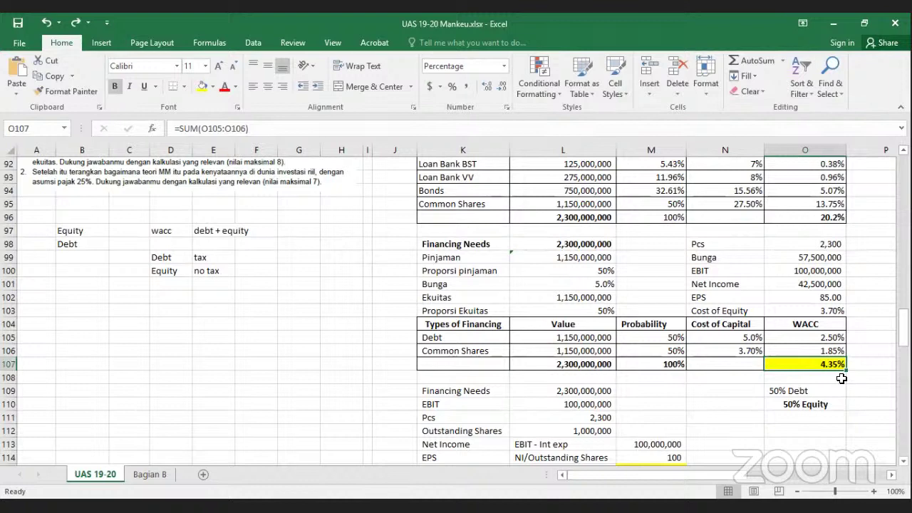
- Reread question 2 and mark "teori MM" and the 25% tax assumption in its text
{"action": "scroll", "coordinate": [842, 379], "scroll_direction": "down", "scroll_amount": 1}
{"action": "scroll", "coordinate": [842, 379], "scroll_direction": "down", "scroll_amount": 1}
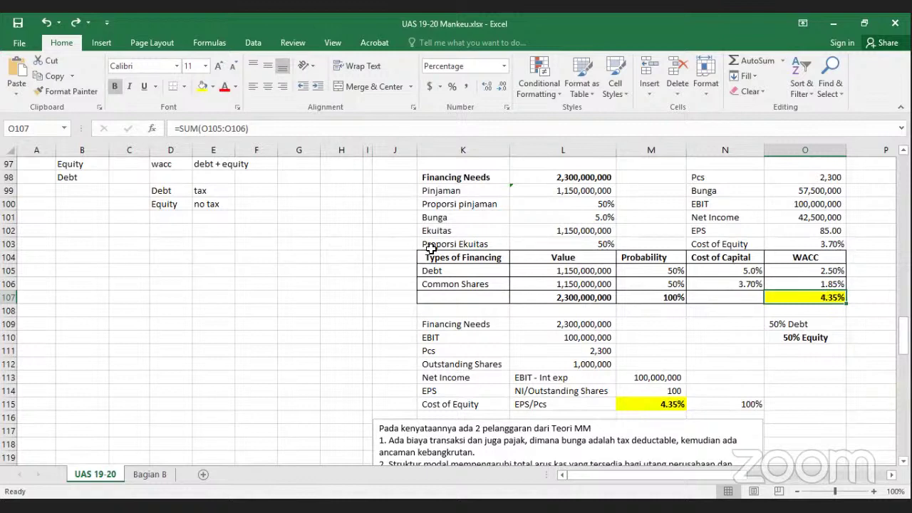
{"action": "scroll", "coordinate": [413, 264], "scroll_direction": "up", "scroll_amount": 3}
{"action": "scroll", "coordinate": [410, 267], "scroll_direction": "up", "scroll_amount": 1}
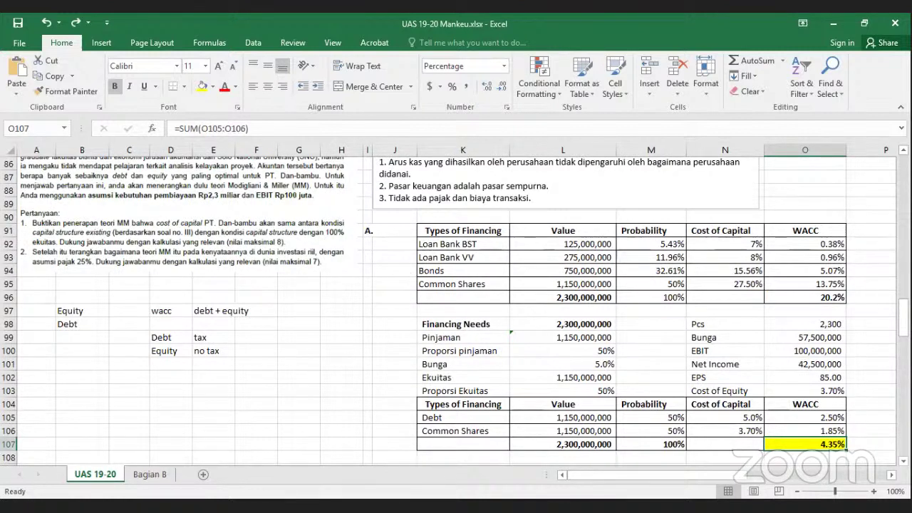
{"action": "left_click_drag", "start_coordinate": [180, 248], "coordinate": [142, 266]}
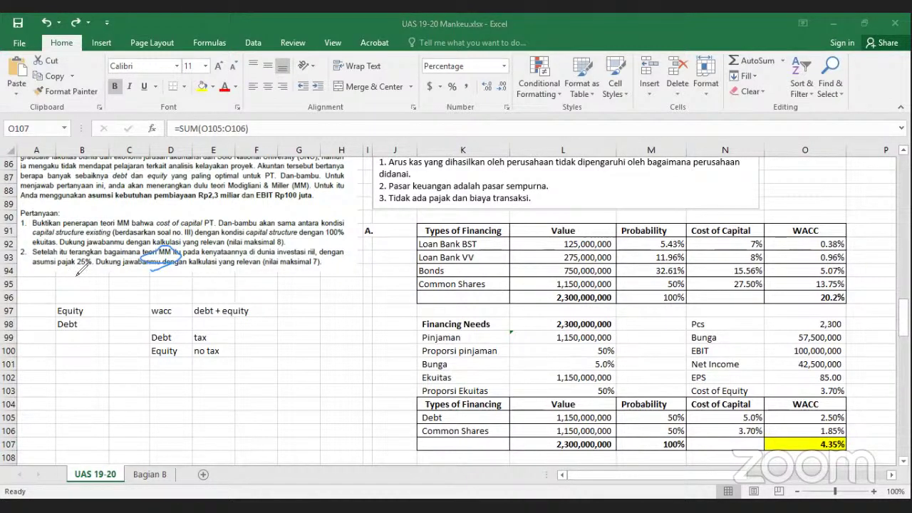
{"action": "mouse_move", "coordinate": [110, 251]}
{"action": "left_mouse_down"}
{"action": "mouse_move", "coordinate": [64, 279]}
{"action": "mouse_move", "coordinate": [44, 279]}
{"action": "mouse_move", "coordinate": [44, 265]}
{"action": "left_mouse_up"}
- Examine the with-tax WACC table, checking the Common Shares WACC in O124 and the after-tax Debt cost formula in N123 against the no-tax table
{"action": "scroll", "coordinate": [857, 272], "scroll_direction": "down", "scroll_amount": 4}
{"action": "key", "text": "F2"}
{"action": "scroll", "coordinate": [857, 272], "scroll_direction": "down", "scroll_amount": 3}
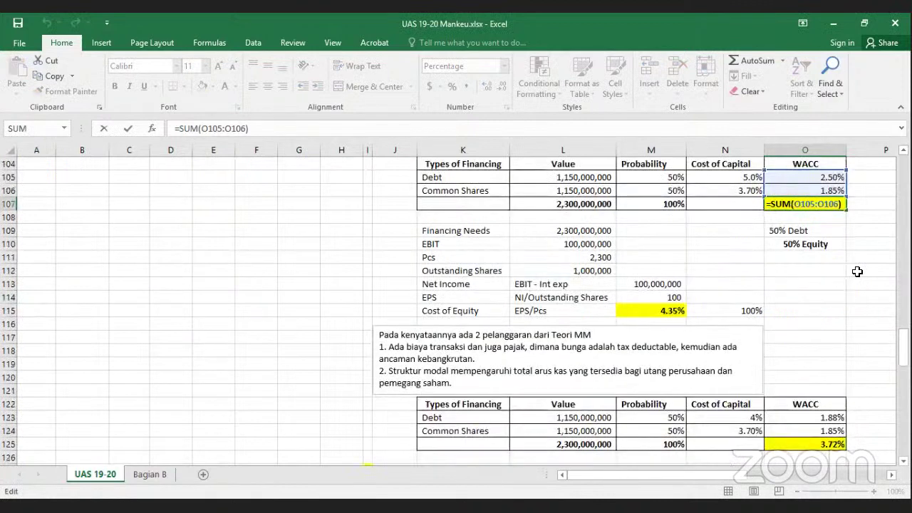
{"action": "key", "text": "Return"}
{"action": "scroll", "coordinate": [811, 391], "scroll_direction": "down", "scroll_amount": 1}
{"action": "left_click", "coordinate": [811, 390]}
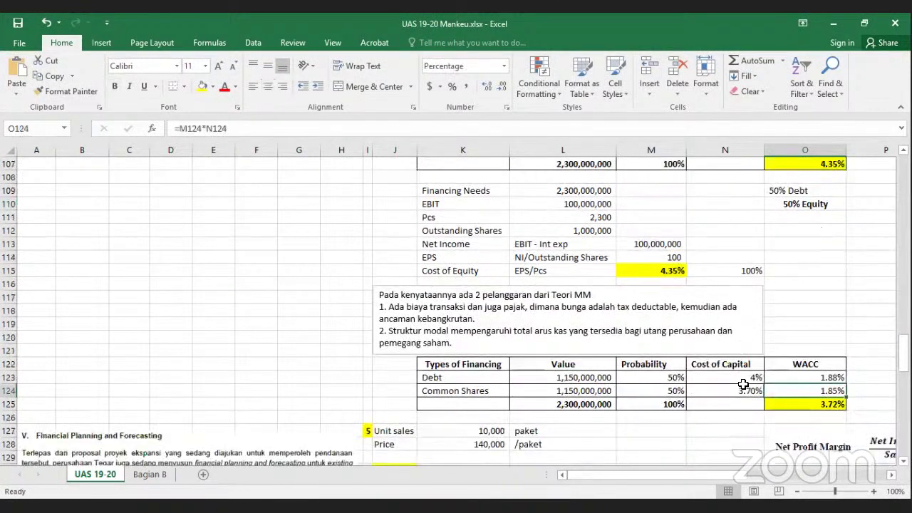
{"action": "left_click", "coordinate": [738, 378]}
{"action": "scroll", "coordinate": [737, 378], "scroll_direction": "up", "scroll_amount": 2}
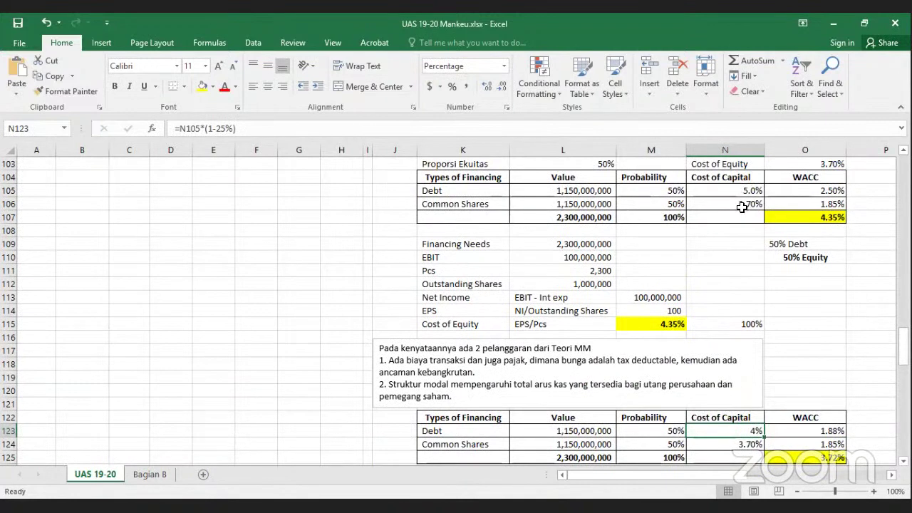
- Undo the manual Bunga rate entry in L101 to restore the formula =SUM(O92:O94)
{"action": "scroll", "coordinate": [619, 243], "scroll_direction": "up", "scroll_amount": 2}
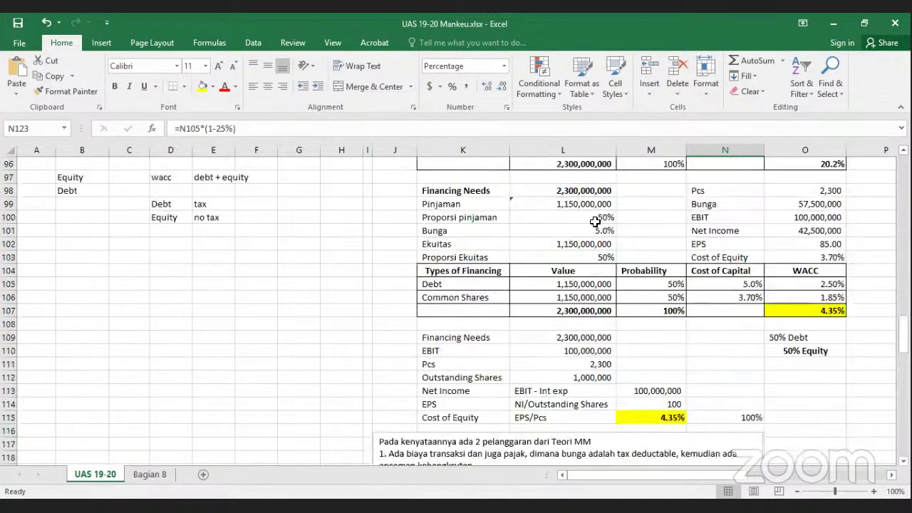
{"action": "left_click", "coordinate": [595, 220]}
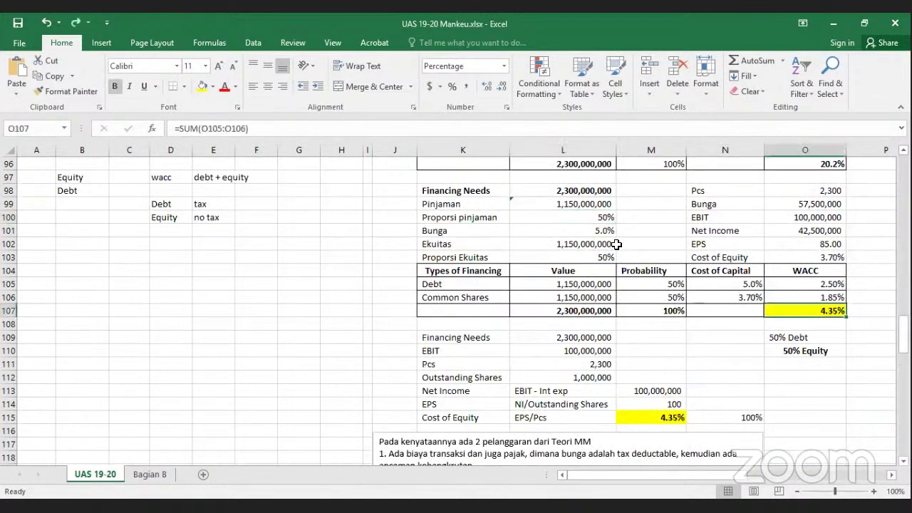
{"action": "left_click", "coordinate": [604, 233]}
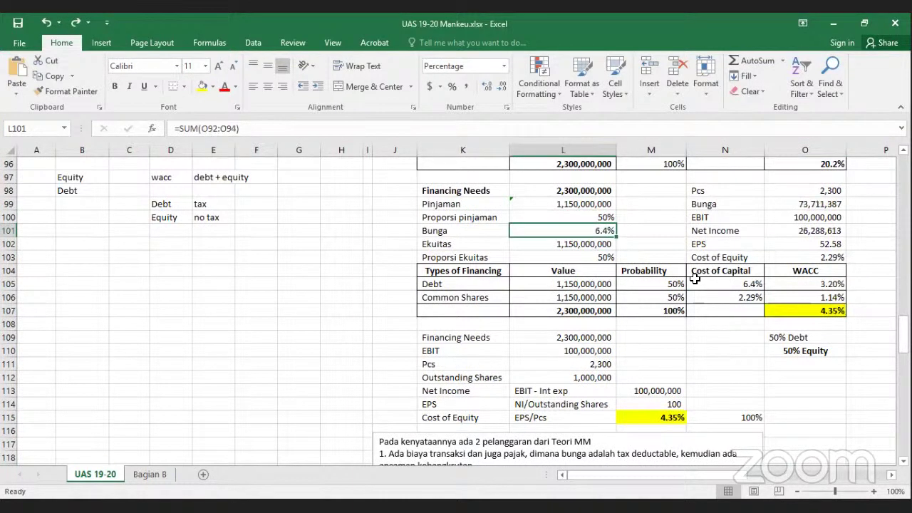
- Re-enter the after-tax Debt cost of capital in N123 as =N105*(1-25%), referencing the Debt cost in the no-tax table
{"action": "scroll", "coordinate": [736, 351], "scroll_direction": "down", "scroll_amount": 4}
{"action": "left_click", "coordinate": [741, 352]}
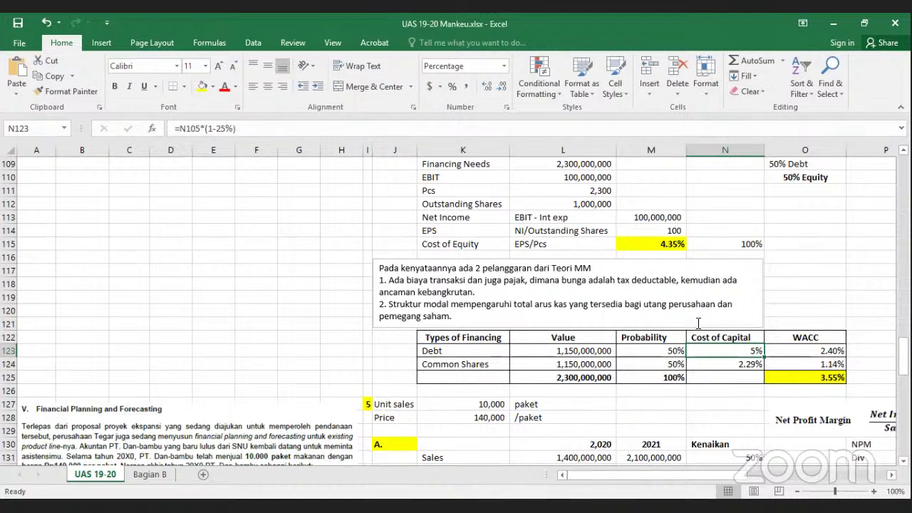
{"action": "double_click", "coordinate": [720, 351]}
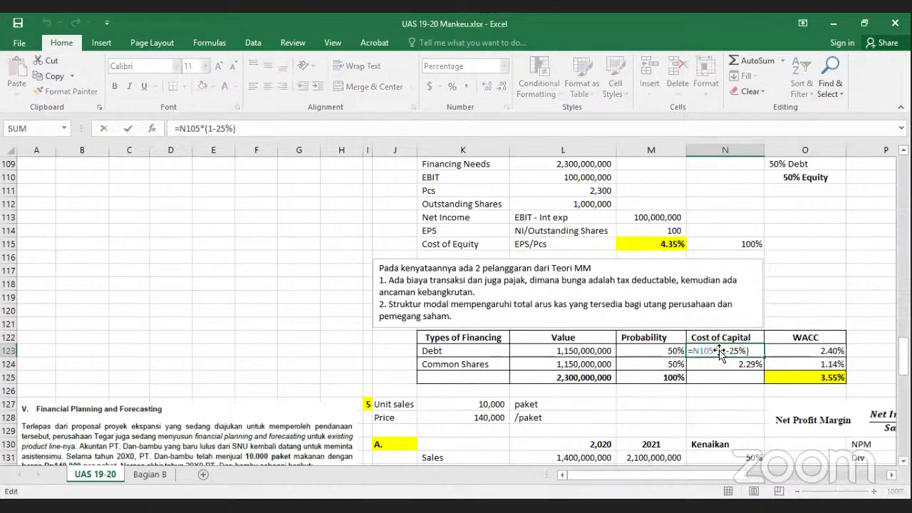
{"action": "key", "text": "Return"}
{"action": "left_click", "coordinate": [718, 350]}
{"action": "key", "text": "BackSpace"}
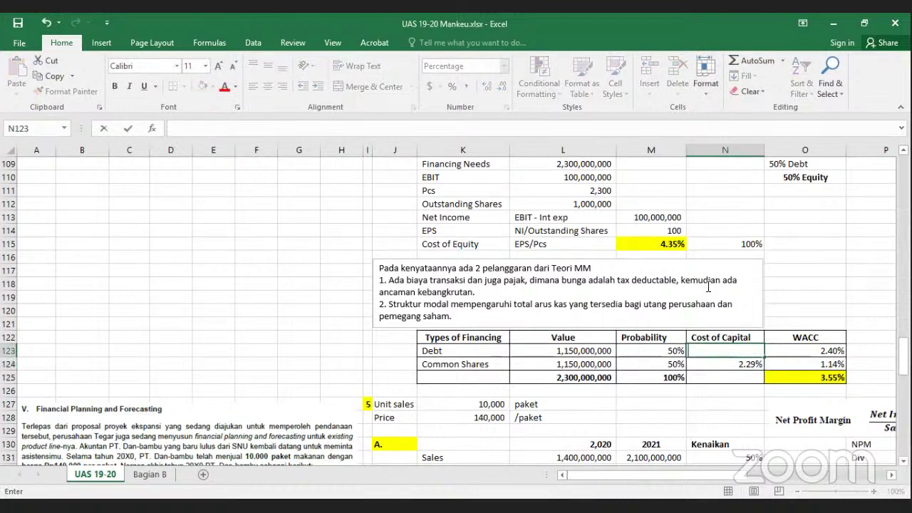
{"action": "type", "text": "="}
{"action": "scroll", "coordinate": [727, 238], "scroll_direction": "up", "scroll_amount": 2}
{"action": "scroll", "coordinate": [727, 236], "scroll_direction": "up", "scroll_amount": 1}
{"action": "left_click", "coordinate": [722, 231]}
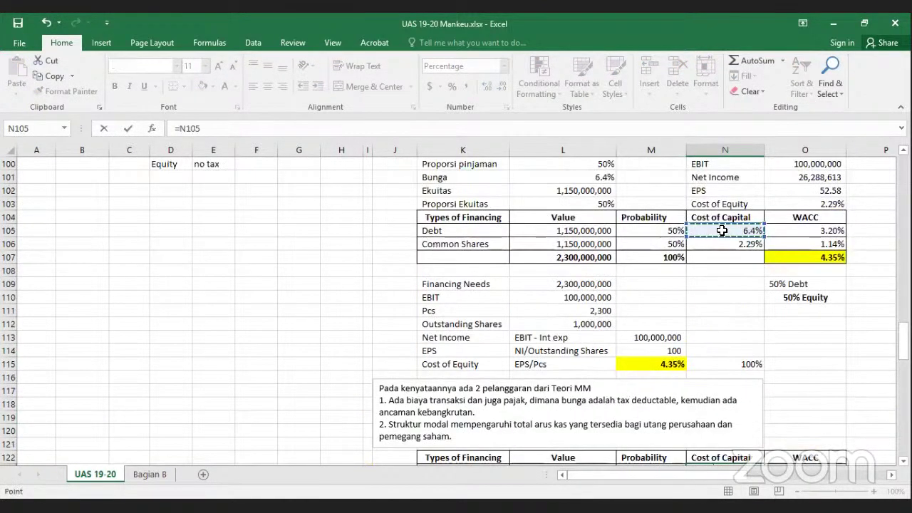
{"action": "type", "text": "*(1-25%"}
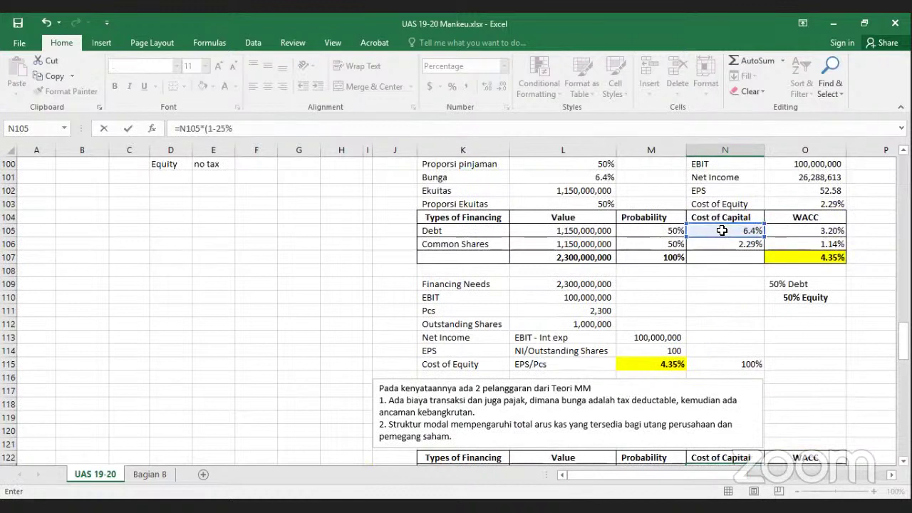
{"action": "key", "text": "Return"}
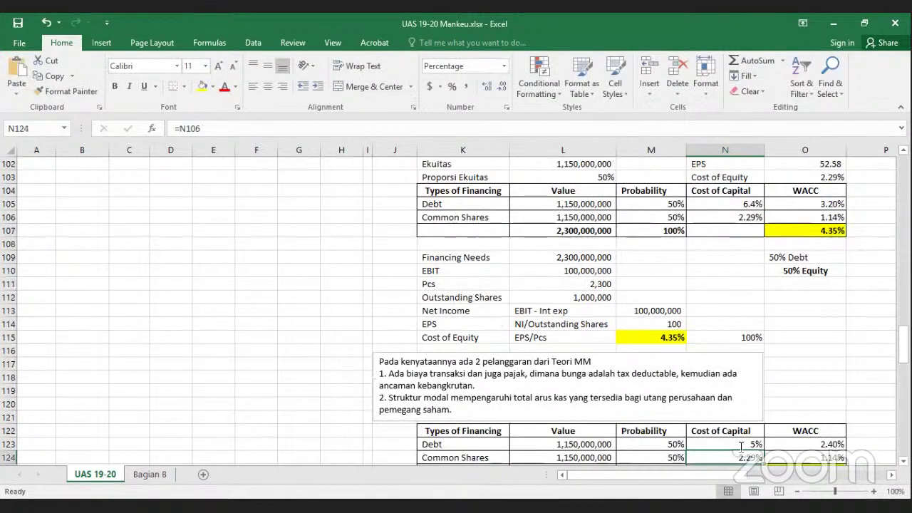
- Format the Debt cost of capital in N123 to show two decimal places
{"action": "key", "text": "Up"}
{"action": "left_click", "coordinate": [487, 85]}
{"action": "left_click", "coordinate": [486, 85]}
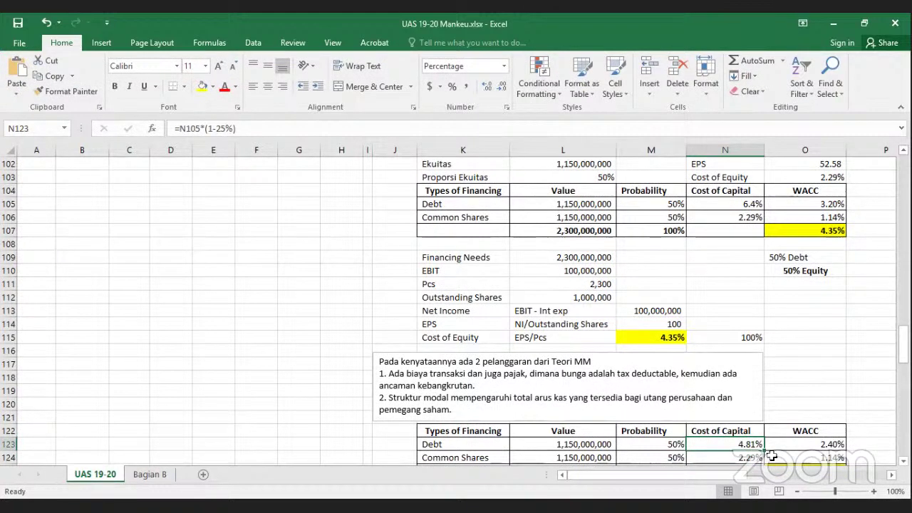
- Check the with-tax WACC total in O125, the Debt and Common Shares proportions in M123:M124 and the Outstanding Shares formula in L112
{"action": "scroll", "coordinate": [784, 446], "scroll_direction": "down", "scroll_amount": 1}
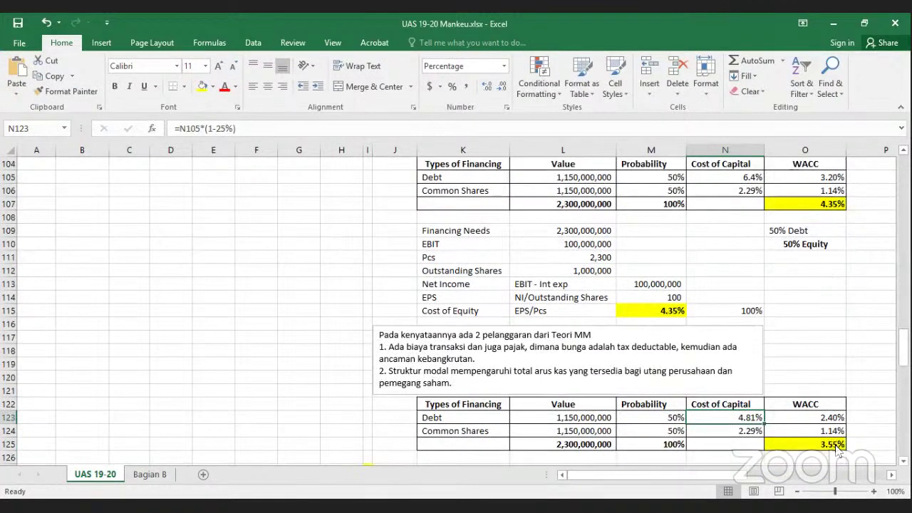
{"action": "left_click", "coordinate": [827, 447]}
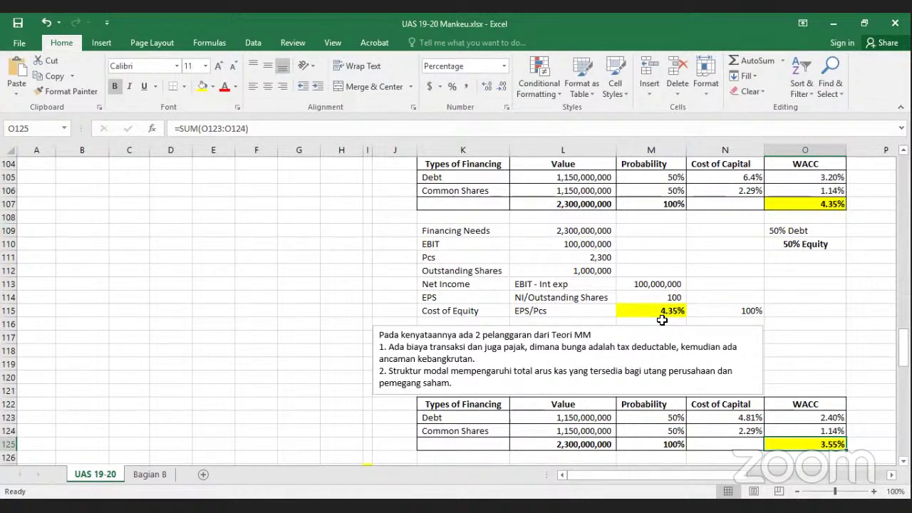
{"action": "left_click", "coordinate": [668, 420]}
{"action": "left_click", "coordinate": [665, 428]}
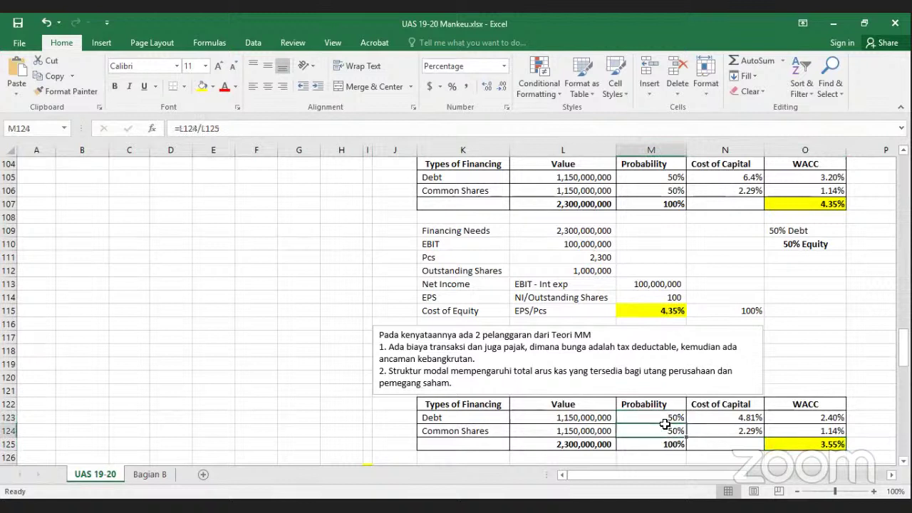
{"action": "left_click_drag", "start_coordinate": [667, 419], "coordinate": [667, 427]}
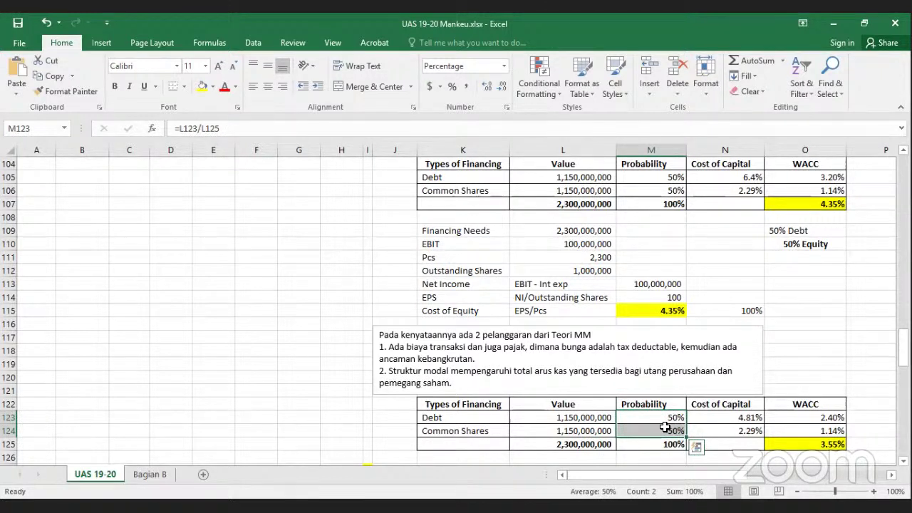
{"action": "left_click", "coordinate": [116, 303]}
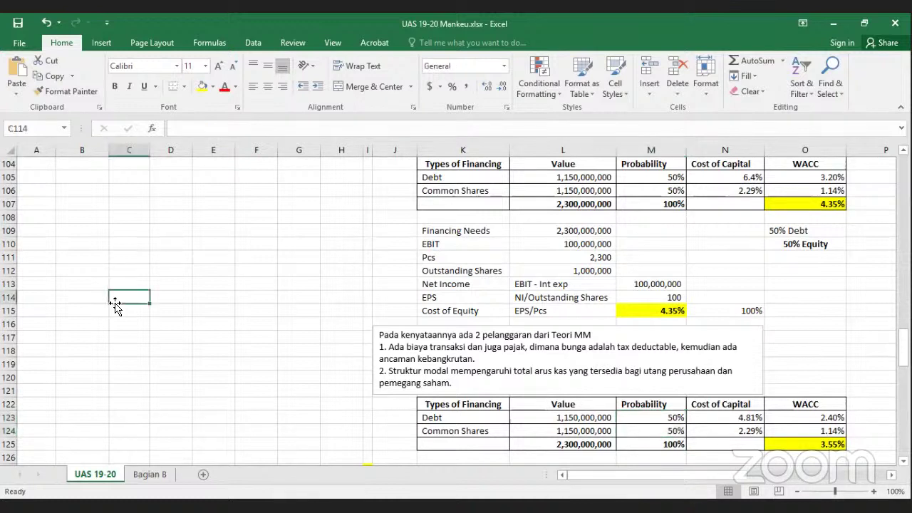
{"action": "left_click", "coordinate": [562, 270]}
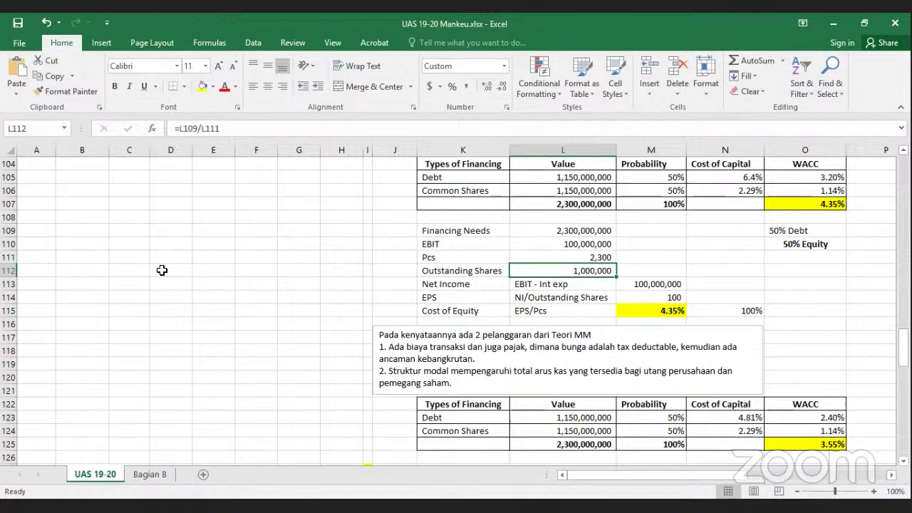
- Enter the labels Liability in C113 and Equity in C114 in the blank area beside the calculations
{"action": "left_click", "coordinate": [119, 282]}
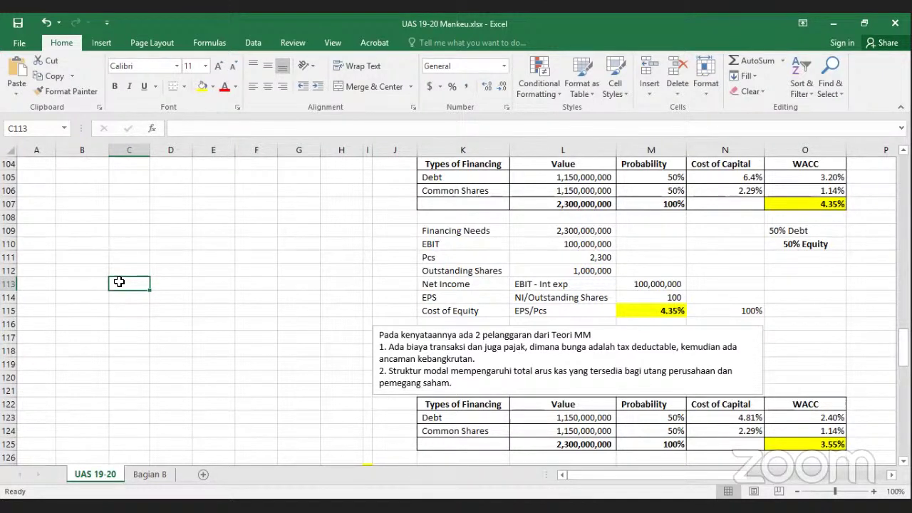
{"action": "left_click", "coordinate": [91, 254]}
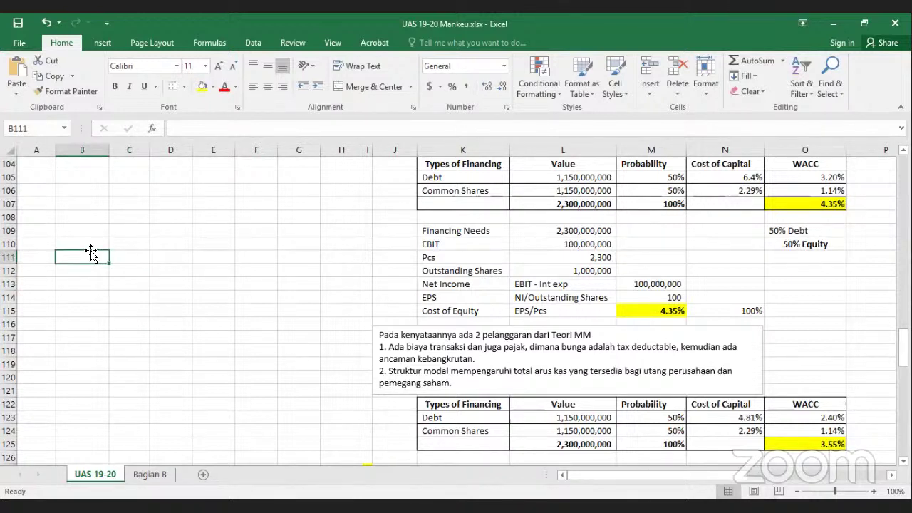
{"action": "left_click", "coordinate": [118, 280]}
{"action": "type", "text": "L"}
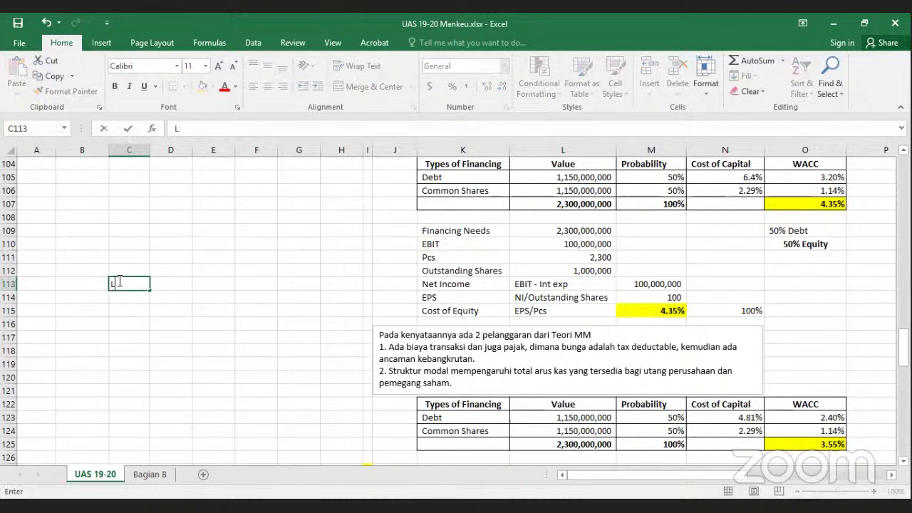
{"action": "type", "text": "iability"}
{"action": "key", "text": "Return"}
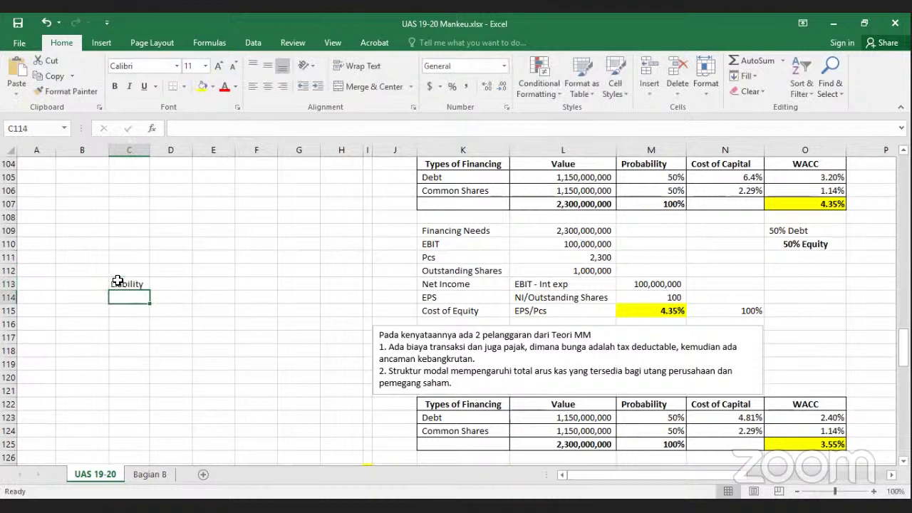
{"action": "type", "text": "Equity"}
{"action": "key", "text": "Return"}
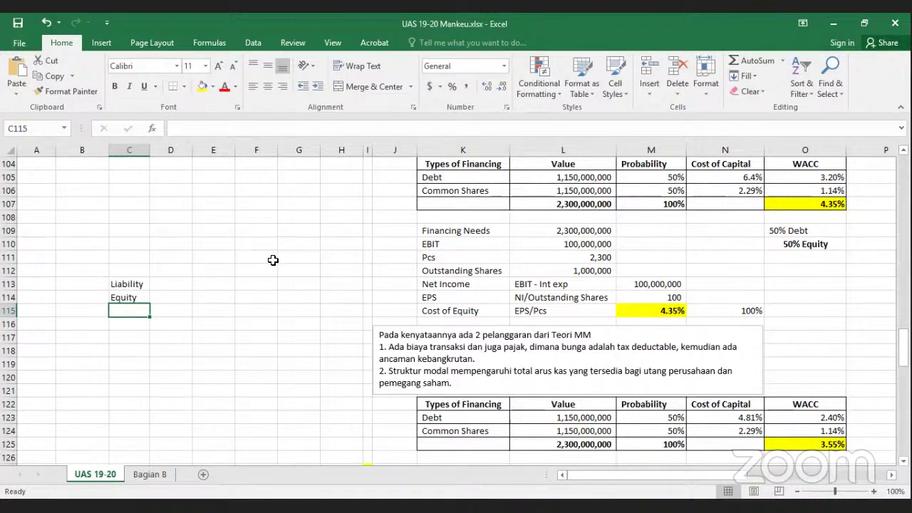
- Go back to the financing table in the exam text and mark the BV and MV figures in its Value column
{"action": "left_click", "coordinate": [197, 286]}
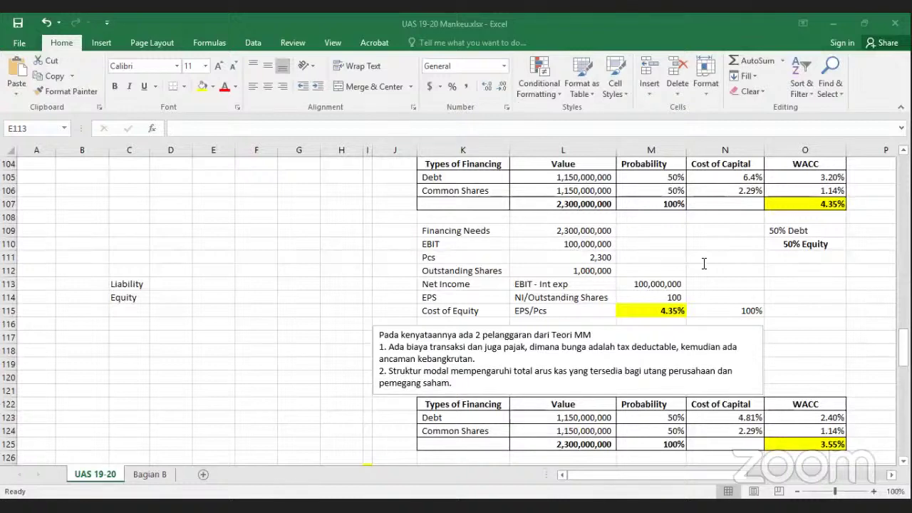
{"action": "scroll", "coordinate": [704, 263], "scroll_direction": "up", "scroll_amount": 11}
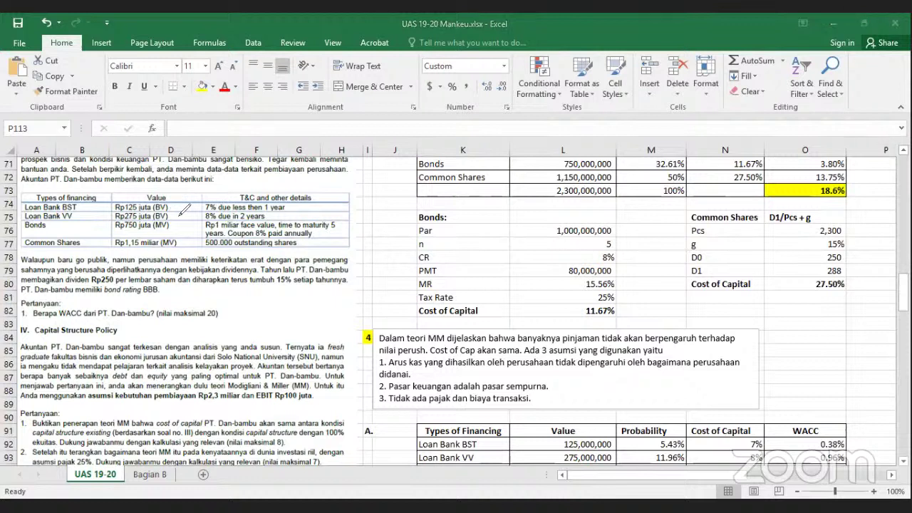
{"action": "left_click_drag", "start_coordinate": [171, 207], "coordinate": [184, 244]}
{"action": "mouse_move", "coordinate": [138, 199]}
{"action": "left_mouse_down"}
{"action": "mouse_move", "coordinate": [118, 194]}
{"action": "mouse_move", "coordinate": [114, 244]}
{"action": "left_mouse_up"}
{"action": "mouse_move", "coordinate": [152, 200]}
{"action": "left_mouse_down"}
{"action": "mouse_move", "coordinate": [146, 269]}
{"action": "mouse_move", "coordinate": [140, 250]}
{"action": "mouse_move", "coordinate": [136, 256]}
{"action": "left_mouse_up"}
{"action": "scroll", "coordinate": [350, 298], "scroll_direction": "down", "scroll_amount": 1}
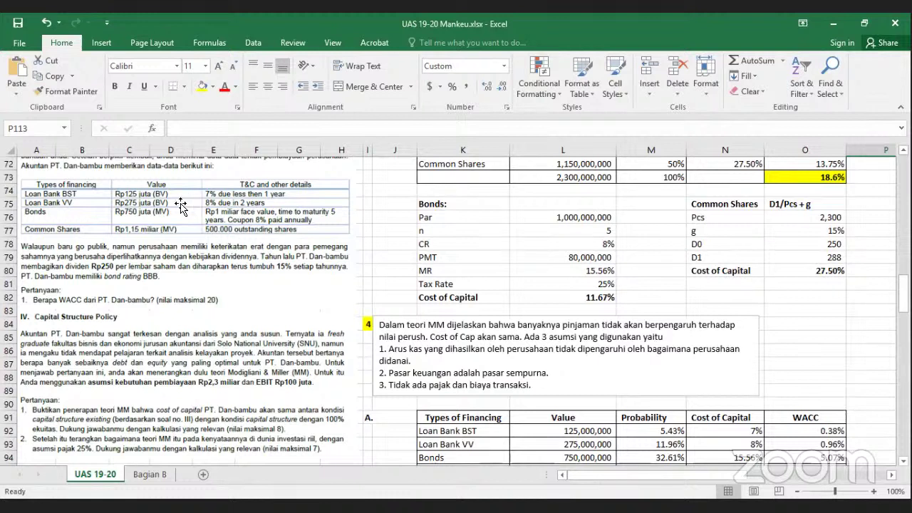
- Check the Loan Bank BST and Loan Bank VV values in L92 and L93 of the question 4 financing table
{"action": "left_click", "coordinate": [573, 433]}
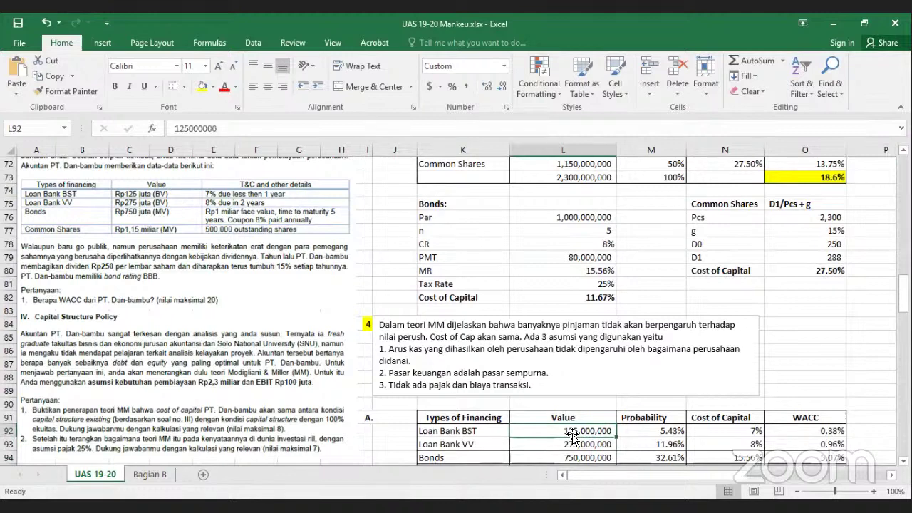
{"action": "scroll", "coordinate": [573, 435], "scroll_direction": "down", "scroll_amount": 1}
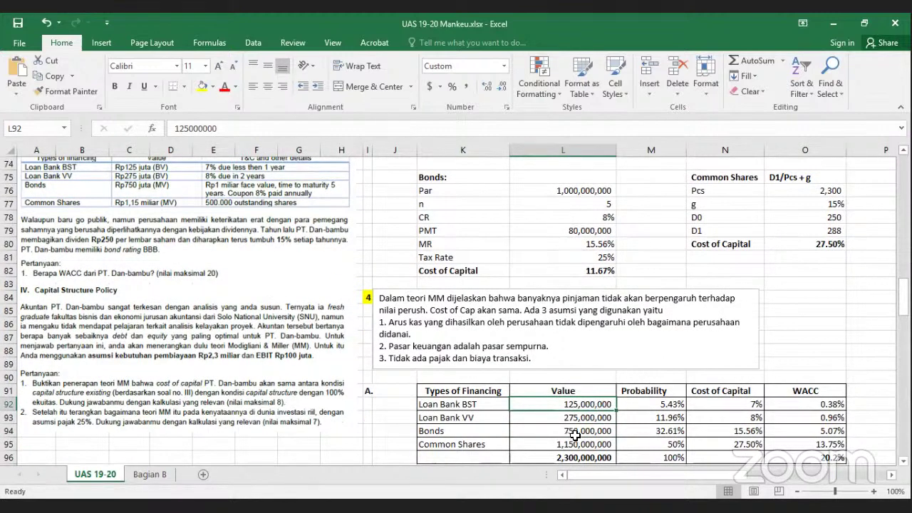
{"action": "scroll", "coordinate": [575, 436], "scroll_direction": "down", "scroll_amount": 1}
{"action": "scroll", "coordinate": [591, 434], "scroll_direction": "up", "scroll_amount": 1}
{"action": "key", "text": "Down"}
{"action": "scroll", "coordinate": [593, 435], "scroll_direction": "down", "scroll_amount": 2}
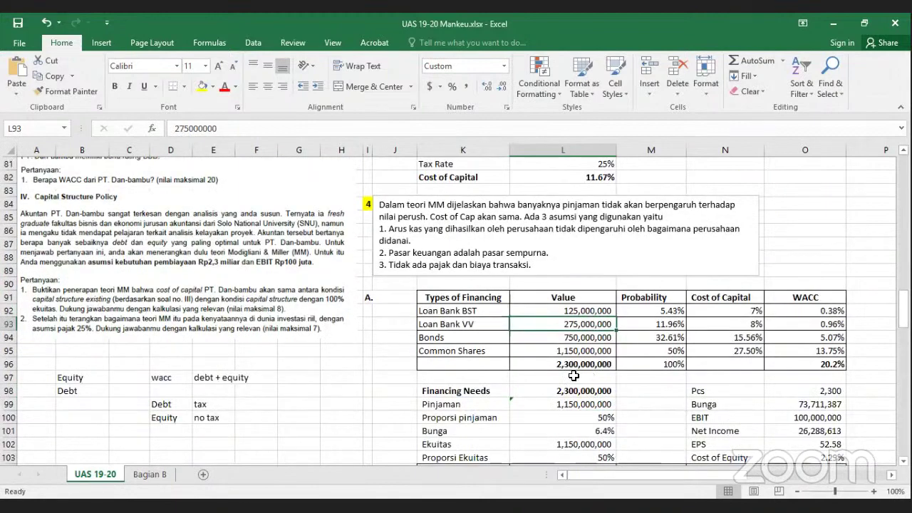
- Check how Pinjaman in L99 and Ekuitas in L102 are derived from the financing values in the table above
{"action": "left_click", "coordinate": [568, 400]}
{"action": "scroll", "coordinate": [570, 395], "scroll_direction": "down", "scroll_amount": 1}
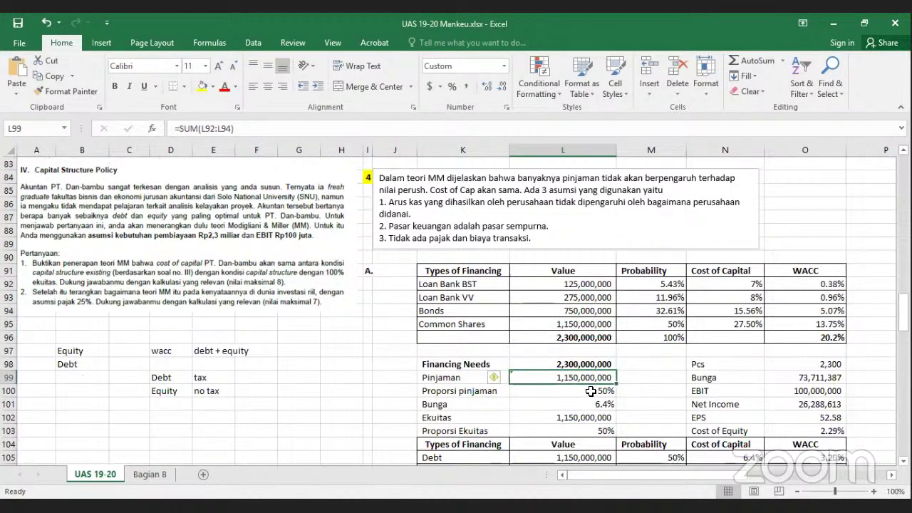
{"action": "scroll", "coordinate": [591, 392], "scroll_direction": "down", "scroll_amount": 2}
{"action": "left_click", "coordinate": [596, 388]}
{"action": "scroll", "coordinate": [596, 389], "scroll_direction": "down", "scroll_amount": 2}
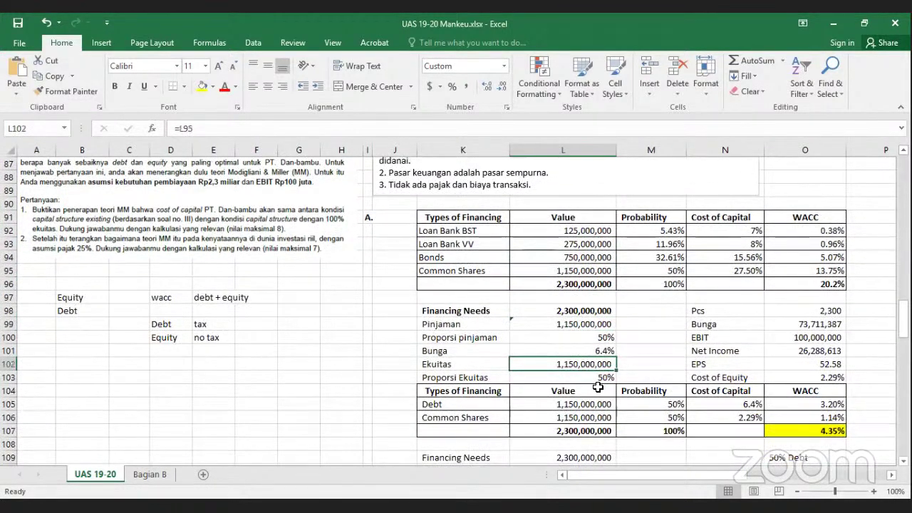
{"action": "left_click", "coordinate": [604, 326]}
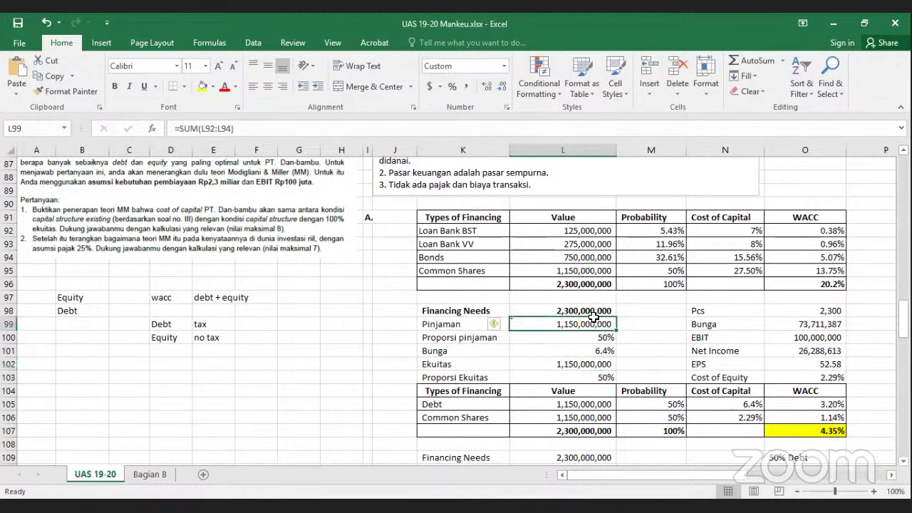
{"action": "scroll", "coordinate": [594, 317], "scroll_direction": "up", "scroll_amount": 2}
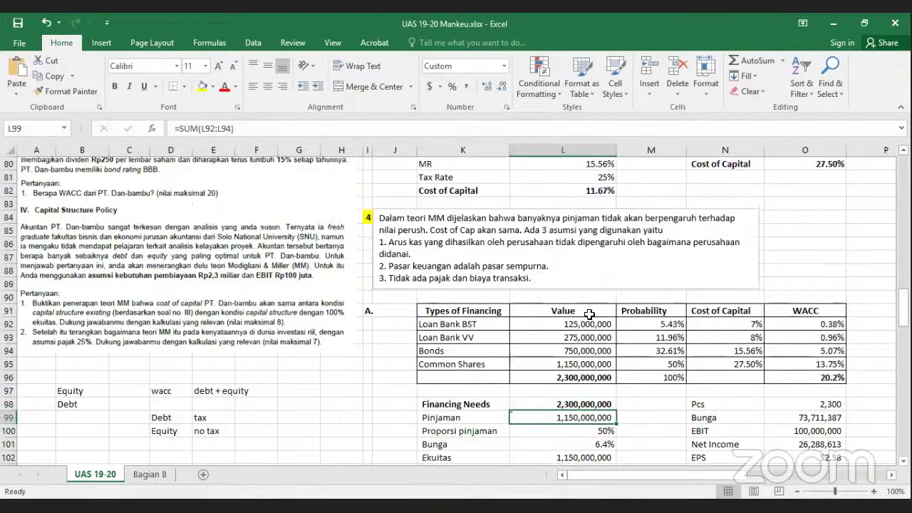
{"action": "scroll", "coordinate": [590, 315], "scroll_direction": "down", "scroll_amount": 1}
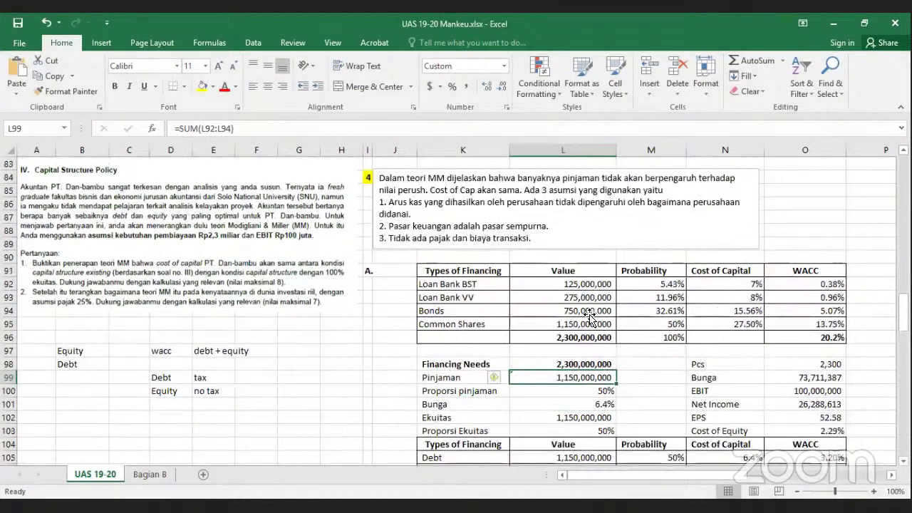
{"action": "key", "text": "Up"}
{"action": "key", "text": "Up"}
{"action": "key", "text": "Left"}
{"action": "key", "text": "Left"}
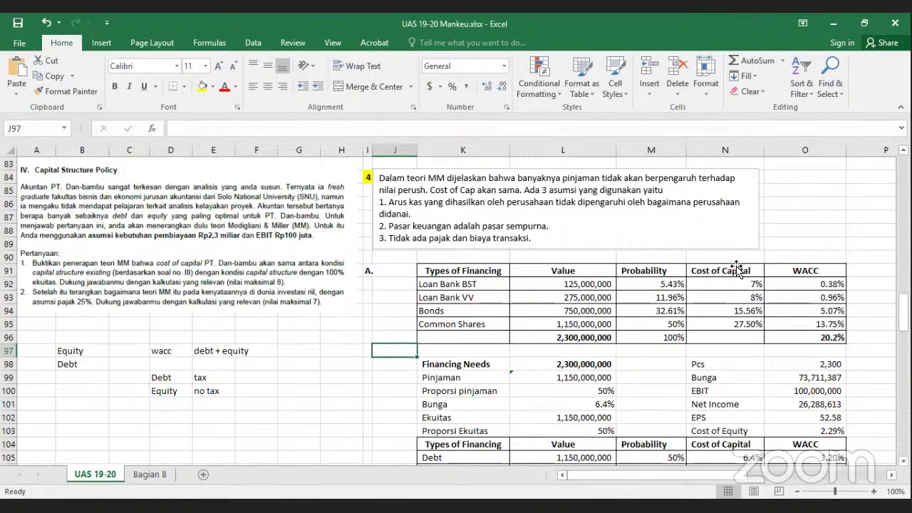
- Return to the with-tax WACC table and check the Debt proportion formula in M123
{"action": "scroll", "coordinate": [720, 332], "scroll_direction": "down", "scroll_amount": 1}
{"action": "scroll", "coordinate": [720, 335], "scroll_direction": "down", "scroll_amount": 5}
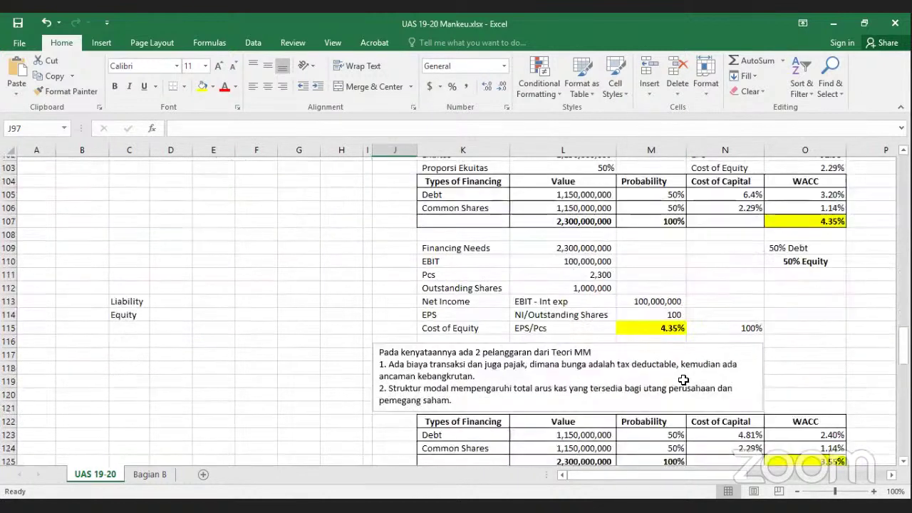
{"action": "scroll", "coordinate": [678, 379], "scroll_direction": "down", "scroll_amount": 1}
{"action": "left_click", "coordinate": [674, 392]}
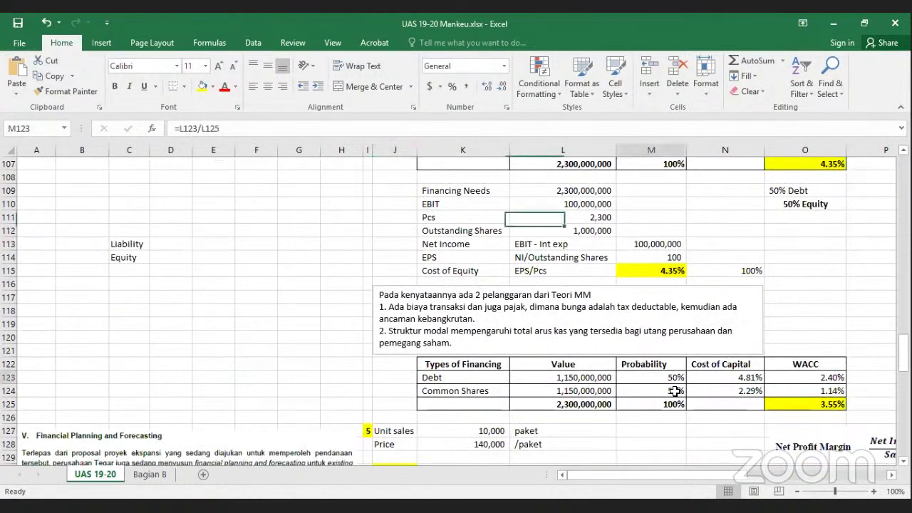
- Compare the Cost of Equity in M115 with the with-tax WACC total in O125, and check the proportion formulas in M123 and M124
{"action": "left_click", "coordinate": [669, 271]}
{"action": "key", "text": "ctrl+b"}
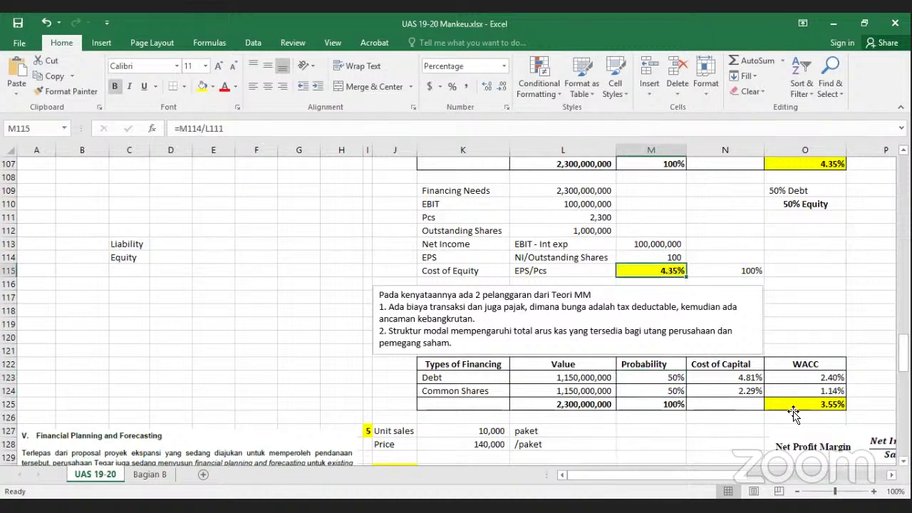
{"action": "left_click", "coordinate": [792, 409]}
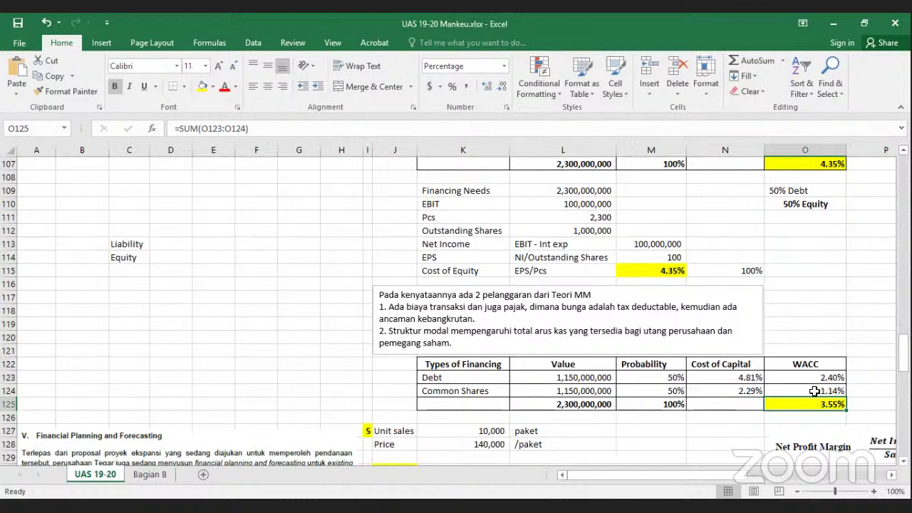
{"action": "left_click", "coordinate": [674, 378]}
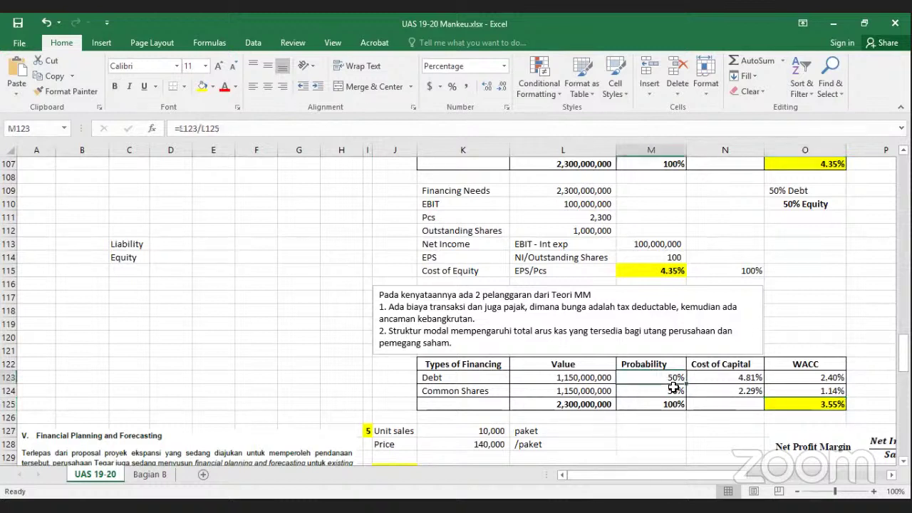
{"action": "key", "text": "Down"}
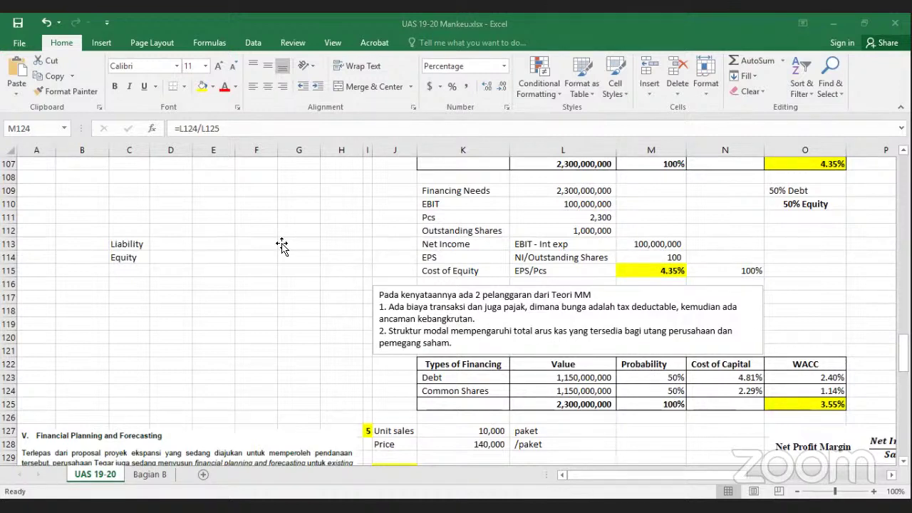
{"action": "key", "text": "F2"}
{"action": "scroll", "coordinate": [371, 168], "scroll_direction": "up", "scroll_amount": 9}
{"action": "scroll", "coordinate": [372, 169], "scroll_direction": "up", "scroll_amount": 1}
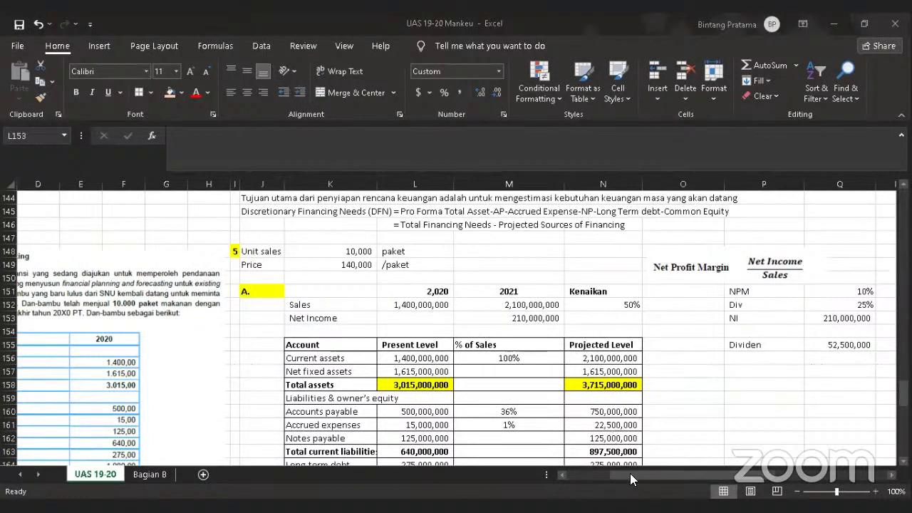
- Bring the section V Financial Planning and Forecasting exam text into view beside the question 5 solution and read its introduction and balance sheet
{"action": "left_click_drag", "start_coordinate": [630, 474], "coordinate": [238, 352]}
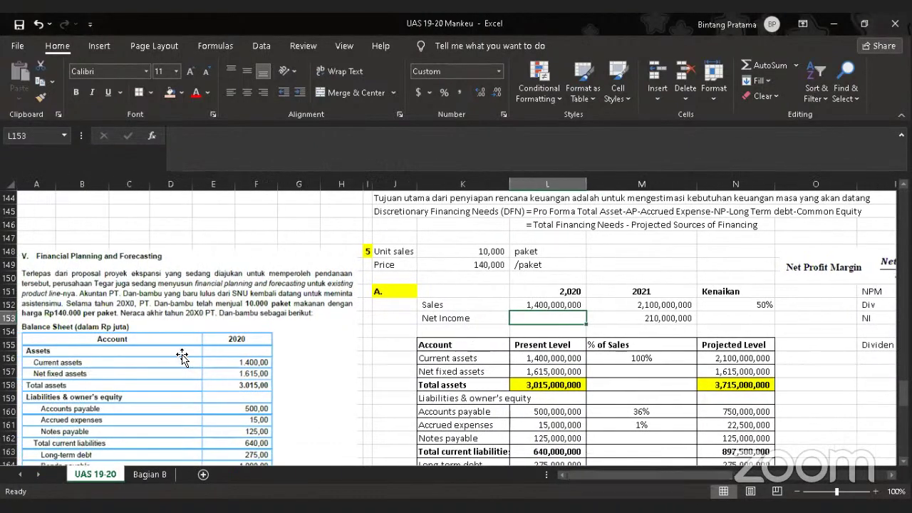
{"action": "scroll", "coordinate": [214, 314], "scroll_direction": "down", "scroll_amount": 3}
{"action": "scroll", "coordinate": [206, 285], "scroll_direction": "up", "scroll_amount": 1}
{"action": "scroll", "coordinate": [216, 298], "scroll_direction": "up", "scroll_amount": 1}
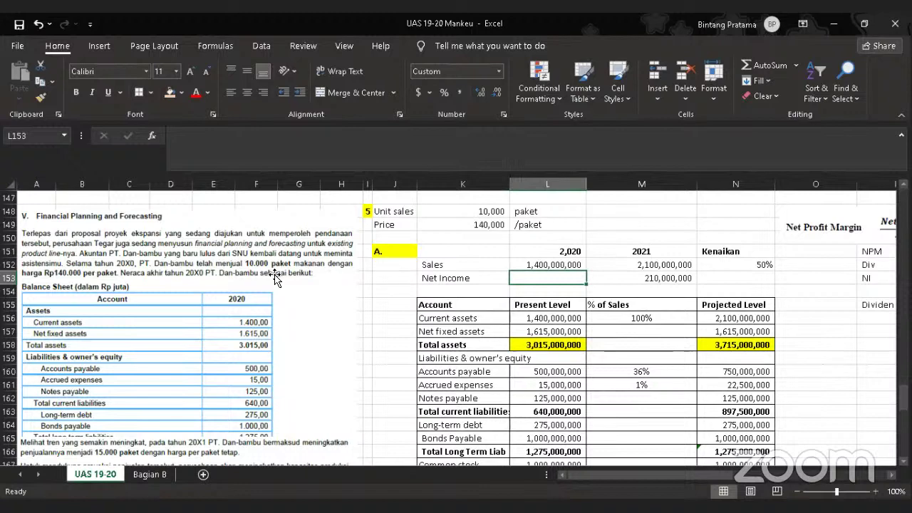
{"action": "scroll", "coordinate": [273, 278], "scroll_direction": "down", "scroll_amount": 1}
{"action": "scroll", "coordinate": [273, 278], "scroll_direction": "up", "scroll_amount": 1}
- Undo the most recent changes in the question 5 worksheet
{"action": "left_click", "coordinate": [465, 239]}
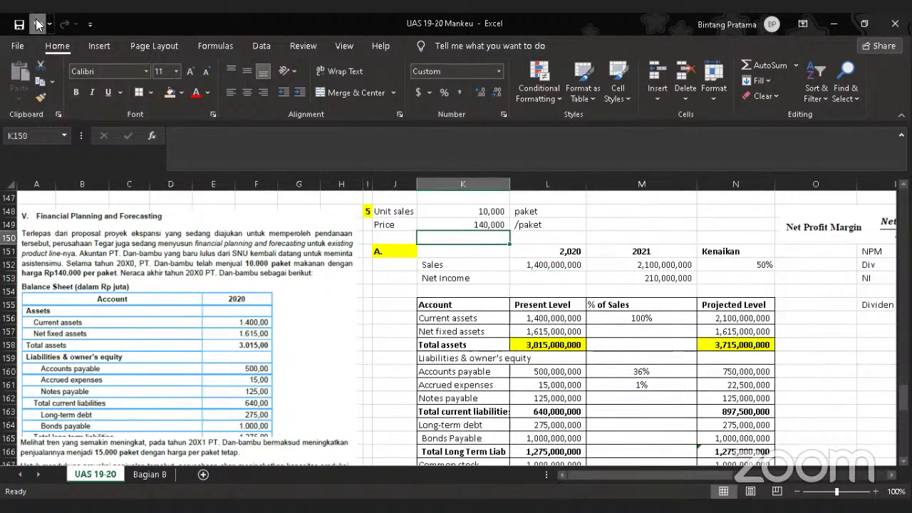
{"action": "left_click", "coordinate": [37, 25]}
{"action": "left_click", "coordinate": [38, 25]}
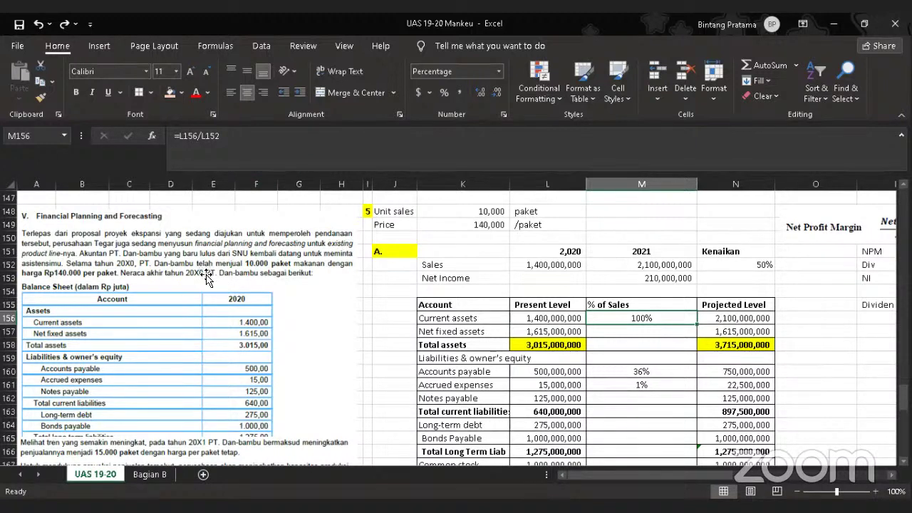
- Check the Unit sales entry and its unit in K148 and L148 against the exam text, and examine the 2020 balance sheet
{"action": "left_click", "coordinate": [385, 213]}
{"action": "left_click", "coordinate": [470, 214]}
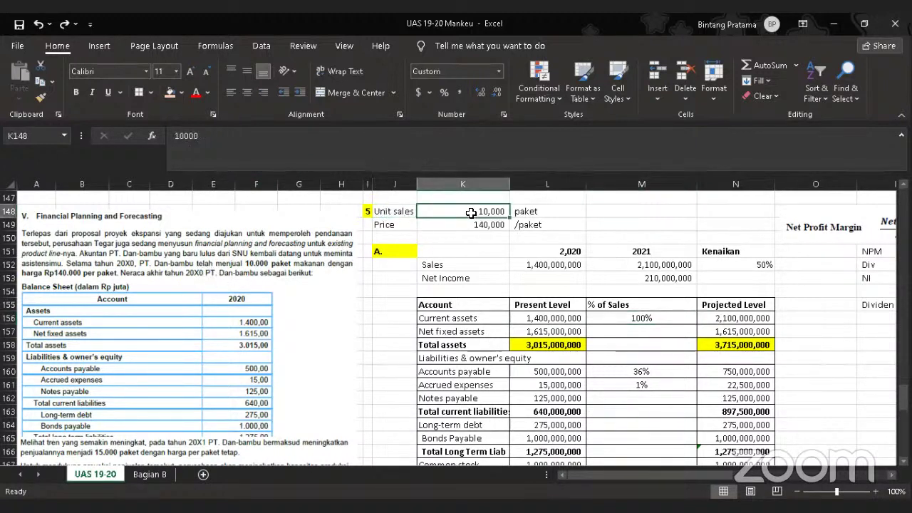
{"action": "left_click", "coordinate": [526, 214]}
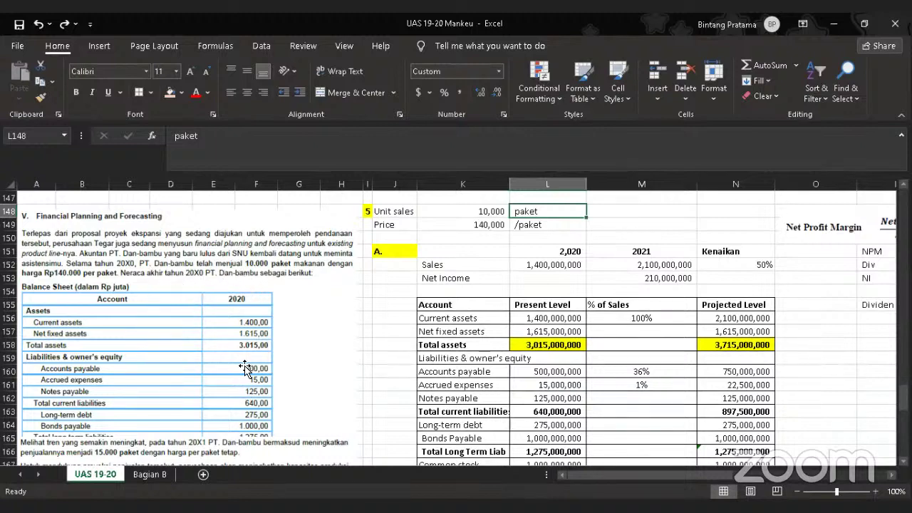
{"action": "scroll", "coordinate": [214, 314], "scroll_direction": "down", "scroll_amount": 2}
{"action": "scroll", "coordinate": [214, 313], "scroll_direction": "up", "scroll_amount": 1}
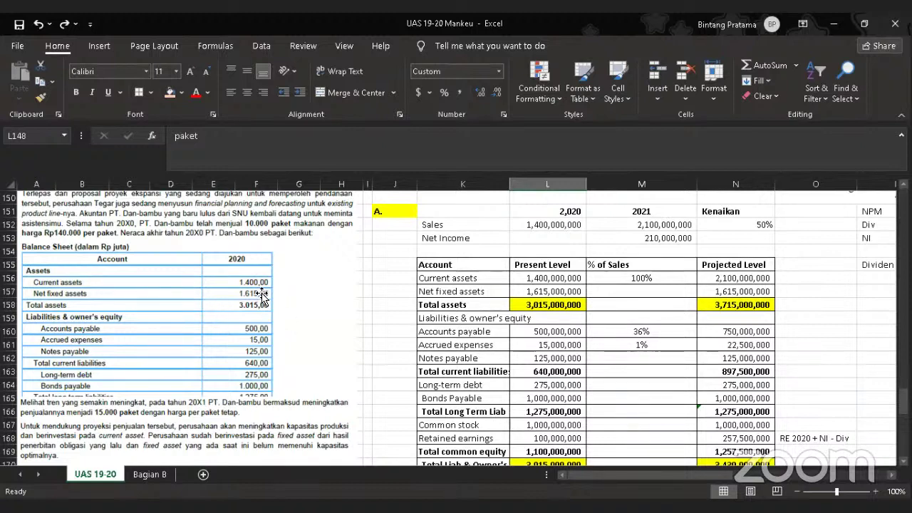
{"action": "scroll", "coordinate": [193, 298], "scroll_direction": "down", "scroll_amount": 1}
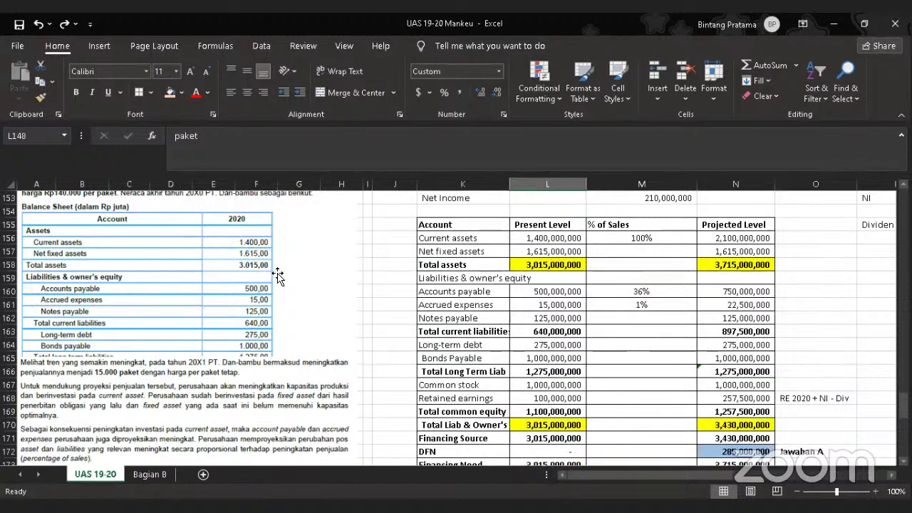
- Move the exam text picture beneath the balance sheet downward to uncover all rows through Total liabilities & owner's equity
{"action": "left_click", "coordinate": [111, 306]}
{"action": "scroll", "coordinate": [164, 371], "scroll_direction": "down", "scroll_amount": 1}
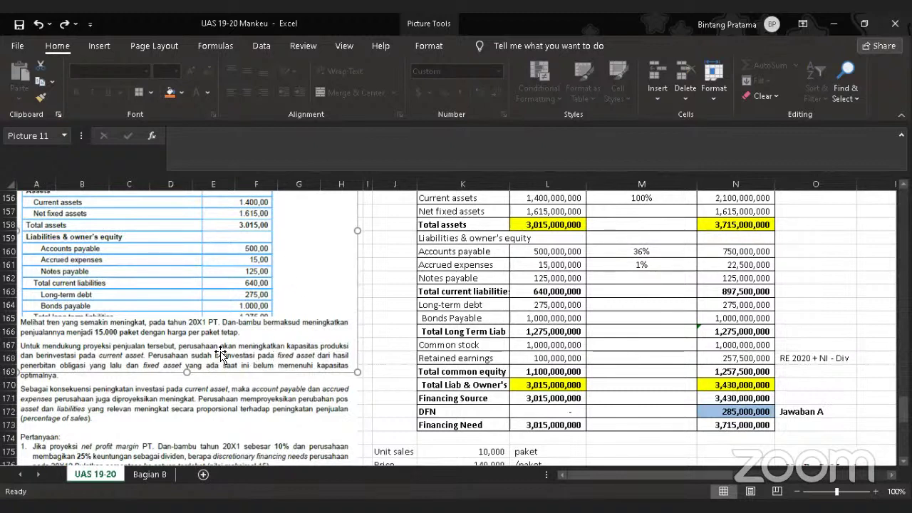
{"action": "left_click", "coordinate": [228, 410]}
{"action": "left_click_drag", "start_coordinate": [228, 410], "coordinate": [218, 453]}
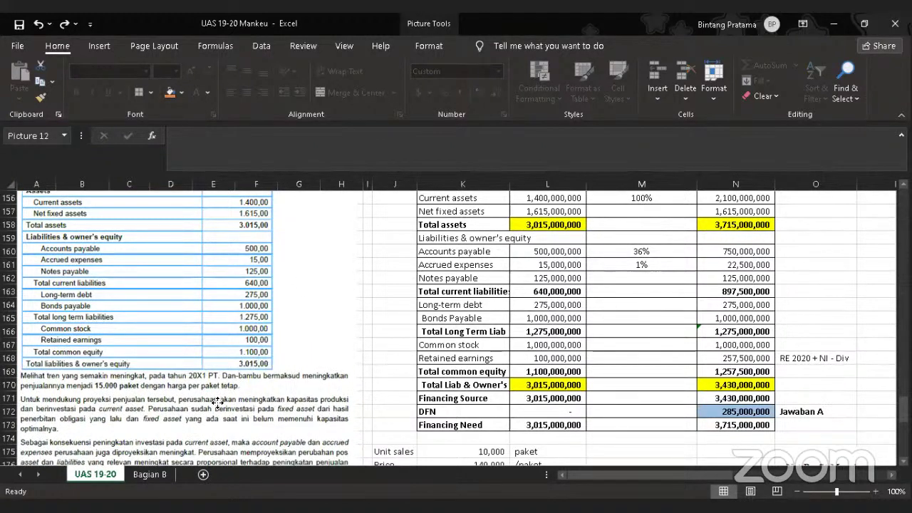
{"action": "scroll", "coordinate": [219, 404], "scroll_direction": "down", "scroll_amount": 1}
{"action": "left_click_drag", "start_coordinate": [215, 414], "coordinate": [214, 435]}
{"action": "left_click", "coordinate": [381, 276]}
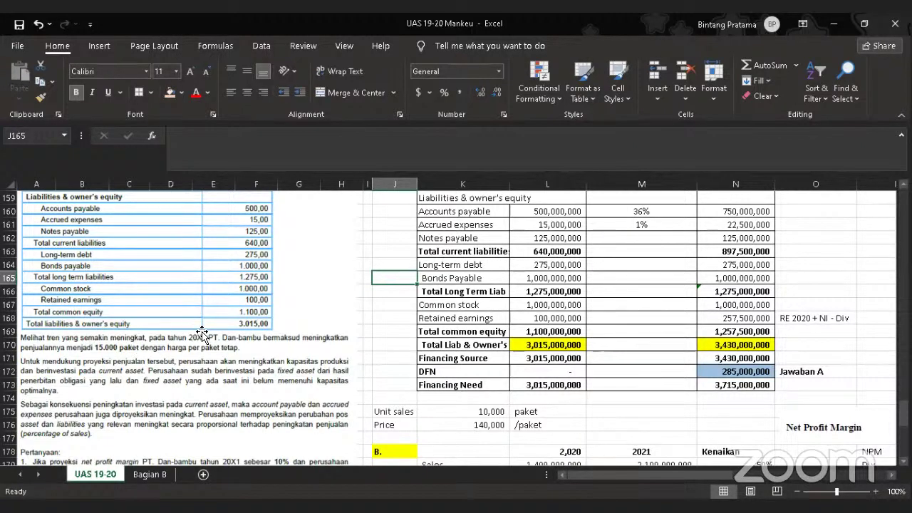
- Read the full balance sheet, the 20X1 sales projection text and both questions, and return to the question 5 inputs
{"action": "scroll", "coordinate": [261, 332], "scroll_direction": "up", "scroll_amount": 2}
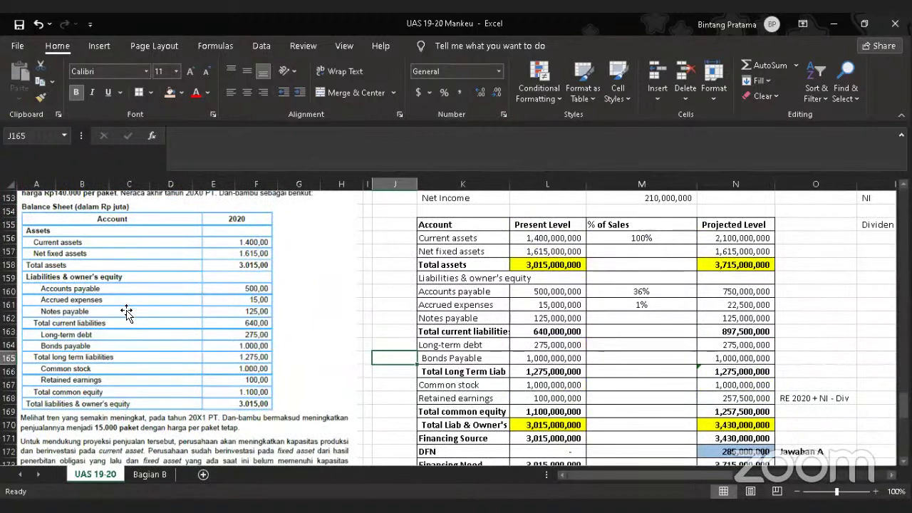
{"action": "scroll", "coordinate": [125, 312], "scroll_direction": "up", "scroll_amount": 1}
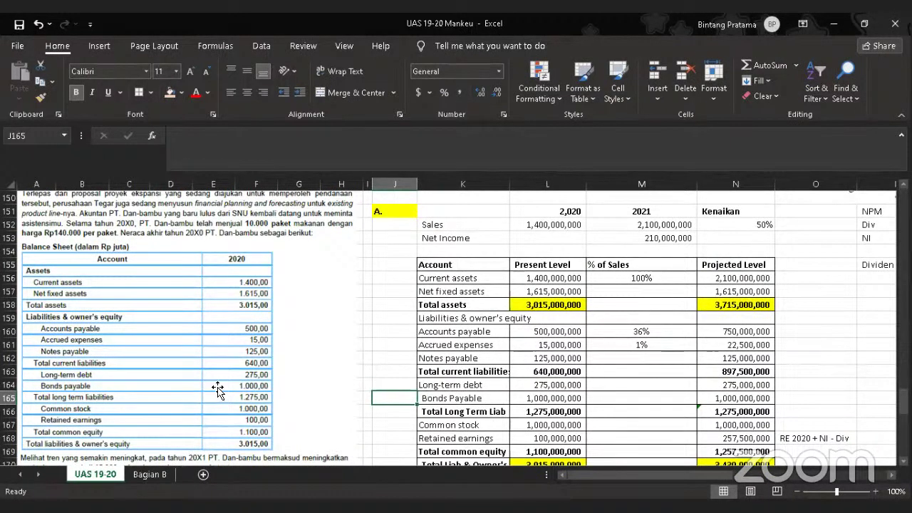
{"action": "scroll", "coordinate": [217, 388], "scroll_direction": "down", "scroll_amount": 5}
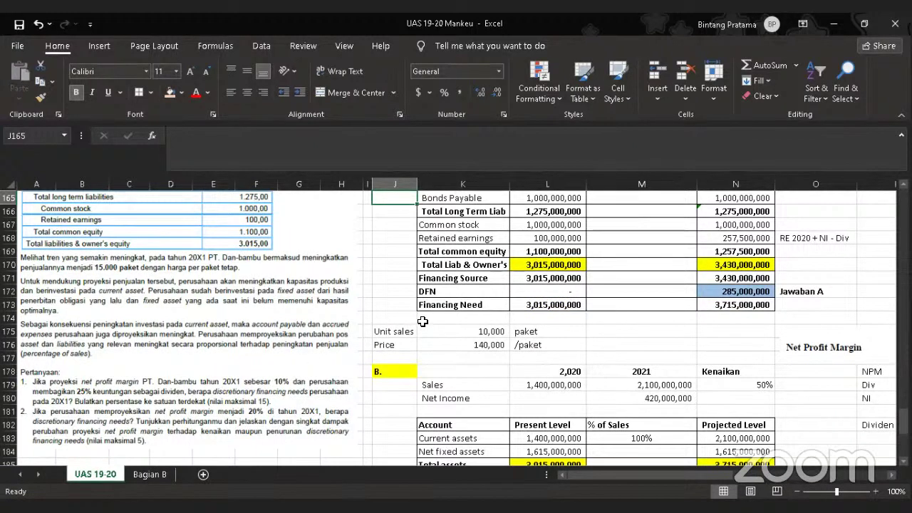
{"action": "scroll", "coordinate": [422, 320], "scroll_direction": "up", "scroll_amount": 1}
{"action": "scroll", "coordinate": [504, 330], "scroll_direction": "up", "scroll_amount": 8}
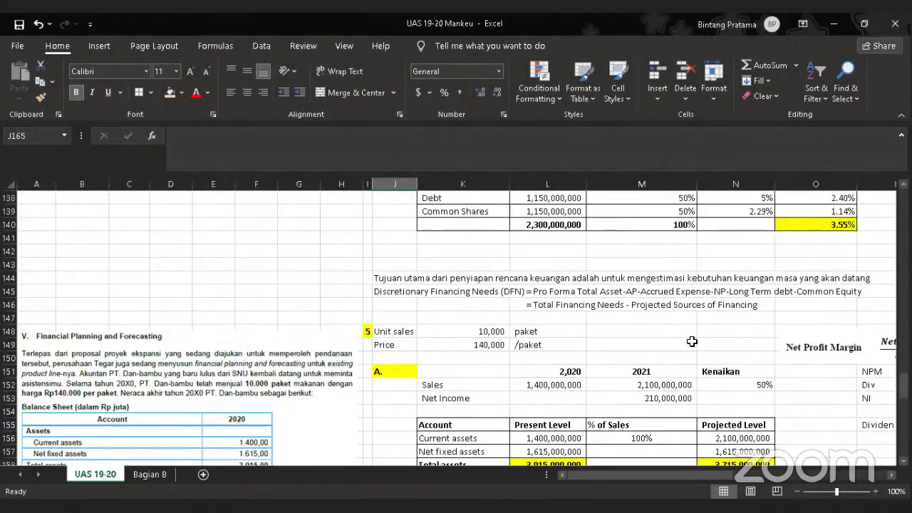
- Enter the projected unit sales of 15000 in M148
{"action": "scroll", "coordinate": [636, 293], "scroll_direction": "down", "scroll_amount": 1}
{"action": "left_click", "coordinate": [635, 289]}
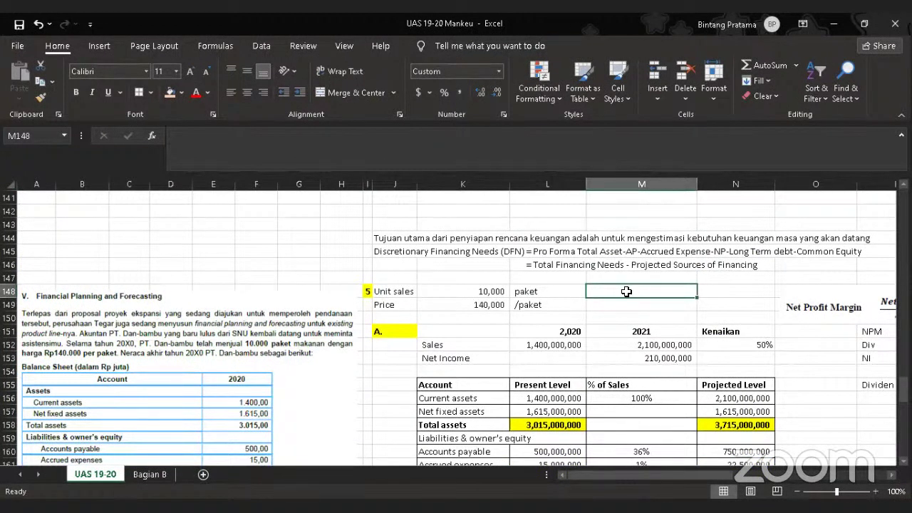
{"action": "type", "text": "15000"}
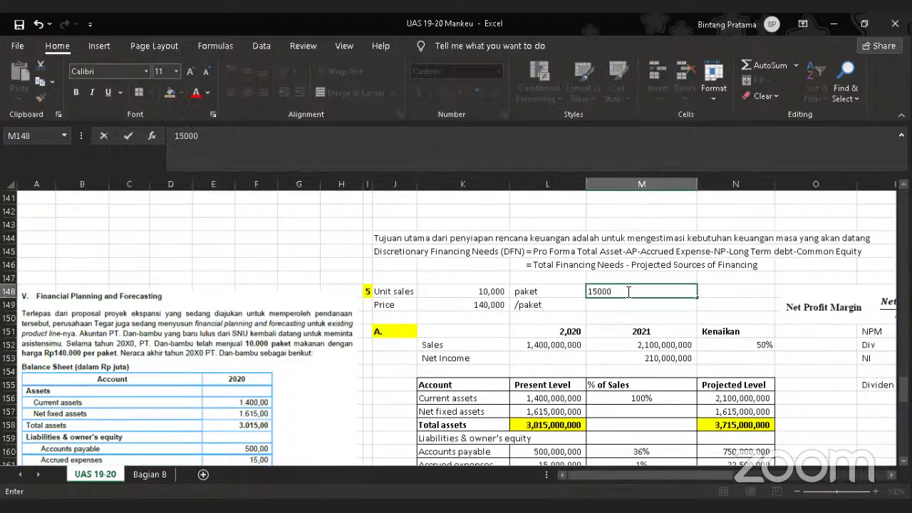
{"action": "key", "text": "Return"}
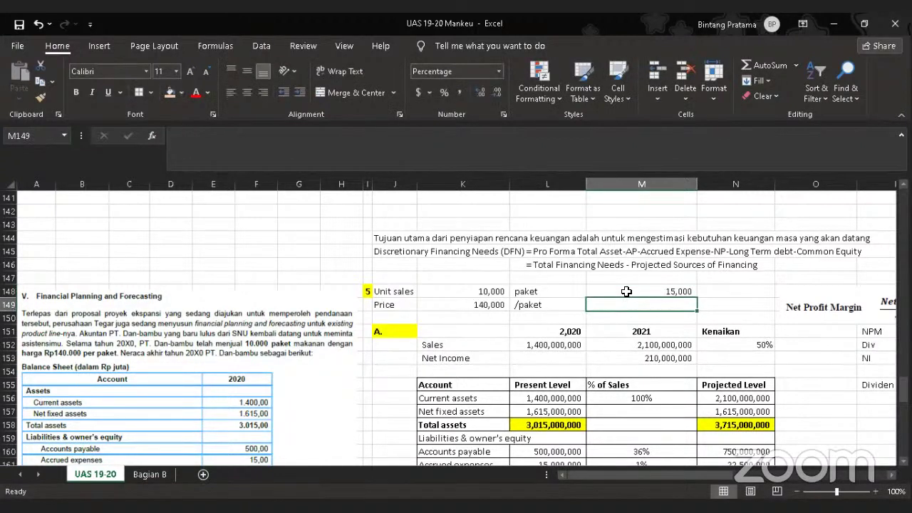
- Enter the price 140000 in M149 and format it with a thousands separator and no decimals instead of as a percentage
{"action": "type", "text": "140000"}
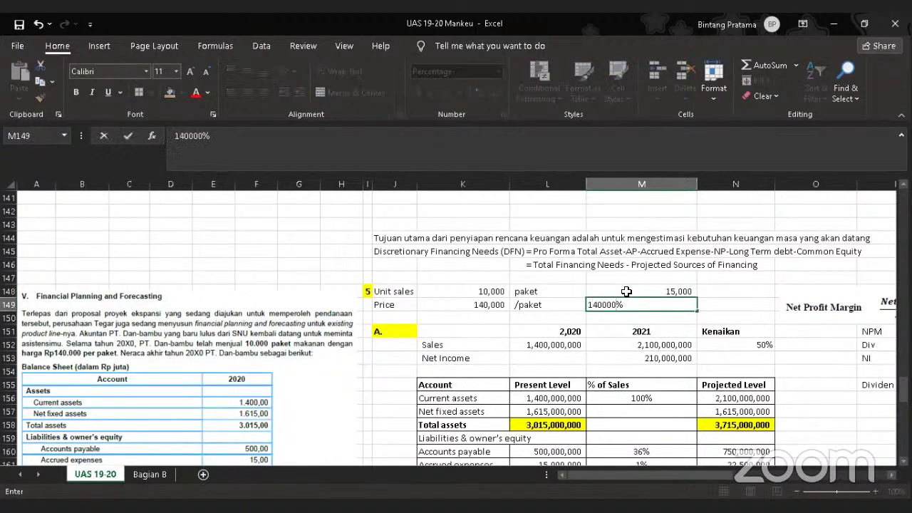
{"action": "left_click", "coordinate": [734, 292]}
{"action": "left_click", "coordinate": [641, 304]}
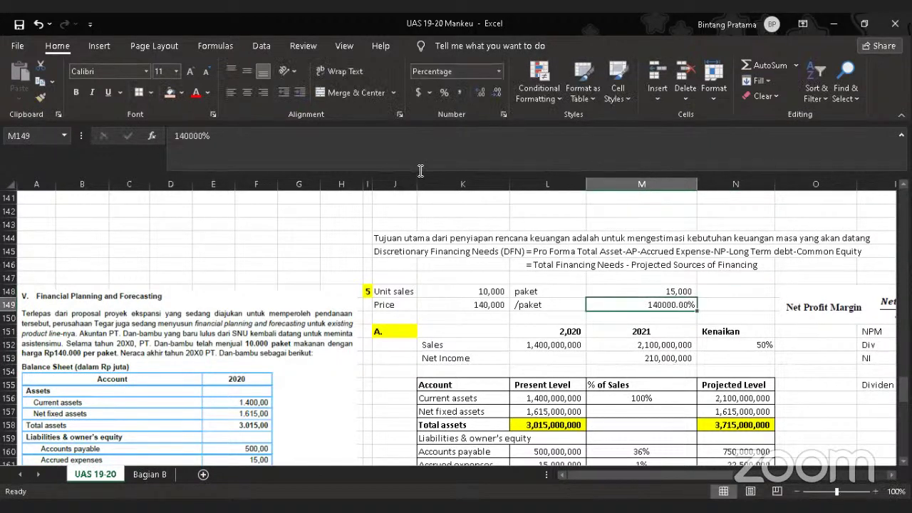
{"action": "left_click", "coordinate": [457, 92]}
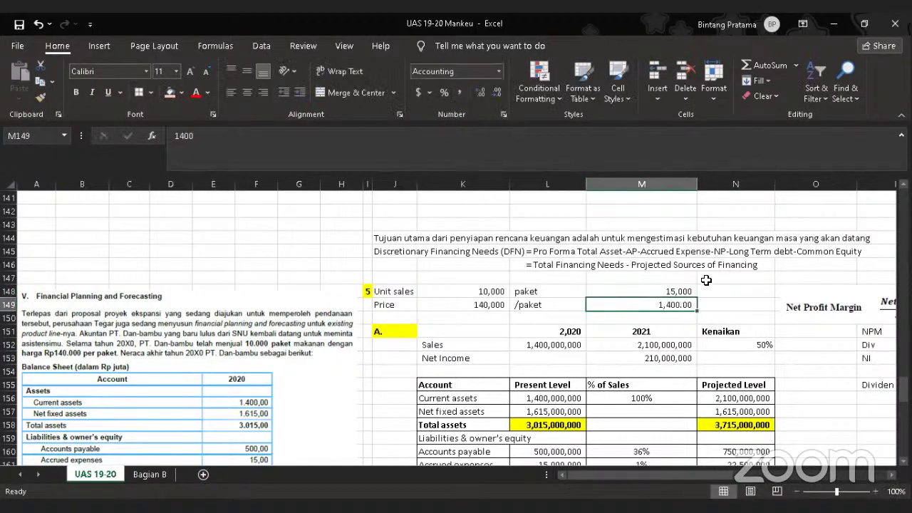
{"action": "left_click", "coordinate": [249, 142]}
{"action": "type", "text": "0"}
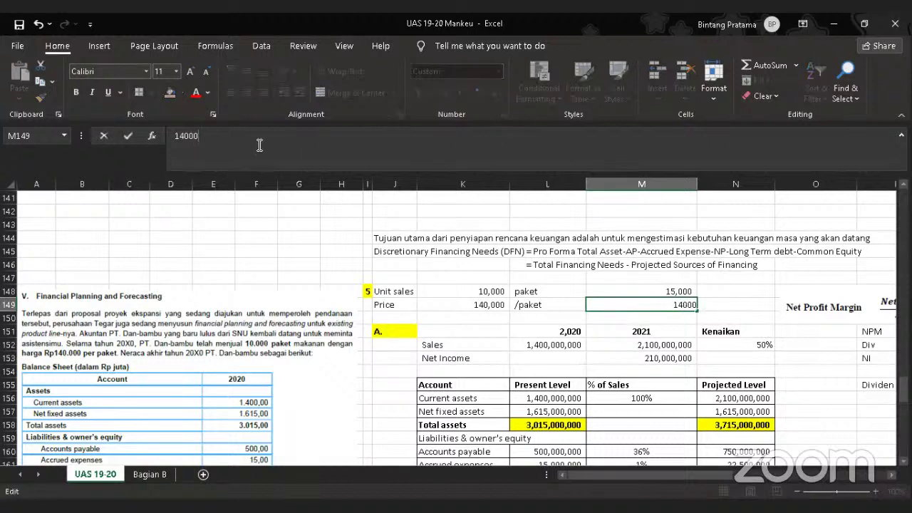
{"action": "type", "text": "0"}
{"action": "key", "text": "Return"}
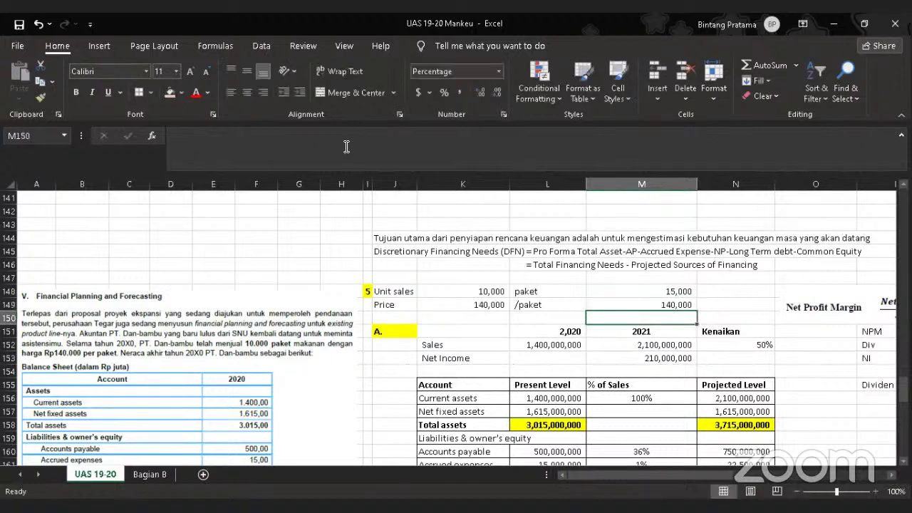
- Copy the unit labels "paket" and "/paket" from L148:L149 to N148:N149
{"action": "left_click", "coordinate": [526, 291]}
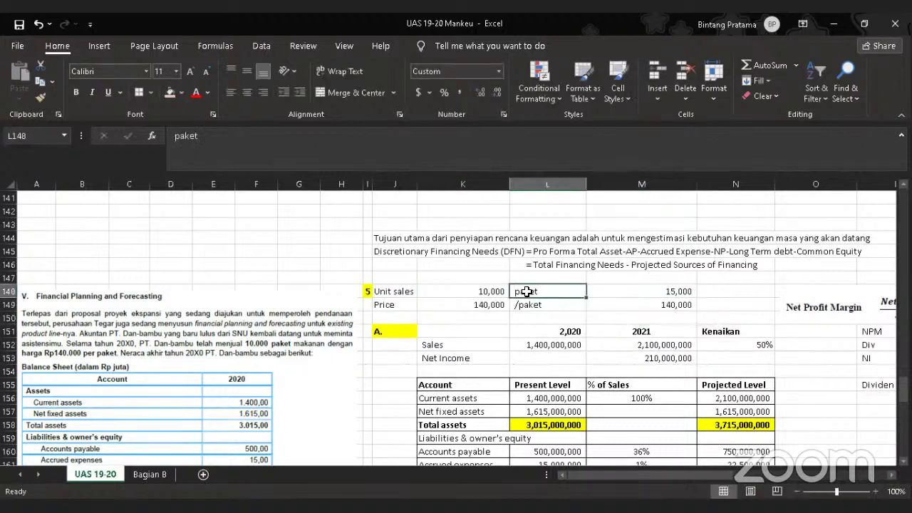
{"action": "key", "text": "shift+Down"}
{"action": "key", "text": "ctrl+c"}
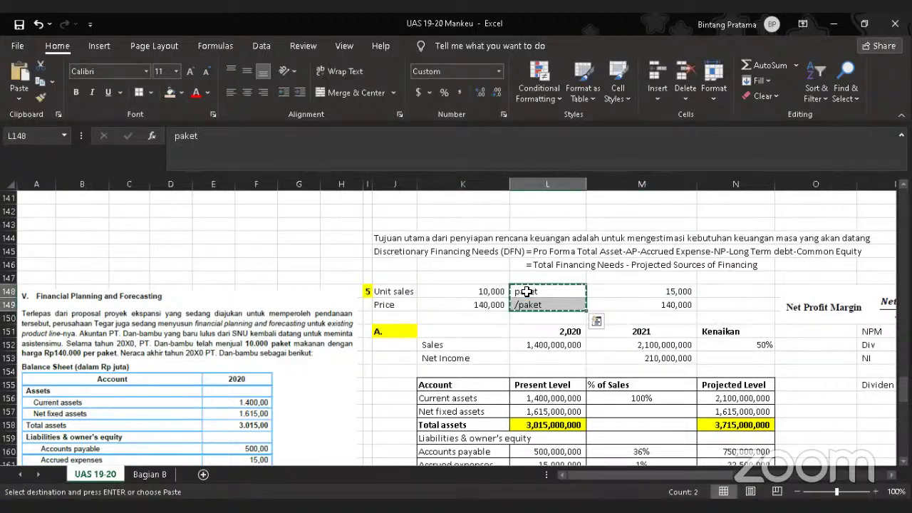
{"action": "left_click", "coordinate": [708, 288]}
{"action": "key", "text": "ctrl+v"}
{"action": "key", "text": "ctrl"}
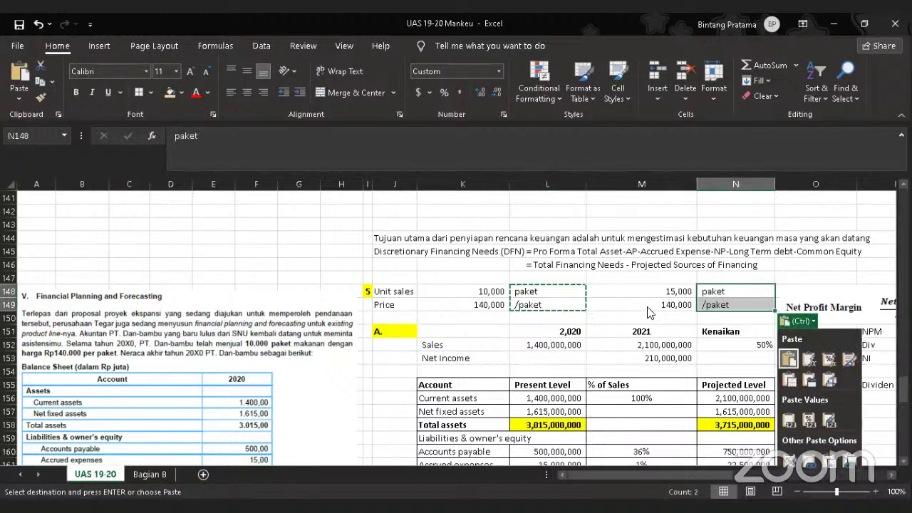
{"action": "key", "text": "Escape"}
- Examine the part A present and projected levels down to the DFN row, together with the related exam text and questions
{"action": "scroll", "coordinate": [681, 374], "scroll_direction": "down", "scroll_amount": 2}
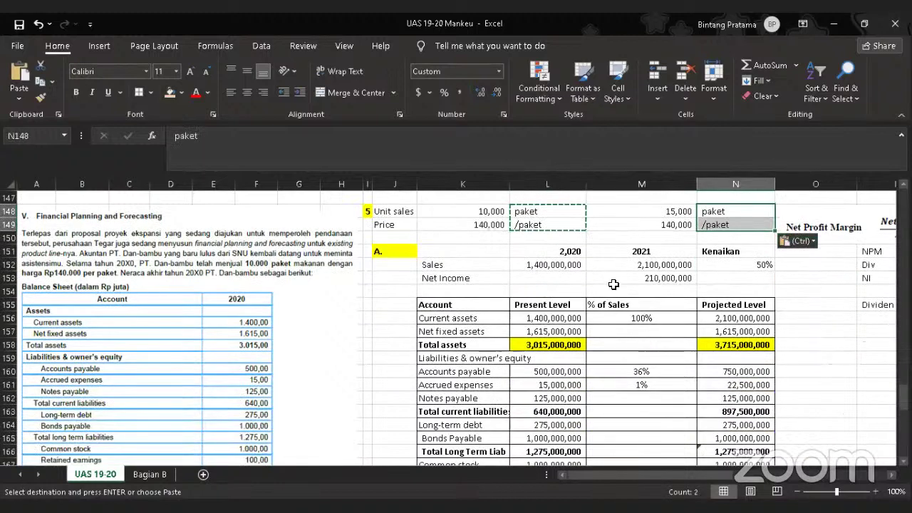
{"action": "scroll", "coordinate": [601, 281], "scroll_direction": "down", "scroll_amount": 2}
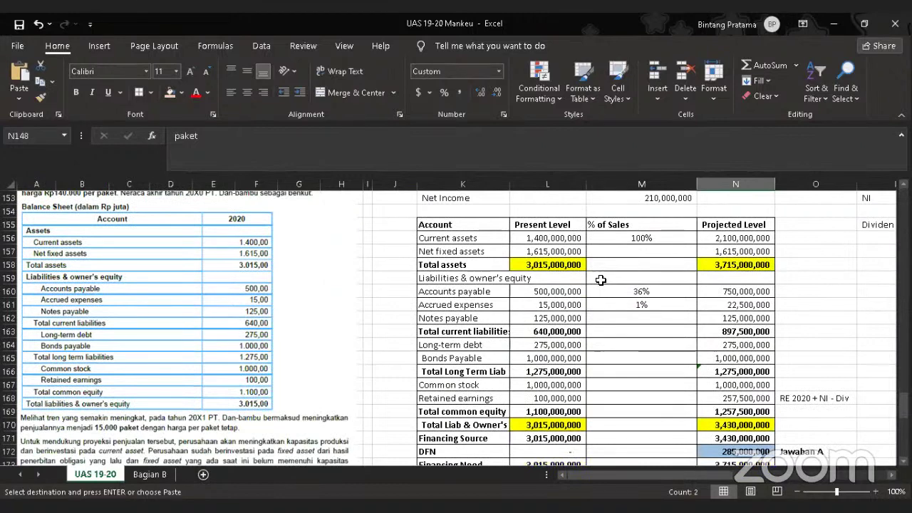
{"action": "scroll", "coordinate": [601, 280], "scroll_direction": "down", "scroll_amount": 3}
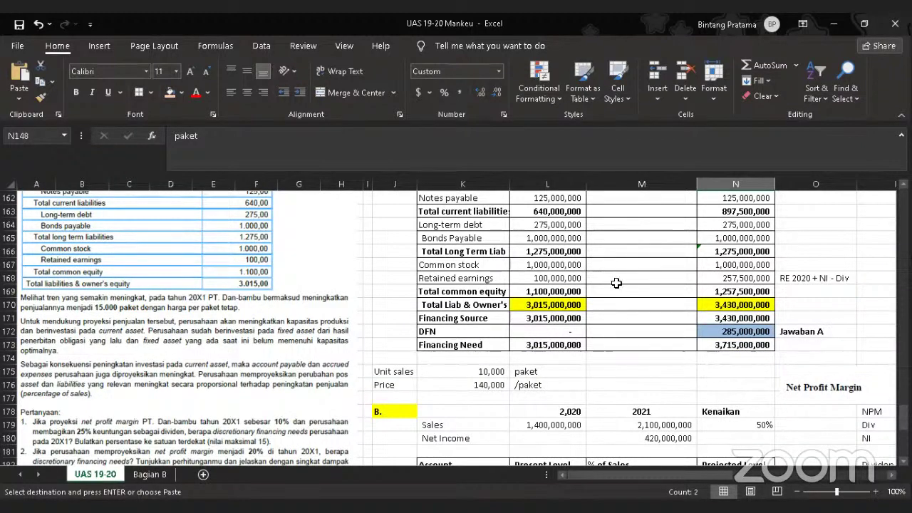
{"action": "scroll", "coordinate": [606, 280], "scroll_direction": "up", "scroll_amount": 3}
{"action": "scroll", "coordinate": [617, 283], "scroll_direction": "down", "scroll_amount": 2}
{"action": "scroll", "coordinate": [617, 283], "scroll_direction": "down", "scroll_amount": 6}
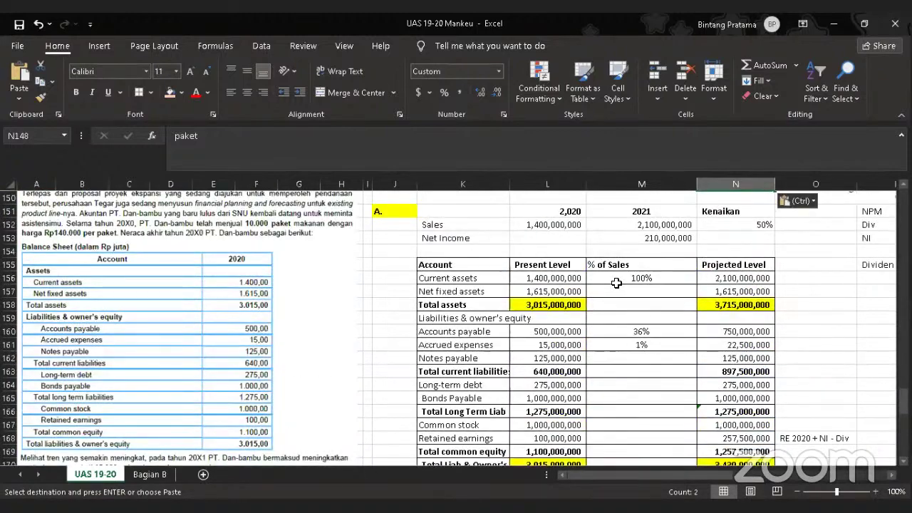
- Compare the part A balance projection and financing rows with the exam's percentage-of-sales assumptions and its two net profit margin questions
{"action": "scroll", "coordinate": [214, 336], "scroll_direction": "down", "scroll_amount": 1}
{"action": "scroll", "coordinate": [171, 312], "scroll_direction": "up", "scroll_amount": 5}
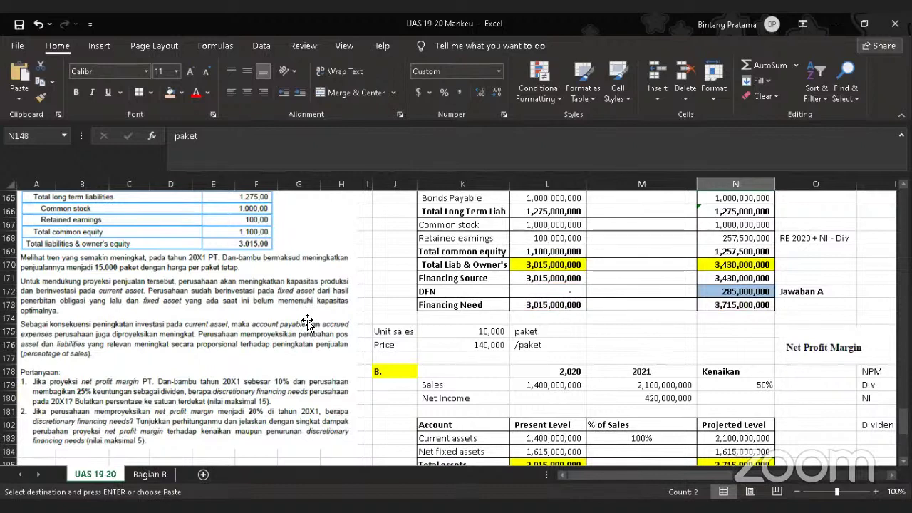
{"action": "scroll", "coordinate": [465, 345], "scroll_direction": "up", "scroll_amount": 2}
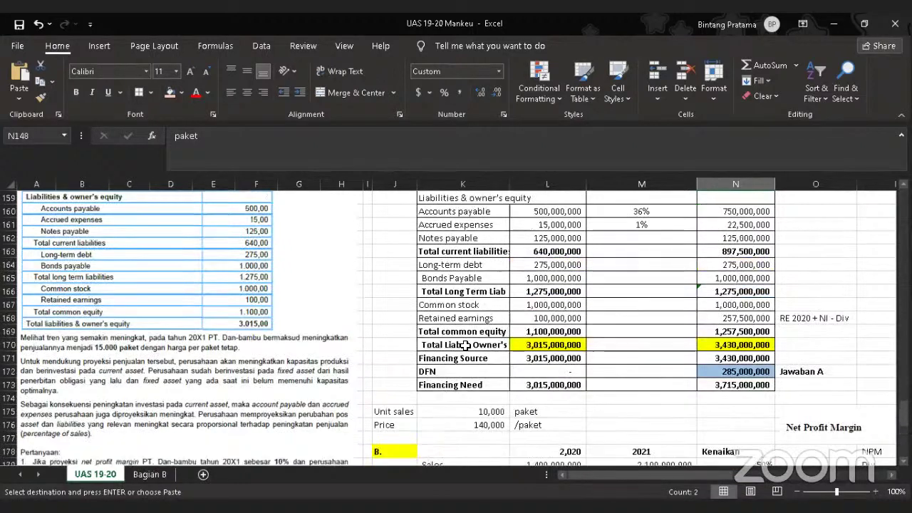
{"action": "scroll", "coordinate": [465, 345], "scroll_direction": "up", "scroll_amount": 2}
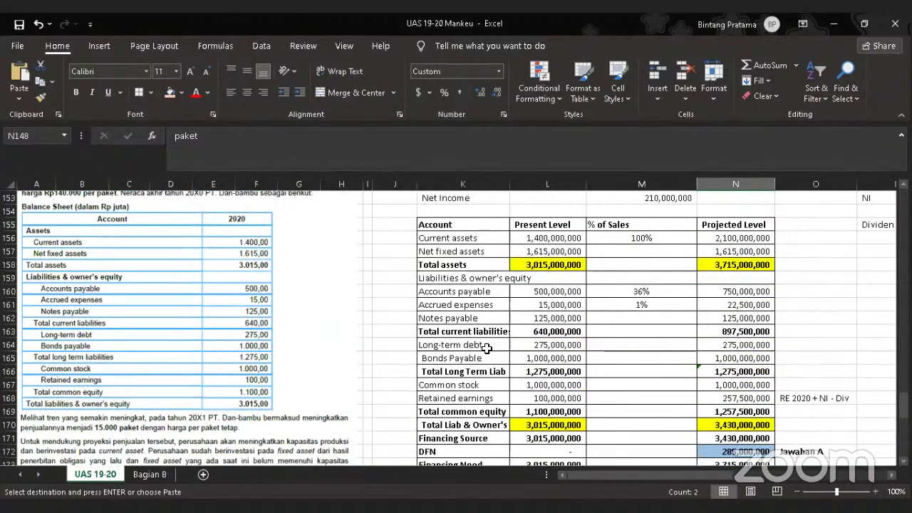
{"action": "scroll", "coordinate": [487, 347], "scroll_direction": "down", "scroll_amount": 2}
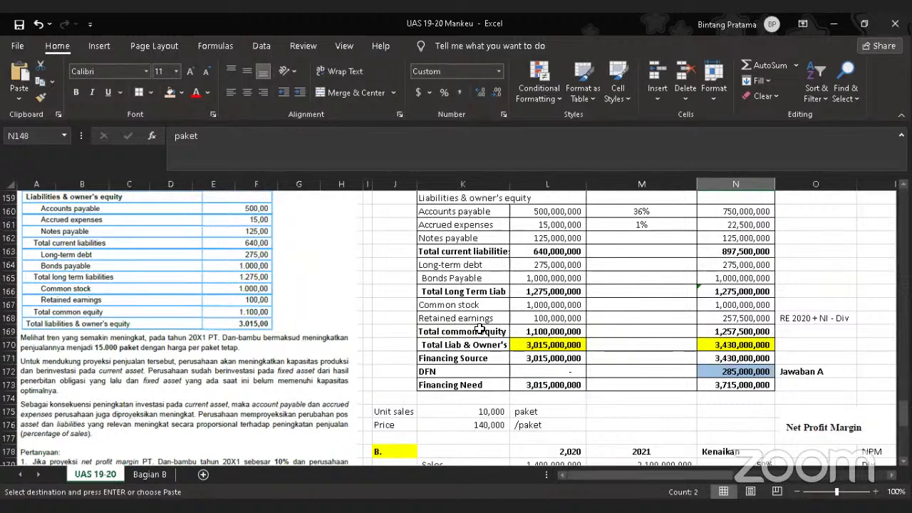
{"action": "scroll", "coordinate": [480, 329], "scroll_direction": "up", "scroll_amount": 2}
{"action": "scroll", "coordinate": [480, 329], "scroll_direction": "down", "scroll_amount": 3}
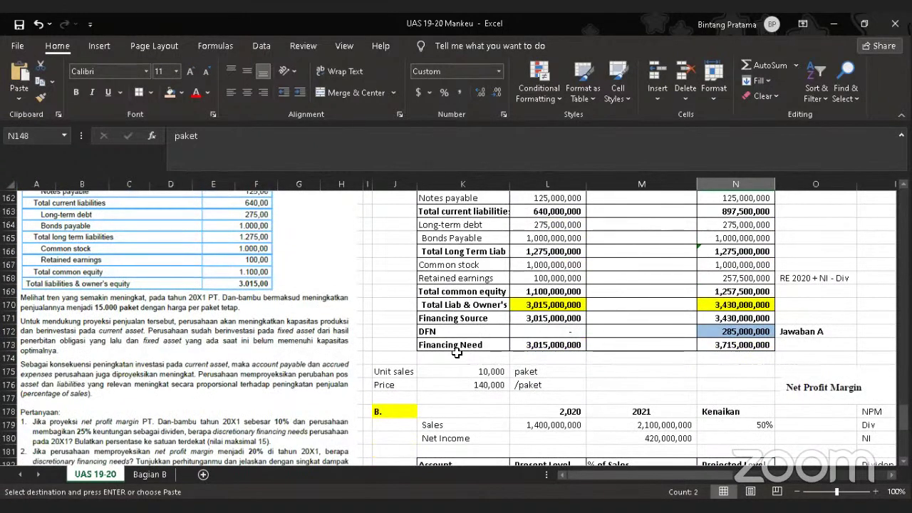
{"action": "scroll", "coordinate": [456, 353], "scroll_direction": "down", "scroll_amount": 1}
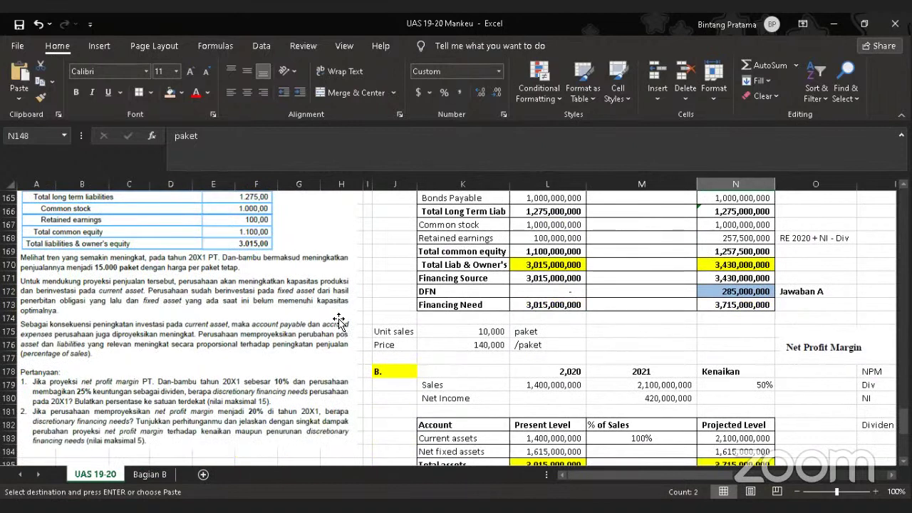
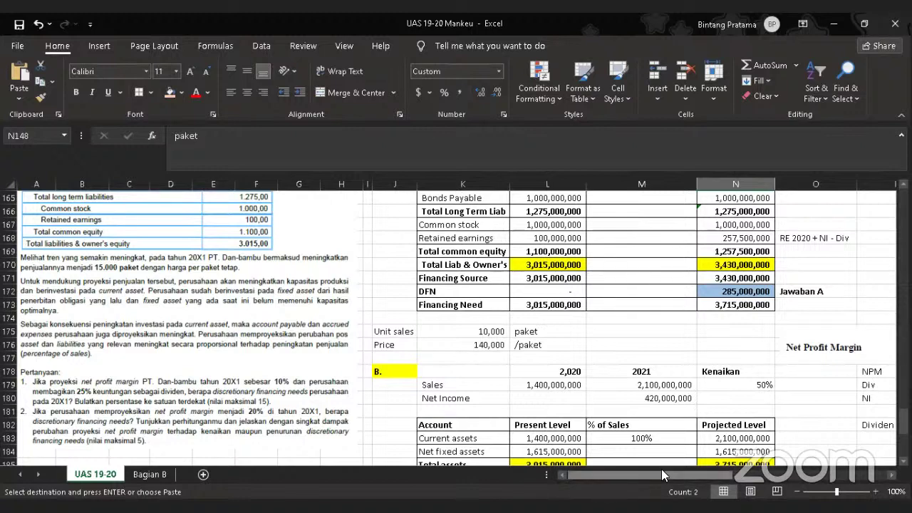
- Inspect the unit sales and price inputs and the formula in L152 that computes the 2020 sales from them
{"action": "left_click_drag", "start_coordinate": [660, 475], "coordinate": [749, 474]}
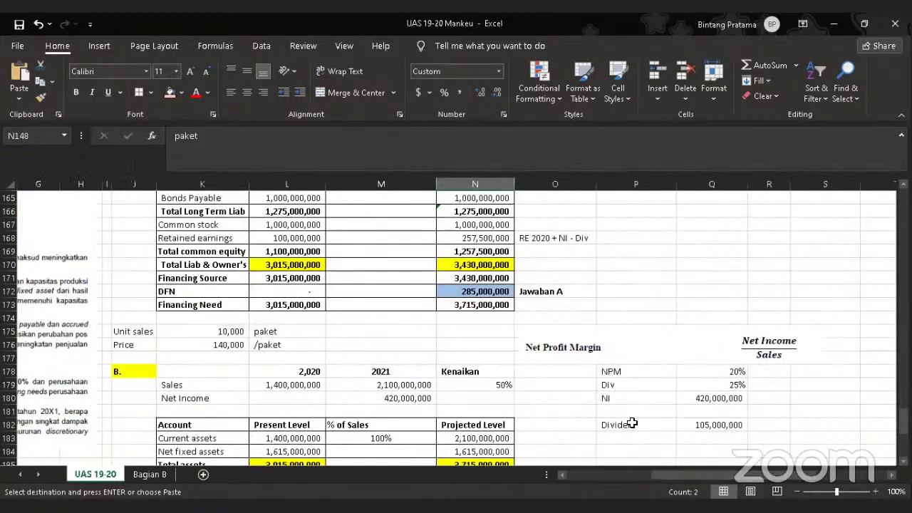
{"action": "scroll", "coordinate": [568, 379], "scroll_direction": "up", "scroll_amount": 4}
{"action": "scroll", "coordinate": [568, 379], "scroll_direction": "up", "scroll_amount": 3}
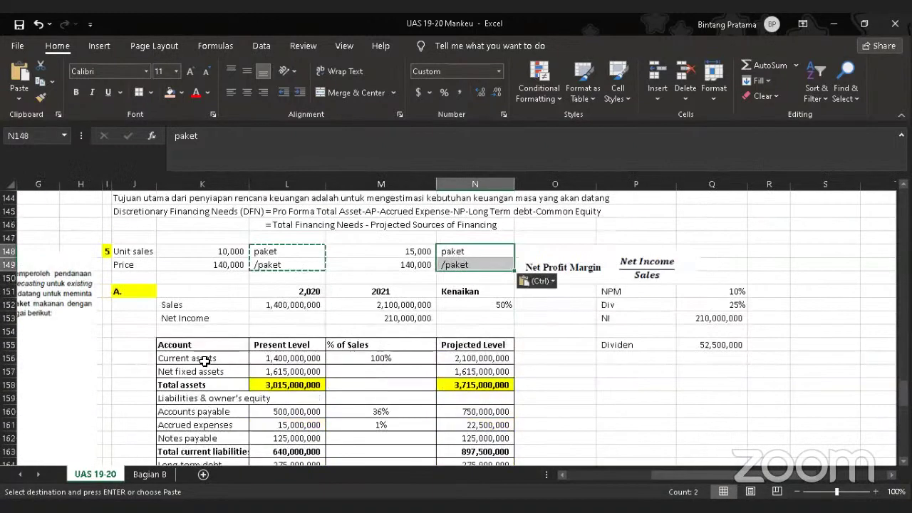
{"action": "left_click", "coordinate": [592, 370]}
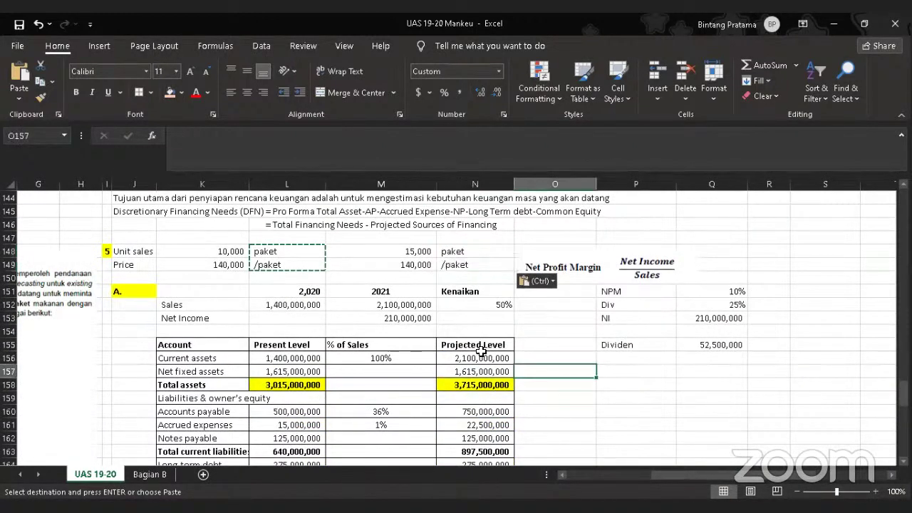
{"action": "left_click", "coordinate": [223, 251]}
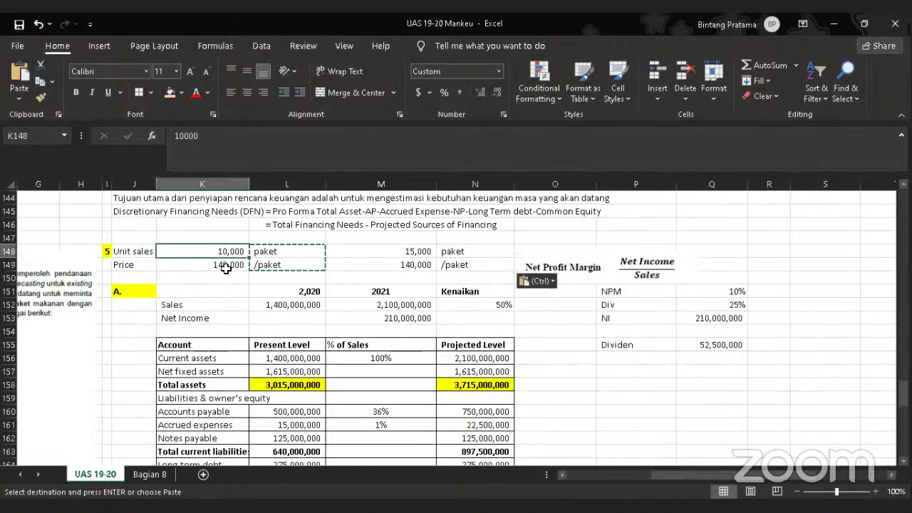
{"action": "left_click", "coordinate": [225, 265]}
{"action": "left_click", "coordinate": [293, 305]}
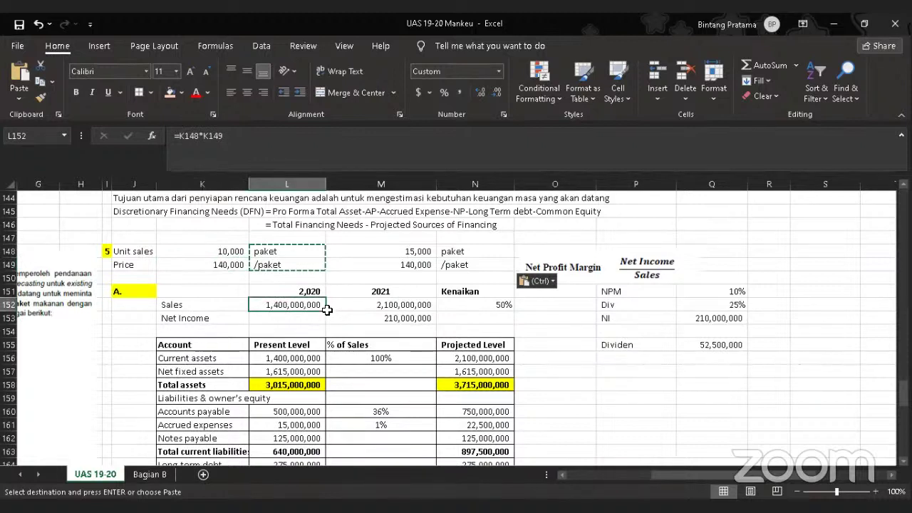
{"action": "left_click_drag", "start_coordinate": [328, 317], "coordinate": [295, 304]}
{"action": "double_click", "coordinate": [295, 305]}
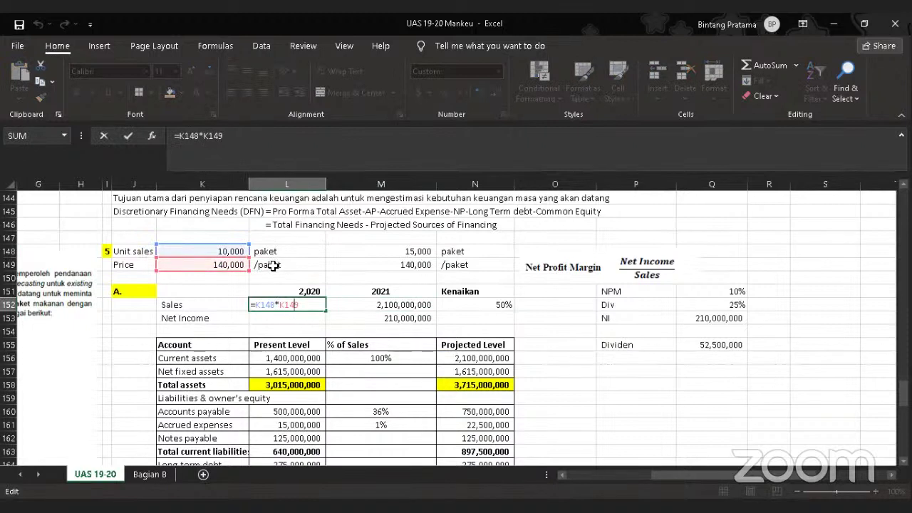
{"action": "key", "text": "Return"}
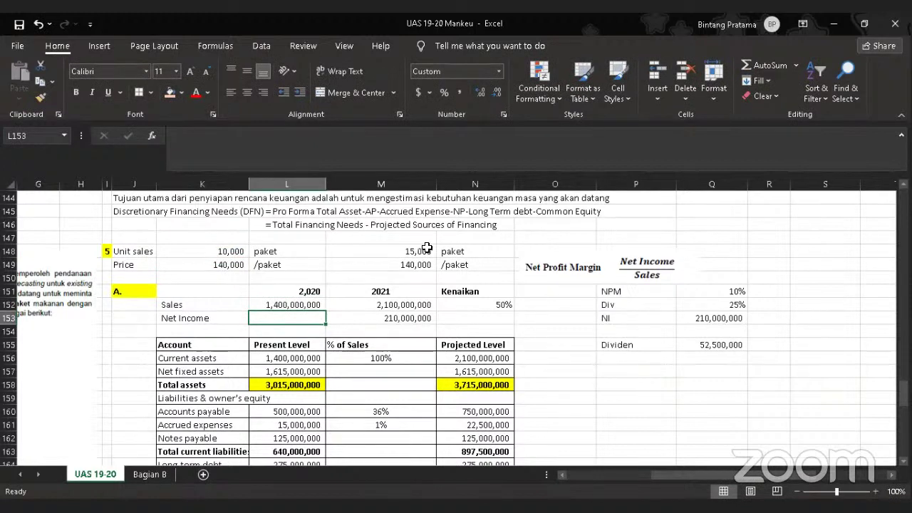
- Enter the 2021 sales formula =15000*K149 in M152
{"action": "left_click", "coordinate": [396, 310]}
{"action": "type", "text": "=15000*"}
{"action": "key", "text": "Left"}
{"action": "key", "text": "Left"}
{"action": "key", "text": "Up"}
{"action": "key", "text": "Up"}
{"action": "key", "text": "Up"}
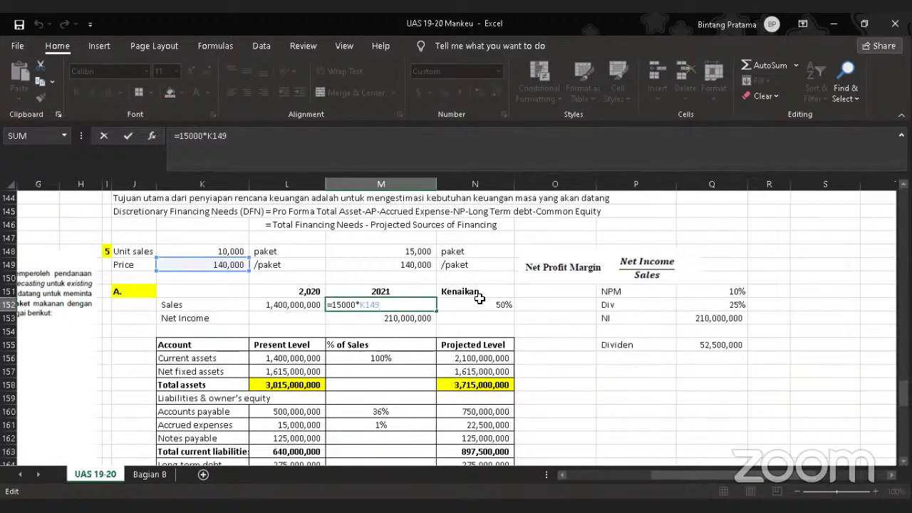
{"action": "key", "text": "Return"}
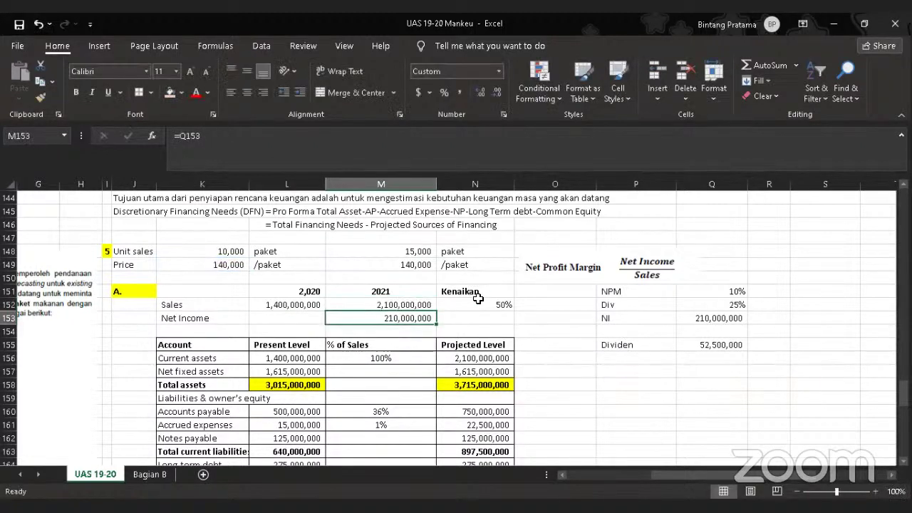
- Inspect the sales increase formula in N152 together with the 2020 sales cell it refers to
{"action": "left_click", "coordinate": [459, 303]}
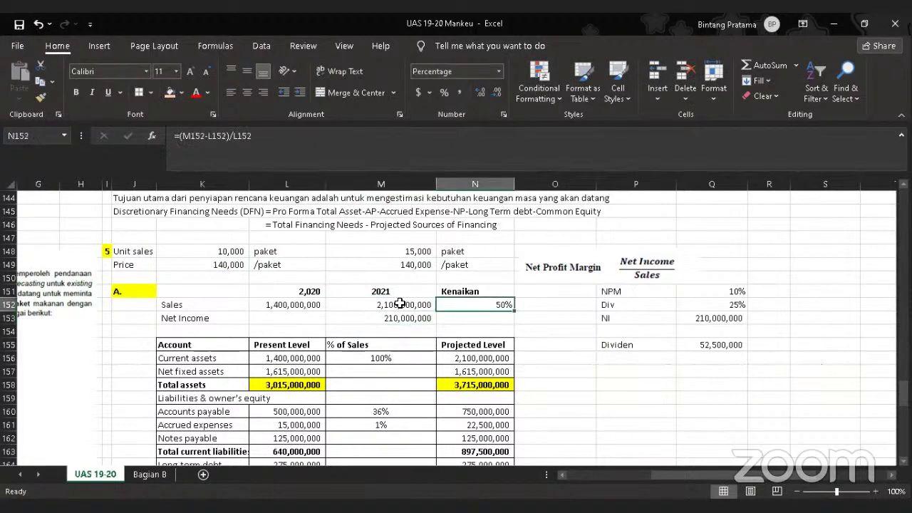
{"action": "left_click", "coordinate": [293, 310]}
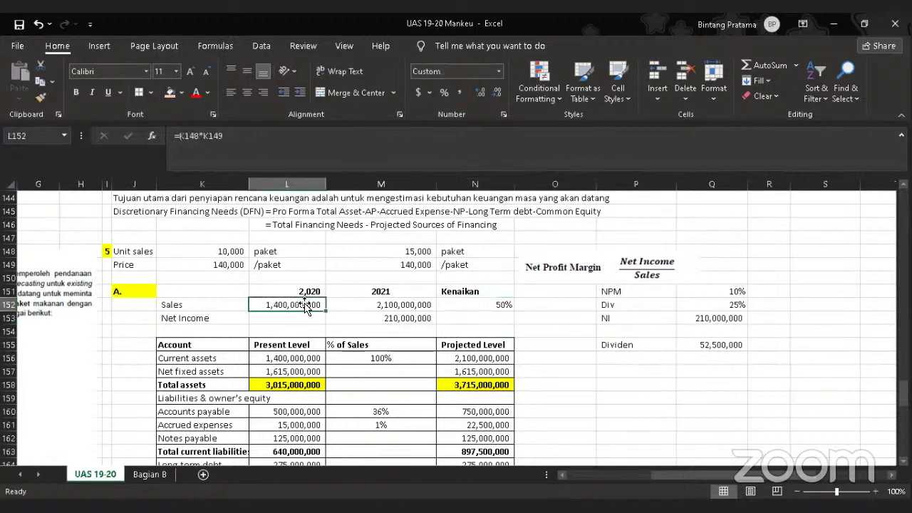
{"action": "double_click", "coordinate": [479, 304]}
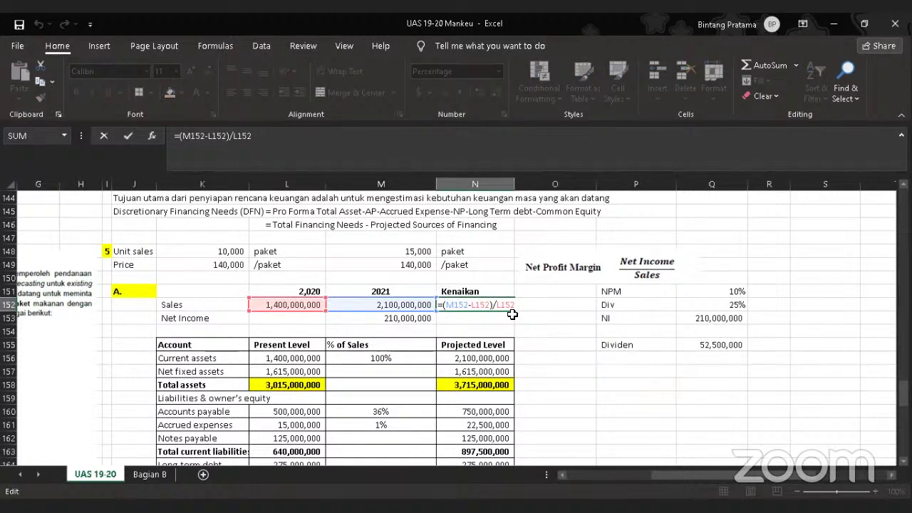
{"action": "key", "text": "Return"}
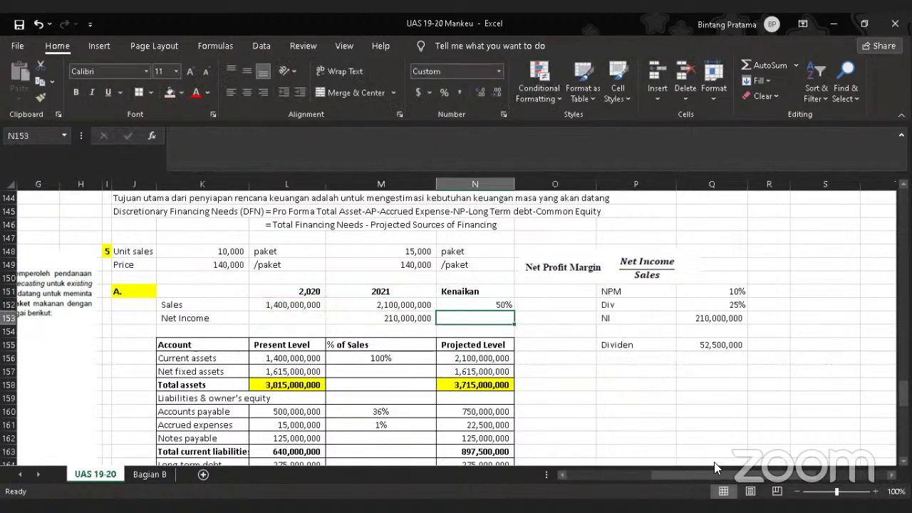
- Write the note "Net Income =Net Profit margin x Sales" in O184, beside the part B table
{"action": "left_click_drag", "start_coordinate": [721, 474], "coordinate": [641, 478]}
{"action": "scroll", "coordinate": [360, 378], "scroll_direction": "down", "scroll_amount": 7}
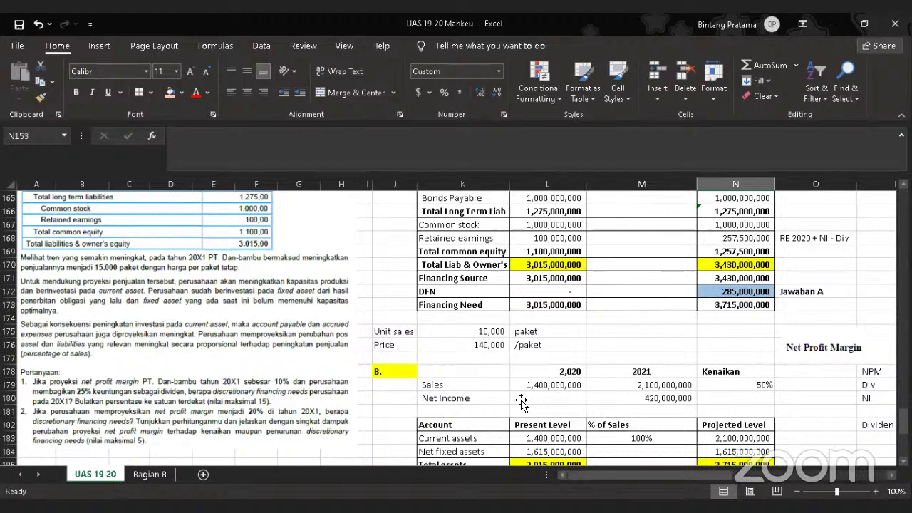
{"action": "left_click_drag", "start_coordinate": [663, 475], "coordinate": [695, 473]}
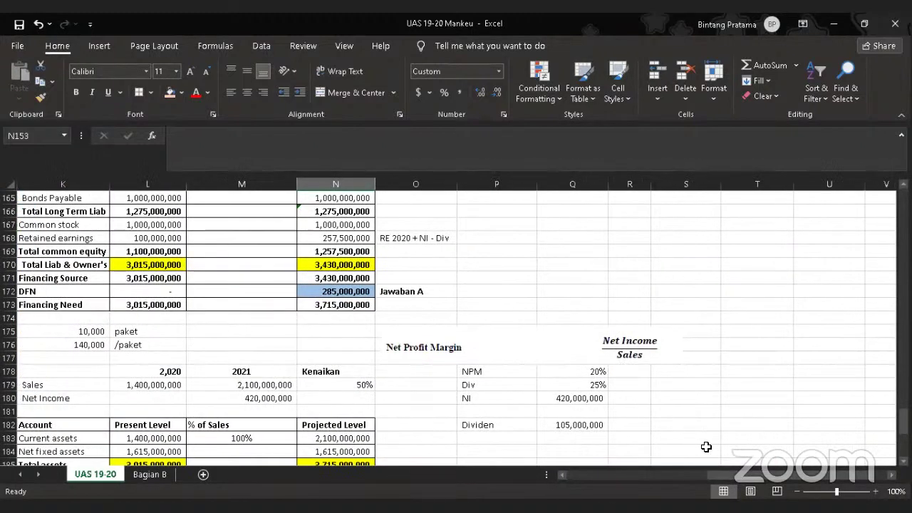
{"action": "left_click_drag", "start_coordinate": [727, 475], "coordinate": [696, 475]}
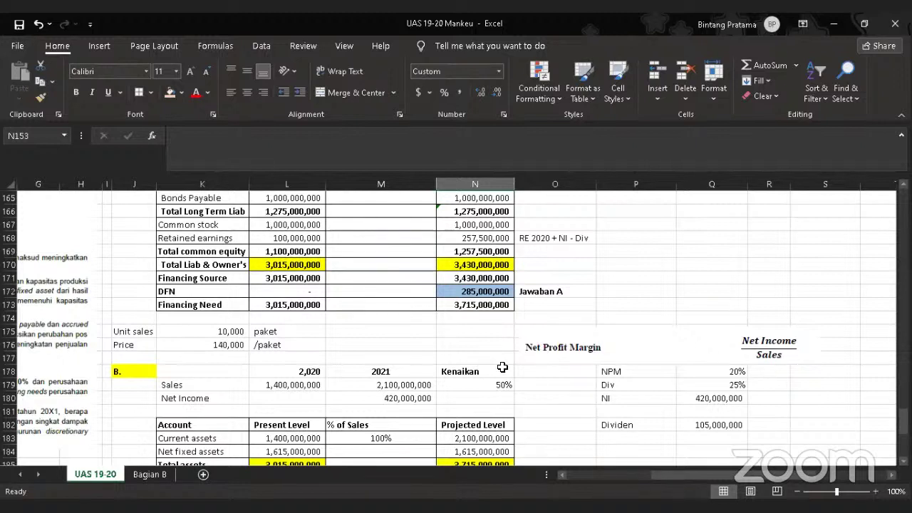
{"action": "scroll", "coordinate": [592, 374], "scroll_direction": "down", "scroll_amount": 2}
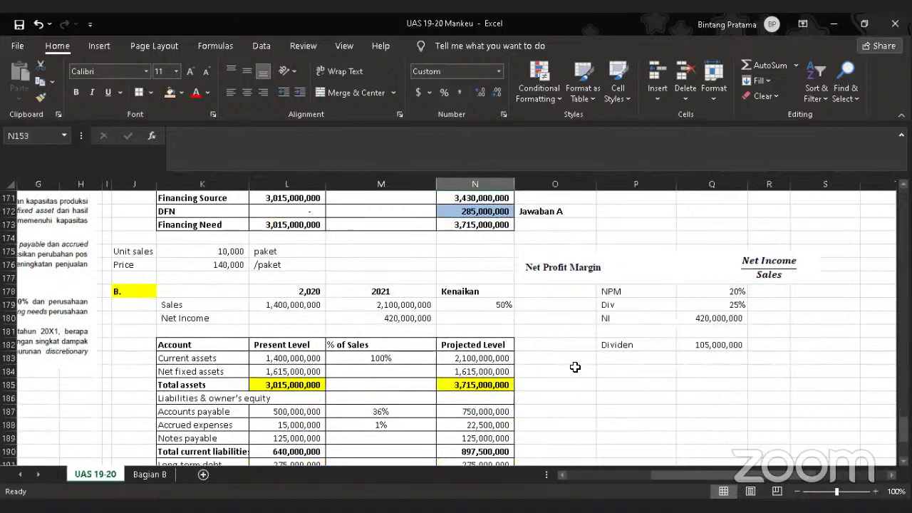
{"action": "left_click", "coordinate": [557, 370]}
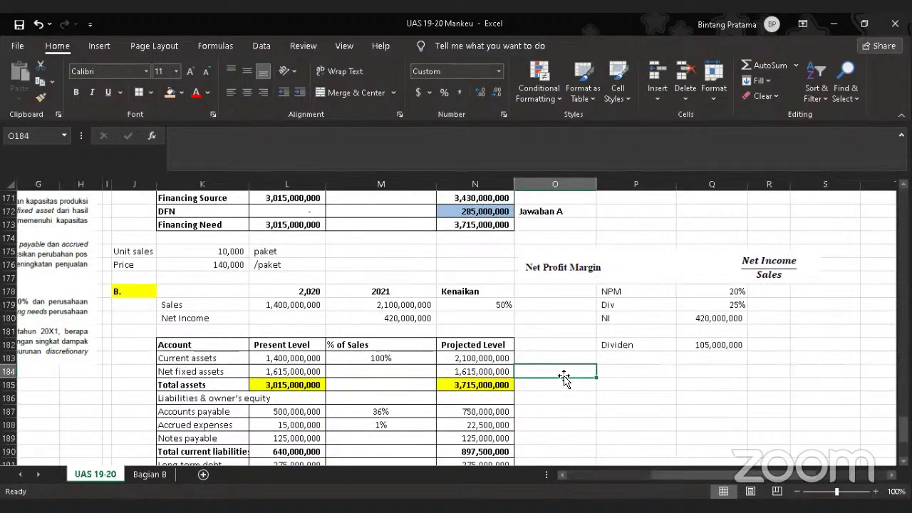
{"action": "type", "text": "Net Inco"}
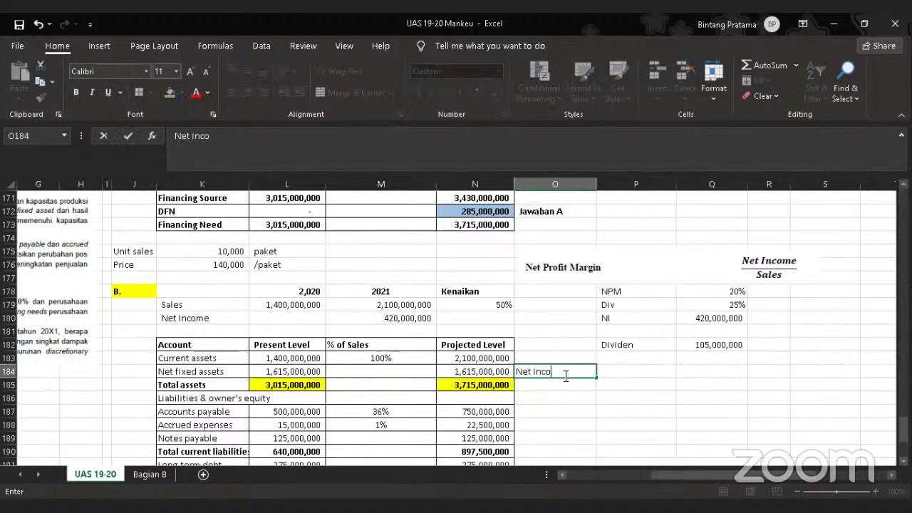
{"action": "type", "text": ",me =Net Profit"}
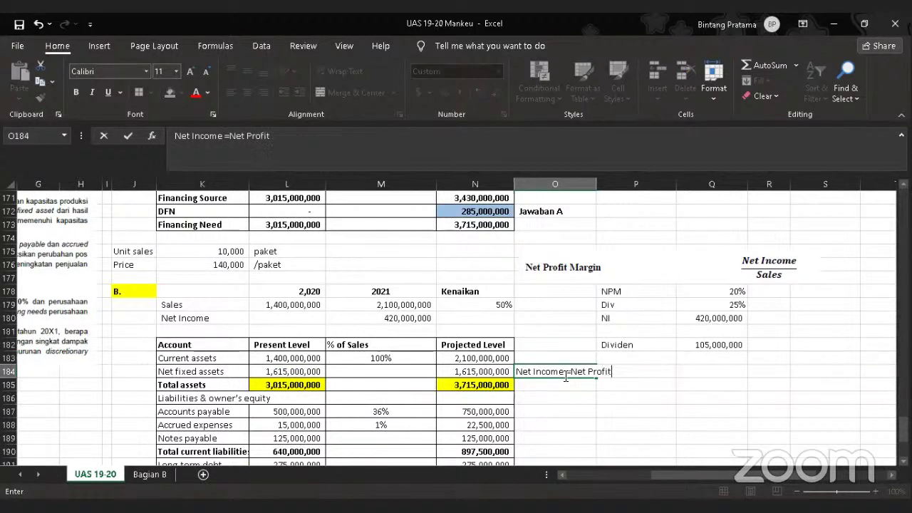
{"action": "type", "text": " margin x "}
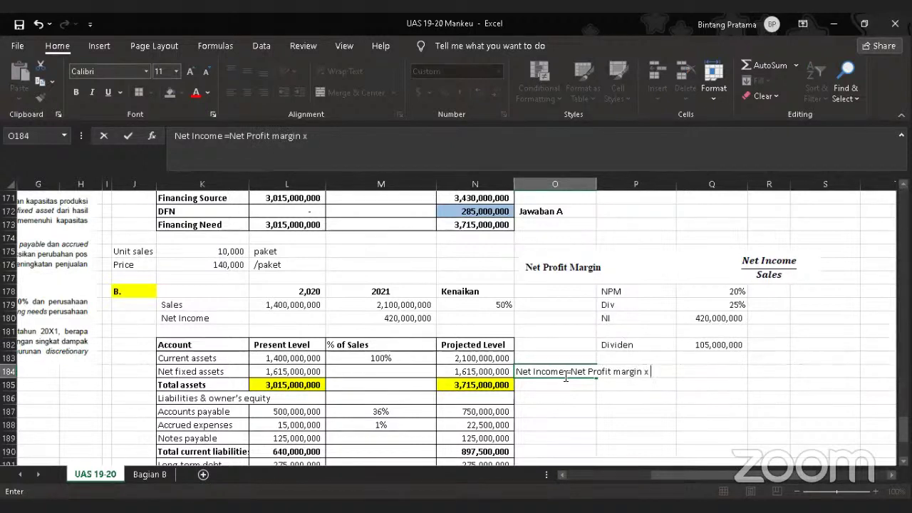
{"action": "type", "text": "Sales"}
{"action": "left_click", "coordinate": [638, 413]}
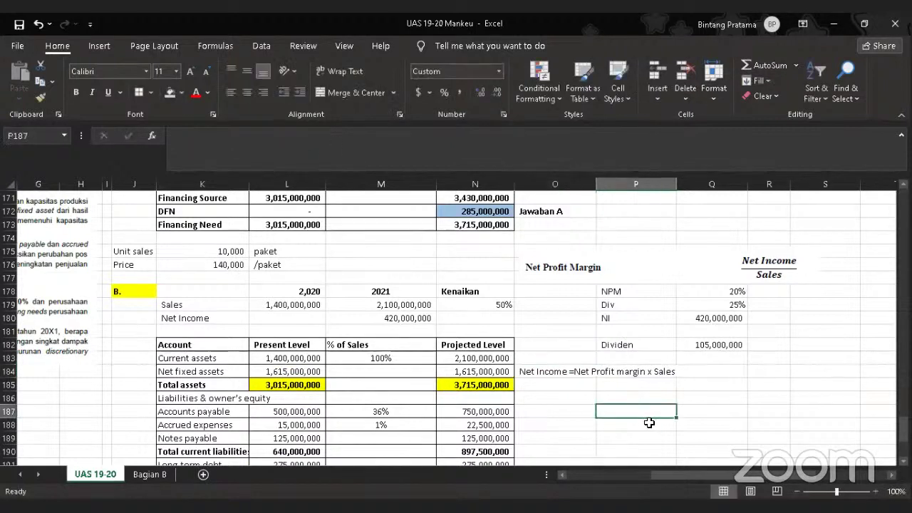
- Set the part B net profit margin (NPM) in Q178 to 10%
{"action": "left_click_drag", "start_coordinate": [649, 476], "coordinate": [711, 476]}
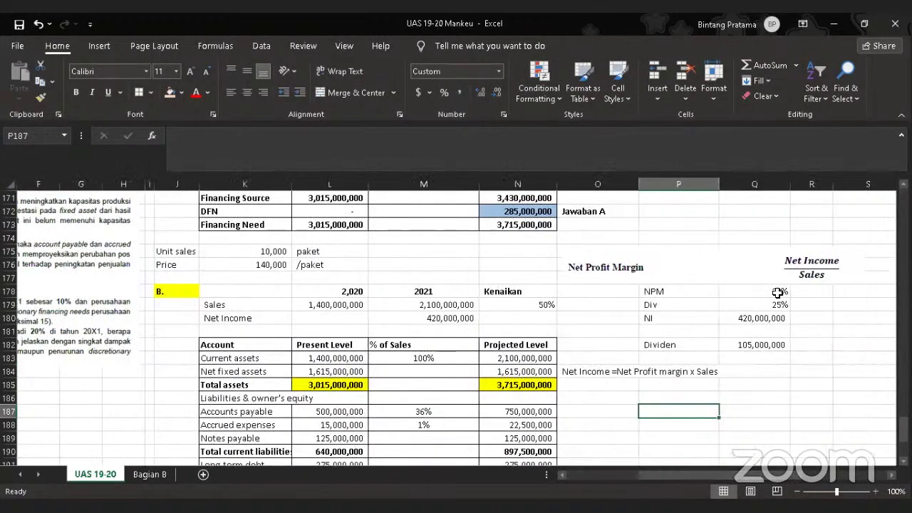
{"action": "left_click", "coordinate": [778, 291]}
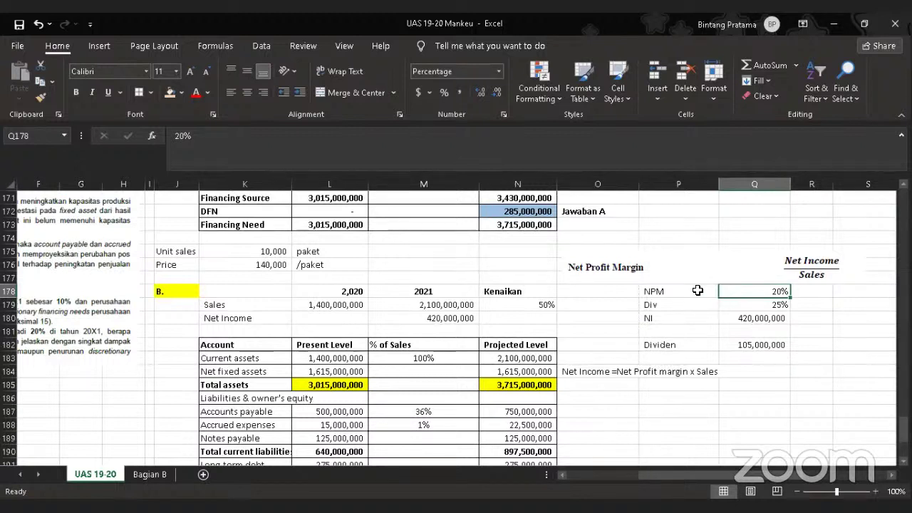
{"action": "type", "text": "10"}
{"action": "left_click", "coordinate": [738, 384]}
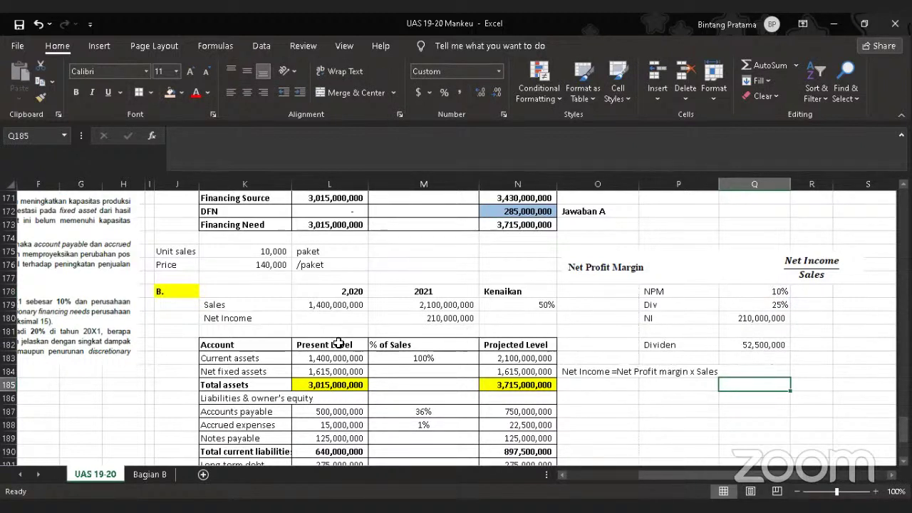
- Repeat the note "Net Income =Net Profit margin x Sales" in O185, directly below the first one
{"action": "left_click", "coordinate": [592, 384]}
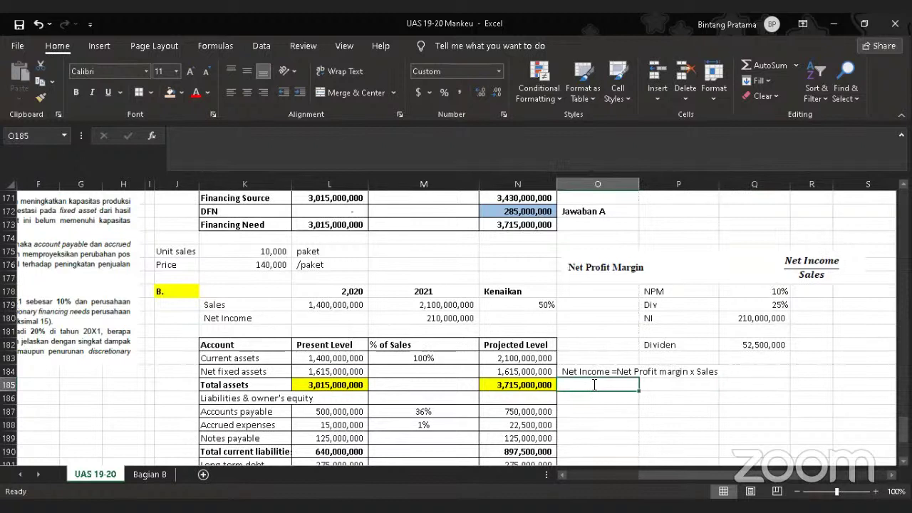
{"action": "type", "text": "Net Income =Net Profit margin x Sales"}
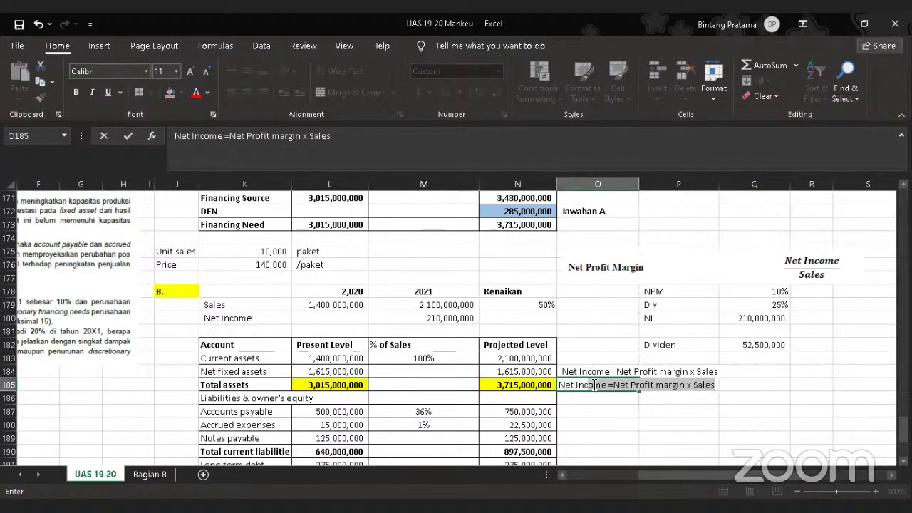
{"action": "key", "text": "Tab"}
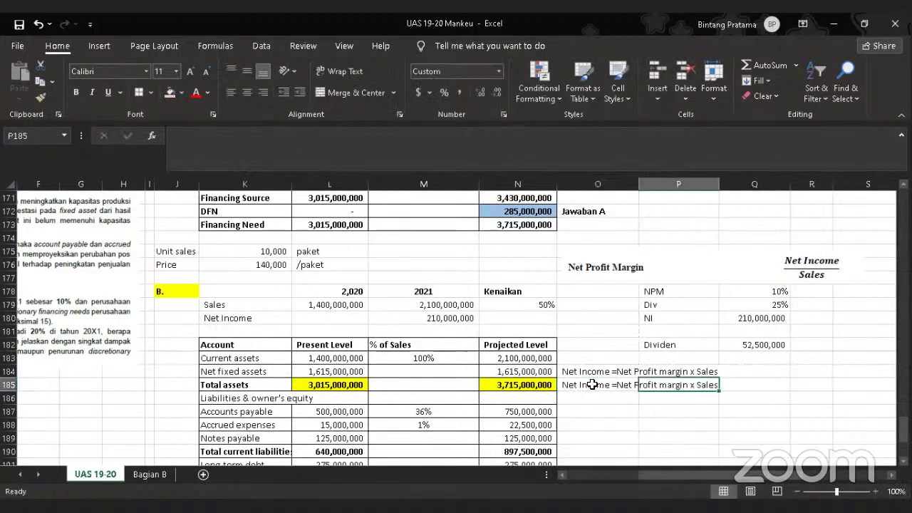
- Shorten the repeated note in O185 to the label "Net Income"
{"action": "left_click", "coordinate": [592, 385]}
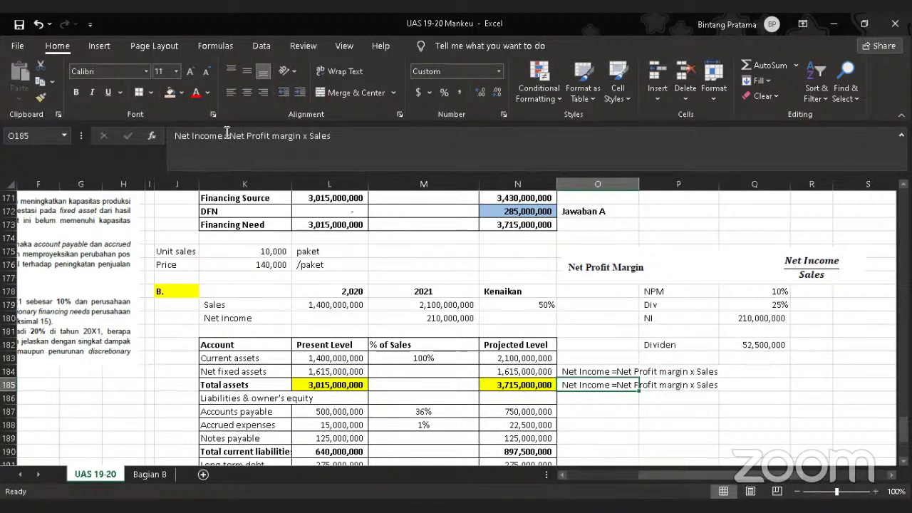
{"action": "left_click", "coordinate": [258, 136]}
{"action": "key", "text": "shift+End"}
{"action": "key", "text": "BackSpace"}
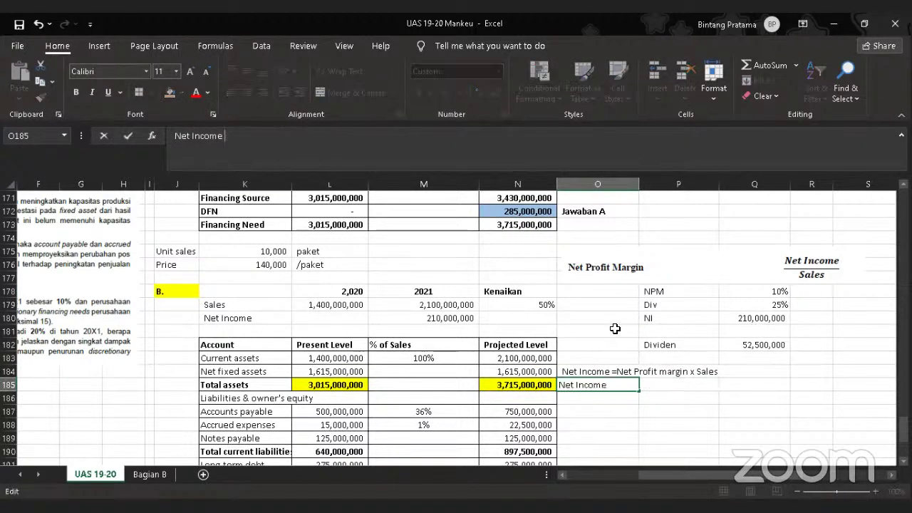
- Calculate net income in P185 by multiplying the NPM by the 2021 sales, using =Q178*M179
{"action": "left_click", "coordinate": [666, 384]}
{"action": "type", "text": "="}
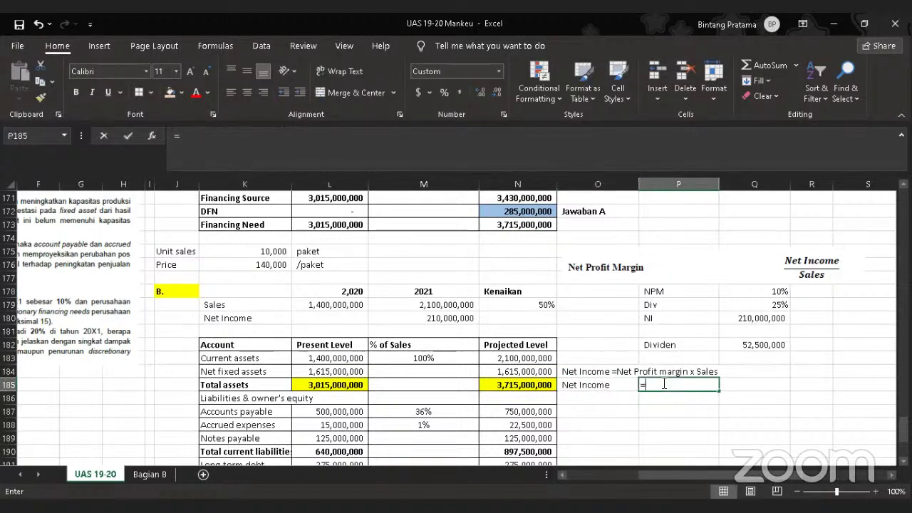
{"action": "left_click", "coordinate": [765, 289]}
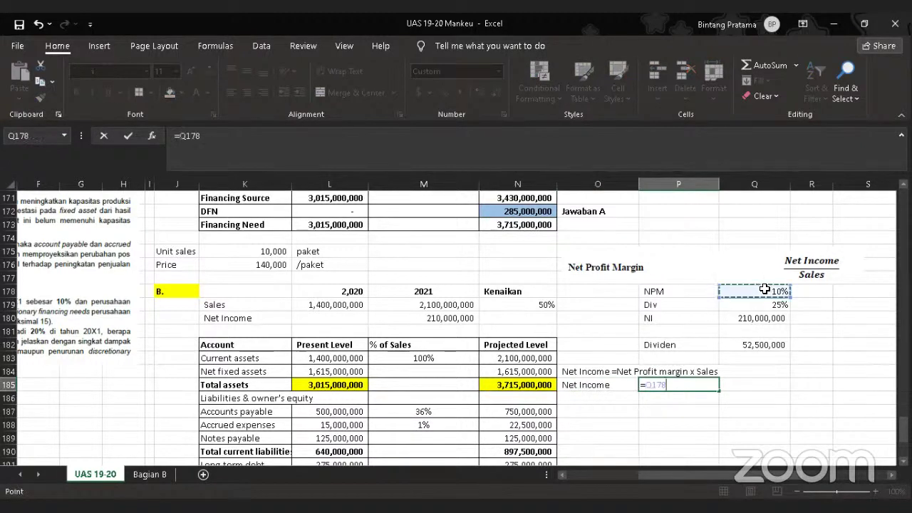
{"action": "type", "text": "*"}
{"action": "left_click", "coordinate": [463, 306]}
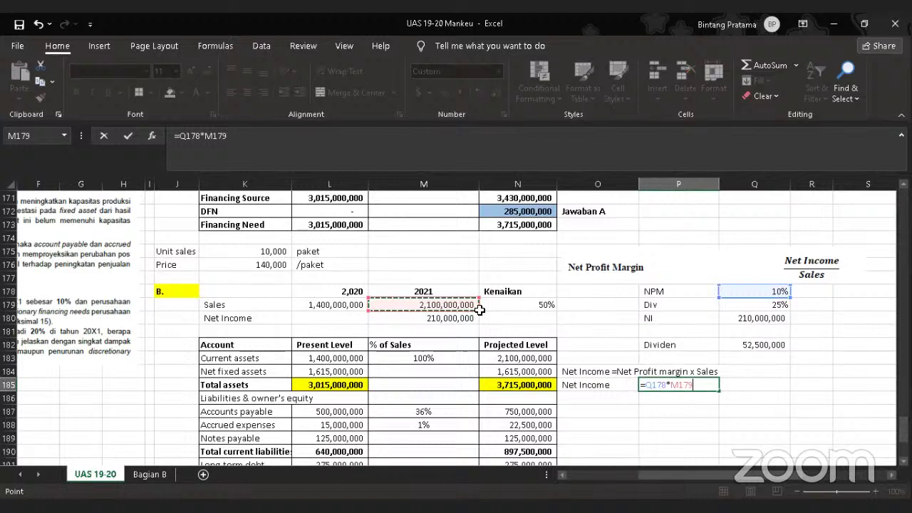
{"action": "key", "text": "Return"}
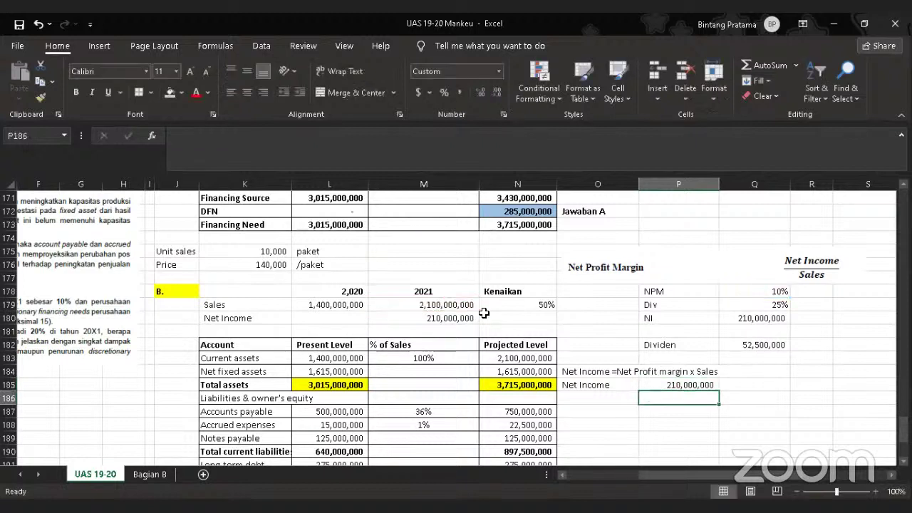
- Check the 2021 net income in M180 against the question text and the dividend percentage row of part B
{"action": "left_click", "coordinate": [455, 318]}
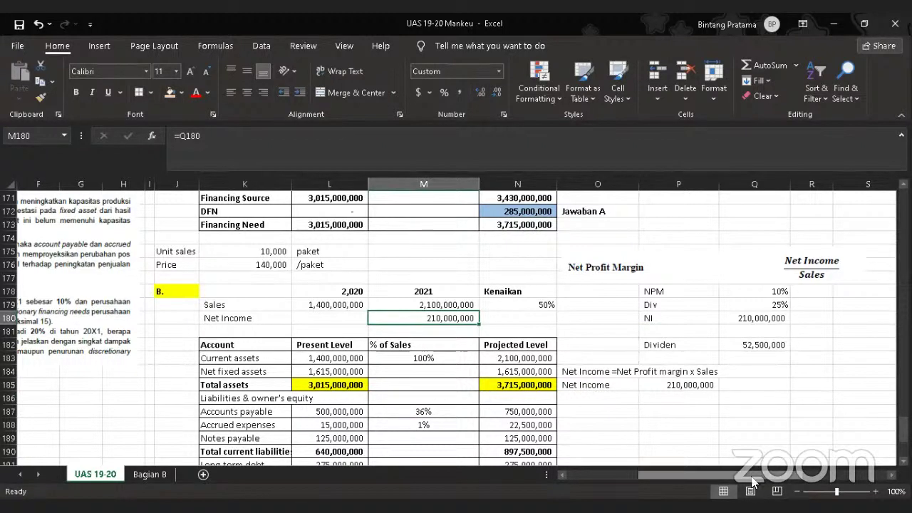
{"action": "left_click_drag", "start_coordinate": [693, 474], "coordinate": [628, 471]}
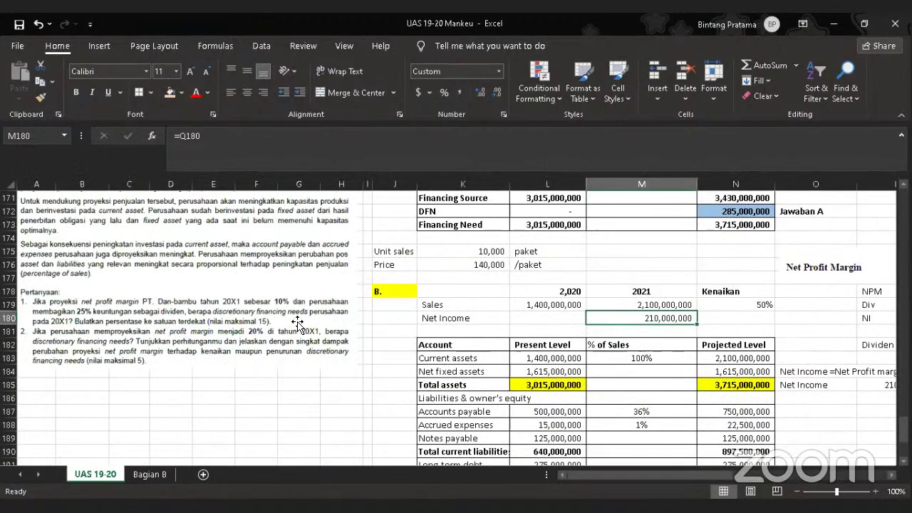
{"action": "left_click_drag", "start_coordinate": [707, 476], "coordinate": [756, 475]}
{"action": "scroll", "coordinate": [406, 310], "scroll_direction": "right", "scroll_amount": 3}
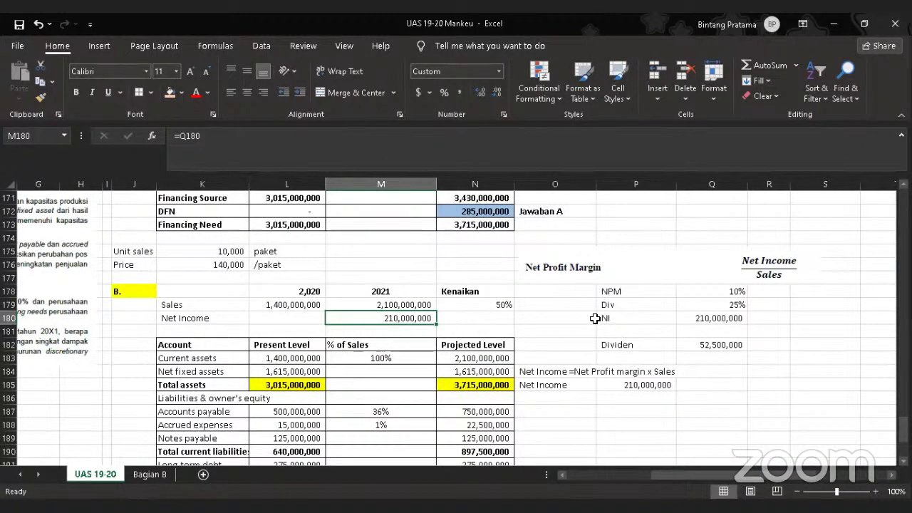
{"action": "left_click", "coordinate": [616, 305]}
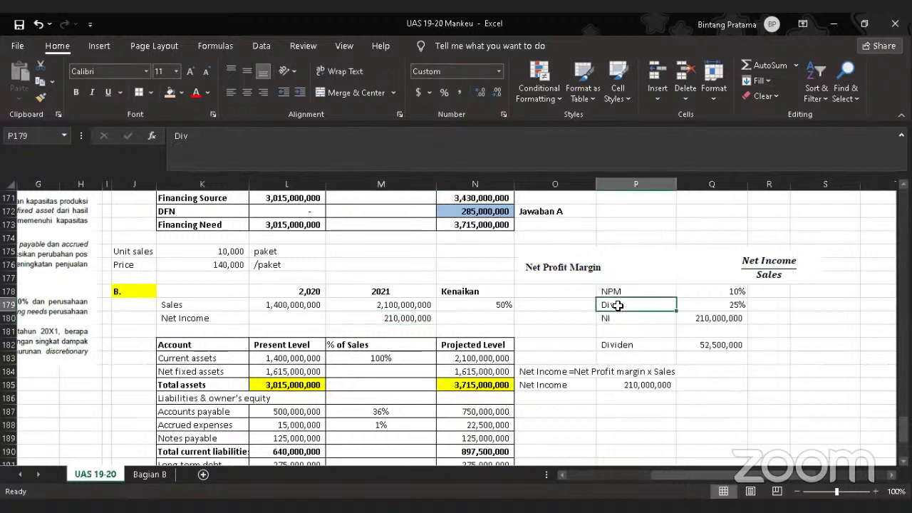
- Write the note "untuk dividen 25% dari keuntungan (Net income )" in P181, above the Dividen row
{"action": "left_click", "coordinate": [630, 330]}
{"action": "type", "text": "u"}
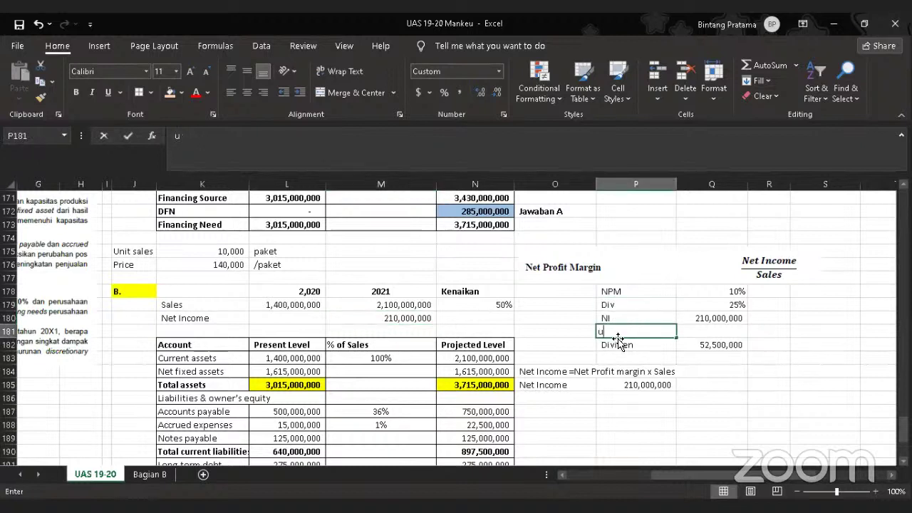
{"action": "type", "text": "ntuk divi"}
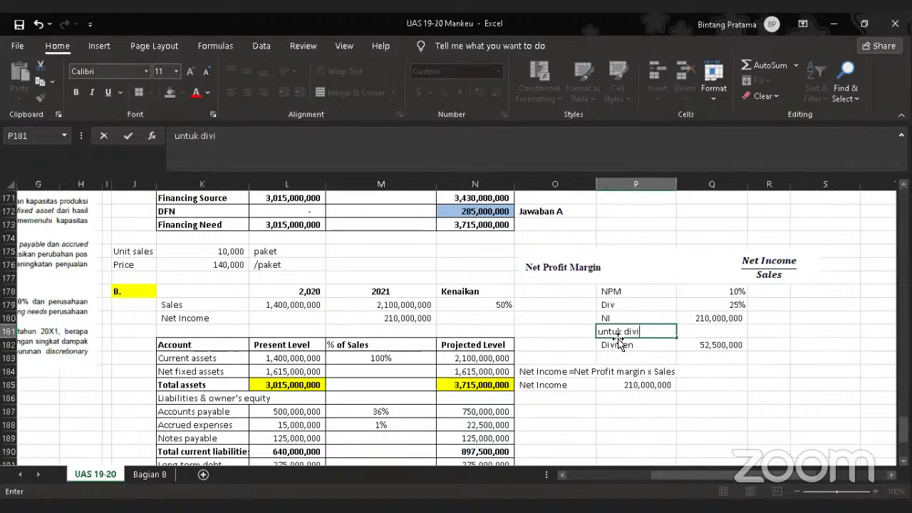
{"action": "type", "text": "den 25%"}
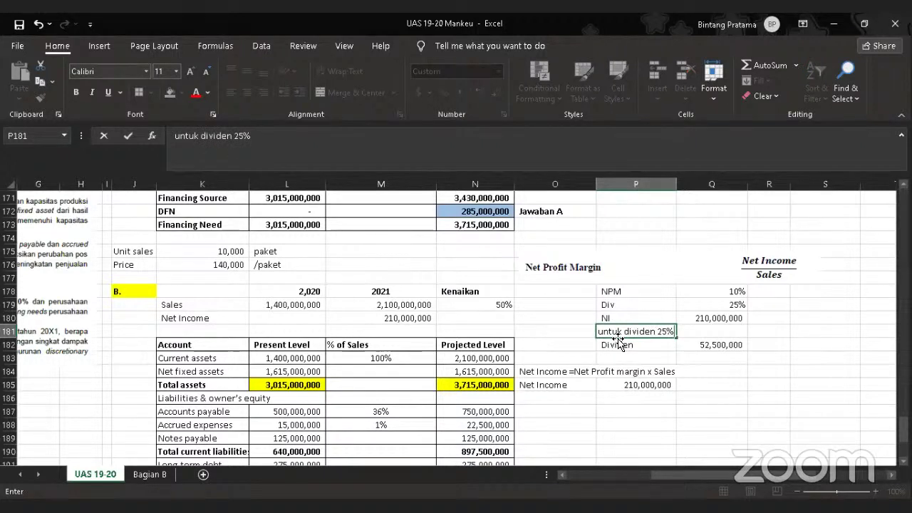
{"action": "type", "text": " dari keuntungan "}
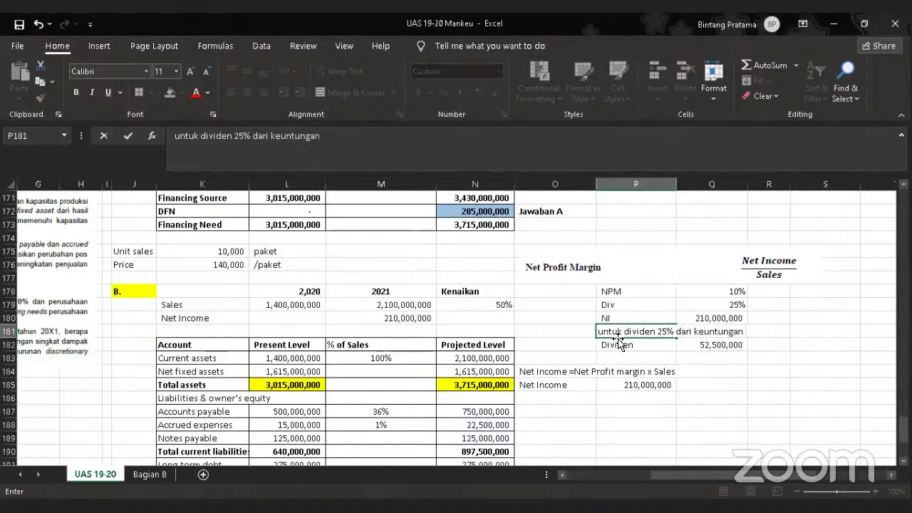
{"action": "type", "text": "(Net income )"}
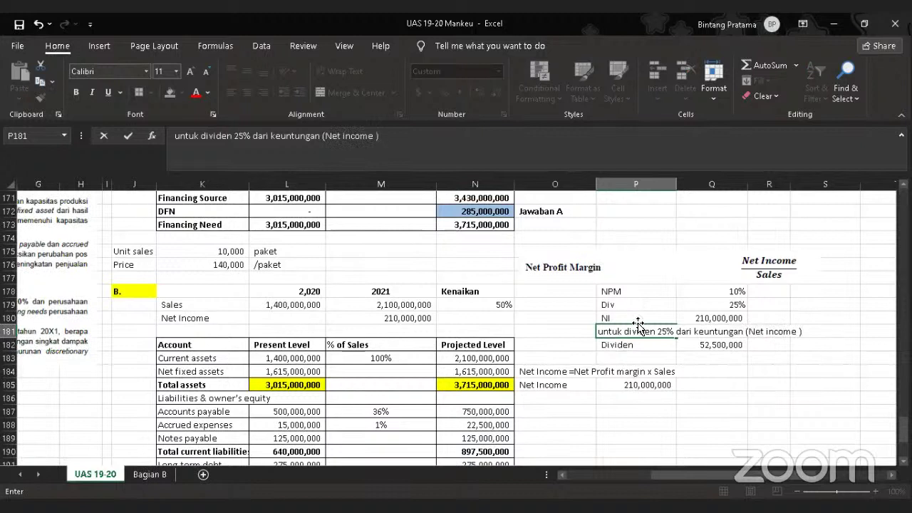
{"action": "left_click", "coordinate": [738, 385]}
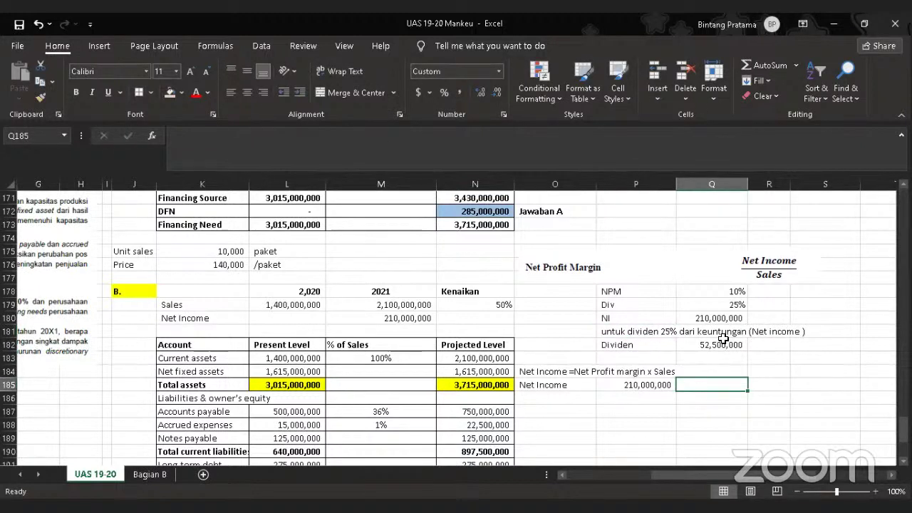
- Inspect the dividend formula in Q182 together with the net income cell it refers to
{"action": "left_click", "coordinate": [724, 344]}
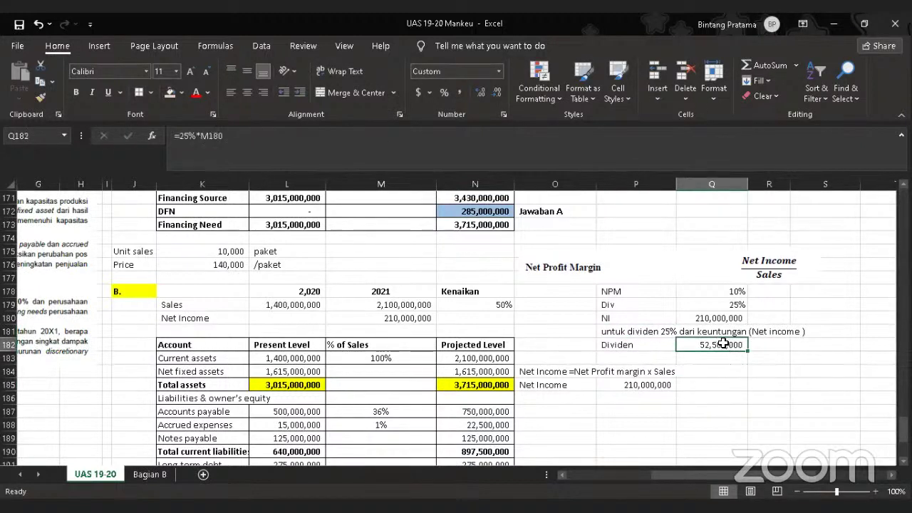
{"action": "double_click", "coordinate": [724, 345]}
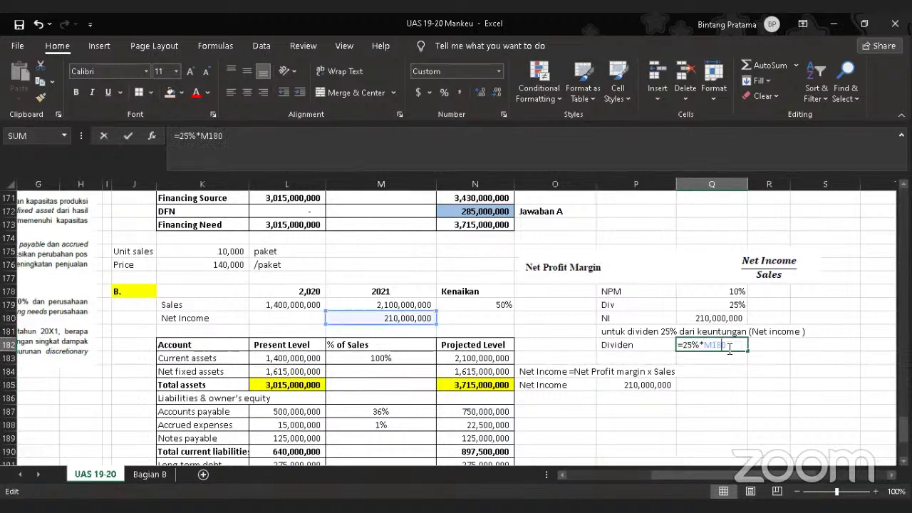
- Calculate the dividend in Q182 as 25% of net income with the formula =25%*M180
{"action": "key", "text": "Return"}
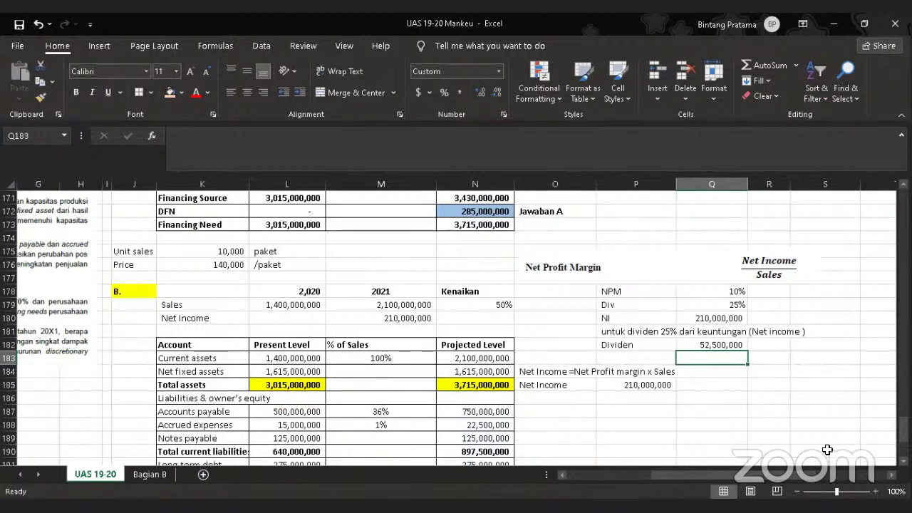
- Examine the question text and the part B pro forma balance sheet from sales down to the DFN and Financing Need rows
{"action": "scroll", "coordinate": [716, 475], "scroll_direction": "left", "scroll_amount": 3}
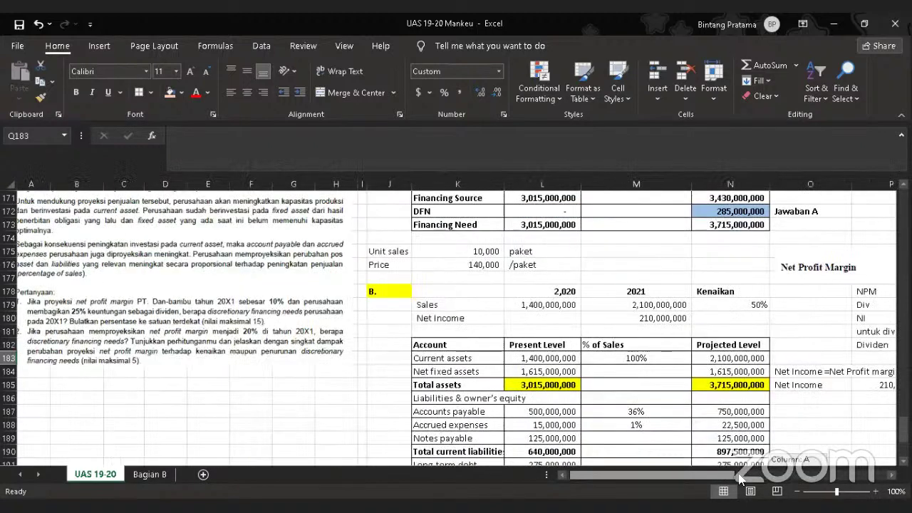
{"action": "scroll", "coordinate": [739, 478], "scroll_direction": "right", "scroll_amount": 2}
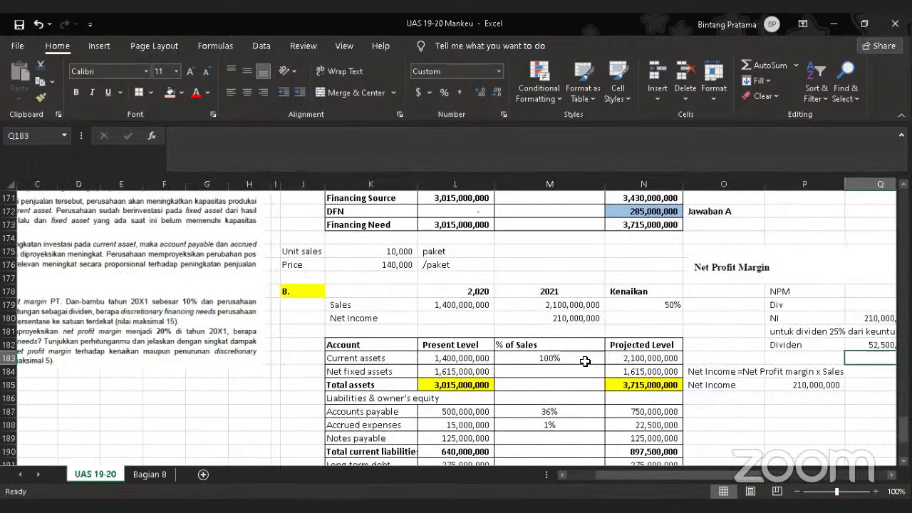
{"action": "scroll", "coordinate": [578, 362], "scroll_direction": "down", "scroll_amount": 3}
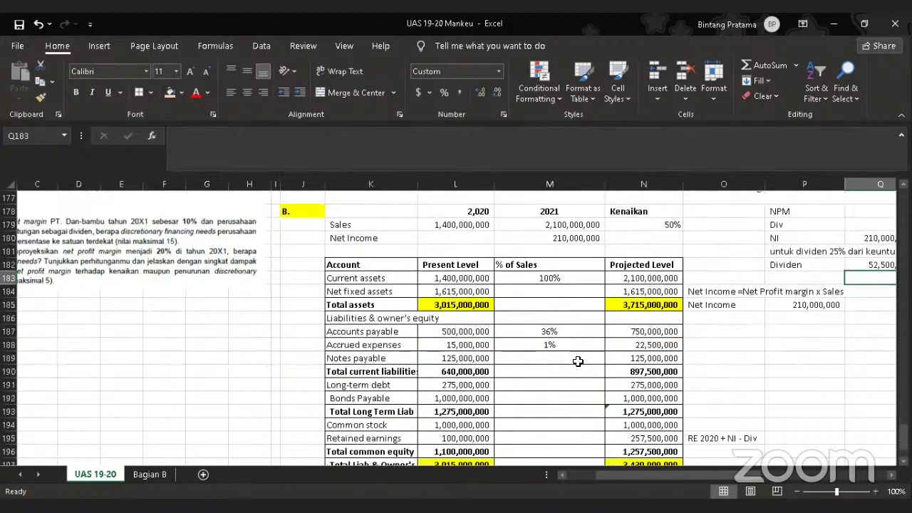
{"action": "scroll", "coordinate": [520, 322], "scroll_direction": "up", "scroll_amount": 1}
{"action": "scroll", "coordinate": [463, 292], "scroll_direction": "down", "scroll_amount": 5}
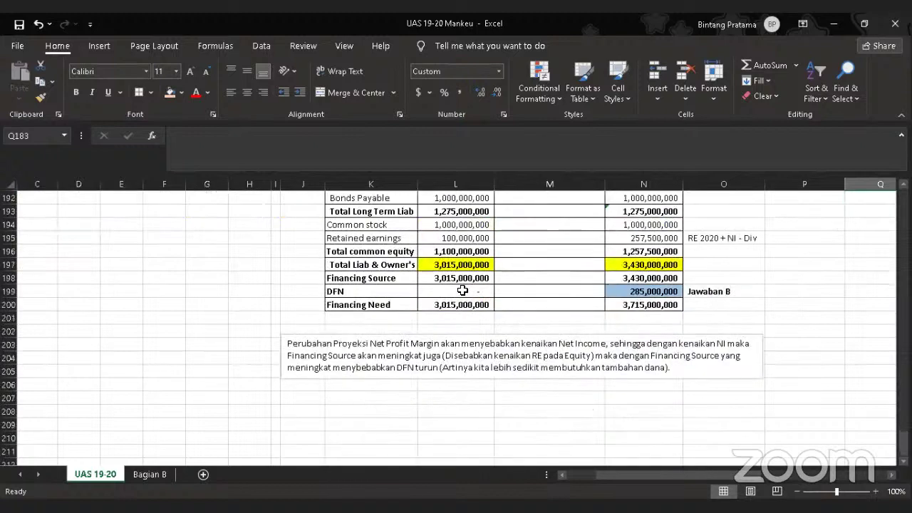
{"action": "scroll", "coordinate": [465, 288], "scroll_direction": "up", "scroll_amount": 3}
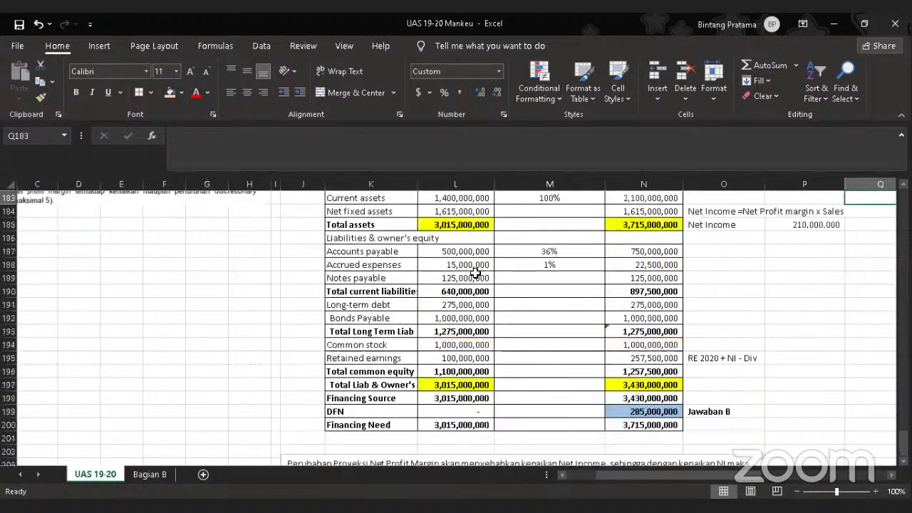
{"action": "scroll", "coordinate": [470, 273], "scroll_direction": "up", "scroll_amount": 1}
{"action": "scroll", "coordinate": [371, 300], "scroll_direction": "up", "scroll_amount": 3}
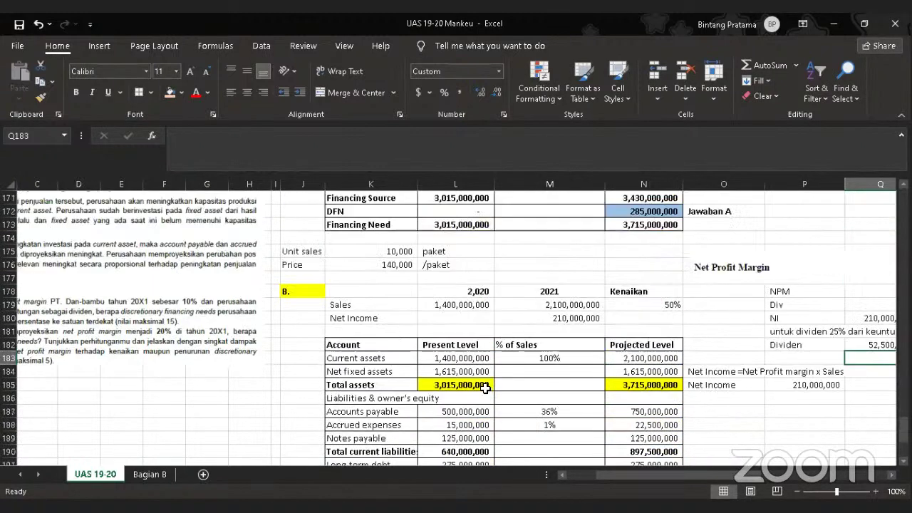
{"action": "scroll", "coordinate": [414, 437], "scroll_direction": "down", "scroll_amount": 4}
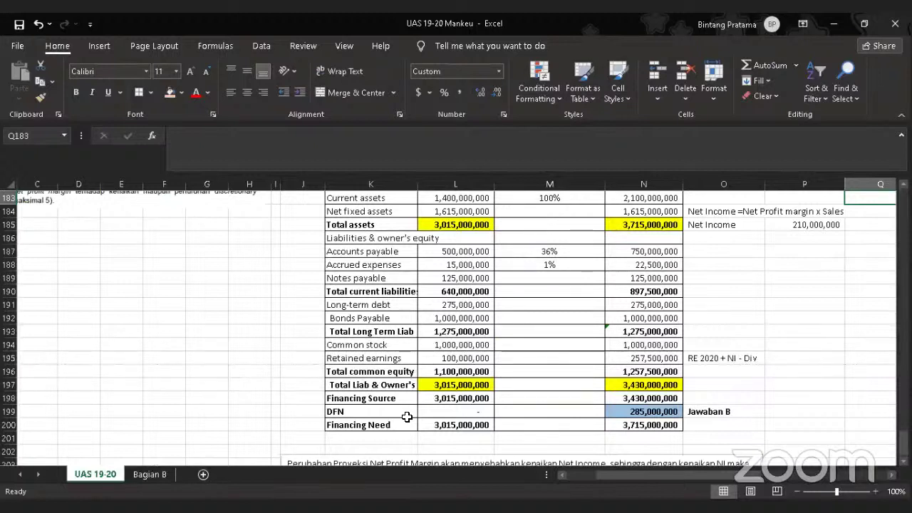
- Enter the note "TA > Total liabilitas+Equity --> Pendanaan" in K201, directly below the Financing Need row
{"action": "left_click", "coordinate": [344, 434]}
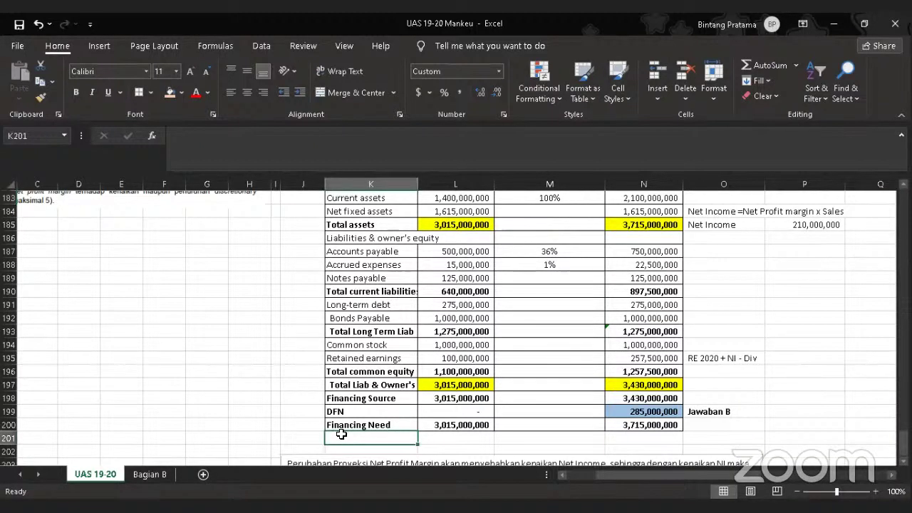
{"action": "type", "text": "TA"}
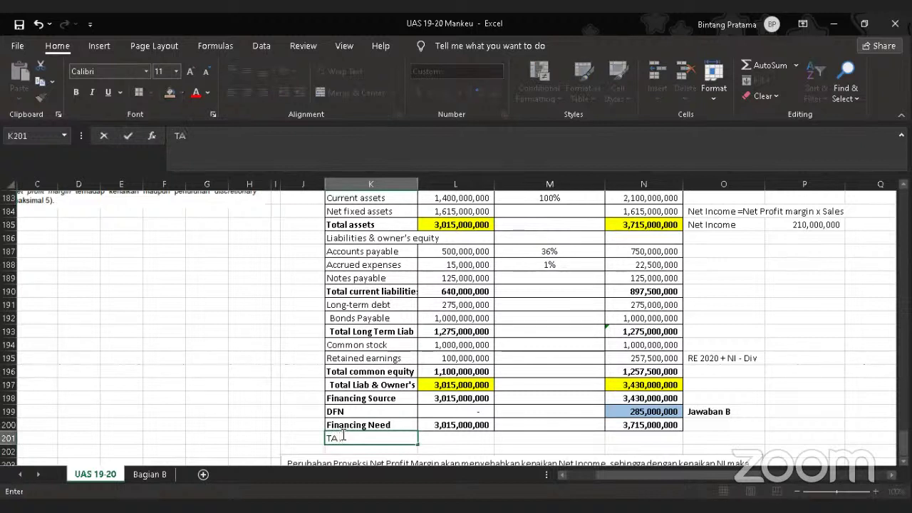
{"action": "type", "text": " = Total liabi"}
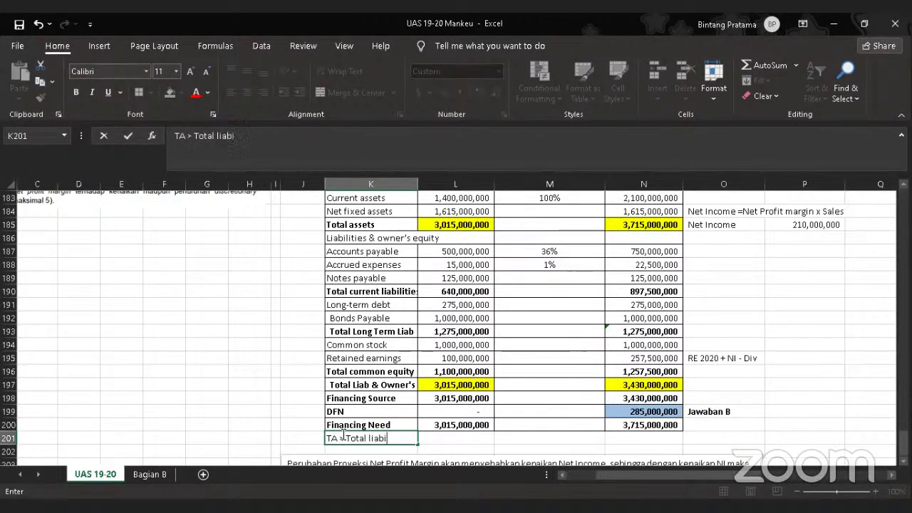
{"action": "type", "text": "litas+Equity"}
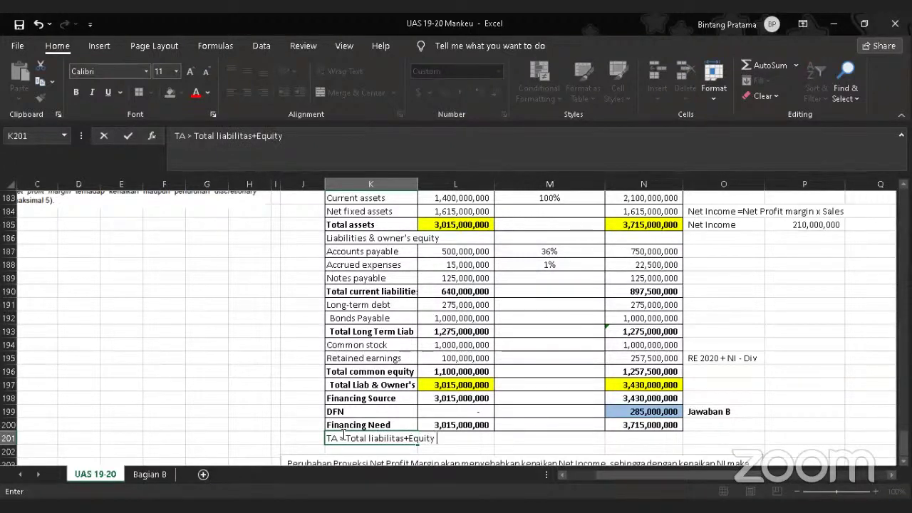
{"action": "type", "text": " --> Pende"}
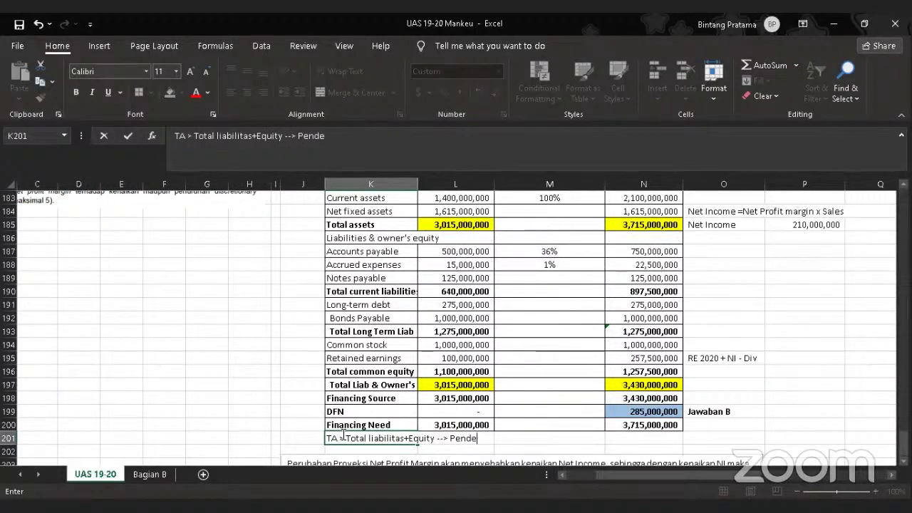
{"action": "type", "text": "n"}
{"action": "key", "text": "BackSpace"}
{"action": "key", "text": "BackSpace"}
{"action": "type", "text": "anaan"}
{"action": "key", "text": "Return"}
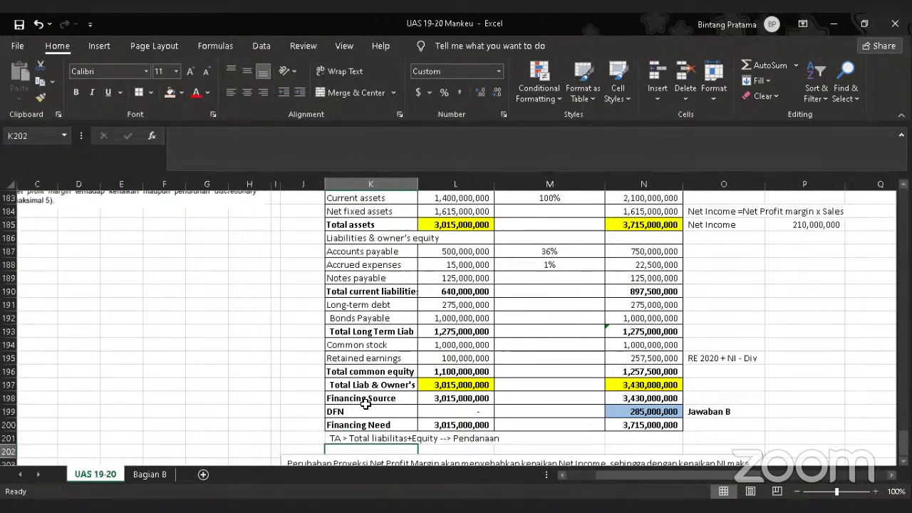
- Copy the K201 note into K202 and shift the explanation text box down so it clears the copied note
{"action": "left_click", "coordinate": [377, 437]}
{"action": "key", "text": "ctrl+c"}
{"action": "left_click", "coordinate": [380, 446]}
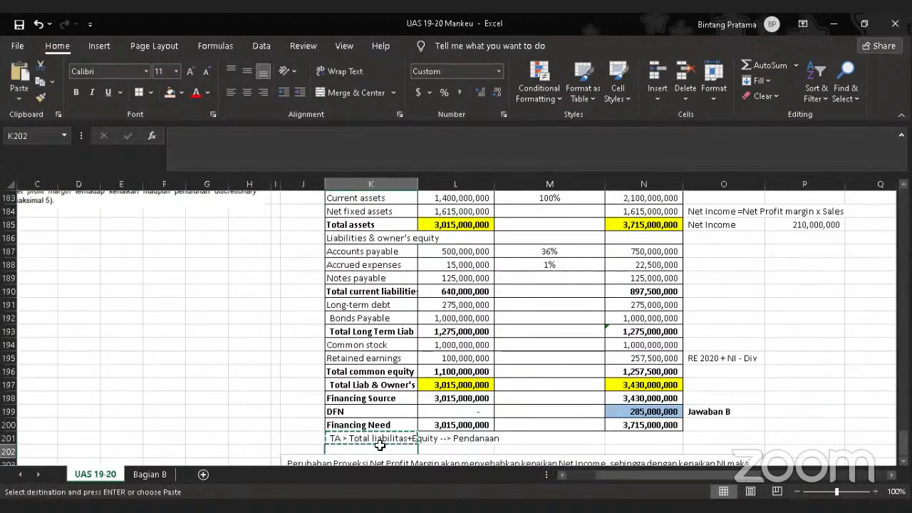
{"action": "key", "text": "ctrl+v"}
{"action": "scroll", "coordinate": [380, 446], "scroll_direction": "down", "scroll_amount": 2}
{"action": "left_click", "coordinate": [298, 380]}
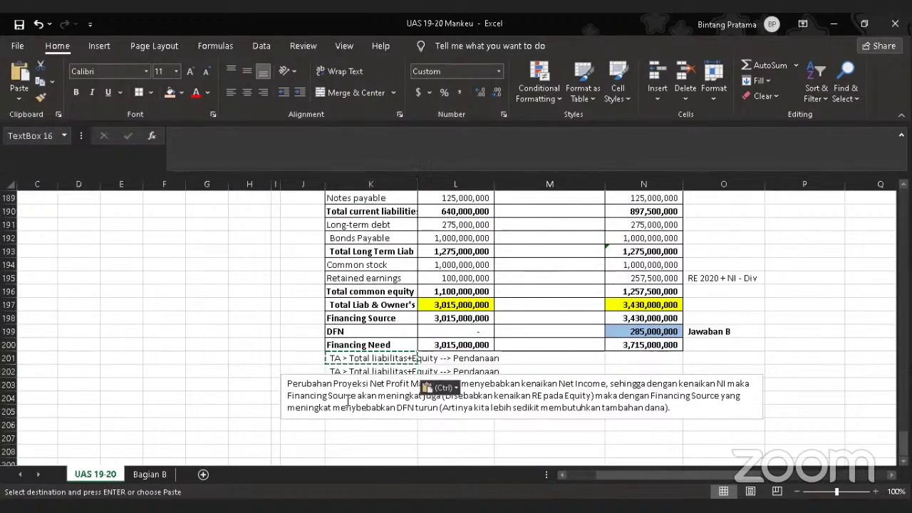
{"action": "left_click_drag", "start_coordinate": [297, 379], "coordinate": [301, 391]}
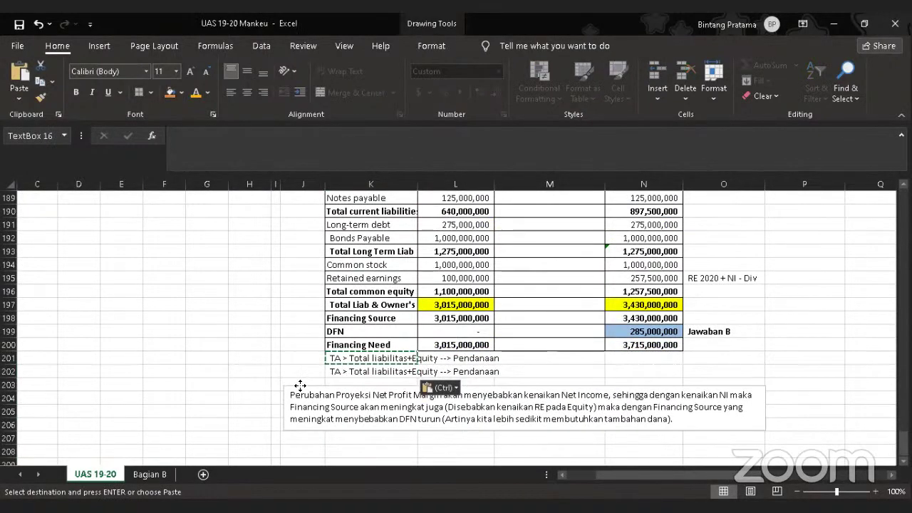
- Change the note in K202 to "TA <Total liabilitas+Equity --> Gak Usah makai Pendanaan"
{"action": "left_click", "coordinate": [348, 372]}
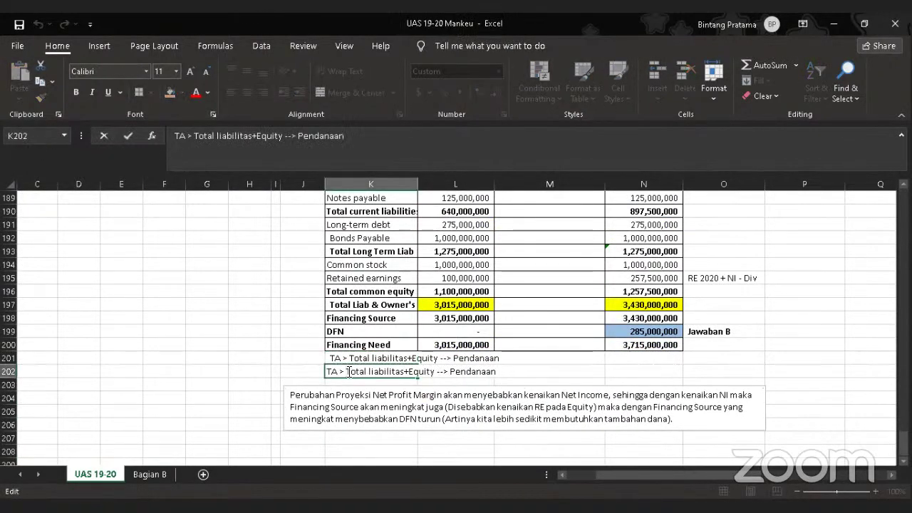
{"action": "double_click", "coordinate": [348, 371]}
{"action": "key", "text": "BackSpace"}
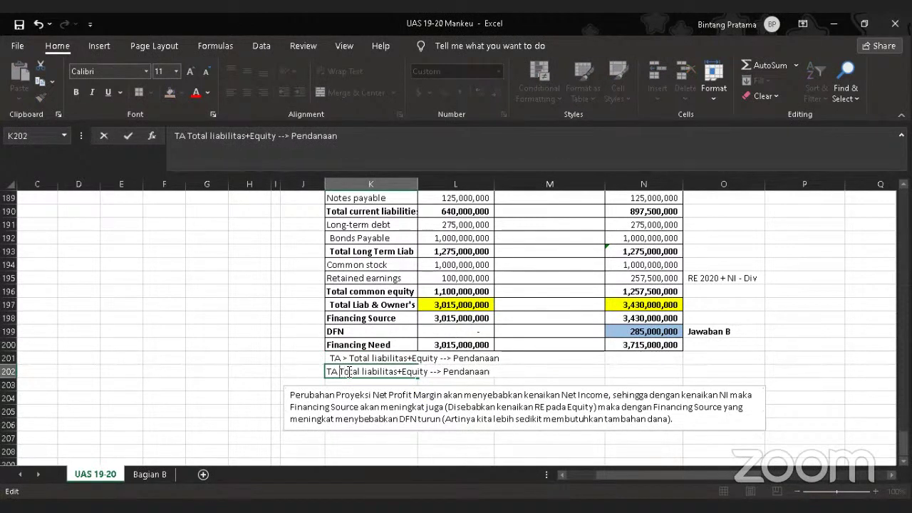
{"action": "type", "text": "<"}
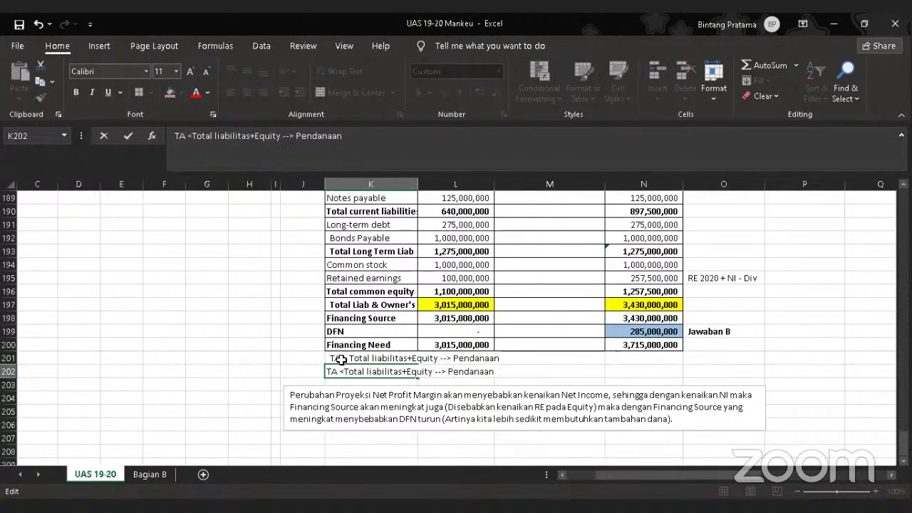
{"action": "left_click", "coordinate": [296, 135]}
{"action": "type", "text": "Gak Usah "}
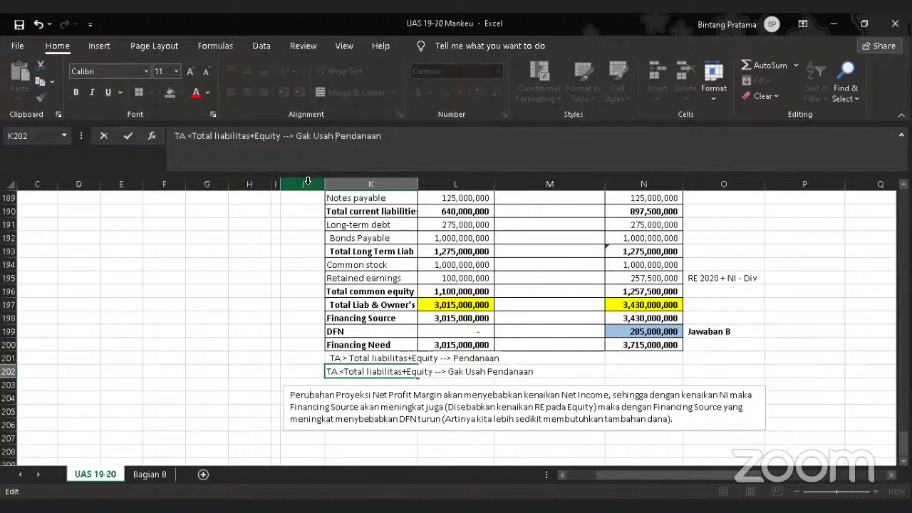
{"action": "type", "text": "makai"}
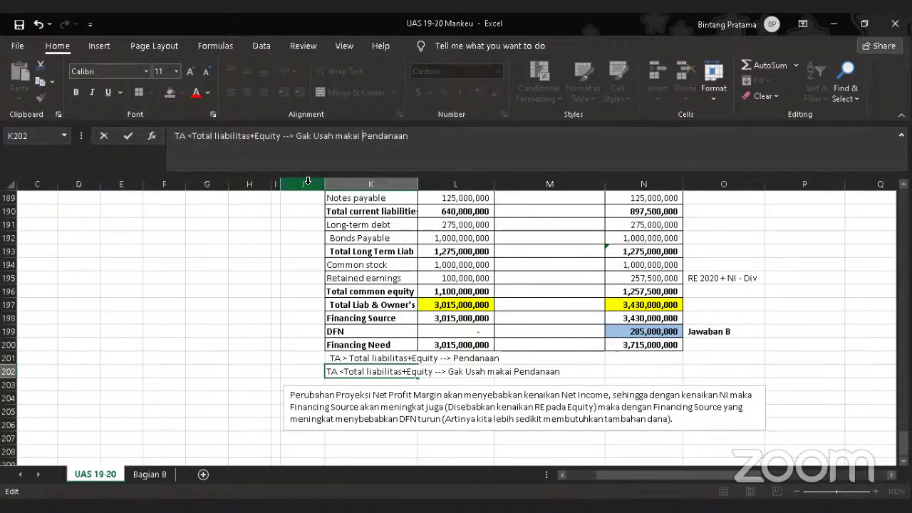
{"action": "left_click", "coordinate": [784, 317]}
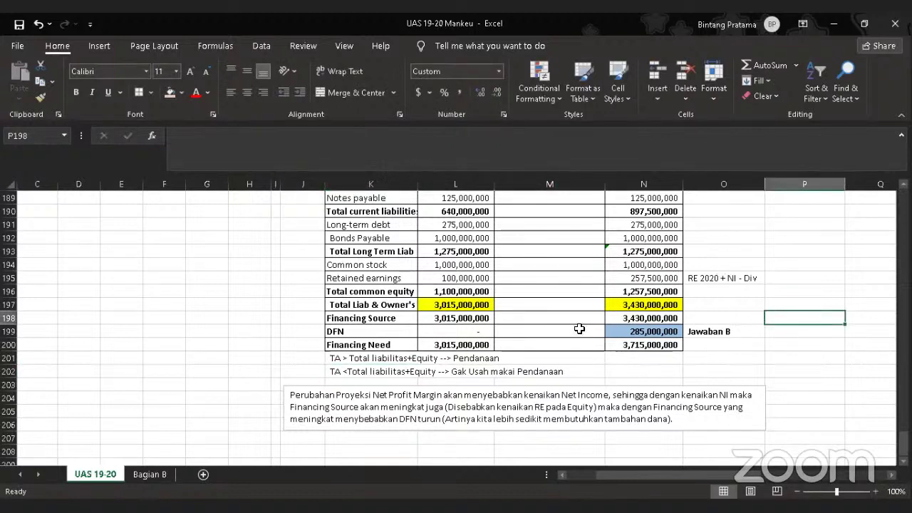
- Enter the note "--> Current Asset/Sales" in O183, beside the part B Current assets row
{"action": "scroll", "coordinate": [565, 320], "scroll_direction": "up", "scroll_amount": 4}
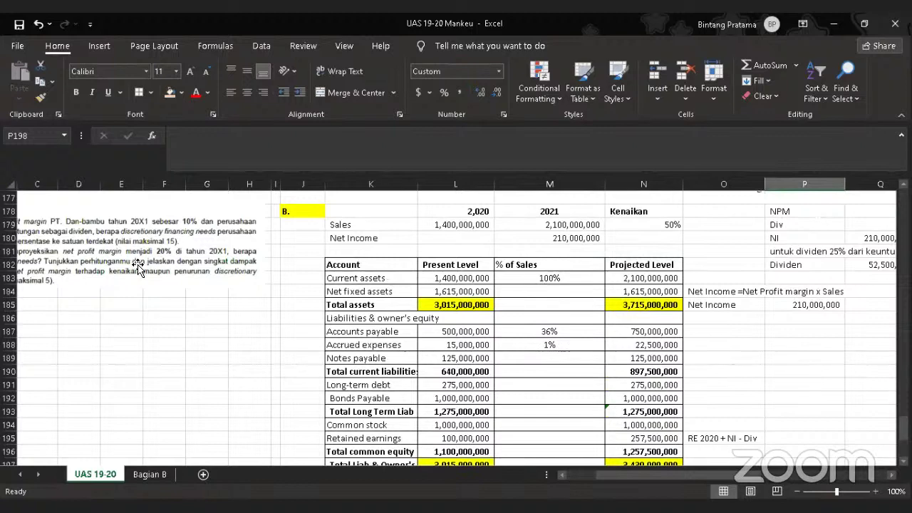
{"action": "left_click_drag", "start_coordinate": [709, 475], "coordinate": [645, 476]}
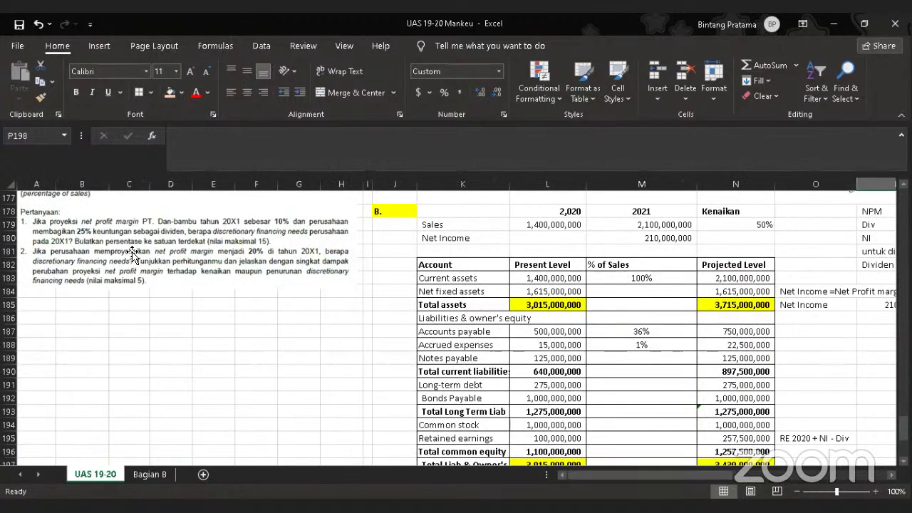
{"action": "scroll", "coordinate": [146, 261], "scroll_direction": "up", "scroll_amount": 2}
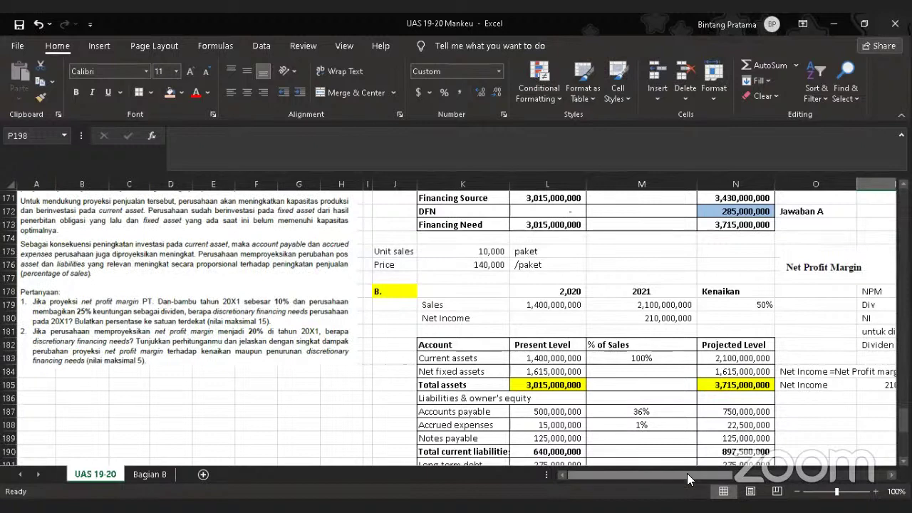
{"action": "scroll", "coordinate": [469, 307], "scroll_direction": "right", "scroll_amount": 2}
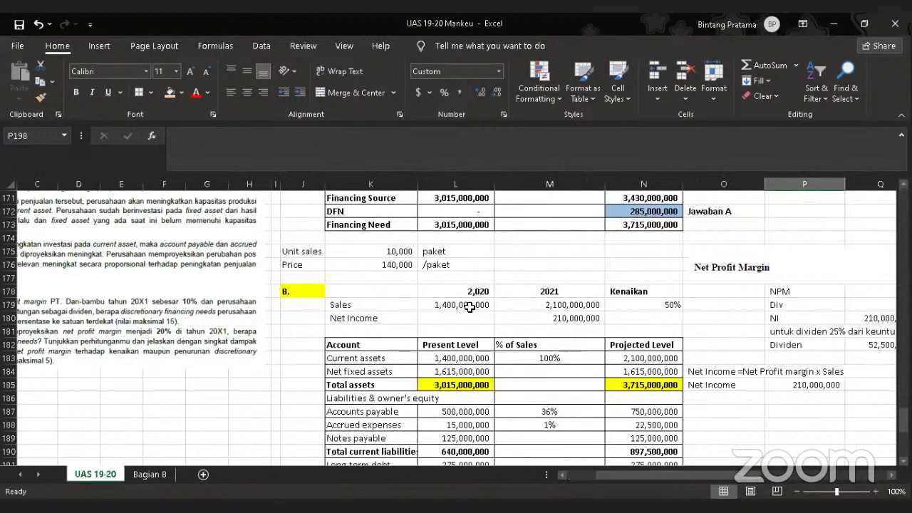
{"action": "left_click", "coordinate": [469, 307]}
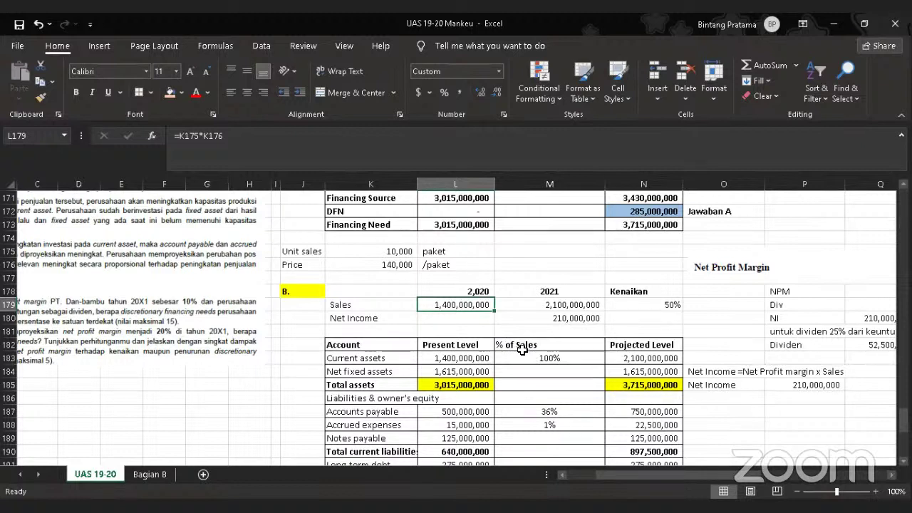
{"action": "left_click", "coordinate": [399, 362]}
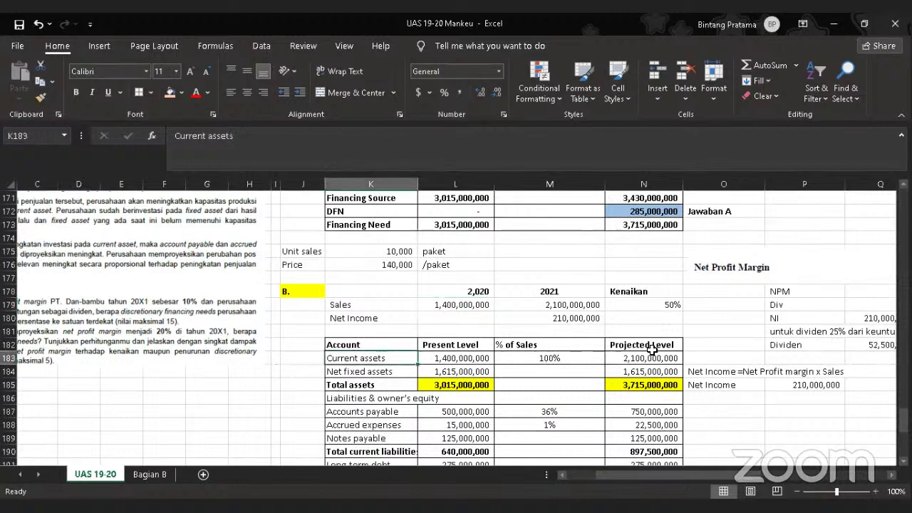
{"action": "left_click", "coordinate": [697, 360]}
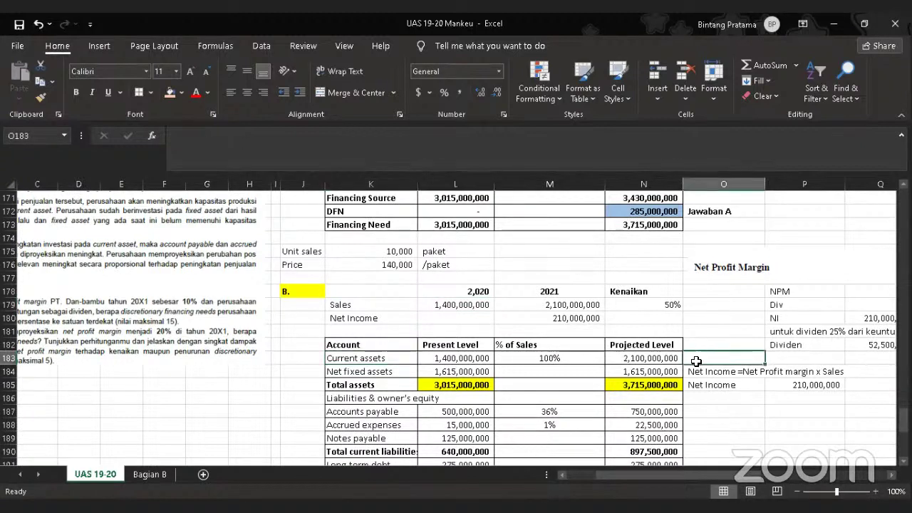
{"action": "type", "text": "-->"}
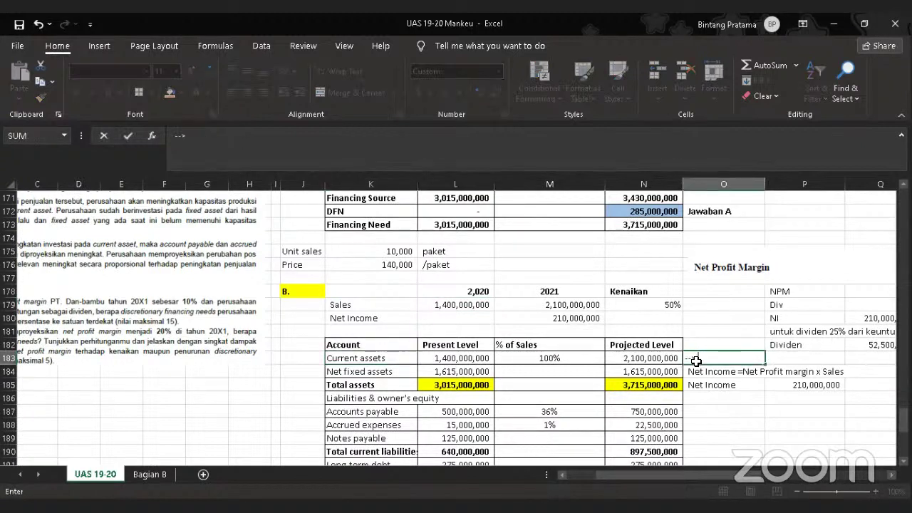
{"action": "type", "text": " Current"}
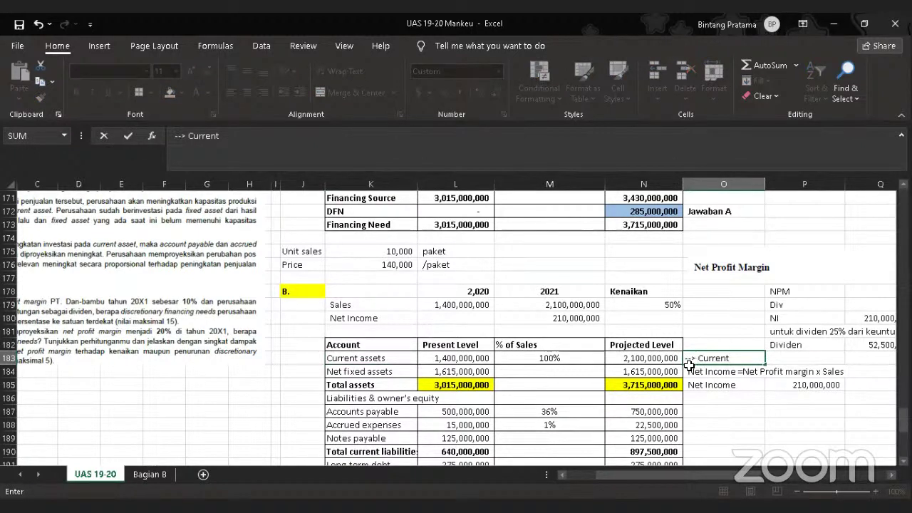
{"action": "left_click", "coordinate": [736, 356]}
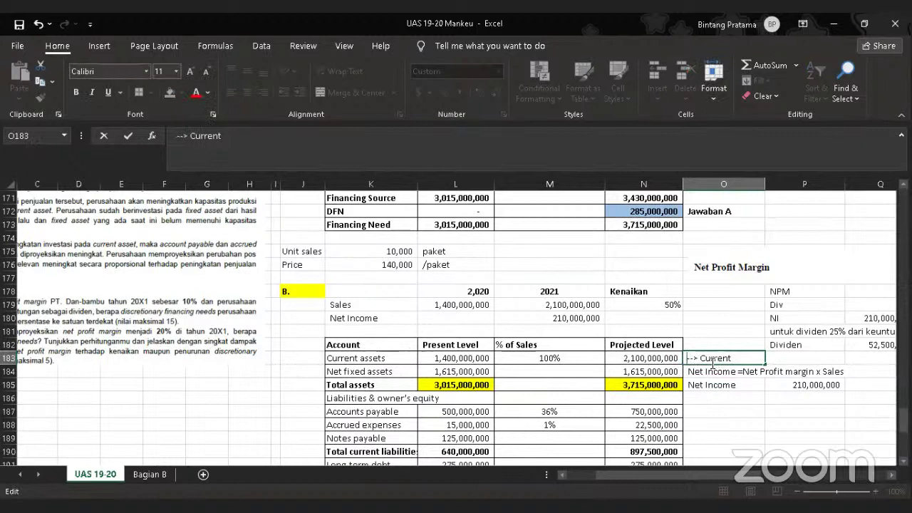
{"action": "type", "text": "Assey"}
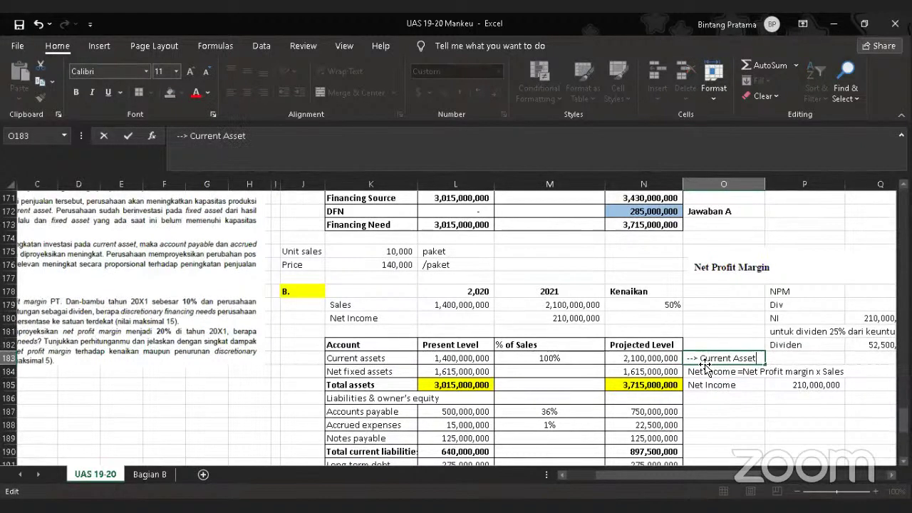
{"action": "type", "text": "/Sales"}
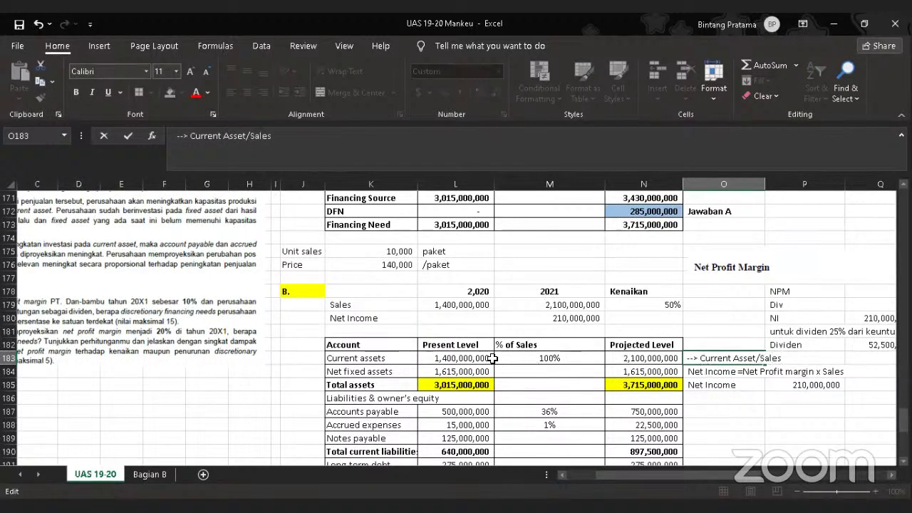
{"action": "key", "text": "Tab"}
- Calculate net fixed assets as a percentage of 2020 sales in M184 with the formula =L184/L179
{"action": "left_click", "coordinate": [449, 359]}
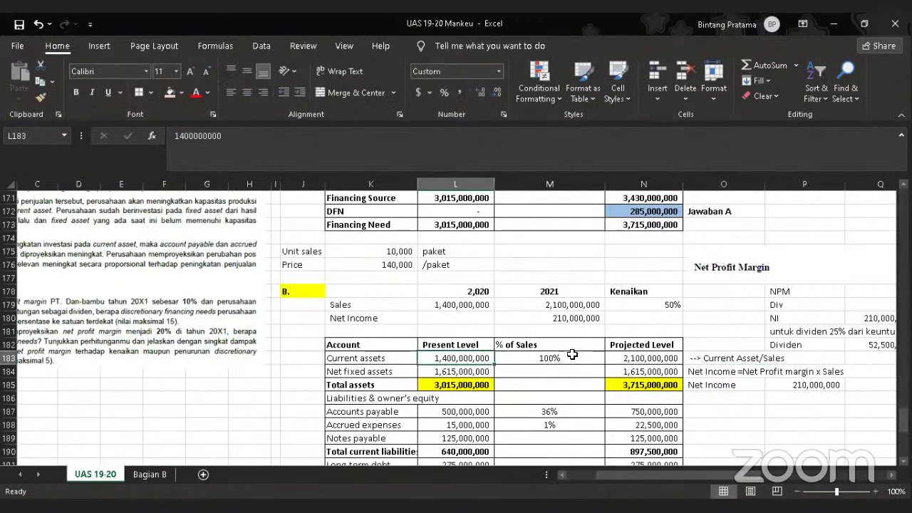
{"action": "left_click", "coordinate": [574, 356]}
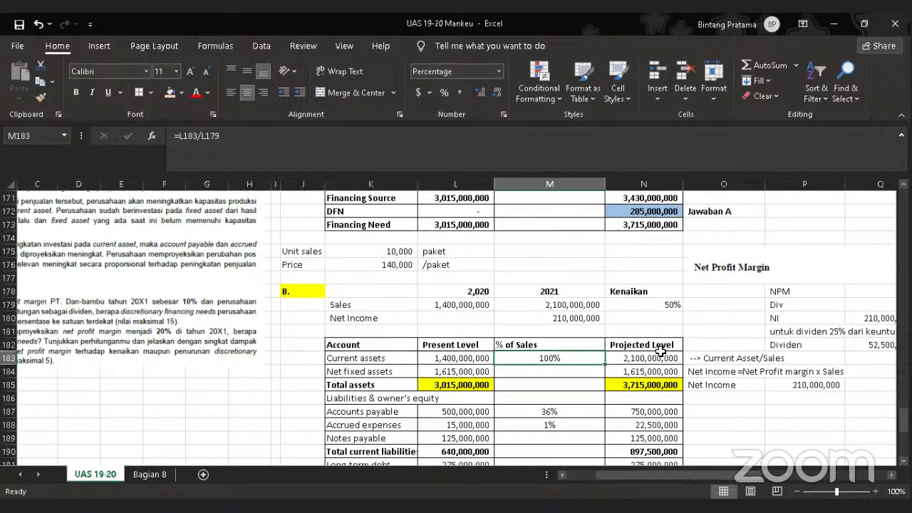
{"action": "key", "text": "Up"}
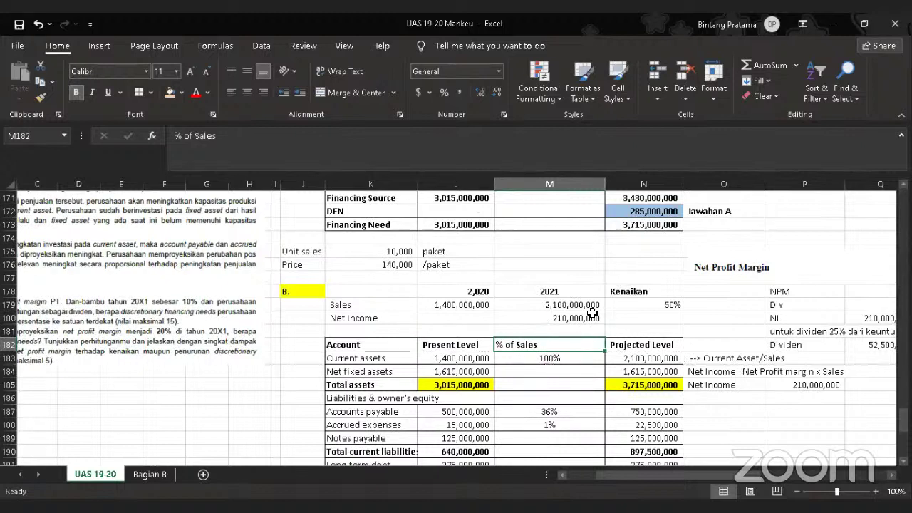
{"action": "left_click", "coordinate": [657, 359]}
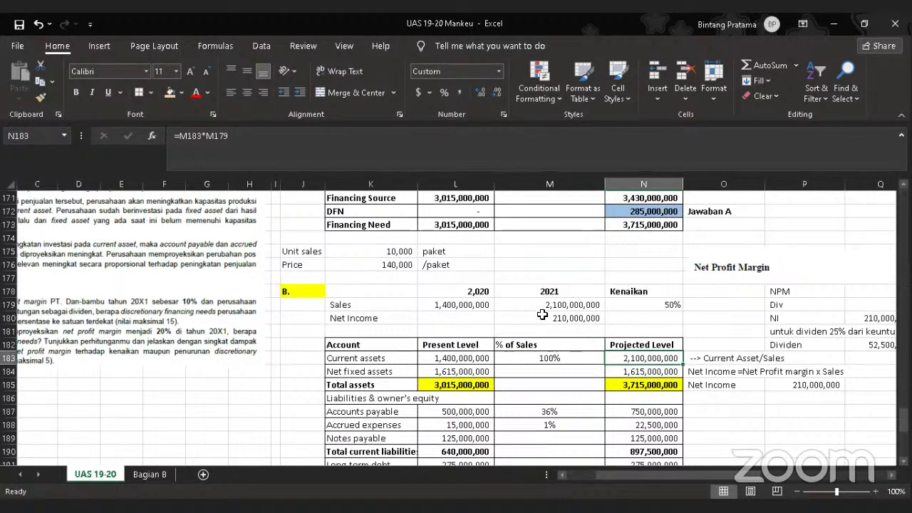
{"action": "left_click", "coordinate": [387, 372]}
{"action": "left_click", "coordinate": [554, 372]}
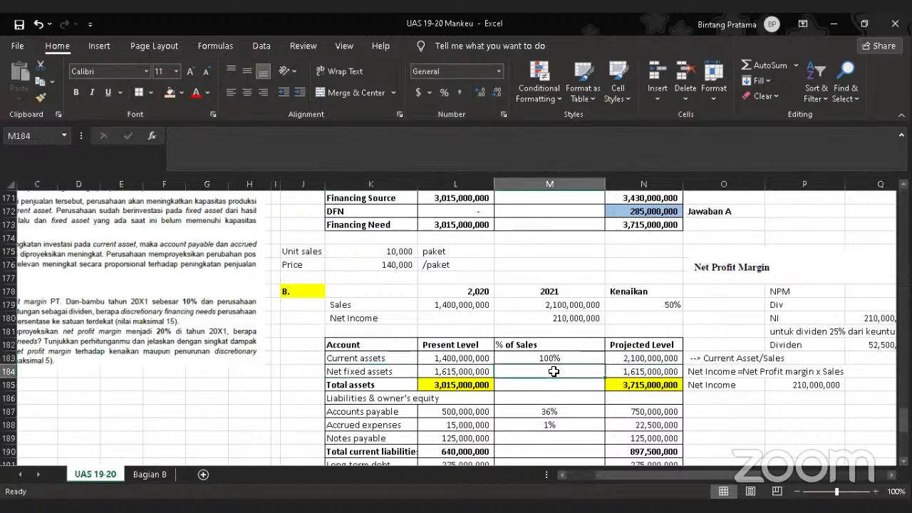
{"action": "type", "text": "="}
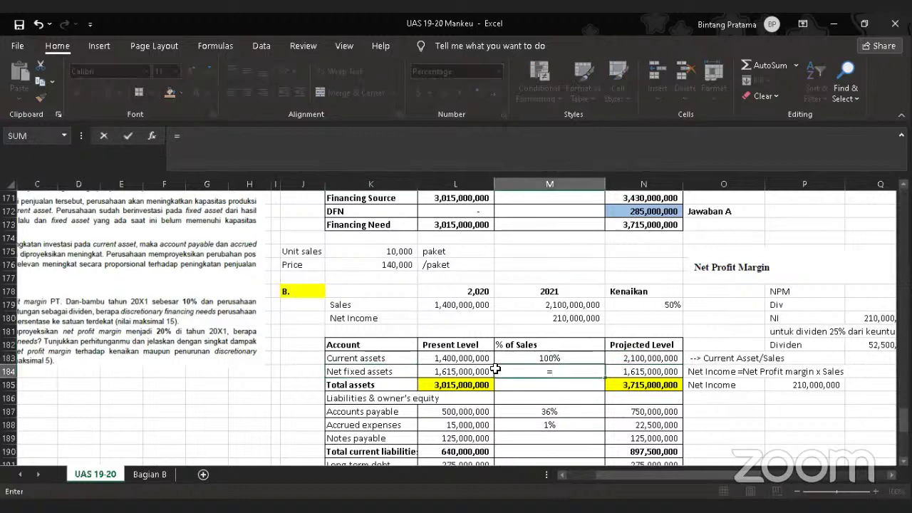
{"action": "left_click", "coordinate": [474, 373]}
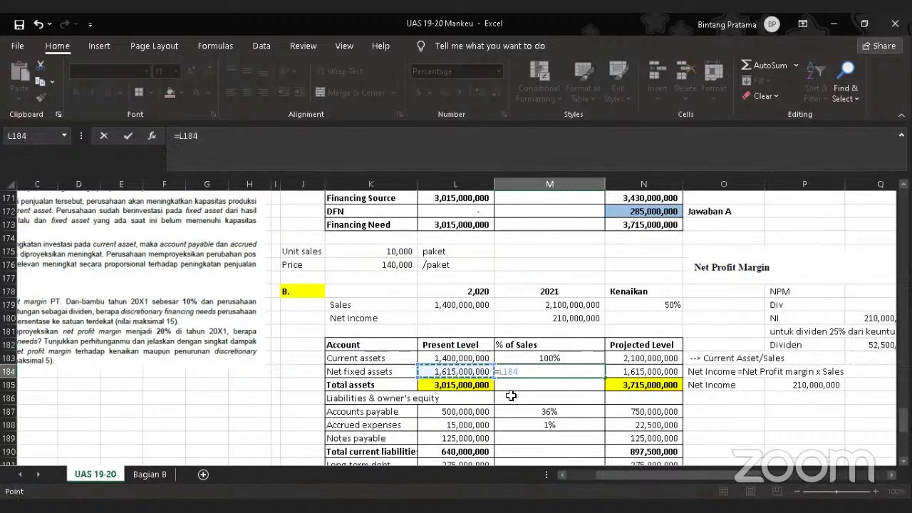
{"action": "type", "text": "/"}
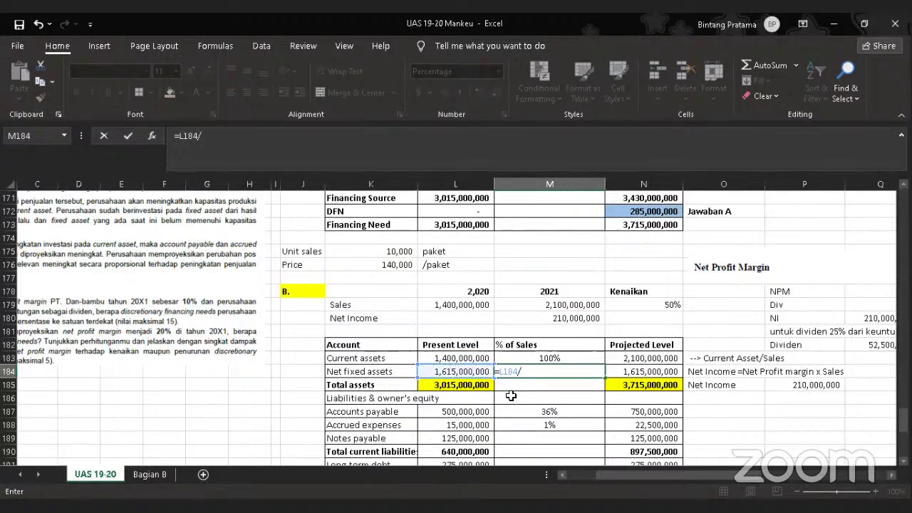
{"action": "left_click", "coordinate": [449, 305]}
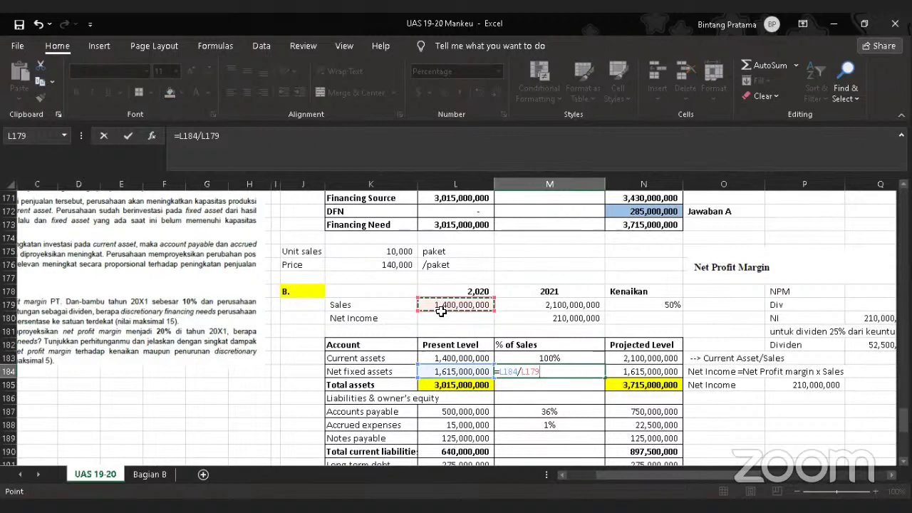
{"action": "key", "text": "Return"}
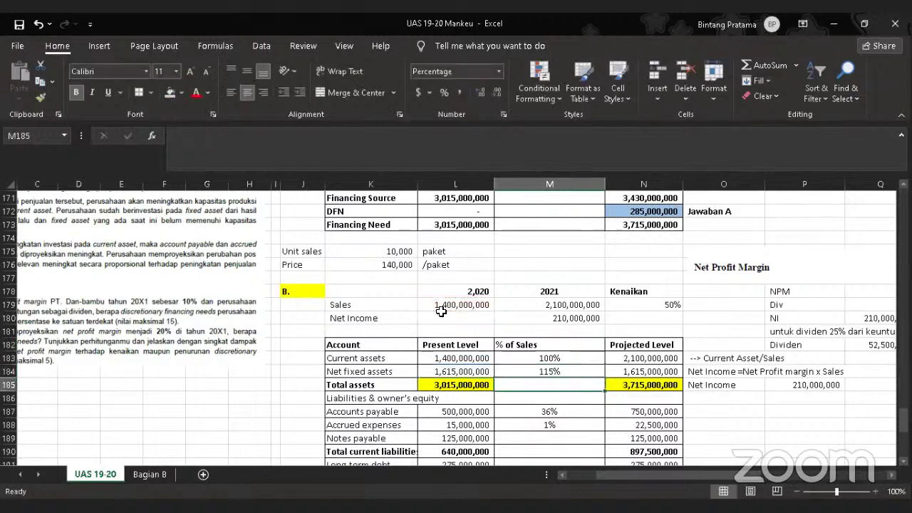
- Try projecting net fixed assets in N184 by multiplying the percentage in M184 by the 2021 sales in M179
{"action": "left_click", "coordinate": [653, 371]}
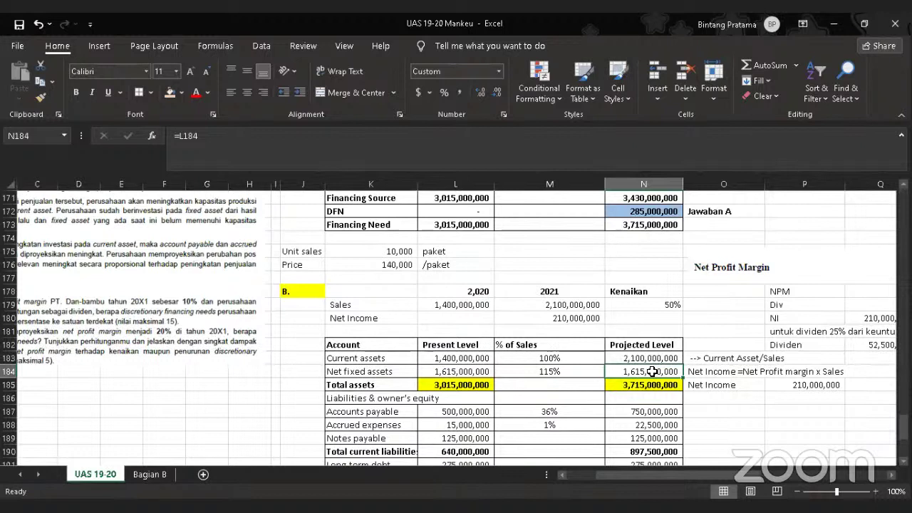
{"action": "type", "text": "="}
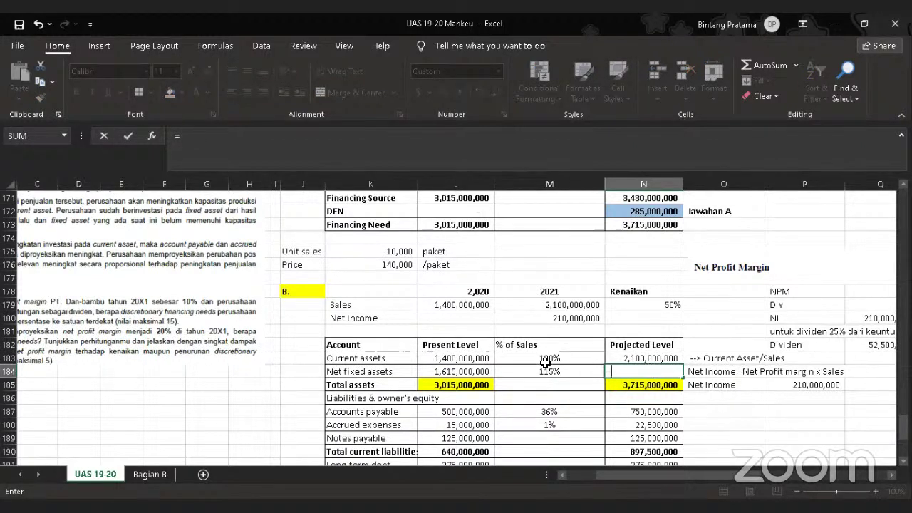
{"action": "left_click", "coordinate": [549, 372]}
{"action": "type", "text": "*"}
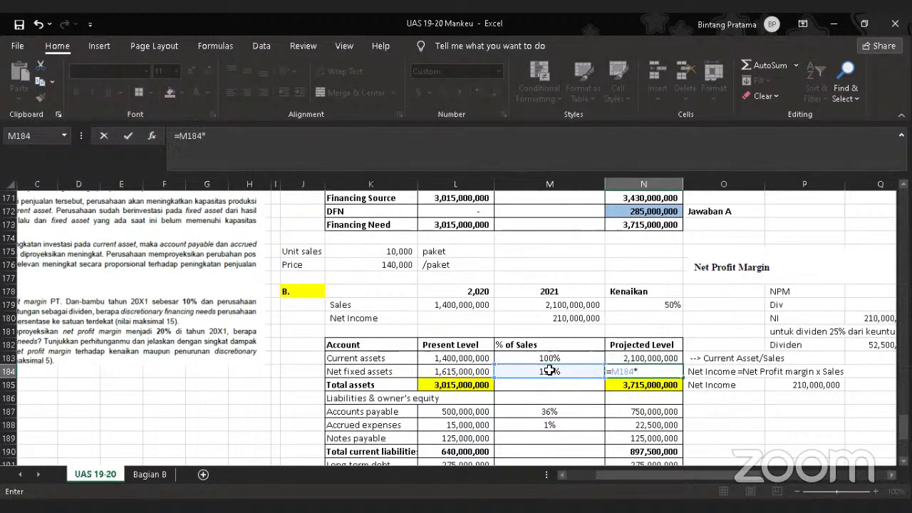
{"action": "left_click", "coordinate": [529, 301]}
{"action": "key", "text": "Return"}
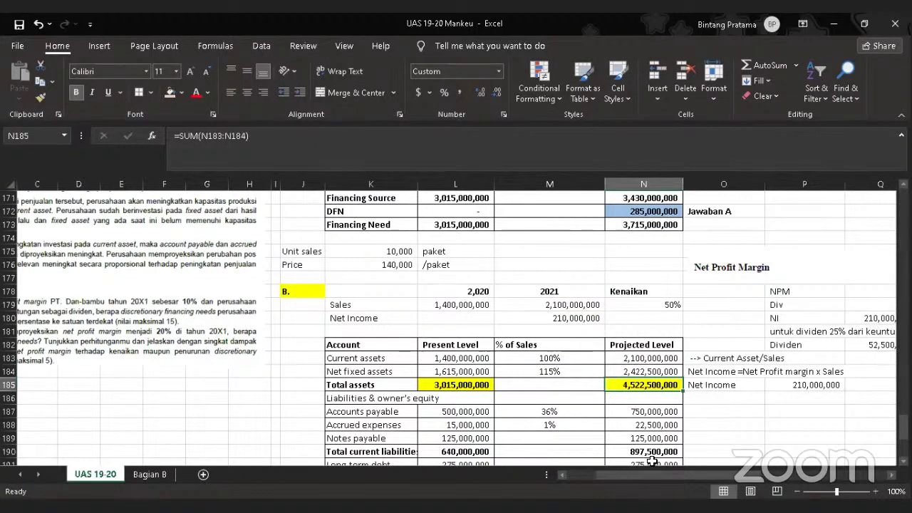
- Reread the question text on fixed assets and undo the last formula change in N184
{"action": "left_click_drag", "start_coordinate": [647, 481], "coordinate": [564, 473]}
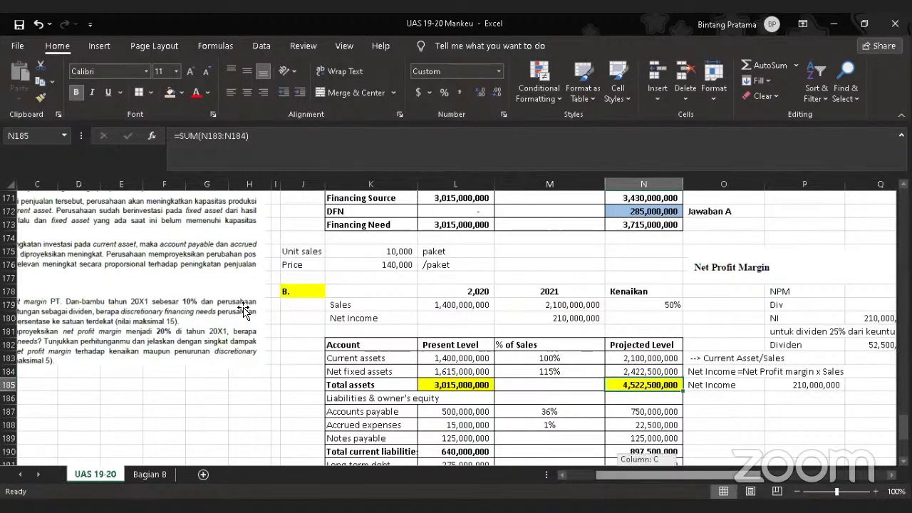
{"action": "scroll", "coordinate": [264, 305], "scroll_direction": "up", "scroll_amount": 2}
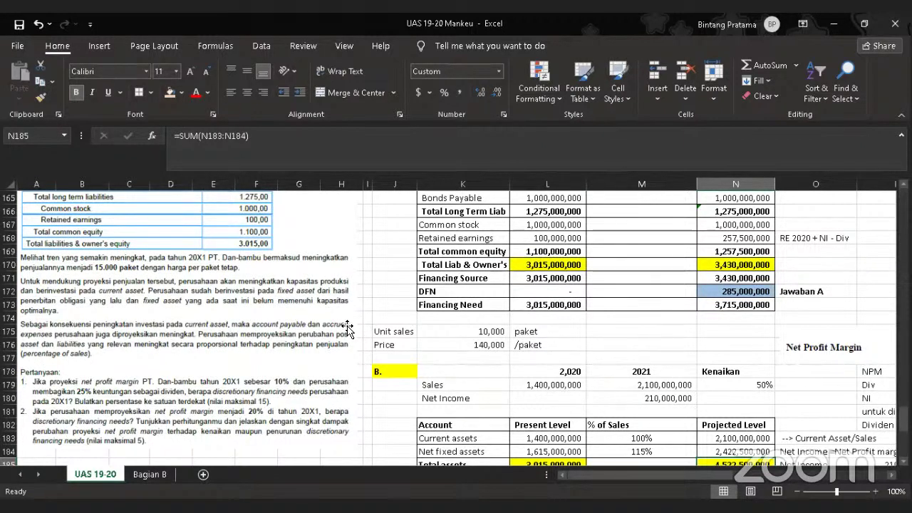
{"action": "scroll", "coordinate": [347, 327], "scroll_direction": "down", "scroll_amount": 2}
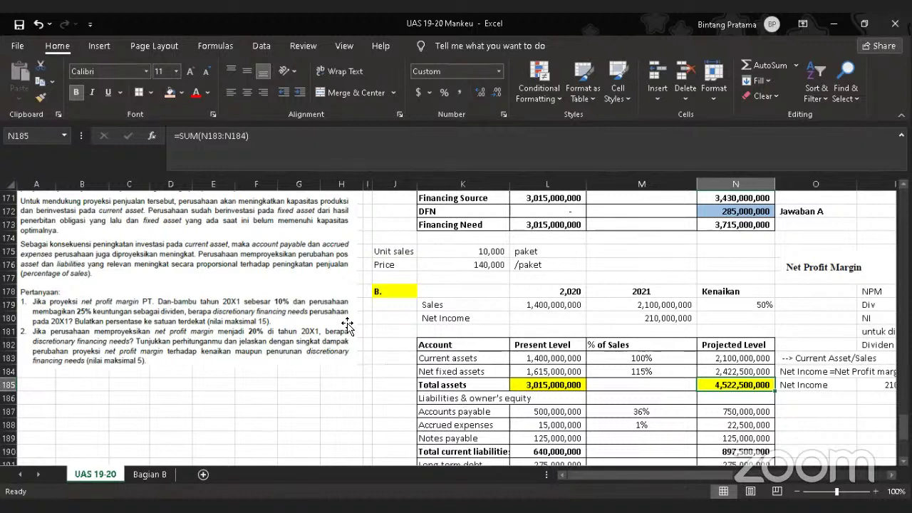
{"action": "left_click", "coordinate": [649, 368]}
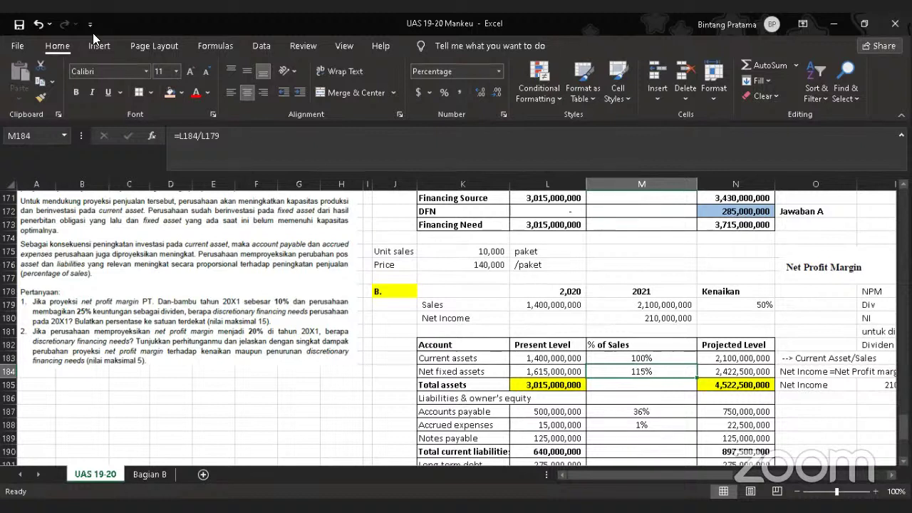
{"action": "left_click", "coordinate": [38, 26]}
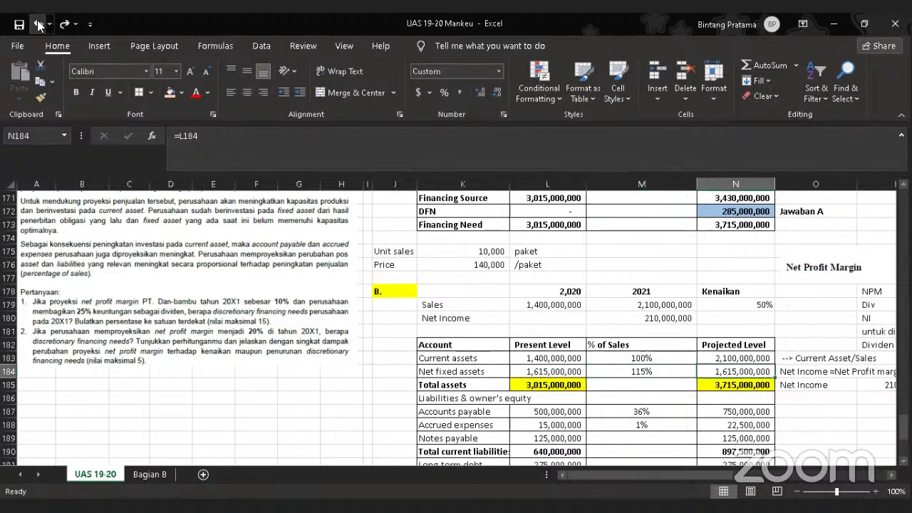
- Review the part B percent-of-sales entries from net fixed assets down to the Notes payable row
{"action": "left_click", "coordinate": [663, 371]}
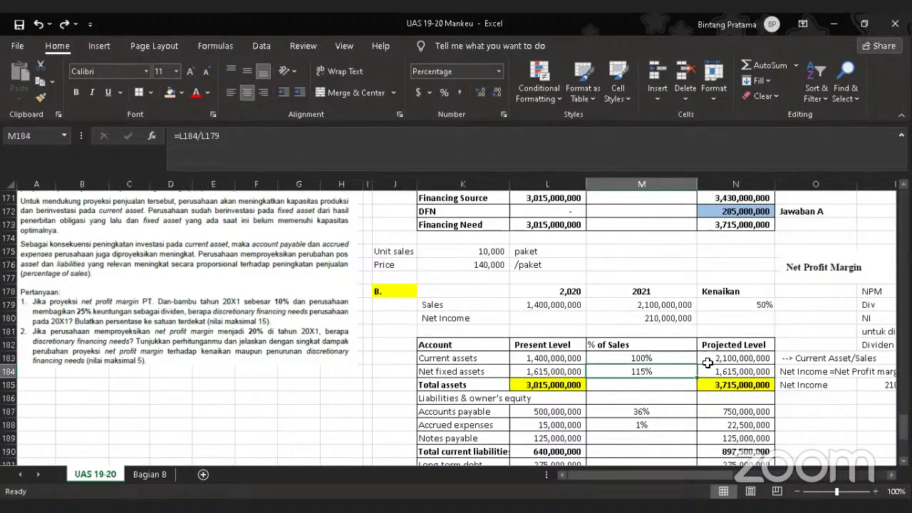
{"action": "left_click", "coordinate": [782, 404]}
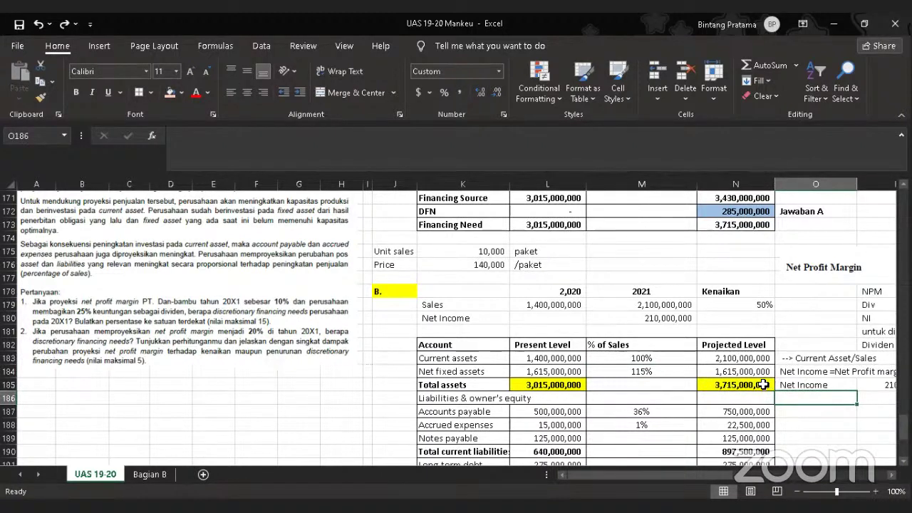
{"action": "left_click", "coordinate": [801, 449]}
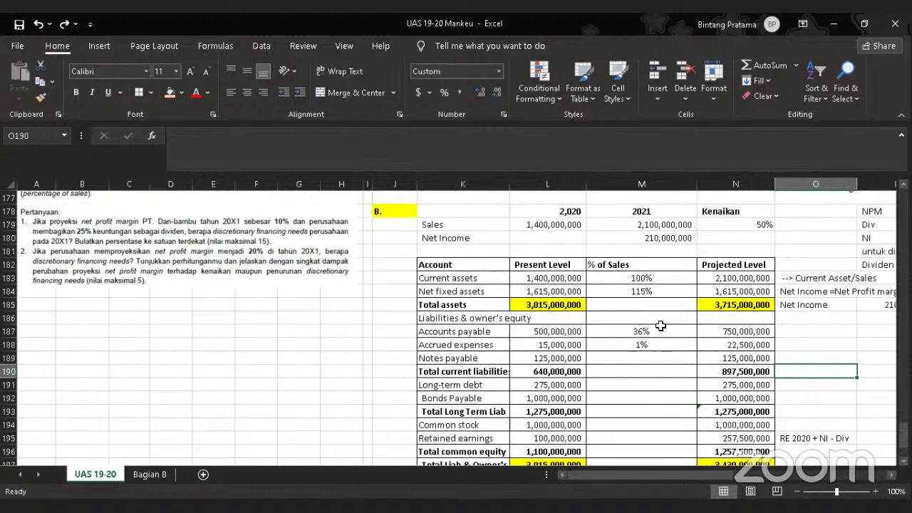
{"action": "left_click", "coordinate": [460, 359]}
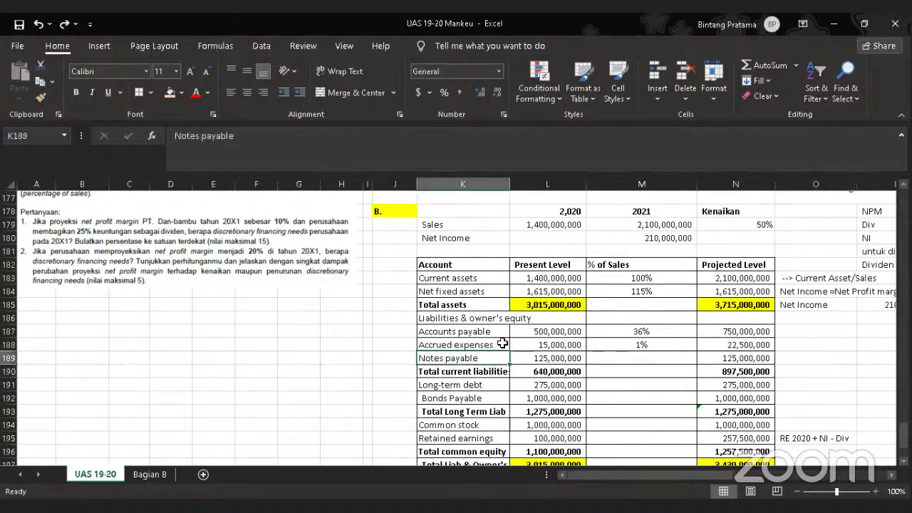
- Fill the Notes payable, Long-term debt, Bonds Payable and Common stock labels in column K with light orange
{"action": "left_click", "coordinate": [172, 91]}
{"action": "left_click", "coordinate": [458, 384]}
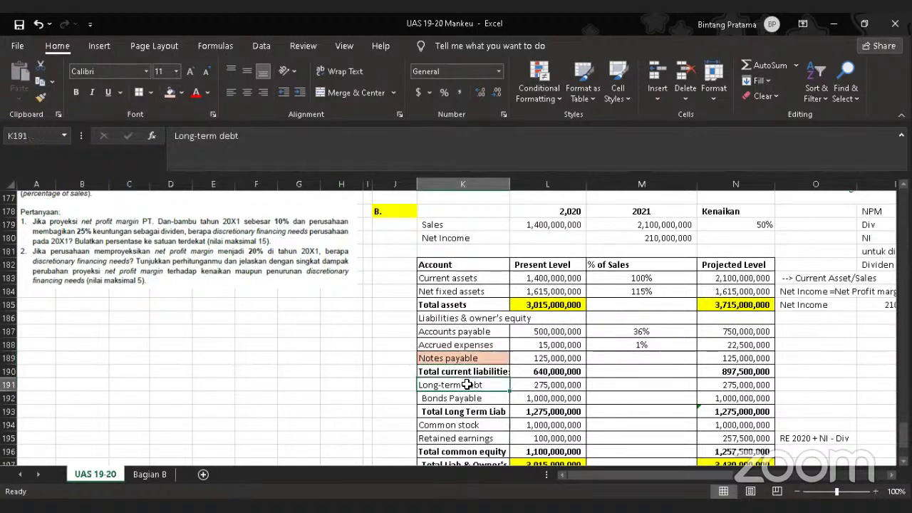
{"action": "left_click_drag", "start_coordinate": [458, 381], "coordinate": [457, 397]}
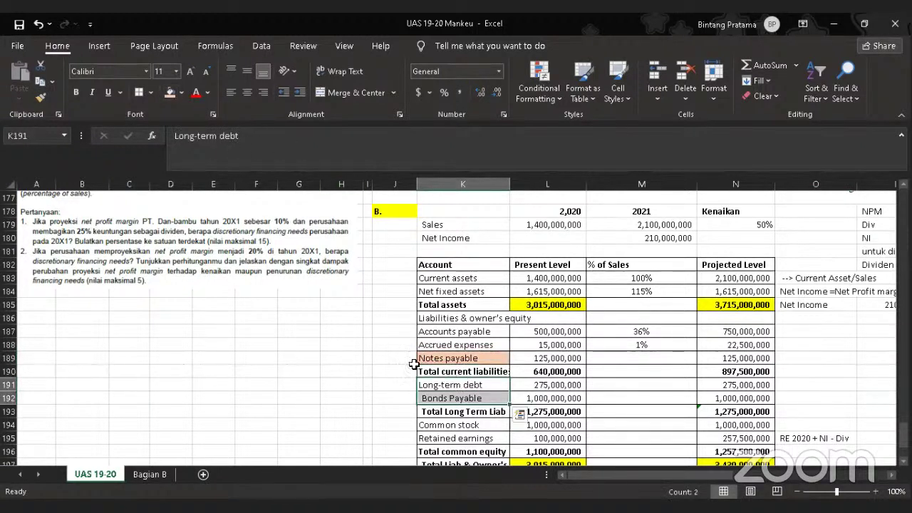
{"action": "left_click", "coordinate": [171, 92]}
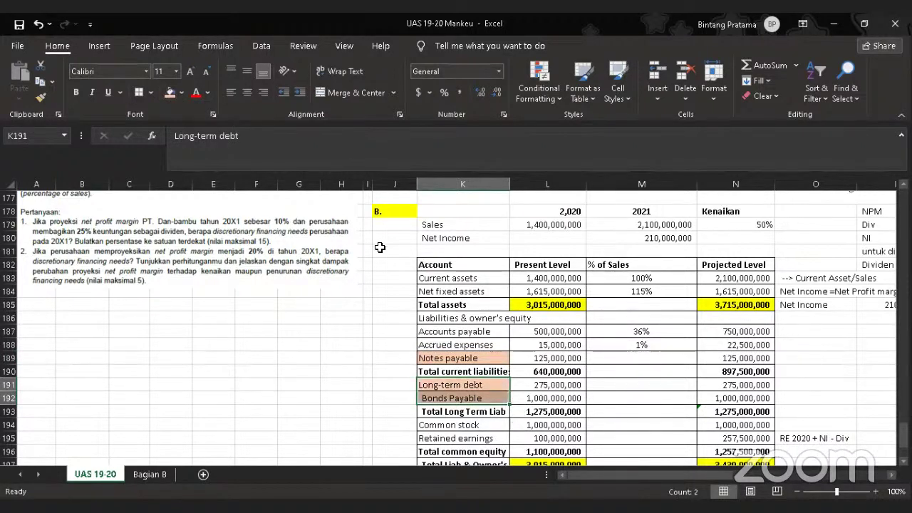
{"action": "scroll", "coordinate": [317, 262], "scroll_direction": "down", "scroll_amount": 2}
{"action": "left_click", "coordinate": [463, 345]}
{"action": "left_click", "coordinate": [172, 92]}
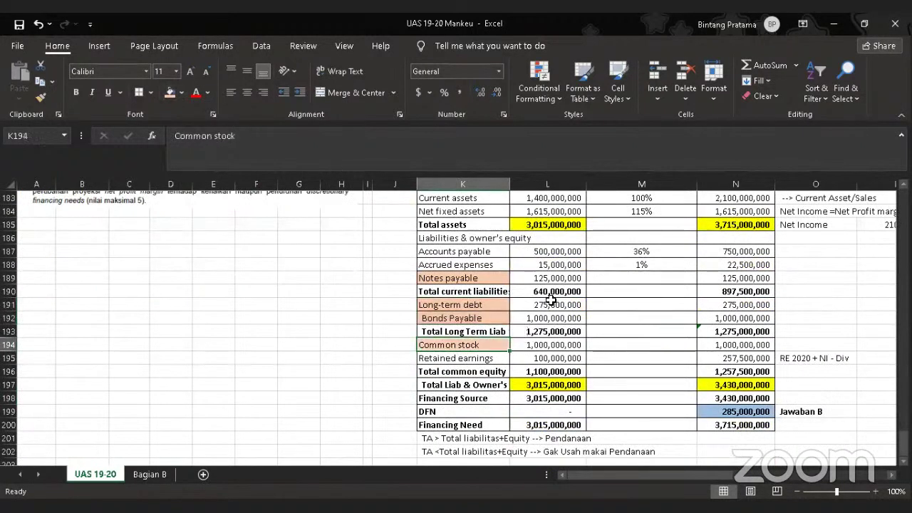
- Check the percent-of-sales formulas for accounts payable and accrued expenses, and show the accrued expenses percentage in M188 with one decimal place
{"action": "left_click", "coordinate": [570, 303]}
{"action": "scroll", "coordinate": [448, 216], "scroll_direction": "up", "scroll_amount": 1}
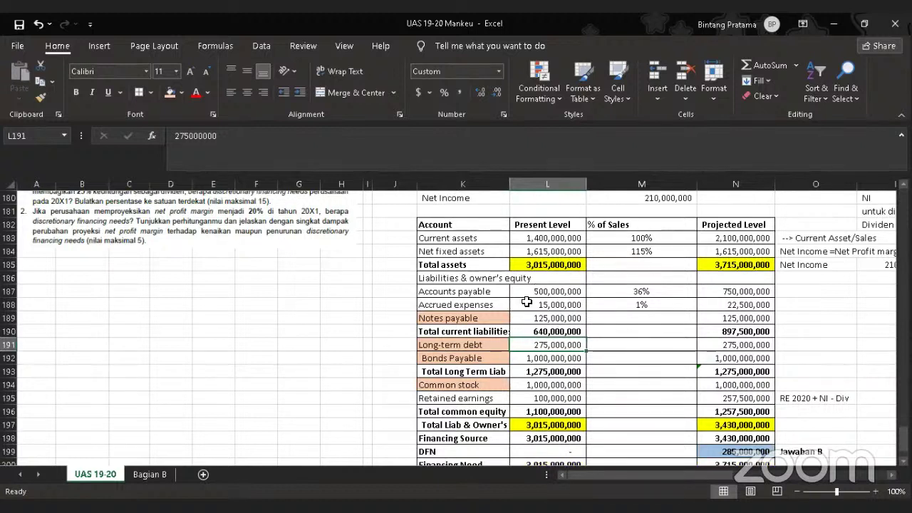
{"action": "left_click", "coordinate": [636, 294]}
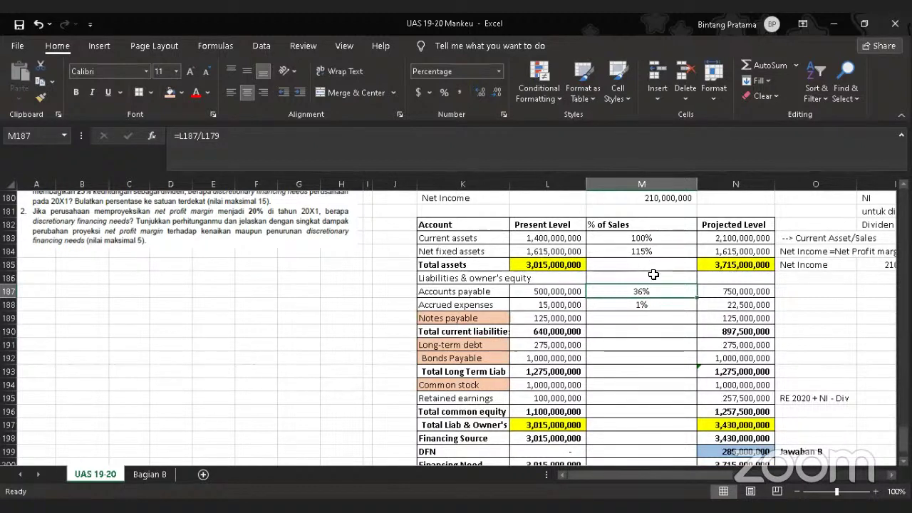
{"action": "scroll", "coordinate": [656, 278], "scroll_direction": "up", "scroll_amount": 2}
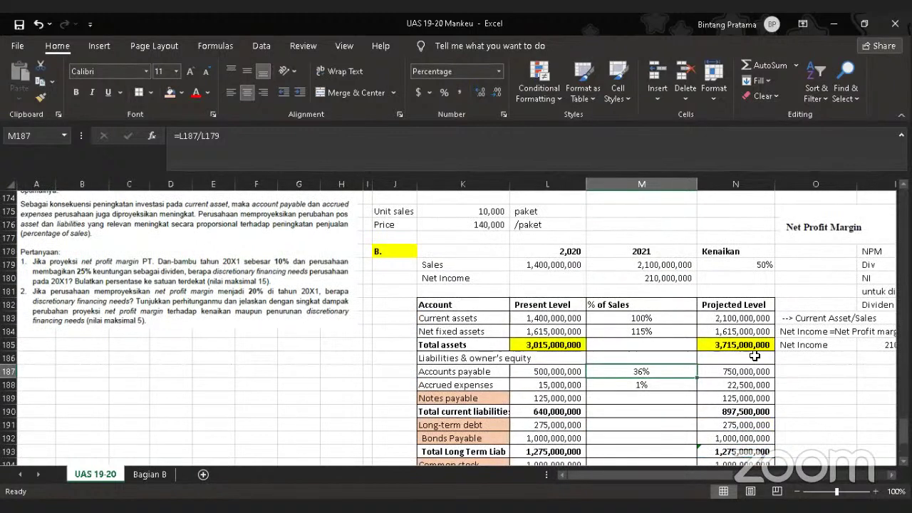
{"action": "scroll", "coordinate": [633, 367], "scroll_direction": "down", "scroll_amount": 1}
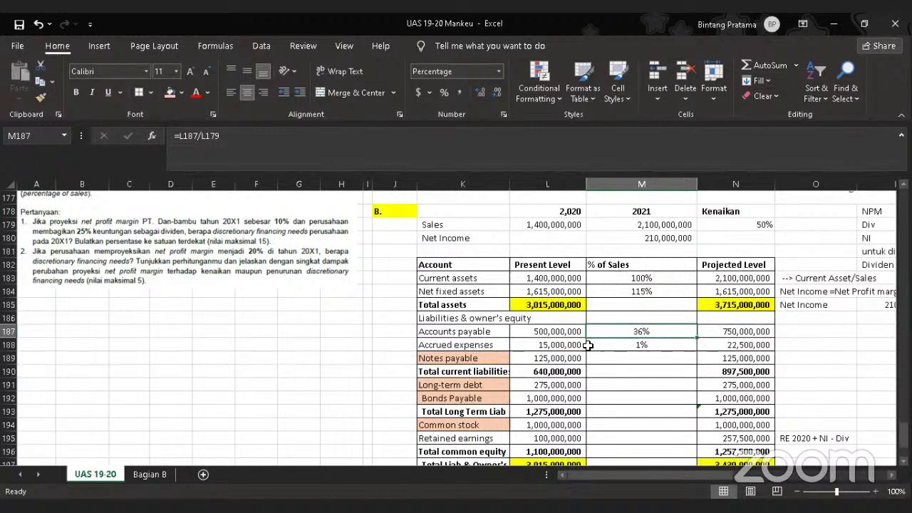
{"action": "left_click", "coordinate": [615, 344]}
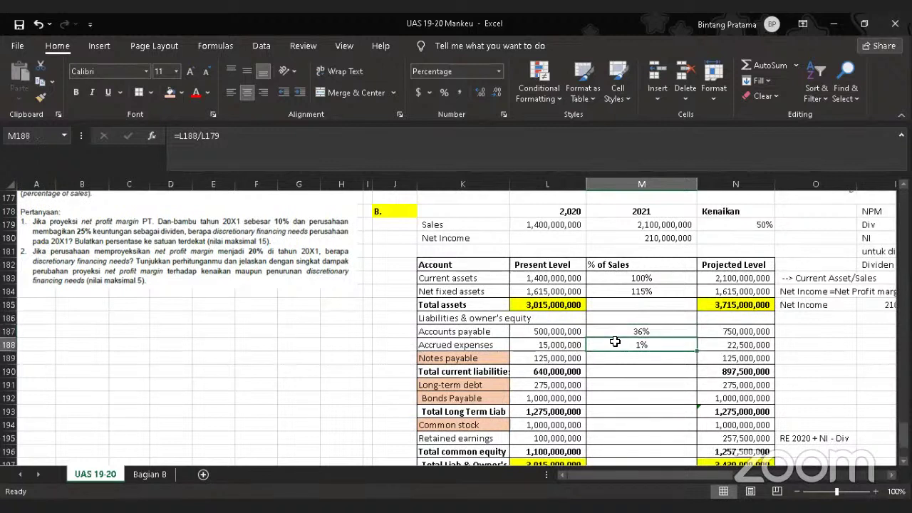
{"action": "left_click", "coordinate": [479, 94]}
- Enter NA as the percentage of sales for Notes payable in M189
{"action": "left_click", "coordinate": [642, 357]}
{"action": "type", "text": "nA"}
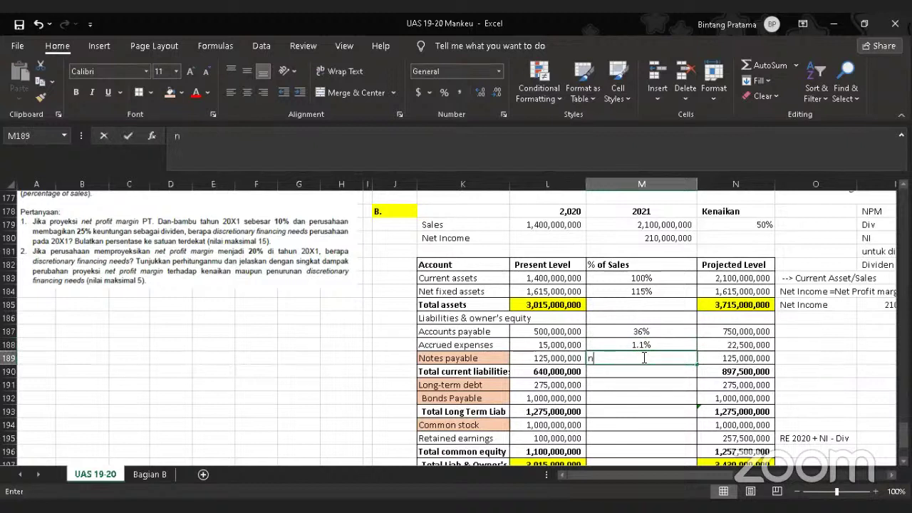
{"action": "key", "text": "BackSpace"}
{"action": "key", "text": "BackSpace"}
{"action": "type", "text": "Na"}
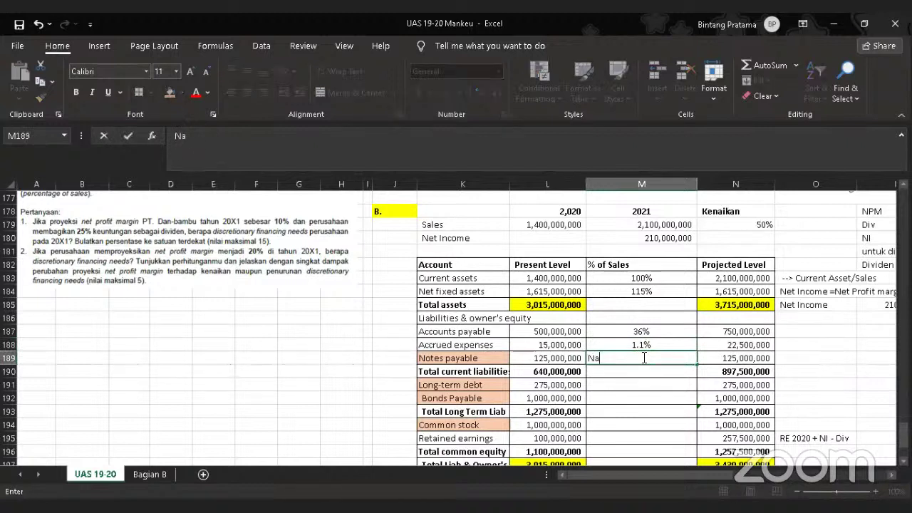
{"action": "type", "text": "A"}
{"action": "key", "text": "BackSpace"}
{"action": "key", "text": "BackSpace"}
{"action": "type", "text": "A"}
{"action": "key", "text": "Return"}
- Enter NA as the percentage of sales for Long-term debt, Bonds Payable and Common stock in M191, M192 and M194
{"action": "key", "text": "Down"}
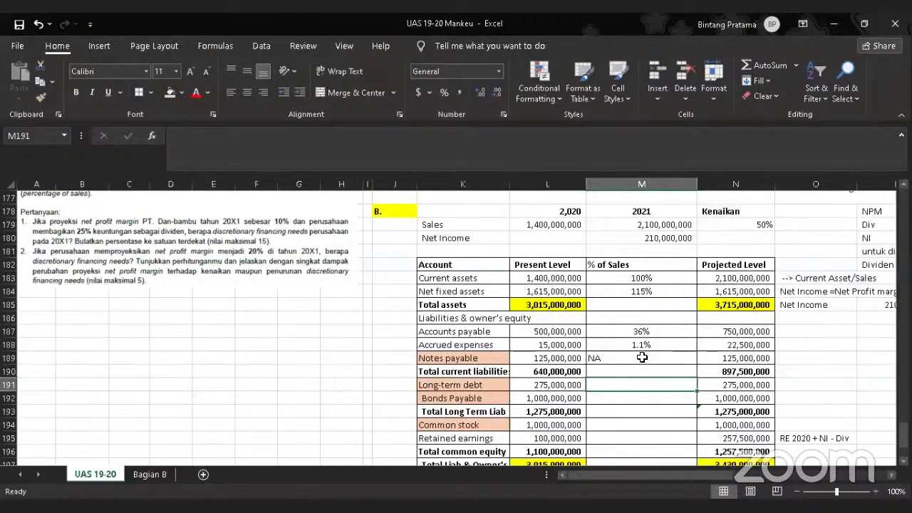
{"action": "type", "text": "NA"}
{"action": "key", "text": "Return"}
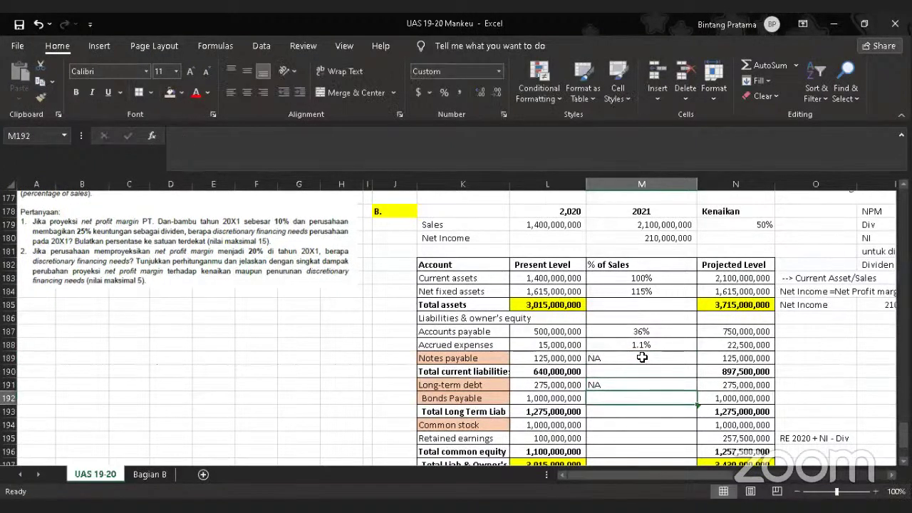
{"action": "type", "text": "NA"}
{"action": "key", "text": "Return"}
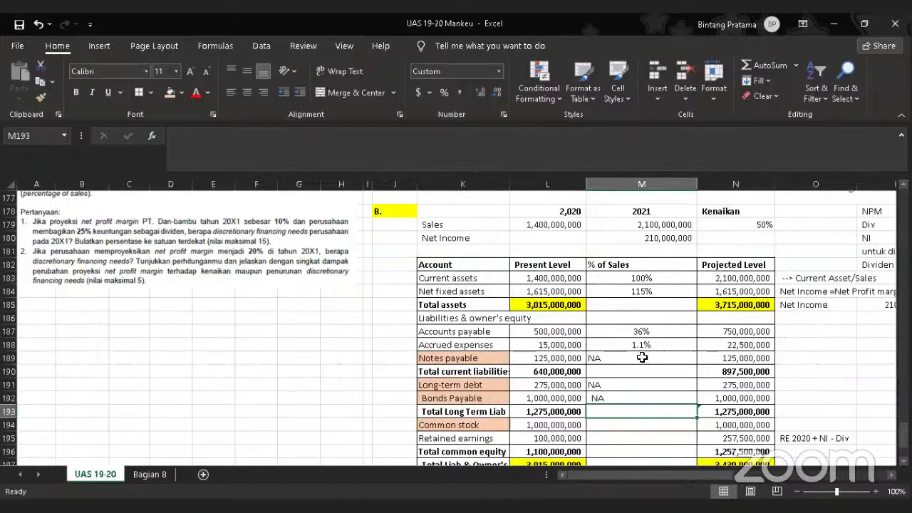
{"action": "key", "text": "Down"}
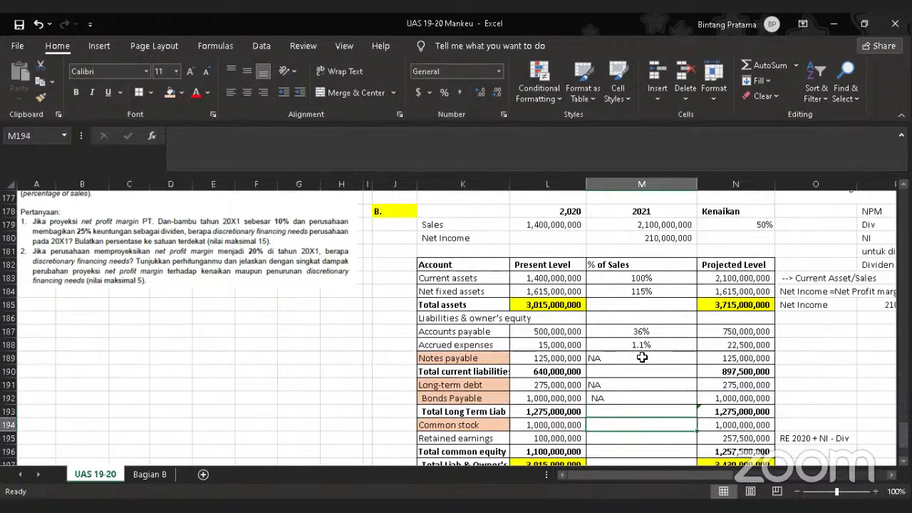
{"action": "type", "text": "NA"}
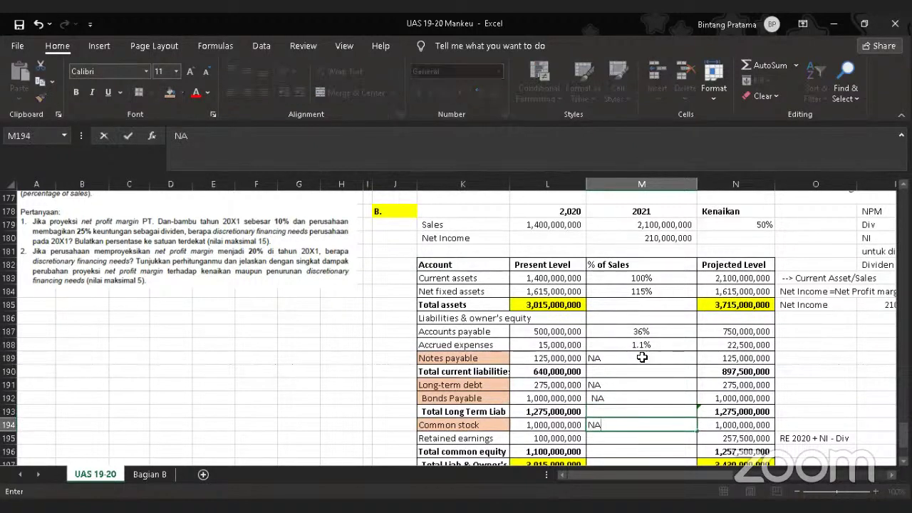
{"action": "left_click", "coordinate": [772, 358]}
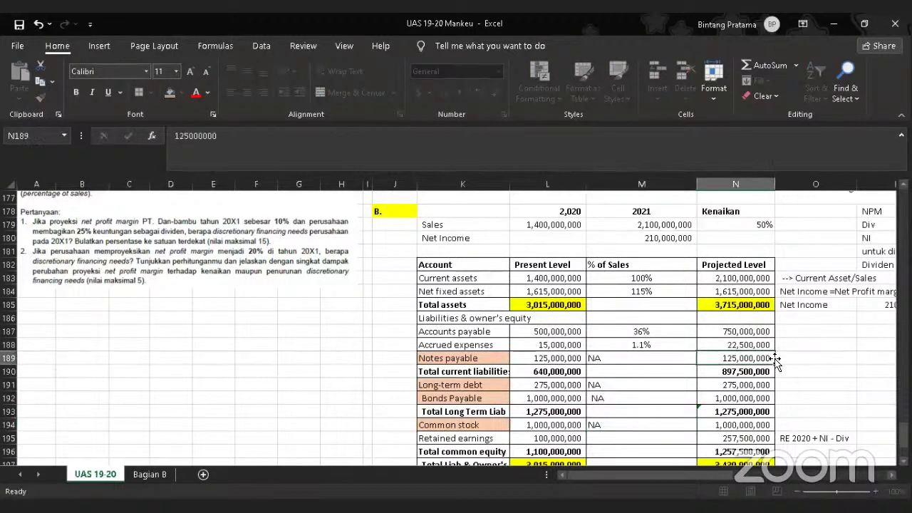
- Fill the present and projected total current liabilities in L190 and N190 with light orange
{"action": "left_click", "coordinate": [574, 371]}
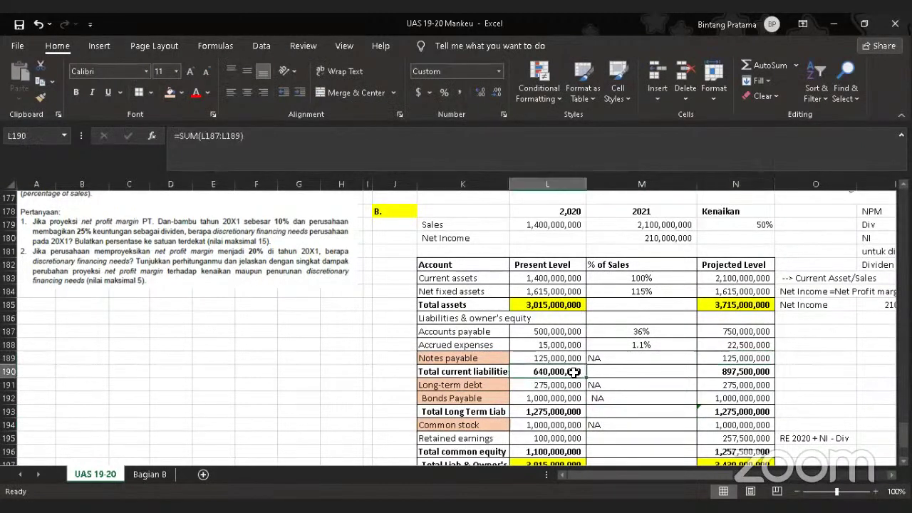
{"action": "left_click", "coordinate": [171, 93]}
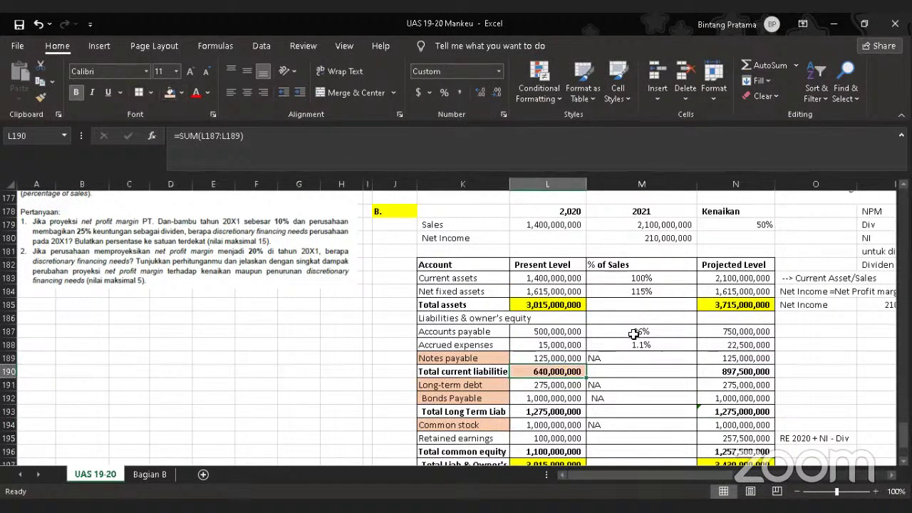
{"action": "left_click", "coordinate": [707, 377]}
{"action": "left_click", "coordinate": [169, 93]}
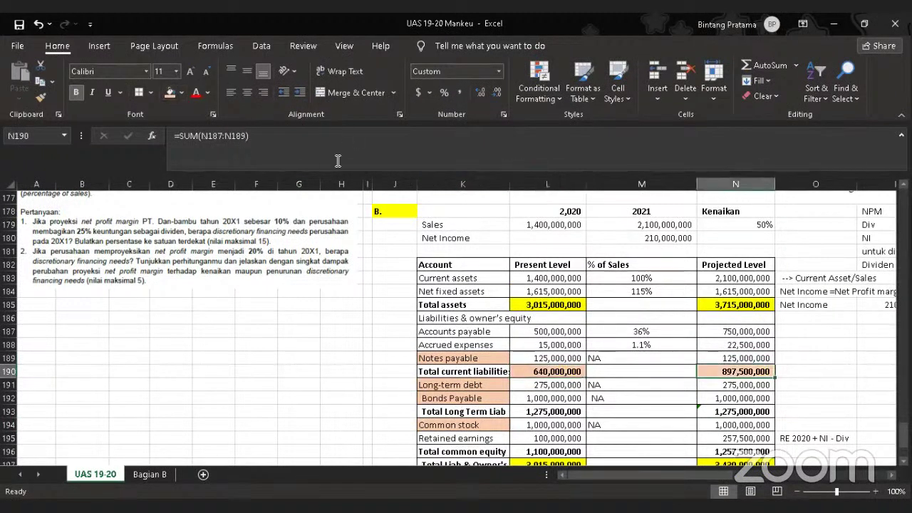
- Fill the Retained earnings label in K195 with the gold theme color
{"action": "scroll", "coordinate": [734, 345], "scroll_direction": "down", "scroll_amount": 1}
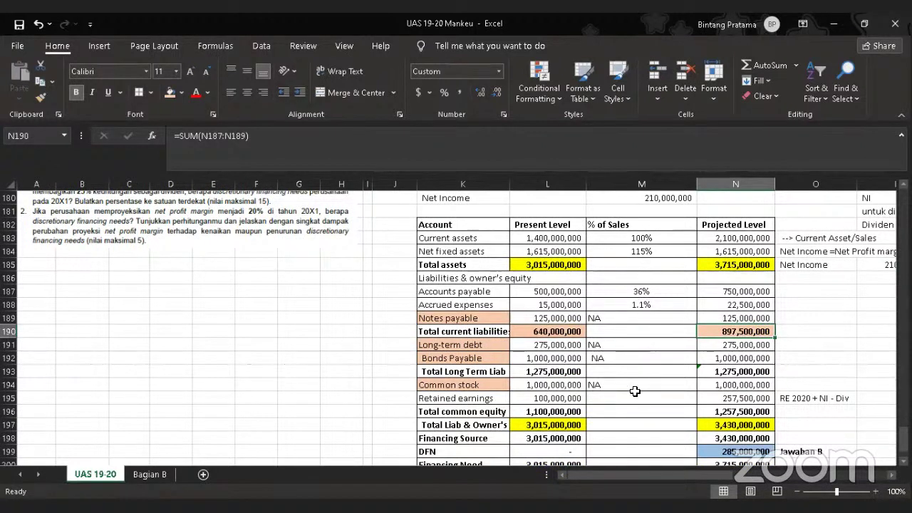
{"action": "scroll", "coordinate": [769, 399], "scroll_direction": "down", "scroll_amount": 1}
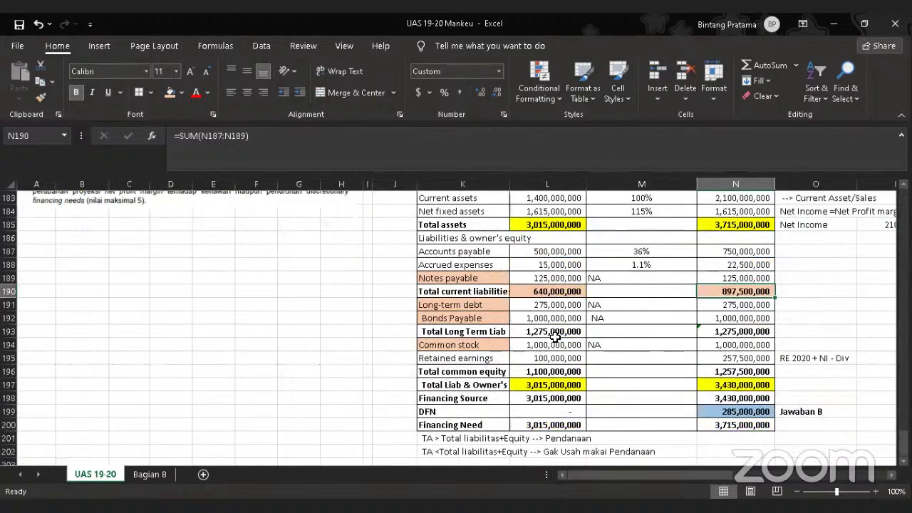
{"action": "left_click", "coordinate": [461, 356]}
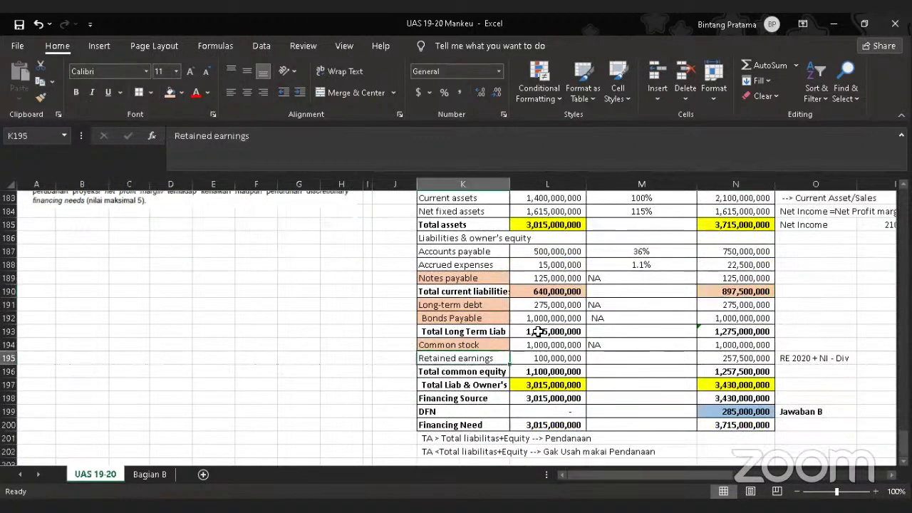
{"action": "left_click", "coordinate": [181, 92]}
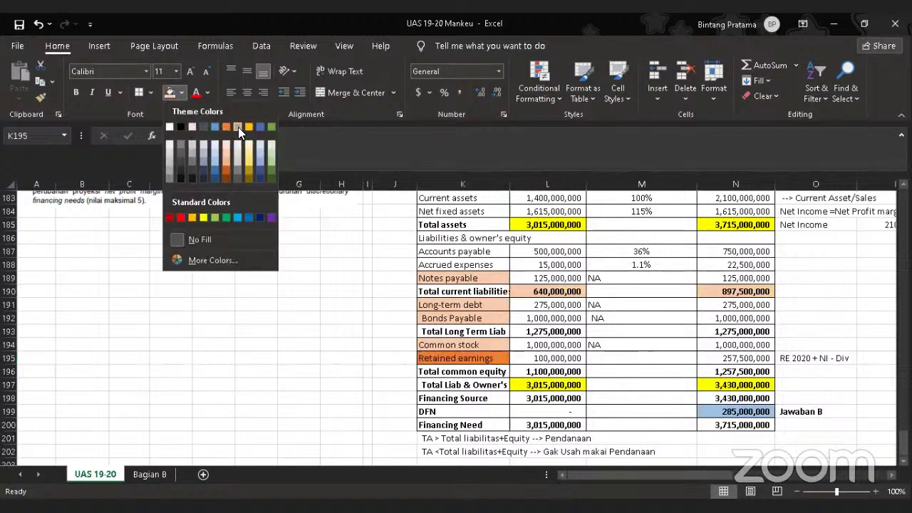
{"action": "left_click", "coordinate": [250, 127]}
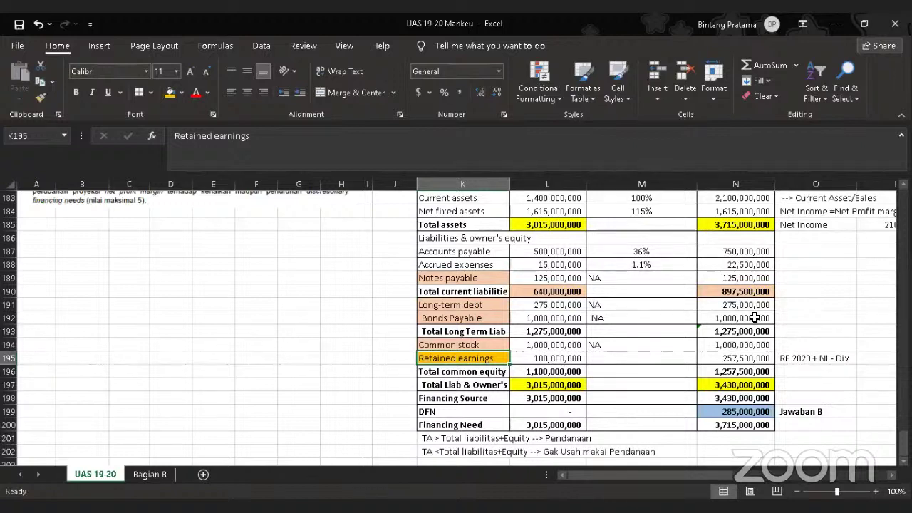
- Examine how the accounts payable percentage in M187 and projection in N187 are calculated from 2020 and 2021 sales
{"action": "scroll", "coordinate": [755, 317], "scroll_direction": "up", "scroll_amount": 2}
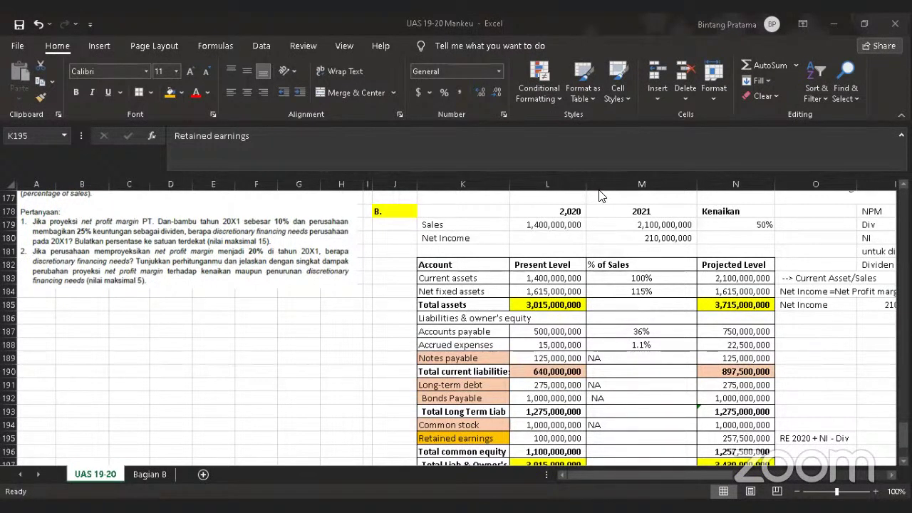
{"action": "left_click", "coordinate": [557, 333]}
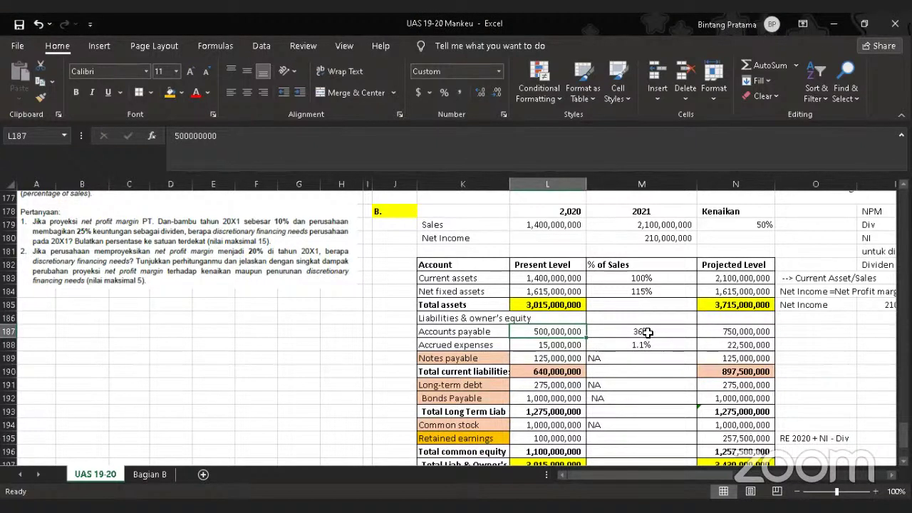
{"action": "left_click", "coordinate": [609, 329]}
{"action": "double_click", "coordinate": [610, 329]}
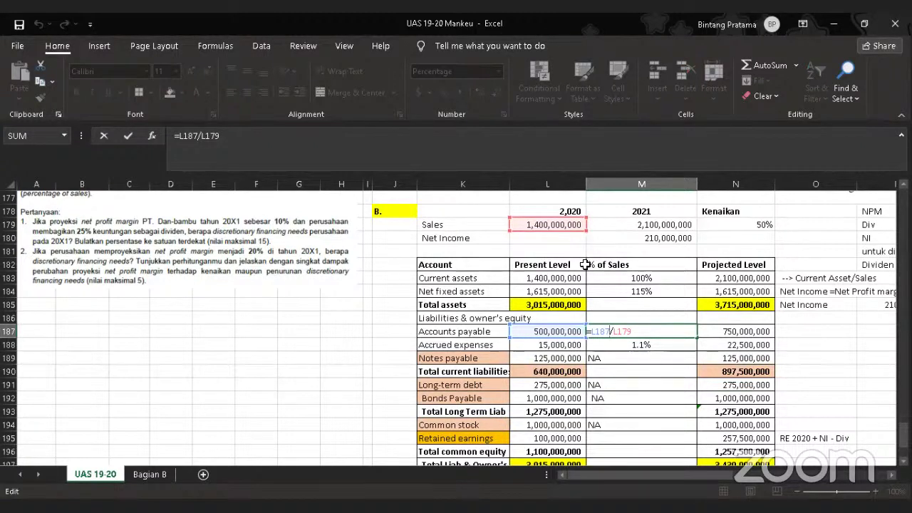
{"action": "key", "text": "Return"}
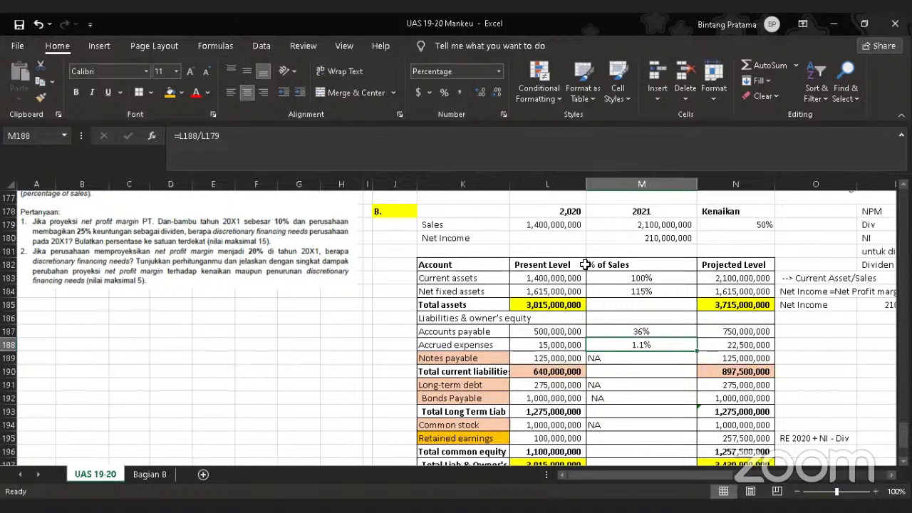
{"action": "left_click", "coordinate": [691, 224]}
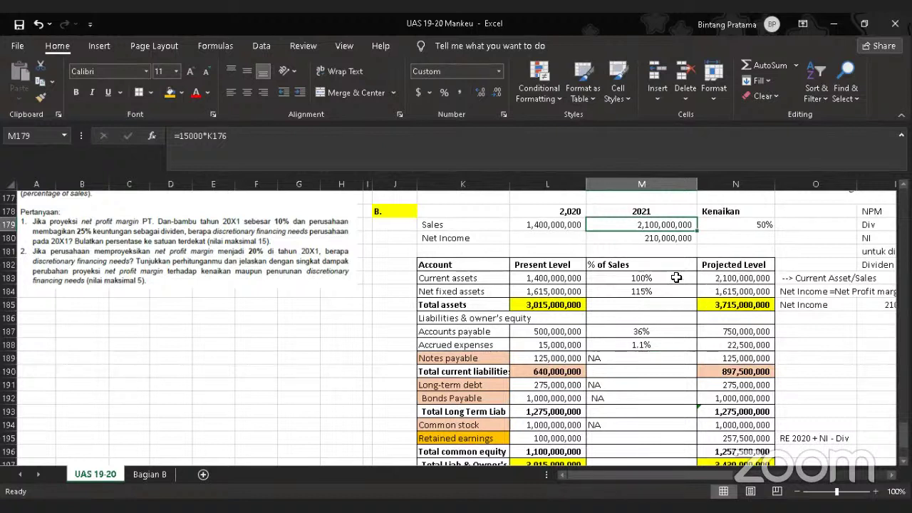
{"action": "left_click", "coordinate": [676, 334]}
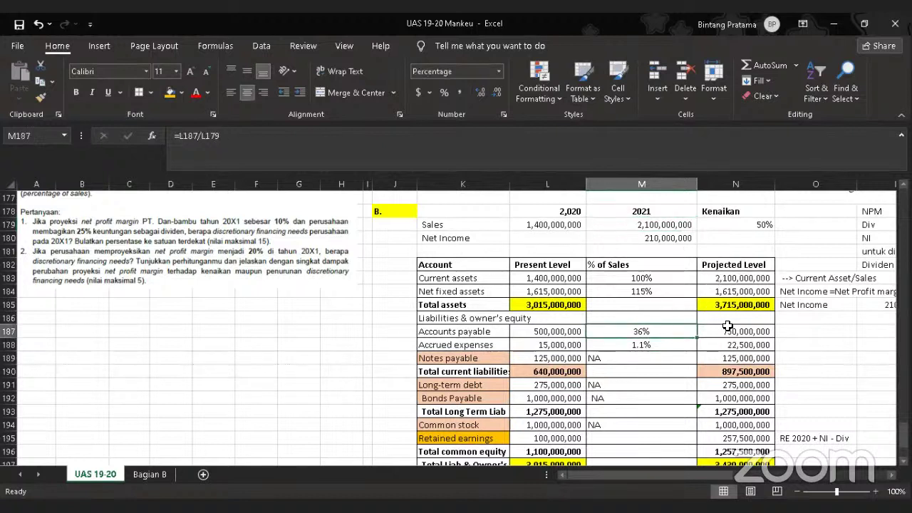
{"action": "left_click", "coordinate": [738, 329]}
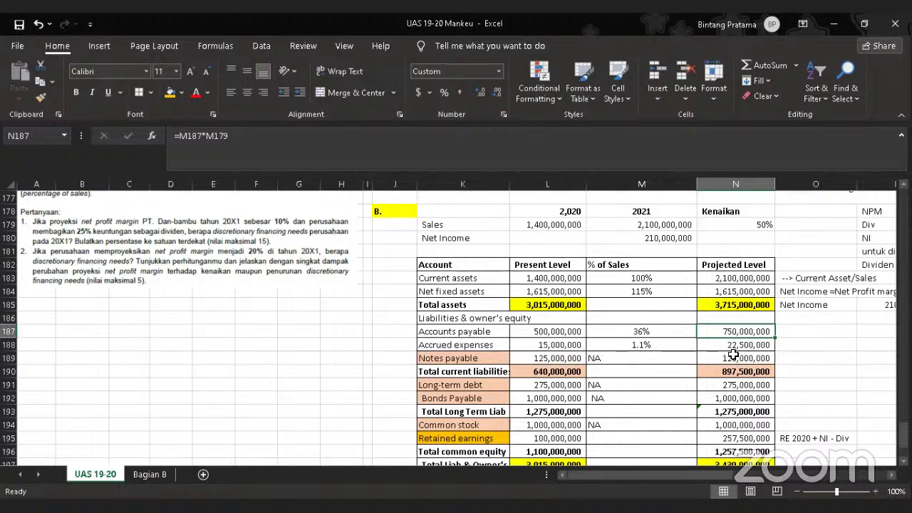
- Enter the note "RE awal +NI-Div" in O196, below the existing retained earnings formula note
{"action": "scroll", "coordinate": [761, 370], "scroll_direction": "down", "scroll_amount": 3}
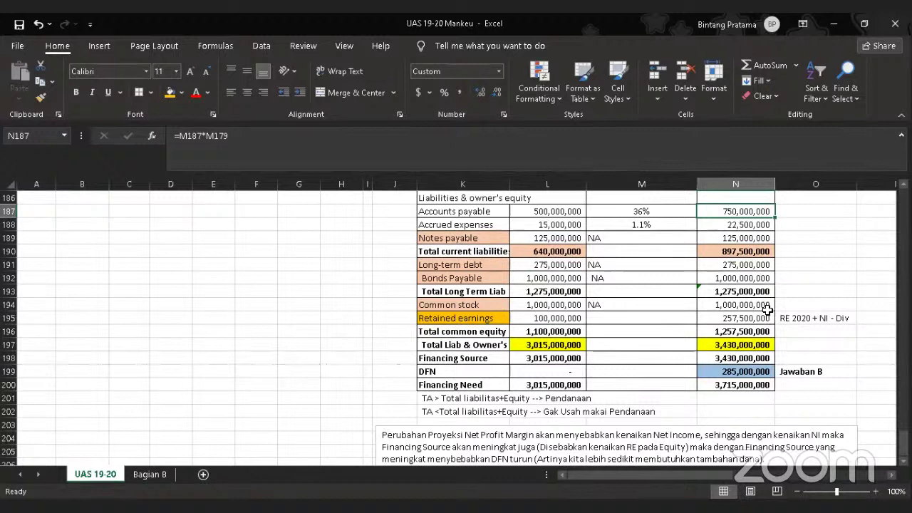
{"action": "left_click", "coordinate": [793, 329]}
{"action": "type", "text": "r"}
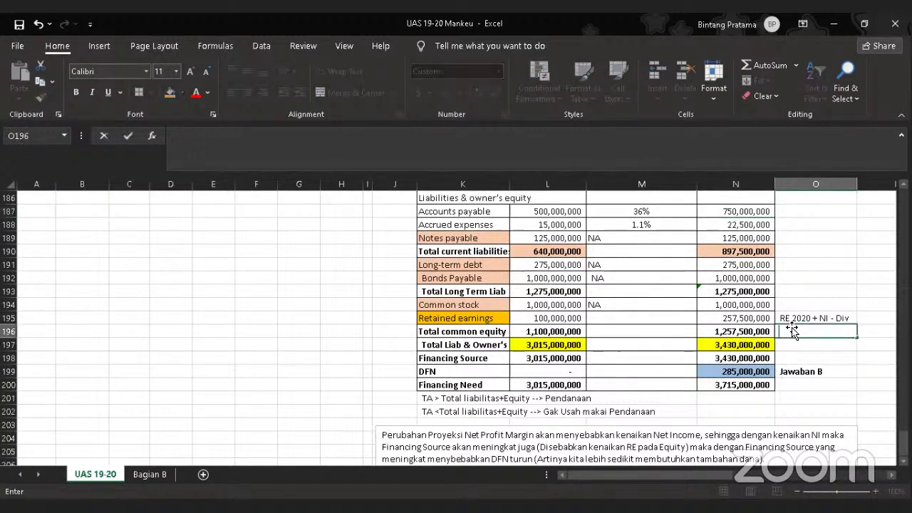
{"action": "type", "text": "e a"}
{"action": "key", "text": "BackSpace"}
{"action": "key", "text": "BackSpace"}
{"action": "key", "text": "BackSpace"}
{"action": "key", "text": "BackSpace"}
{"action": "type", "text": "RE aw"}
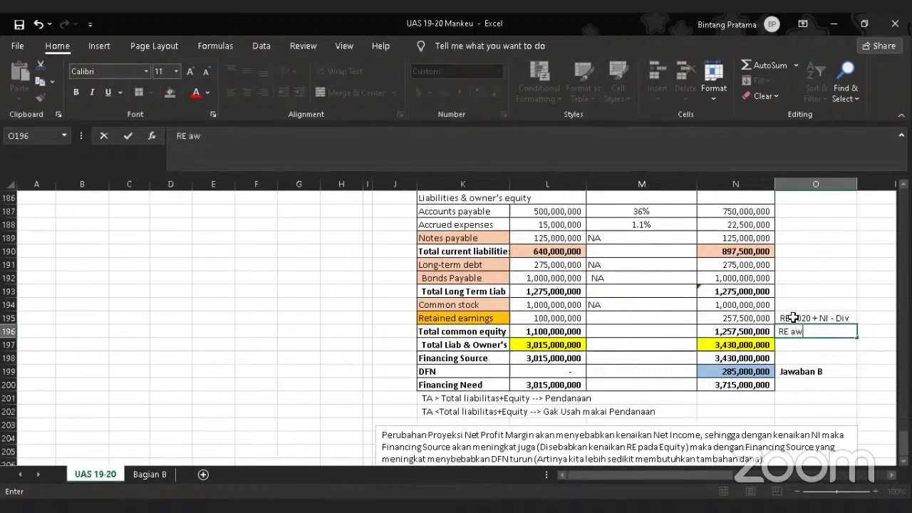
{"action": "type", "text": "al +N"}
{"action": "type", "text": "I-Div"}
{"action": "key", "text": "Return"}
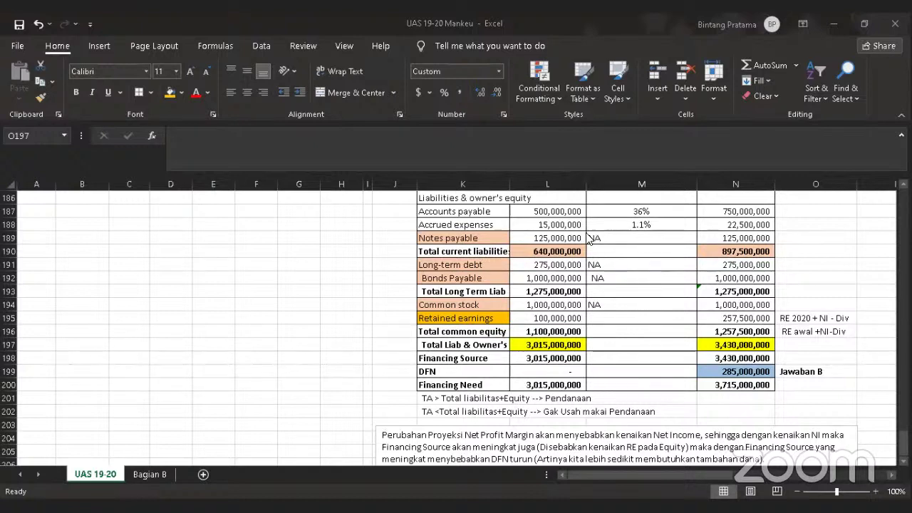
- Examine the Net fixed assets percentage in M184 against the balance sheet and the problem's fixed asset assumptions
{"action": "scroll", "coordinate": [636, 298], "scroll_direction": "up", "scroll_amount": 1}
{"action": "scroll", "coordinate": [637, 298], "scroll_direction": "up", "scroll_amount": 2}
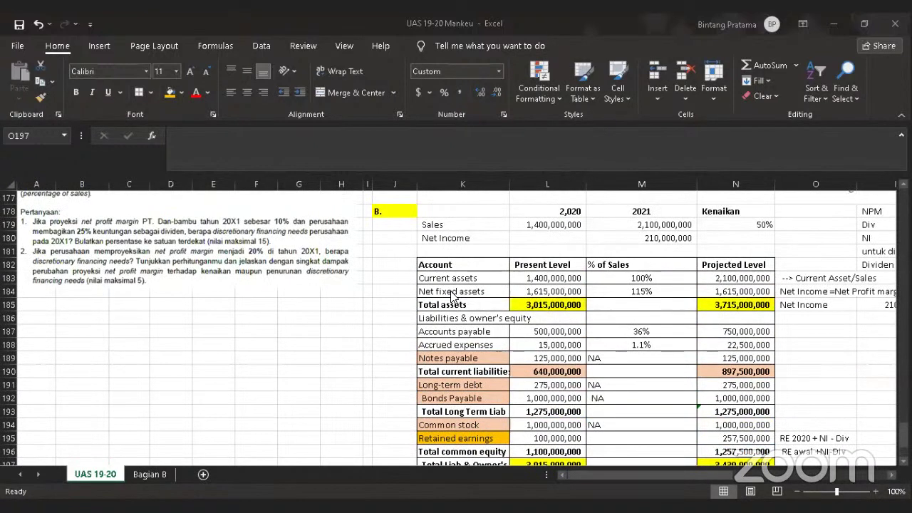
{"action": "left_click", "coordinate": [451, 295]}
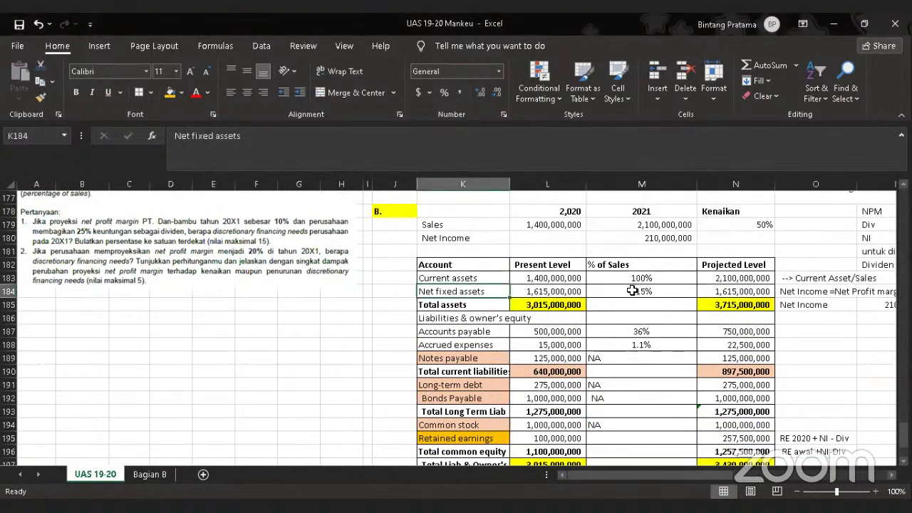
{"action": "left_click", "coordinate": [688, 291]}
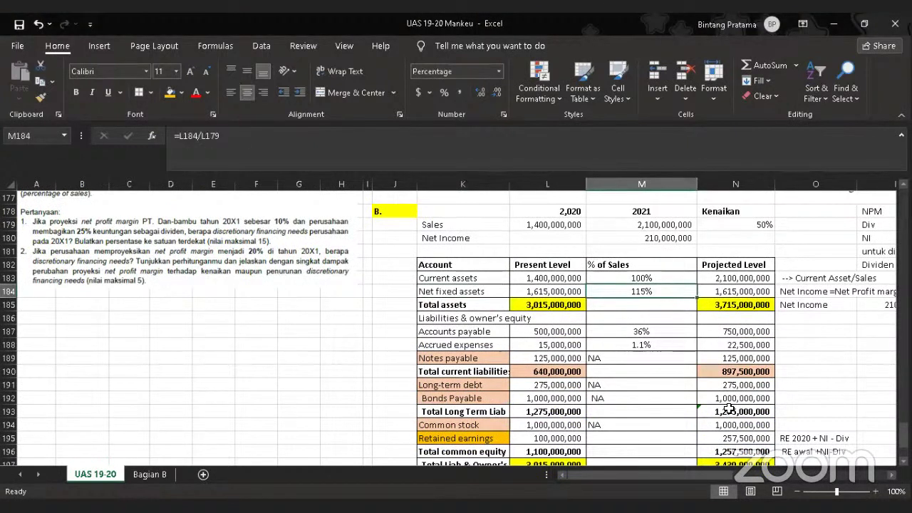
{"action": "scroll", "coordinate": [203, 307], "scroll_direction": "up", "scroll_amount": 3}
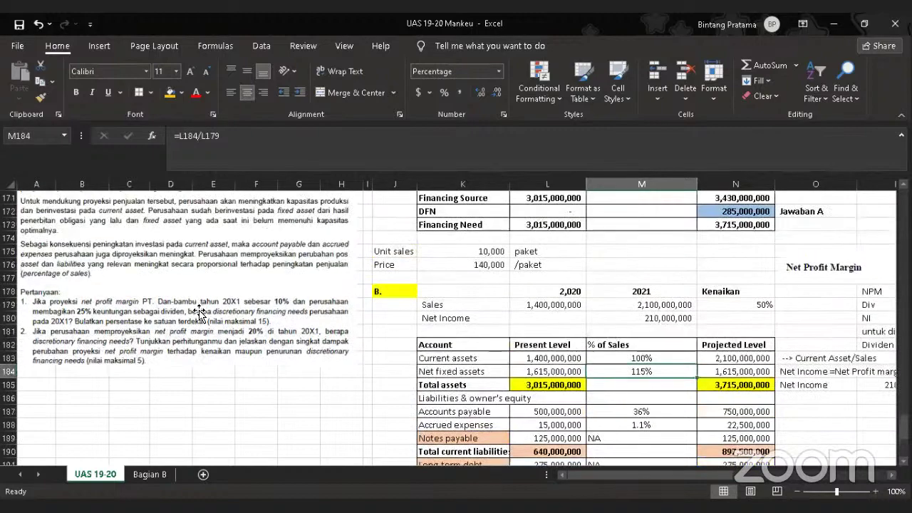
{"action": "scroll", "coordinate": [203, 307], "scroll_direction": "up", "scroll_amount": 8}
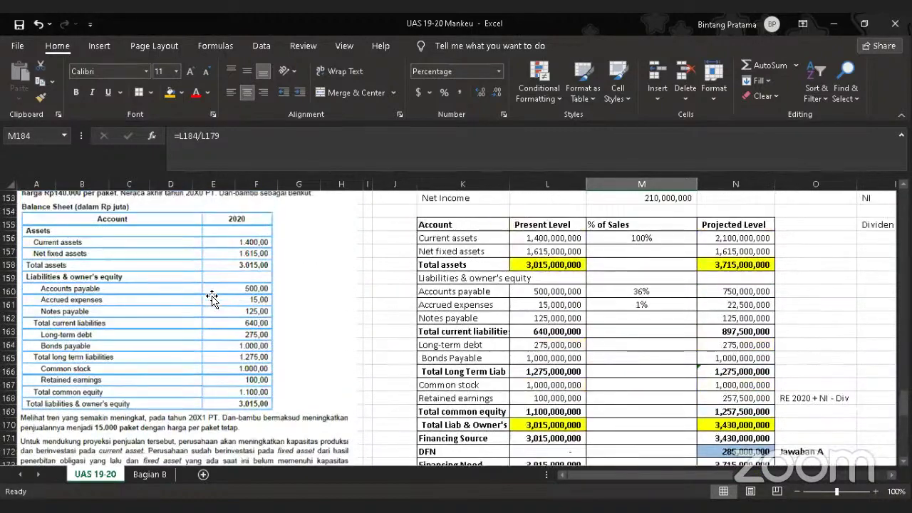
{"action": "scroll", "coordinate": [211, 299], "scroll_direction": "down", "scroll_amount": 7}
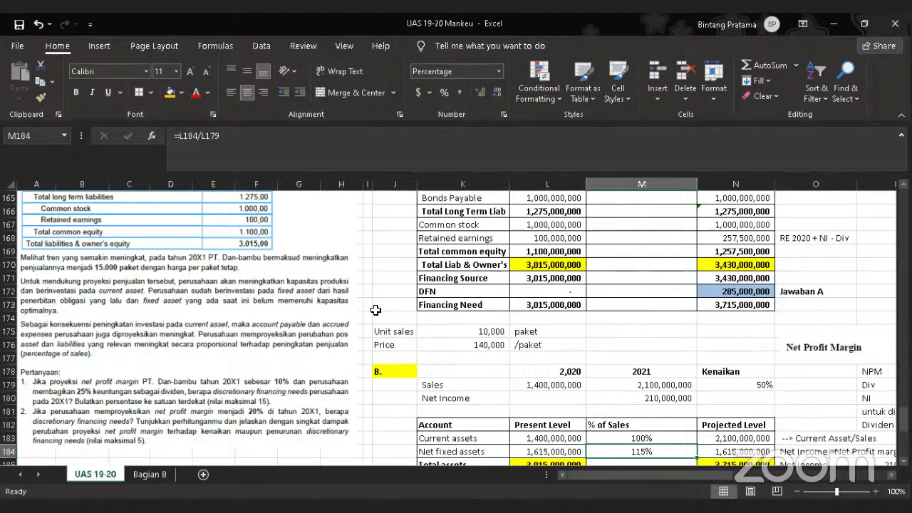
{"action": "scroll", "coordinate": [595, 322], "scroll_direction": "up", "scroll_amount": 2}
{"action": "scroll", "coordinate": [621, 280], "scroll_direction": "up", "scroll_amount": 2}
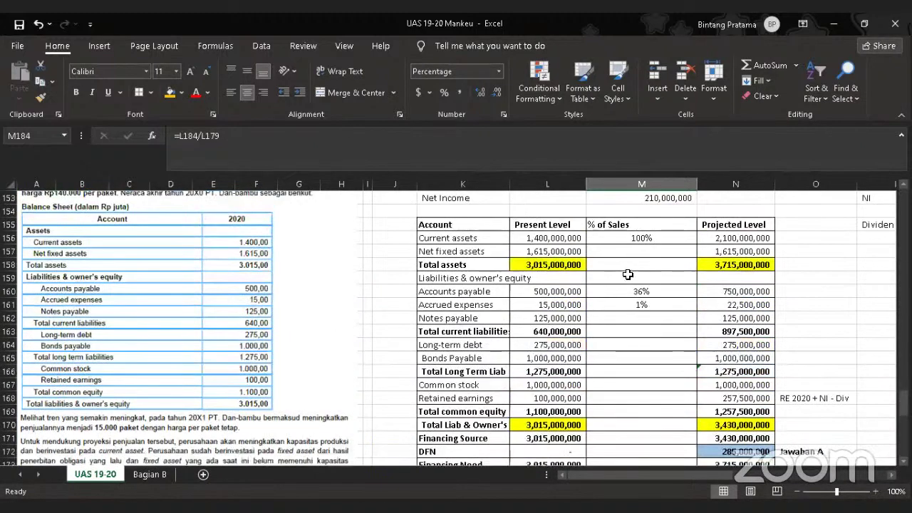
- Calculate part A's Net fixed assets percentage of sales in M157 by dividing L157 by the 2020 sales in L152
{"action": "left_click", "coordinate": [633, 255]}
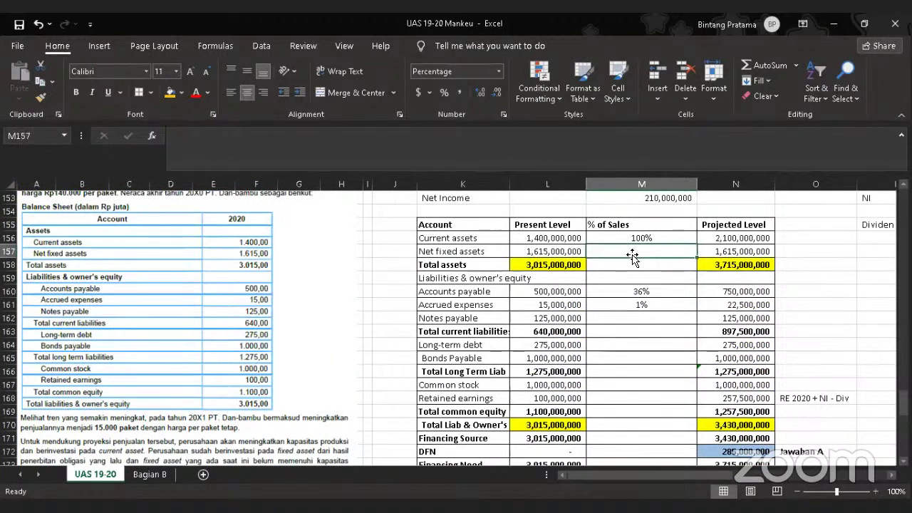
{"action": "type", "text": "="}
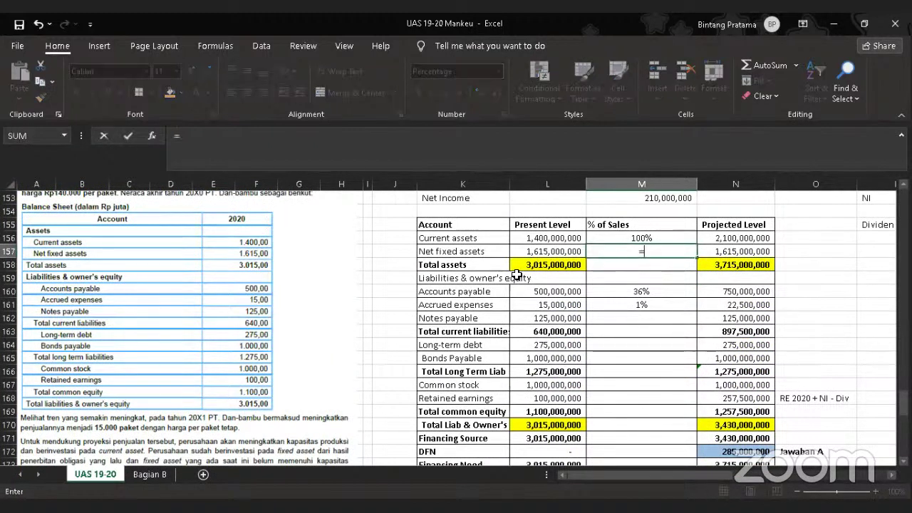
{"action": "left_click", "coordinate": [568, 250]}
{"action": "type", "text": "/"}
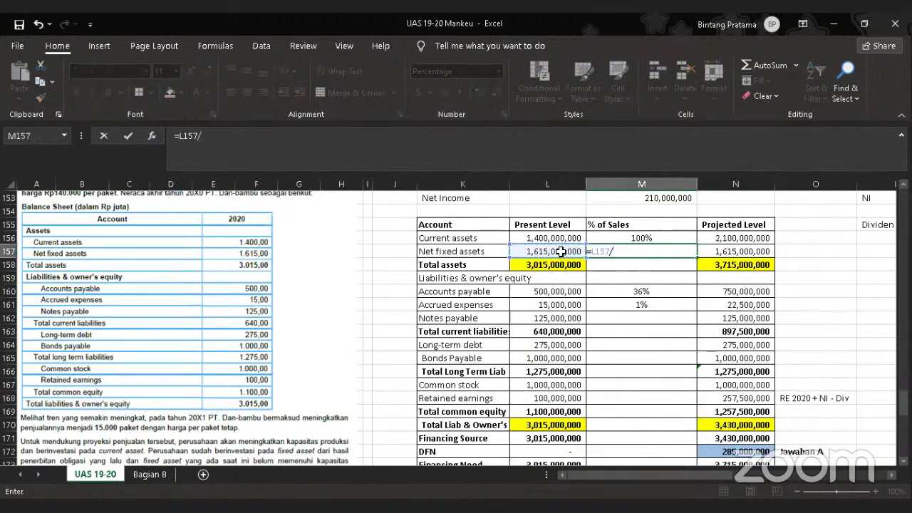
{"action": "scroll", "coordinate": [561, 251], "scroll_direction": "up", "scroll_amount": 2}
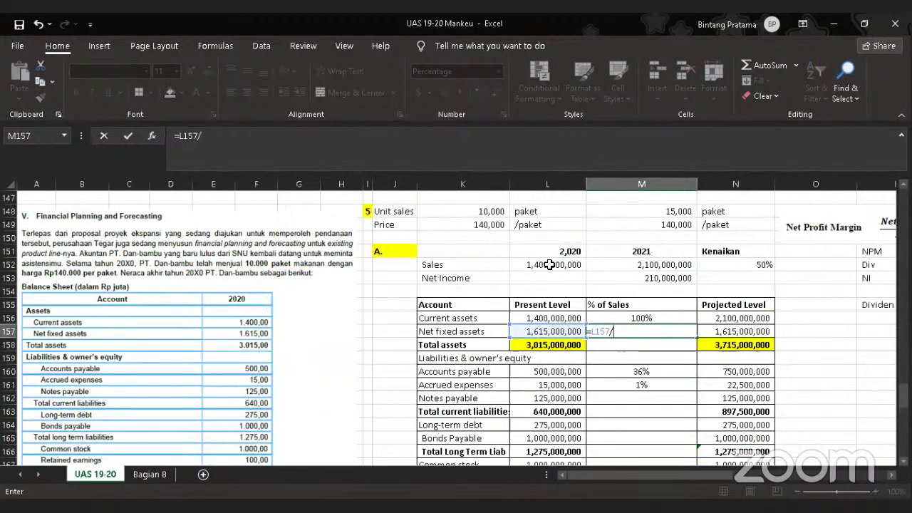
{"action": "left_click", "coordinate": [550, 265]}
{"action": "key", "text": "Return"}
{"action": "scroll", "coordinate": [734, 352], "scroll_direction": "down", "scroll_amount": 1}
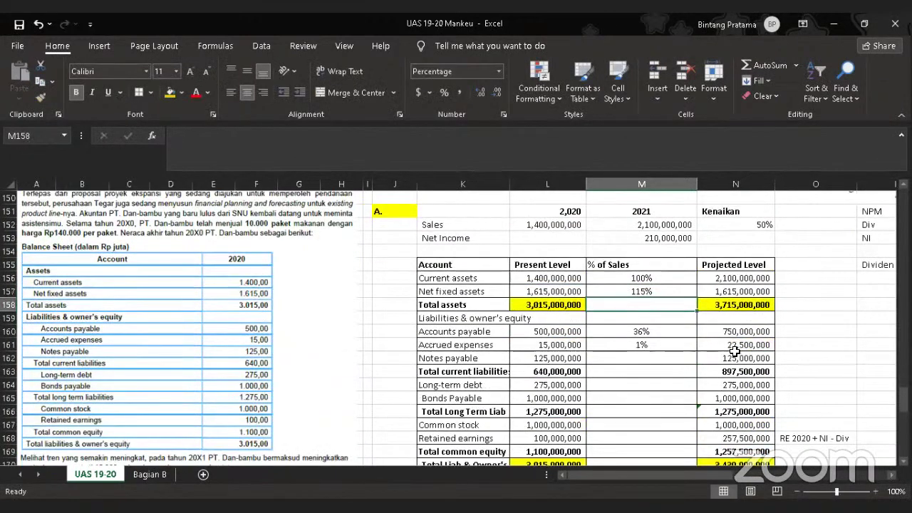
- Examine part A's projected Net fixed assets in N157 alongside the problem text, sales data, and projected liabilities and equity
{"action": "scroll", "coordinate": [734, 352], "scroll_direction": "down", "scroll_amount": 1}
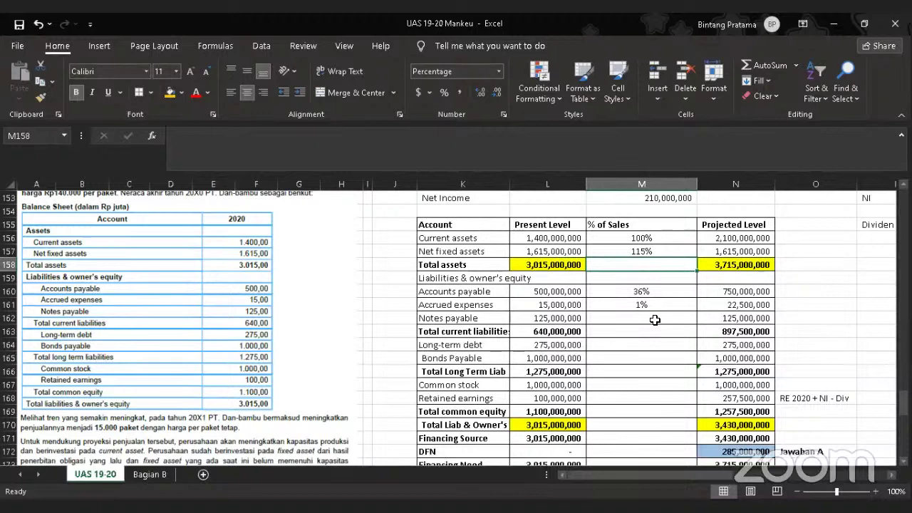
{"action": "left_click", "coordinate": [730, 249]}
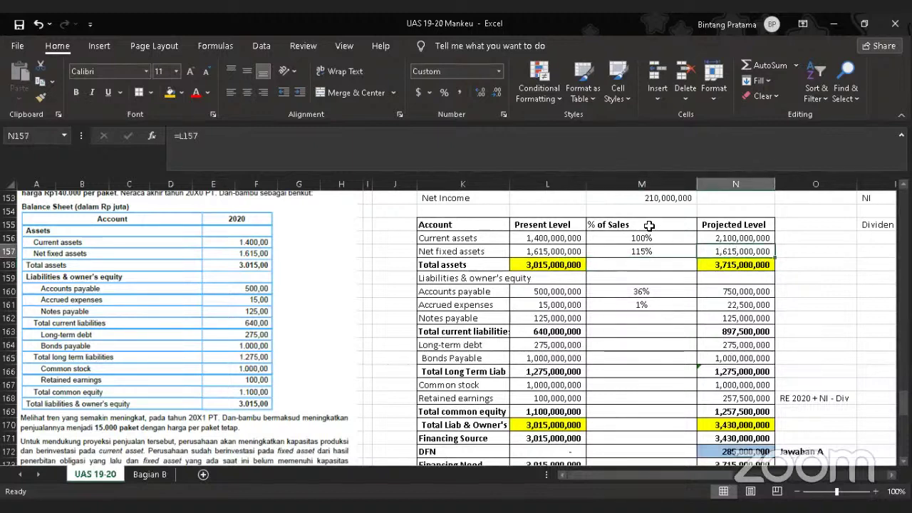
{"action": "scroll", "coordinate": [663, 258], "scroll_direction": "up", "scroll_amount": 1}
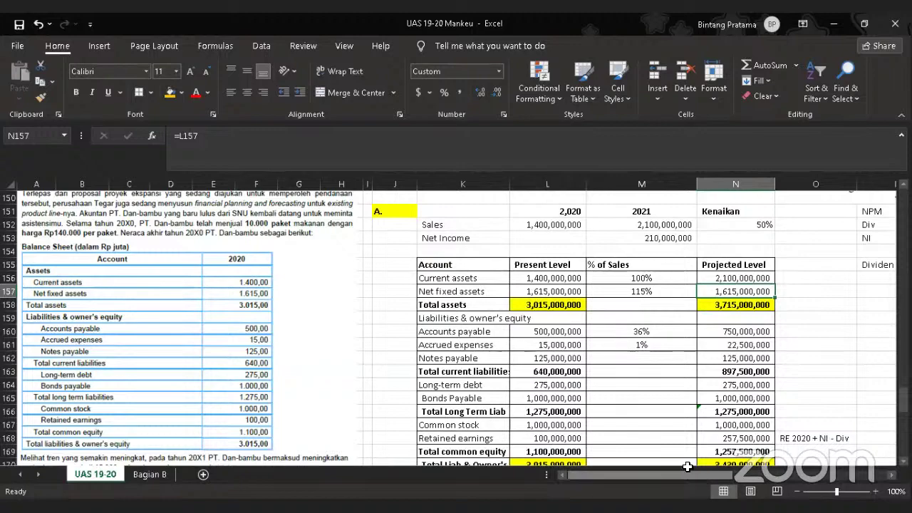
{"action": "scroll", "coordinate": [441, 392], "scroll_direction": "down", "scroll_amount": 4}
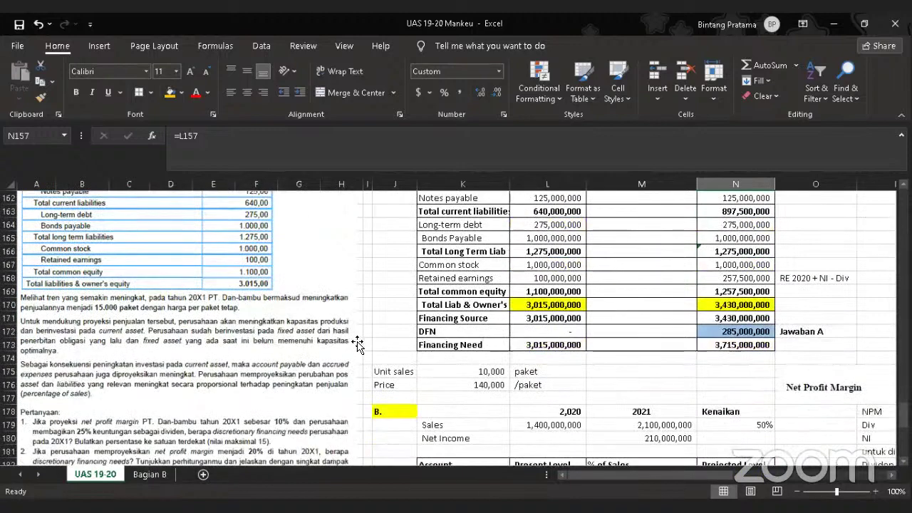
{"action": "scroll", "coordinate": [538, 274], "scroll_direction": "up", "scroll_amount": 2}
{"action": "scroll", "coordinate": [470, 260], "scroll_direction": "up", "scroll_amount": 1}
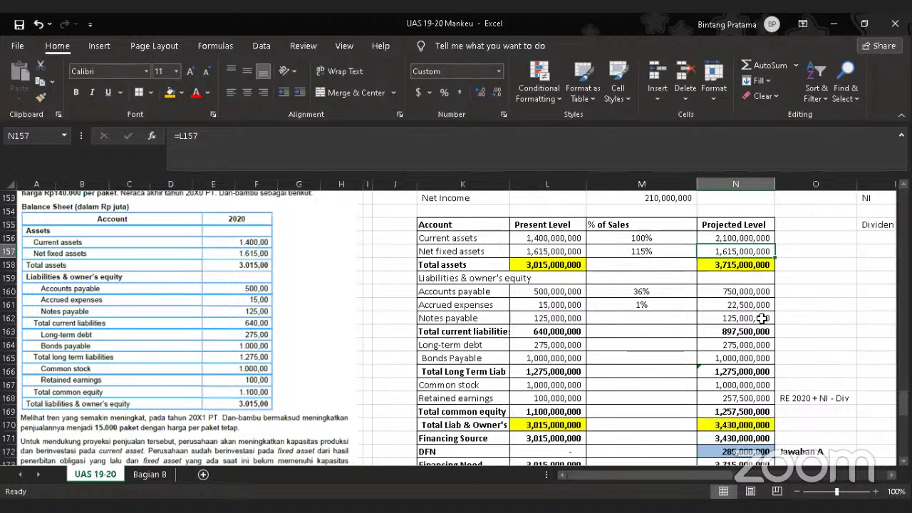
{"action": "scroll", "coordinate": [752, 331], "scroll_direction": "down", "scroll_amount": 2}
{"action": "scroll", "coordinate": [576, 288], "scroll_direction": "up", "scroll_amount": 2}
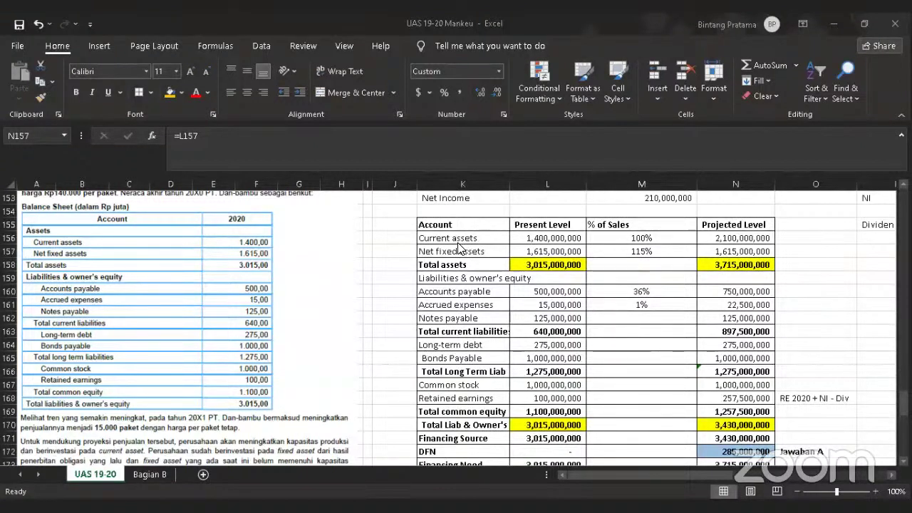
{"action": "scroll", "coordinate": [399, 253], "scroll_direction": "up", "scroll_amount": 3}
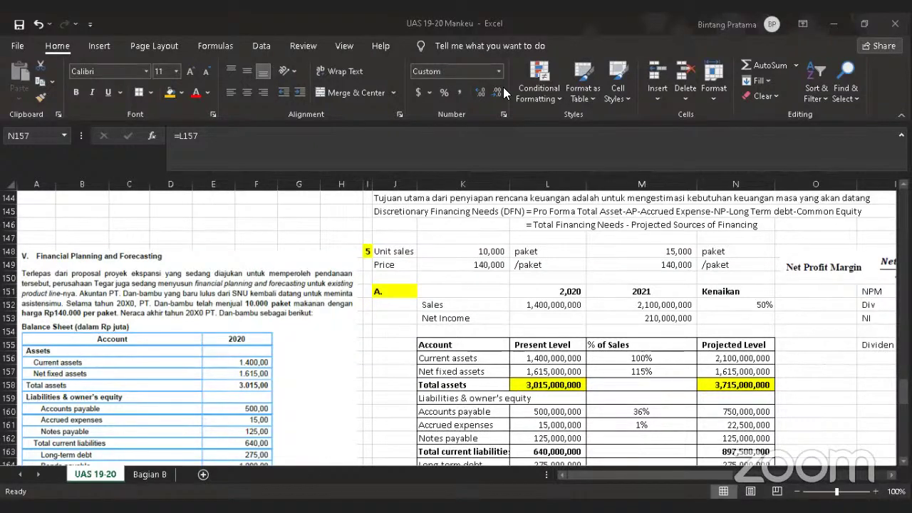
{"action": "left_click", "coordinate": [551, 369]}
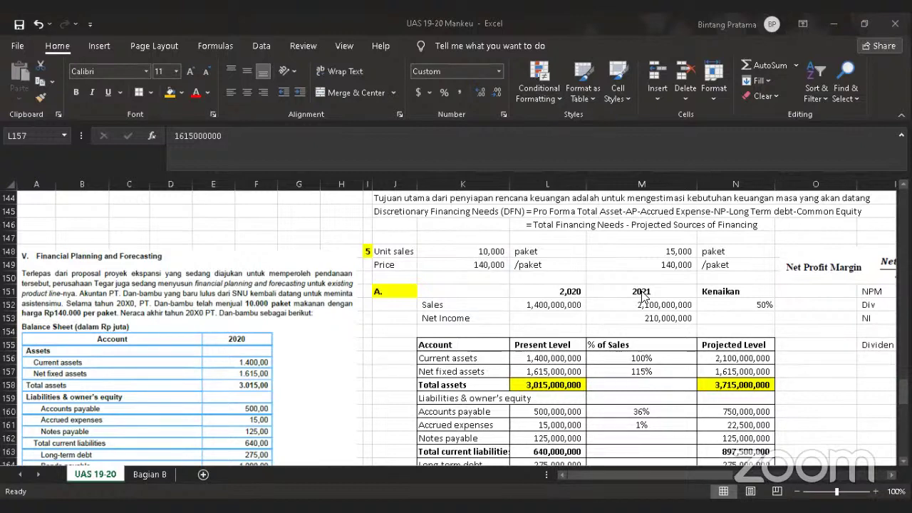
{"action": "scroll", "coordinate": [643, 295], "scroll_direction": "down", "scroll_amount": 5}
{"action": "scroll", "coordinate": [642, 296], "scroll_direction": "up", "scroll_amount": 3}
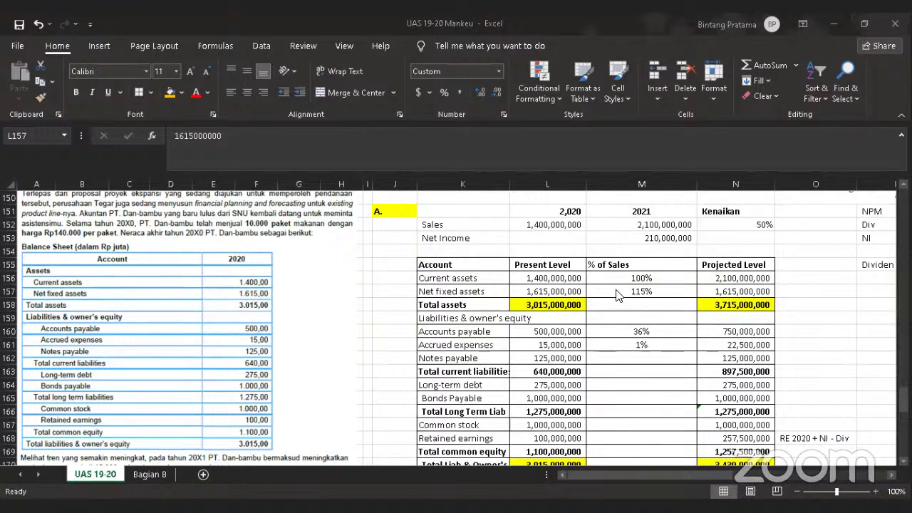
{"action": "scroll", "coordinate": [716, 356], "scroll_direction": "down", "scroll_amount": 1}
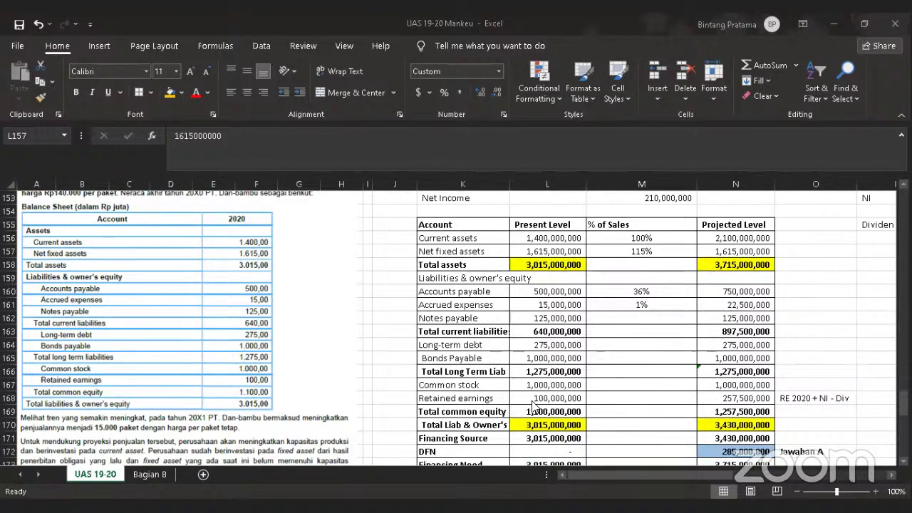
{"action": "scroll", "coordinate": [581, 413], "scroll_direction": "down", "scroll_amount": 2}
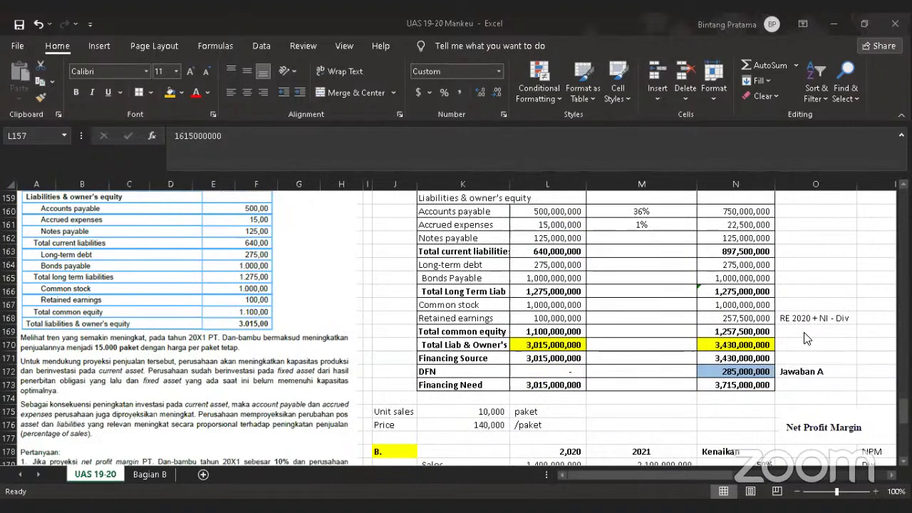
- Calculate part A's projected retained earnings in O169 as =L168+Q153-Q155, adding net income to 2020 retained earnings and subtracting dividends
{"action": "scroll", "coordinate": [691, 334], "scroll_direction": "up", "scroll_amount": 3}
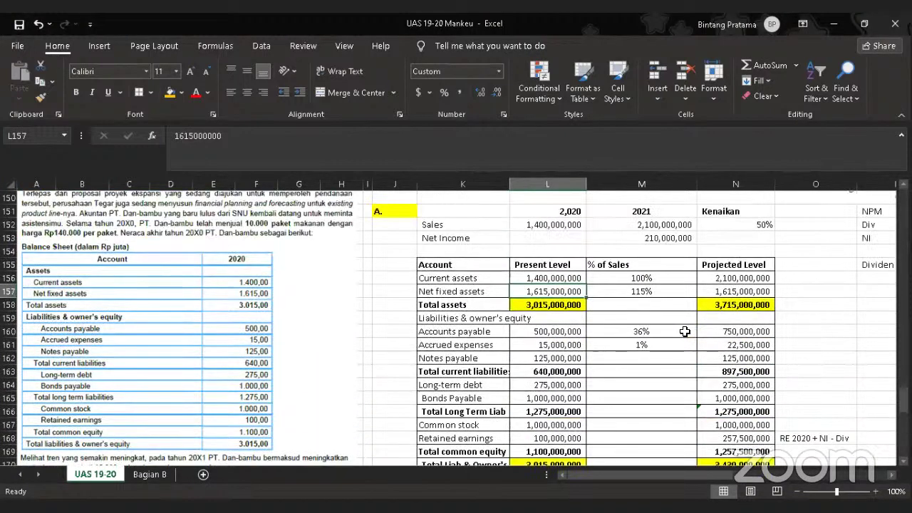
{"action": "scroll", "coordinate": [684, 332], "scroll_direction": "down", "scroll_amount": 4}
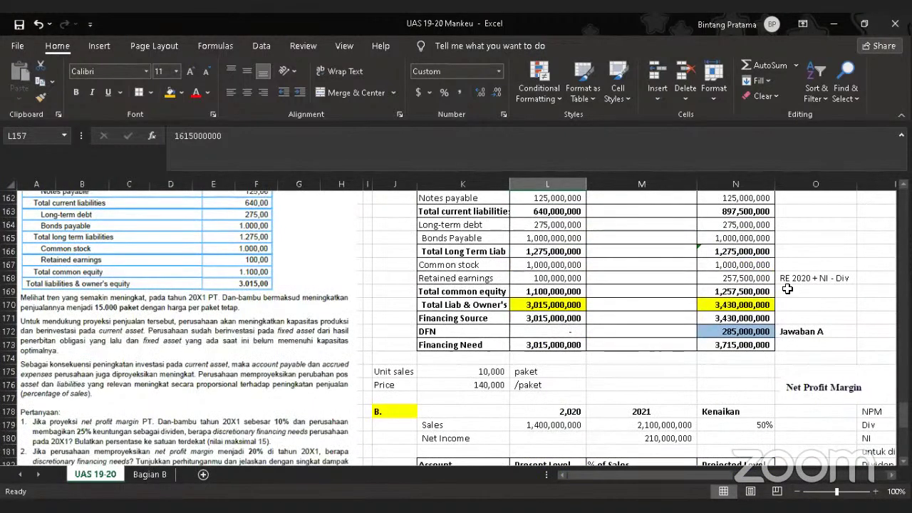
{"action": "left_click", "coordinate": [788, 290]}
{"action": "type", "text": "="}
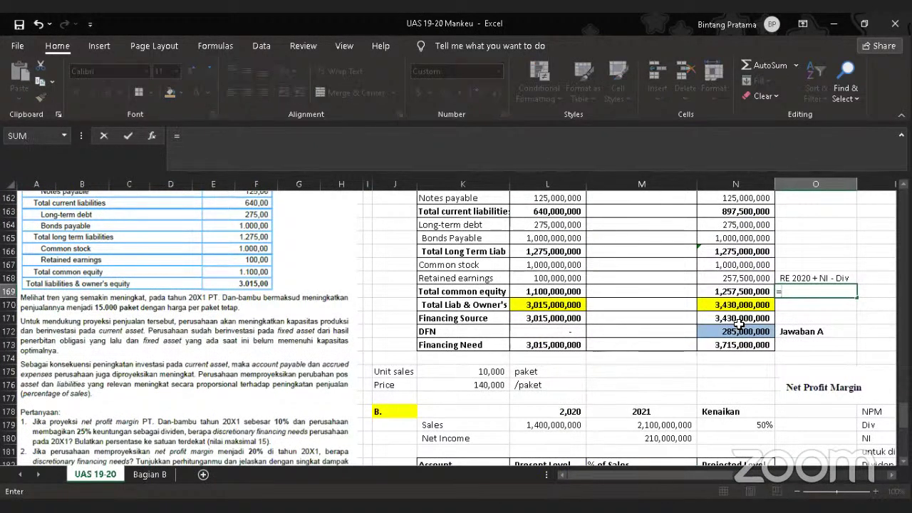
{"action": "left_click", "coordinate": [560, 278]}
{"action": "type", "text": "+"}
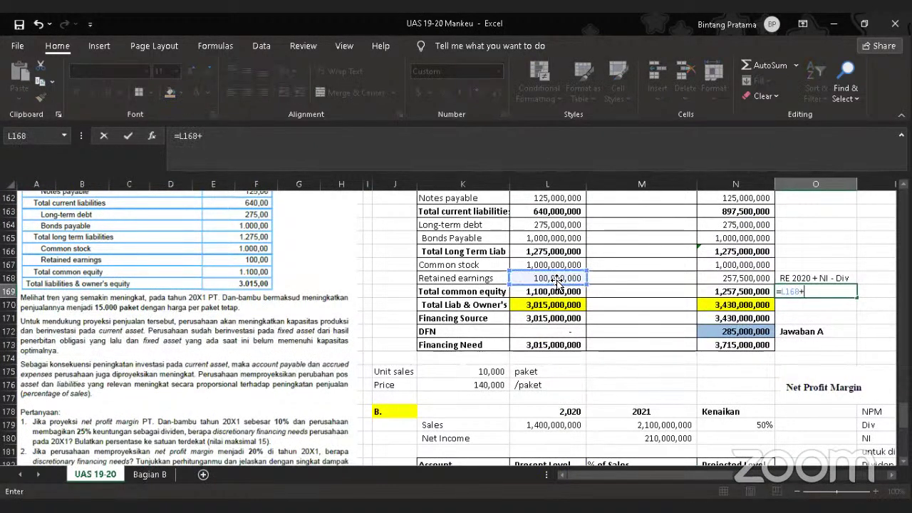
{"action": "scroll", "coordinate": [713, 288], "scroll_direction": "up", "scroll_amount": 4}
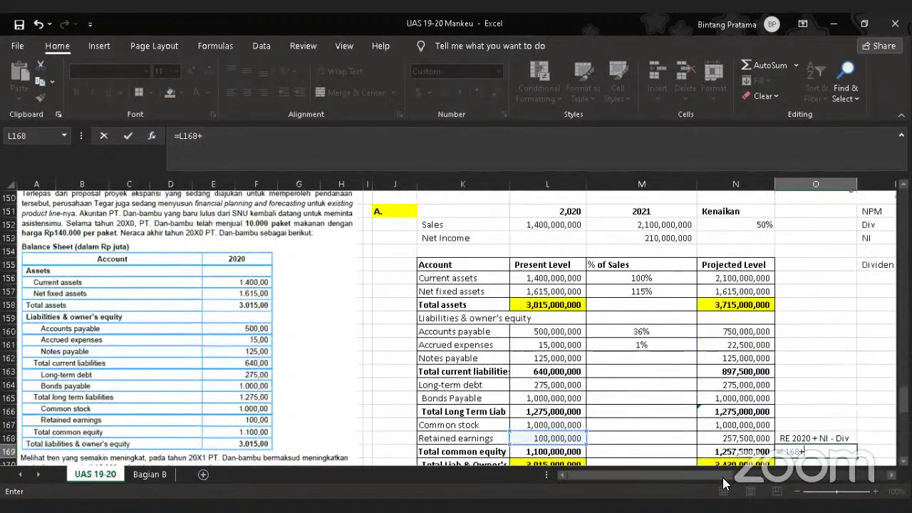
{"action": "scroll", "coordinate": [820, 320], "scroll_direction": "right", "scroll_amount": 3}
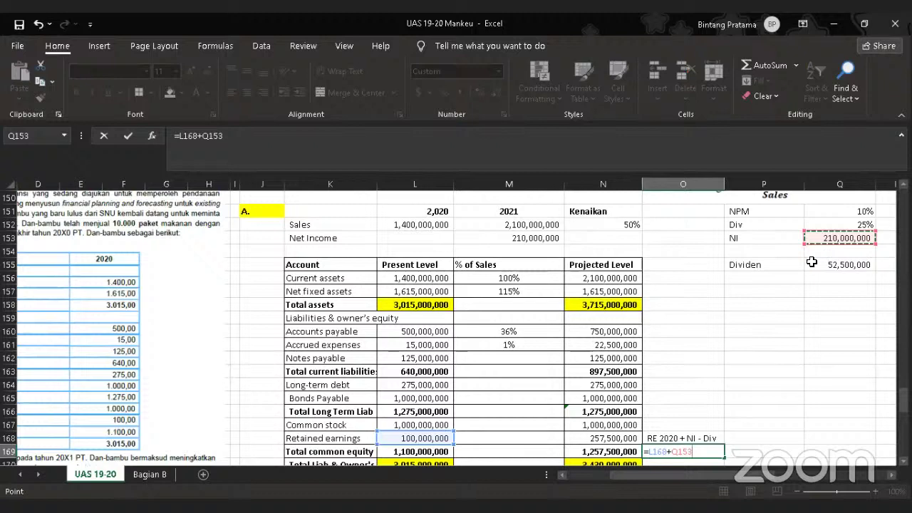
{"action": "type", "text": "-"}
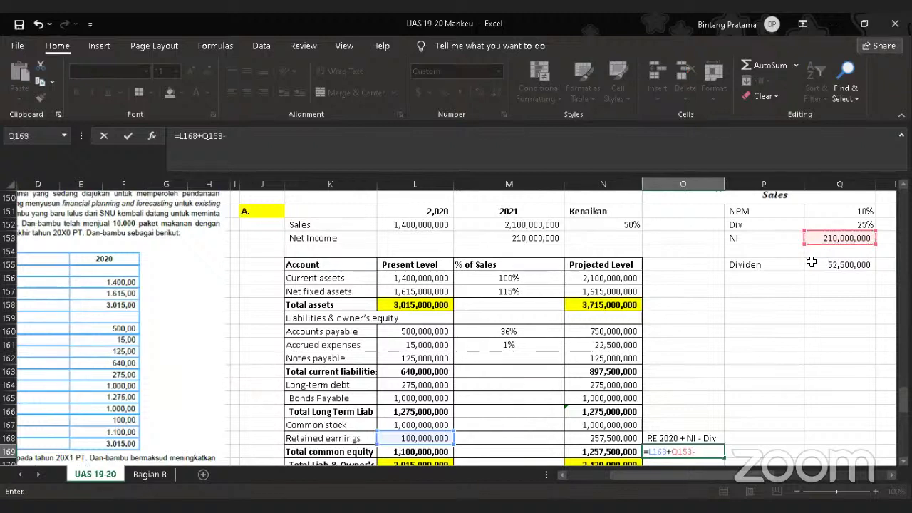
{"action": "scroll", "coordinate": [832, 269], "scroll_direction": "up", "scroll_amount": 3}
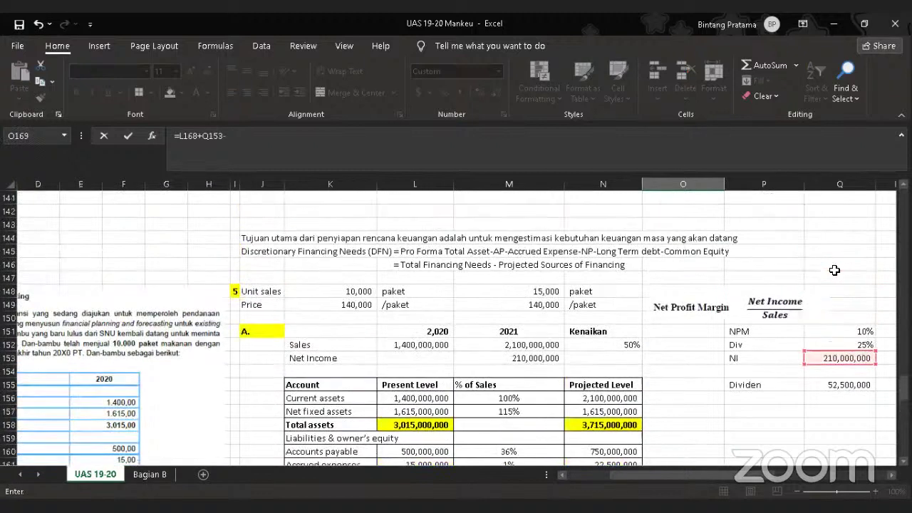
{"action": "scroll", "coordinate": [835, 270], "scroll_direction": "down", "scroll_amount": 4}
{"action": "scroll", "coordinate": [835, 236], "scroll_direction": "up", "scroll_amount": 1}
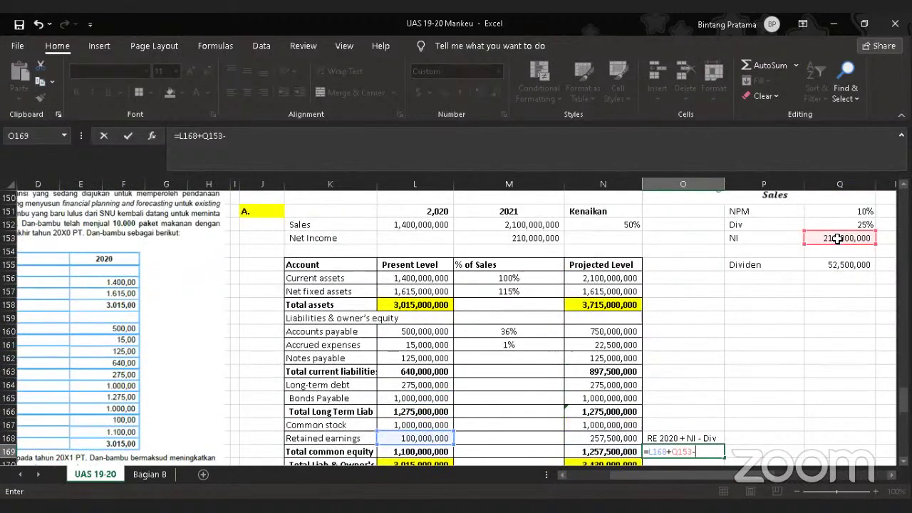
{"action": "left_click", "coordinate": [835, 265]}
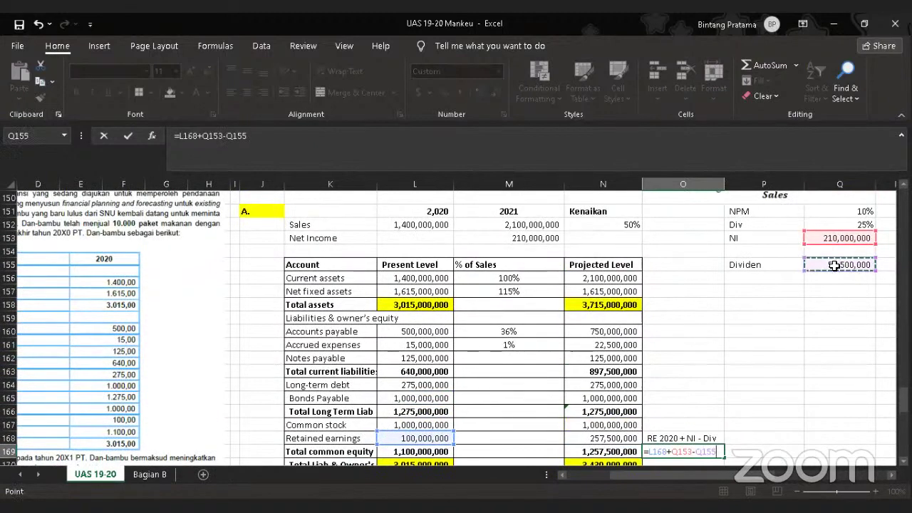
{"action": "key", "text": "Return"}
- Examine the formula for part A's projected Total assets in N158 and compare it with the projected liabilities and equity
{"action": "scroll", "coordinate": [800, 322], "scroll_direction": "down", "scroll_amount": 2}
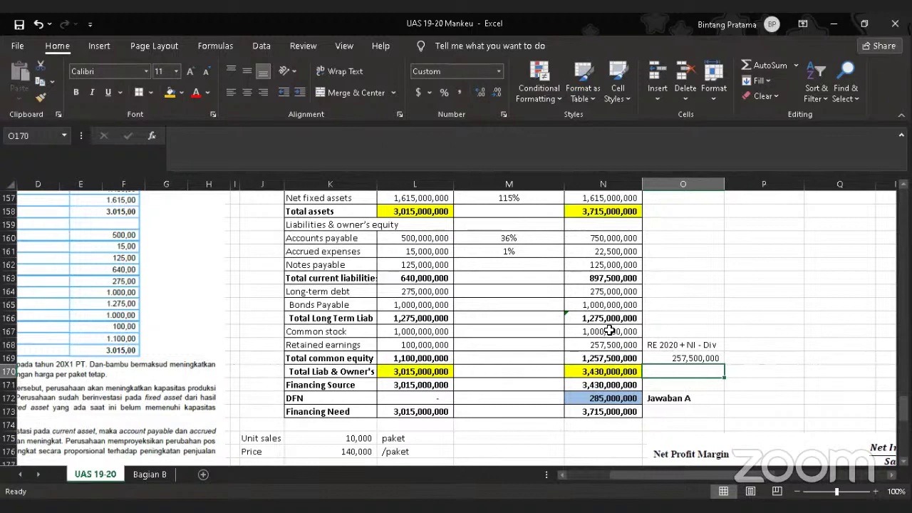
{"action": "scroll", "coordinate": [609, 331], "scroll_direction": "up", "scroll_amount": 4}
{"action": "scroll", "coordinate": [604, 333], "scroll_direction": "down", "scroll_amount": 1}
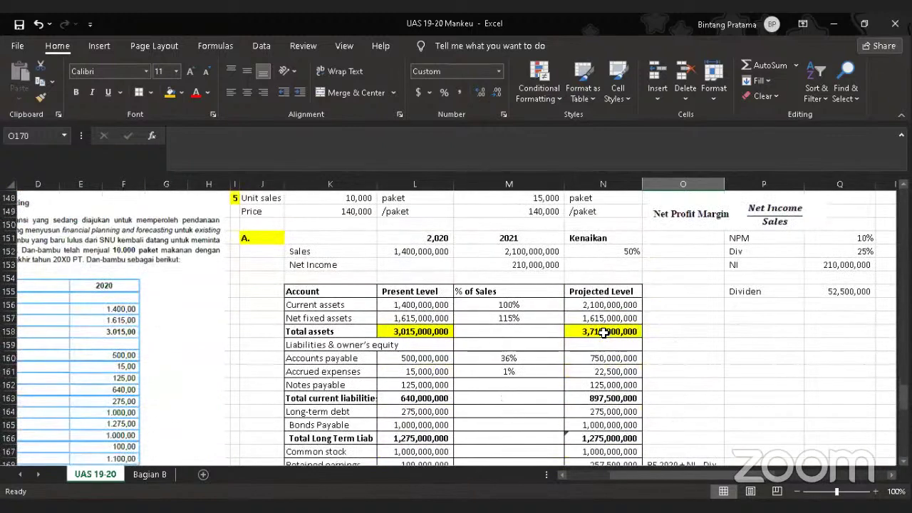
{"action": "left_click", "coordinate": [604, 331]}
{"action": "scroll", "coordinate": [654, 342], "scroll_direction": "down", "scroll_amount": 3}
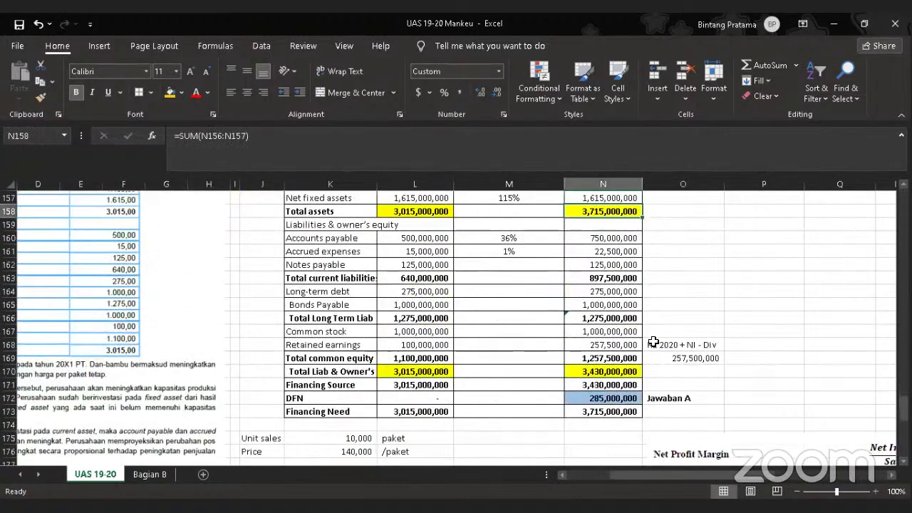
{"action": "scroll", "coordinate": [654, 342], "scroll_direction": "up", "scroll_amount": 2}
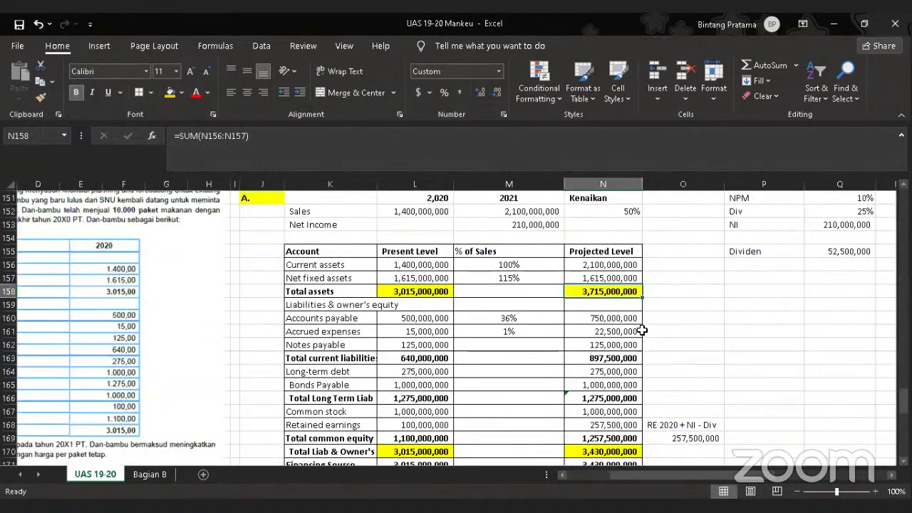
{"action": "scroll", "coordinate": [662, 298], "scroll_direction": "down", "scroll_amount": 4}
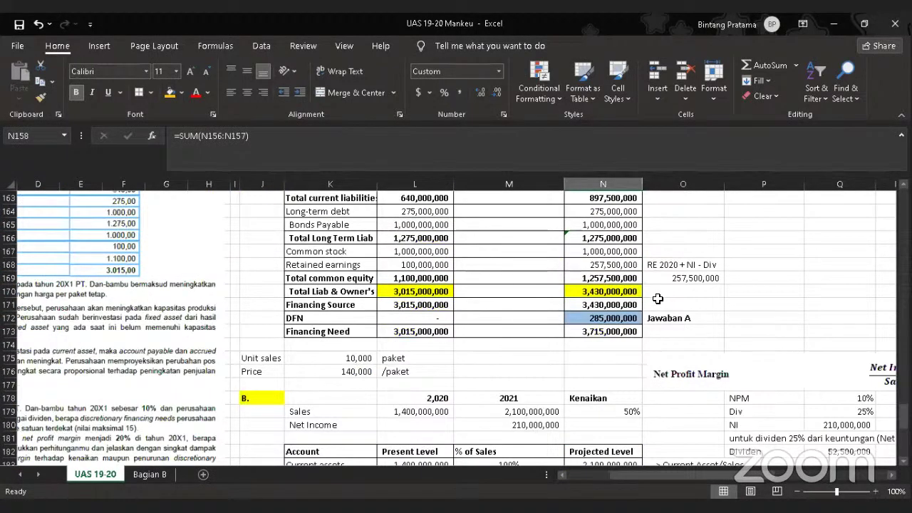
{"action": "scroll", "coordinate": [649, 302], "scroll_direction": "up", "scroll_amount": 4}
{"action": "scroll", "coordinate": [649, 302], "scroll_direction": "down", "scroll_amount": 4}
- Trace part A's Financing Source, DFN and Financing Need formulas in N171:N173 back to the projected balance sheet totals
{"action": "left_click", "coordinate": [606, 305]}
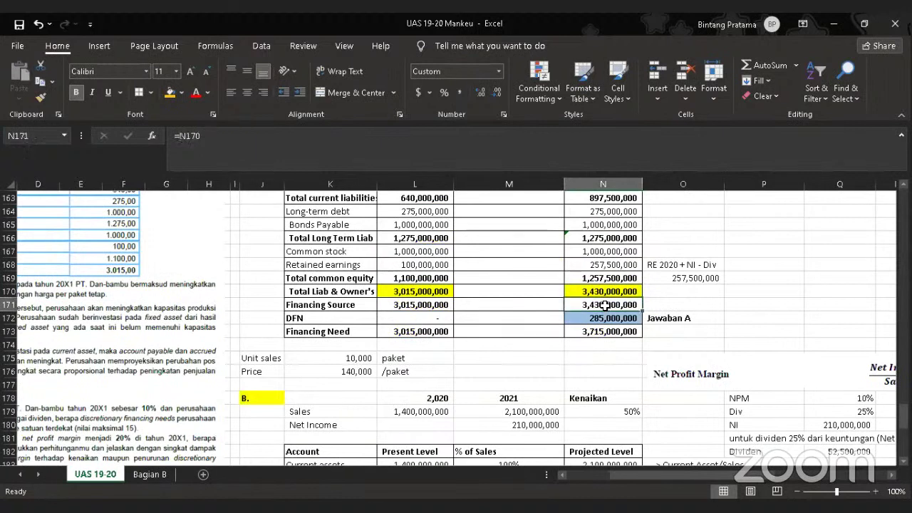
{"action": "double_click", "coordinate": [605, 305]}
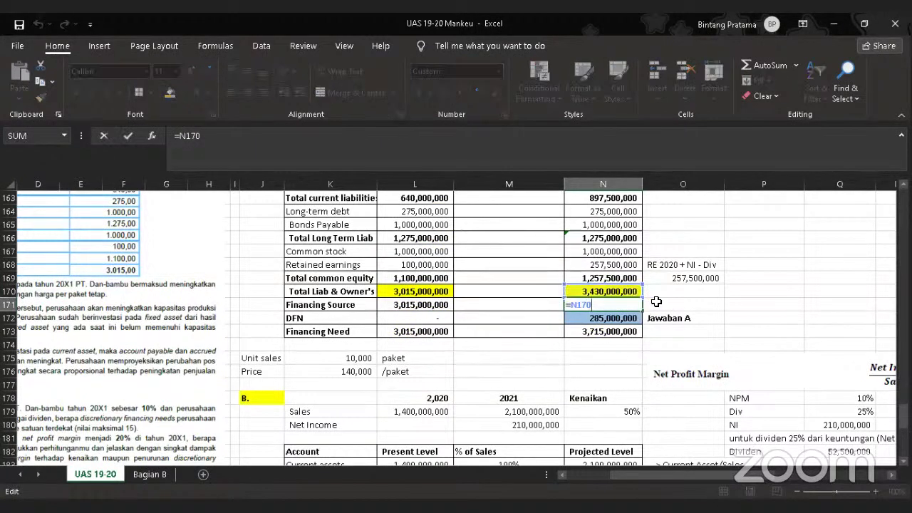
{"action": "key", "text": "Return"}
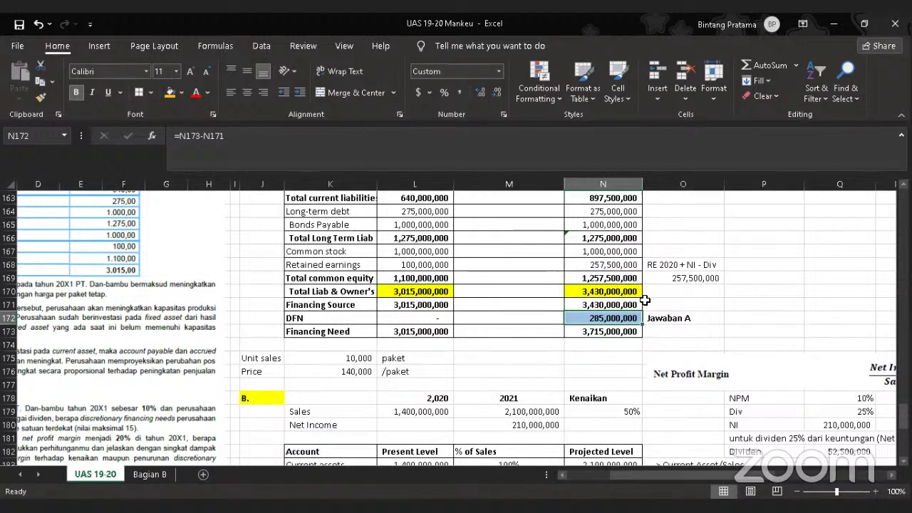
{"action": "scroll", "coordinate": [643, 301], "scroll_direction": "up", "scroll_amount": 3}
{"action": "scroll", "coordinate": [644, 302], "scroll_direction": "down", "scroll_amount": 8}
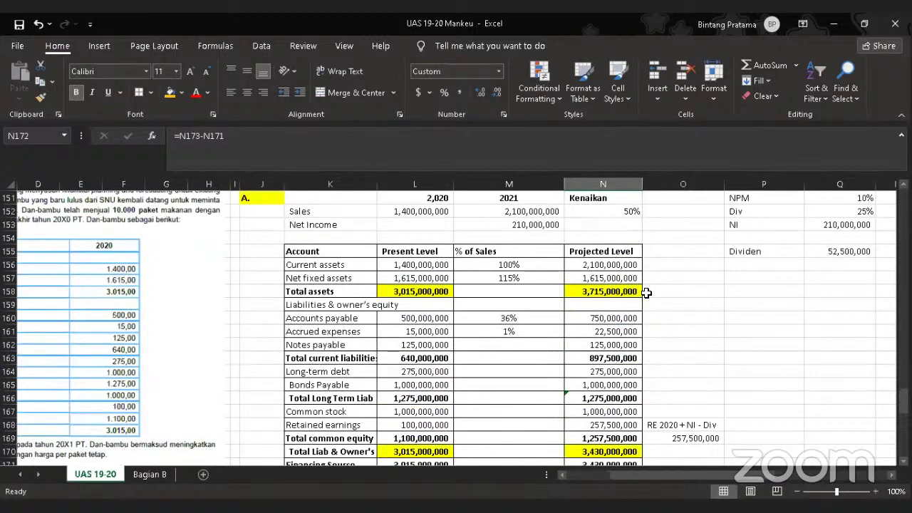
{"action": "scroll", "coordinate": [640, 301], "scroll_direction": "up", "scroll_amount": 5}
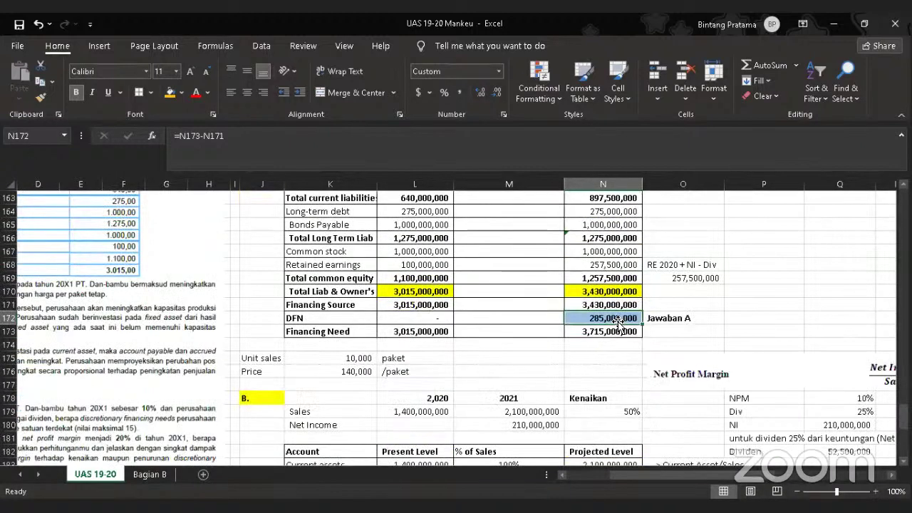
{"action": "scroll", "coordinate": [612, 325], "scroll_direction": "up", "scroll_amount": 2}
{"action": "scroll", "coordinate": [618, 318], "scroll_direction": "down", "scroll_amount": 1}
{"action": "scroll", "coordinate": [617, 322], "scroll_direction": "down", "scroll_amount": 1}
{"action": "left_click", "coordinate": [609, 329]}
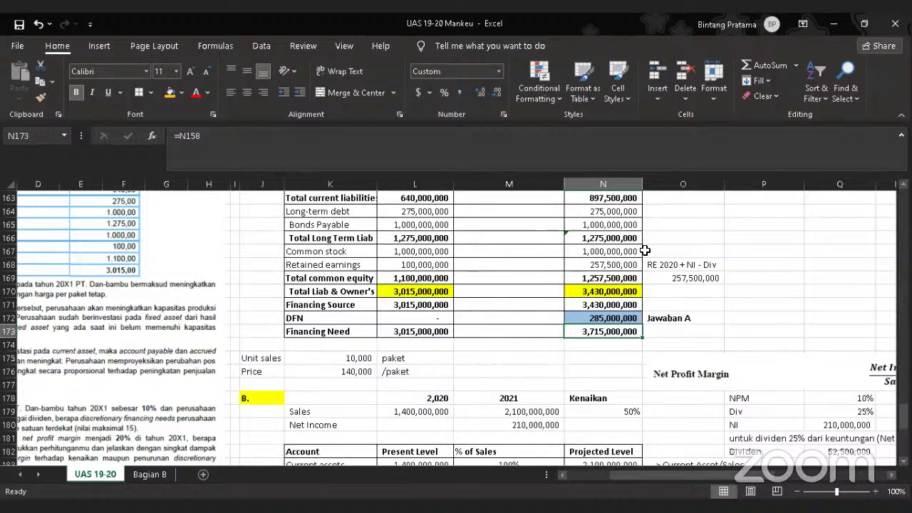
{"action": "left_click", "coordinate": [663, 316]}
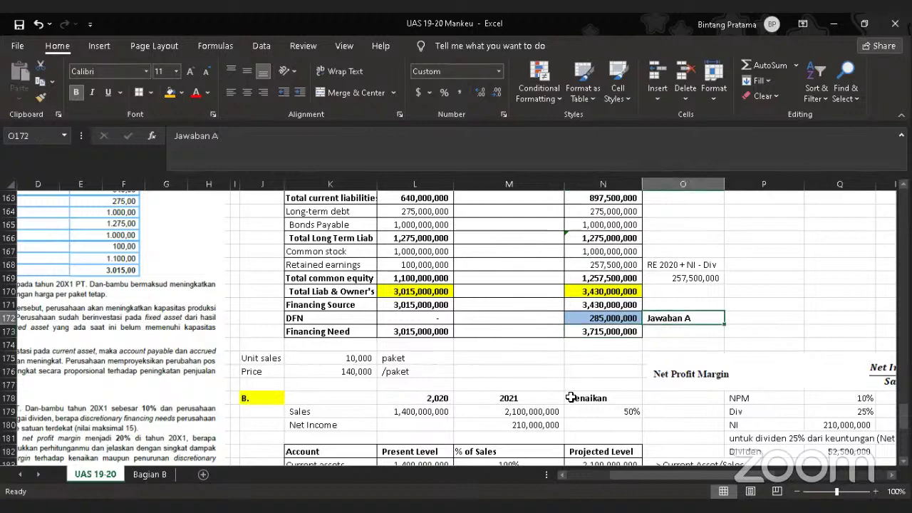
{"action": "left_click_drag", "start_coordinate": [669, 474], "coordinate": [585, 474]}
{"action": "scroll", "coordinate": [491, 354], "scroll_direction": "up", "scroll_amount": 4}
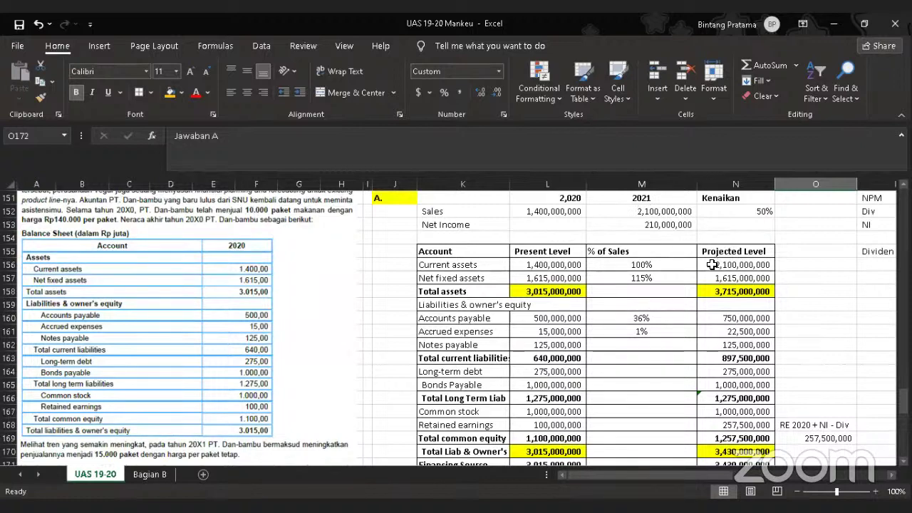
{"action": "scroll", "coordinate": [710, 268], "scroll_direction": "down", "scroll_amount": 4}
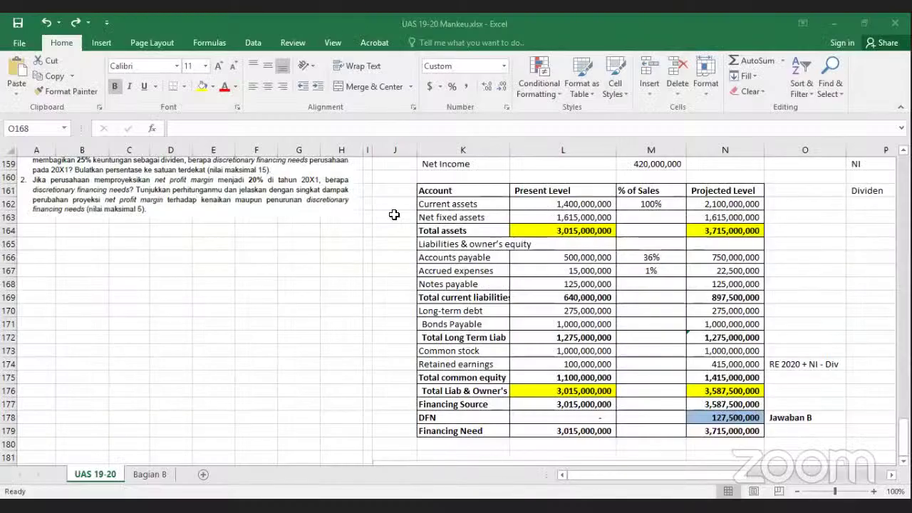
- Review the part A and part B projections alongside the problem text in UAS 19-20 Mankeu.xlsx, including Total Liab & Owner's in L149
{"action": "left_click", "coordinate": [394, 215]}
{"action": "scroll", "coordinate": [394, 214], "scroll_direction": "up", "scroll_amount": 3}
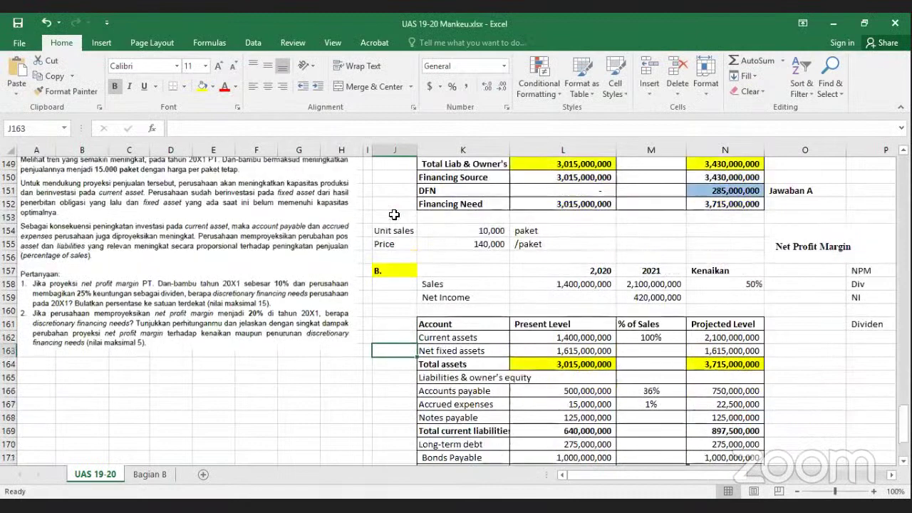
{"action": "scroll", "coordinate": [395, 215], "scroll_direction": "up", "scroll_amount": 1}
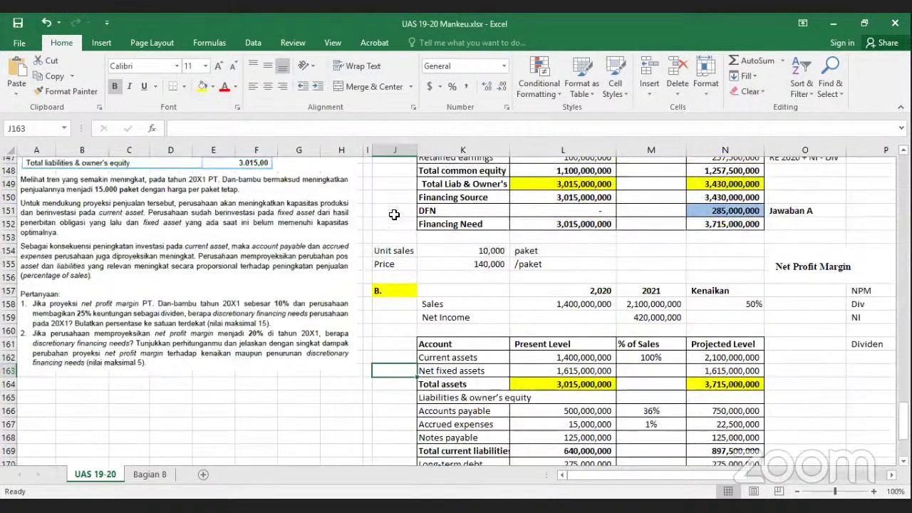
{"action": "scroll", "coordinate": [539, 215], "scroll_direction": "up", "scroll_amount": 3}
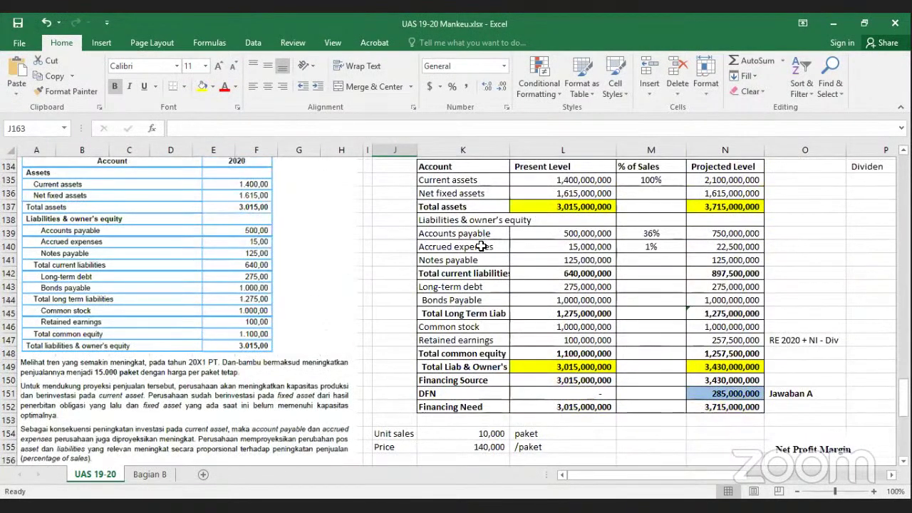
{"action": "scroll", "coordinate": [485, 242], "scroll_direction": "up", "scroll_amount": 3}
{"action": "scroll", "coordinate": [469, 286], "scroll_direction": "down", "scroll_amount": 4}
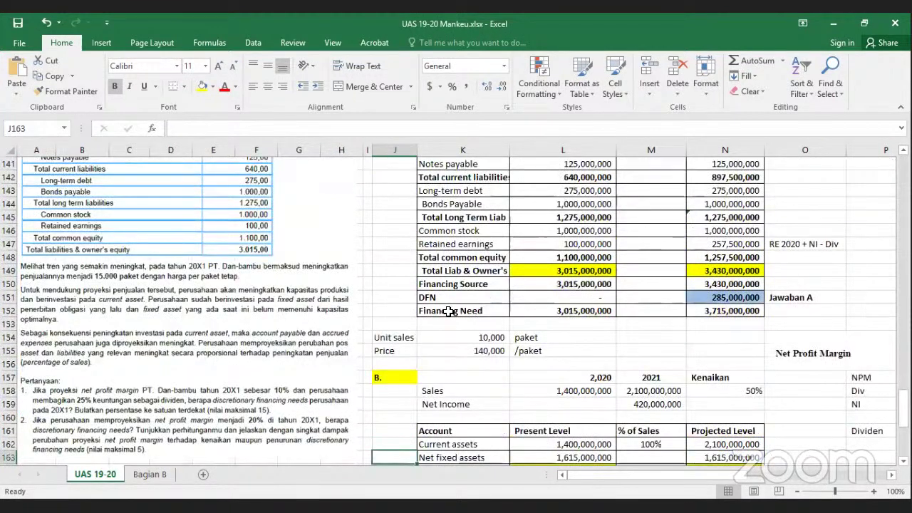
{"action": "scroll", "coordinate": [464, 421], "scroll_direction": "down", "scroll_amount": 2}
{"action": "scroll", "coordinate": [580, 343], "scroll_direction": "up", "scroll_amount": 1}
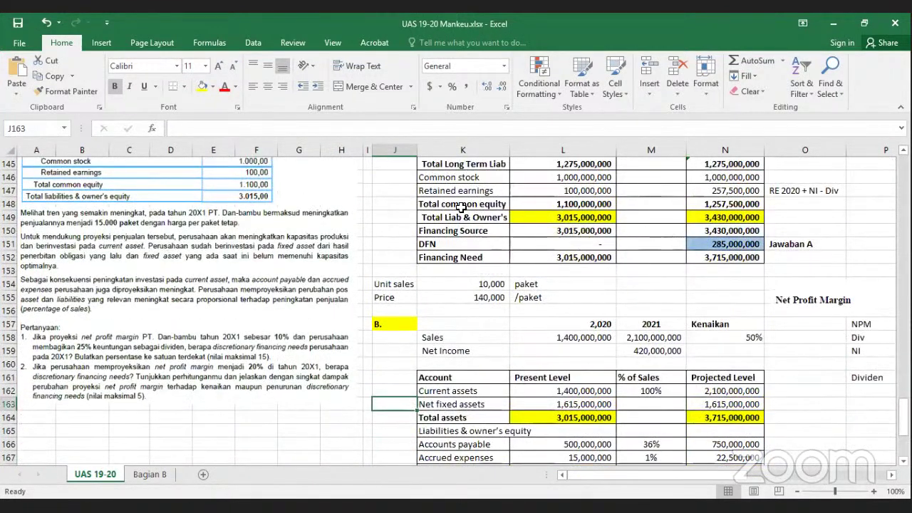
{"action": "left_click", "coordinate": [550, 223]}
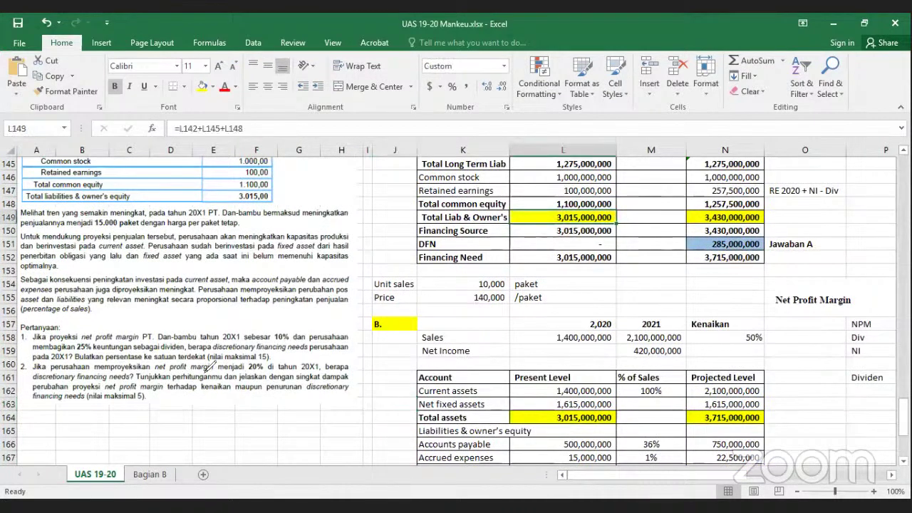
- Circle the 10% and 20% net profit margins in questions 1 and 2, and clear the markings
{"action": "left_click_drag", "start_coordinate": [274, 332], "coordinate": [269, 330]}
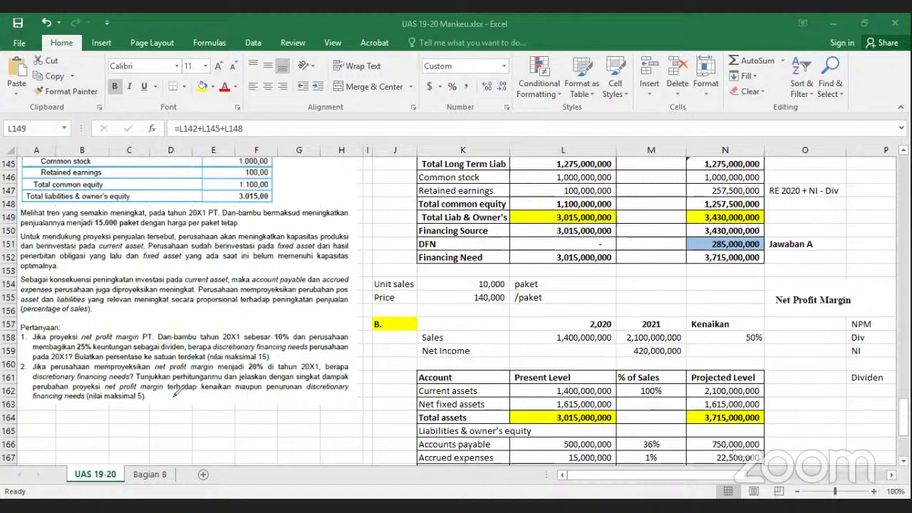
{"action": "left_click_drag", "start_coordinate": [244, 364], "coordinate": [242, 371]}
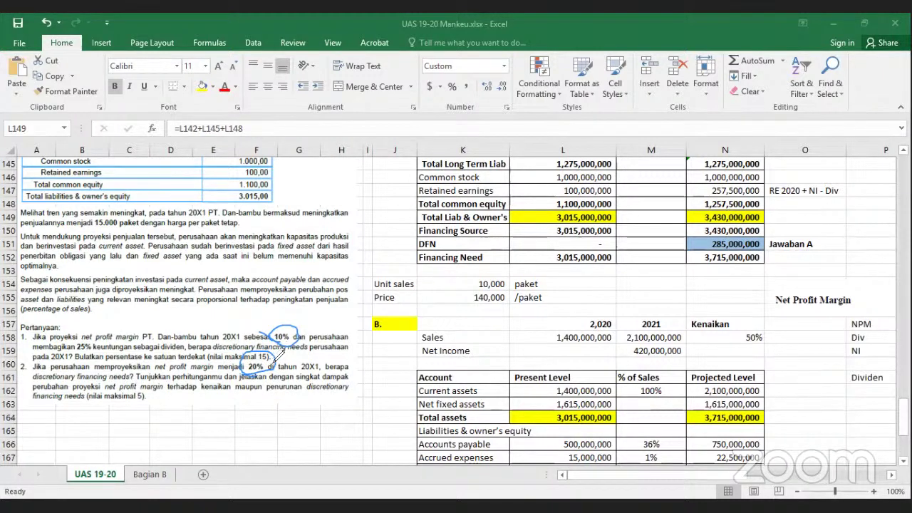
{"action": "key", "text": "Escape"}
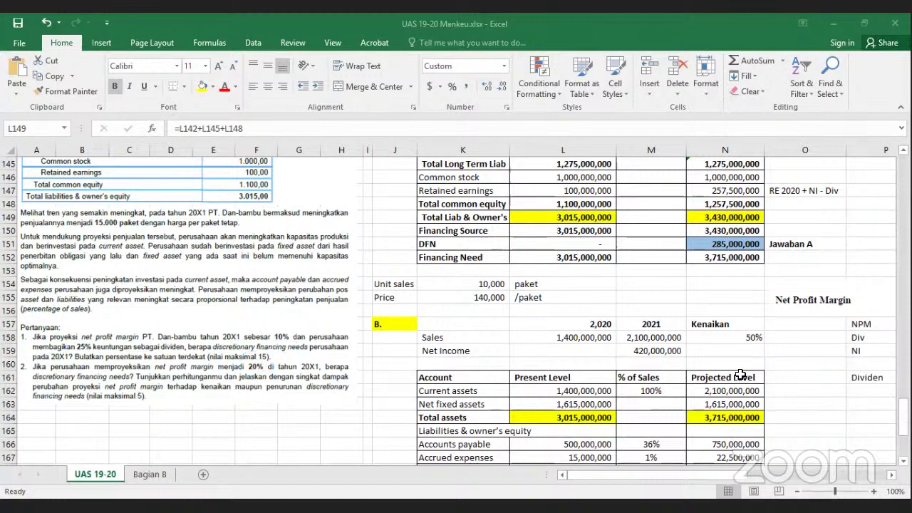
- Check part B's Net fixed assets % of Sales in M163 against the balance sheet and the problem text about fixed asset capacity
{"action": "scroll", "coordinate": [669, 322], "scroll_direction": "down", "scroll_amount": 2}
{"action": "left_click", "coordinate": [669, 322]}
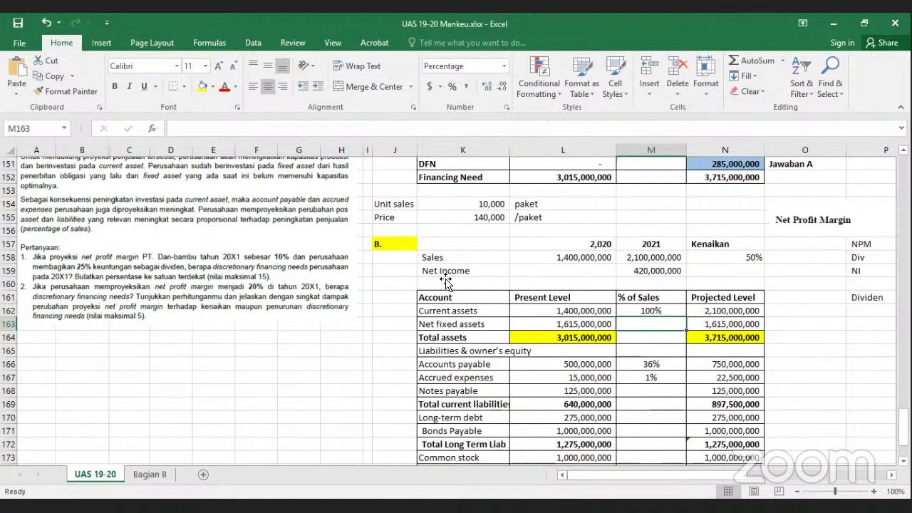
{"action": "scroll", "coordinate": [285, 257], "scroll_direction": "up", "scroll_amount": 3}
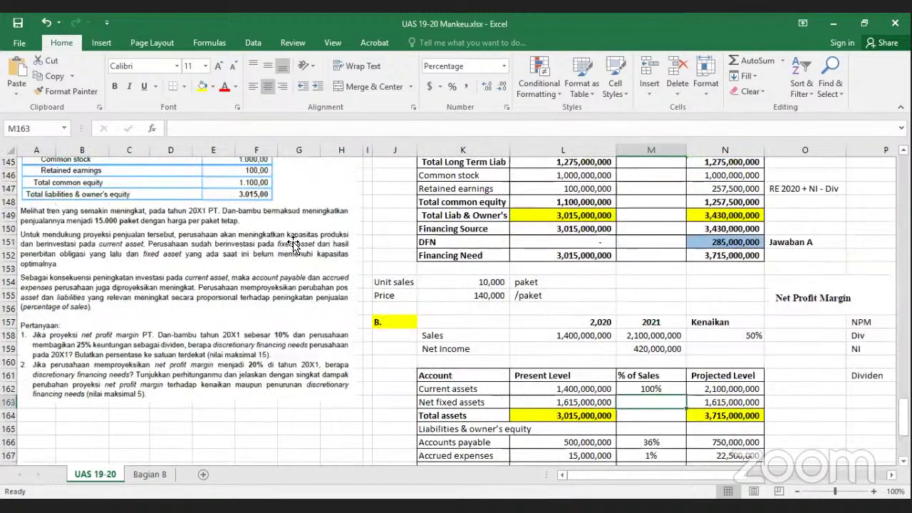
{"action": "scroll", "coordinate": [289, 243], "scroll_direction": "up", "scroll_amount": 2}
{"action": "scroll", "coordinate": [153, 350], "scroll_direction": "up", "scroll_amount": 5}
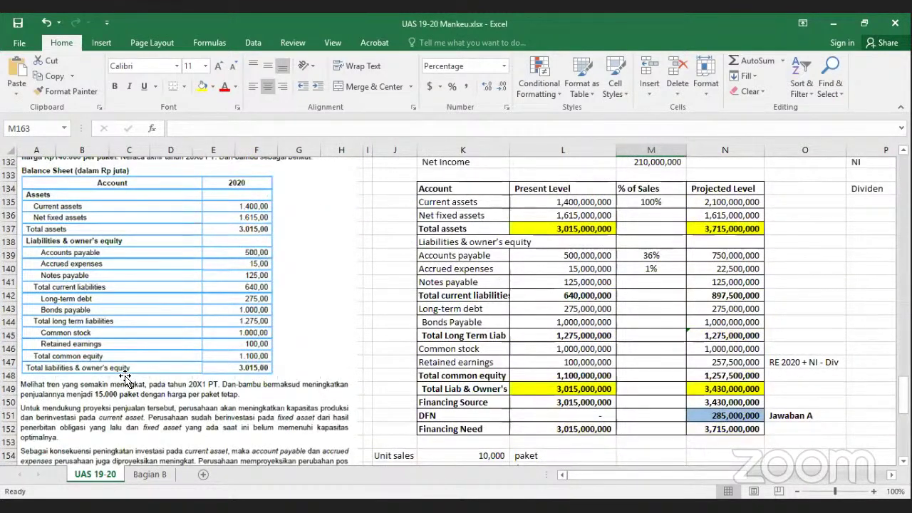
{"action": "scroll", "coordinate": [128, 376], "scroll_direction": "down", "scroll_amount": 5}
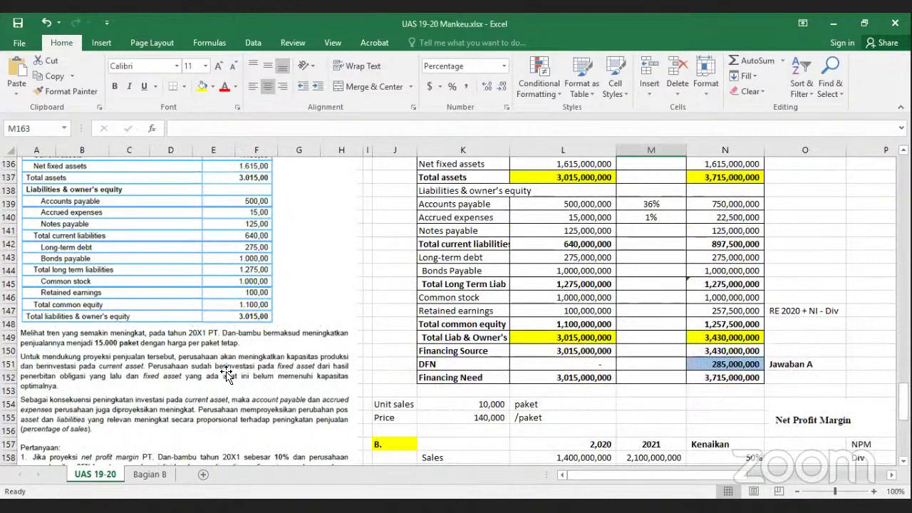
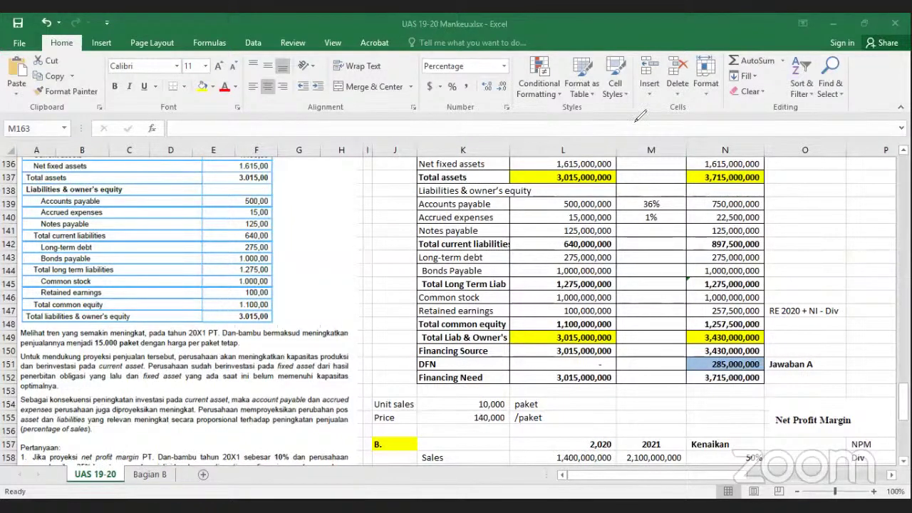
{"action": "left_click", "coordinate": [663, 220]}
{"action": "scroll", "coordinate": [663, 222], "scroll_direction": "up", "scroll_amount": 2}
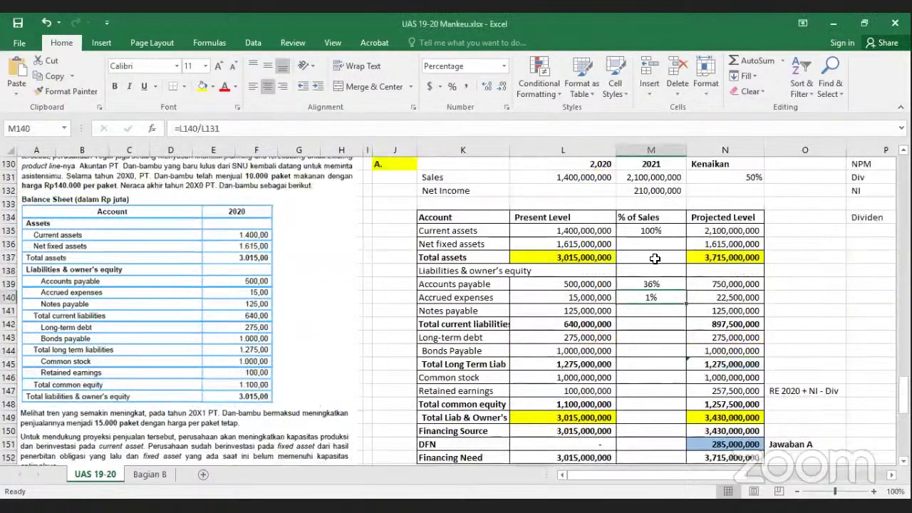
{"action": "scroll", "coordinate": [654, 269], "scroll_direction": "up", "scroll_amount": 1}
{"action": "left_click", "coordinate": [654, 275]}
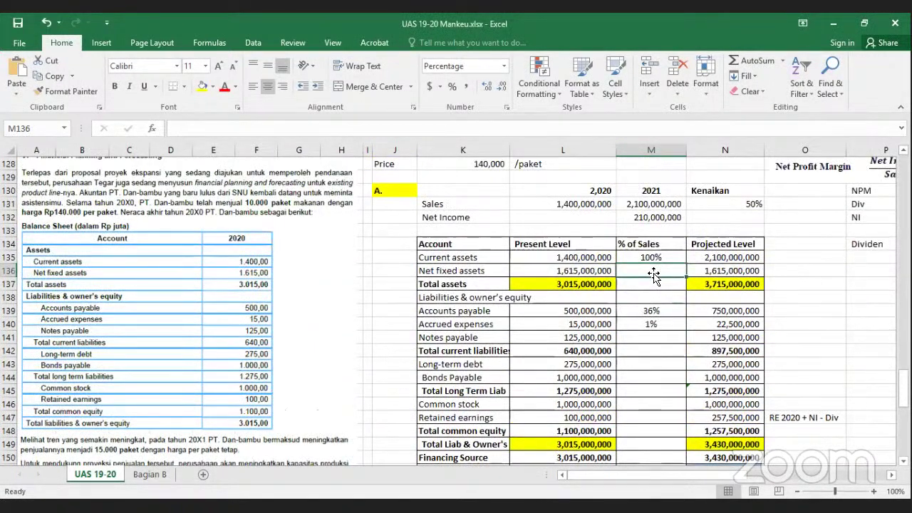
{"action": "type", "text": "="}
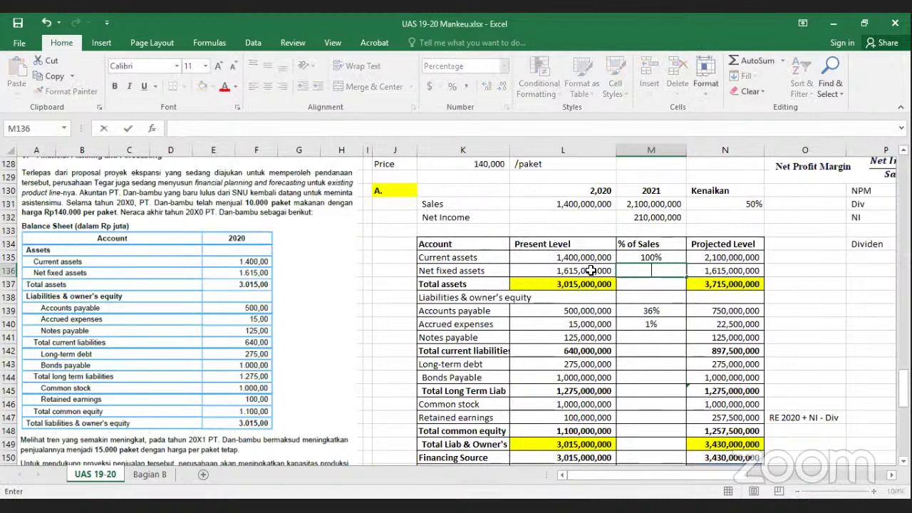
{"action": "key", "text": "BackSpace"}
{"action": "key", "text": "Return"}
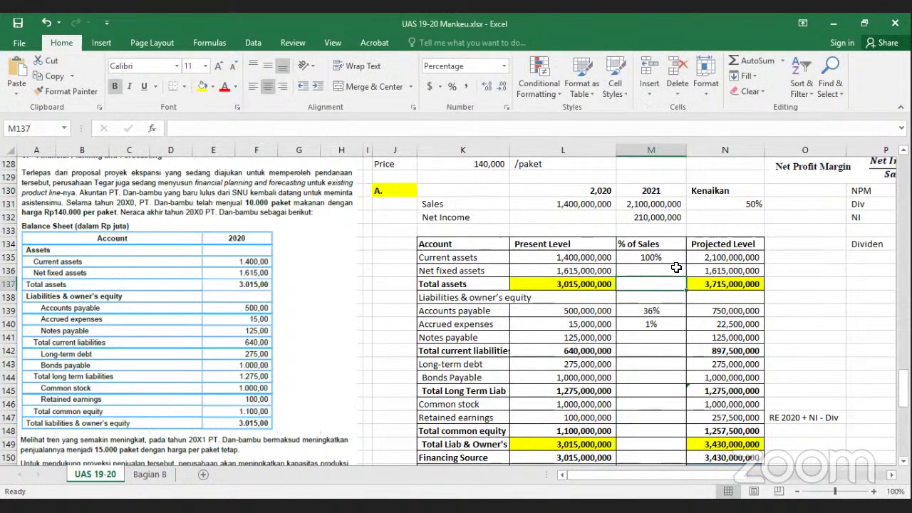
- Try 14000000 as part A's 2020 Sales in L131
{"action": "key", "text": "Up"}
{"action": "key", "text": "Up"}
{"action": "key", "text": "Up"}
{"action": "key", "text": "Up"}
{"action": "key", "text": "Up"}
{"action": "key", "text": "Up"}
{"action": "key", "text": "Left"}
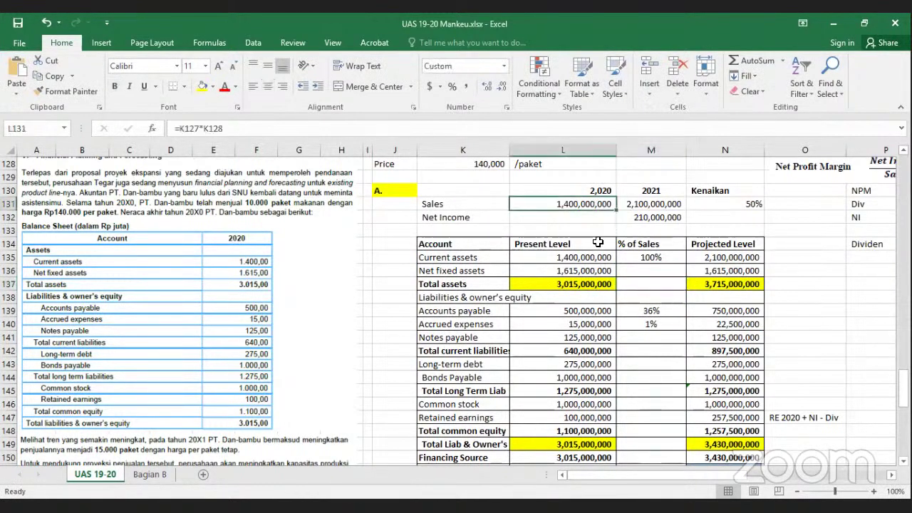
{"action": "type", "text": "140"}
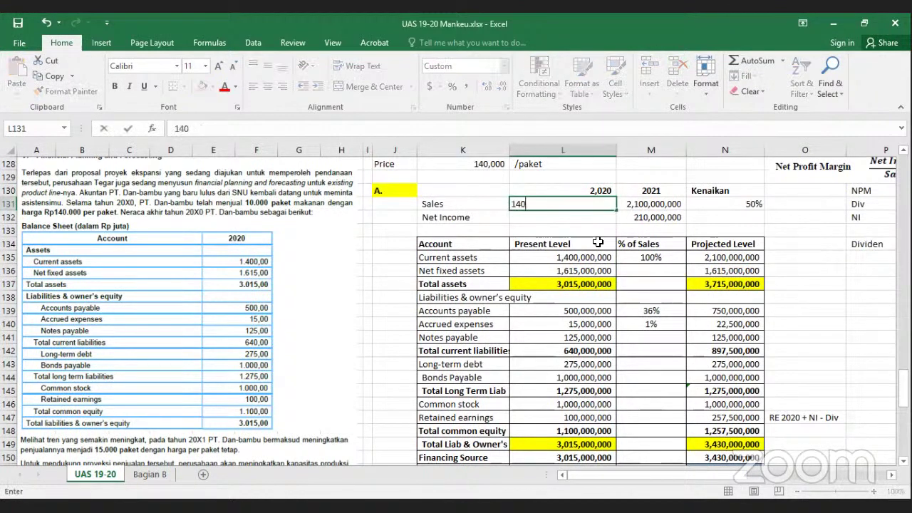
{"action": "type", "text": "00000"}
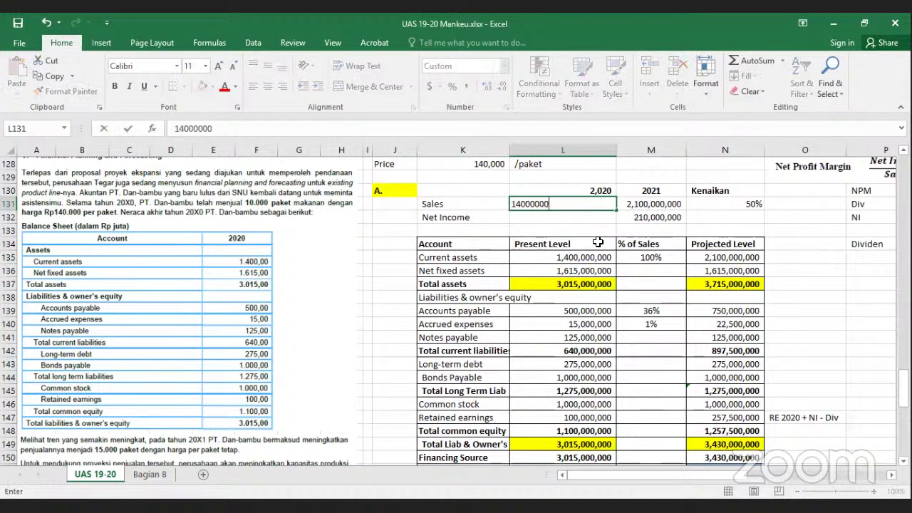
{"action": "left_click", "coordinate": [653, 259]}
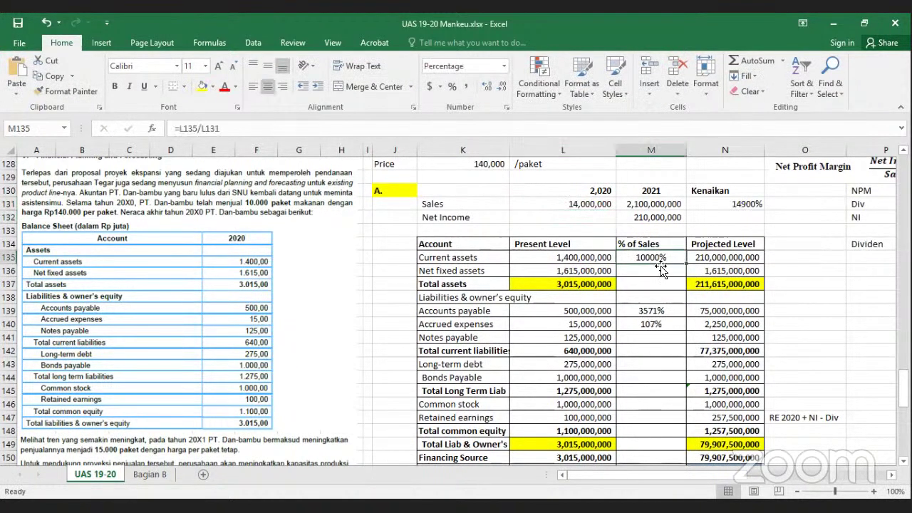
- Check the Current assets, Accounts payable and Accrued expenses formulas in part A, and undo the trial sales value in L131
{"action": "left_click", "coordinate": [706, 260]}
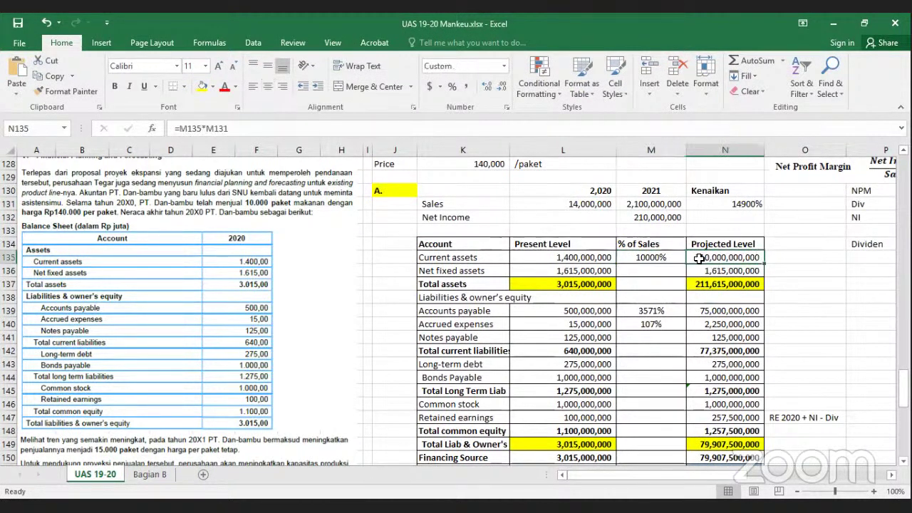
{"action": "left_click", "coordinate": [660, 311]}
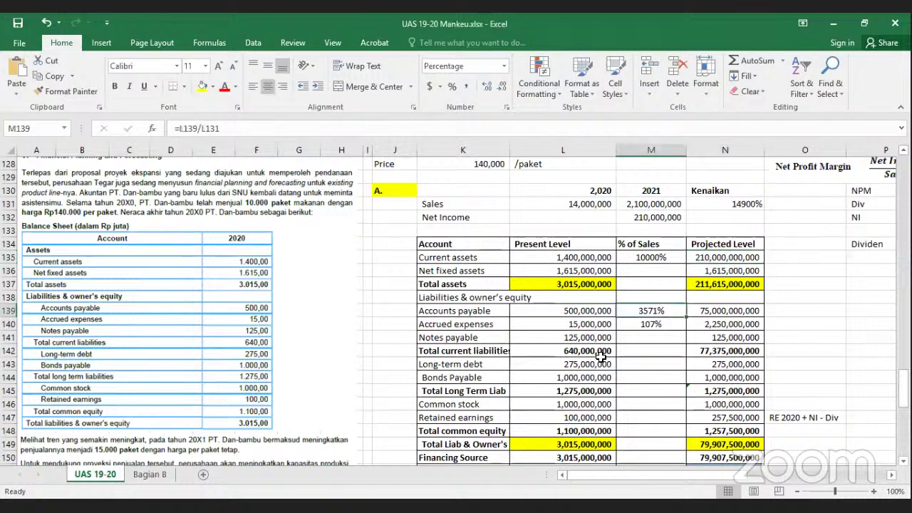
{"action": "left_click", "coordinate": [699, 316]}
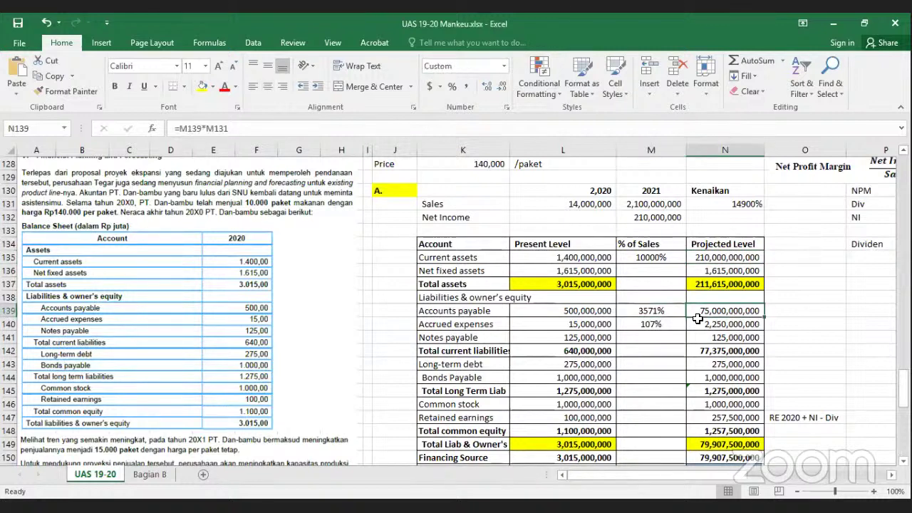
{"action": "key", "text": "Down"}
{"action": "key", "text": "Left"}
{"action": "key", "text": "Right"}
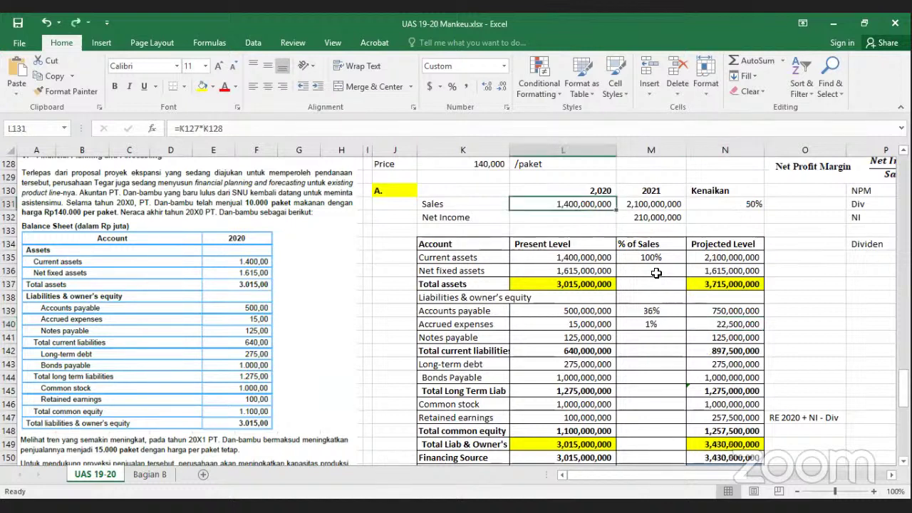
- Examine part A's Net fixed assets row, including % of Sales in M136 and the projection formula in N136, alongside the problem text
{"action": "left_click", "coordinate": [652, 272]}
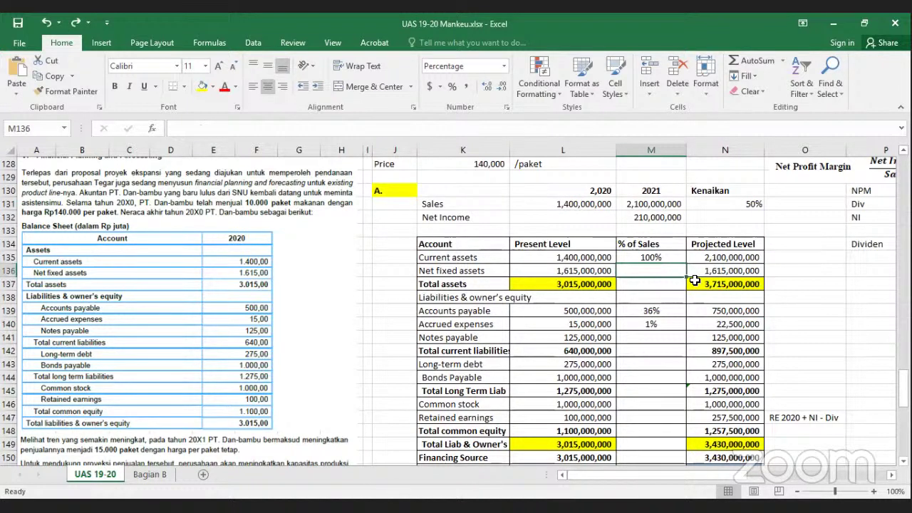
{"action": "scroll", "coordinate": [695, 280], "scroll_direction": "down", "scroll_amount": 1}
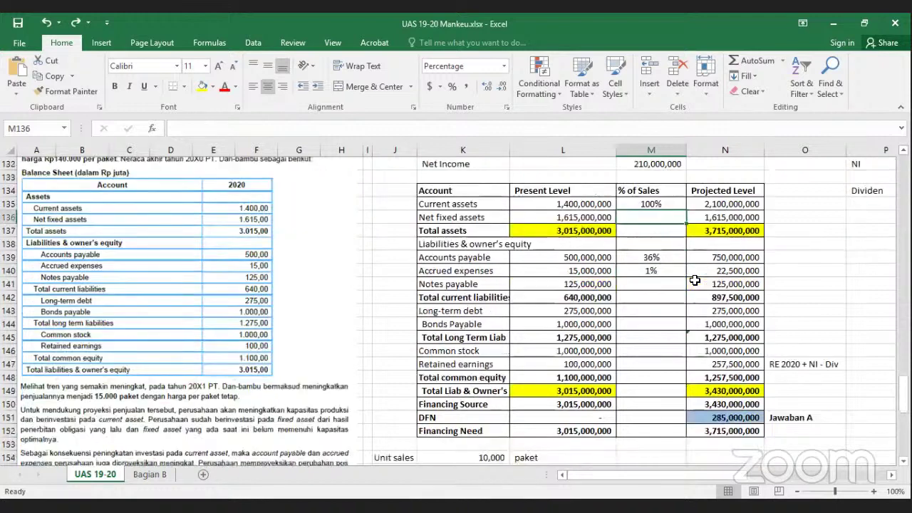
{"action": "scroll", "coordinate": [695, 280], "scroll_direction": "down", "scroll_amount": 1}
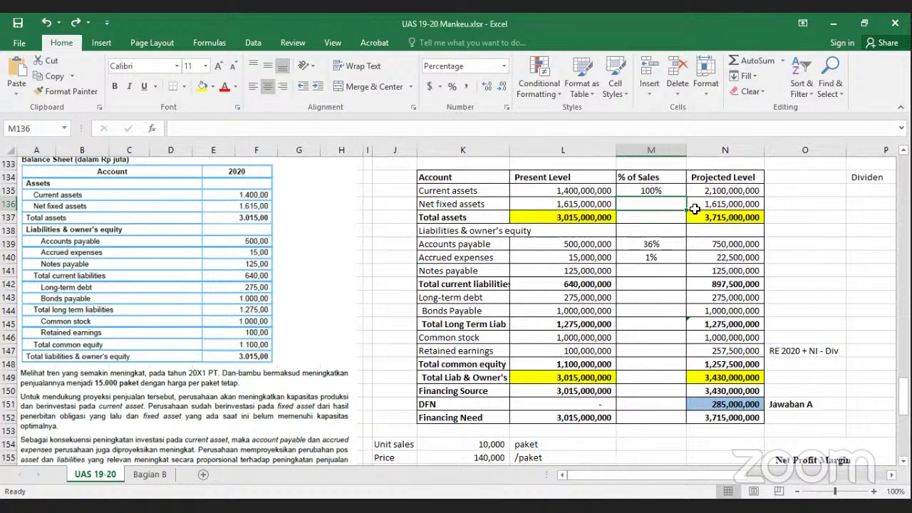
{"action": "key", "text": "Right"}
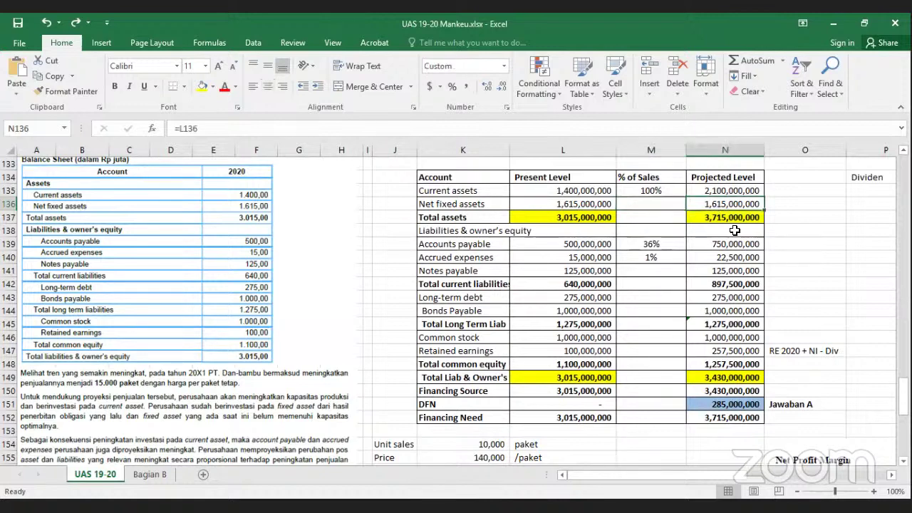
{"action": "scroll", "coordinate": [721, 240], "scroll_direction": "down", "scroll_amount": 1}
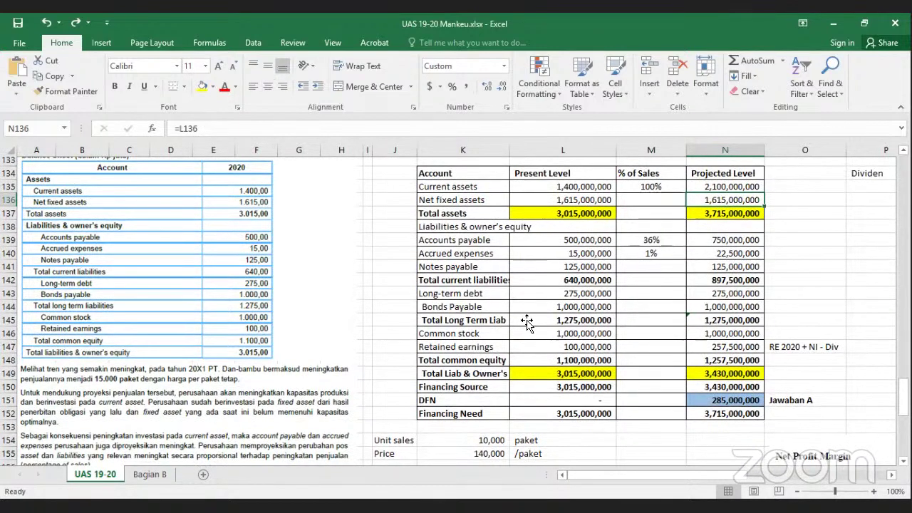
{"action": "scroll", "coordinate": [523, 320], "scroll_direction": "down", "scroll_amount": 1}
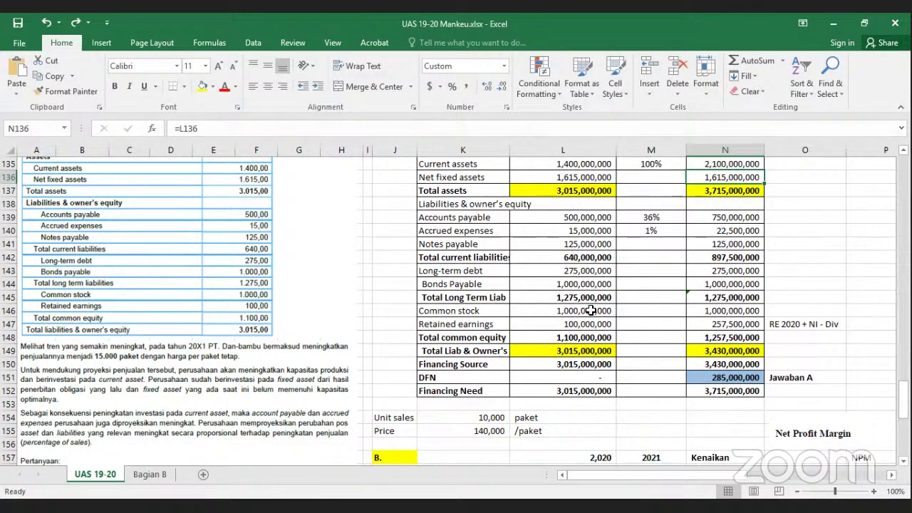
- Review part A's Projected Level heading and the 2020 and 2021 Sales formulas in L131 and M131
{"action": "scroll", "coordinate": [670, 257], "scroll_direction": "up", "scroll_amount": 2}
{"action": "left_click", "coordinate": [722, 202]}
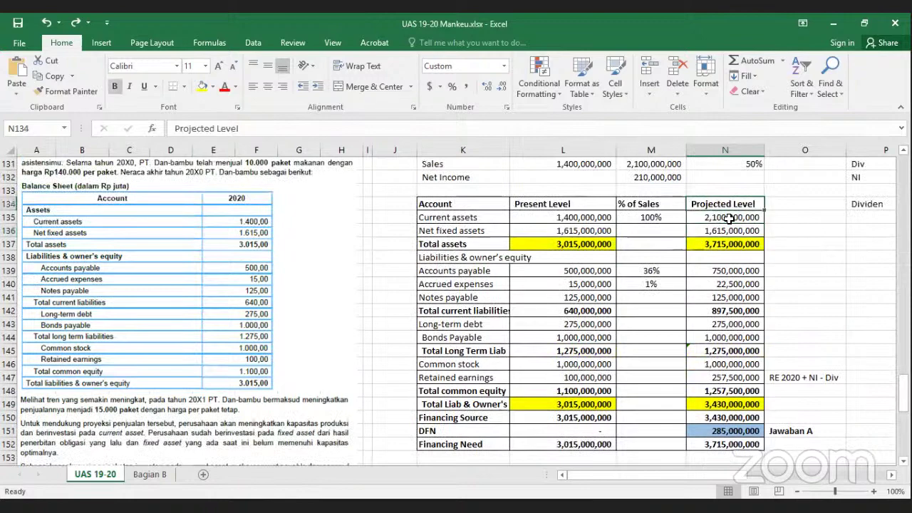
{"action": "scroll", "coordinate": [730, 217], "scroll_direction": "up", "scroll_amount": 1}
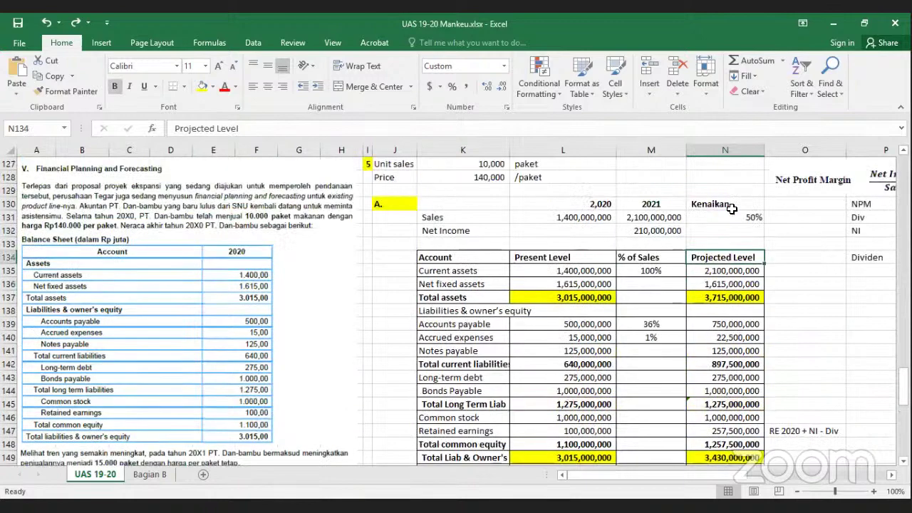
{"action": "left_click", "coordinate": [587, 219]}
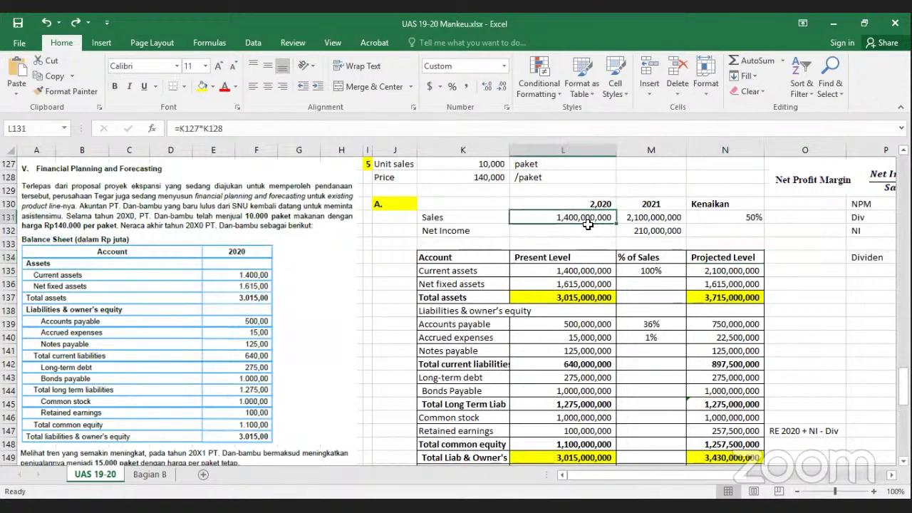
{"action": "left_click", "coordinate": [651, 218]}
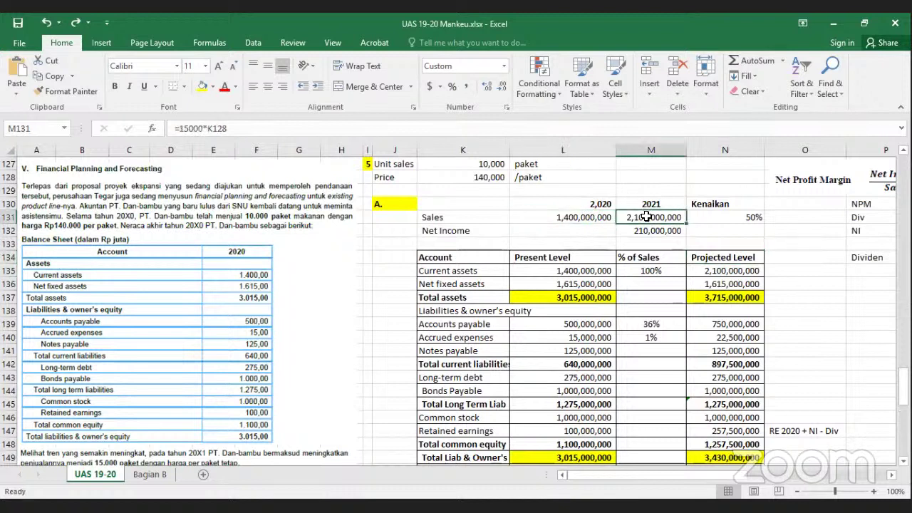
- Replace part A's Kenaikan formula in N131 with =M131/L131, and mark the resulting percentage with the annotation pen
{"action": "left_click", "coordinate": [716, 218]}
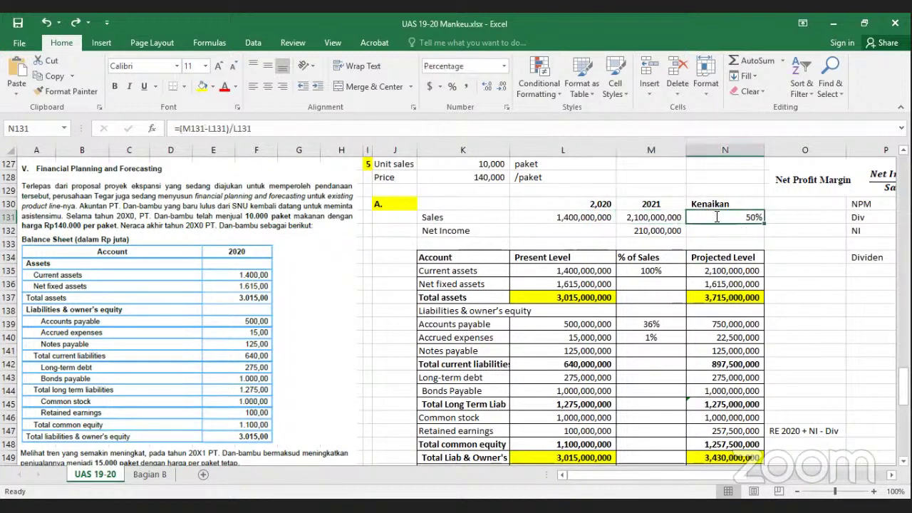
{"action": "type", "text": "="}
{"action": "left_click", "coordinate": [670, 218]}
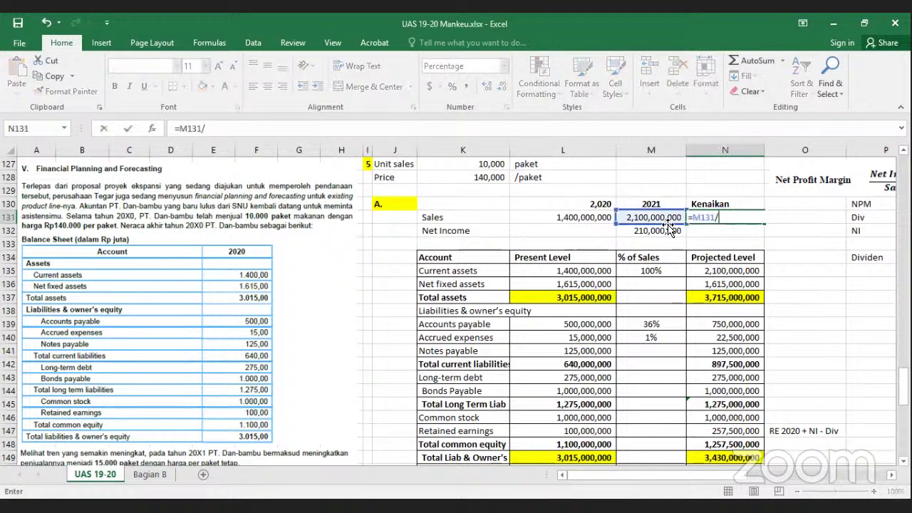
{"action": "type", "text": "/"}
{"action": "left_click", "coordinate": [584, 219]}
{"action": "key", "text": "Return"}
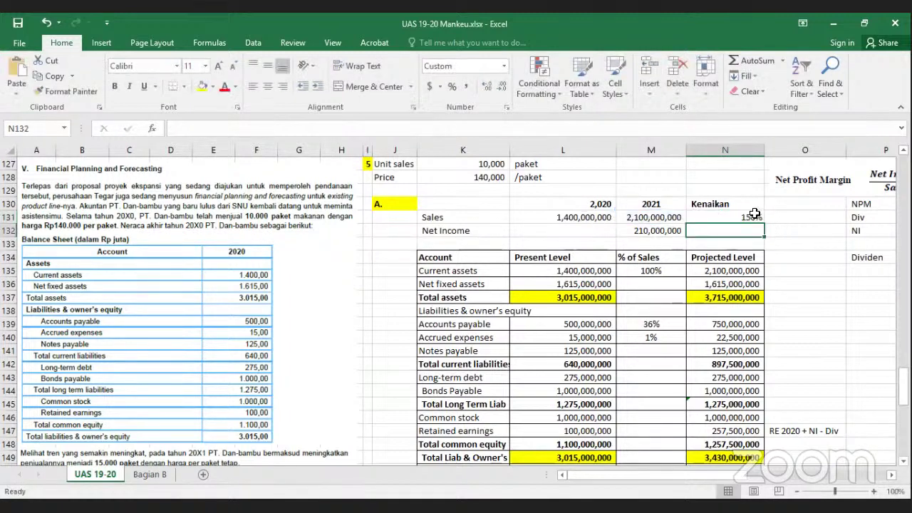
{"action": "key", "text": "Up"}
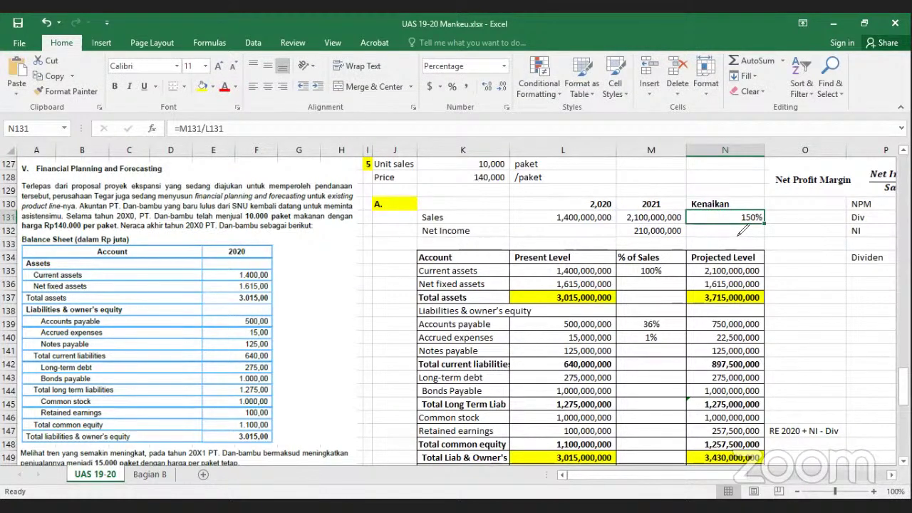
{"action": "left_click_drag", "start_coordinate": [695, 212], "coordinate": [745, 229]}
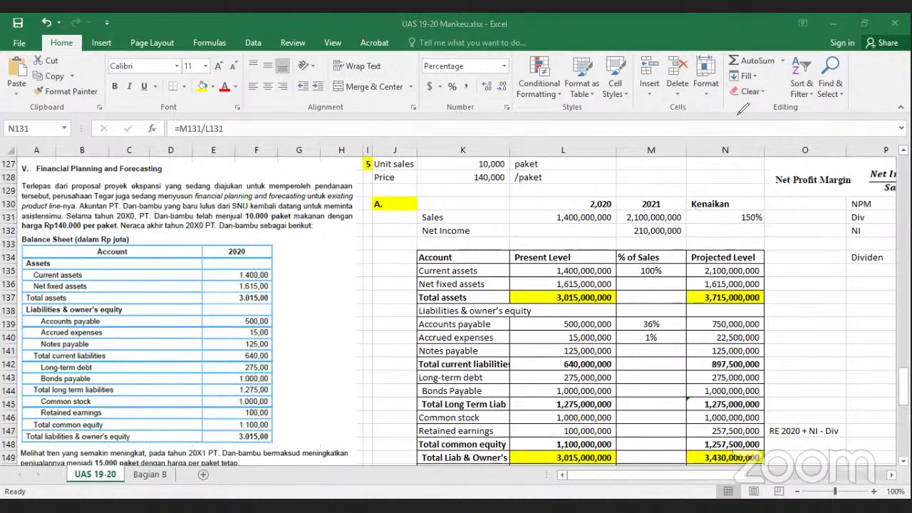
- Enter =L135*N131 in O135 to project part A's Current assets by sales growth, and compare it with N135
{"action": "left_click", "coordinate": [792, 267]}
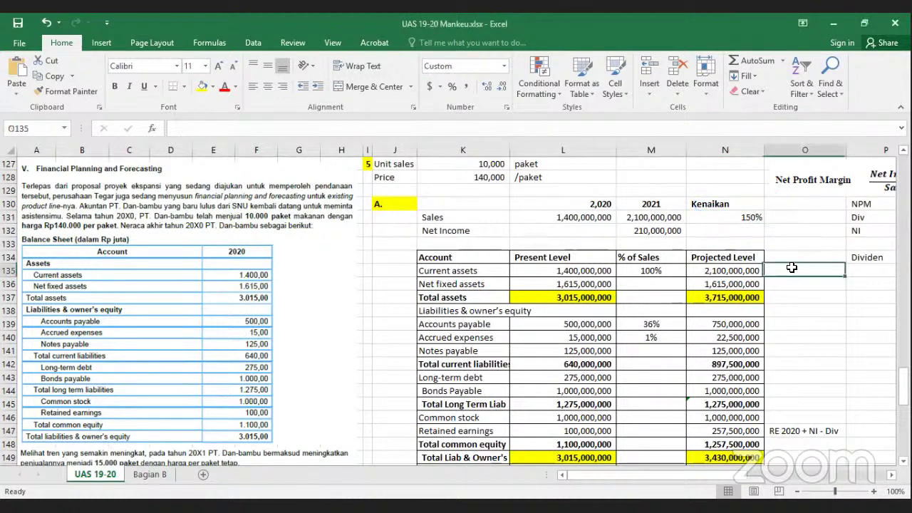
{"action": "type", "text": "="}
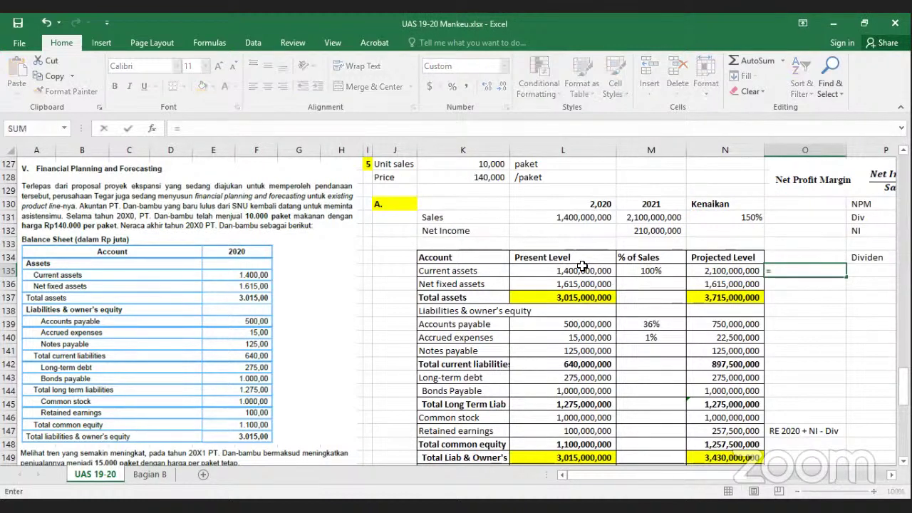
{"action": "left_click", "coordinate": [579, 269]}
{"action": "type", "text": "*"}
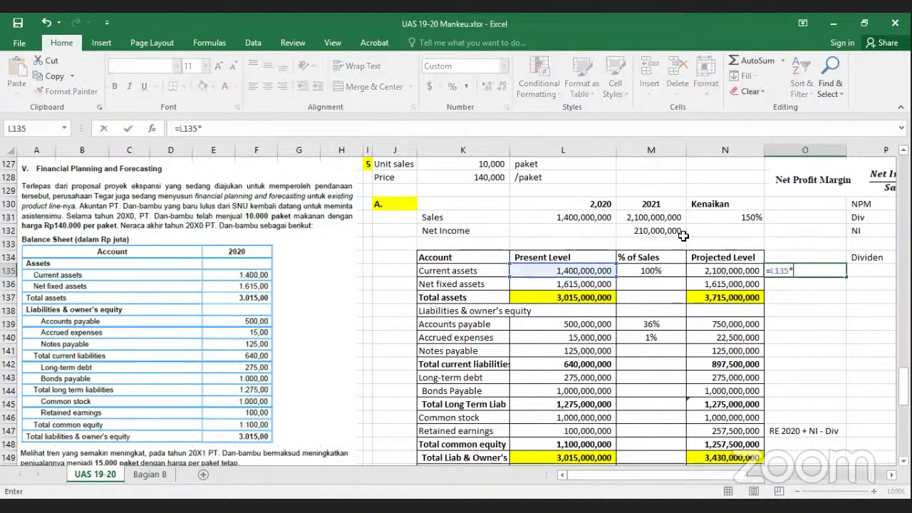
{"action": "left_click", "coordinate": [747, 213]}
{"action": "key", "text": "Return"}
{"action": "left_click_drag", "start_coordinate": [742, 271], "coordinate": [781, 270]}
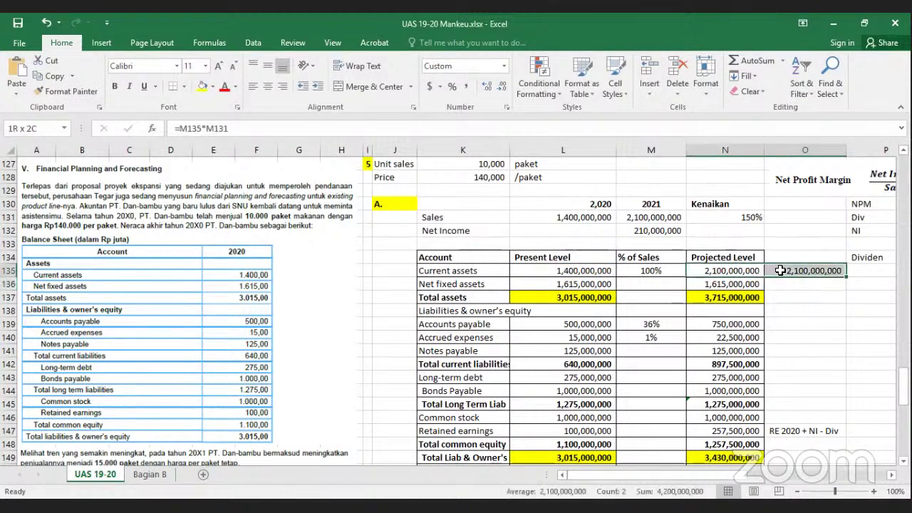
{"action": "left_click", "coordinate": [739, 272]}
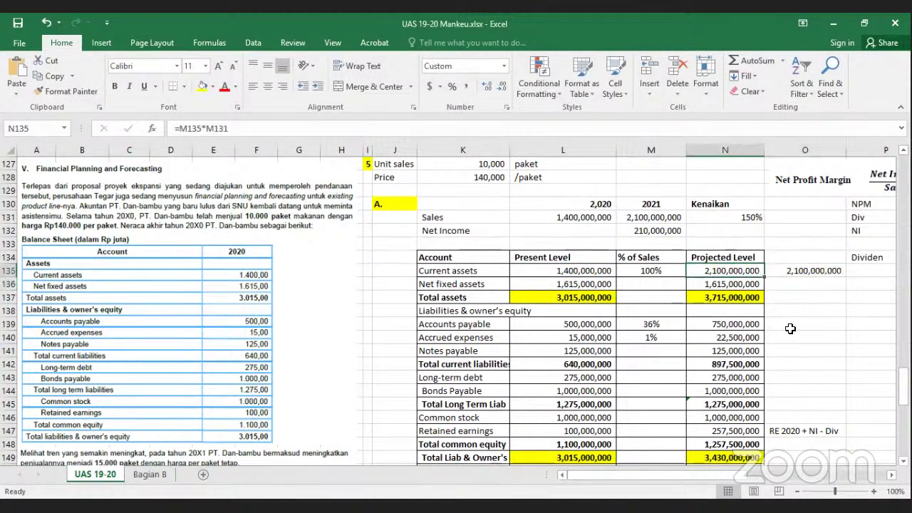
- Enter =L139*N131 in O139 to project Accounts payable by sales growth, and mark N139 with the annotation pen
{"action": "left_click", "coordinate": [790, 325]}
{"action": "type", "text": "="}
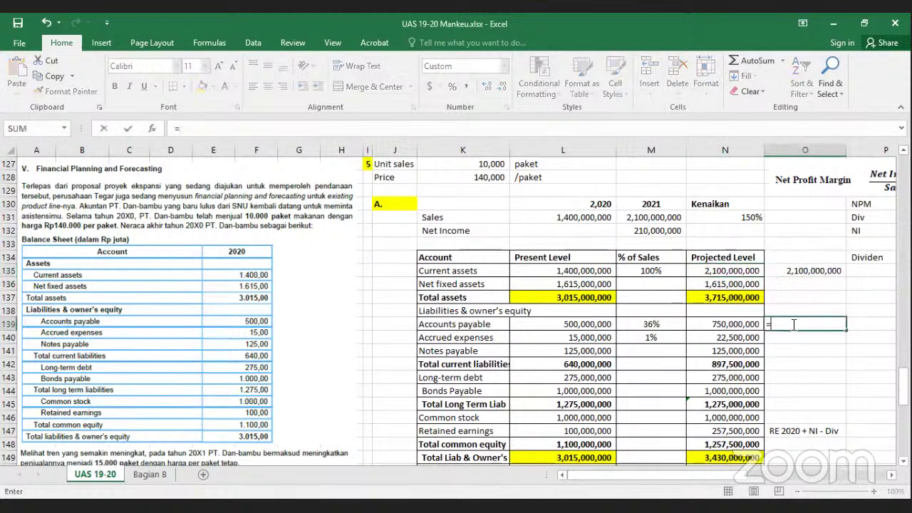
{"action": "left_click", "coordinate": [571, 325]}
{"action": "type", "text": "*"}
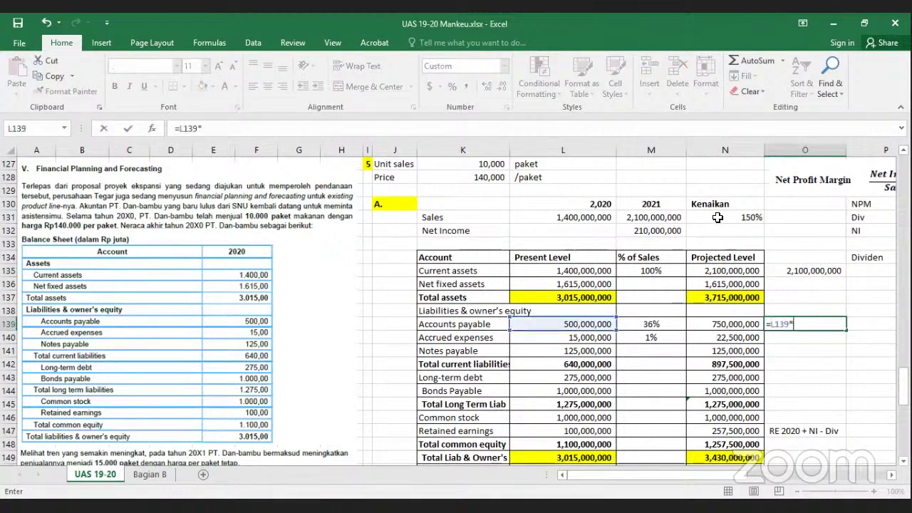
{"action": "left_click", "coordinate": [717, 217]}
{"action": "key", "text": "Return"}
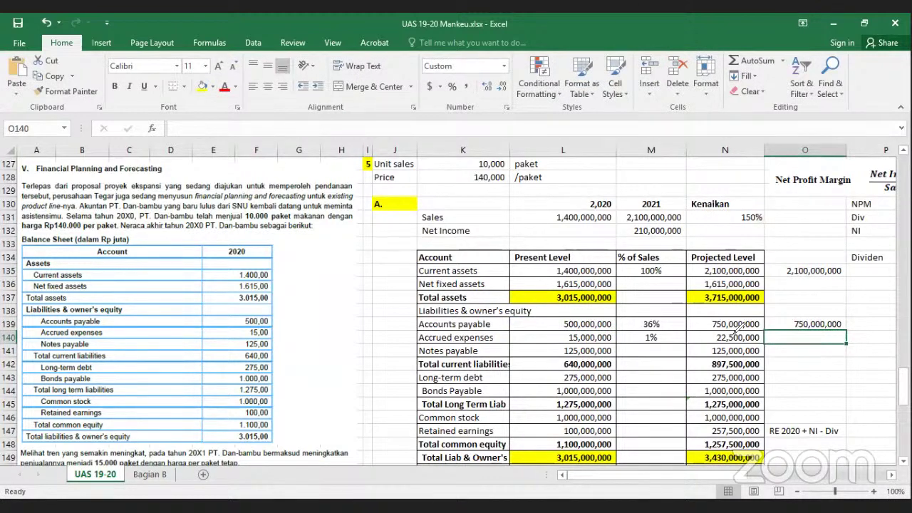
{"action": "left_click_drag", "start_coordinate": [713, 325], "coordinate": [695, 312]}
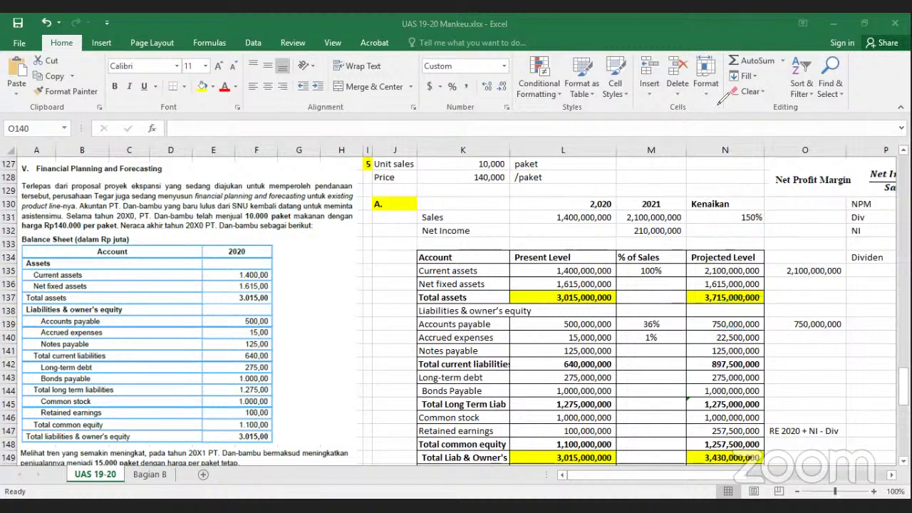
- Enter =L140*N131 in O140 to project Accrued expenses by sales growth, and compare it with N140
{"action": "left_click", "coordinate": [804, 340]}
{"action": "type", "text": "="}
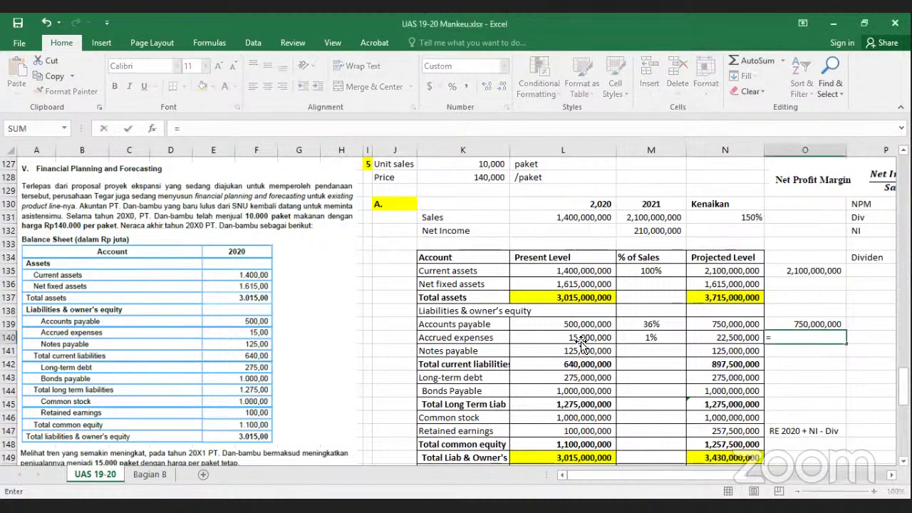
{"action": "left_click", "coordinate": [582, 341]}
{"action": "type", "text": "*"}
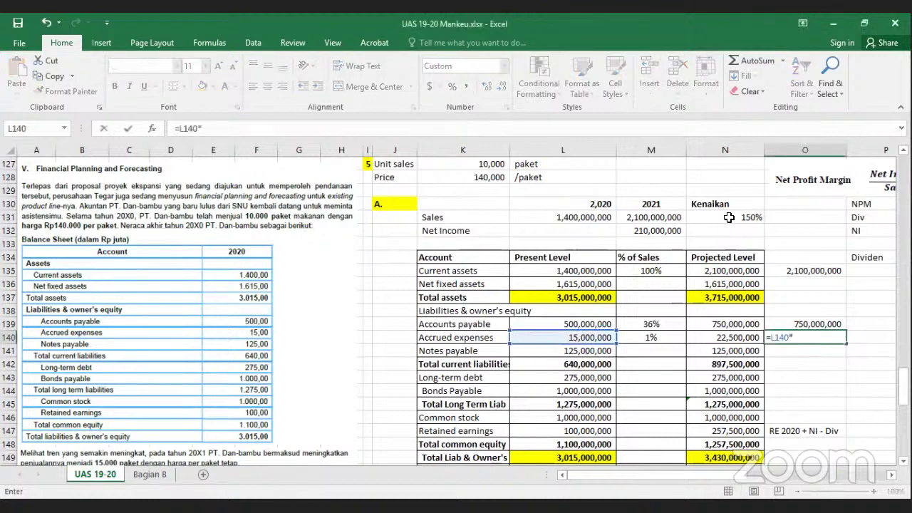
{"action": "left_click", "coordinate": [729, 217]}
{"action": "key", "text": "Return"}
{"action": "left_click_drag", "start_coordinate": [739, 342], "coordinate": [802, 351]}
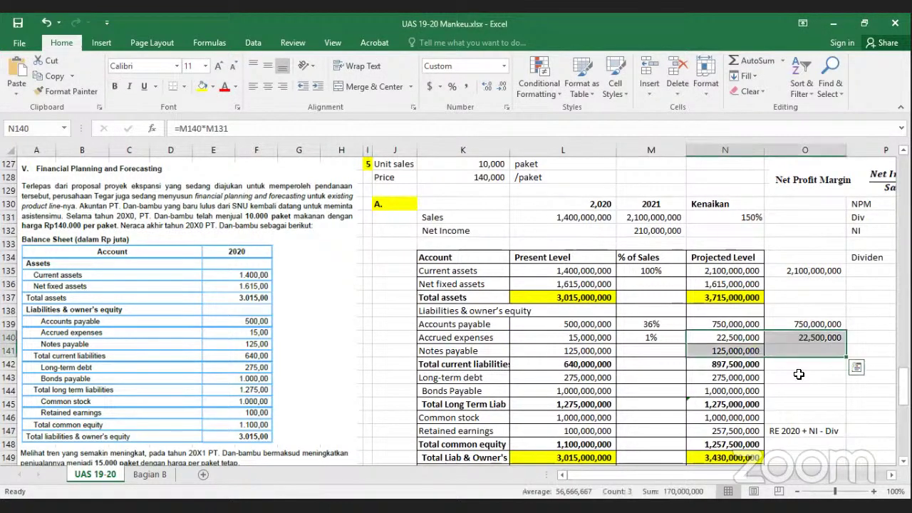
{"action": "left_click", "coordinate": [797, 341]}
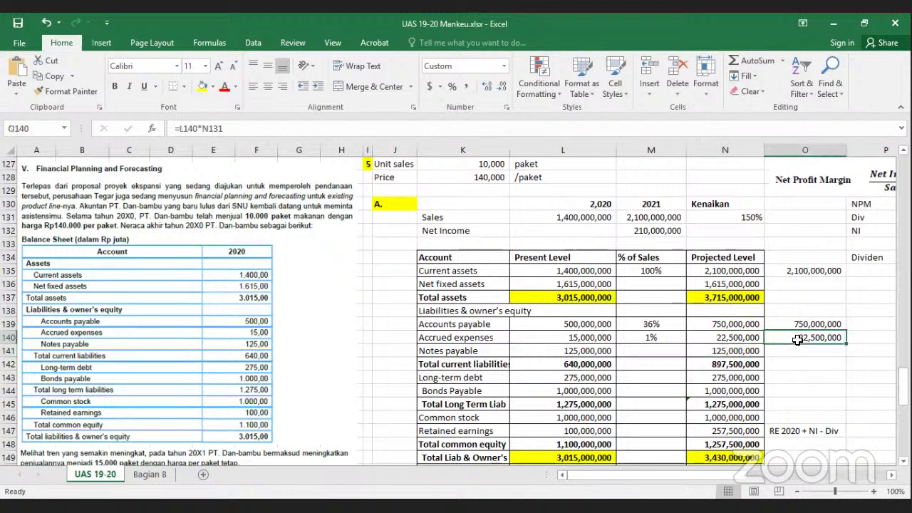
- Review part A's Current assets formulas for % of Sales in M135 and Projected Level in N135, and the Kenaikan formula in N131
{"action": "left_click", "coordinate": [654, 260]}
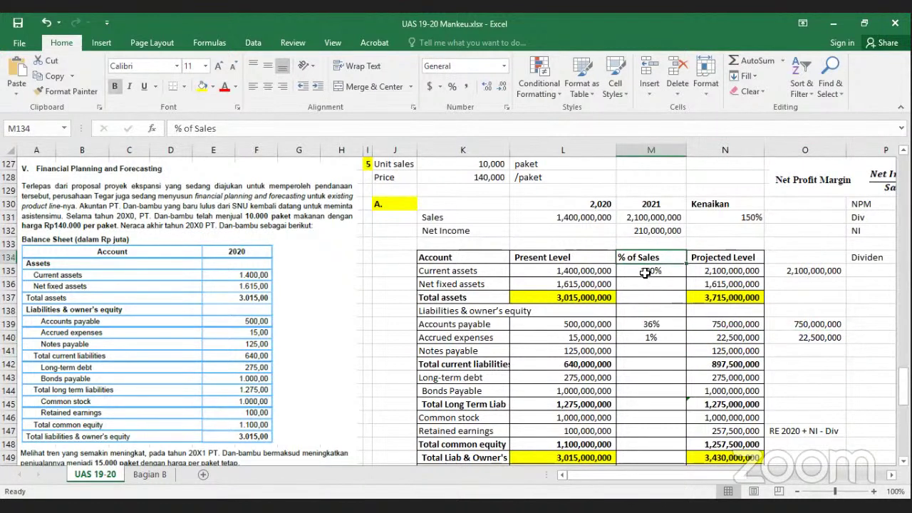
{"action": "left_click", "coordinate": [645, 272]}
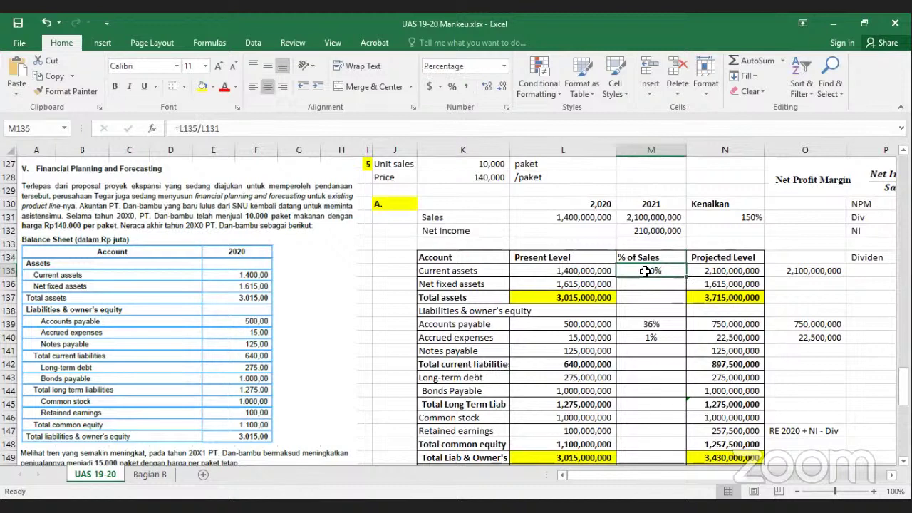
{"action": "left_click", "coordinate": [574, 271]}
{"action": "key", "text": "Down"}
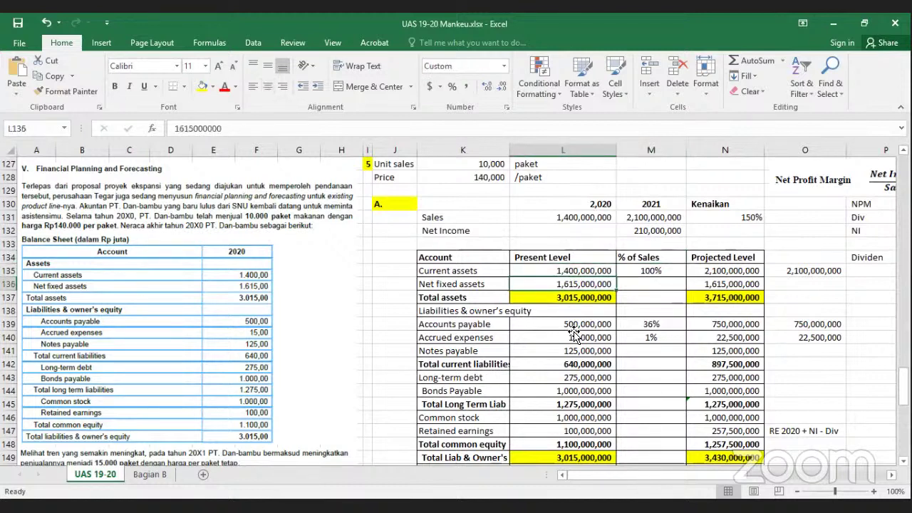
{"action": "double_click", "coordinate": [653, 271]}
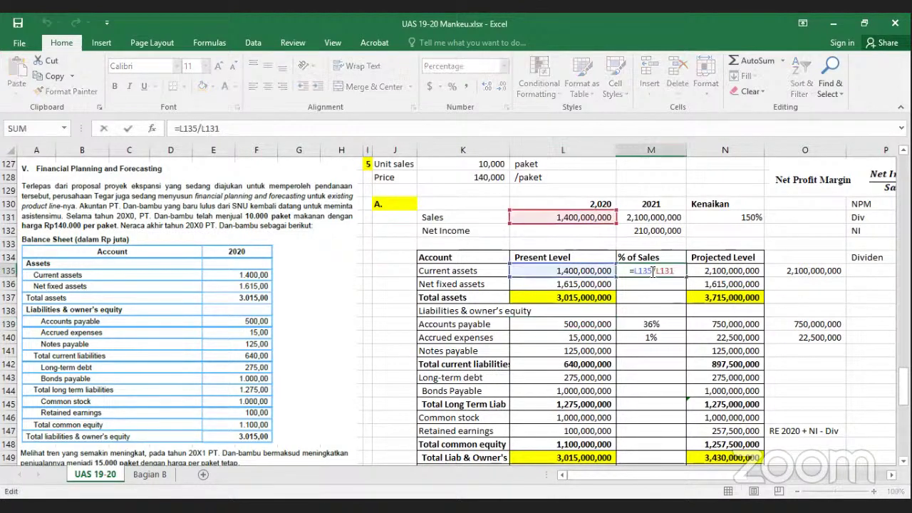
{"action": "key", "text": "Return"}
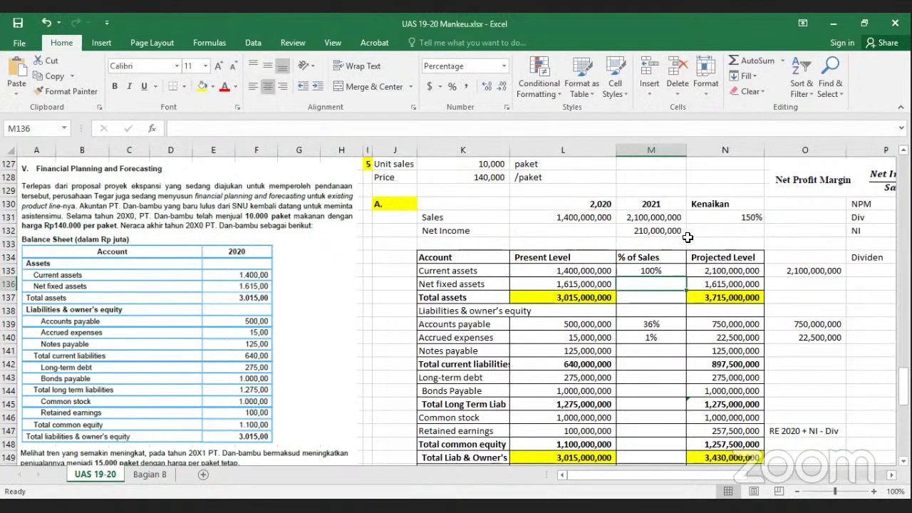
{"action": "left_click", "coordinate": [701, 270]}
{"action": "key", "text": "F2"}
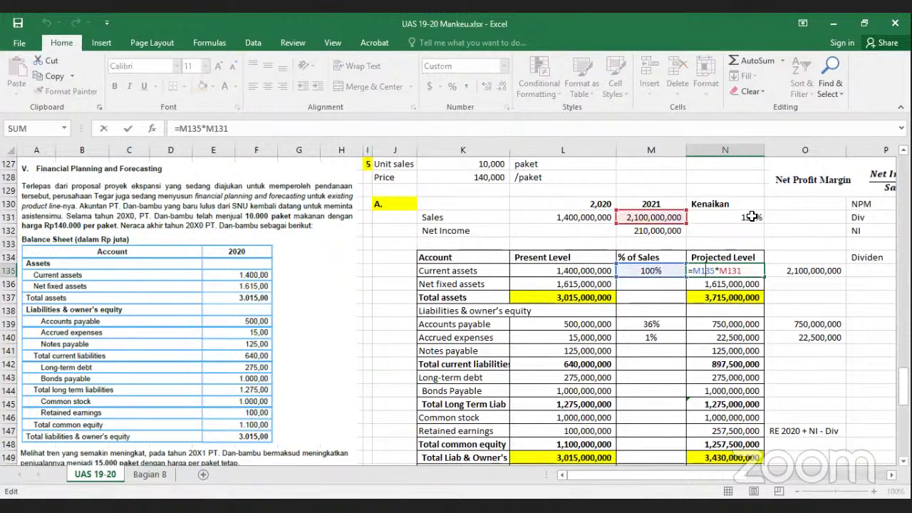
{"action": "key", "text": "Return"}
{"action": "key", "text": "Up"}
{"action": "key", "text": "Up"}
{"action": "key", "text": "Up"}
{"action": "key", "text": "Up"}
{"action": "key", "text": "Up"}
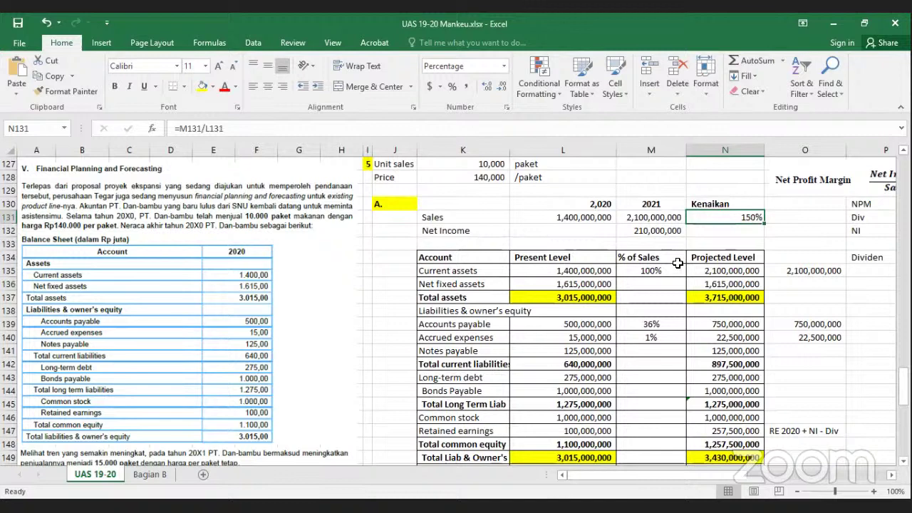
- Annotate part B's Kenaikan percentage, the 2020-to-2021 Sales change and projected Current assets with the pen, and undo the marks
{"action": "scroll", "coordinate": [662, 248], "scroll_direction": "down", "scroll_amount": 7}
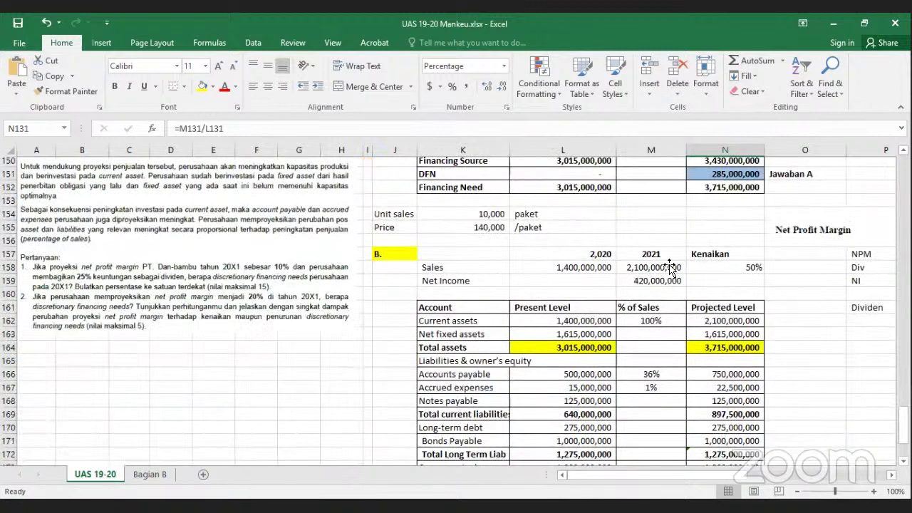
{"action": "scroll", "coordinate": [674, 265], "scroll_direction": "down", "scroll_amount": 3}
{"action": "left_click", "coordinate": [715, 271]}
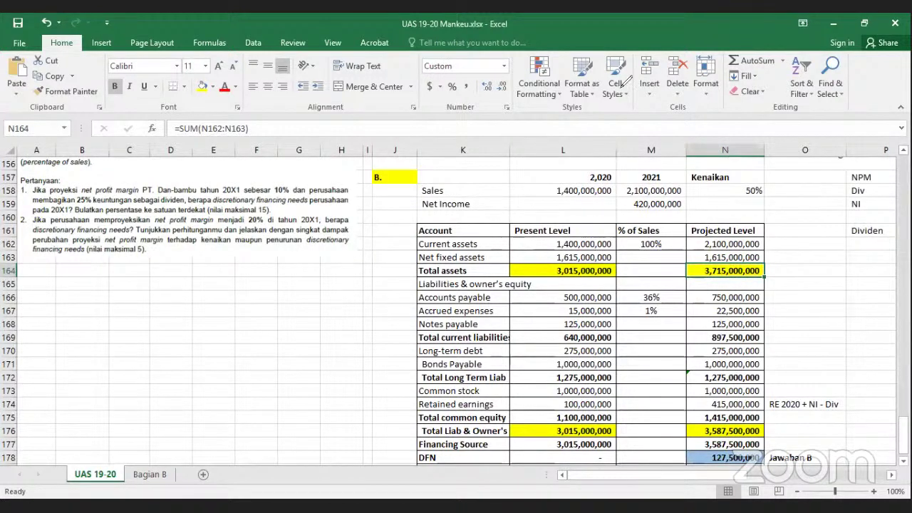
{"action": "mouse_move", "coordinate": [769, 206]}
{"action": "left_mouse_down"}
{"action": "mouse_move", "coordinate": [739, 183]}
{"action": "mouse_move", "coordinate": [721, 201]}
{"action": "left_mouse_up"}
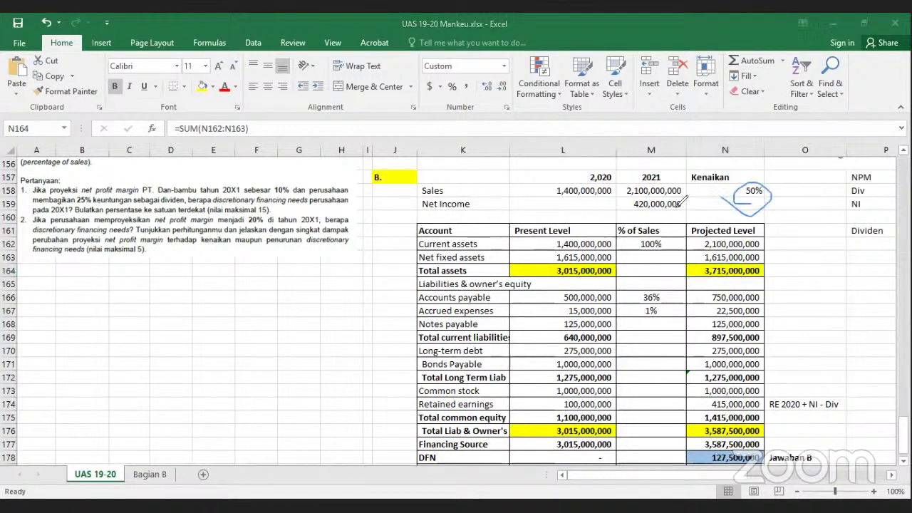
{"action": "left_click_drag", "start_coordinate": [613, 191], "coordinate": [627, 190]}
{"action": "left_click_drag", "start_coordinate": [589, 238], "coordinate": [732, 193]}
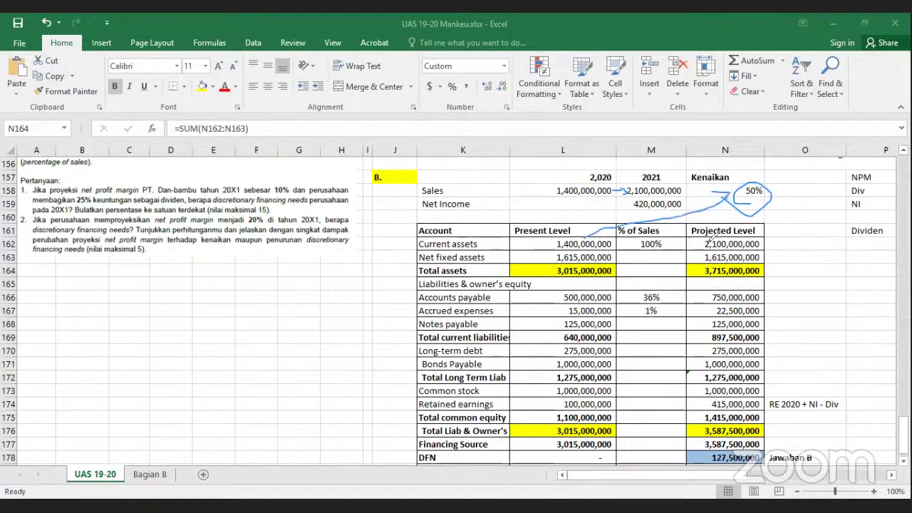
{"action": "mouse_move", "coordinate": [711, 241]}
{"action": "left_mouse_down"}
{"action": "mouse_move", "coordinate": [759, 247]}
{"action": "mouse_move", "coordinate": [779, 235]}
{"action": "mouse_move", "coordinate": [698, 252]}
{"action": "mouse_move", "coordinate": [713, 258]}
{"action": "left_mouse_up"}
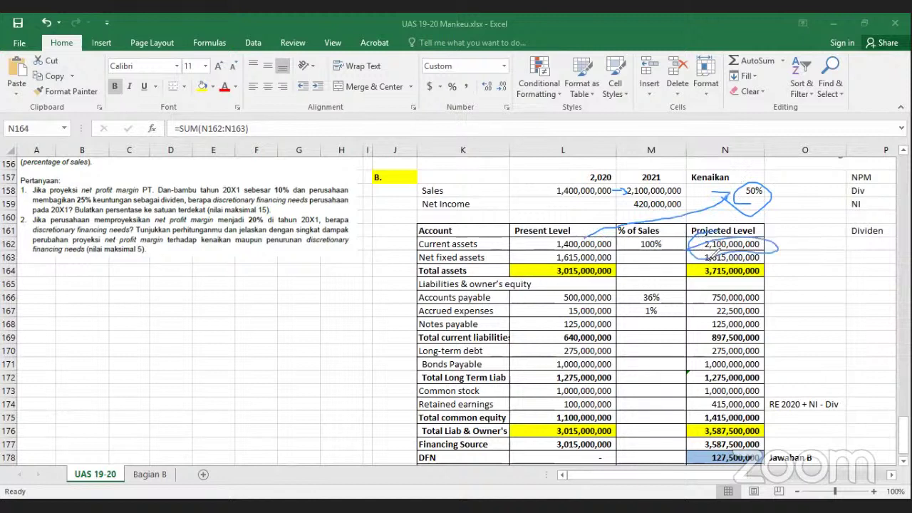
{"action": "key", "text": "ctrl+z"}
{"action": "key", "text": "ctrl+z"}
{"action": "key", "text": "ctrl+z"}
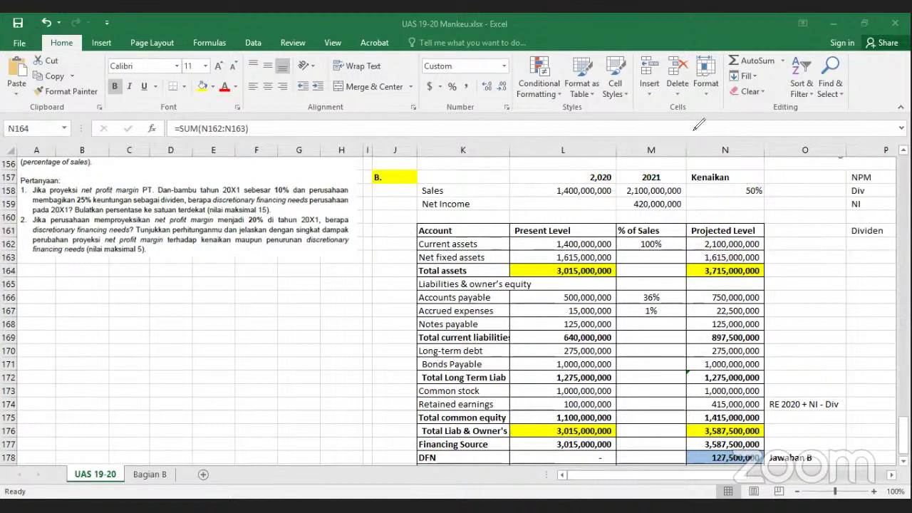
- Check part B's Current assets formulas for % of Sales in M162 and Projected Level in N162
{"action": "double_click", "coordinate": [655, 245]}
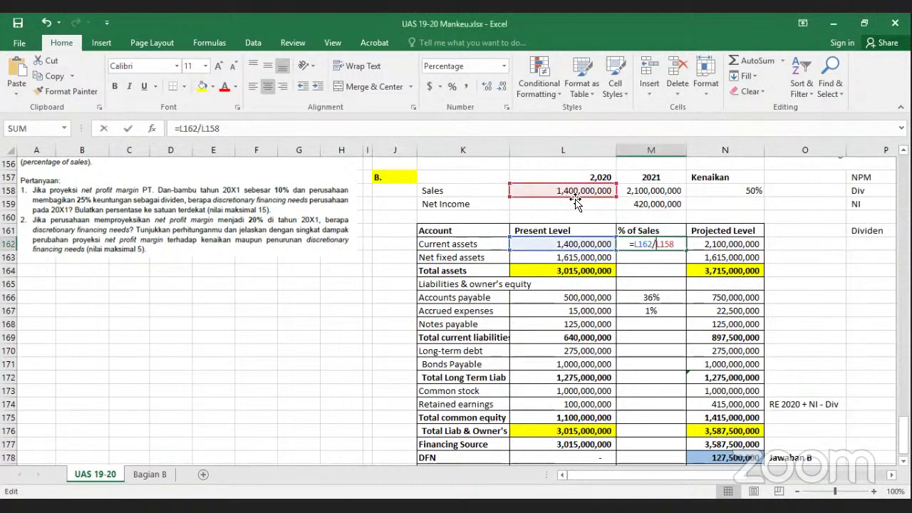
{"action": "key", "text": "Return"}
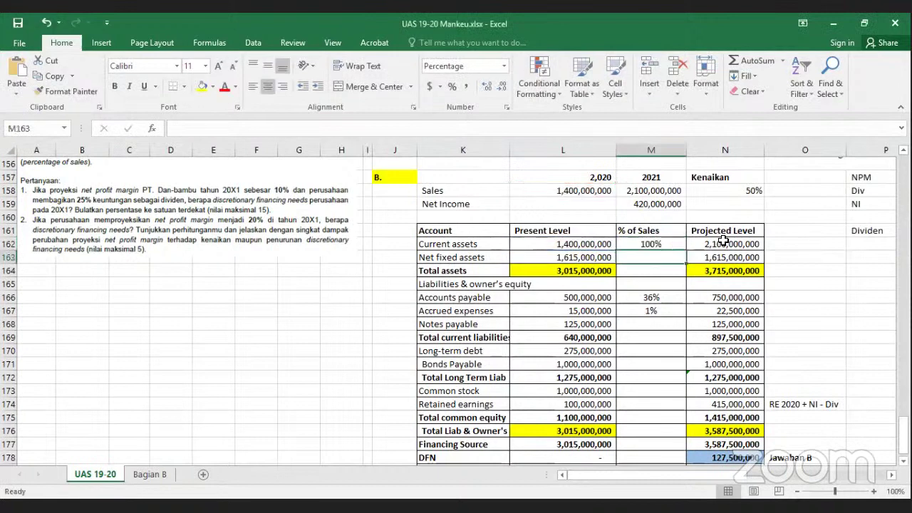
{"action": "left_click", "coordinate": [725, 241]}
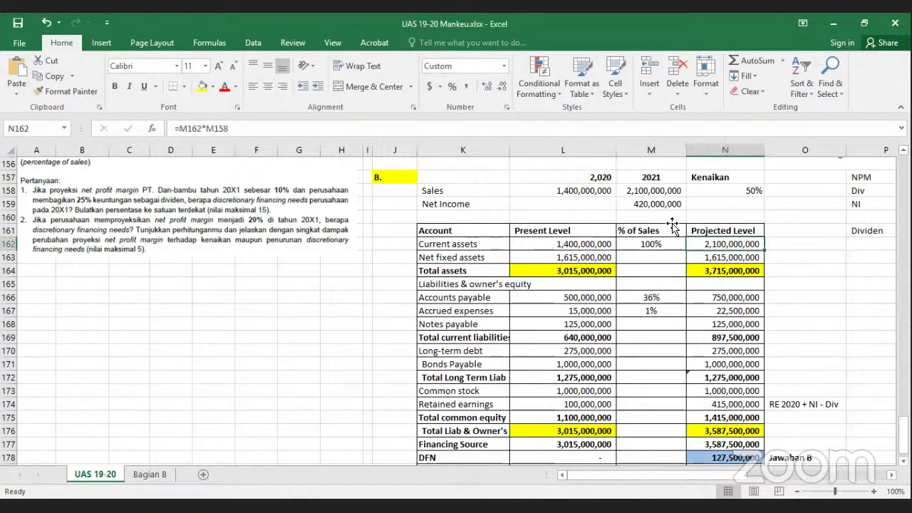
{"action": "double_click", "coordinate": [723, 243]}
{"action": "key", "text": "Escape"}
- Replace part B's Kenaikan formula in N158 with =M158/L158
{"action": "left_click", "coordinate": [750, 191]}
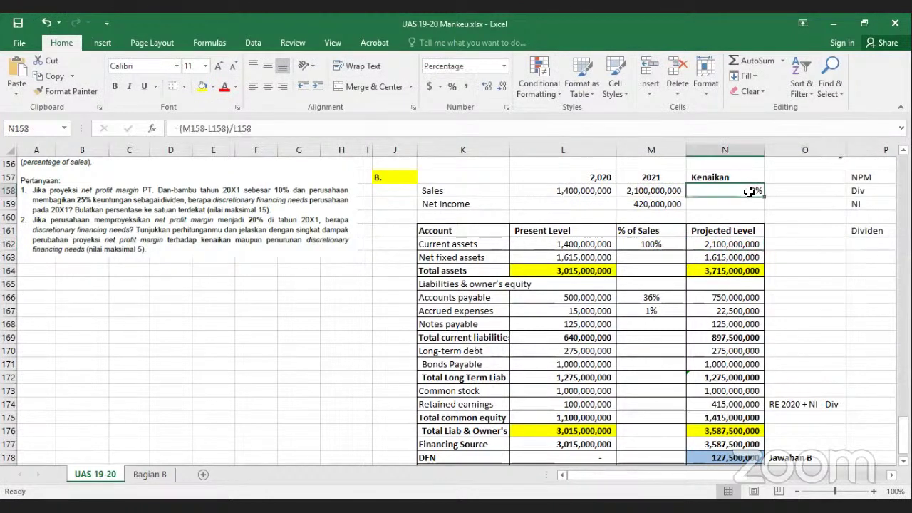
{"action": "type", "text": "="}
{"action": "left_click", "coordinate": [661, 191]}
{"action": "type", "text": "/"}
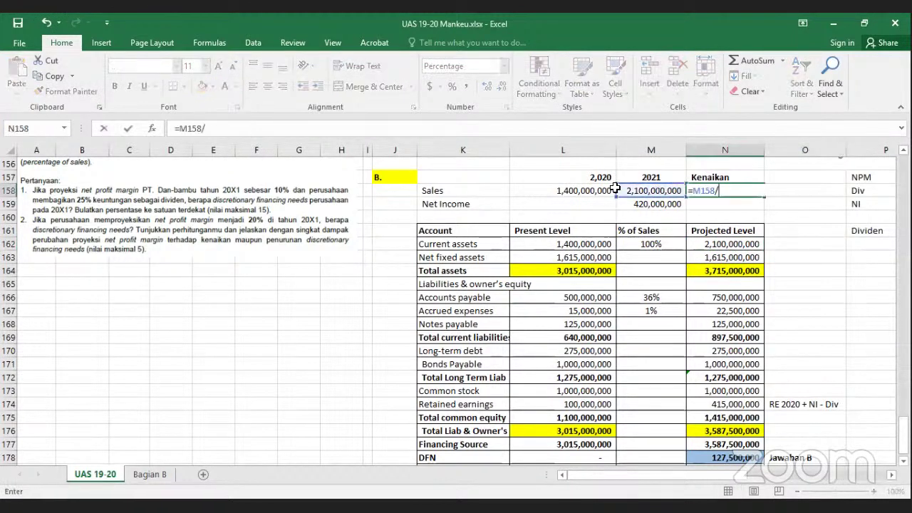
{"action": "left_click", "coordinate": [591, 191]}
{"action": "key", "text": "Return"}
- Enter =L162*N158 in O162 to project part B's Current assets by sales growth
{"action": "left_click", "coordinate": [795, 245]}
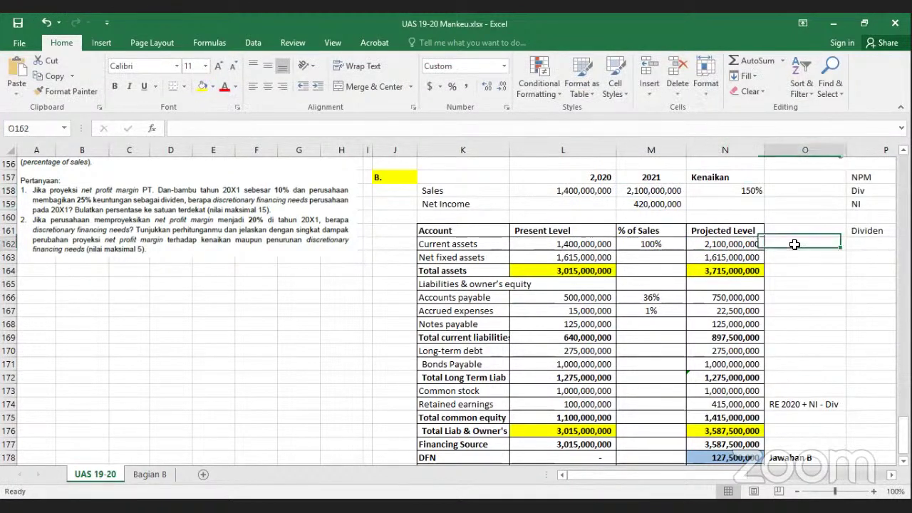
{"action": "type", "text": "="}
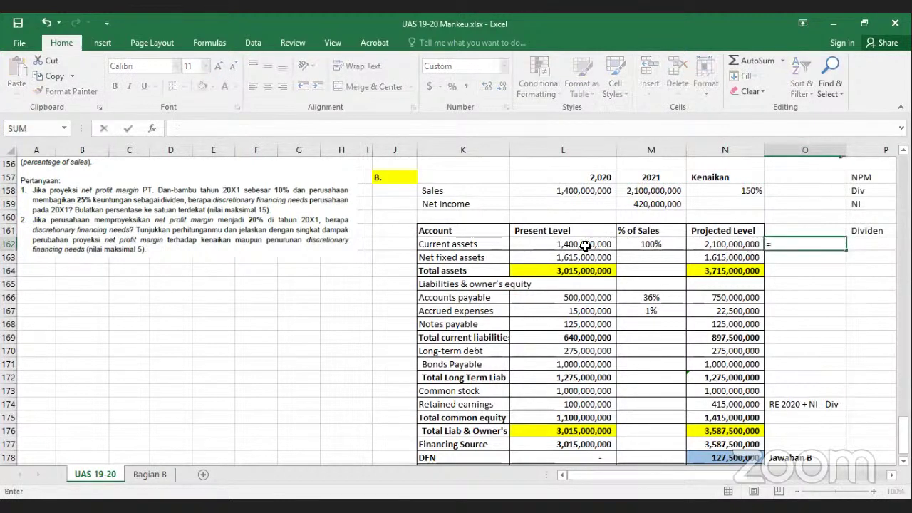
{"action": "left_click", "coordinate": [585, 246]}
{"action": "type", "text": "*"}
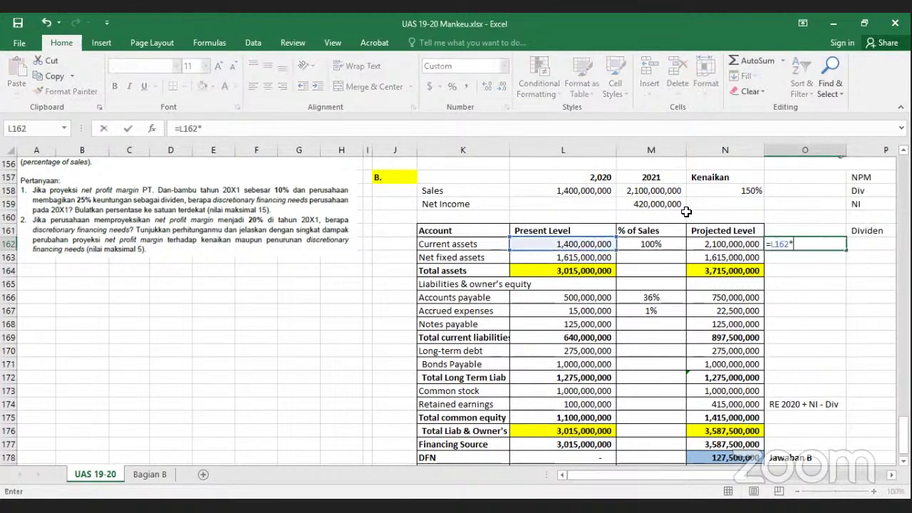
{"action": "left_click", "coordinate": [728, 191]}
{"action": "key", "text": "Return"}
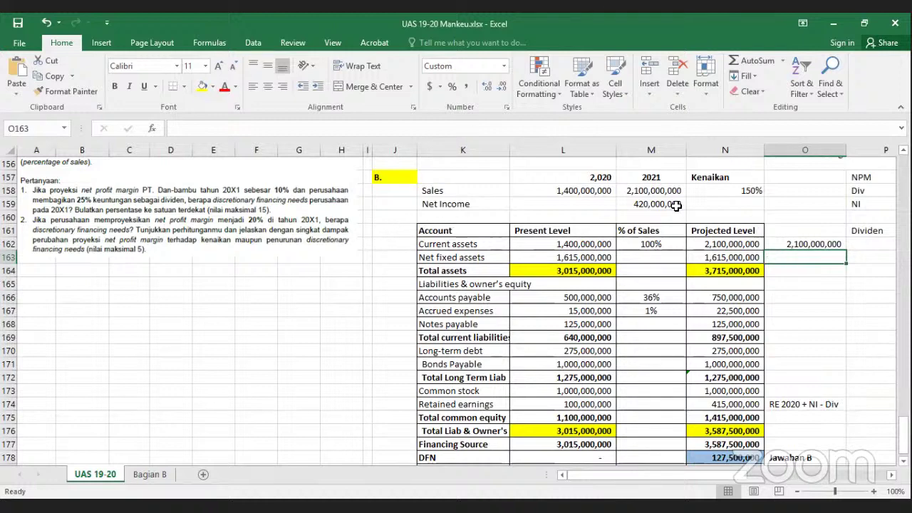
- Compare part B's NPM in Q157 with part A's NPM in Q130
{"action": "scroll", "coordinate": [676, 205], "scroll_direction": "right", "scroll_amount": 1}
{"action": "scroll", "coordinate": [724, 201], "scroll_direction": "right", "scroll_amount": 4}
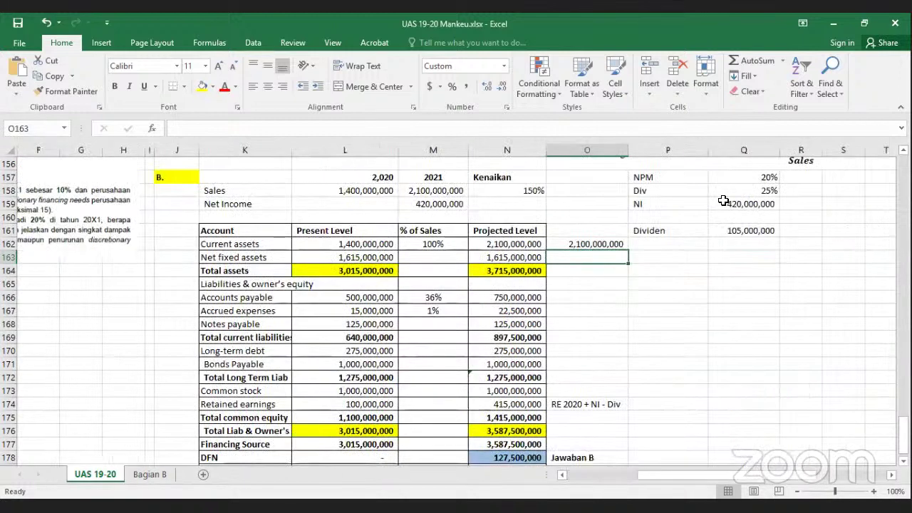
{"action": "left_click", "coordinate": [741, 178]}
{"action": "scroll", "coordinate": [734, 207], "scroll_direction": "up", "scroll_amount": 5}
{"action": "scroll", "coordinate": [741, 214], "scroll_direction": "up", "scroll_amount": 5}
{"action": "left_click", "coordinate": [755, 231]}
{"action": "scroll", "coordinate": [737, 239], "scroll_direction": "down", "scroll_amount": 1}
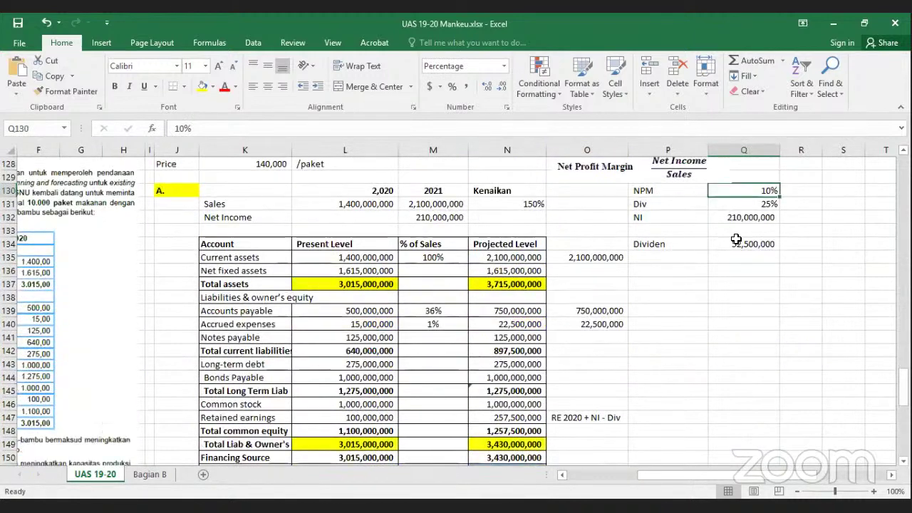
- Check part A's Net Income formula in M132 and the NI formula in Q132
{"action": "scroll", "coordinate": [433, 231], "scroll_direction": "up", "scroll_amount": 1}
{"action": "left_click", "coordinate": [434, 230]}
{"action": "key", "text": "F2"}
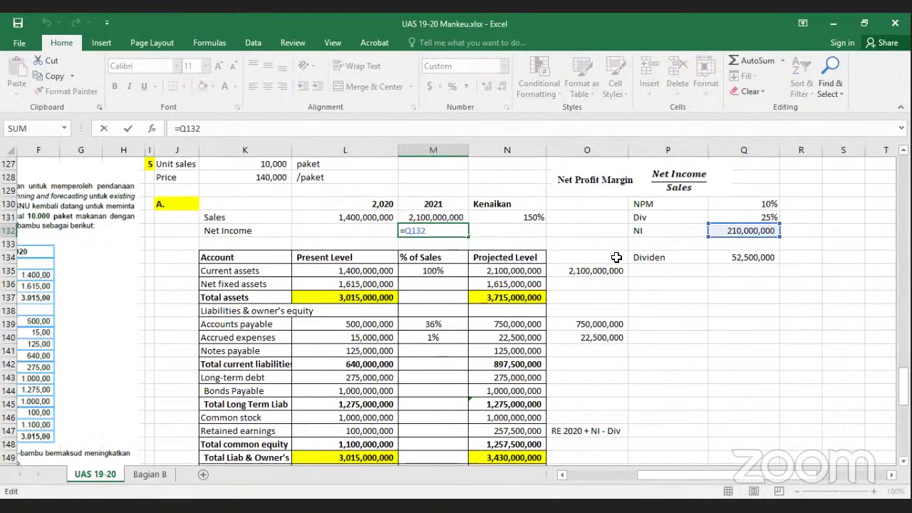
{"action": "scroll", "coordinate": [617, 257], "scroll_direction": "down", "scroll_amount": 4}
{"action": "scroll", "coordinate": [602, 254], "scroll_direction": "up", "scroll_amount": 3}
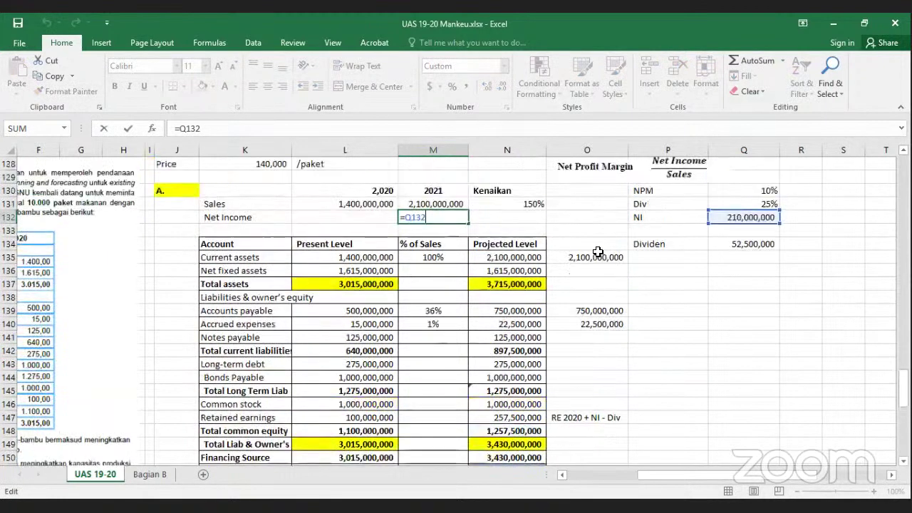
{"action": "double_click", "coordinate": [768, 217]}
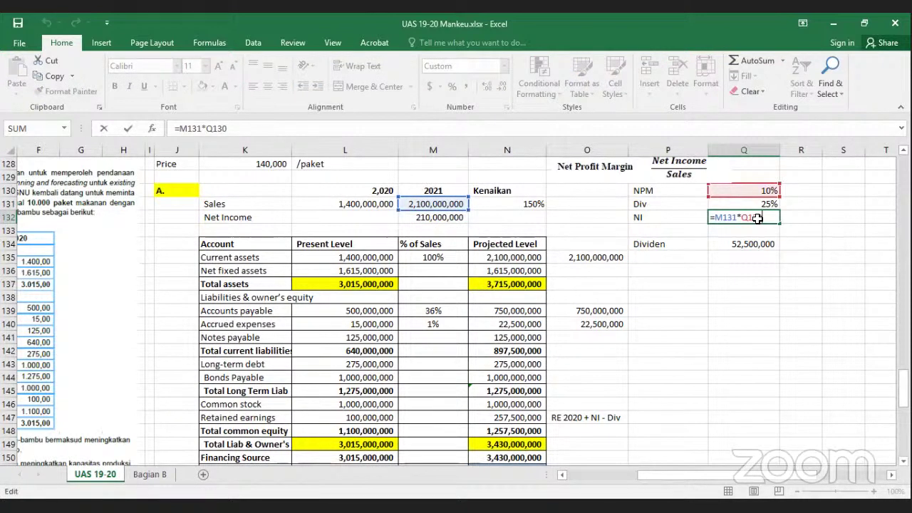
{"action": "key", "text": "Return"}
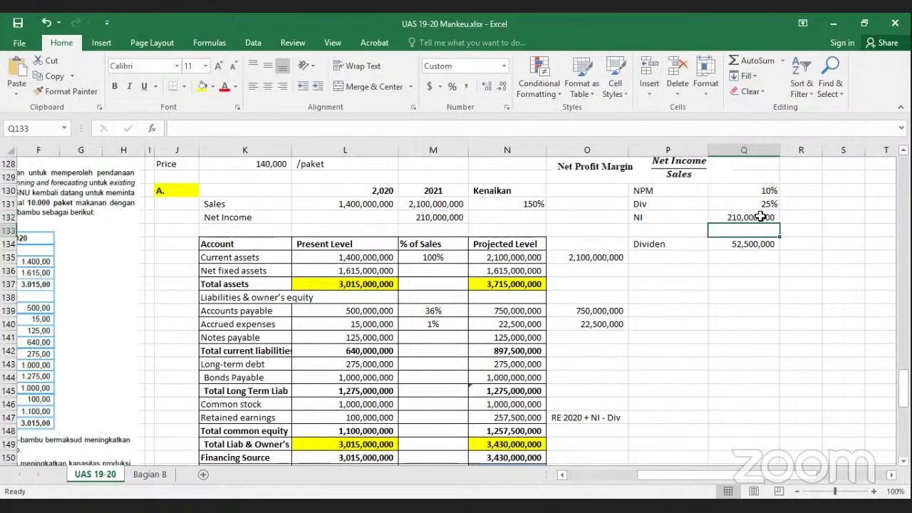
- Check part B's NPM in Q157 and its NI formula in Q159
{"action": "scroll", "coordinate": [755, 281], "scroll_direction": "down", "scroll_amount": 6}
{"action": "scroll", "coordinate": [750, 309], "scroll_direction": "down", "scroll_amount": 1}
{"action": "left_click", "coordinate": [752, 284]}
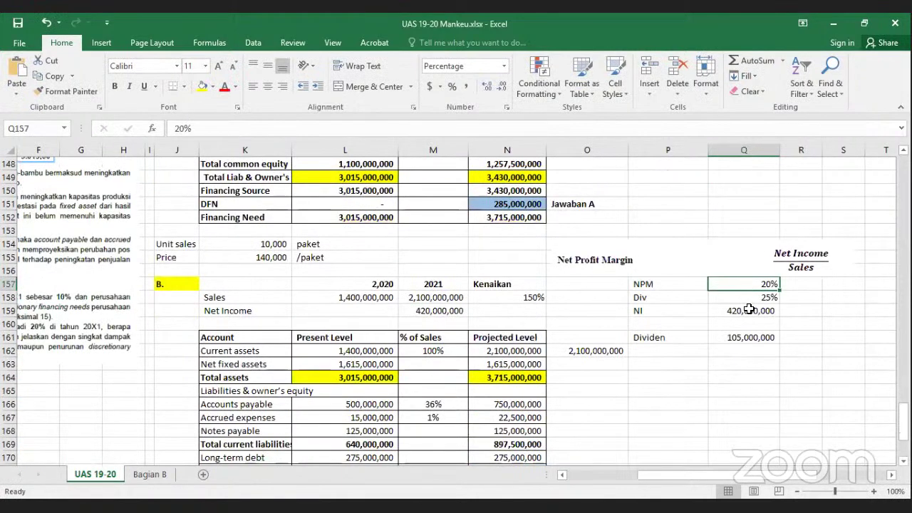
{"action": "left_click", "coordinate": [750, 308]}
{"action": "key", "text": "F2"}
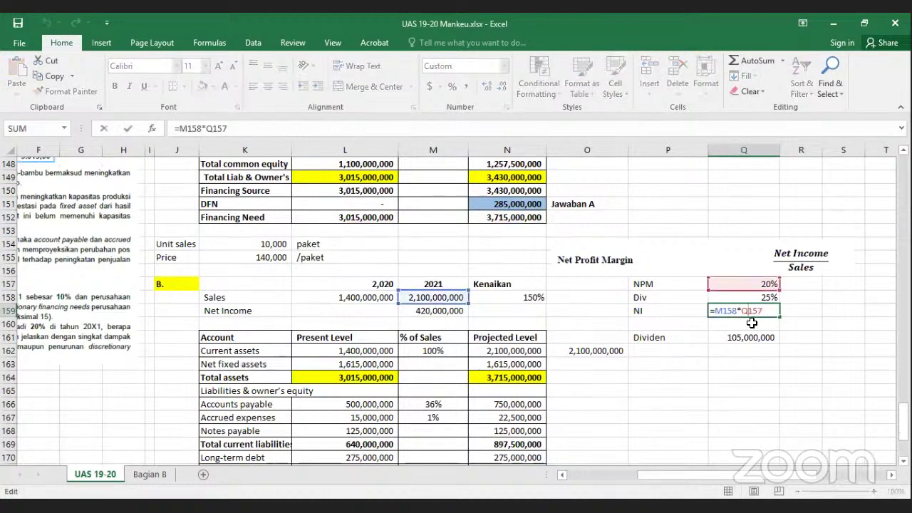
{"action": "key", "text": "Return"}
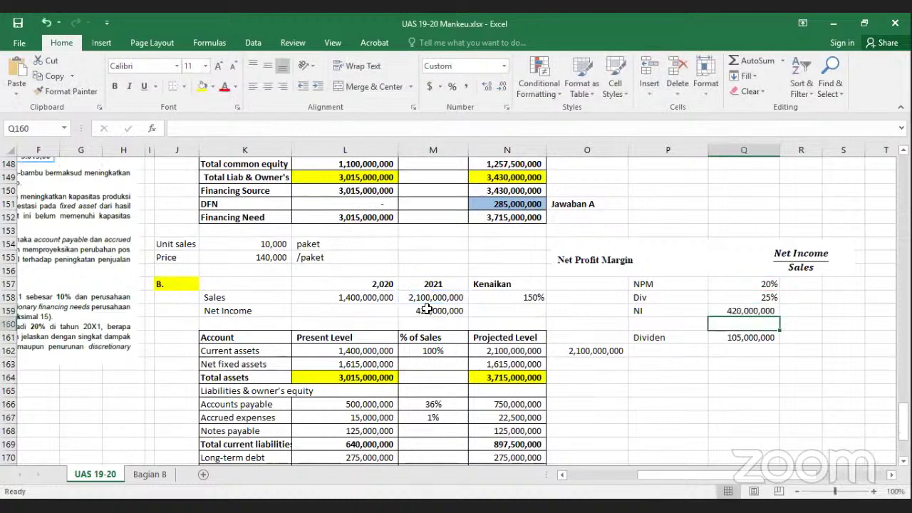
- Check part B's 2021 Net Income formula in M159 and the DFN formula in N178
{"action": "left_click", "coordinate": [426, 310]}
{"action": "scroll", "coordinate": [427, 311], "scroll_direction": "down", "scroll_amount": 2}
{"action": "scroll", "coordinate": [555, 406], "scroll_direction": "down", "scroll_amount": 1}
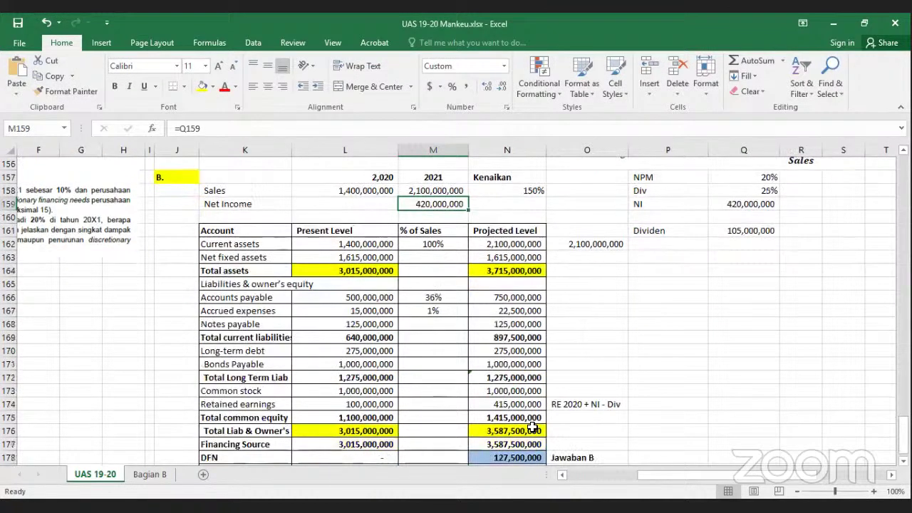
{"action": "scroll", "coordinate": [531, 427], "scroll_direction": "down", "scroll_amount": 1}
{"action": "left_click", "coordinate": [531, 428]}
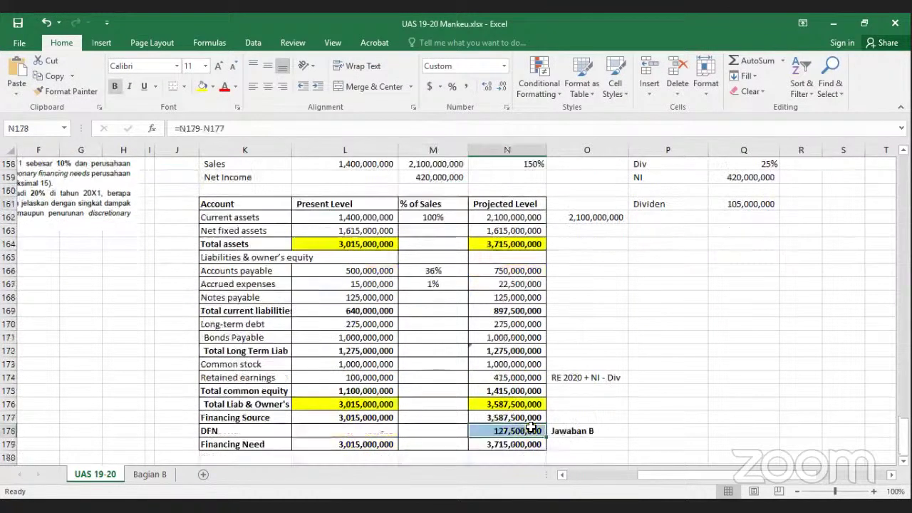
- Re-enter part B's projected Retained earnings formula in N174 as =L174+M159-Q161
{"action": "left_click", "coordinate": [514, 377]}
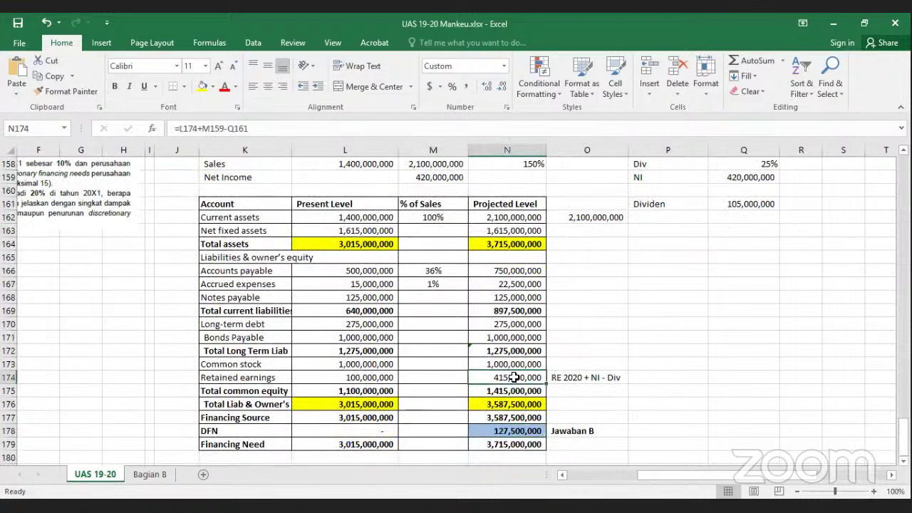
{"action": "scroll", "coordinate": [514, 377], "scroll_direction": "up", "scroll_amount": 2}
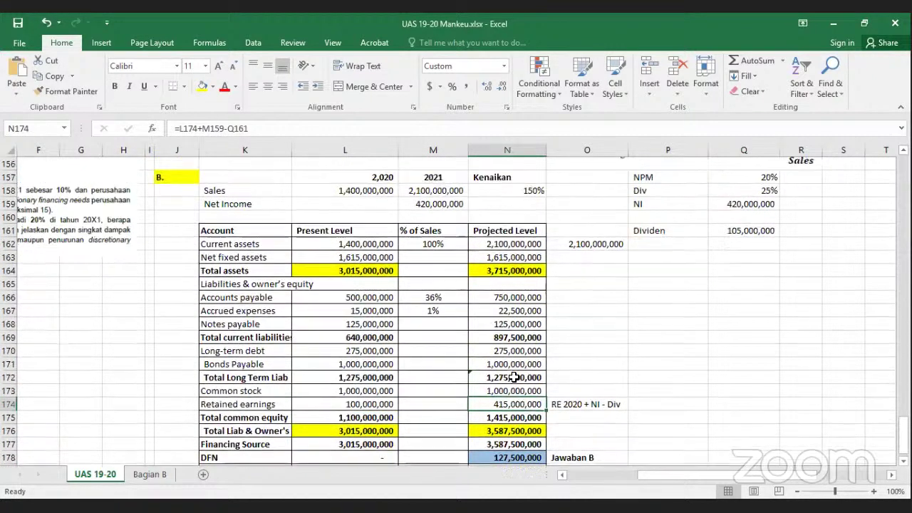
{"action": "key", "text": "BackSpace"}
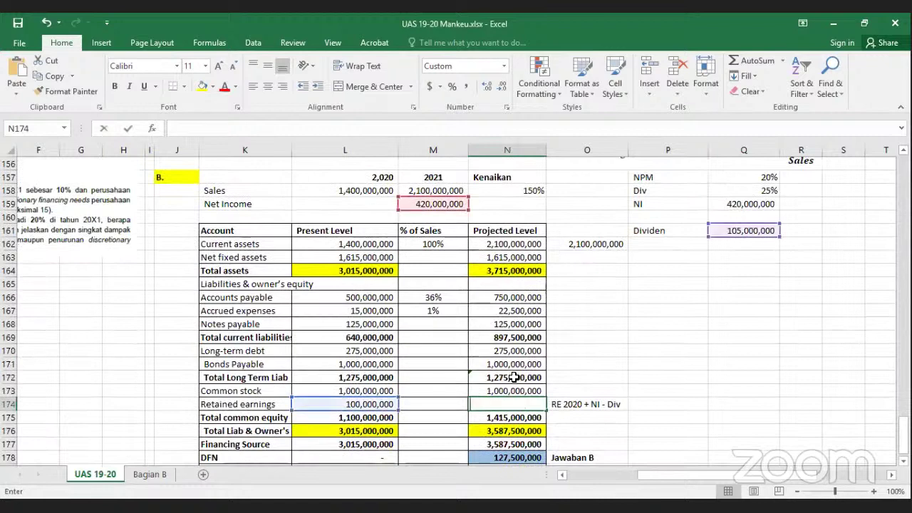
{"action": "type", "text": "="}
{"action": "left_click", "coordinate": [384, 405]}
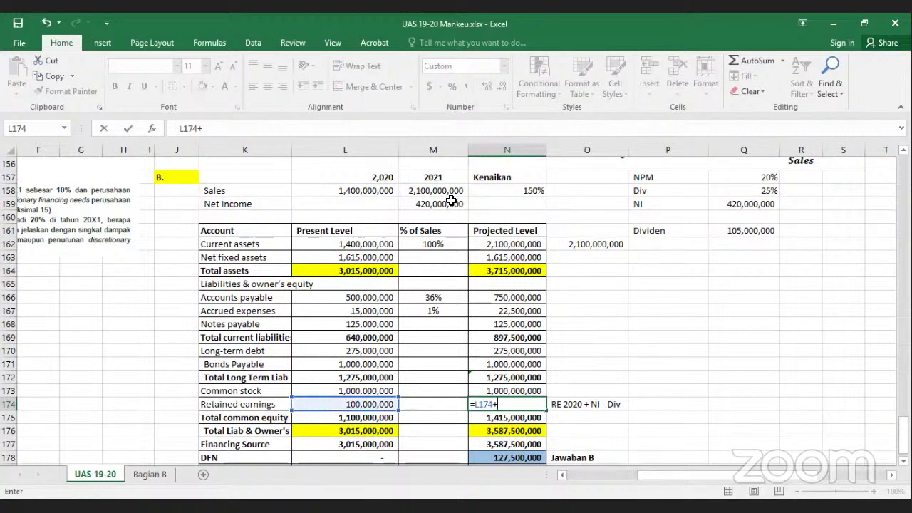
{"action": "type", "text": "+"}
{"action": "left_click", "coordinate": [451, 202]}
{"action": "type", "text": "-"}
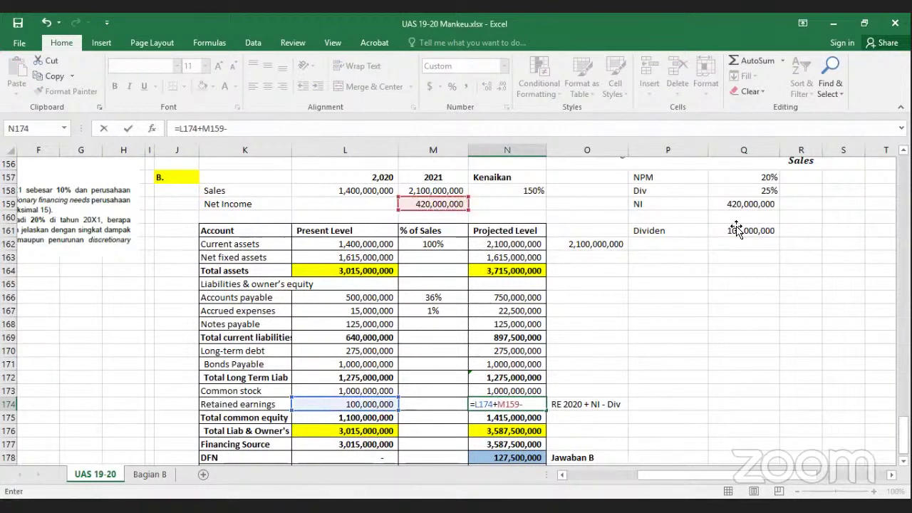
{"action": "left_click", "coordinate": [745, 230]}
{"action": "key", "text": "Return"}
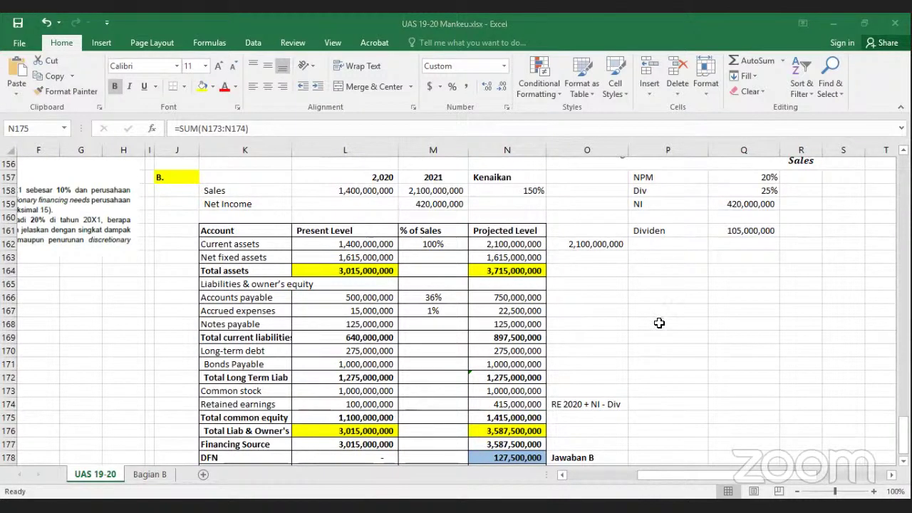
- Review part B's projected Retained earnings in N174 and compare its DFN in N178 with part A's DFN in N151
{"action": "scroll", "coordinate": [542, 317], "scroll_direction": "down", "scroll_amount": 2}
{"action": "left_click", "coordinate": [531, 313]}
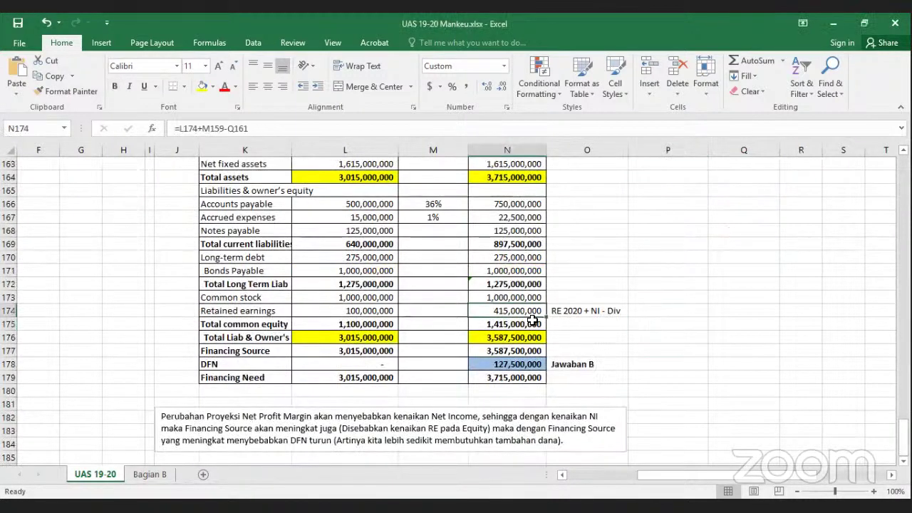
{"action": "left_click", "coordinate": [533, 364]}
{"action": "scroll", "coordinate": [541, 340], "scroll_direction": "up", "scroll_amount": 2}
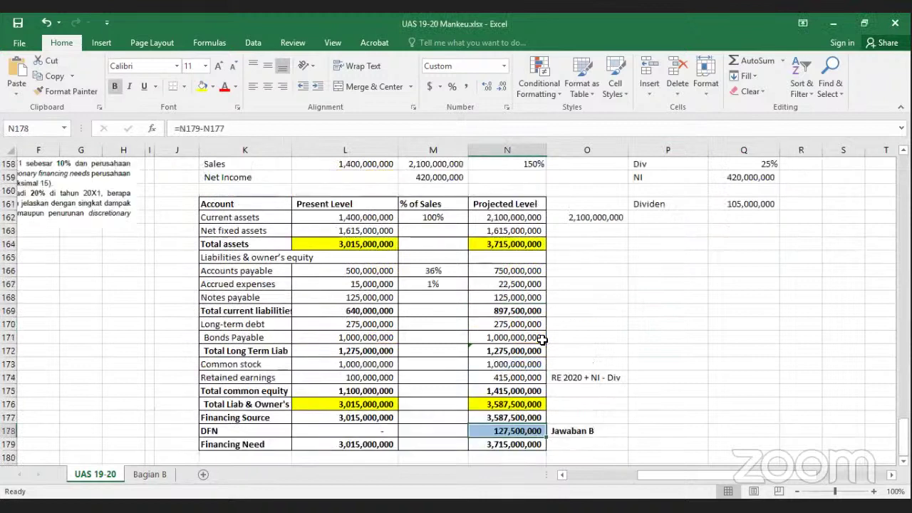
{"action": "scroll", "coordinate": [536, 299], "scroll_direction": "up", "scroll_amount": 2}
{"action": "scroll", "coordinate": [519, 258], "scroll_direction": "up", "scroll_amount": 3}
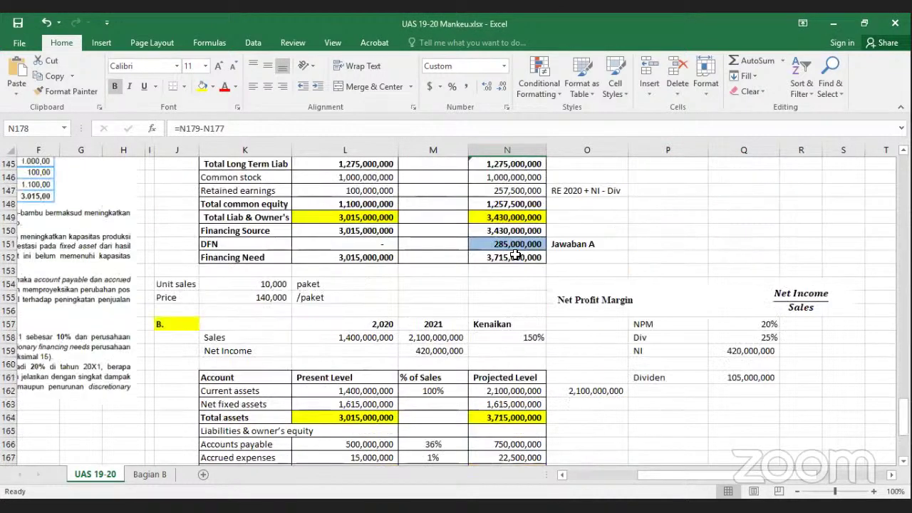
{"action": "scroll", "coordinate": [520, 232], "scroll_direction": "down", "scroll_amount": 1}
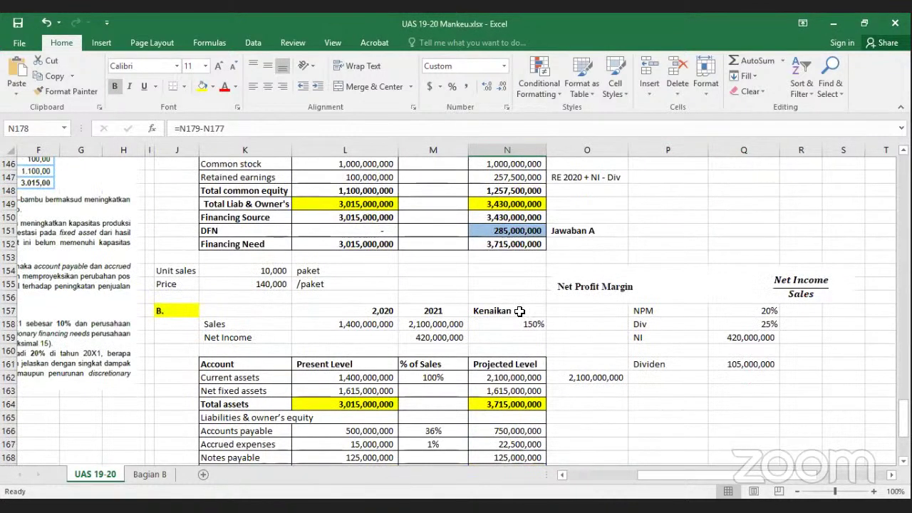
{"action": "left_click", "coordinate": [520, 230]}
{"action": "scroll", "coordinate": [520, 364], "scroll_direction": "down", "scroll_amount": 6}
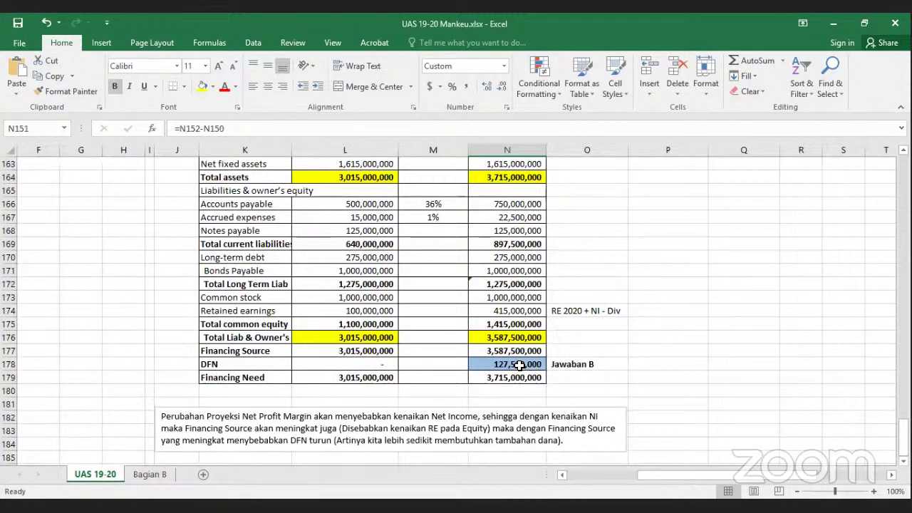
{"action": "left_click", "coordinate": [520, 365]}
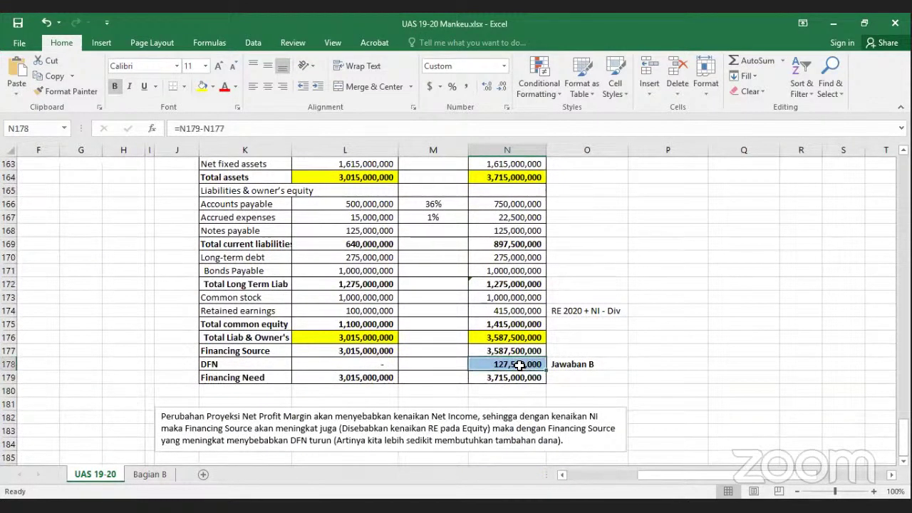
- Compare the 2021 Net Income of part B in M159 with part A's in M132, and relate it to part B's DFN in N178
{"action": "scroll", "coordinate": [521, 360], "scroll_direction": "up", "scroll_amount": 3}
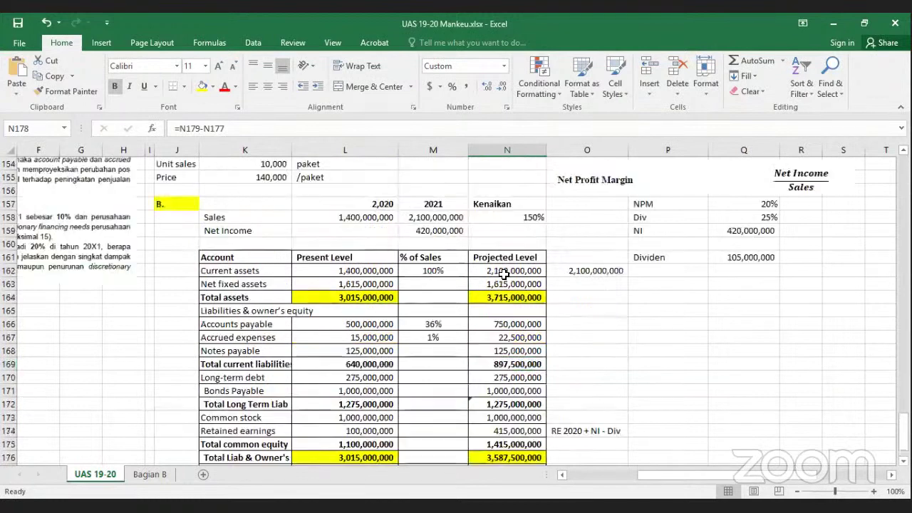
{"action": "left_click", "coordinate": [448, 231]}
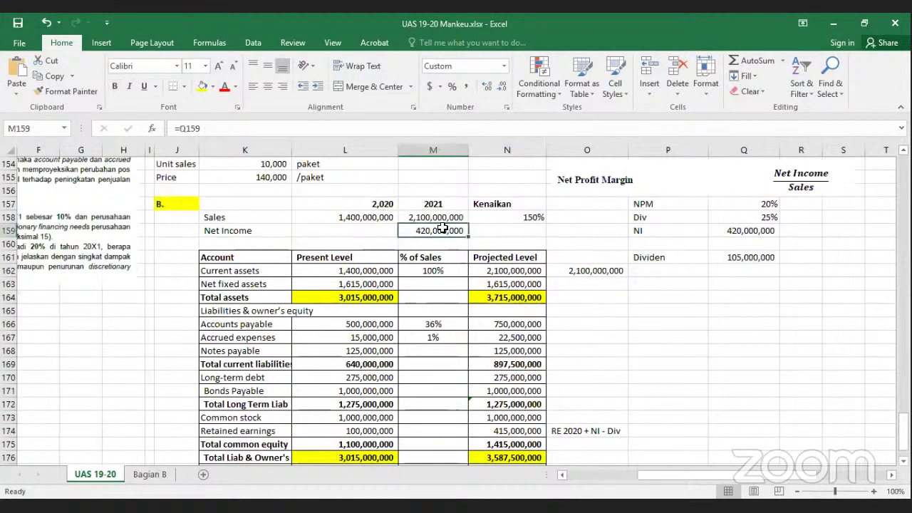
{"action": "scroll", "coordinate": [443, 214], "scroll_direction": "up", "scroll_amount": 5}
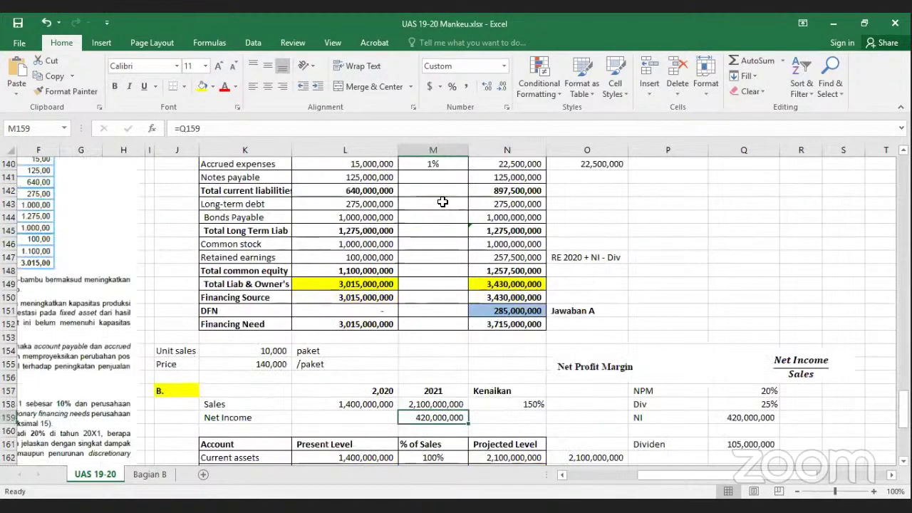
{"action": "scroll", "coordinate": [443, 203], "scroll_direction": "up", "scroll_amount": 4}
{"action": "left_click", "coordinate": [439, 206]}
{"action": "scroll", "coordinate": [446, 257], "scroll_direction": "down", "scroll_amount": 5}
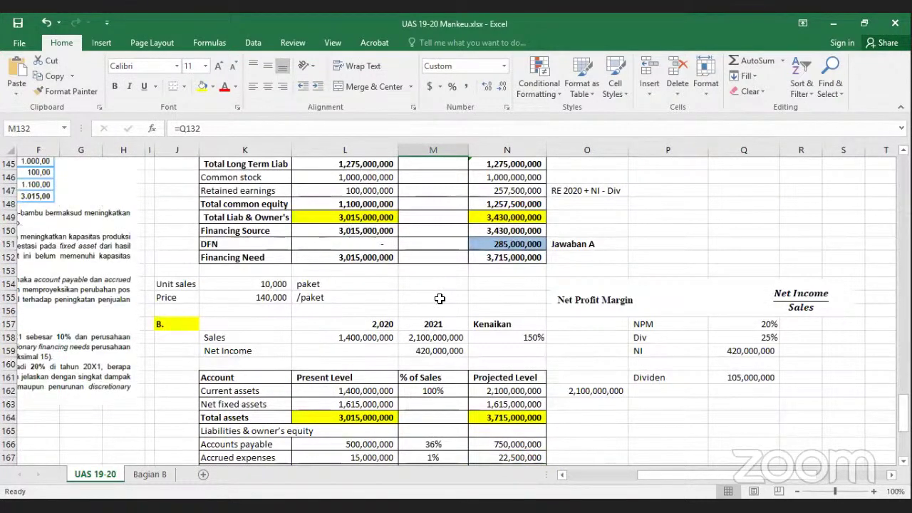
{"action": "scroll", "coordinate": [439, 299], "scroll_direction": "down", "scroll_amount": 1}
{"action": "left_click", "coordinate": [440, 299]}
{"action": "scroll", "coordinate": [440, 298], "scroll_direction": "down", "scroll_amount": 1}
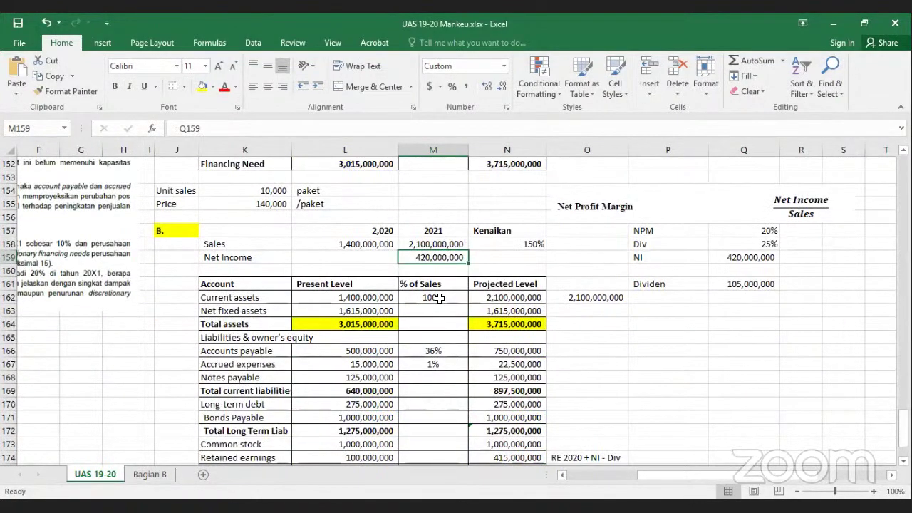
{"action": "scroll", "coordinate": [440, 299], "scroll_direction": "down", "scroll_amount": 1}
{"action": "scroll", "coordinate": [439, 299], "scroll_direction": "down", "scroll_amount": 3}
{"action": "left_click", "coordinate": [503, 377]}
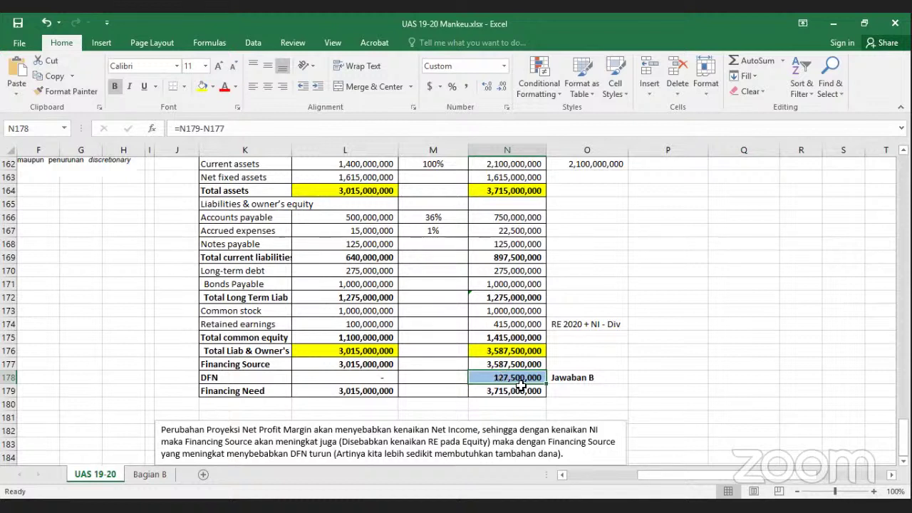
- Highlight the passage starting at "Proyeksi Net Profit Margin" in the explanation text box below part B's table, and deselect it
{"action": "scroll", "coordinate": [299, 381], "scroll_direction": "down", "scroll_amount": 2}
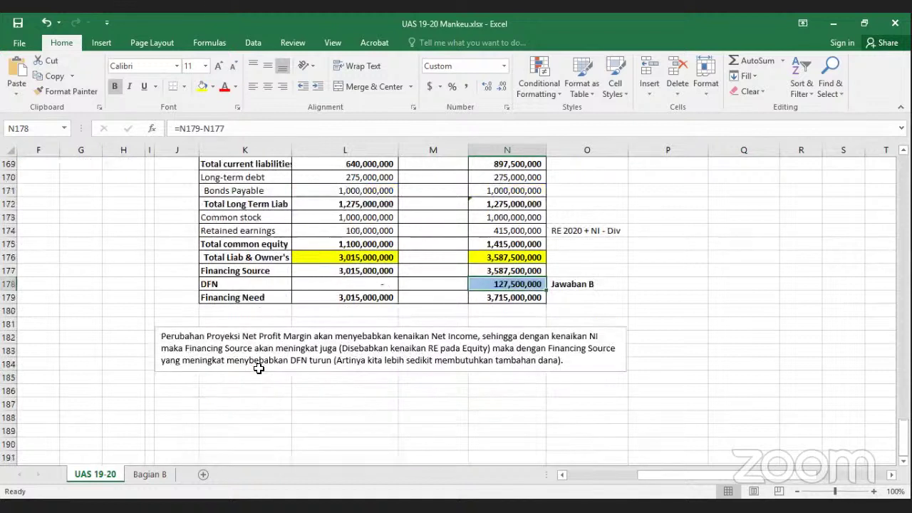
{"action": "left_click_drag", "start_coordinate": [236, 341], "coordinate": [287, 336]}
{"action": "left_click", "coordinate": [441, 347], "text": "shift"}
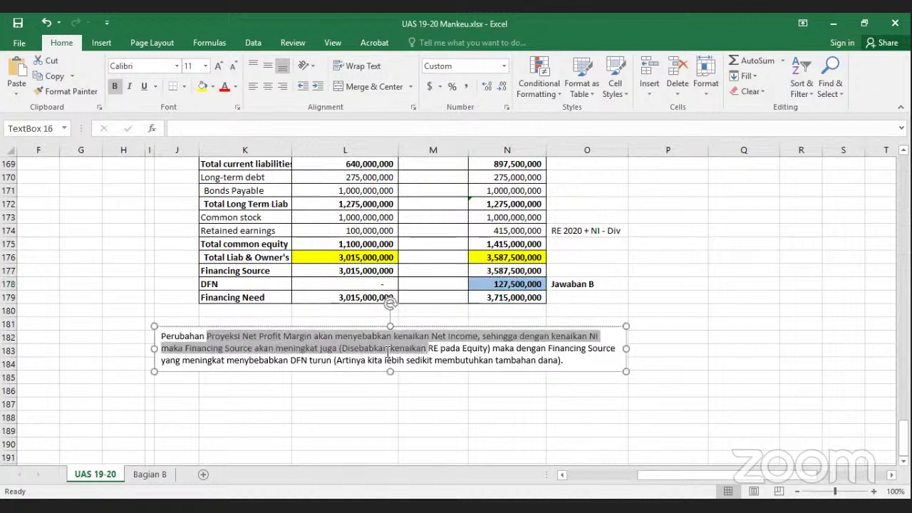
{"action": "left_click", "coordinate": [478, 336], "text": "shift"}
{"action": "left_click", "coordinate": [270, 398]}
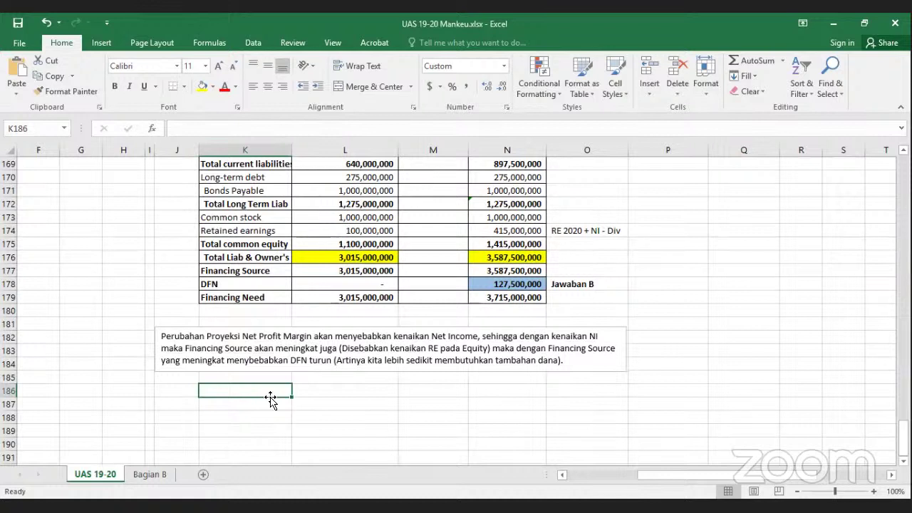
- Highlight "kenaikan NI" in the explanation and check the projected Total Liab & Owner's in N176 and Retained earnings in N174
{"action": "left_click_drag", "start_coordinate": [597, 337], "coordinate": [551, 336]}
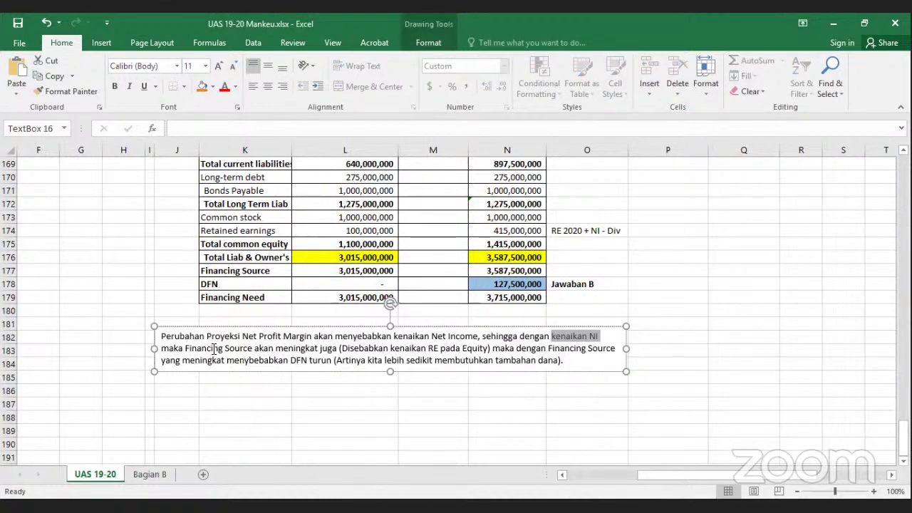
{"action": "left_click", "coordinate": [481, 257]}
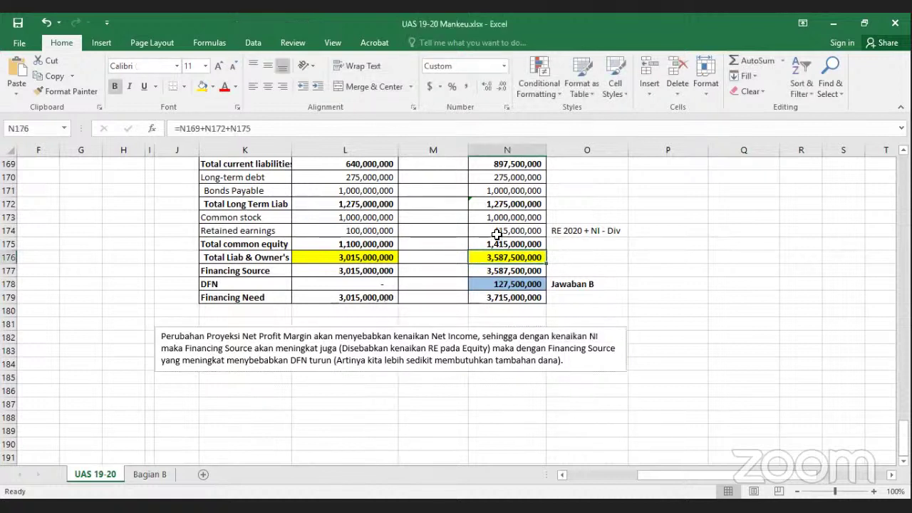
{"action": "left_click", "coordinate": [497, 232]}
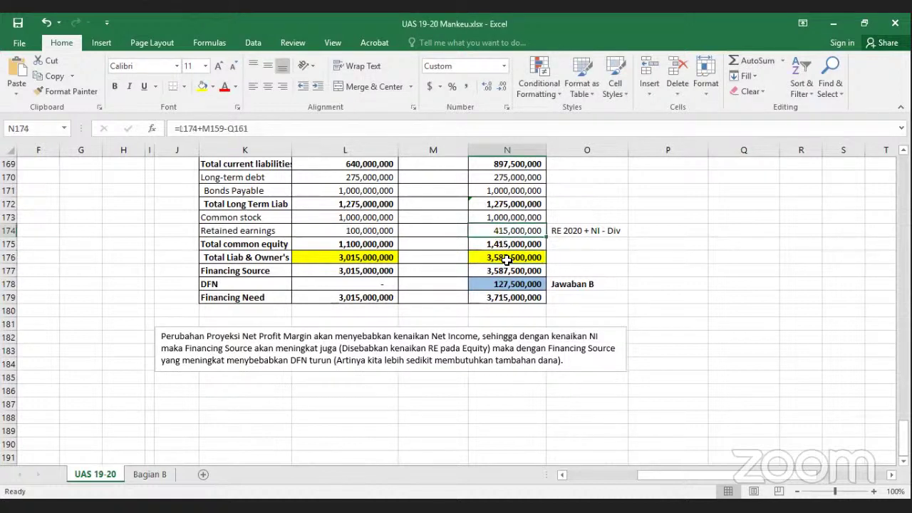
- Highlight "menybebabkan DFN turun" in the explanation and check it against part B's Total Liab & Owner's in N176 and DFN in N178
{"action": "left_click", "coordinate": [496, 258]}
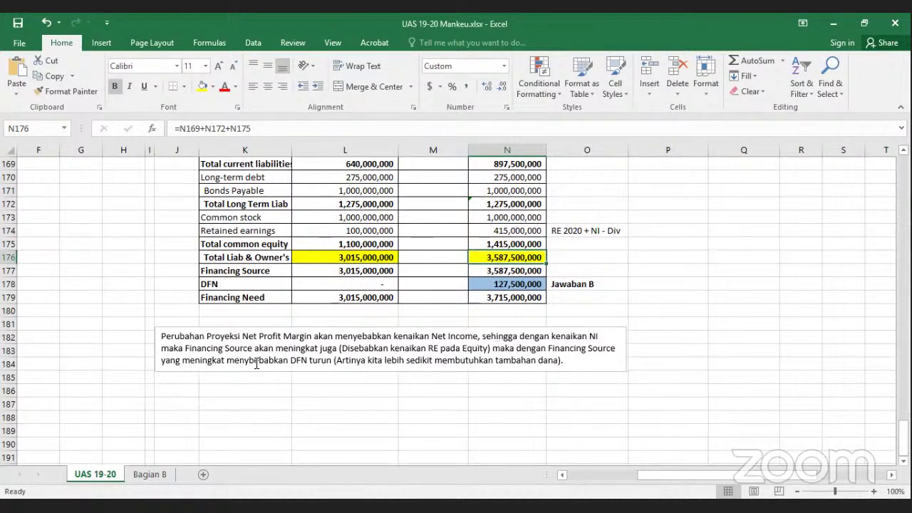
{"action": "left_click_drag", "start_coordinate": [255, 361], "coordinate": [352, 372]}
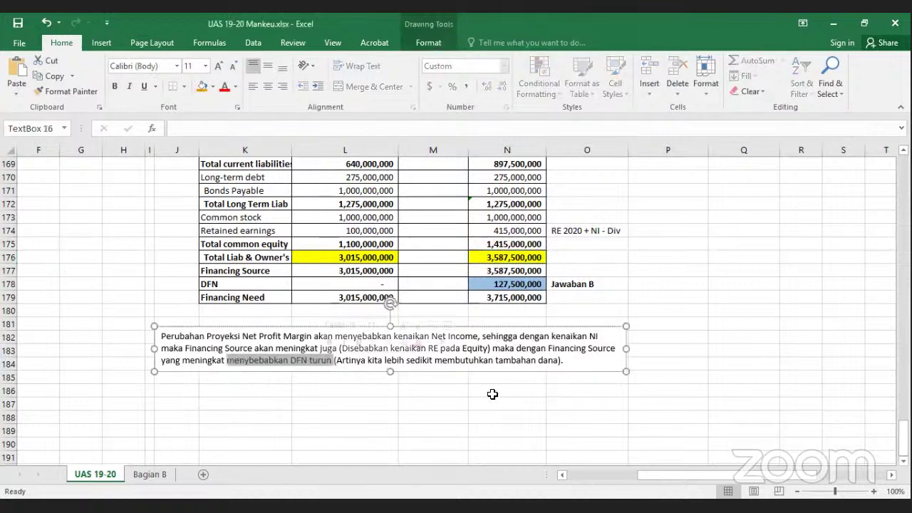
{"action": "left_click", "coordinate": [517, 284]}
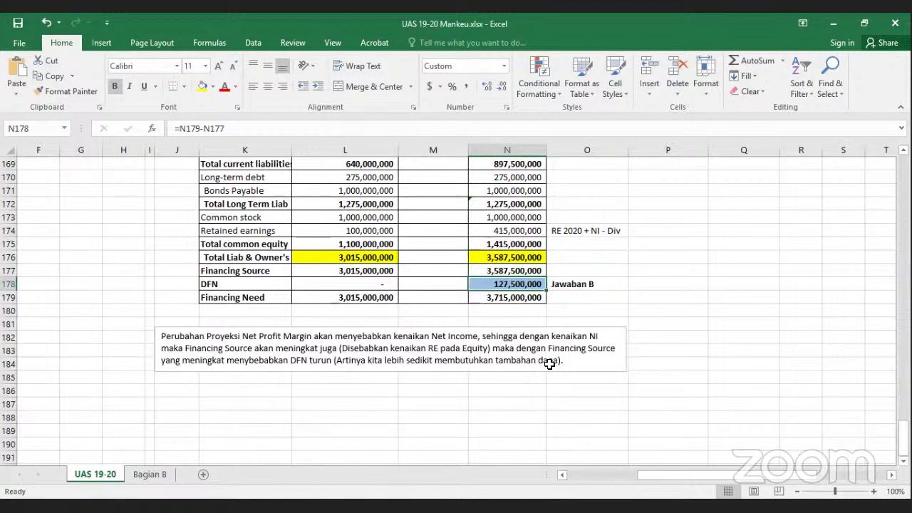
{"action": "key", "text": "Right"}
{"action": "key", "text": "Right"}
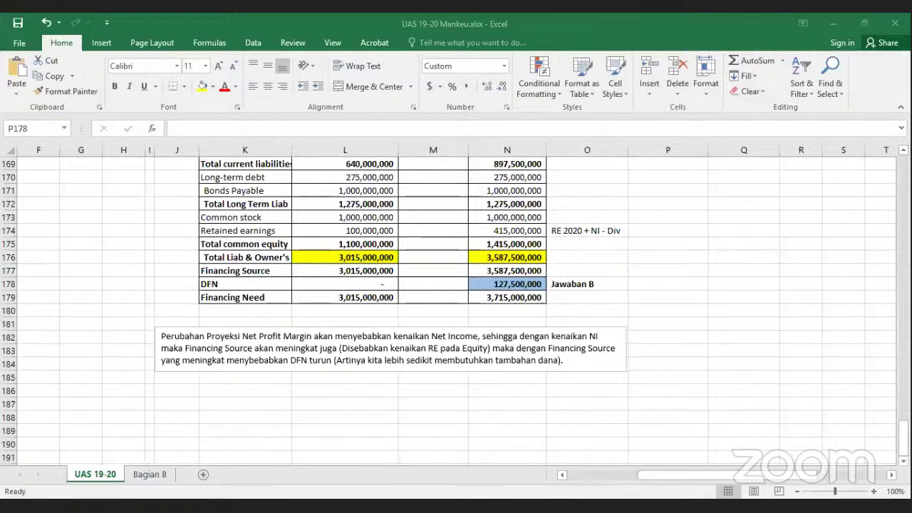
{"action": "left_click", "coordinate": [531, 283]}
{"action": "scroll", "coordinate": [531, 284], "scroll_direction": "down", "scroll_amount": 1}
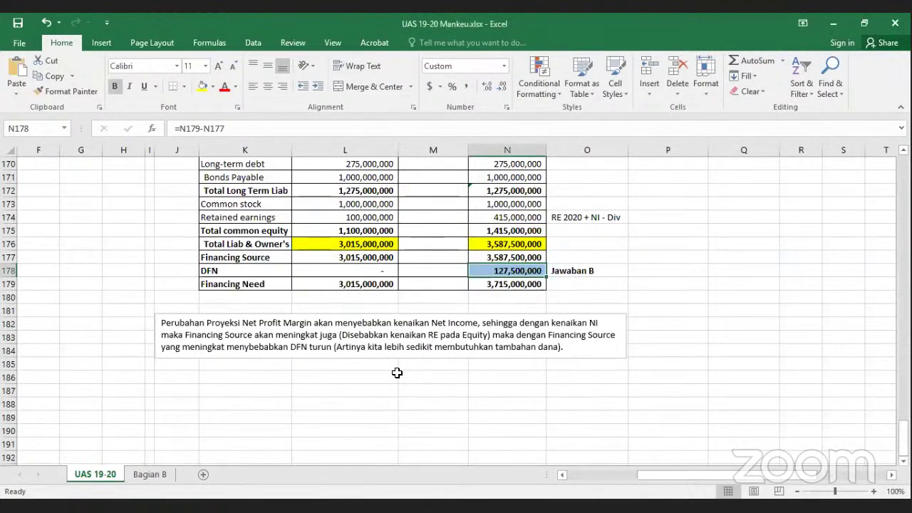
{"action": "scroll", "coordinate": [397, 373], "scroll_direction": "up", "scroll_amount": 2}
{"action": "scroll", "coordinate": [449, 310], "scroll_direction": "up", "scroll_amount": 1}
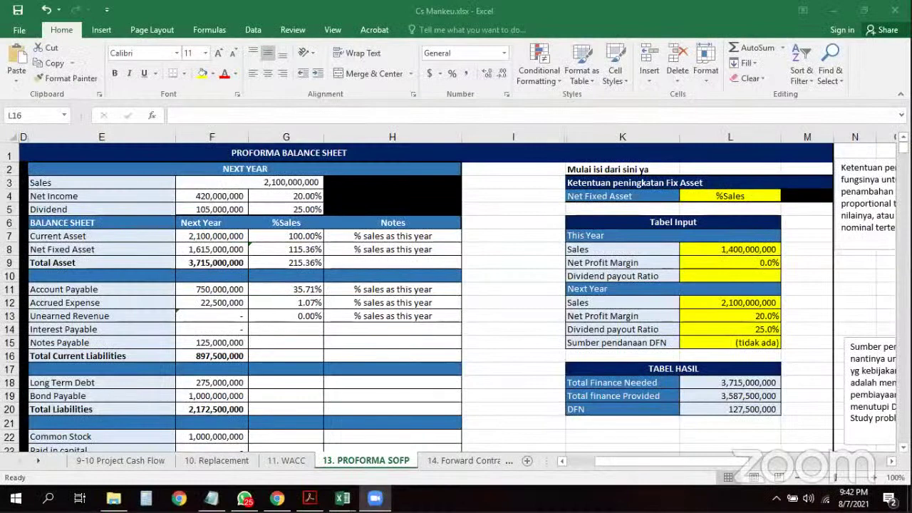
- In the Cs Mankeu.xlsx proforma inputs, set next year's Net Profit Margin in L13 to 10% and check the DFN in L20
{"action": "left_click", "coordinate": [742, 312]}
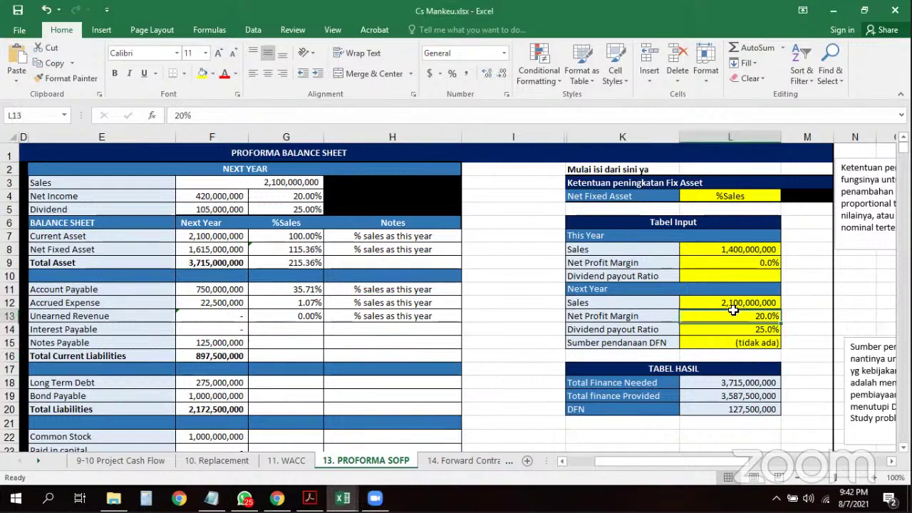
{"action": "left_click", "coordinate": [735, 314]}
{"action": "type", "text": "10"}
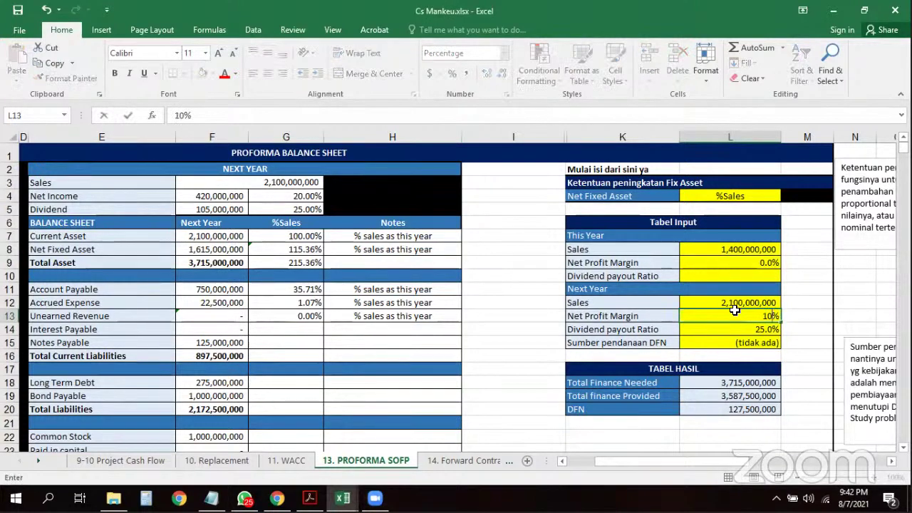
{"action": "key", "text": "Return"}
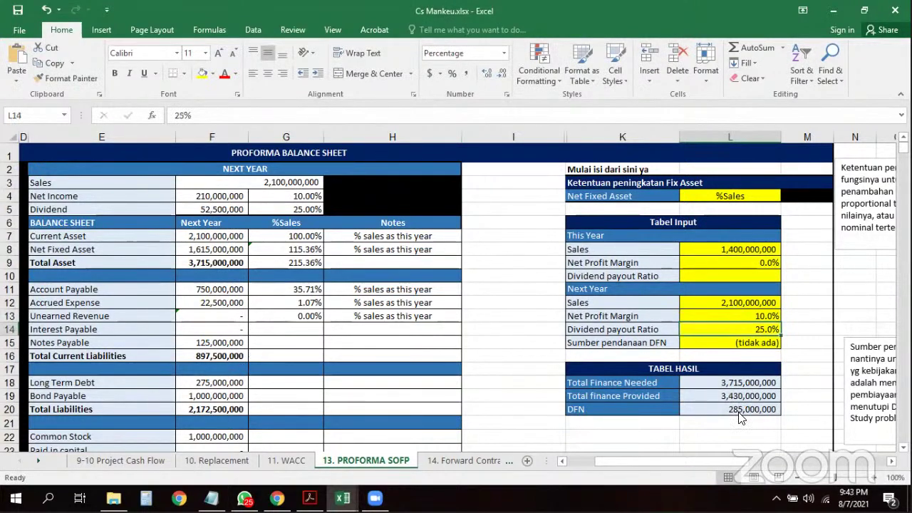
{"action": "left_click", "coordinate": [741, 417]}
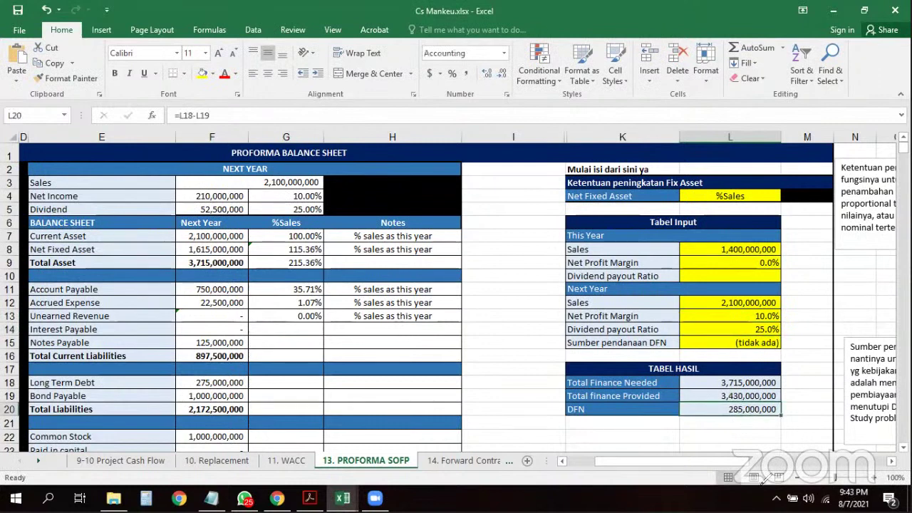
- Draw check marks beside both Sales inputs, next year's Net Profit Margin and Dividend payout Ratio, and mark the DFN result
{"action": "mouse_move", "coordinate": [663, 410]}
{"action": "left_mouse_down"}
{"action": "mouse_move", "coordinate": [789, 406]}
{"action": "mouse_move", "coordinate": [755, 437]}
{"action": "mouse_move", "coordinate": [684, 413]}
{"action": "left_mouse_up"}
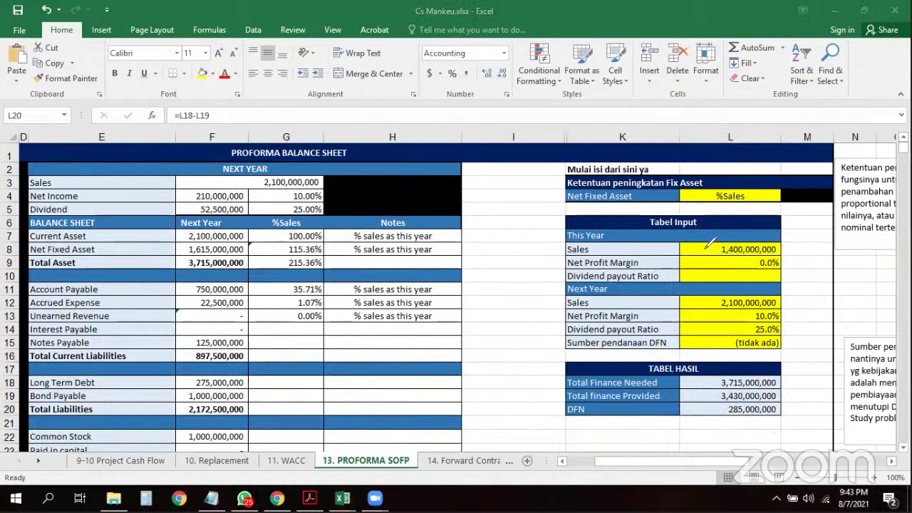
{"action": "left_click_drag", "start_coordinate": [703, 248], "coordinate": [717, 243]}
{"action": "mouse_move", "coordinate": [700, 300]}
{"action": "left_mouse_down"}
{"action": "mouse_move", "coordinate": [757, 313]}
{"action": "mouse_move", "coordinate": [754, 325]}
{"action": "left_mouse_up"}
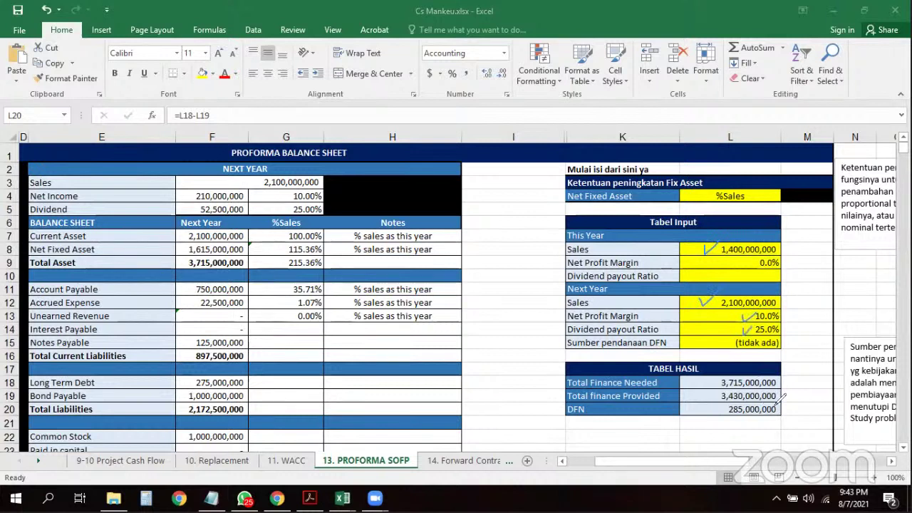
{"action": "left_click_drag", "start_coordinate": [750, 401], "coordinate": [783, 424]}
- Set next year's Net Profit Margin in L13 to 20% and check the DFN in L20
{"action": "left_click", "coordinate": [750, 316]}
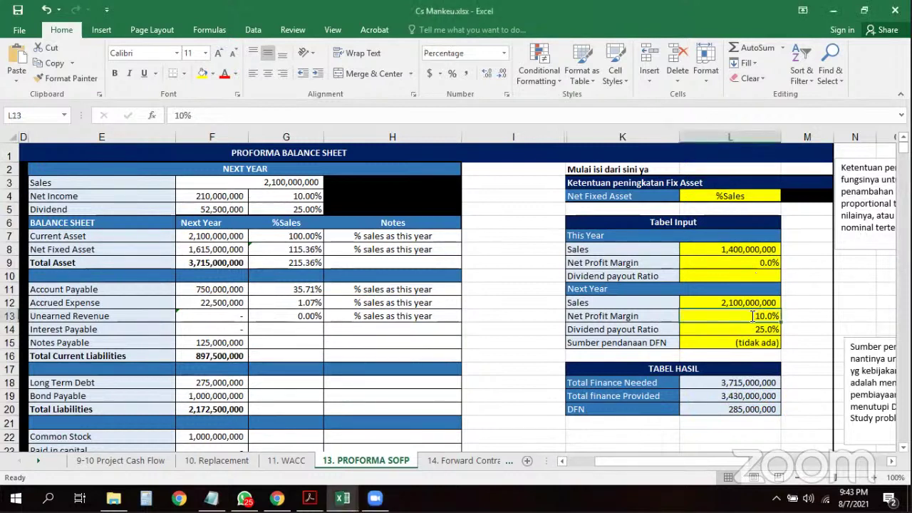
{"action": "type", "text": "20%"}
{"action": "key", "text": "Return"}
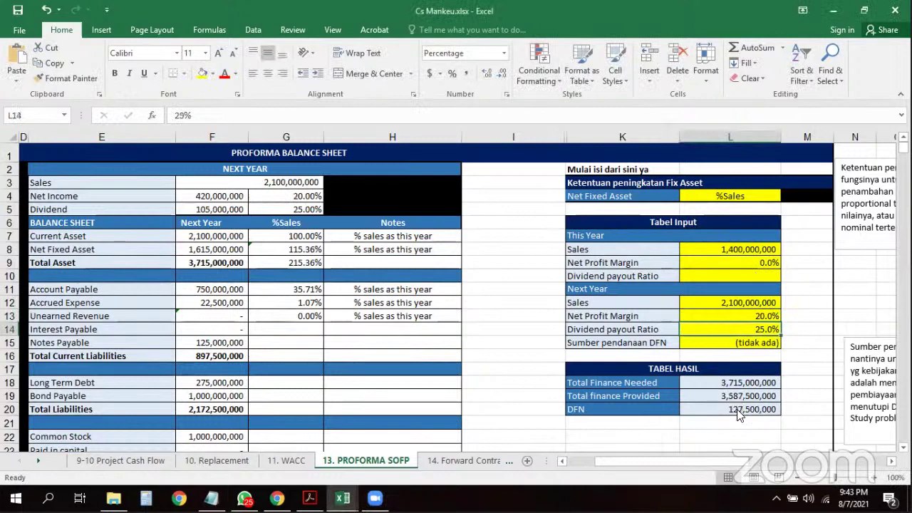
{"action": "left_click", "coordinate": [741, 412]}
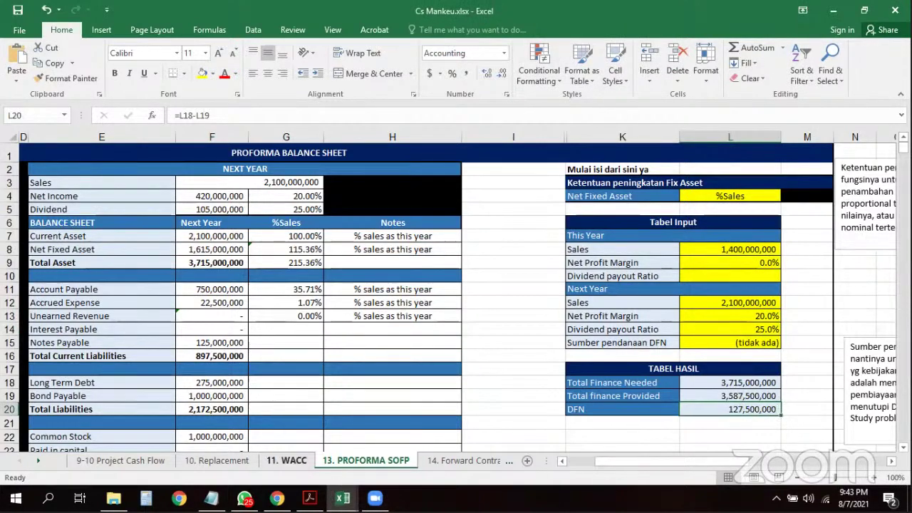
- Switch to UAS 19-20 Mankeu.xlsx and compare part A's DFN in N151 with part B's DFN in N178
{"action": "key", "text": "alt+Tab"}
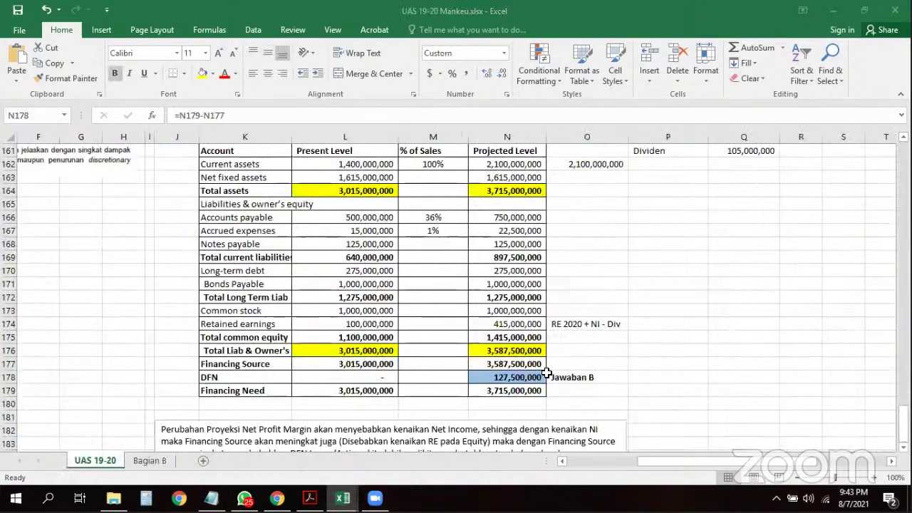
{"action": "scroll", "coordinate": [573, 278], "scroll_direction": "up", "scroll_amount": 3}
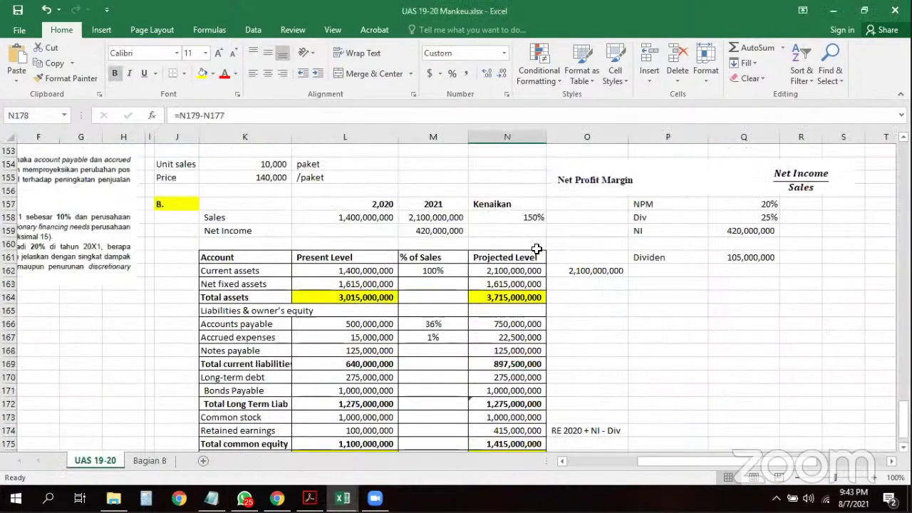
{"action": "scroll", "coordinate": [528, 257], "scroll_direction": "up", "scroll_amount": 3}
{"action": "left_click", "coordinate": [527, 256]}
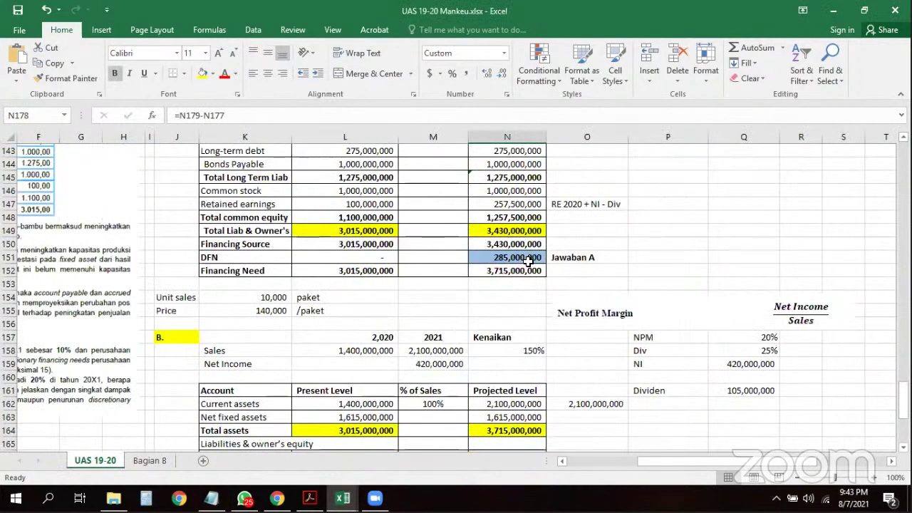
{"action": "scroll", "coordinate": [457, 292], "scroll_direction": "down", "scroll_amount": 4}
{"action": "scroll", "coordinate": [457, 292], "scroll_direction": "down", "scroll_amount": 1}
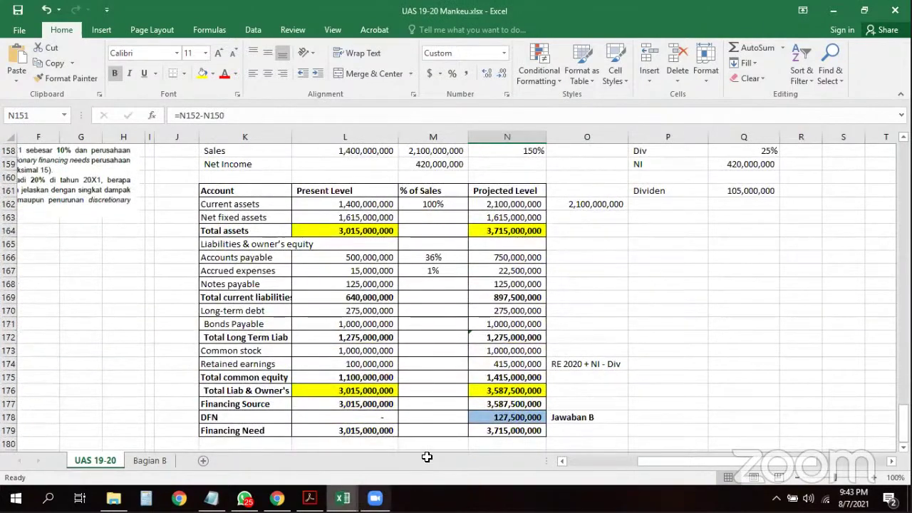
- Switch back to Cs Mankeu.xlsx and review the this-year and next-year balance sheets down to Discretionary financing needed
{"action": "key", "text": "alt+Tab"}
{"action": "left_click", "coordinate": [666, 302]}
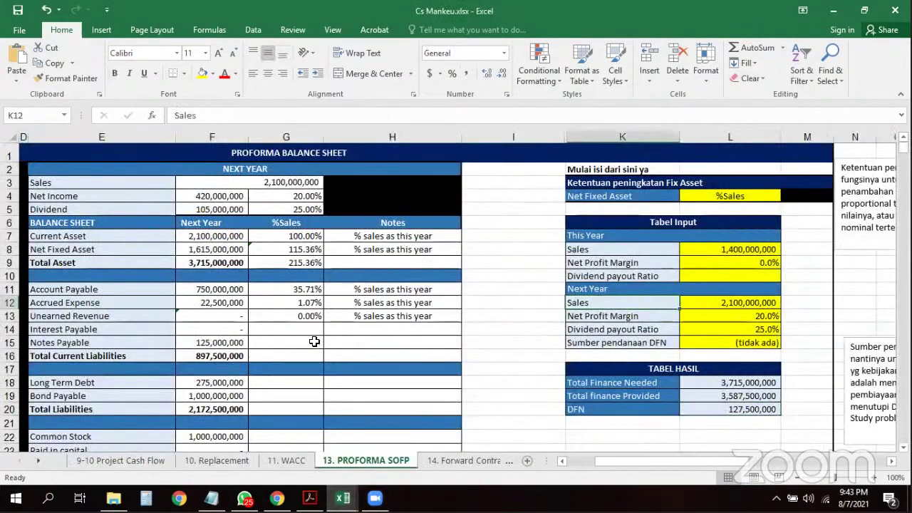
{"action": "scroll", "coordinate": [290, 330], "scroll_direction": "left", "scroll_amount": 3}
{"action": "scroll", "coordinate": [290, 330], "scroll_direction": "down", "scroll_amount": 2}
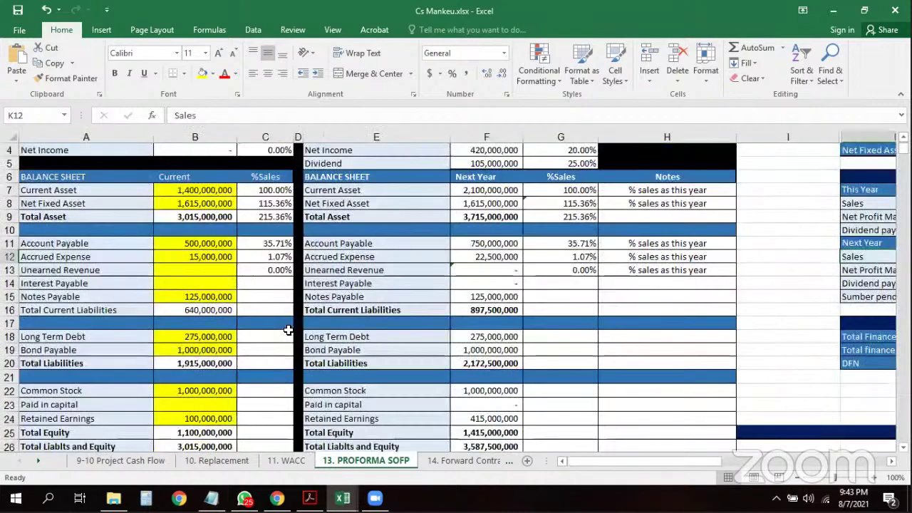
{"action": "scroll", "coordinate": [286, 329], "scroll_direction": "up", "scroll_amount": 2}
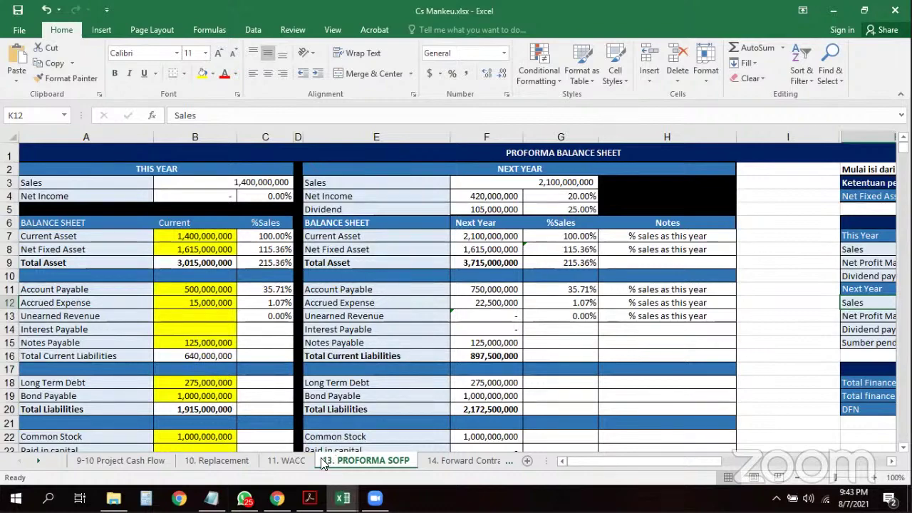
{"action": "scroll", "coordinate": [492, 353], "scroll_direction": "down", "scroll_amount": 2}
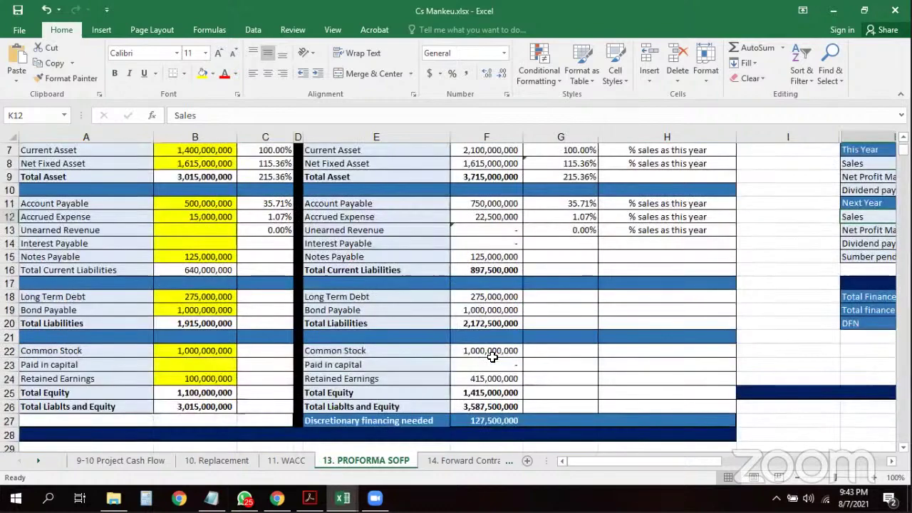
{"action": "scroll", "coordinate": [613, 256], "scroll_direction": "right", "scroll_amount": 3}
{"action": "scroll", "coordinate": [630, 267], "scroll_direction": "up", "scroll_amount": 2}
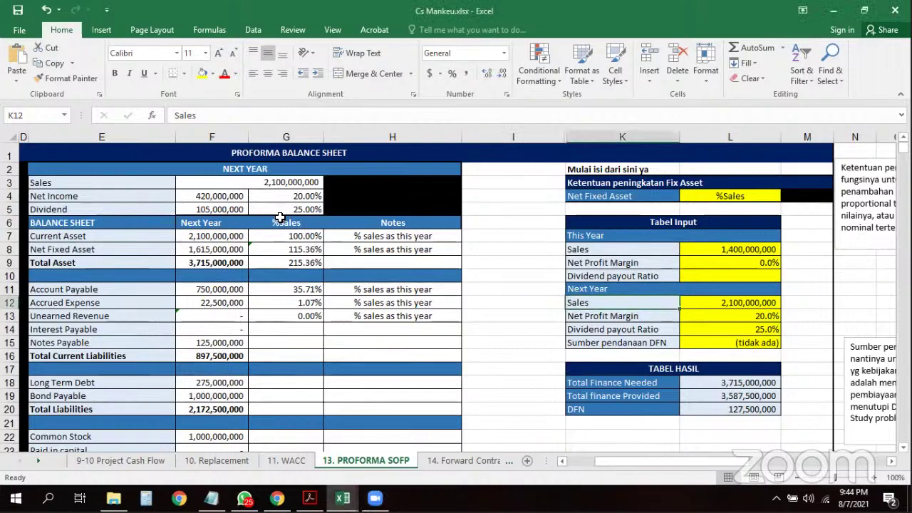
- Review the yellow Current input cells of the this-year balance sheet, from Current Asset in B7 to Account Payable in B11
{"action": "scroll", "coordinate": [210, 236], "scroll_direction": "left", "scroll_amount": 3}
{"action": "scroll", "coordinate": [206, 214], "scroll_direction": "down", "scroll_amount": 2}
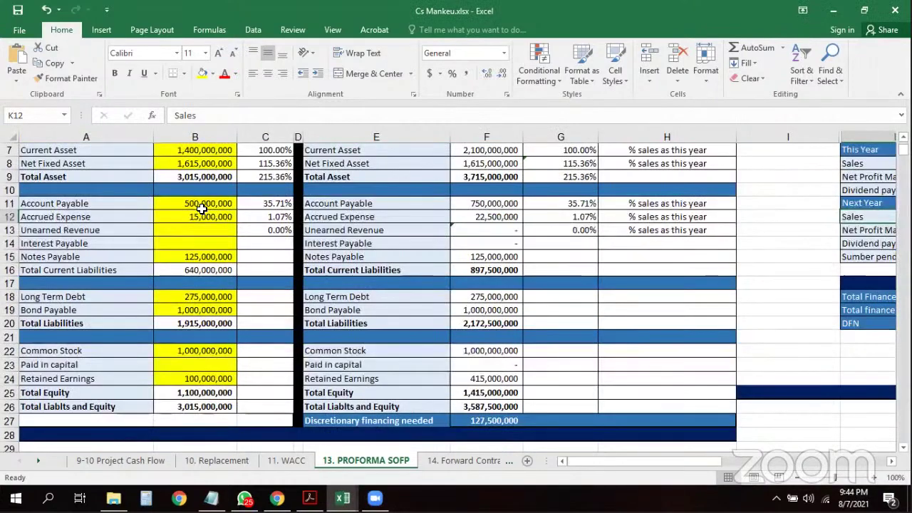
{"action": "scroll", "coordinate": [203, 196], "scroll_direction": "up", "scroll_amount": 1}
{"action": "left_click", "coordinate": [199, 191]}
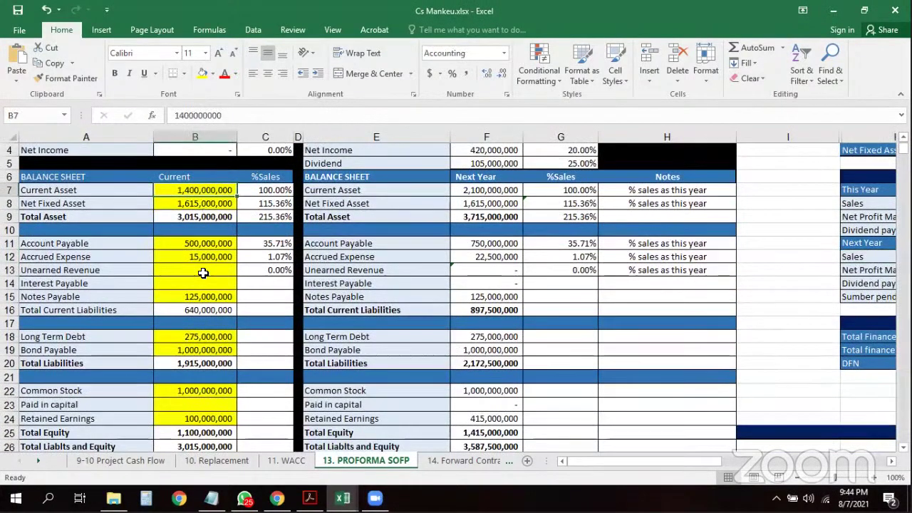
{"action": "key", "text": "Down"}
{"action": "key", "text": "Down"}
{"action": "key", "text": "Down"}
{"action": "key", "text": "Down"}
- Review this year's Sales in L8, next year's Dividend payout Ratio in L14 and the resulting DFN in L20
{"action": "scroll", "coordinate": [749, 218], "scroll_direction": "right", "scroll_amount": 3}
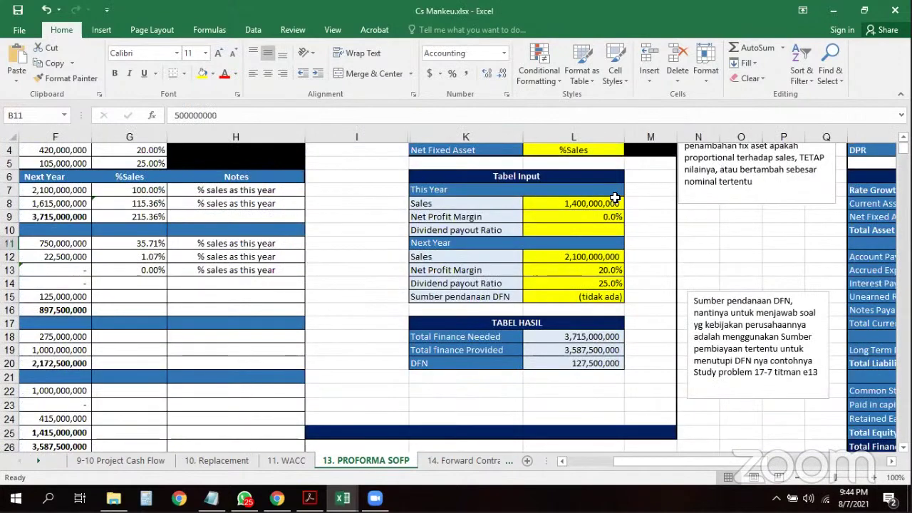
{"action": "scroll", "coordinate": [714, 255], "scroll_direction": "up", "scroll_amount": 1}
{"action": "scroll", "coordinate": [714, 255], "scroll_direction": "left", "scroll_amount": 1}
{"action": "left_click", "coordinate": [726, 251]}
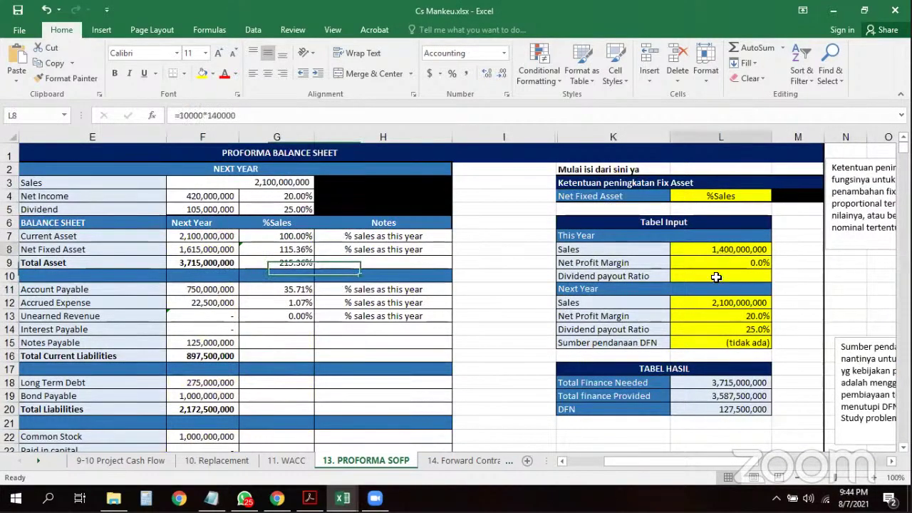
{"action": "left_click", "coordinate": [725, 330]}
{"action": "left_click", "coordinate": [732, 409]}
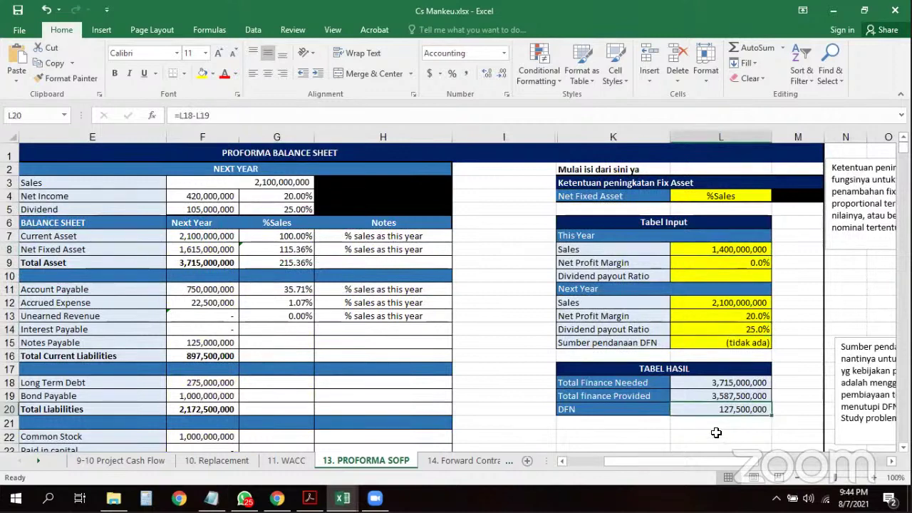
{"action": "scroll", "coordinate": [470, 377], "scroll_direction": "down", "scroll_amount": 1}
{"action": "scroll", "coordinate": [647, 332], "scroll_direction": "down", "scroll_amount": 1}
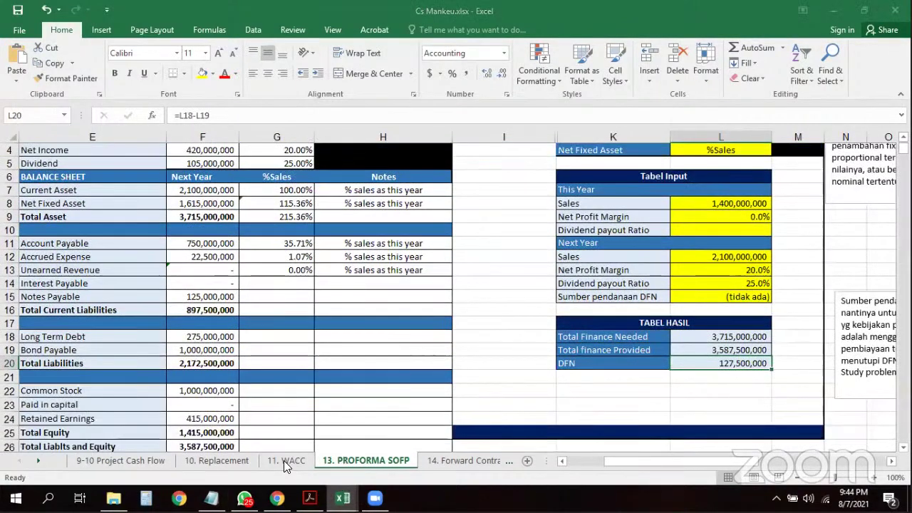
- Switch to UAS 19-20 Mankeu.xlsx and examine part B's net income formula in Q159 with its referenced cells
{"action": "key", "text": "alt+Tab"}
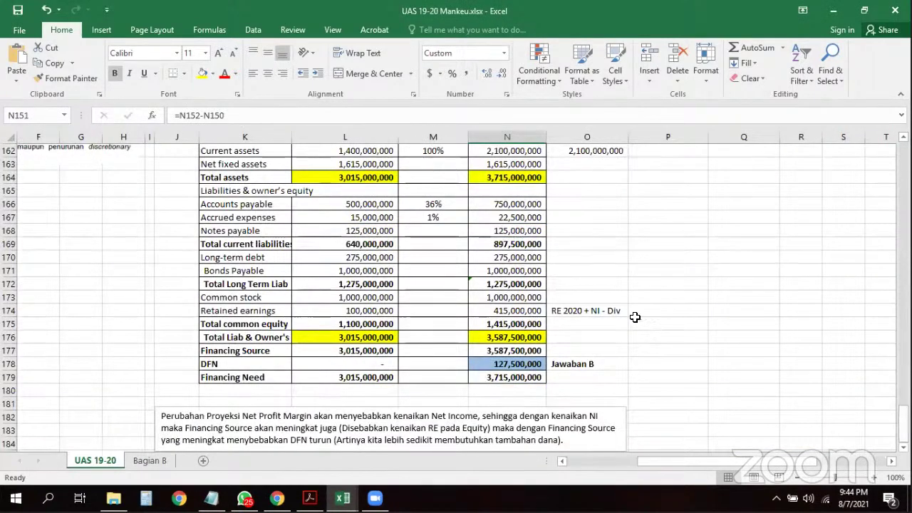
{"action": "scroll", "coordinate": [637, 322], "scroll_direction": "up", "scroll_amount": 3}
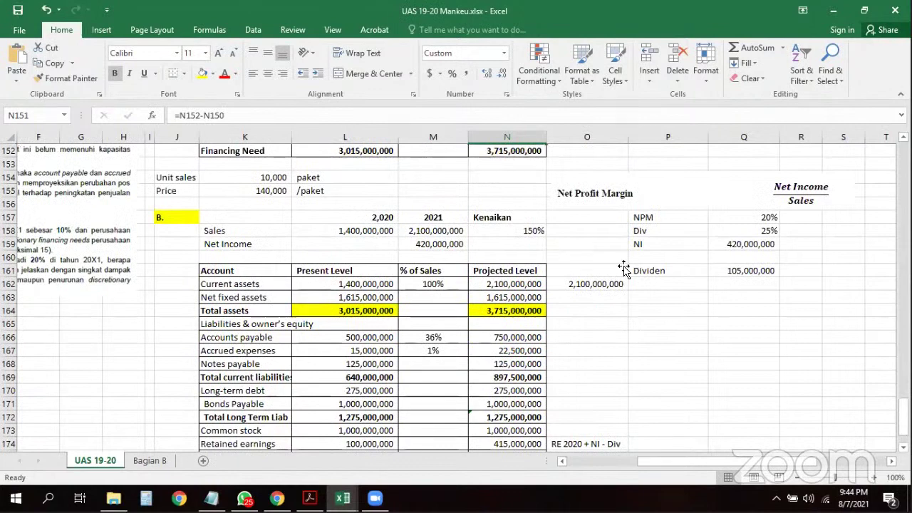
{"action": "scroll", "coordinate": [752, 312], "scroll_direction": "up", "scroll_amount": 2}
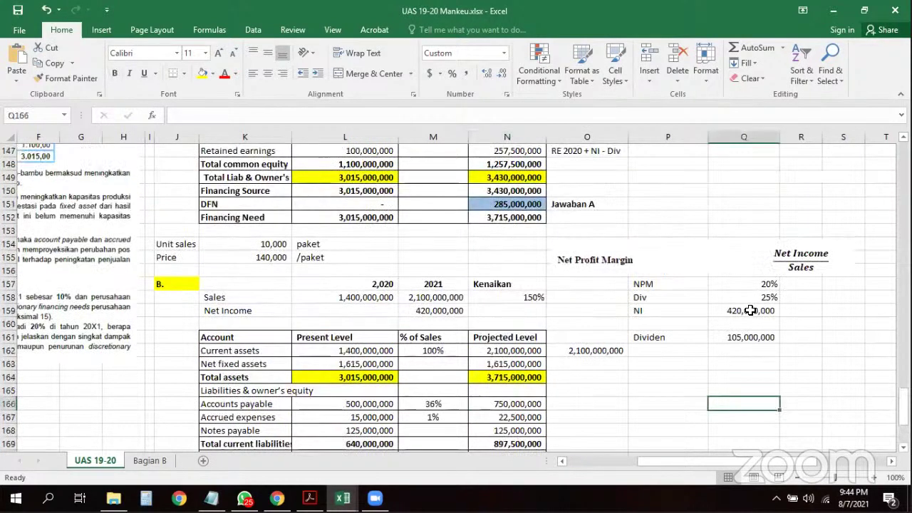
{"action": "left_click", "coordinate": [751, 310]}
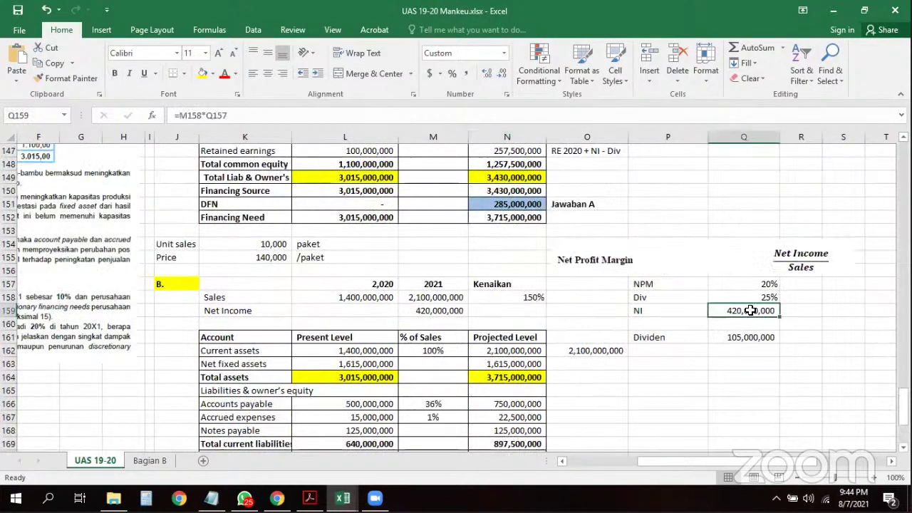
{"action": "double_click", "coordinate": [752, 311]}
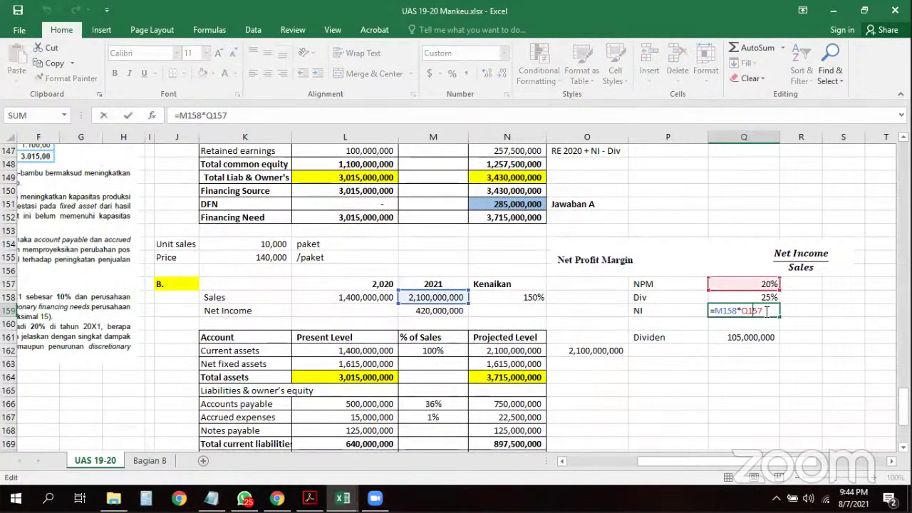
{"action": "key", "text": "Return"}
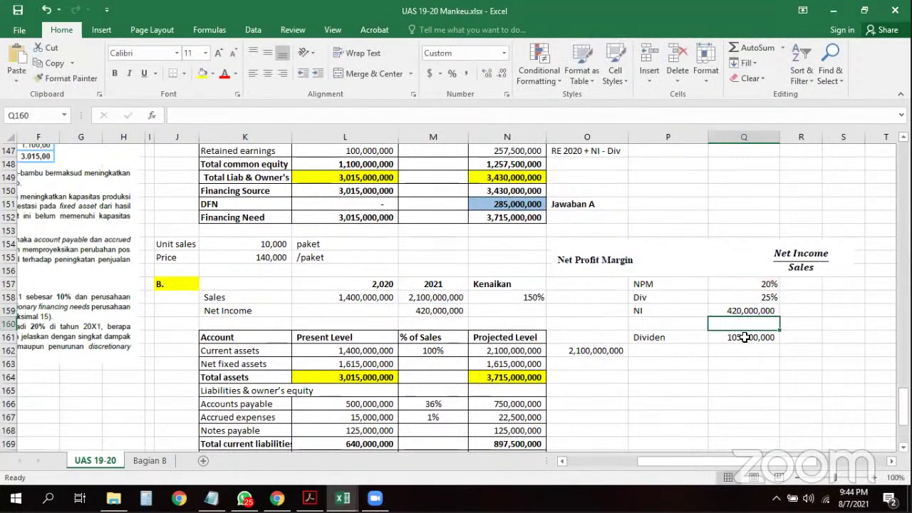
- Examine part B's dividend formula in Q161 and the net income cell it refers to
{"action": "left_click", "coordinate": [744, 337]}
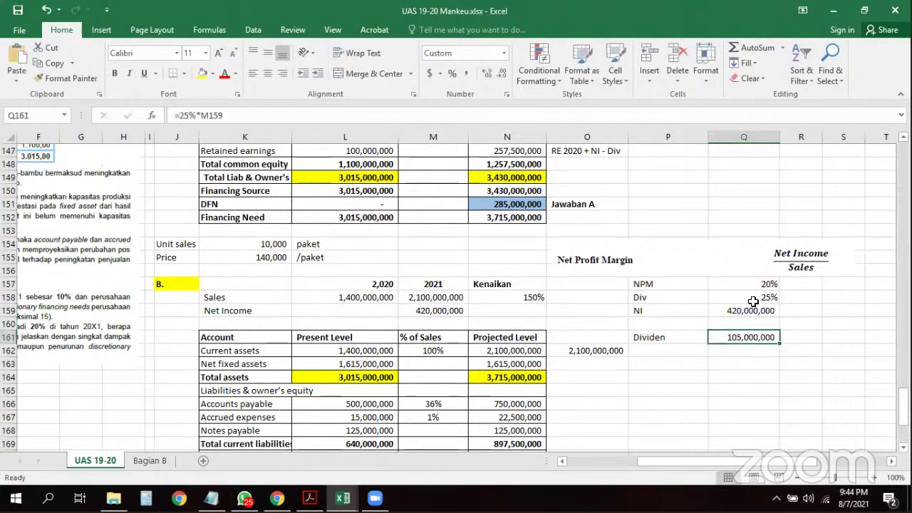
{"action": "double_click", "coordinate": [750, 339]}
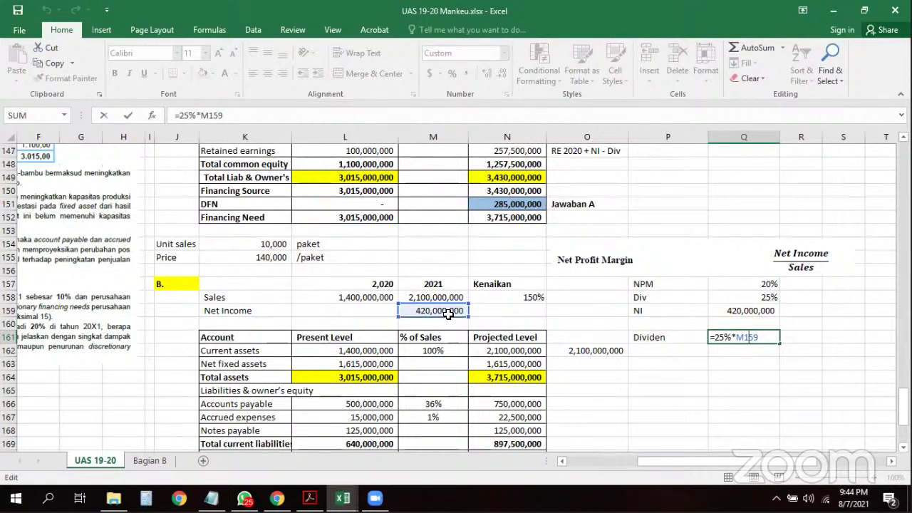
{"action": "key", "text": "Return"}
{"action": "left_click", "coordinate": [739, 371]}
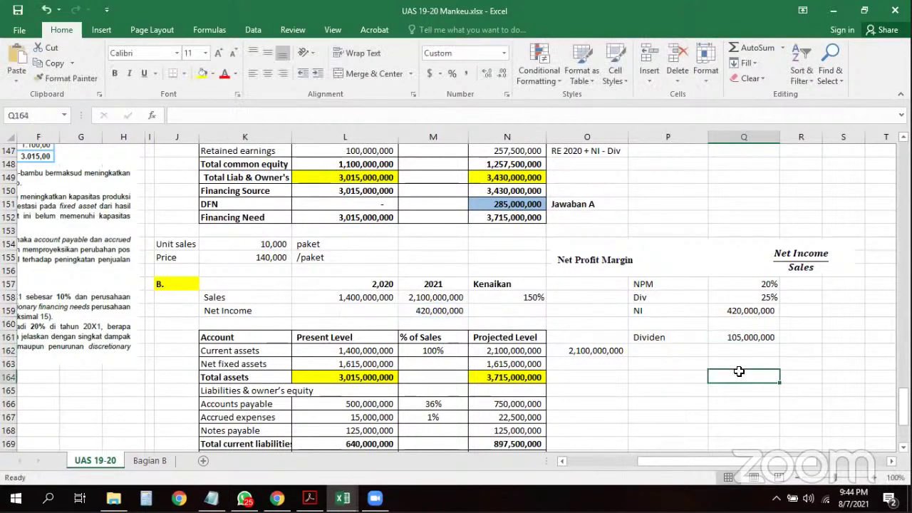
- Review part B's Current assets, Net fixed assets and Accrued expenses accounts and the % of Sales formula in M162
{"action": "scroll", "coordinate": [739, 372], "scroll_direction": "down", "scroll_amount": 2}
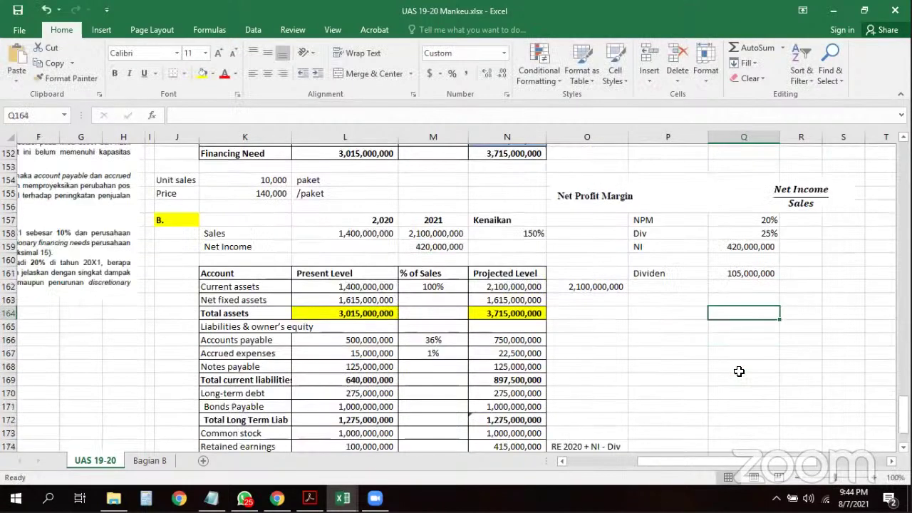
{"action": "scroll", "coordinate": [740, 371], "scroll_direction": "down", "scroll_amount": 1}
{"action": "scroll", "coordinate": [739, 371], "scroll_direction": "down", "scroll_amount": 1}
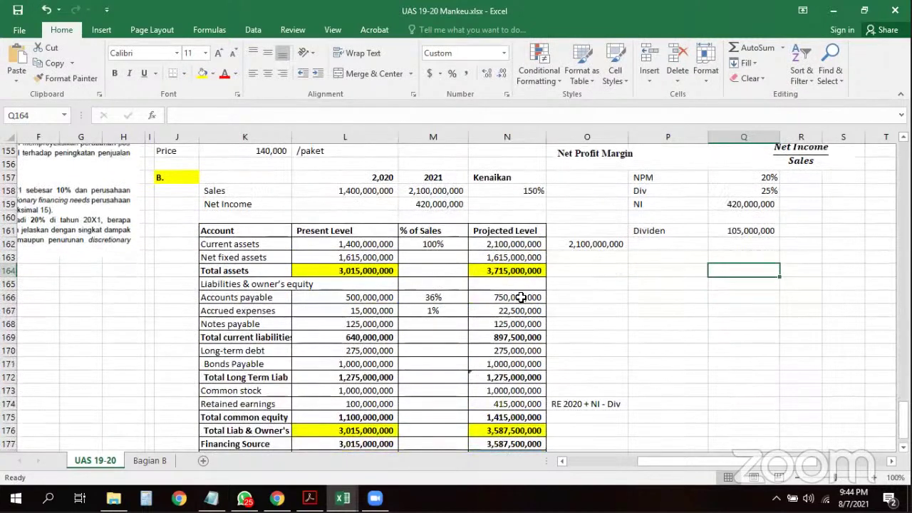
{"action": "left_click", "coordinate": [264, 243]}
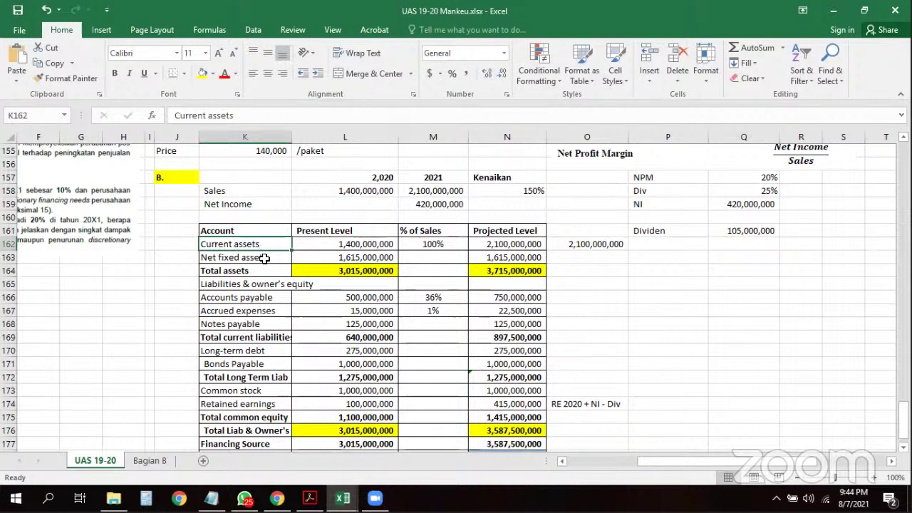
{"action": "key", "text": "Down"}
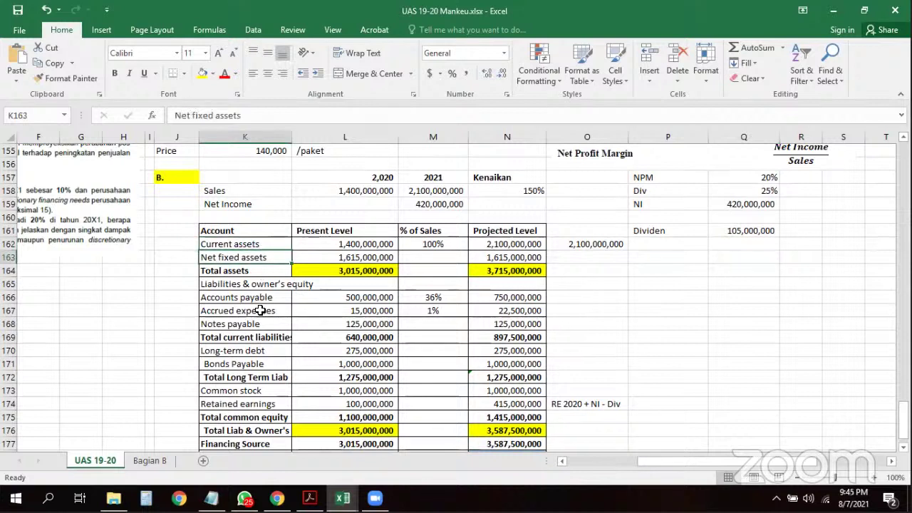
{"action": "left_click", "coordinate": [260, 312]}
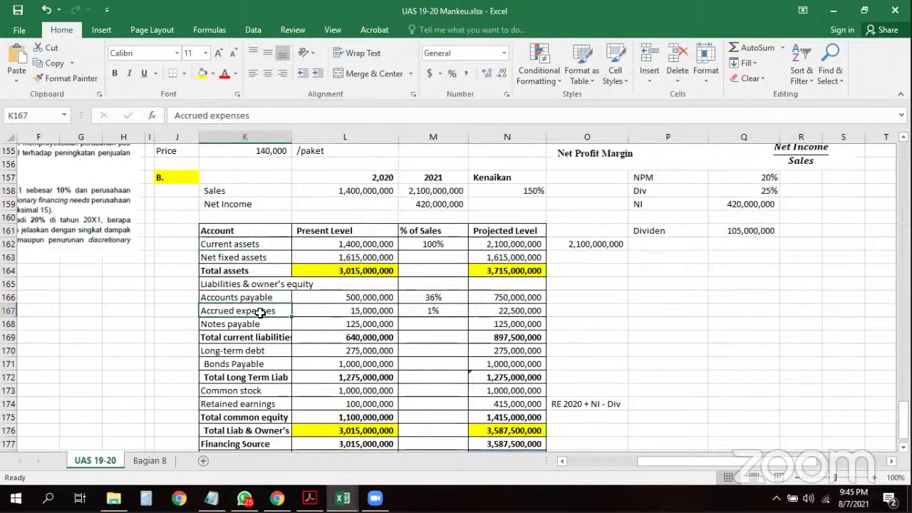
{"action": "left_click", "coordinate": [430, 243]}
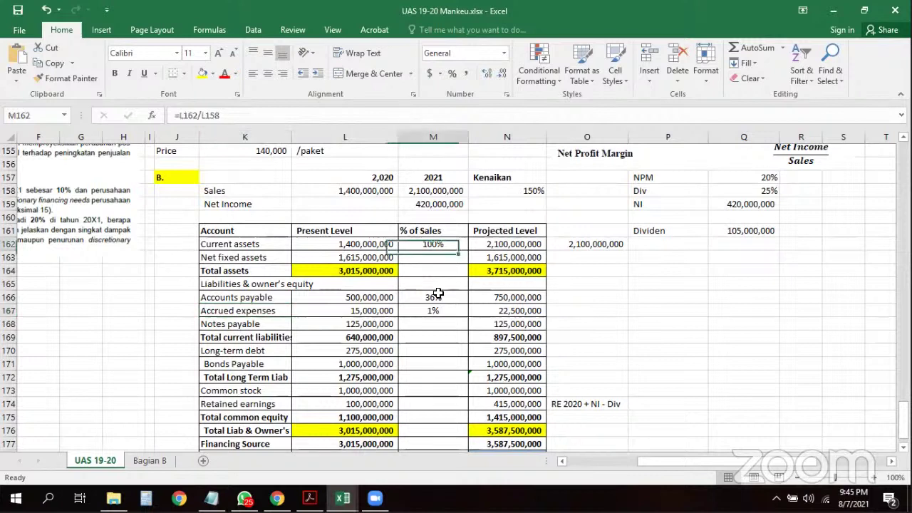
- Review the part B rows without a sales percentage, from Long-term debt downward, and the projected Net fixed assets in N163
{"action": "left_click_drag", "start_coordinate": [335, 350], "coordinate": [490, 444]}
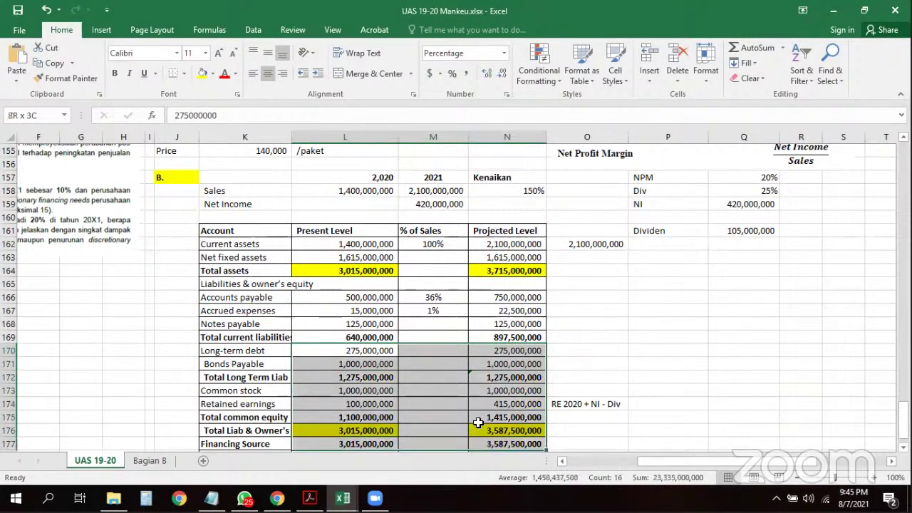
{"action": "left_click", "coordinate": [443, 321]}
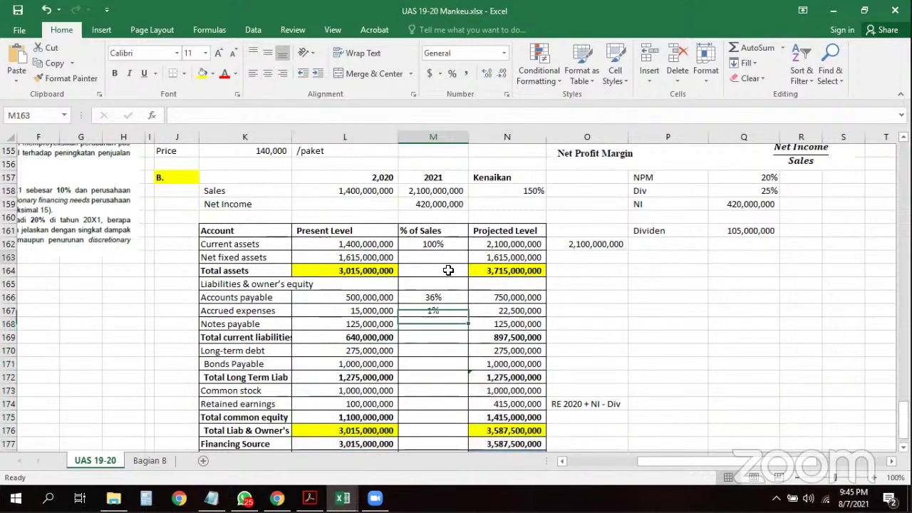
{"action": "key", "text": "Up"}
{"action": "key", "text": "Up"}
{"action": "key", "text": "Up"}
{"action": "key", "text": "Up"}
{"action": "key", "text": "Up"}
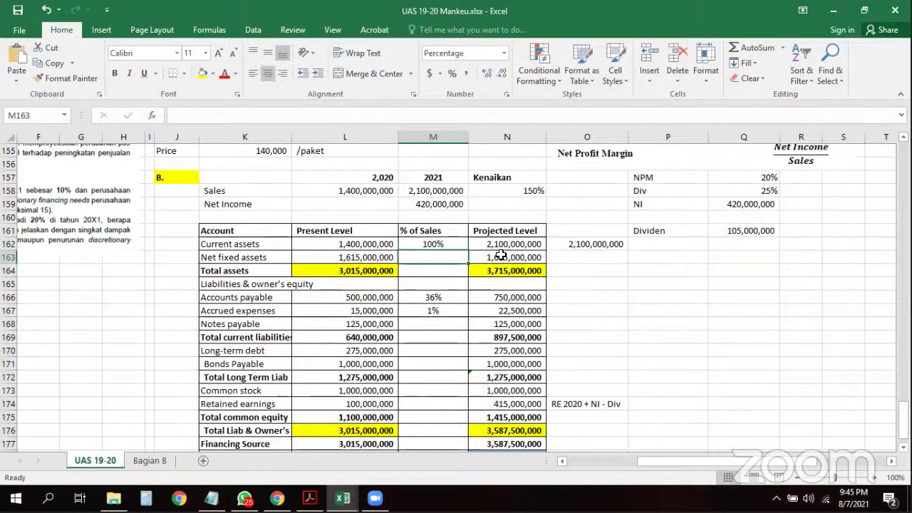
{"action": "left_click", "coordinate": [503, 257]}
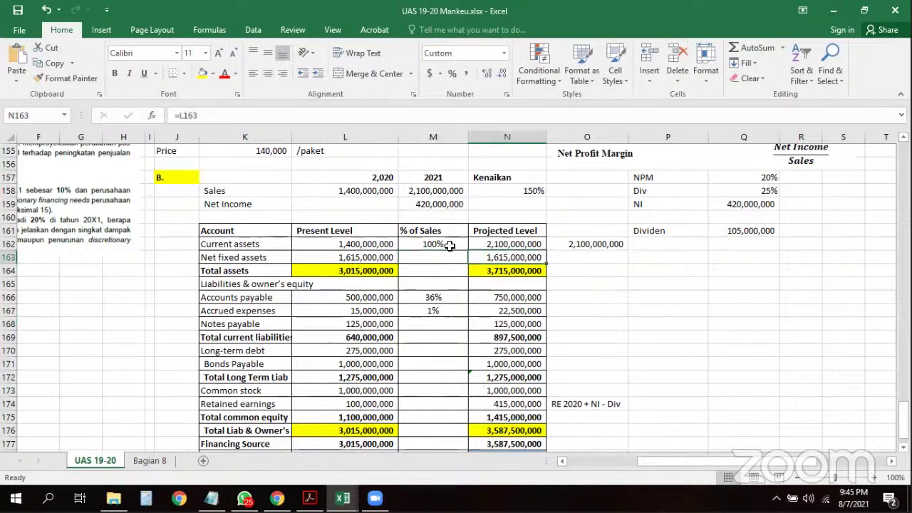
- Go through the % of Sales column of part B from Current assets in M162 to Accrued expenses in M167
{"action": "key", "text": "Up"}
{"action": "key", "text": "Left"}
{"action": "key", "text": "Down"}
{"action": "key", "text": "Down"}
{"action": "key", "text": "Down"}
{"action": "key", "text": "Down"}
{"action": "key", "text": "Down"}
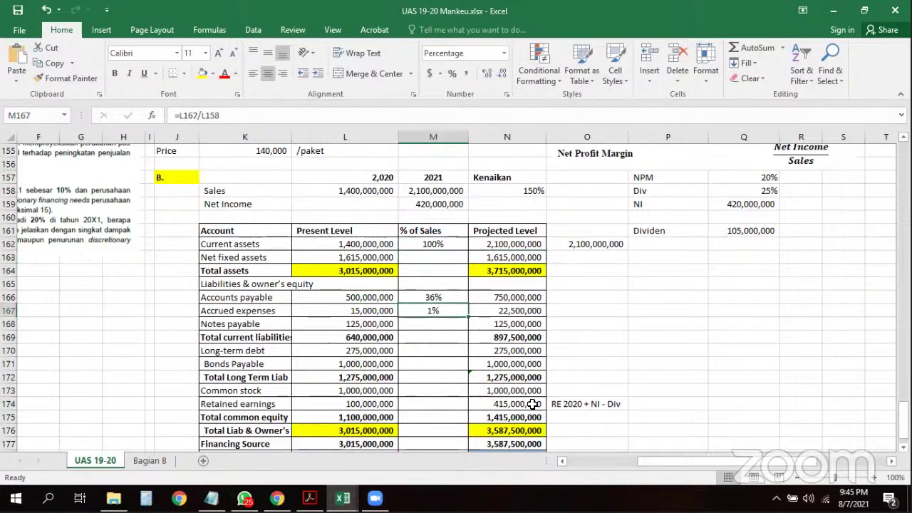
- Examine the projected Retained earnings formula in N174 and trace it between part B's net income and dividend figures and the financing totals
{"action": "left_click", "coordinate": [528, 403]}
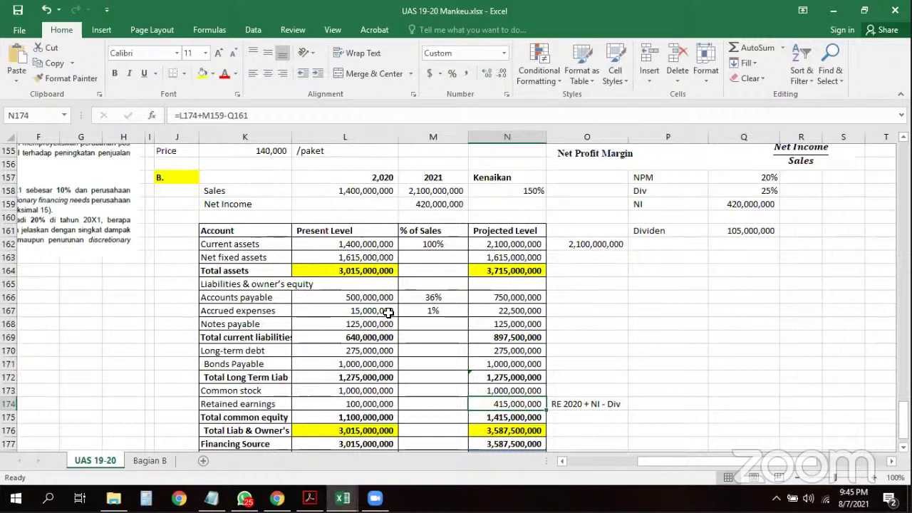
{"action": "scroll", "coordinate": [388, 312], "scroll_direction": "up", "scroll_amount": 3}
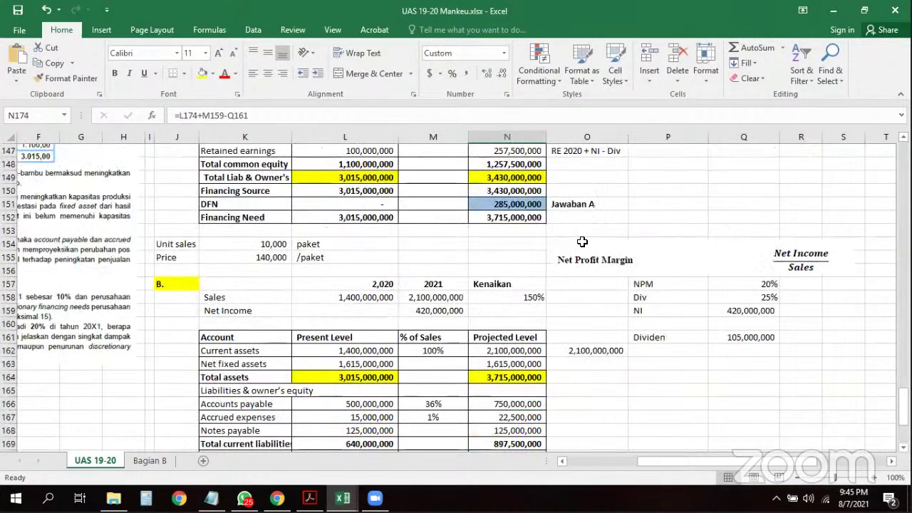
{"action": "left_click", "coordinate": [600, 308]}
{"action": "scroll", "coordinate": [599, 309], "scroll_direction": "down", "scroll_amount": 4}
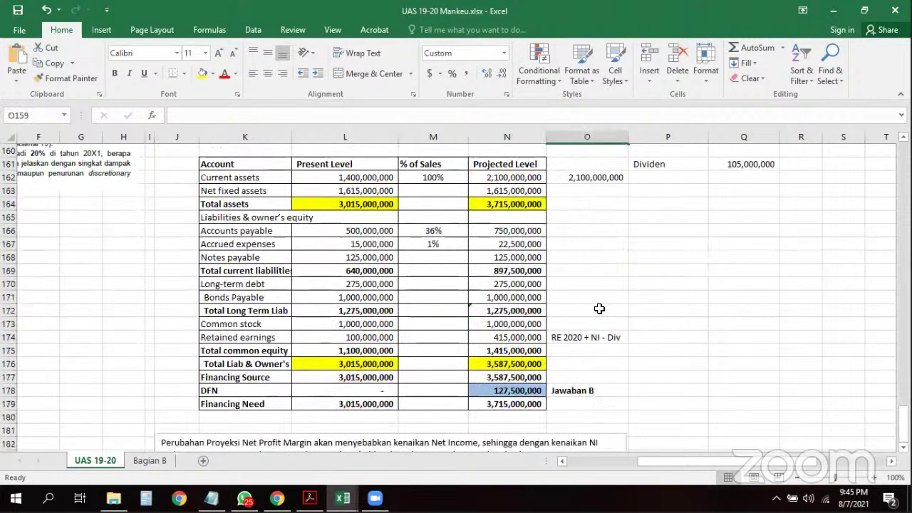
{"action": "scroll", "coordinate": [600, 306], "scroll_direction": "up", "scroll_amount": 1}
{"action": "scroll", "coordinate": [585, 314], "scroll_direction": "down", "scroll_amount": 1}
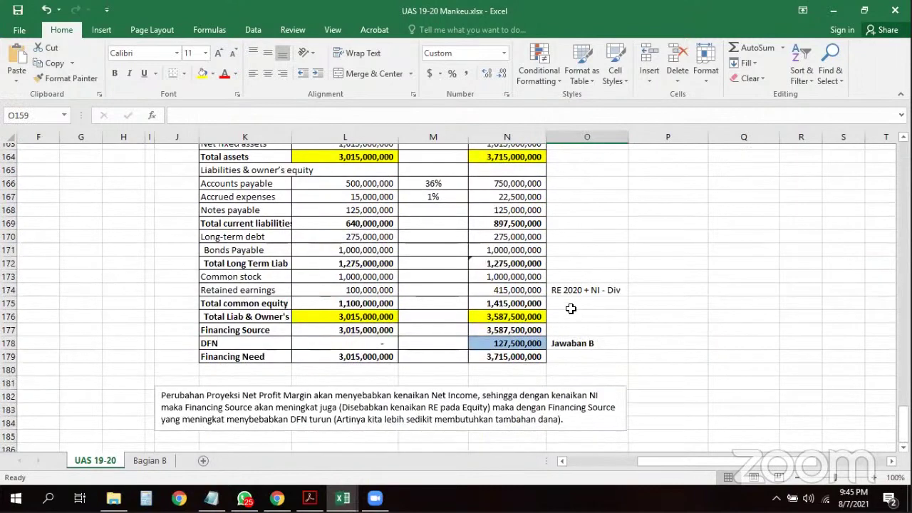
{"action": "scroll", "coordinate": [546, 271], "scroll_direction": "up", "scroll_amount": 4}
{"action": "scroll", "coordinate": [544, 318], "scroll_direction": "down", "scroll_amount": 1}
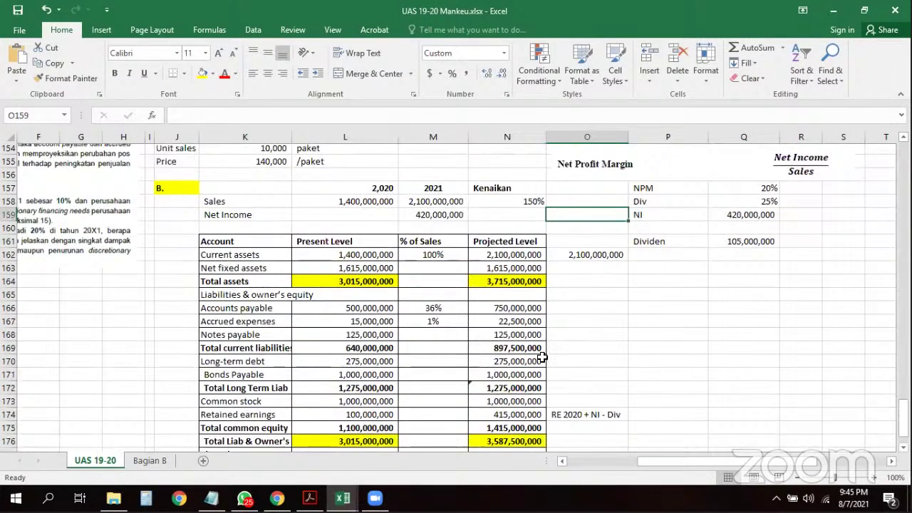
{"action": "scroll", "coordinate": [525, 321], "scroll_direction": "down", "scroll_amount": 3}
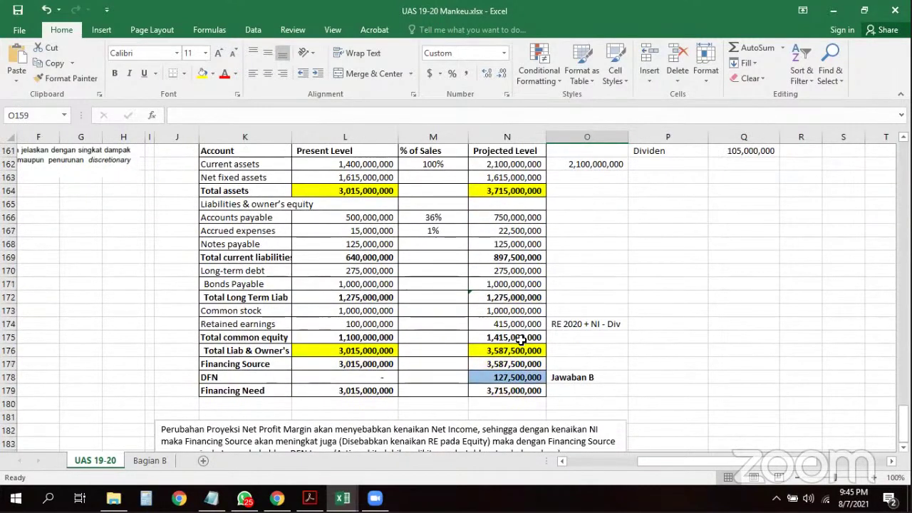
{"action": "scroll", "coordinate": [520, 342], "scroll_direction": "down", "scroll_amount": 1}
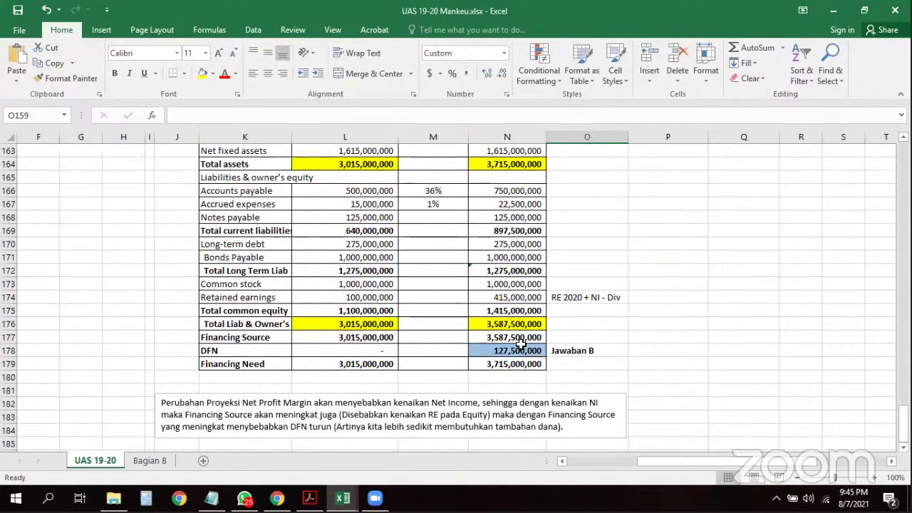
{"action": "scroll", "coordinate": [521, 345], "scroll_direction": "down", "scroll_amount": 1}
- Compare part B's DFN in N178 with part A's DFN in N151
{"action": "left_click", "coordinate": [526, 337]}
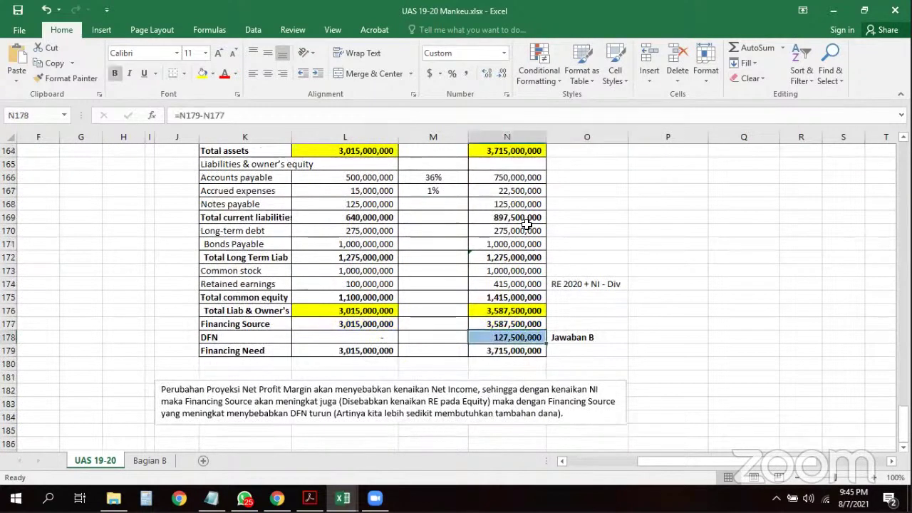
{"action": "scroll", "coordinate": [522, 207], "scroll_direction": "up", "scroll_amount": 5}
{"action": "scroll", "coordinate": [515, 235], "scroll_direction": "down", "scroll_amount": 1}
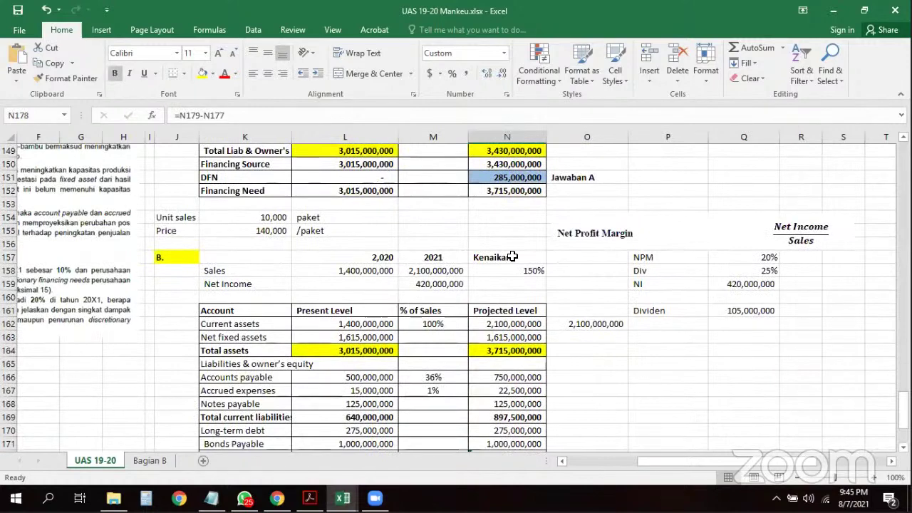
{"action": "left_click", "coordinate": [513, 177]}
{"action": "scroll", "coordinate": [525, 305], "scroll_direction": "down", "scroll_amount": 2}
{"action": "scroll", "coordinate": [529, 357], "scroll_direction": "down", "scroll_amount": 1}
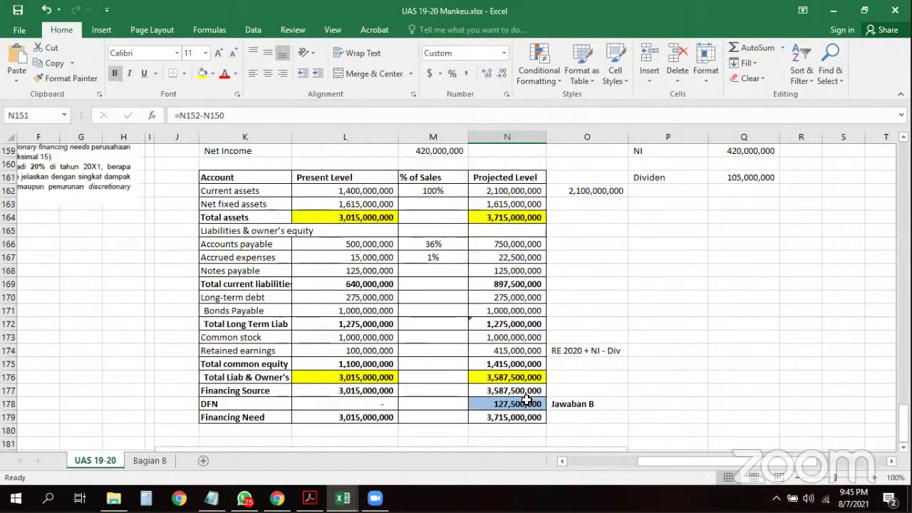
{"action": "left_click", "coordinate": [526, 403]}
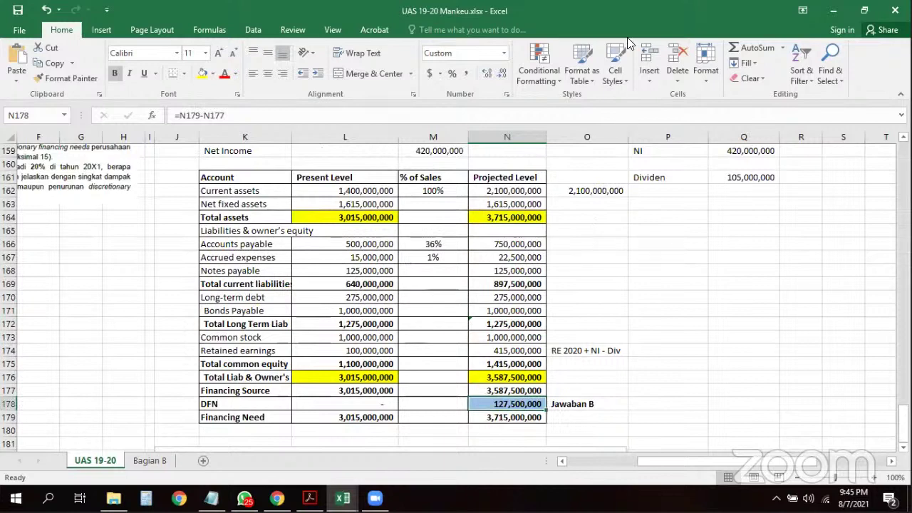
{"action": "scroll", "coordinate": [627, 41], "scroll_direction": "up", "scroll_amount": 2}
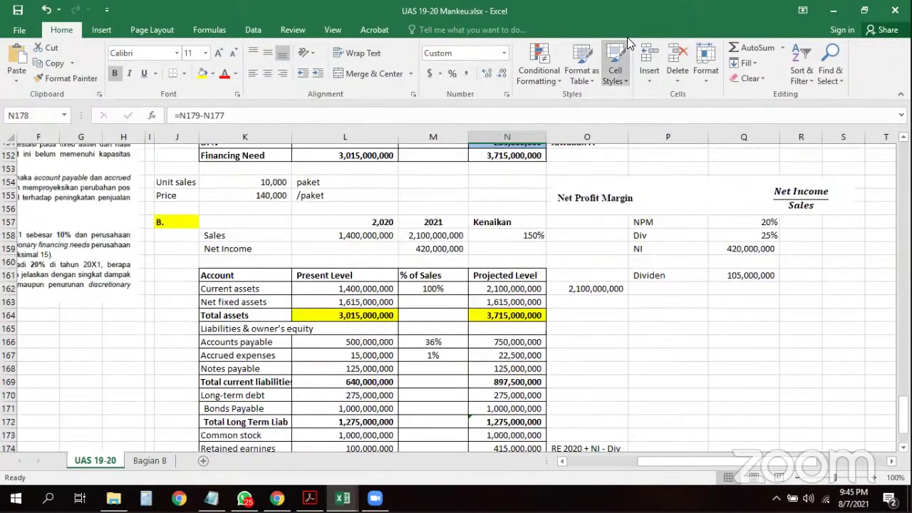
{"action": "scroll", "coordinate": [627, 37], "scroll_direction": "up", "scroll_amount": 1}
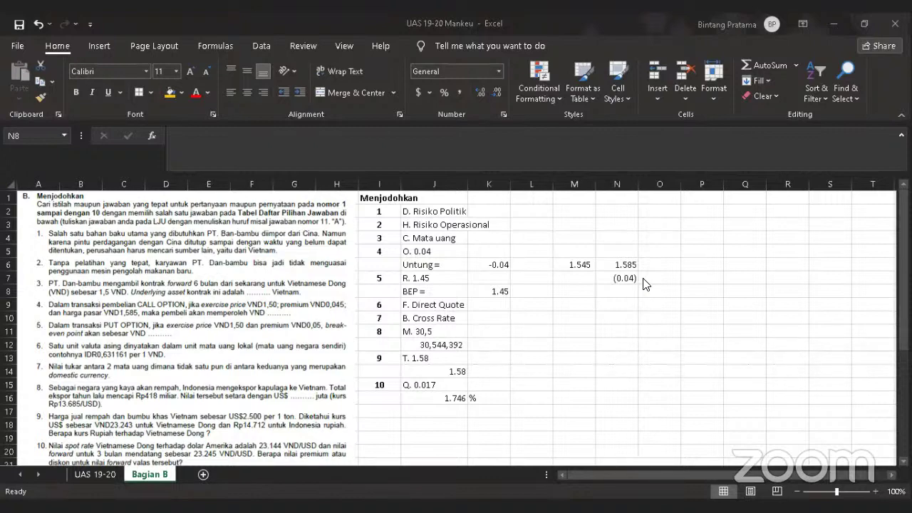
- Review the matching questions and answers on the Bagian B sheet down to the Tabel Daftar Pilihan Jawaban
{"action": "scroll", "coordinate": [652, 264], "scroll_direction": "down", "scroll_amount": 3}
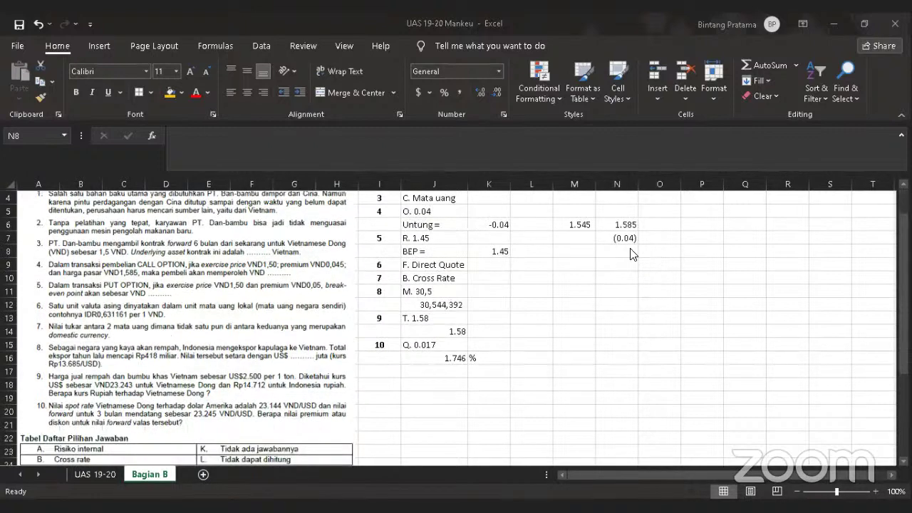
{"action": "scroll", "coordinate": [344, 321], "scroll_direction": "down", "scroll_amount": 2}
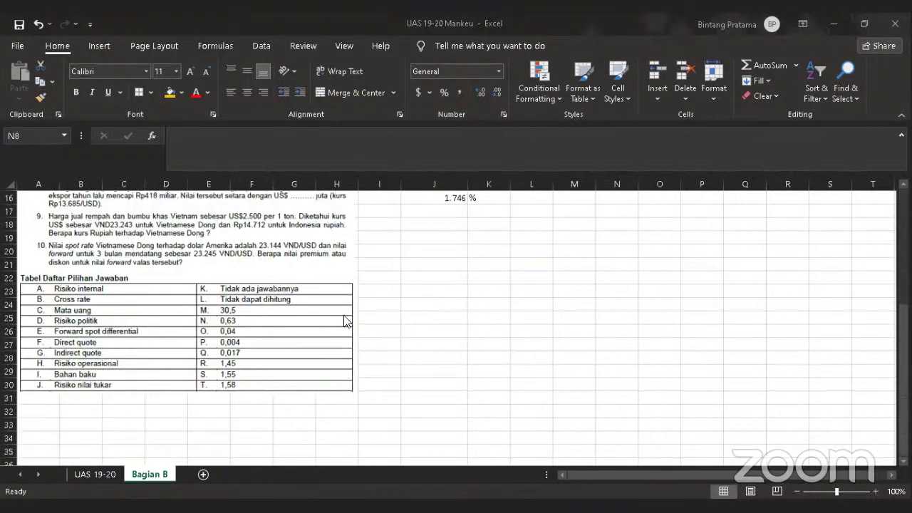
- Move the Tabel Daftar Pilihan Jawaban picture from below the questions to beside the matching answers, over about columns L to S from row 8
{"action": "scroll", "coordinate": [328, 311], "scroll_direction": "up", "scroll_amount": 2}
{"action": "scroll", "coordinate": [285, 292], "scroll_direction": "down", "scroll_amount": 1}
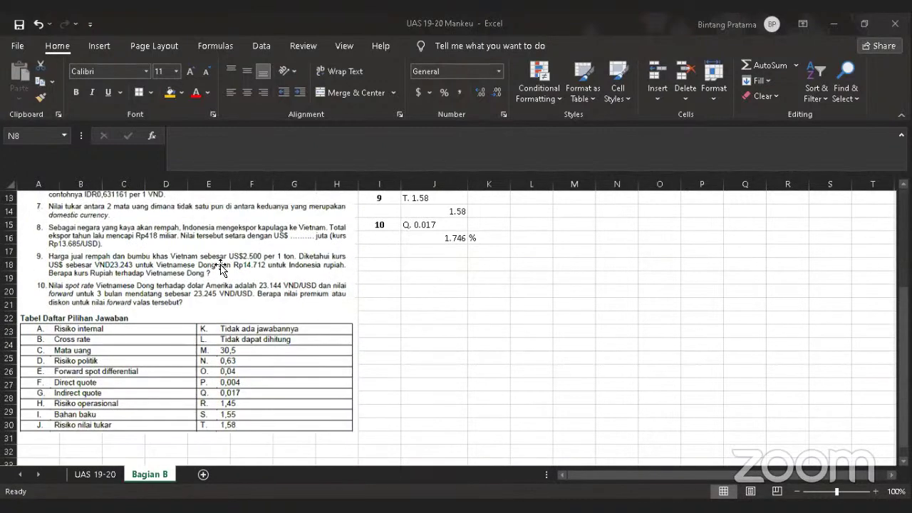
{"action": "left_click", "coordinate": [255, 275]}
{"action": "left_click", "coordinate": [261, 336]}
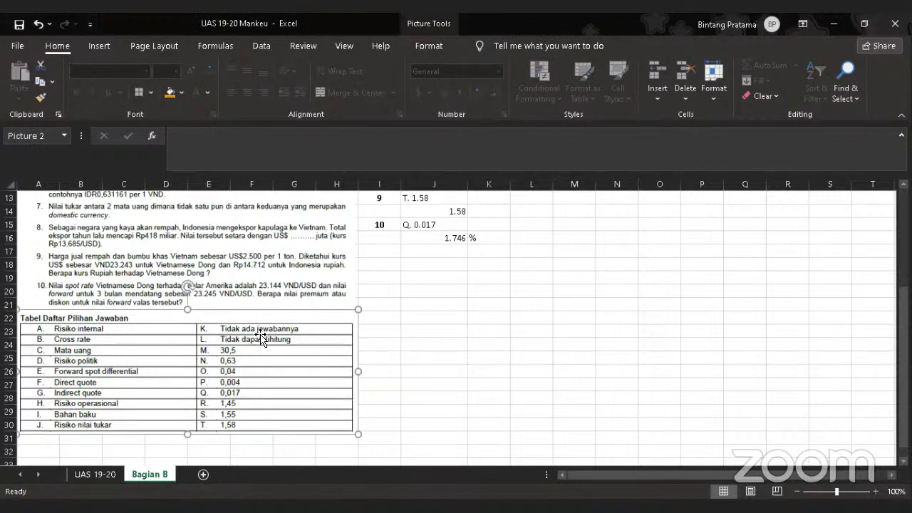
{"action": "left_click_drag", "start_coordinate": [232, 339], "coordinate": [773, 211]}
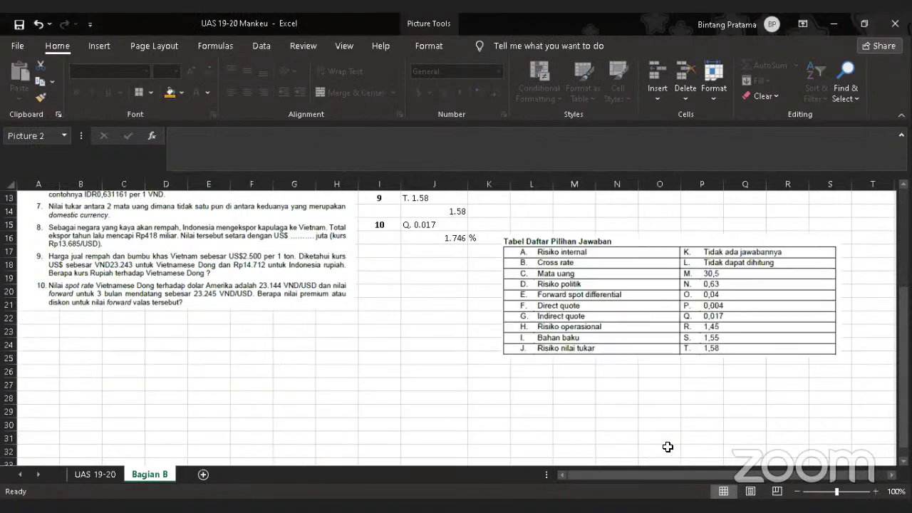
{"action": "scroll", "coordinate": [693, 426], "scroll_direction": "up", "scroll_amount": 4}
{"action": "left_click_drag", "start_coordinate": [676, 363], "coordinate": [656, 347]}
{"action": "left_click", "coordinate": [738, 239]}
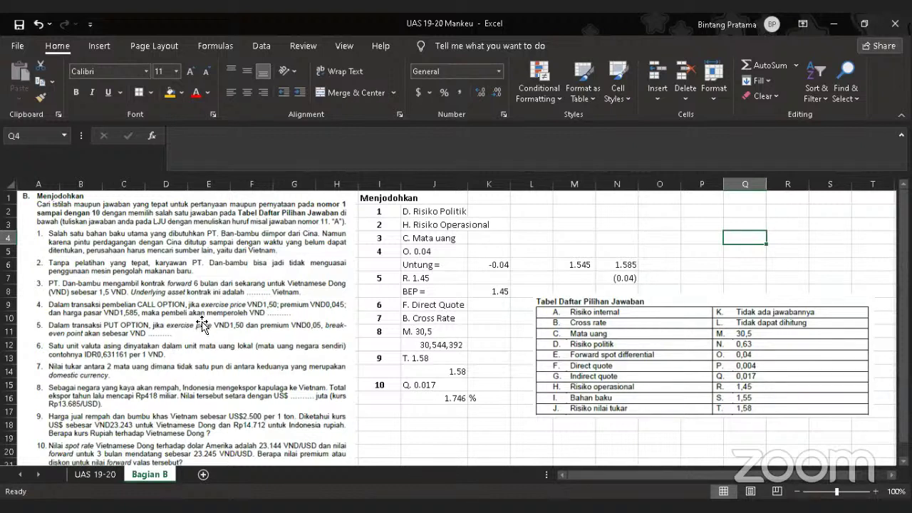
- Examine the question 4 call option calculation, checking the exercise price plus premium formula in M6 and the market price in N6
{"action": "left_click", "coordinate": [582, 262]}
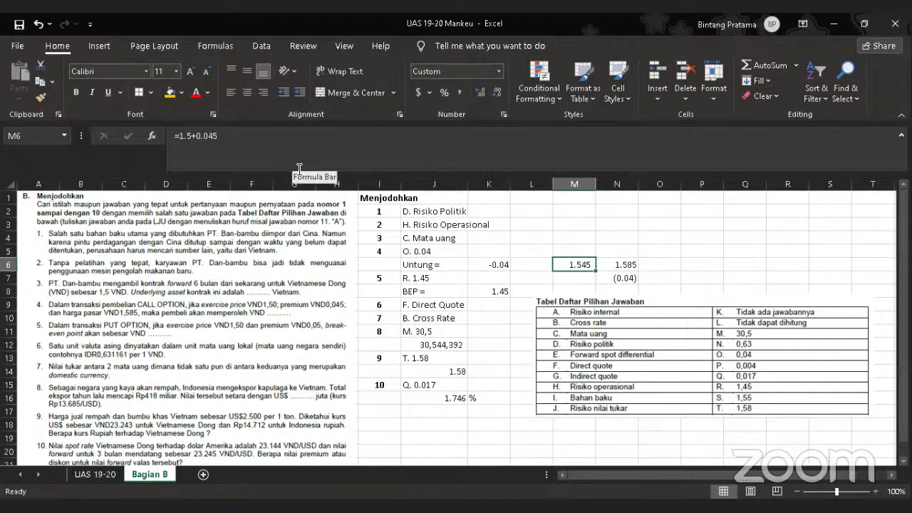
{"action": "left_click", "coordinate": [578, 278]}
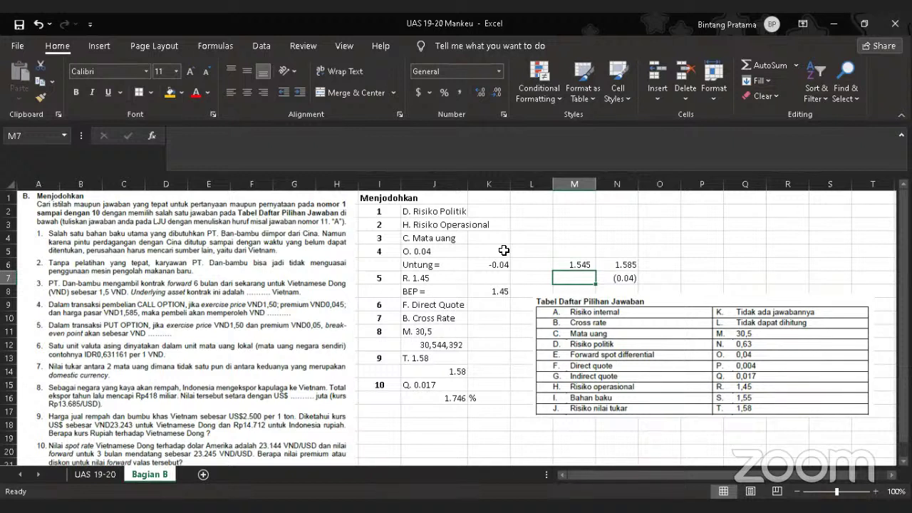
{"action": "left_click", "coordinate": [622, 262]}
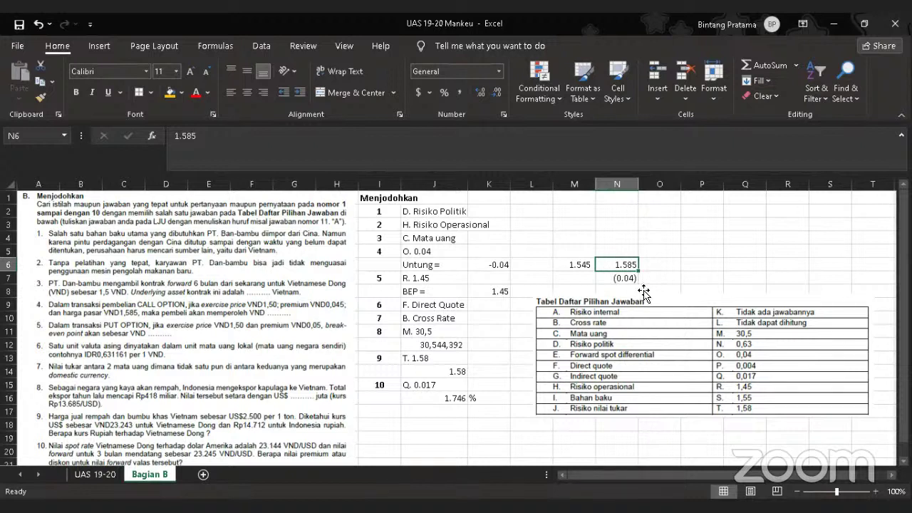
- Shift the Tabel Daftar Pilihan Jawaban picture down about two rows to clear the cells beside the question 5 BEP row
{"action": "left_click", "coordinate": [473, 276]}
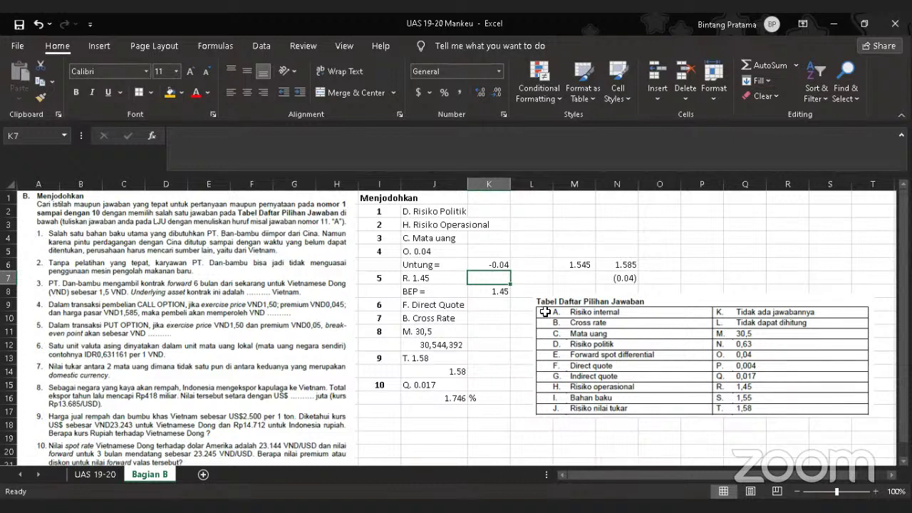
{"action": "left_click", "coordinate": [521, 292]}
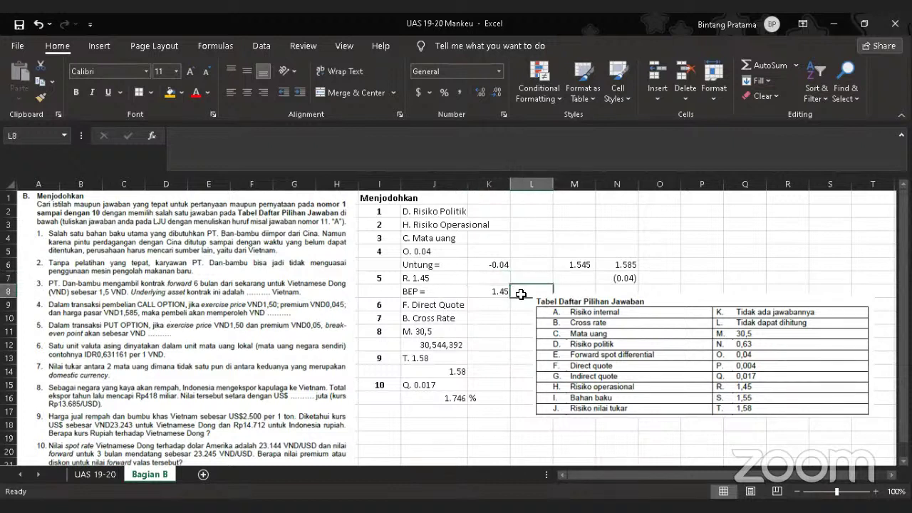
{"action": "left_click_drag", "start_coordinate": [598, 333], "coordinate": [598, 356]}
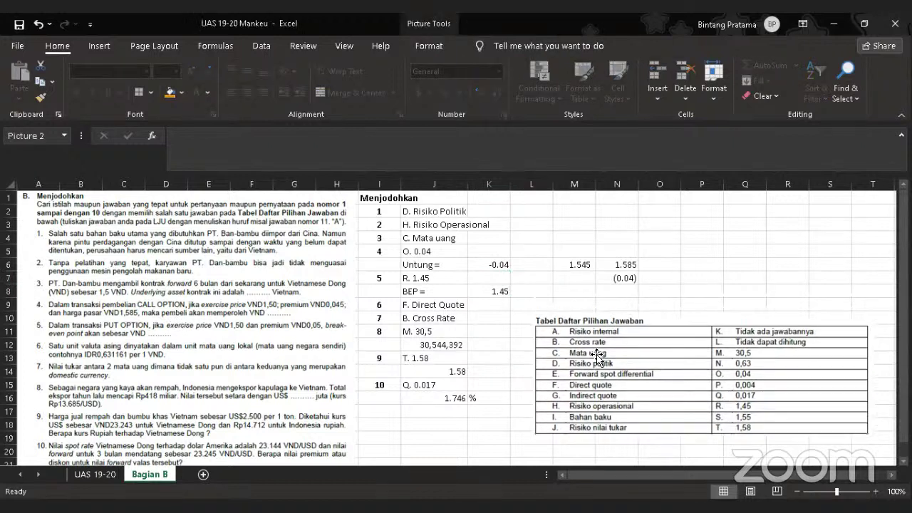
- Enter the note "BEP = Exercise Price - Premium" in cell L8 beside the answer to question 5
{"action": "left_click", "coordinate": [528, 289]}
{"action": "type", "text": "B"}
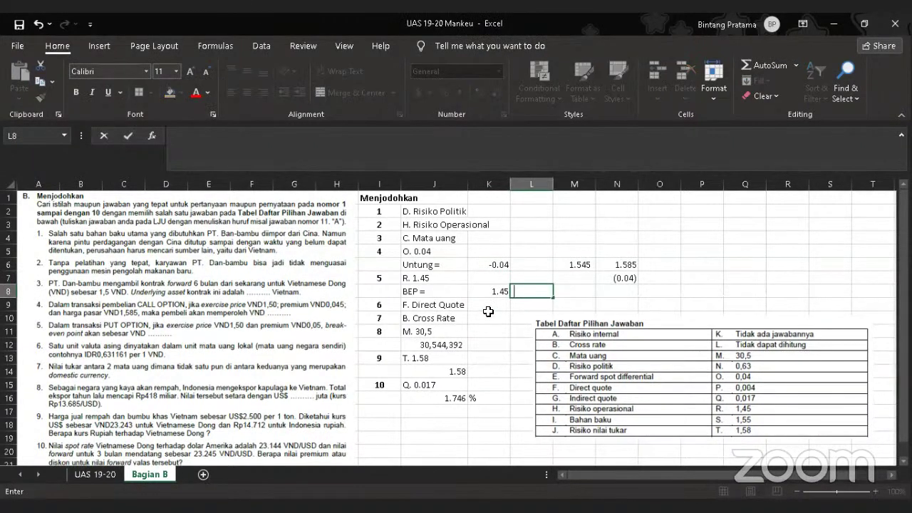
{"action": "type", "text": "EP = Exercis"}
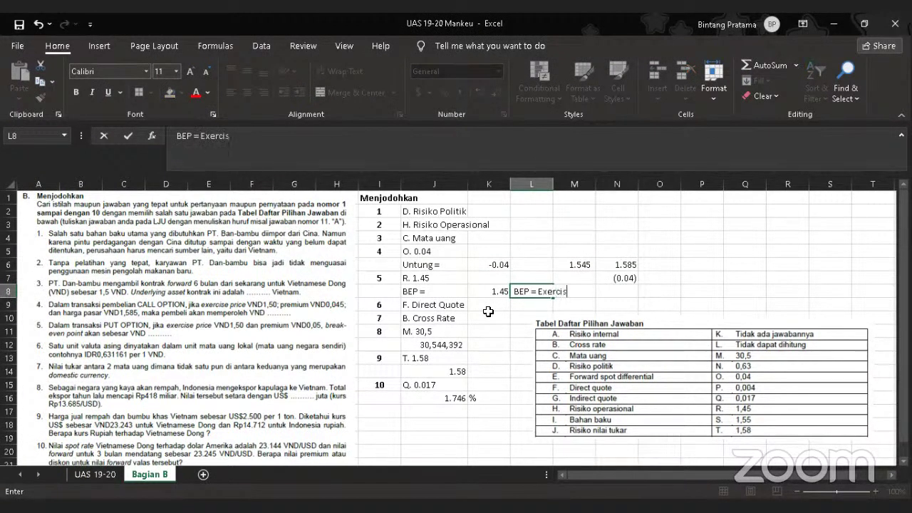
{"action": "type", "text": "e -"}
{"action": "key", "text": "BackSpace"}
{"action": "type", "text": "Price - Premium"}
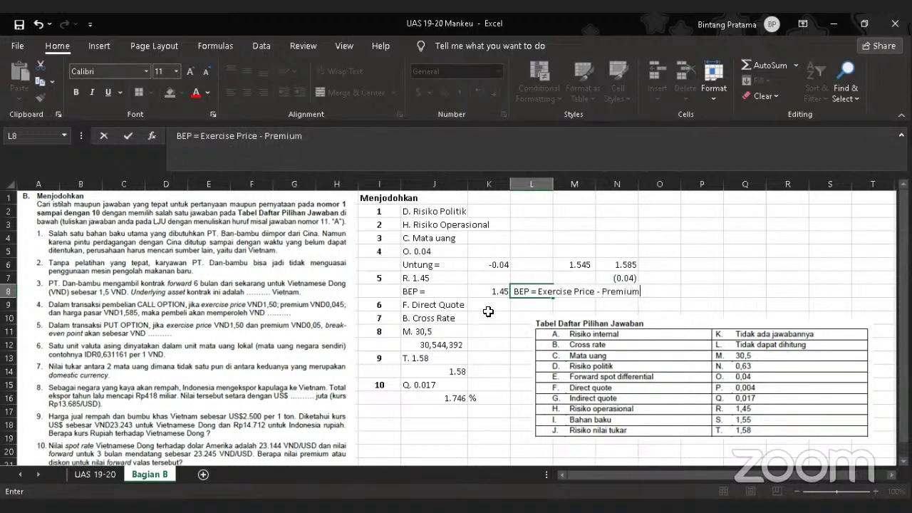
{"action": "left_click", "coordinate": [677, 278]}
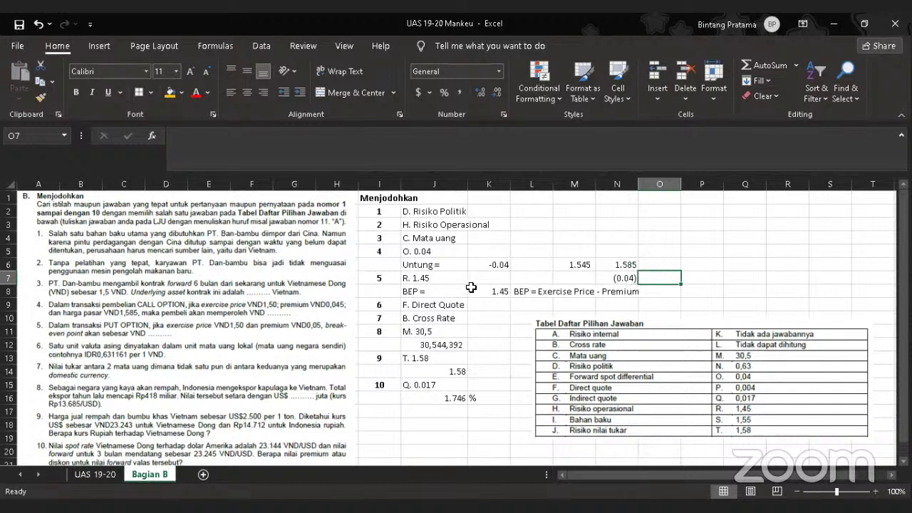
{"action": "left_click", "coordinate": [380, 280]}
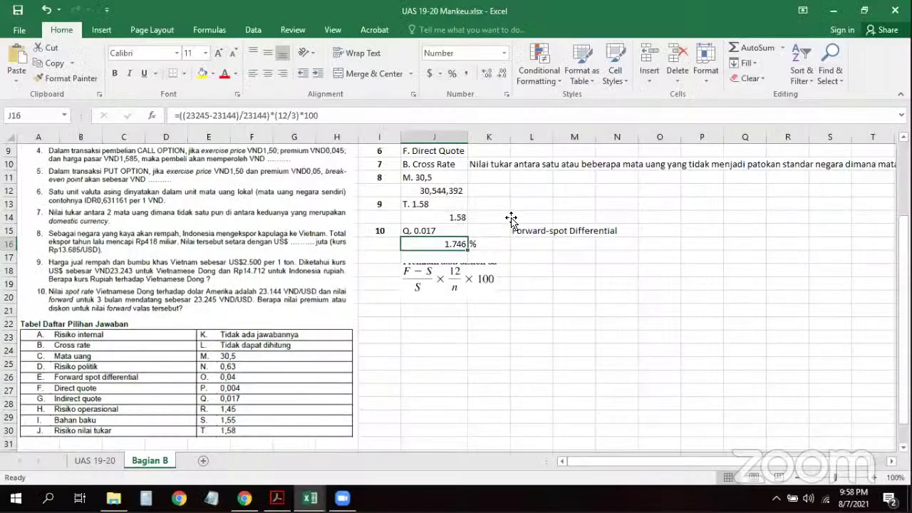
- Review the last matching questions, their answers and the answer options table on the Bagian B sheet
{"action": "key", "text": "Right"}
{"action": "key", "text": "Right"}
{"action": "key", "text": "Right"}
{"action": "key", "text": "Up"}
{"action": "key", "text": "Up"}
{"action": "key", "text": "Up"}
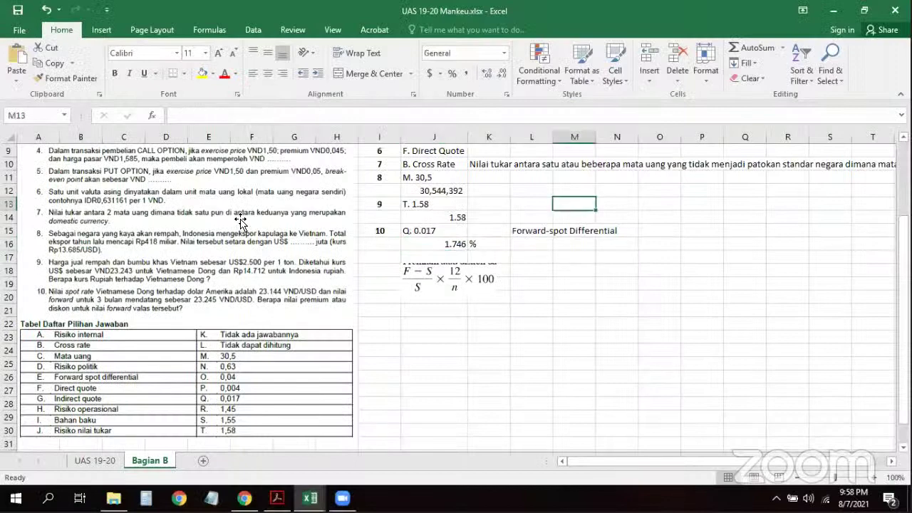
{"action": "scroll", "coordinate": [214, 214], "scroll_direction": "down", "scroll_amount": 1}
{"action": "scroll", "coordinate": [210, 213], "scroll_direction": "down", "scroll_amount": 1}
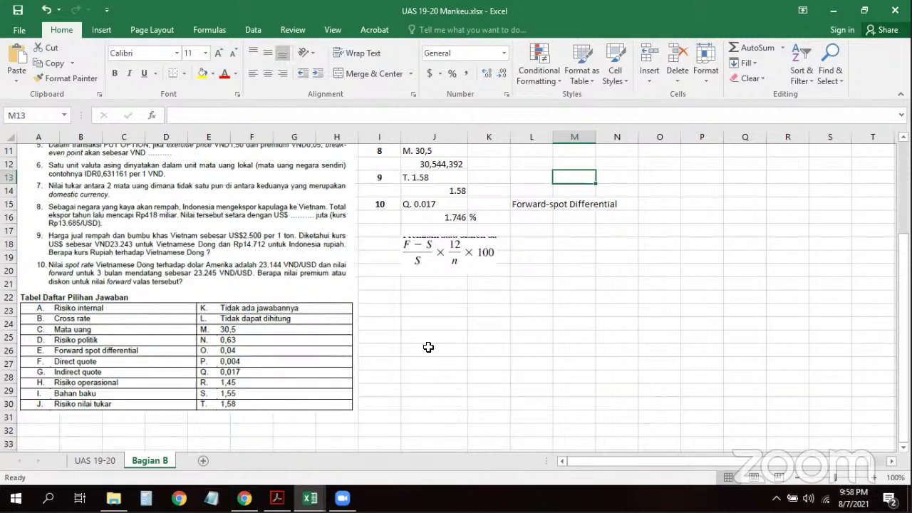
- Check the Vietnamese dong to rupiah rate in Chrome, return to the Excel workbook and select the answer to question 6
{"action": "key", "text": "alt+Tab"}
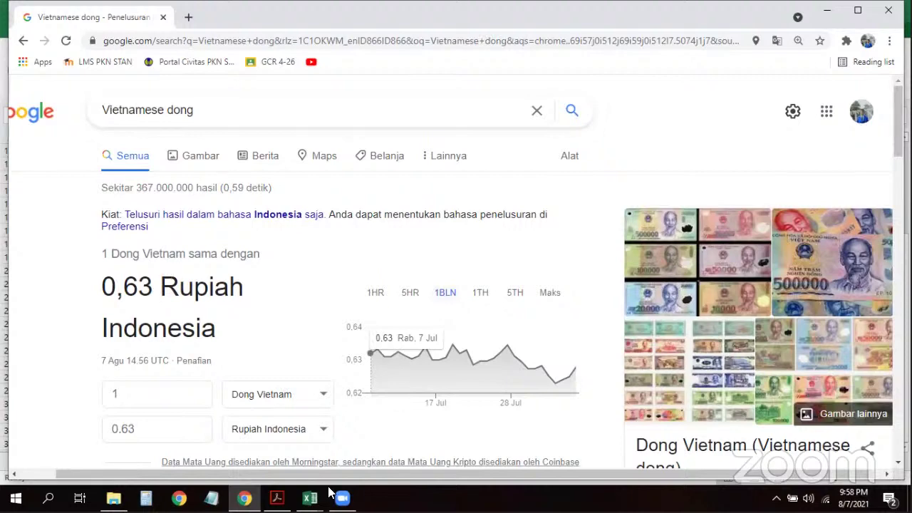
{"action": "mouse_move", "coordinate": [310, 499]}
{"action": "left_click", "coordinate": [273, 456]}
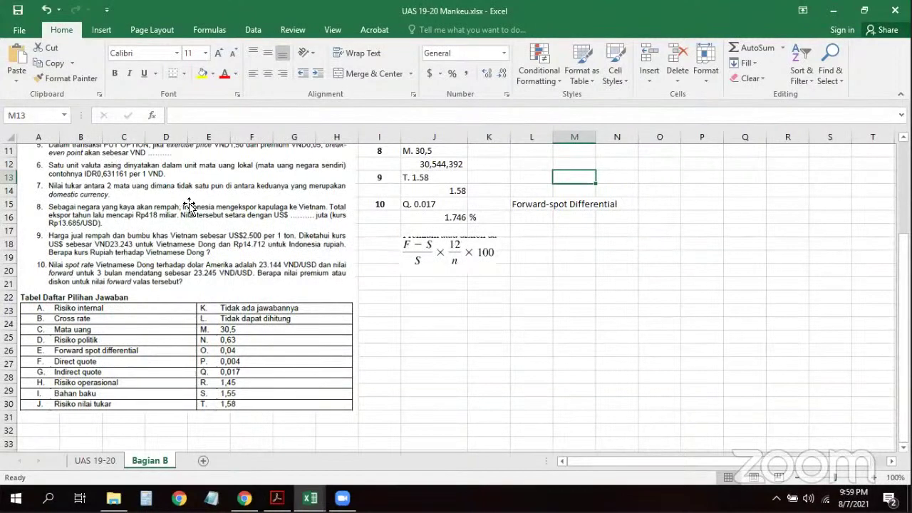
{"action": "scroll", "coordinate": [189, 207], "scroll_direction": "up", "scroll_amount": 1}
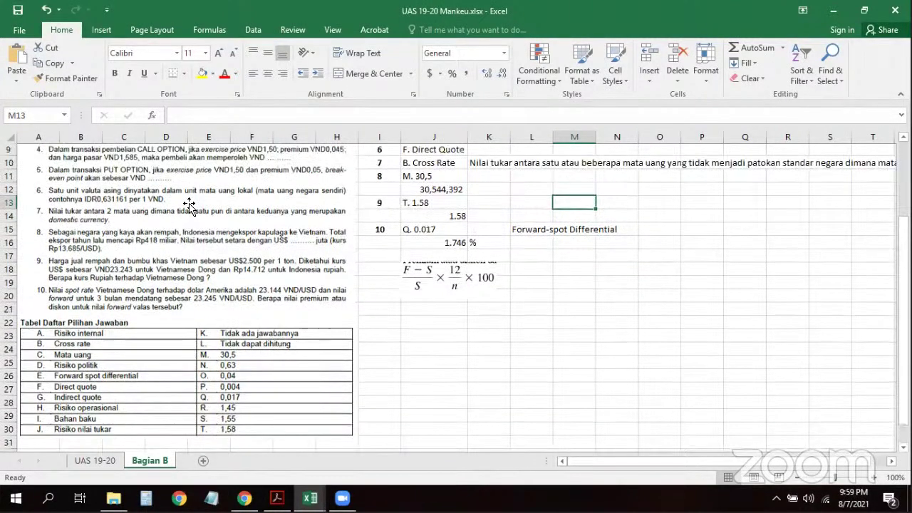
{"action": "scroll", "coordinate": [189, 206], "scroll_direction": "up", "scroll_amount": 1}
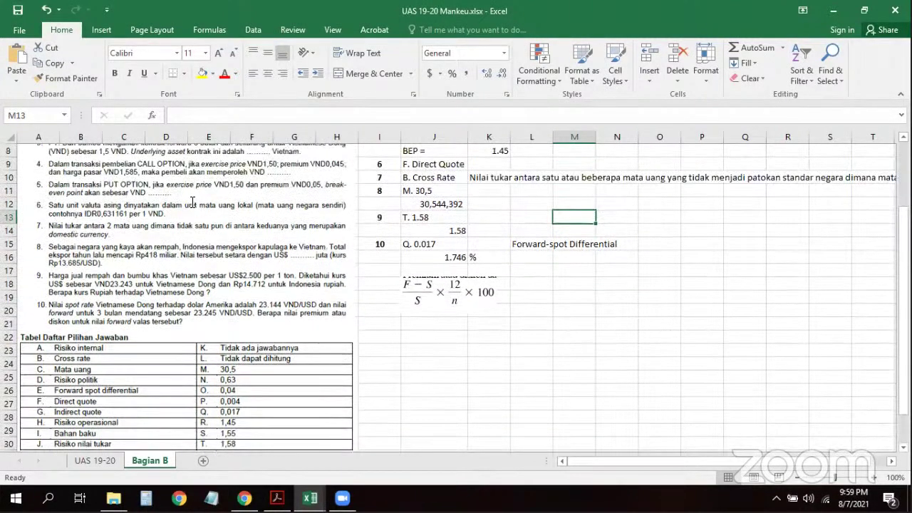
{"action": "left_click", "coordinate": [437, 166]}
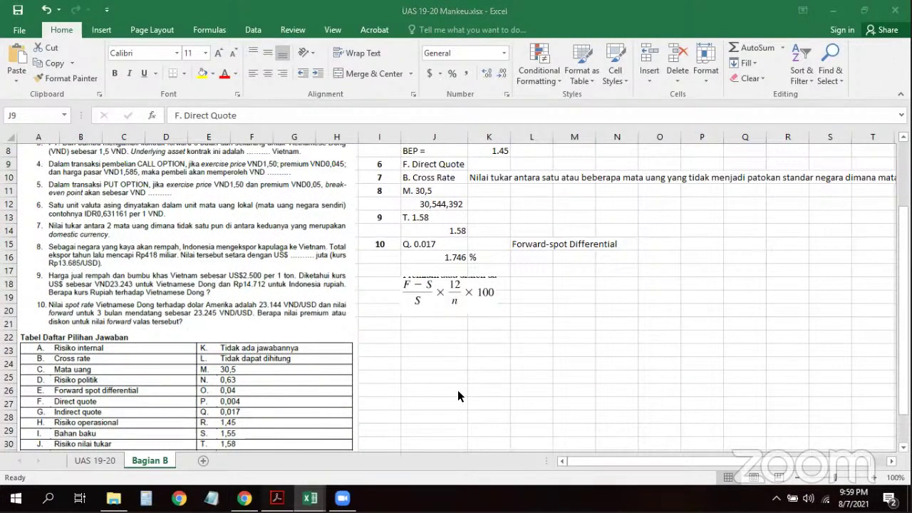
- Switch to the Acrobat document and select "dollar Amerika" in the direct quote definition and the term "Indirect Quote"
{"action": "key", "text": "alt+Tab"}
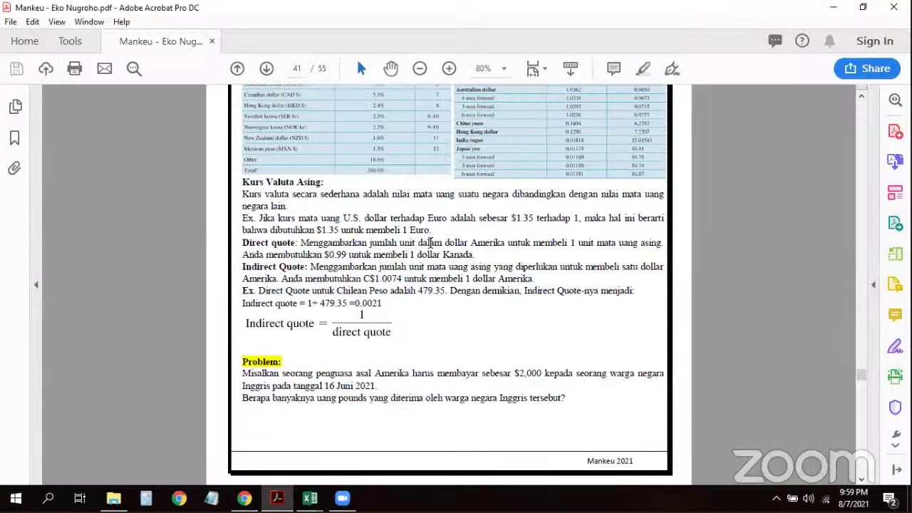
{"action": "left_click_drag", "start_coordinate": [300, 243], "coordinate": [449, 244]}
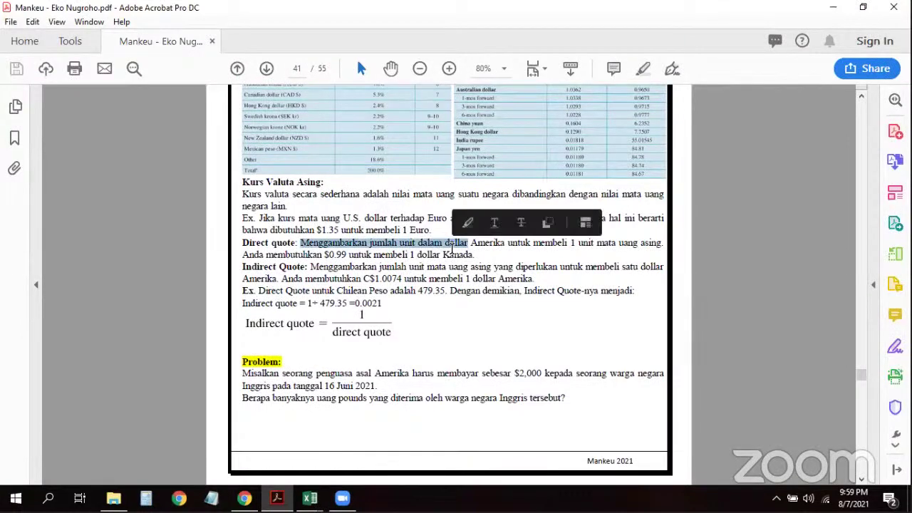
{"action": "left_click", "coordinate": [450, 244]}
{"action": "double_click", "coordinate": [447, 244]}
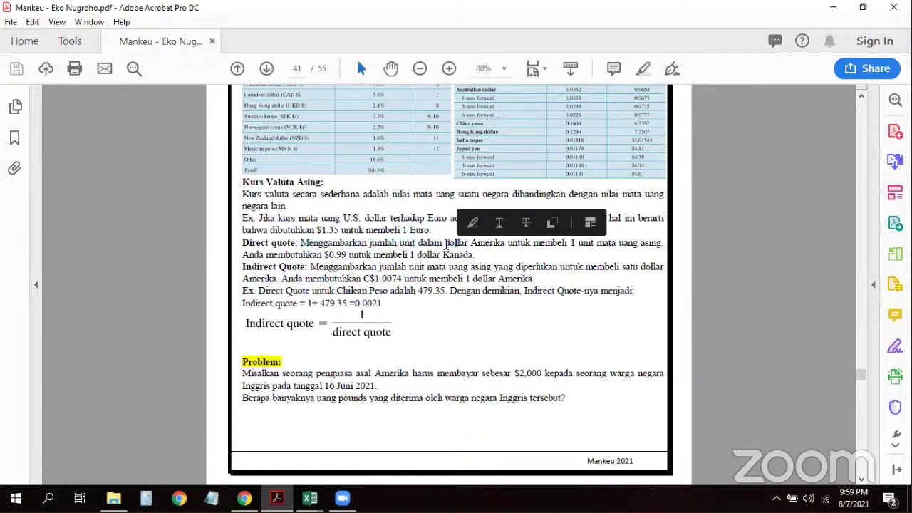
{"action": "left_click", "coordinate": [502, 244], "text": "shift"}
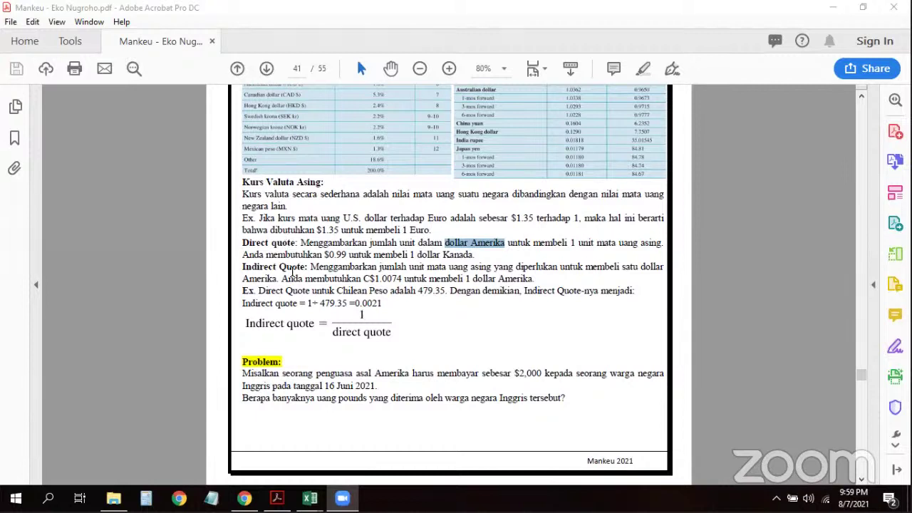
{"action": "left_click_drag", "start_coordinate": [270, 267], "coordinate": [294, 274]}
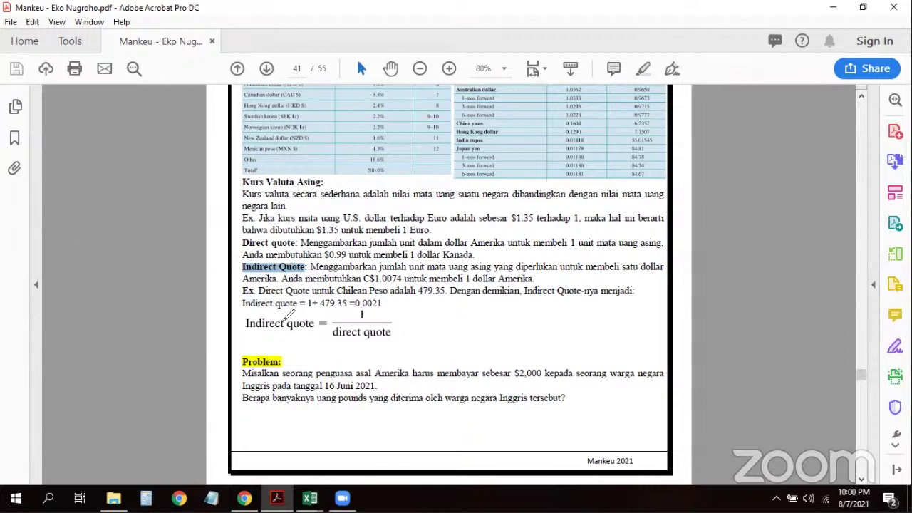
- Circle the indirect quote formula freehand and handwrite an equation starting with "Dq" beside it
{"action": "mouse_move", "coordinate": [292, 313]}
{"action": "left_mouse_down"}
{"action": "mouse_move", "coordinate": [378, 302]}
{"action": "mouse_move", "coordinate": [284, 341]}
{"action": "mouse_move", "coordinate": [257, 308]}
{"action": "mouse_move", "coordinate": [299, 308]}
{"action": "left_mouse_up"}
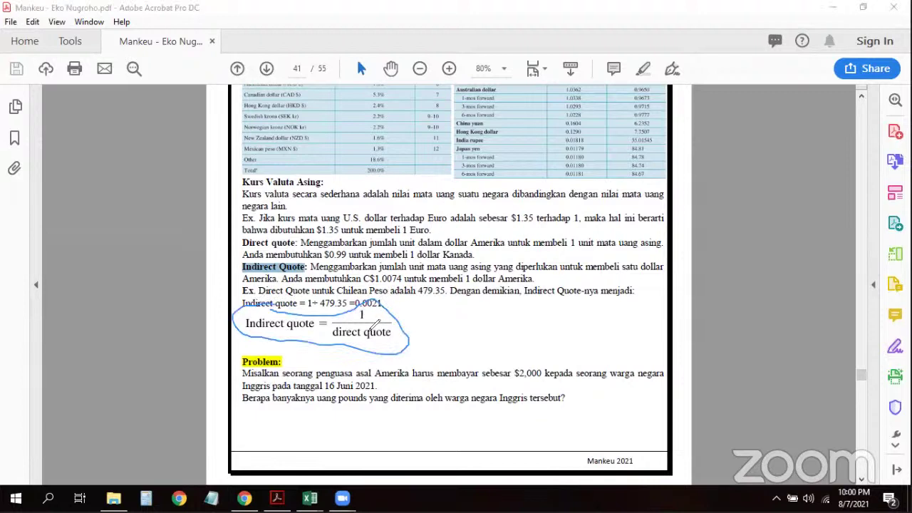
{"action": "mouse_move", "coordinate": [459, 320]}
{"action": "left_mouse_down"}
{"action": "mouse_move", "coordinate": [467, 348]}
{"action": "mouse_move", "coordinate": [458, 348]}
{"action": "left_mouse_up"}
{"action": "mouse_move", "coordinate": [497, 325]}
{"action": "left_mouse_down"}
{"action": "mouse_move", "coordinate": [495, 378]}
{"action": "mouse_move", "coordinate": [538, 326]}
{"action": "left_mouse_up"}
{"action": "left_click_drag", "start_coordinate": [524, 335], "coordinate": [539, 335]}
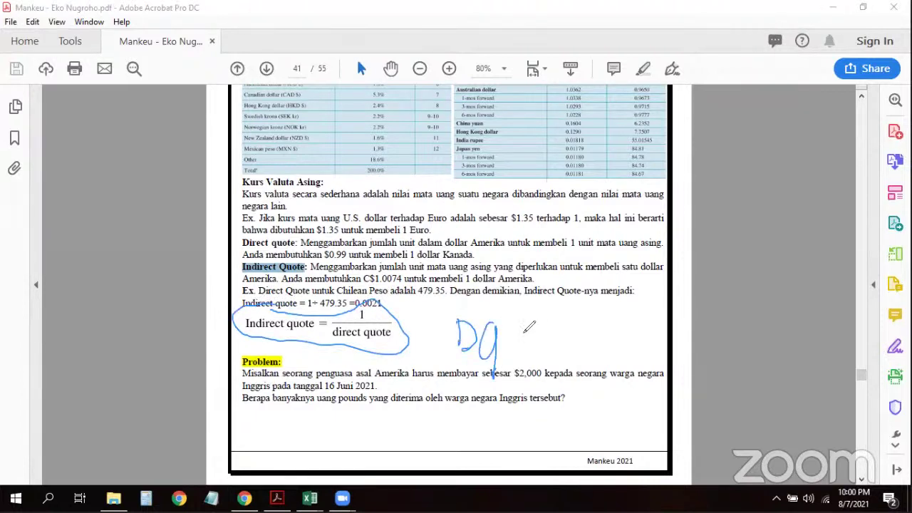
{"action": "left_click_drag", "start_coordinate": [497, 373], "coordinate": [519, 362]}
{"action": "left_click_drag", "start_coordinate": [576, 309], "coordinate": [577, 322]}
{"action": "mouse_move", "coordinate": [556, 337]}
{"action": "left_mouse_down"}
{"action": "mouse_move", "coordinate": [592, 337]}
{"action": "mouse_move", "coordinate": [555, 369]}
{"action": "mouse_move", "coordinate": [599, 365]}
{"action": "left_mouse_up"}
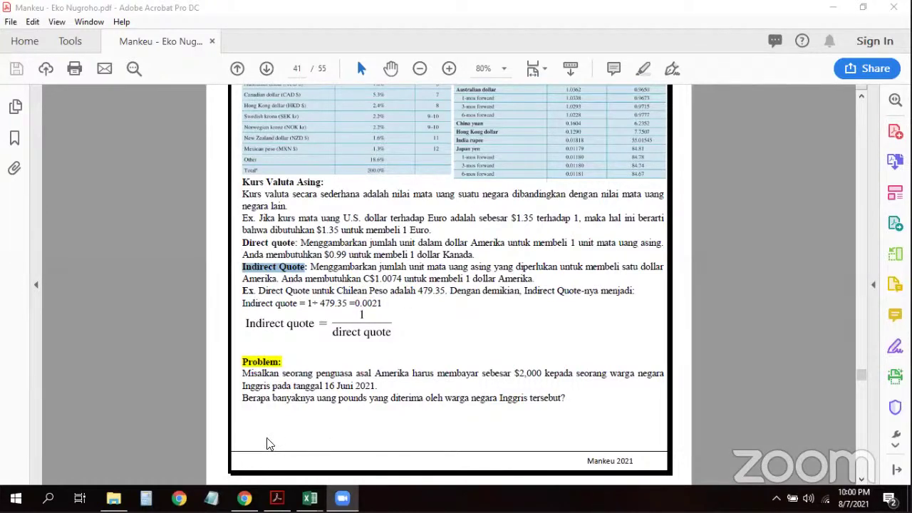
- Switch to the Excel workbook and compare the Direct Quote answer to question 6 with the Indirect quote option in the answer table
{"action": "key", "text": "alt+Tab"}
{"action": "left_click", "coordinate": [491, 289]}
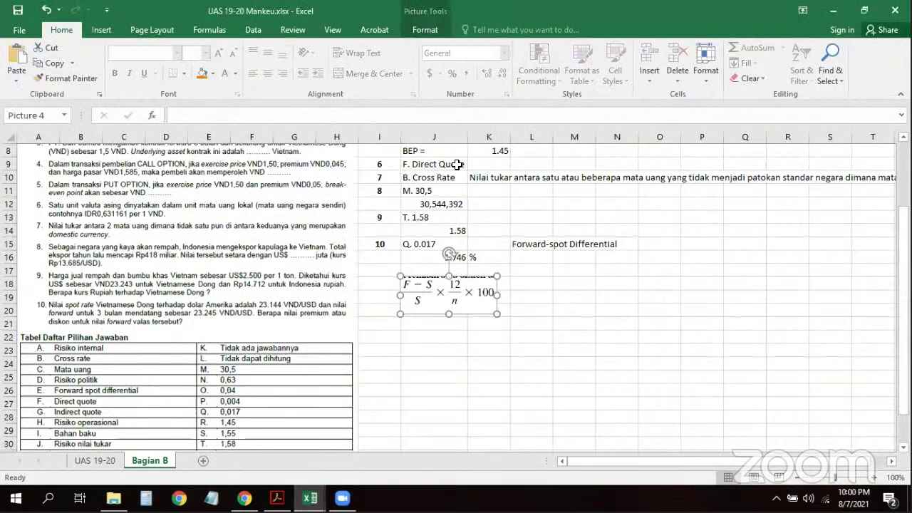
{"action": "left_click", "coordinate": [457, 165]}
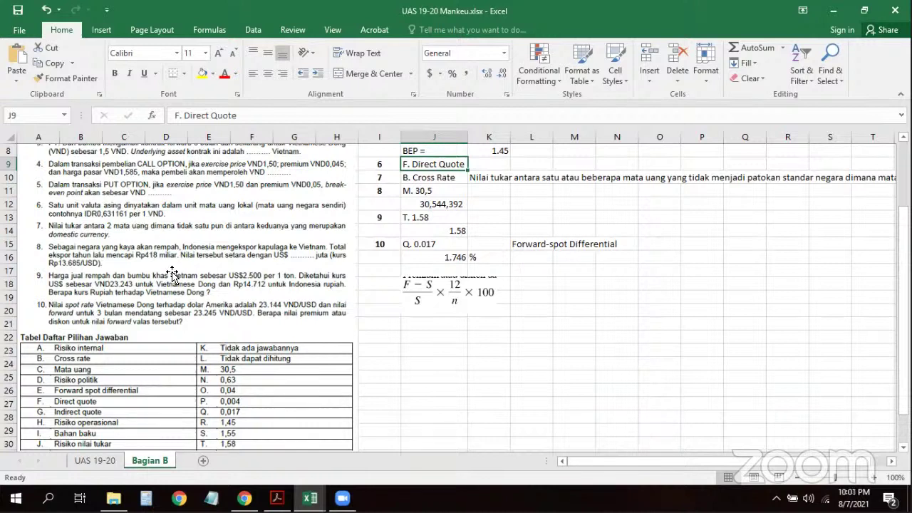
{"action": "scroll", "coordinate": [172, 275], "scroll_direction": "down", "scroll_amount": 1}
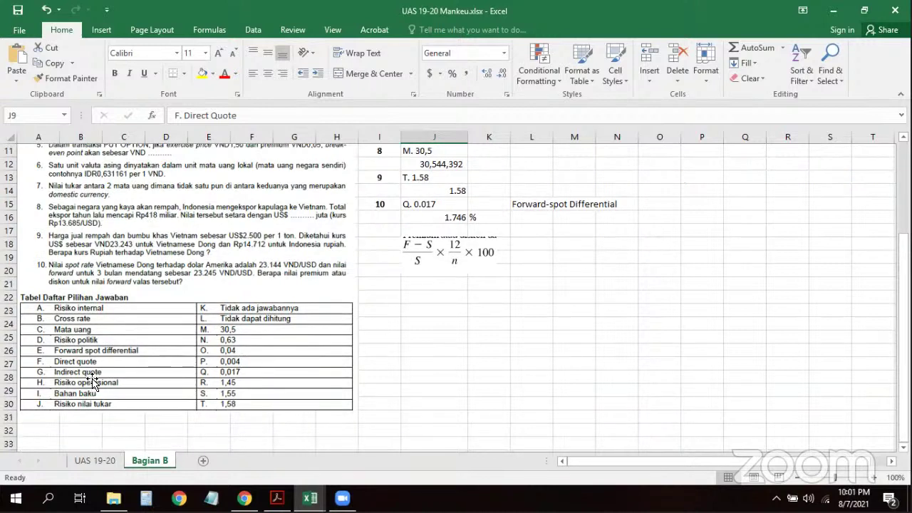
{"action": "left_click", "coordinate": [100, 377]}
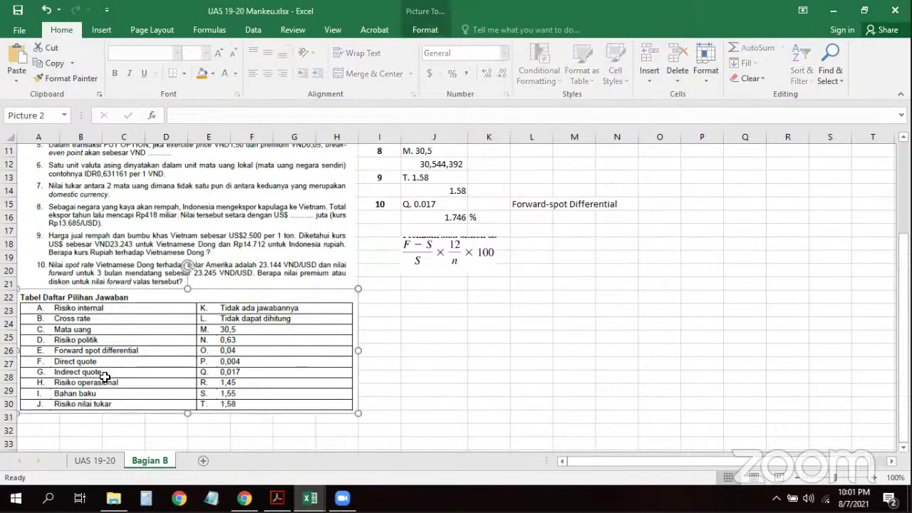
{"action": "left_click", "coordinate": [426, 333]}
{"action": "scroll", "coordinate": [426, 333], "scroll_direction": "up", "scroll_amount": 2}
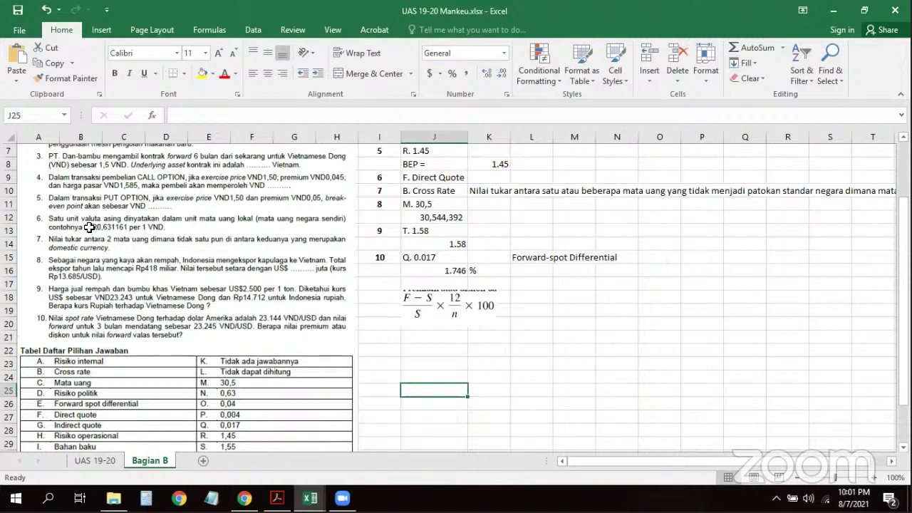
{"action": "left_click", "coordinate": [451, 178]}
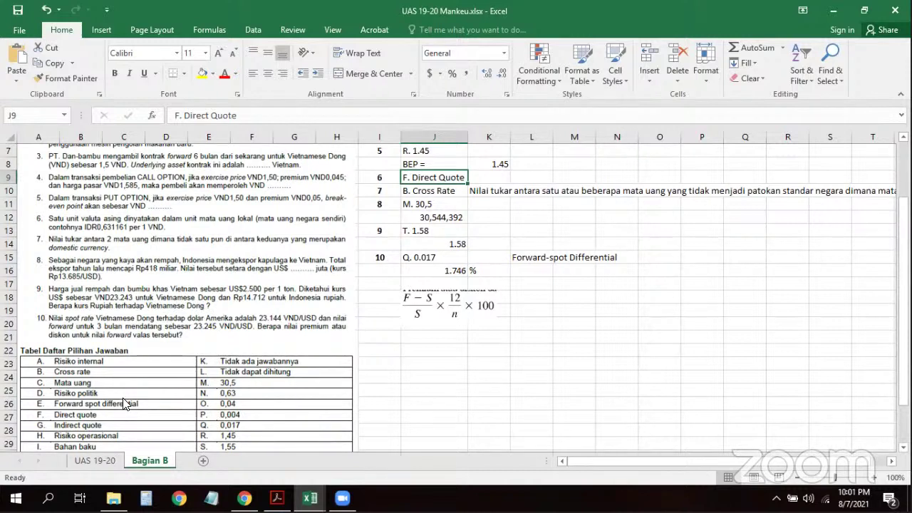
- Read question 7 and select its "B. Cross Rate" answer cell
{"action": "left_click", "coordinate": [514, 204]}
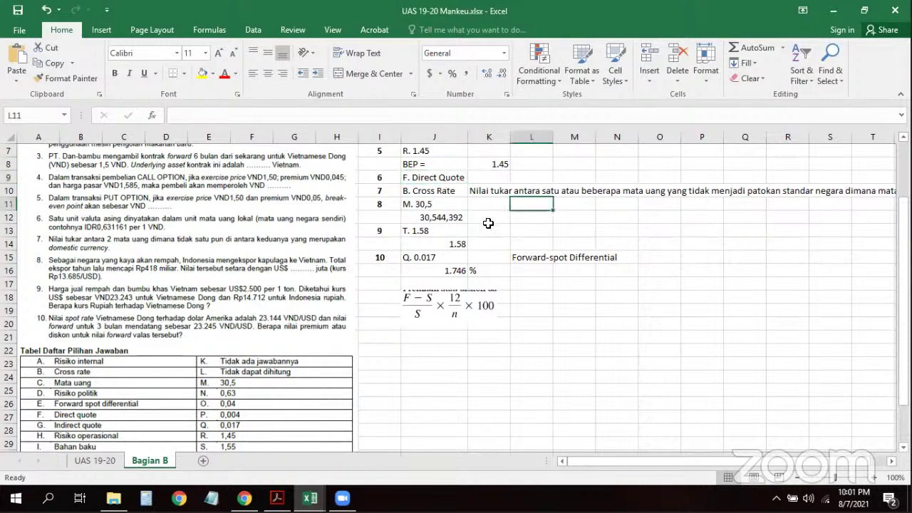
{"action": "left_click", "coordinate": [471, 229]}
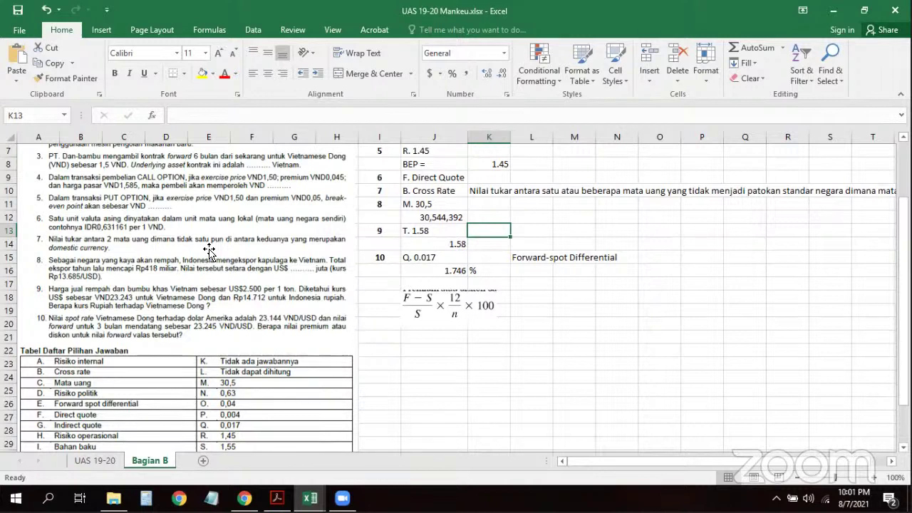
{"action": "left_click", "coordinate": [443, 354]}
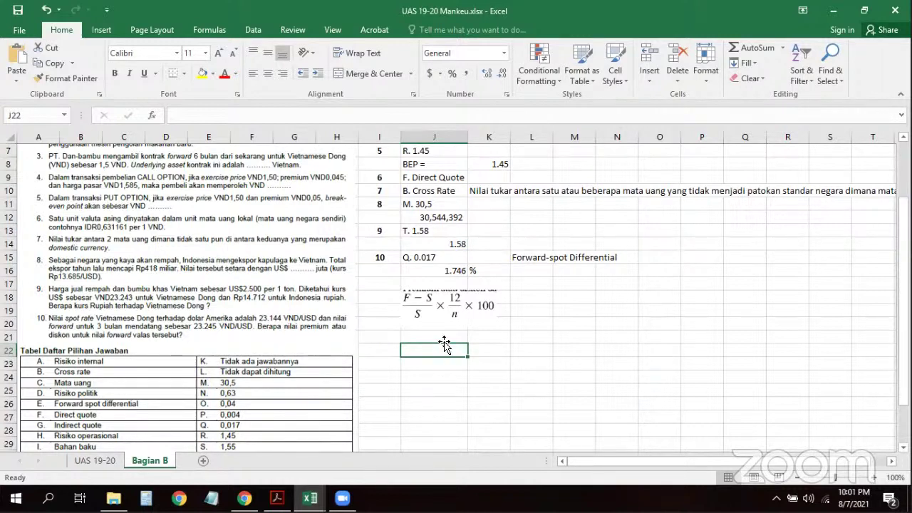
{"action": "left_click", "coordinate": [438, 189]}
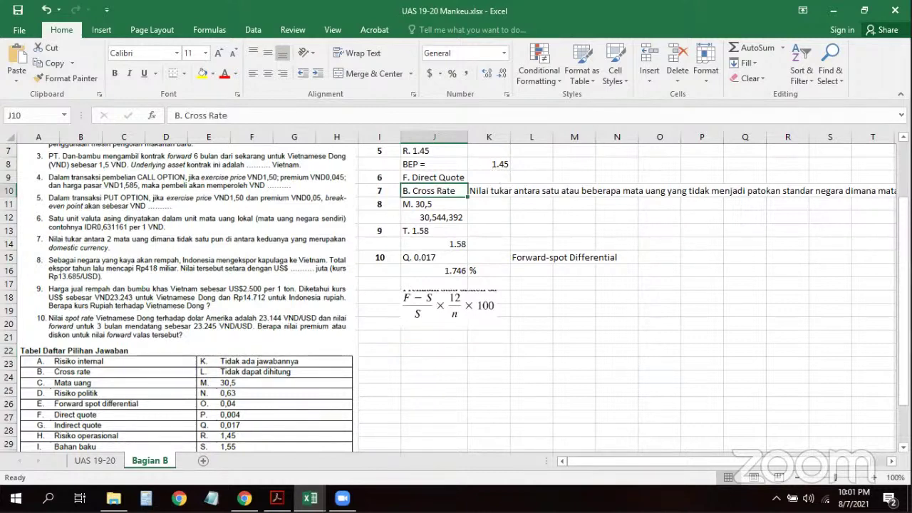
- Switch to the Acrobat document and search it for "cross rate"
{"action": "key", "text": "alt+Tab"}
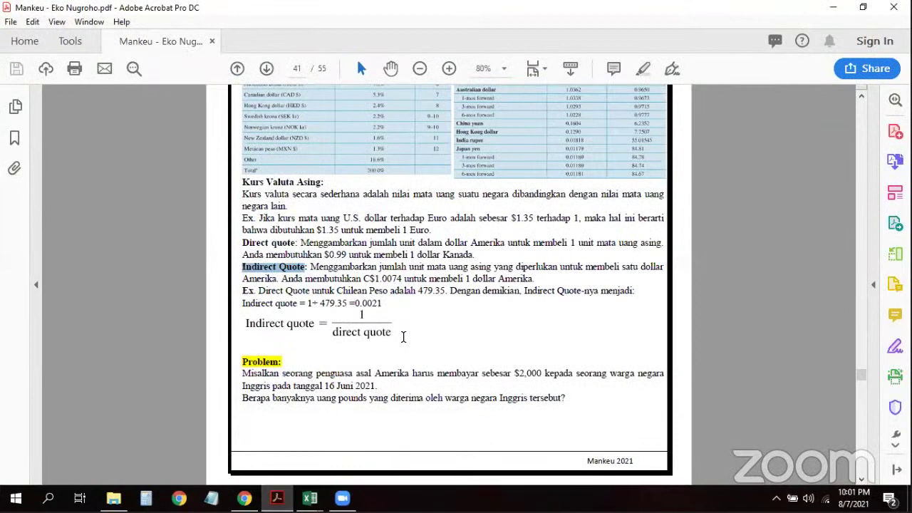
{"action": "scroll", "coordinate": [404, 338], "scroll_direction": "down", "scroll_amount": 5}
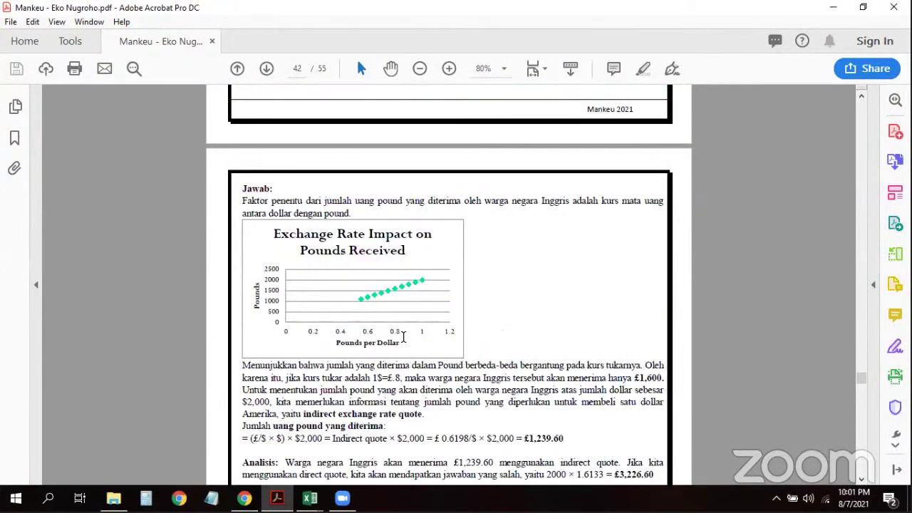
{"action": "scroll", "coordinate": [403, 337], "scroll_direction": "down", "scroll_amount": 3}
{"action": "scroll", "coordinate": [404, 337], "scroll_direction": "down", "scroll_amount": 2}
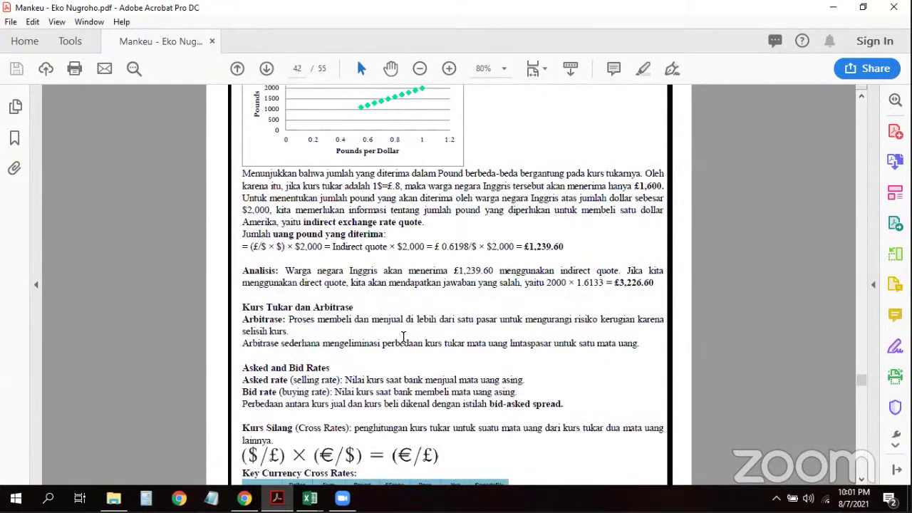
{"action": "scroll", "coordinate": [404, 337], "scroll_direction": "down", "scroll_amount": 7}
{"action": "scroll", "coordinate": [403, 339], "scroll_direction": "up", "scroll_amount": 3}
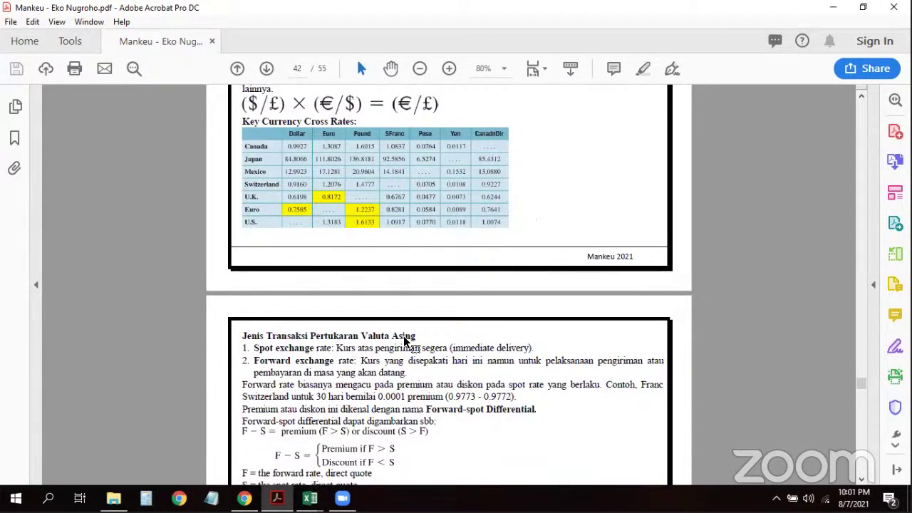
{"action": "type", "text": "cross rate"}
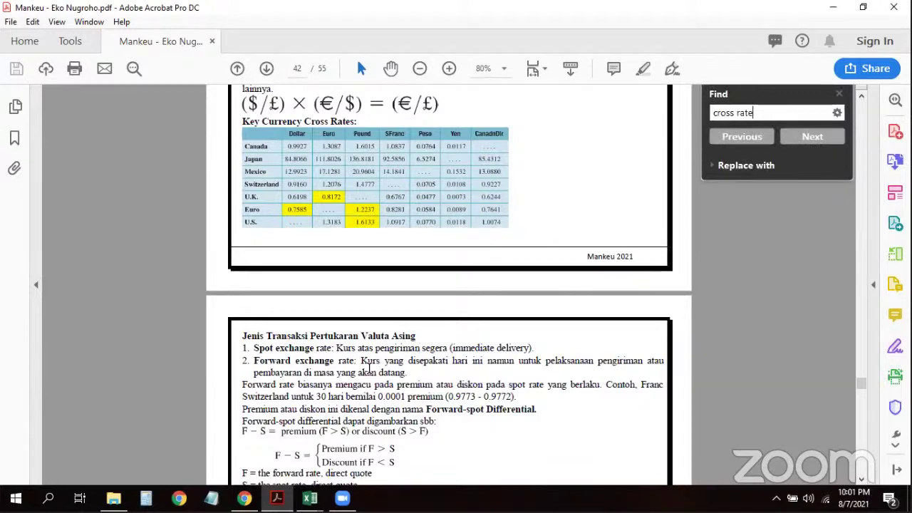
{"action": "key", "text": "Return"}
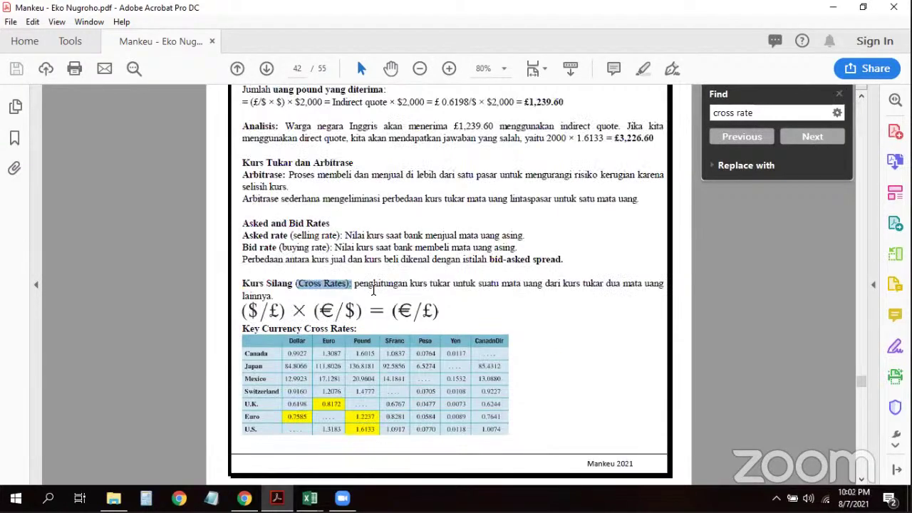
- Examine the Kurs Silang (Cross Rates) definition and the currency formula beneath it, selecting the definition text
{"action": "left_click_drag", "start_coordinate": [354, 283], "coordinate": [619, 298]}
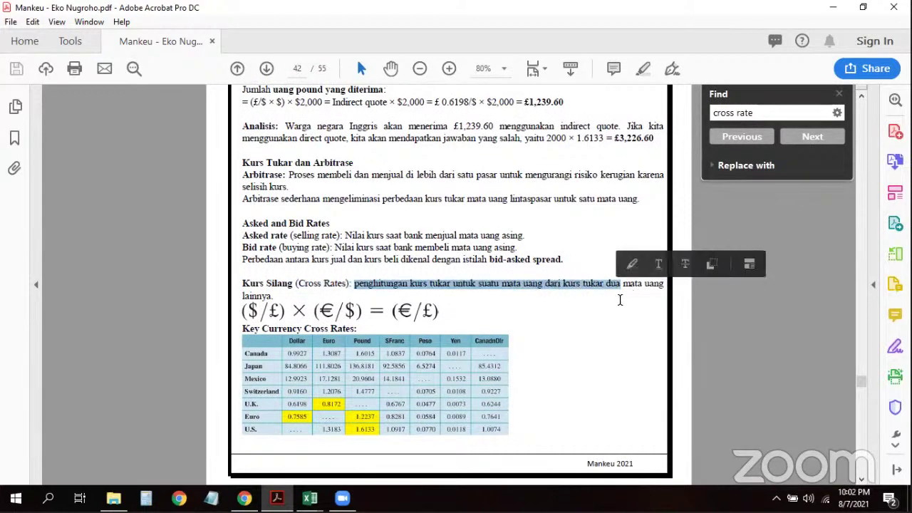
{"action": "left_click", "coordinate": [622, 305]}
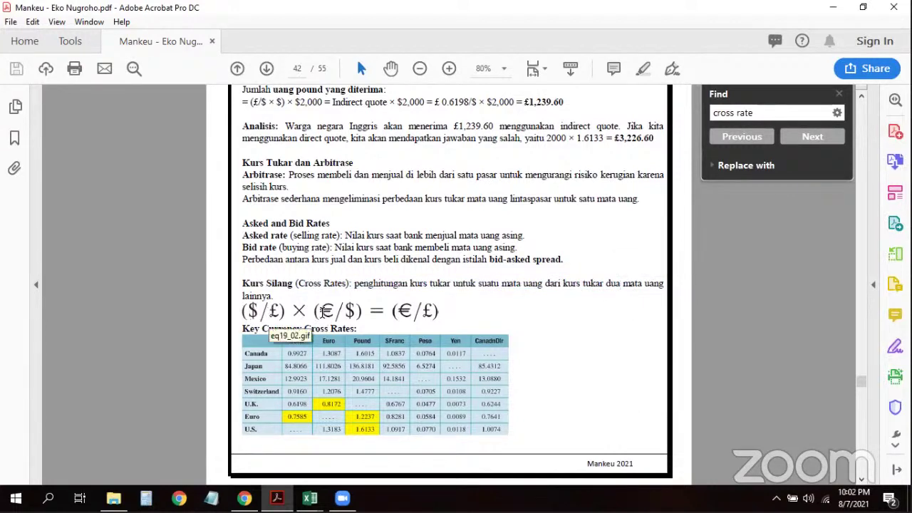
{"action": "left_click_drag", "start_coordinate": [332, 312], "coordinate": [254, 312]}
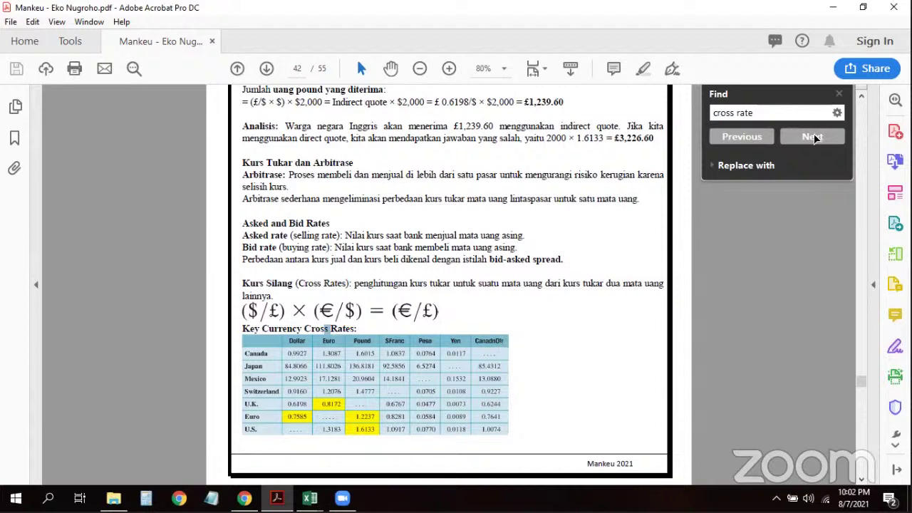
{"action": "left_click", "coordinate": [543, 298]}
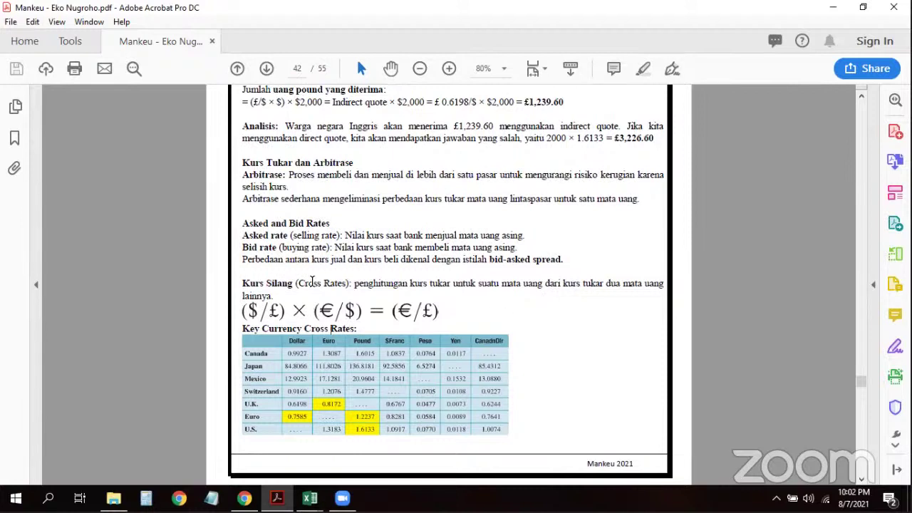
{"action": "left_click_drag", "start_coordinate": [311, 283], "coordinate": [346, 285]}
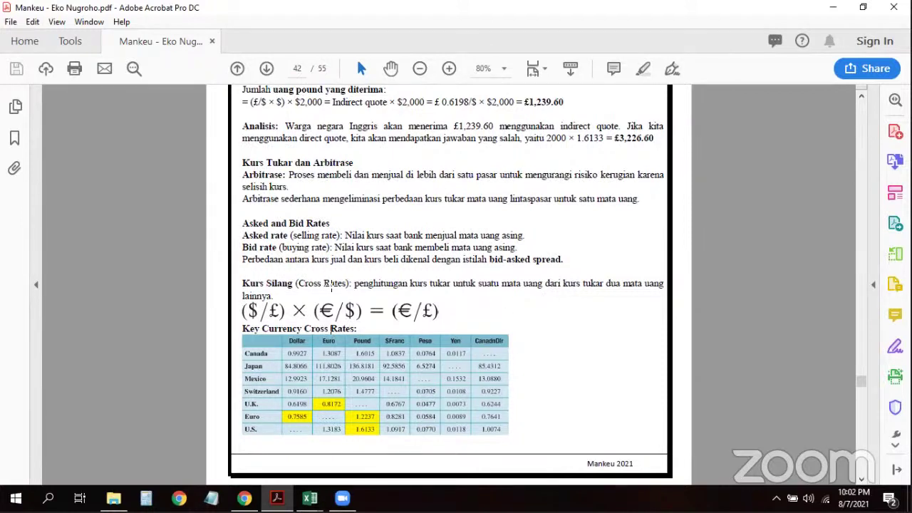
{"action": "left_click", "coordinate": [491, 325]}
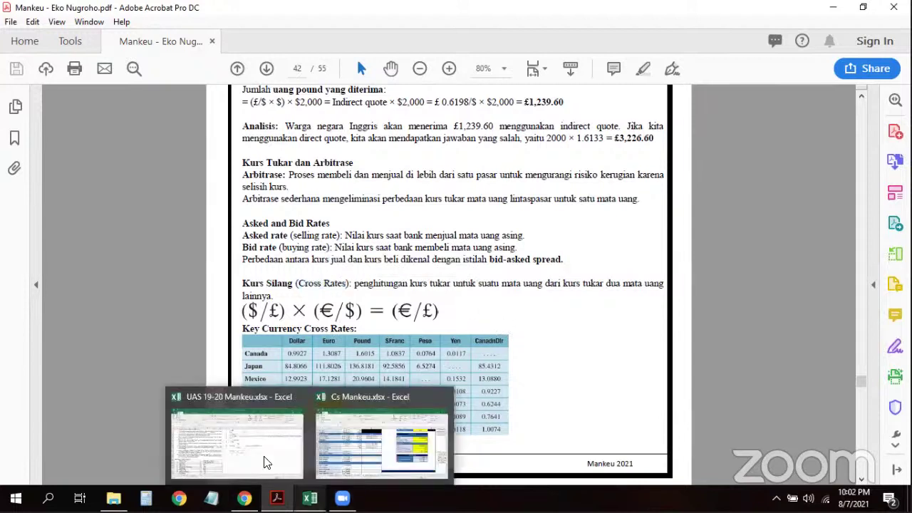
- Switch to the Excel workbook and review the explanation beside the Cross Rate answer and the Direct Quote answer above it
{"action": "key", "text": "alt+Tab"}
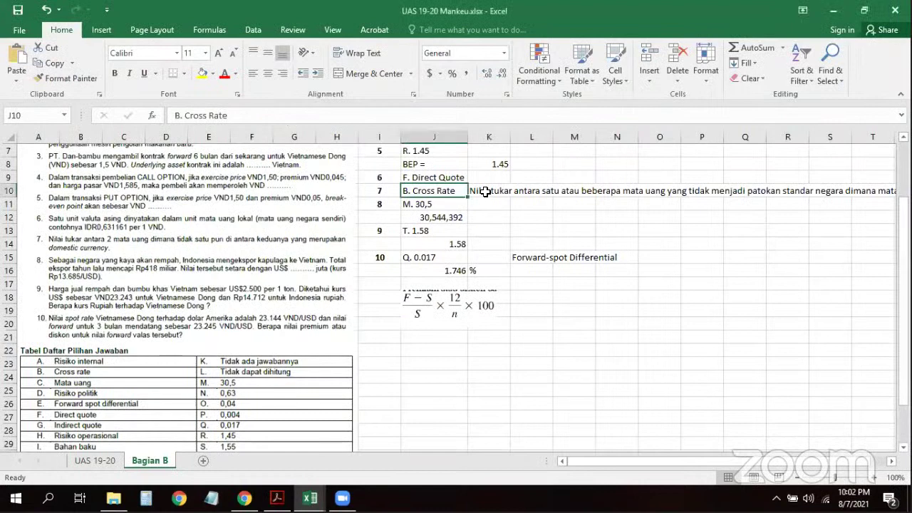
{"action": "key", "text": "Right"}
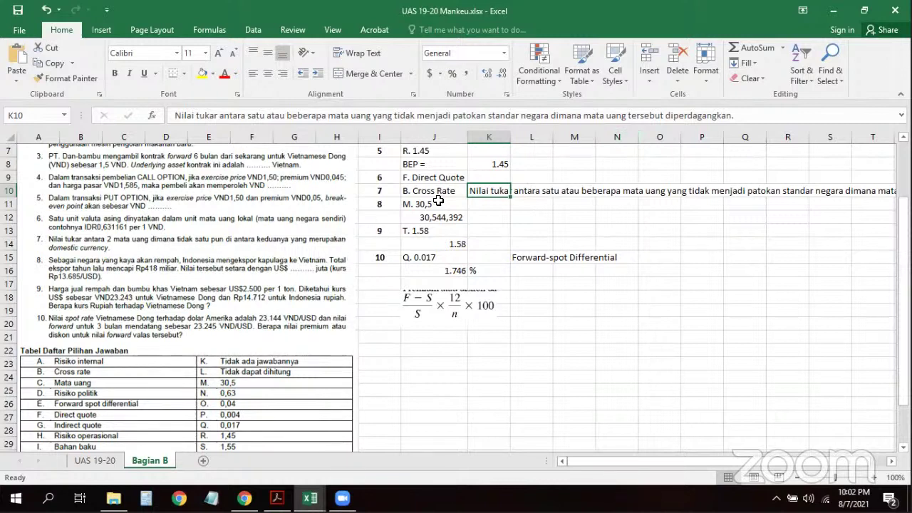
{"action": "left_click", "coordinate": [440, 178]}
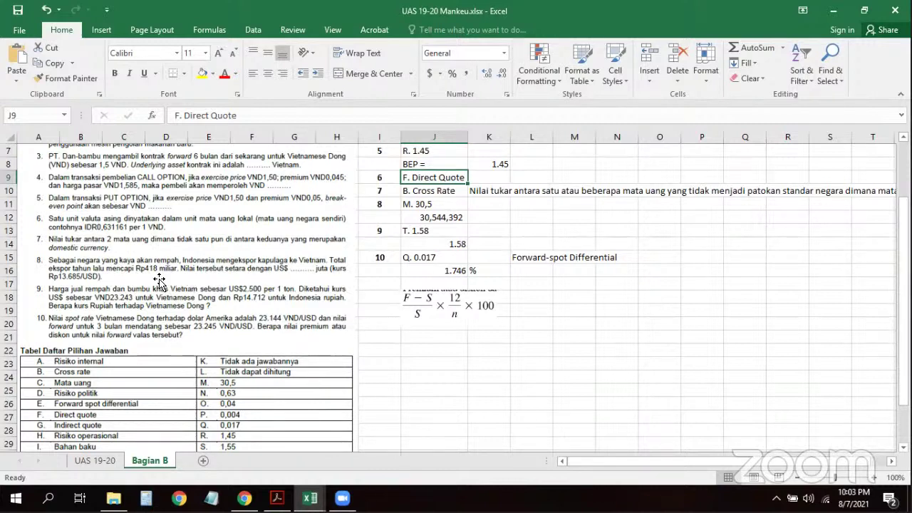
{"action": "left_click", "coordinate": [564, 219]}
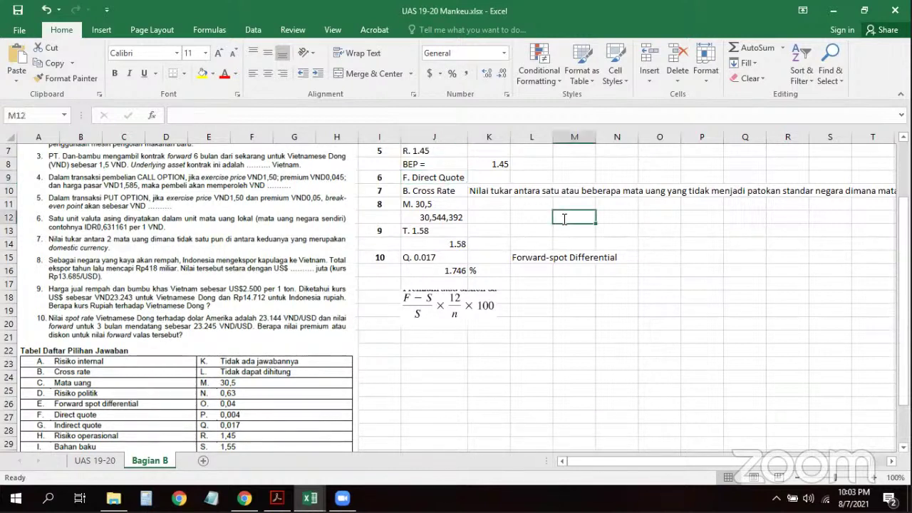
{"action": "type", "text": "4180000"}
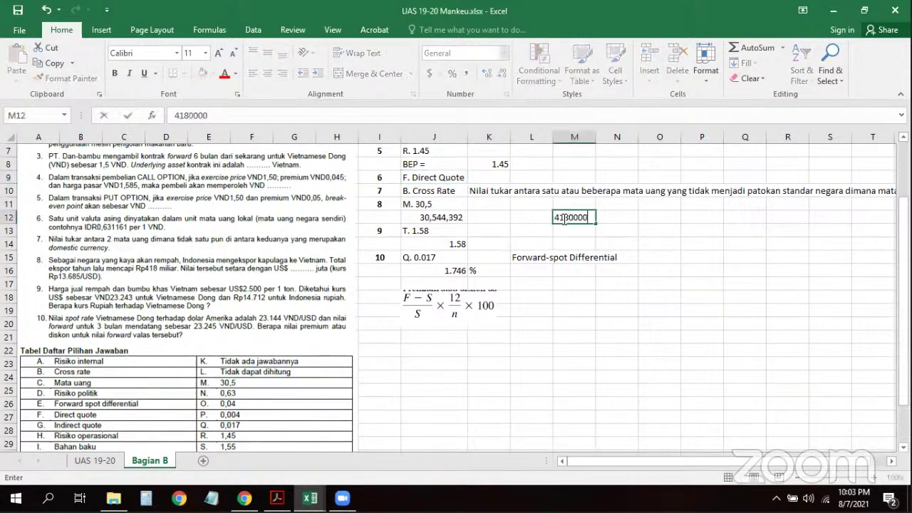
{"action": "type", "text": "00000"}
{"action": "key", "text": "Return"}
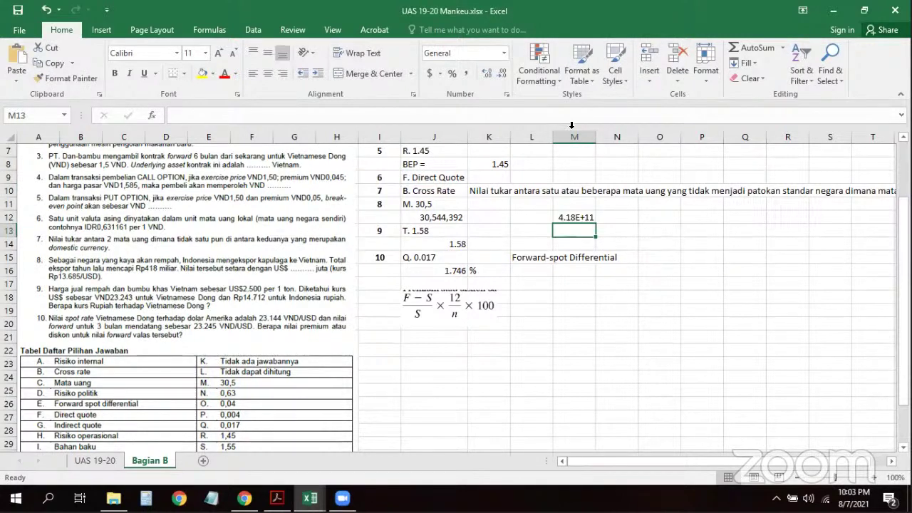
{"action": "key", "text": "Up"}
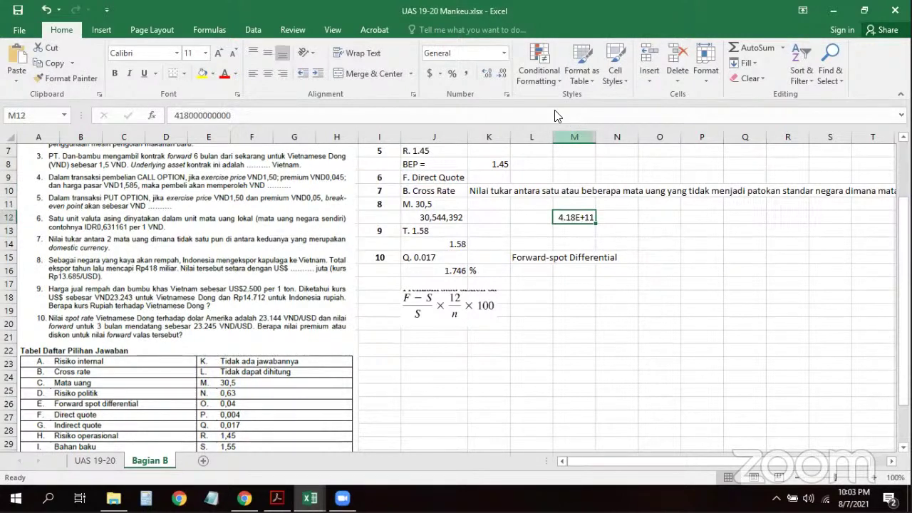
{"action": "left_click", "coordinate": [503, 74]}
{"action": "left_click", "coordinate": [686, 255]}
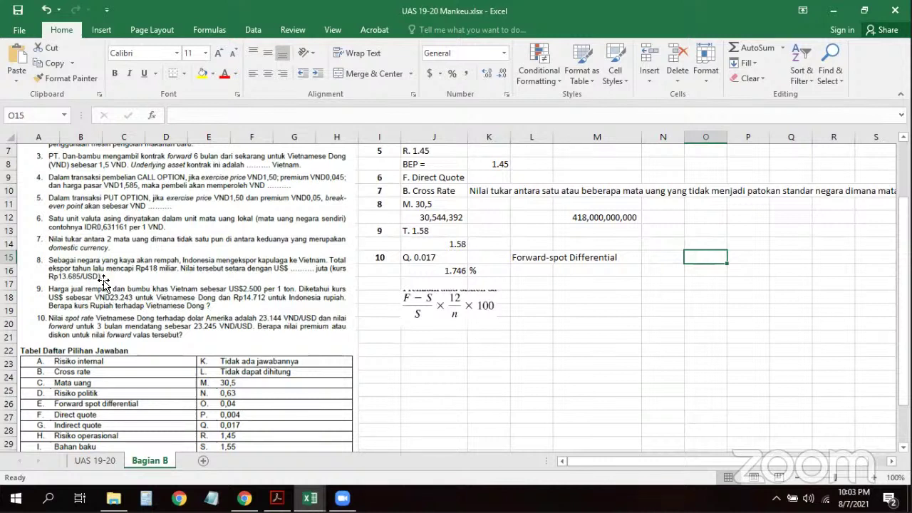
- Enter the exchange rate 13685 in cell M13 and format it with thousands separators and no decimals
{"action": "left_click", "coordinate": [621, 232]}
{"action": "type", "text": "13"}
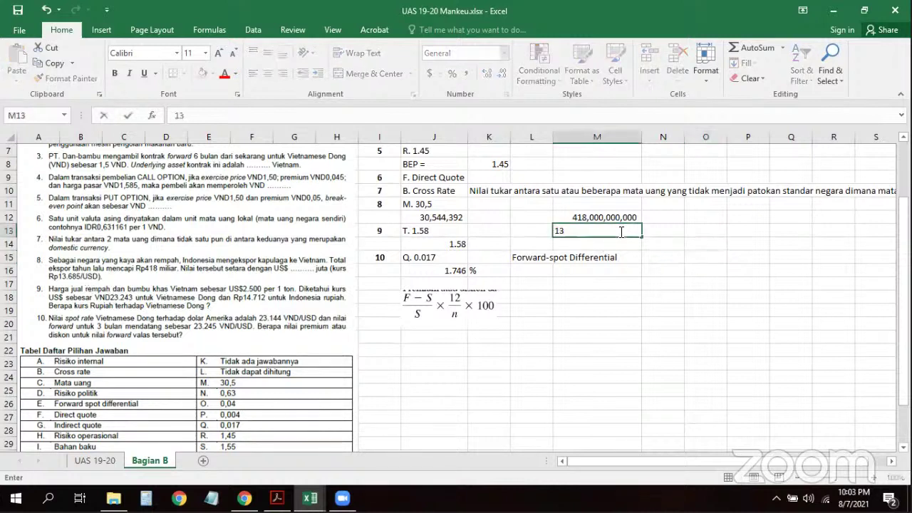
{"action": "type", "text": "685"}
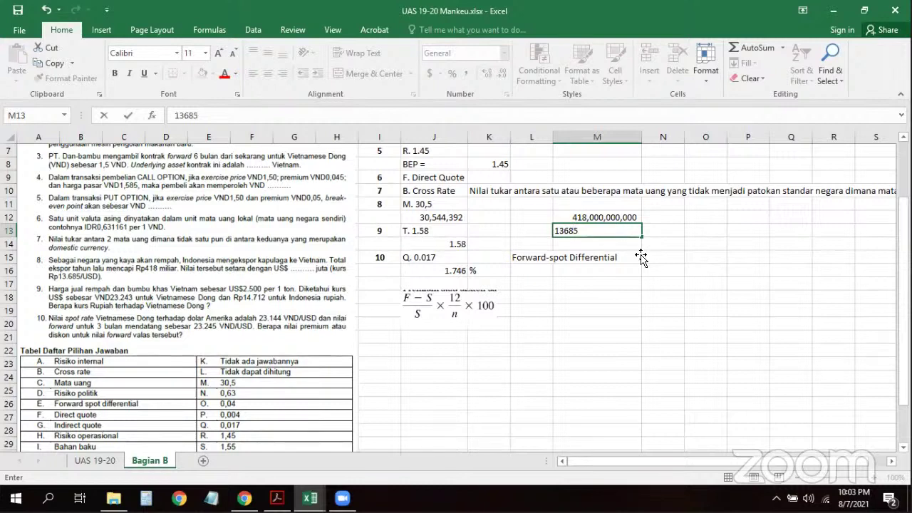
{"action": "key", "text": "Return"}
{"action": "key", "text": "Up"}
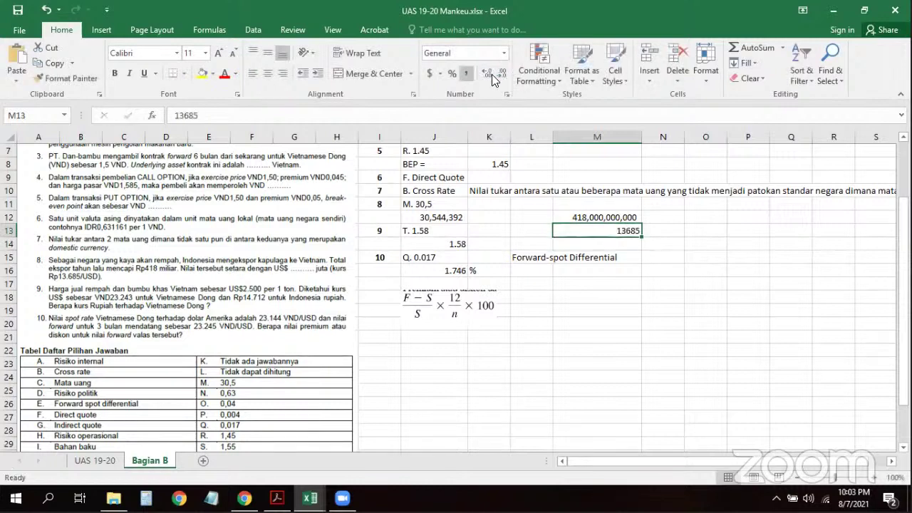
{"action": "left_click", "coordinate": [501, 75]}
{"action": "left_click", "coordinate": [501, 74]}
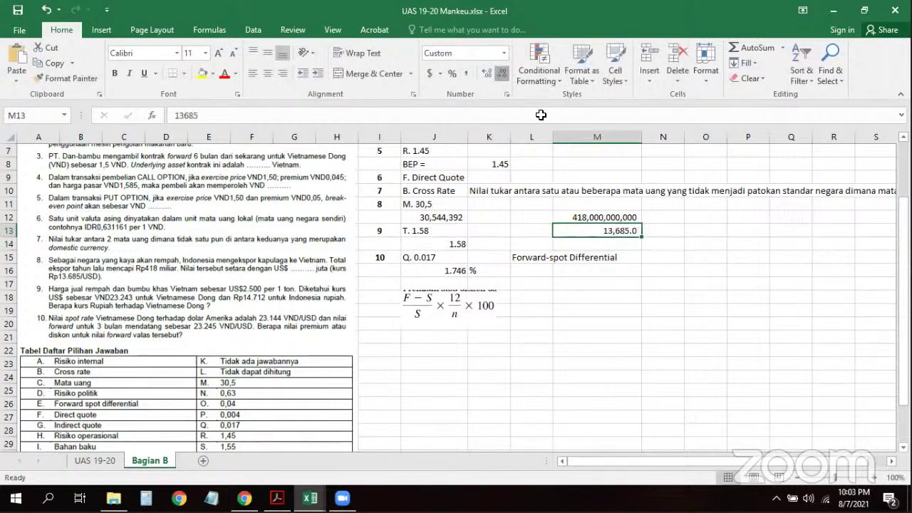
{"action": "left_click", "coordinate": [656, 252]}
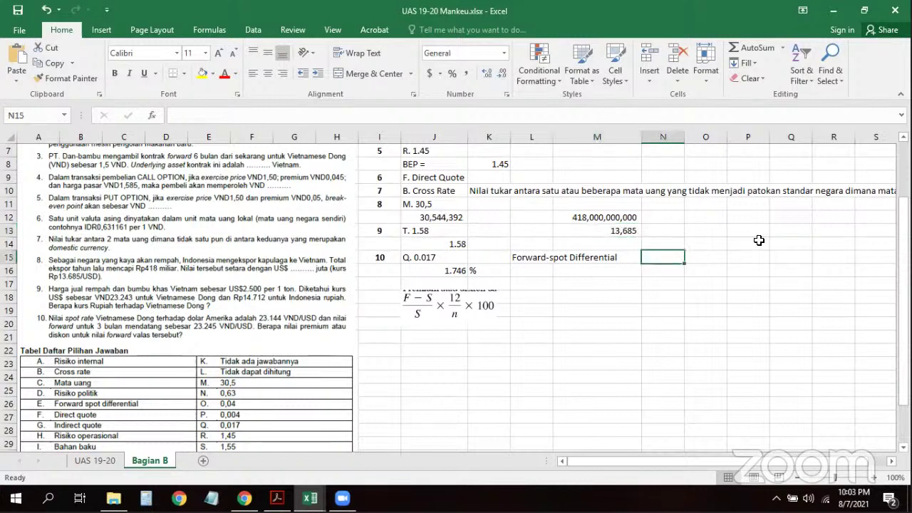
- Calculate =M12/M13 in cell N13 and format it with thousands separators and no decimals
{"action": "left_click", "coordinate": [662, 231]}
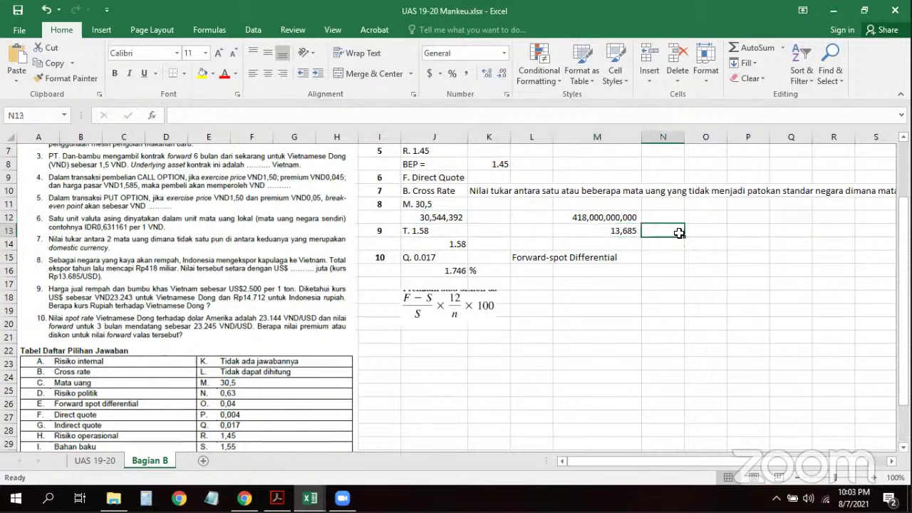
{"action": "type", "text": "="}
{"action": "left_click", "coordinate": [627, 217]}
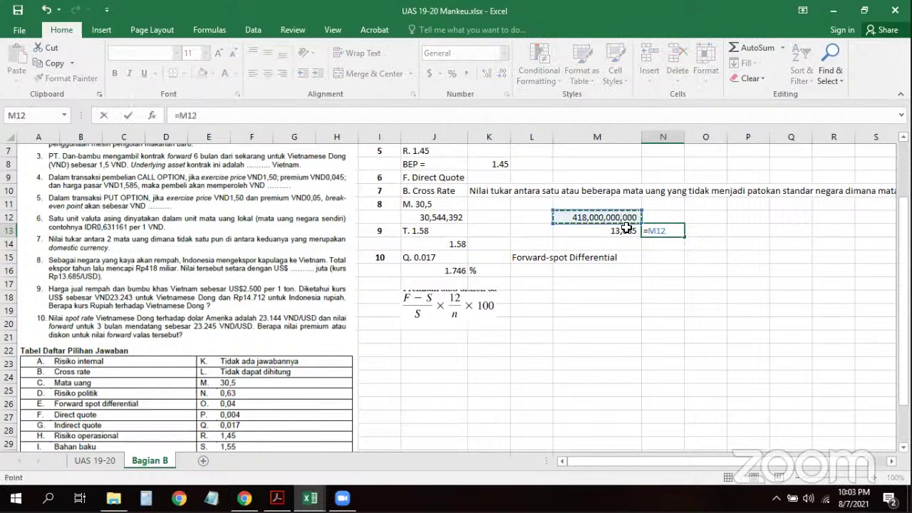
{"action": "type", "text": "/"}
{"action": "left_click", "coordinate": [626, 230]}
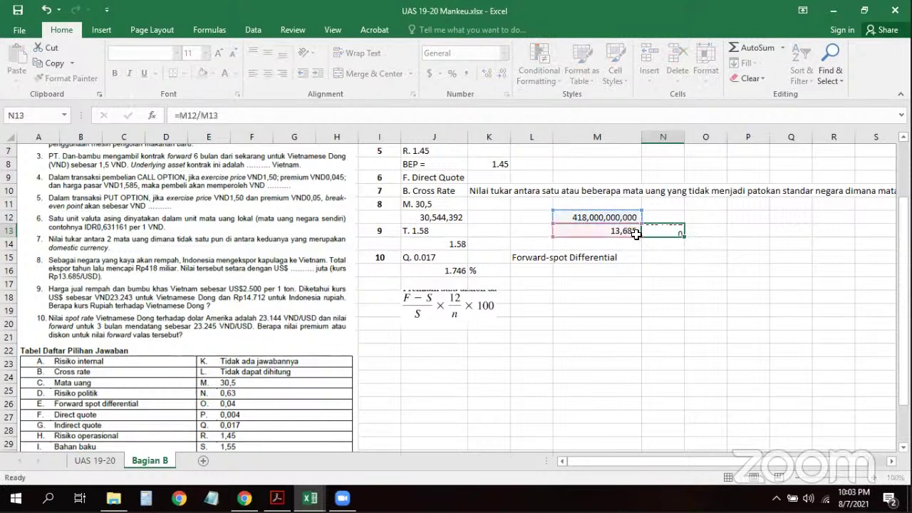
{"action": "key", "text": "Return"}
{"action": "left_click", "coordinate": [660, 230]}
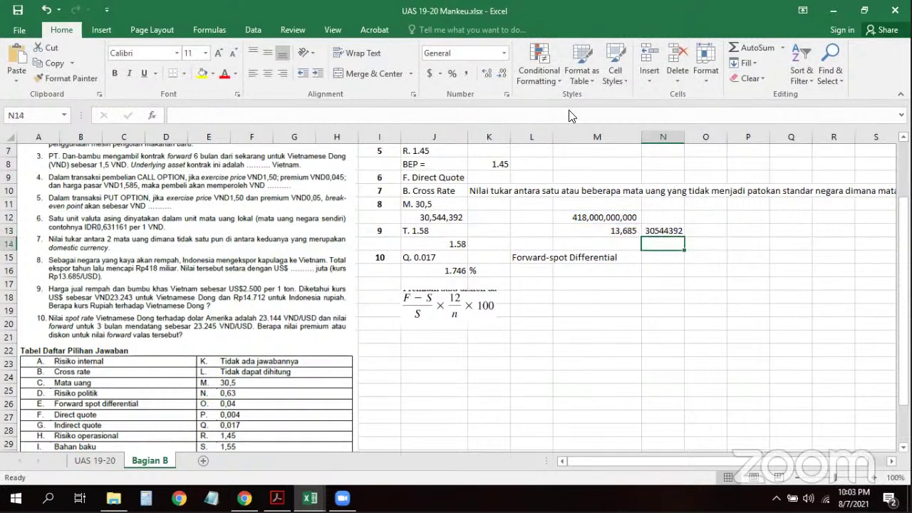
{"action": "left_click", "coordinate": [466, 73]}
{"action": "left_click", "coordinate": [502, 74]}
{"action": "left_click", "coordinate": [502, 74]}
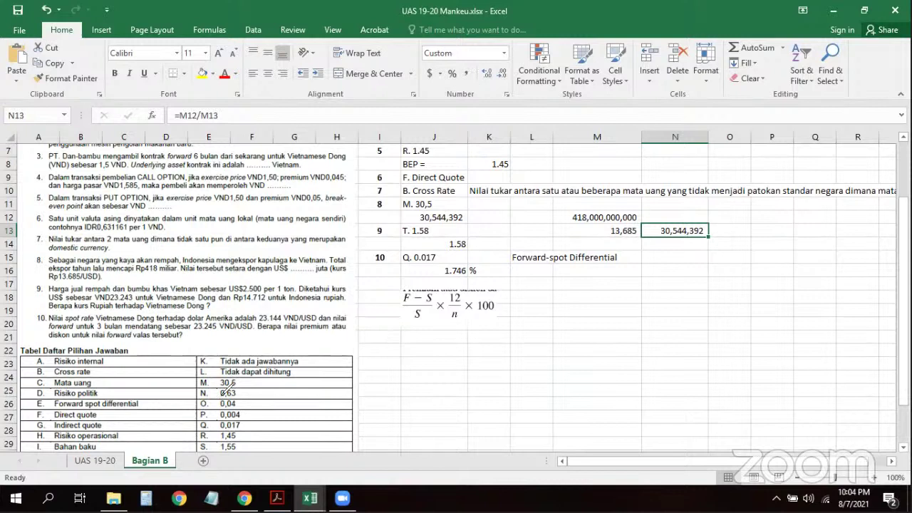
- Circle option 30,5 in the answer table, the word "juta" in question 8 and the 30,5 answer to question 8 freehand
{"action": "left_click_drag", "start_coordinate": [217, 388], "coordinate": [254, 373]}
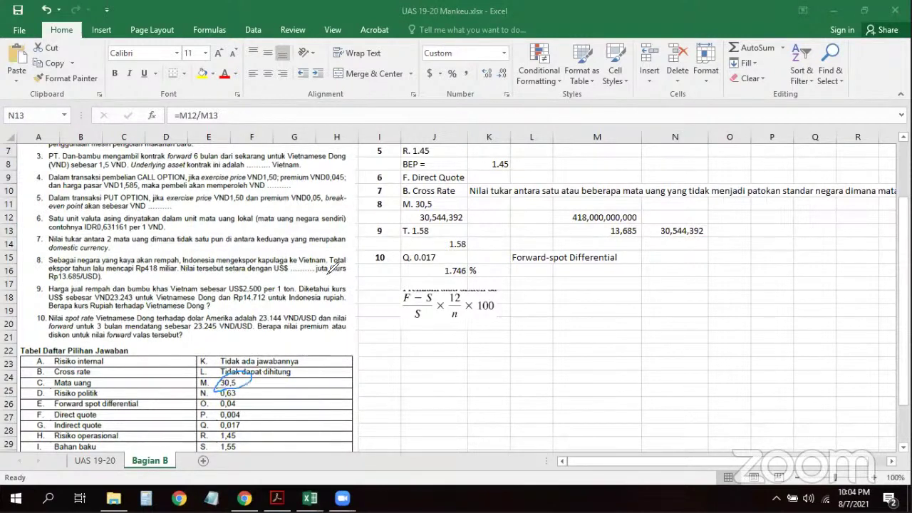
{"action": "mouse_move", "coordinate": [333, 268]}
{"action": "left_mouse_down"}
{"action": "mouse_move", "coordinate": [314, 273]}
{"action": "mouse_move", "coordinate": [334, 259]}
{"action": "mouse_move", "coordinate": [329, 275]}
{"action": "left_mouse_up"}
{"action": "left_click_drag", "start_coordinate": [283, 294], "coordinate": [330, 272]}
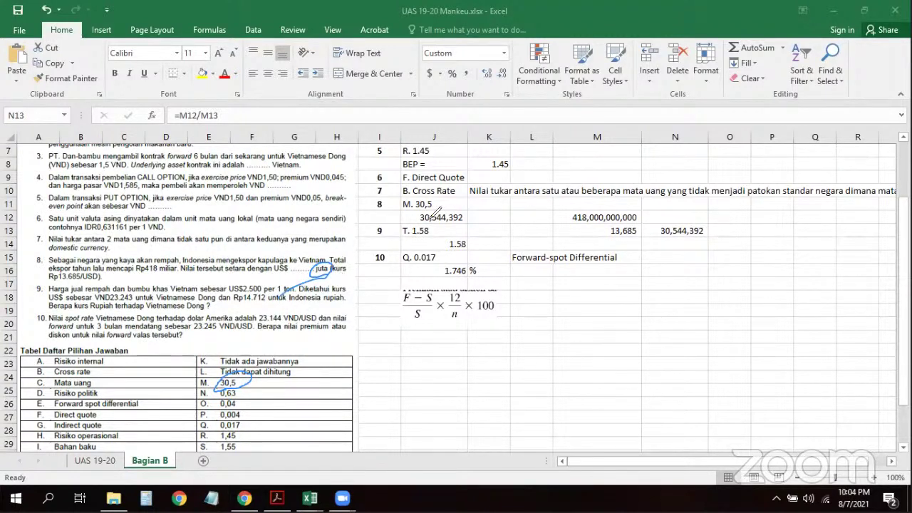
{"action": "left_click_drag", "start_coordinate": [411, 205], "coordinate": [430, 201]}
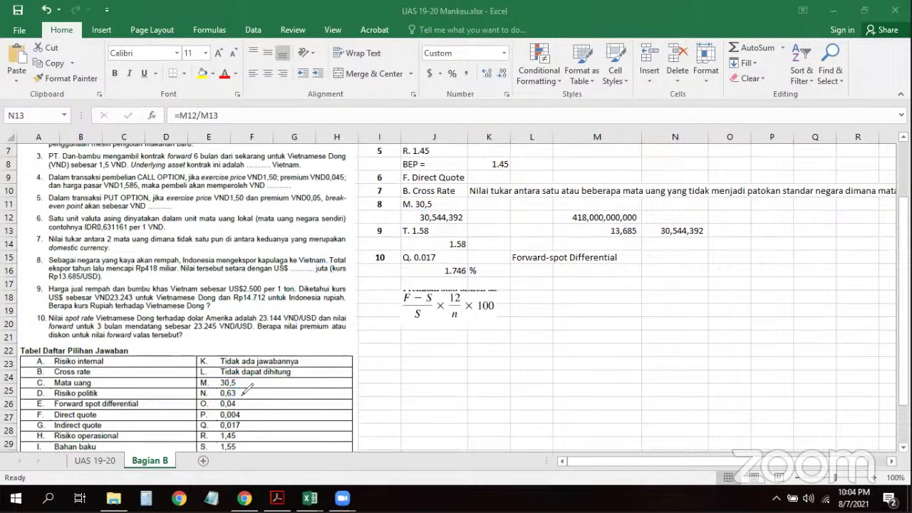
- Handwrite a number starting with "30,5" over the answer options and circle "juta" in question 8 and its 30,5 answer
{"action": "mouse_move", "coordinate": [237, 385]}
{"action": "left_mouse_down"}
{"action": "mouse_move", "coordinate": [228, 399]}
{"action": "mouse_move", "coordinate": [253, 397]}
{"action": "mouse_move", "coordinate": [246, 408]}
{"action": "mouse_move", "coordinate": [295, 412]}
{"action": "mouse_move", "coordinate": [284, 418]}
{"action": "mouse_move", "coordinate": [295, 426]}
{"action": "left_mouse_up"}
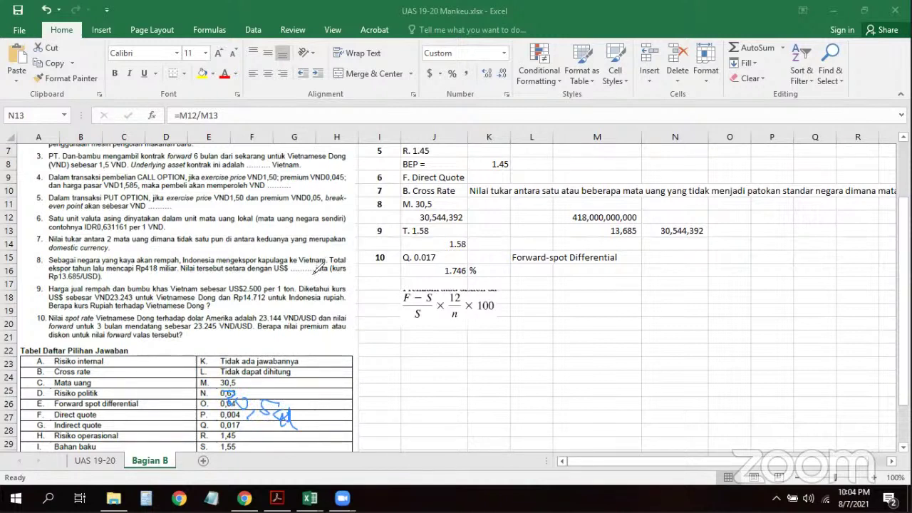
{"action": "left_click_drag", "start_coordinate": [314, 266], "coordinate": [313, 275]}
{"action": "mouse_move", "coordinate": [323, 268]}
{"action": "left_mouse_down"}
{"action": "mouse_move", "coordinate": [328, 276]}
{"action": "mouse_move", "coordinate": [334, 250]}
{"action": "mouse_move", "coordinate": [339, 263]}
{"action": "left_mouse_up"}
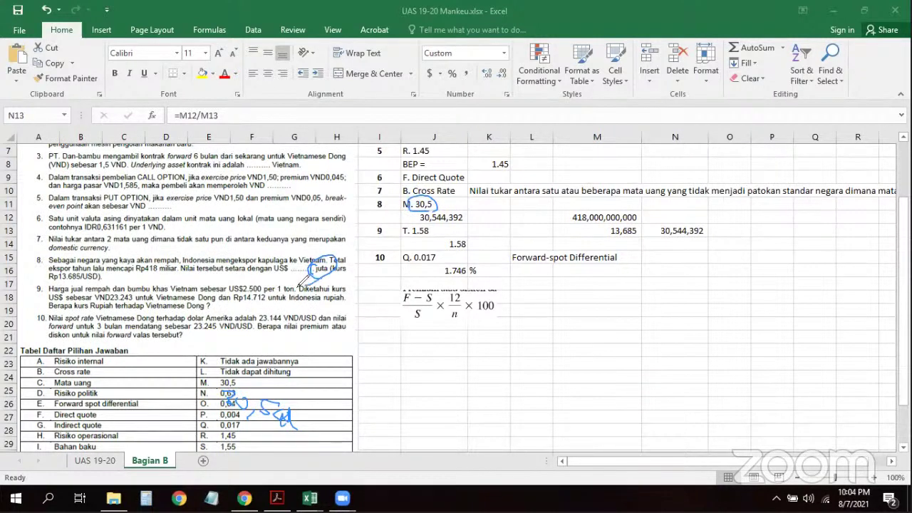
- Clear all freehand annotations from the screen and return to the worksheet
{"action": "left_click", "coordinate": [612, 118]}
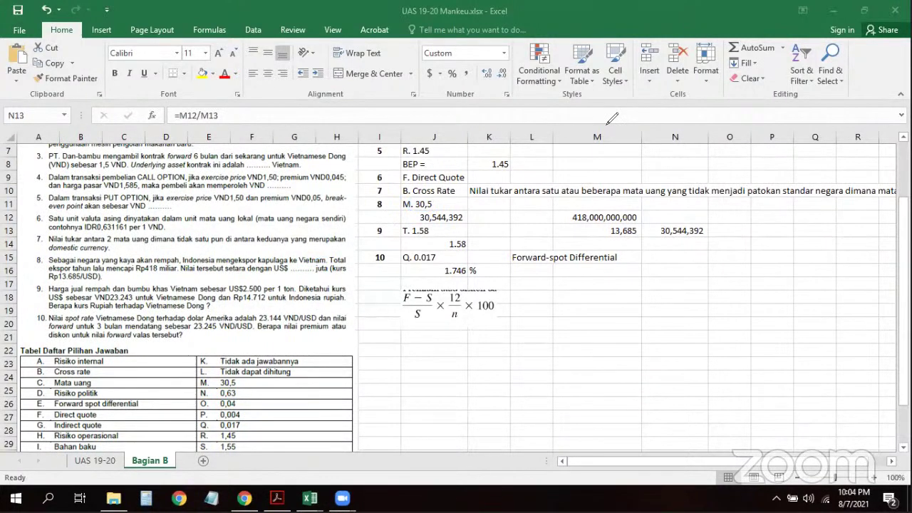
{"action": "left_click", "coordinate": [599, 311]}
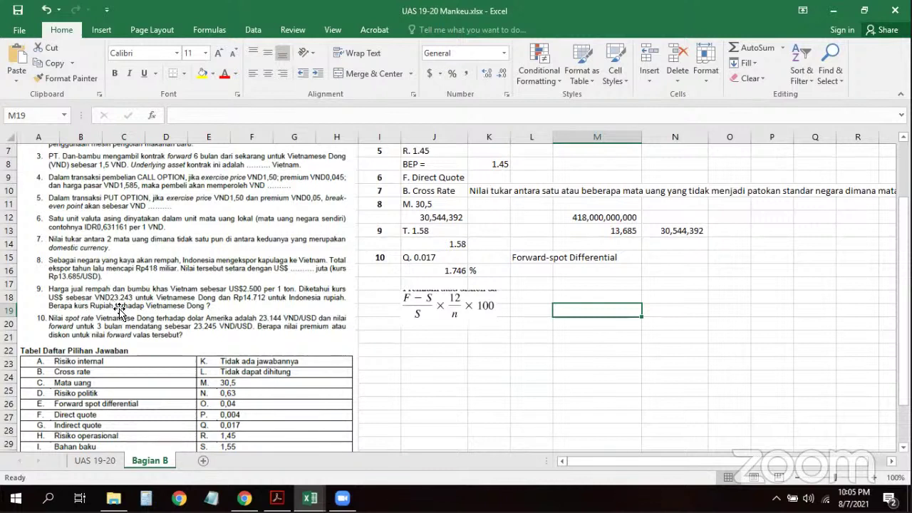
- Enter the label "1 dolar" in cell J23 below the premium formula picture
{"action": "key", "text": "Left"}
{"action": "key", "text": "Left"}
{"action": "key", "text": "Down"}
{"action": "key", "text": "Down"}
{"action": "key", "text": "Down"}
{"action": "left_click", "coordinate": [432, 360]}
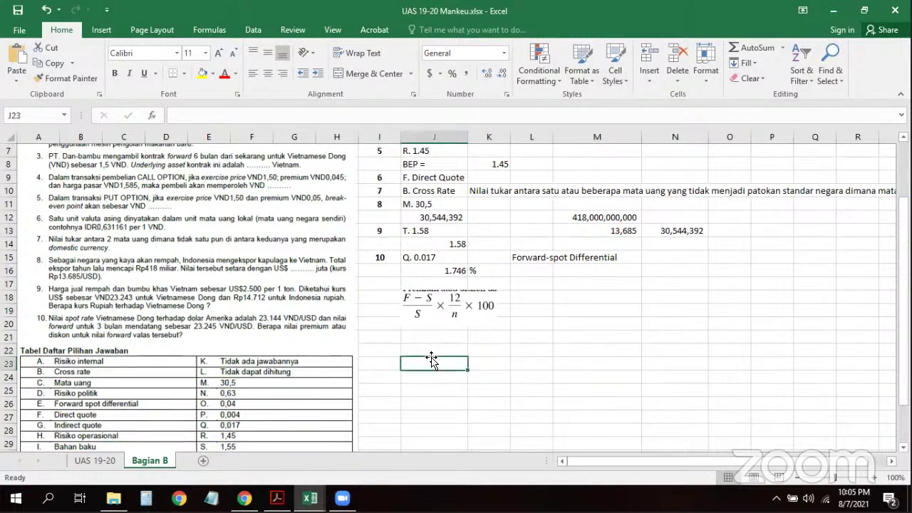
{"action": "type", "text": "1 dolar"}
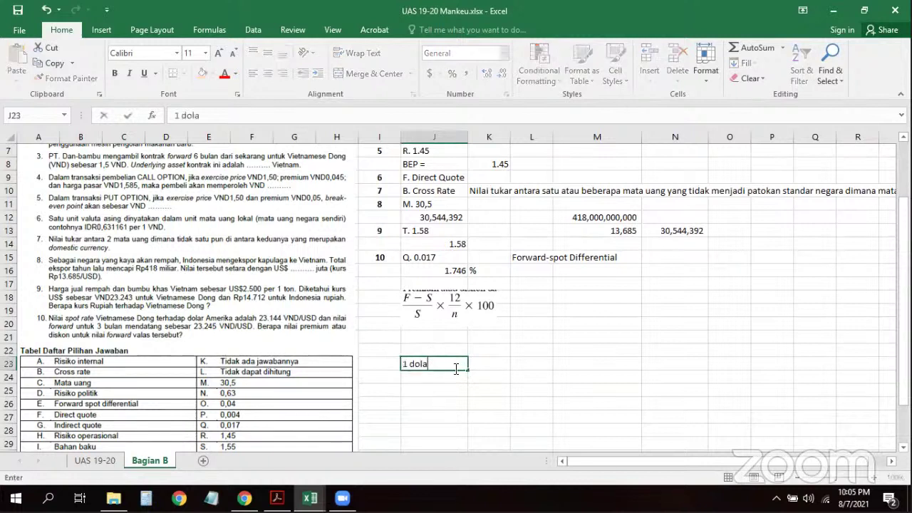
- Enter the Vietnamese Dong rate 23243 in cell K23 and its unit "Vd" in cell L23
{"action": "left_click", "coordinate": [494, 361]}
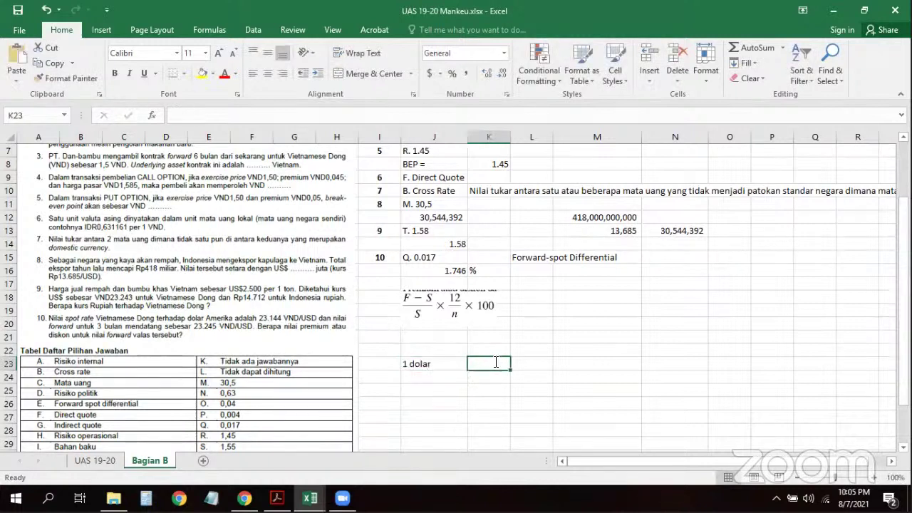
{"action": "type", "text": "23"}
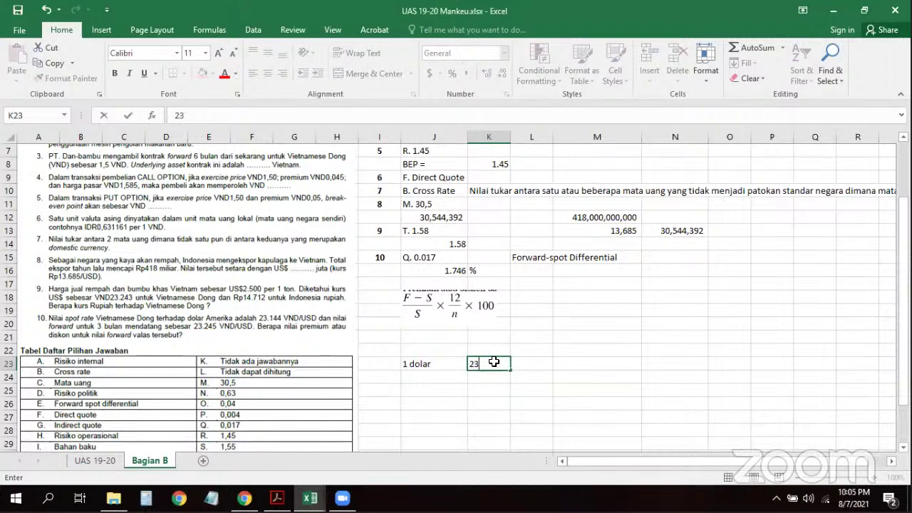
{"action": "type", "text": "243"}
{"action": "key", "text": "Return"}
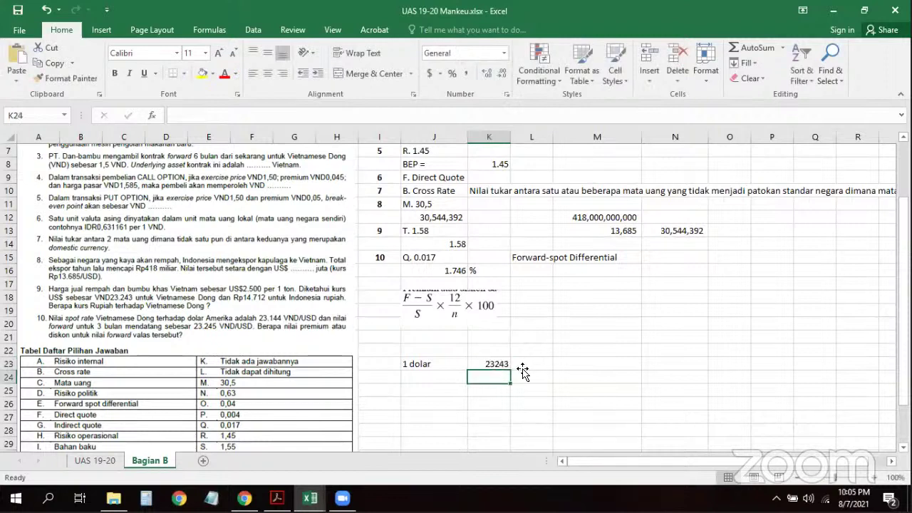
{"action": "left_click", "coordinate": [523, 368]}
{"action": "type", "text": "V"}
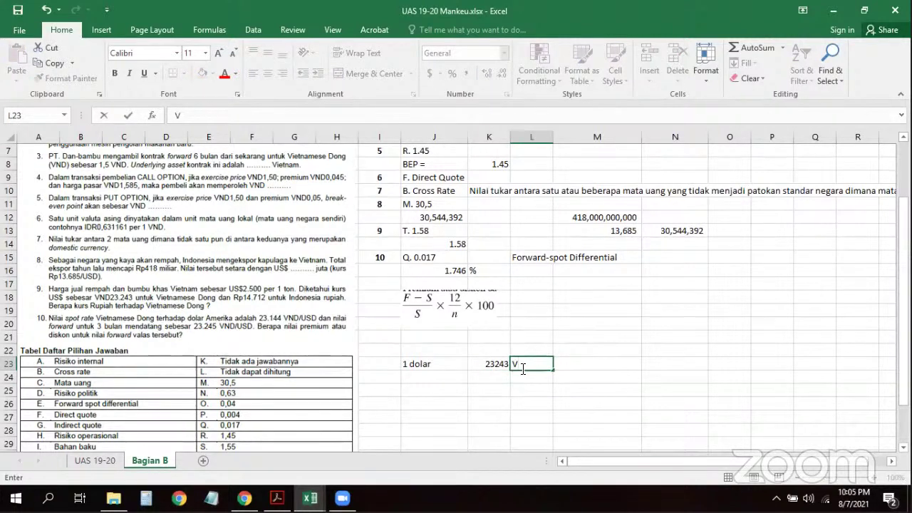
{"action": "type", "text": "d"}
{"action": "key", "text": "Return"}
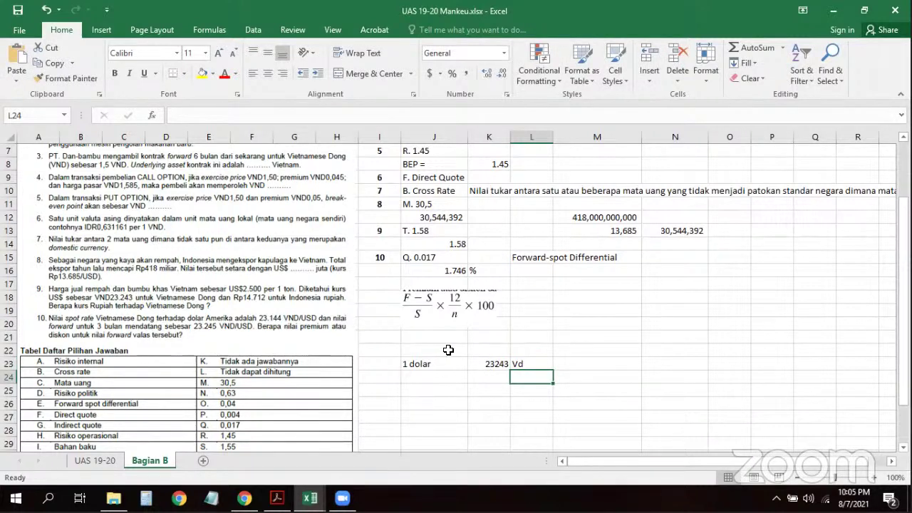
- Enter "1 dolar" in cell J24 and the Rupiah rate 14712 in cell K24
{"action": "left_click", "coordinate": [425, 377]}
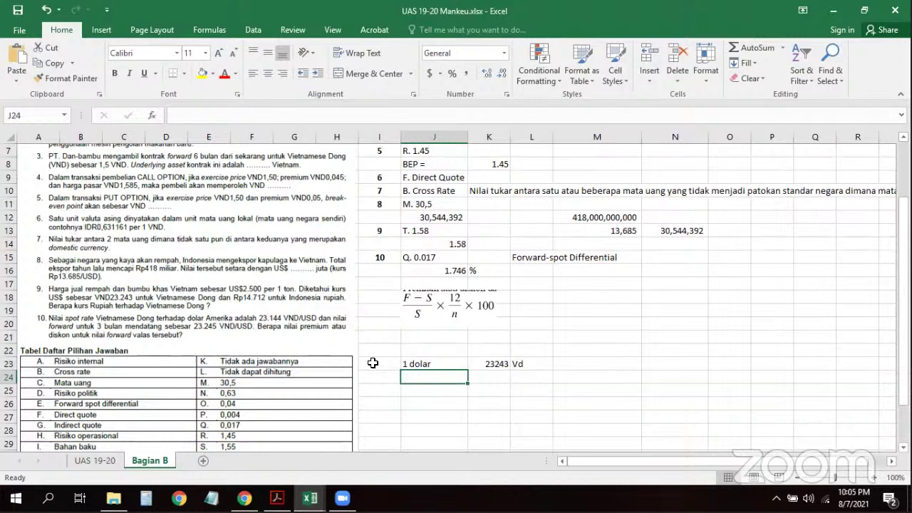
{"action": "key", "text": "ctrl+d"}
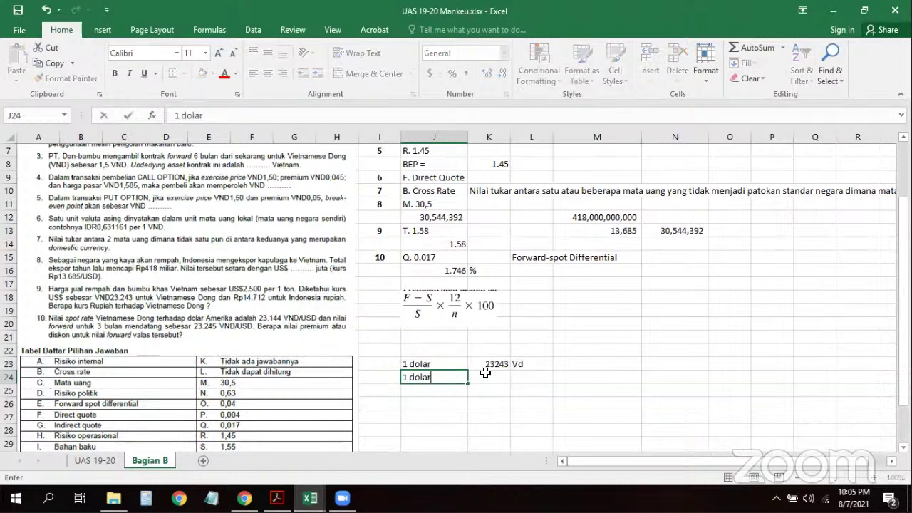
{"action": "left_click", "coordinate": [489, 376]}
{"action": "type", "text": "1"}
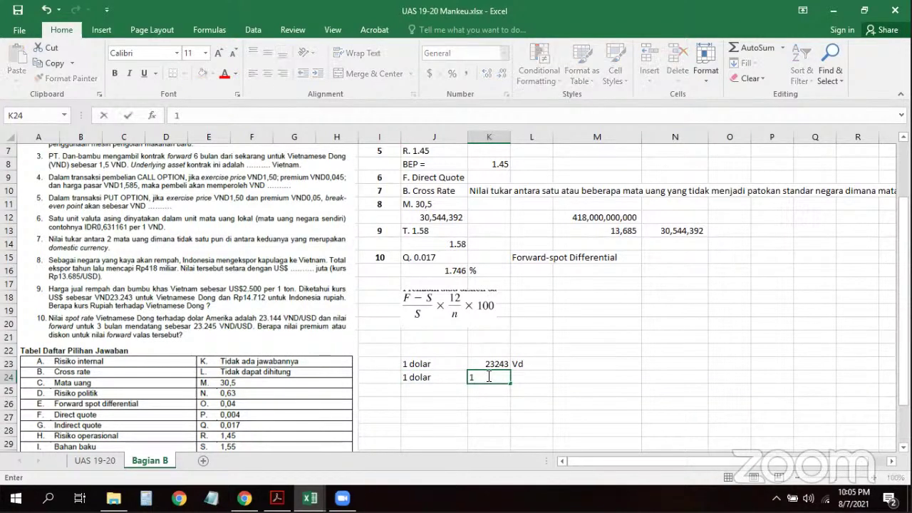
{"action": "type", "text": "4712"}
{"action": "key", "text": "Return"}
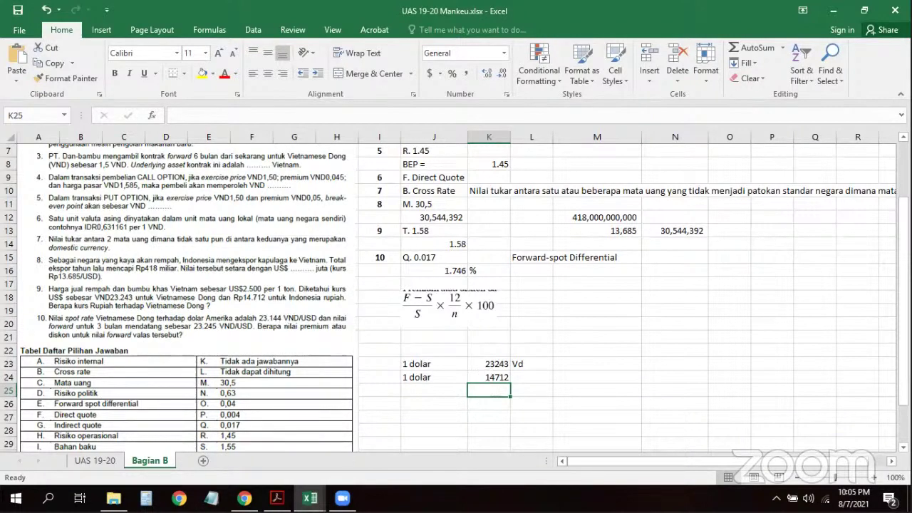
- Copy the cross-rate formula as a picture from the course PDF into the Bagian B sheet of UAS 19-20 Mankeu.xlsx
{"action": "left_click", "coordinate": [279, 497]}
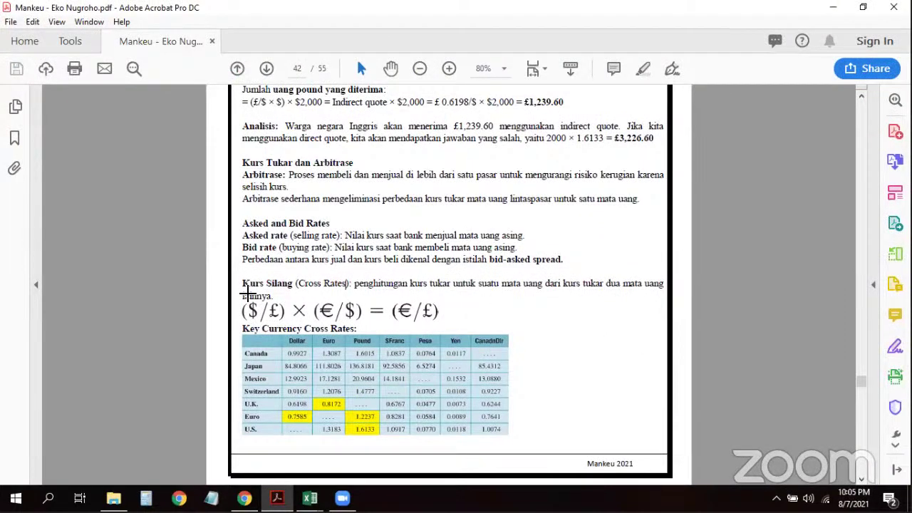
{"action": "left_click_drag", "start_coordinate": [236, 298], "coordinate": [450, 325]}
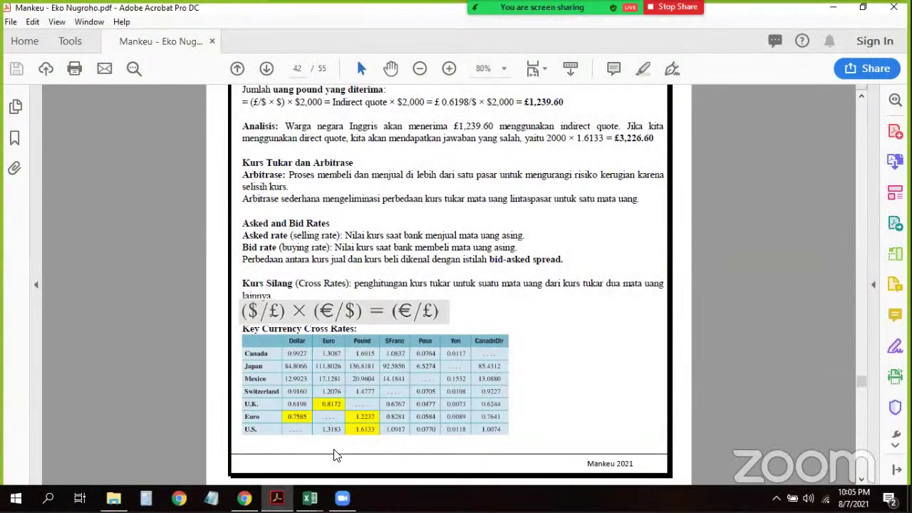
{"action": "left_click", "coordinate": [310, 498]}
{"action": "left_click", "coordinate": [263, 433]}
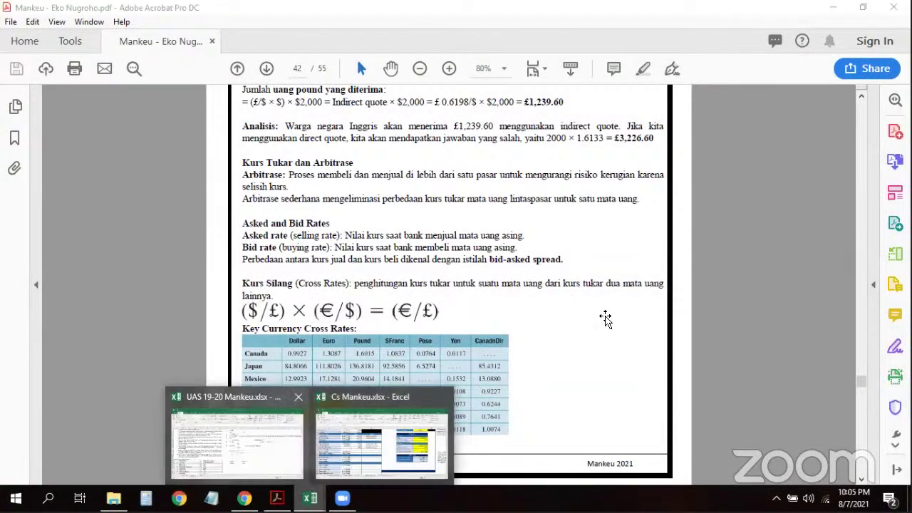
{"action": "key", "text": "ctrl+v"}
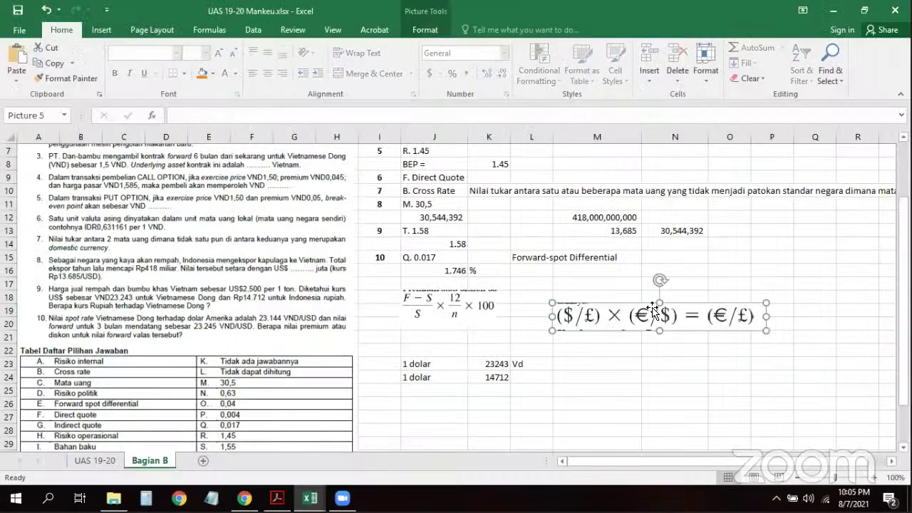
- Calculate the dollar value of one Dong in cell M26 with =1/K23
{"action": "left_click", "coordinate": [590, 400]}
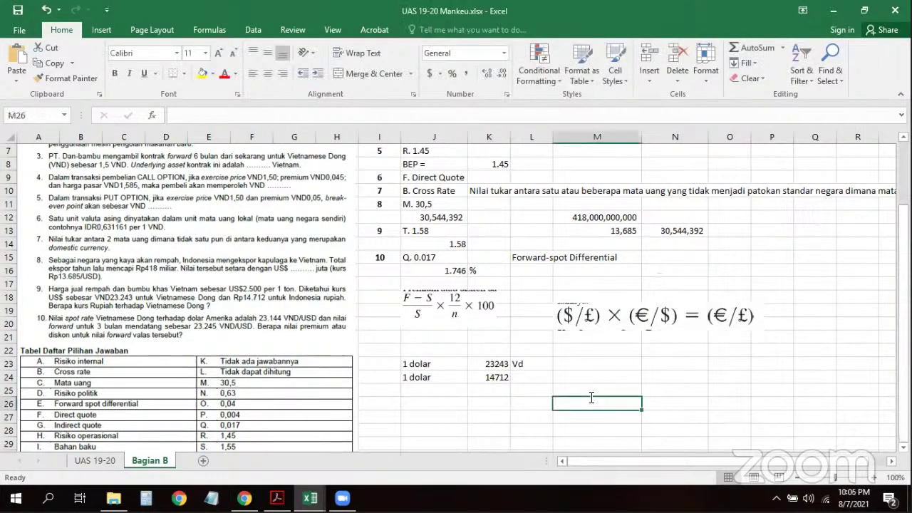
{"action": "type", "text": "=1."}
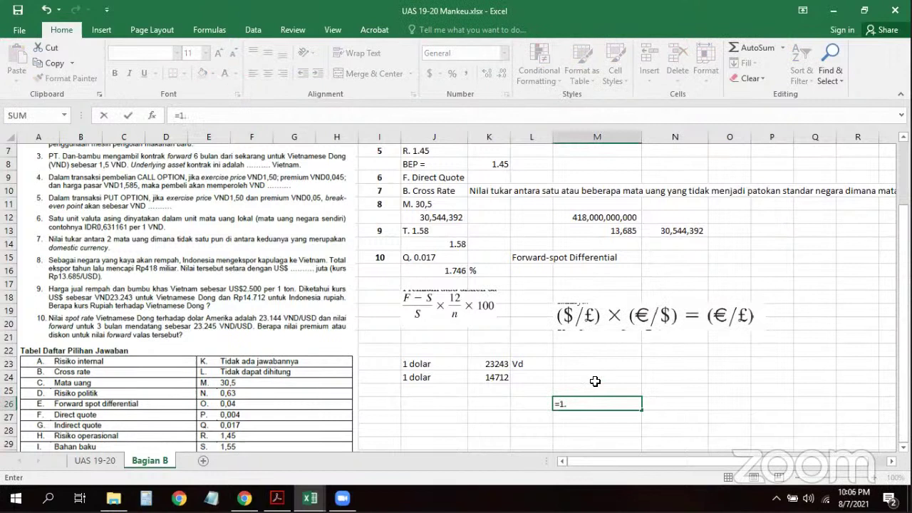
{"action": "key", "text": "BackSpace"}
{"action": "type", "text": "/"}
{"action": "left_click", "coordinate": [497, 367]}
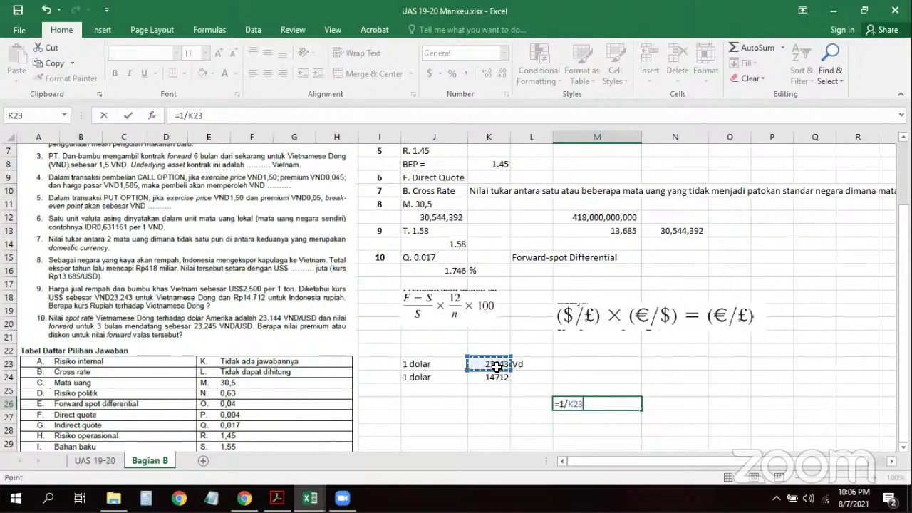
{"action": "key", "text": "Return"}
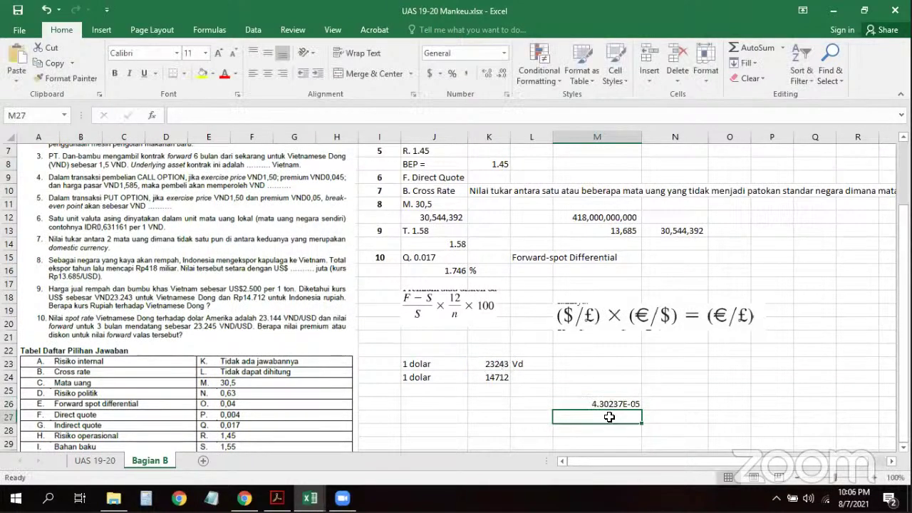
- Calculate the Rupiah per dollar in cell M27 with =K24/1
{"action": "type", "text": "="}
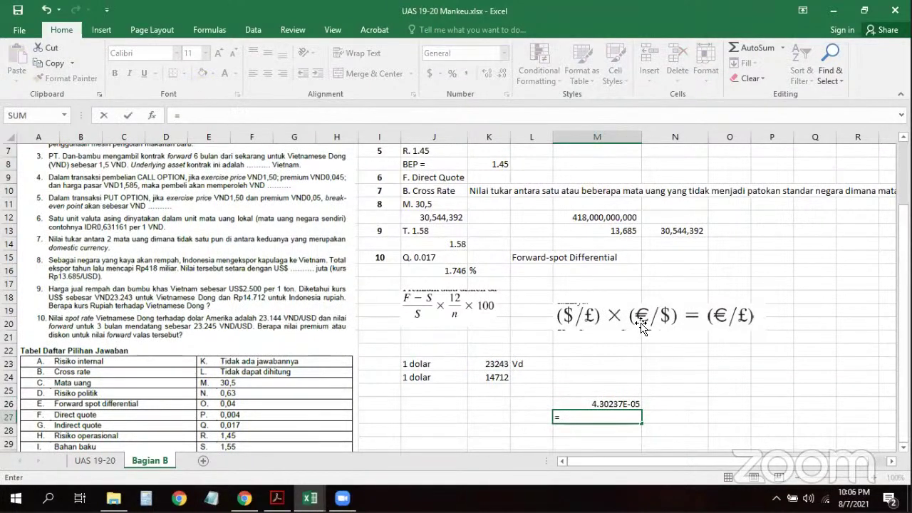
{"action": "left_click", "coordinate": [505, 377]}
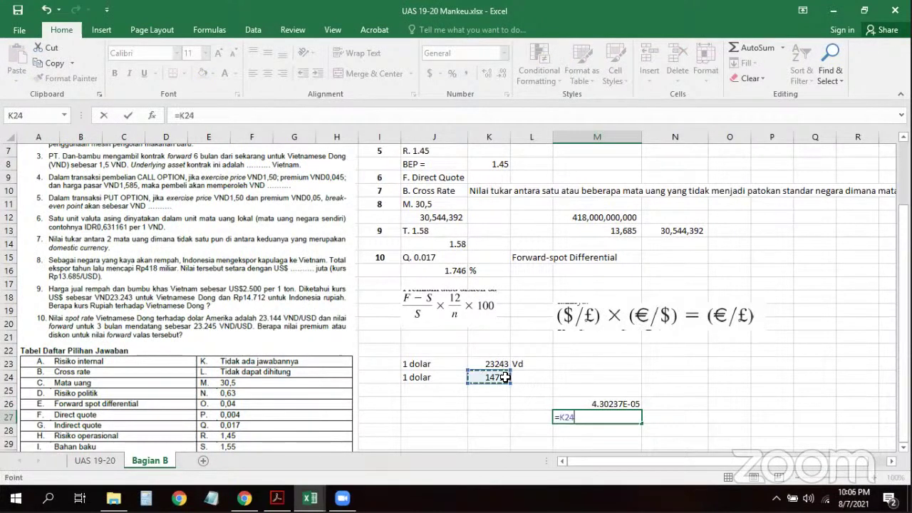
{"action": "type", "text": "/1"}
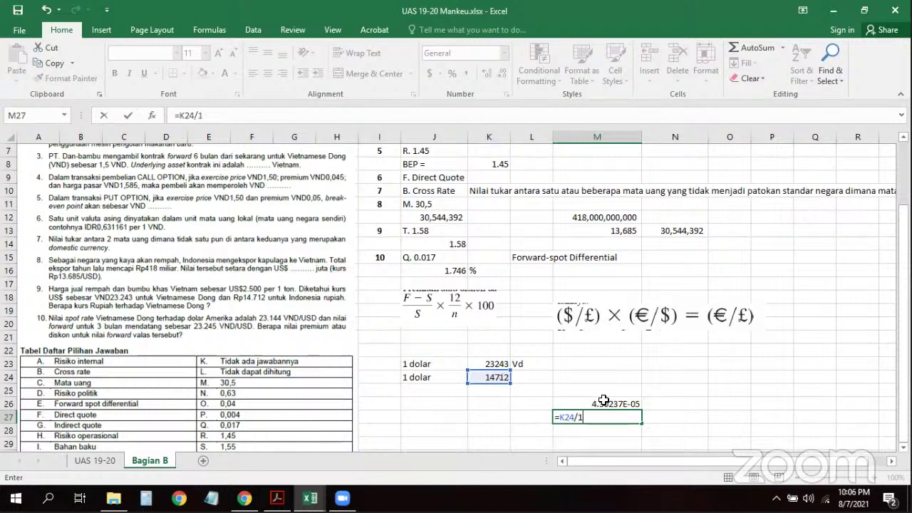
{"action": "key", "text": "Return"}
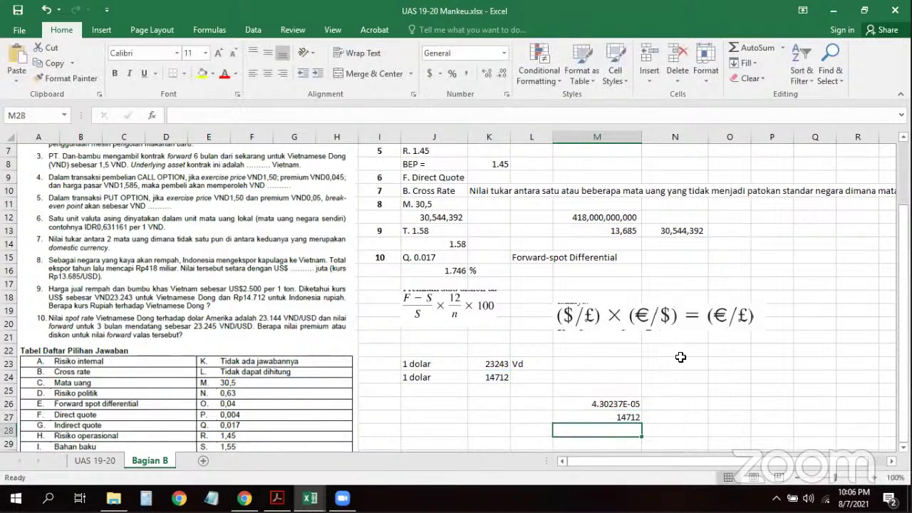
- Try dividing M27 by M26 in cell M28 and clear the formula again
{"action": "type", "text": "="}
{"action": "left_click", "coordinate": [622, 416]}
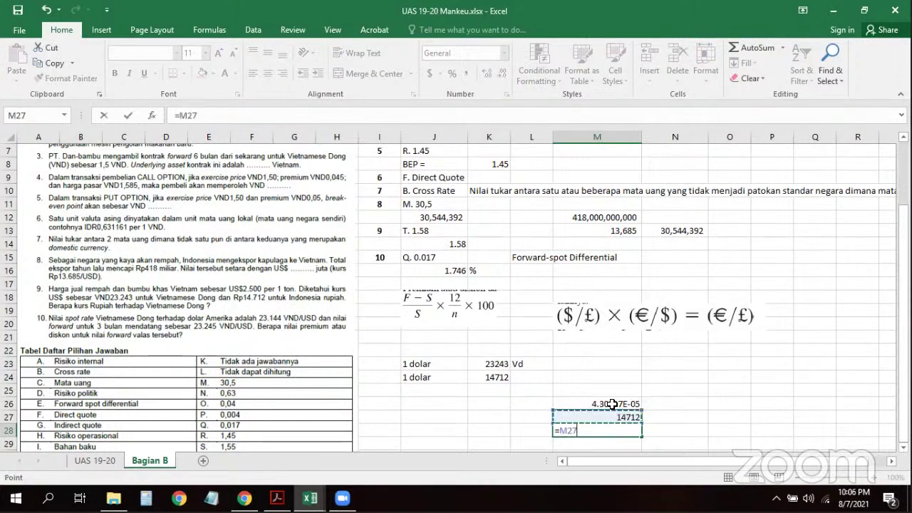
{"action": "type", "text": "/"}
{"action": "left_click", "coordinate": [611, 404]}
{"action": "key", "text": "Return"}
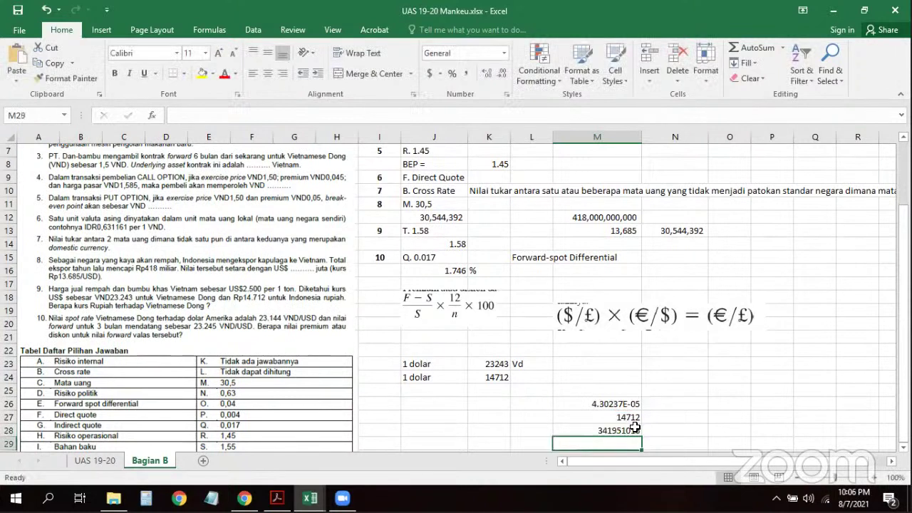
{"action": "left_click", "coordinate": [634, 427]}
{"action": "double_click", "coordinate": [635, 427]}
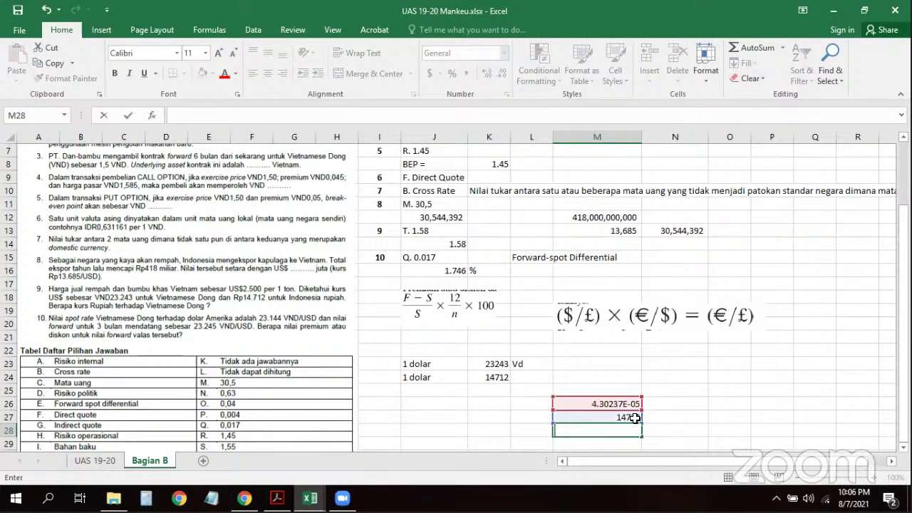
- Replace the formula in cell M27 with =1/K24 to get the dollar value of one Rupiah
{"action": "left_click", "coordinate": [635, 417]}
{"action": "type", "text": "="}
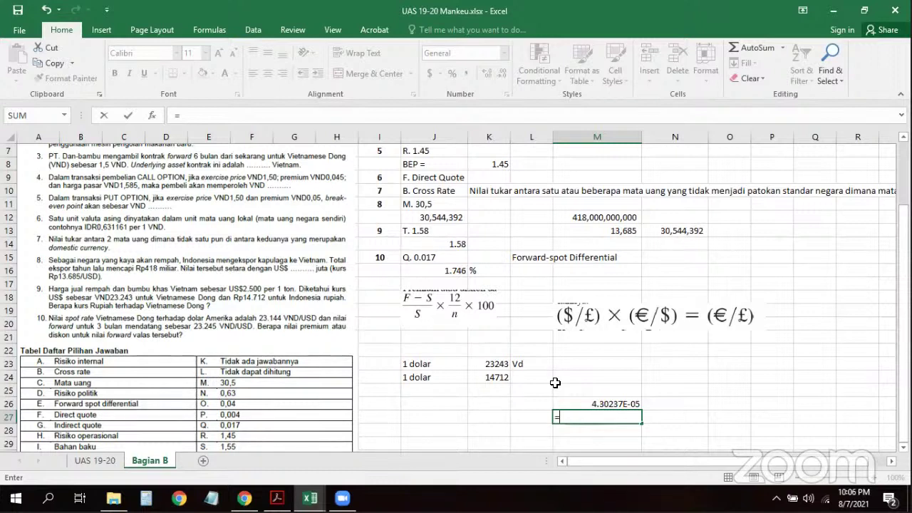
{"action": "type", "text": "1/"}
{"action": "left_click", "coordinate": [505, 373]}
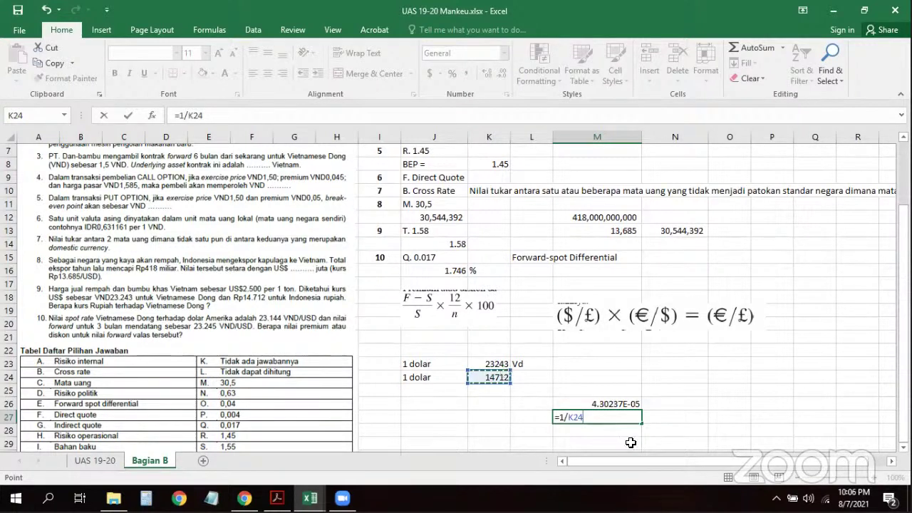
{"action": "key", "text": "Return"}
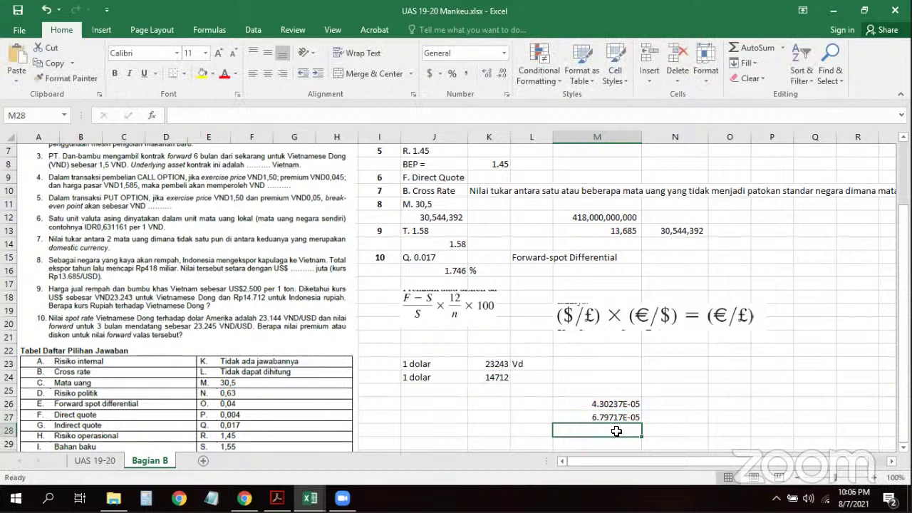
- Calculate the Rupiah–Dong cross rate in cell M28 with =M27/M26 and check the formulas in M28 and M26
{"action": "type", "text": "="}
{"action": "key", "text": "Up"}
{"action": "type", "text": "/"}
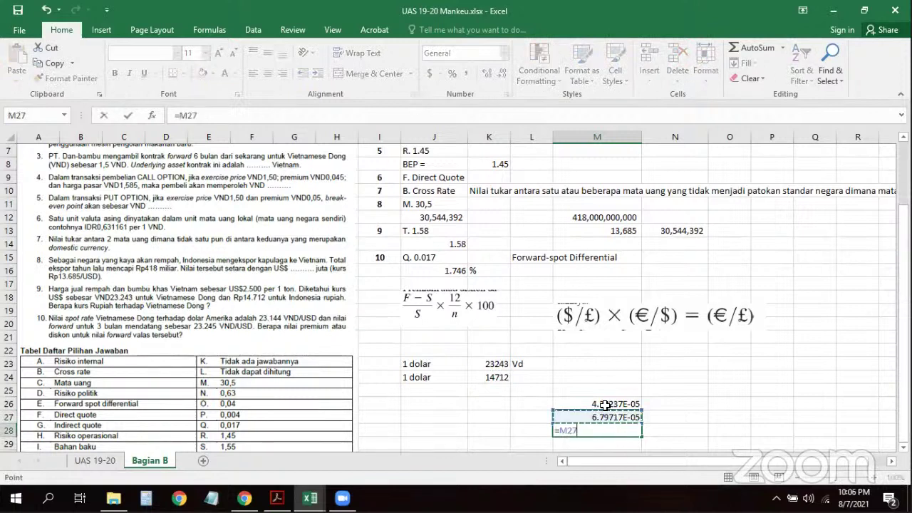
{"action": "left_click", "coordinate": [605, 404]}
{"action": "key", "text": "Return"}
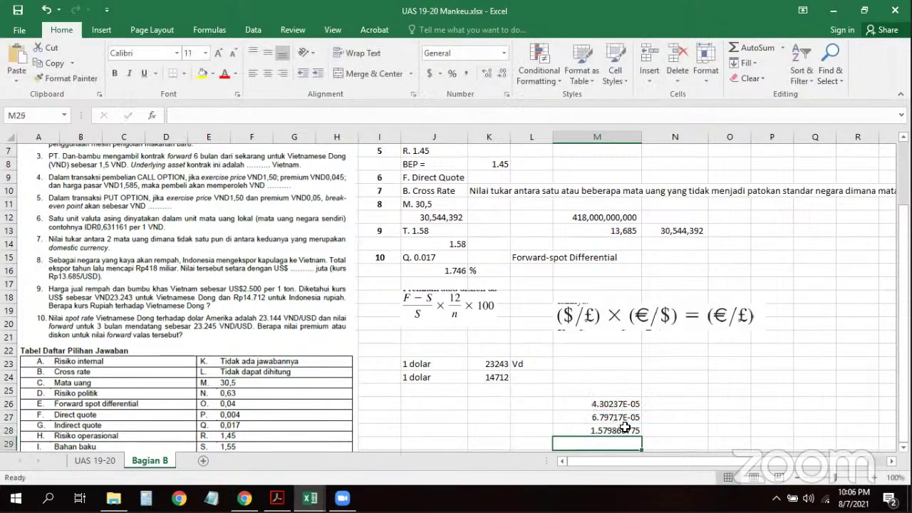
{"action": "left_click", "coordinate": [634, 432]}
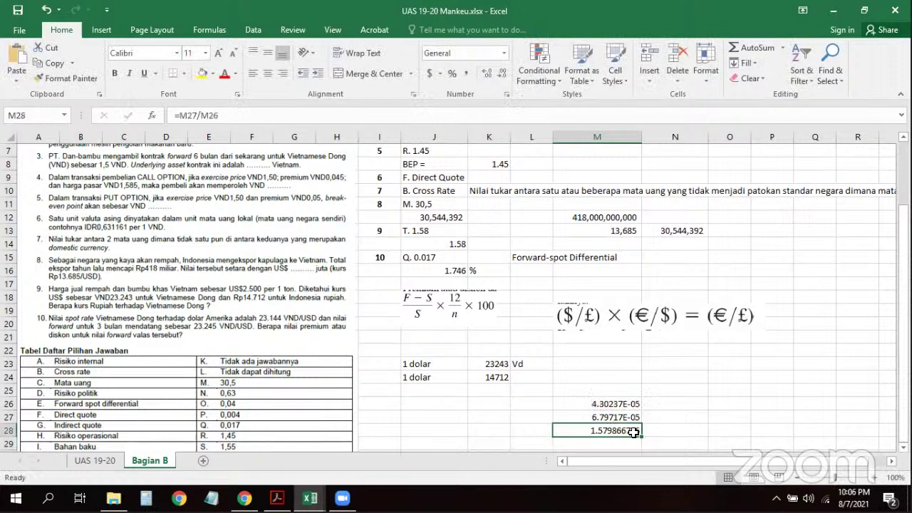
{"action": "left_click", "coordinate": [609, 405]}
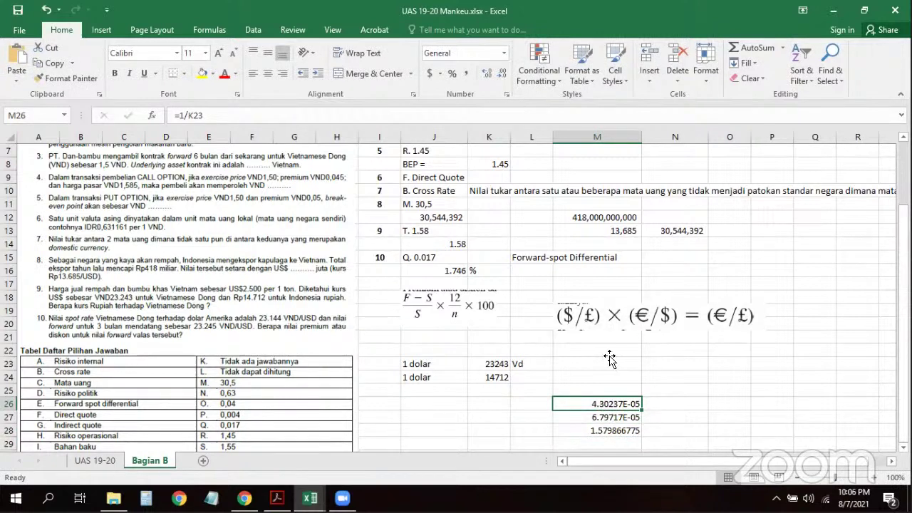
- Review the formulas behind the cross-rate calculation in cells M26, M27 and M28
{"action": "left_click", "coordinate": [615, 417]}
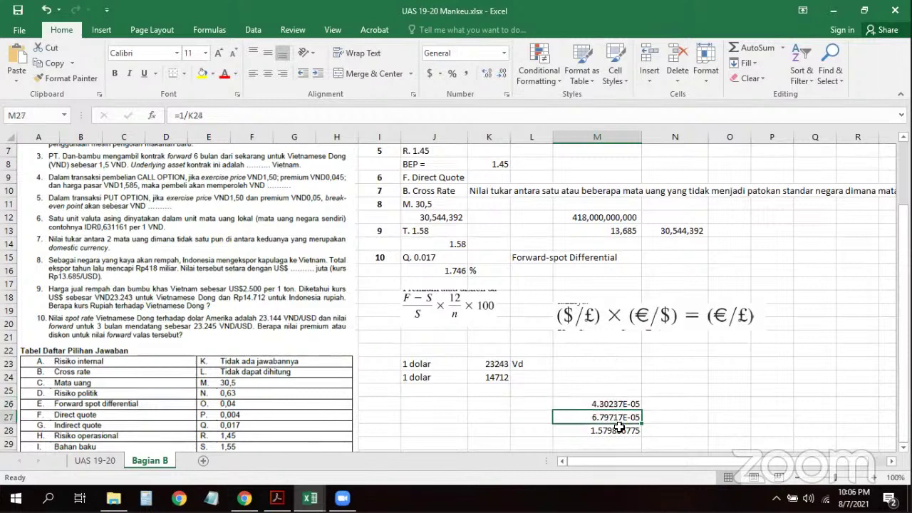
{"action": "left_click", "coordinate": [618, 429]}
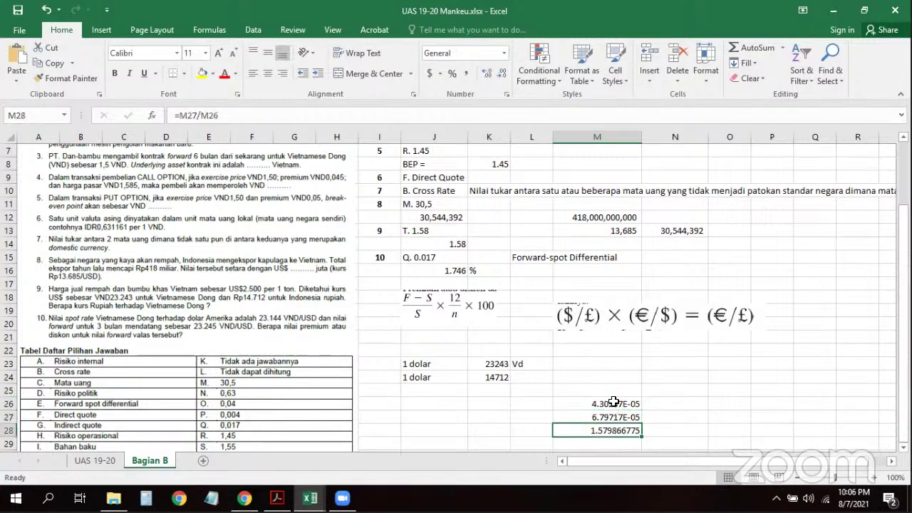
{"action": "left_click", "coordinate": [614, 403]}
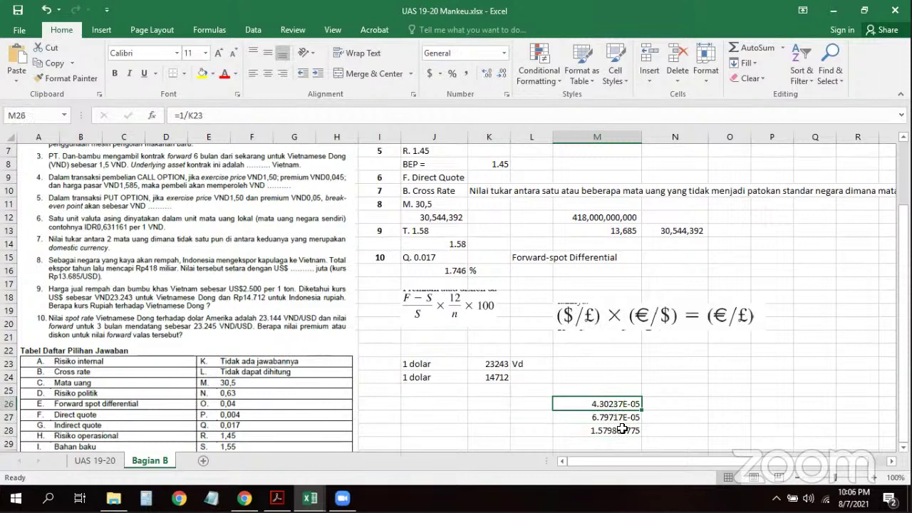
{"action": "left_click", "coordinate": [620, 422]}
{"action": "left_click", "coordinate": [623, 432]}
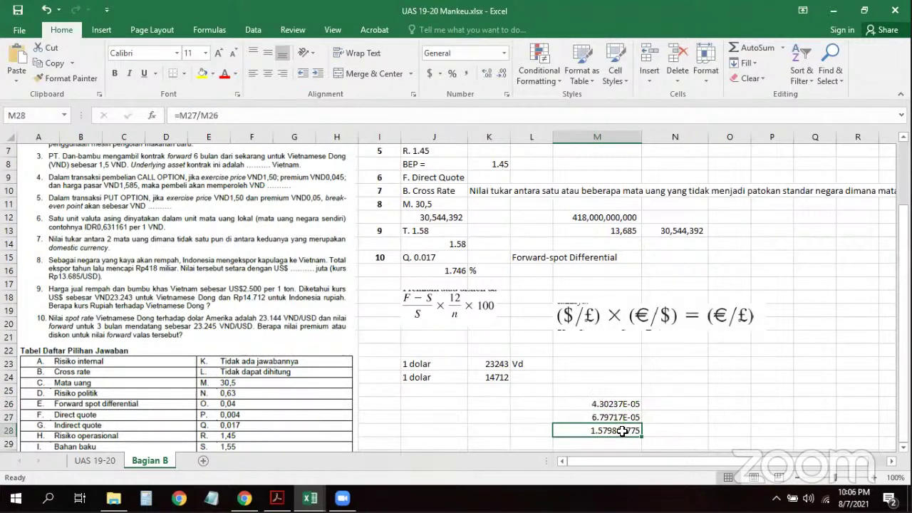
{"action": "left_click", "coordinate": [662, 431]}
{"action": "type", "text": "="}
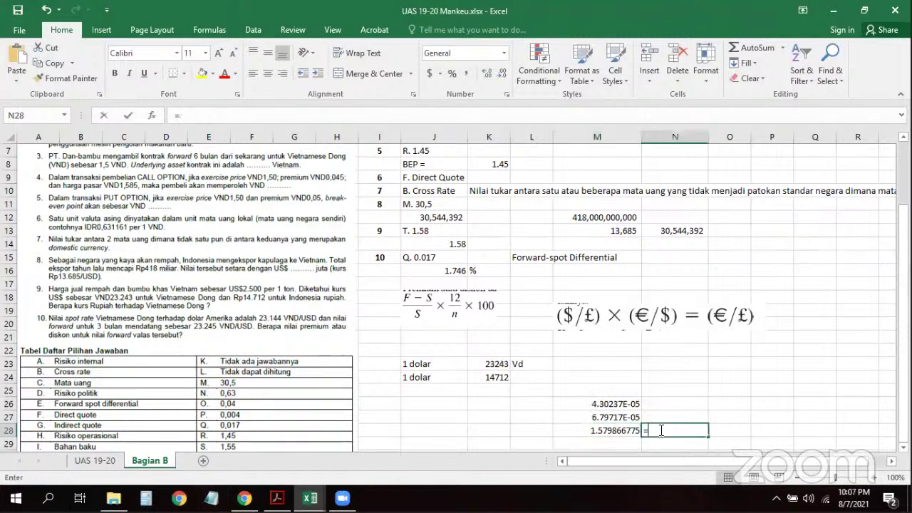
{"action": "key", "text": "BackSpace"}
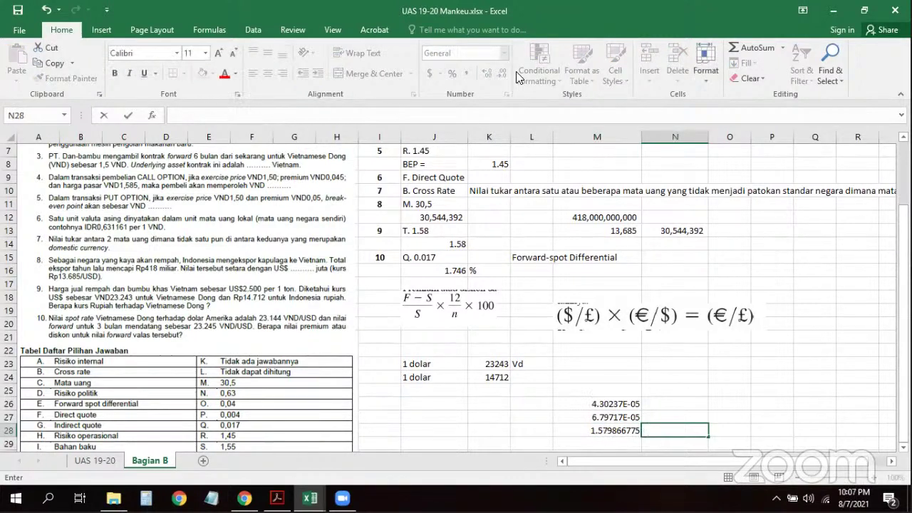
- Reduce the cross rate in cell M28 to two decimal places
{"action": "key", "text": "Left"}
{"action": "left_click", "coordinate": [503, 68]}
{"action": "left_click", "coordinate": [504, 69]}
{"action": "left_click", "coordinate": [503, 69]}
{"action": "left_click", "coordinate": [503, 69]}
{"action": "left_click", "coordinate": [504, 68]}
{"action": "left_click", "coordinate": [503, 69]}
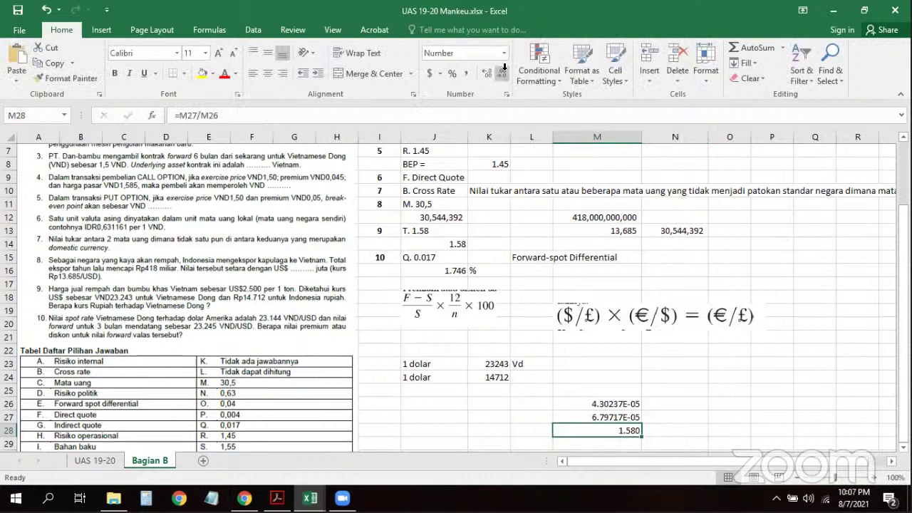
{"action": "left_click", "coordinate": [504, 68]}
{"action": "key", "text": "Up"}
{"action": "key", "text": "Up"}
{"action": "key", "text": "Up"}
{"action": "key", "text": "Up"}
{"action": "key", "text": "Right"}
{"action": "key", "text": "Right"}
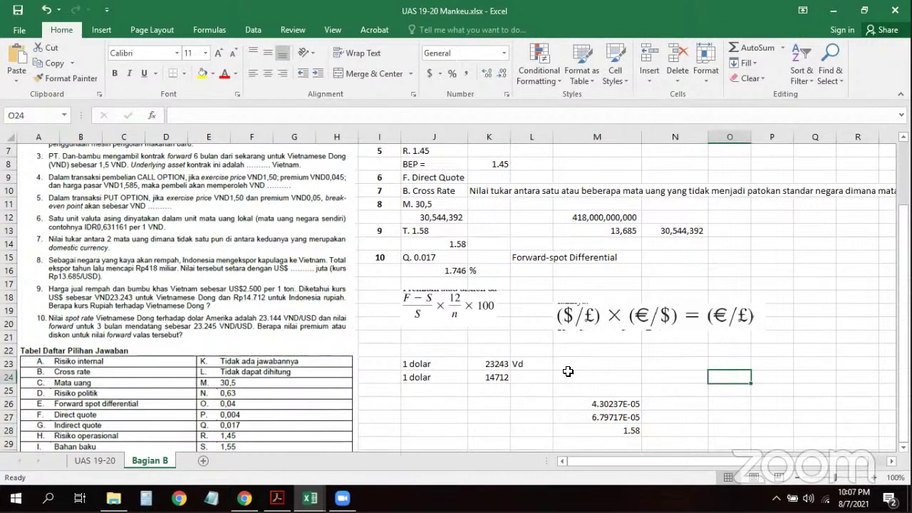
- Calculate the cross rate directly from the two dollar rates in cell K25 with =K23/K24
{"action": "left_click", "coordinate": [499, 363]}
{"action": "left_click", "coordinate": [437, 377]}
{"action": "left_click", "coordinate": [508, 380]}
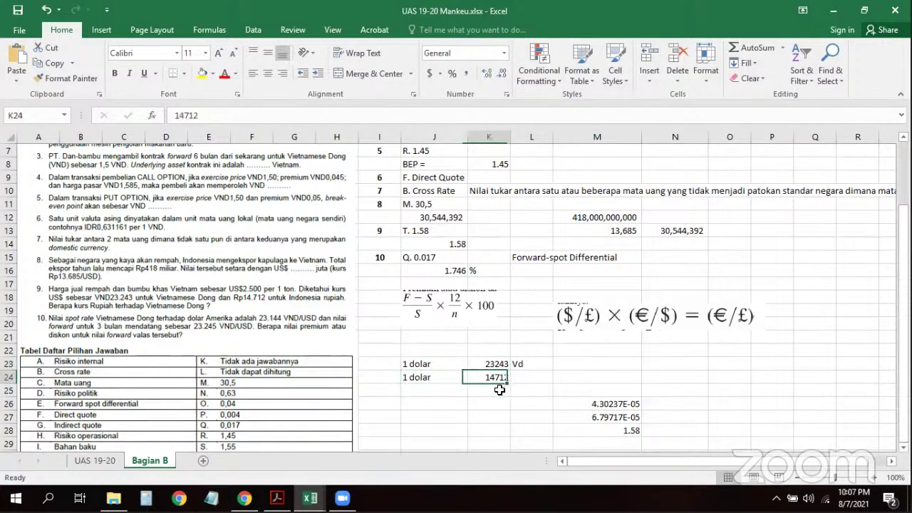
{"action": "left_click", "coordinate": [496, 400]}
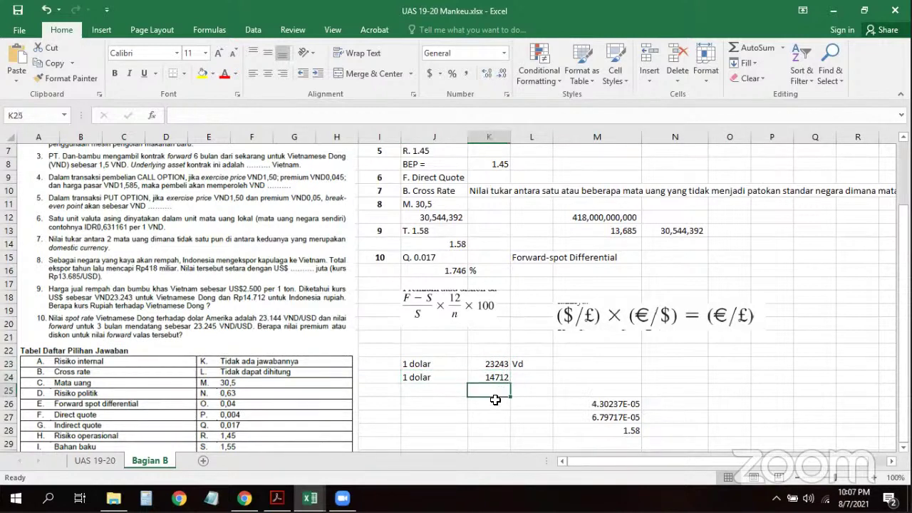
{"action": "type", "text": "="}
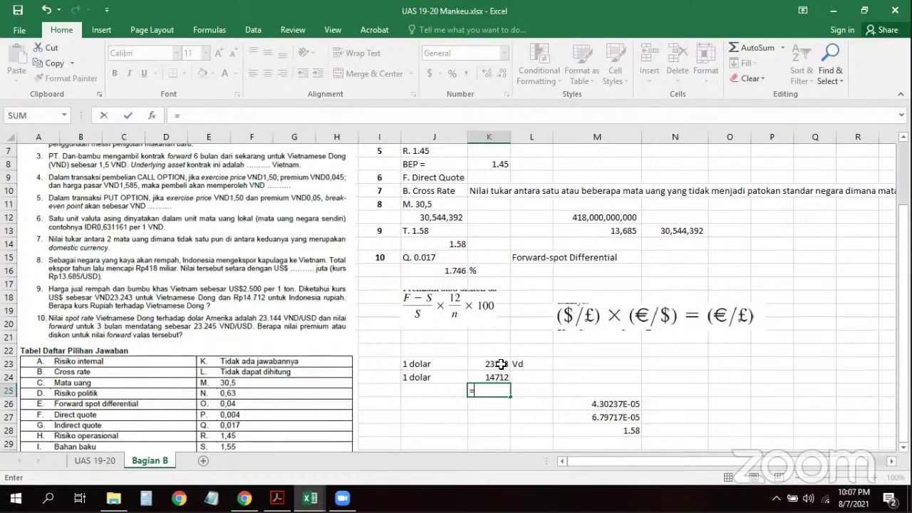
{"action": "left_click", "coordinate": [501, 366]}
{"action": "type", "text": "/"}
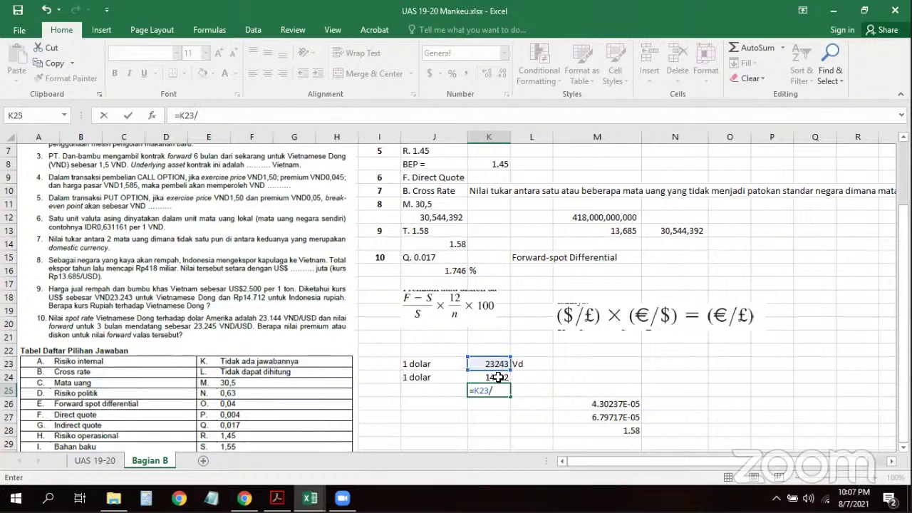
{"action": "left_click", "coordinate": [498, 378]}
{"action": "key", "text": "Return"}
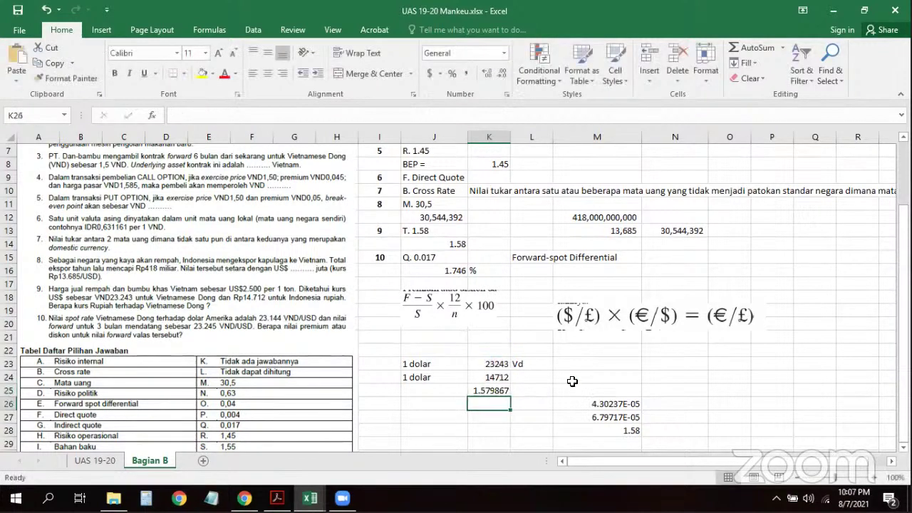
- Reduce the cross rate in cell K25 to two decimal places
{"action": "key", "text": "Up"}
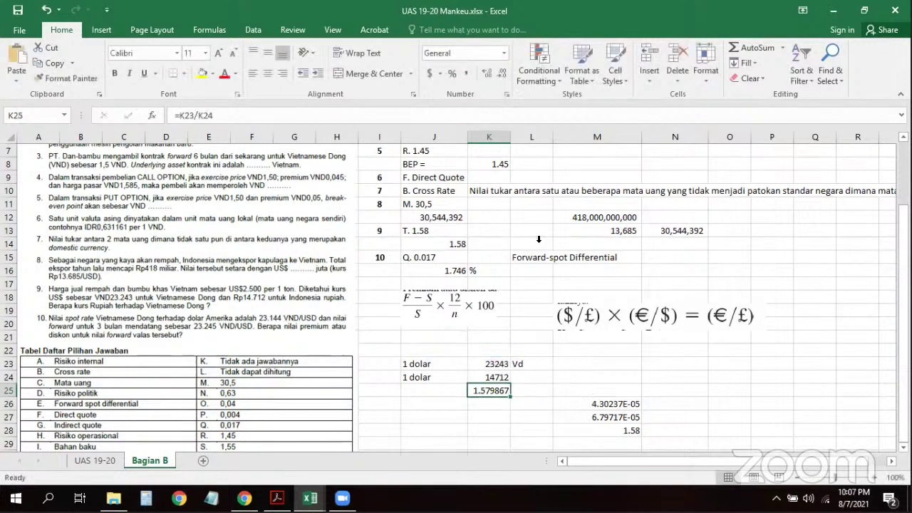
{"action": "left_click", "coordinate": [502, 76]}
{"action": "left_click", "coordinate": [502, 77]}
{"action": "left_click", "coordinate": [502, 76]}
{"action": "left_click", "coordinate": [502, 76]}
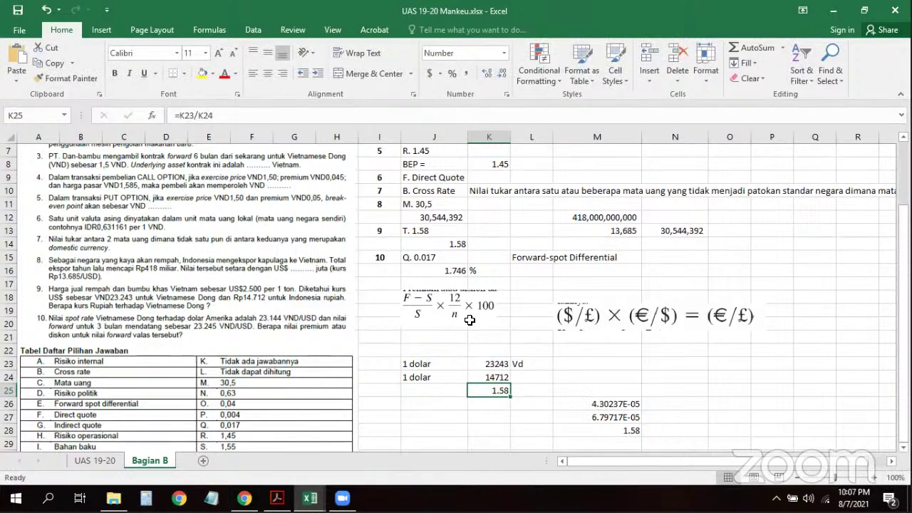
- Compare the question 9 answer in cell J13 with option T in the answer choice table
{"action": "left_click", "coordinate": [437, 235]}
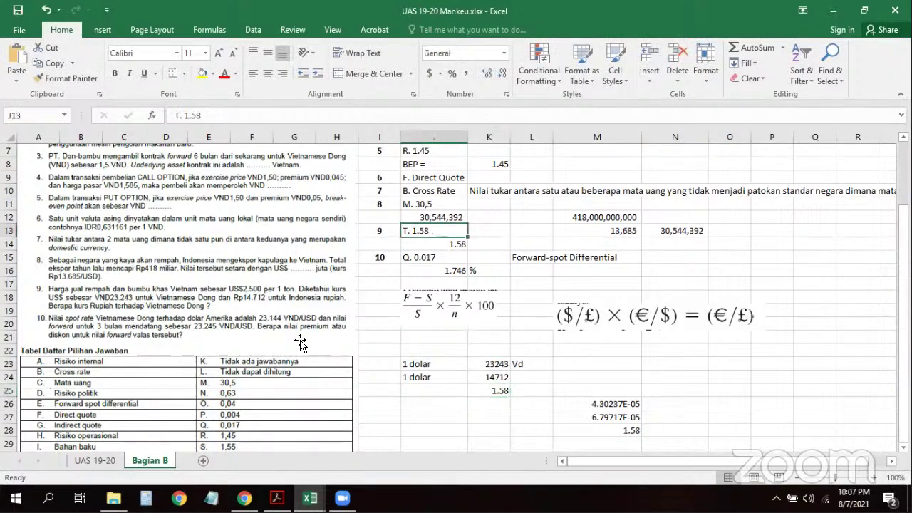
{"action": "scroll", "coordinate": [257, 384], "scroll_direction": "down", "scroll_amount": 2}
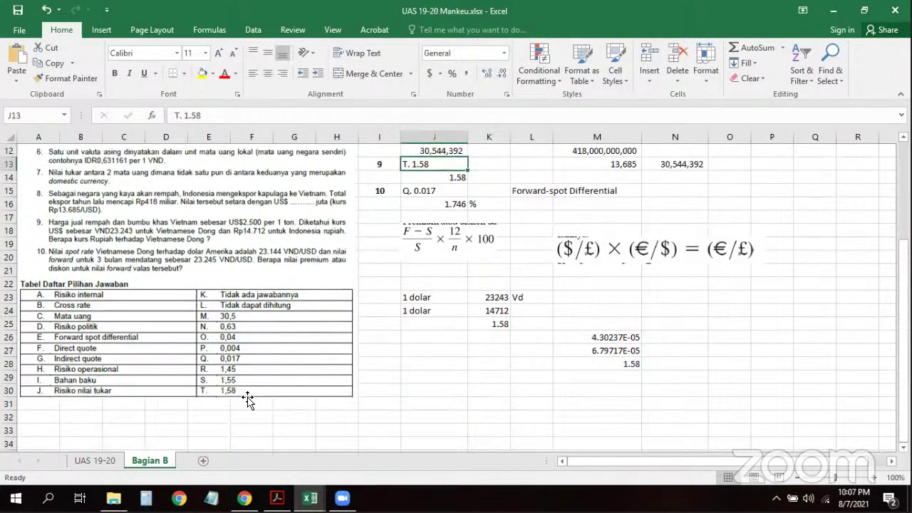
{"action": "scroll", "coordinate": [247, 400], "scroll_direction": "up", "scroll_amount": 1}
{"action": "scroll", "coordinate": [463, 338], "scroll_direction": "up", "scroll_amount": 1}
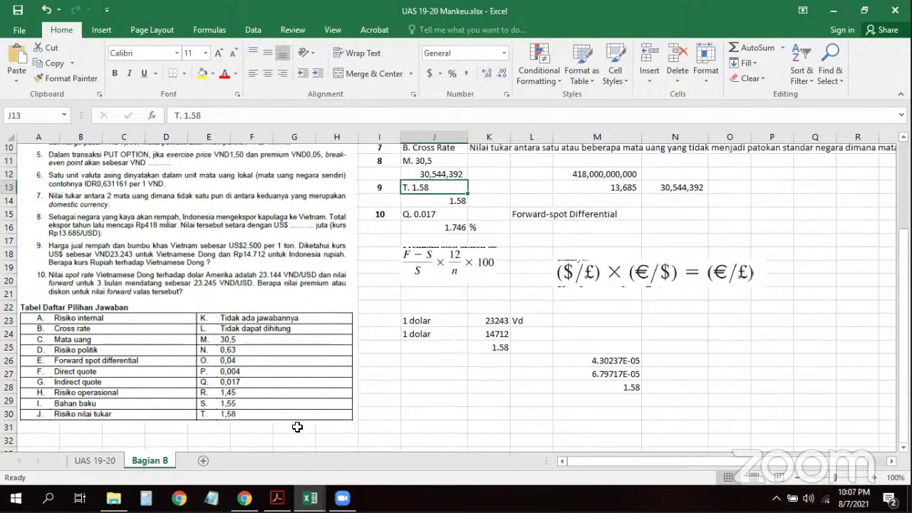
{"action": "scroll", "coordinate": [181, 432], "scroll_direction": "down", "scroll_amount": 1}
{"action": "left_click", "coordinate": [228, 401]}
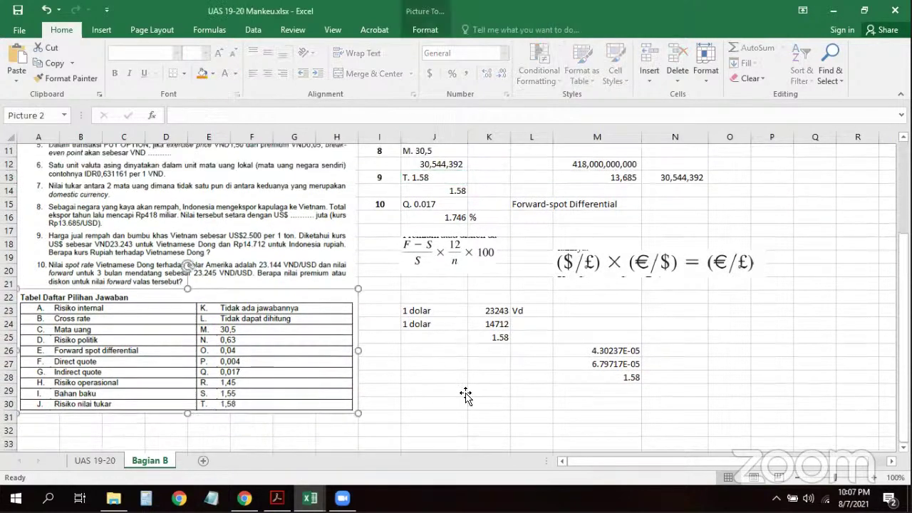
{"action": "left_click", "coordinate": [466, 391]}
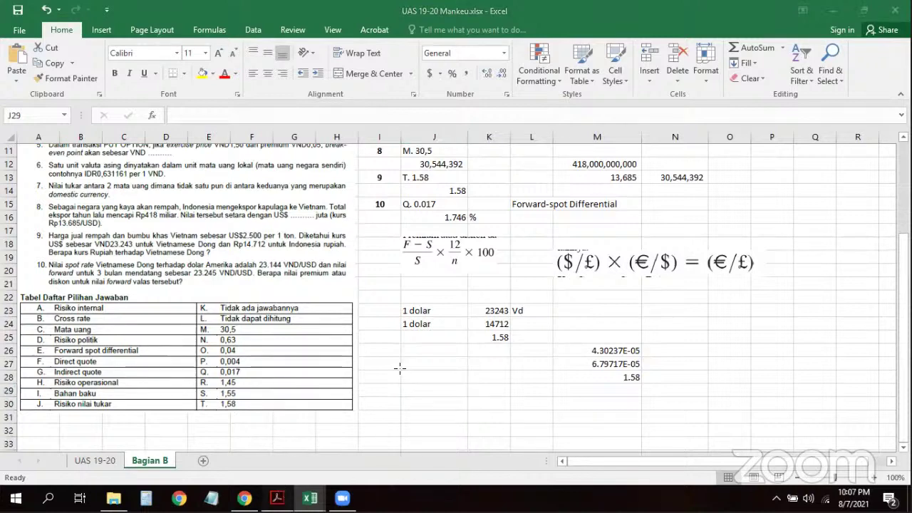
- Switch to the course PDF in Acrobat, mark up the Forward-spot Differential formula and its F and S terms, and clear the markings
{"action": "key", "text": "alt+Tab"}
{"action": "scroll", "coordinate": [410, 371], "scroll_direction": "down", "scroll_amount": 5}
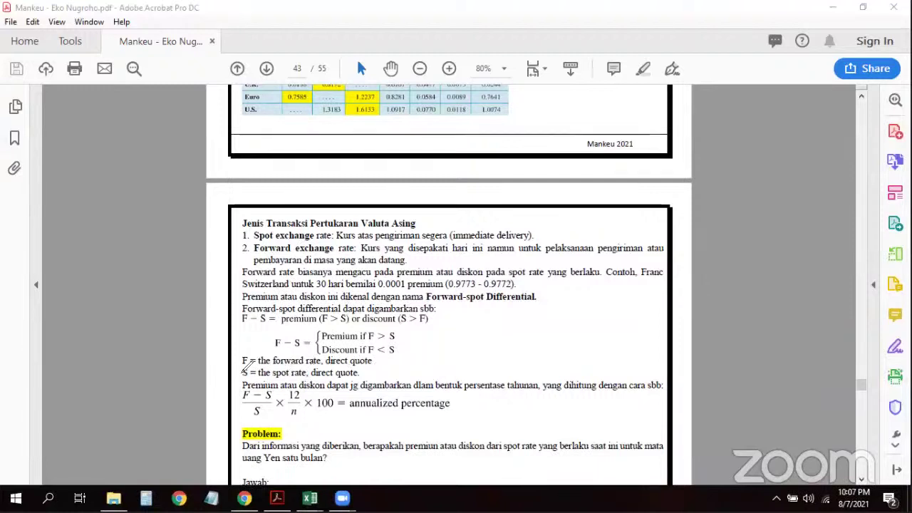
{"action": "mouse_move", "coordinate": [246, 365]}
{"action": "left_mouse_down"}
{"action": "mouse_move", "coordinate": [243, 378]}
{"action": "mouse_move", "coordinate": [255, 372]}
{"action": "mouse_move", "coordinate": [238, 360]}
{"action": "mouse_move", "coordinate": [249, 369]}
{"action": "mouse_move", "coordinate": [241, 378]}
{"action": "mouse_move", "coordinate": [281, 394]}
{"action": "mouse_move", "coordinate": [237, 400]}
{"action": "mouse_move", "coordinate": [277, 428]}
{"action": "mouse_move", "coordinate": [305, 396]}
{"action": "mouse_move", "coordinate": [292, 431]}
{"action": "left_mouse_up"}
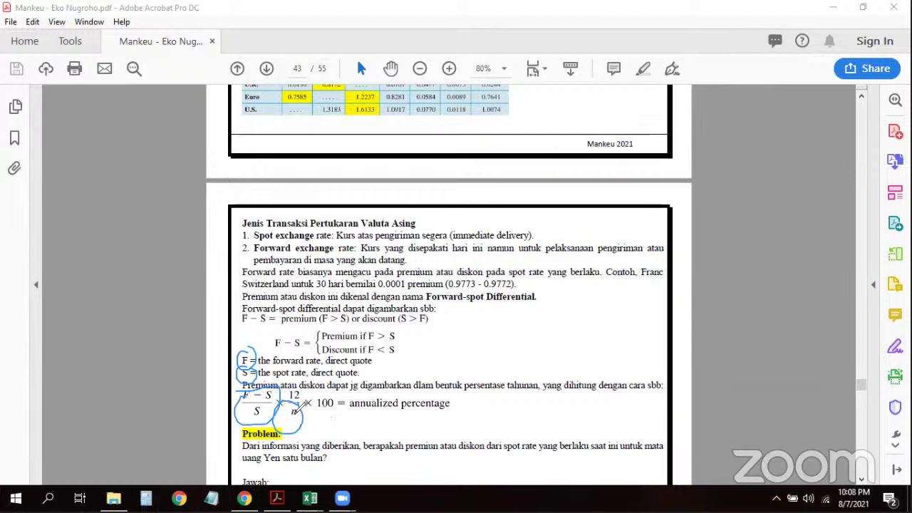
{"action": "key", "text": "ctrl+z"}
{"action": "mouse_move", "coordinate": [372, 414]}
{"action": "left_mouse_down"}
{"action": "mouse_move", "coordinate": [362, 389]}
{"action": "mouse_move", "coordinate": [501, 400]}
{"action": "mouse_move", "coordinate": [492, 405]}
{"action": "left_mouse_up"}
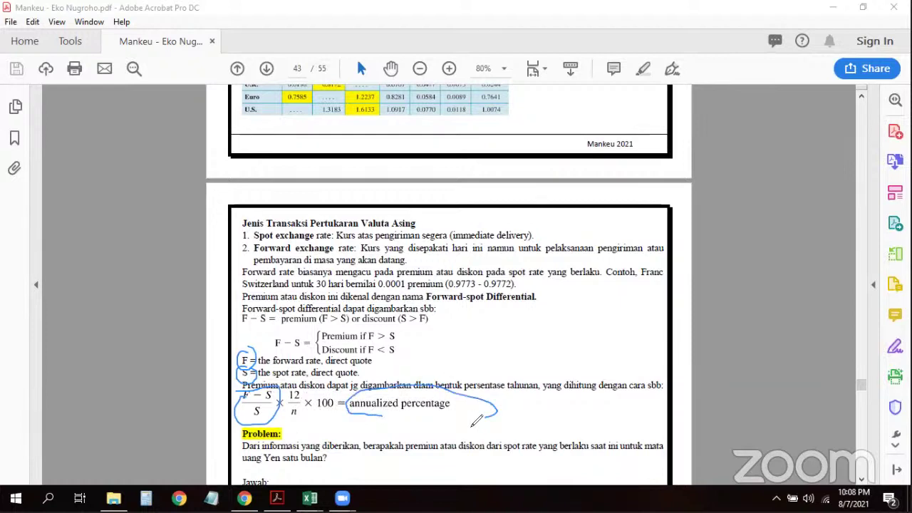
{"action": "key", "text": "ctrl+z"}
{"action": "key", "text": "ctrl+z"}
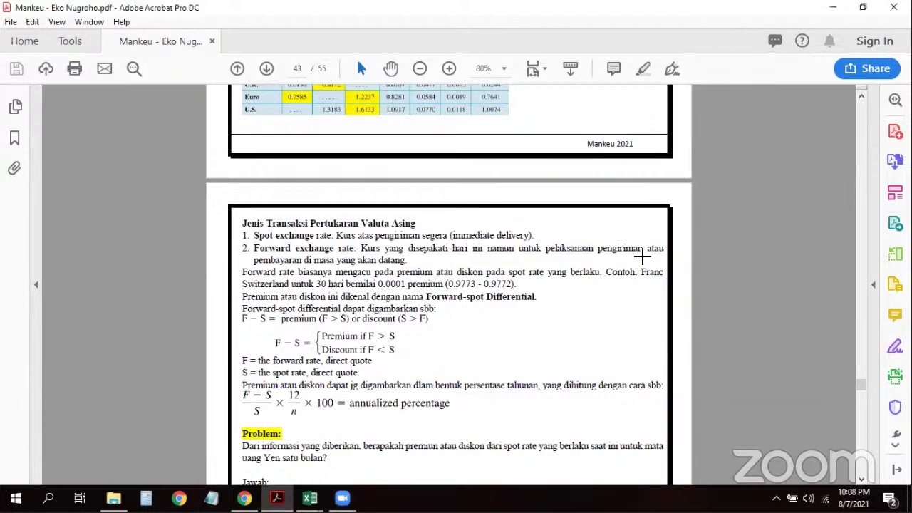
- Capture the annualized percentage formula from the PDF as a screen snip and paste it into the Excel sheet below row 28, starting at column J
{"action": "key", "text": "super+shift+s"}
{"action": "mouse_move", "coordinate": [236, 387]}
{"action": "left_mouse_down"}
{"action": "mouse_move", "coordinate": [295, 407]}
{"action": "mouse_move", "coordinate": [468, 426]}
{"action": "left_mouse_up"}
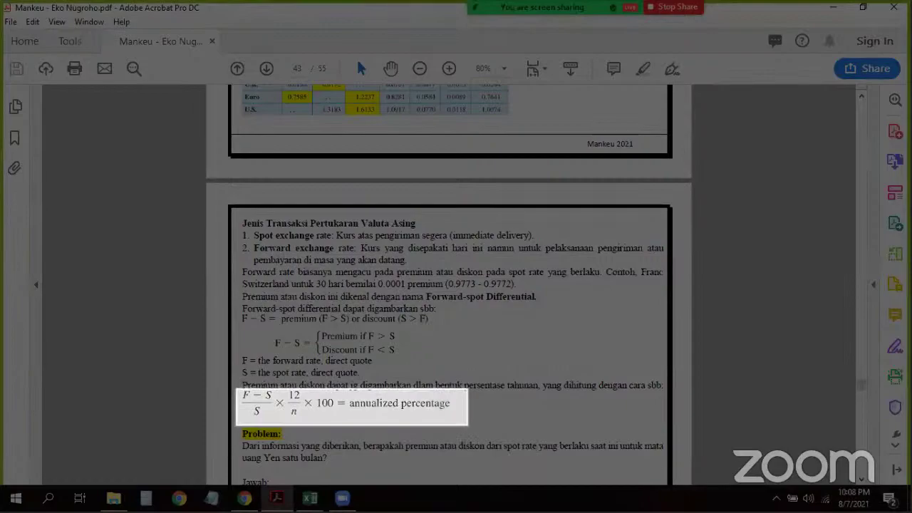
{"action": "mouse_move", "coordinate": [310, 498]}
{"action": "left_click", "coordinate": [235, 449]}
{"action": "key", "text": "ctrl+v"}
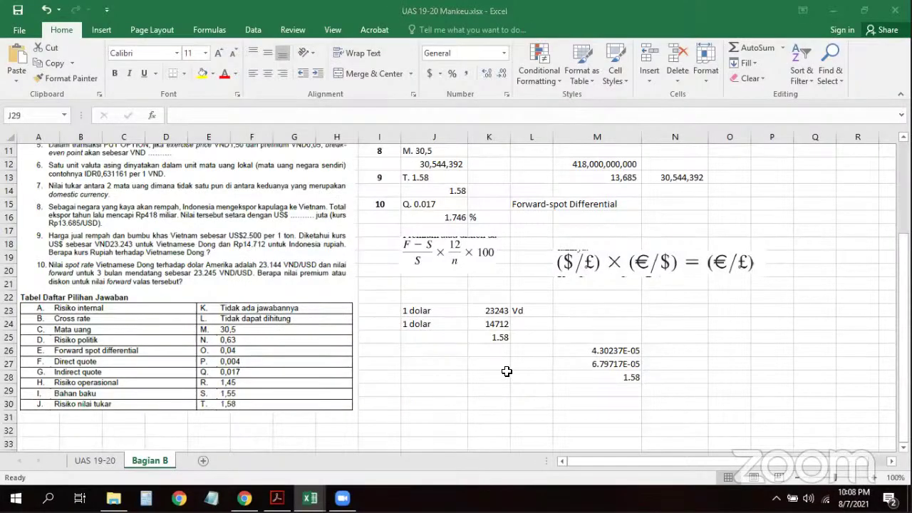
{"action": "left_click", "coordinate": [505, 374]}
{"action": "key", "text": "ctrl+v"}
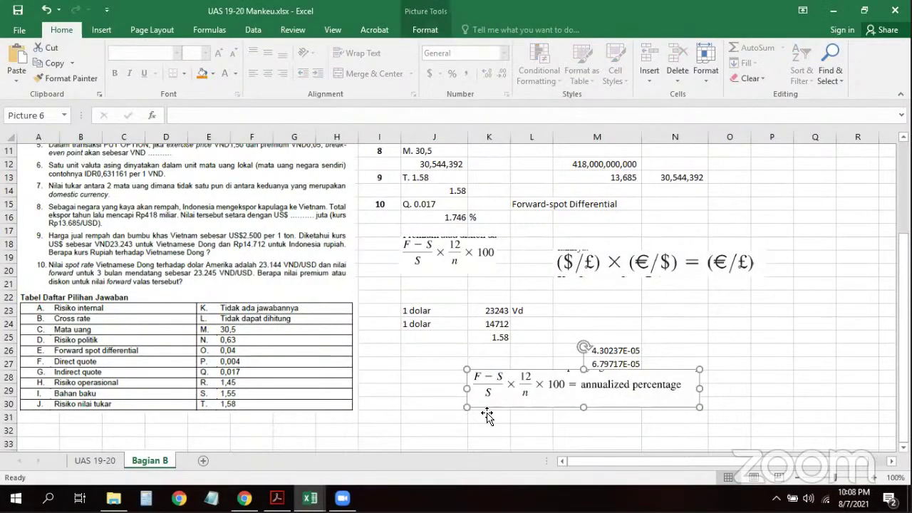
{"action": "left_click_drag", "start_coordinate": [488, 412], "coordinate": [469, 392]}
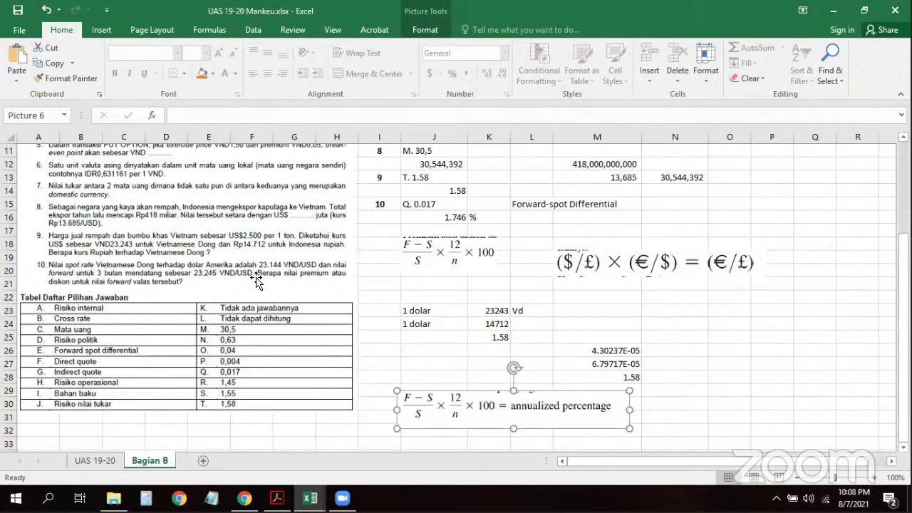
- Enter the question 10 spot rate with the label S in cell J27 and 23144 in cell K27
{"action": "left_click", "coordinate": [412, 368]}
{"action": "type", "text": "S"}
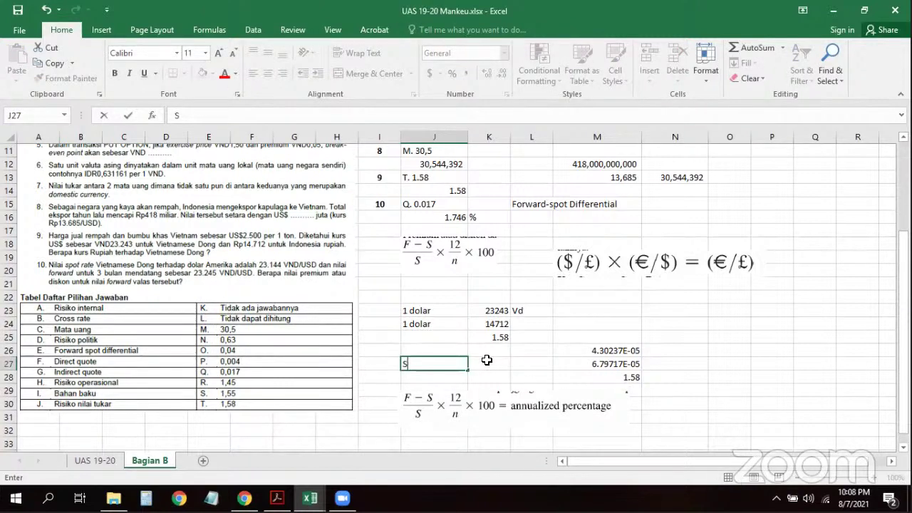
{"action": "left_click", "coordinate": [488, 362]}
{"action": "type", "text": "23144"}
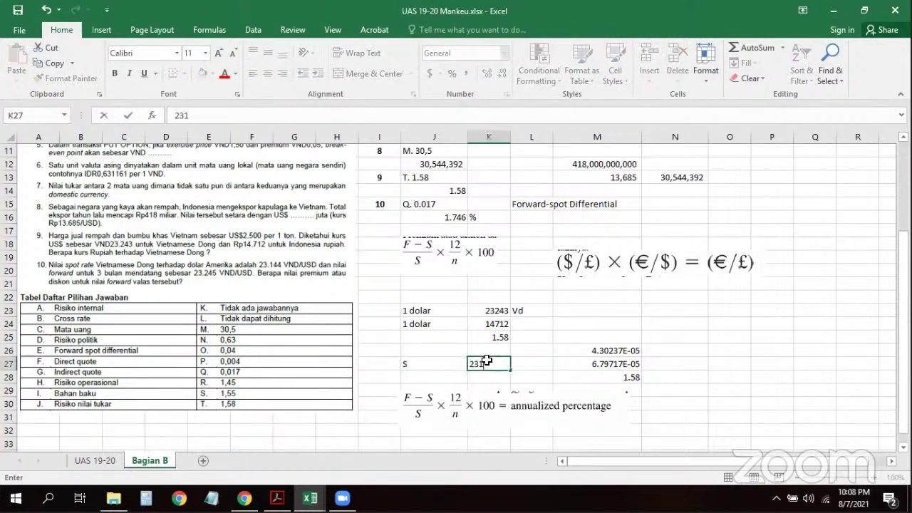
{"action": "key", "text": "Return"}
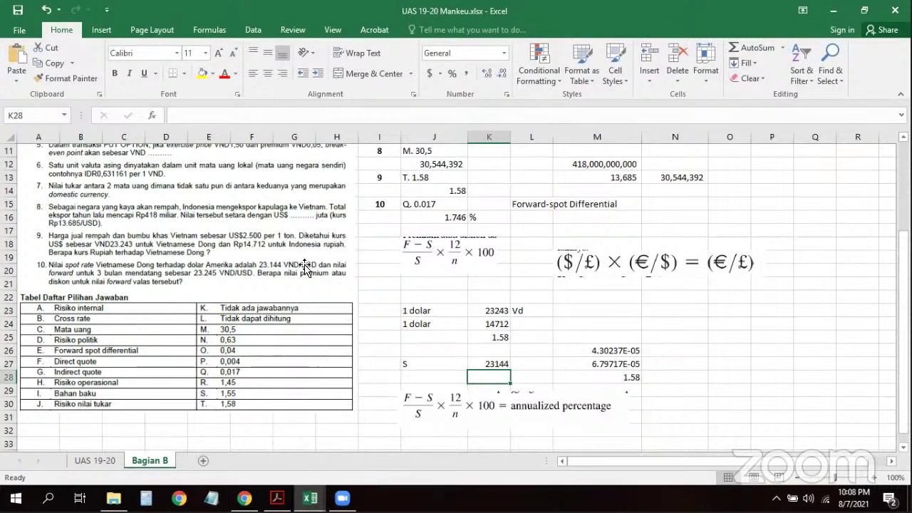
- Enter the question 10 forward rate with the label F in cell J28 and 23245 in cell K28
{"action": "key", "text": "Left"}
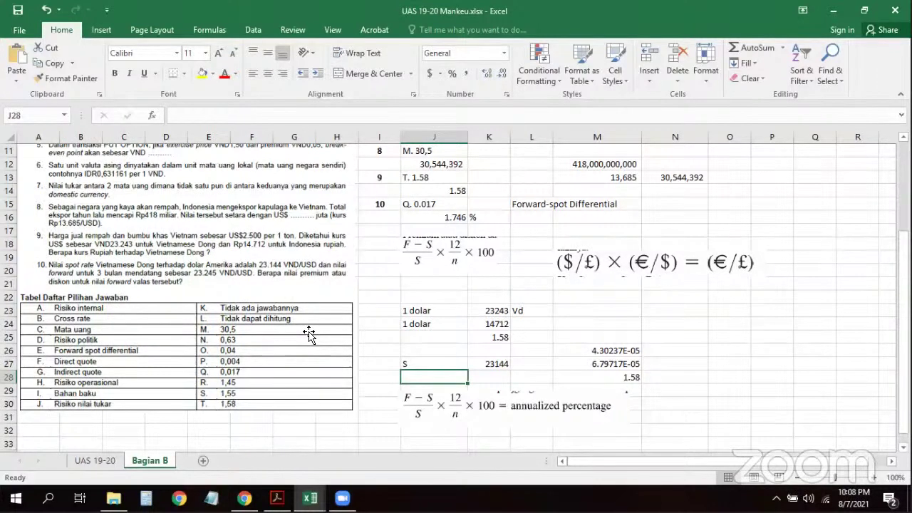
{"action": "type", "text": "F"}
{"action": "key", "text": "Return"}
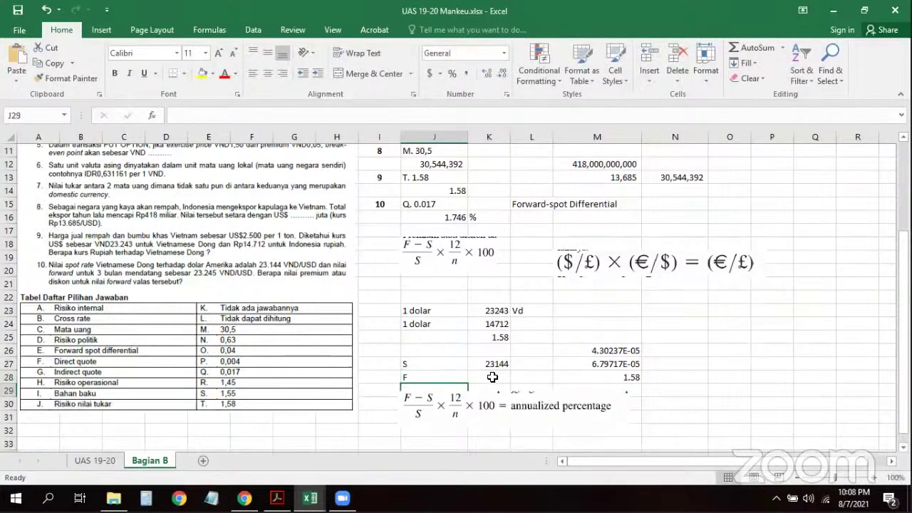
{"action": "left_click", "coordinate": [491, 378]}
{"action": "type", "text": "23245"}
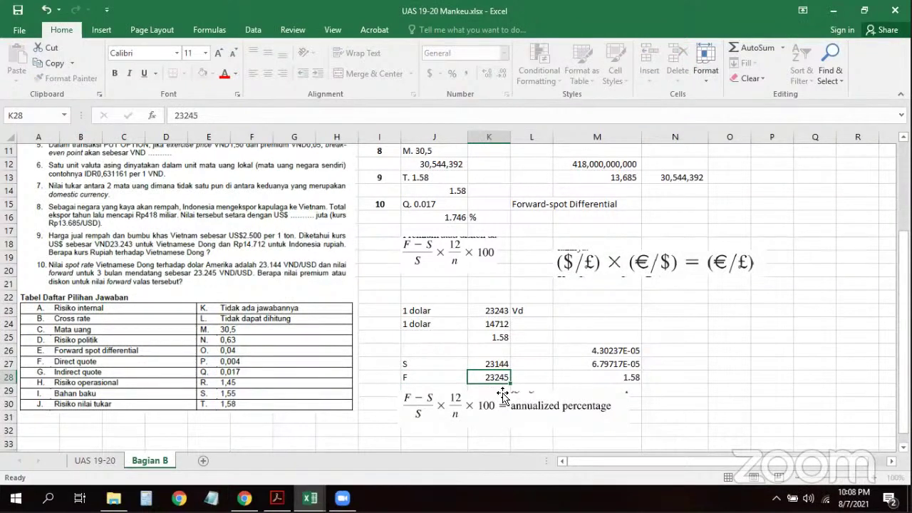
{"action": "key", "text": "Return"}
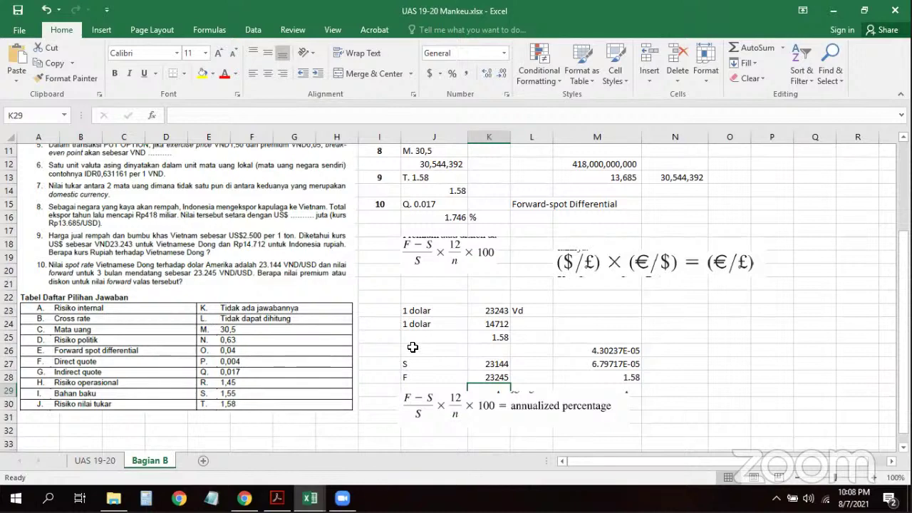
- Move the pasted annualized percentage formula picture down to about rows 32–35, leaving free rows beneath the S and F values
{"action": "scroll", "coordinate": [413, 351], "scroll_direction": "down", "scroll_amount": 1}
{"action": "scroll", "coordinate": [506, 366], "scroll_direction": "down", "scroll_amount": 1}
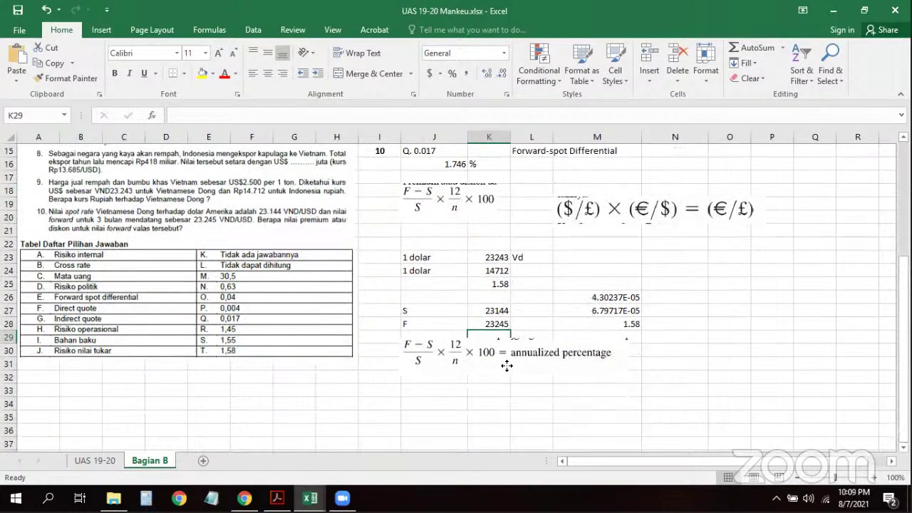
{"action": "left_click_drag", "start_coordinate": [506, 367], "coordinate": [505, 381]}
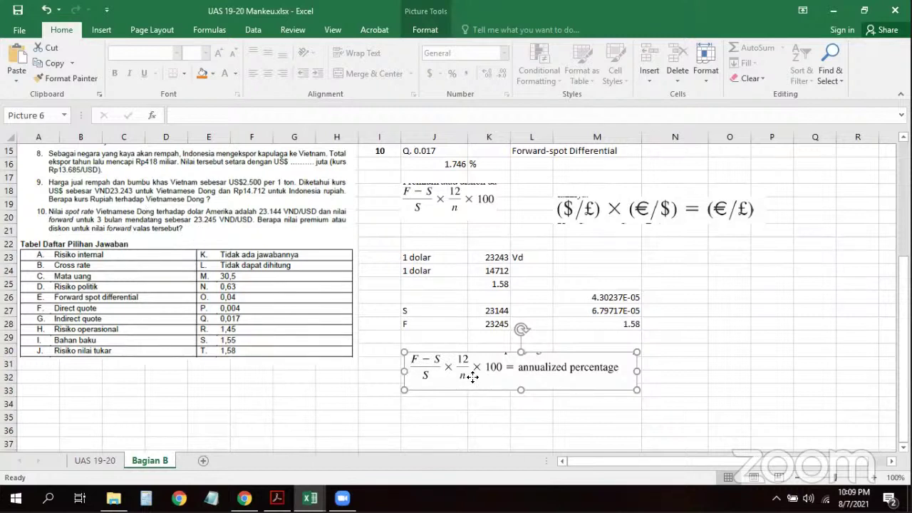
{"action": "left_click_drag", "start_coordinate": [471, 376], "coordinate": [465, 404]}
- Begin a formula in J31 that divides the forward-spot difference by the spot rate: =(K28-K27)/K27
{"action": "left_click", "coordinate": [427, 365]}
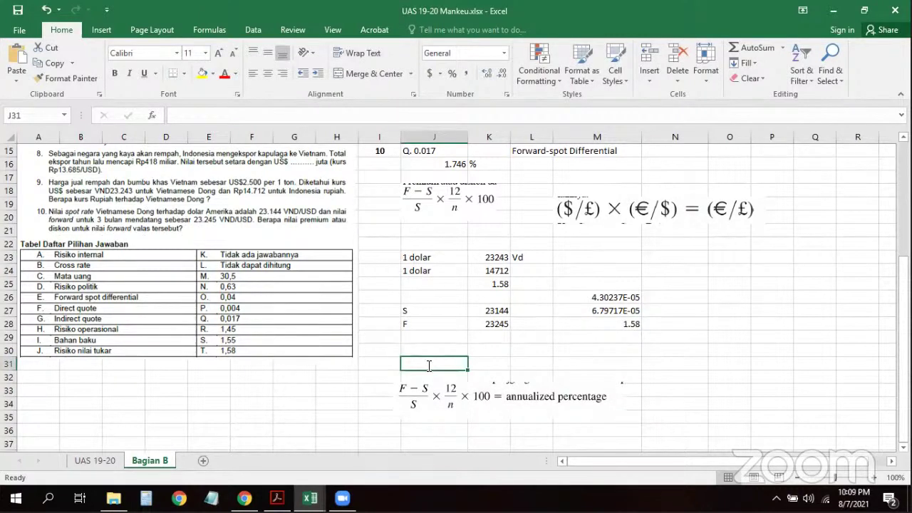
{"action": "type", "text": "="}
{"action": "left_click", "coordinate": [507, 330]}
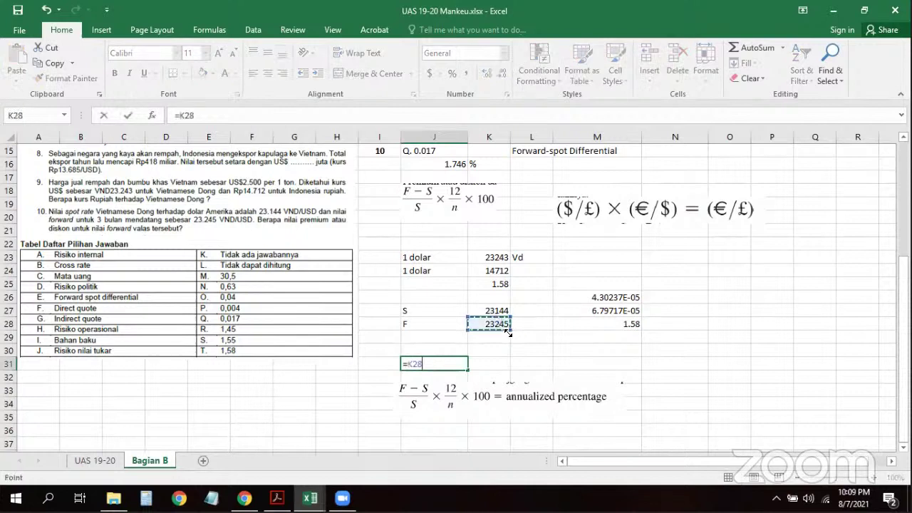
{"action": "type", "text": "-"}
{"action": "left_click", "coordinate": [497, 311]}
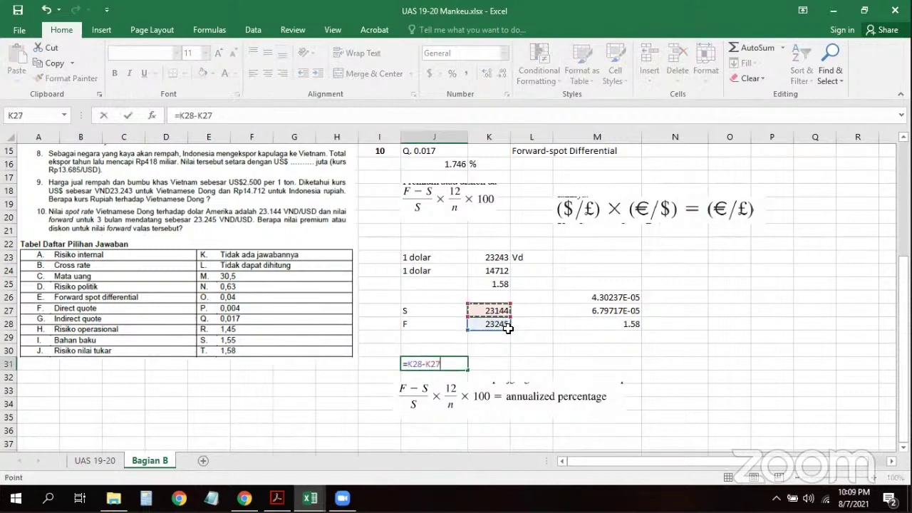
{"action": "type", "text": "/"}
{"action": "left_click", "coordinate": [501, 310]}
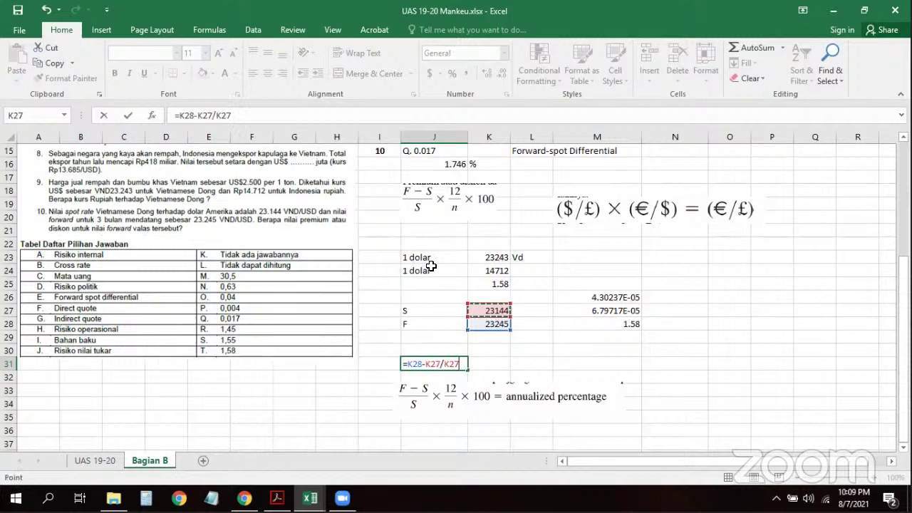
{"action": "left_click", "coordinate": [212, 116]}
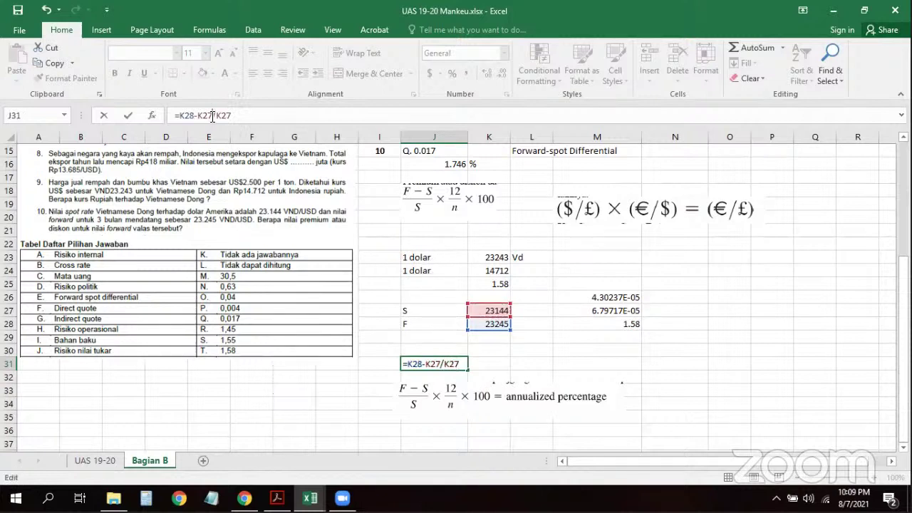
{"action": "type", "text": ")"}
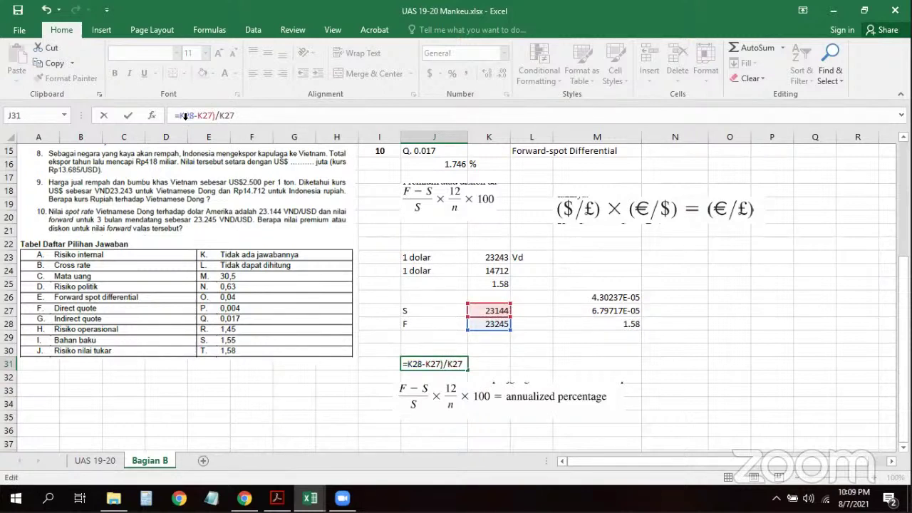
{"action": "left_click", "coordinate": [179, 115]}
{"action": "type", "text": "("}
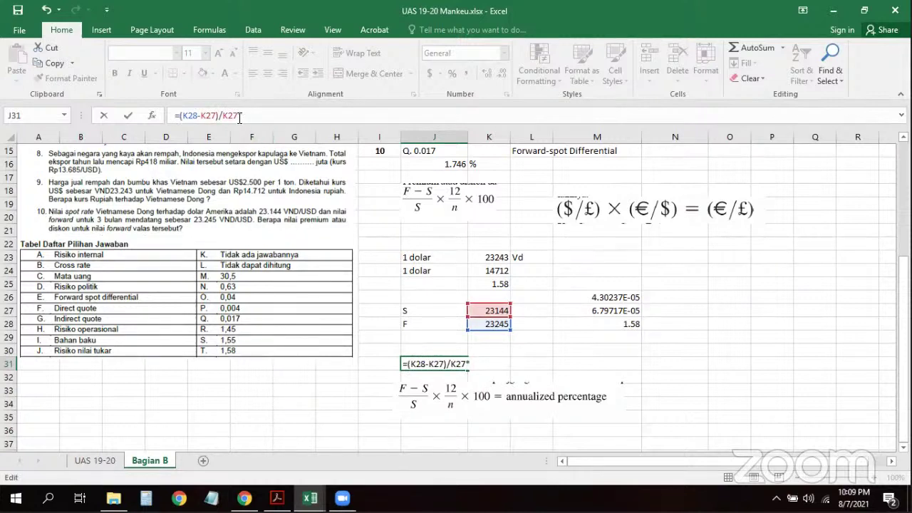
- Complete the J31 formula as =((K28-K27)/K27)*(12/3)*100 to annualize the three-month forward premium
{"action": "left_click", "coordinate": [239, 115]}
{"action": "type", "text": ")"}
{"action": "type", "text": "("}
{"action": "left_click", "coordinate": [265, 115]}
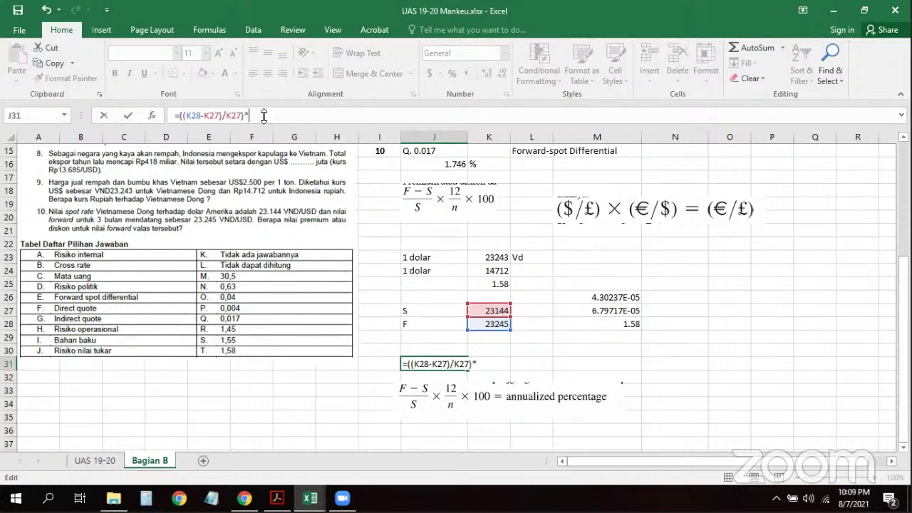
{"action": "type", "text": "(12/3"}
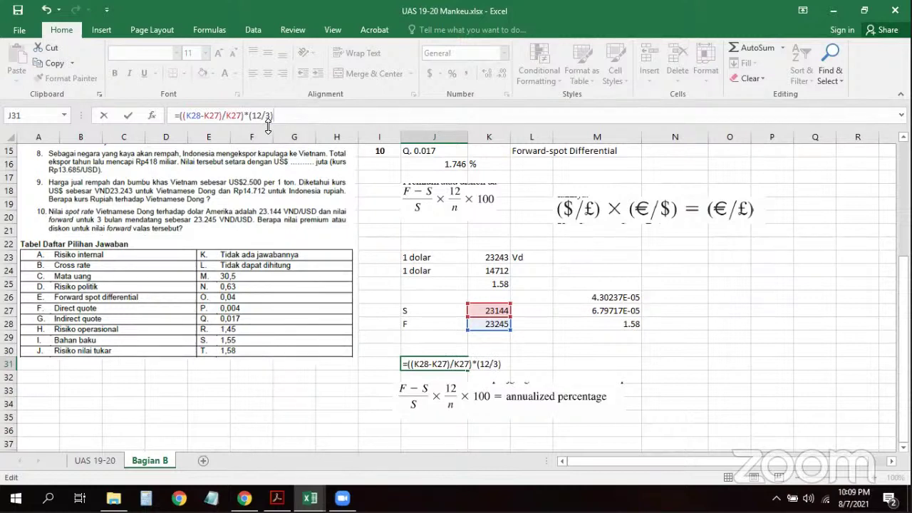
{"action": "type", "text": "100"}
{"action": "key", "text": "Return"}
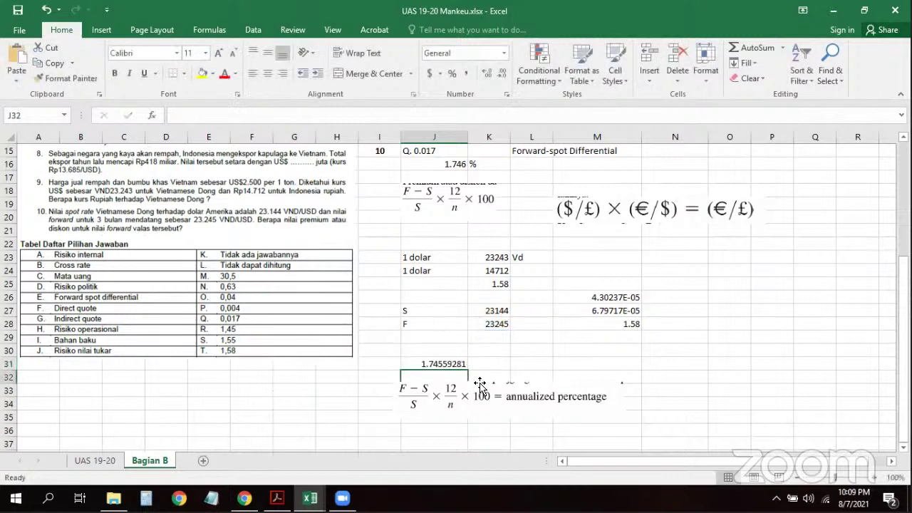
- Add a % label in K31 beside the calculated forward premium
{"action": "key", "text": "Up"}
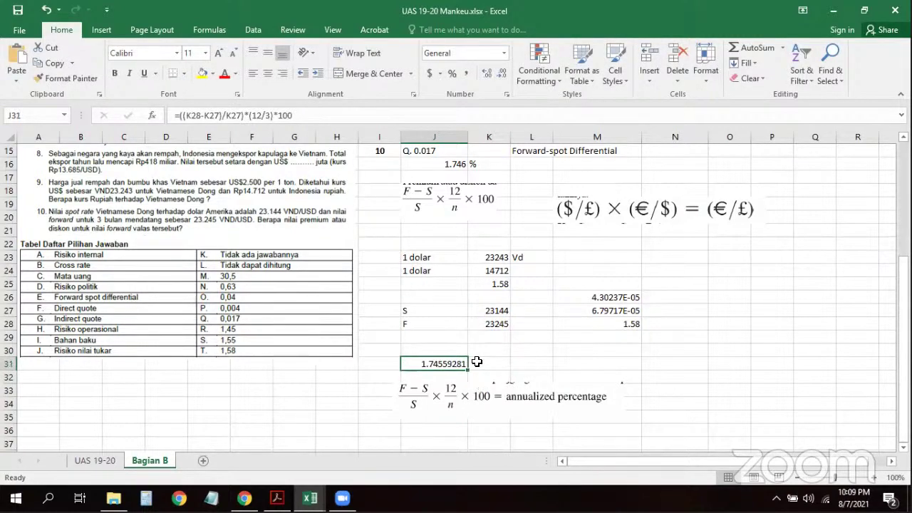
{"action": "key", "text": "Right"}
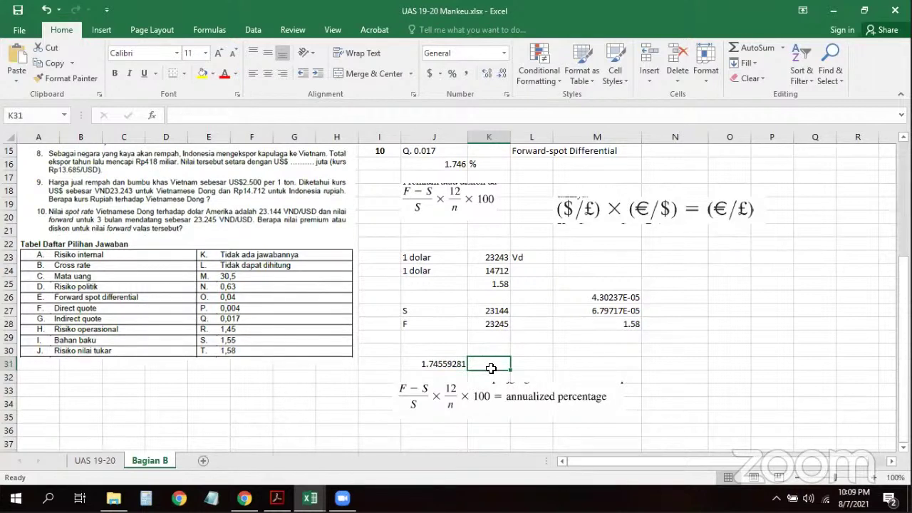
{"action": "type", "text": "%"}
{"action": "key", "text": "Return"}
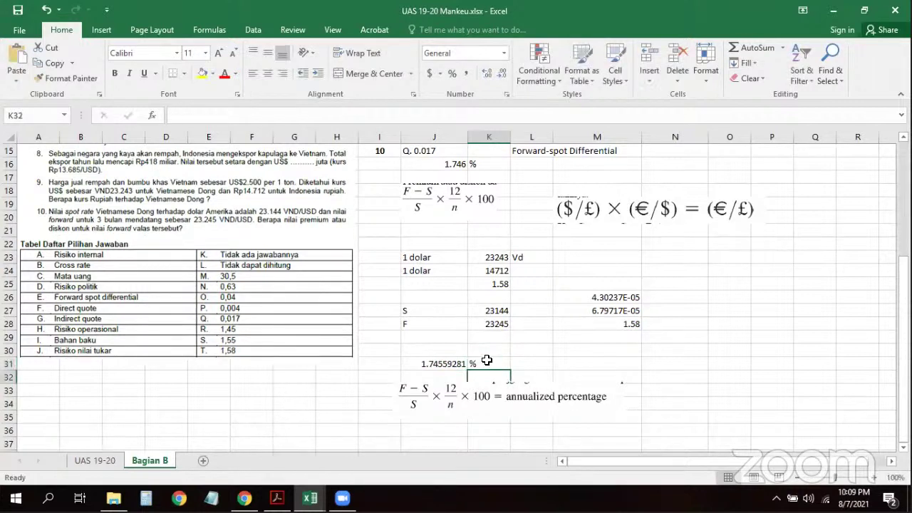
{"action": "left_click", "coordinate": [487, 362]}
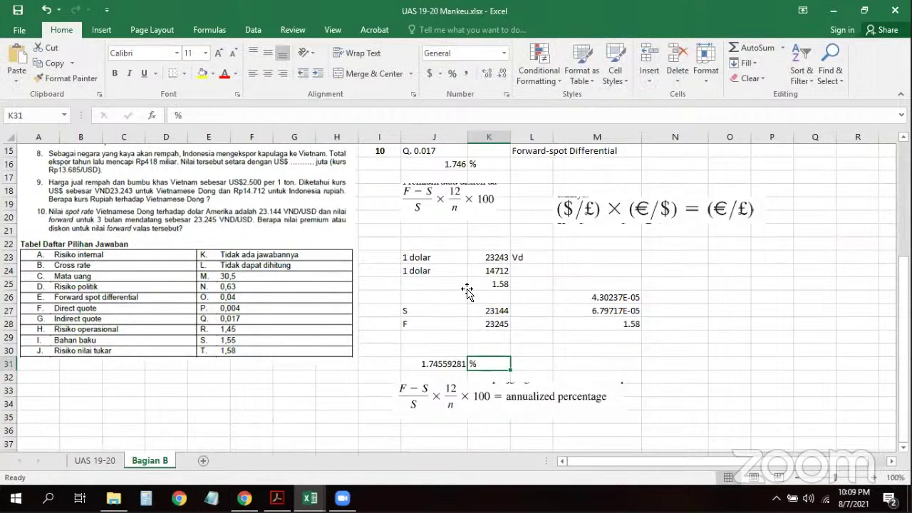
- Convert the percentage premium to a decimal in M31 with the formula =J31/100
{"action": "left_click", "coordinate": [559, 362]}
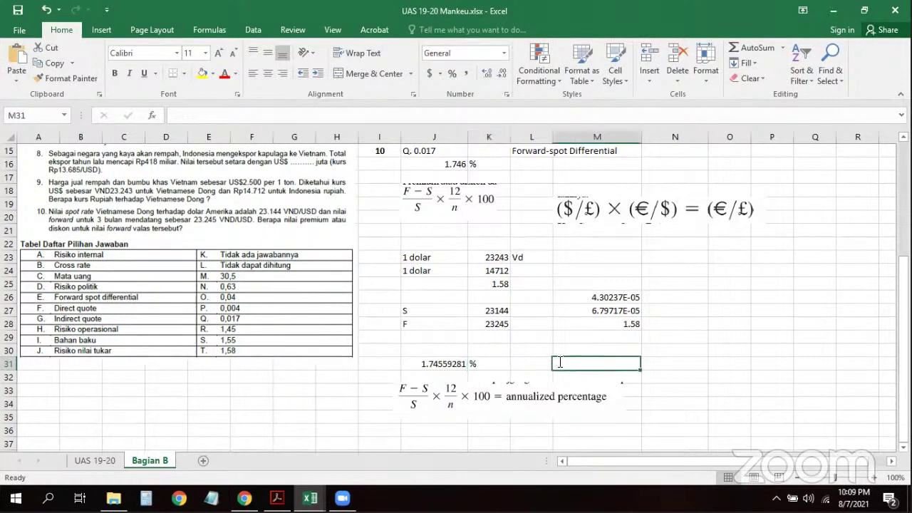
{"action": "type", "text": "="}
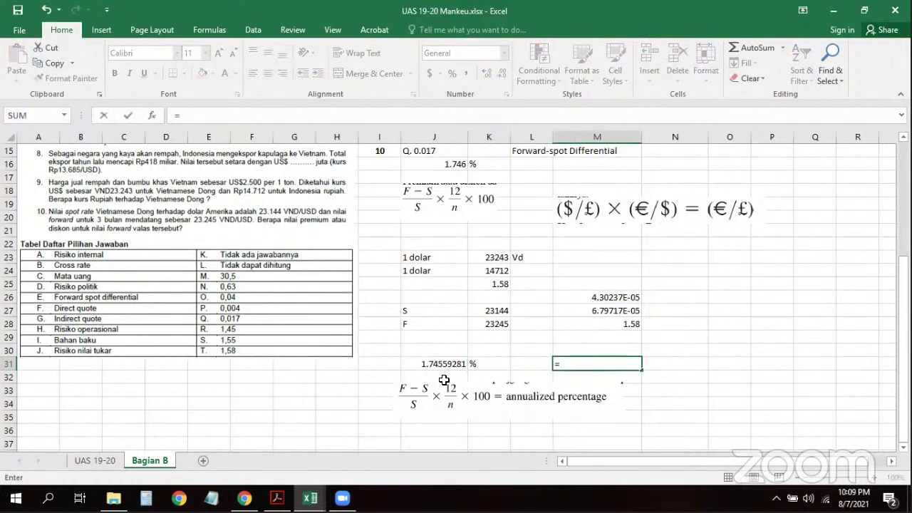
{"action": "type", "text": "J31/1"}
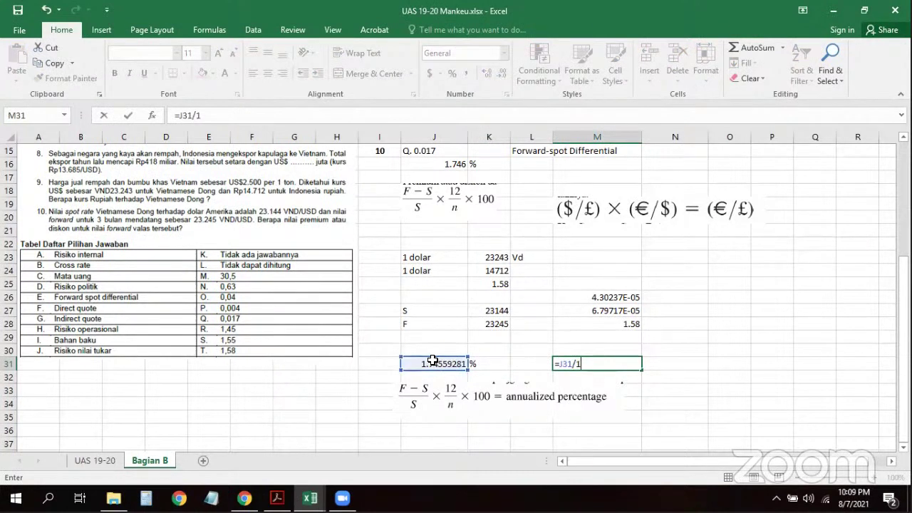
{"action": "type", "text": "00"}
{"action": "key", "text": "Return"}
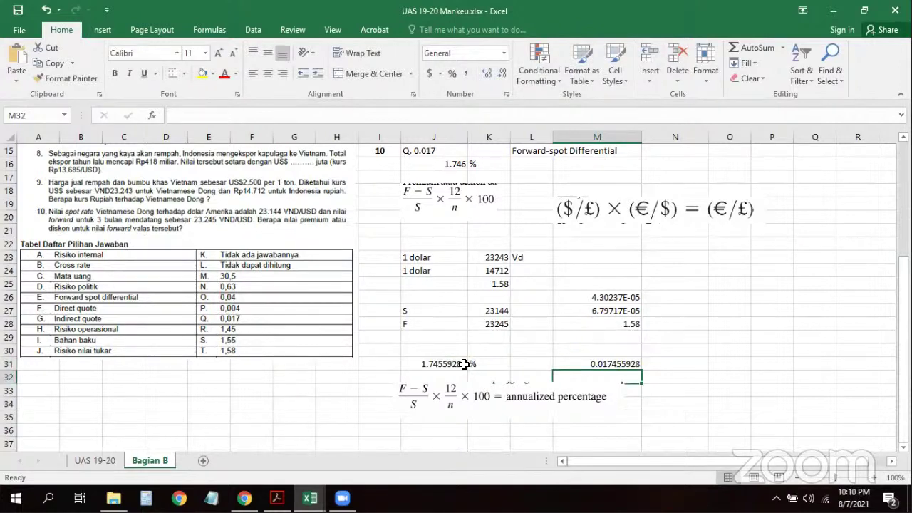
- Compare the decimal premium in M31 with the question 10 answer in J15 and the answer choice table
{"action": "left_click", "coordinate": [607, 365]}
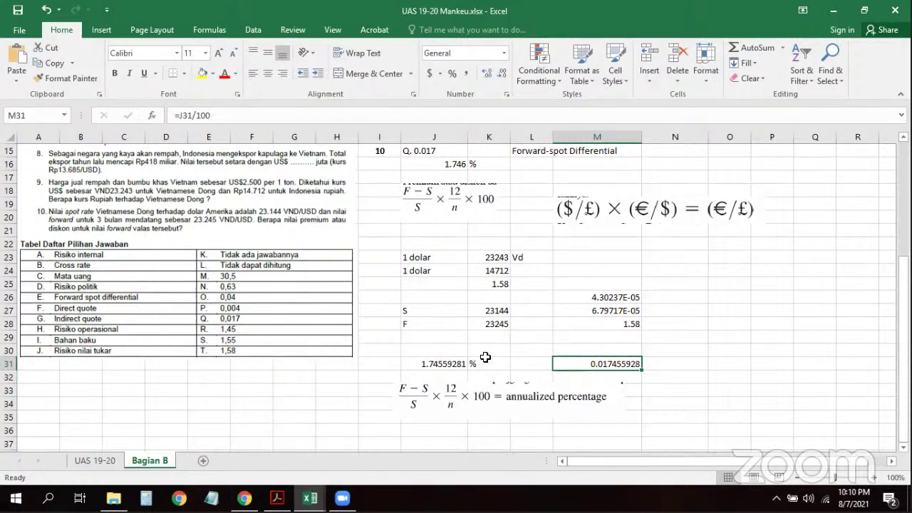
{"action": "key", "text": "Left"}
{"action": "key", "text": "Left"}
{"action": "key", "text": "Left"}
{"action": "left_click", "coordinate": [620, 368]}
{"action": "left_click", "coordinate": [421, 150]}
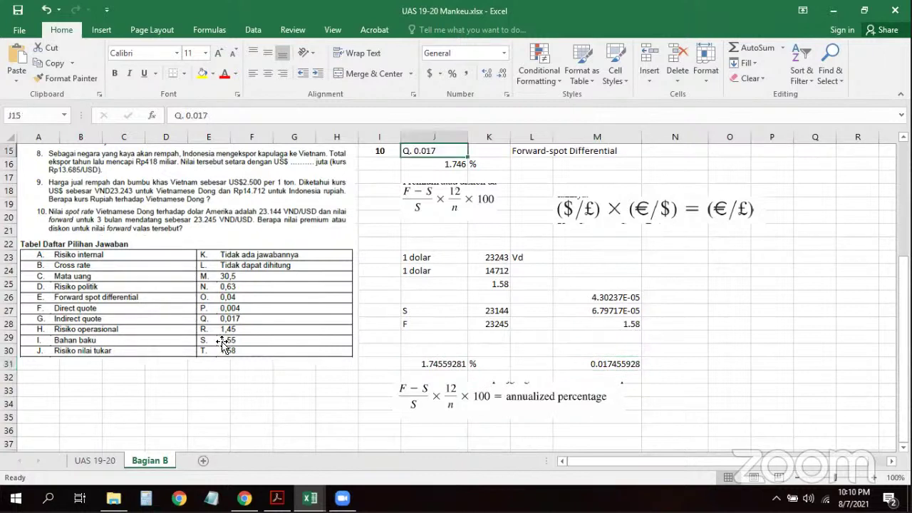
{"action": "left_click", "coordinate": [611, 368]}
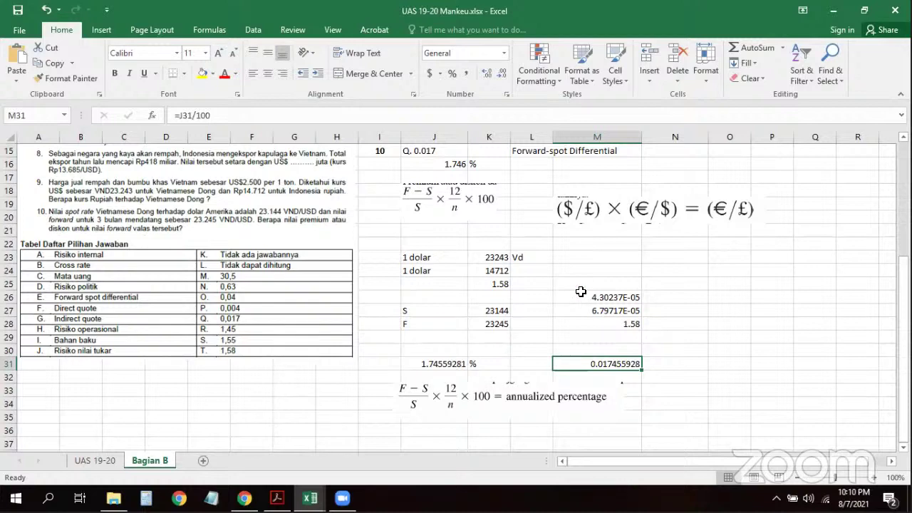
- Review the matching-section questions against the listed answers, focusing on the question 8 answer in J11
{"action": "scroll", "coordinate": [581, 292], "scroll_direction": "up", "scroll_amount": 1}
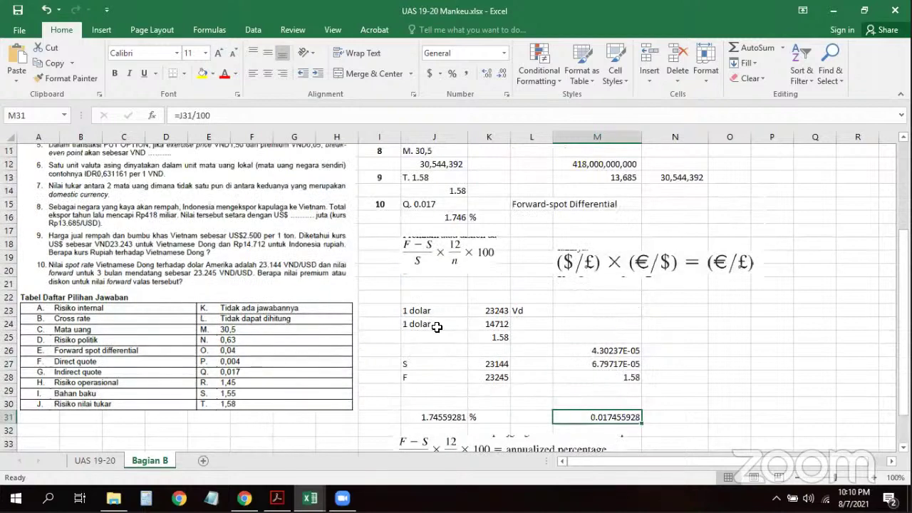
{"action": "left_click", "coordinate": [587, 329]}
{"action": "scroll", "coordinate": [499, 280], "scroll_direction": "up", "scroll_amount": 2}
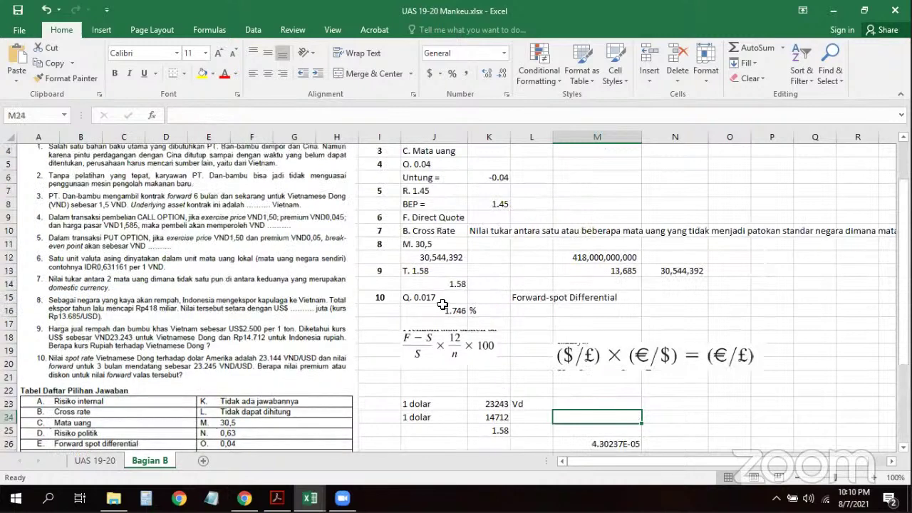
{"action": "scroll", "coordinate": [437, 301], "scroll_direction": "up", "scroll_amount": 1}
{"action": "scroll", "coordinate": [374, 314], "scroll_direction": "down", "scroll_amount": 1}
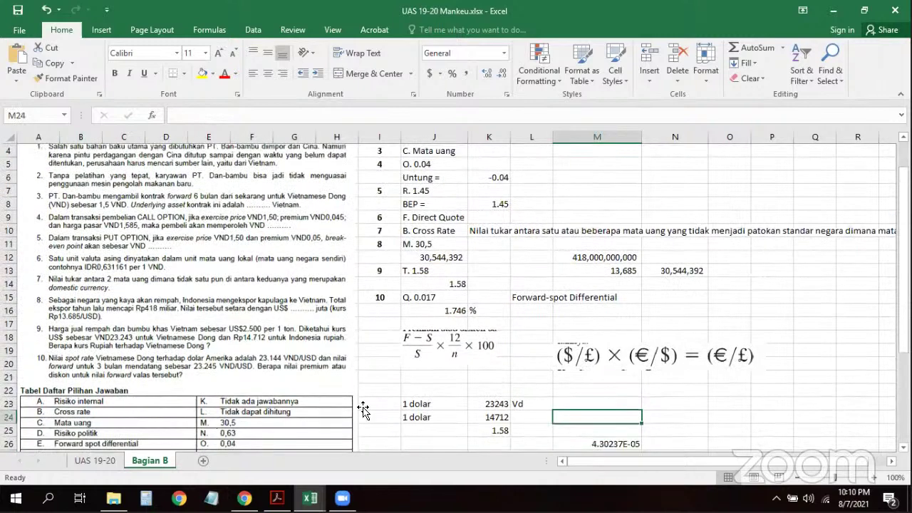
{"action": "scroll", "coordinate": [361, 414], "scroll_direction": "down", "scroll_amount": 2}
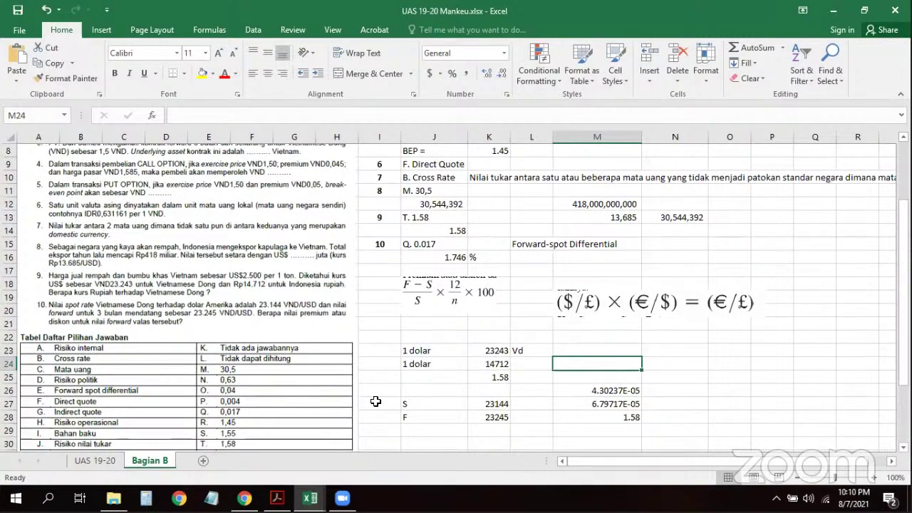
{"action": "scroll", "coordinate": [378, 397], "scroll_direction": "up", "scroll_amount": 1}
{"action": "scroll", "coordinate": [424, 328], "scroll_direction": "up", "scroll_amount": 1}
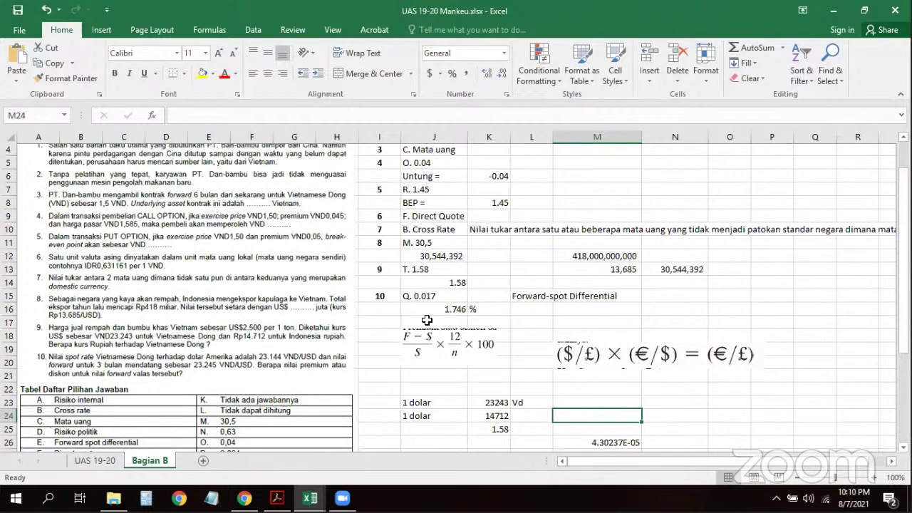
{"action": "scroll", "coordinate": [425, 310], "scroll_direction": "up", "scroll_amount": 1}
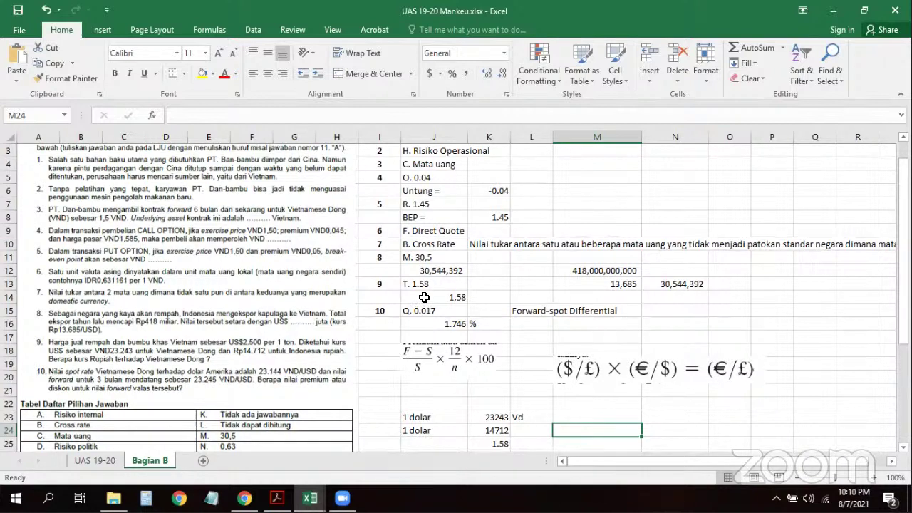
{"action": "left_click", "coordinate": [427, 257]}
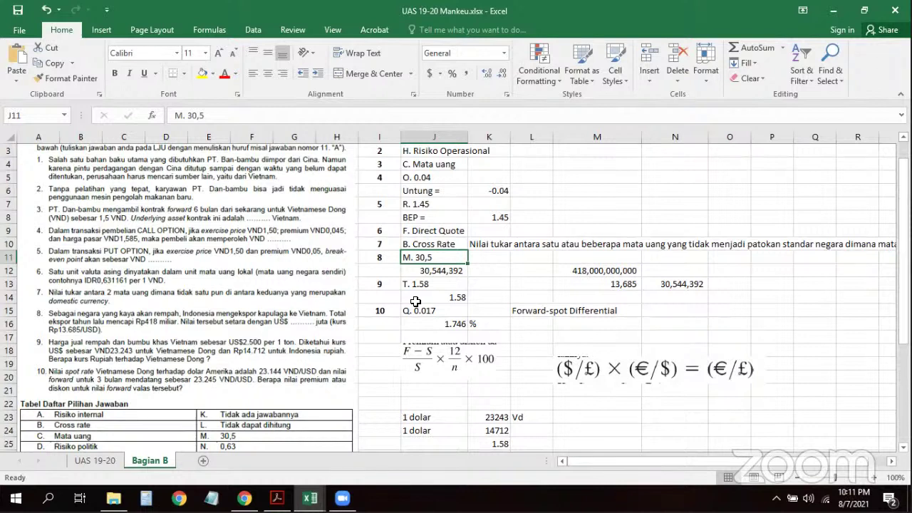
{"action": "left_click", "coordinate": [488, 285]}
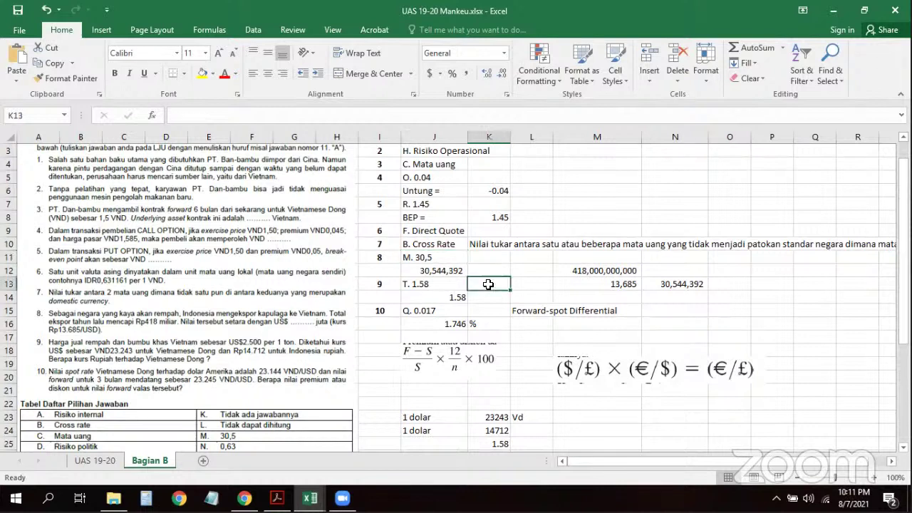
{"action": "left_click", "coordinate": [451, 260]}
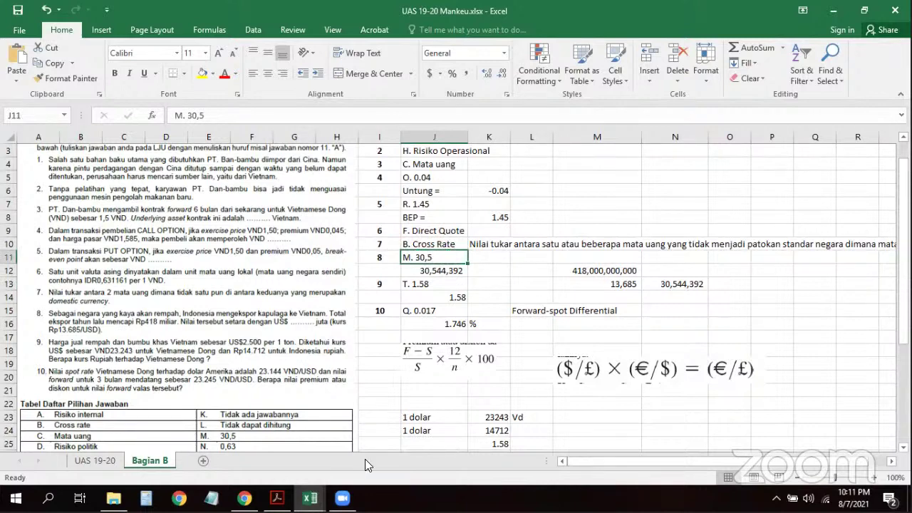
- Switch to the Cs Mankeu.xlsx workbook and bring up its 14. Call and Put Option sheet
{"action": "key", "text": "ctrl+Tab"}
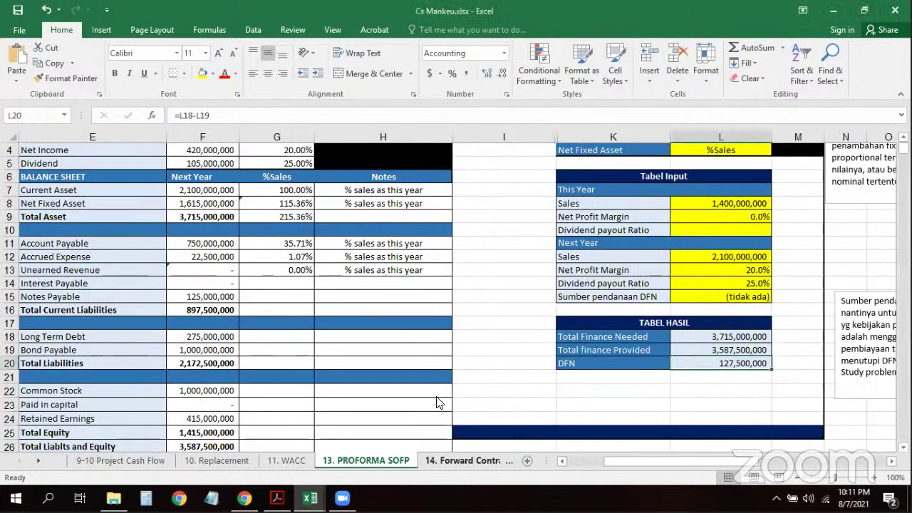
{"action": "left_click", "coordinate": [444, 461]}
{"action": "left_click", "coordinate": [428, 458]}
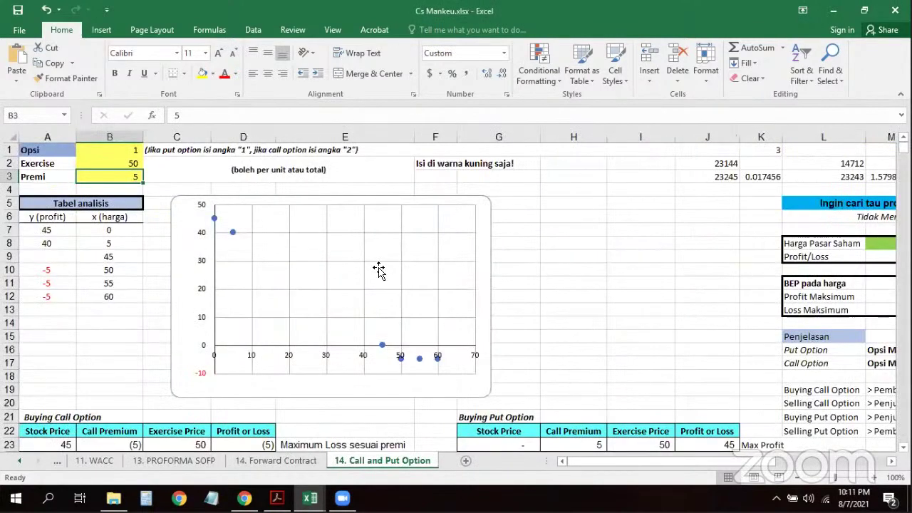
{"action": "left_click", "coordinate": [544, 211]}
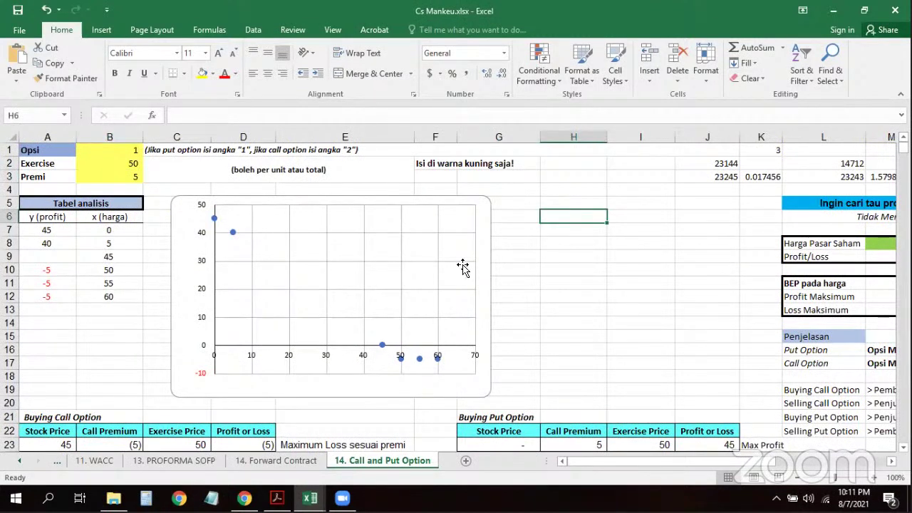
- Set the exercise price in B2 to 1000 and the premium in B3 to 100
{"action": "left_click", "coordinate": [122, 159]}
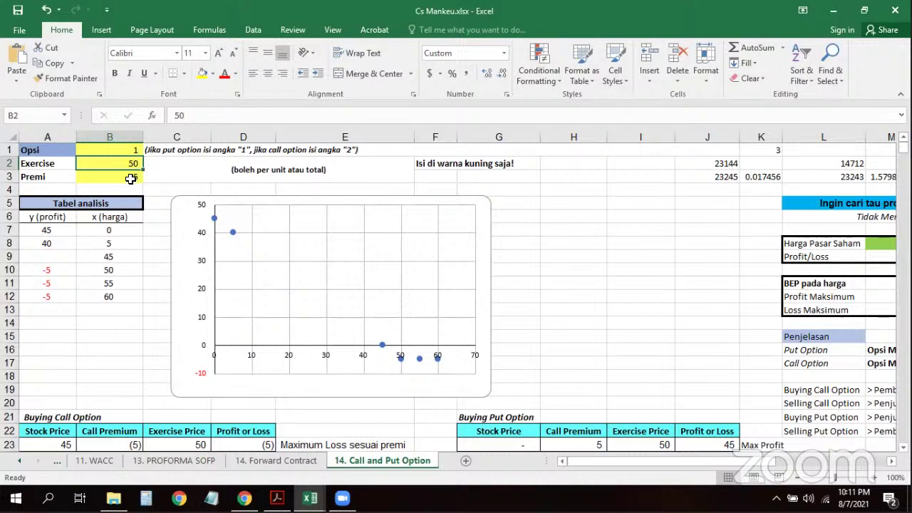
{"action": "left_click", "coordinate": [131, 178]}
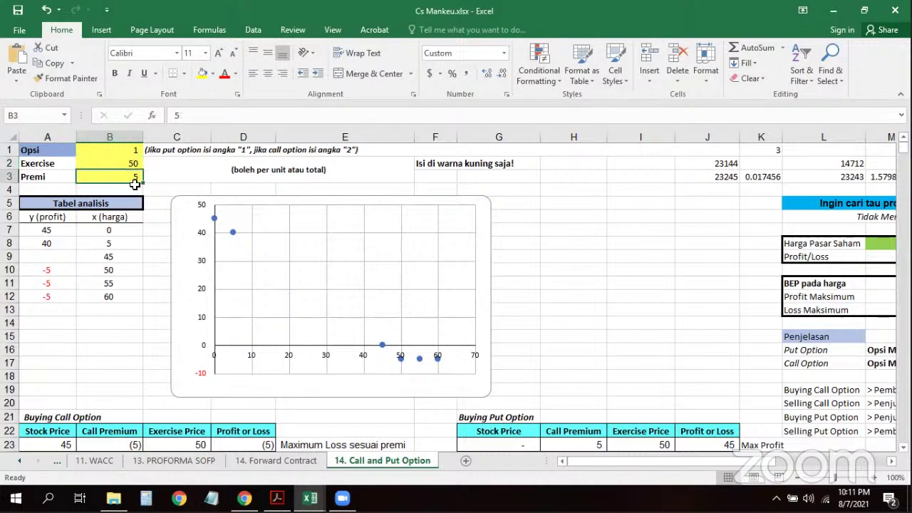
{"action": "key", "text": "Delete"}
{"action": "left_click", "coordinate": [137, 173]}
{"action": "type", "text": "1000"}
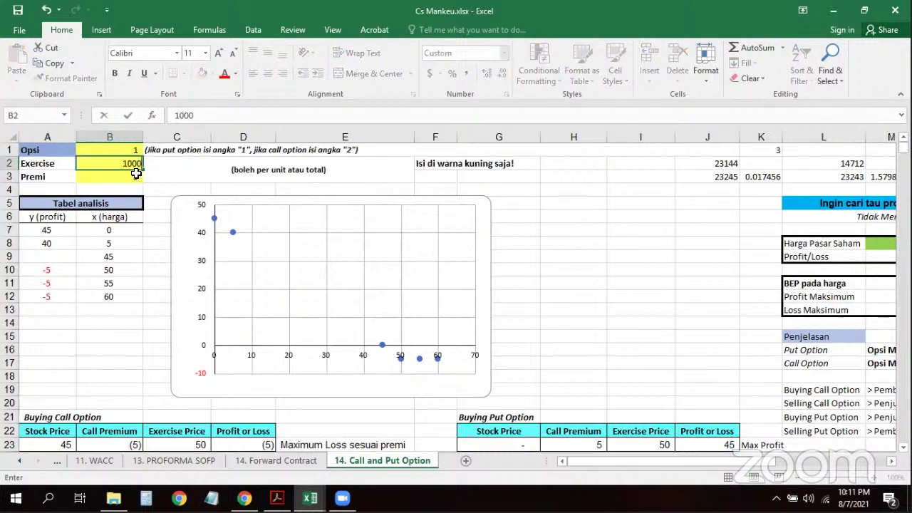
{"action": "key", "text": "ctrl+Return"}
{"action": "left_click", "coordinate": [138, 178]}
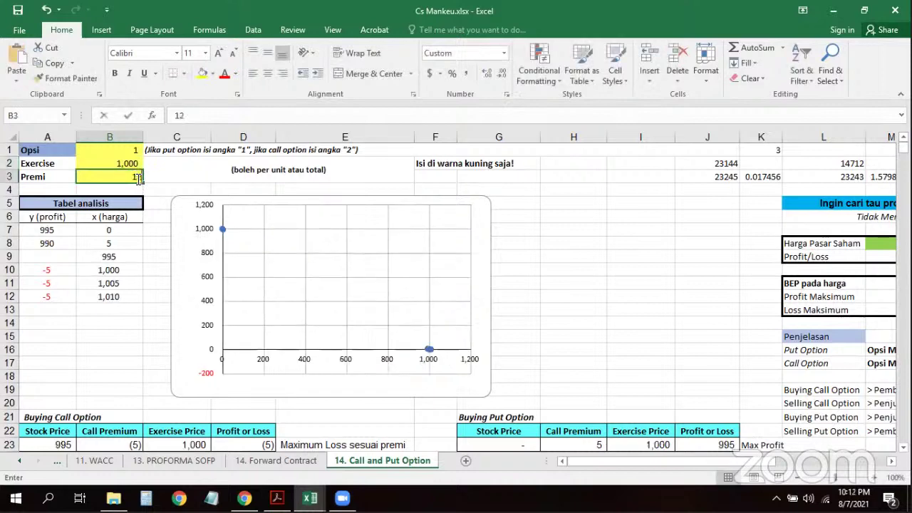
{"action": "type", "text": "100"}
{"action": "key", "text": "Return"}
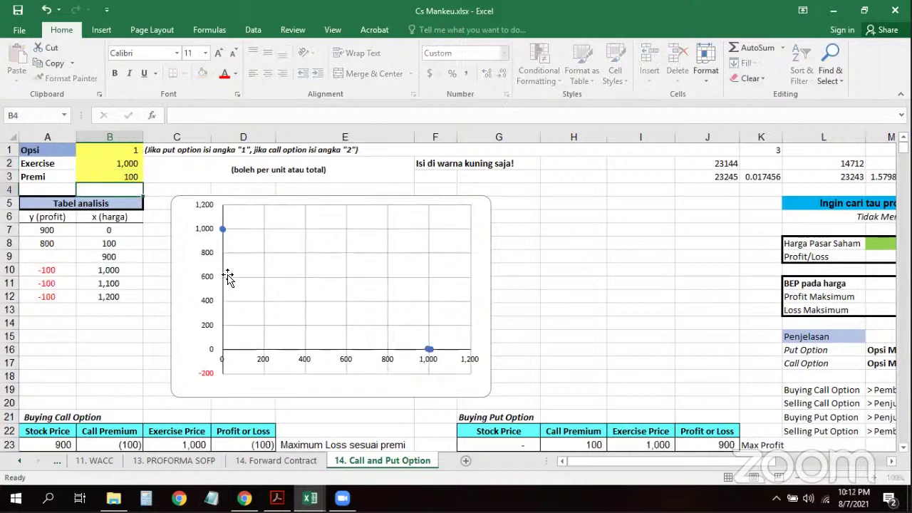
- Examine the break-even rows of the Buying Call Option and Buying Put Option tables
{"action": "scroll", "coordinate": [143, 284], "scroll_direction": "down", "scroll_amount": 3}
{"action": "scroll", "coordinate": [85, 293], "scroll_direction": "down", "scroll_amount": 1}
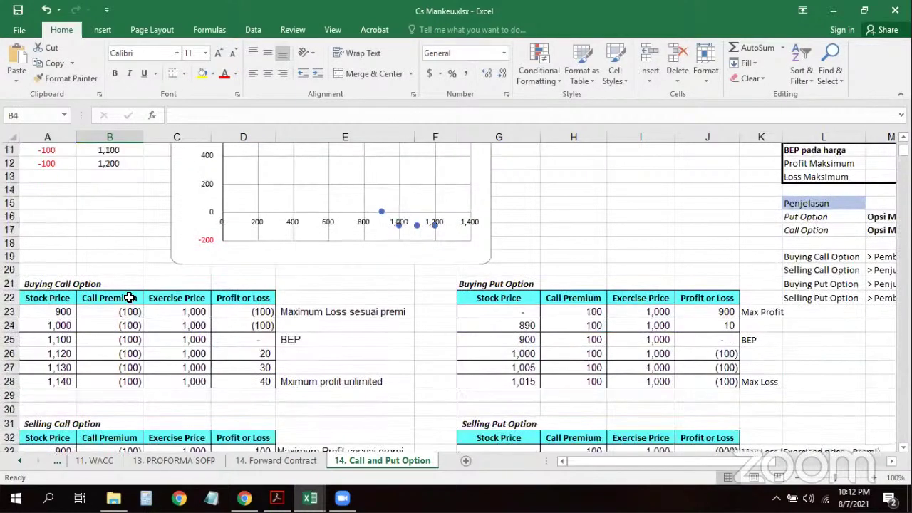
{"action": "left_click", "coordinate": [256, 340]}
{"action": "left_click", "coordinate": [62, 340]}
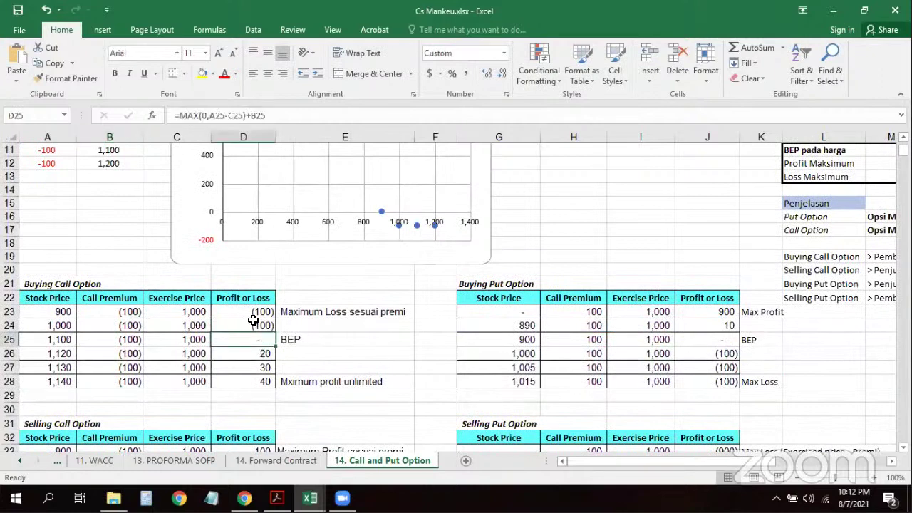
{"action": "left_click", "coordinate": [490, 287]}
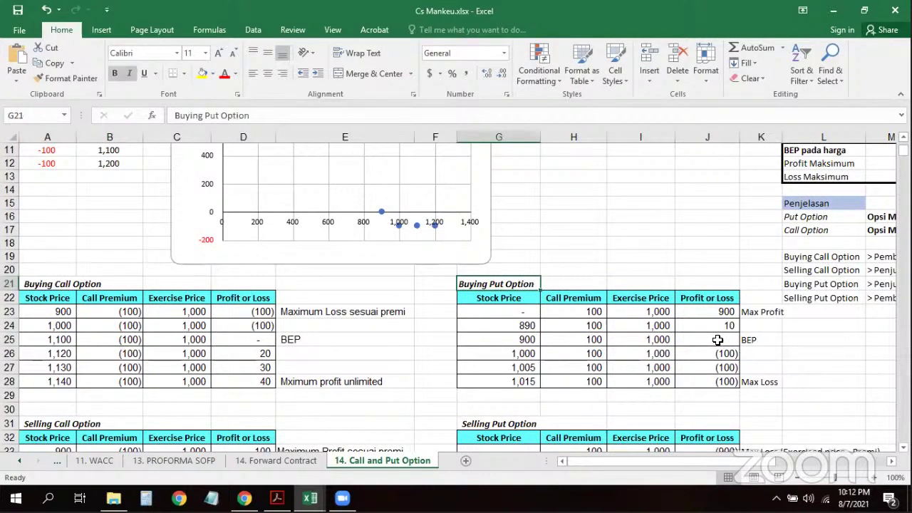
{"action": "left_click", "coordinate": [516, 339]}
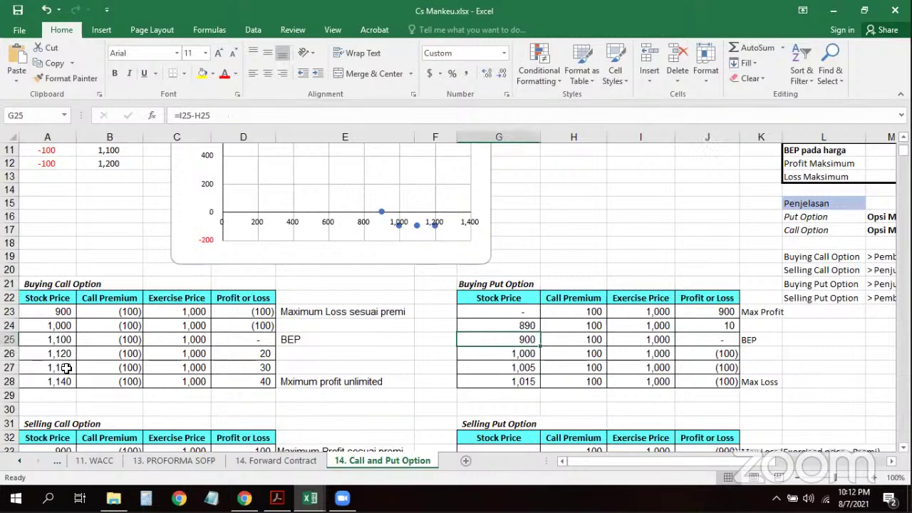
- Examine the break-even stock prices in the Selling Call Option and Selling Put Option tables, and compare all four option tables
{"action": "scroll", "coordinate": [260, 398], "scroll_direction": "down", "scroll_amount": 2}
{"action": "left_click", "coordinate": [217, 396]}
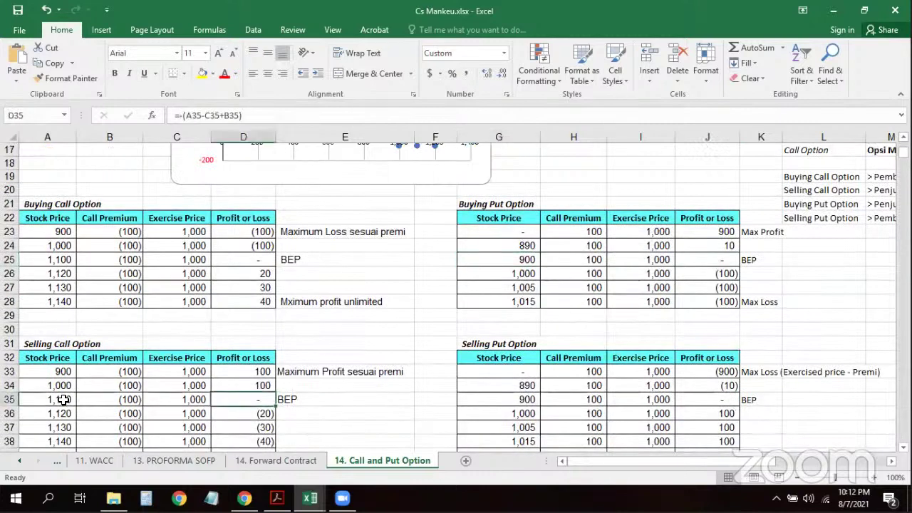
{"action": "left_click", "coordinate": [61, 400]}
{"action": "left_click", "coordinate": [509, 344]}
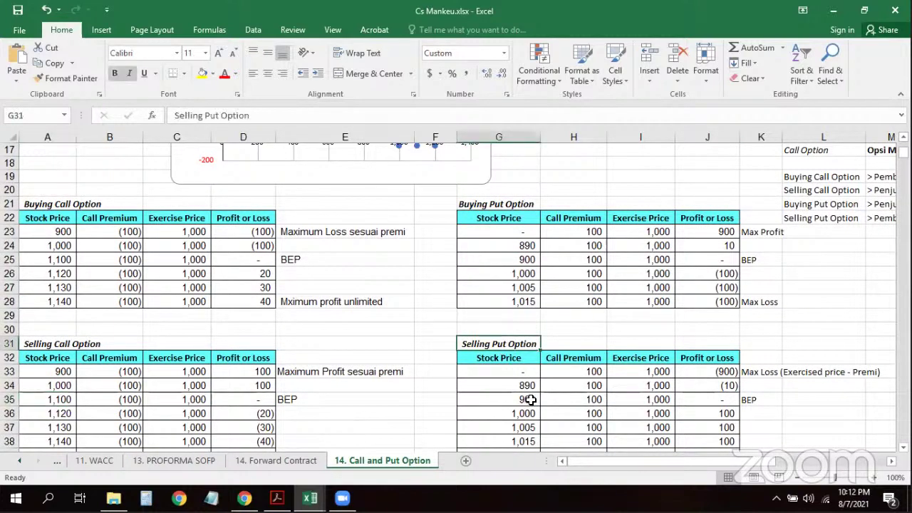
{"action": "left_click", "coordinate": [531, 401]}
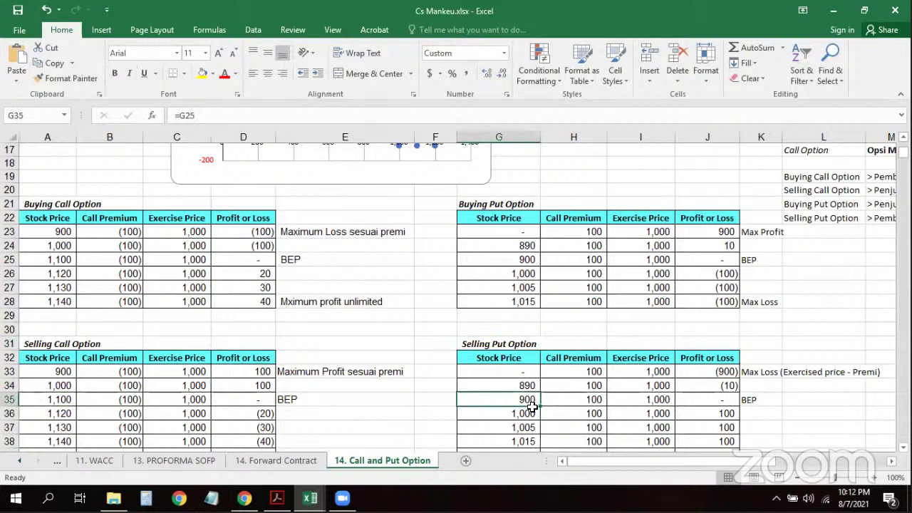
{"action": "left_click", "coordinate": [36, 204]}
{"action": "left_click", "coordinate": [506, 202]}
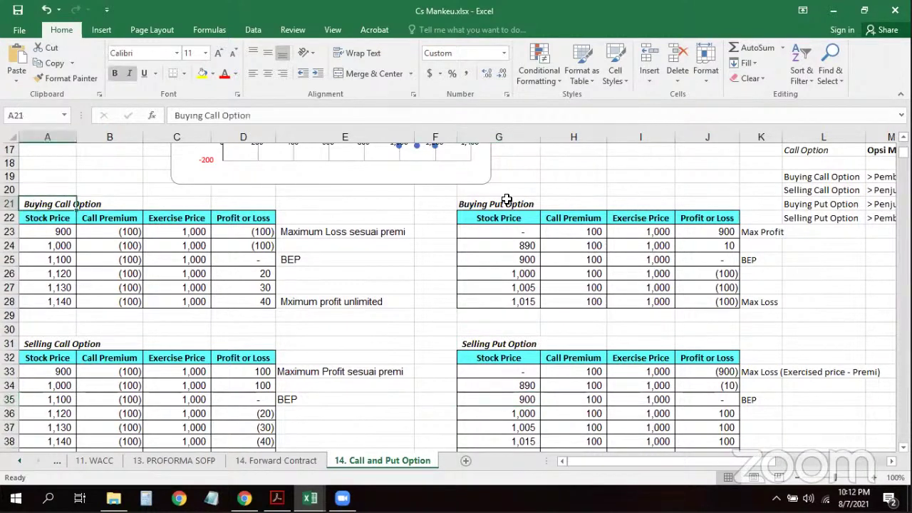
{"action": "left_click", "coordinate": [39, 343]}
{"action": "left_click", "coordinate": [483, 347]}
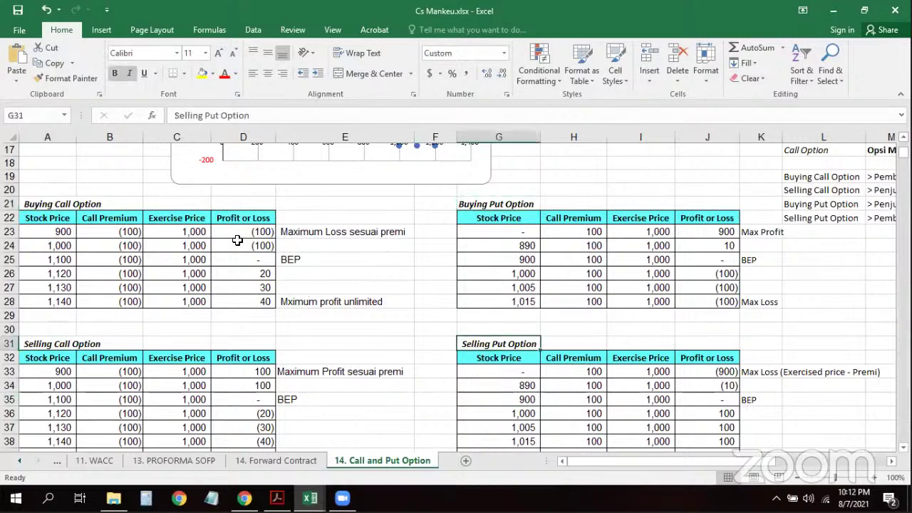
- Read the SOAL 2 and SOAL 3 option questions beside the payoff graphs for their exercise prices and premiums
{"action": "scroll", "coordinate": [136, 171], "scroll_direction": "up", "scroll_amount": 5}
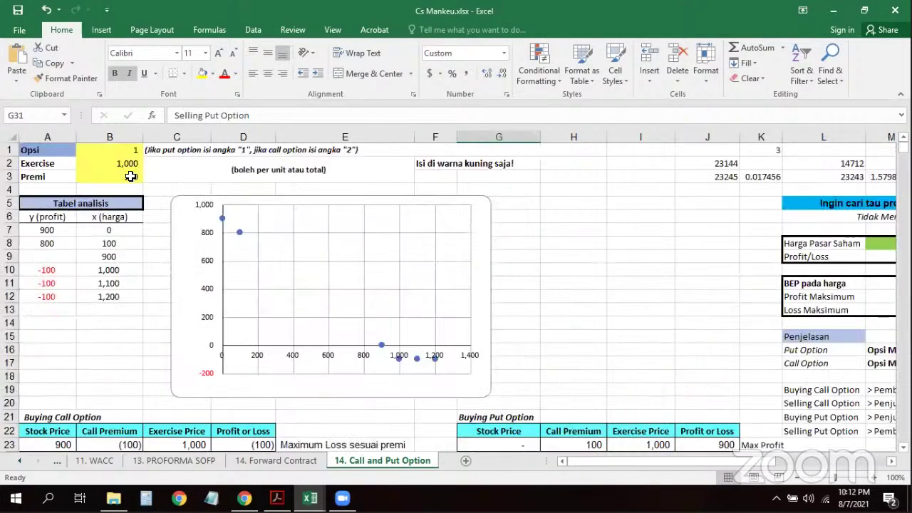
{"action": "left_click", "coordinate": [134, 166]}
{"action": "scroll", "coordinate": [408, 383], "scroll_direction": "down", "scroll_amount": 3}
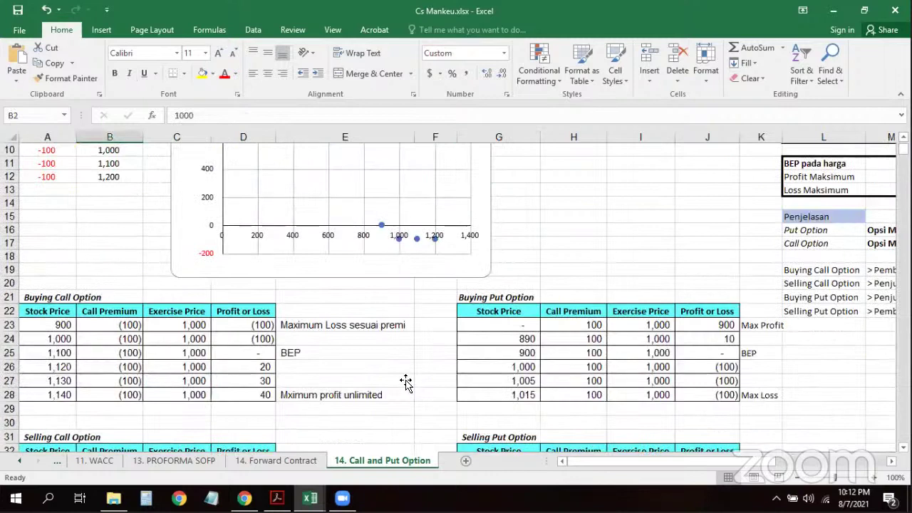
{"action": "scroll", "coordinate": [407, 381], "scroll_direction": "down", "scroll_amount": 10}
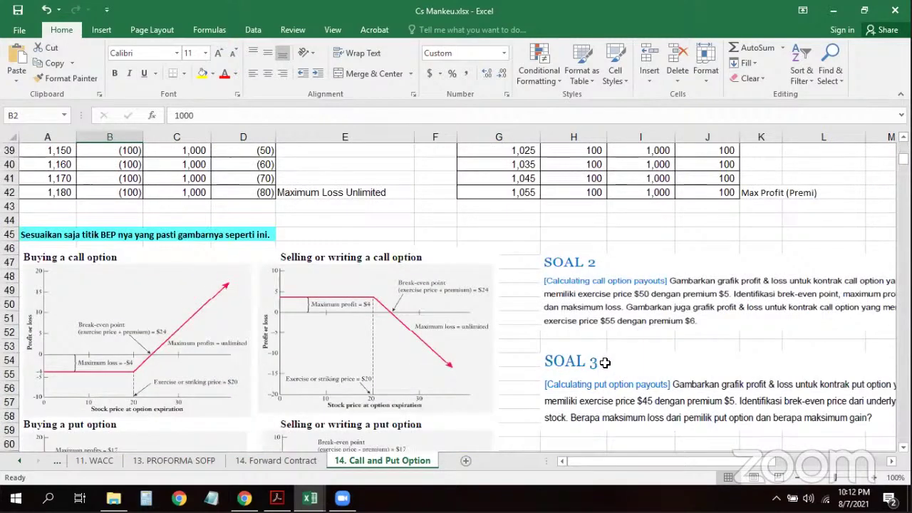
{"action": "scroll", "coordinate": [598, 363], "scroll_direction": "down", "scroll_amount": 2}
{"action": "scroll", "coordinate": [599, 363], "scroll_direction": "right", "scroll_amount": 3}
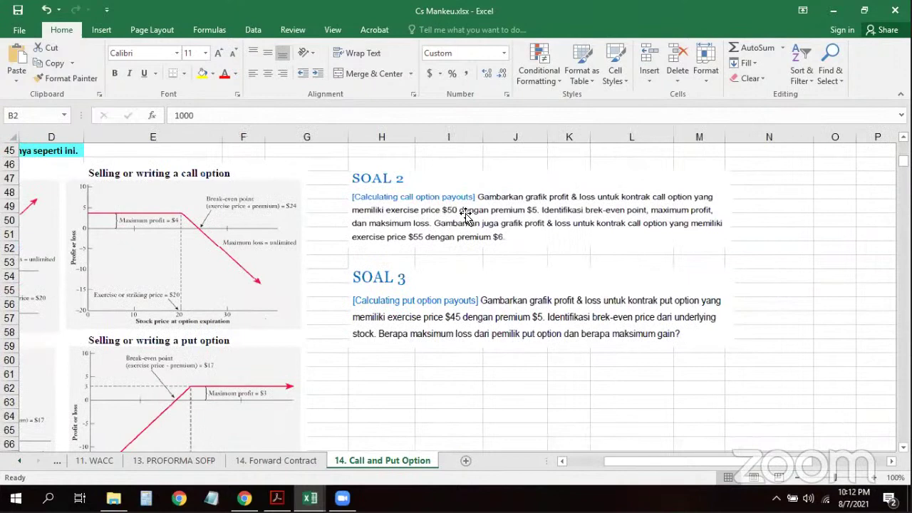
- Set the exercise price in B2 to 50 and the premium in B3 to 5, as given in SOAL 2
{"action": "scroll", "coordinate": [192, 223], "scroll_direction": "up", "scroll_amount": 9}
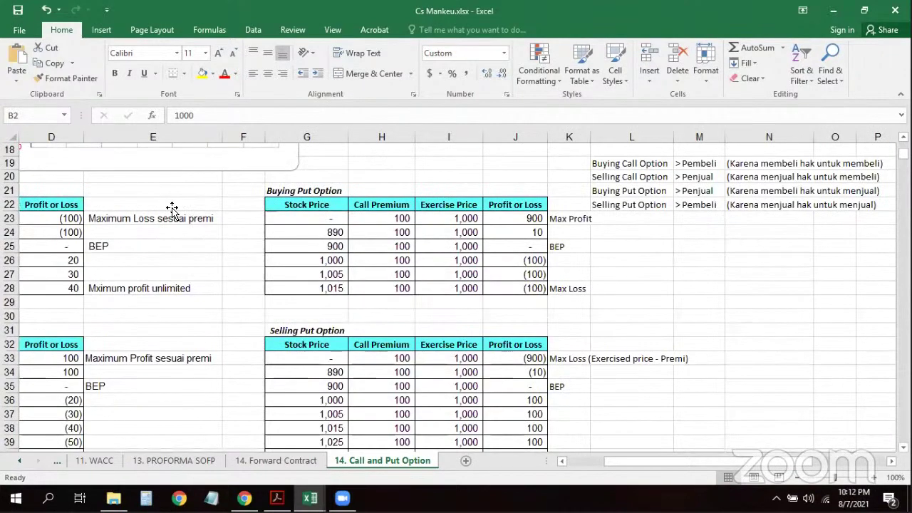
{"action": "scroll", "coordinate": [171, 208], "scroll_direction": "up", "scroll_amount": 6}
{"action": "scroll", "coordinate": [153, 191], "scroll_direction": "left", "scroll_amount": 3}
{"action": "type", "text": "50"}
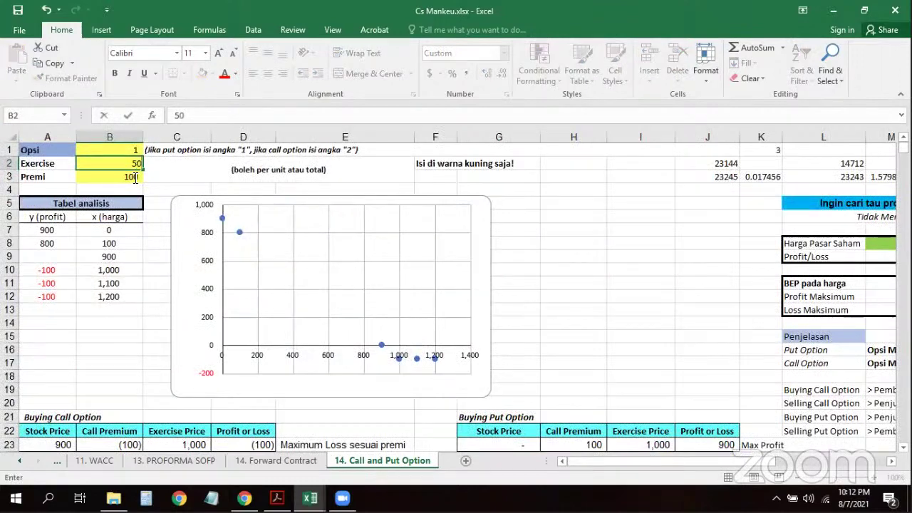
{"action": "key", "text": "Return"}
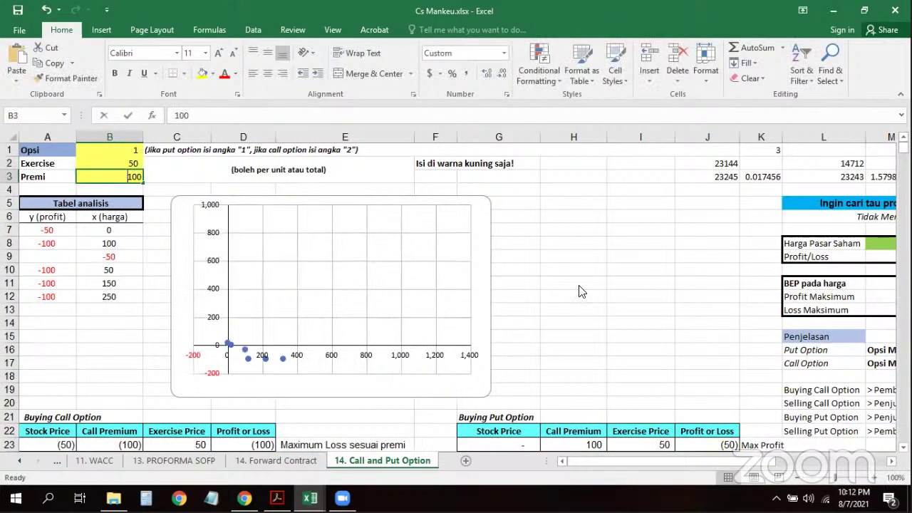
{"action": "type", "text": "5"}
{"action": "key", "text": "Return"}
- Check SOAL 2 against the Buying Call Option table, focusing on the break-even stock price in A25
{"action": "scroll", "coordinate": [579, 285], "scroll_direction": "down", "scroll_amount": 10}
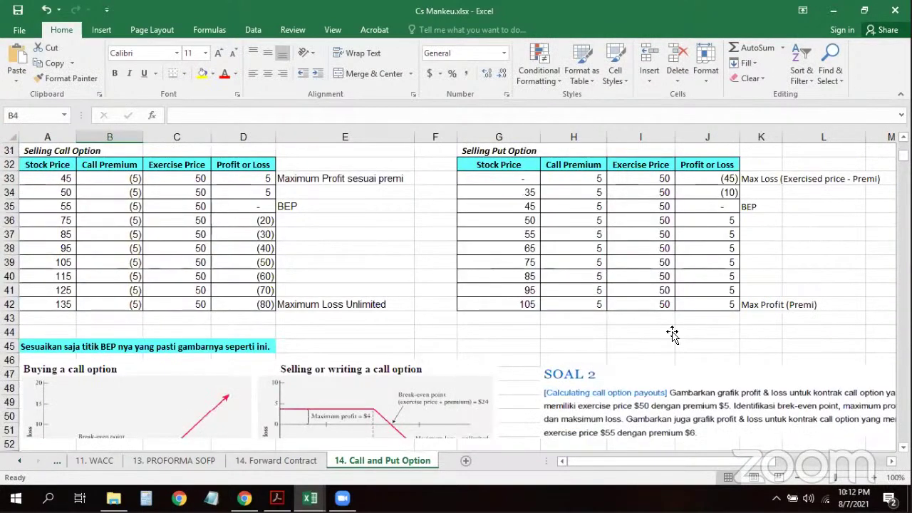
{"action": "scroll", "coordinate": [684, 342], "scroll_direction": "down", "scroll_amount": 2}
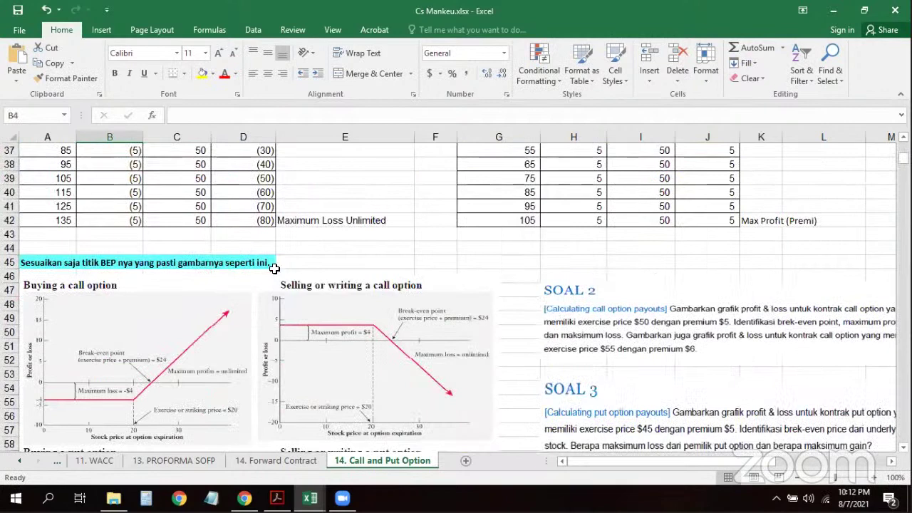
{"action": "scroll", "coordinate": [273, 266], "scroll_direction": "up", "scroll_amount": 6}
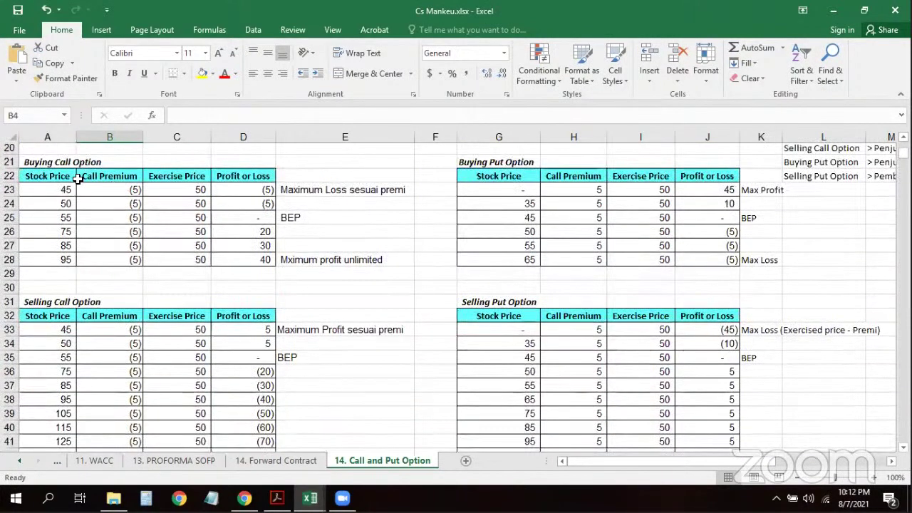
{"action": "scroll", "coordinate": [49, 171], "scroll_direction": "down", "scroll_amount": 1}
{"action": "left_click_drag", "start_coordinate": [44, 164], "coordinate": [333, 270]}
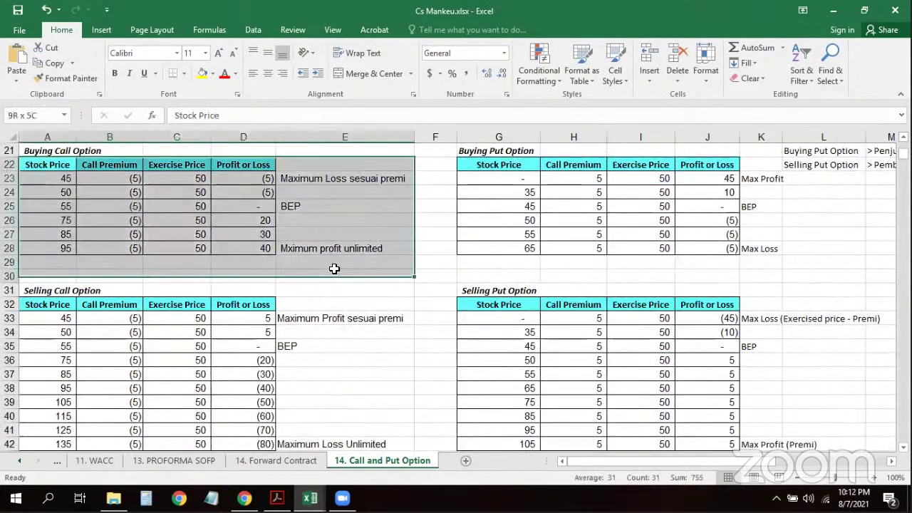
{"action": "left_click", "coordinate": [69, 207]}
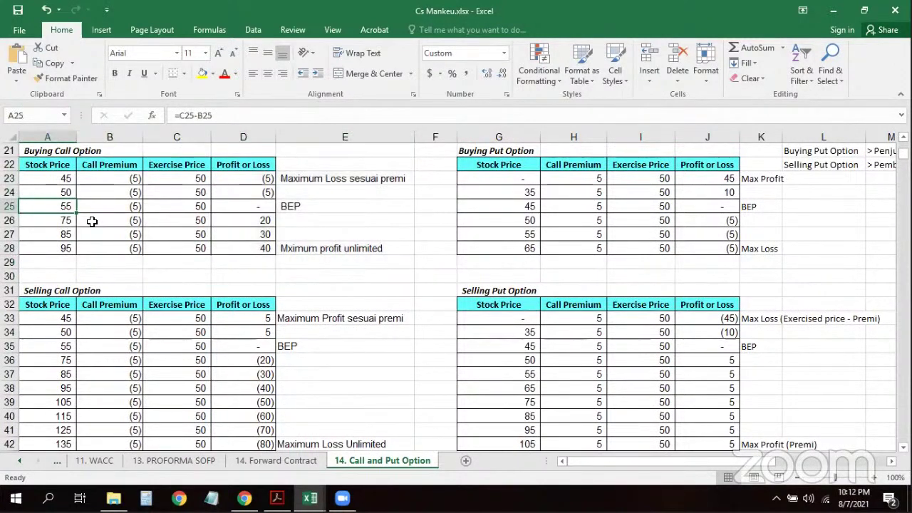
- Compare the yellow exercise and premium inputs and the profit chart with the Buying Call Option table
{"action": "scroll", "coordinate": [91, 222], "scroll_direction": "up", "scroll_amount": 2}
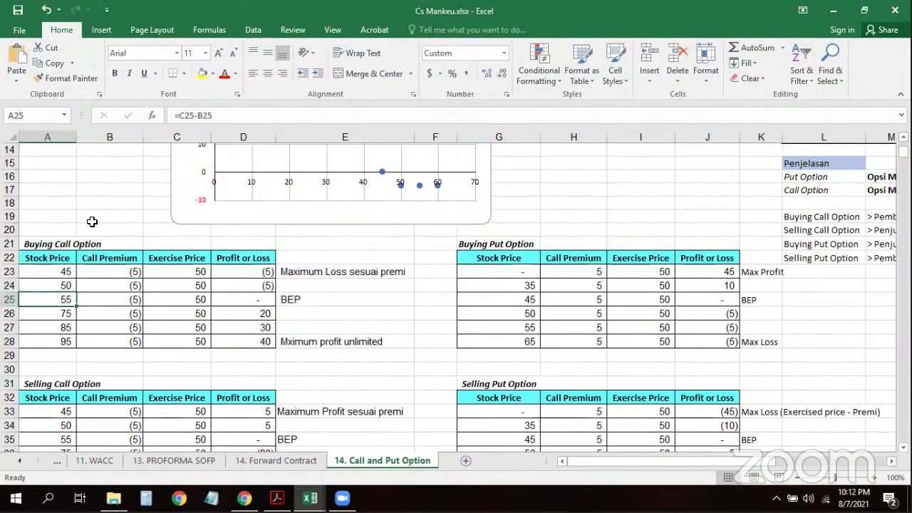
{"action": "scroll", "coordinate": [89, 217], "scroll_direction": "up", "scroll_amount": 4}
{"action": "scroll", "coordinate": [107, 165], "scroll_direction": "up", "scroll_amount": 1}
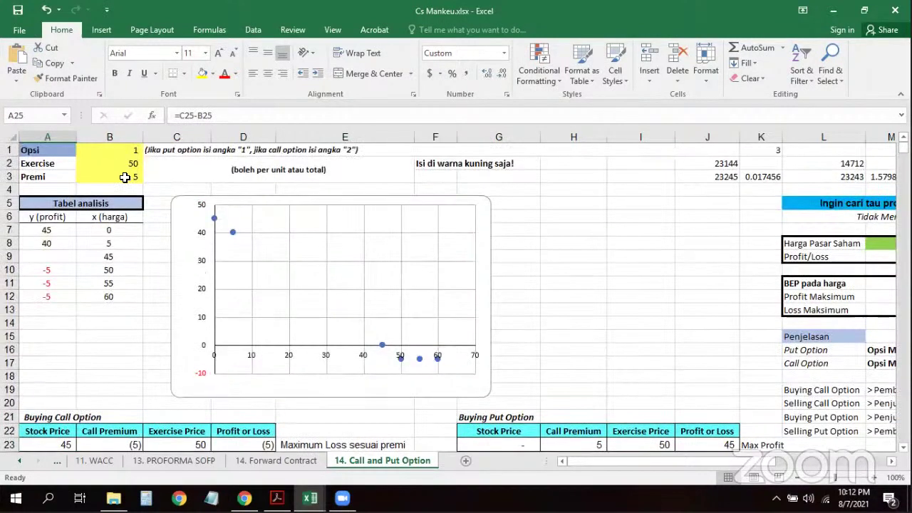
{"action": "scroll", "coordinate": [114, 338], "scroll_direction": "down", "scroll_amount": 2}
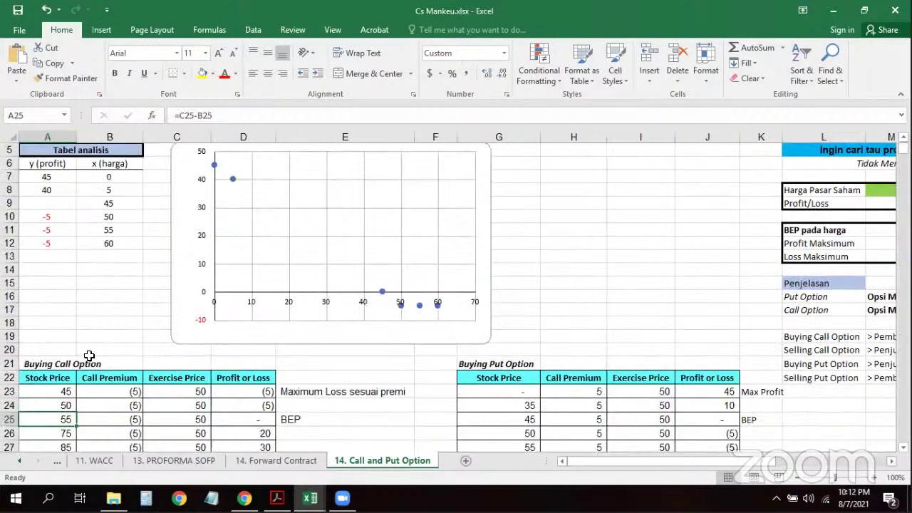
{"action": "scroll", "coordinate": [88, 355], "scroll_direction": "down", "scroll_amount": 2}
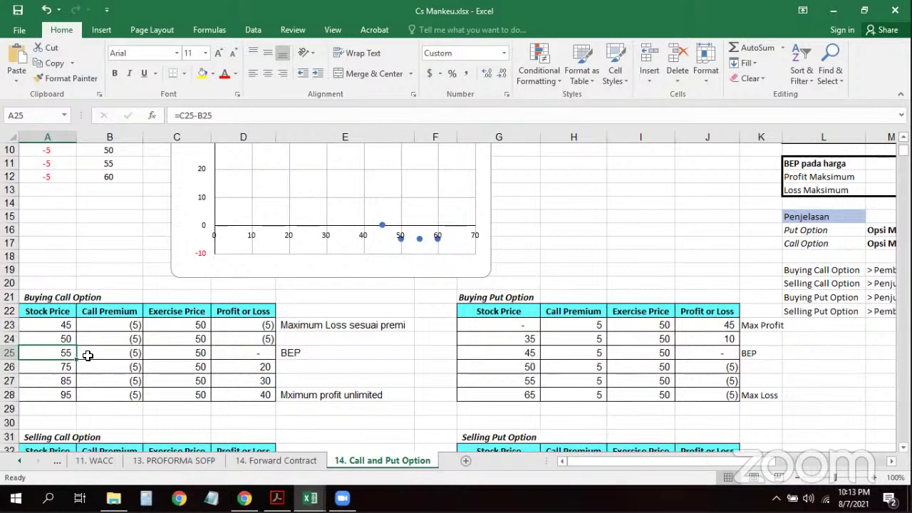
{"action": "scroll", "coordinate": [88, 355], "scroll_direction": "up", "scroll_amount": 3}
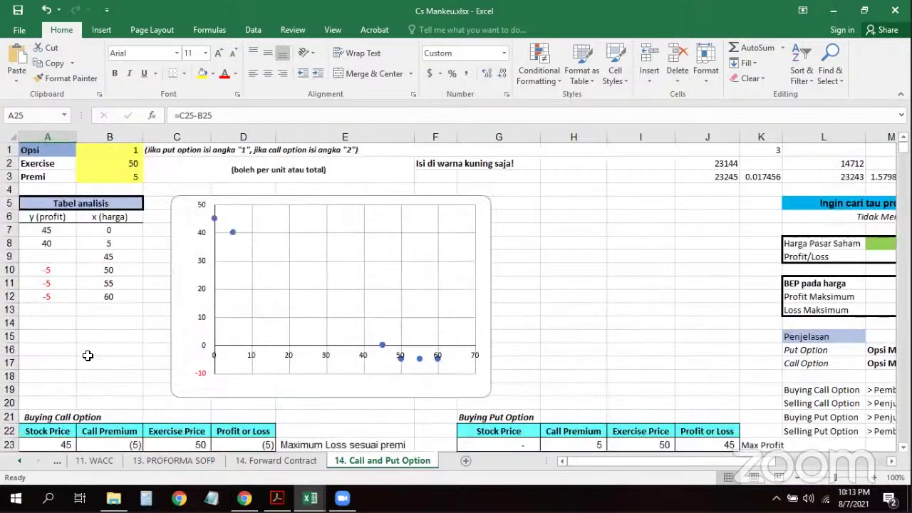
{"action": "left_click", "coordinate": [128, 178]}
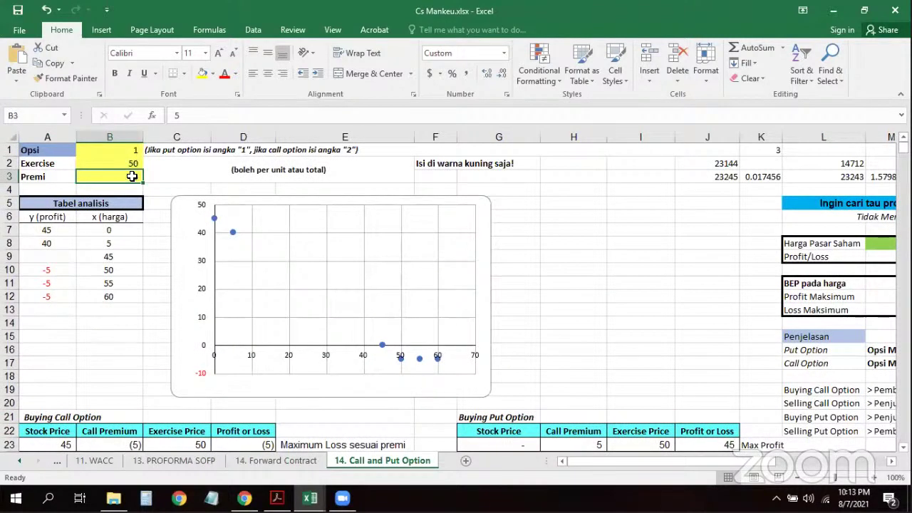
{"action": "key", "text": "Delete"}
{"action": "key", "text": "Up"}
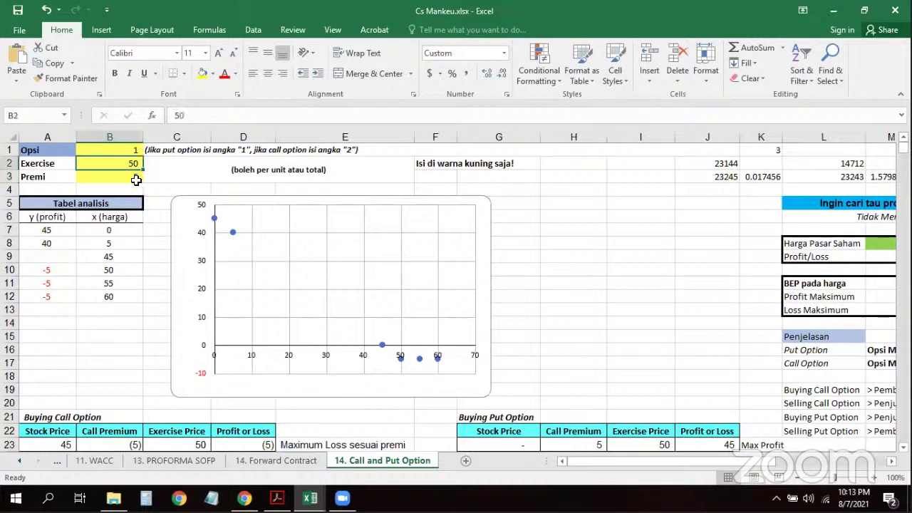
{"action": "key", "text": "ctrl+z"}
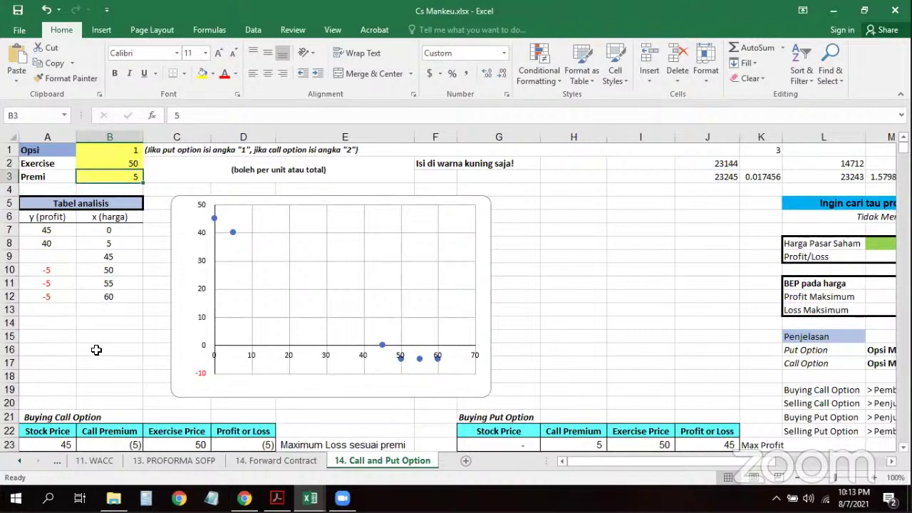
{"action": "scroll", "coordinate": [96, 350], "scroll_direction": "down", "scroll_amount": 6}
{"action": "scroll", "coordinate": [75, 300], "scroll_direction": "up", "scroll_amount": 3}
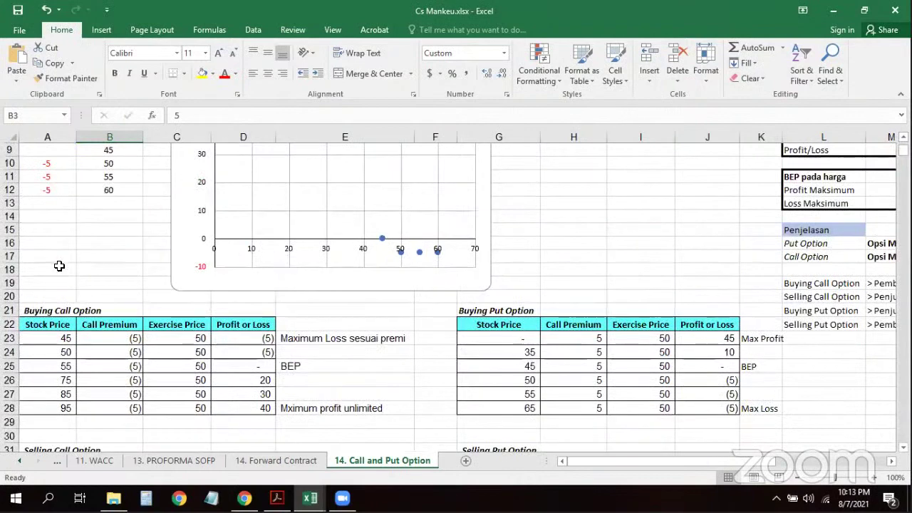
- Enter 30 in A18 and 55 in B18 above the Buying Call Option table
{"action": "left_click", "coordinate": [59, 266]}
{"action": "type", "text": "30"}
{"action": "key", "text": "Return"}
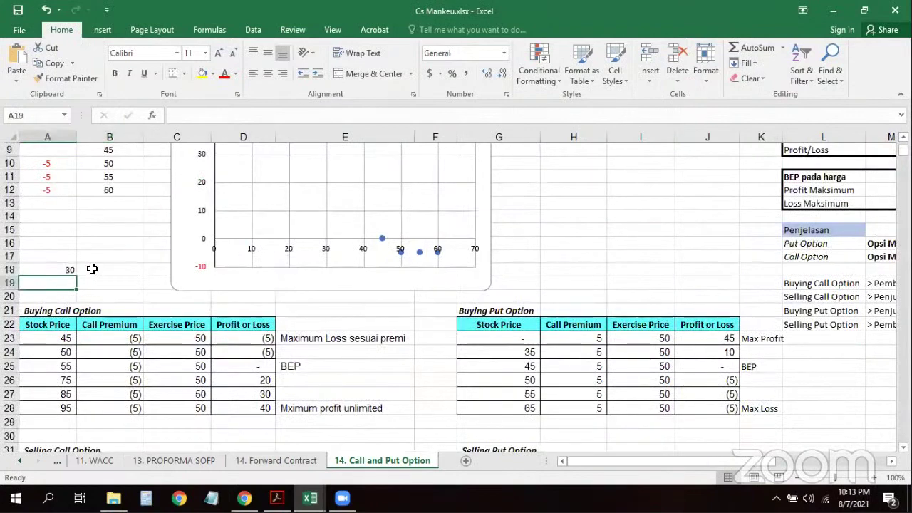
{"action": "left_click", "coordinate": [92, 269]}
{"action": "type", "text": "55"}
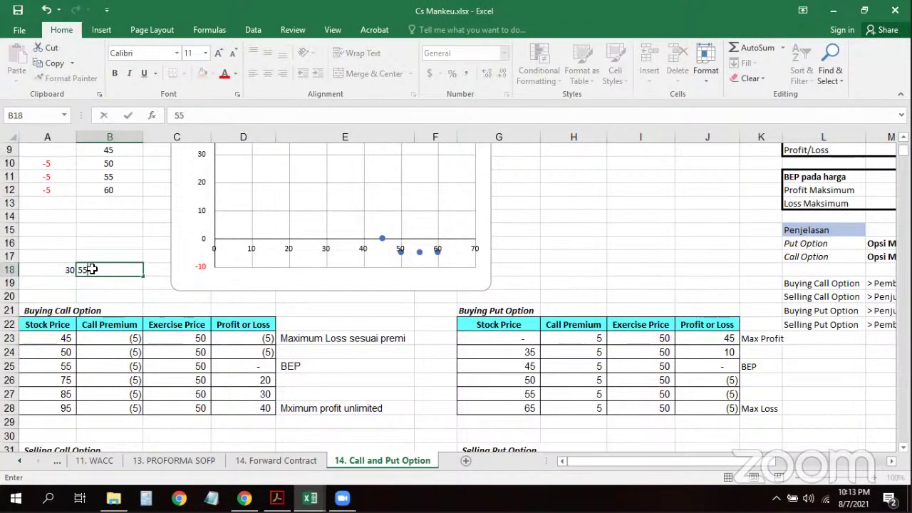
{"action": "key", "text": "Return"}
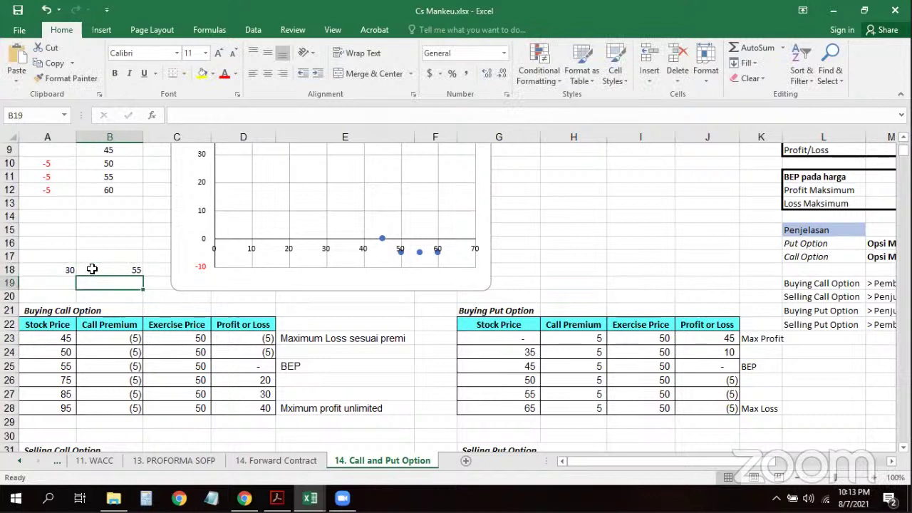
{"action": "left_click", "coordinate": [96, 269]}
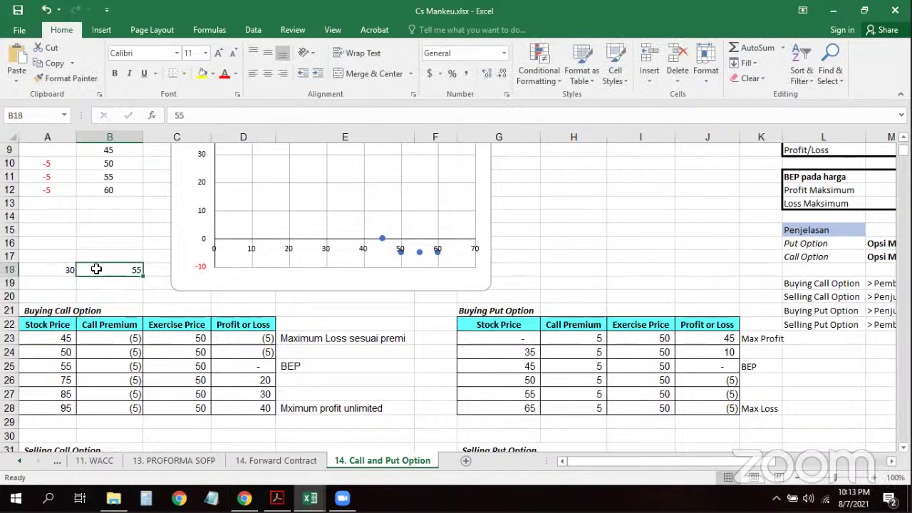
- Examine the Buying Call Option table's profit or loss cells for the maximum loss, maximum profit and break-even rows
{"action": "left_click", "coordinate": [264, 349]}
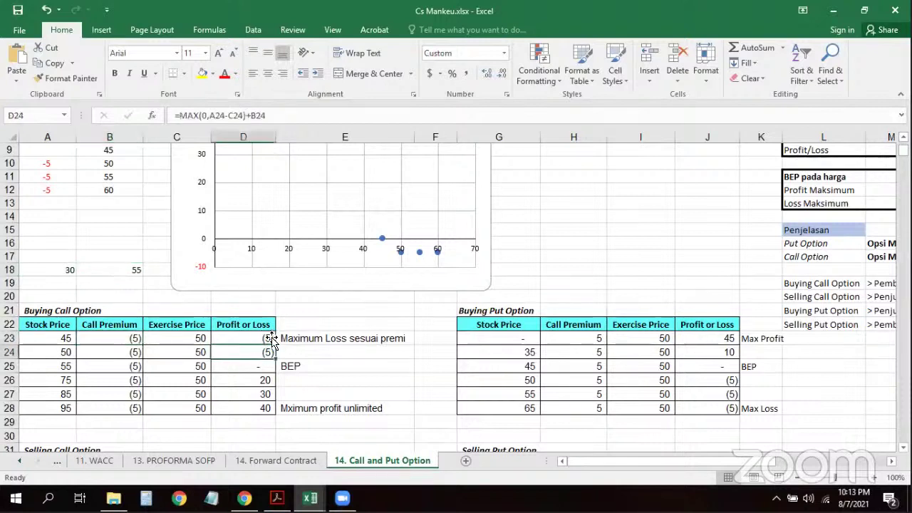
{"action": "left_click", "coordinate": [269, 338]}
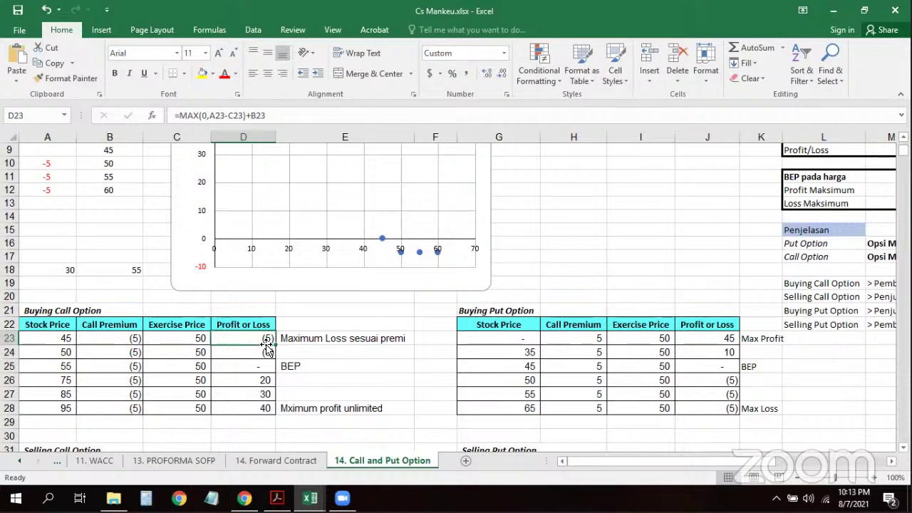
{"action": "double_click", "coordinate": [267, 349]}
{"action": "left_click", "coordinate": [62, 422]}
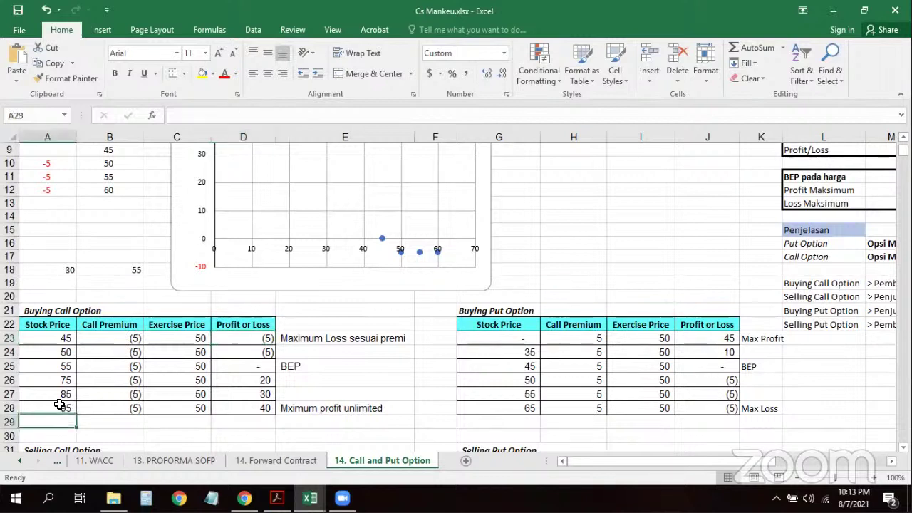
{"action": "left_click", "coordinate": [62, 405]}
{"action": "mouse_move", "coordinate": [75, 426]}
{"action": "left_mouse_down"}
{"action": "mouse_move", "coordinate": [90, 425]}
{"action": "mouse_move", "coordinate": [74, 422]}
{"action": "left_mouse_up"}
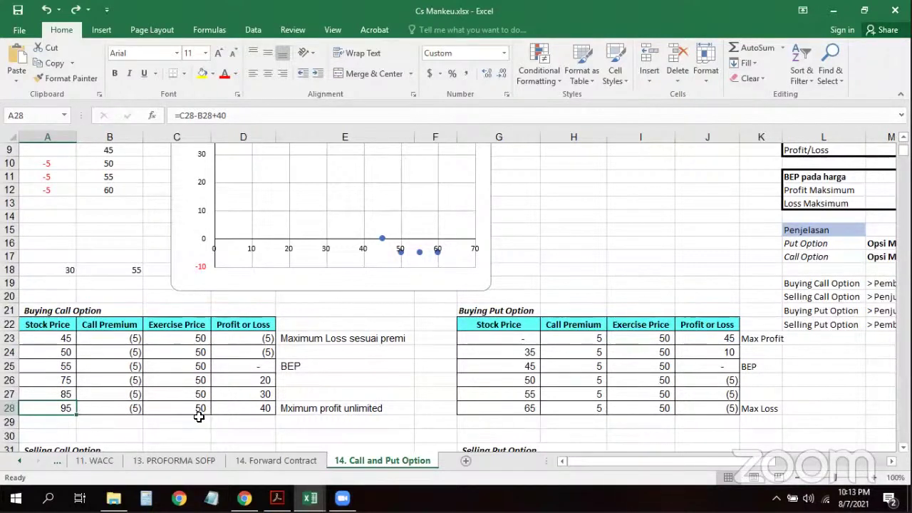
{"action": "left_click", "coordinate": [257, 422]}
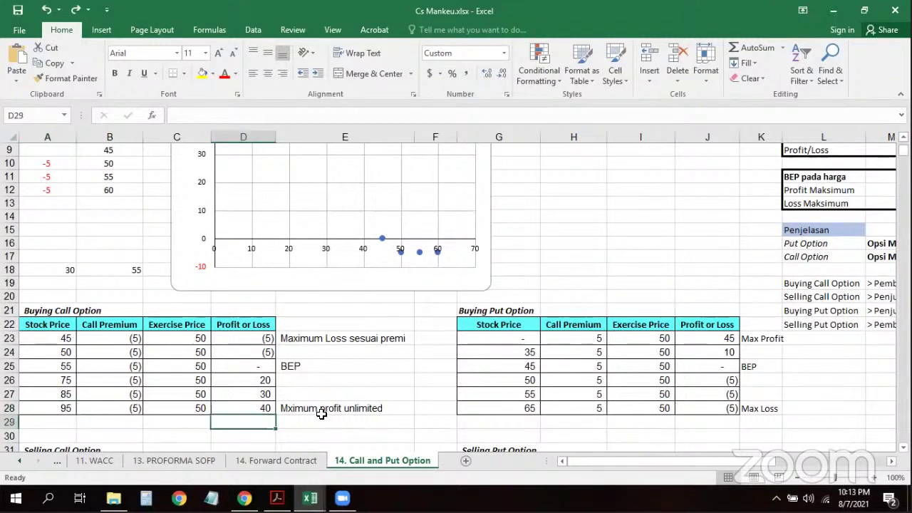
{"action": "left_click", "coordinate": [62, 421]}
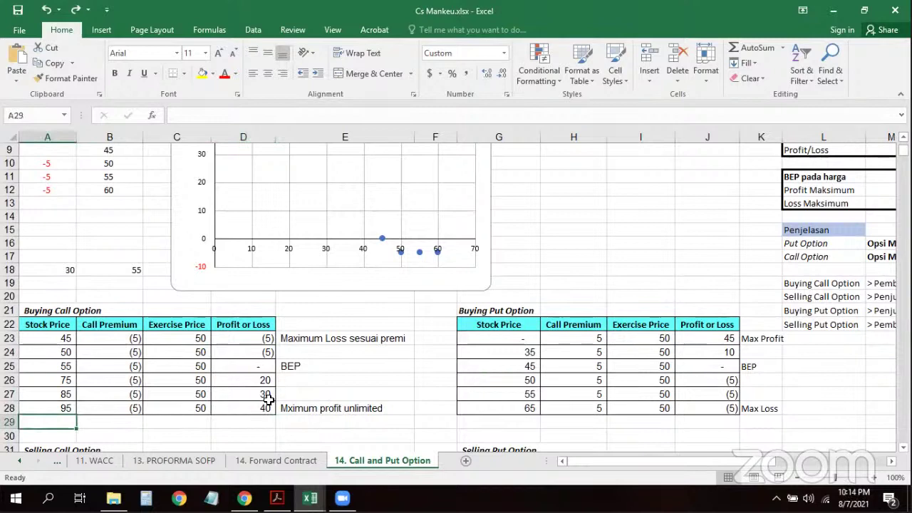
{"action": "left_click", "coordinate": [258, 366]}
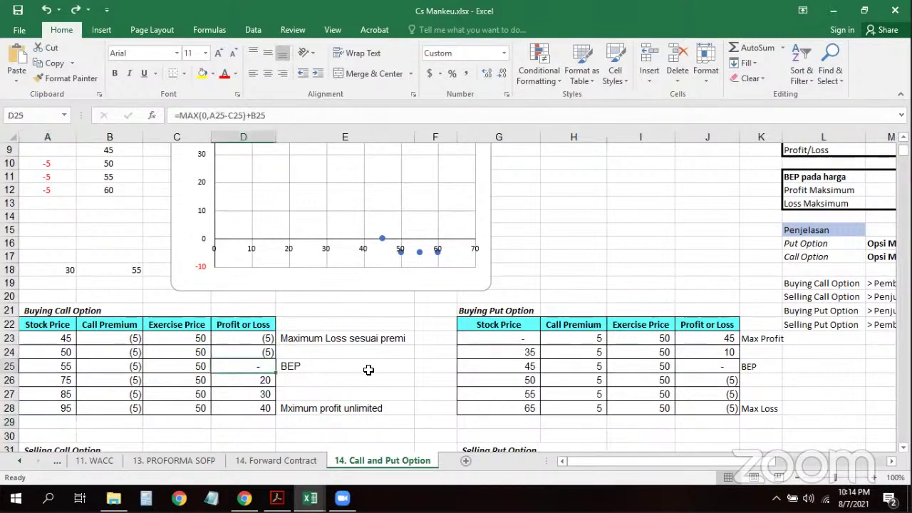
- Circle the call and put payoff graphs for buying and selling with the annotation pen, and clear the markings
{"action": "scroll", "coordinate": [368, 373], "scroll_direction": "down", "scroll_amount": 1}
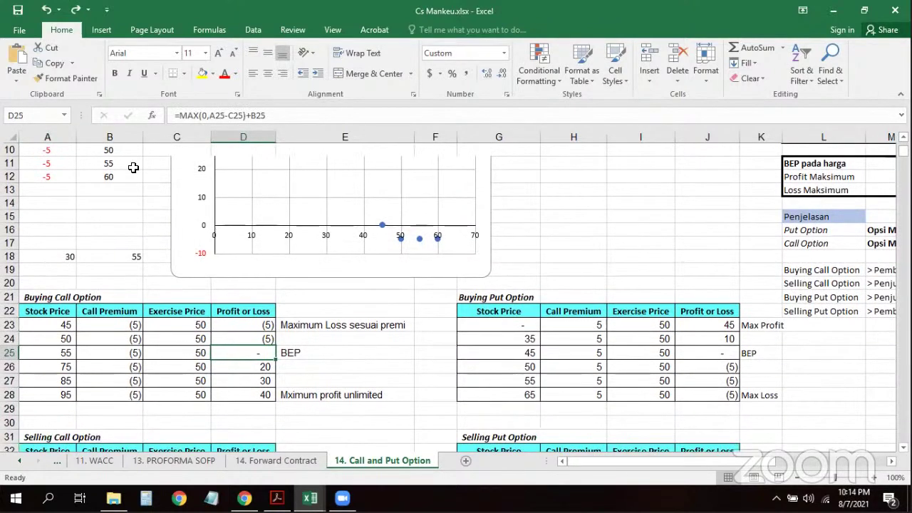
{"action": "scroll", "coordinate": [134, 168], "scroll_direction": "up", "scroll_amount": 3}
{"action": "left_click", "coordinate": [138, 184]}
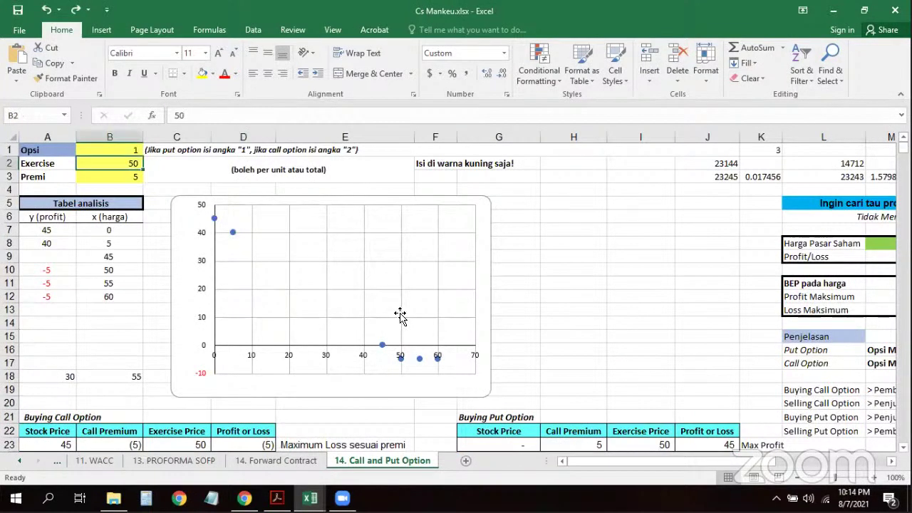
{"action": "scroll", "coordinate": [400, 315], "scroll_direction": "down", "scroll_amount": 9}
{"action": "scroll", "coordinate": [400, 316], "scroll_direction": "down", "scroll_amount": 8}
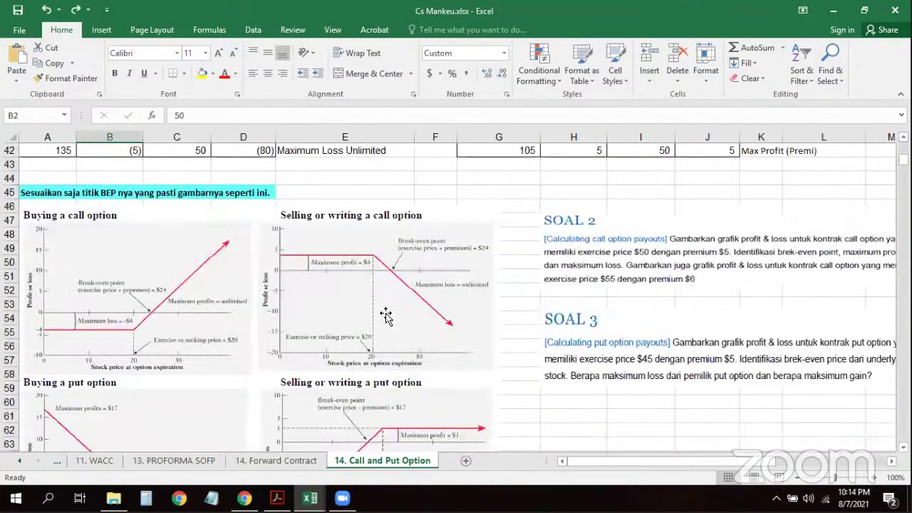
{"action": "scroll", "coordinate": [80, 191], "scroll_direction": "up", "scroll_amount": 2}
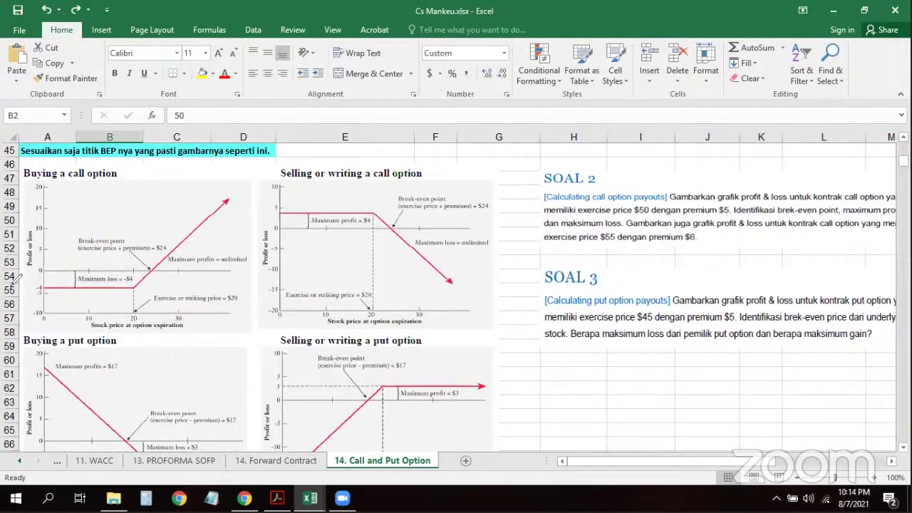
{"action": "mouse_move", "coordinate": [330, 267]}
{"action": "left_mouse_down"}
{"action": "mouse_move", "coordinate": [250, 221]}
{"action": "mouse_move", "coordinate": [466, 335]}
{"action": "left_mouse_up"}
{"action": "left_click_drag", "start_coordinate": [208, 268], "coordinate": [153, 300]}
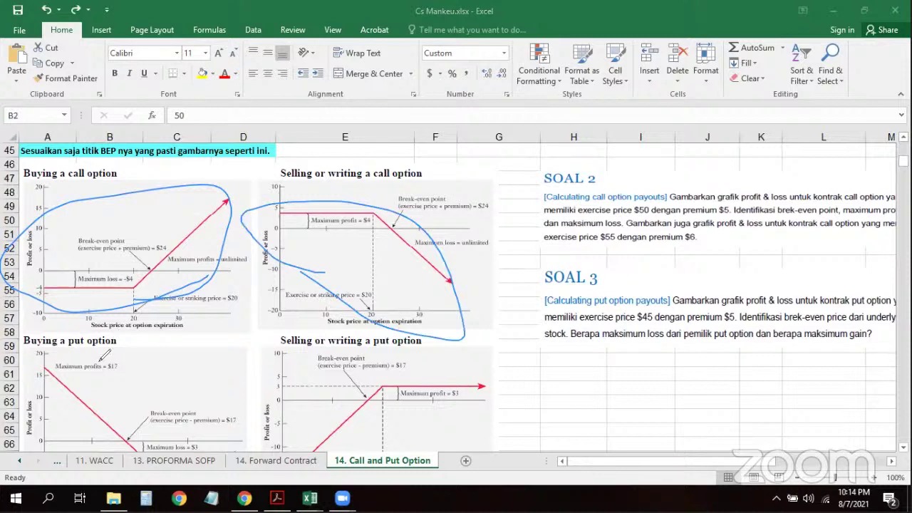
{"action": "left_click_drag", "start_coordinate": [46, 404], "coordinate": [121, 351]}
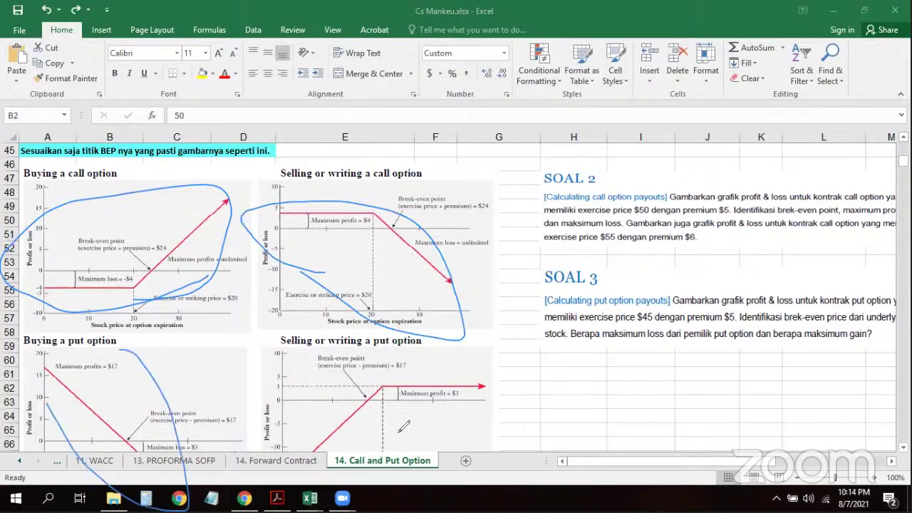
{"action": "left_click_drag", "start_coordinate": [349, 456], "coordinate": [431, 445]}
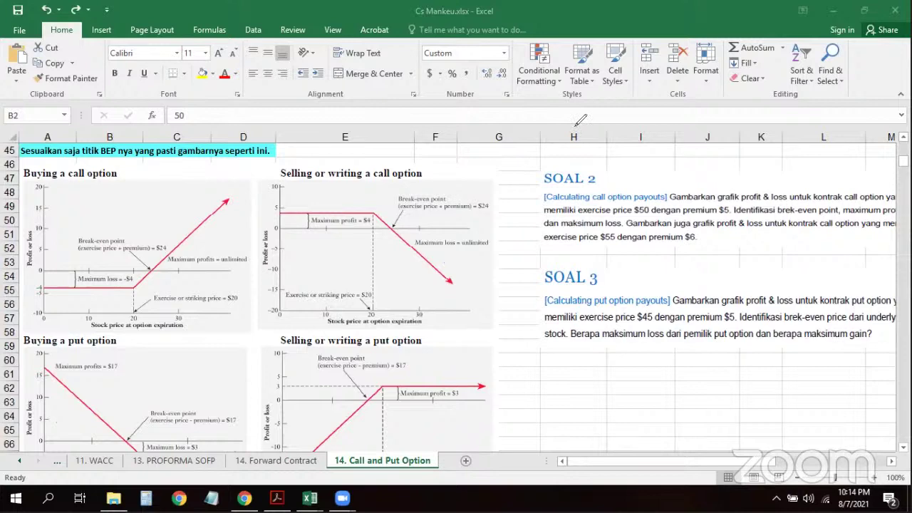
- Check the break-even stock price formula in A25 of the Buying Call Option table
{"action": "scroll", "coordinate": [347, 200], "scroll_direction": "up", "scroll_amount": 13}
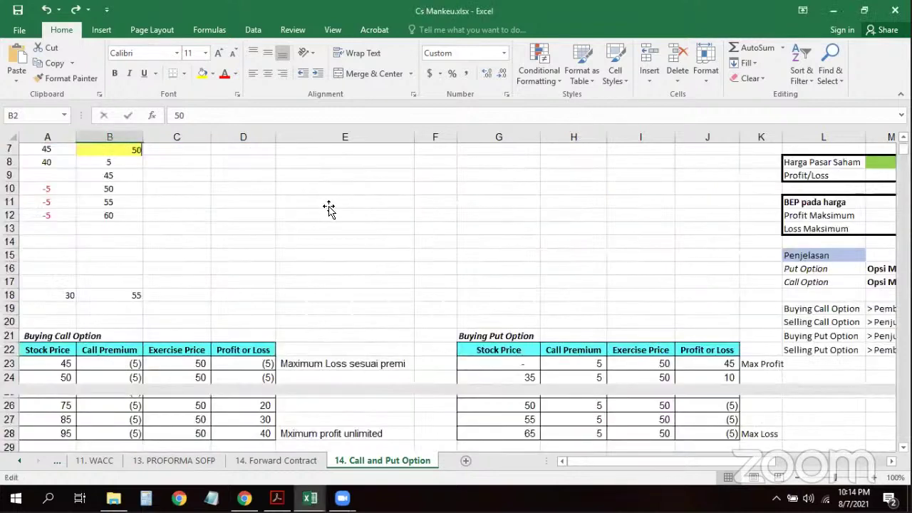
{"action": "scroll", "coordinate": [329, 210], "scroll_direction": "down", "scroll_amount": 1}
{"action": "scroll", "coordinate": [99, 282], "scroll_direction": "down", "scroll_amount": 2}
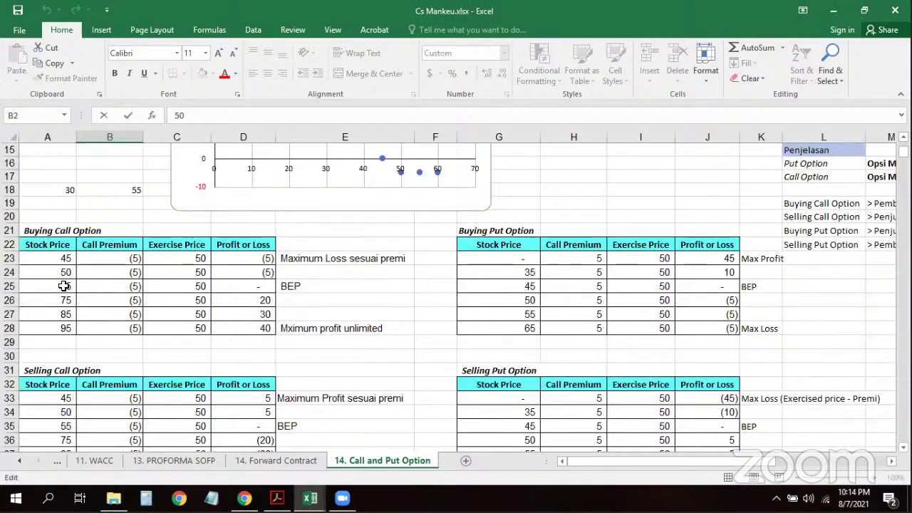
{"action": "left_click", "coordinate": [63, 286]}
- Annotate the exercise price and break-even point by hand on the Buying a call option graph, and clear the ink
{"action": "scroll", "coordinate": [227, 251], "scroll_direction": "down", "scroll_amount": 9}
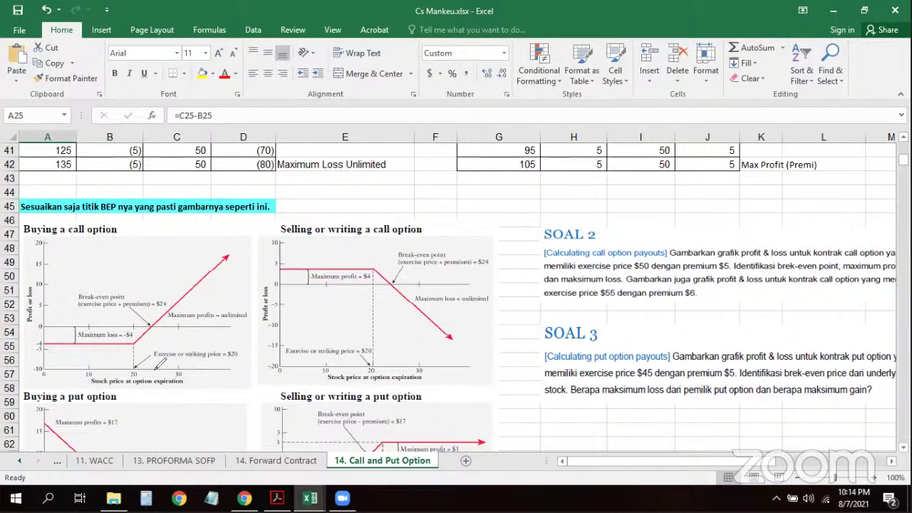
{"action": "left_click_drag", "start_coordinate": [154, 366], "coordinate": [151, 384]}
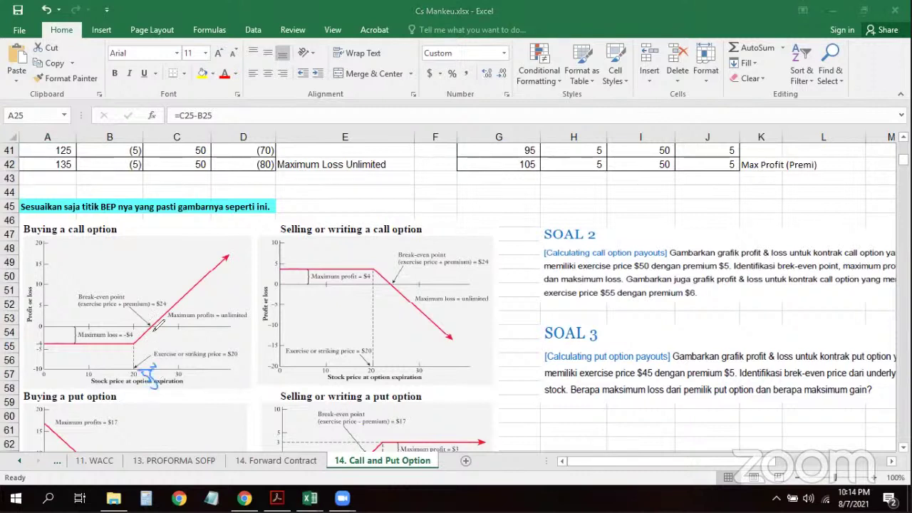
{"action": "mouse_move", "coordinate": [154, 326]}
{"action": "left_mouse_down"}
{"action": "mouse_move", "coordinate": [152, 357]}
{"action": "mouse_move", "coordinate": [176, 392]}
{"action": "mouse_move", "coordinate": [174, 380]}
{"action": "mouse_move", "coordinate": [207, 388]}
{"action": "mouse_move", "coordinate": [284, 370]}
{"action": "mouse_move", "coordinate": [280, 391]}
{"action": "left_mouse_up"}
{"action": "mouse_move", "coordinate": [107, 360]}
{"action": "left_mouse_down"}
{"action": "mouse_move", "coordinate": [99, 385]}
{"action": "mouse_move", "coordinate": [91, 378]}
{"action": "mouse_move", "coordinate": [105, 389]}
{"action": "left_mouse_up"}
{"action": "left_click_drag", "start_coordinate": [150, 329], "coordinate": [150, 352]}
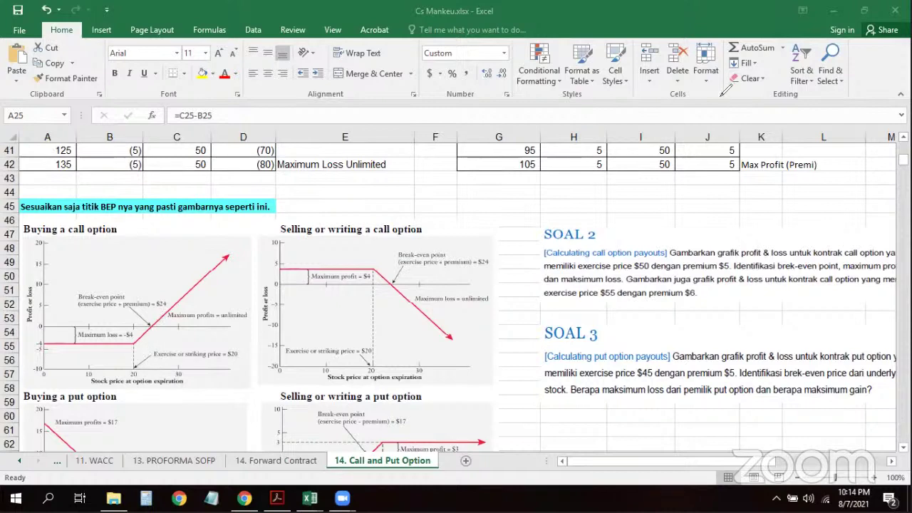
{"action": "left_click", "coordinate": [644, 208]}
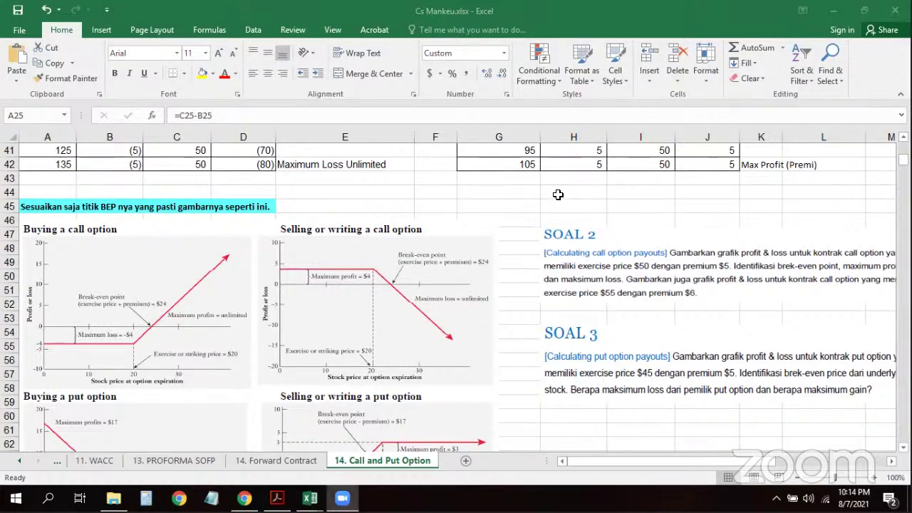
- Switch to the UAS 19-20 Mankeu workbook and select the Forward-spot Differential note beside answer 10 in L15
{"action": "scroll", "coordinate": [357, 233], "scroll_direction": "up", "scroll_amount": 13}
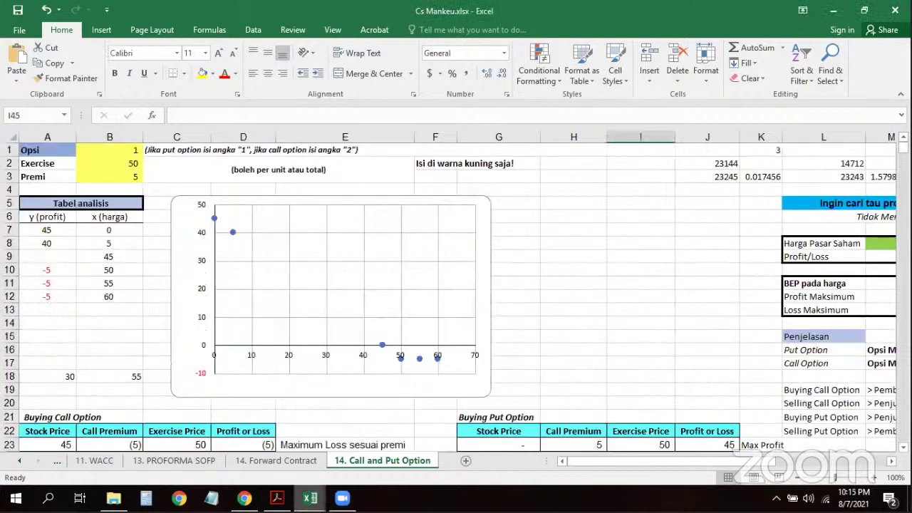
{"action": "left_click", "coordinate": [310, 498]}
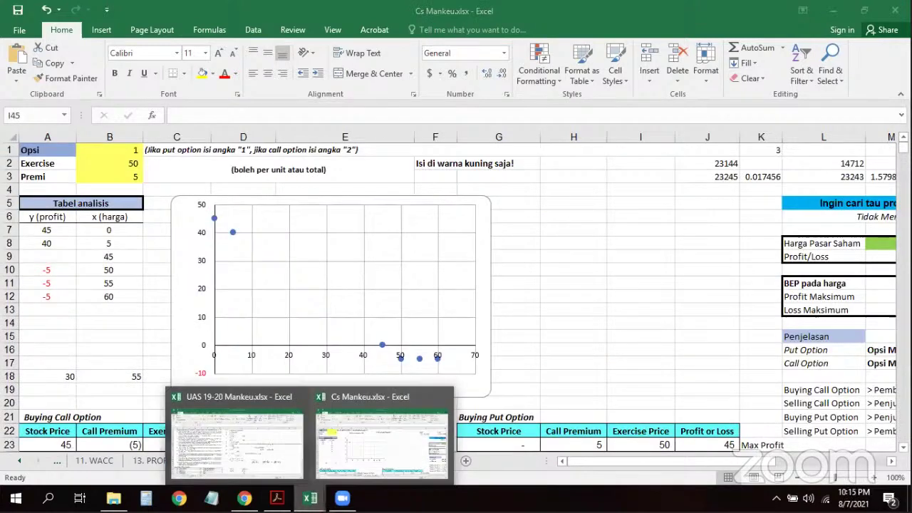
{"action": "left_click", "coordinate": [235, 442]}
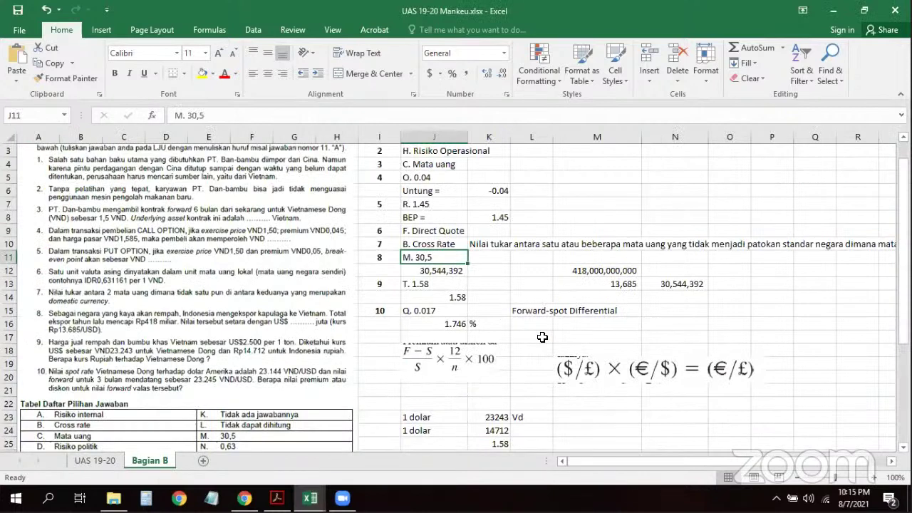
{"action": "left_click", "coordinate": [533, 313]}
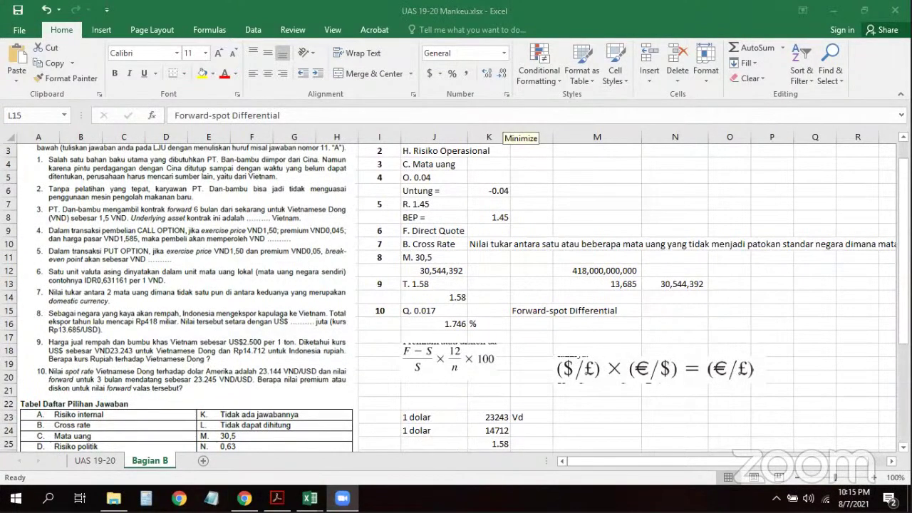
- Switch to the Cs Mankeu workbook and look through the Forward Contract, PROFORMA SOFP and WACC sheets
{"action": "mouse_move", "coordinate": [341, 466]}
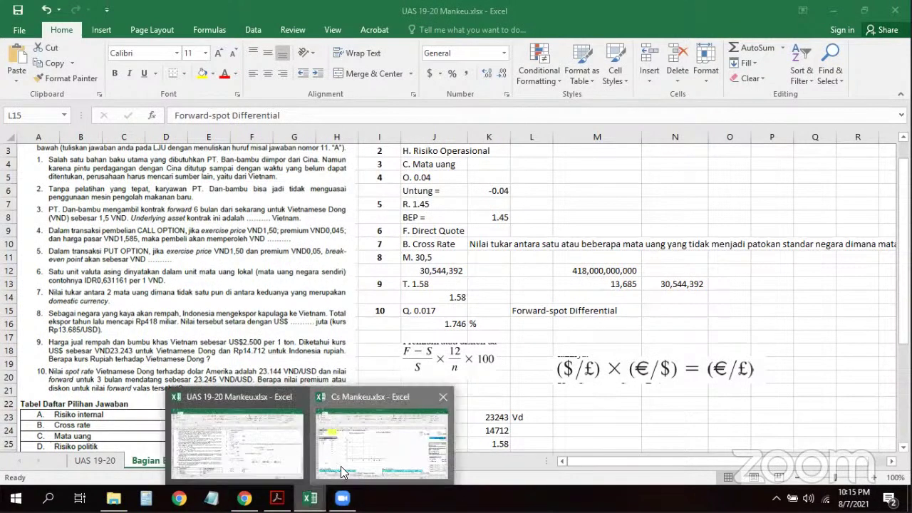
{"action": "left_click", "coordinate": [283, 467]}
{"action": "left_click", "coordinate": [282, 463]}
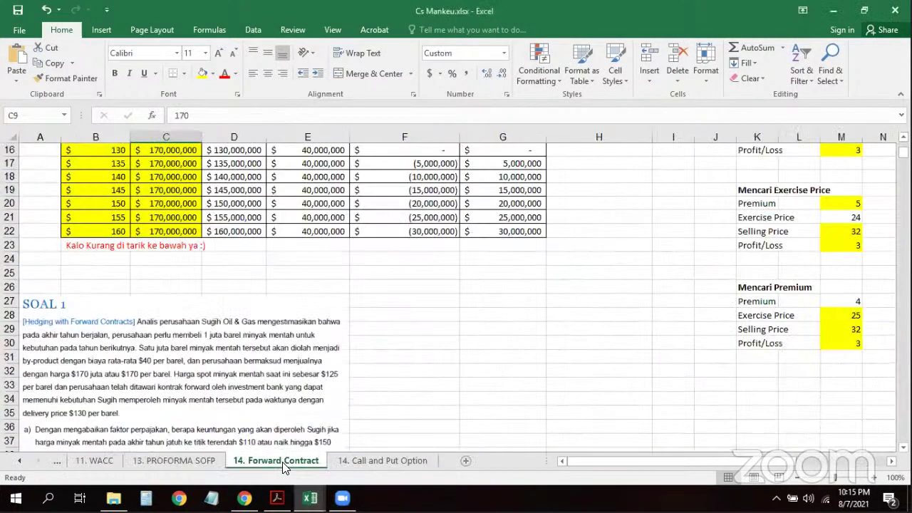
{"action": "left_click", "coordinate": [196, 461]}
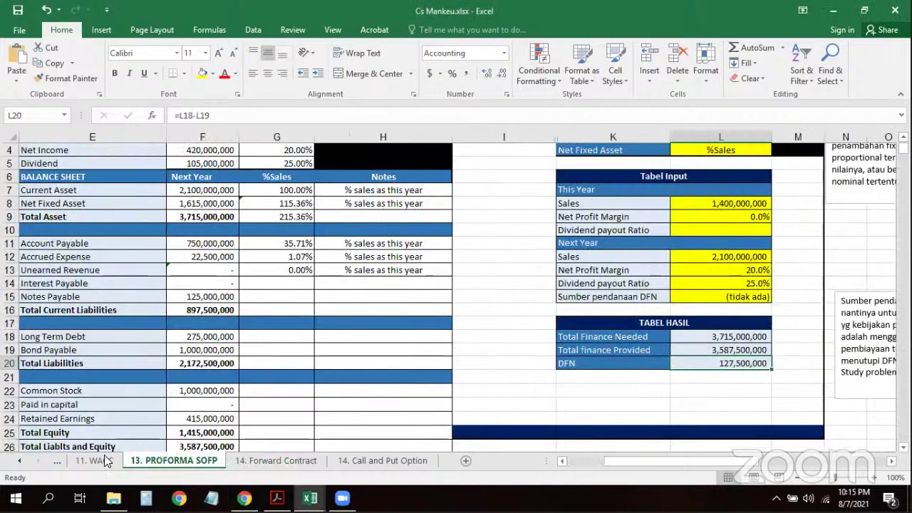
{"action": "left_click", "coordinate": [92, 460]}
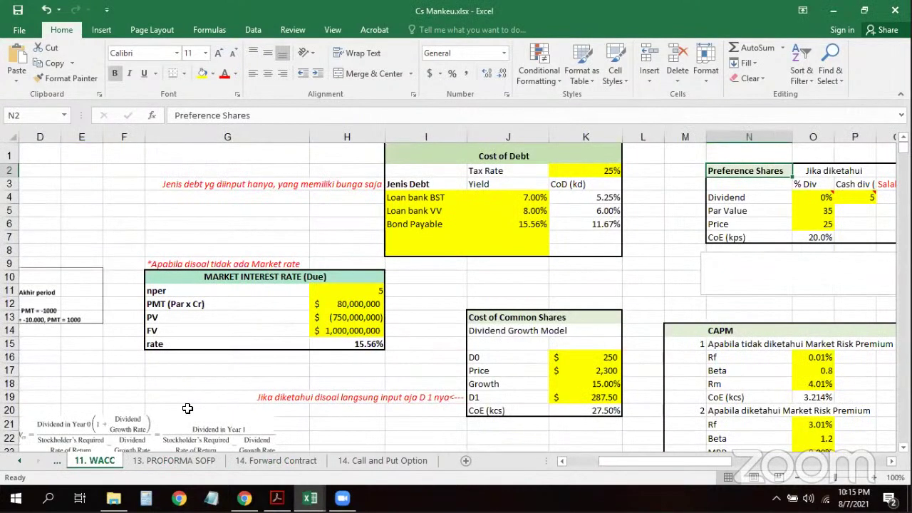
- Open the 9-10 Project Cash Flow sheet and read its case text beside the cost of asset and depreciation tables
{"action": "scroll", "coordinate": [187, 408], "scroll_direction": "left", "scroll_amount": 3}
{"action": "left_click", "coordinate": [57, 459]}
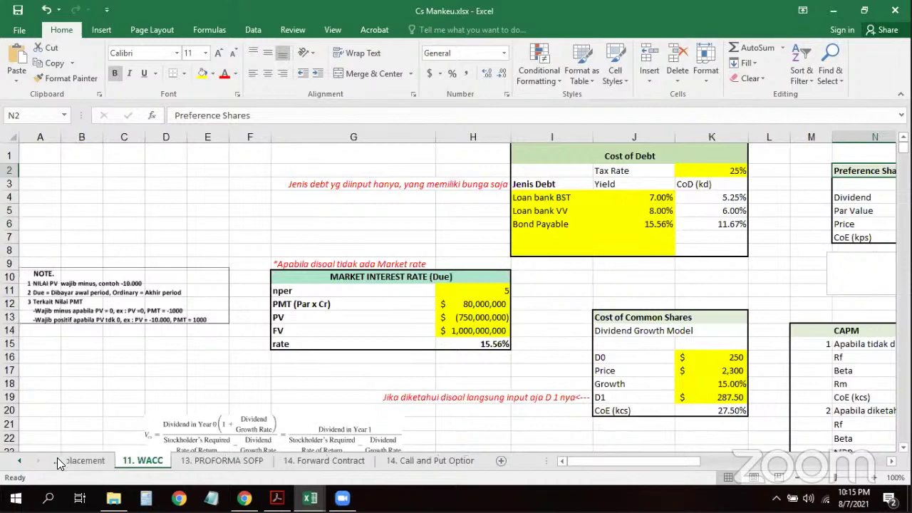
{"action": "left_click", "coordinate": [57, 458]}
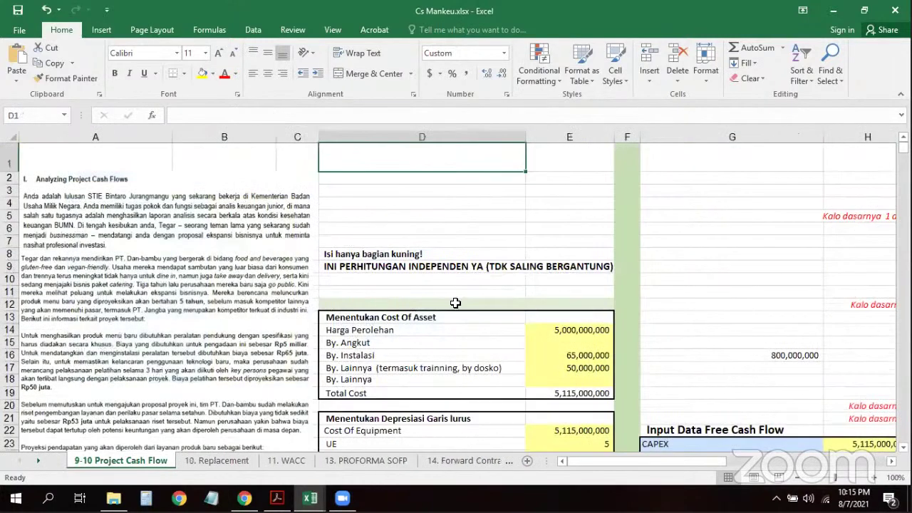
{"action": "scroll", "coordinate": [217, 260], "scroll_direction": "down", "scroll_amount": 2}
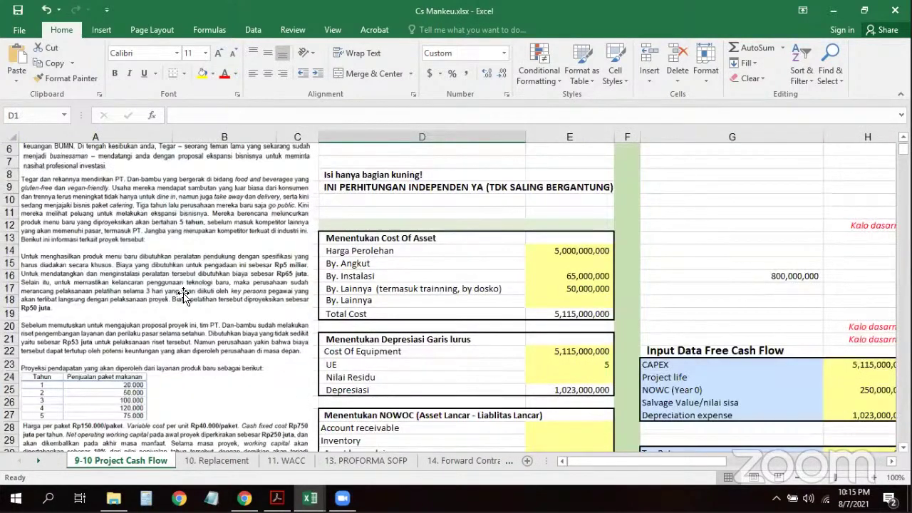
- Examine the 9-10 Project Cash Flow sheet from the case text through the revenue, COGS and free cash flow tables to the NPV section
{"action": "scroll", "coordinate": [184, 295], "scroll_direction": "down", "scroll_amount": 6}
{"action": "scroll", "coordinate": [198, 296], "scroll_direction": "up", "scroll_amount": 6}
{"action": "scroll", "coordinate": [410, 243], "scroll_direction": "down", "scroll_amount": 2}
{"action": "scroll", "coordinate": [482, 263], "scroll_direction": "right", "scroll_amount": 3}
{"action": "scroll", "coordinate": [483, 263], "scroll_direction": "down", "scroll_amount": 1}
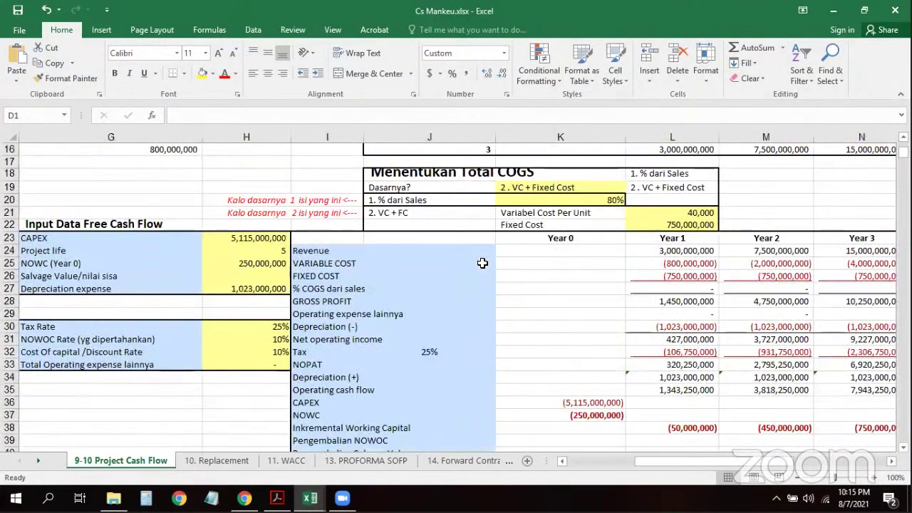
{"action": "scroll", "coordinate": [482, 263], "scroll_direction": "down", "scroll_amount": 2}
{"action": "scroll", "coordinate": [483, 263], "scroll_direction": "right", "scroll_amount": 1}
{"action": "scroll", "coordinate": [474, 264], "scroll_direction": "down", "scroll_amount": 7}
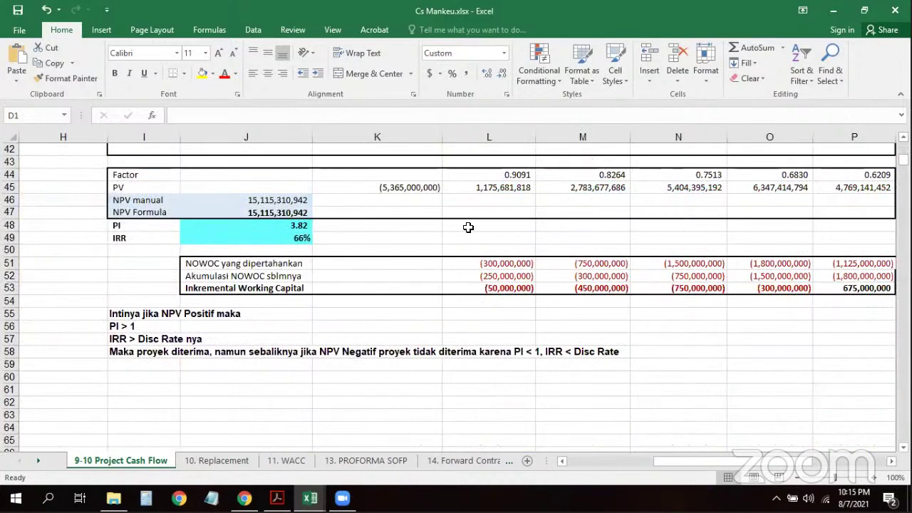
- Inspect the manual NPV, PI and IRR formulas in J46, J48 and J49, and return to the free cash flow input data
{"action": "scroll", "coordinate": [468, 227], "scroll_direction": "left", "scroll_amount": 2}
{"action": "left_click", "coordinate": [483, 202]}
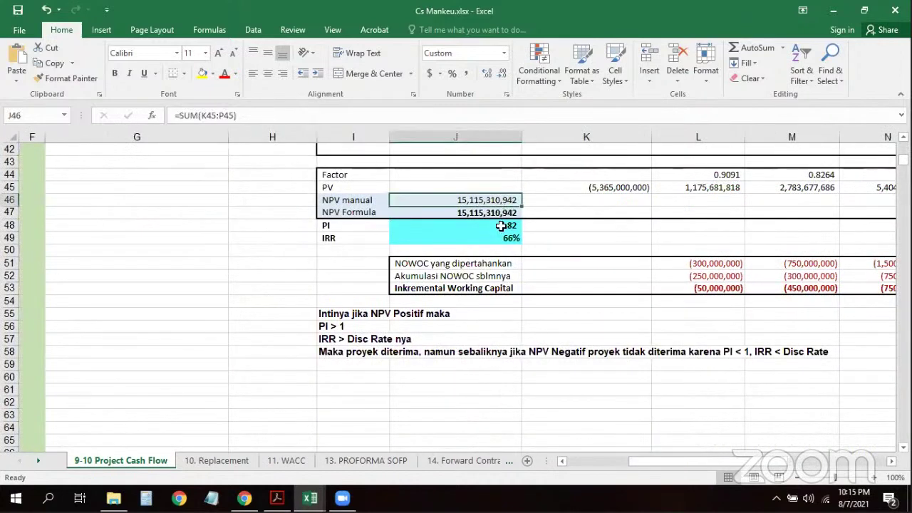
{"action": "left_click", "coordinate": [512, 226]}
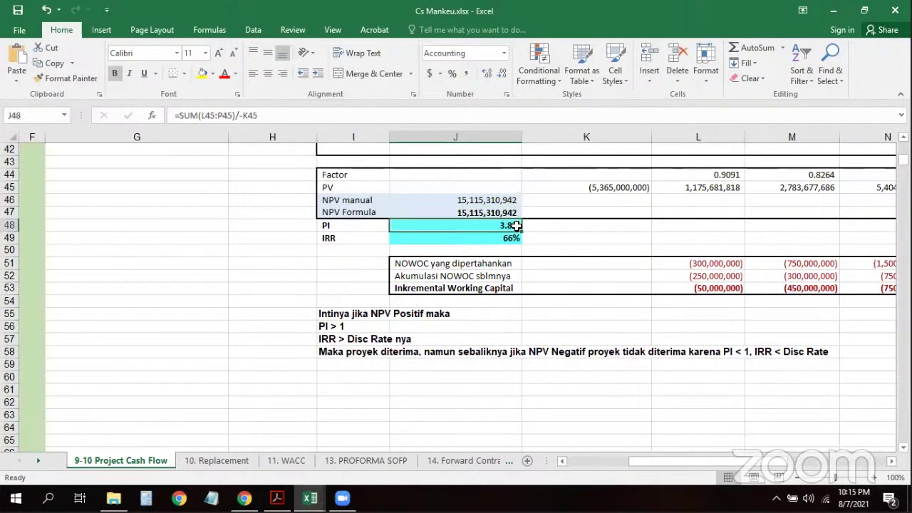
{"action": "left_click", "coordinate": [512, 238]}
{"action": "scroll", "coordinate": [684, 251], "scroll_direction": "up", "scroll_amount": 5}
{"action": "scroll", "coordinate": [620, 243], "scroll_direction": "up", "scroll_amount": 9}
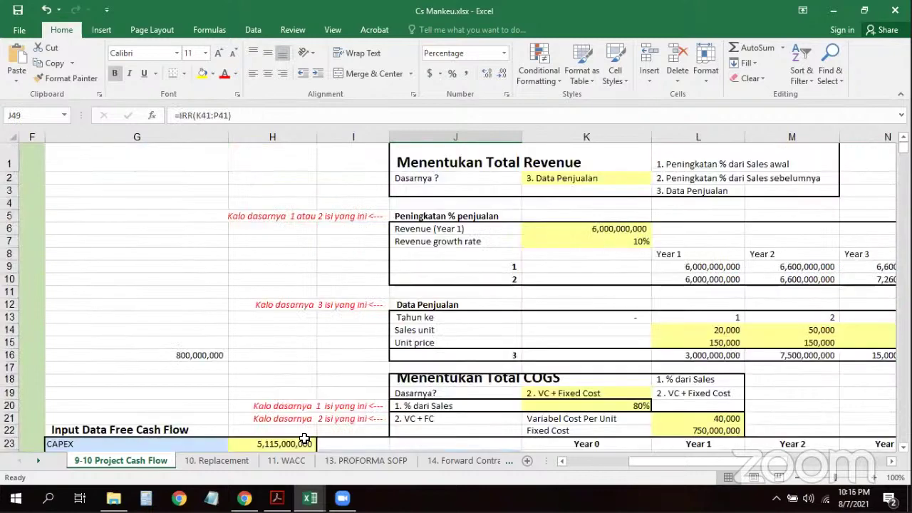
{"action": "scroll", "coordinate": [305, 438], "scroll_direction": "down", "scroll_amount": 4}
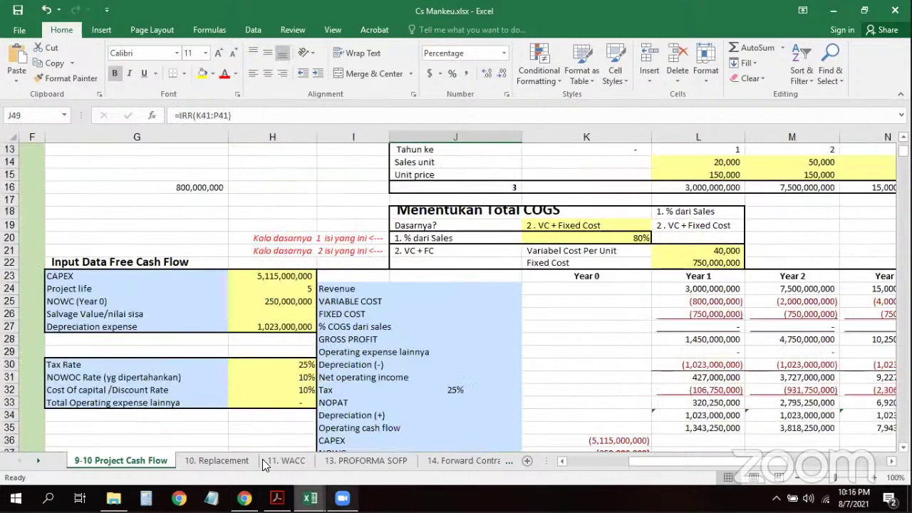
- Switch to the UAS 19-20 Mankeu workbook, open the UAS 19-20 sheet and go to the Capital Structure Policy question
{"action": "mouse_move", "coordinate": [310, 498]}
{"action": "left_click", "coordinate": [356, 467]}
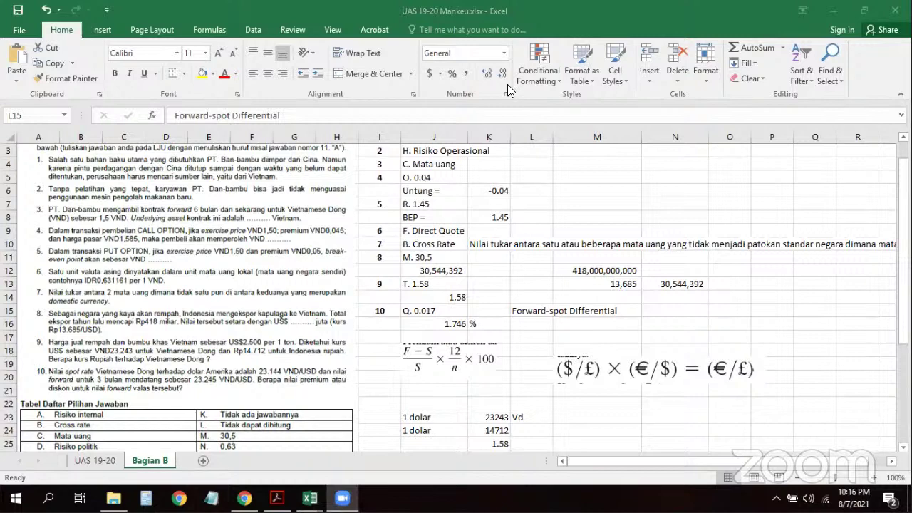
{"action": "left_click", "coordinate": [104, 463]}
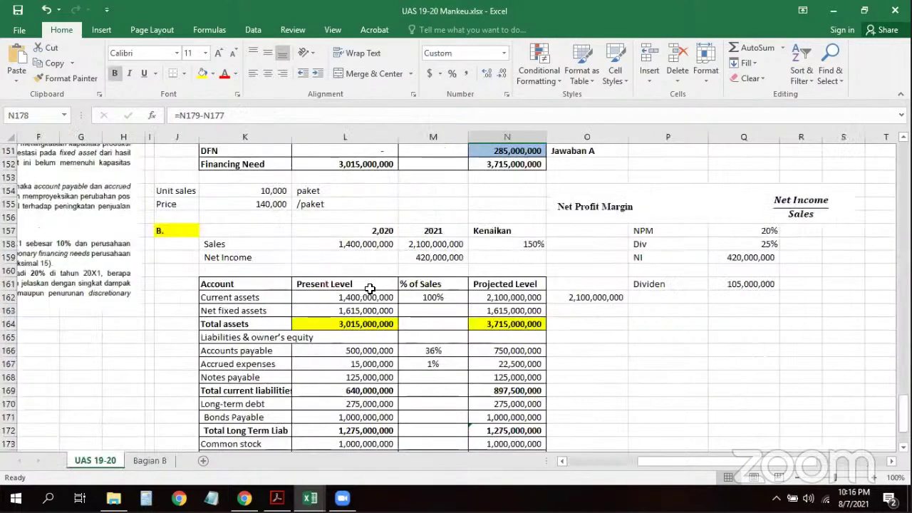
{"action": "scroll", "coordinate": [370, 289], "scroll_direction": "left", "scroll_amount": 3}
{"action": "scroll", "coordinate": [368, 292], "scroll_direction": "up", "scroll_amount": 9}
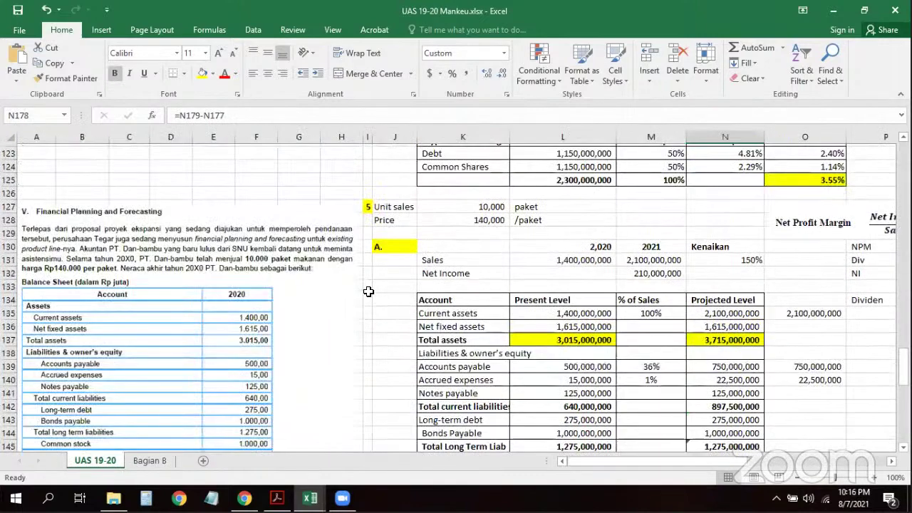
{"action": "scroll", "coordinate": [369, 291], "scroll_direction": "up", "scroll_amount": 7}
{"action": "scroll", "coordinate": [363, 296], "scroll_direction": "up", "scroll_amount": 8}
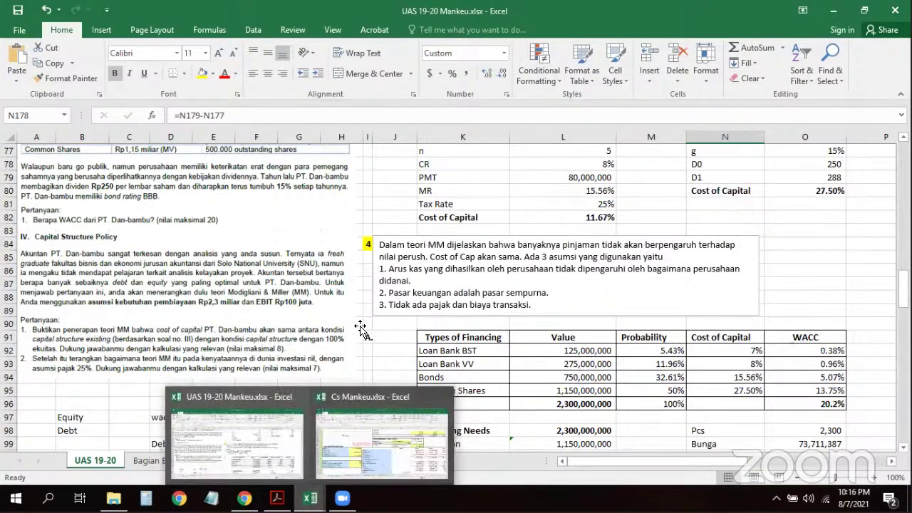
- Examine the part A financing table under answer 4, highlighting the values in L92:L95 and the probability weights beside them
{"action": "left_click", "coordinate": [381, 337]}
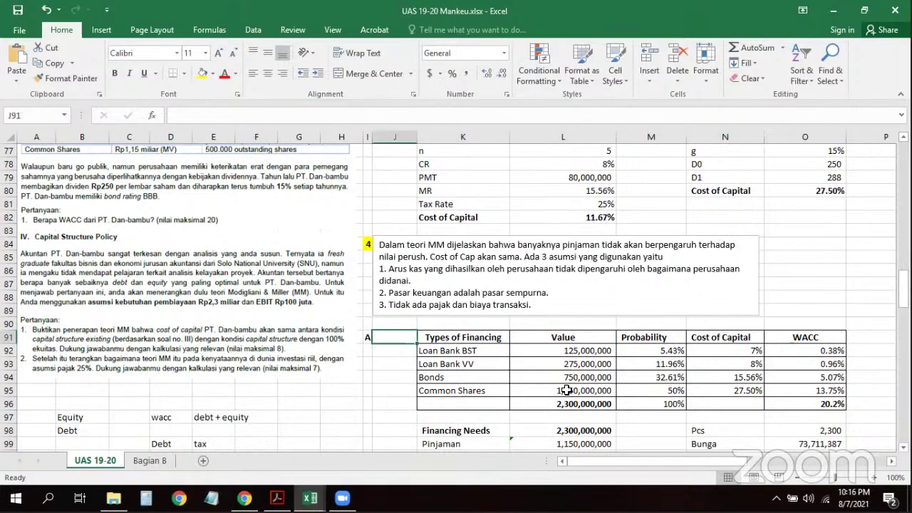
{"action": "scroll", "coordinate": [791, 306], "scroll_direction": "down", "scroll_amount": 4}
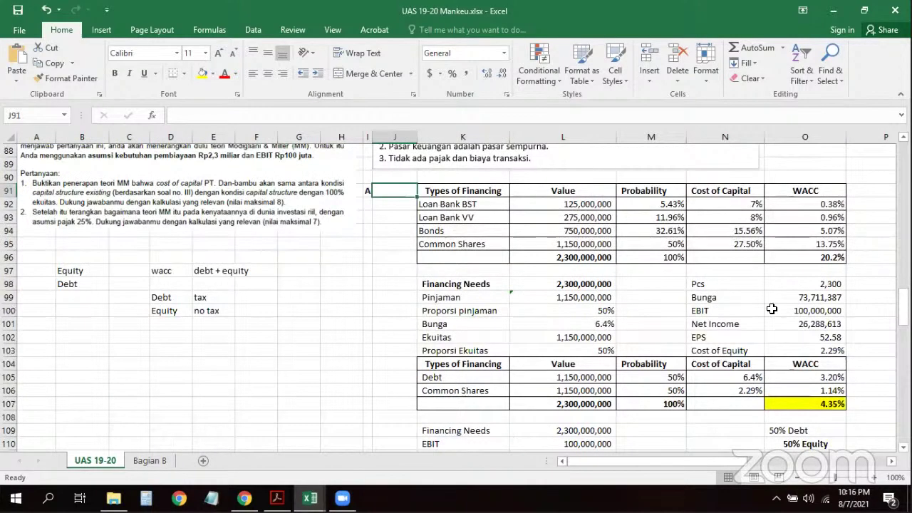
{"action": "scroll", "coordinate": [647, 258], "scroll_direction": "up", "scroll_amount": 2}
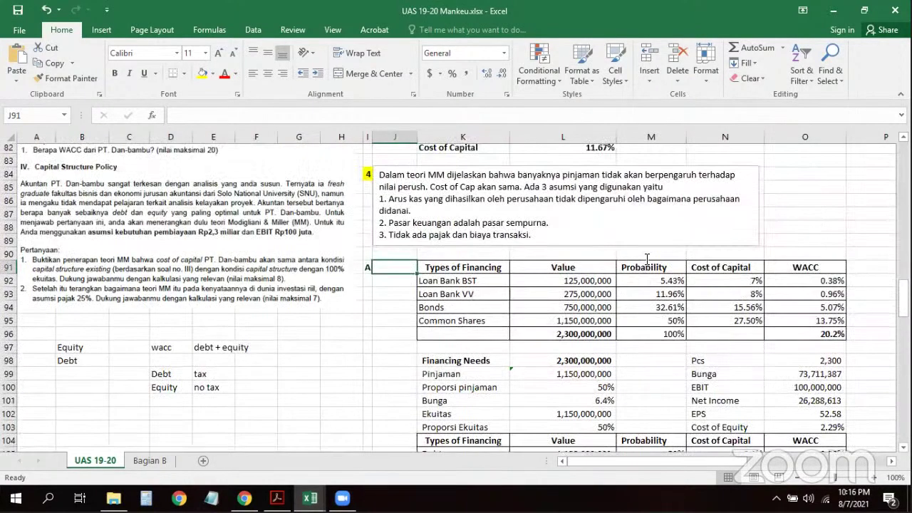
{"action": "scroll", "coordinate": [598, 236], "scroll_direction": "up", "scroll_amount": 3}
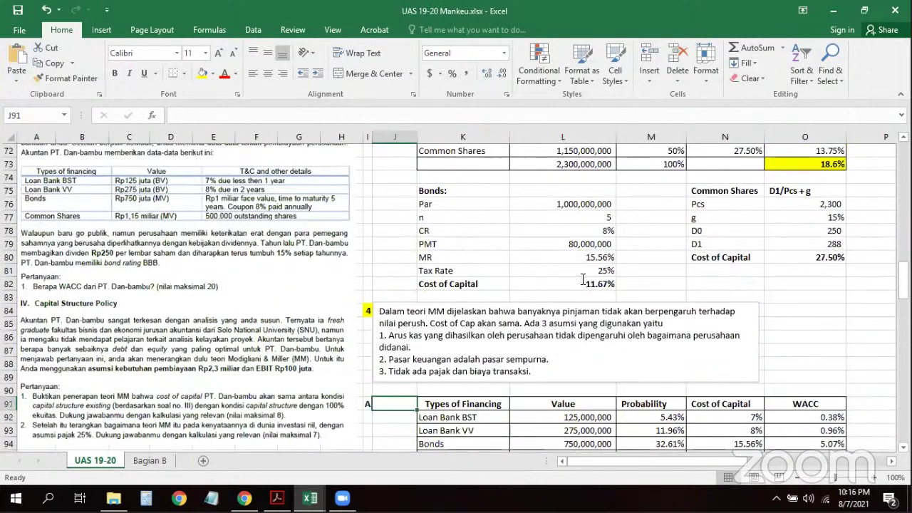
{"action": "scroll", "coordinate": [583, 280], "scroll_direction": "down", "scroll_amount": 4}
{"action": "left_click", "coordinate": [567, 260]}
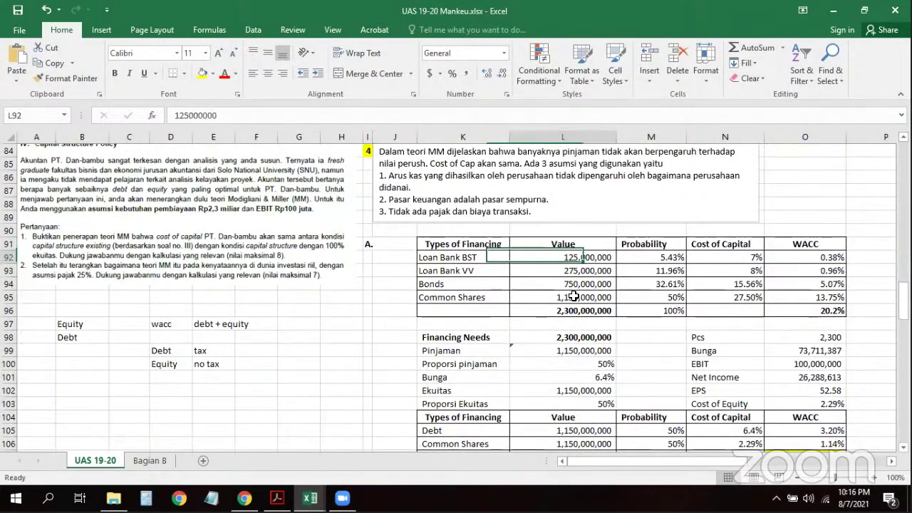
{"action": "left_click", "coordinate": [574, 296], "text": "shift"}
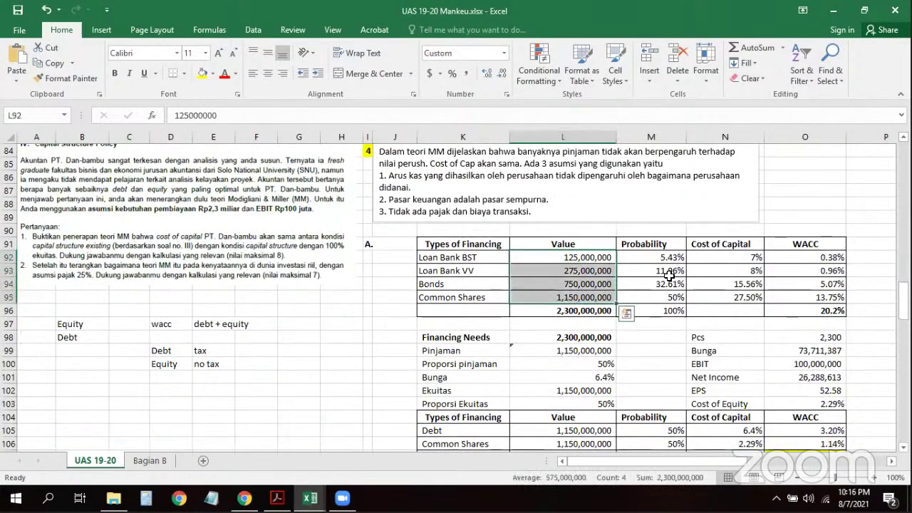
{"action": "left_click_drag", "start_coordinate": [670, 258], "coordinate": [675, 292]}
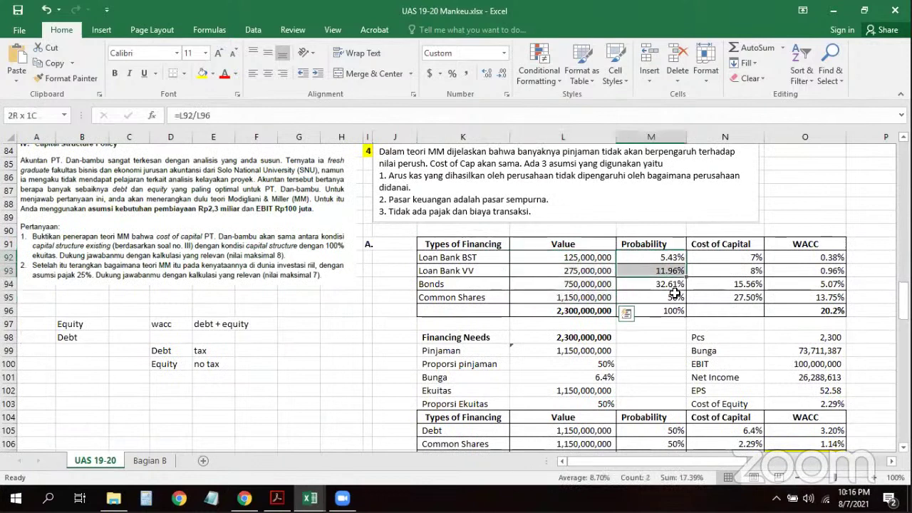
- Try 100,000,000 as the Loan Bank BST value in L92, check its probability formula in M92, and undo the change
{"action": "left_click", "coordinate": [596, 262]}
{"action": "type", "text": "1"}
{"action": "type", "text": "00,000,000"}
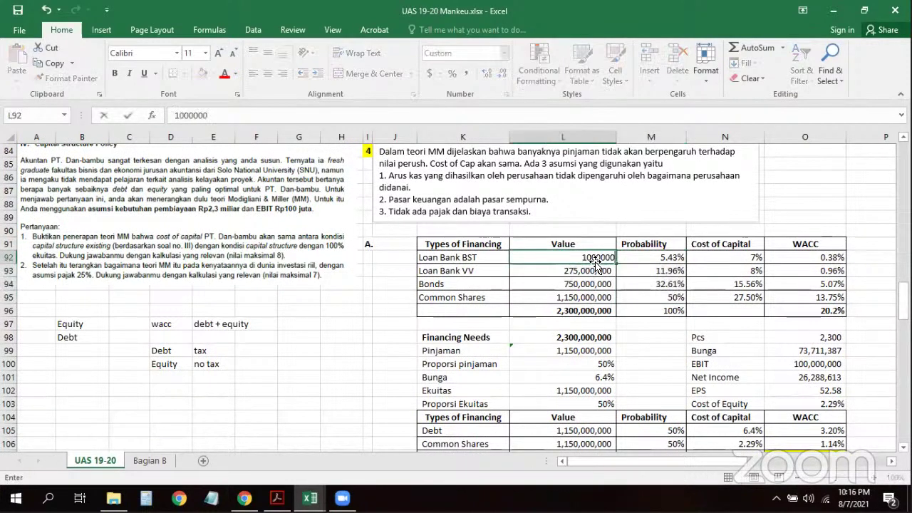
{"action": "key", "text": "Return"}
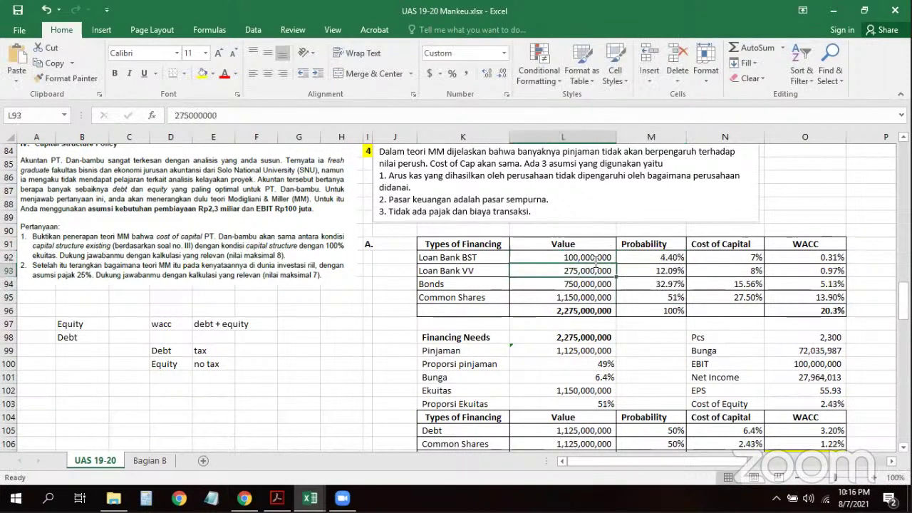
{"action": "left_click", "coordinate": [680, 261]}
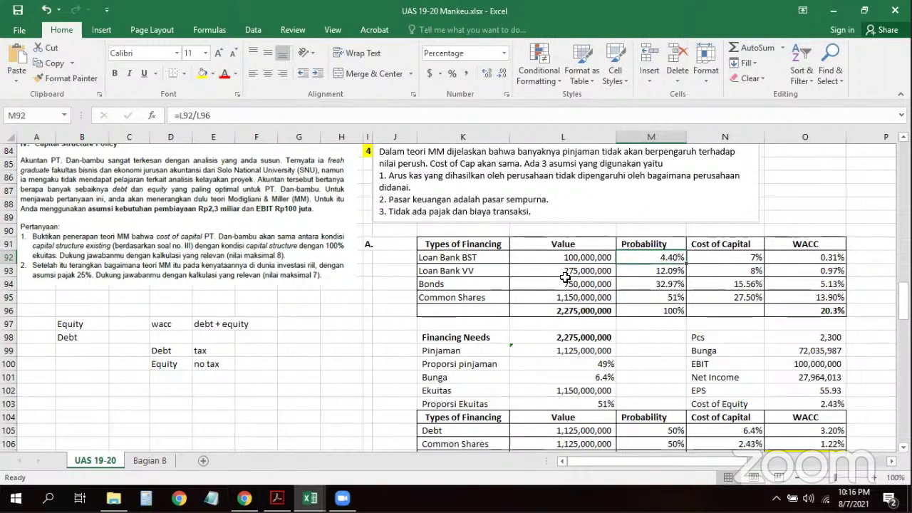
{"action": "key", "text": "ctrl+z"}
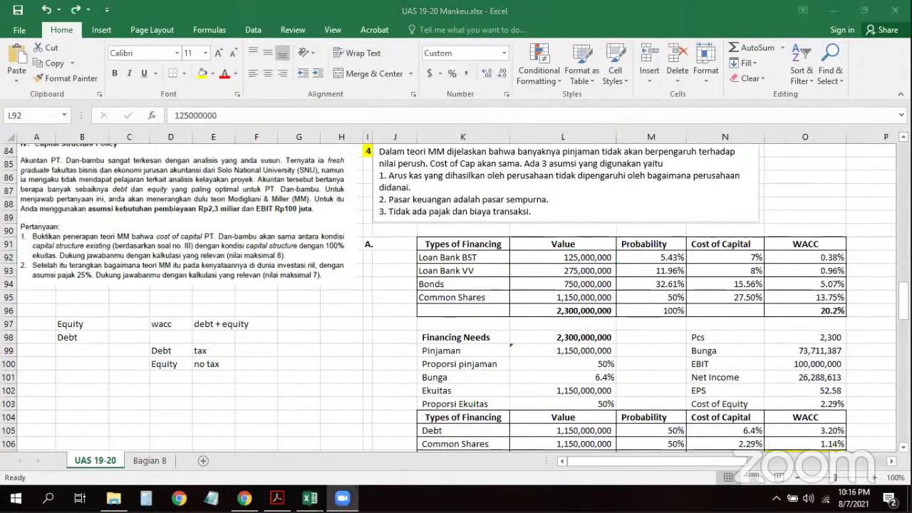
- Review the project NPV, cost of capital and Modigliani-Miller answers down to the Financial Planning and Forecasting question
{"action": "left_click", "coordinate": [338, 322]}
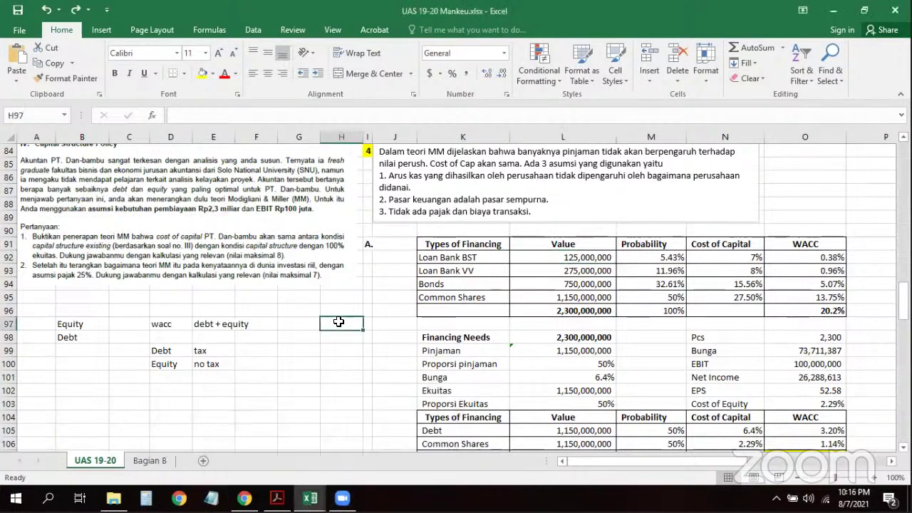
{"action": "scroll", "coordinate": [339, 322], "scroll_direction": "up", "scroll_amount": 3}
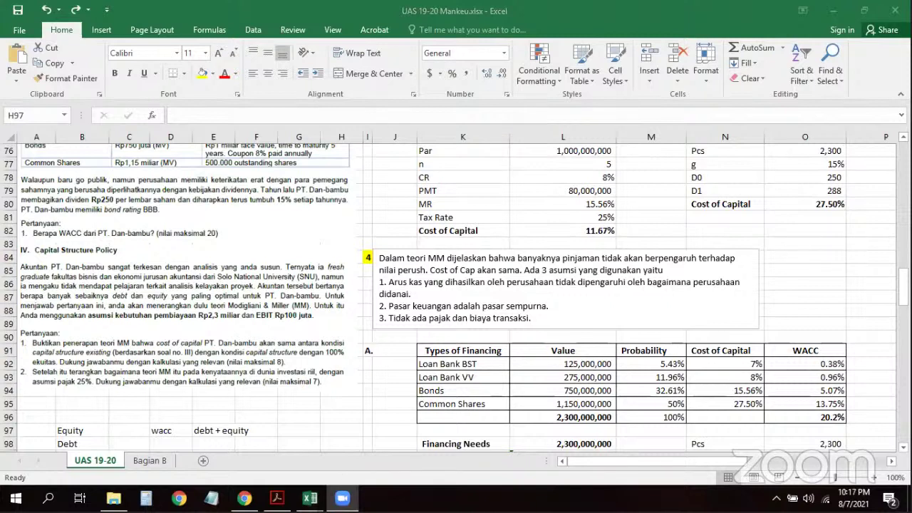
{"action": "left_click", "coordinate": [310, 498]}
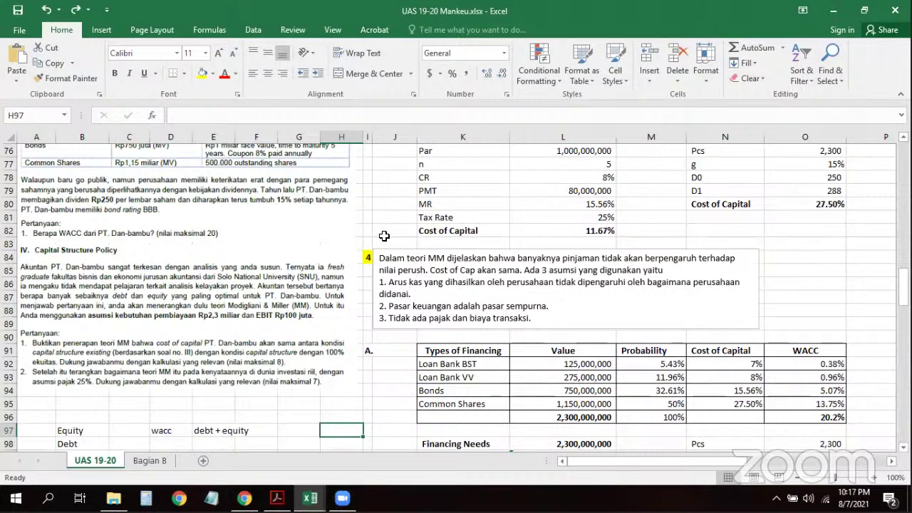
{"action": "scroll", "coordinate": [384, 236], "scroll_direction": "up", "scroll_amount": 9}
{"action": "scroll", "coordinate": [384, 236], "scroll_direction": "up", "scroll_amount": 1}
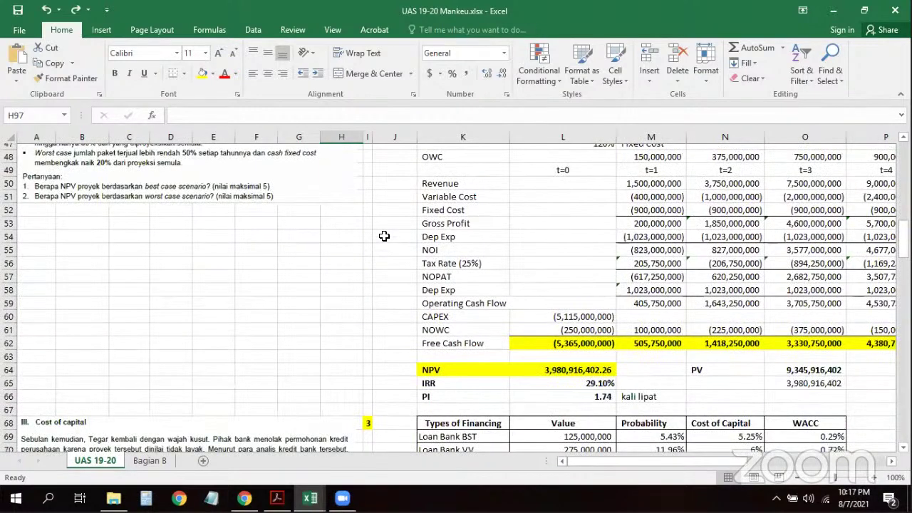
{"action": "scroll", "coordinate": [384, 236], "scroll_direction": "down", "scroll_amount": 8}
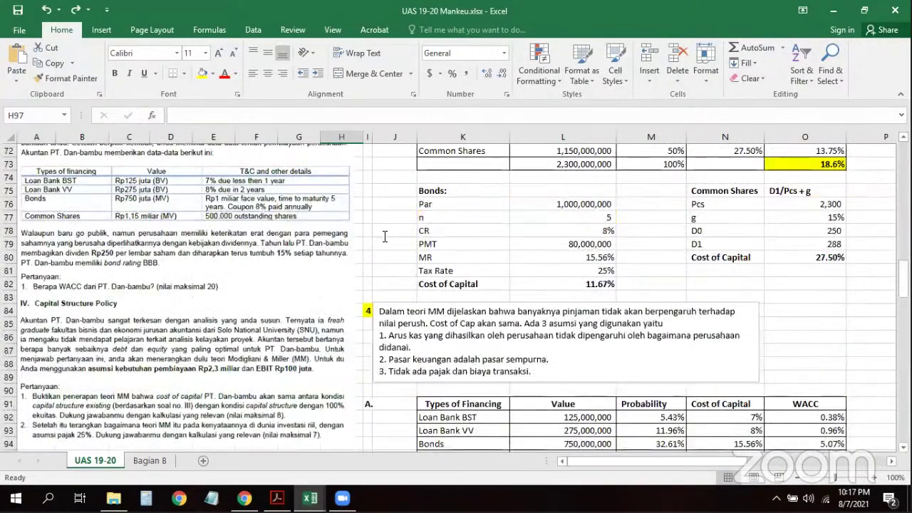
{"action": "scroll", "coordinate": [385, 236], "scroll_direction": "down", "scroll_amount": 2}
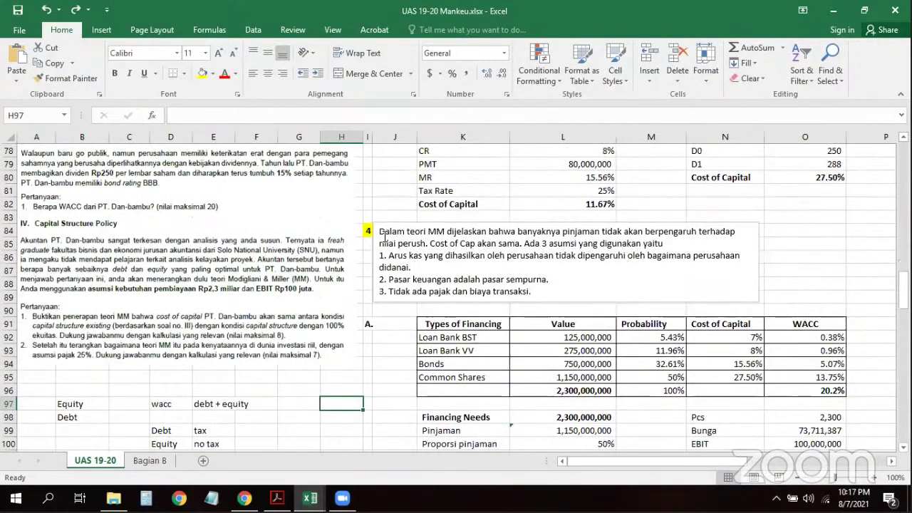
{"action": "scroll", "coordinate": [384, 235], "scroll_direction": "down", "scroll_amount": 6}
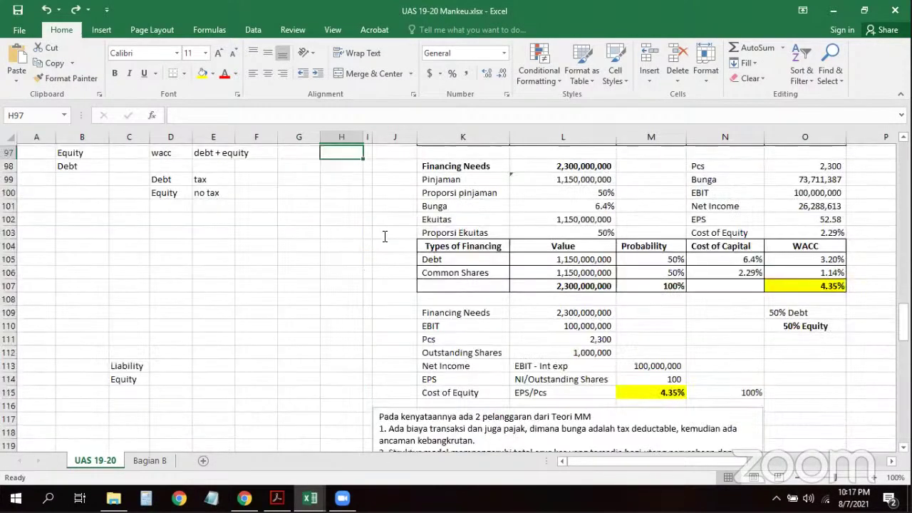
{"action": "scroll", "coordinate": [384, 236], "scroll_direction": "down", "scroll_amount": 1}
{"action": "scroll", "coordinate": [385, 236], "scroll_direction": "down", "scroll_amount": 6}
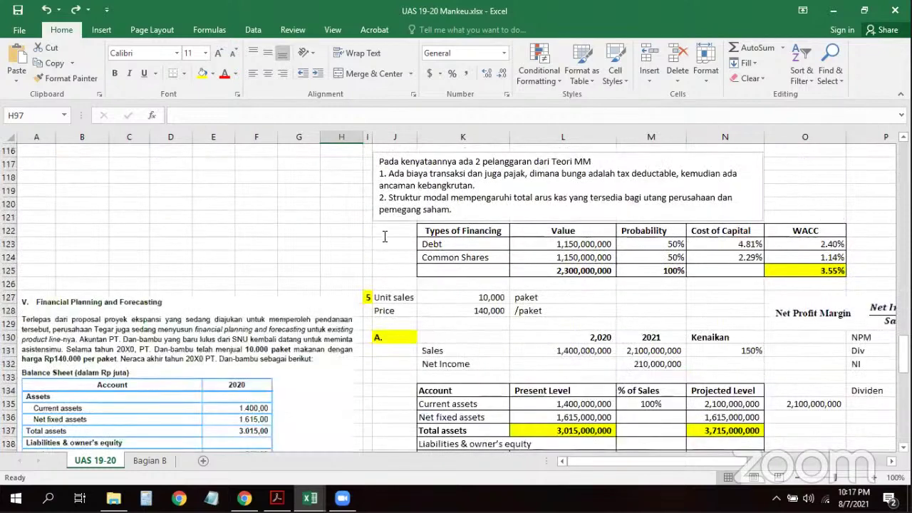
{"action": "scroll", "coordinate": [384, 236], "scroll_direction": "down", "scroll_amount": 2}
{"action": "scroll", "coordinate": [384, 236], "scroll_direction": "down", "scroll_amount": 1}
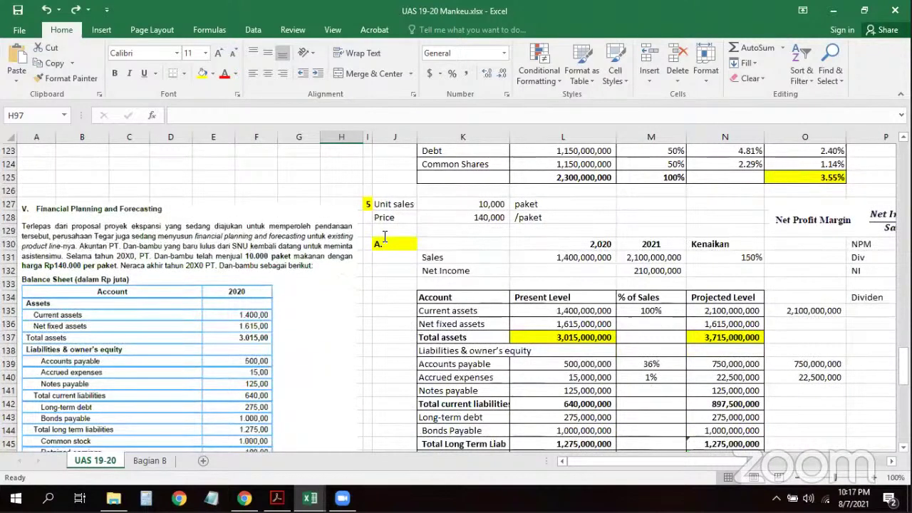
- Inspect the % of Sales cells for current assets, net fixed assets, accounts payable and accrued expenses in answer 5A's forecast table
{"action": "scroll", "coordinate": [652, 258], "scroll_direction": "down", "scroll_amount": 1}
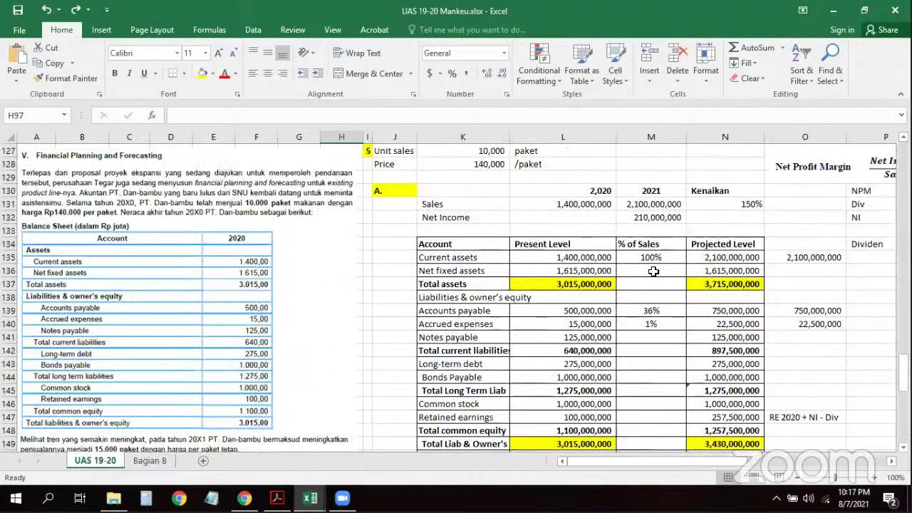
{"action": "left_click", "coordinate": [653, 261]}
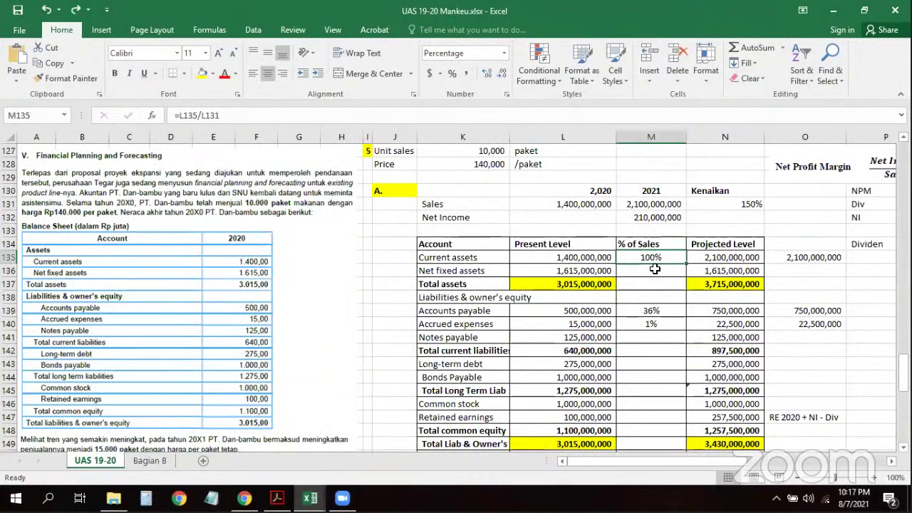
{"action": "left_click", "coordinate": [655, 269]}
{"action": "left_click", "coordinate": [651, 310]}
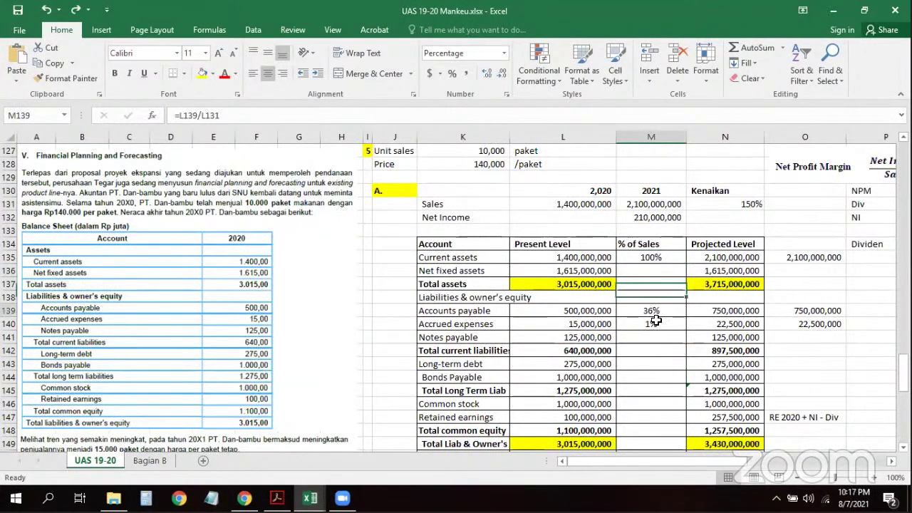
{"action": "left_click", "coordinate": [670, 327]}
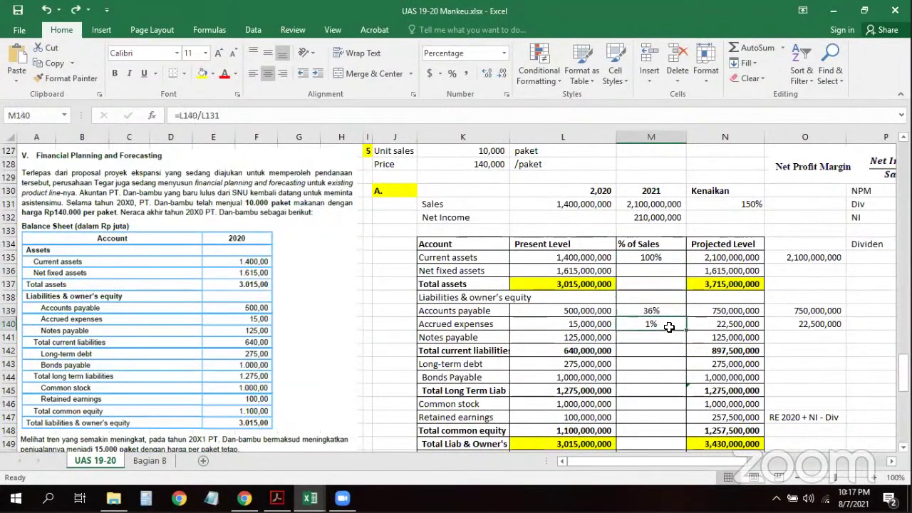
{"action": "left_click", "coordinate": [641, 272]}
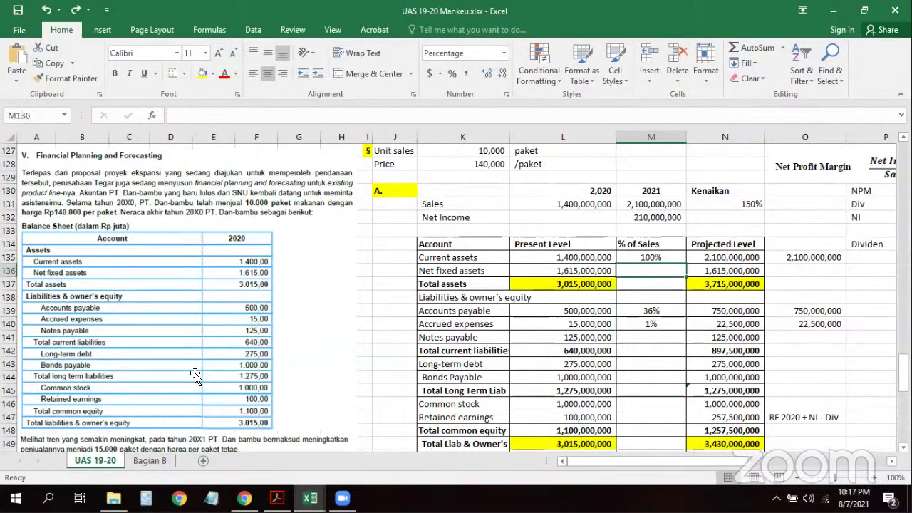
- Review the Financial Planning and Forecasting question and its forecast table, and return to the Modigliani-Miller cost of equity answer
{"action": "scroll", "coordinate": [194, 375], "scroll_direction": "down", "scroll_amount": 4}
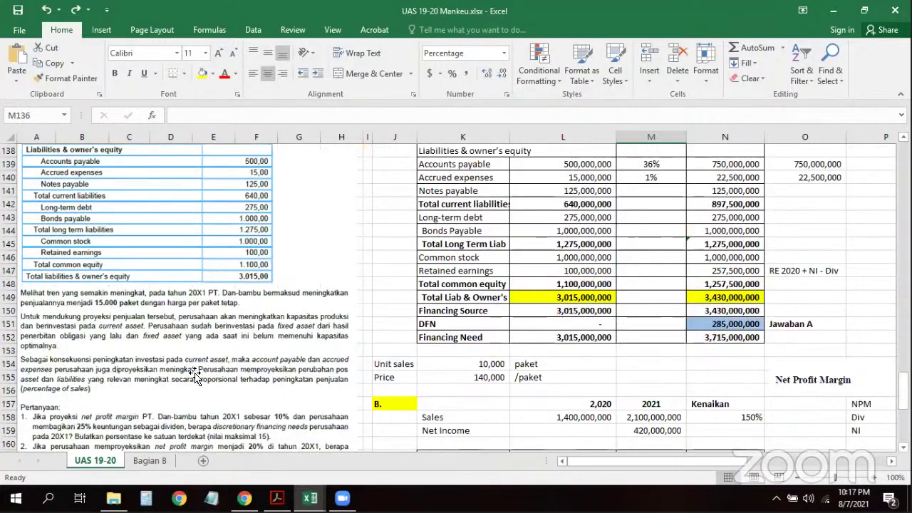
{"action": "scroll", "coordinate": [194, 376], "scroll_direction": "up", "scroll_amount": 2}
{"action": "scroll", "coordinate": [248, 341], "scroll_direction": "up", "scroll_amount": 1}
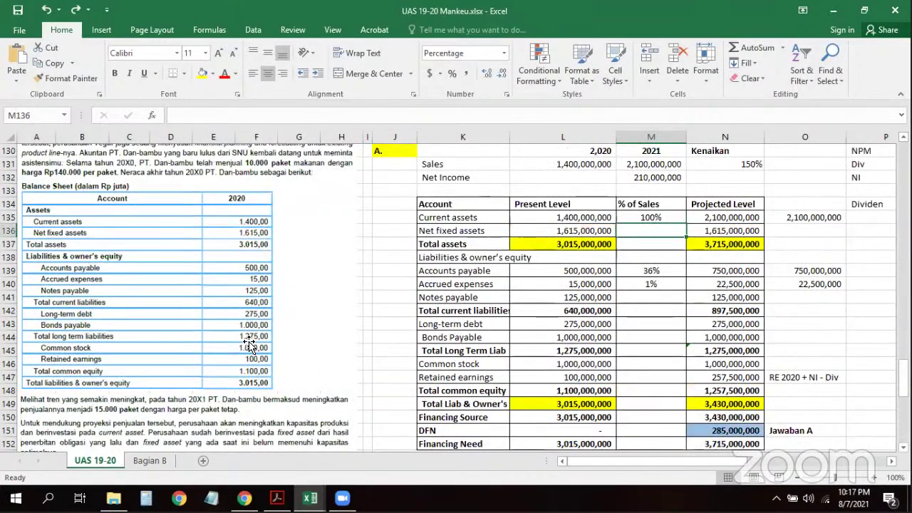
{"action": "scroll", "coordinate": [249, 342], "scroll_direction": "up", "scroll_amount": 8}
{"action": "scroll", "coordinate": [249, 342], "scroll_direction": "up", "scroll_amount": 1}
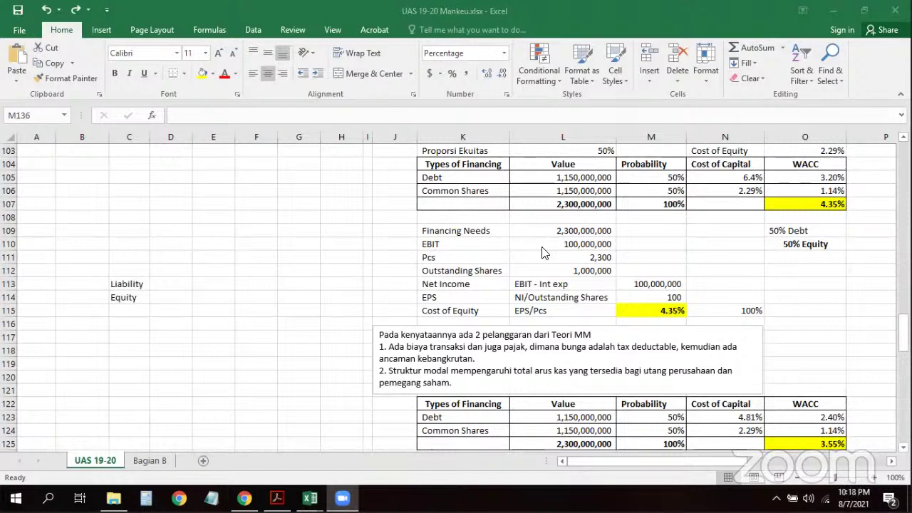
{"action": "left_click", "coordinate": [720, 270]}
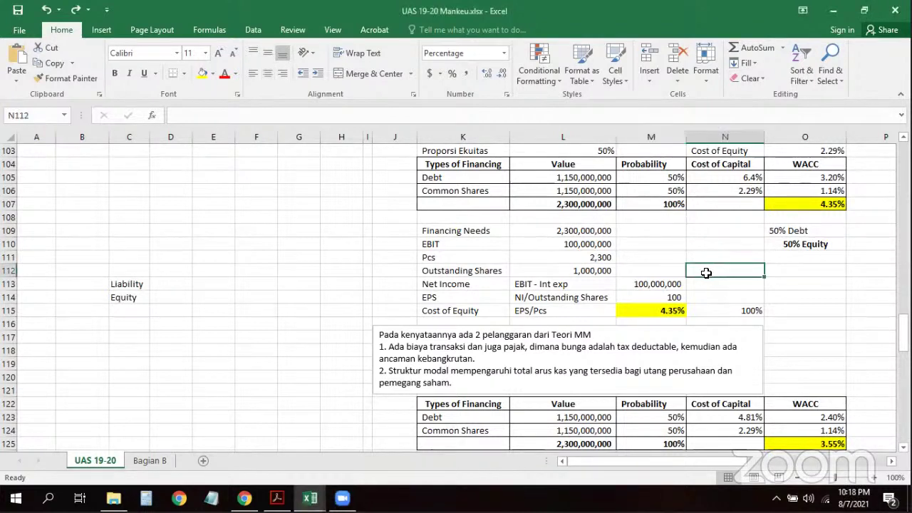
{"action": "scroll", "coordinate": [707, 273], "scroll_direction": "down", "scroll_amount": 1}
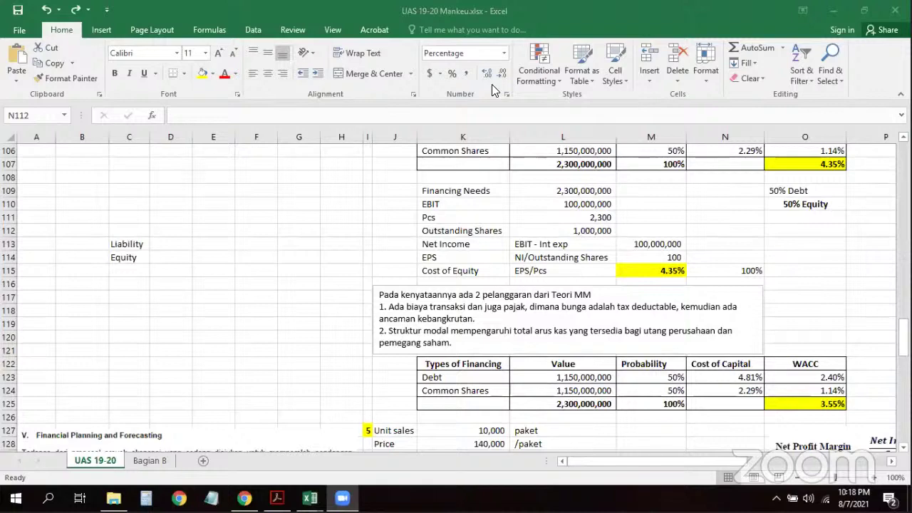
- Examine the matching questions and answers on the Bagian B sheet, including answer 4 and its profit formula in K6
{"action": "left_click", "coordinate": [146, 461]}
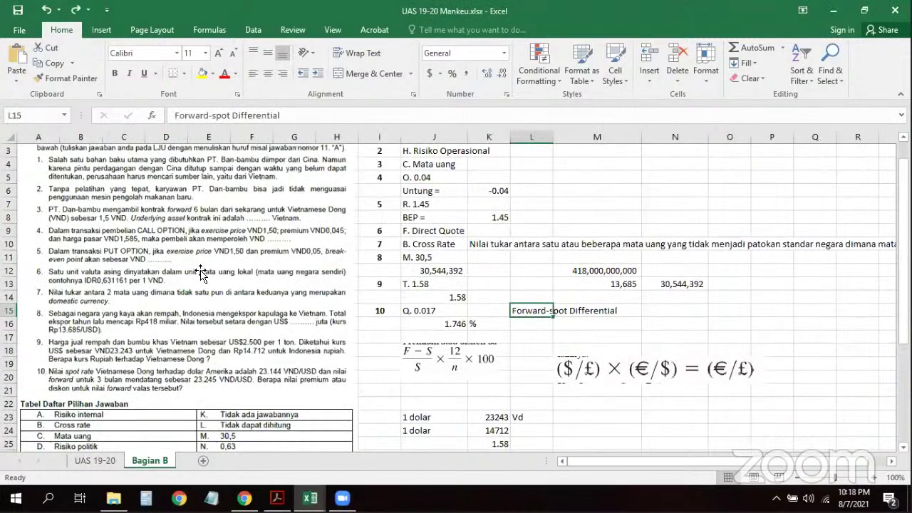
{"action": "scroll", "coordinate": [214, 264], "scroll_direction": "up", "scroll_amount": 1}
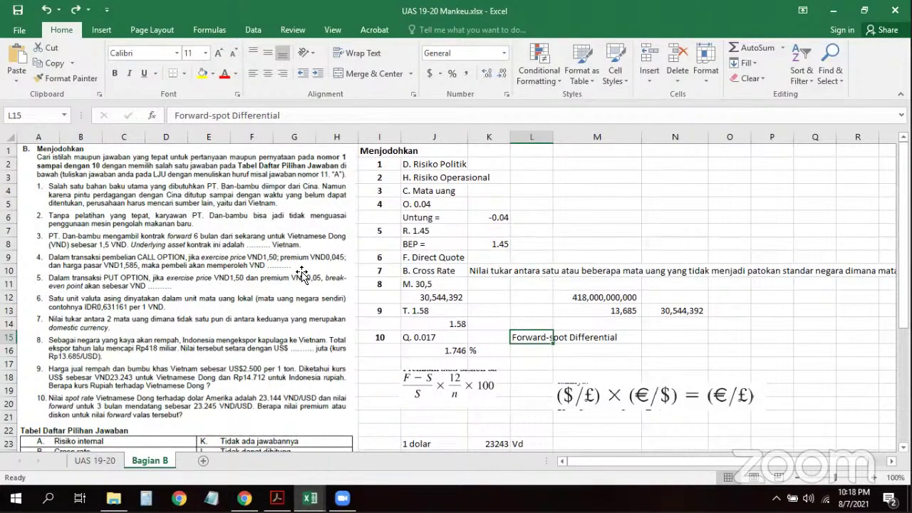
{"action": "left_click", "coordinate": [429, 243]}
{"action": "left_click", "coordinate": [429, 203]}
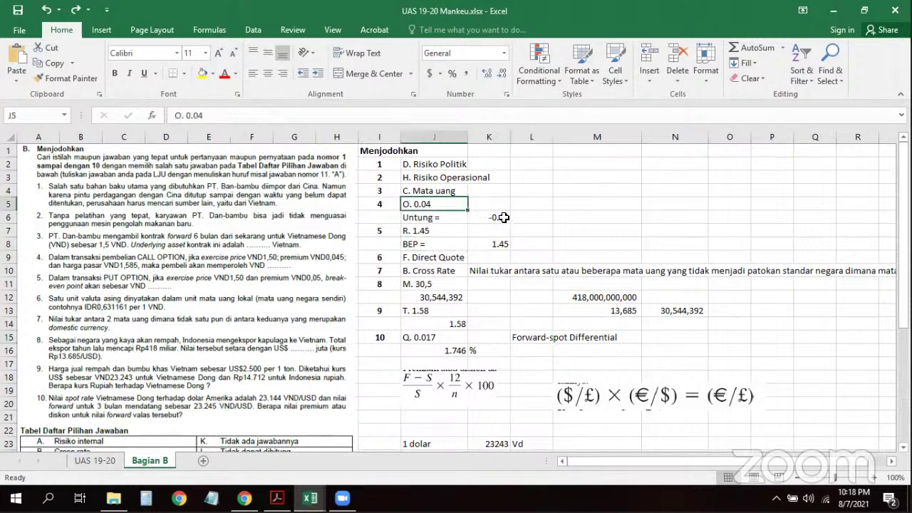
{"action": "left_click", "coordinate": [502, 217]}
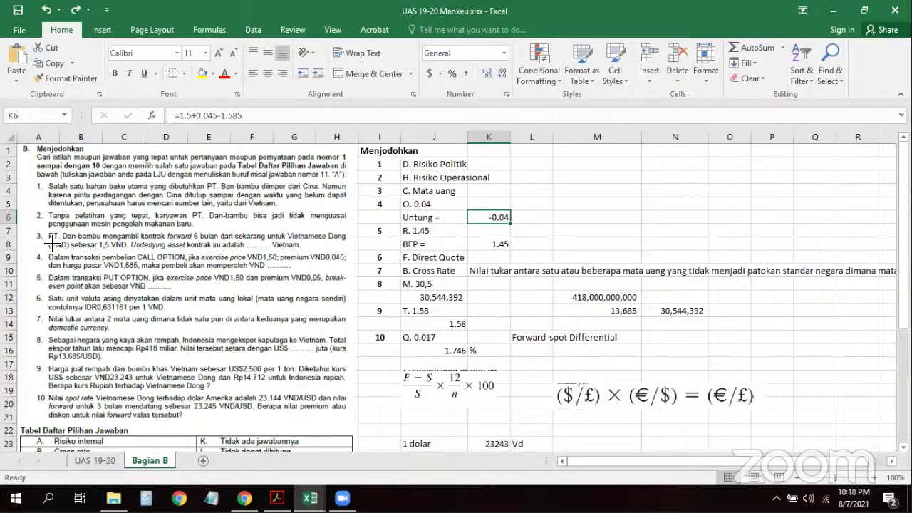
- Capture a screen snip of question 4 about the CALL OPTION purchase on the Bagian B sheet
{"action": "key", "text": "super+shift+s"}
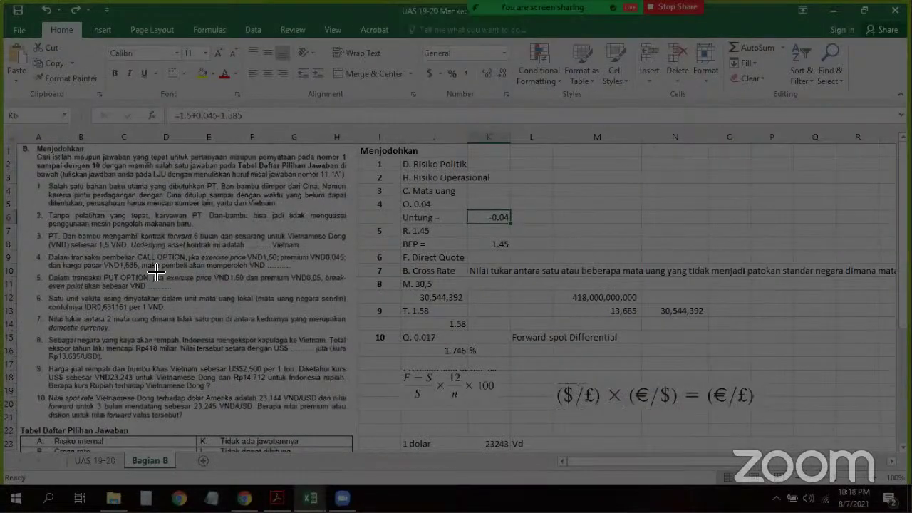
{"action": "left_click_drag", "start_coordinate": [156, 272], "coordinate": [94, 284]}
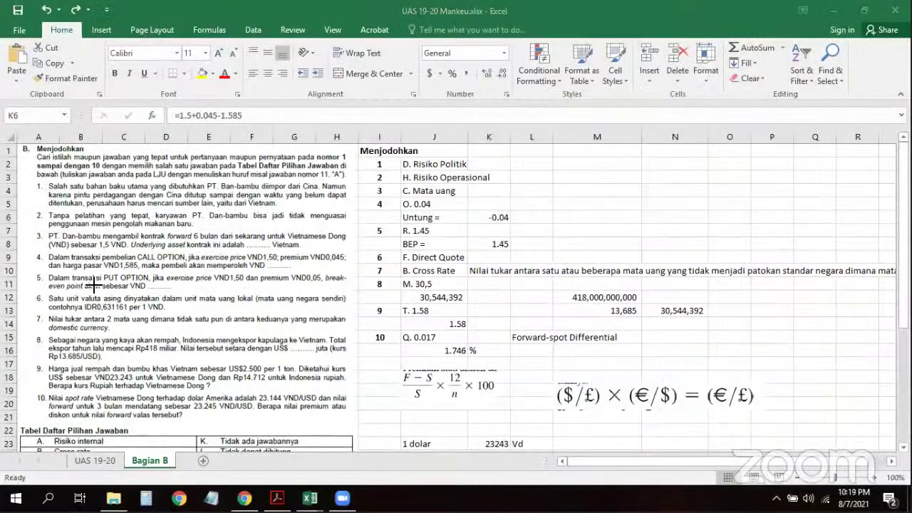
{"action": "key", "text": "super+shift+s"}
{"action": "left_click_drag", "start_coordinate": [30, 251], "coordinate": [355, 274]}
{"action": "mouse_move", "coordinate": [310, 498]}
- Paste the question 4 snip into the 14. Call and Put Option sheet of Cs Mankeu, placing it just above the chart
{"action": "left_click", "coordinate": [369, 457]}
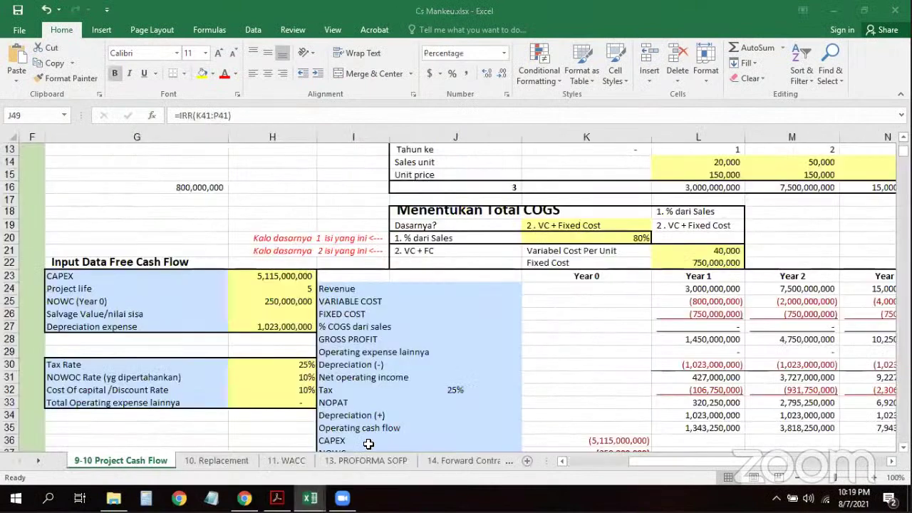
{"action": "left_click", "coordinate": [458, 462]}
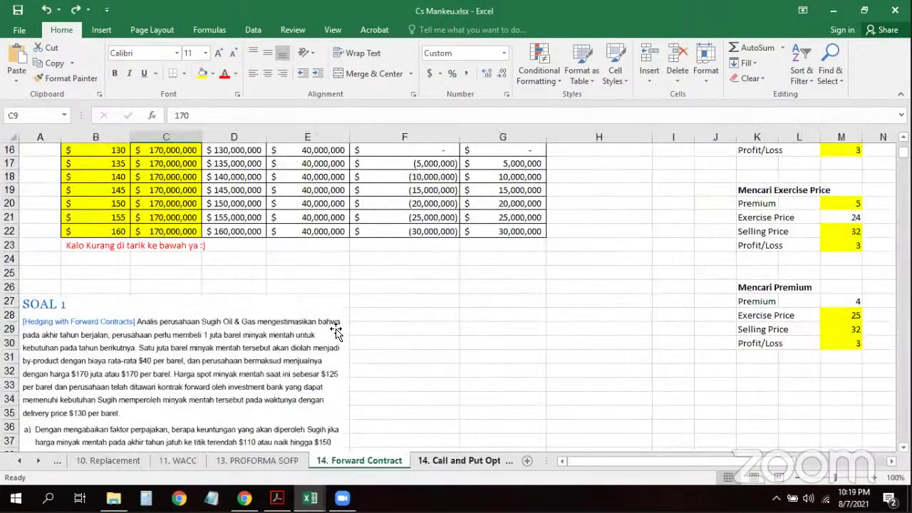
{"action": "left_click", "coordinate": [456, 462]}
{"action": "scroll", "coordinate": [580, 246], "scroll_direction": "up", "scroll_amount": 1}
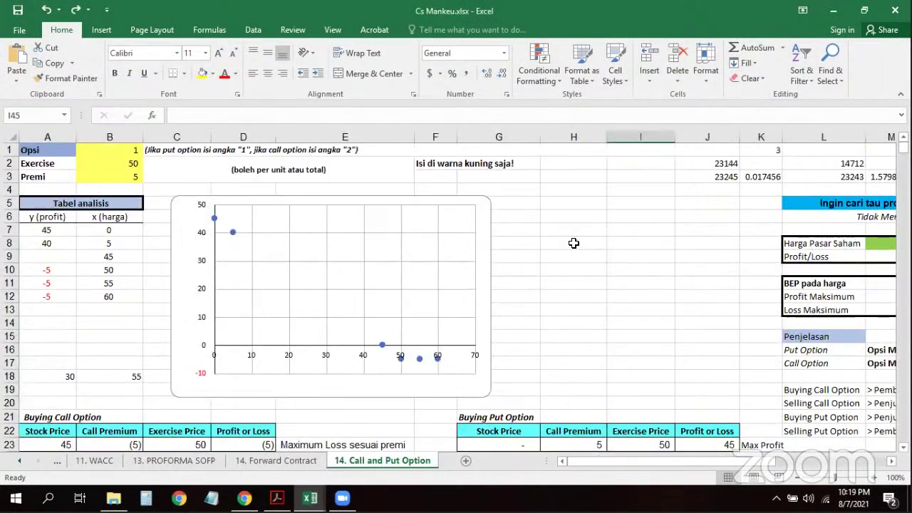
{"action": "left_click", "coordinate": [574, 245]}
{"action": "key", "text": "ctrl+v"}
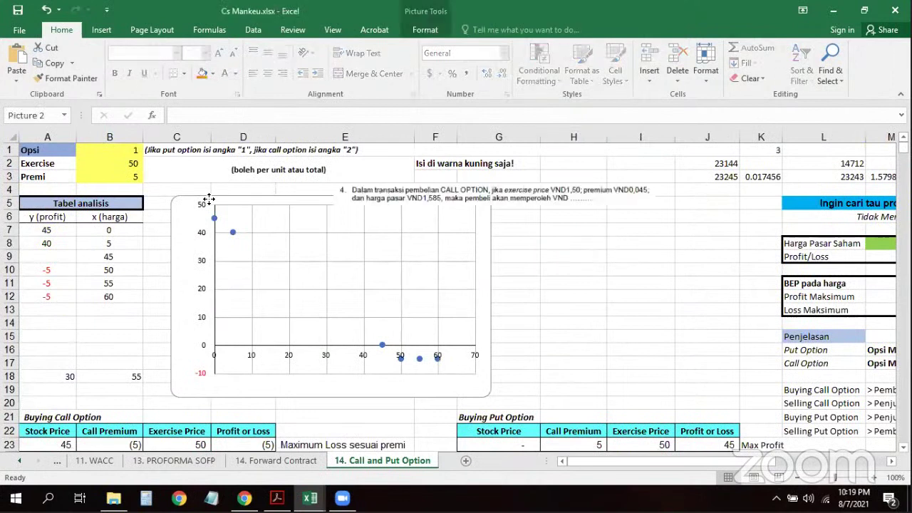
{"action": "left_click_drag", "start_coordinate": [201, 196], "coordinate": [210, 191]}
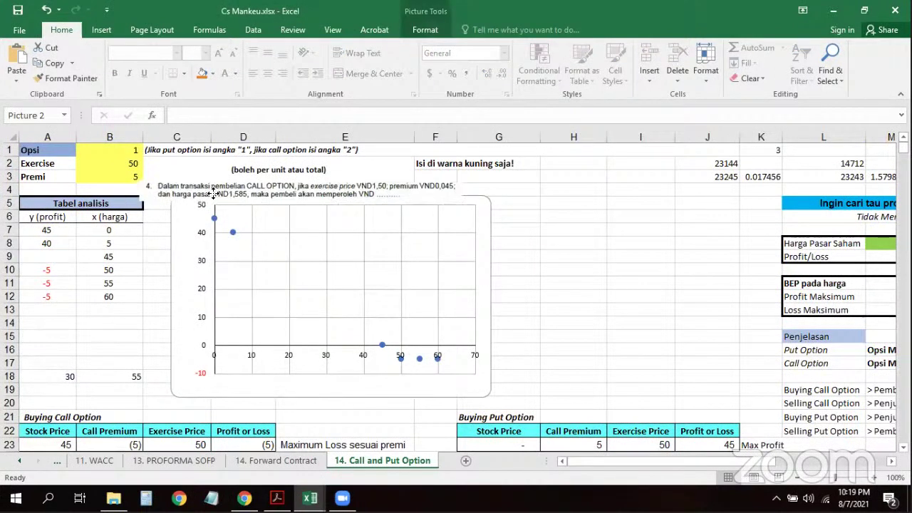
- Set the option's Exercise value in B2 to 1.5 and its Premi value in B3 to 0.045
{"action": "left_click", "coordinate": [128, 165]}
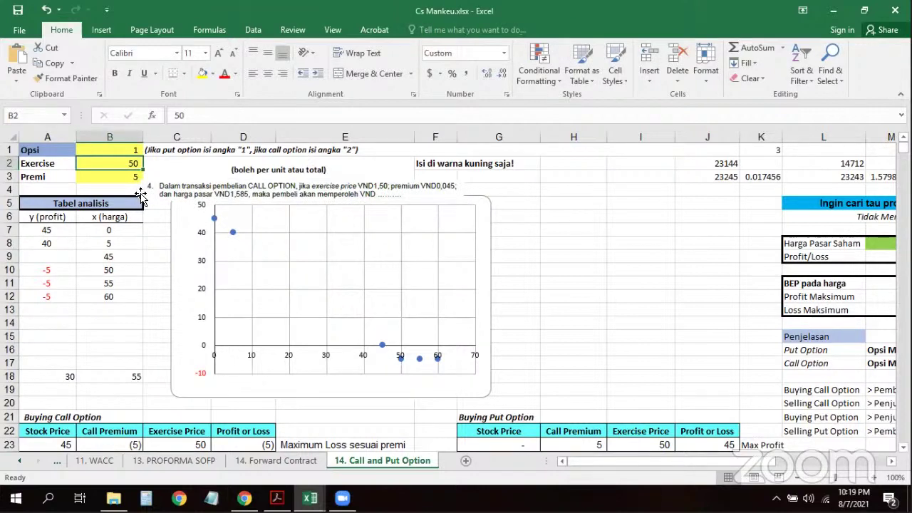
{"action": "type", "text": "1,5"}
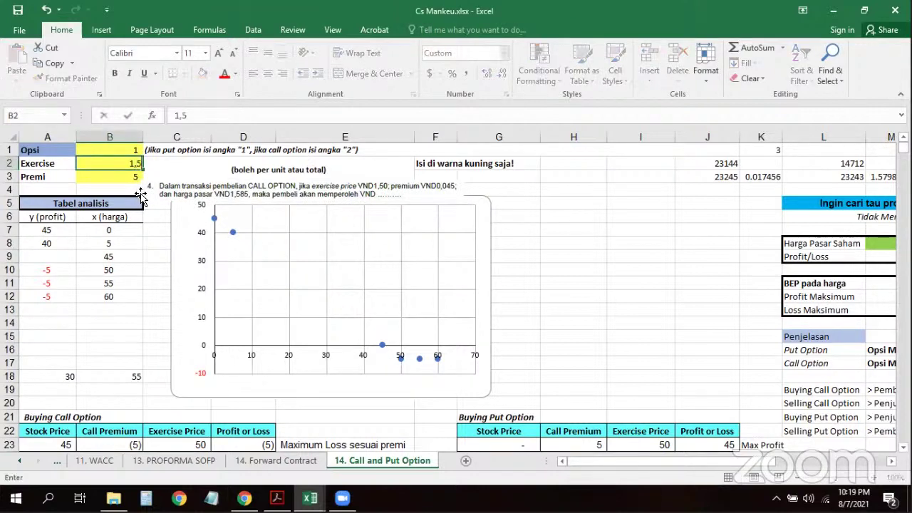
{"action": "key", "text": "BackSpace"}
{"action": "type", "text": "5"}
{"action": "key", "text": "Return"}
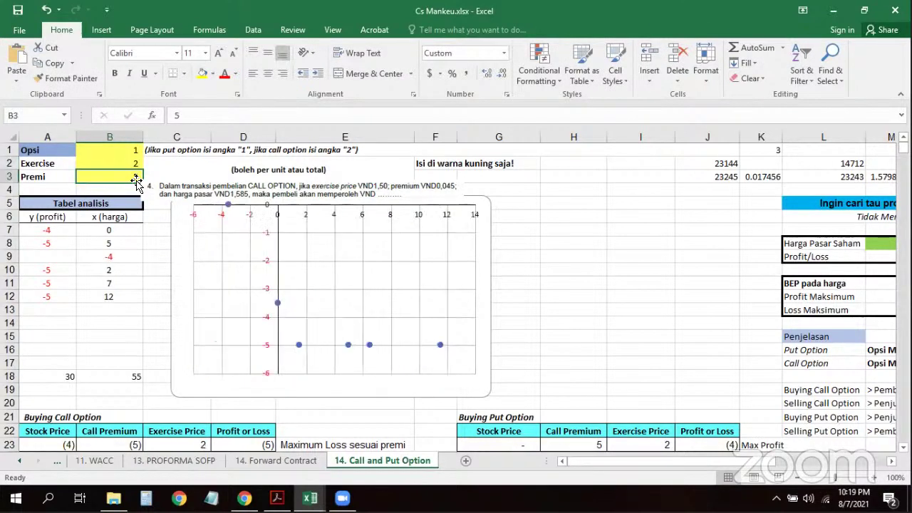
{"action": "type", "text": "0."}
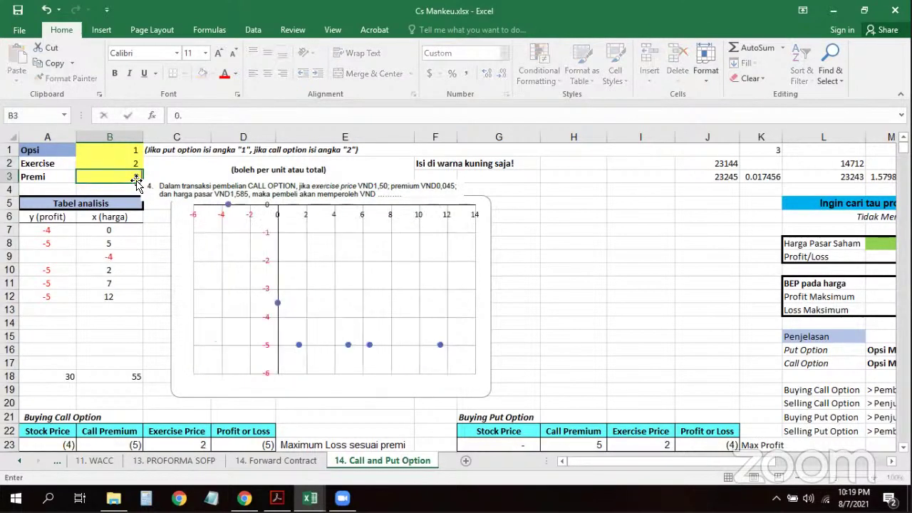
{"action": "type", "text": "045"}
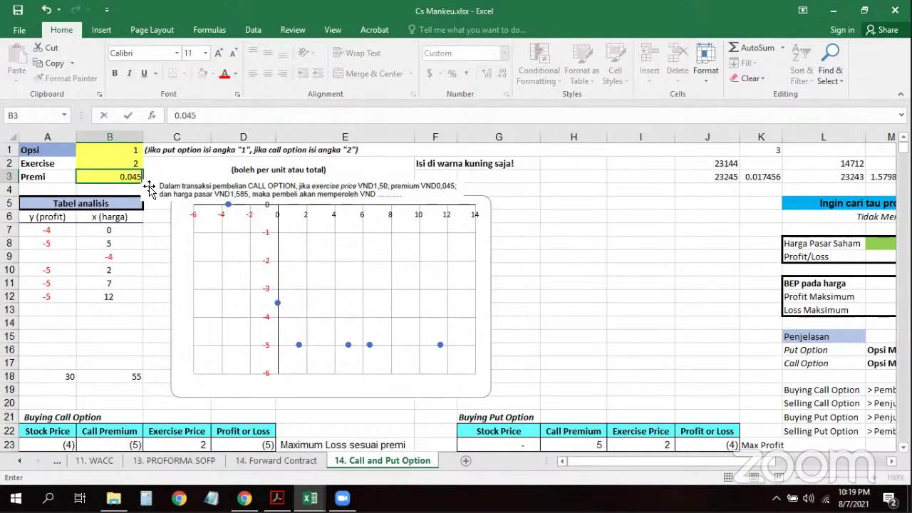
{"action": "key", "text": "Return"}
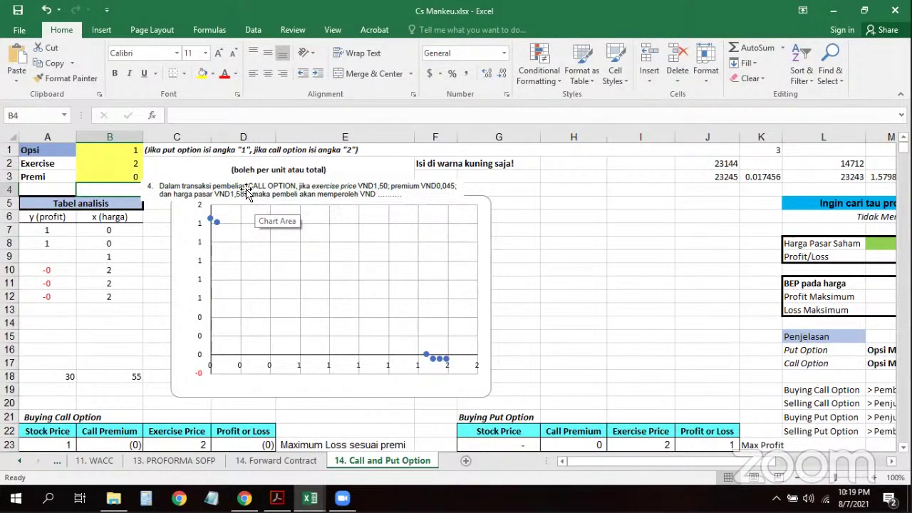
- Enter 1.585 as the stock price in A24 of the Buying Call Option table
{"action": "scroll", "coordinate": [246, 192], "scroll_direction": "down", "scroll_amount": 1}
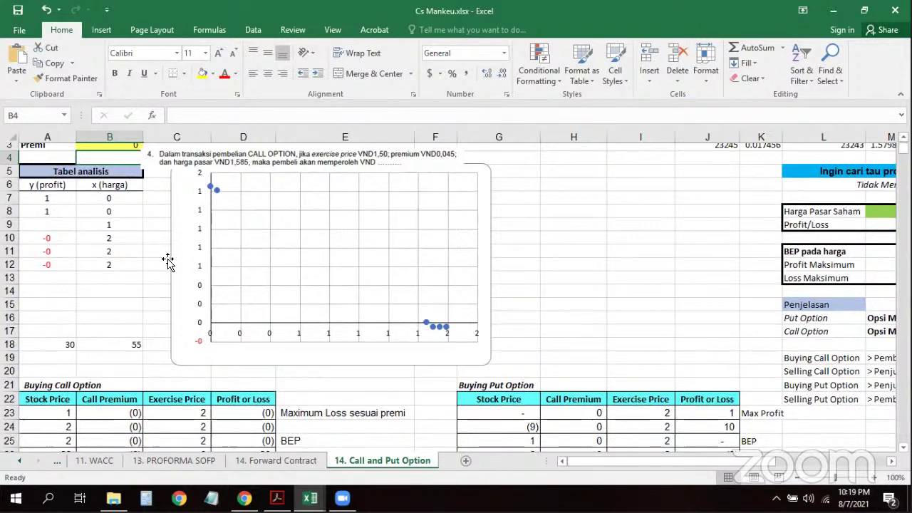
{"action": "scroll", "coordinate": [168, 262], "scroll_direction": "down", "scroll_amount": 1}
{"action": "scroll", "coordinate": [64, 317], "scroll_direction": "down", "scroll_amount": 2}
{"action": "left_click", "coordinate": [62, 323]}
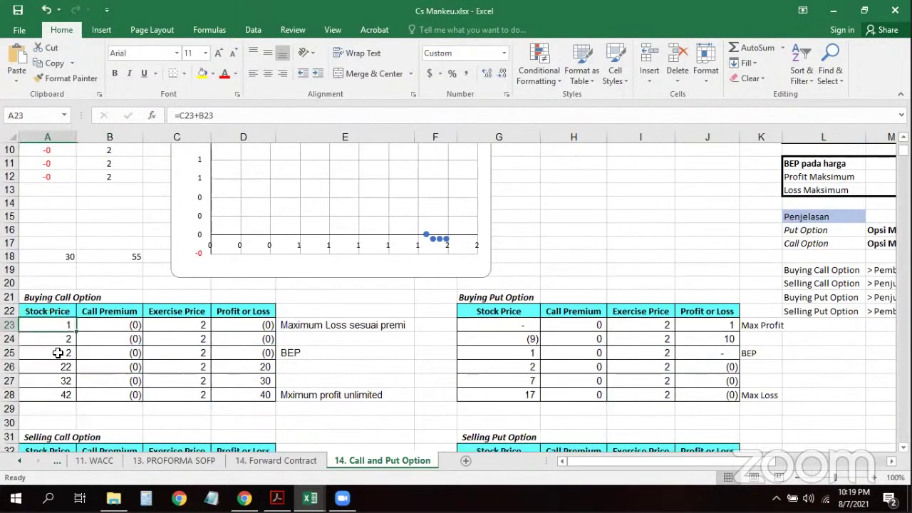
{"action": "key", "text": "Down"}
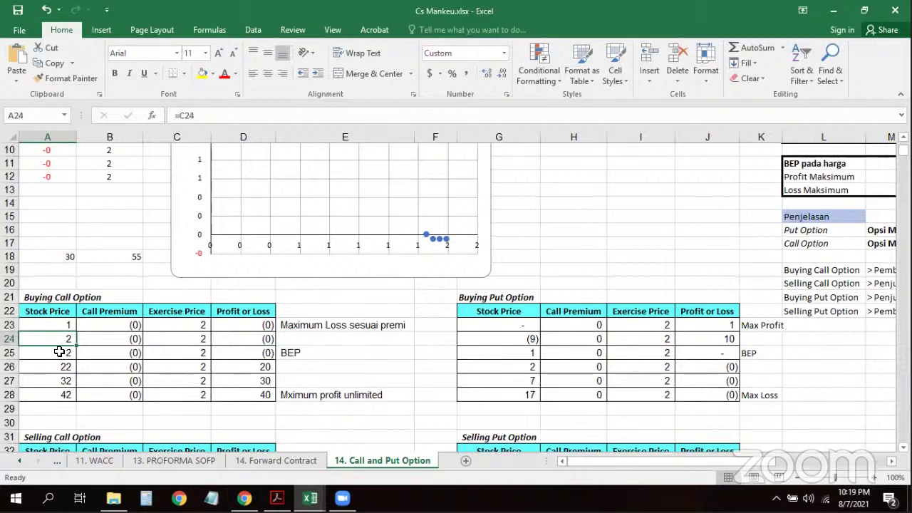
{"action": "type", "text": "1.5"}
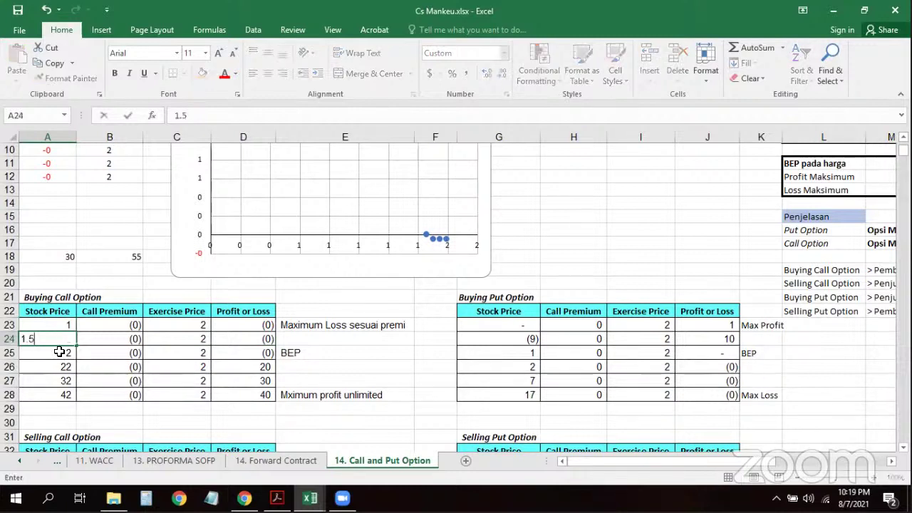
{"action": "key", "text": "Return"}
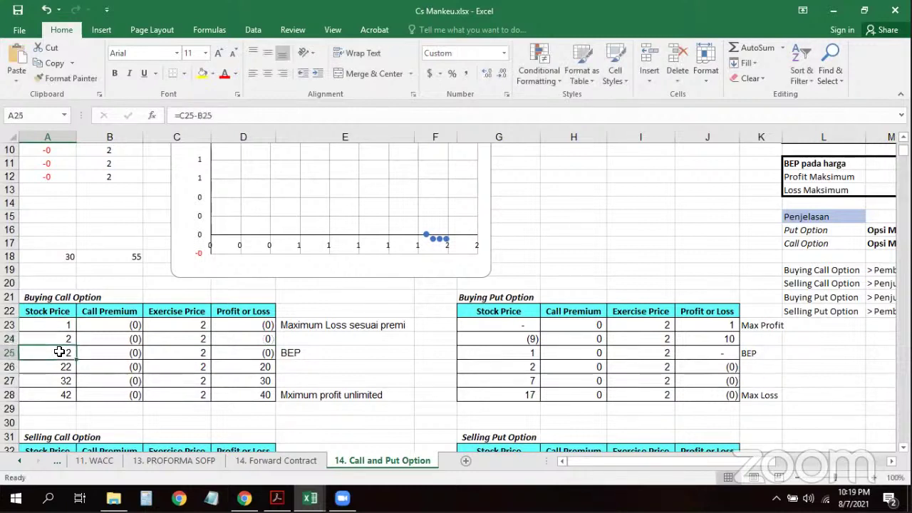
- Display the Profit or Loss value in D24 of the Buying Call Option table with three decimal places
{"action": "left_click", "coordinate": [243, 341]}
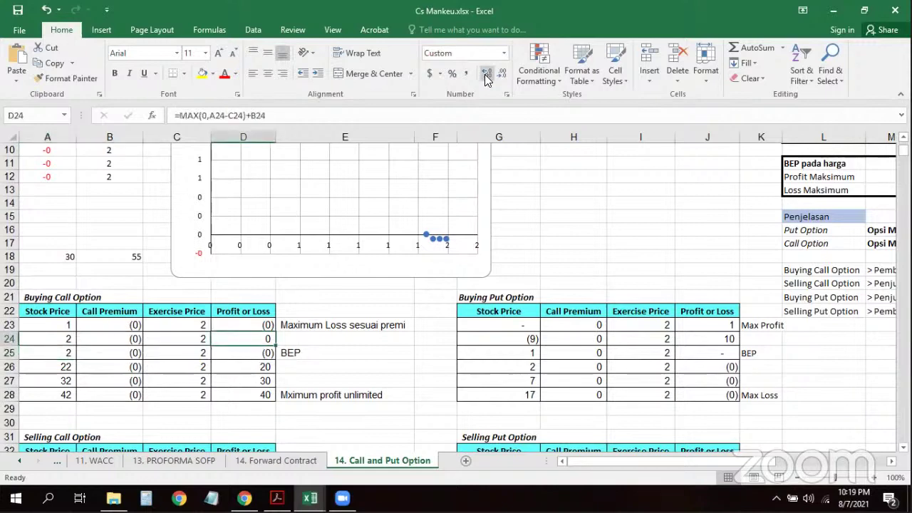
{"action": "left_click", "coordinate": [485, 76]}
{"action": "left_click", "coordinate": [486, 76]}
{"action": "left_click", "coordinate": [486, 76]}
{"action": "scroll", "coordinate": [283, 378], "scroll_direction": "up", "scroll_amount": 1}
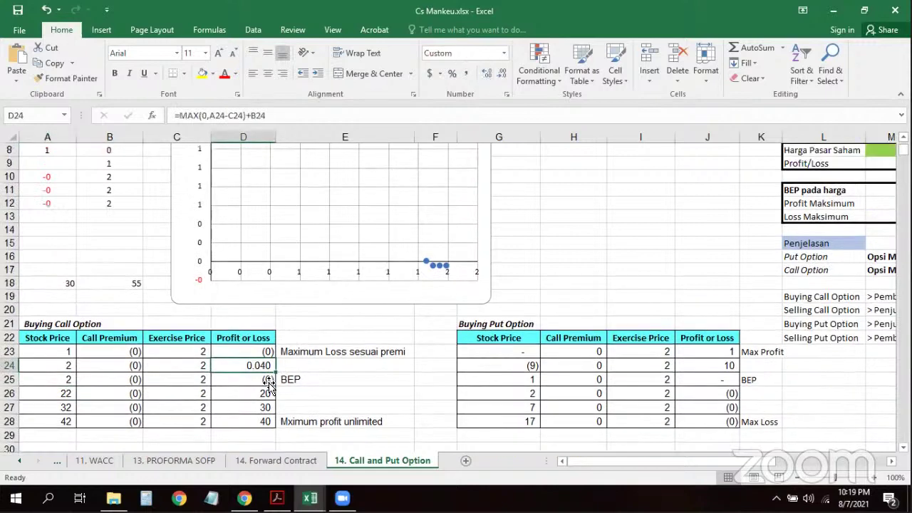
- Check answer 4 on the Bagian B sheet of UAS 19-20 Mankeu, and return to the Buying Call Option table in Cs Mankeu
{"action": "scroll", "coordinate": [283, 378], "scroll_direction": "up", "scroll_amount": 2}
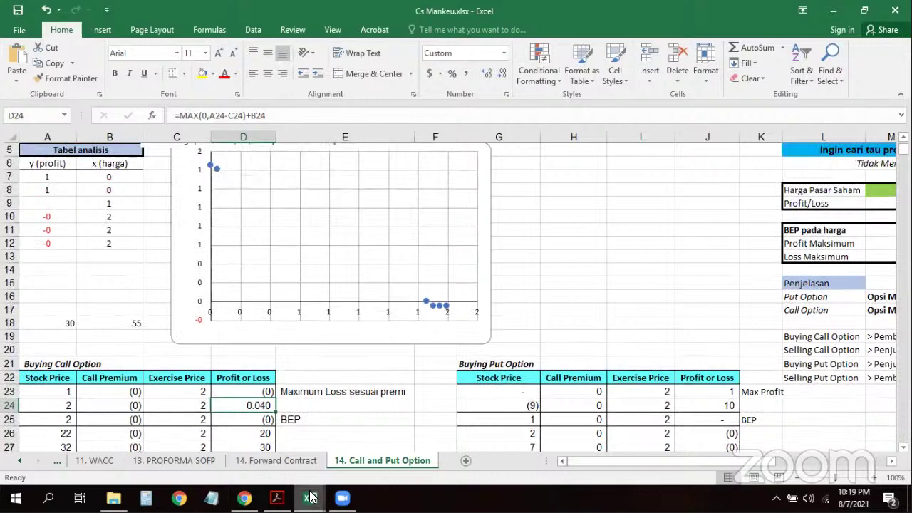
{"action": "left_click", "coordinate": [263, 434]}
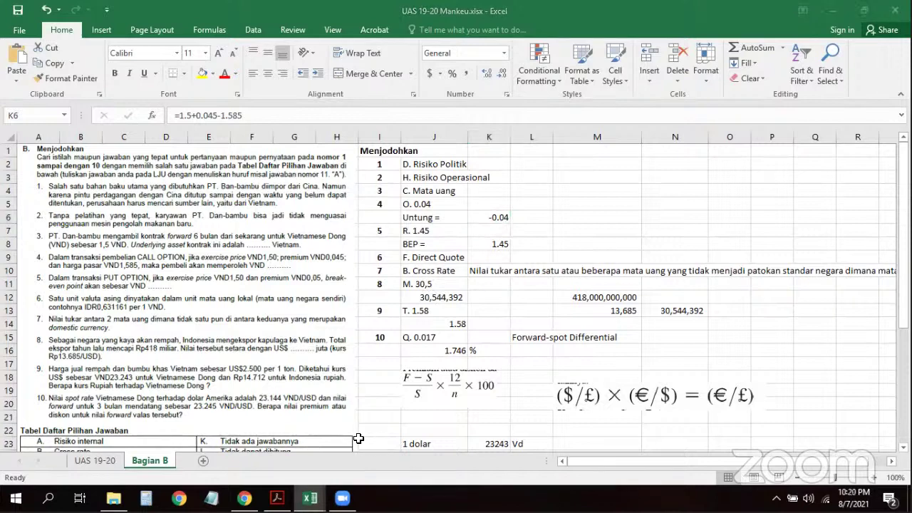
{"action": "key", "text": "alt+Tab"}
{"action": "scroll", "coordinate": [62, 351], "scroll_direction": "down", "scroll_amount": 1}
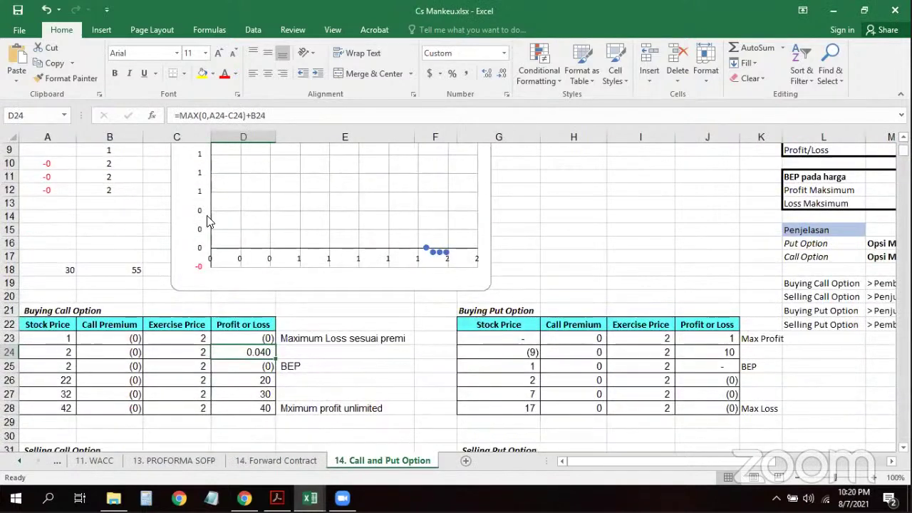
- Display the stock price in A24 with four decimal places and check the Profit or Loss formula in D24
{"action": "left_click", "coordinate": [61, 351]}
{"action": "left_click", "coordinate": [487, 74]}
{"action": "left_click", "coordinate": [487, 74]}
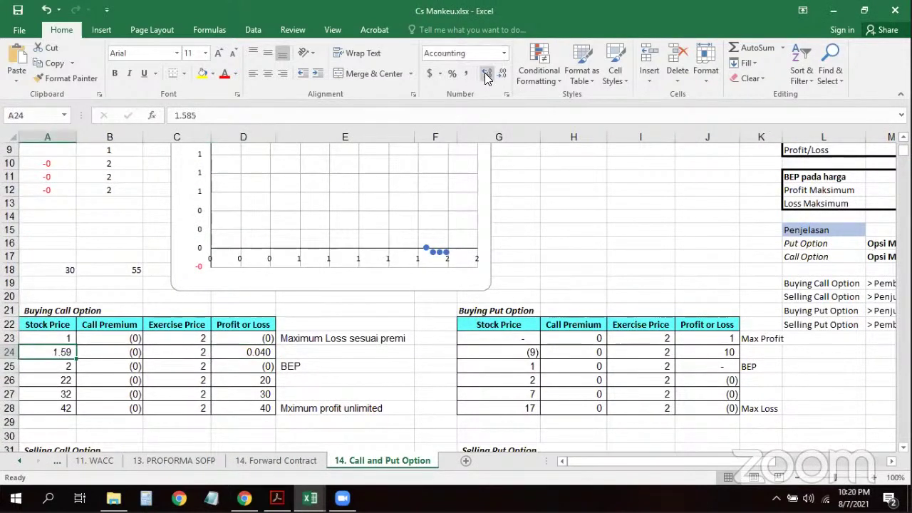
{"action": "left_click", "coordinate": [487, 74]}
{"action": "left_click", "coordinate": [486, 74]}
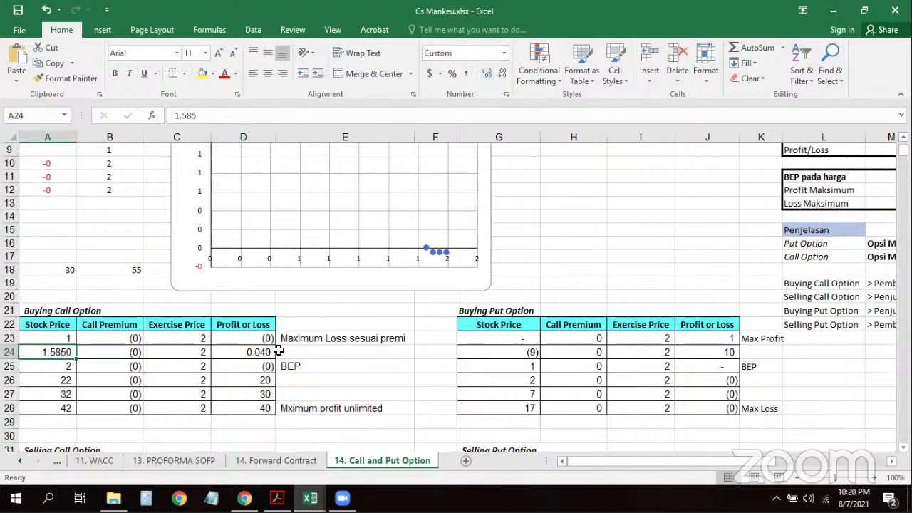
{"action": "left_click", "coordinate": [243, 352]}
{"action": "scroll", "coordinate": [245, 197], "scroll_direction": "up", "scroll_amount": 1}
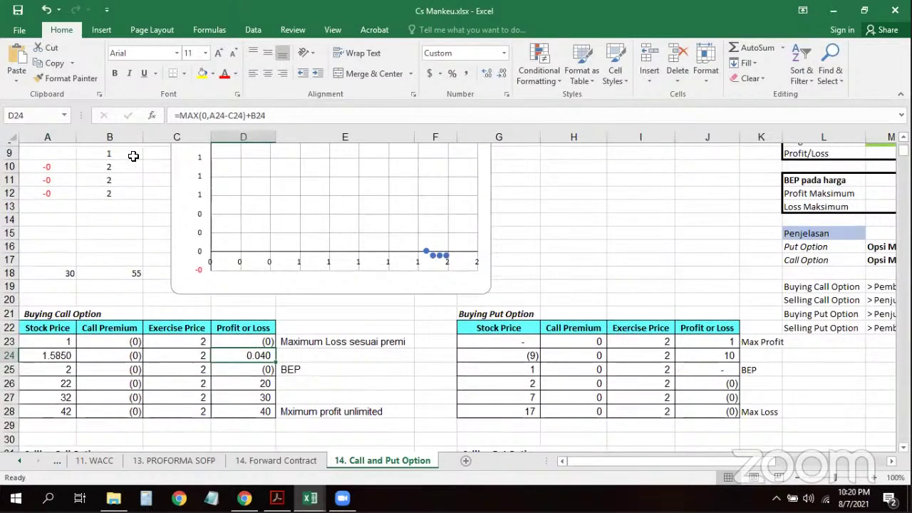
- Display the exercise price in B2 with two decimal places and show more decimals for the premium in B3
{"action": "scroll", "coordinate": [133, 160], "scroll_direction": "up", "scroll_amount": 2}
{"action": "left_click", "coordinate": [109, 163]}
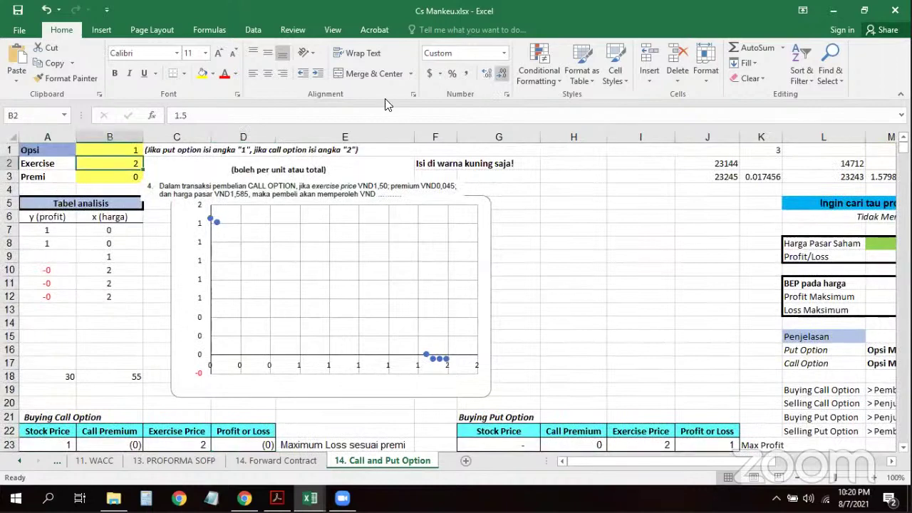
{"action": "left_click", "coordinate": [487, 74]}
{"action": "left_click", "coordinate": [487, 74]}
{"action": "key", "text": "Return"}
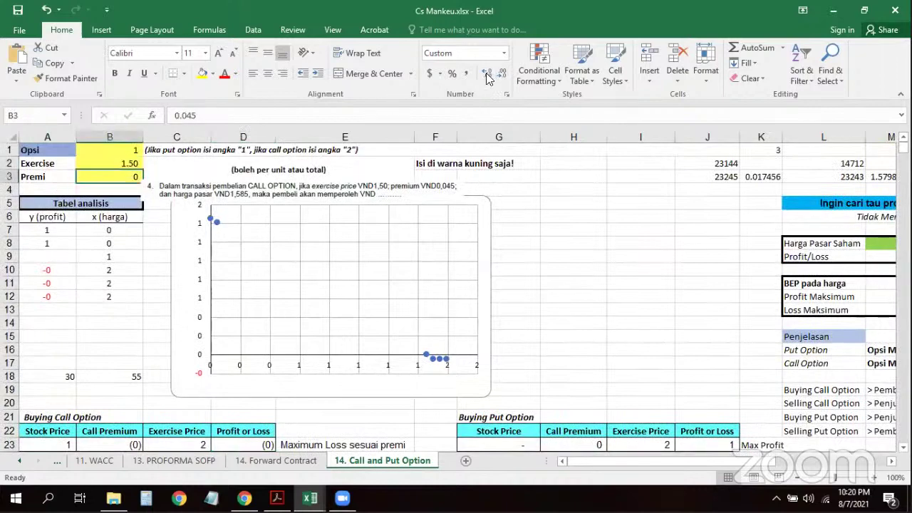
{"action": "left_click", "coordinate": [487, 74]}
- Check the Profit or Loss formula in D24 of the Buying Call Option table, and return to answer 4 on Bagian B in UAS 19-20 Mankeu
{"action": "scroll", "coordinate": [285, 324], "scroll_direction": "down", "scroll_amount": 4}
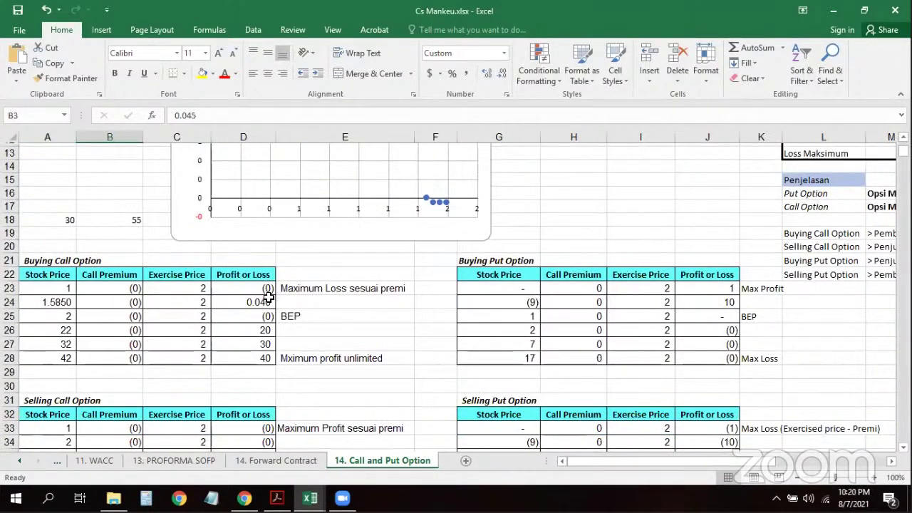
{"action": "left_click", "coordinate": [268, 300]}
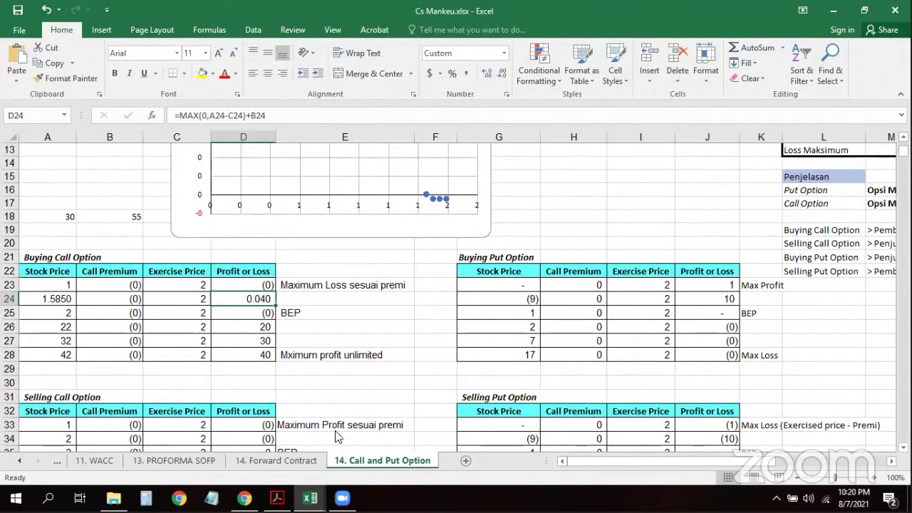
{"action": "left_click", "coordinate": [259, 452]}
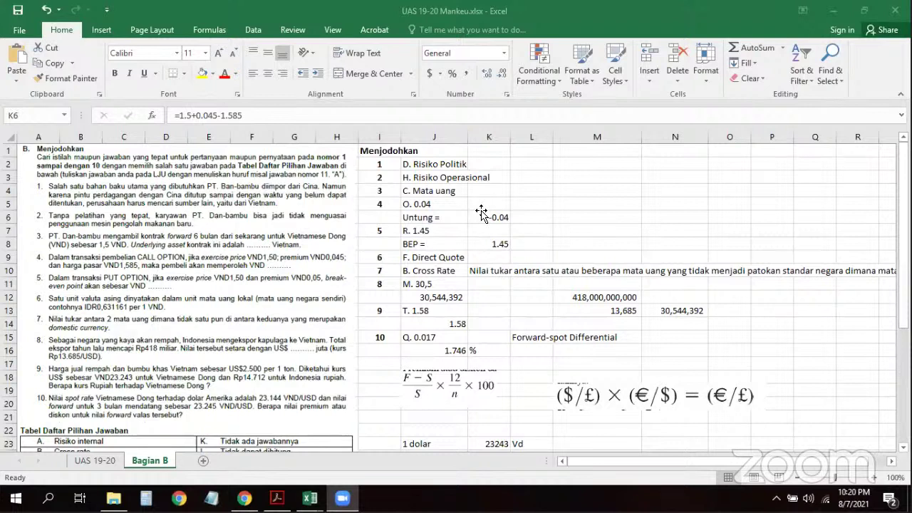
{"action": "left_click", "coordinate": [535, 227]}
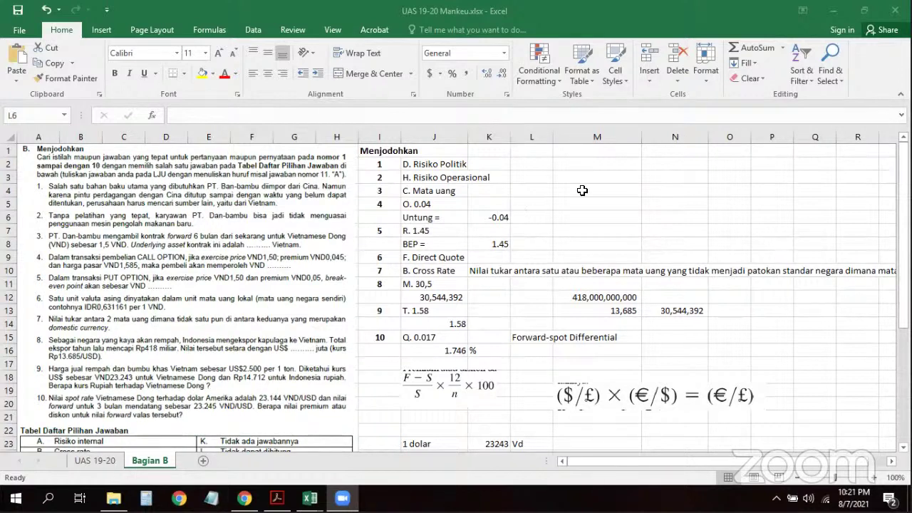
- Look through the bond cost of capital and the best case and worst case project calculations on the UAS 19-20 sheet
{"action": "left_click", "coordinate": [106, 460]}
{"action": "scroll", "coordinate": [332, 321], "scroll_direction": "up", "scroll_amount": 5}
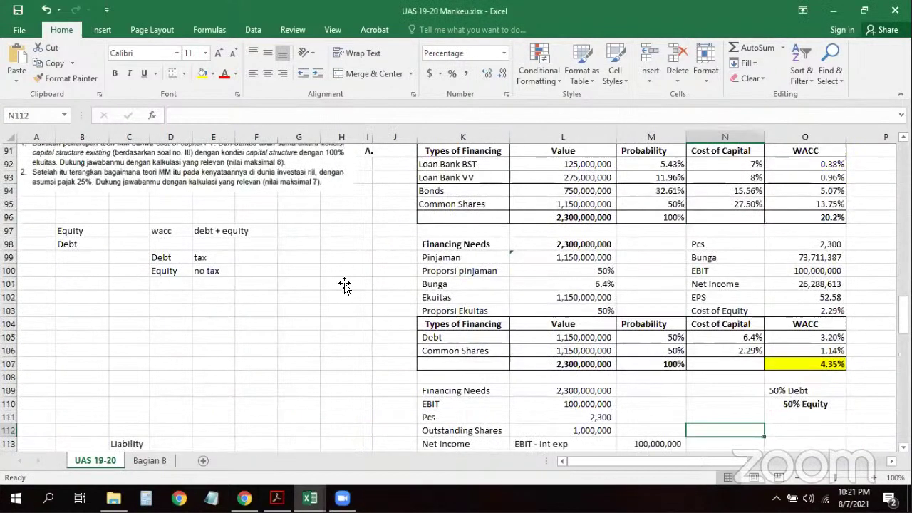
{"action": "scroll", "coordinate": [346, 283], "scroll_direction": "up", "scroll_amount": 6}
{"action": "scroll", "coordinate": [403, 254], "scroll_direction": "up", "scroll_amount": 1}
{"action": "left_click", "coordinate": [402, 255]}
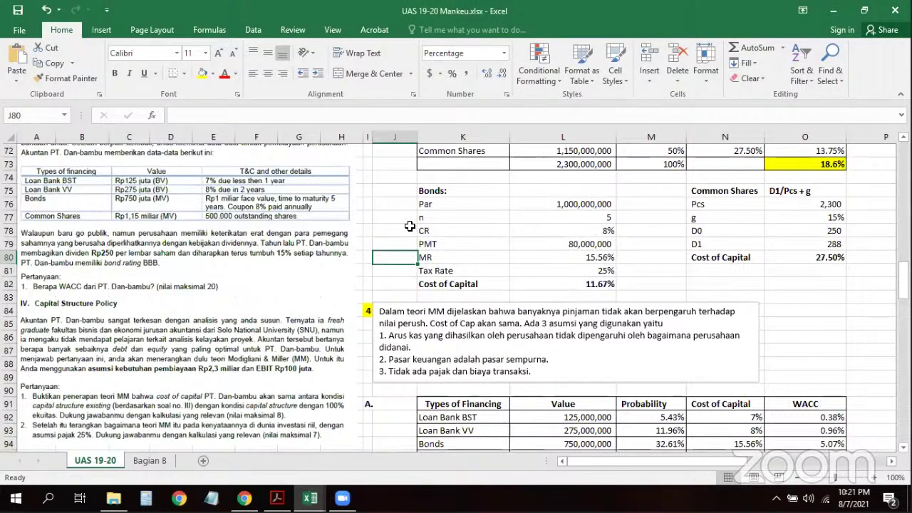
{"action": "scroll", "coordinate": [410, 226], "scroll_direction": "up", "scroll_amount": 17}
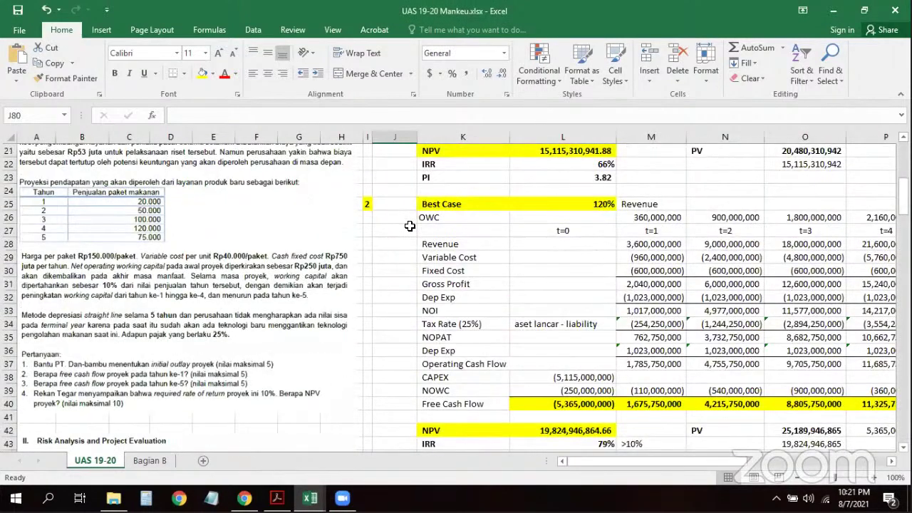
{"action": "scroll", "coordinate": [410, 226], "scroll_direction": "down", "scroll_amount": 8}
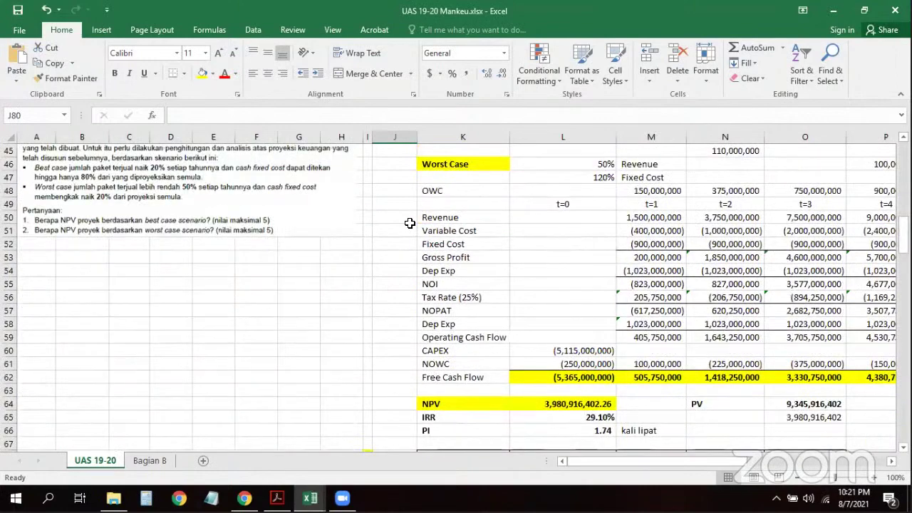
{"action": "scroll", "coordinate": [410, 223], "scroll_direction": "down", "scroll_amount": 11}
{"action": "scroll", "coordinate": [409, 223], "scroll_direction": "down", "scroll_amount": 6}
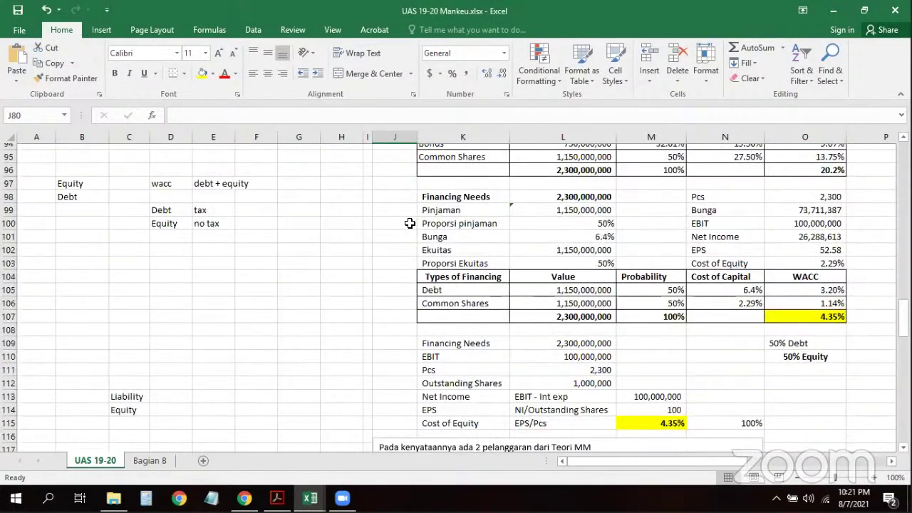
- Examine the MM theory answer's WACC and cost of equity calculations, continuing to the Financial Planning and Forecasting section
{"action": "scroll", "coordinate": [409, 223], "scroll_direction": "up", "scroll_amount": 2}
{"action": "scroll", "coordinate": [410, 223], "scroll_direction": "up", "scroll_amount": 1}
{"action": "left_click", "coordinate": [410, 221]}
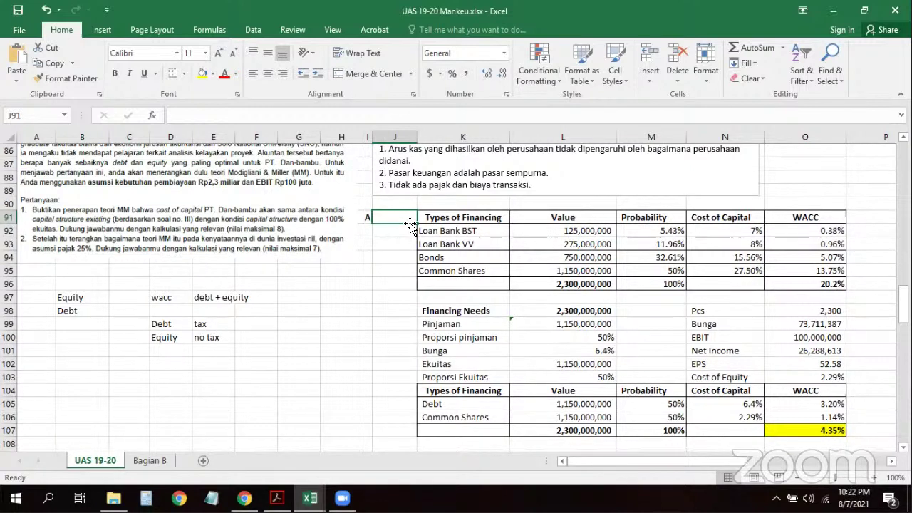
{"action": "left_click", "coordinate": [393, 284]}
{"action": "scroll", "coordinate": [393, 284], "scroll_direction": "down", "scroll_amount": 5}
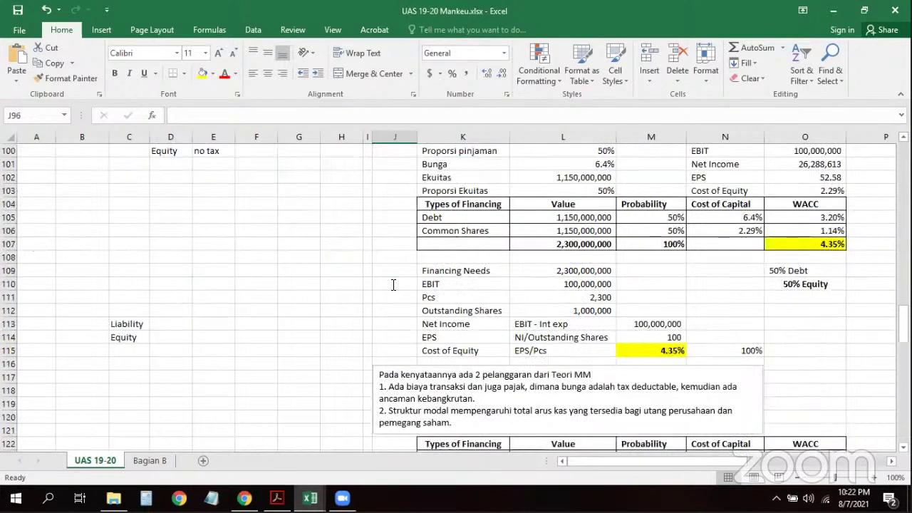
{"action": "scroll", "coordinate": [393, 285], "scroll_direction": "down", "scroll_amount": 6}
{"action": "scroll", "coordinate": [393, 284], "scroll_direction": "down", "scroll_amount": 3}
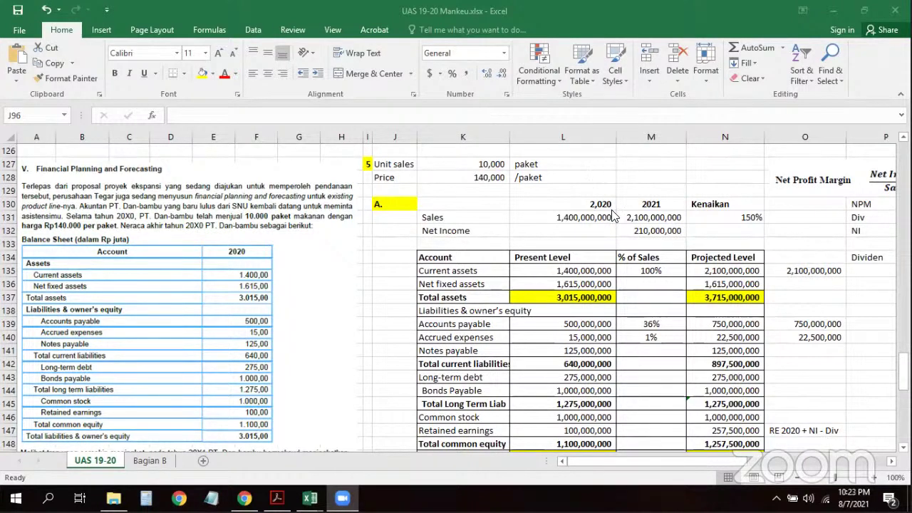
- Check the 2020 Sales formula in L131 and examine answer B's projected balance sheet with its DFN calculation
{"action": "left_click", "coordinate": [512, 222]}
{"action": "scroll", "coordinate": [511, 226], "scroll_direction": "down", "scroll_amount": 12}
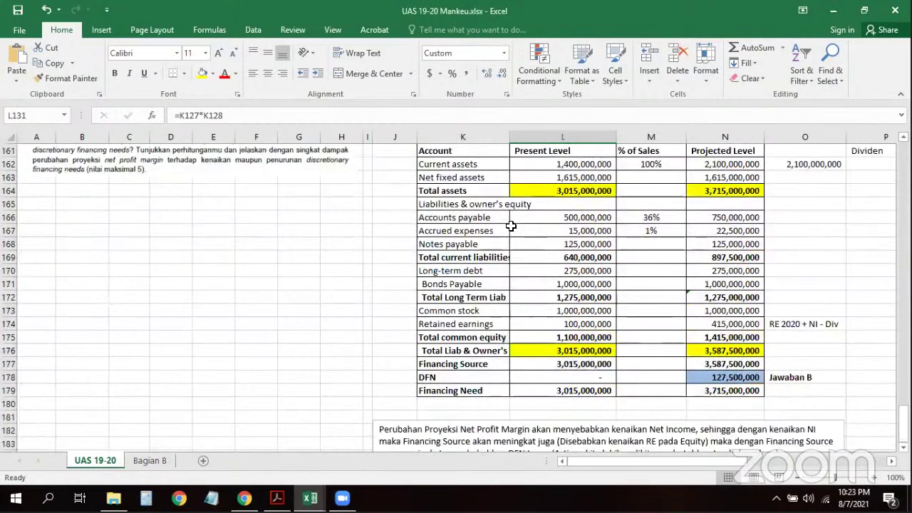
{"action": "scroll", "coordinate": [511, 226], "scroll_direction": "down", "scroll_amount": 2}
{"action": "scroll", "coordinate": [511, 226], "scroll_direction": "up", "scroll_amount": 2}
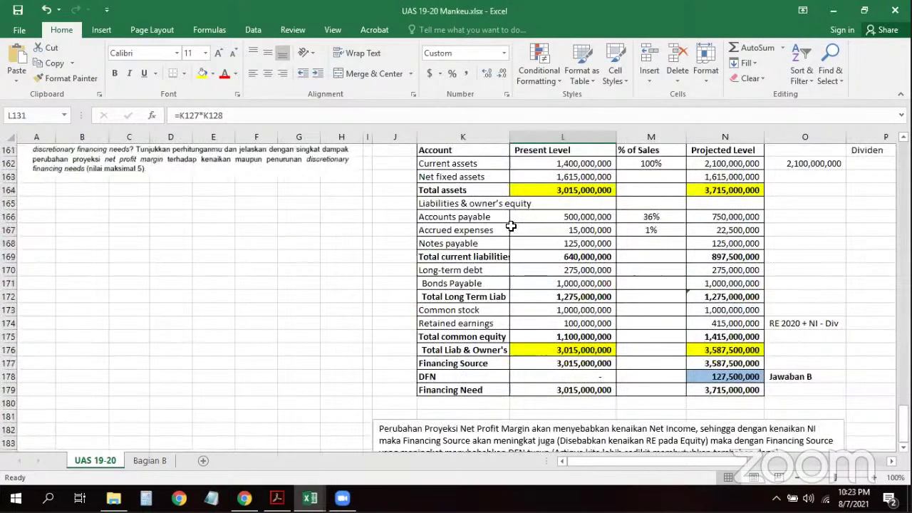
{"action": "scroll", "coordinate": [511, 226], "scroll_direction": "up", "scroll_amount": 1}
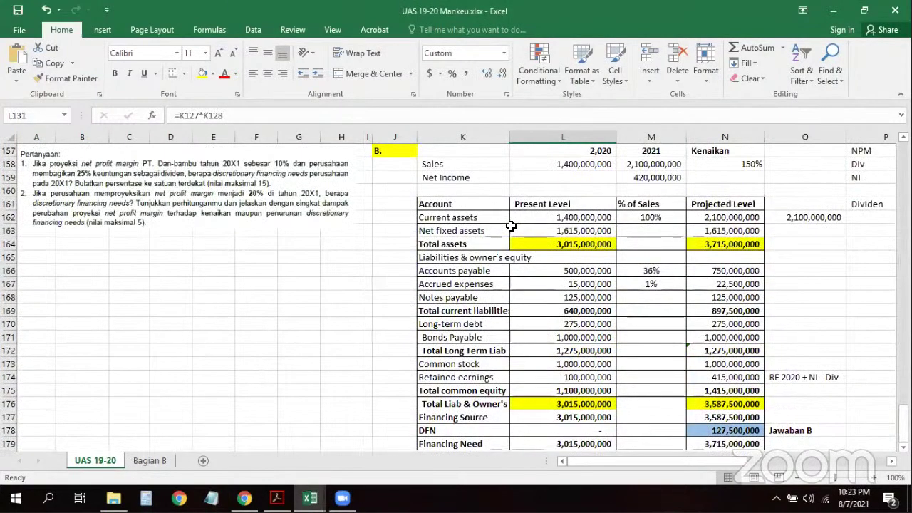